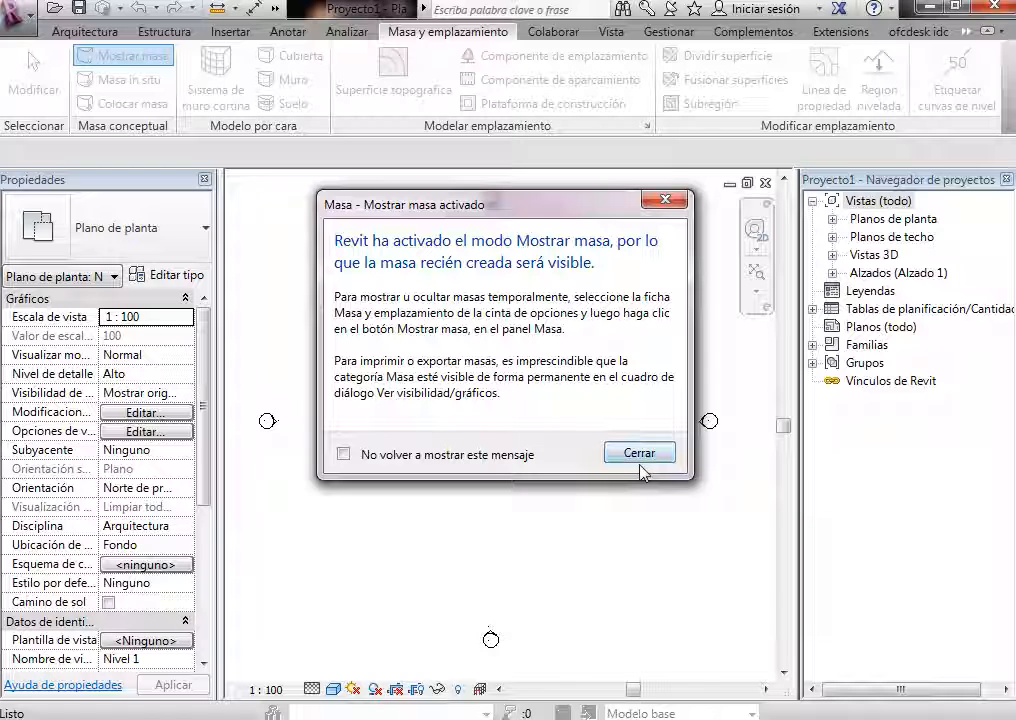
# Step: Create the in-place mass named Masa 1 and sketch a rectangle about 12.7 wide by 14.8 high between the elevation markers
pyautogui.click(640, 453)
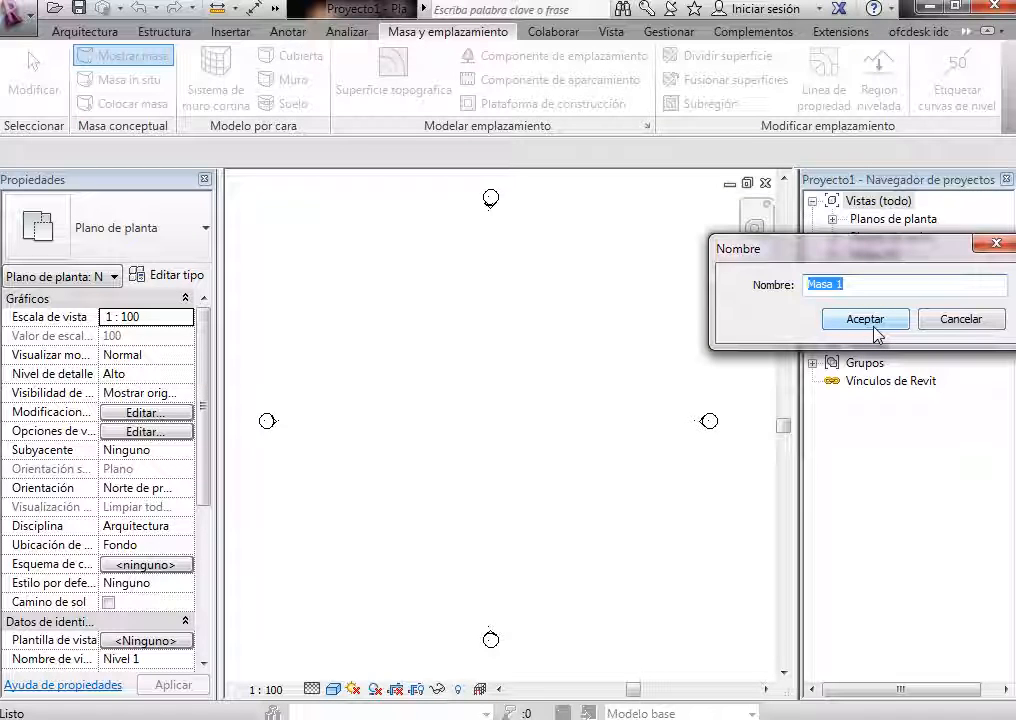
pyautogui.click(848, 322)
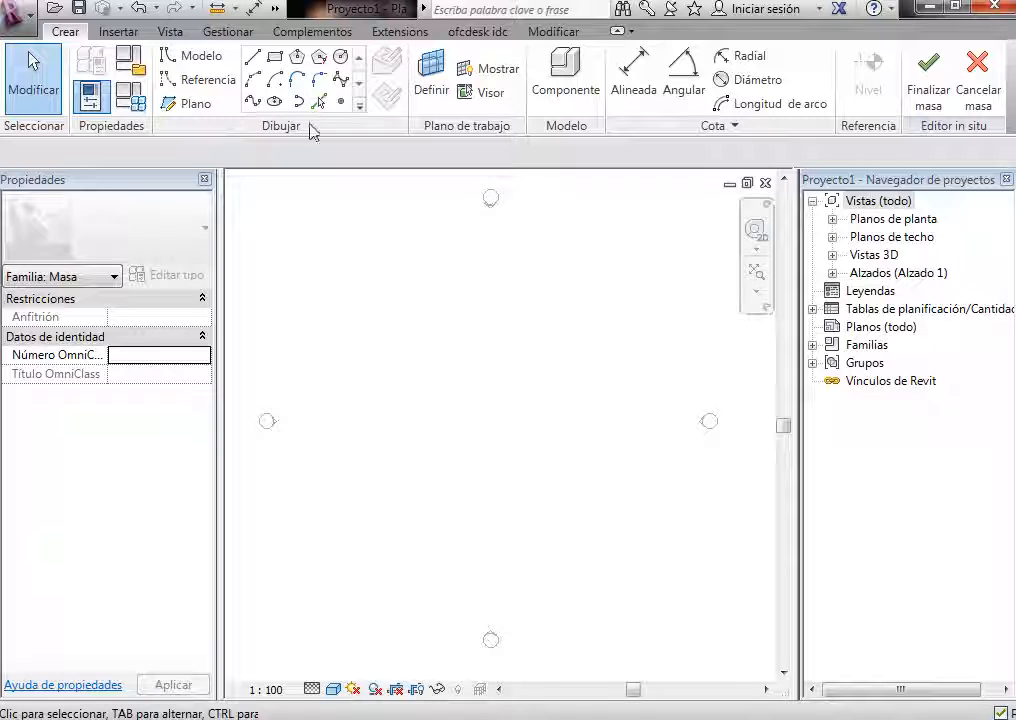
pyautogui.click(274, 56)
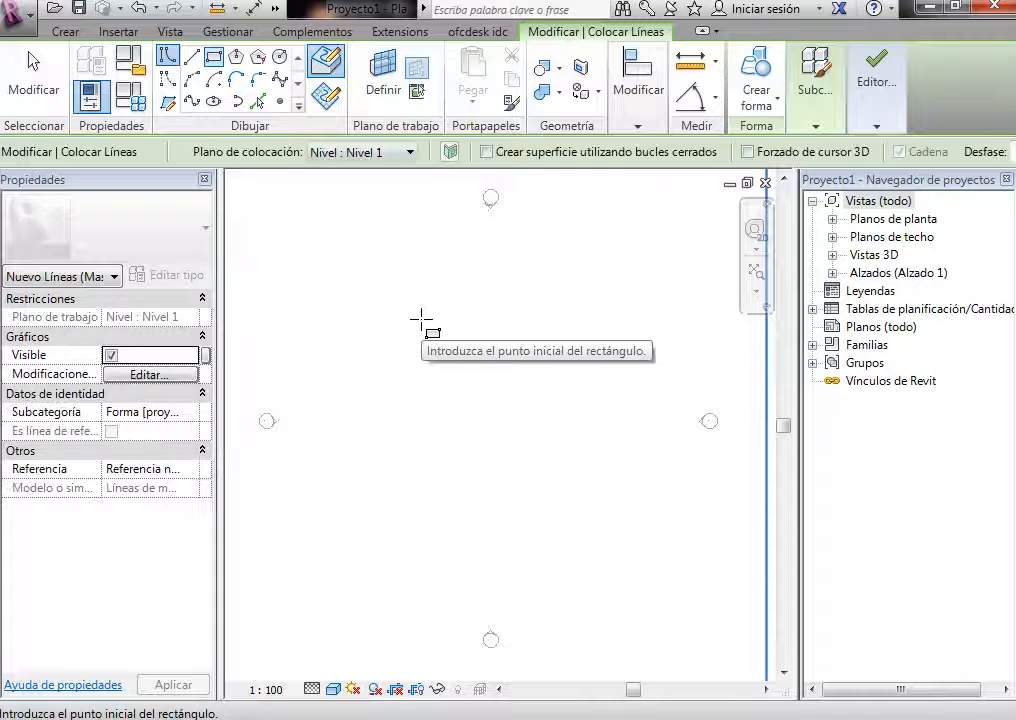
pyautogui.click(420, 318)
pyautogui.click(580, 504)
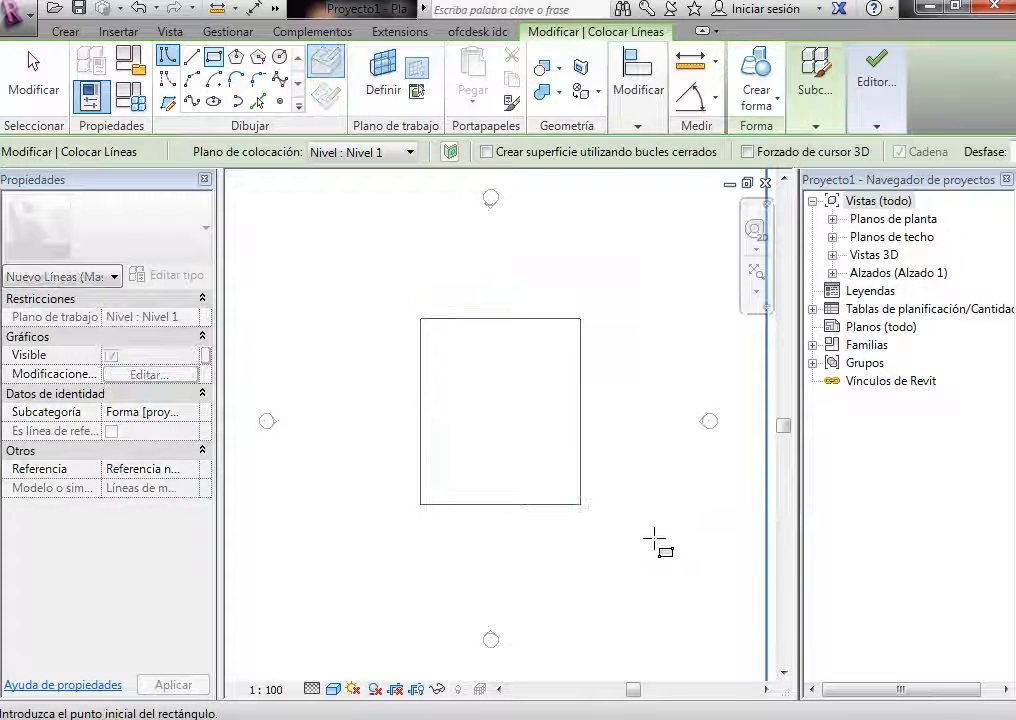
pyautogui.press('Escape')
pyautogui.press('Escape')
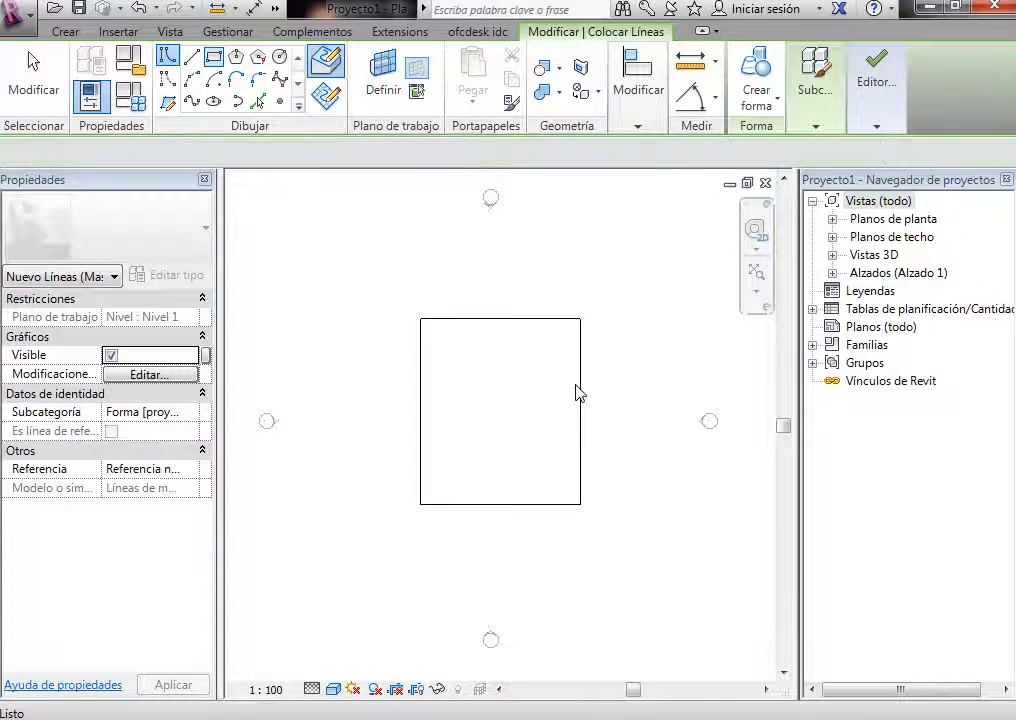
# Step: Select all four connected lines of the rectangle as one chain
pyautogui.press('Tab')
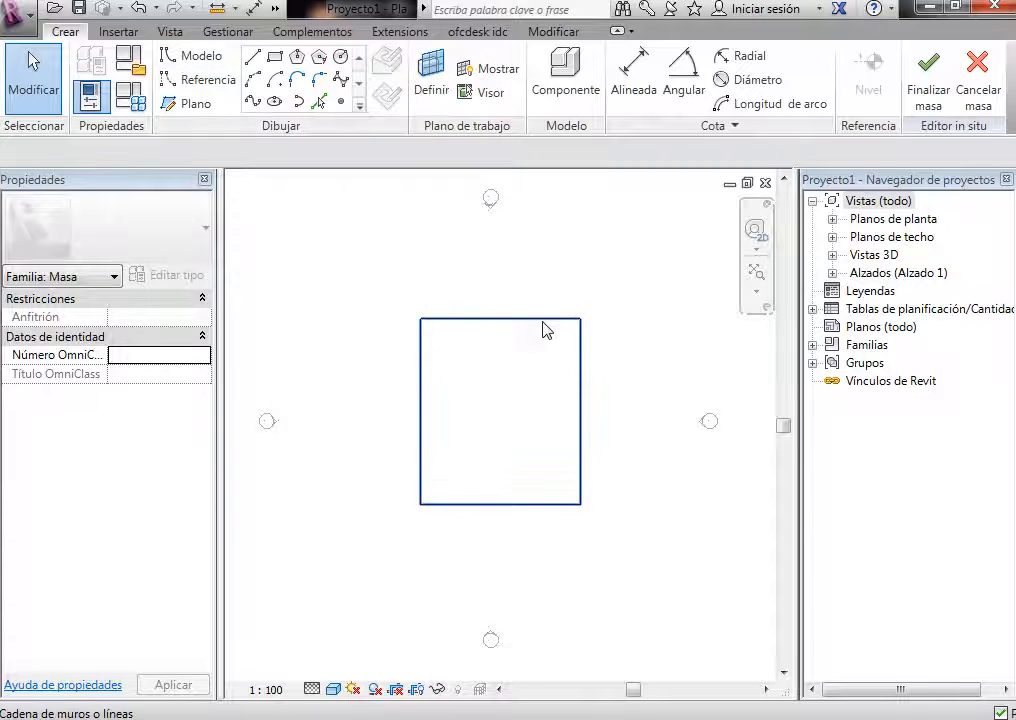
pyautogui.click(543, 320)
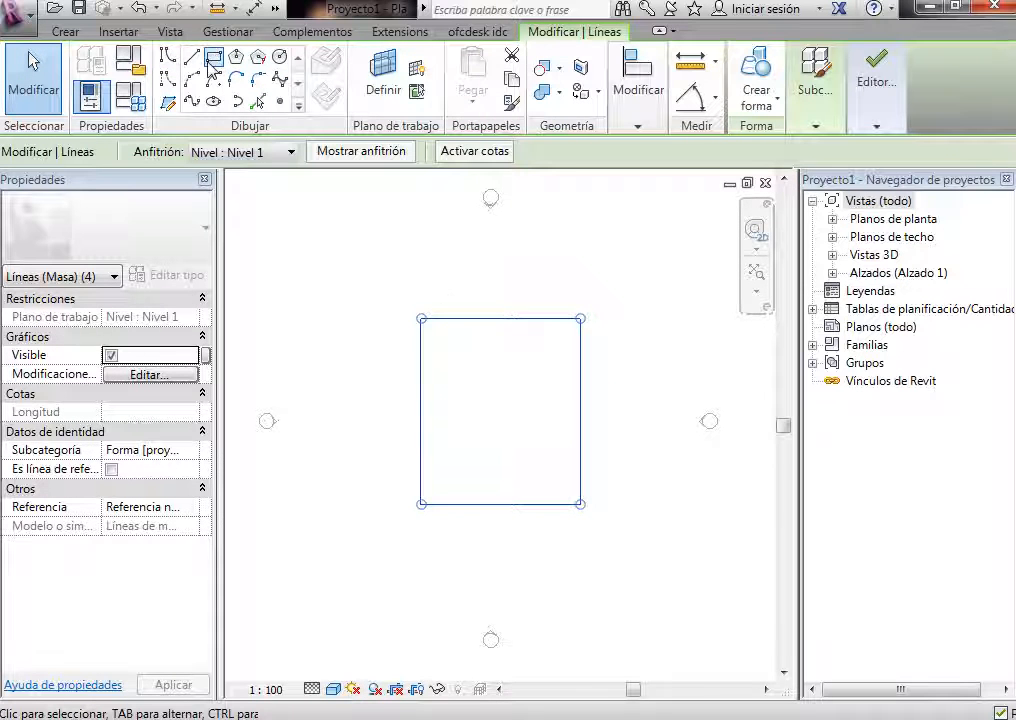
pyautogui.click(616, 341)
pyautogui.press('Tab')
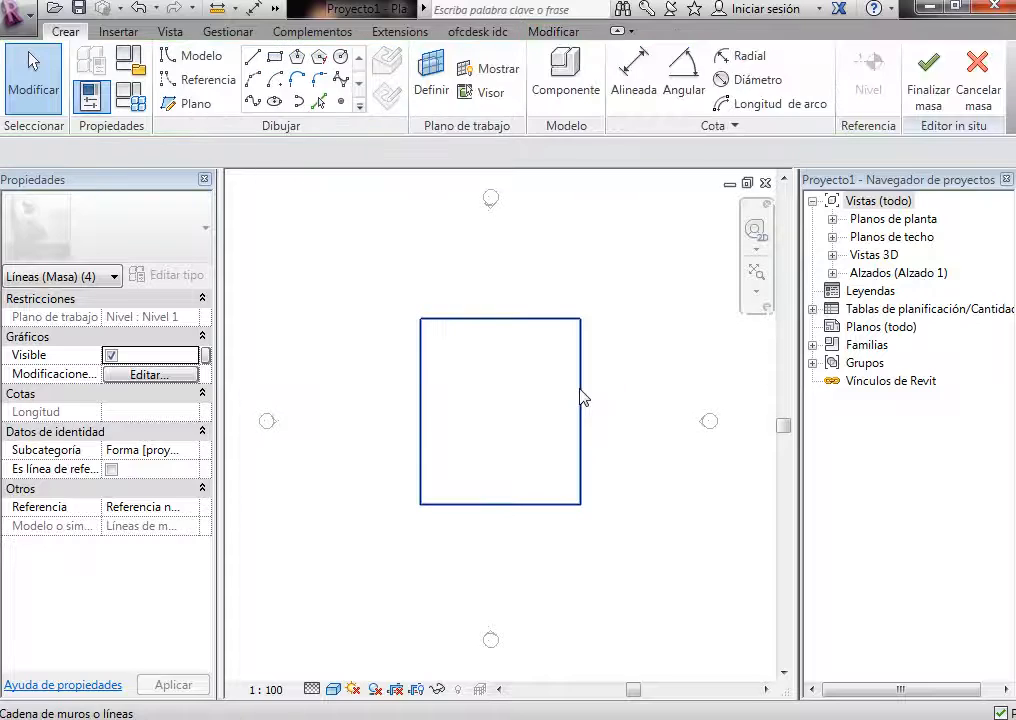
pyautogui.click(581, 390)
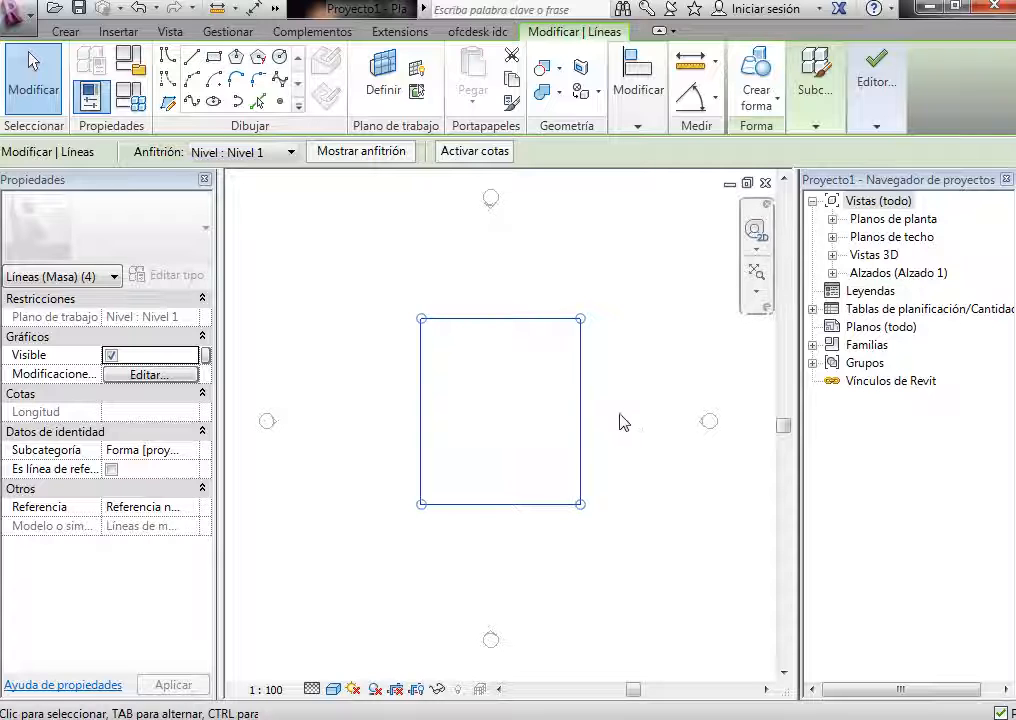
pyautogui.click(620, 418)
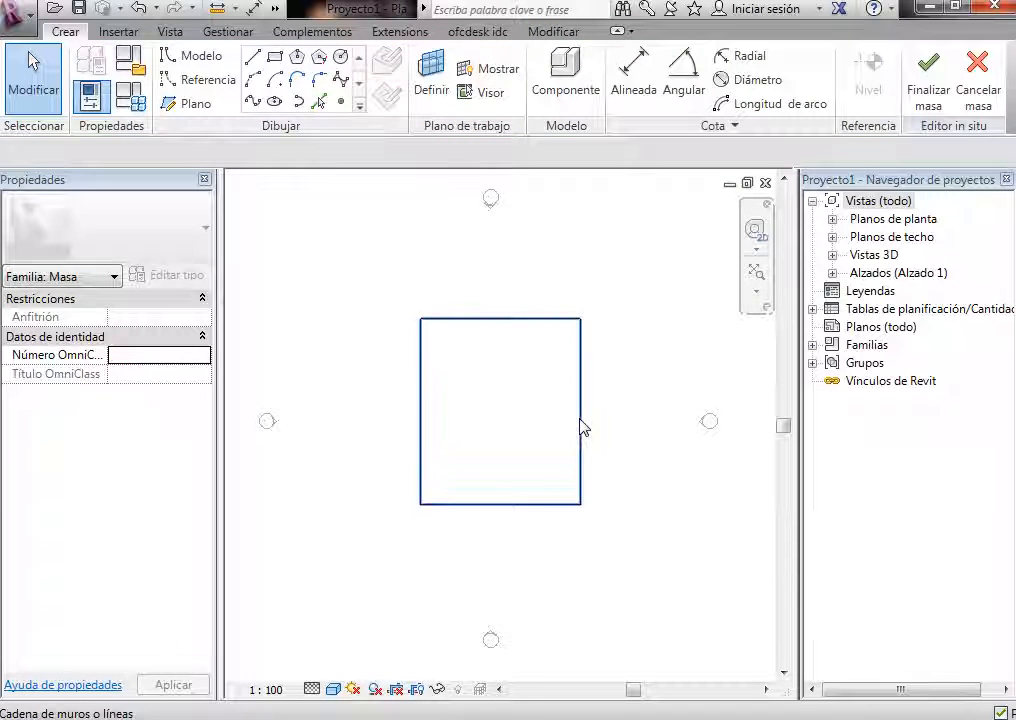
pyautogui.click(583, 426)
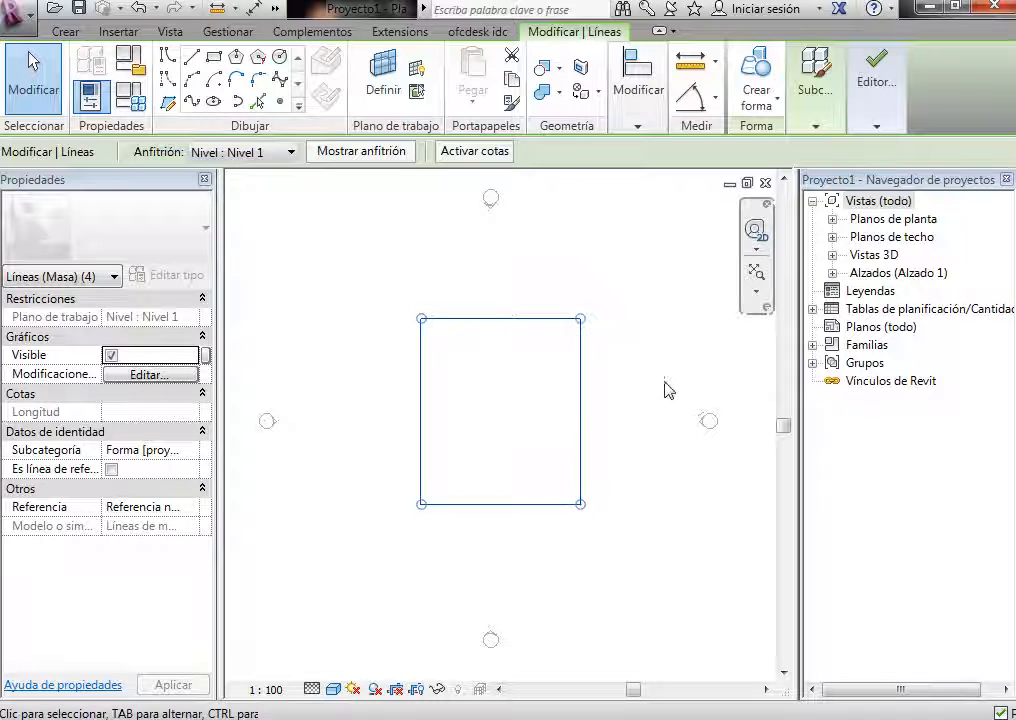
# Step: Set the rectangle's width to 15 by repositioning its right edge
pyautogui.click(581, 390)
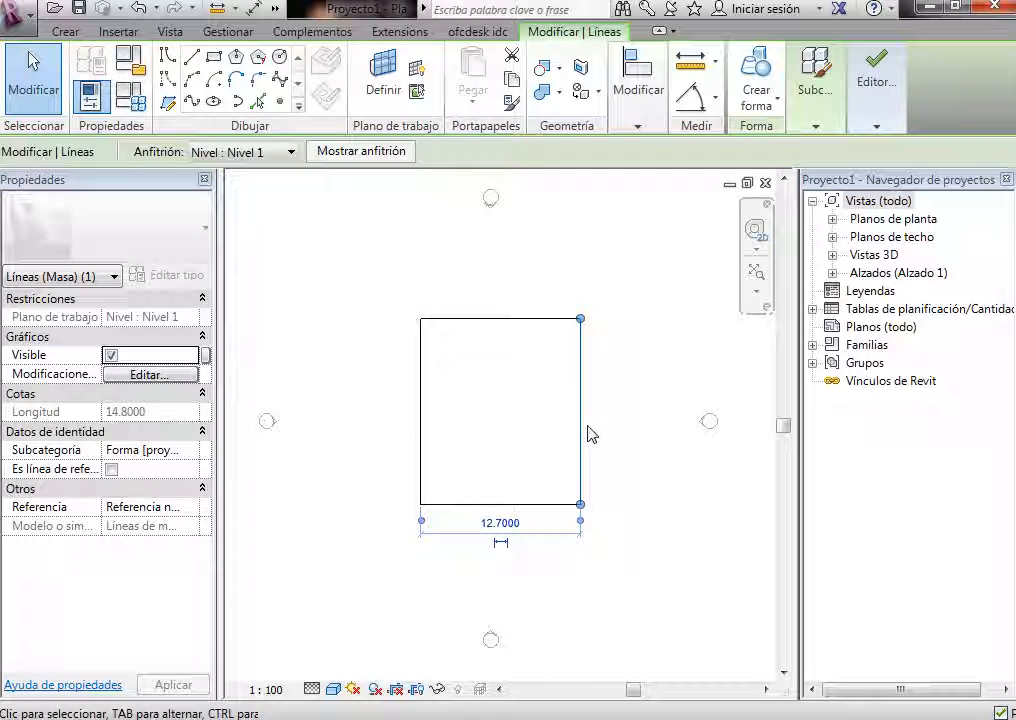
pyautogui.click(501, 528)
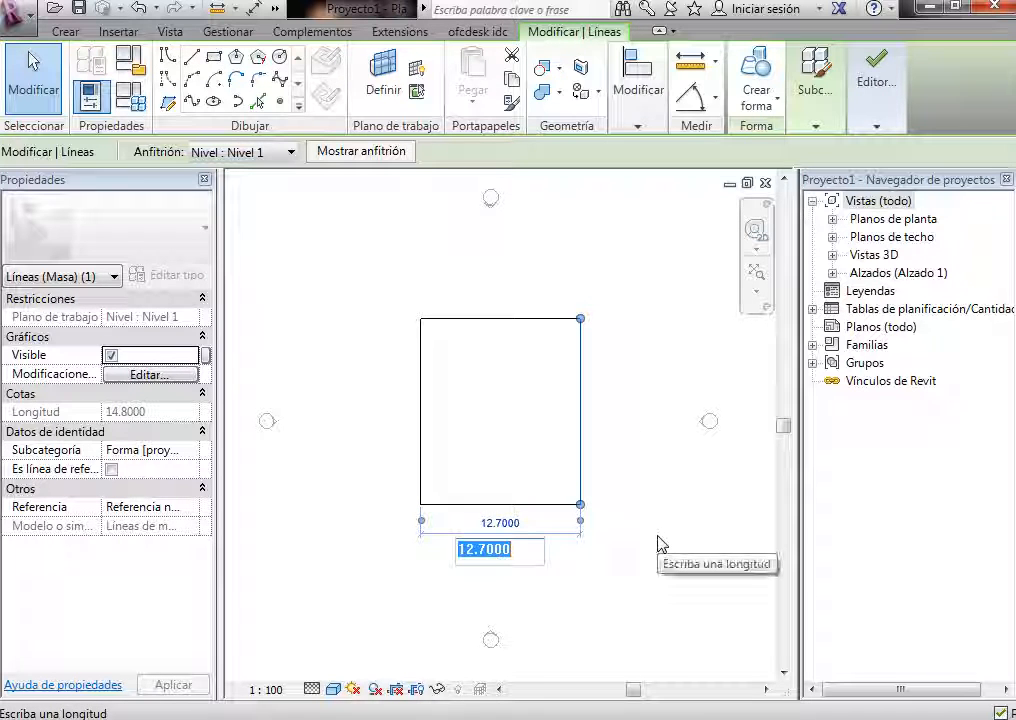
pyautogui.write('1')
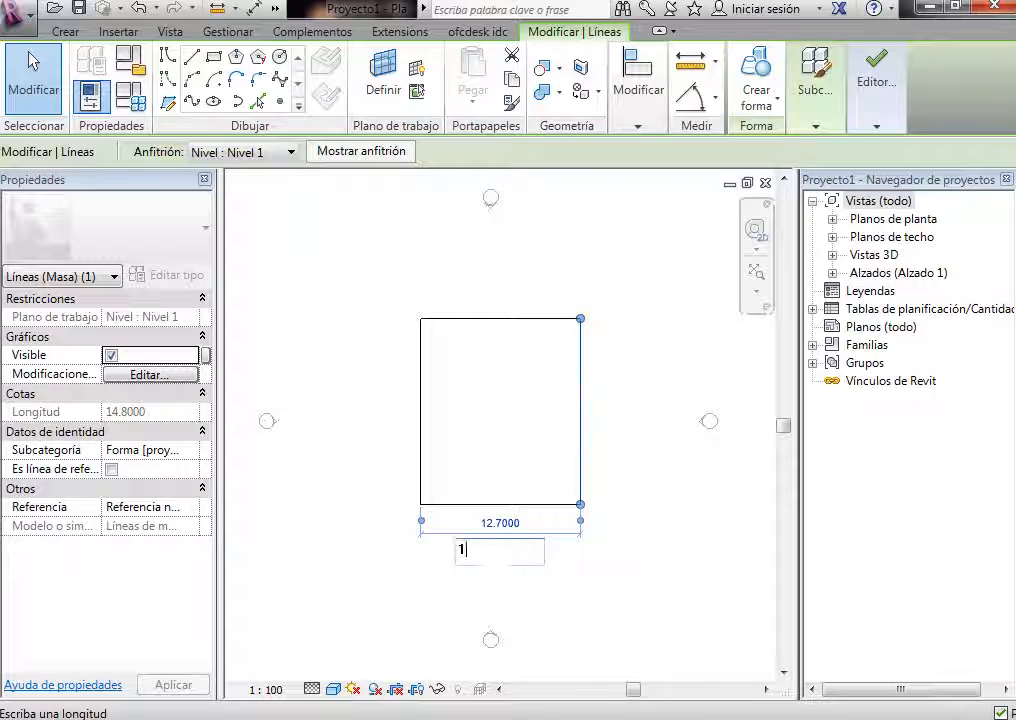
pyautogui.write('5')
pyautogui.press('Return')
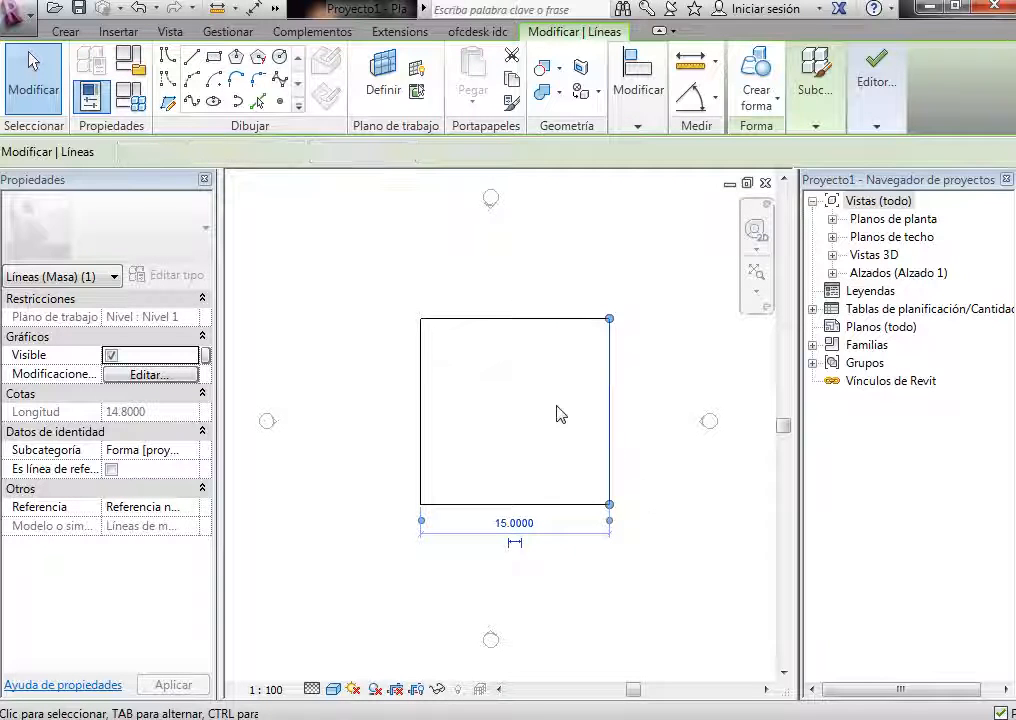
pyautogui.press('Escape')
# Step: Set the rectangle's height to 15 by repositioning its upper edge
pyautogui.click(531, 320)
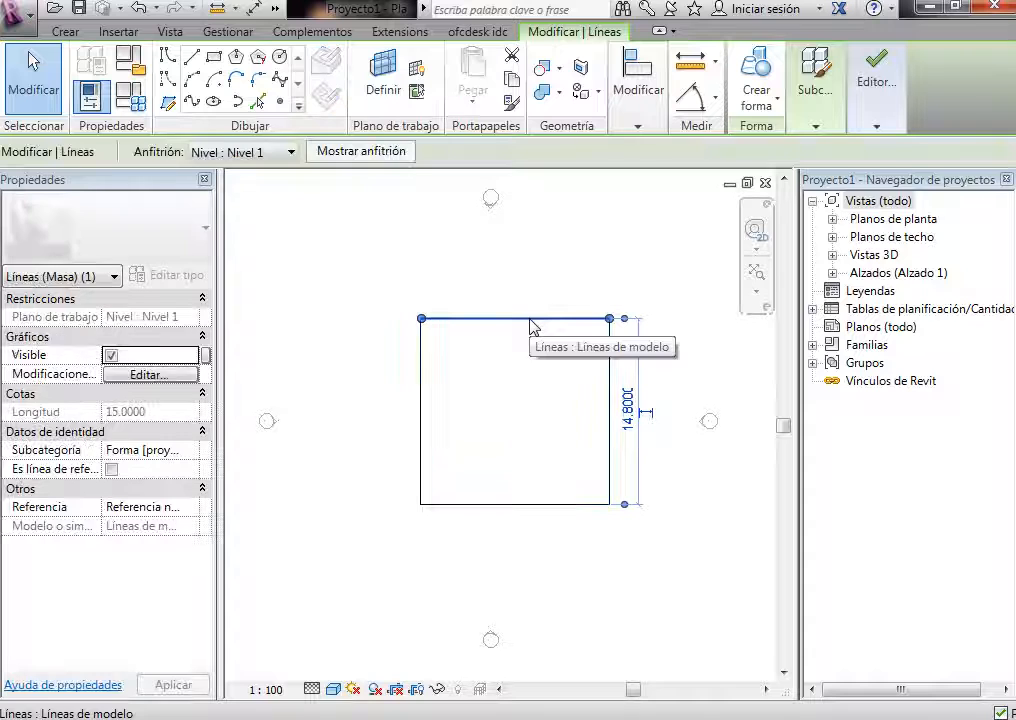
pyautogui.click(628, 410)
pyautogui.write('15')
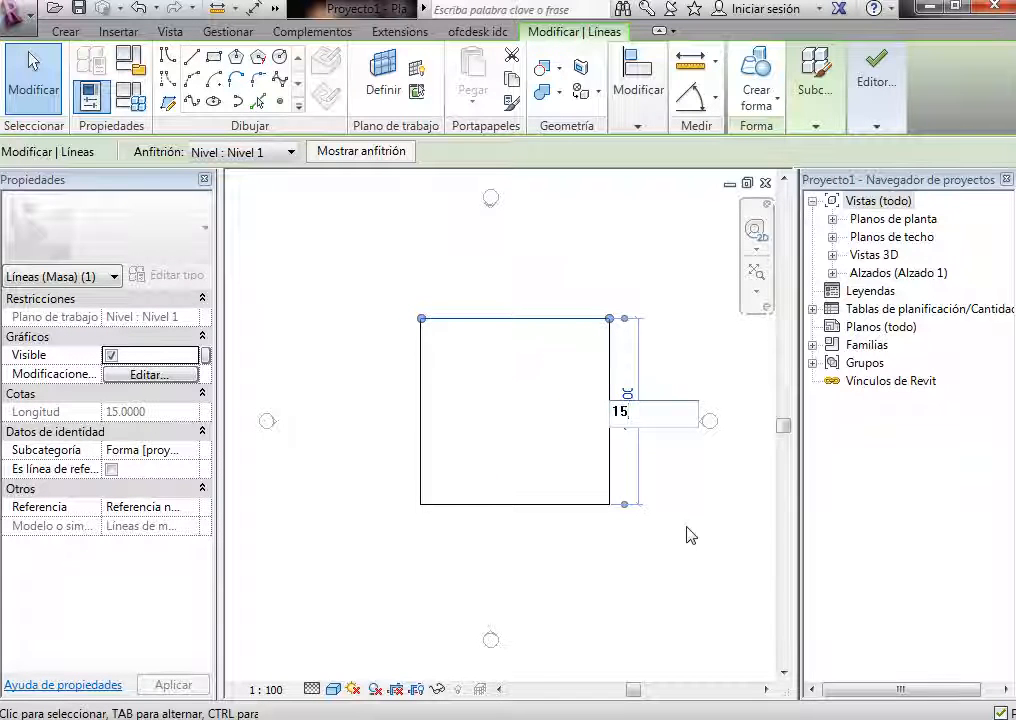
pyautogui.press('Return')
pyautogui.press('Escape')
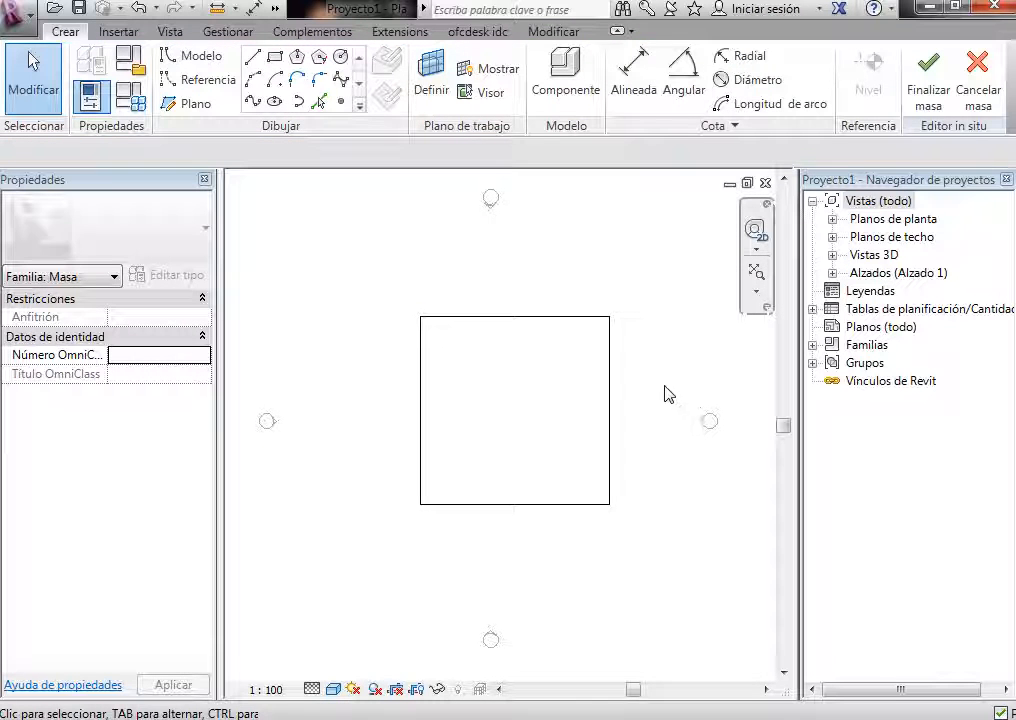
# Step: Select the square's connected lines as a chain and its upper edge individually, clearing the selection at the end
pyautogui.press('Tab')
pyautogui.click(610, 410)
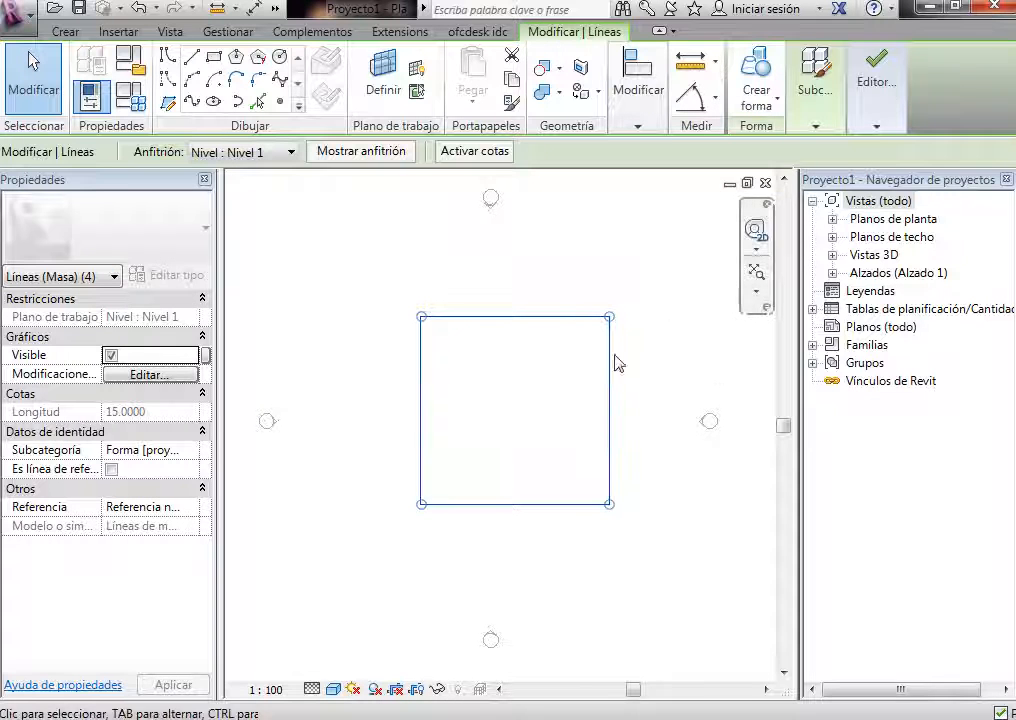
pyautogui.press('Escape')
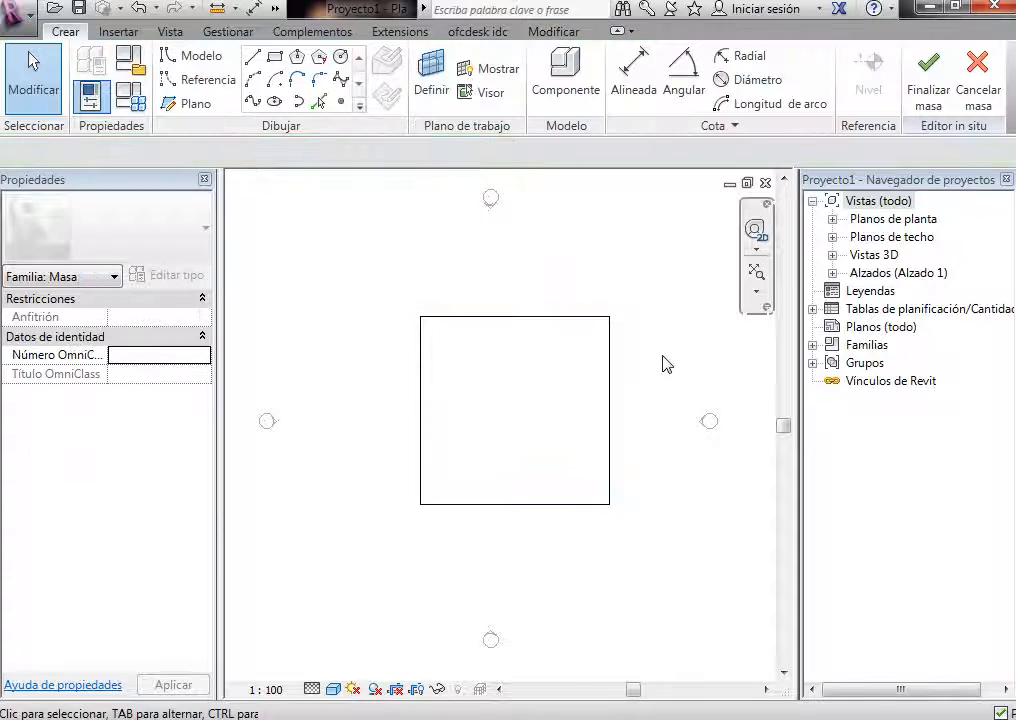
pyautogui.click(612, 375)
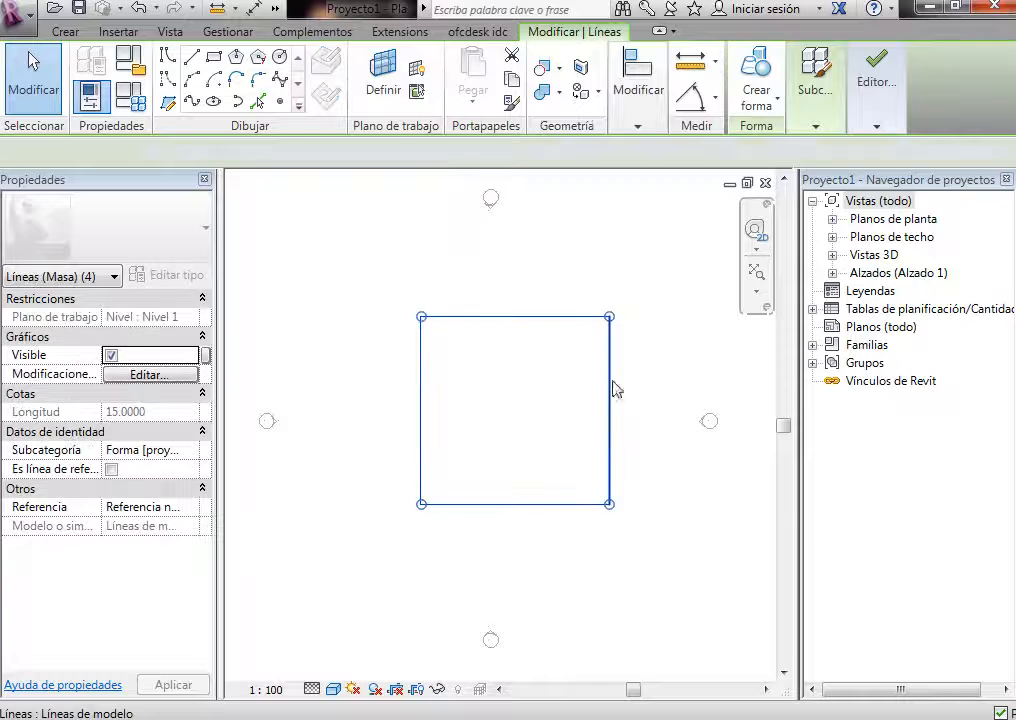
pyautogui.click(612, 405)
pyautogui.click(549, 322)
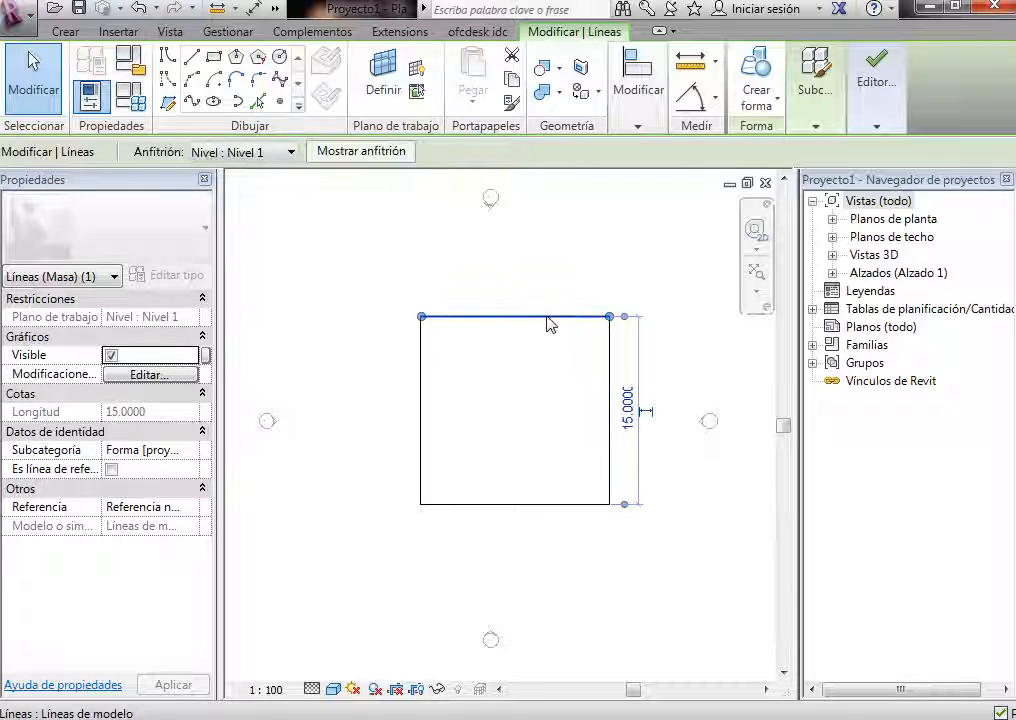
pyautogui.press('Escape')
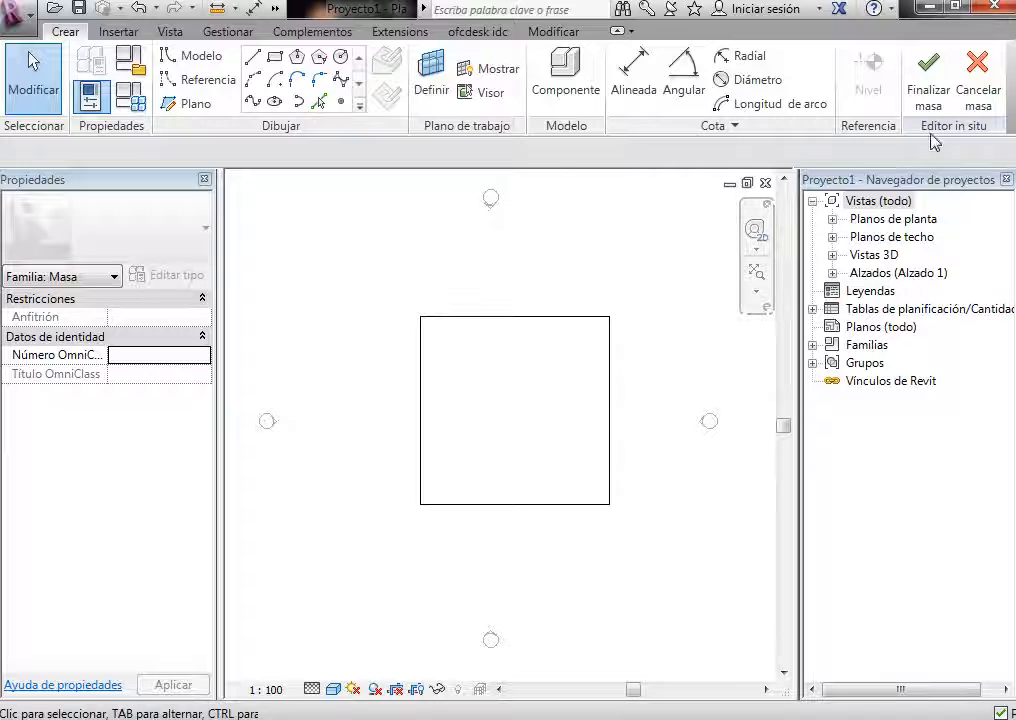
# Step: Switch the ribbon between full and compact display and examine the commands grouped under Editor in situ, Referencia, Modelo, Cota, Plano de trabajo and Dibujar
pyautogui.click(620, 35)
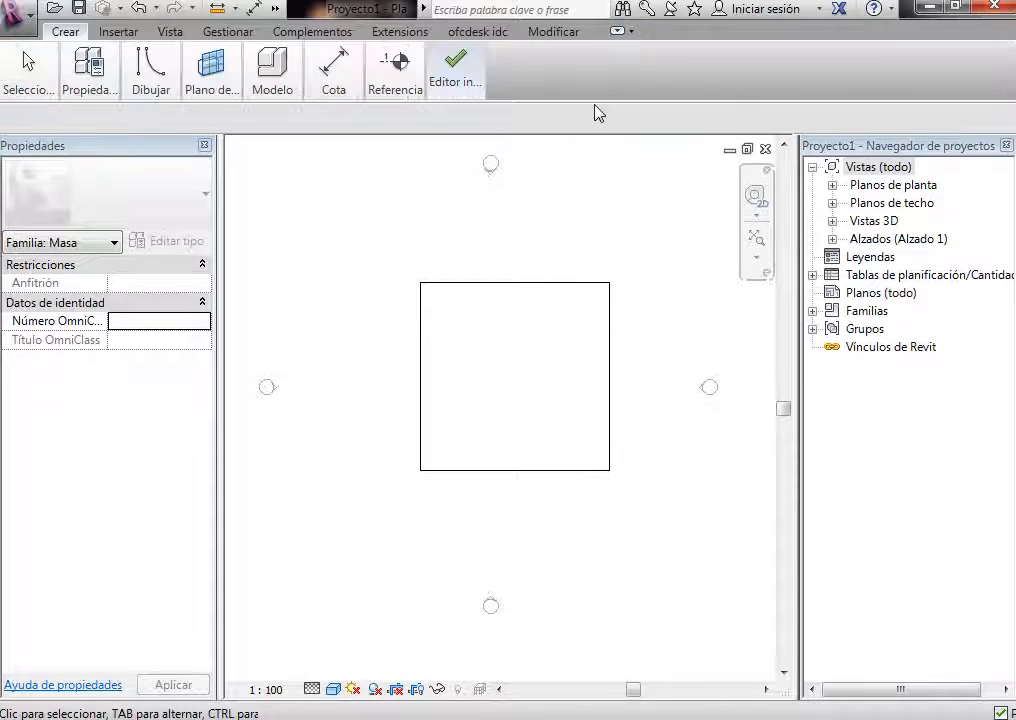
pyautogui.moveTo(462, 84)
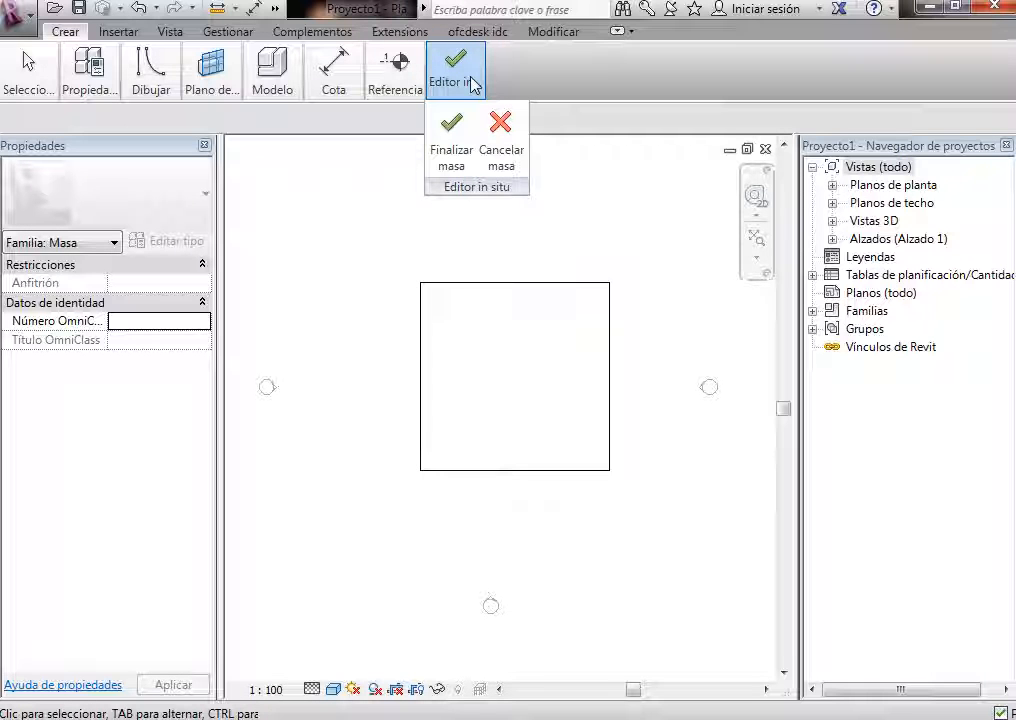
pyautogui.click(617, 31)
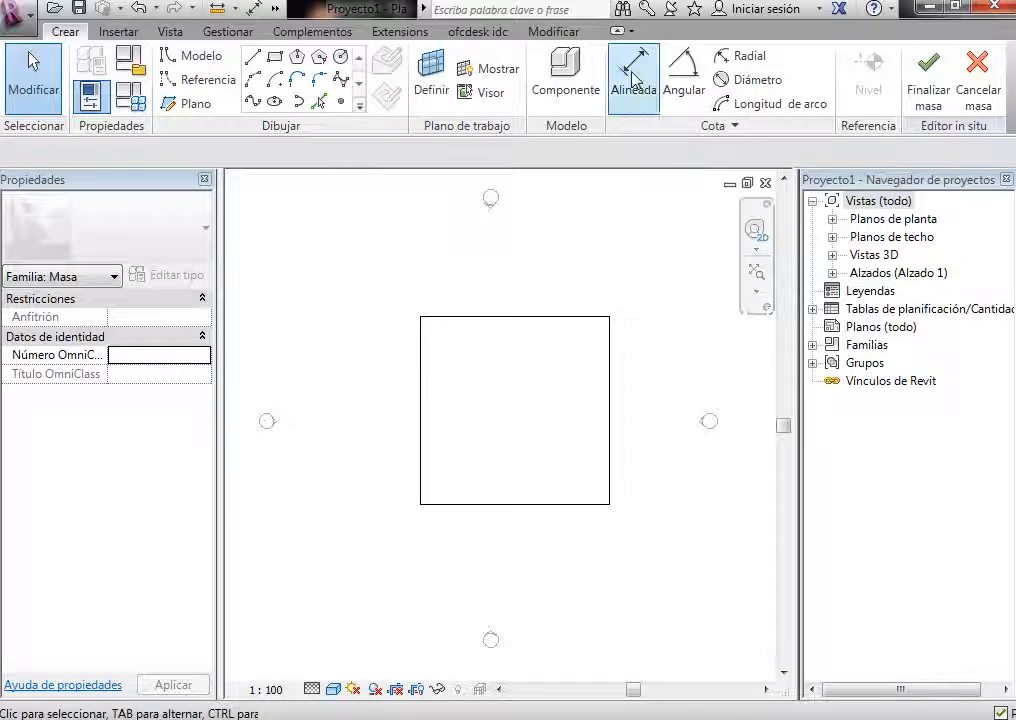
pyautogui.click(617, 31)
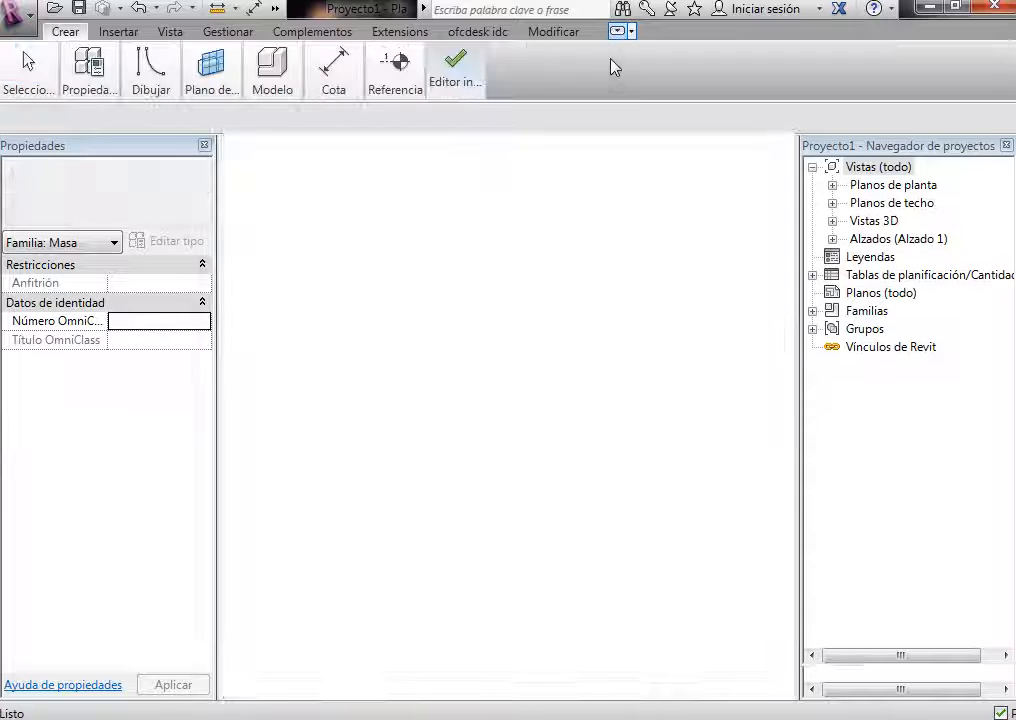
pyautogui.moveTo(470, 88)
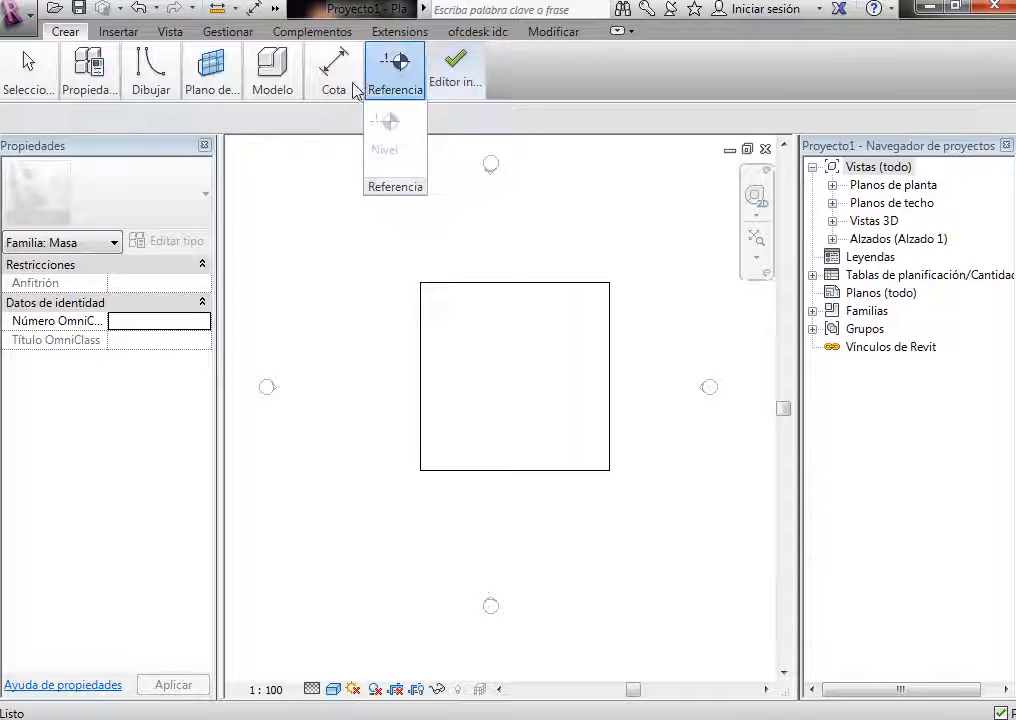
pyautogui.moveTo(407, 90)
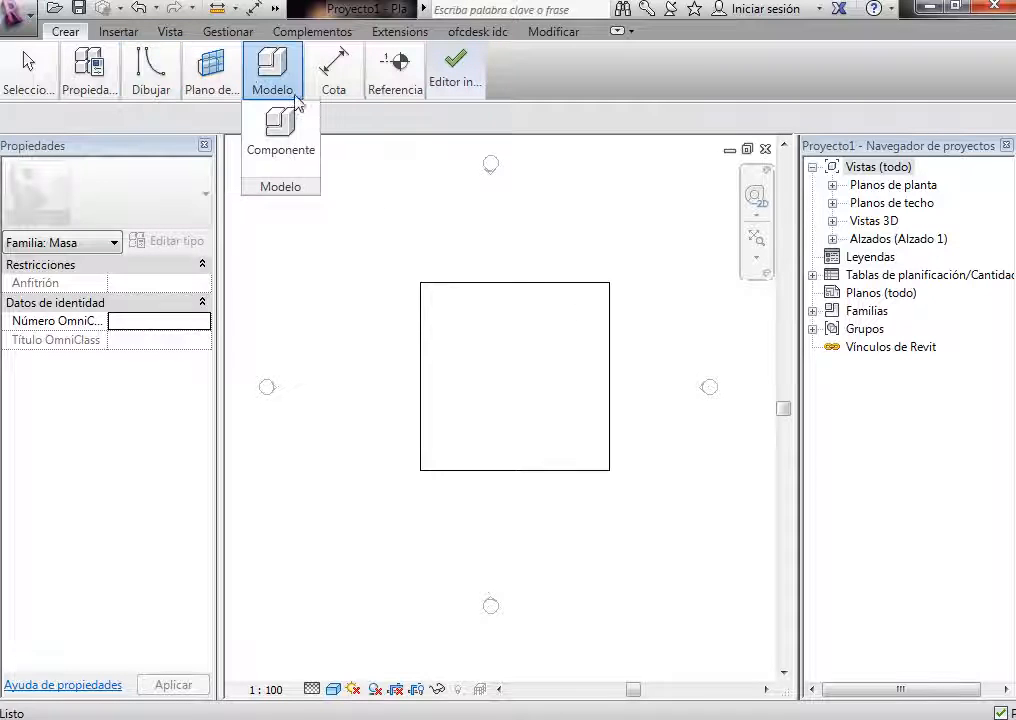
pyautogui.moveTo(335, 95)
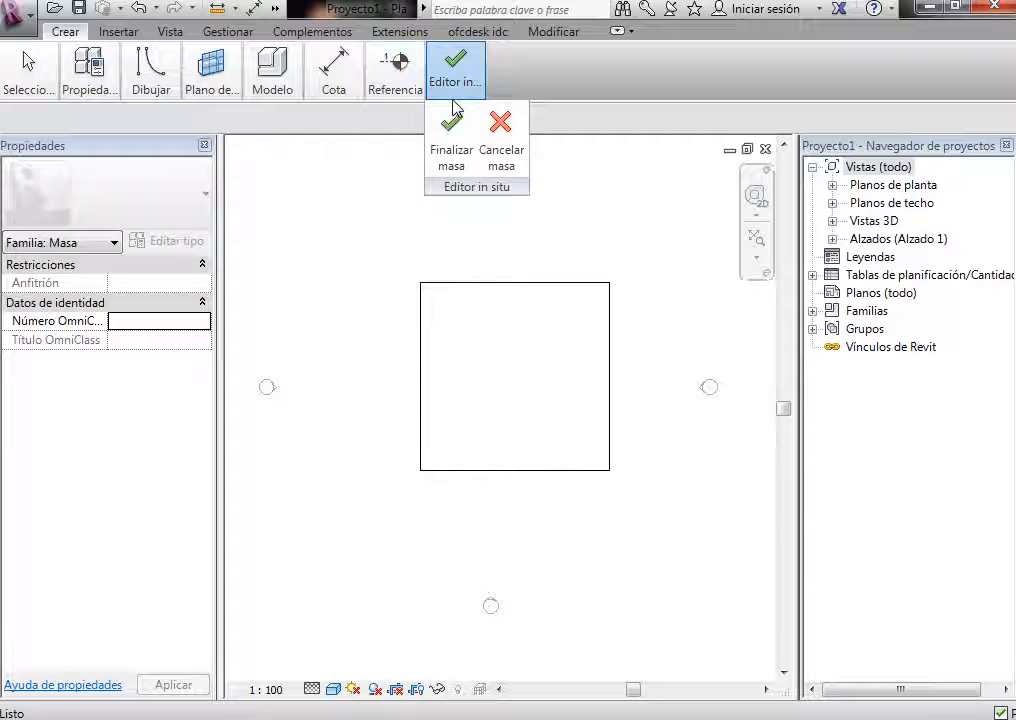
pyautogui.moveTo(148, 90)
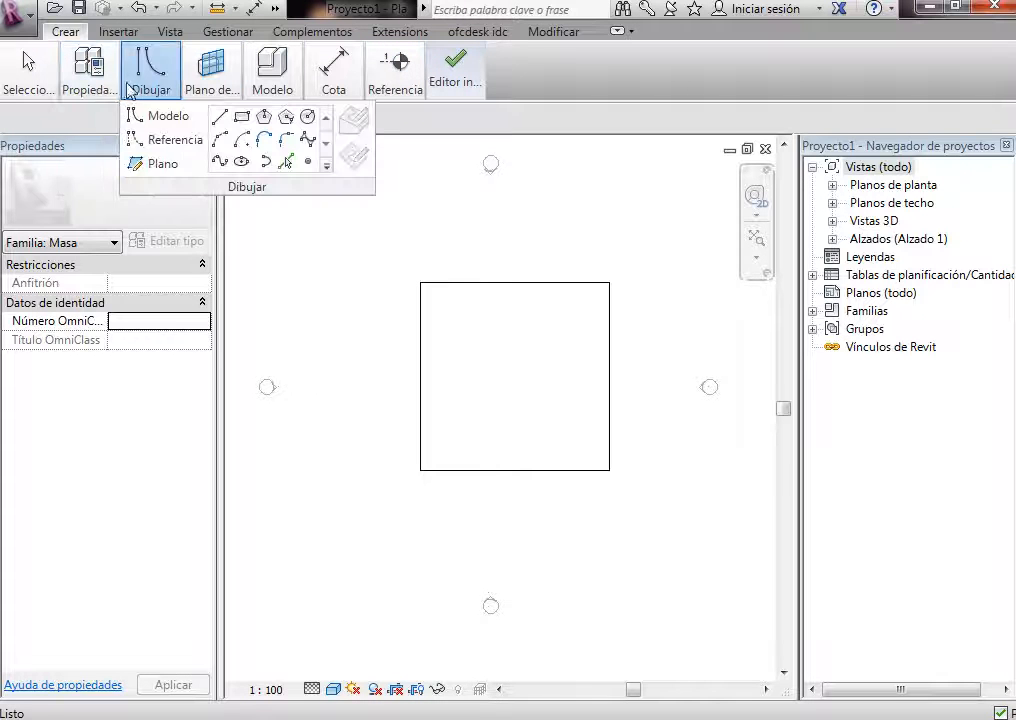
pyautogui.click(620, 33)
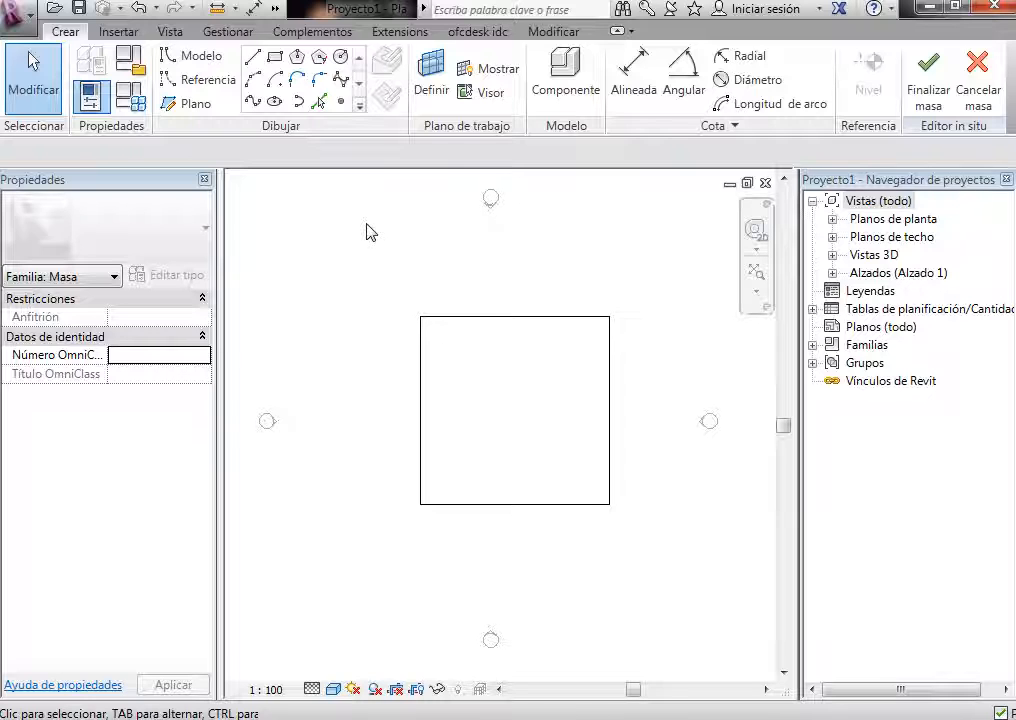
pyautogui.click(630, 36)
pyautogui.click(618, 35)
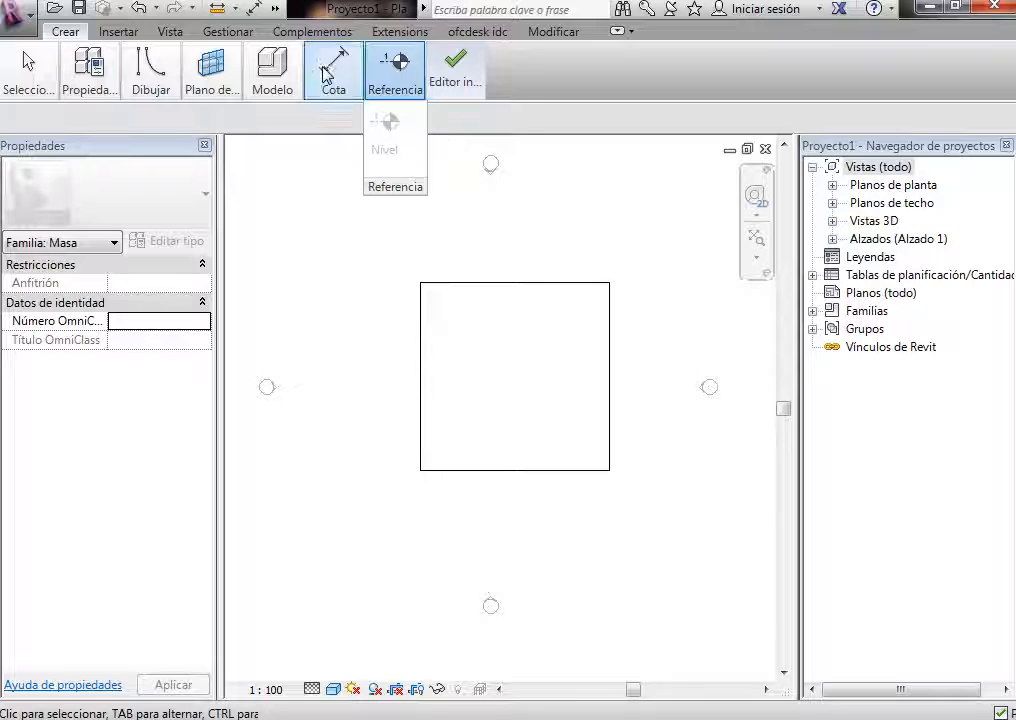
pyautogui.moveTo(307, 75)
pyautogui.moveTo(220, 74)
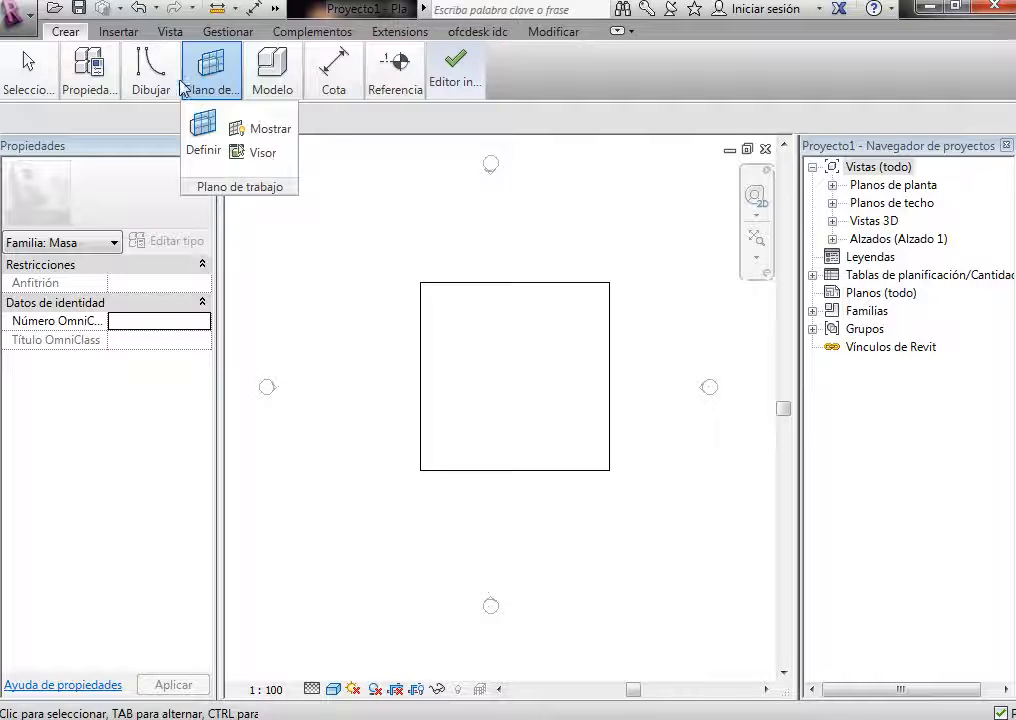
pyautogui.moveTo(107, 88)
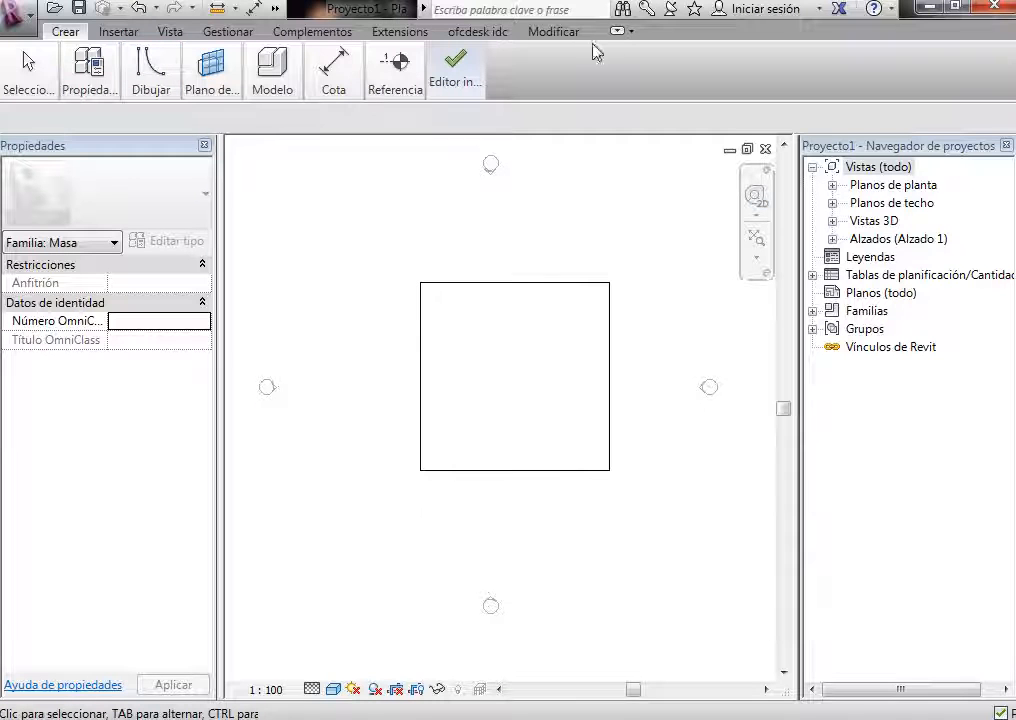
# Step: Examine the modification commands grouped under Modificar, Geometría, Plano de trabajo, Medir and Editor in situ in compact and full ribbon display
pyautogui.click(563, 33)
pyautogui.moveTo(519, 80)
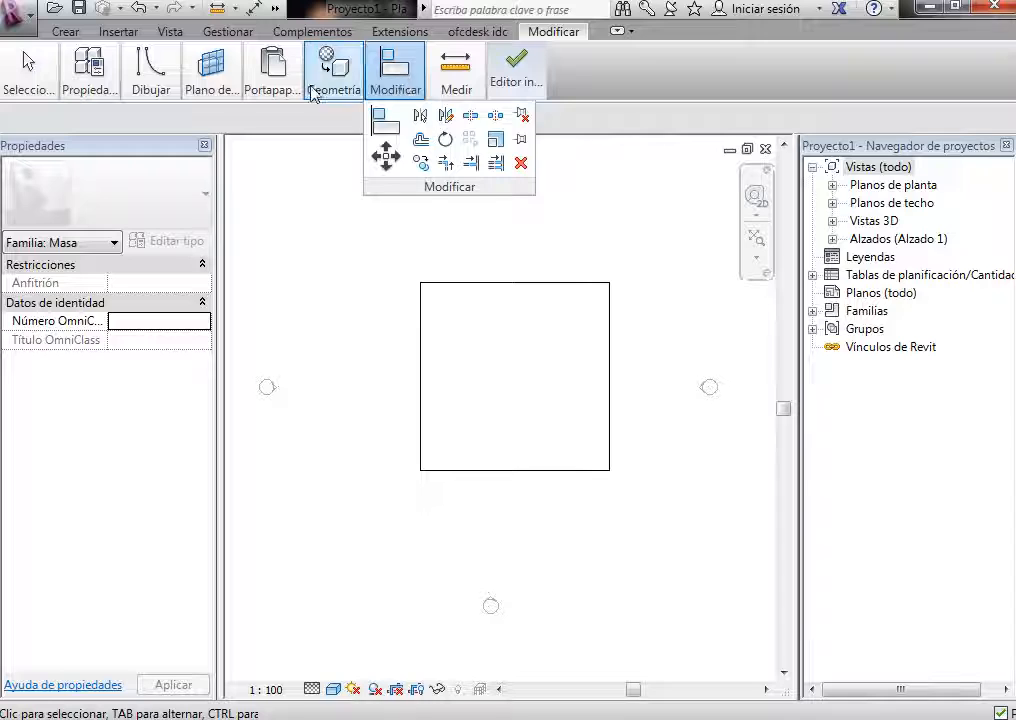
pyautogui.moveTo(220, 90)
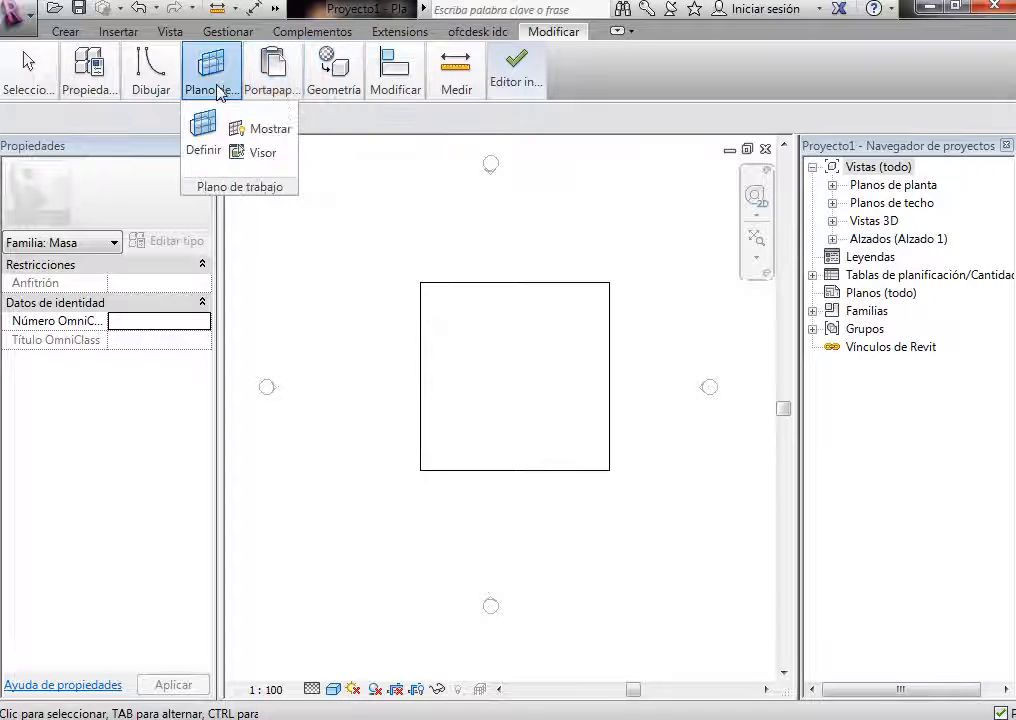
pyautogui.moveTo(20, 90)
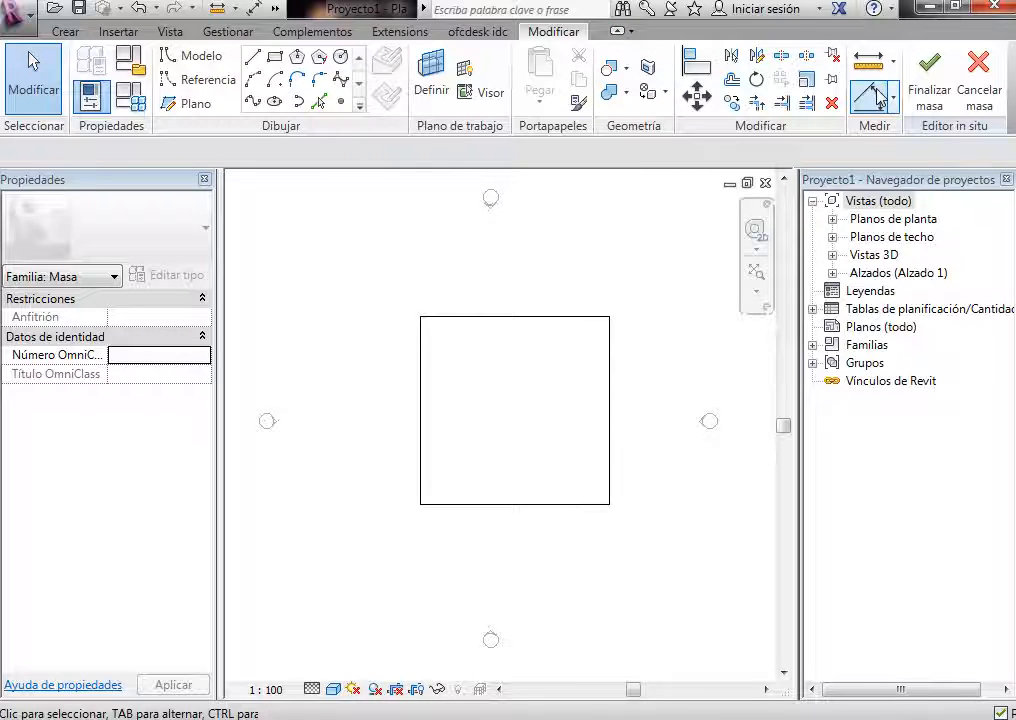
pyautogui.click(618, 31)
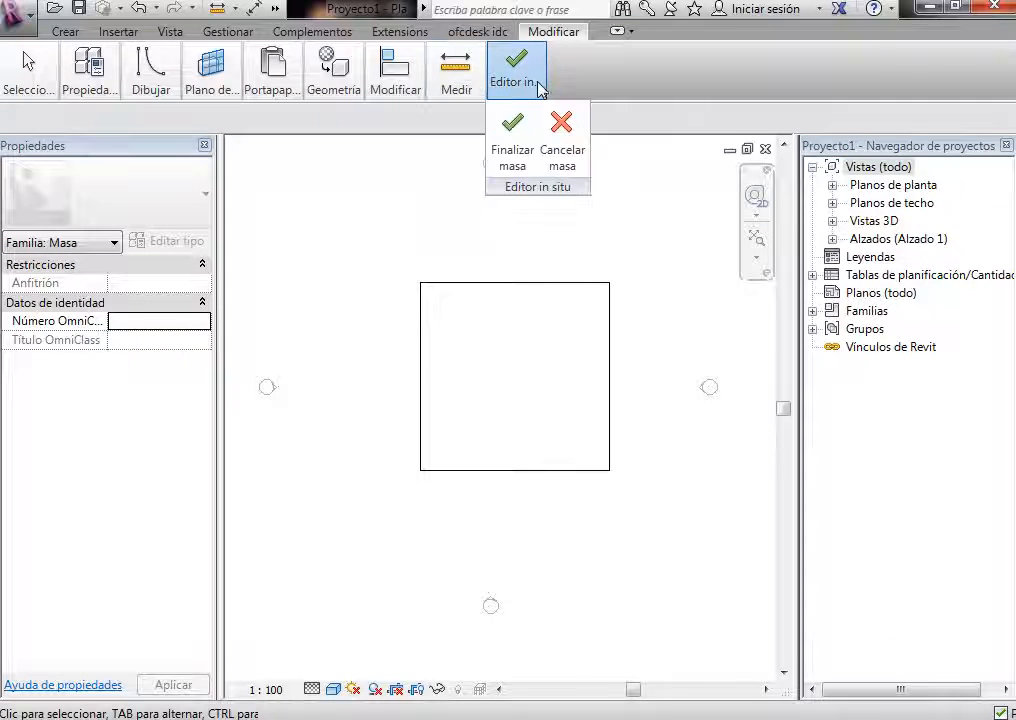
pyautogui.moveTo(401, 86)
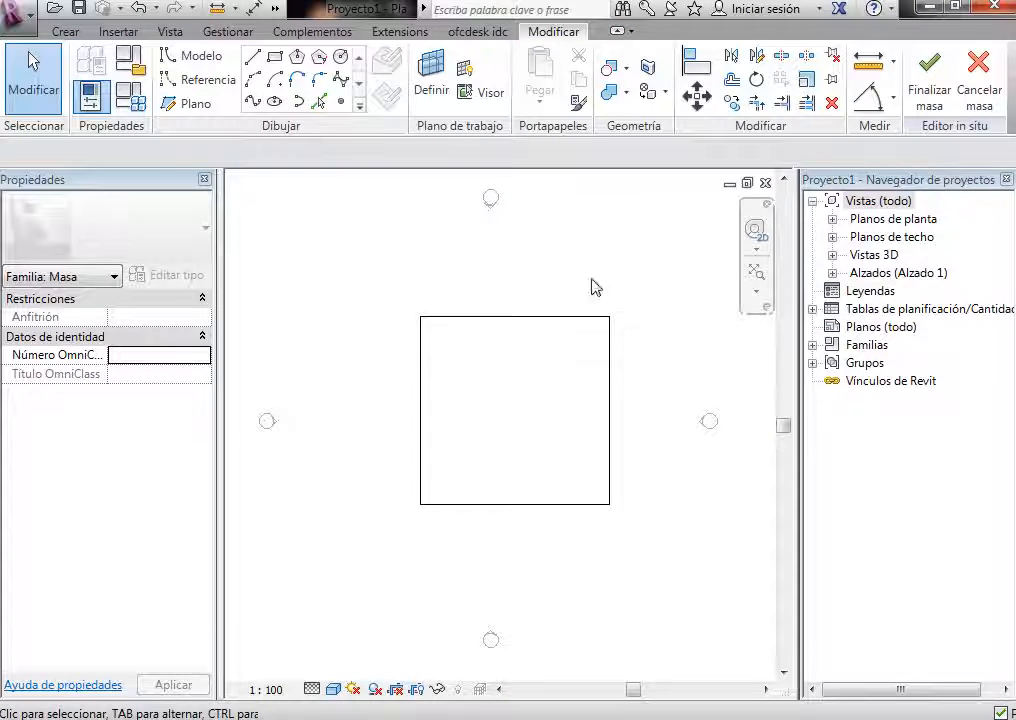
# Step: Select the square's four lines as a chain to inspect the Forma options, compare with selecting only the upper edge, and clear the selection
pyautogui.press('Tab')
pyautogui.click(600, 320)
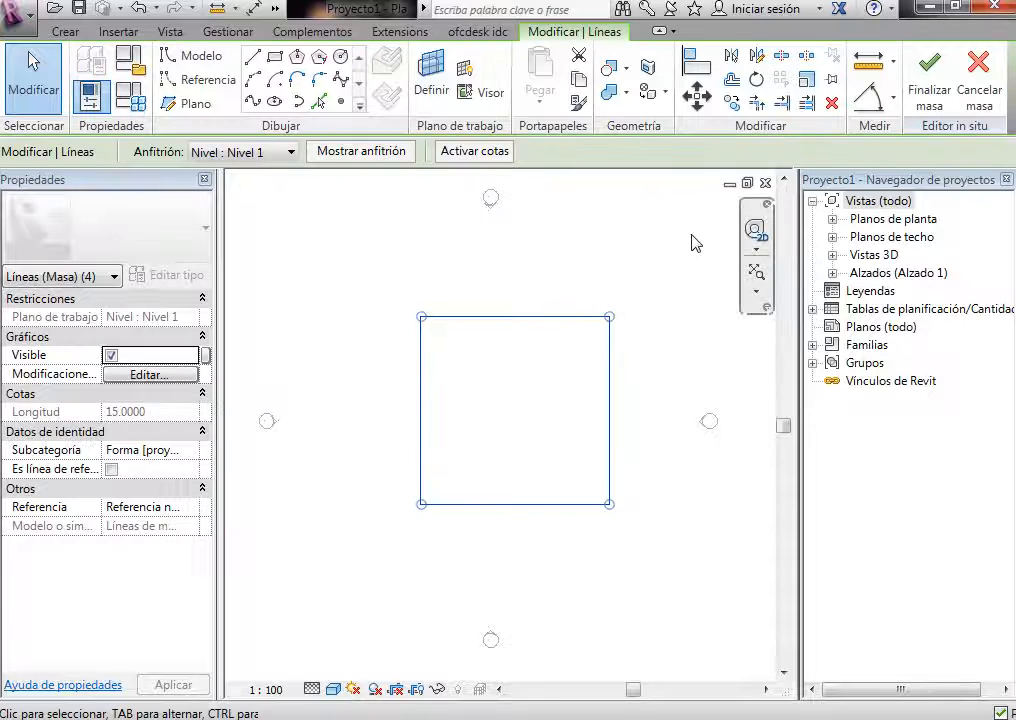
pyautogui.click(659, 32)
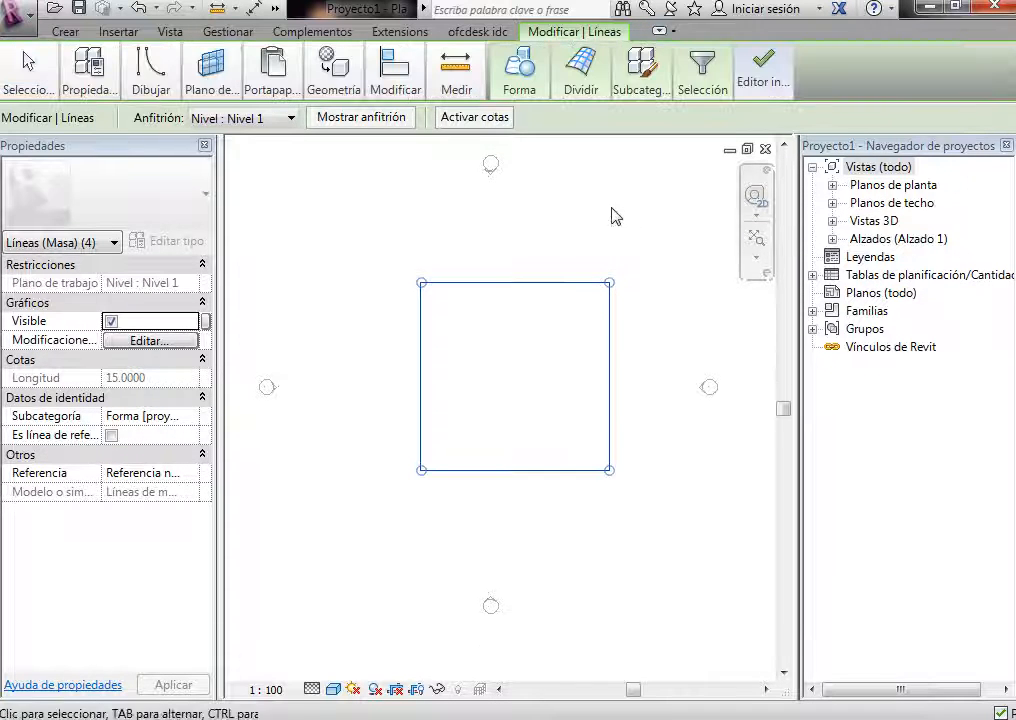
pyautogui.moveTo(519, 70)
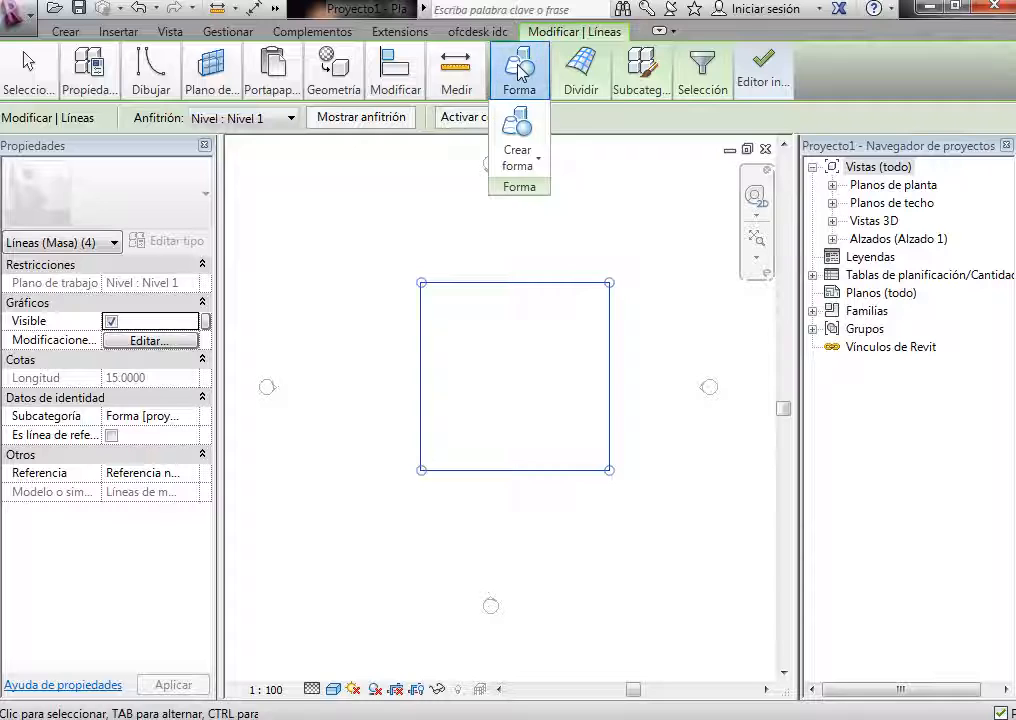
pyautogui.click(658, 222)
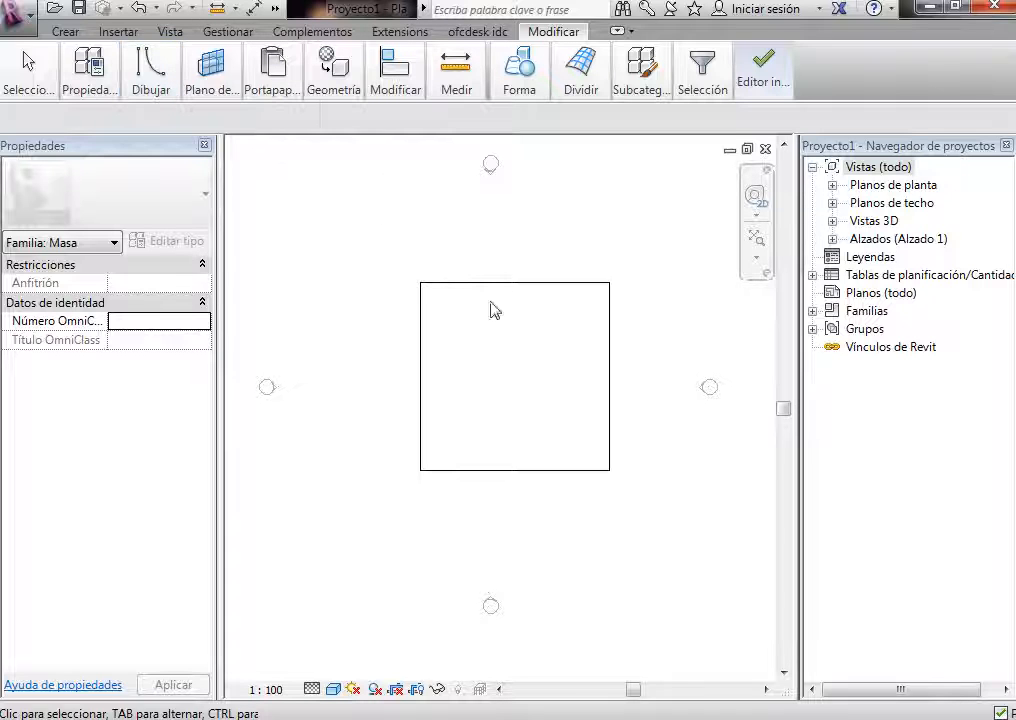
pyautogui.click(460, 282)
pyautogui.click(615, 236)
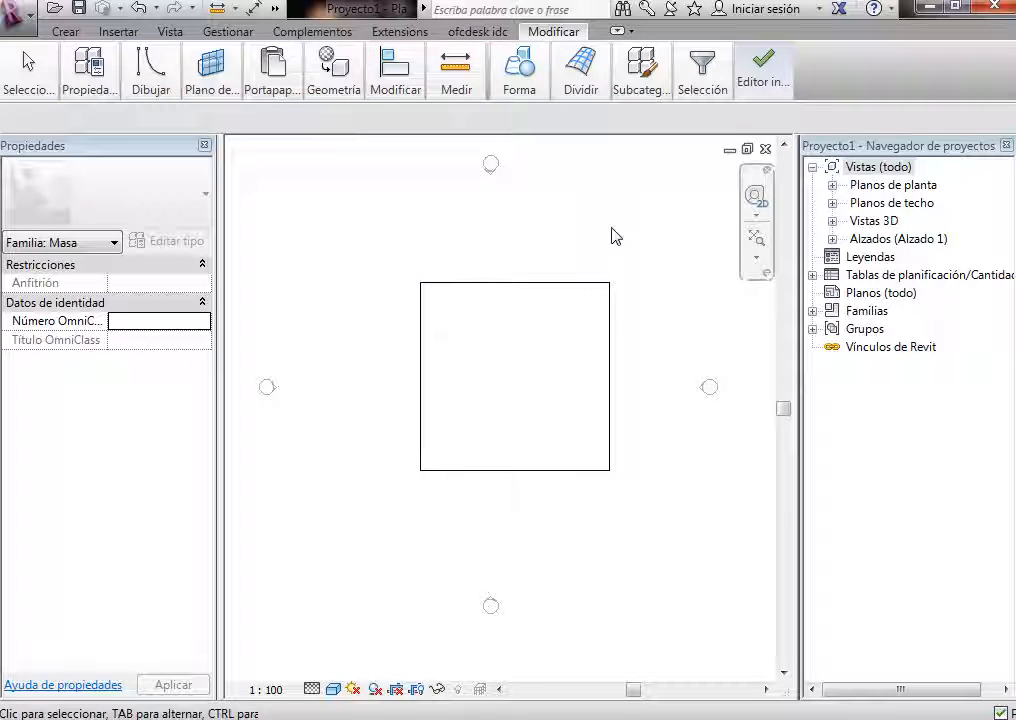
# Step: Create a solid form (Forma sólida) from the square's four connected lines and clear the selection
pyautogui.click(605, 288)
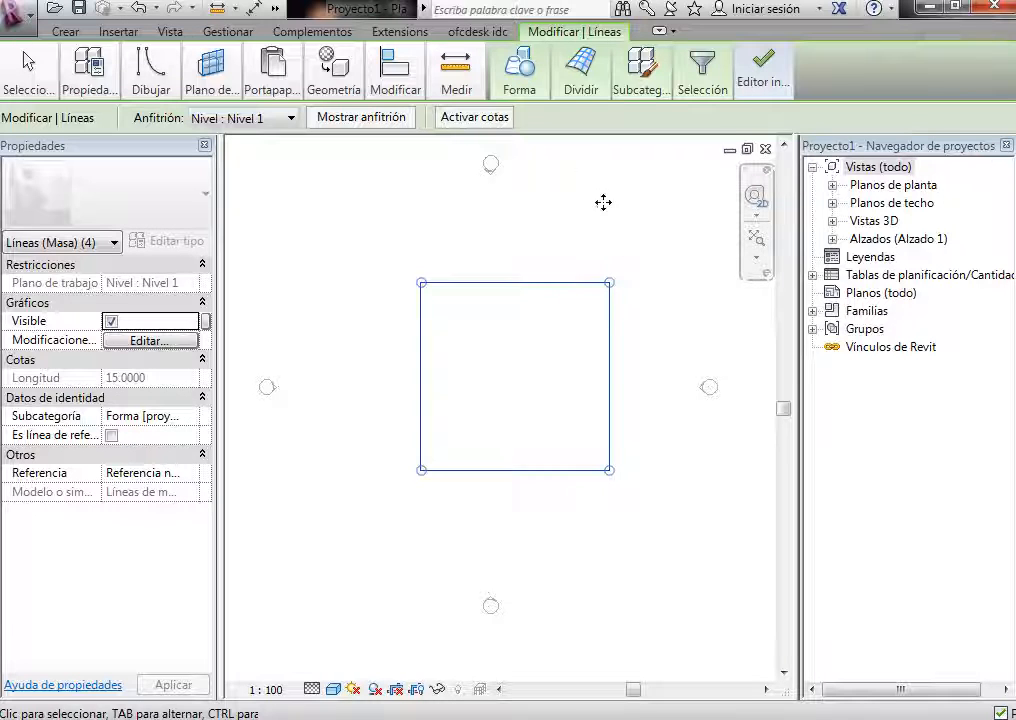
pyautogui.click(520, 84)
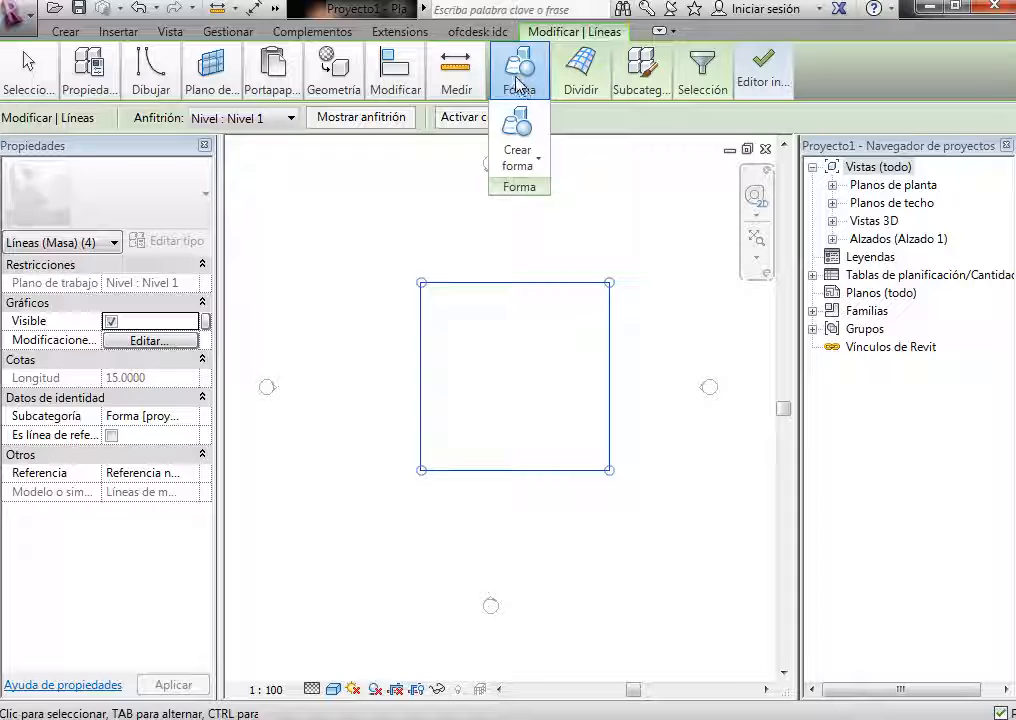
pyautogui.click(540, 164)
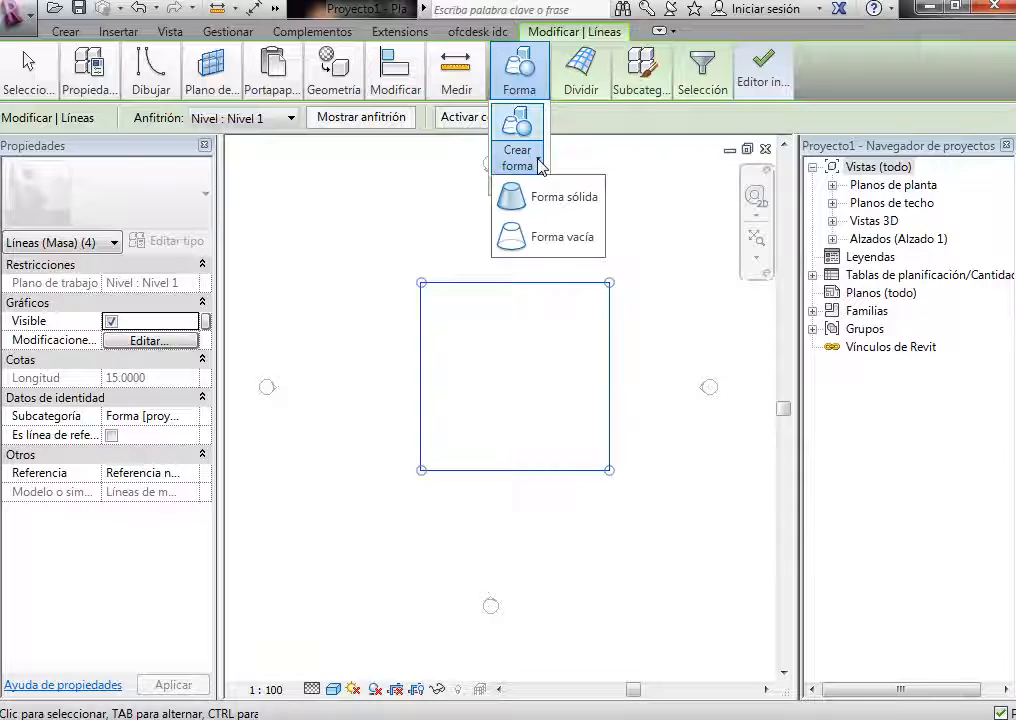
pyautogui.click(562, 206)
pyautogui.click(619, 205)
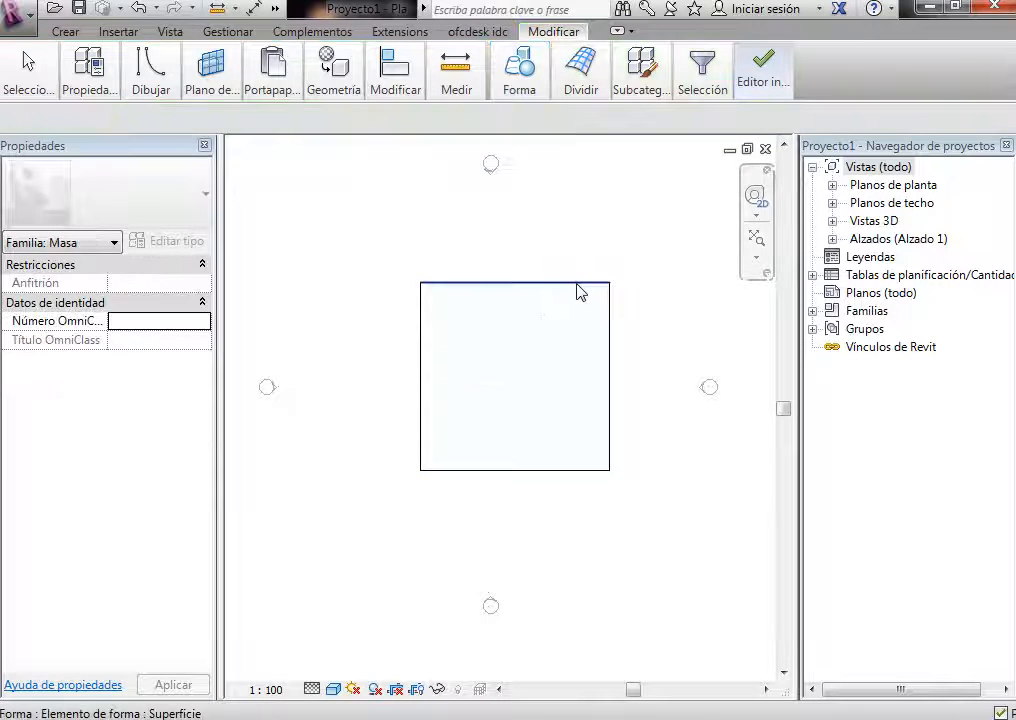
pyautogui.click(577, 282)
pyautogui.click(677, 273)
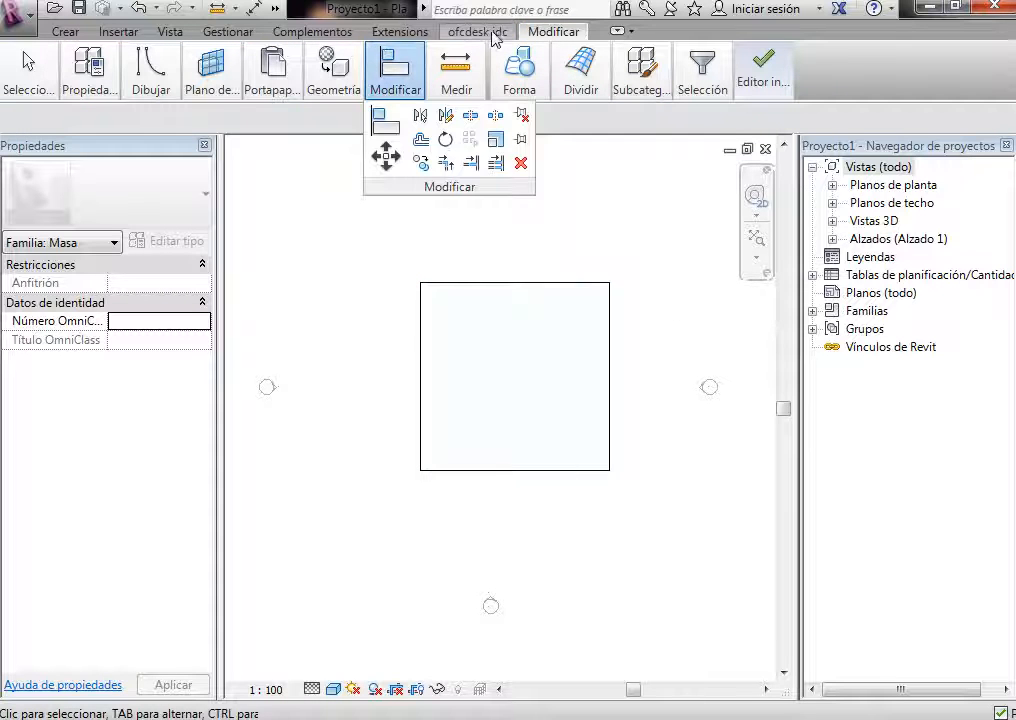
# Step: Open the default 3D view and select the solid's top face to inspect its controls, clearing the selection at the end
pyautogui.click(160, 32)
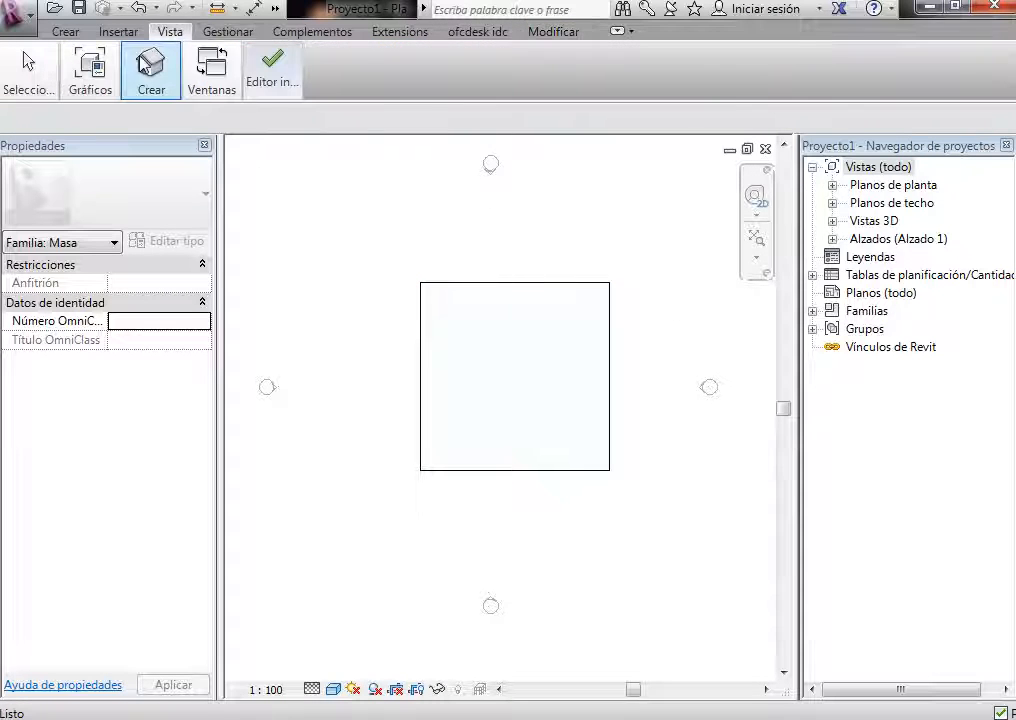
pyautogui.moveTo(152, 84)
pyautogui.click(155, 130)
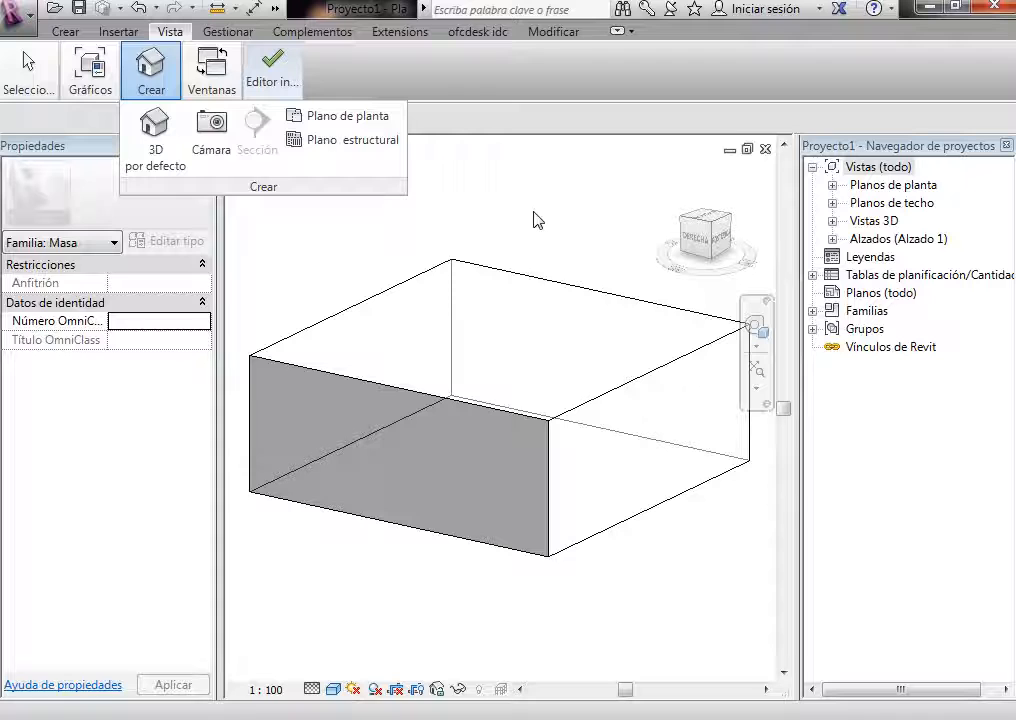
pyautogui.click(563, 305)
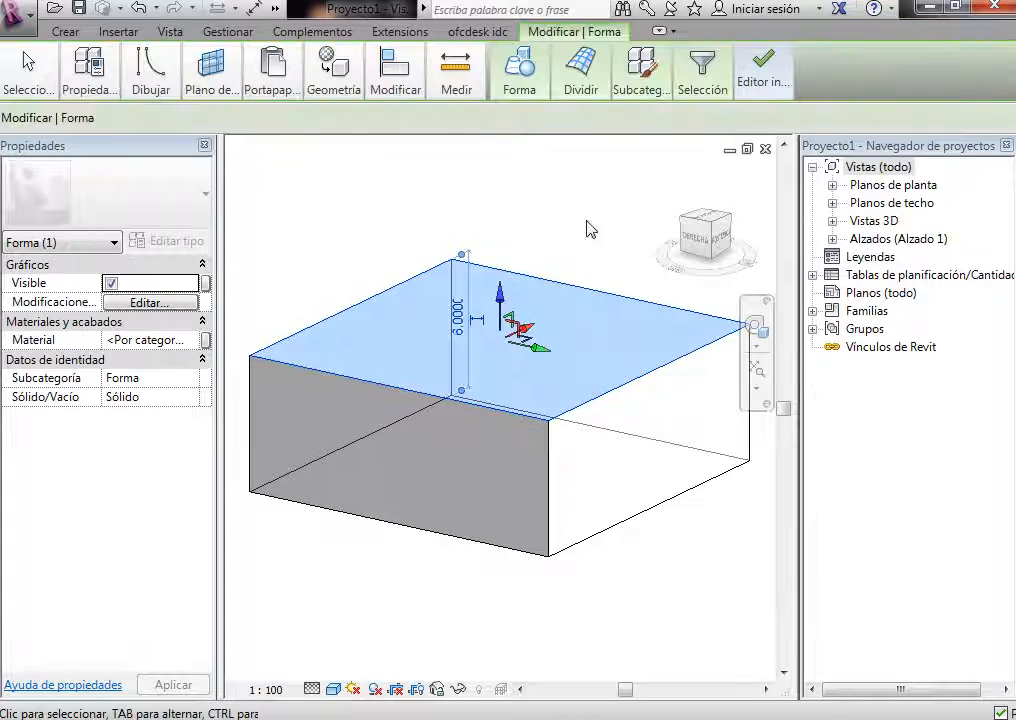
pyautogui.click(587, 227)
pyautogui.moveTo(284, 75)
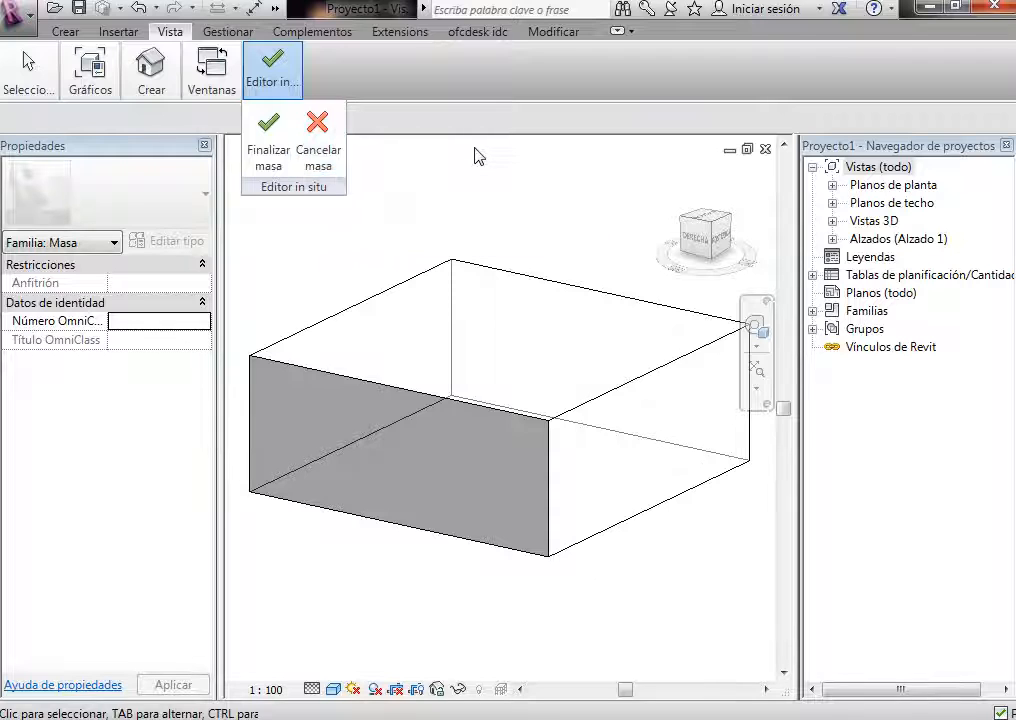
# Step: Raise the solid's top face vertically to a height of about 8.63
pyautogui.click(548, 306)
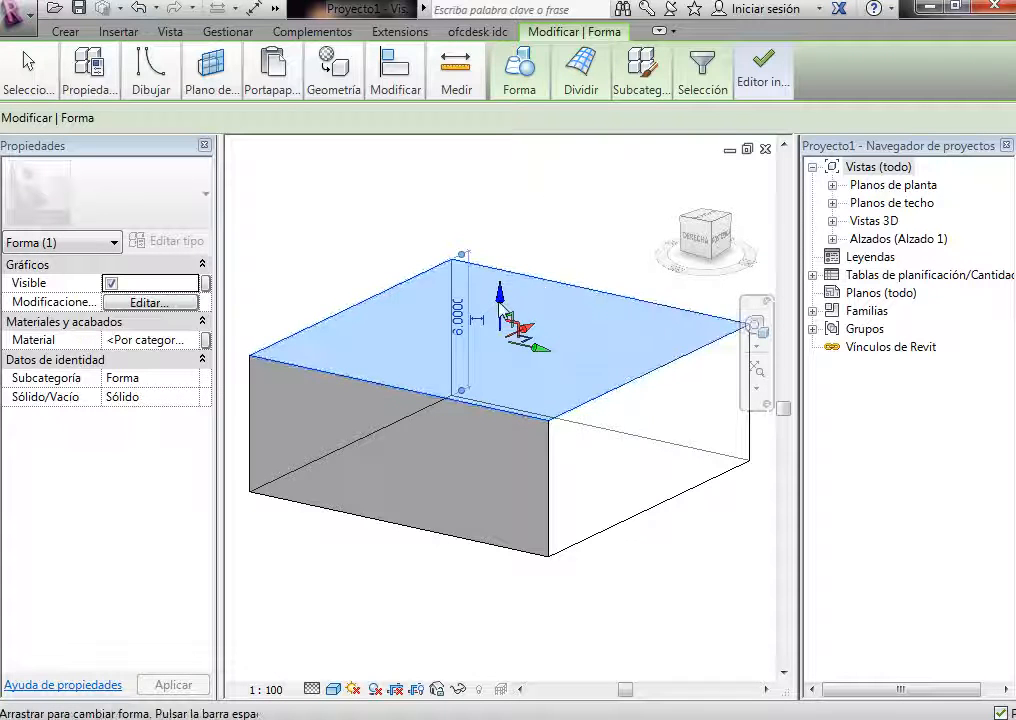
pyautogui.moveTo(500, 303); pyautogui.dragTo(511, 246)
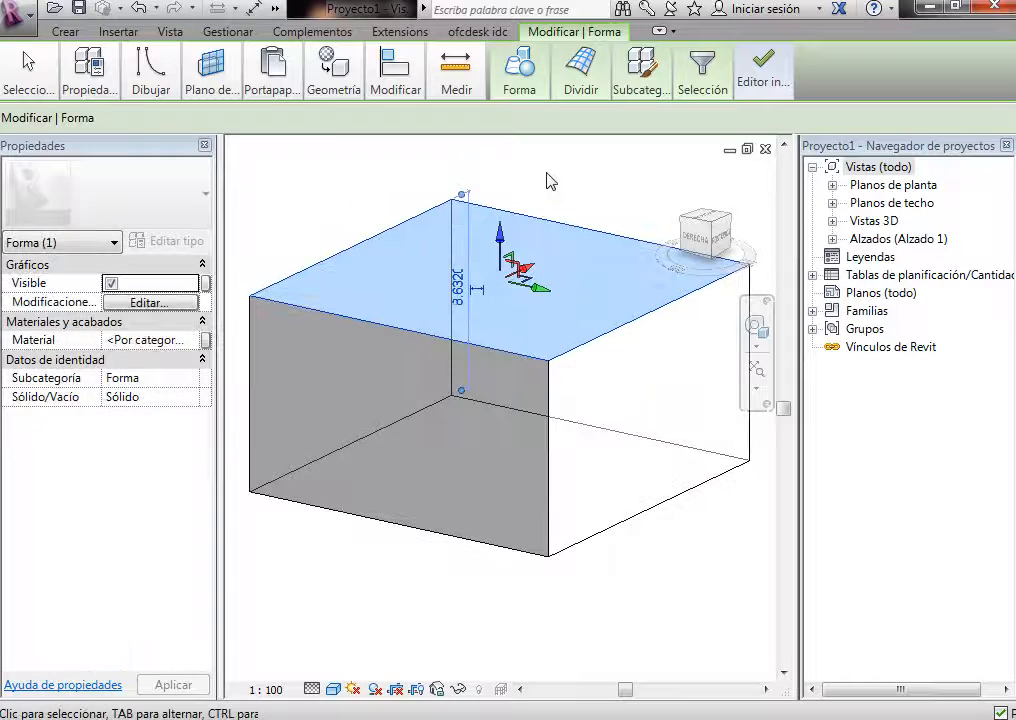
pyautogui.click(548, 181)
# Step: Set the solid's height to 10 through the top face's dimension and clear the selection
pyautogui.click(503, 224)
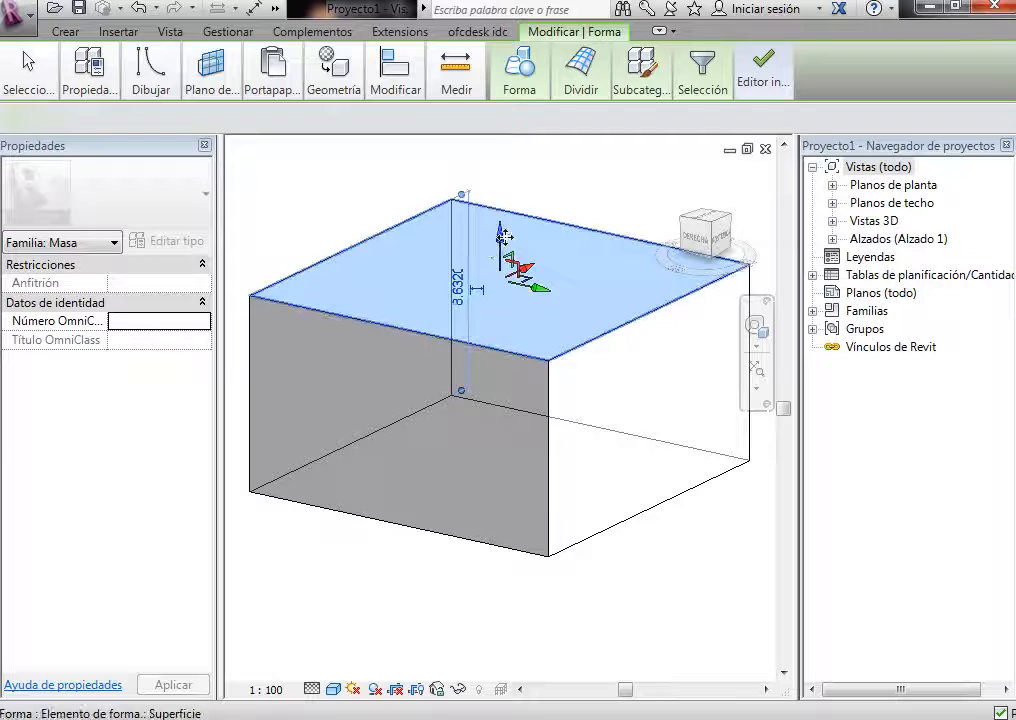
pyautogui.click(458, 285)
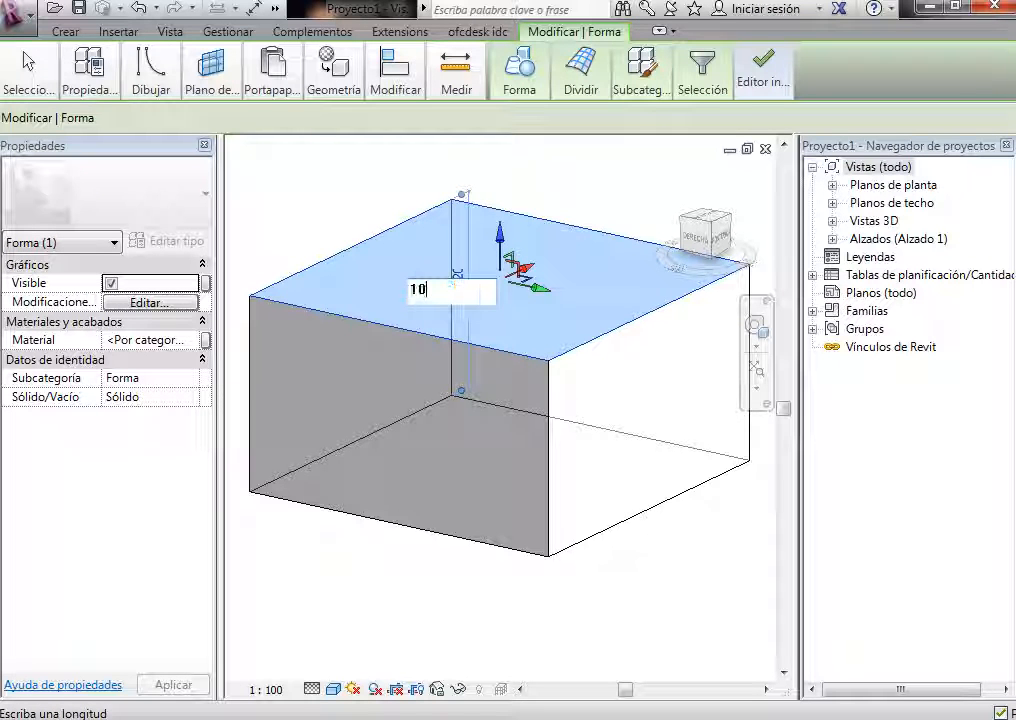
pyautogui.press('Return')
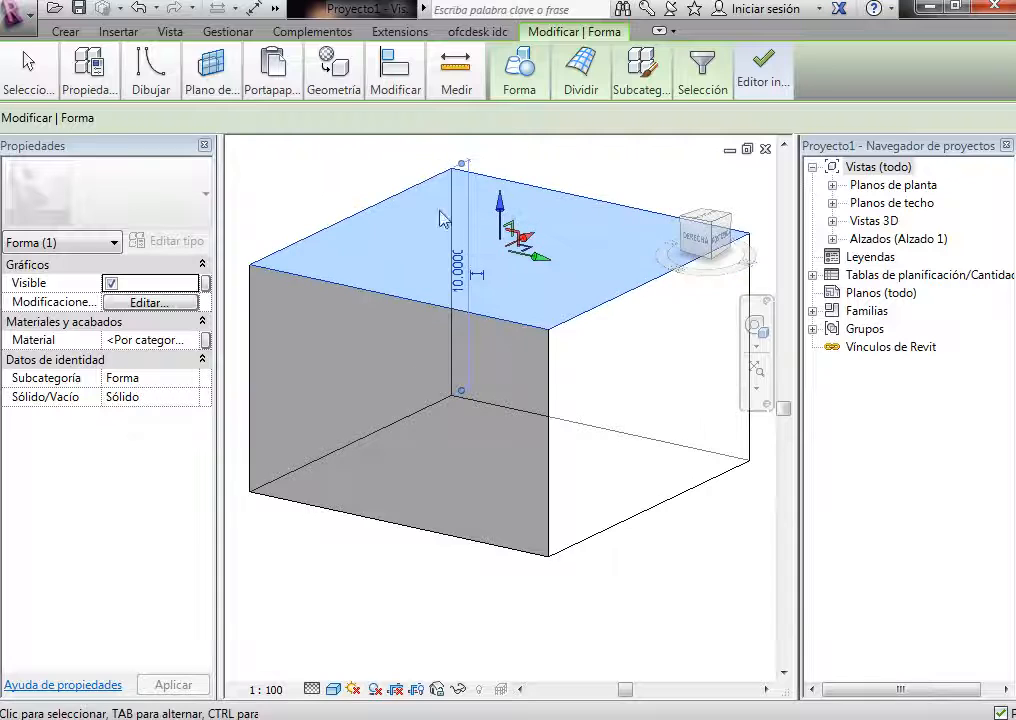
pyautogui.click(632, 167)
# Step: Shift the solid's top face slightly along its red horizontal axis and clear the selection
pyautogui.click(522, 236)
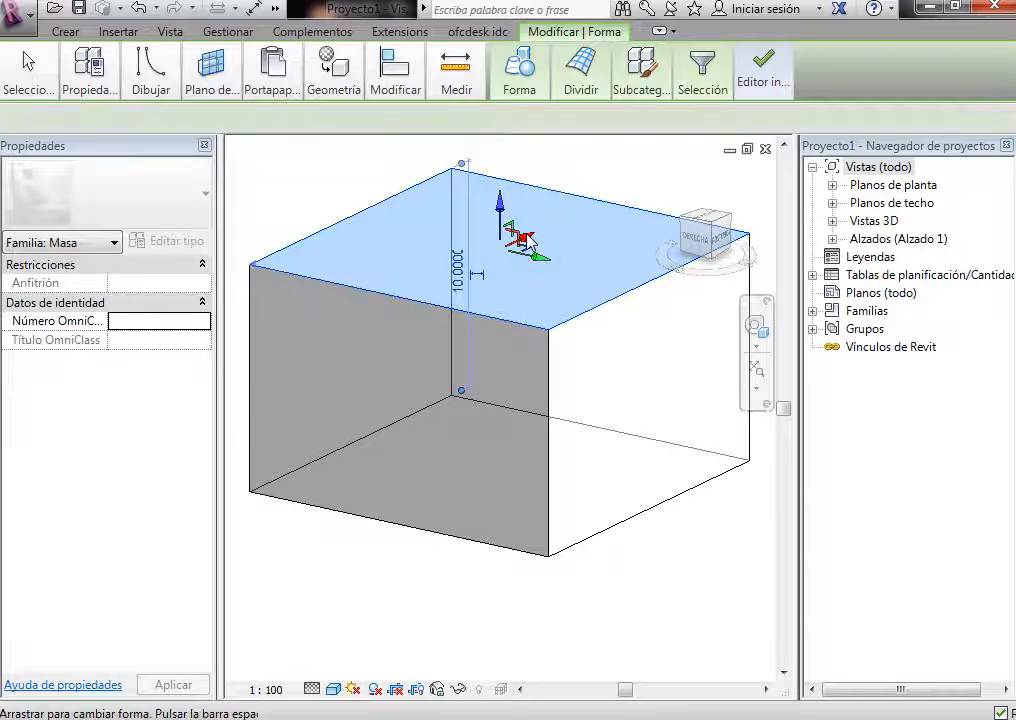
pyautogui.moveTo(522, 238)
pyautogui.mouseDown()
pyautogui.moveTo(574, 218)
pyautogui.moveTo(400, 306)
pyautogui.moveTo(524, 245)
pyautogui.moveTo(548, 252)
pyautogui.moveTo(526, 249)
pyautogui.mouseUp()
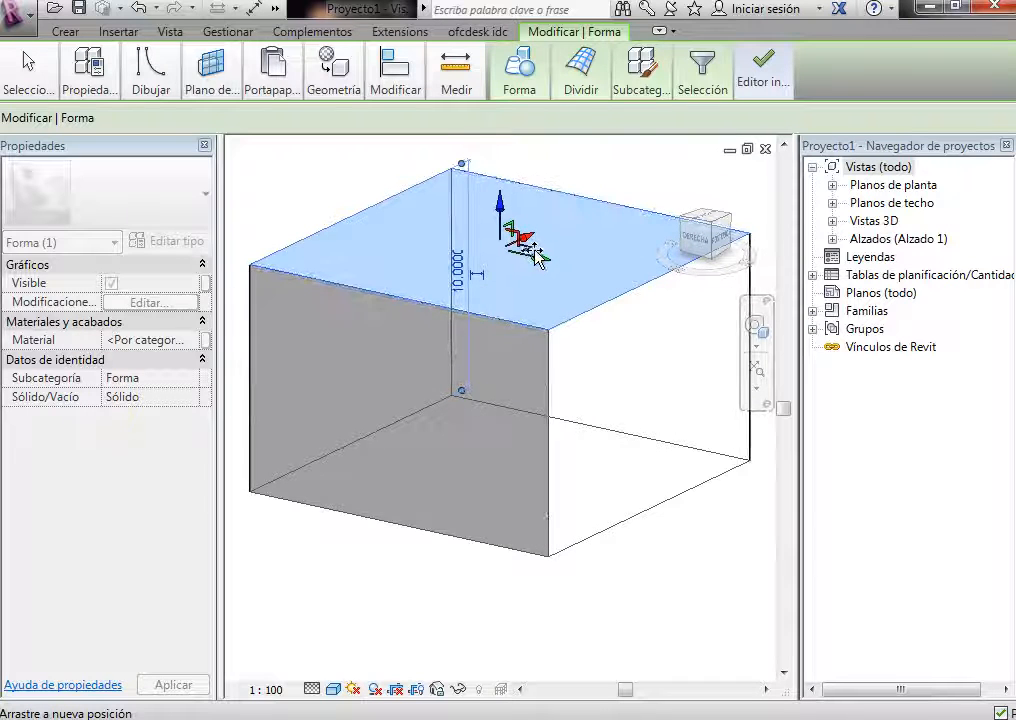
pyautogui.click(637, 186)
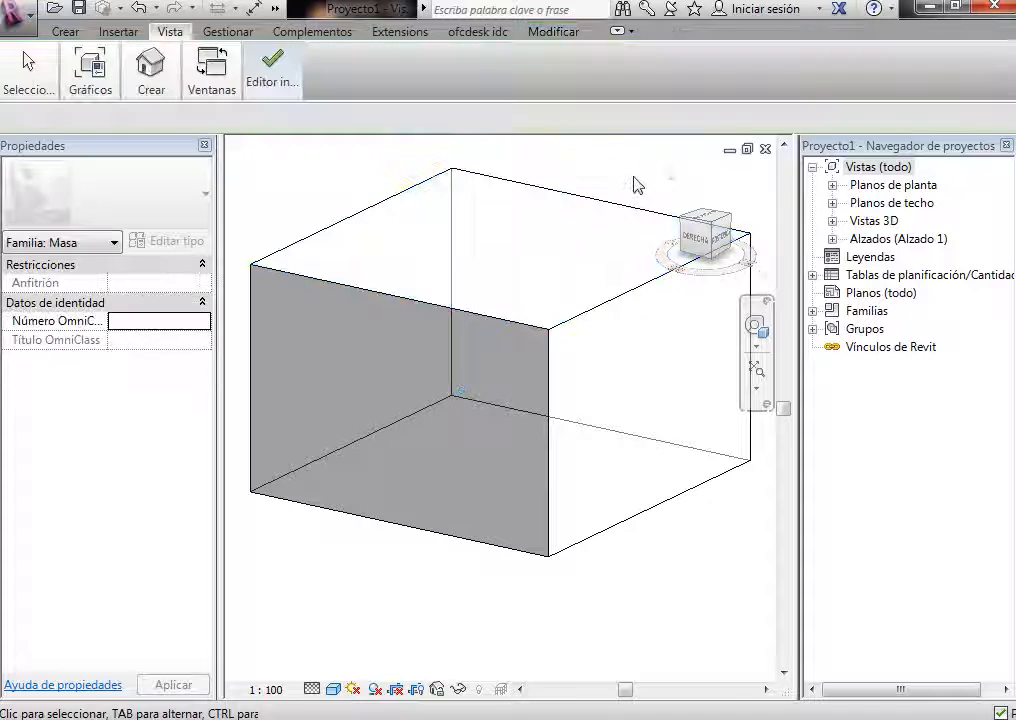
# Step: Pull the upper edge of the shaded side face outward until the top measures about 19.32, then dismiss the warning
pyautogui.click(487, 321)
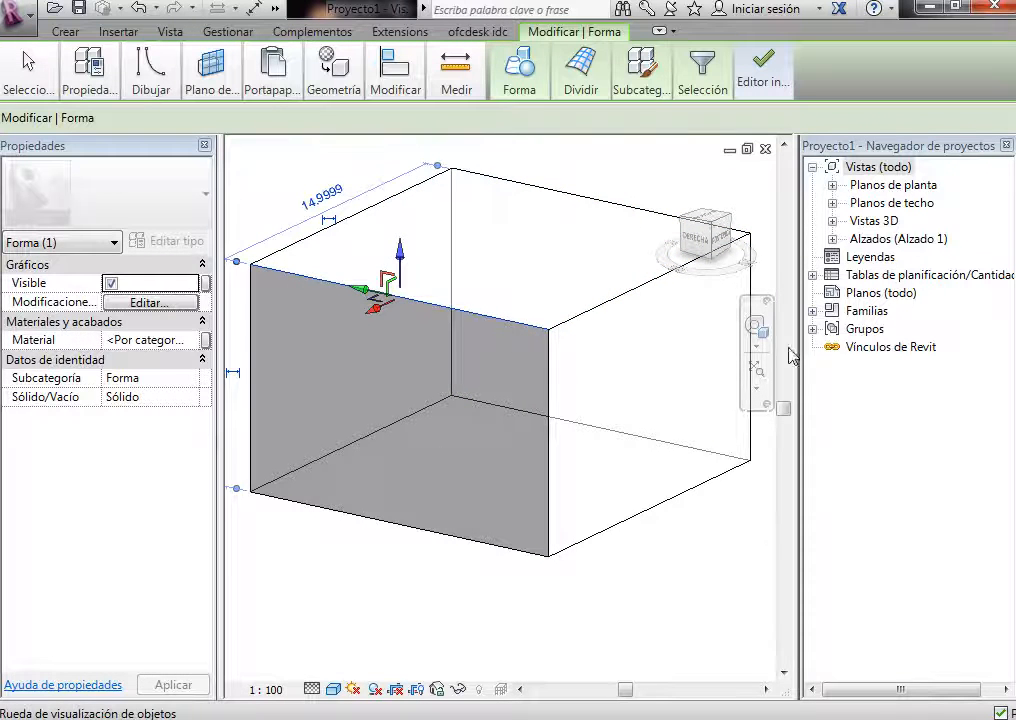
pyautogui.scroll(-2, 610, 343)
pyautogui.scroll(2, 610, 343)
pyautogui.click(369, 215)
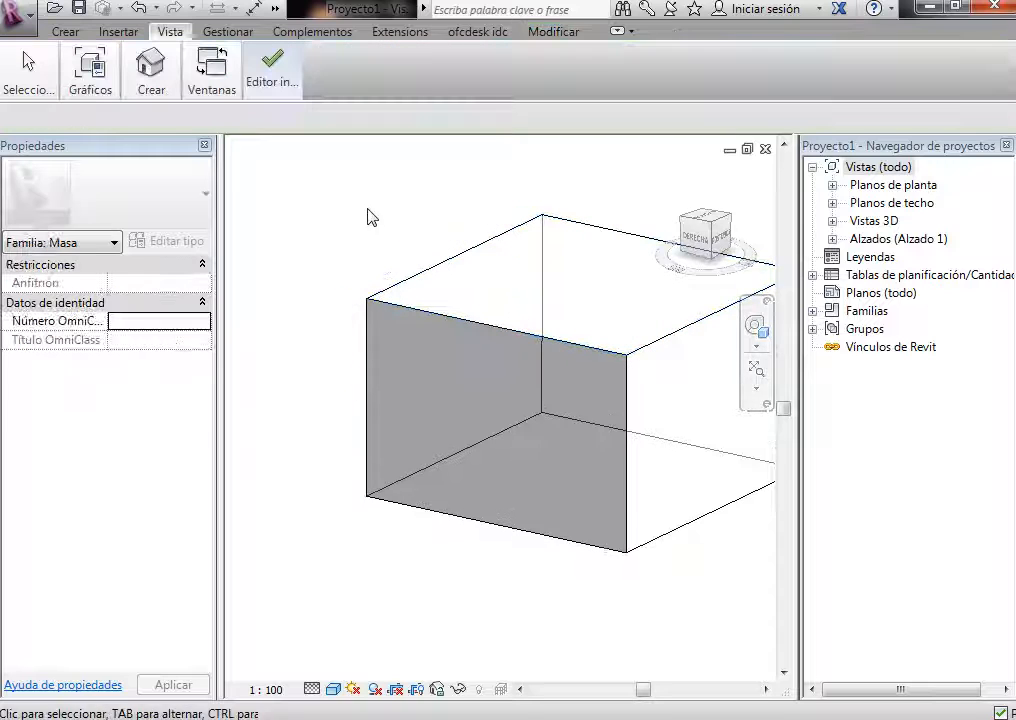
pyautogui.click(475, 325)
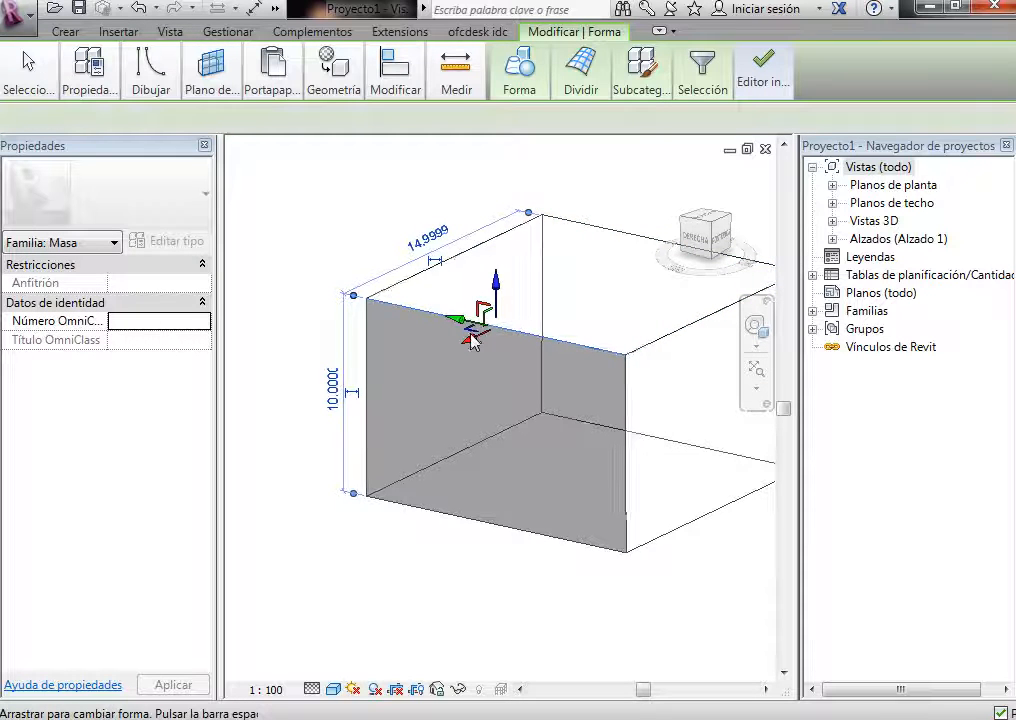
pyautogui.click(471, 338)
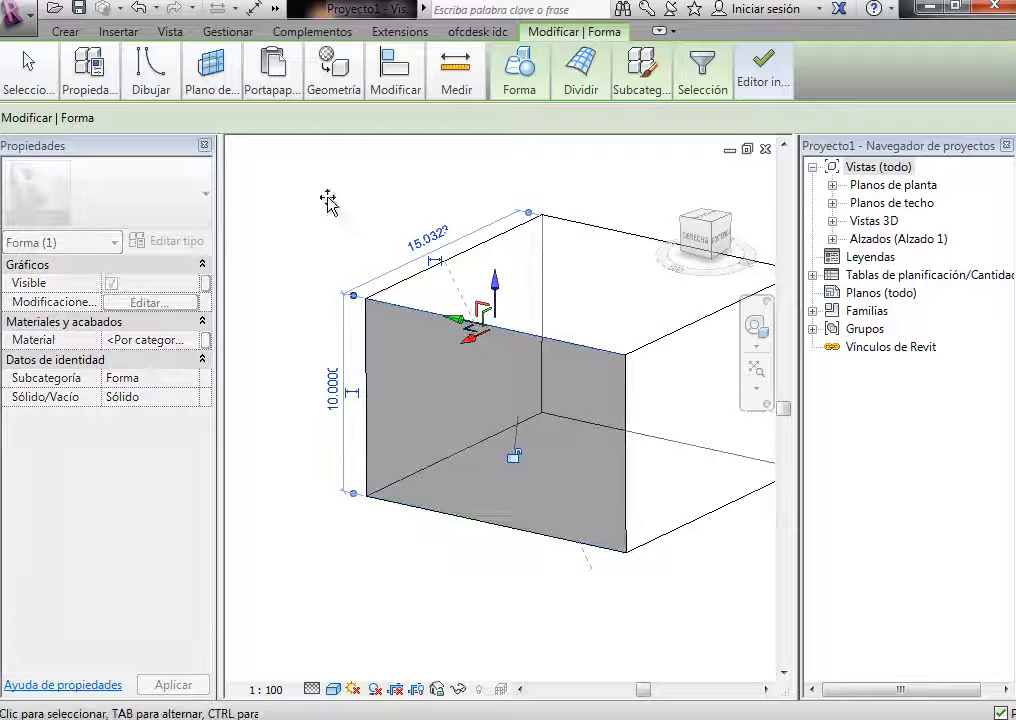
pyautogui.click(476, 338)
pyautogui.moveTo(476, 340); pyautogui.dragTo(379, 517)
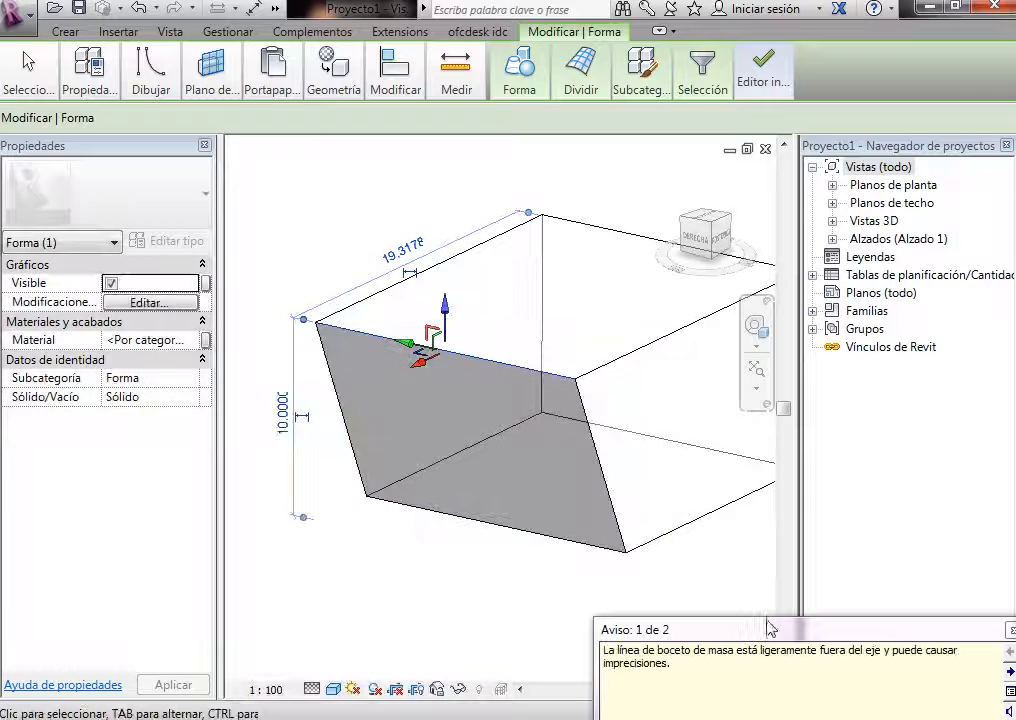
pyautogui.click(1011, 630)
pyautogui.click(302, 172)
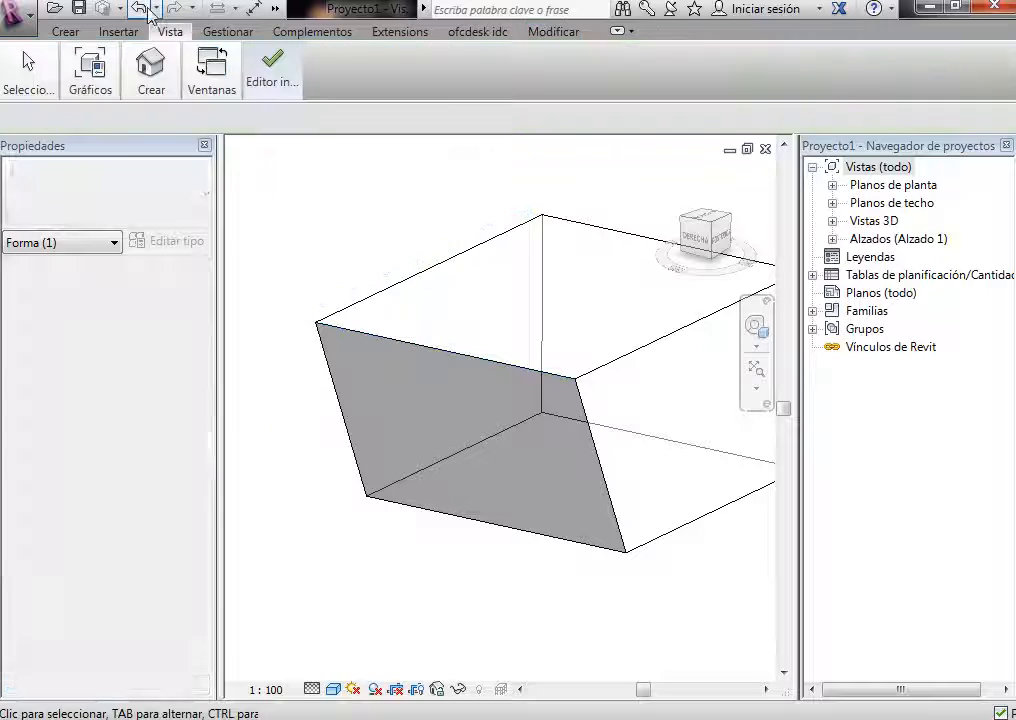
# Step: Undo the outward displacement of the shaded face's upper edge and the preceding horizontal shift of the top face
pyautogui.click(139, 10)
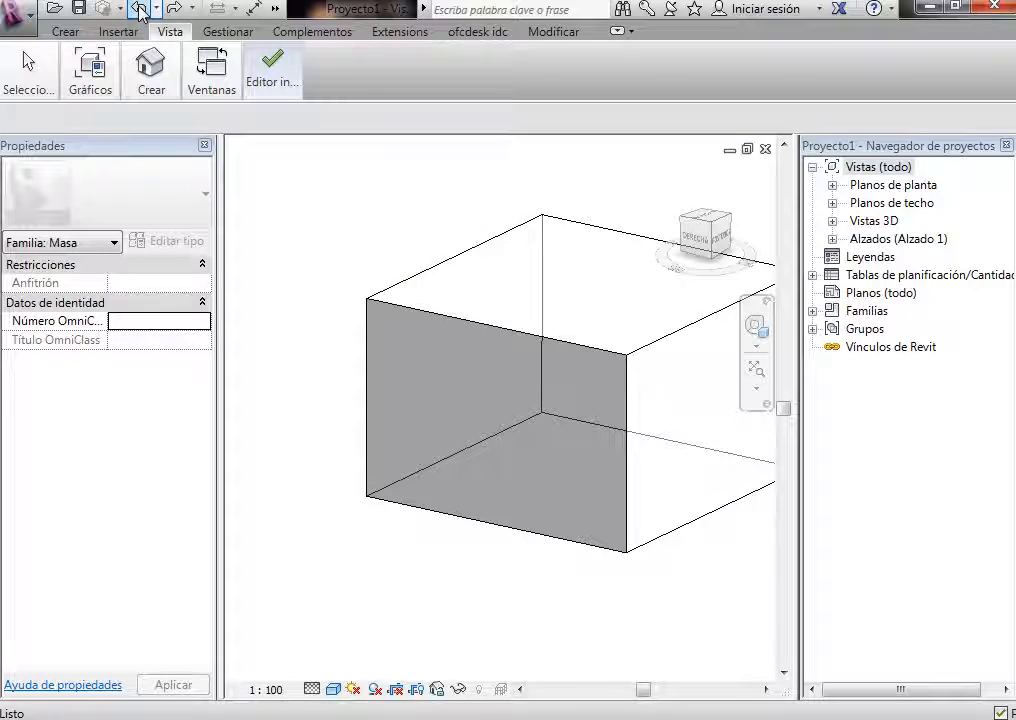
pyautogui.click(139, 10)
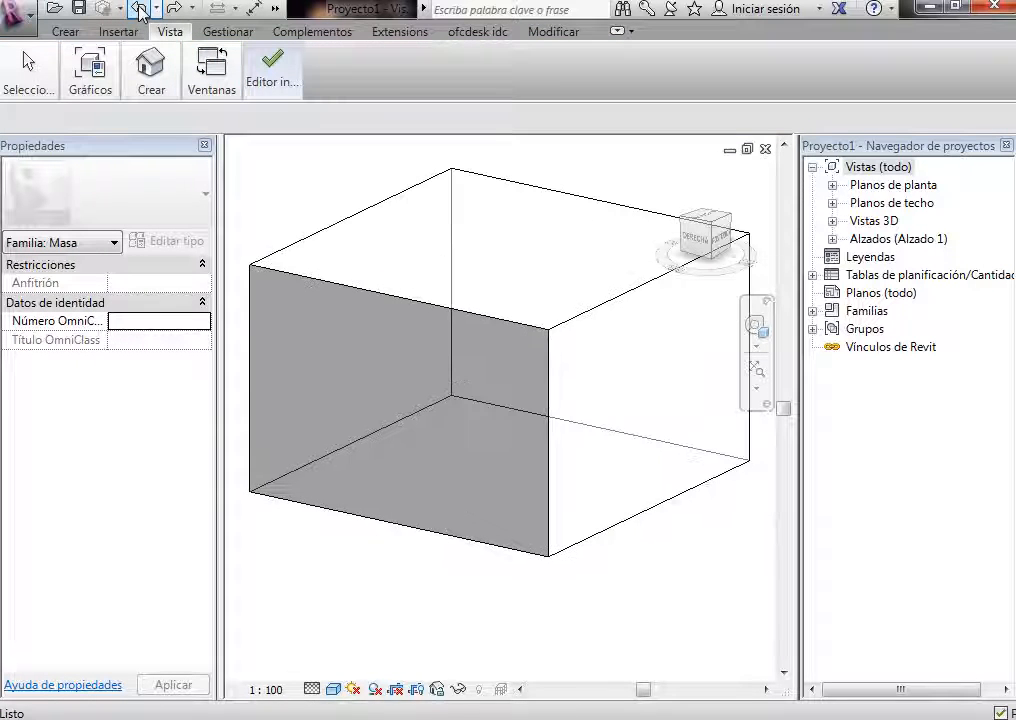
# Step: Pull the upper edge of the shaded side face outward until the top measures about 18.01, then undo the displacement
pyautogui.click(519, 333)
pyautogui.scroll(-3, 721, 320)
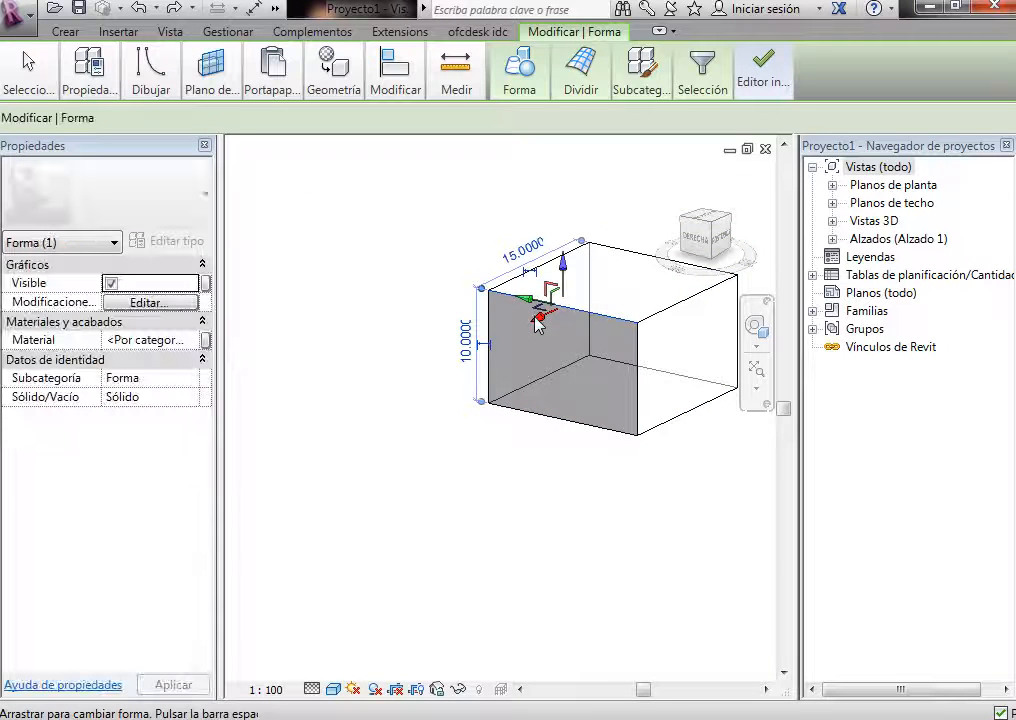
pyautogui.moveTo(536, 319); pyautogui.dragTo(518, 338)
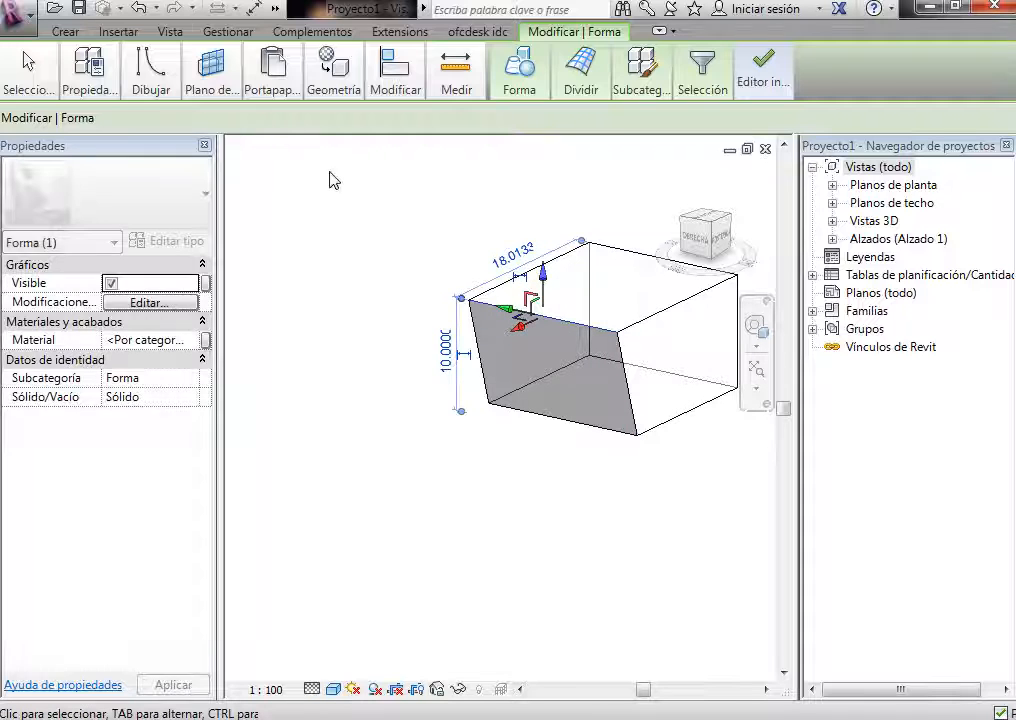
pyautogui.click(330, 173)
pyautogui.click(170, 32)
pyautogui.moveTo(164, 53)
pyautogui.click(137, 8)
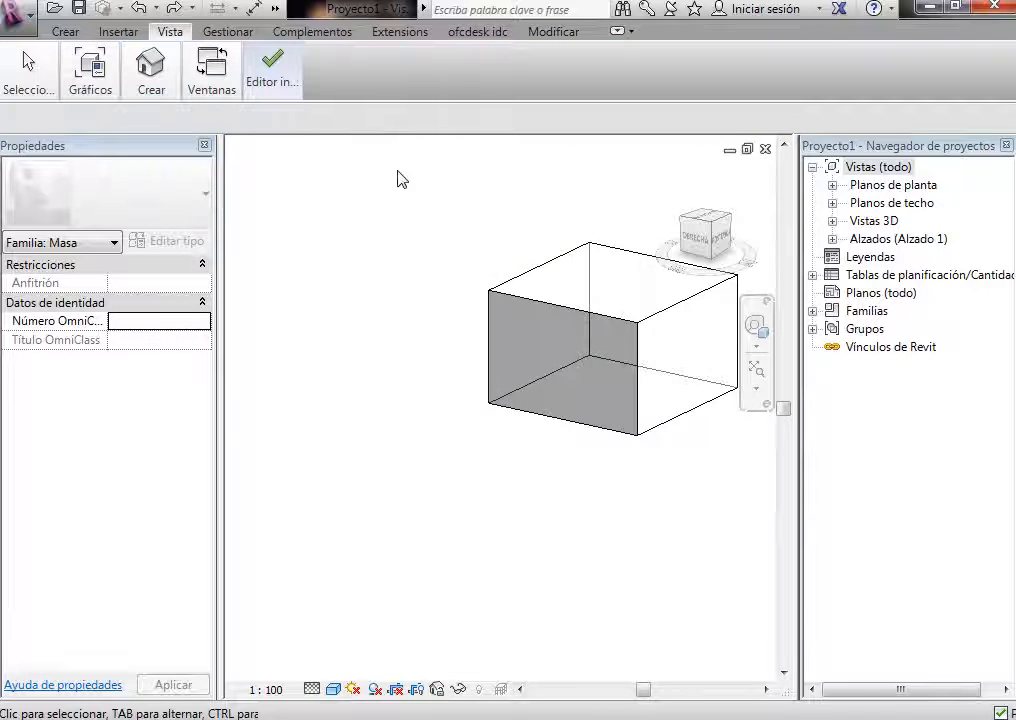
# Step: Displace the solid's front upper corner vertex freely in several directions with its plane controls, then undo the displacements
pyautogui.click(621, 350)
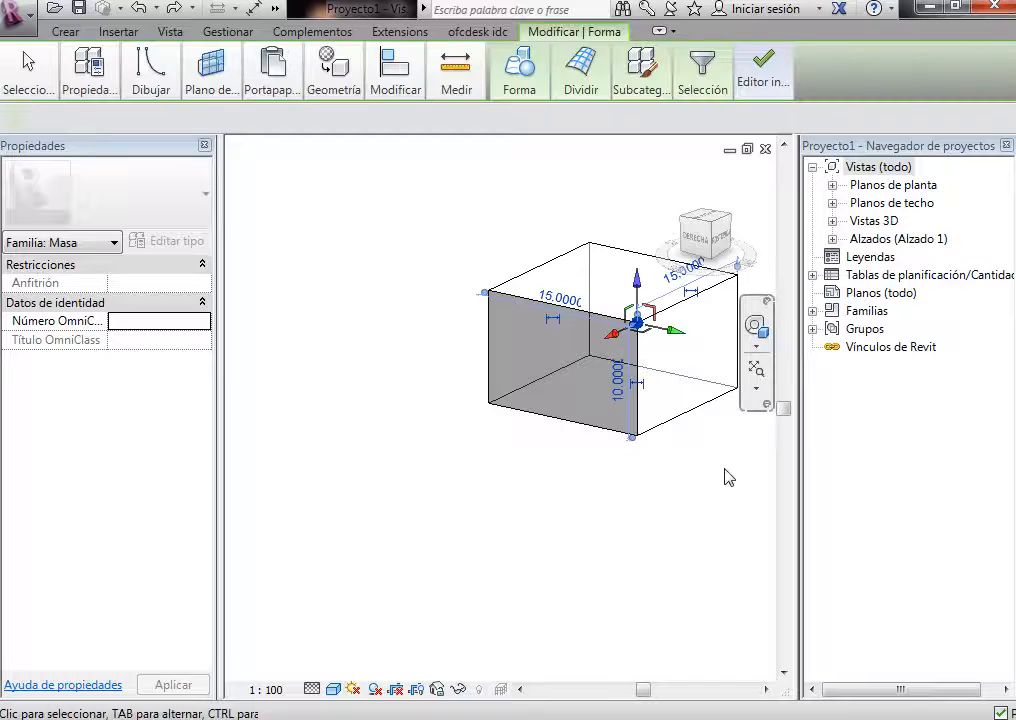
pyautogui.scroll(3, 767, 245)
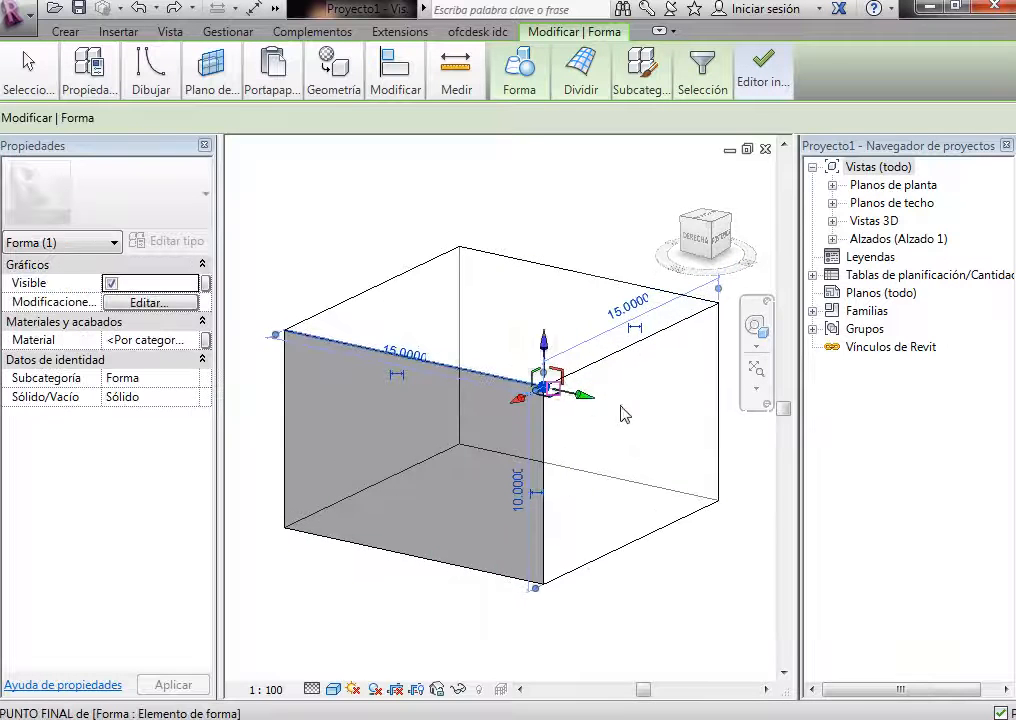
pyautogui.moveTo(621, 410)
pyautogui.mouseDown()
pyautogui.moveTo(660, 424)
pyautogui.moveTo(616, 412)
pyautogui.moveTo(630, 420)
pyautogui.mouseUp()
pyautogui.moveTo(588, 330); pyautogui.dragTo(597, 290)
pyautogui.moveTo(595, 349); pyautogui.dragTo(671, 460)
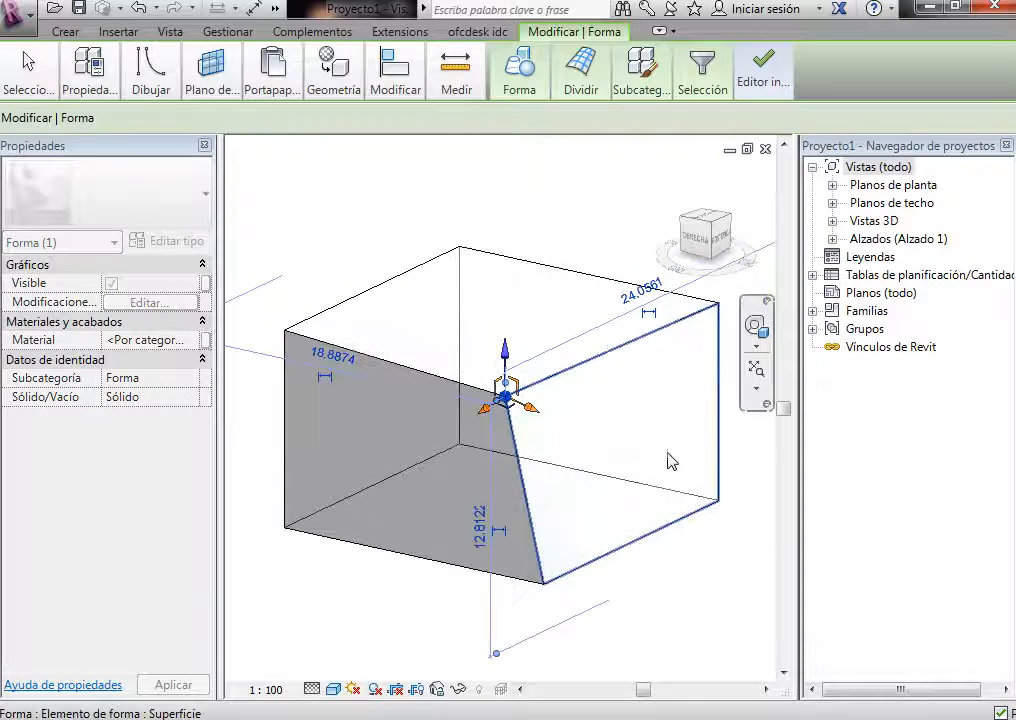
pyautogui.click(522, 424)
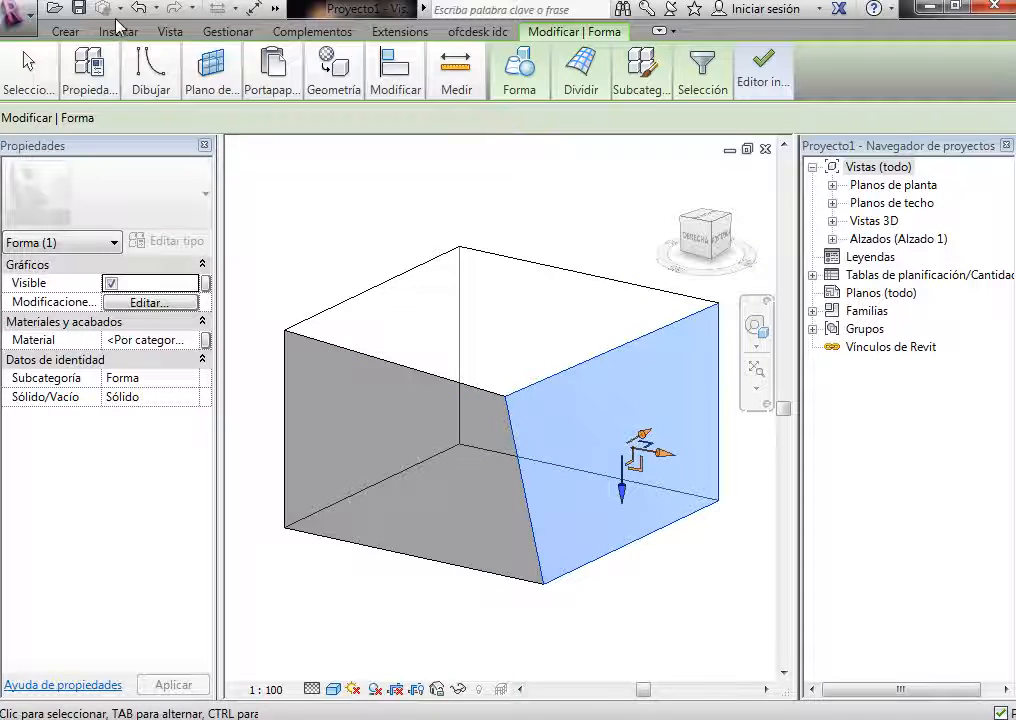
pyautogui.click(139, 10)
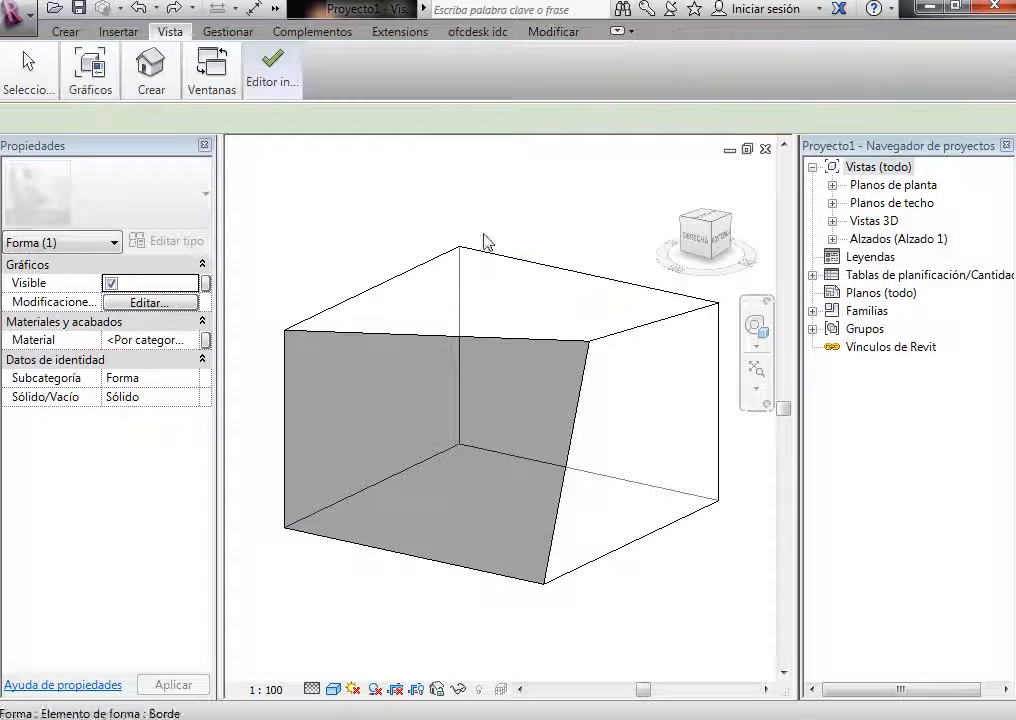
pyautogui.click(137, 10)
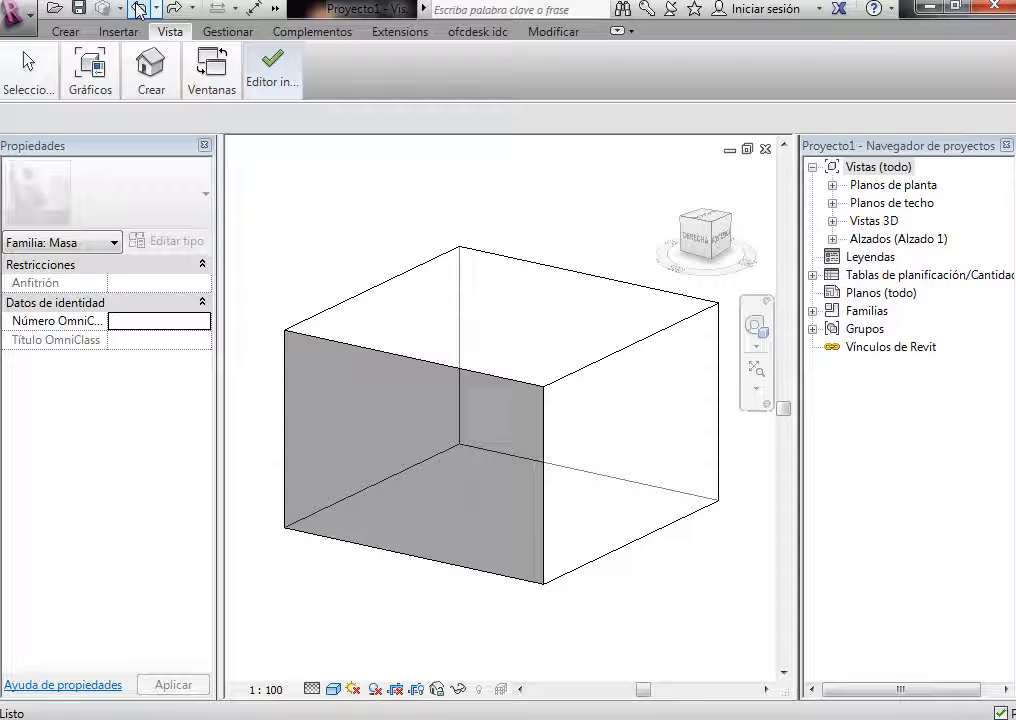
# Step: Move the front upper corner vertex out to about 18.42 and down to about 7.95 high, then undo it
pyautogui.click(542, 387)
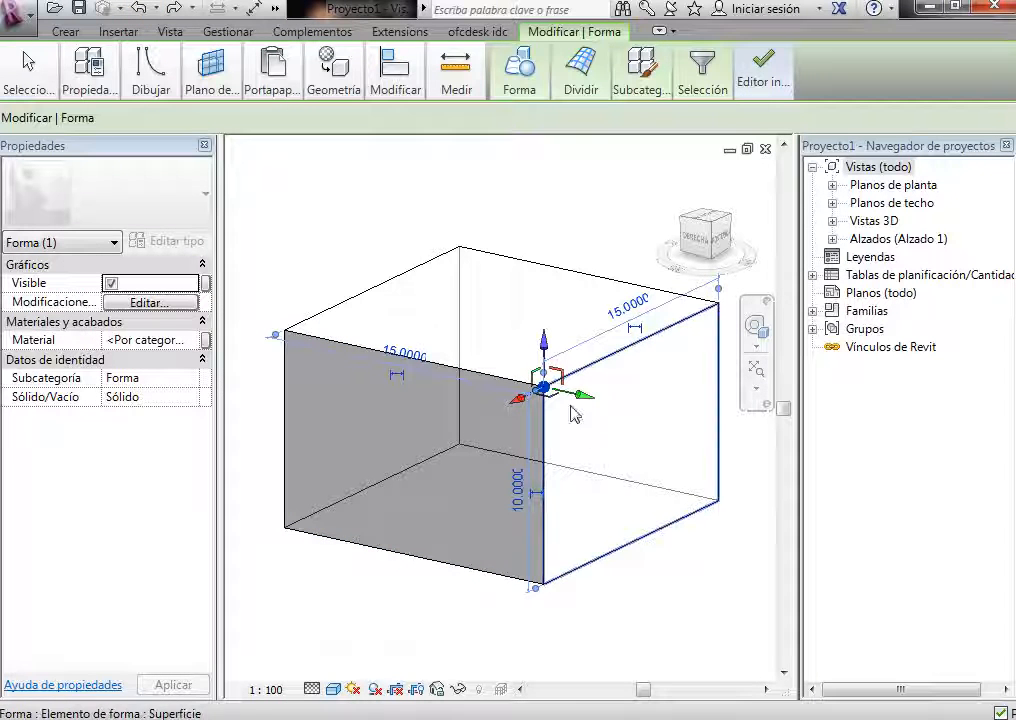
pyautogui.moveTo(578, 394); pyautogui.dragTo(612, 445)
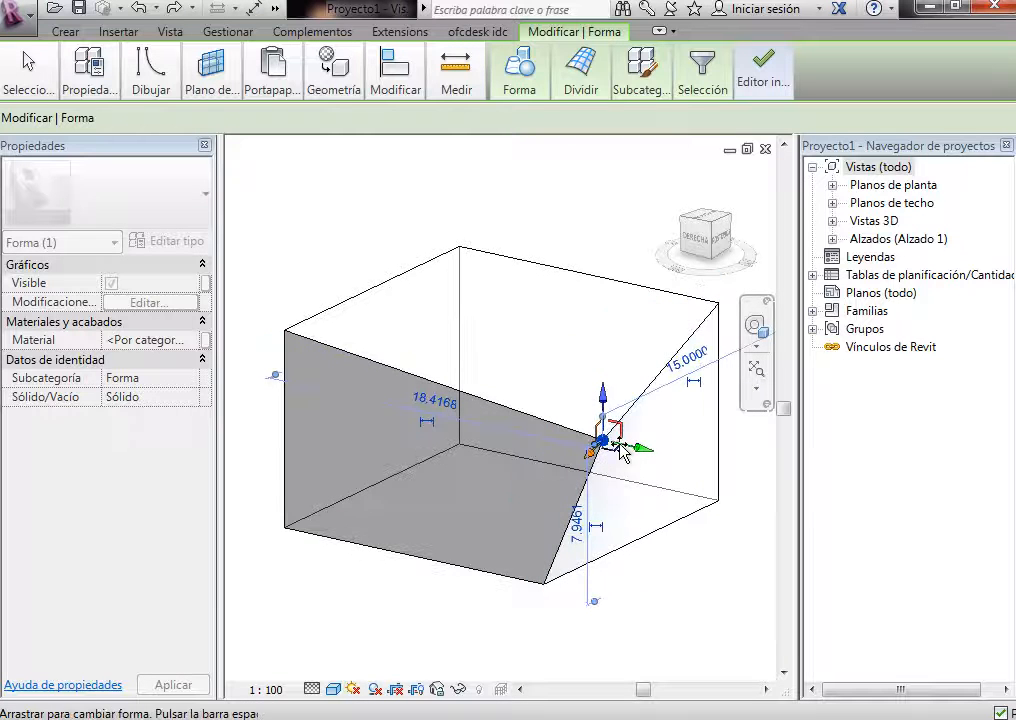
pyautogui.moveTo(237, 106)
pyautogui.click(143, 10)
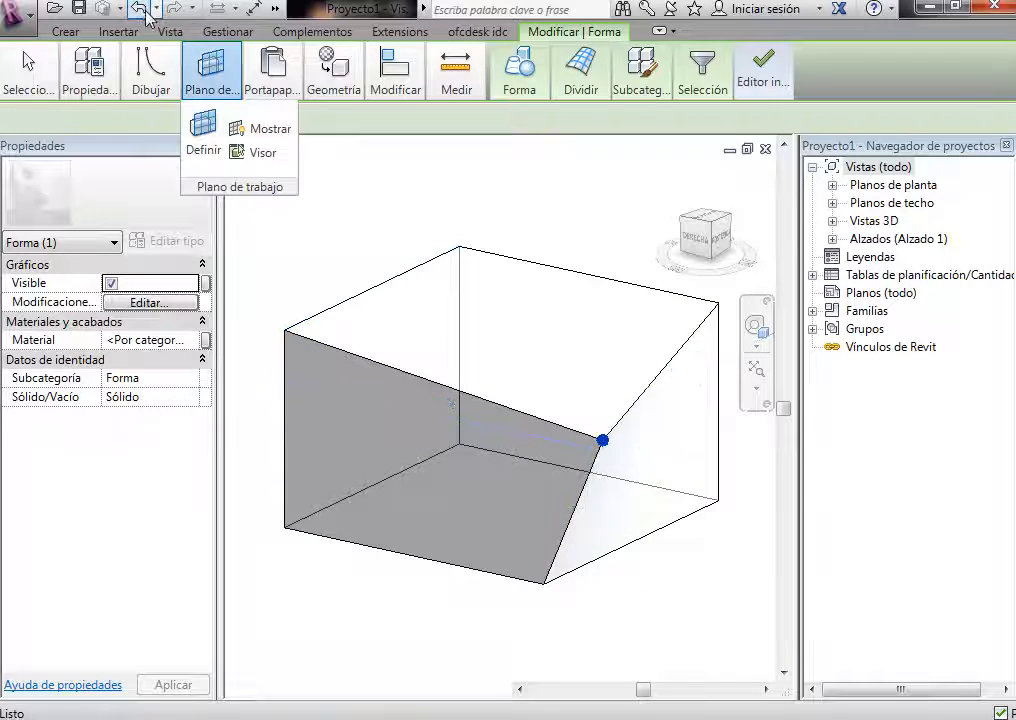
pyautogui.click(540, 197)
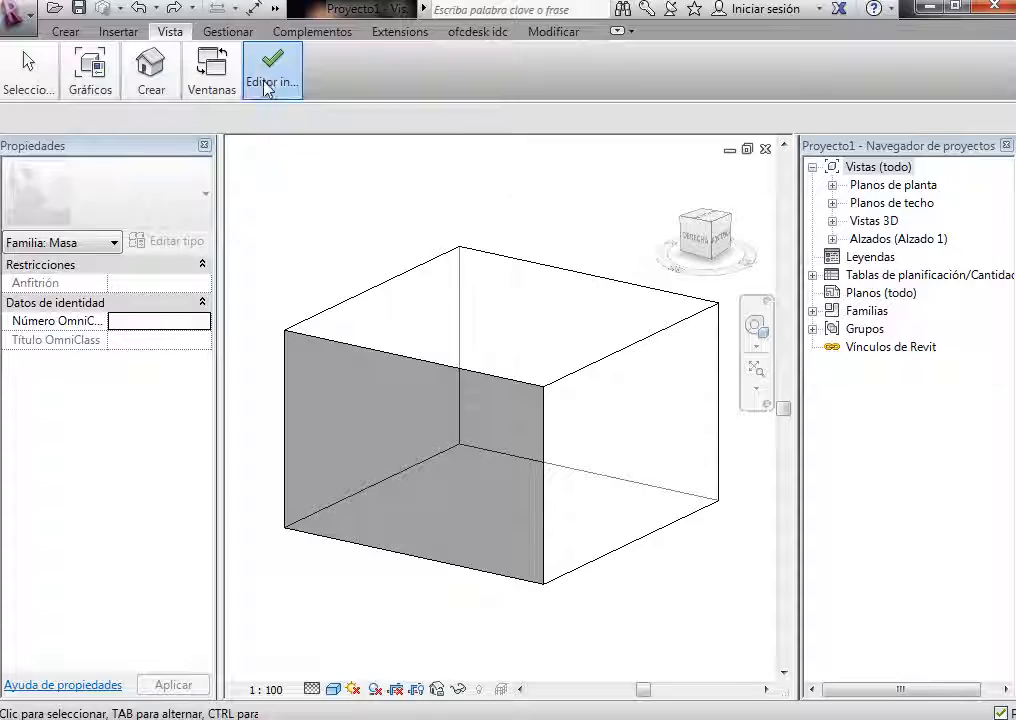
# Step: Finish the in-place mass, check its face grips by selecting it, and clear the selection
pyautogui.moveTo(272, 78)
pyautogui.click(272, 150)
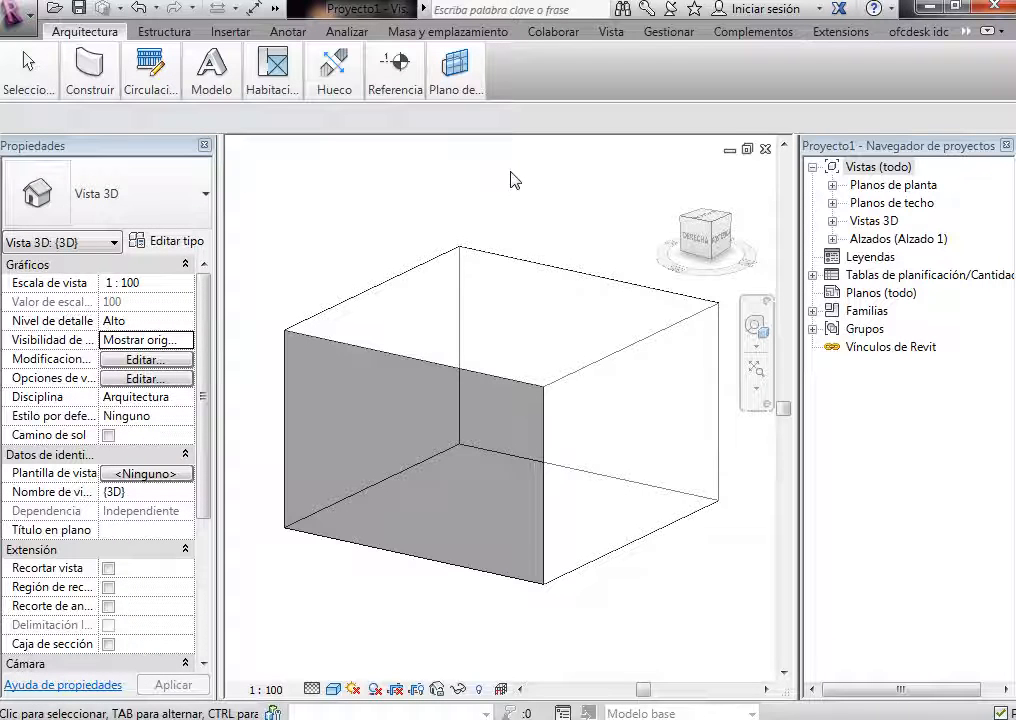
pyautogui.click(528, 268)
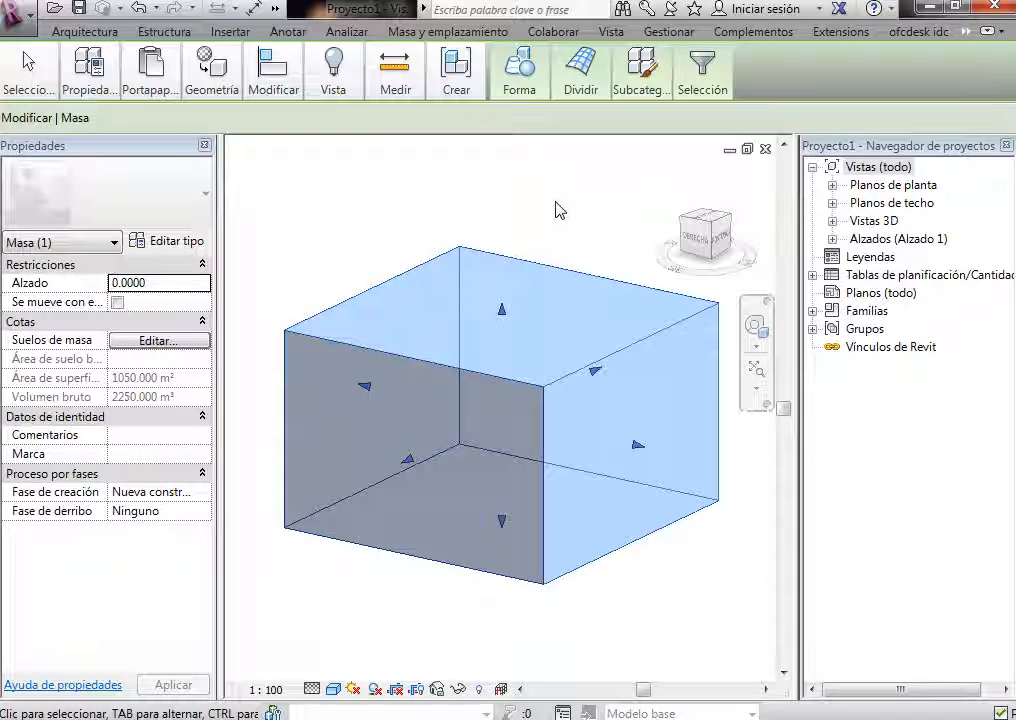
pyautogui.press('Escape')
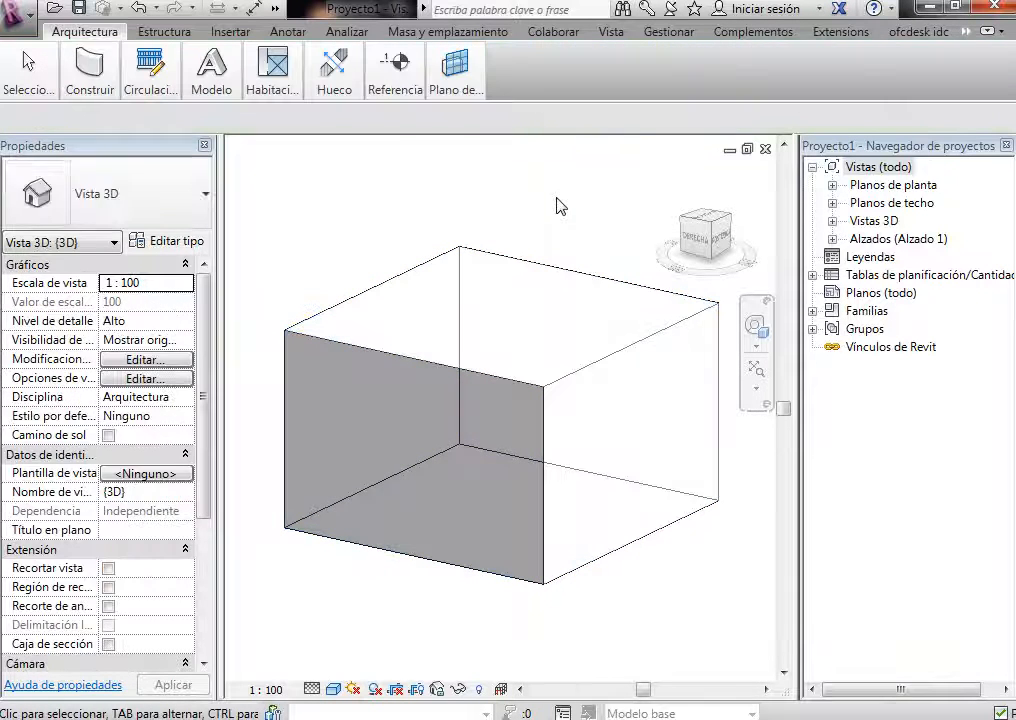
pyautogui.click(566, 265)
pyautogui.press('Escape')
pyautogui.scroll(-3, 356, 390)
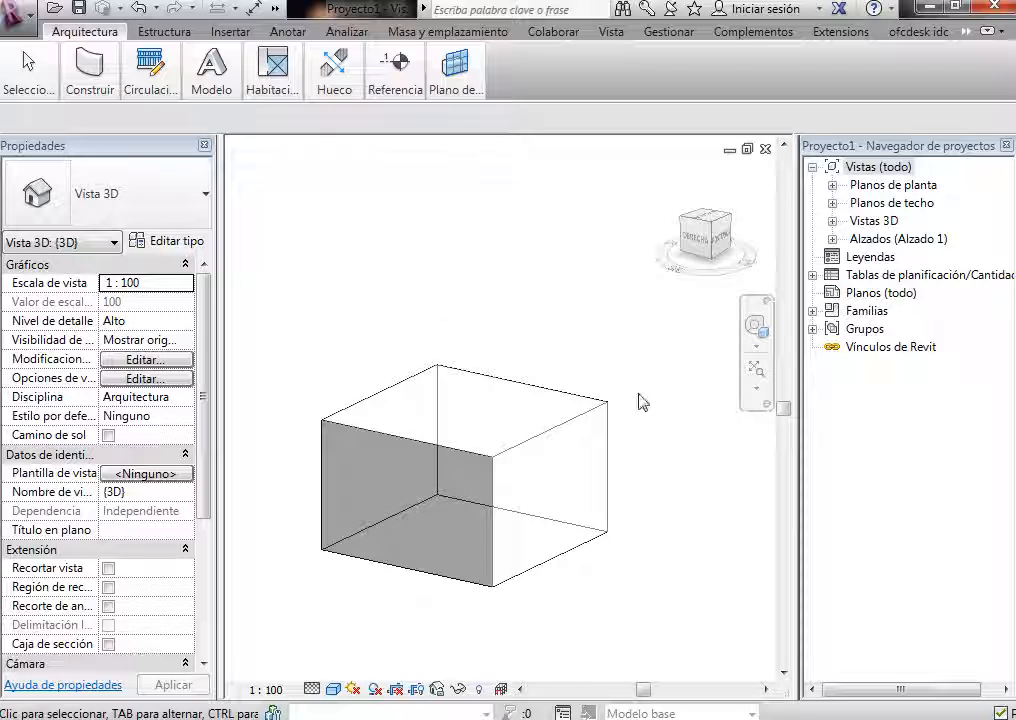
# Step: Reopen the finished mass for in-place editing
pyautogui.click(363, 531)
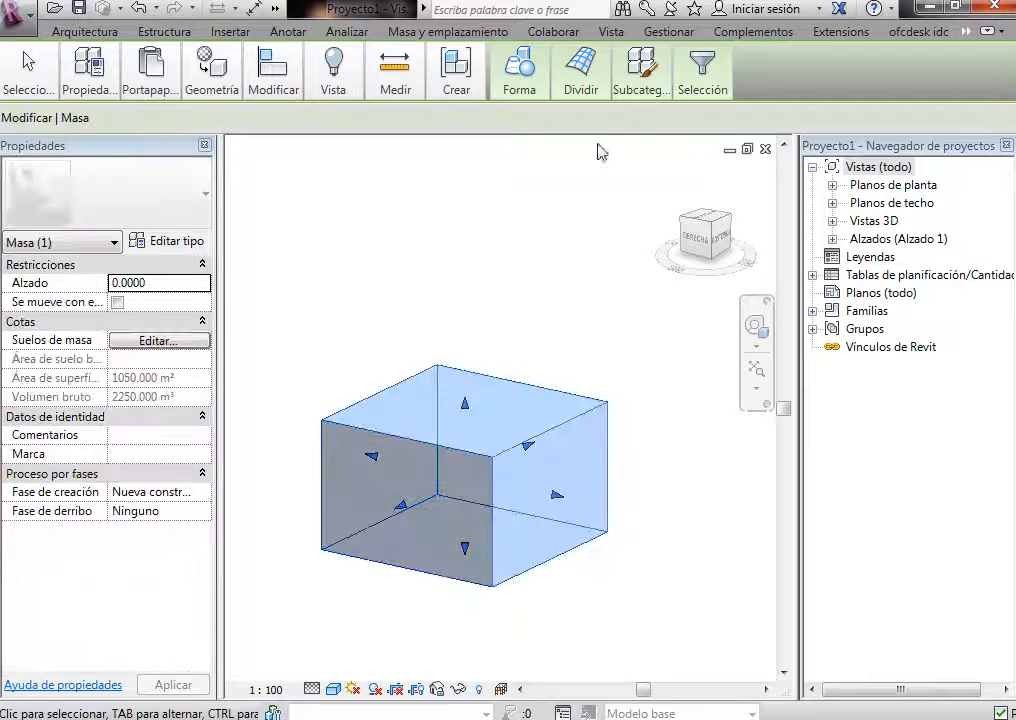
pyautogui.click(987, 32)
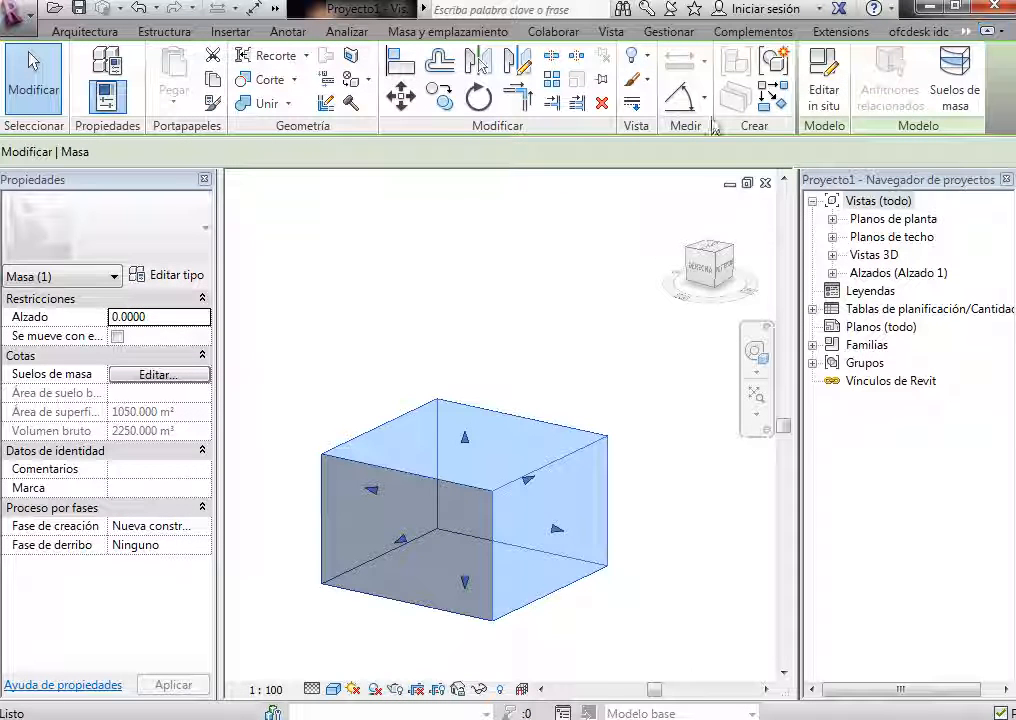
pyautogui.click(812, 100)
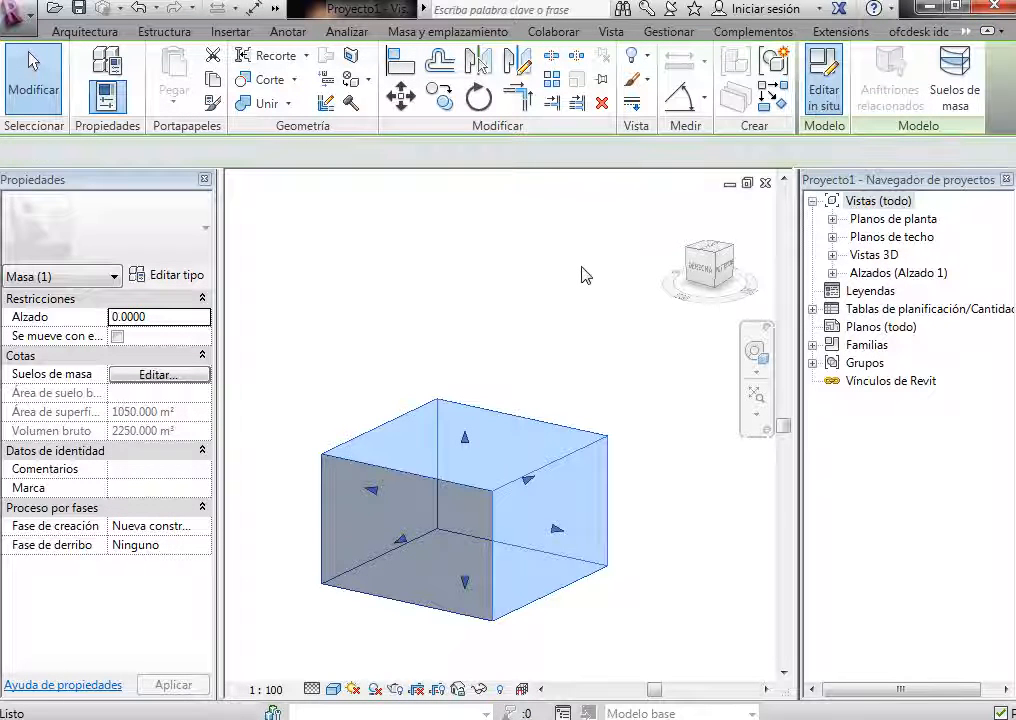
# Step: Raise the solid's top face to a height of about 34.77 and clear the selection
pyautogui.click(497, 447)
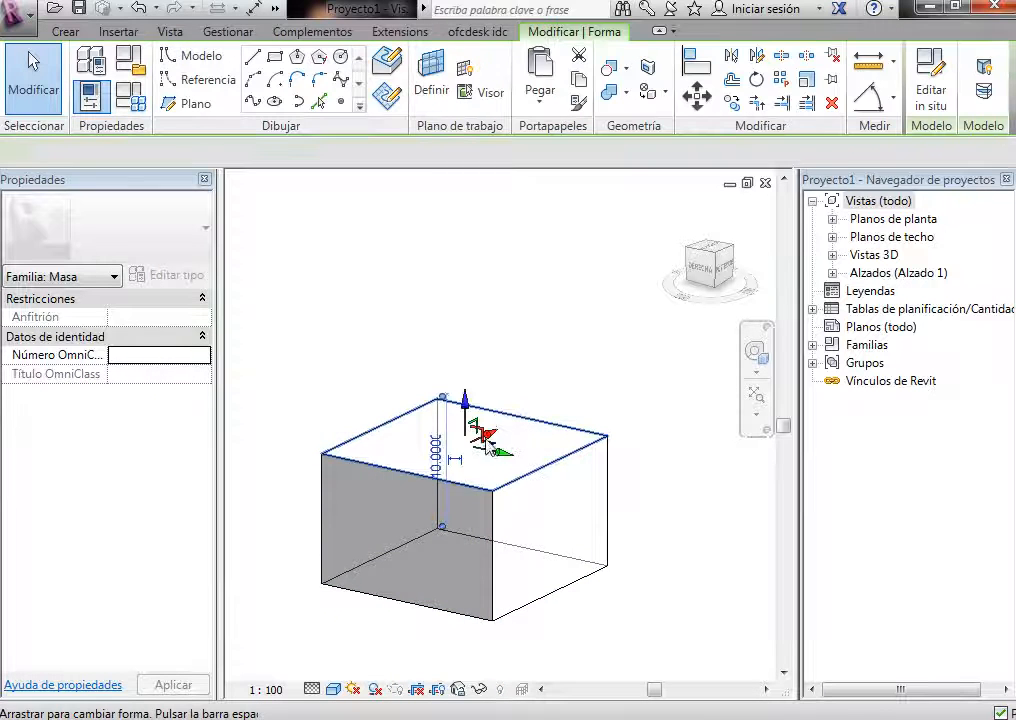
pyautogui.moveTo(490, 442); pyautogui.dragTo(497, 202)
pyautogui.scroll(-2, 395, 609)
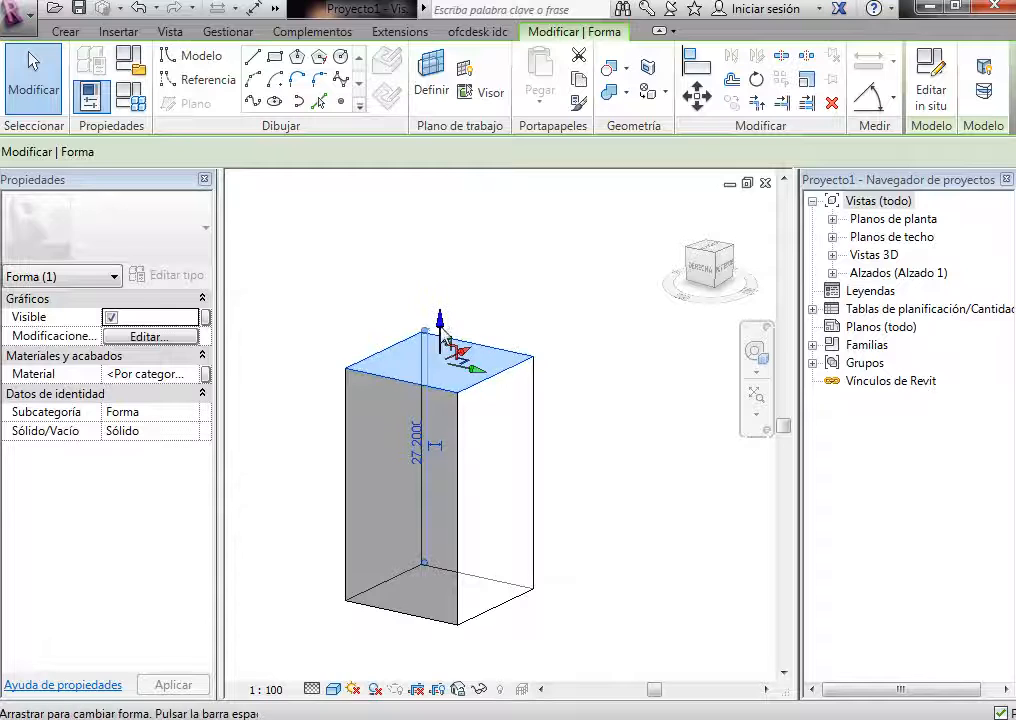
pyautogui.moveTo(447, 341); pyautogui.dragTo(458, 272)
pyautogui.click(596, 354)
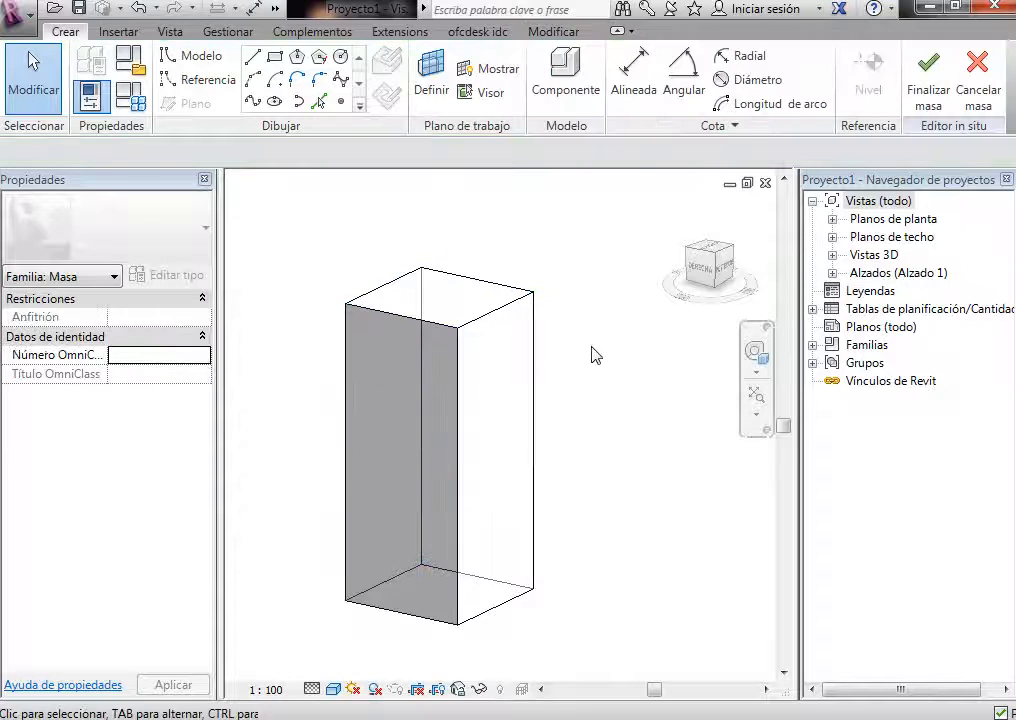
# Step: Turn on X-Ray for the solid to show its geometric skeleton, then clear the selection
pyautogui.click(506, 318)
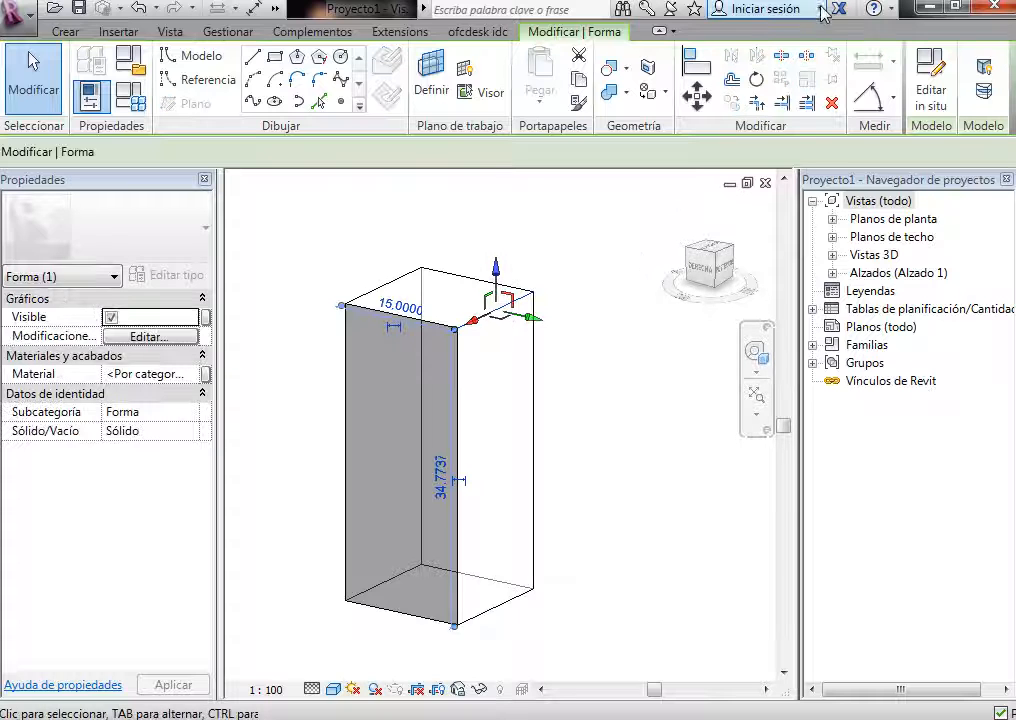
pyautogui.click(660, 31)
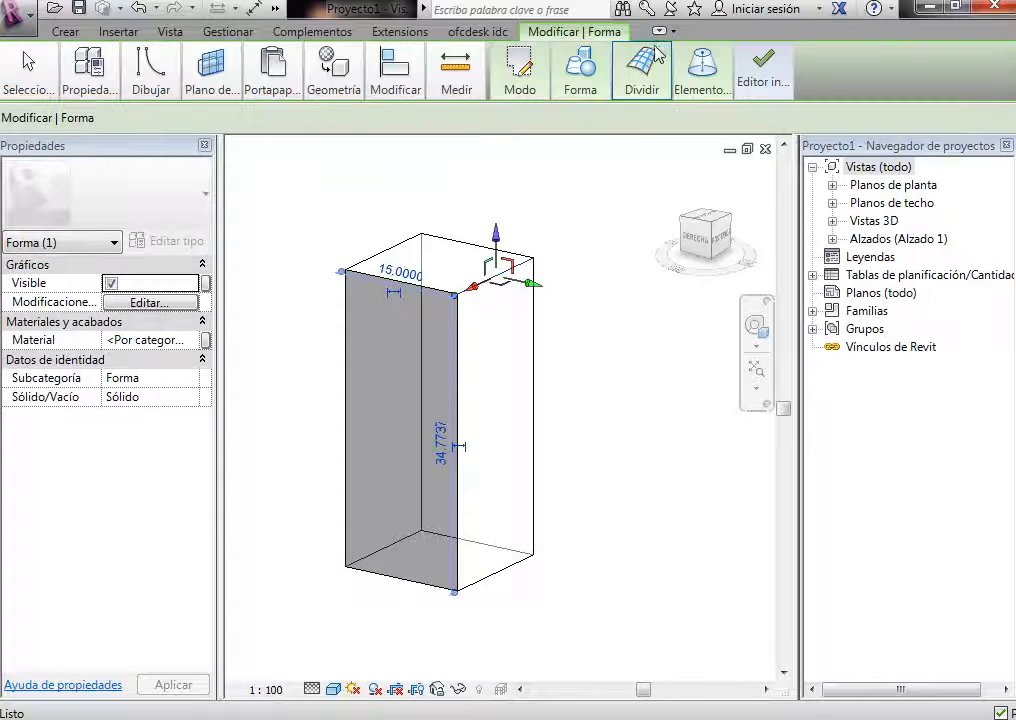
pyautogui.moveTo(712, 90)
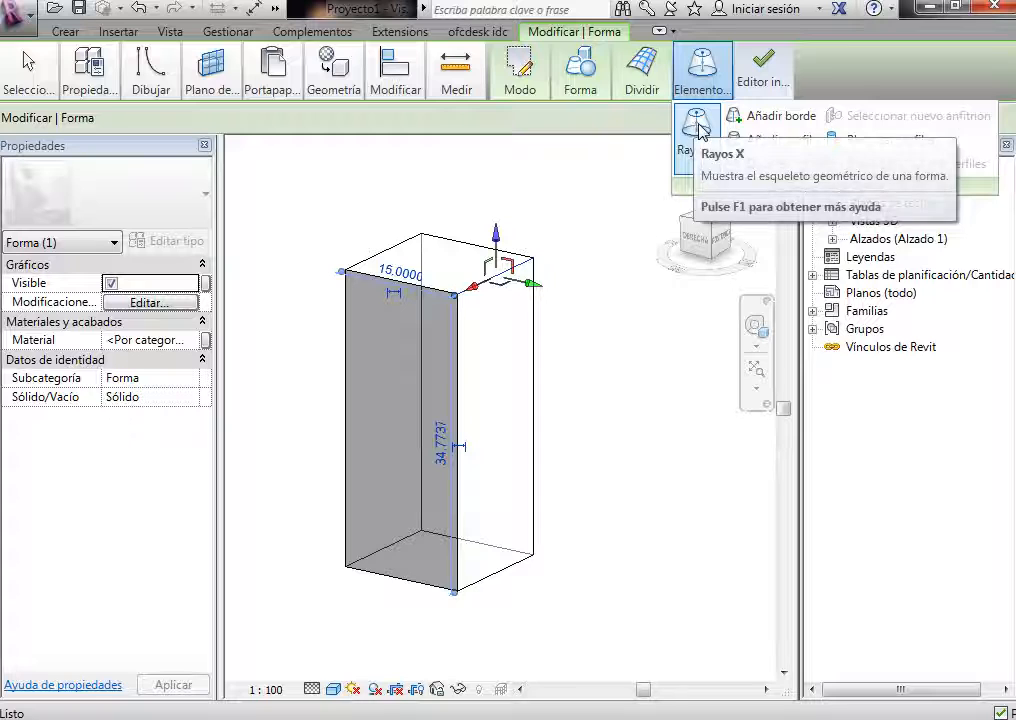
pyautogui.click(699, 128)
pyautogui.click(610, 385)
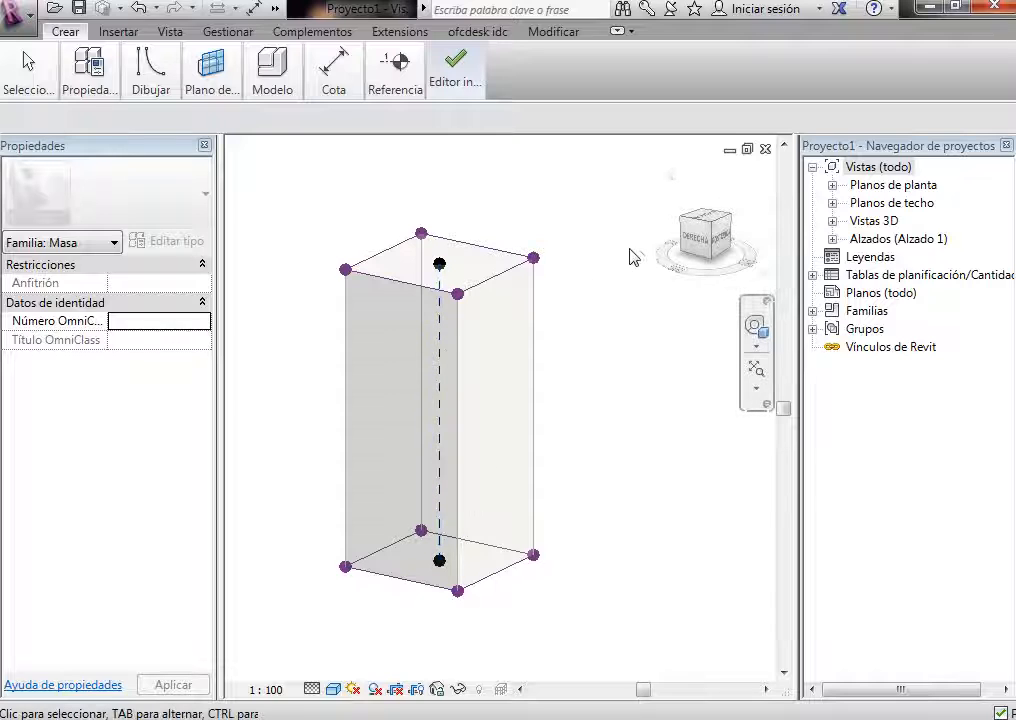
# Step: Add a profile around the solid at mid-height through its unshaded side face, then undo it
pyautogui.click(506, 272)
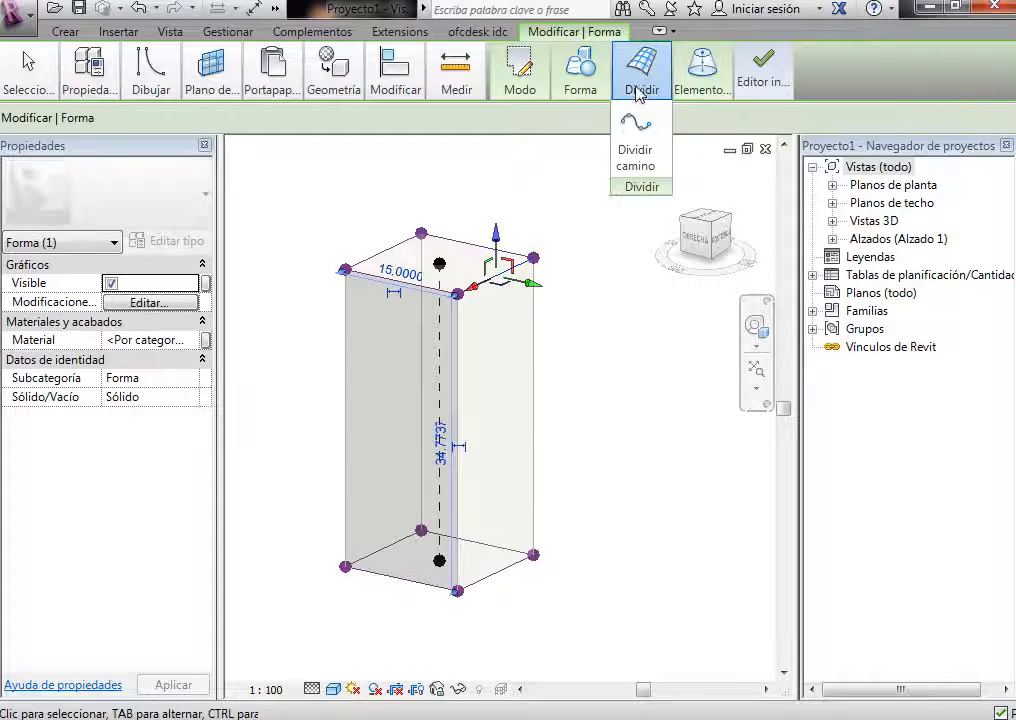
pyautogui.moveTo(552, 86)
pyautogui.moveTo(710, 88)
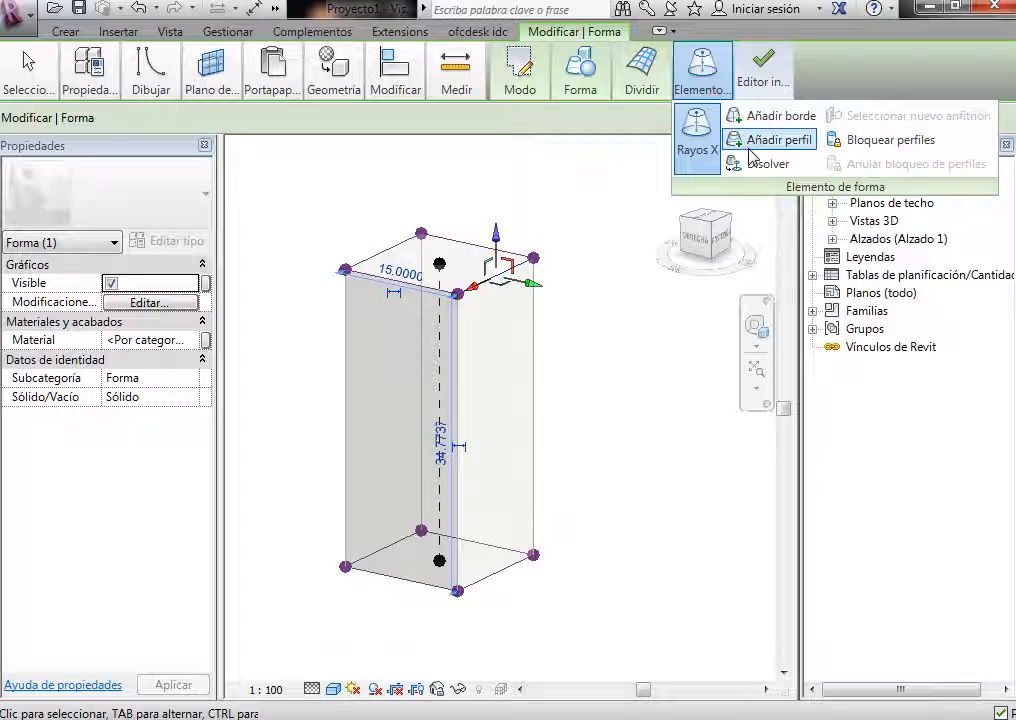
pyautogui.click(771, 140)
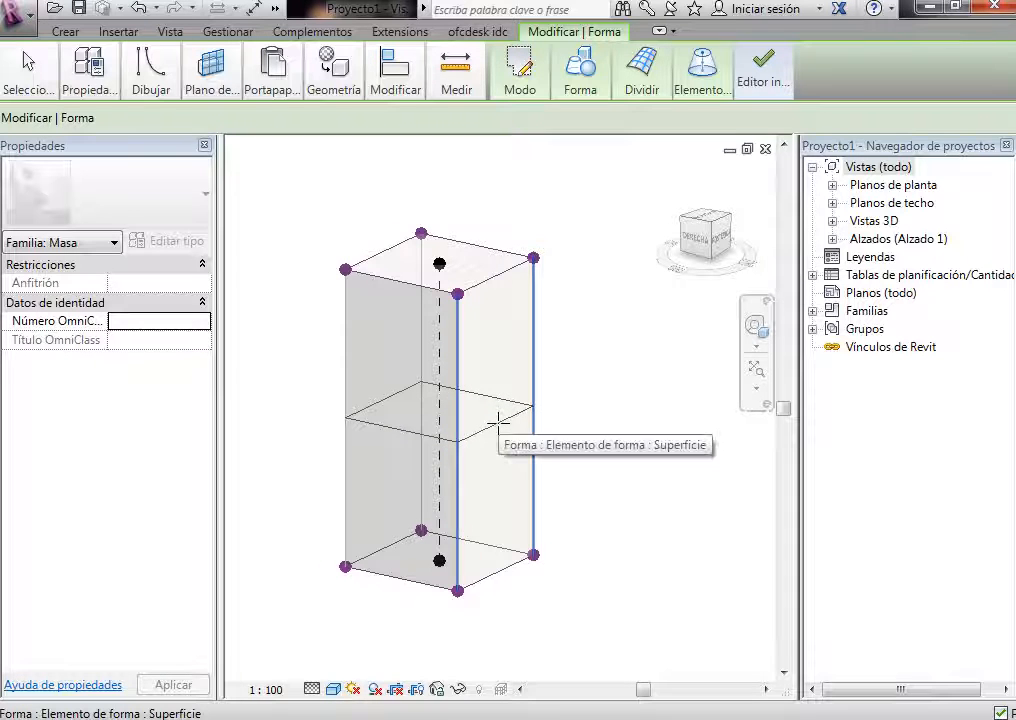
pyautogui.click(497, 424)
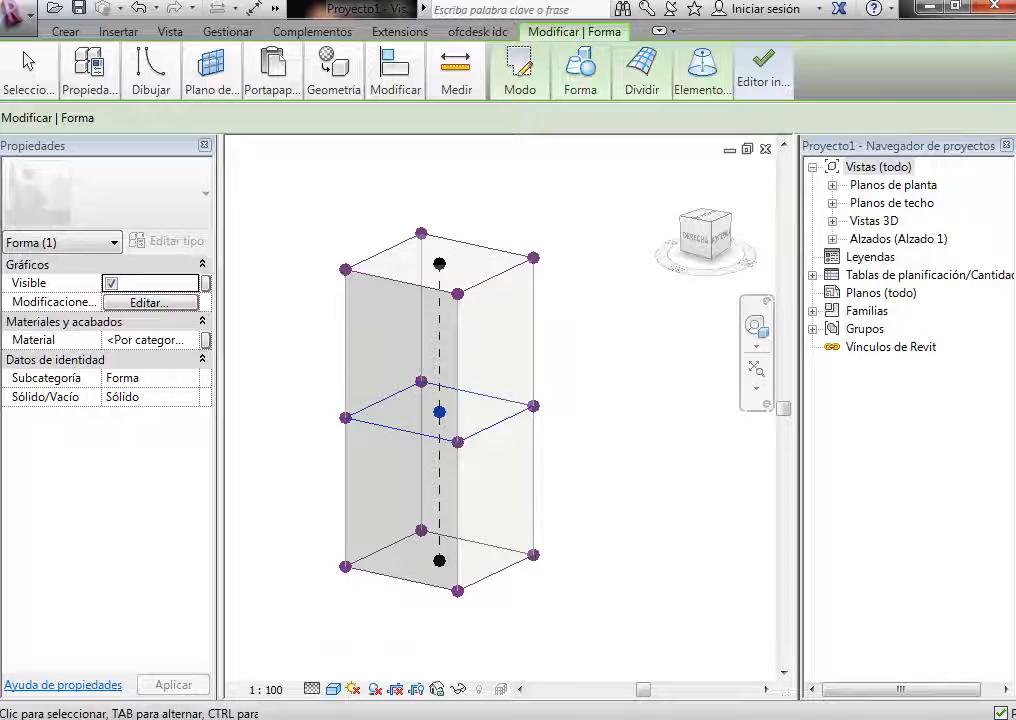
pyautogui.click(140, 8)
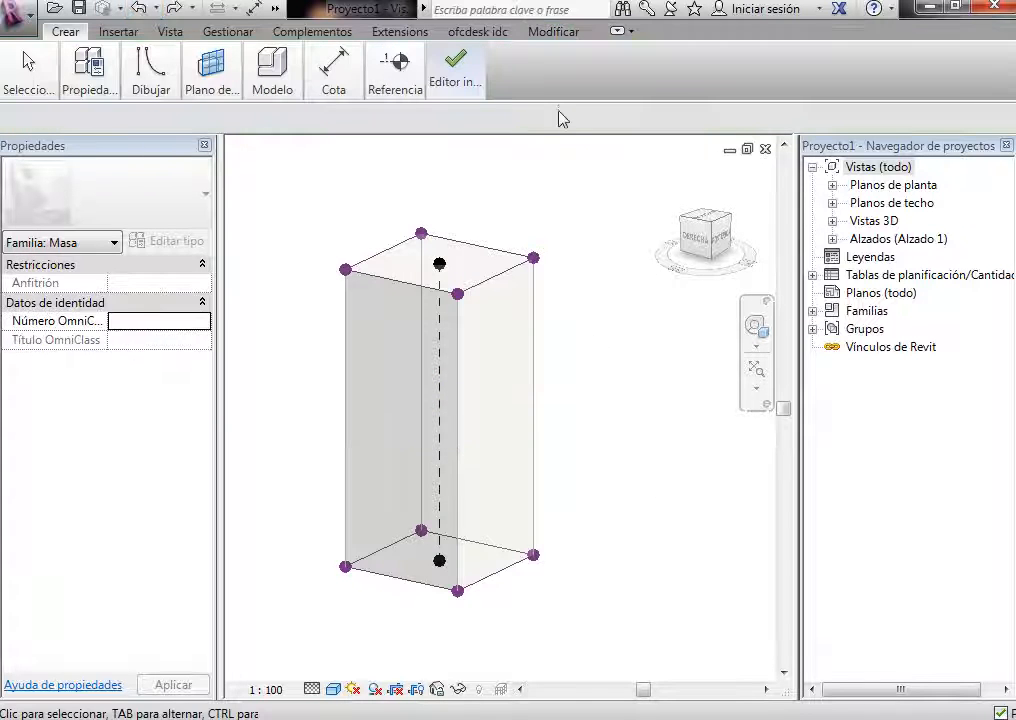
# Step: Add a profile around the solid at mid-height, about 16.94 above the base, and clear the selection
pyautogui.click(497, 281)
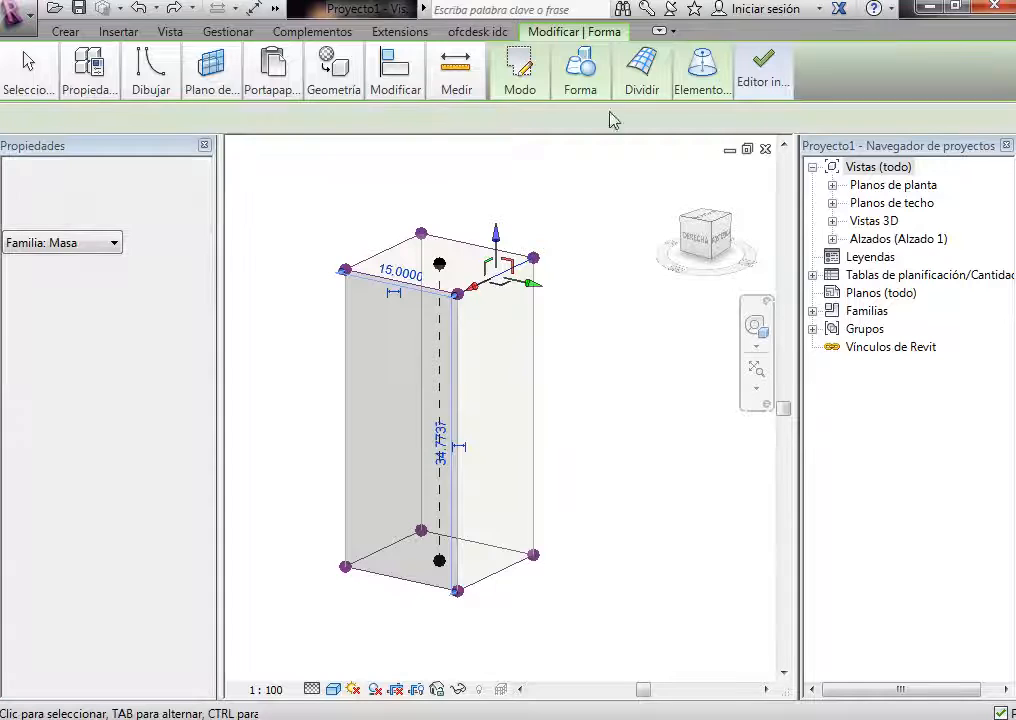
pyautogui.moveTo(708, 100)
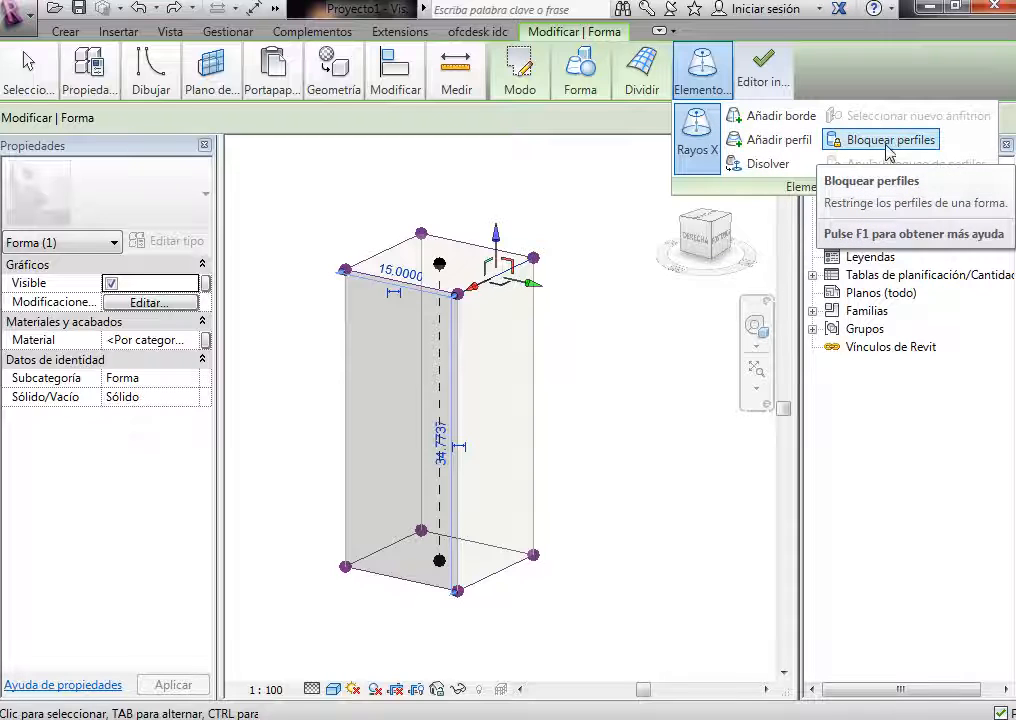
pyautogui.click(784, 142)
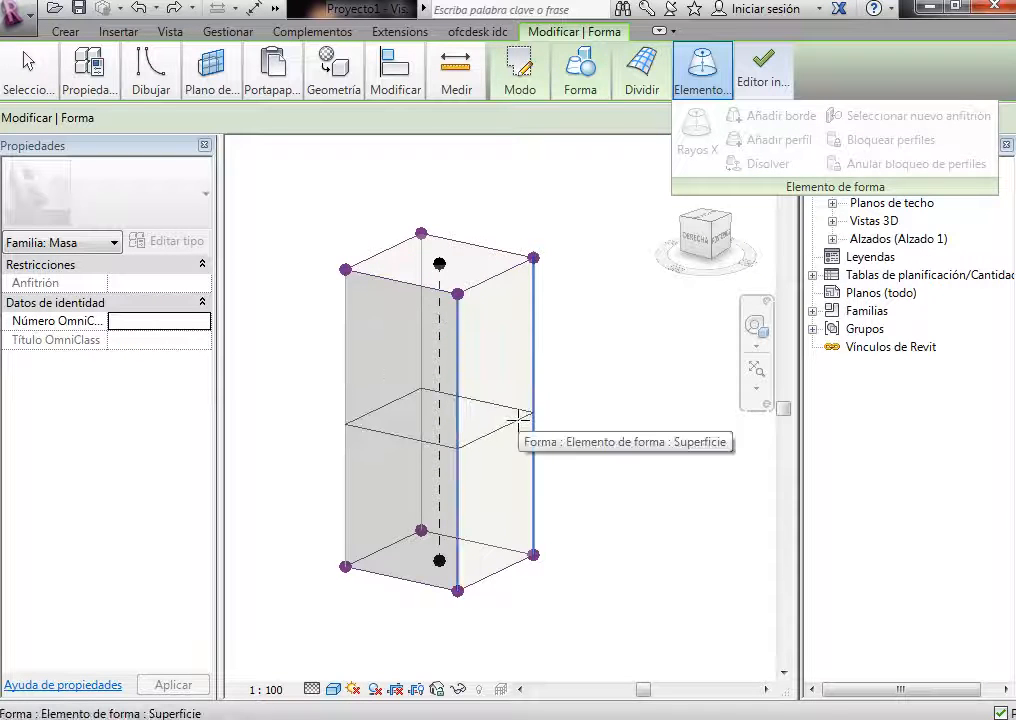
pyautogui.click(520, 416)
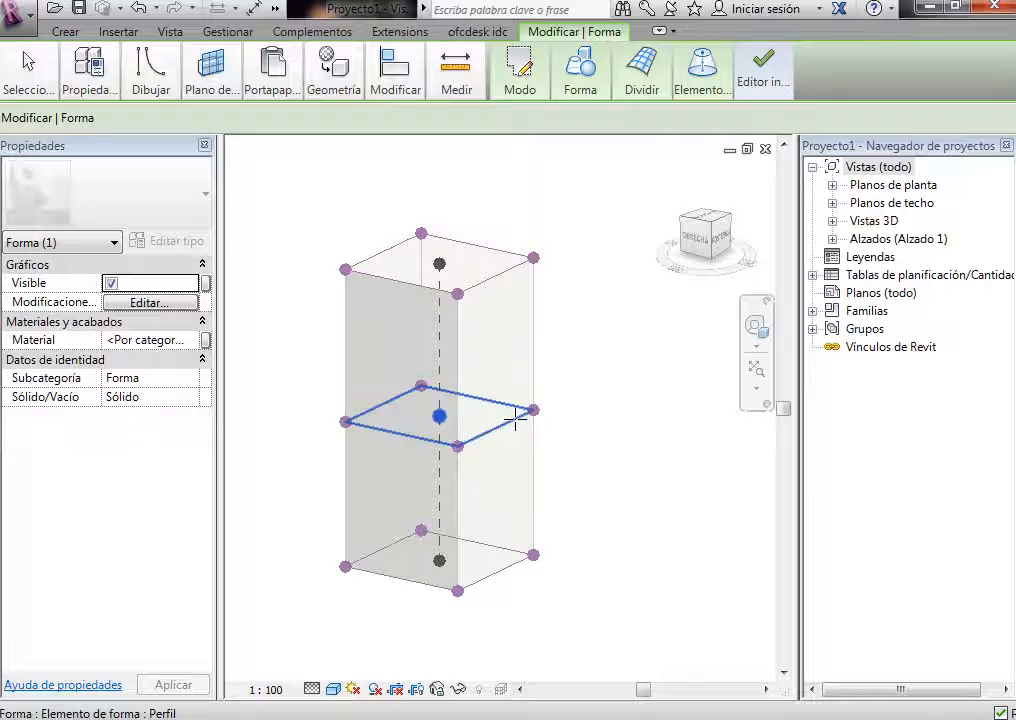
pyautogui.click(623, 466)
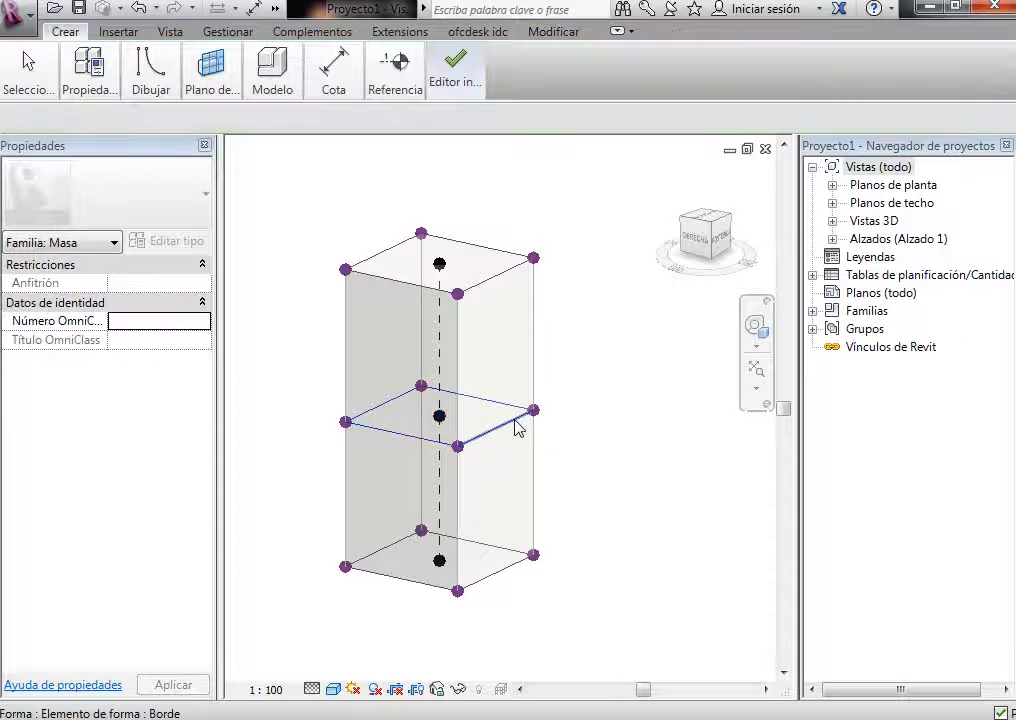
# Step: Pull the mid-height profile's edge opposite the shaded face outward so that side bulges, then clear the selection
pyautogui.click(441, 420)
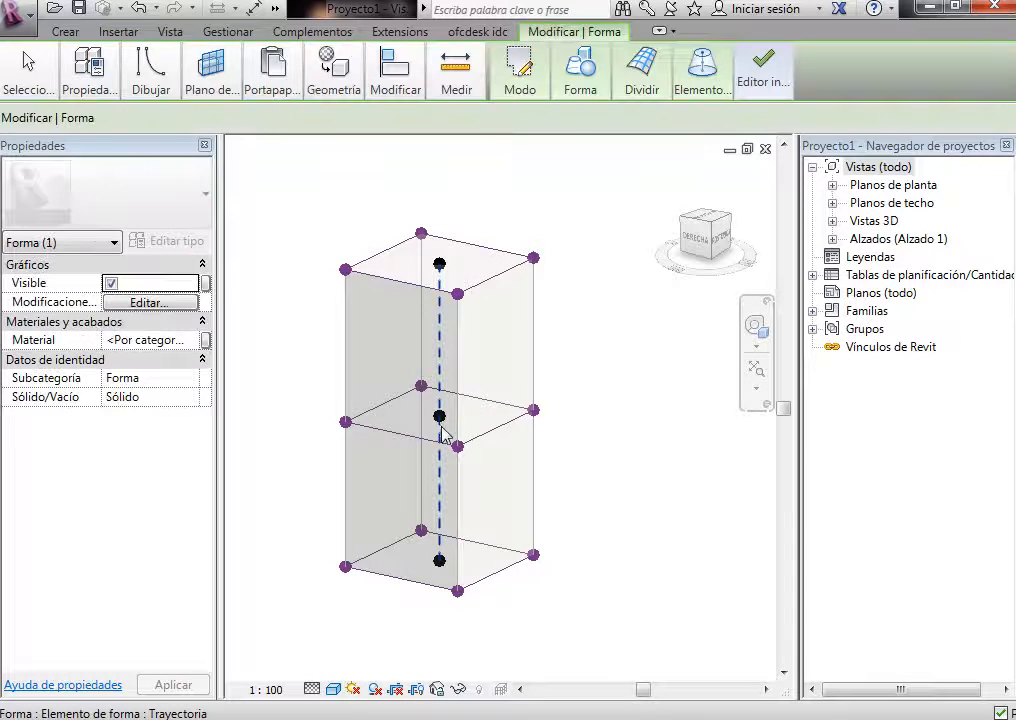
pyautogui.click(506, 405)
pyautogui.moveTo(512, 390); pyautogui.dragTo(590, 363)
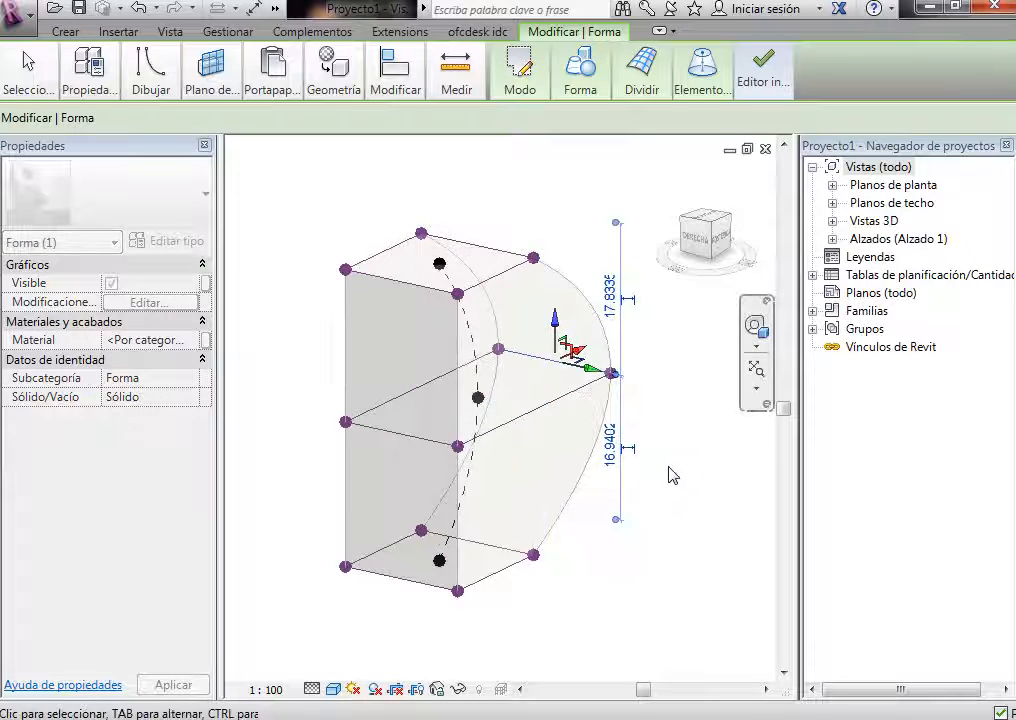
pyautogui.click(669, 474)
# Step: Push the mid-height profile's edge on the shaded face inward so that face curves toward the bulging side
pyautogui.click(407, 450)
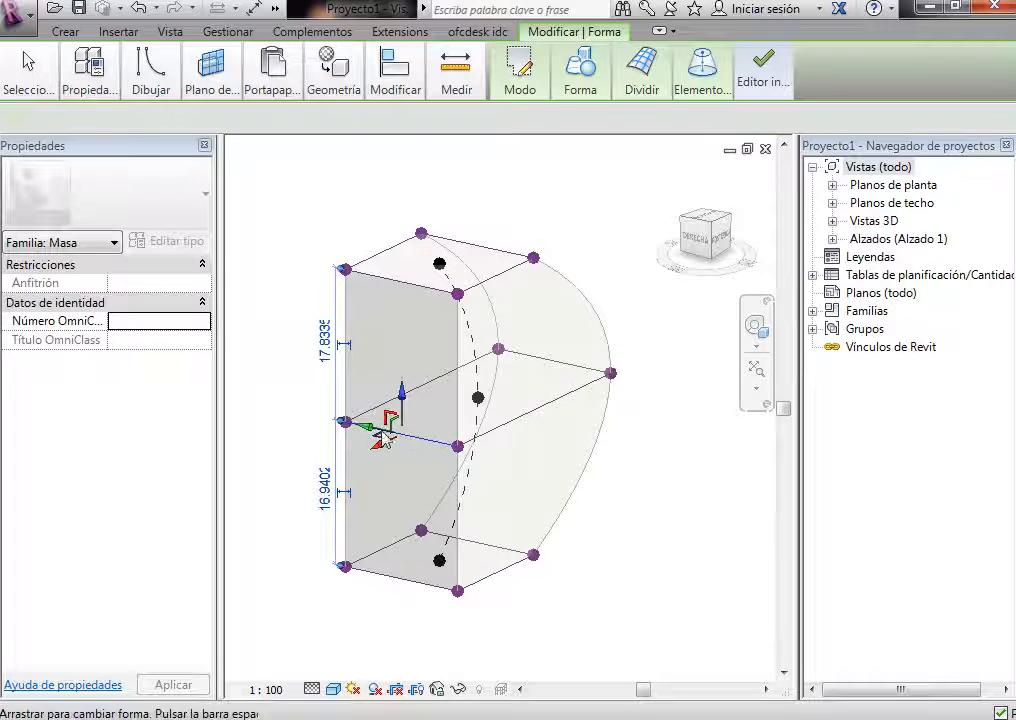
pyautogui.moveTo(400, 440); pyautogui.dragTo(410, 412)
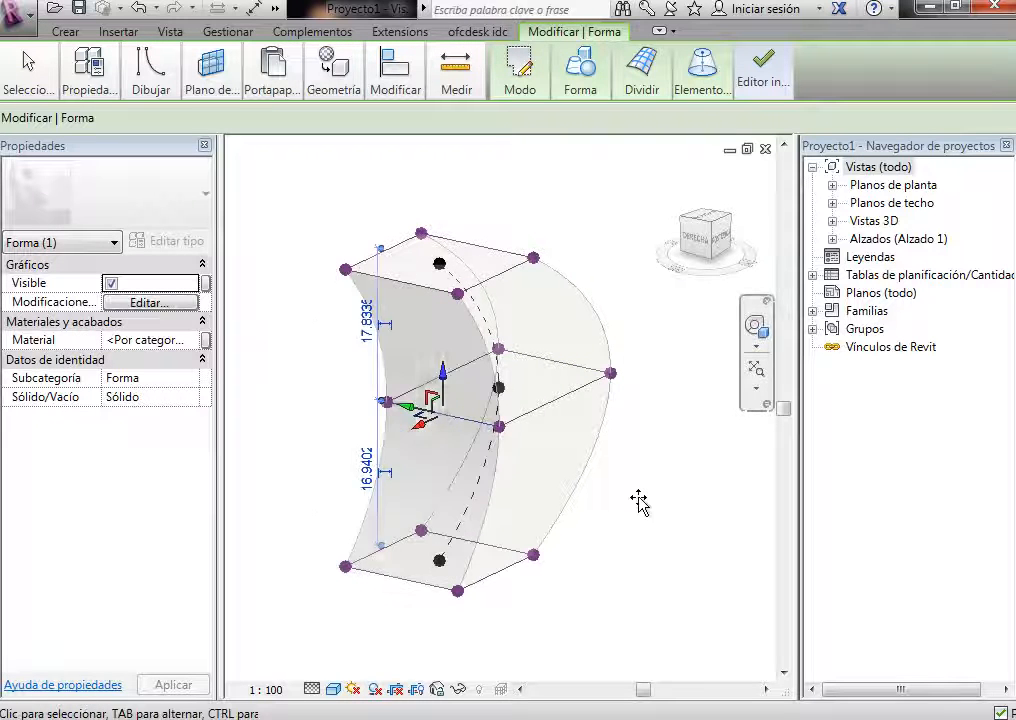
pyautogui.click(653, 497)
pyautogui.moveTo(653, 497)
pyautogui.keyDown('shift'); pyautogui.mouseDown(button='middle')
pyautogui.moveTo(680, 467)
pyautogui.moveTo(652, 507)
pyautogui.mouseUp(button='middle'); pyautogui.keyUp('shift')
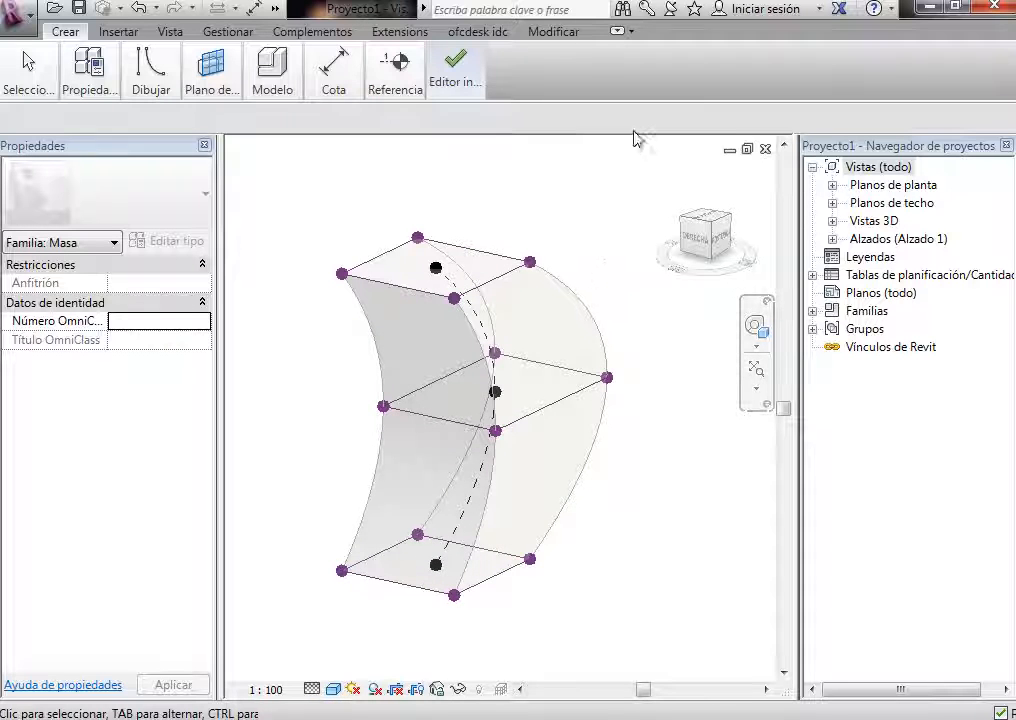
# Step: Add another profile around the curved solid between the mid-height profile and the base, then clear the selection
pyautogui.click(576, 290)
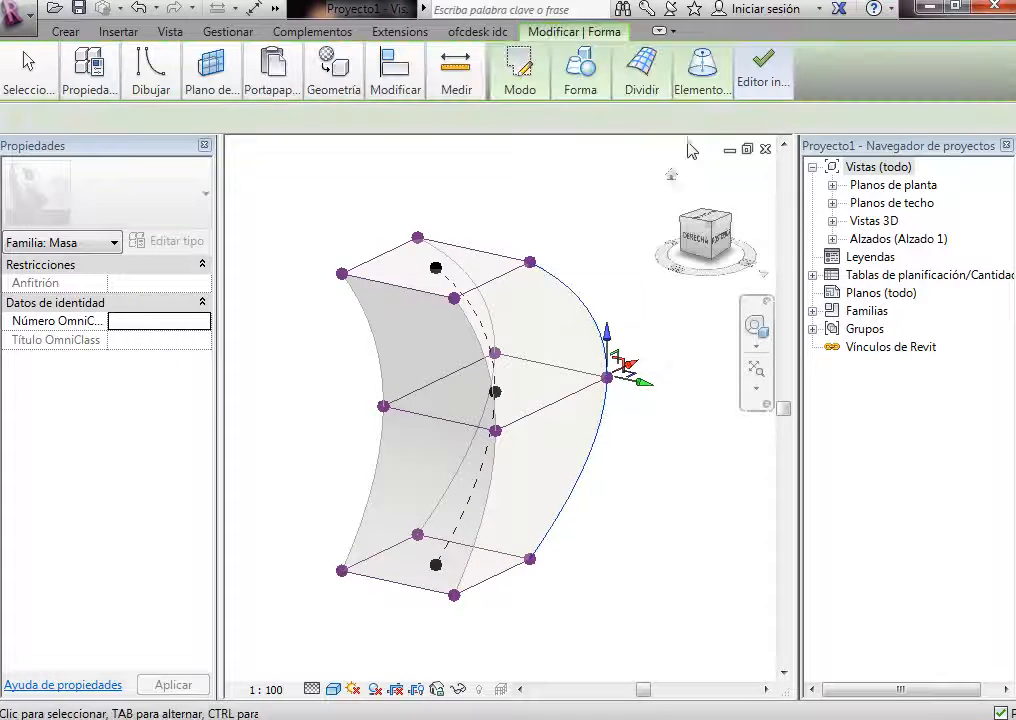
pyautogui.click(703, 75)
pyautogui.click(752, 142)
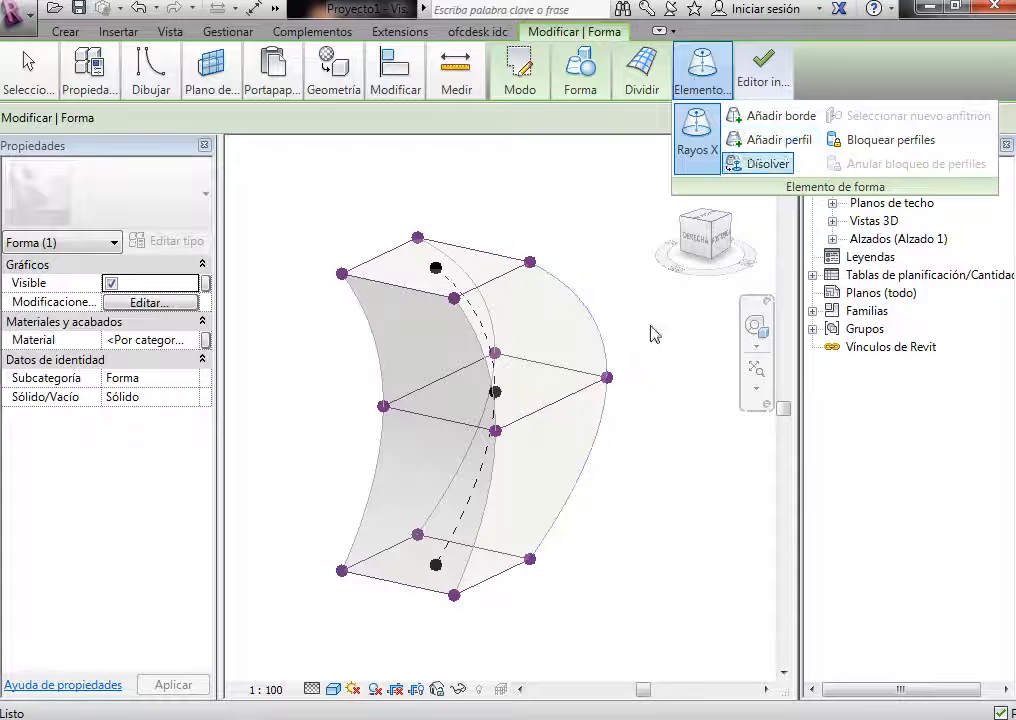
pyautogui.click(570, 489)
pyautogui.click(577, 482)
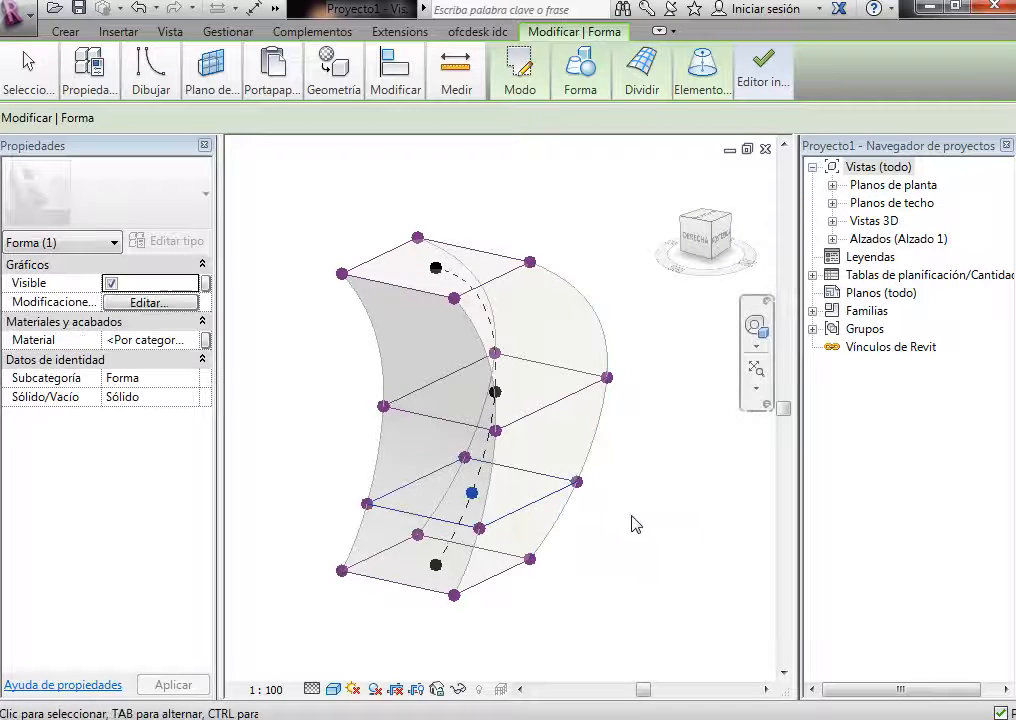
pyautogui.press('Escape')
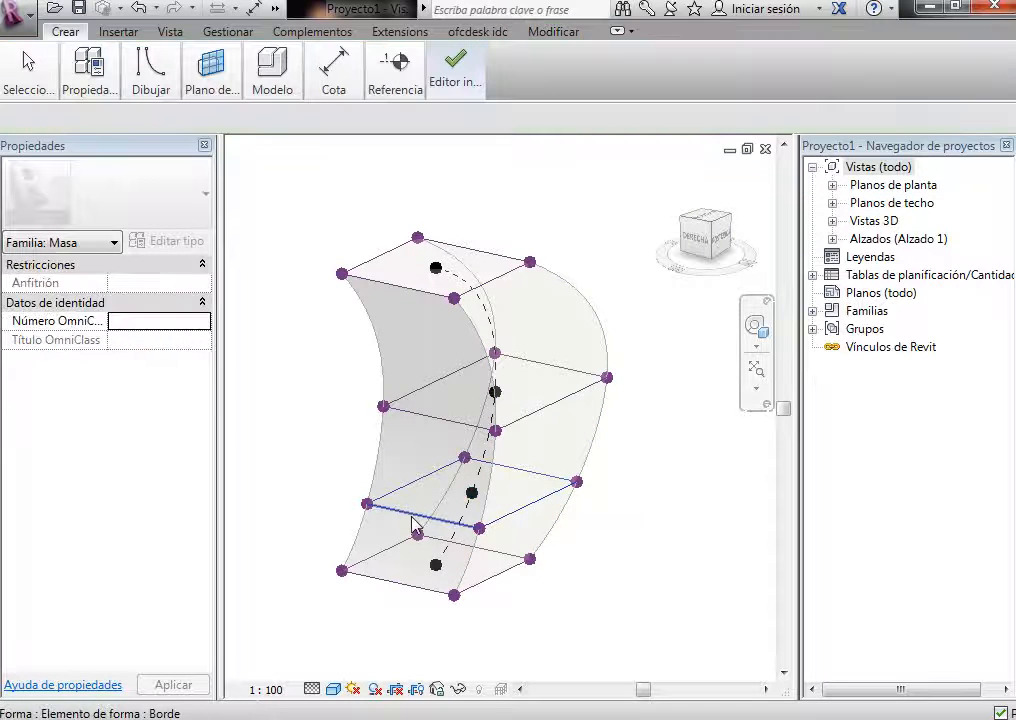
# Step: Shift the lower added profile's shaded-side edge and opposite edge away from the bulge to give the solid an S-shaped curve
pyautogui.click(411, 518)
pyautogui.moveTo(408, 530); pyautogui.dragTo(365, 540)
pyautogui.click(619, 567)
pyautogui.click(540, 473)
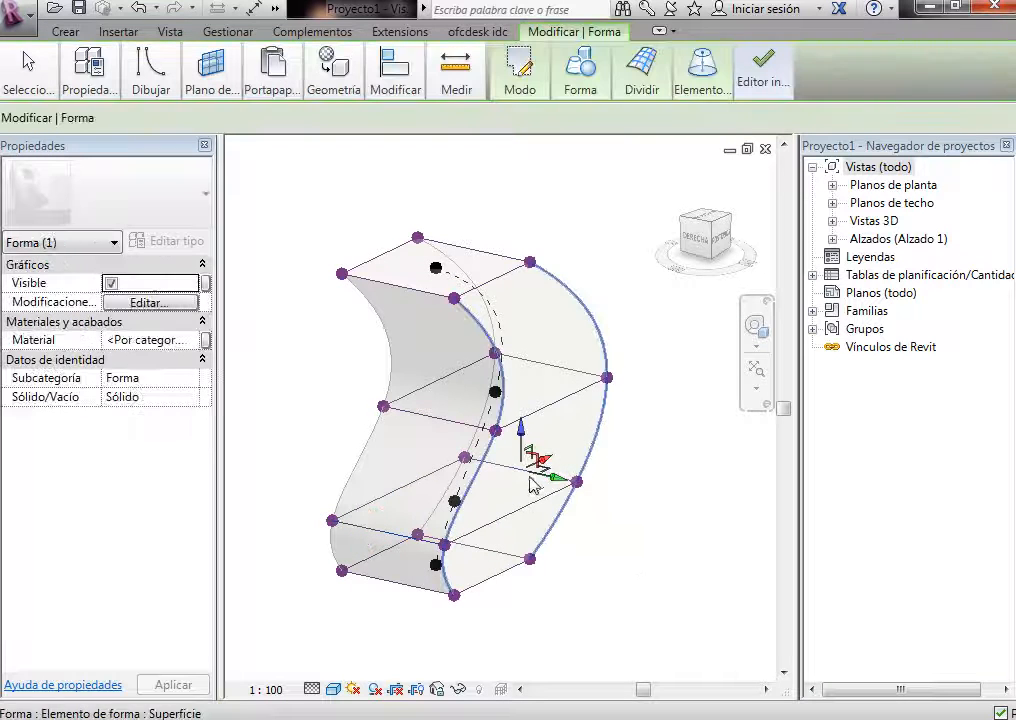
pyautogui.moveTo(551, 462); pyautogui.dragTo(505, 478)
pyautogui.click(603, 458)
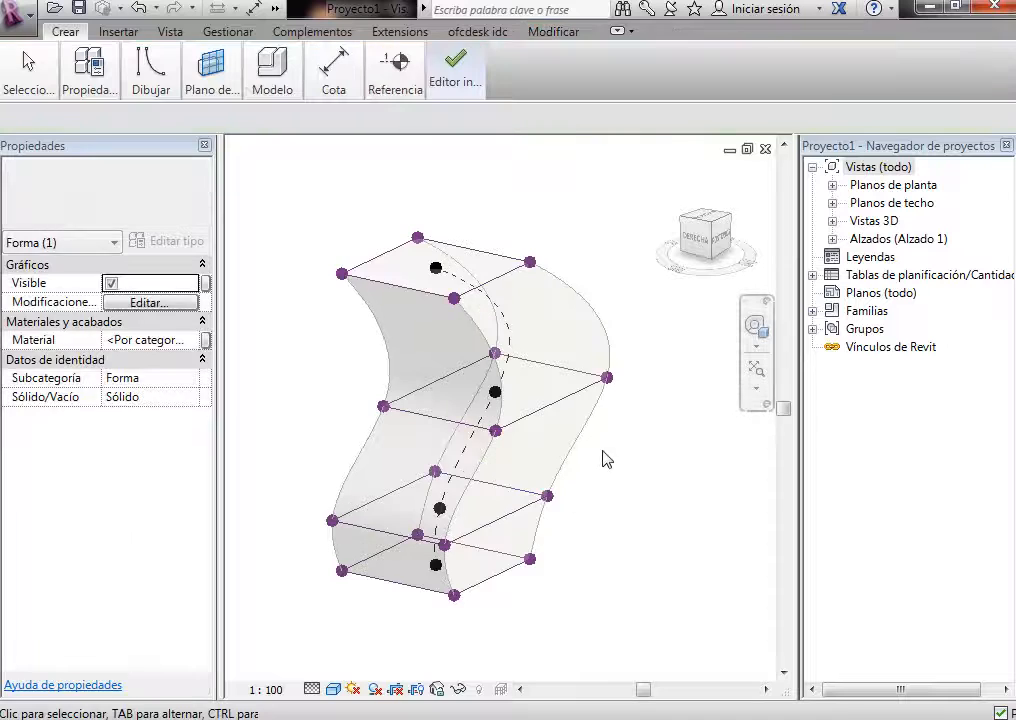
# Step: Open the Norte elevation view of the mass
pyautogui.scroll(2, 637, 304)
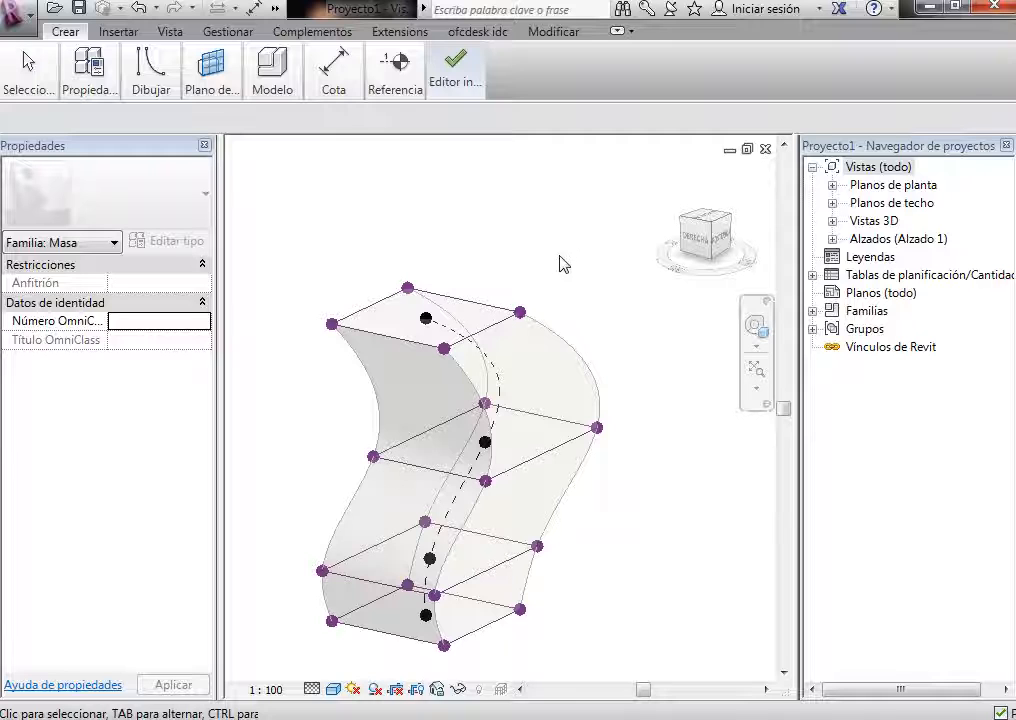
pyautogui.click(845, 250)
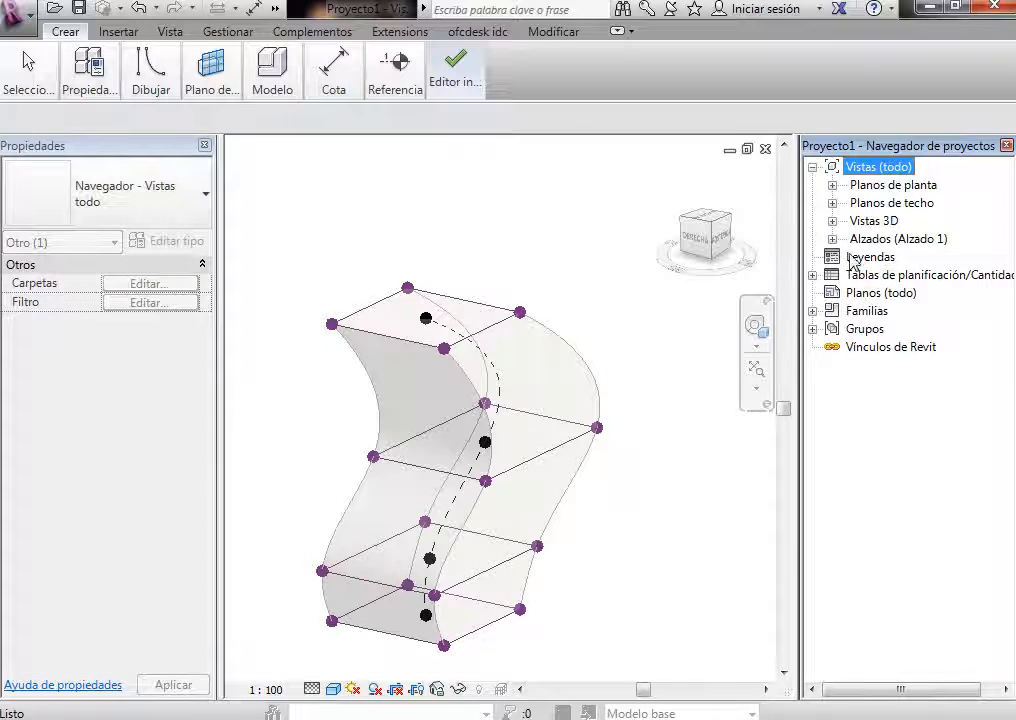
pyautogui.click(832, 239)
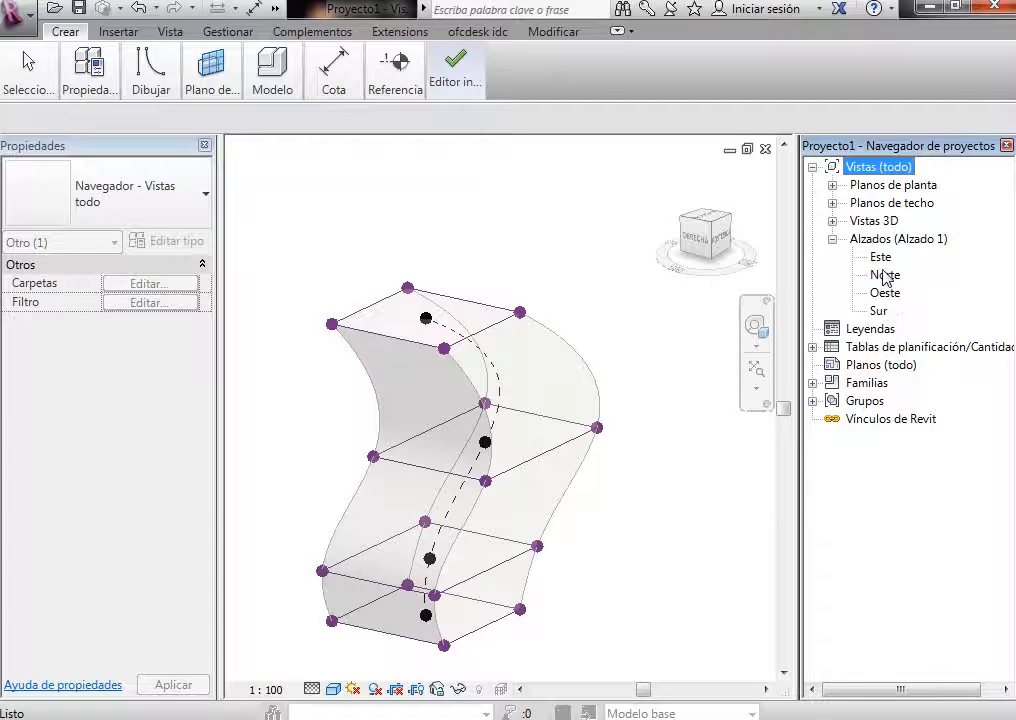
pyautogui.doubleClick(884, 275)
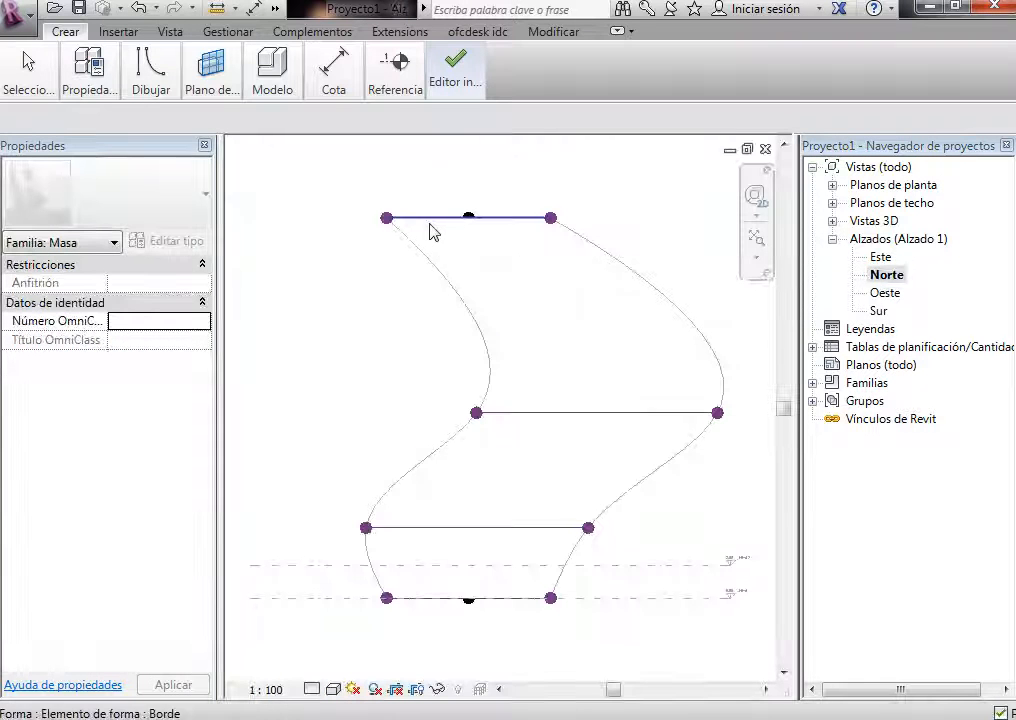
# Step: Rotate one edge of the solid's top face counterclockwise in the elevation, then undo the rotation and clear the selection
pyautogui.moveTo(313, 168); pyautogui.dragTo(597, 267)
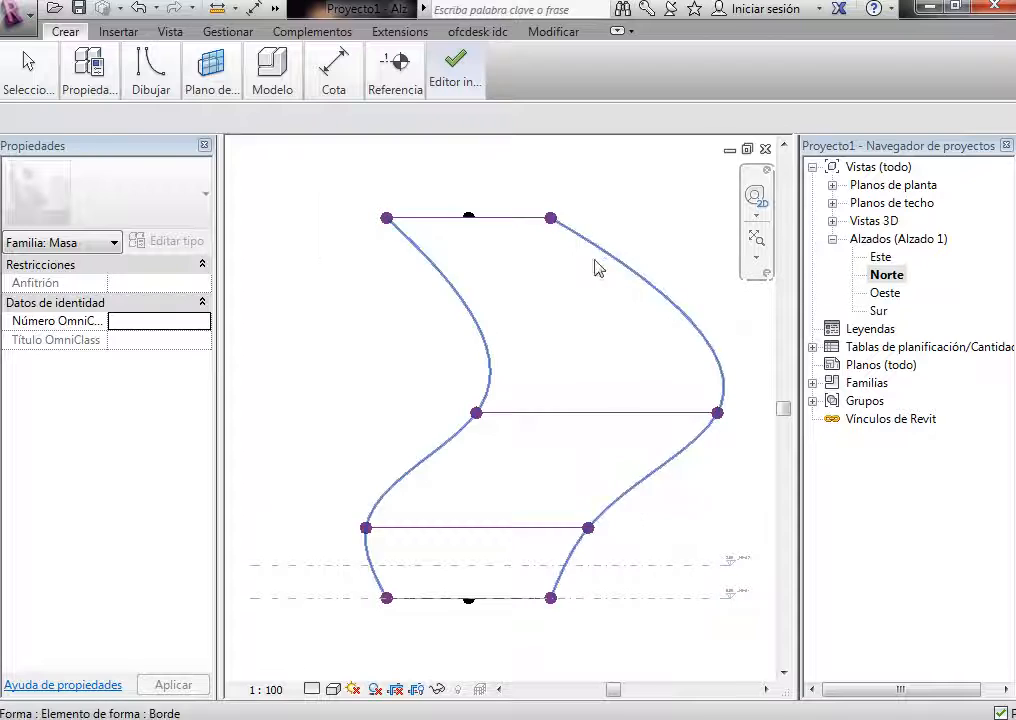
pyautogui.click(447, 218)
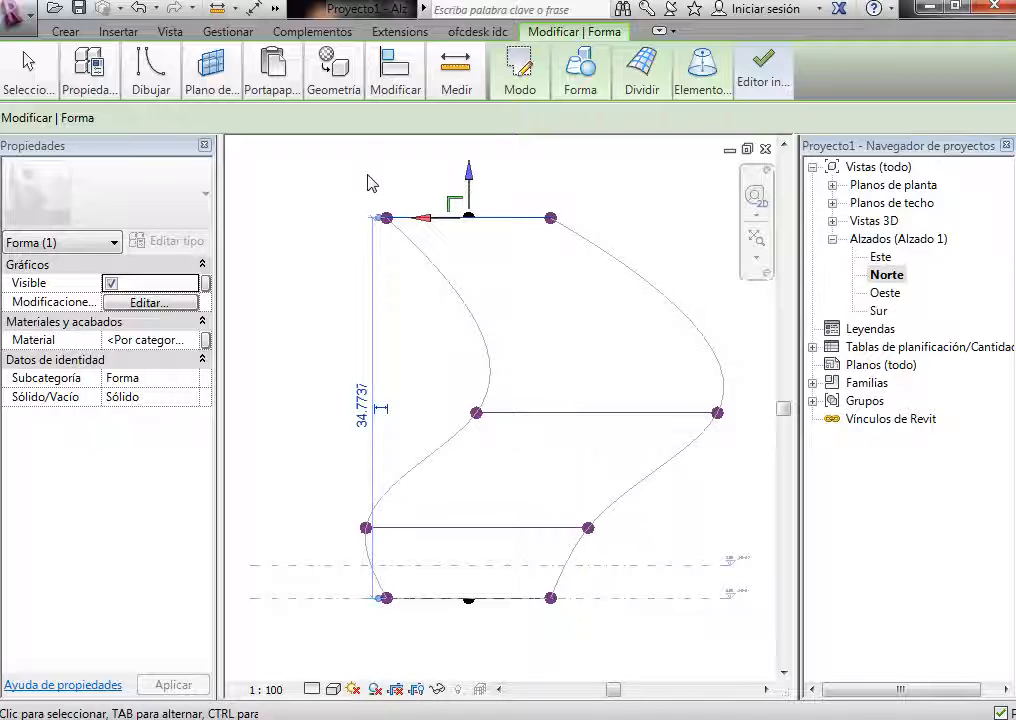
pyautogui.moveTo(417, 88)
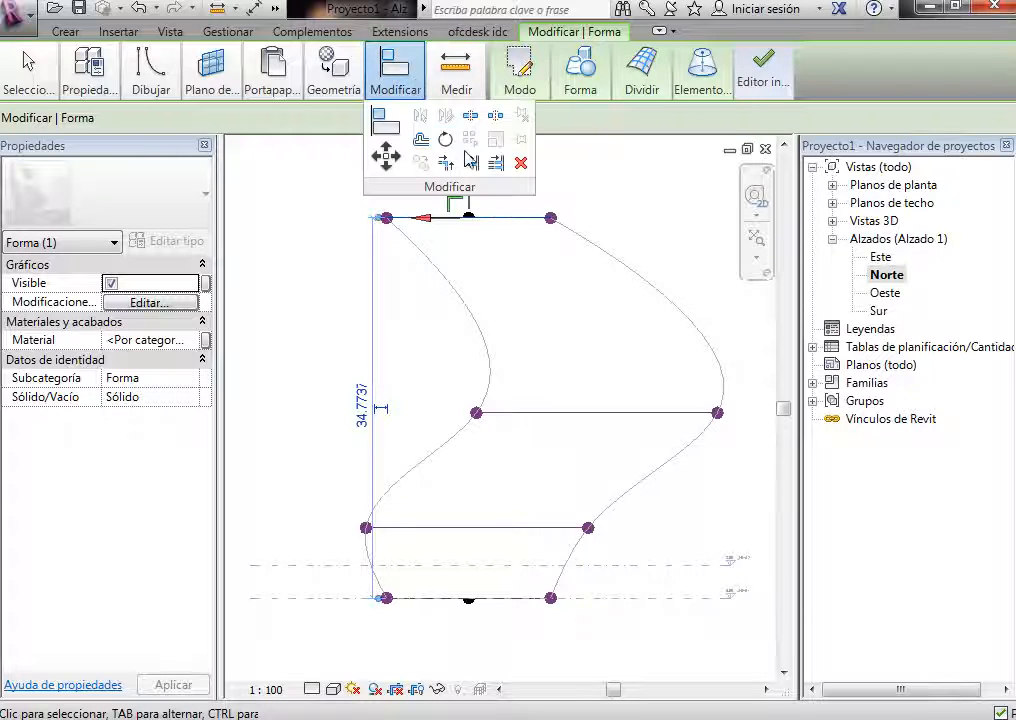
pyautogui.click(445, 139)
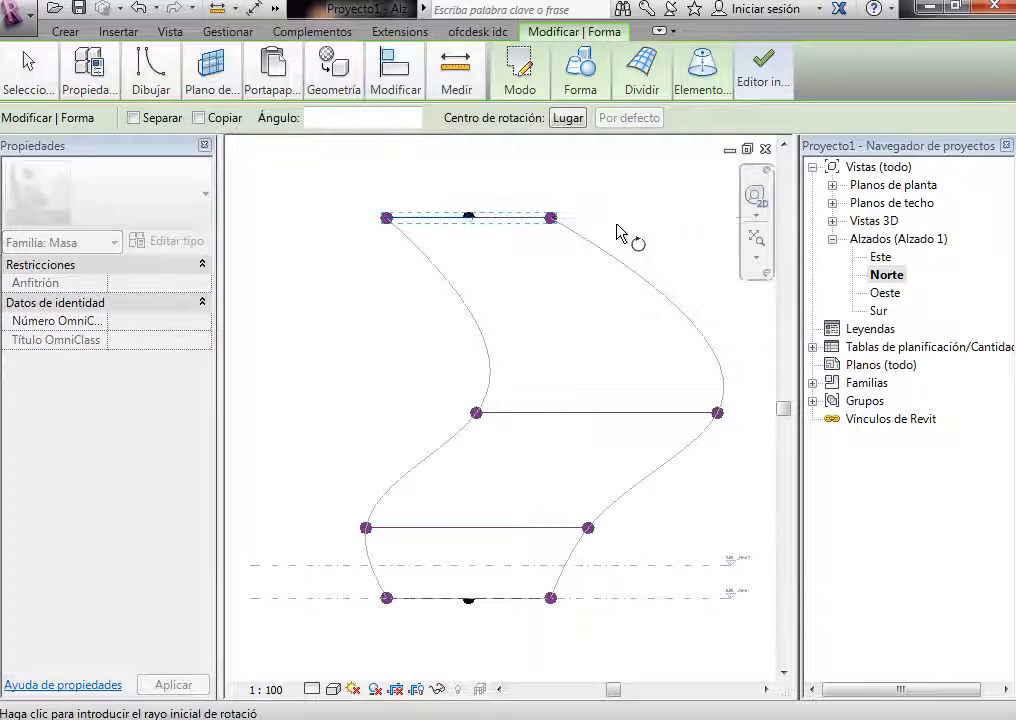
pyautogui.click(628, 216)
pyautogui.click(609, 177)
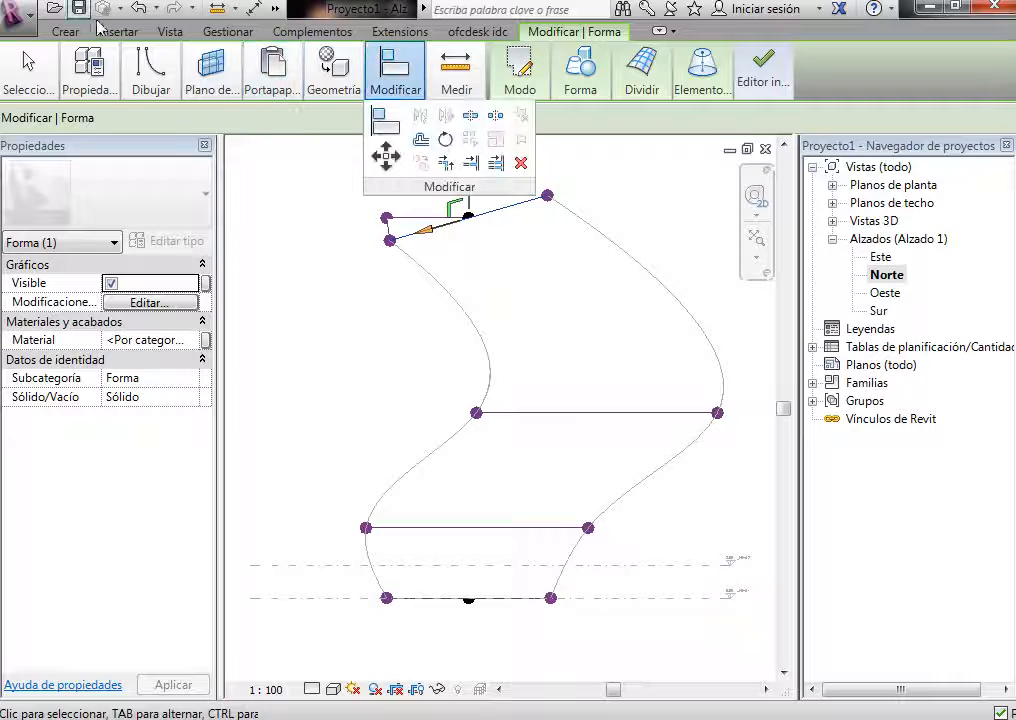
pyautogui.click(138, 12)
pyautogui.click(327, 194)
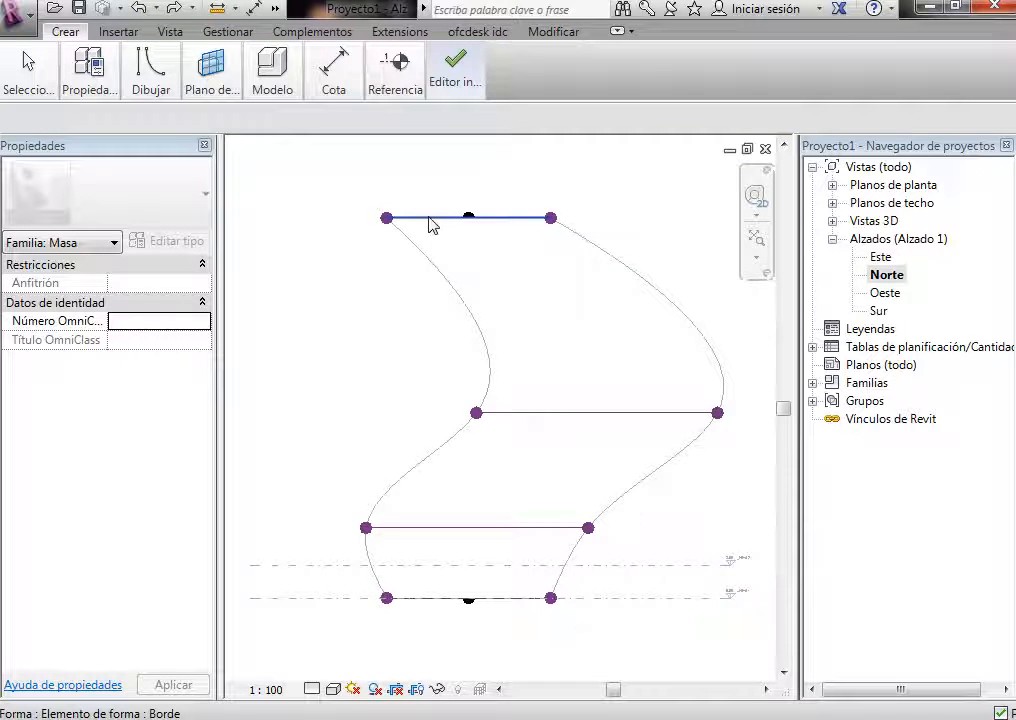
# Step: Rotate one of the top face's overlapping horizontal edges about 19° counterclockwise around its midpoint and clear the selection
pyautogui.press('Tab')
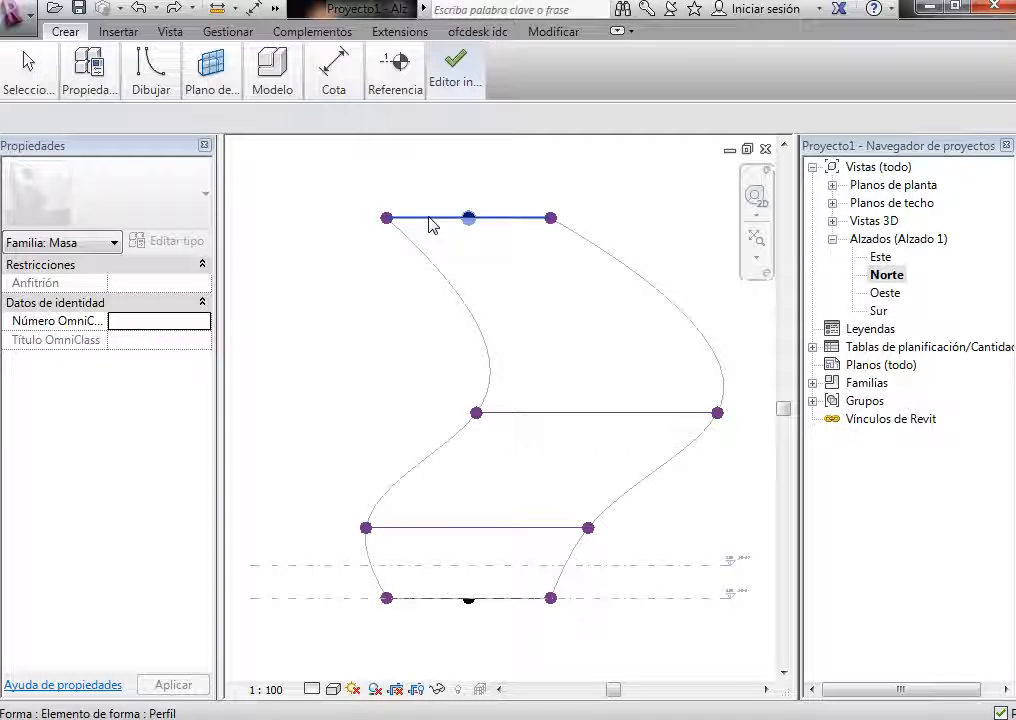
pyautogui.click(432, 225)
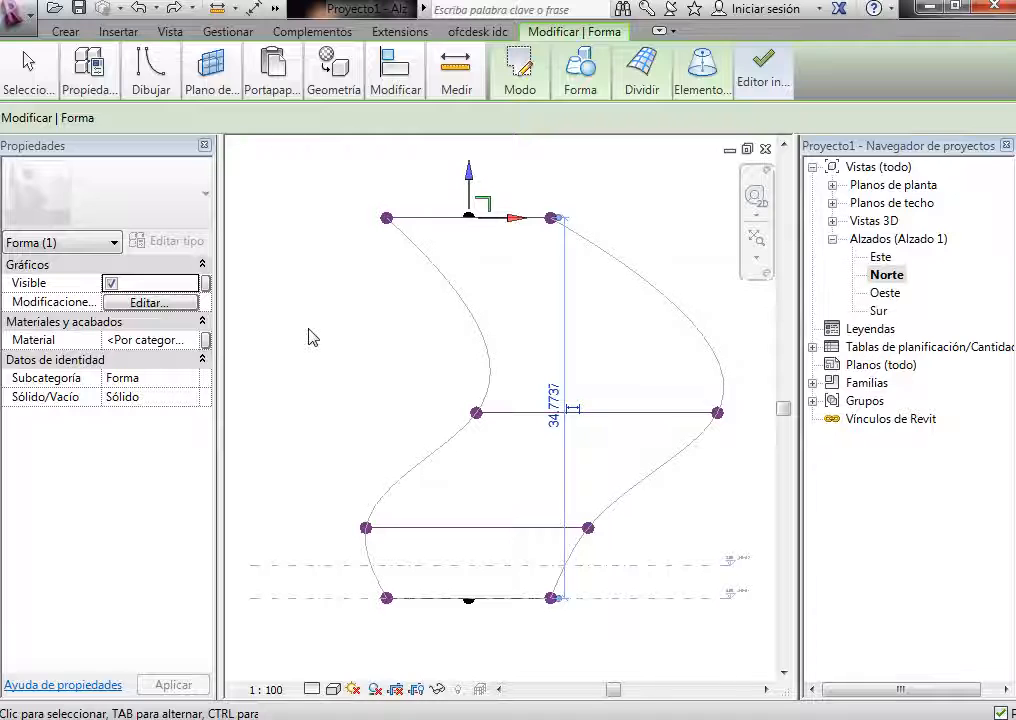
pyautogui.moveTo(398, 80)
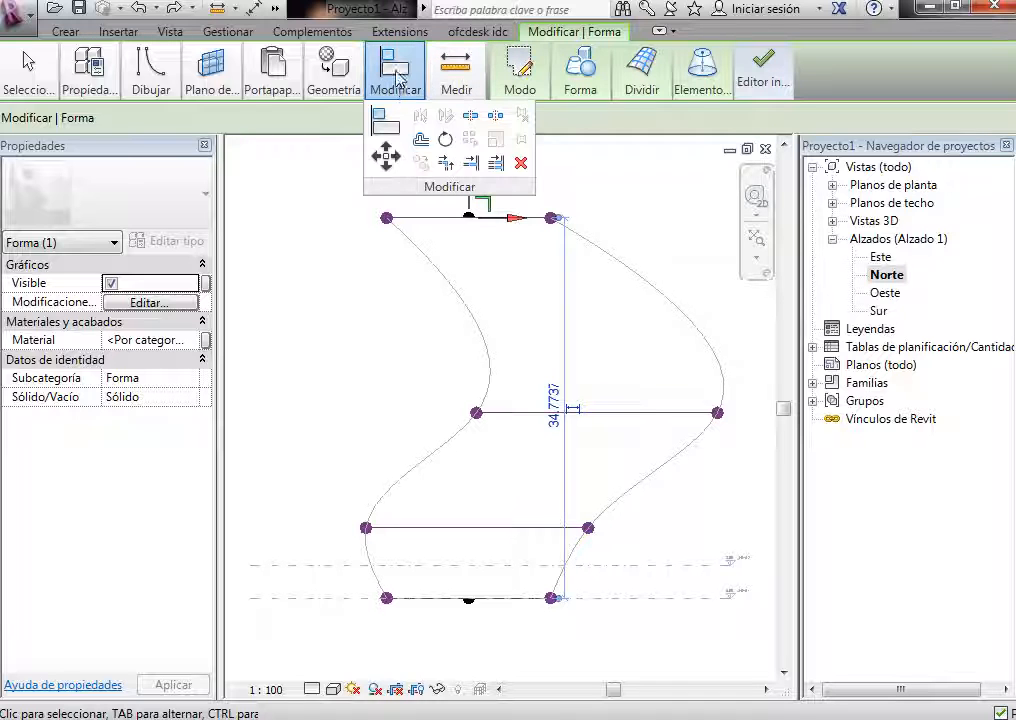
pyautogui.click(446, 141)
pyautogui.click(601, 218)
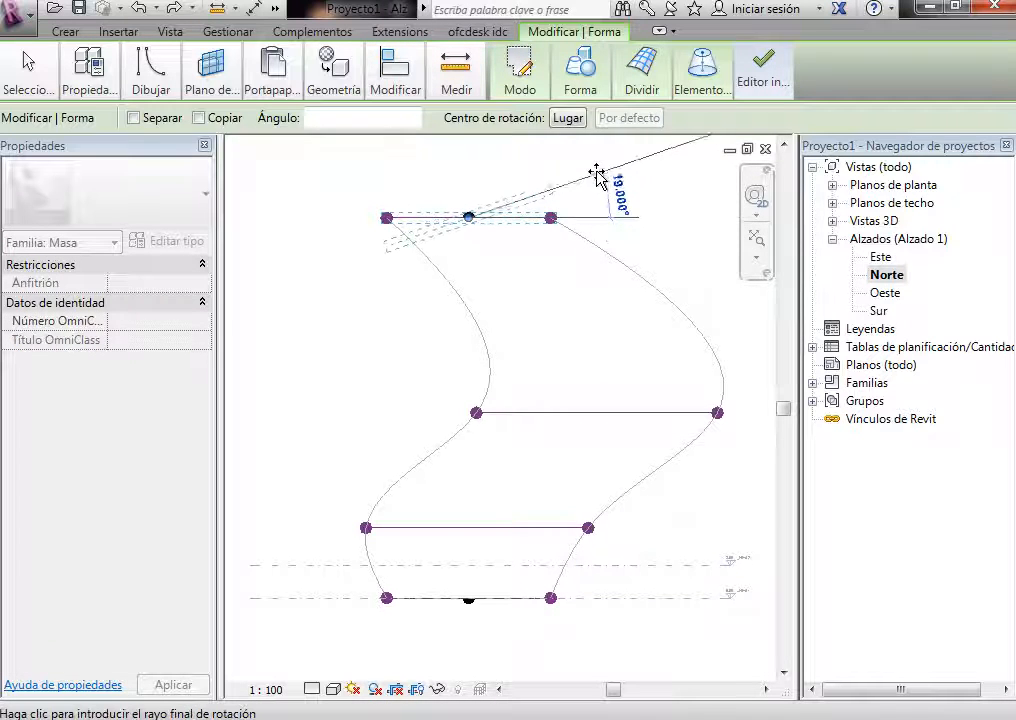
pyautogui.click(596, 170)
pyautogui.click(285, 213)
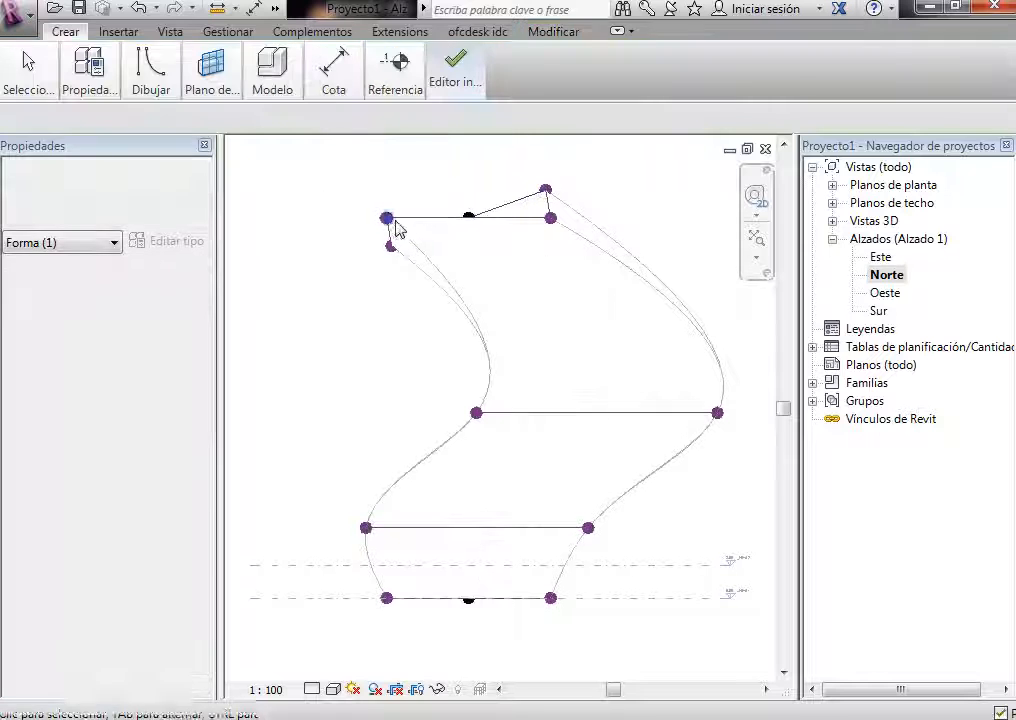
# Step: Rotate the remaining horizontal edge of the top face counterclockwise to match the tilted edge, then clear the selection
pyautogui.click(405, 226)
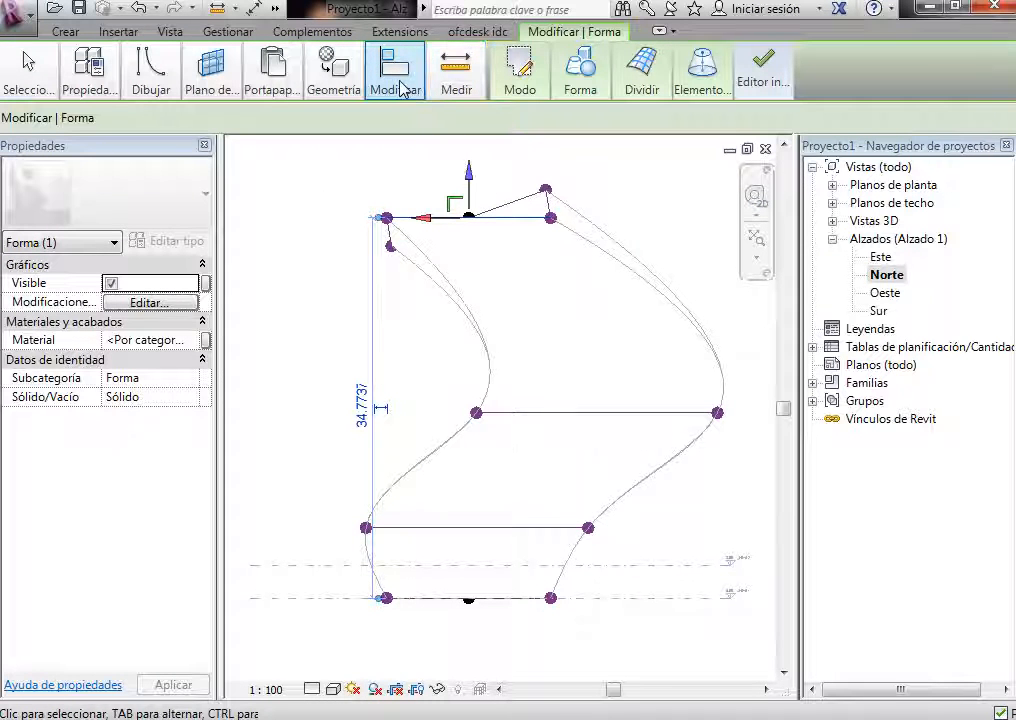
pyautogui.click(403, 88)
pyautogui.click(445, 139)
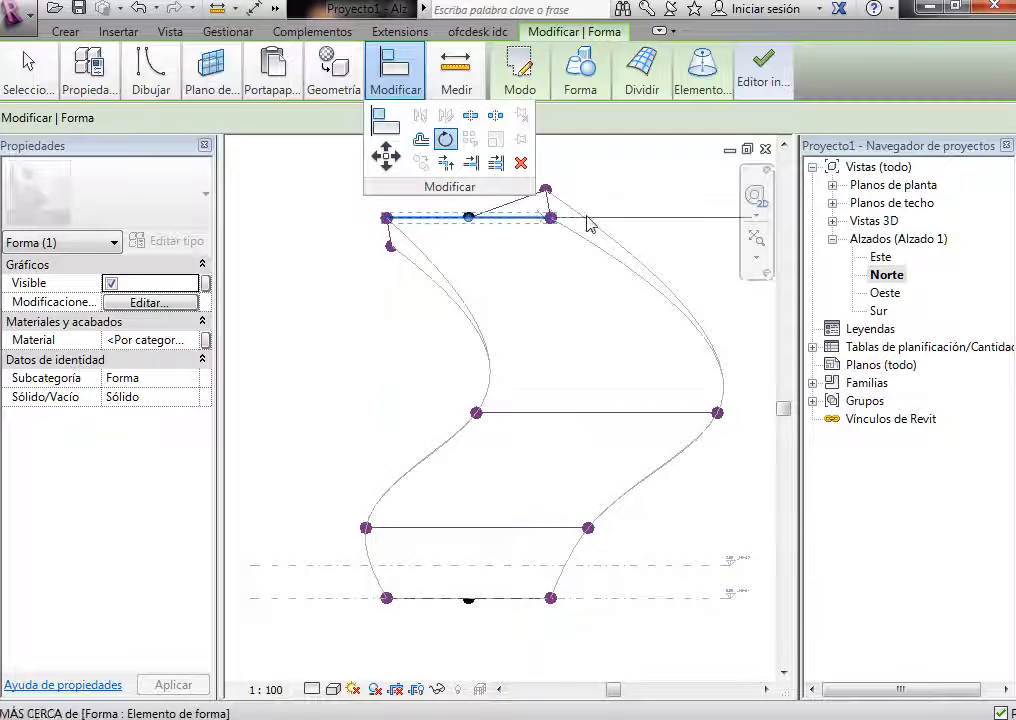
pyautogui.click(680, 230)
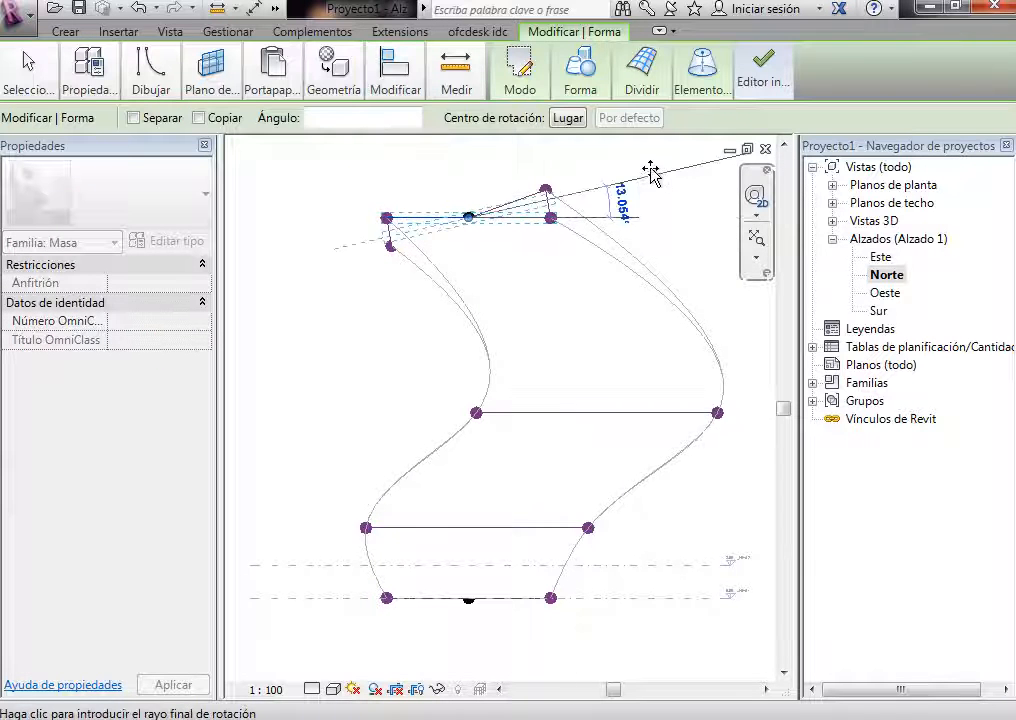
pyautogui.click(653, 188)
pyautogui.click(656, 222)
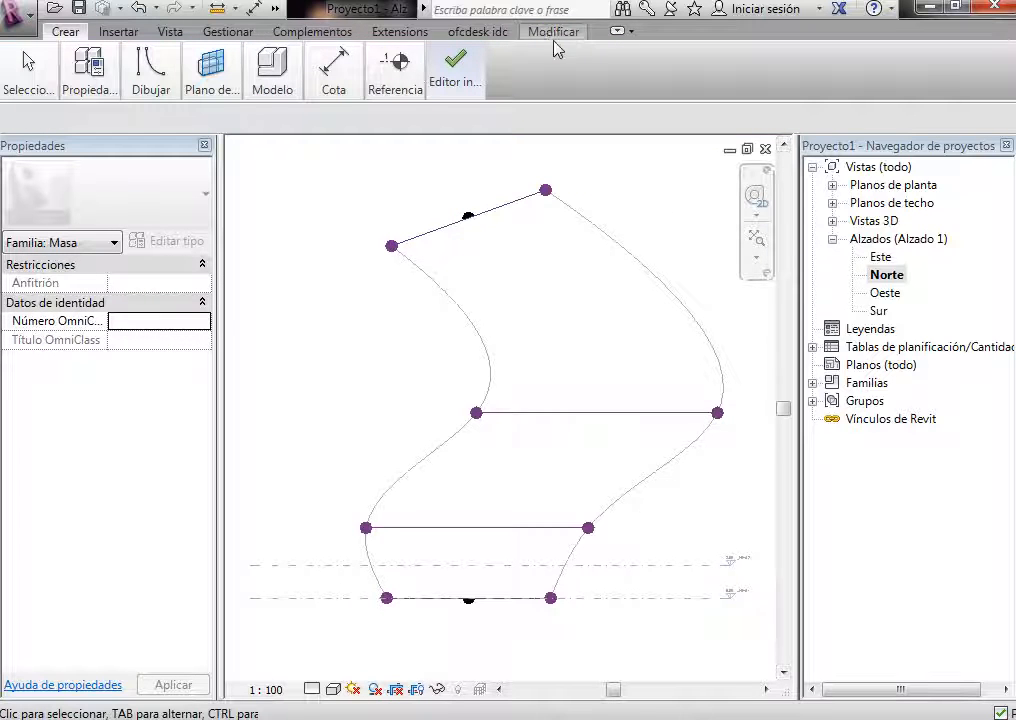
# Step: Open the default 3D view of the mass
pyautogui.click(170, 31)
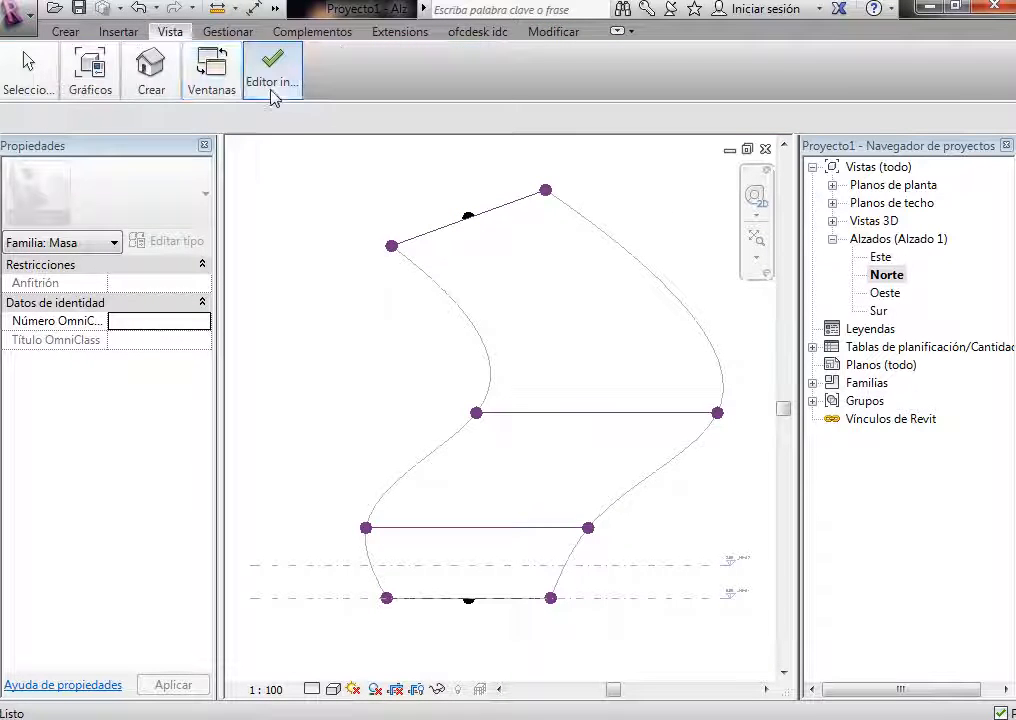
pyautogui.click(170, 64)
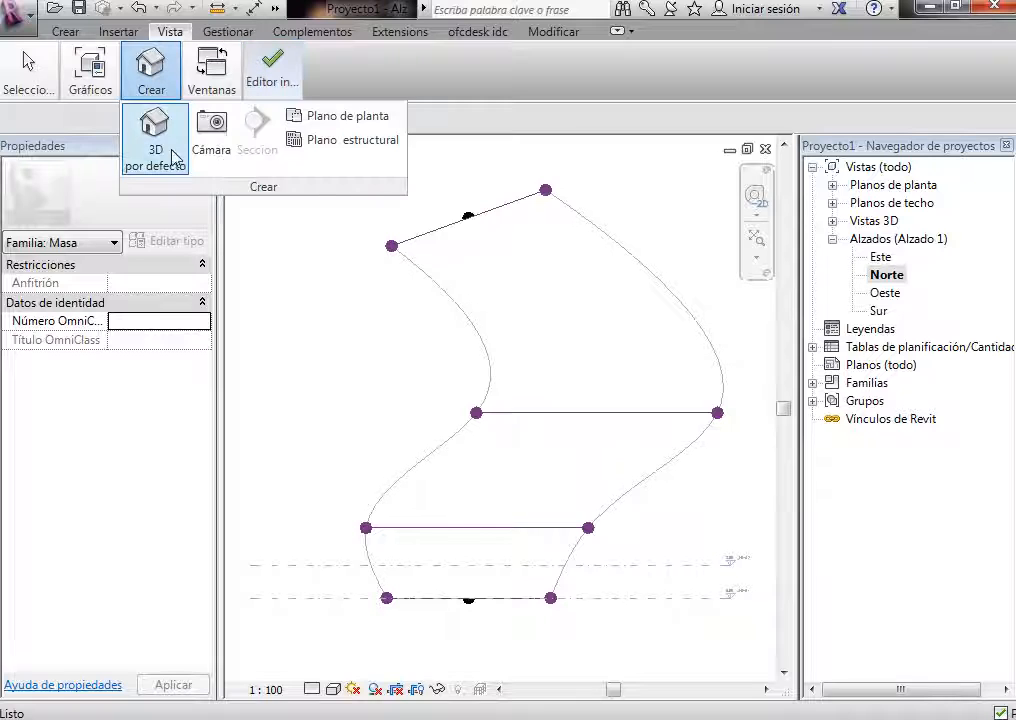
pyautogui.click(172, 155)
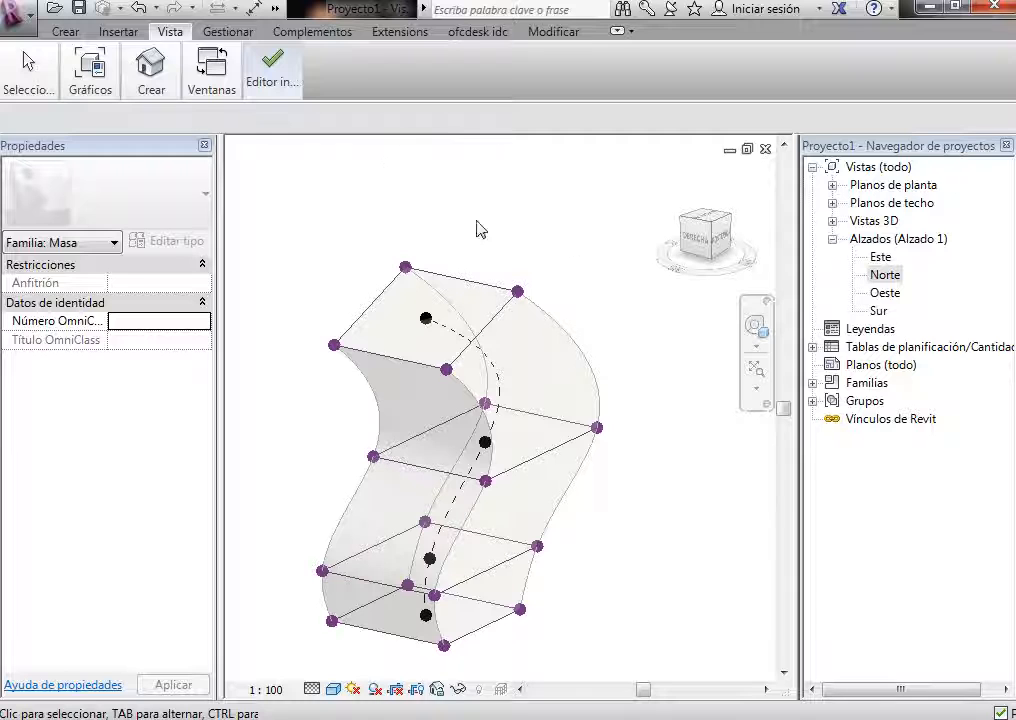
pyautogui.click(562, 421)
pyautogui.click(673, 507)
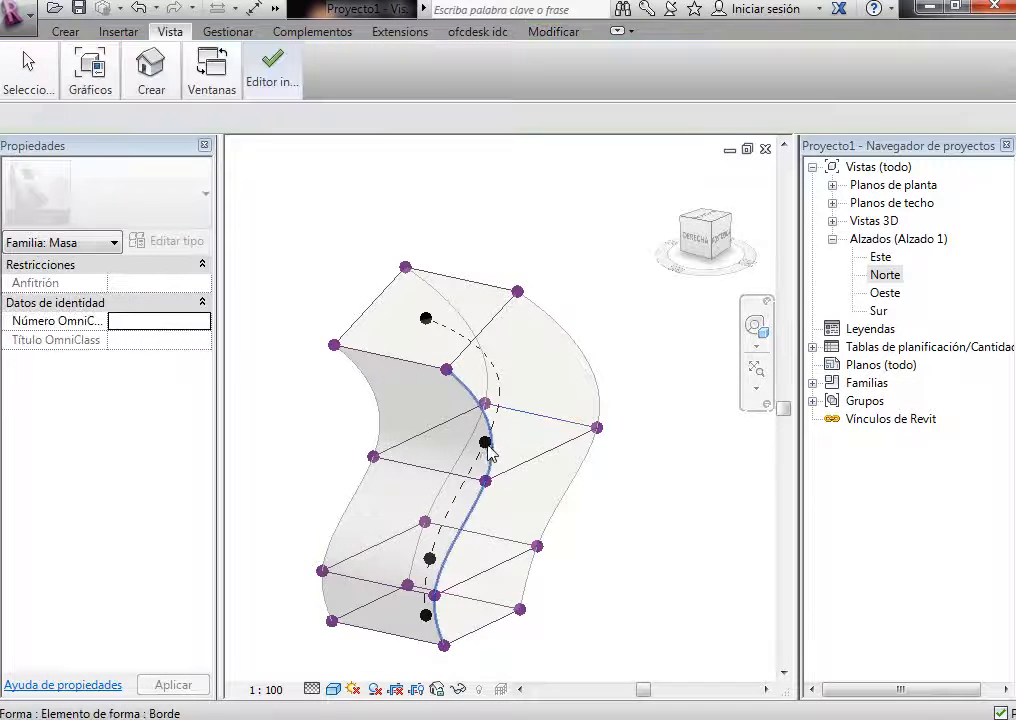
pyautogui.click(484, 447)
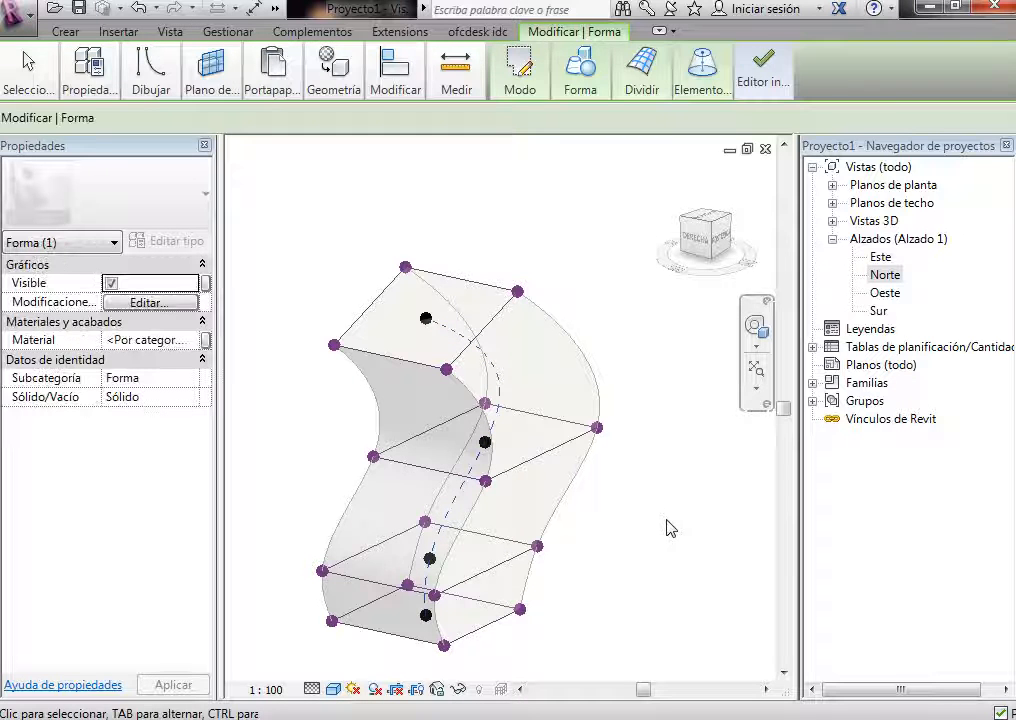
pyautogui.click(671, 528)
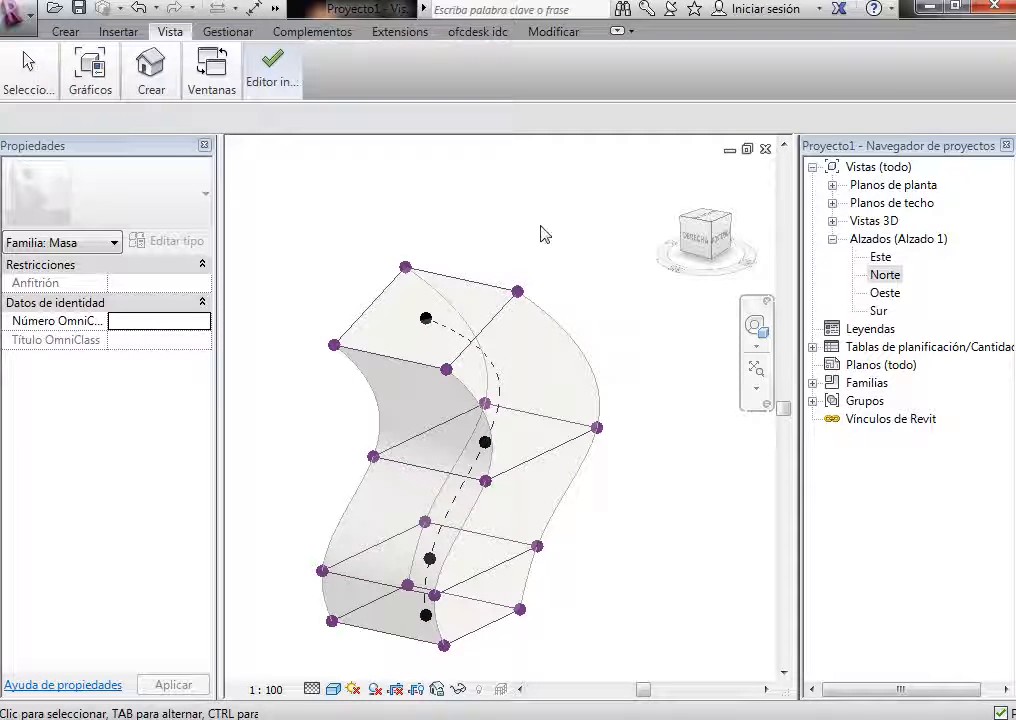
# Step: Select the solid's curved vertical edge and dissolve the form into its separate profiles
pyautogui.click(576, 345)
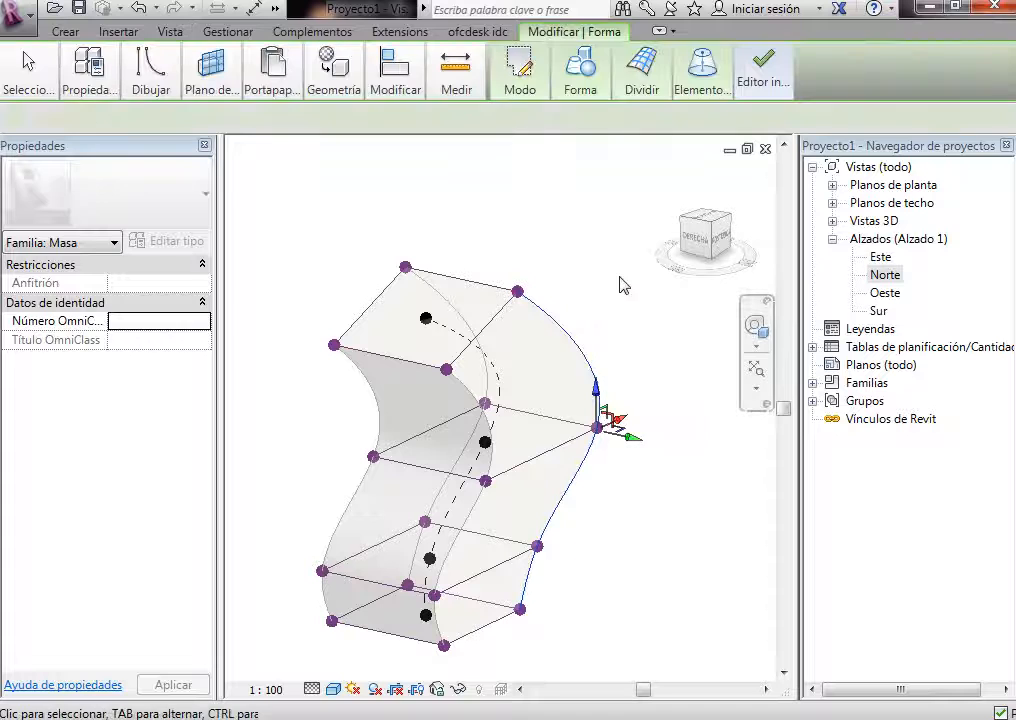
pyautogui.moveTo(701, 80)
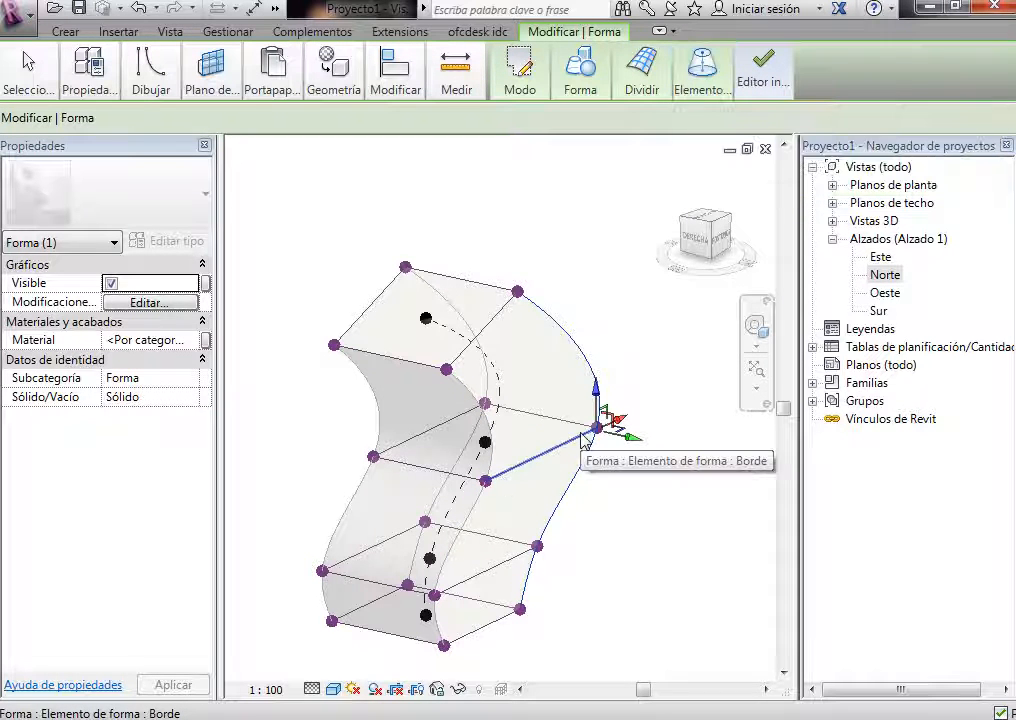
pyautogui.click(642, 594)
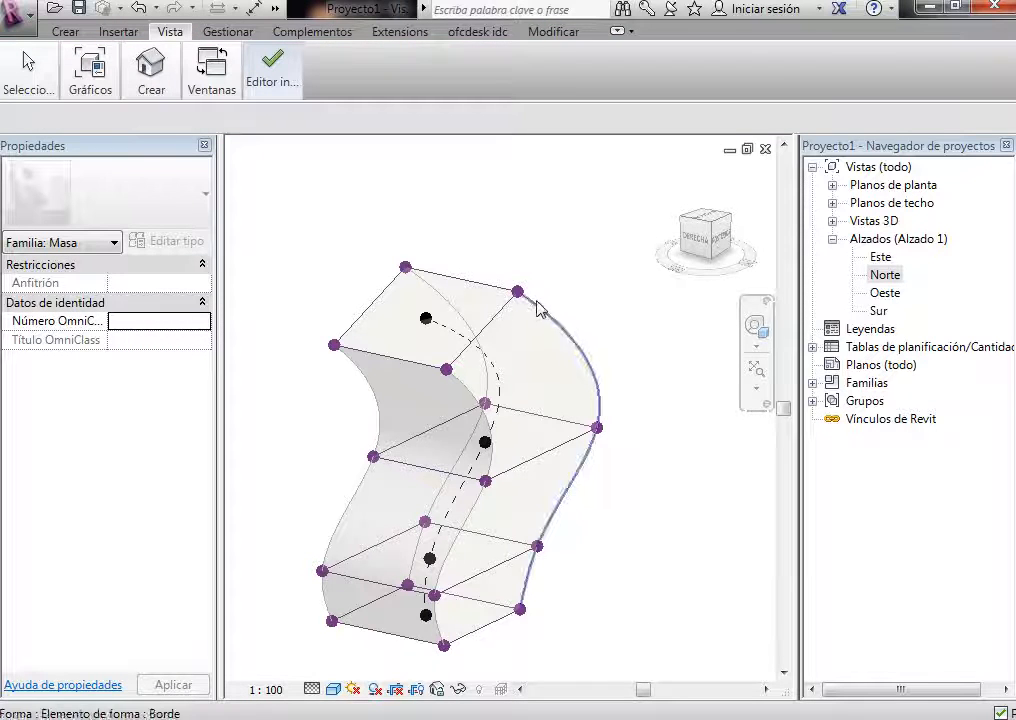
pyautogui.click(562, 329)
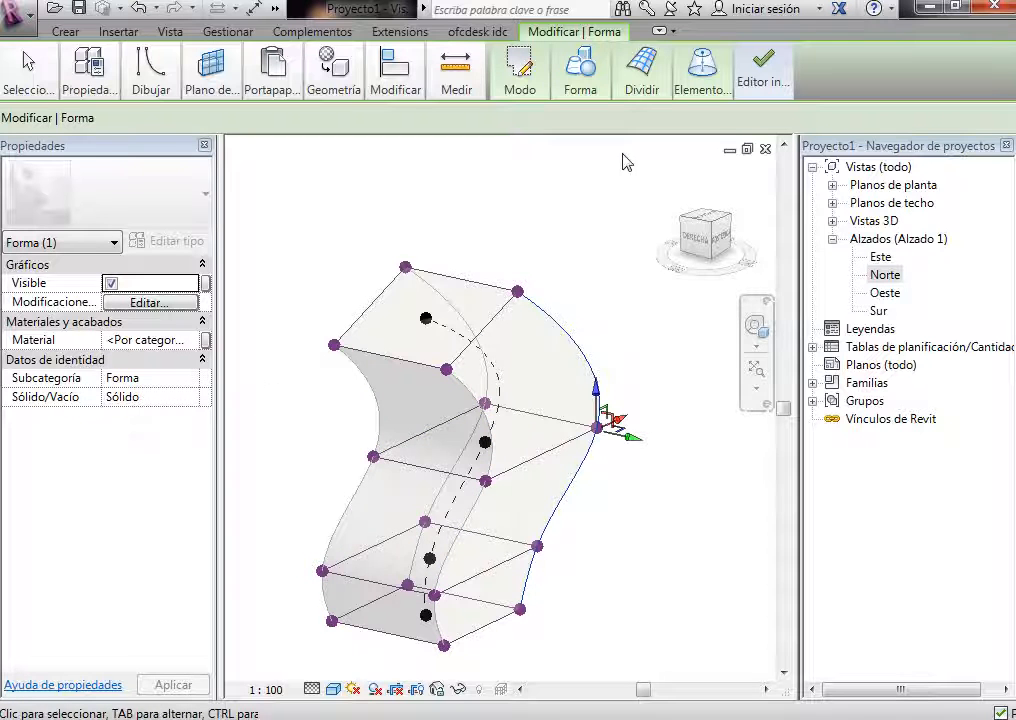
pyautogui.click(715, 92)
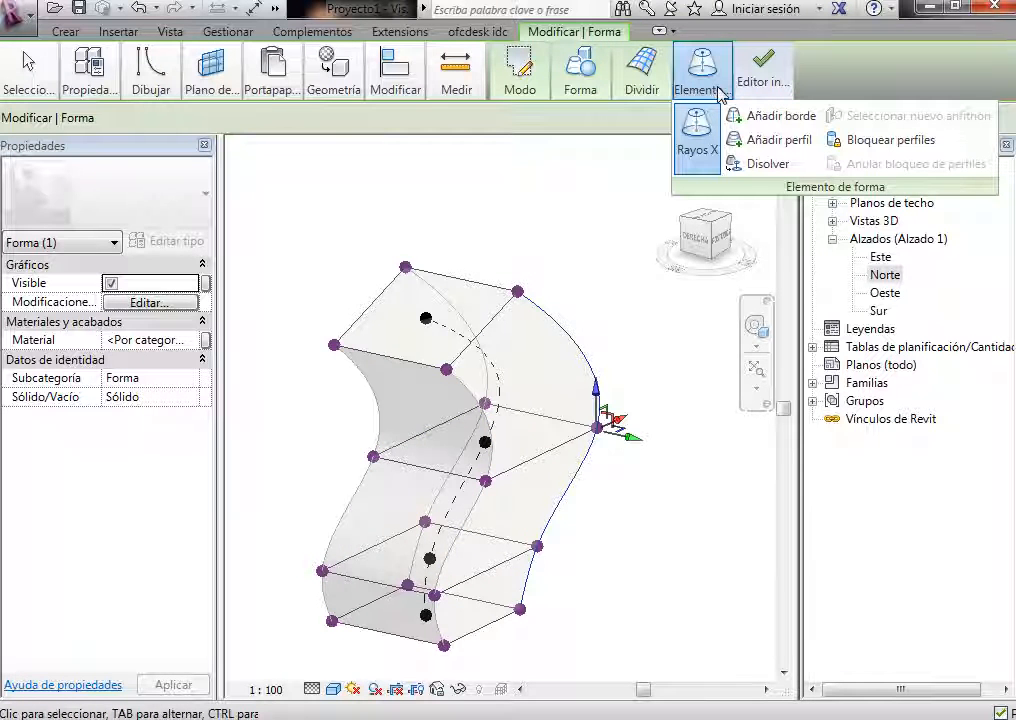
pyautogui.click(697, 128)
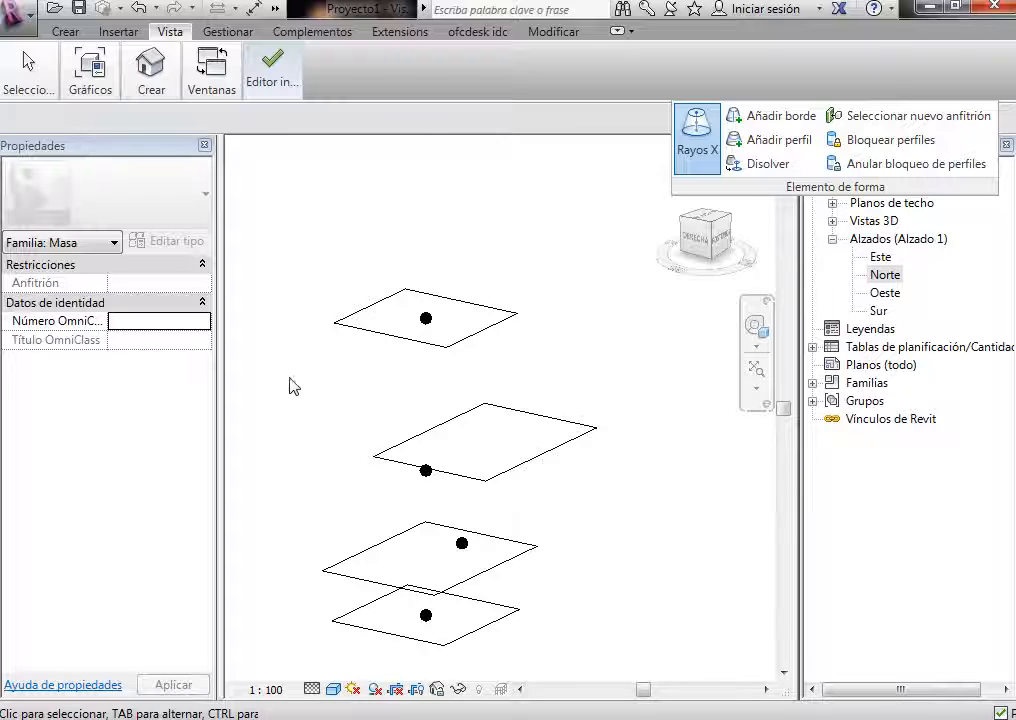
# Step: Rotate the third profile from the base, together with its reference point, about 28° counterclockwise around its center
pyautogui.moveTo(291, 367); pyautogui.dragTo(645, 517)
pyautogui.moveTo(544, 76)
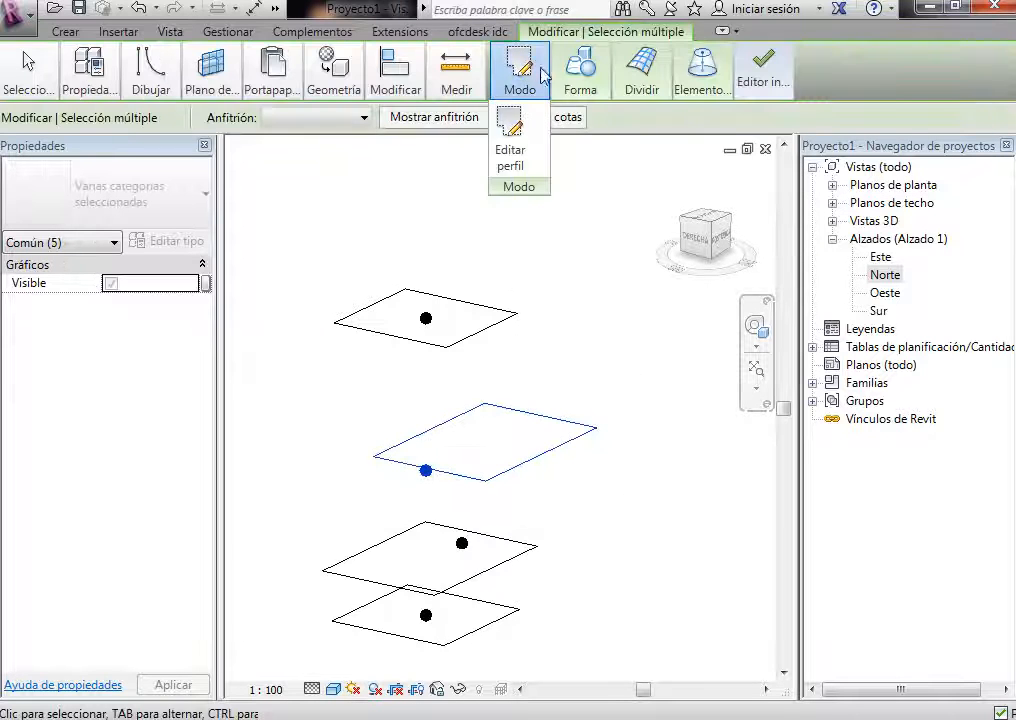
pyautogui.moveTo(396, 80)
pyautogui.click(445, 139)
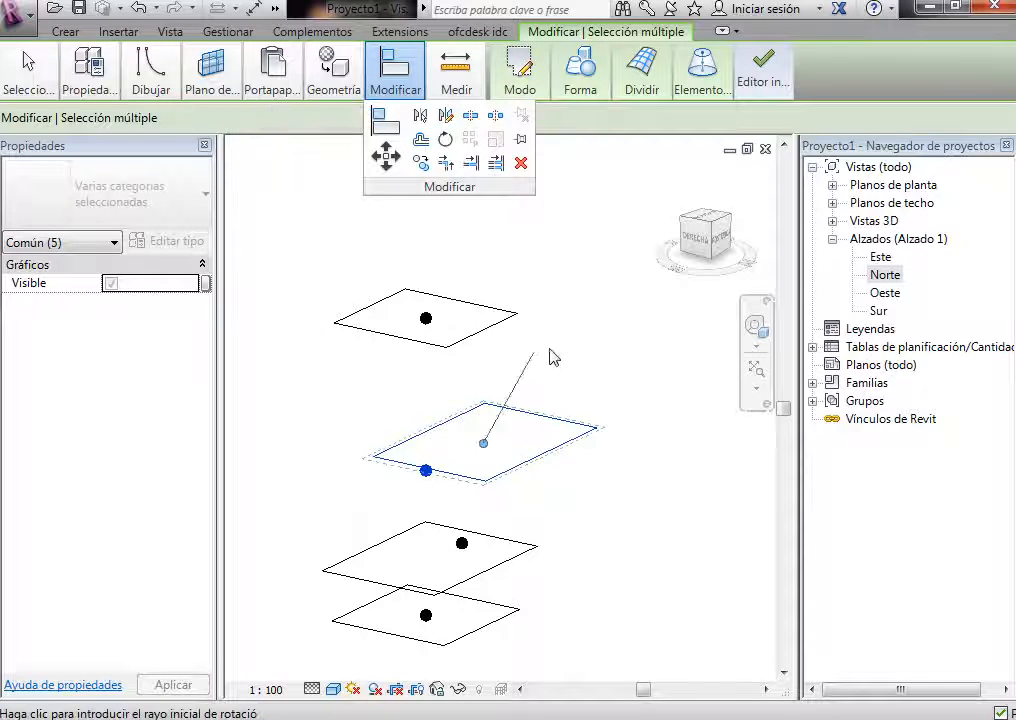
pyautogui.click(658, 400)
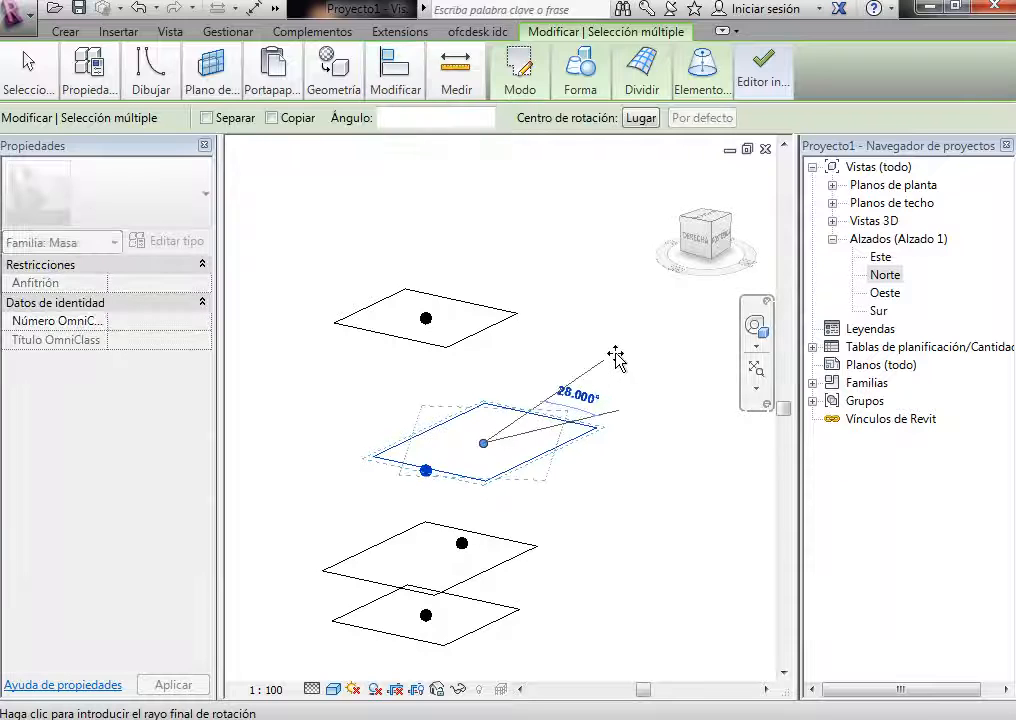
pyautogui.click(618, 362)
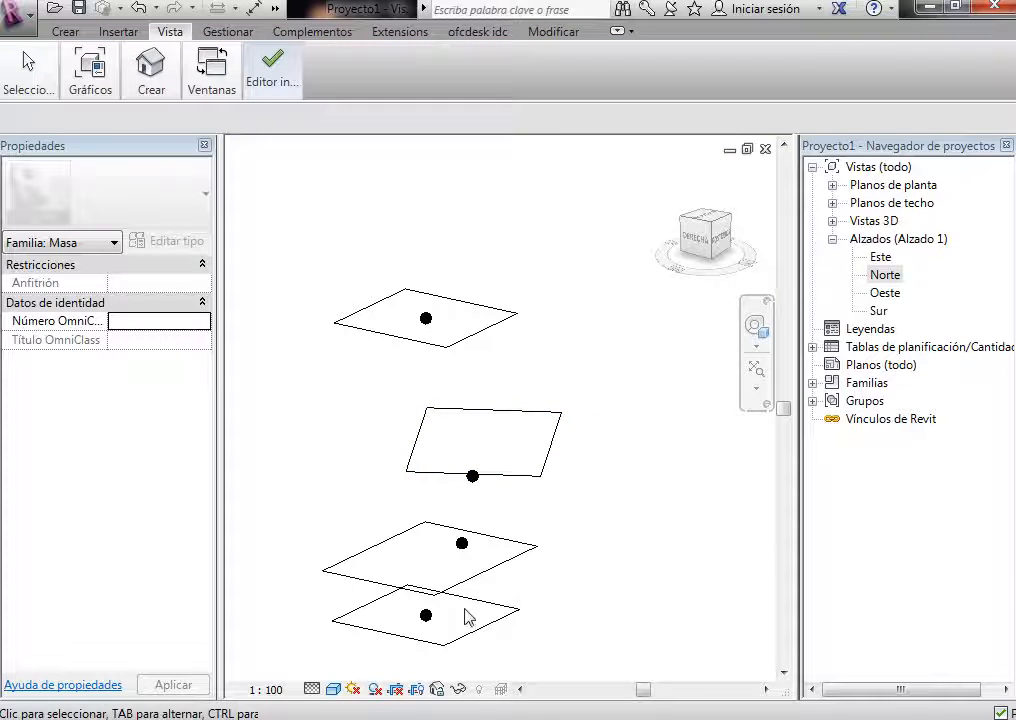
# Step: Select all four profiles and create a new form through them
pyautogui.click(465, 636)
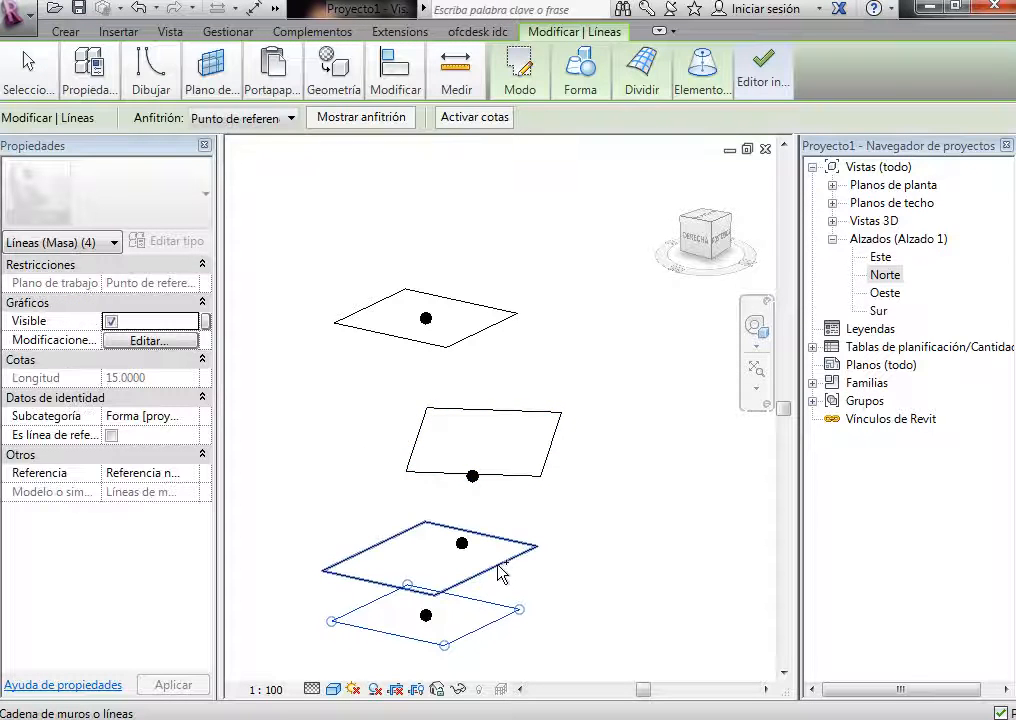
pyautogui.keyDown('ctrl'); pyautogui.click(499, 566); pyautogui.keyUp('ctrl')
pyautogui.keyDown('ctrl'); pyautogui.click(553, 454); pyautogui.keyUp('ctrl')
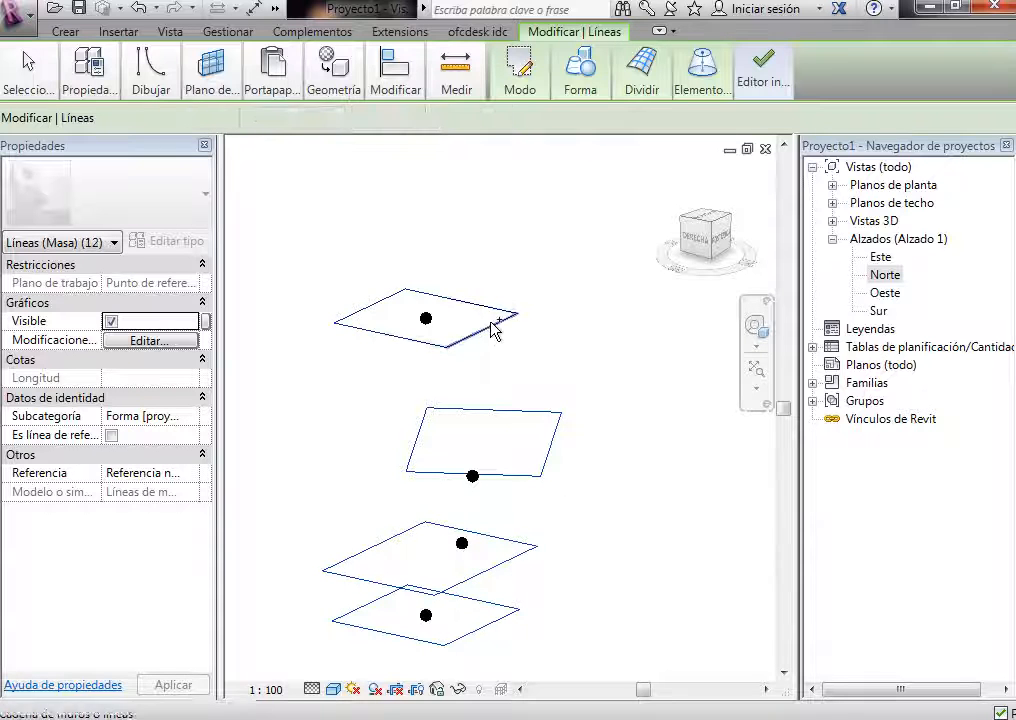
pyautogui.keyDown('ctrl'); pyautogui.click(495, 328); pyautogui.keyUp('ctrl')
pyautogui.click(580, 72)
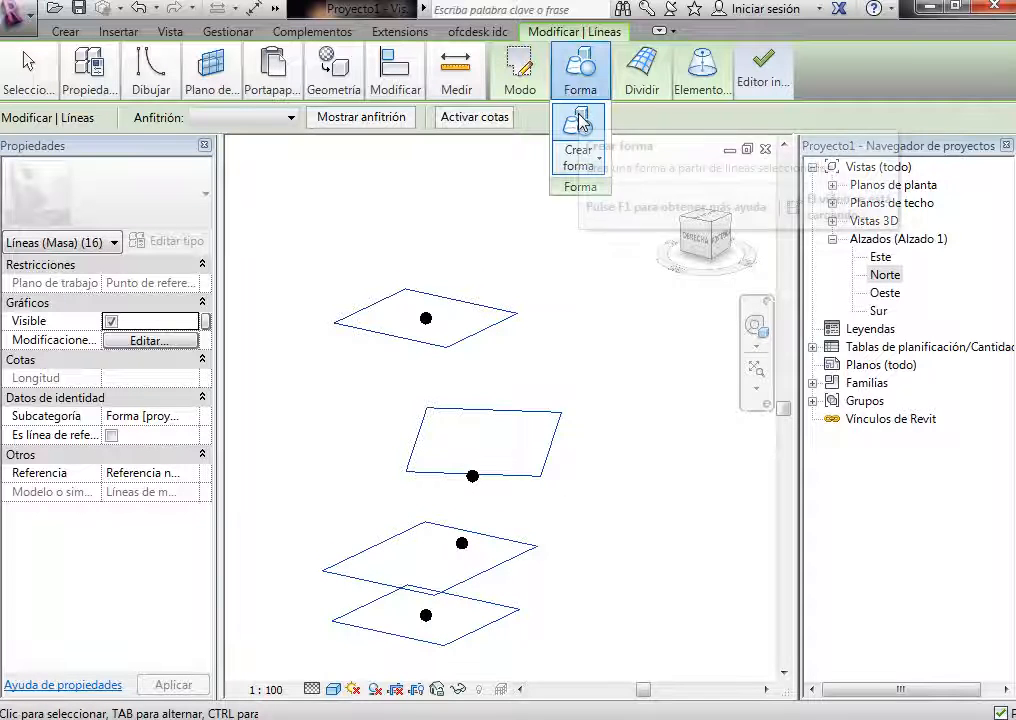
pyautogui.click(580, 125)
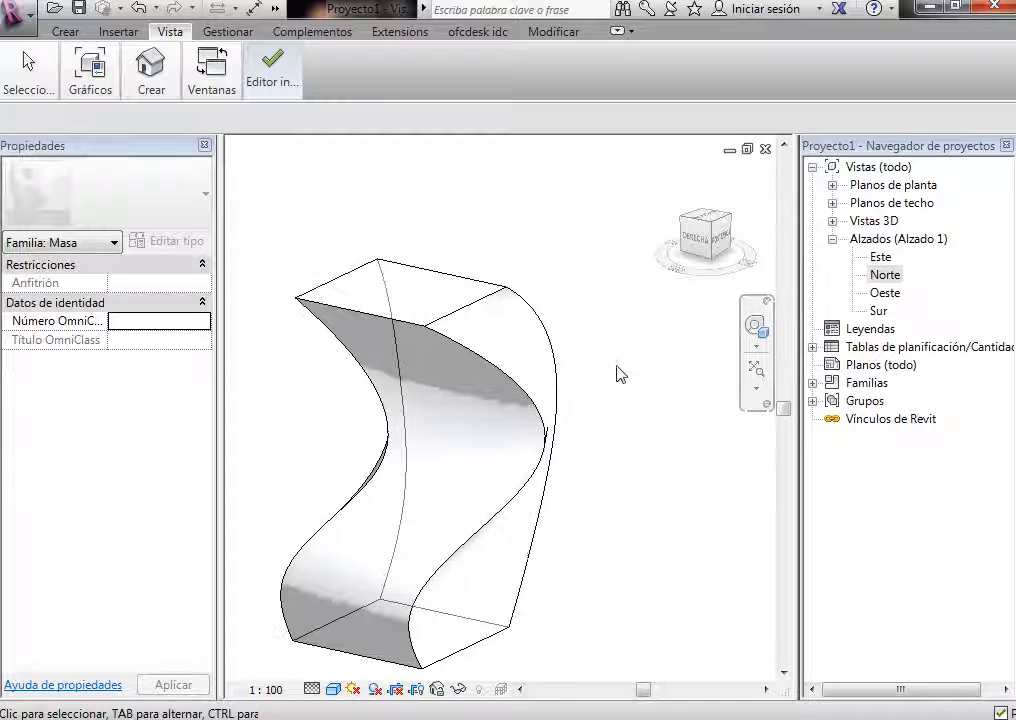
# Step: Turn on X-ray display for the recreated form and examine its twisted shape
pyautogui.click(556, 358)
pyautogui.click(680, 95)
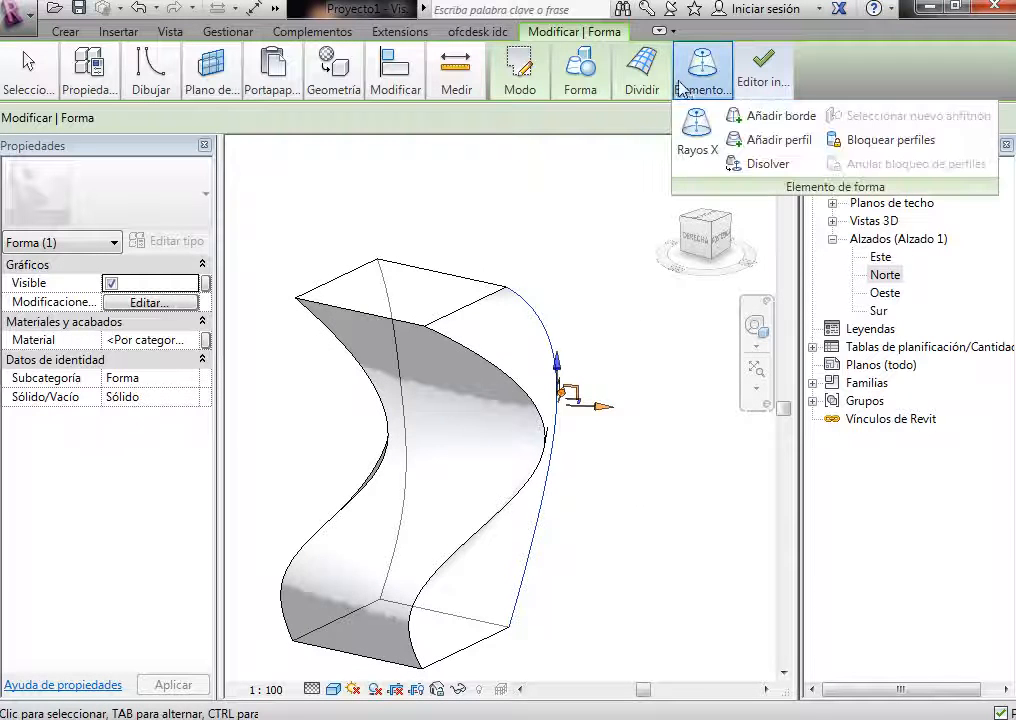
pyautogui.click(696, 140)
pyautogui.click(633, 371)
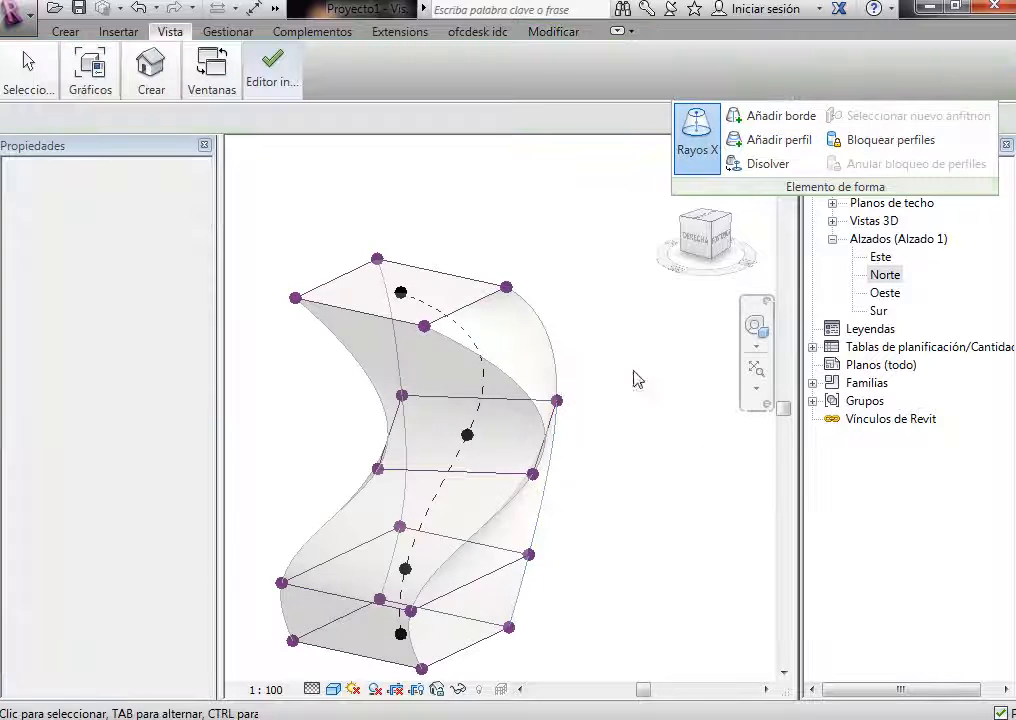
pyautogui.moveTo(721, 239); pyautogui.dragTo(694, 261)
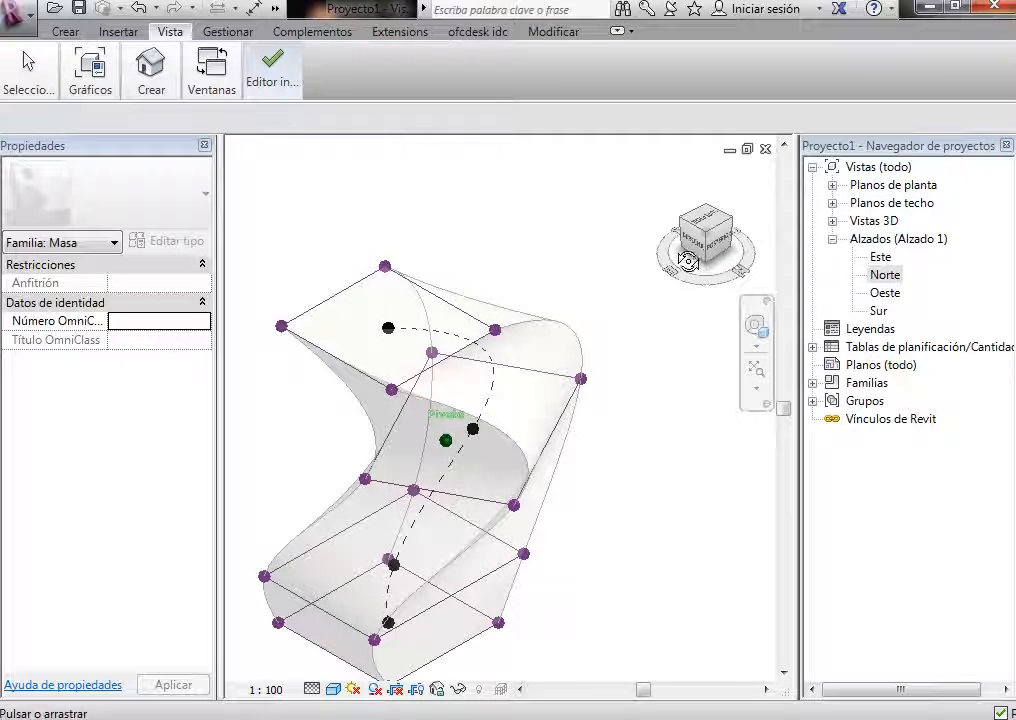
pyautogui.scroll(-3, 555, 420)
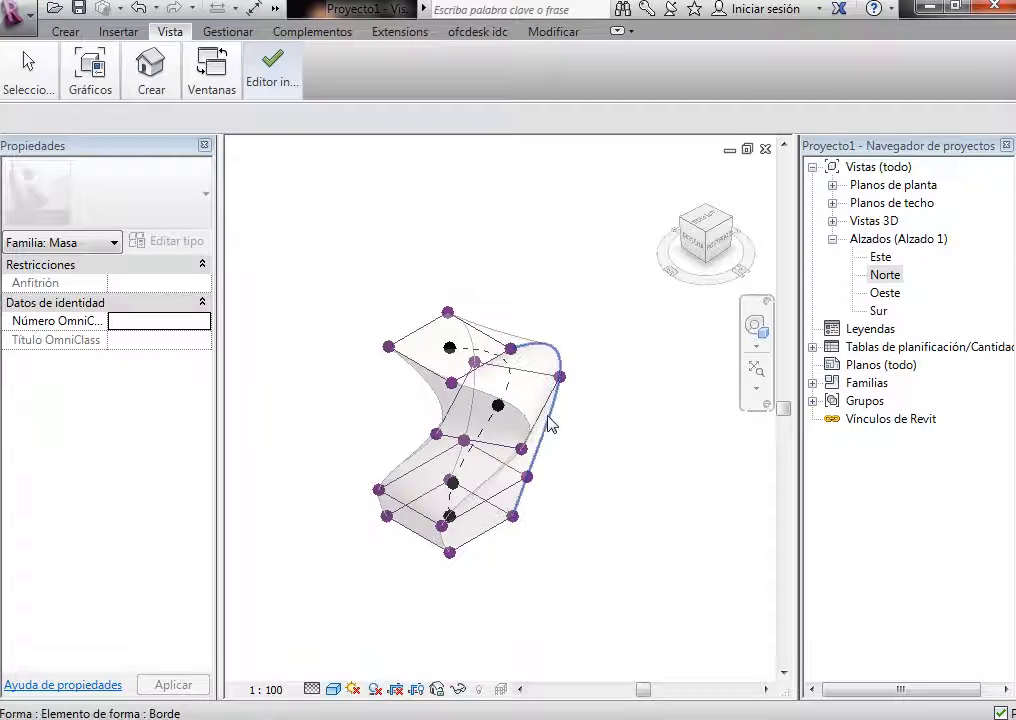
pyautogui.scroll(4, 540, 440)
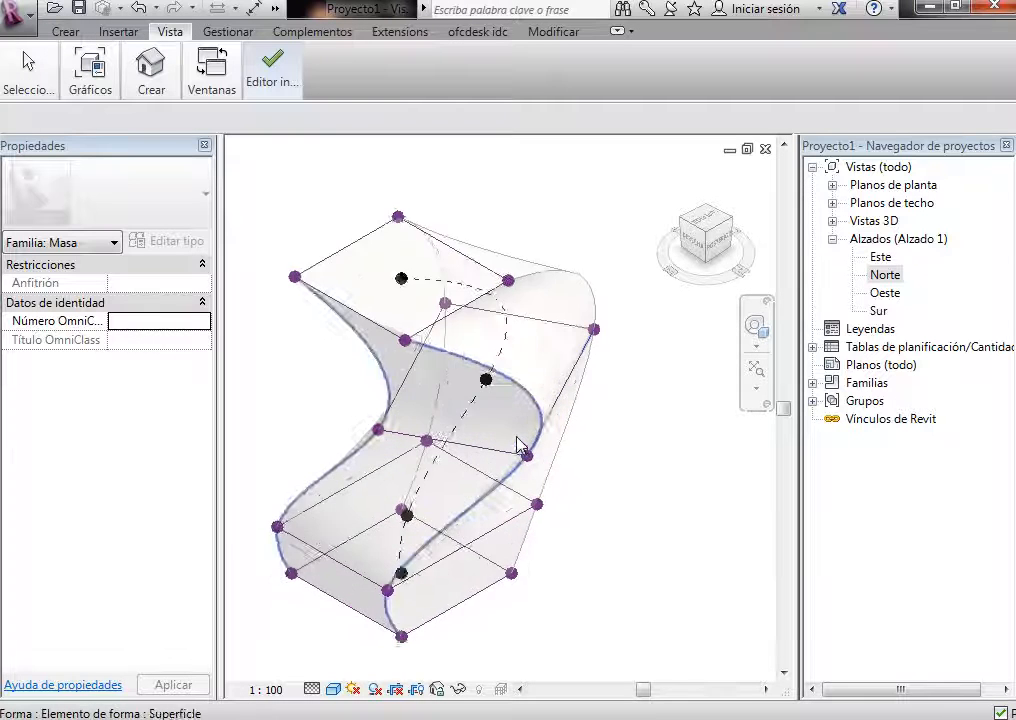
pyautogui.click(272, 80)
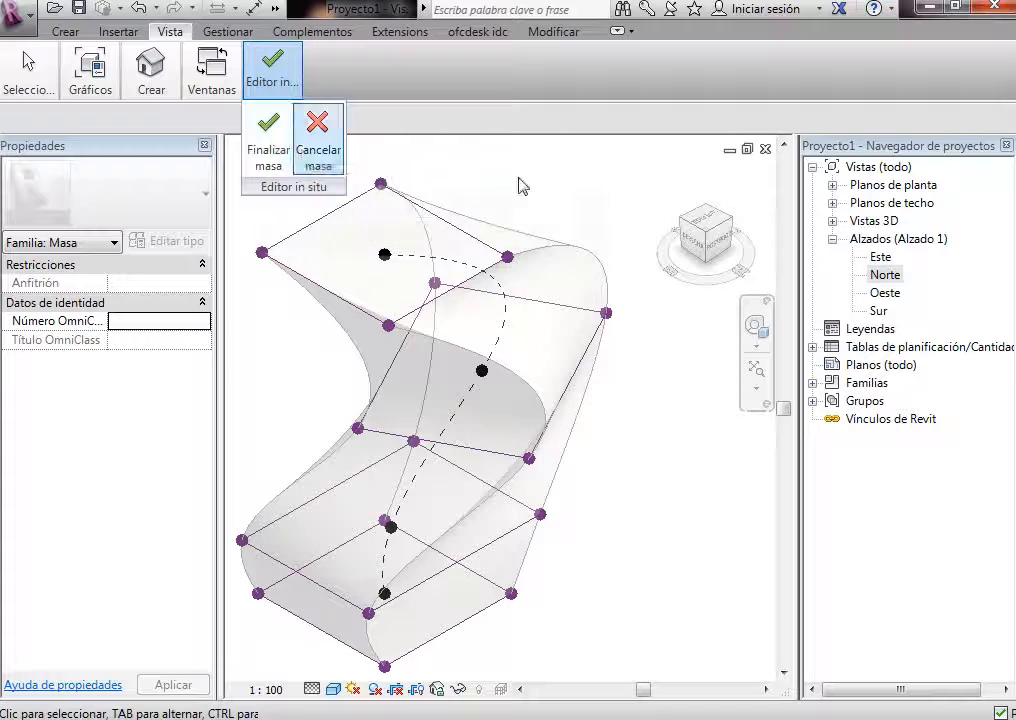
# Step: Undo the X-ray display, form creation, profile rotation and dissolve to restore the earlier form
pyautogui.click(139, 9)
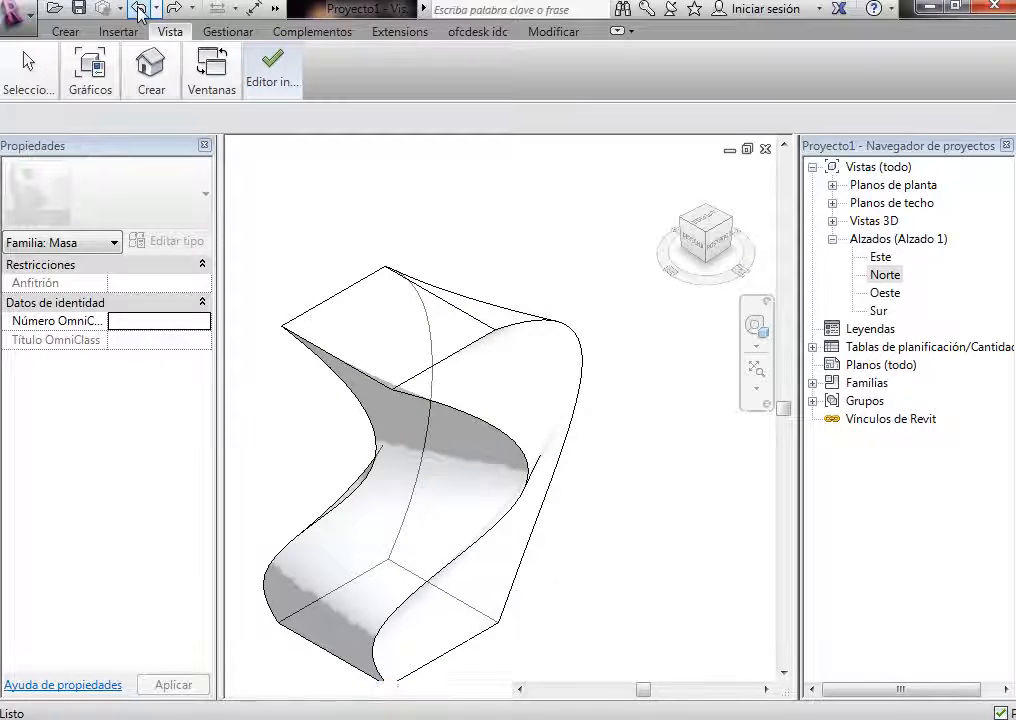
pyautogui.click(139, 9)
pyautogui.click(139, 9)
pyautogui.click(139, 9)
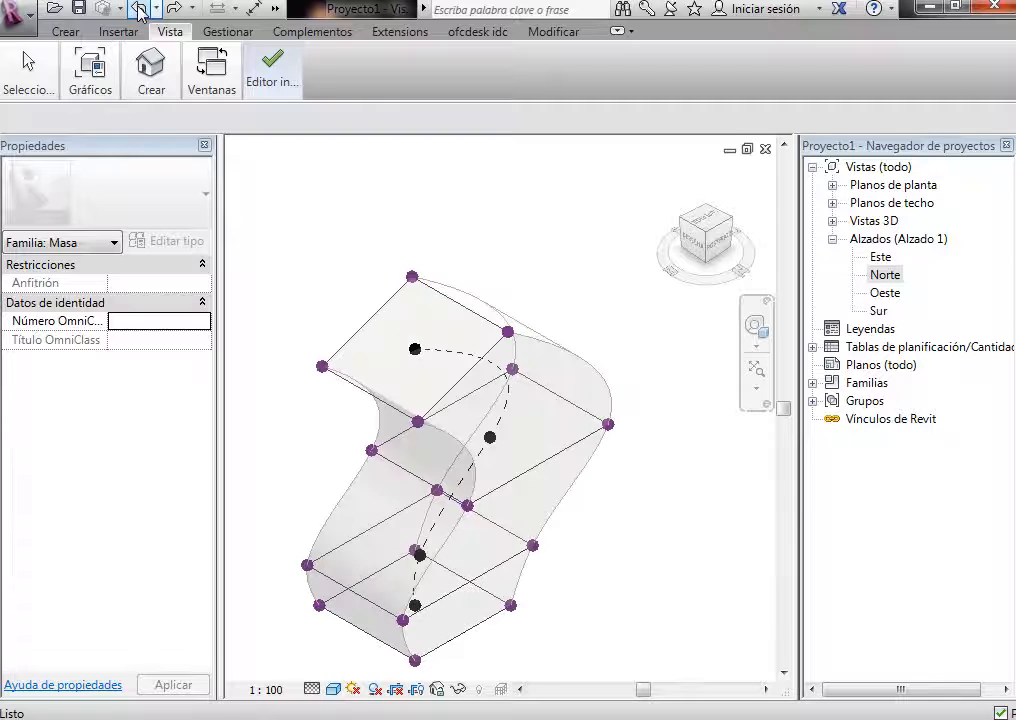
pyautogui.scroll(-3, 548, 225)
pyautogui.scroll(2, 667, 465)
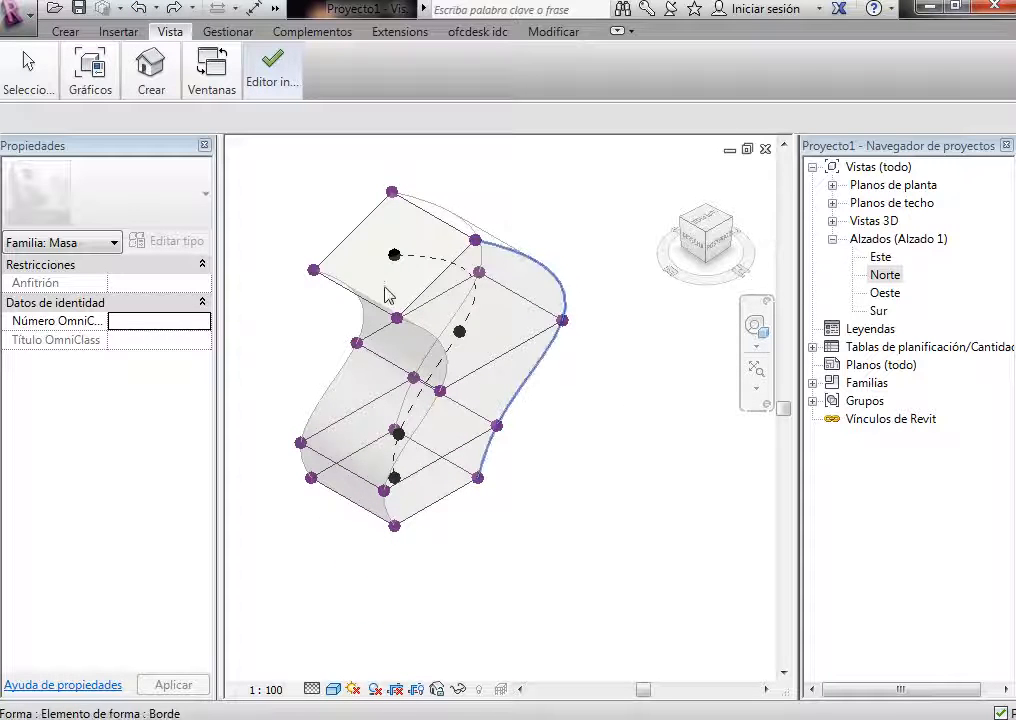
pyautogui.scroll(2, 304, 379)
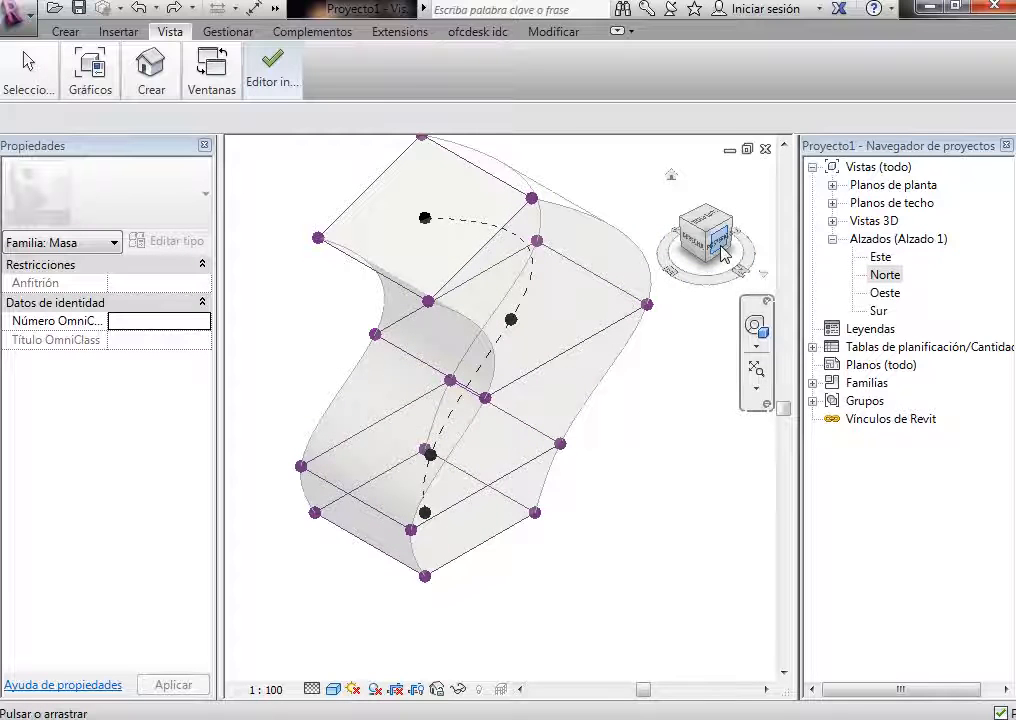
# Step: Check the mass in the Norte elevation, then return to the default 3D view
pyautogui.doubleClick(885, 274)
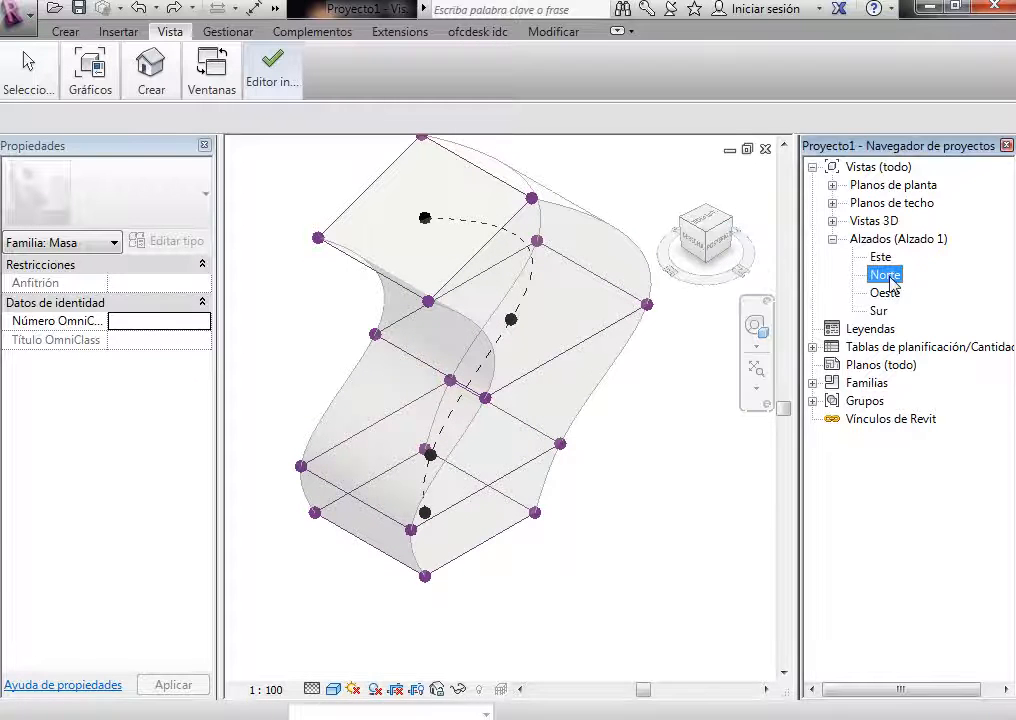
pyautogui.scroll(-2, 276, 320)
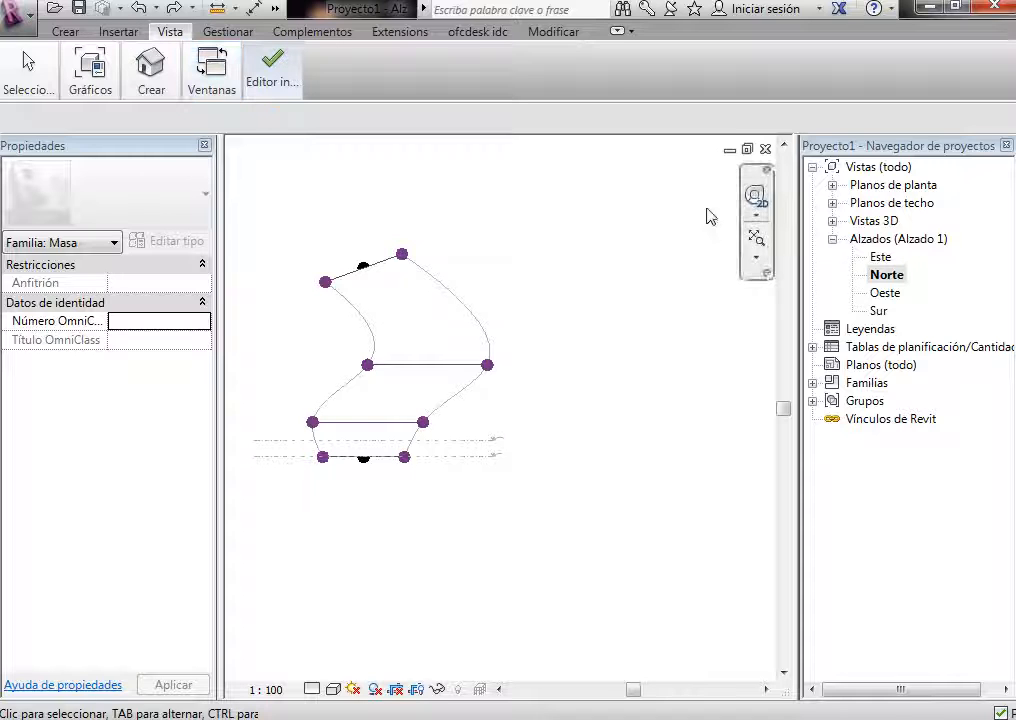
pyautogui.click(150, 85)
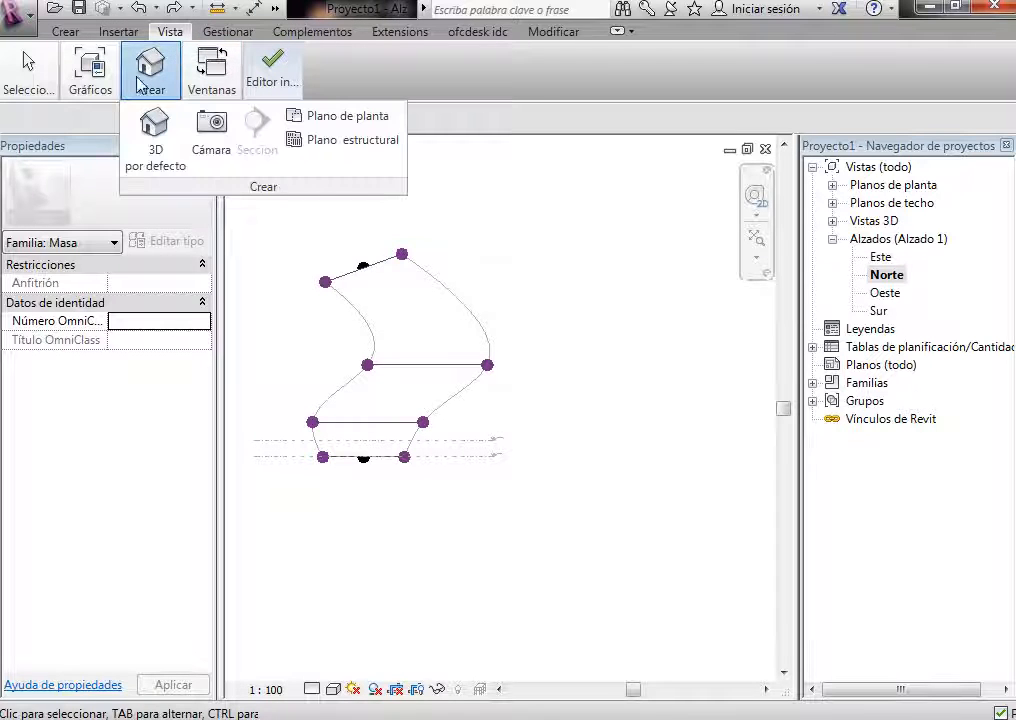
pyautogui.click(155, 143)
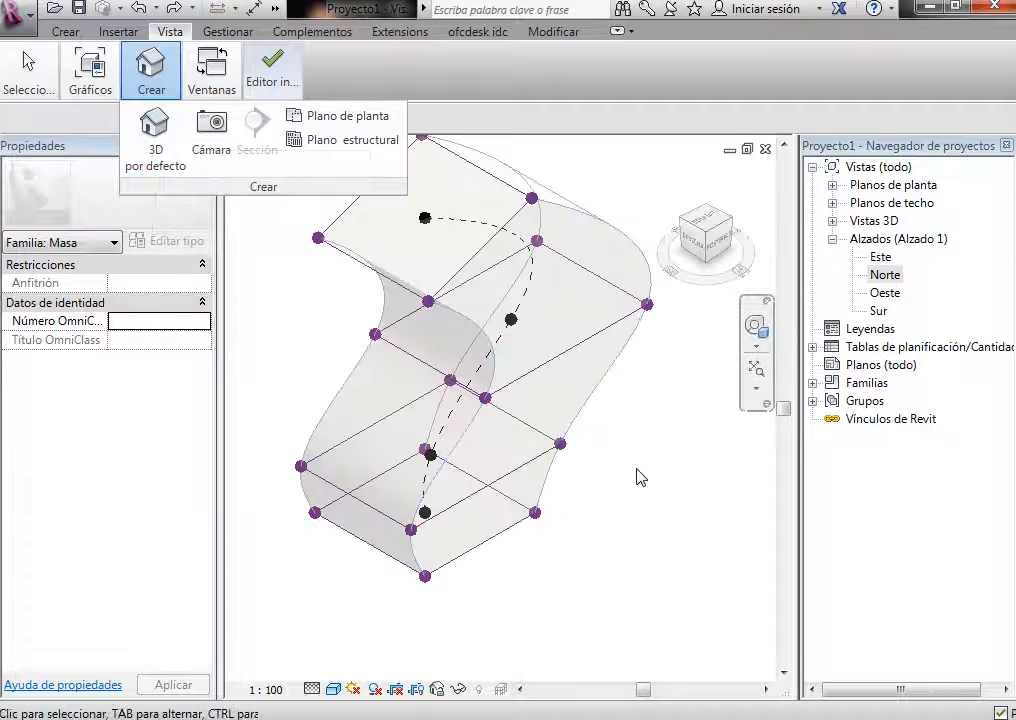
# Step: Set the form's curved-outline side face as the work plane and draw a rectangle across its outer edge
pyautogui.click(70, 35)
pyautogui.moveTo(220, 98)
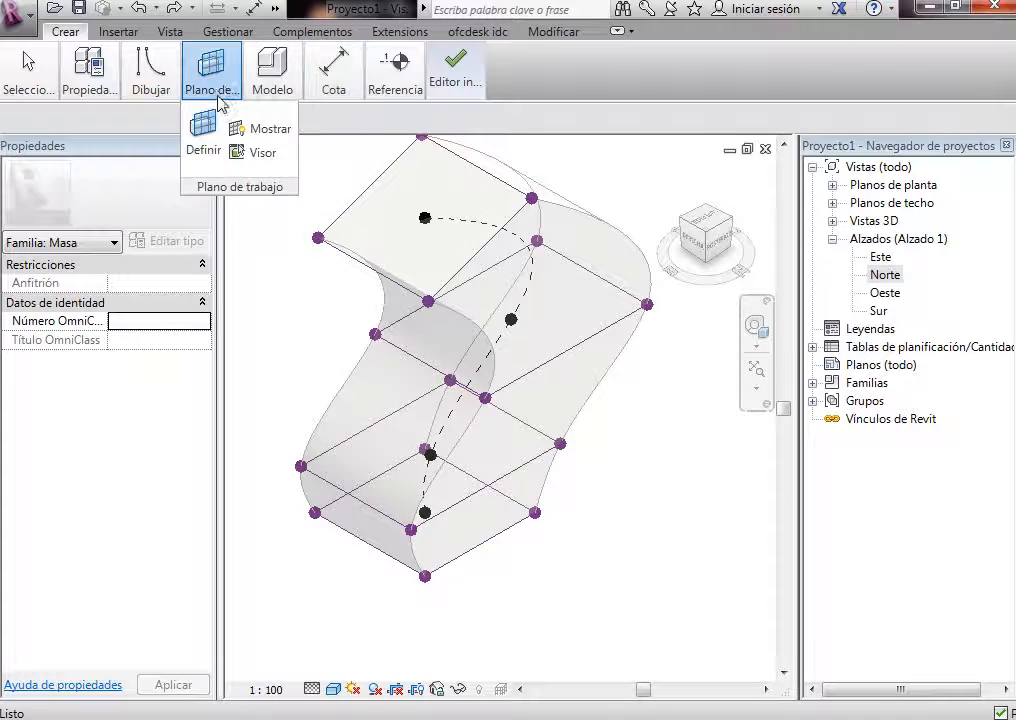
pyautogui.click(206, 150)
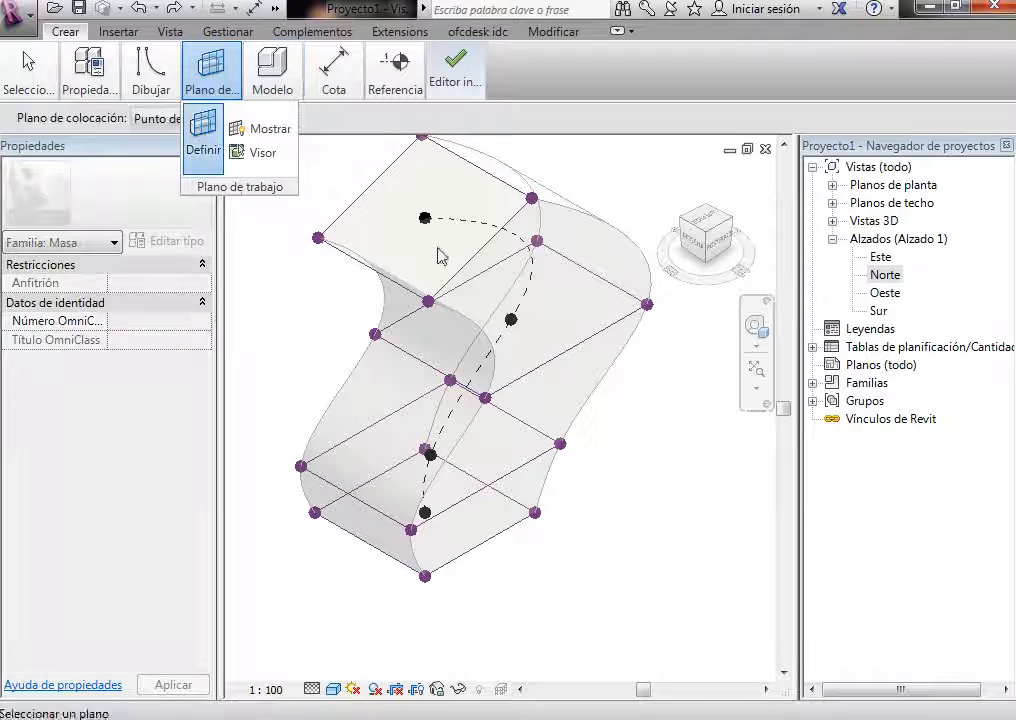
pyautogui.click(578, 227)
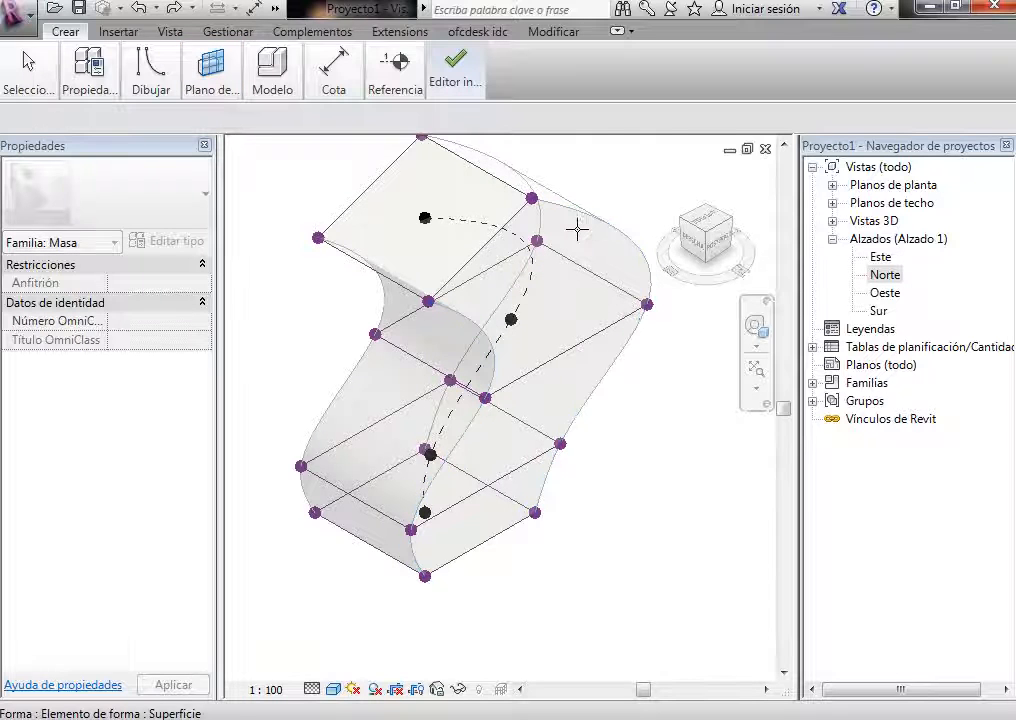
pyautogui.moveTo(133, 68)
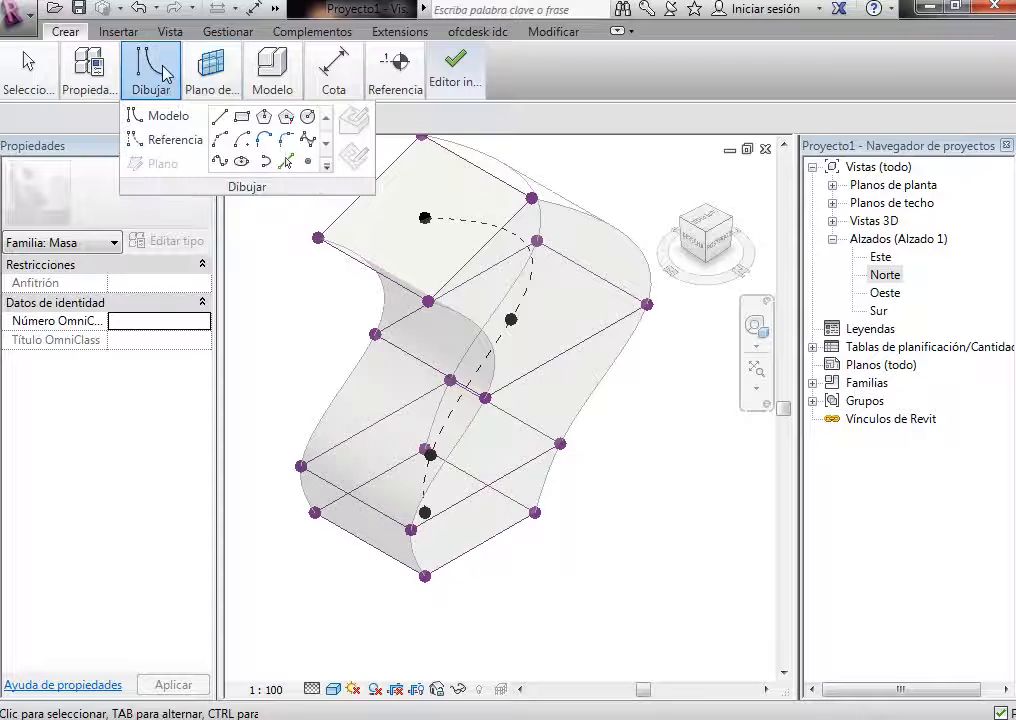
pyautogui.click(241, 118)
pyautogui.click(510, 390)
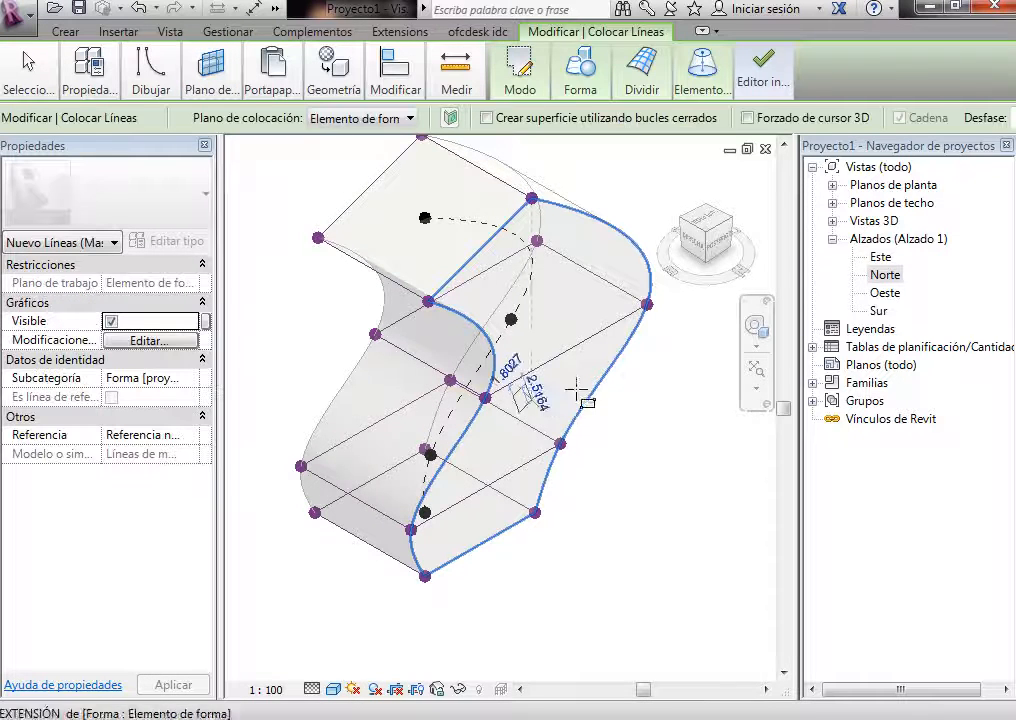
pyautogui.click(640, 336)
pyautogui.press('Escape')
pyautogui.press('Escape')
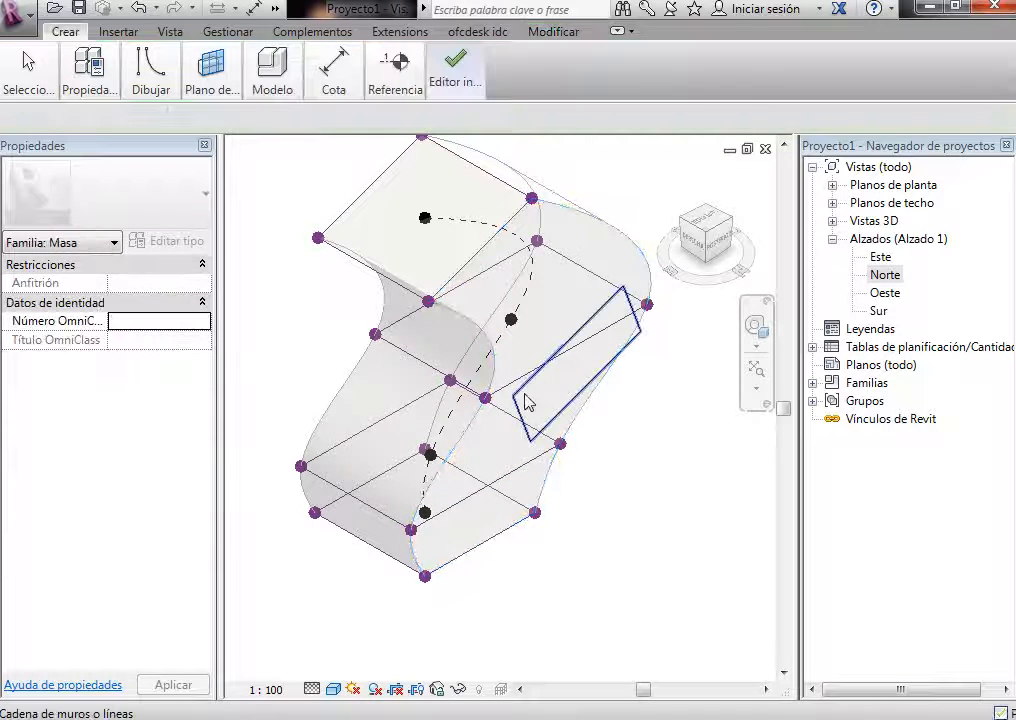
# Step: Create a void form from the rectangle chain to cut a notch into the mass
pyautogui.click(527, 402)
pyautogui.click(601, 114)
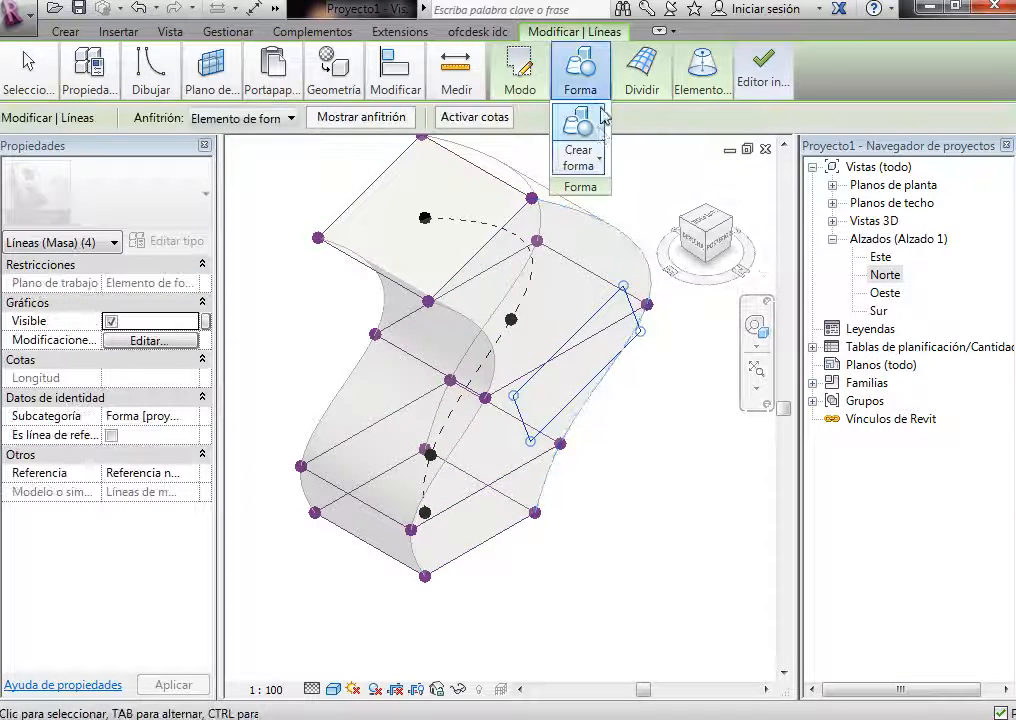
pyautogui.click(598, 165)
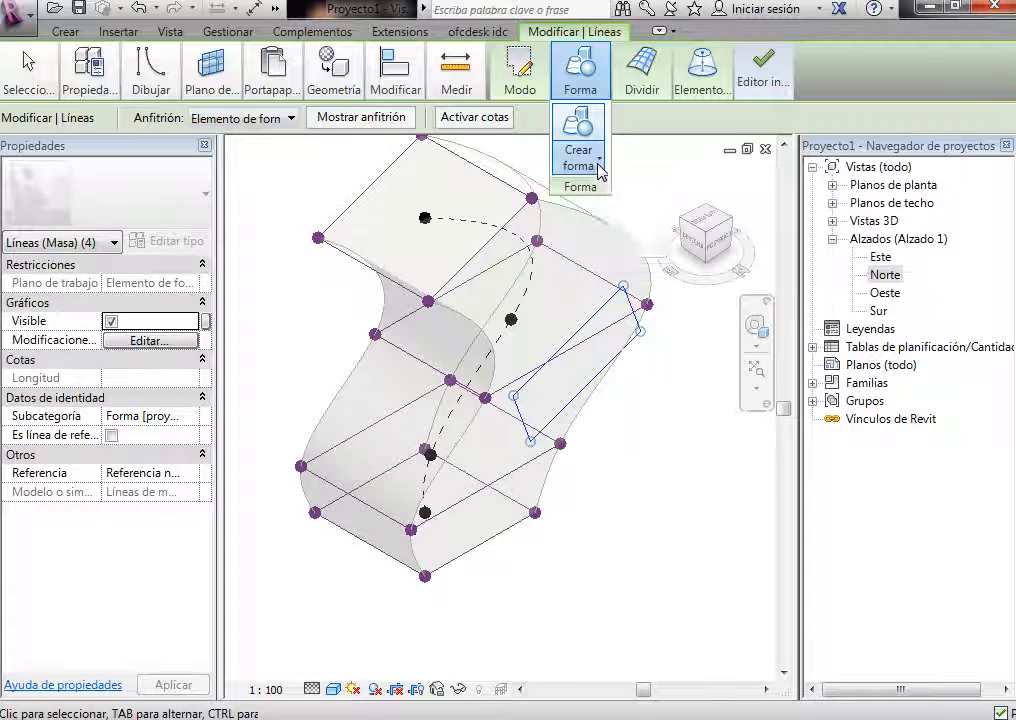
pyautogui.click(607, 236)
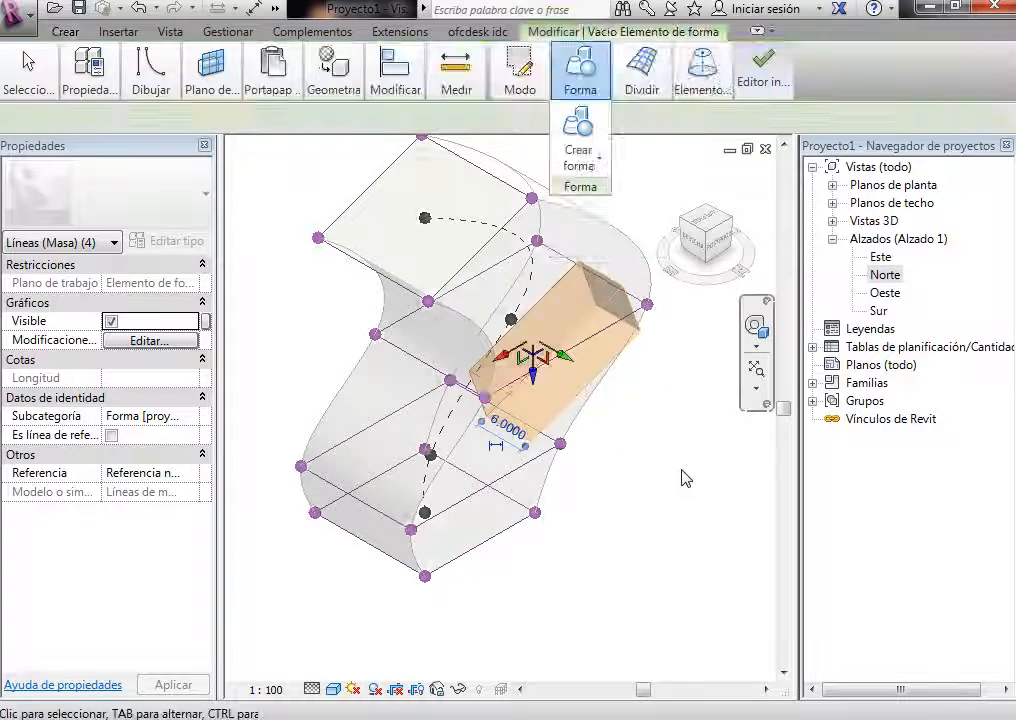
pyautogui.click(682, 471)
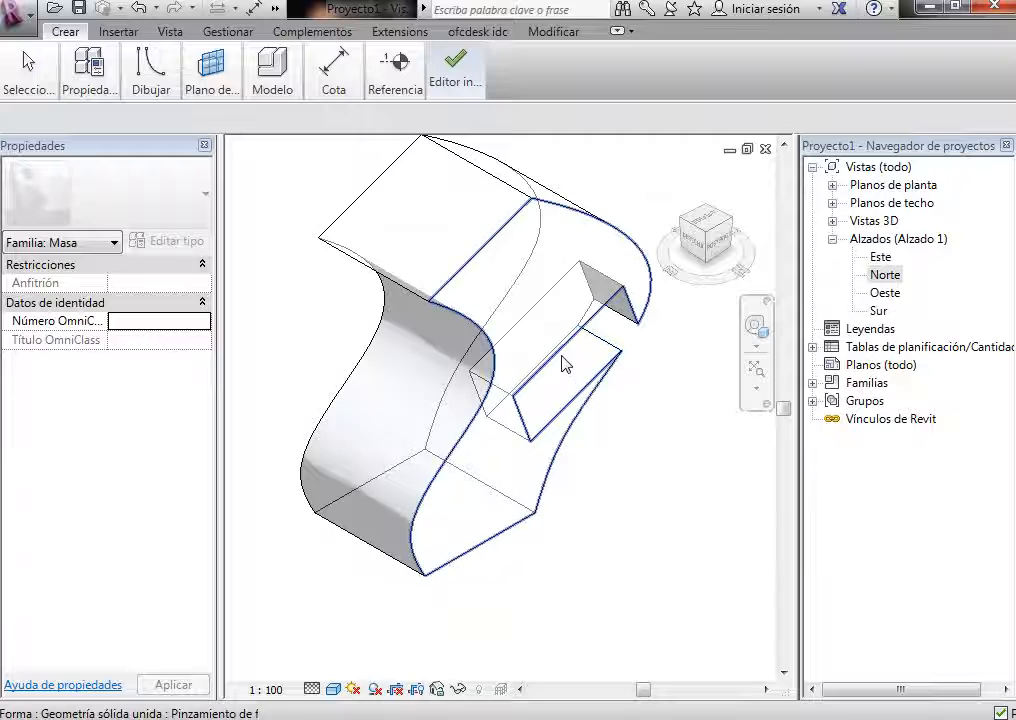
# Step: Cycle through the overlapping elements at the notch to pick the whole void form, and clear the selection
pyautogui.press('Tab')
pyautogui.press('Tab')
pyautogui.press('Tab')
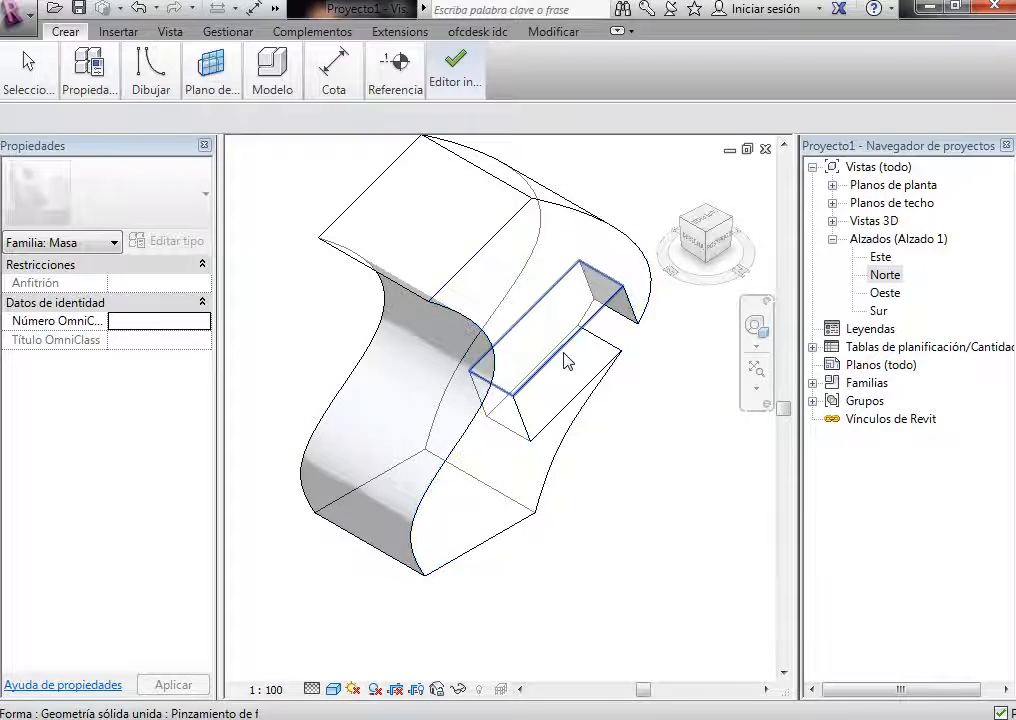
pyautogui.press('Tab')
pyautogui.press('Tab')
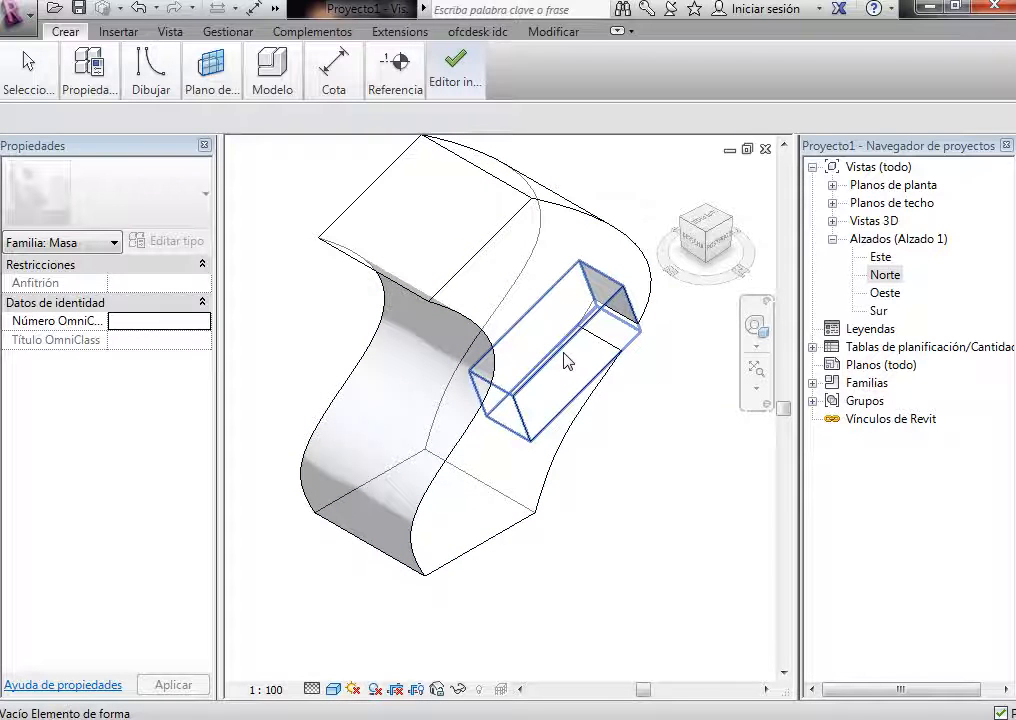
pyautogui.click(566, 361)
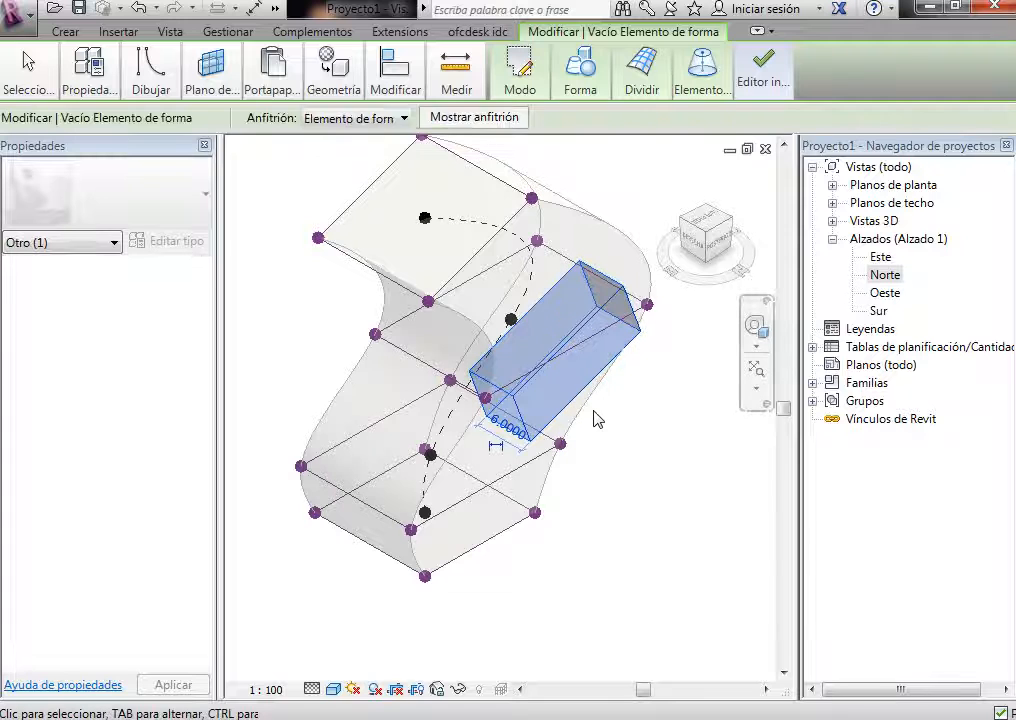
pyautogui.click(608, 411)
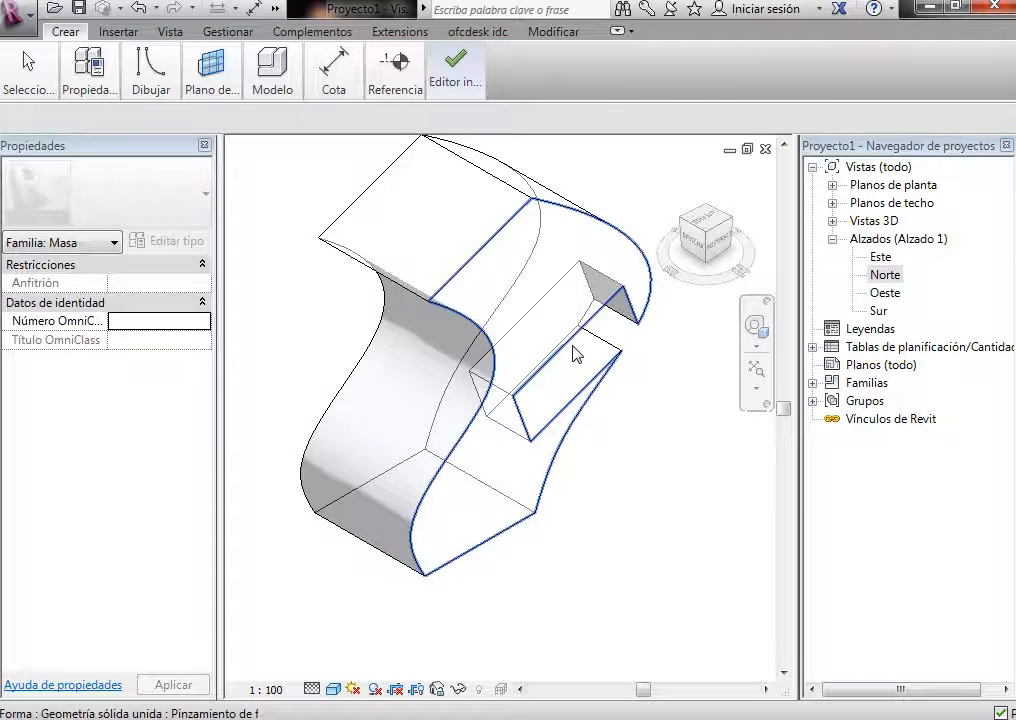
# Step: Select the solid form together with its void, inspect the void, and clear the selection
pyautogui.moveTo(277, 168); pyautogui.dragTo(686, 622)
pyautogui.scroll(-2, 447, 551)
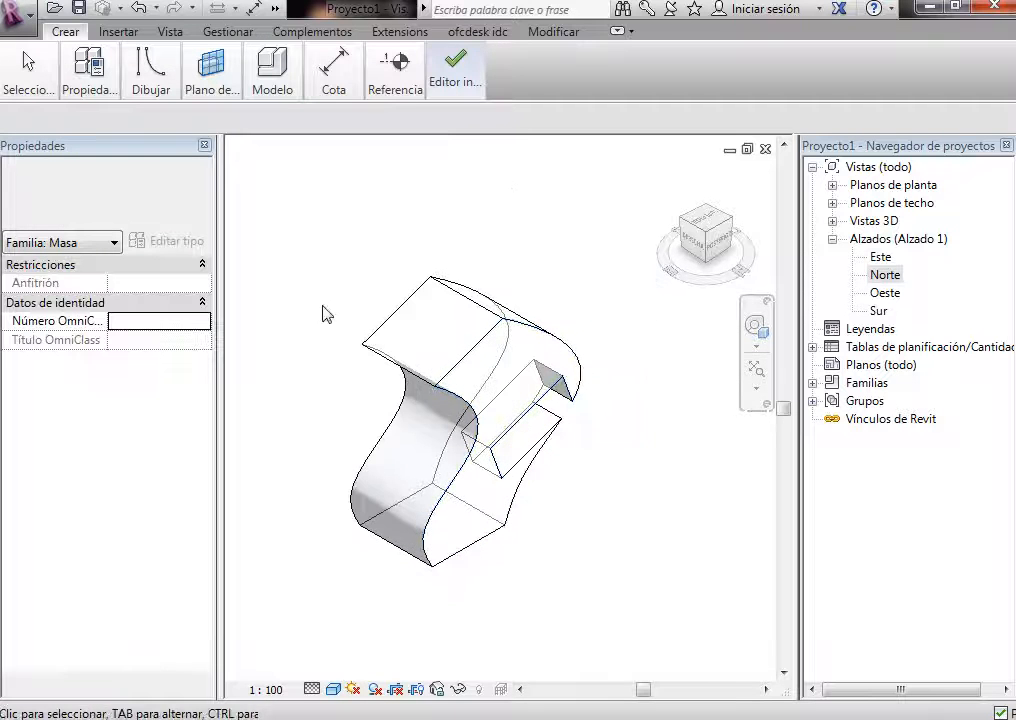
pyautogui.moveTo(324, 220); pyautogui.dragTo(650, 640)
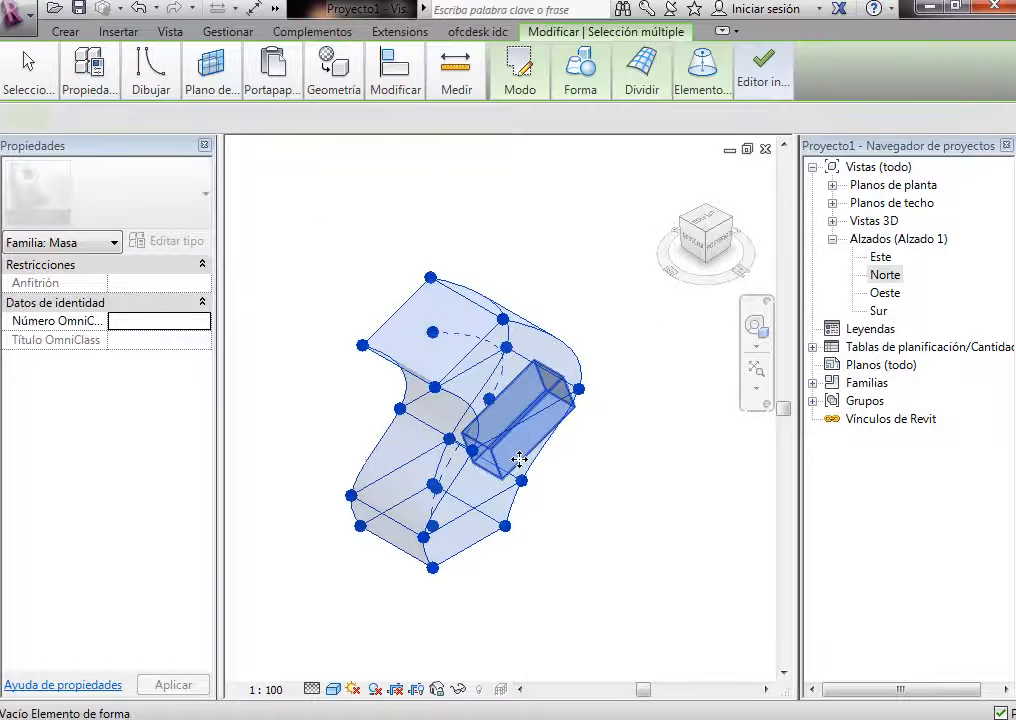
pyautogui.scroll(3, 519, 459)
pyautogui.click(630, 469)
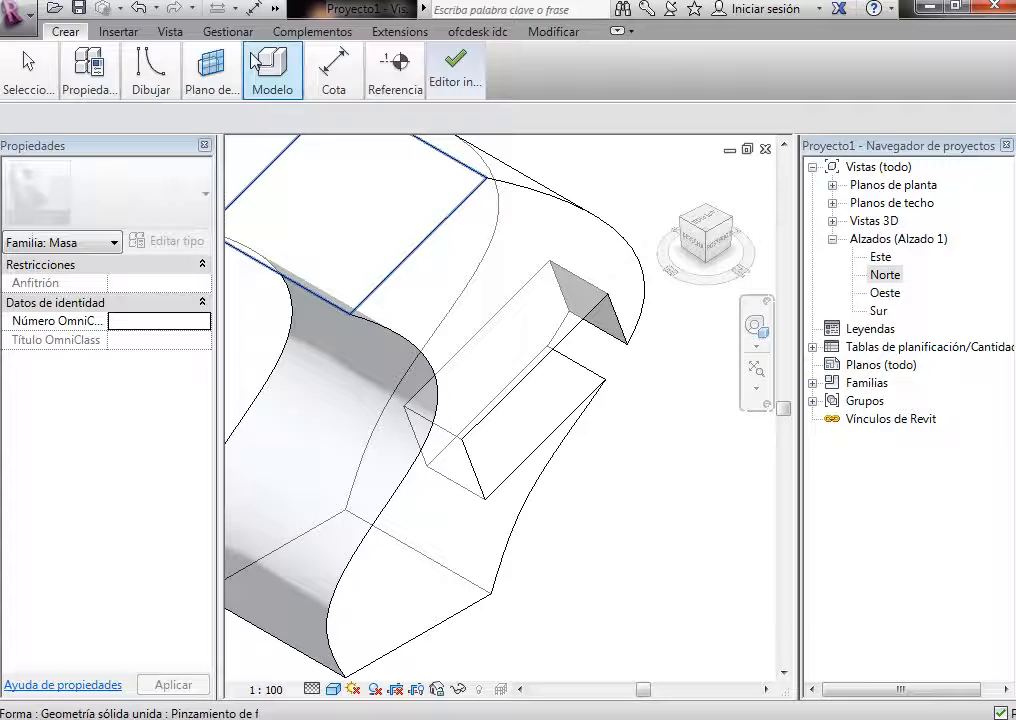
# Step: Undo the void cut and create a void form again from the rectangle on the side face
pyautogui.click(142, 12)
pyautogui.scroll(-1, 674, 265)
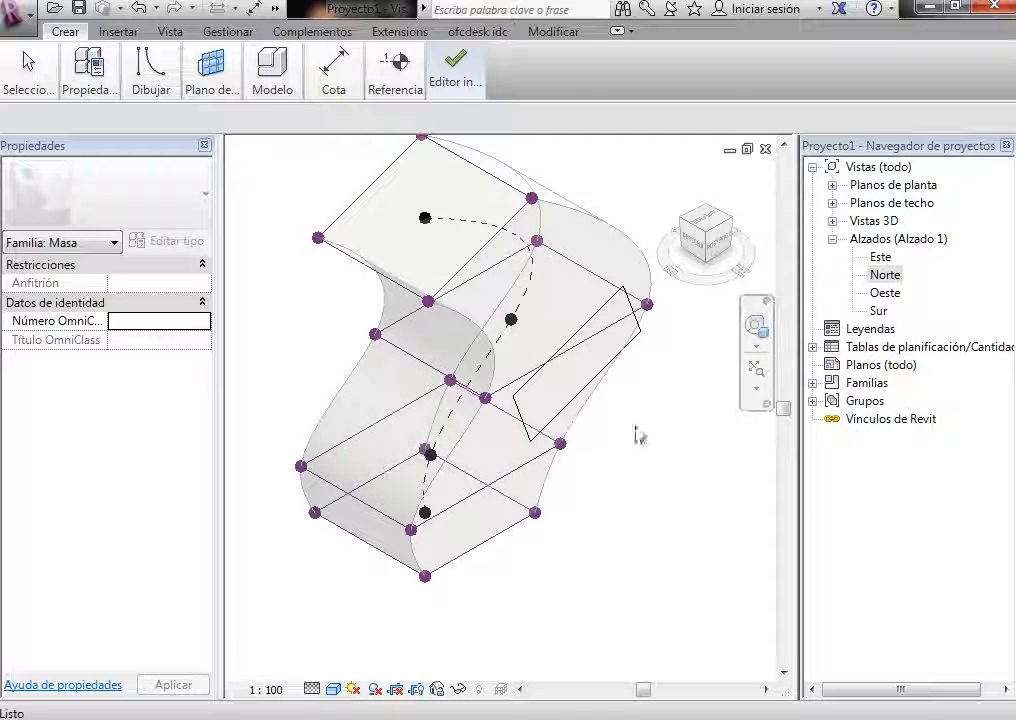
pyautogui.click(527, 381)
pyautogui.click(530, 78)
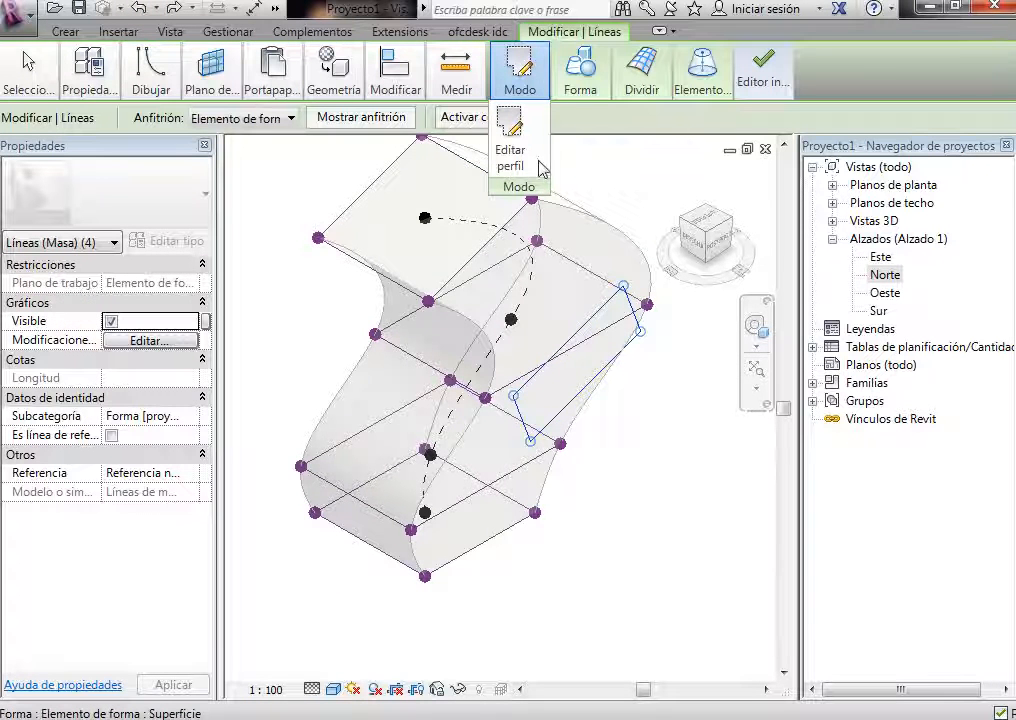
pyautogui.click(580, 75)
pyautogui.click(603, 168)
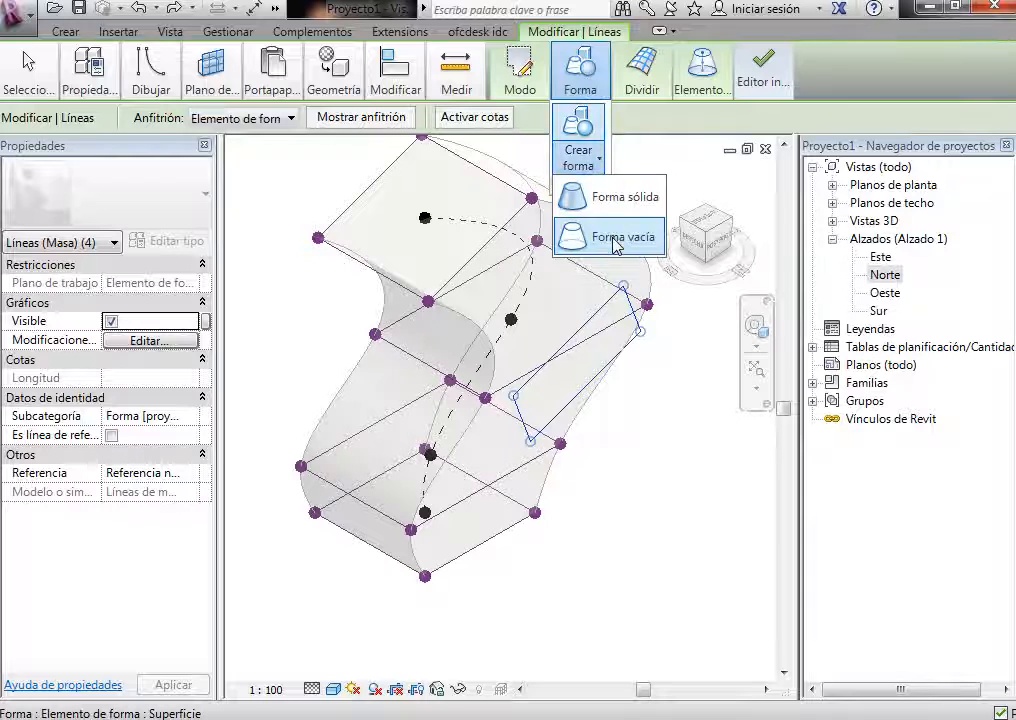
pyautogui.click(607, 236)
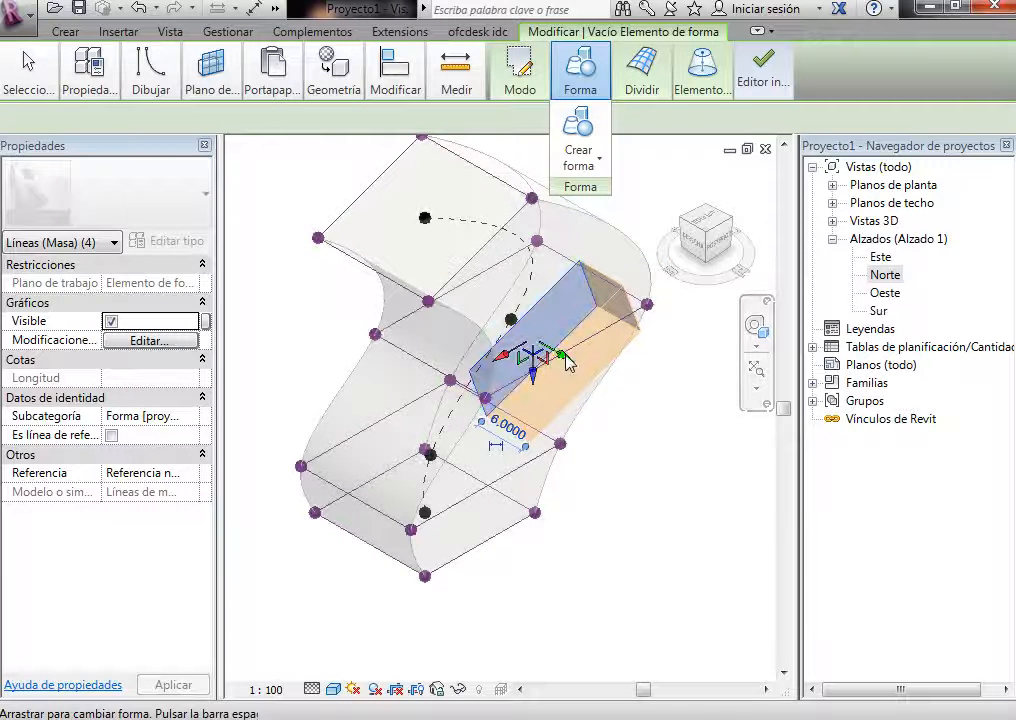
# Step: Stretch the void's inner face through the full width of the mass to a depth of about 39.15
pyautogui.click(533, 355)
pyautogui.moveTo(378, 252); pyautogui.dragTo(317, 220)
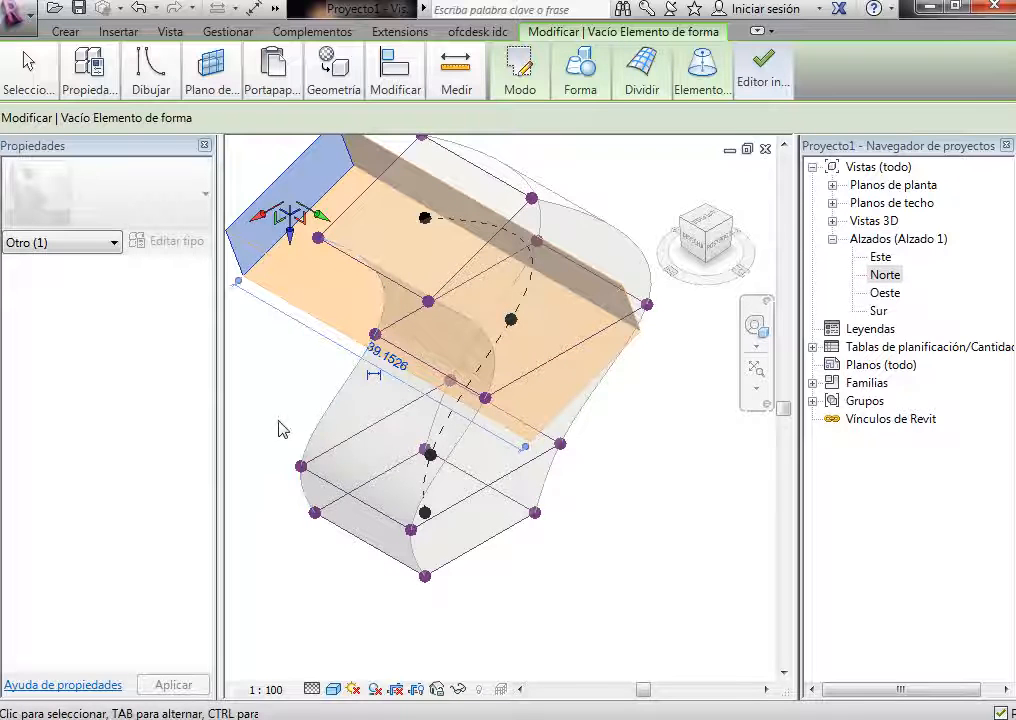
pyautogui.press('Escape')
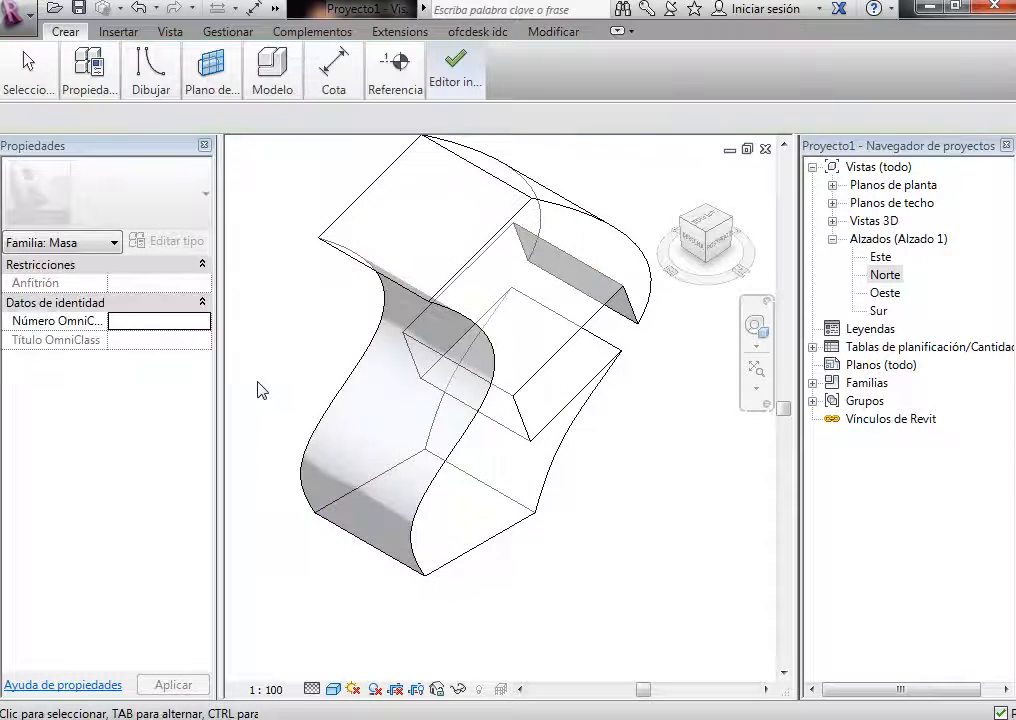
# Step: Leave in-place mass editing and examine the cut mass in the Posterior view before returning to a corner view
pyautogui.click(456, 75)
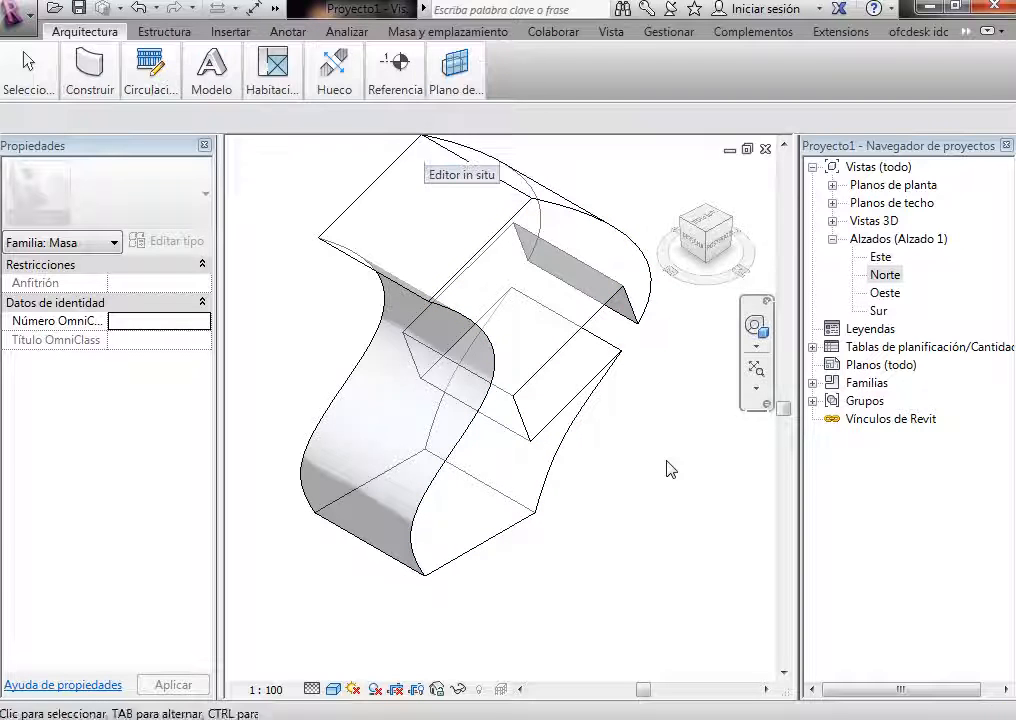
pyautogui.click(721, 240)
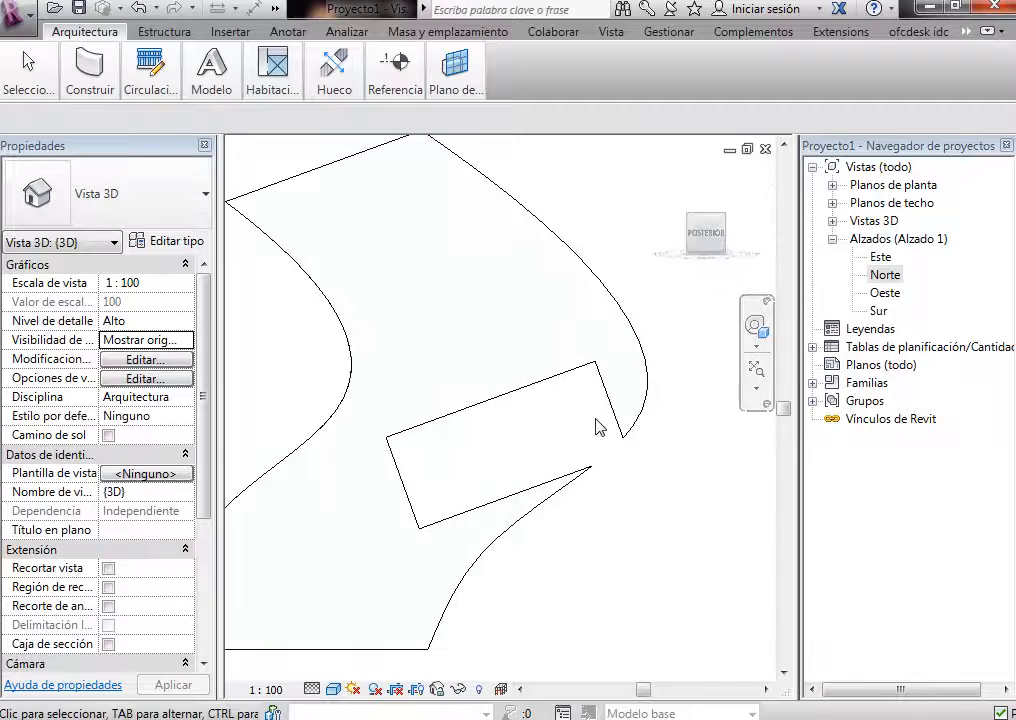
pyautogui.scroll(-2, 599, 430)
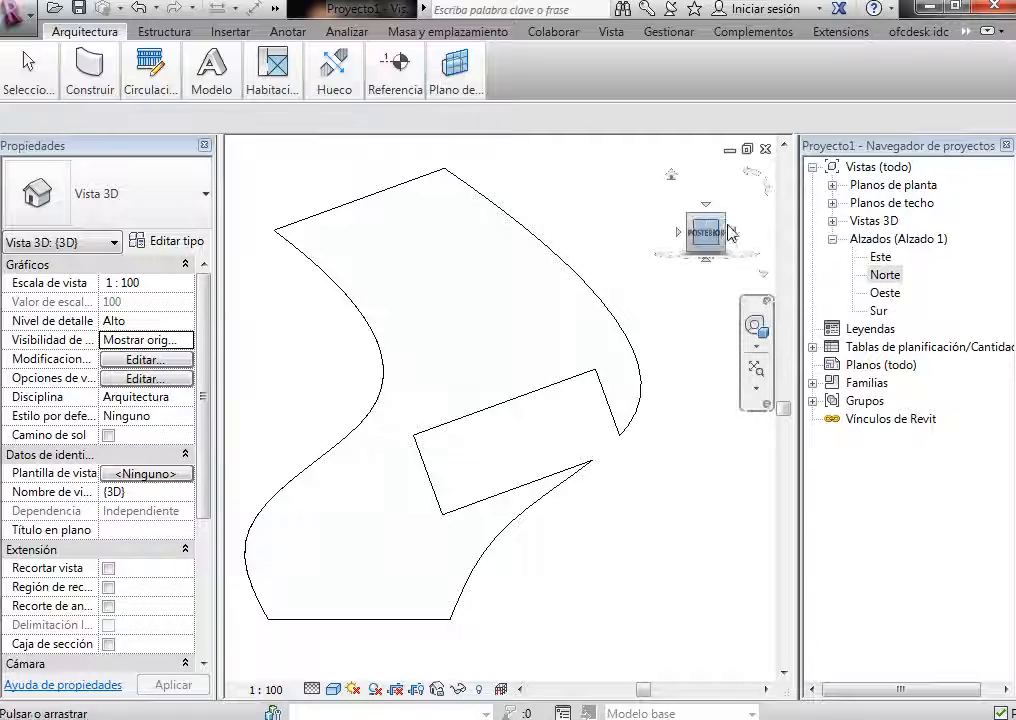
pyautogui.click(689, 217)
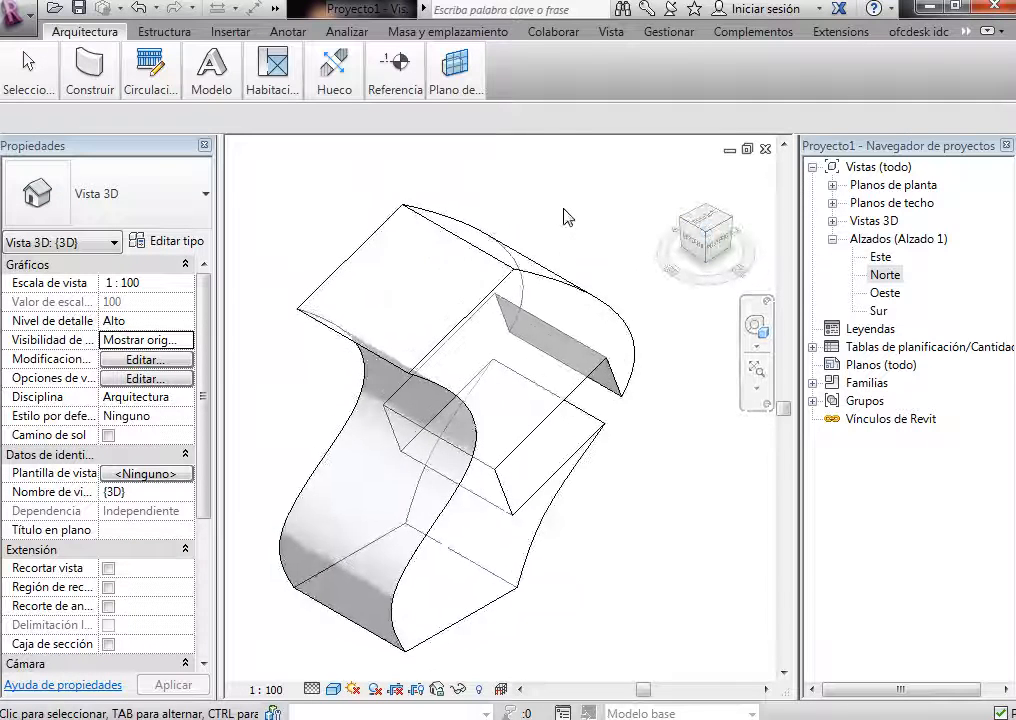
# Step: Undo leaving the in-place editor and the void form, and delete the rectangle from the side face
pyautogui.click(137, 10)
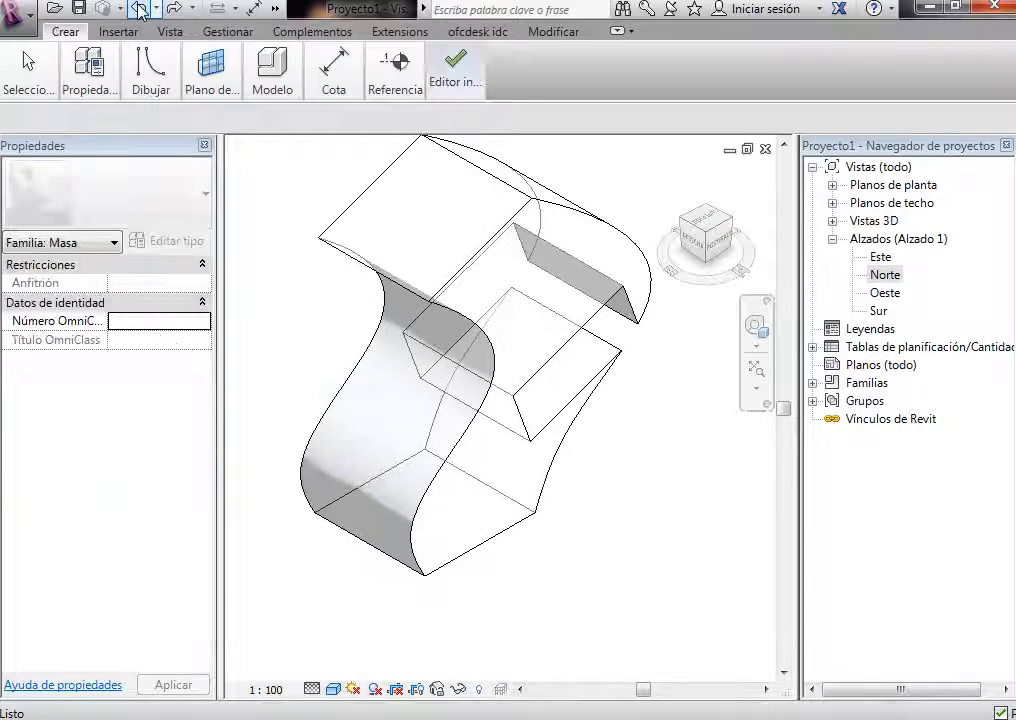
pyautogui.click(137, 10)
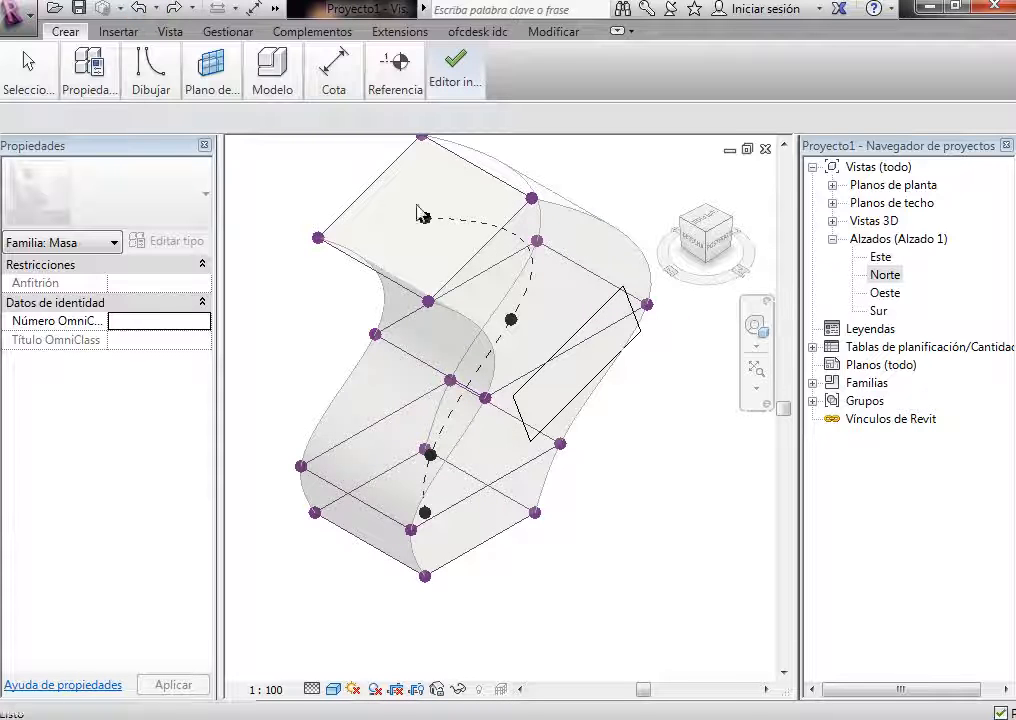
pyautogui.press('Tab')
pyautogui.click(590, 330)
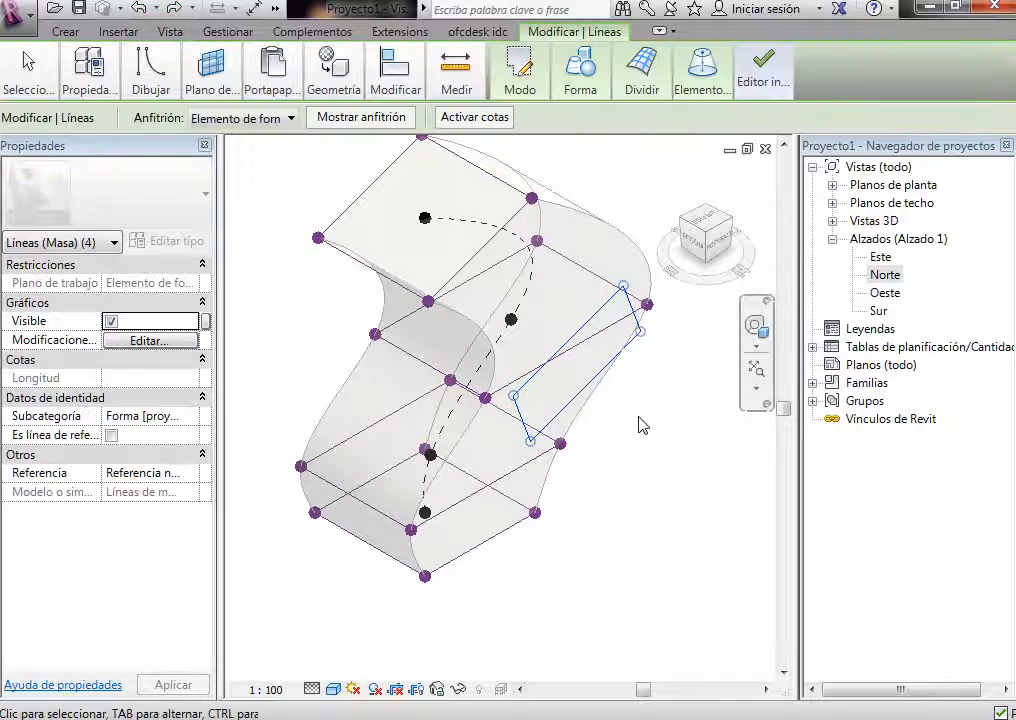
pyautogui.press('Delete')
# Step: Select the form's outer curved edge and add a new edge across the middle of its side face
pyautogui.scroll(-2, 540, 450)
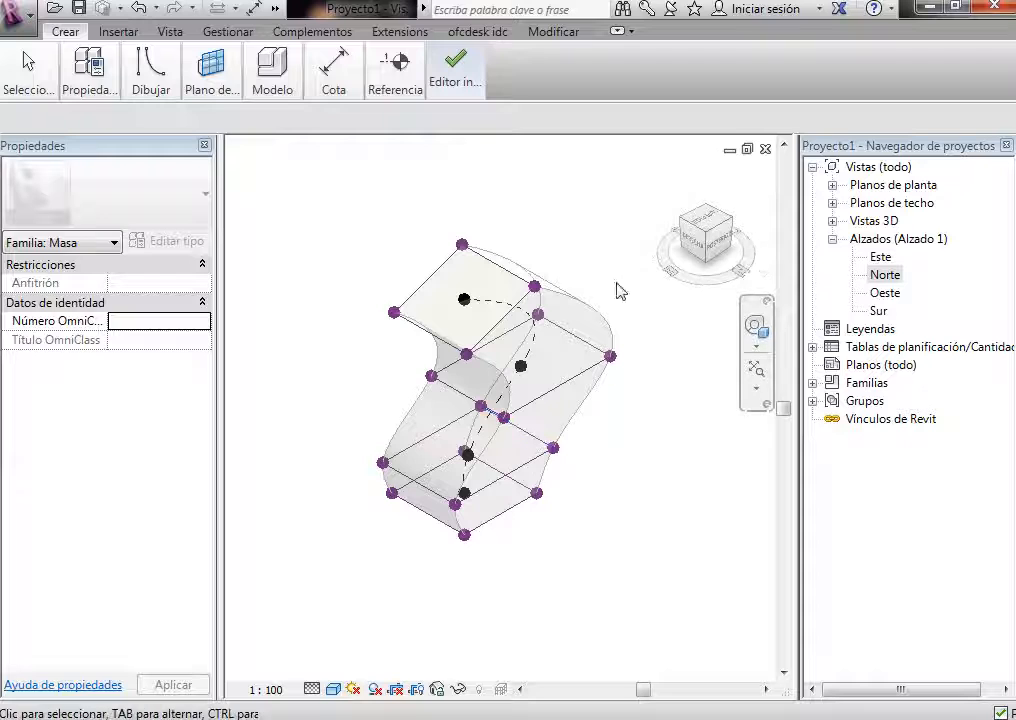
pyautogui.click(556, 432)
pyautogui.click(635, 426)
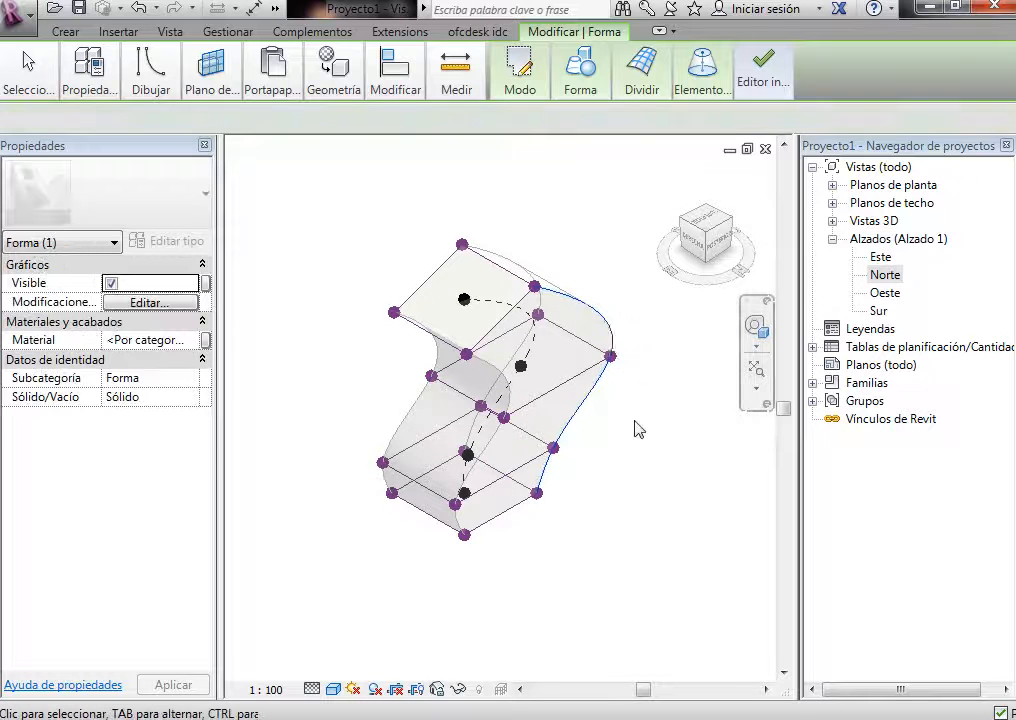
pyautogui.click(564, 293)
pyautogui.click(583, 80)
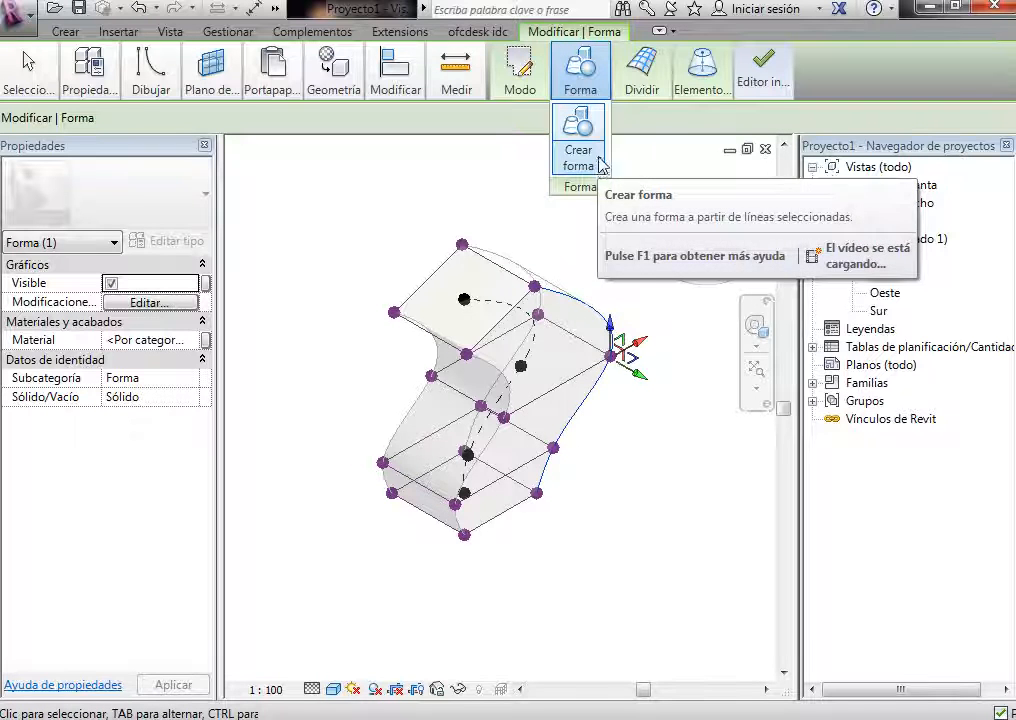
pyautogui.click(697, 82)
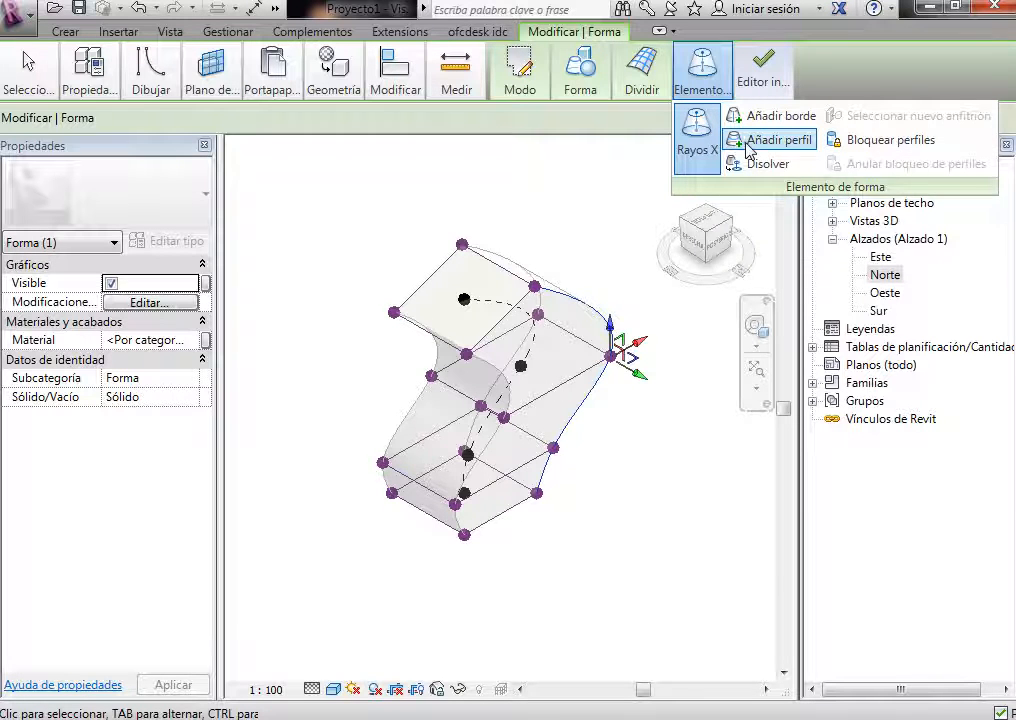
pyautogui.click(736, 118)
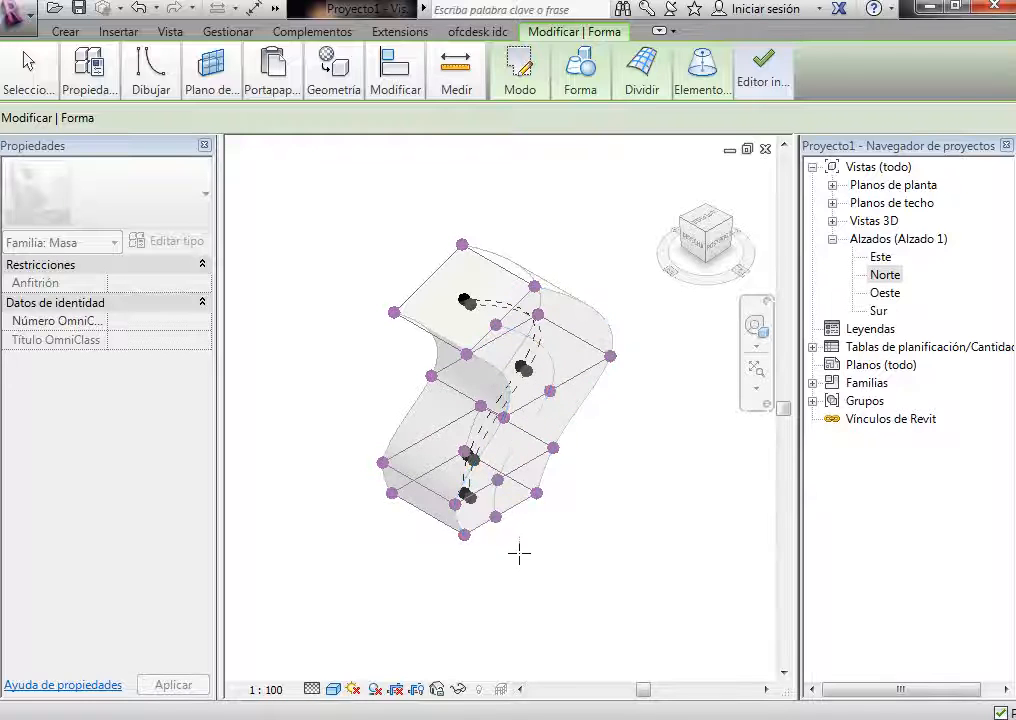
# Step: Pull the new middle edge outward from the form's side face, and undo the move
pyautogui.click(551, 357)
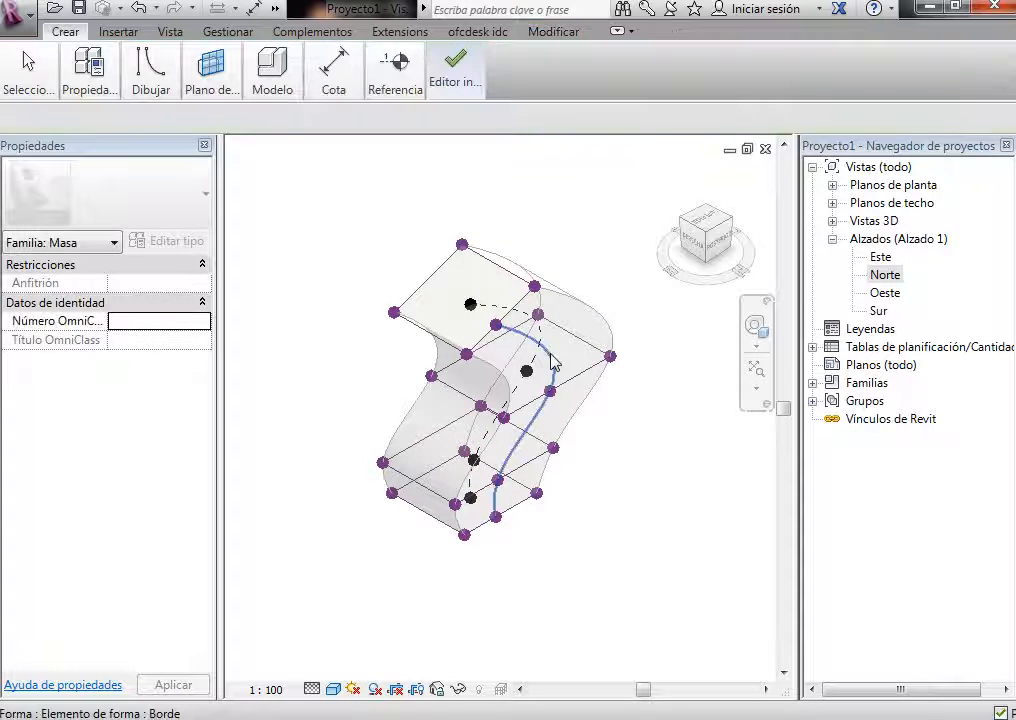
pyautogui.moveTo(583, 418); pyautogui.dragTo(649, 524)
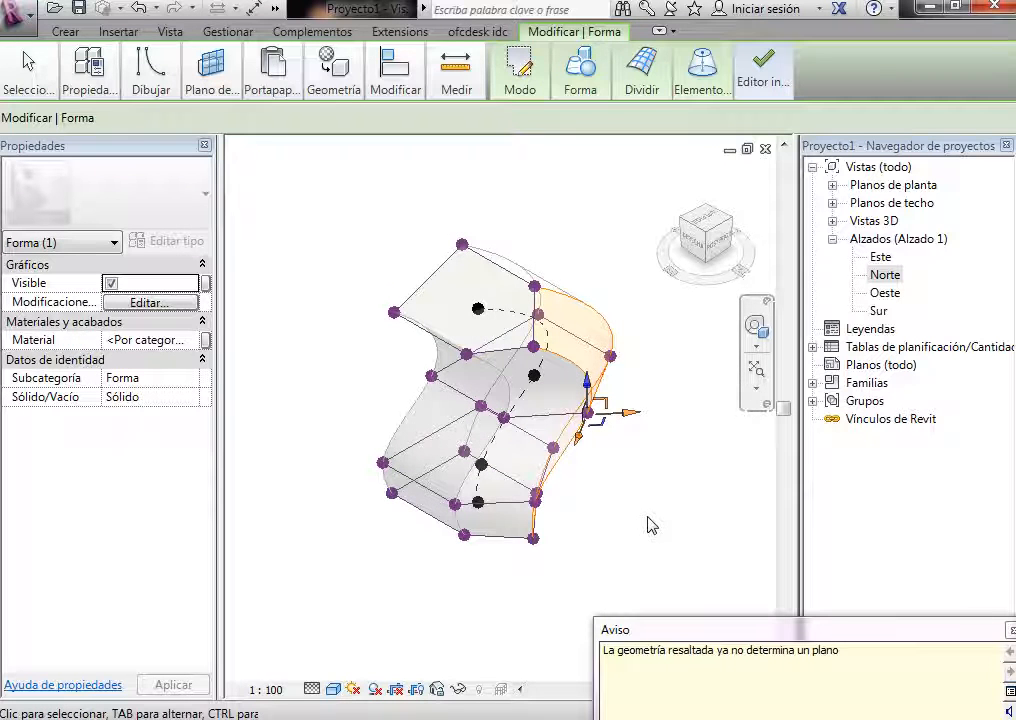
pyautogui.click(1011, 630)
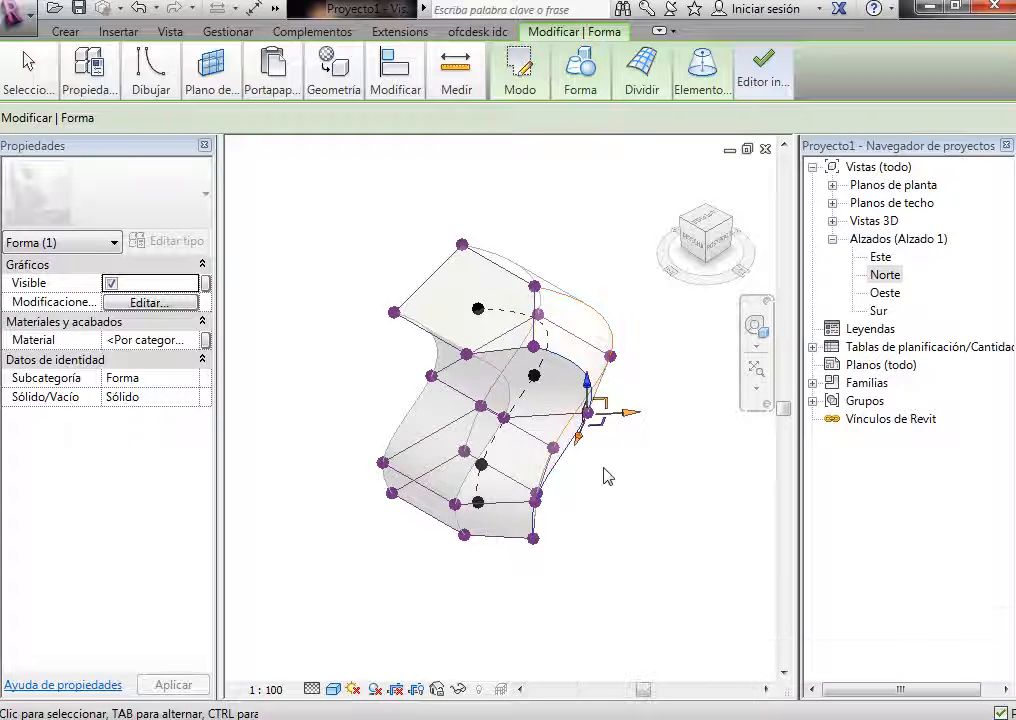
pyautogui.click(612, 466)
pyautogui.click(589, 413)
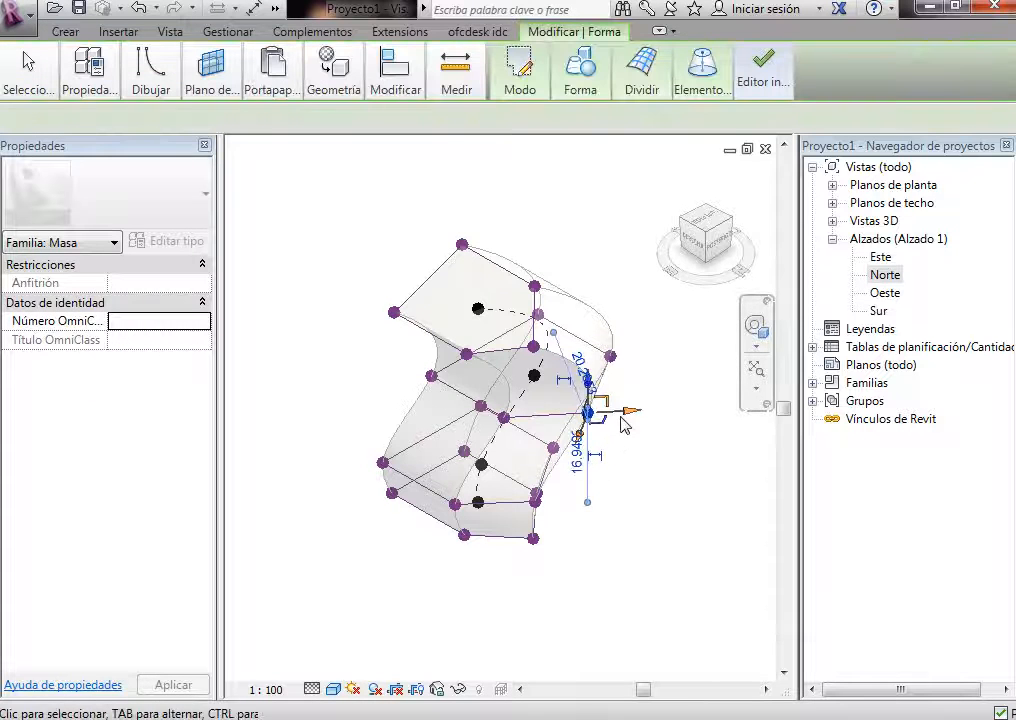
pyautogui.click(136, 9)
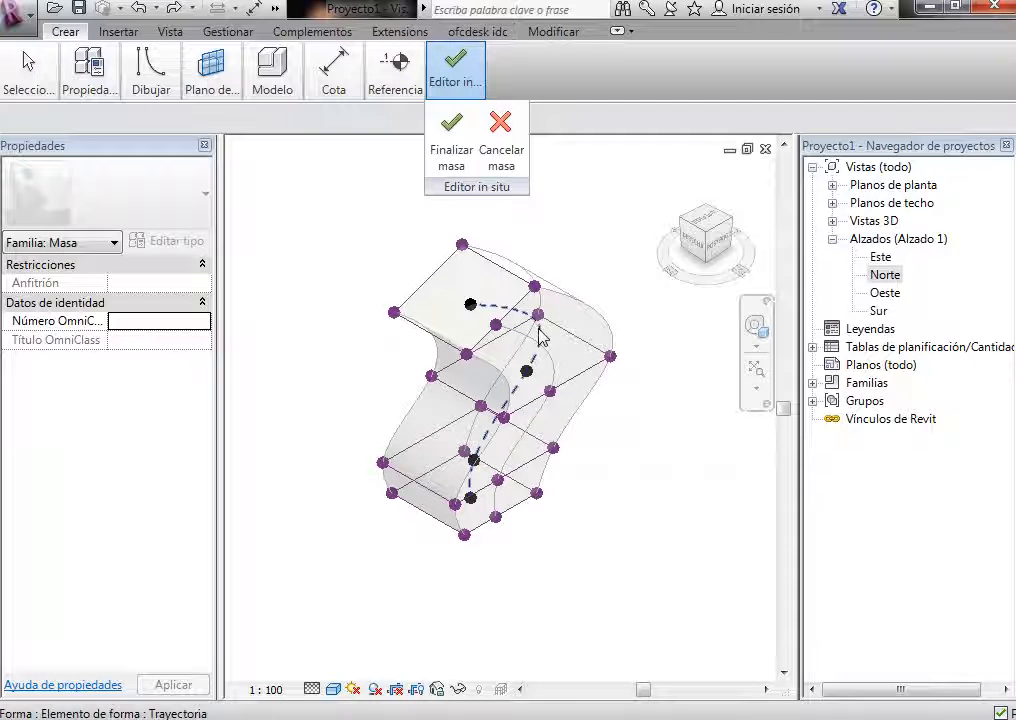
# Step: Select the form's outer curved edge and add a diagonal edge across the side face from the inner edge's lower vertex
pyautogui.click(585, 312)
pyautogui.moveTo(672, 80)
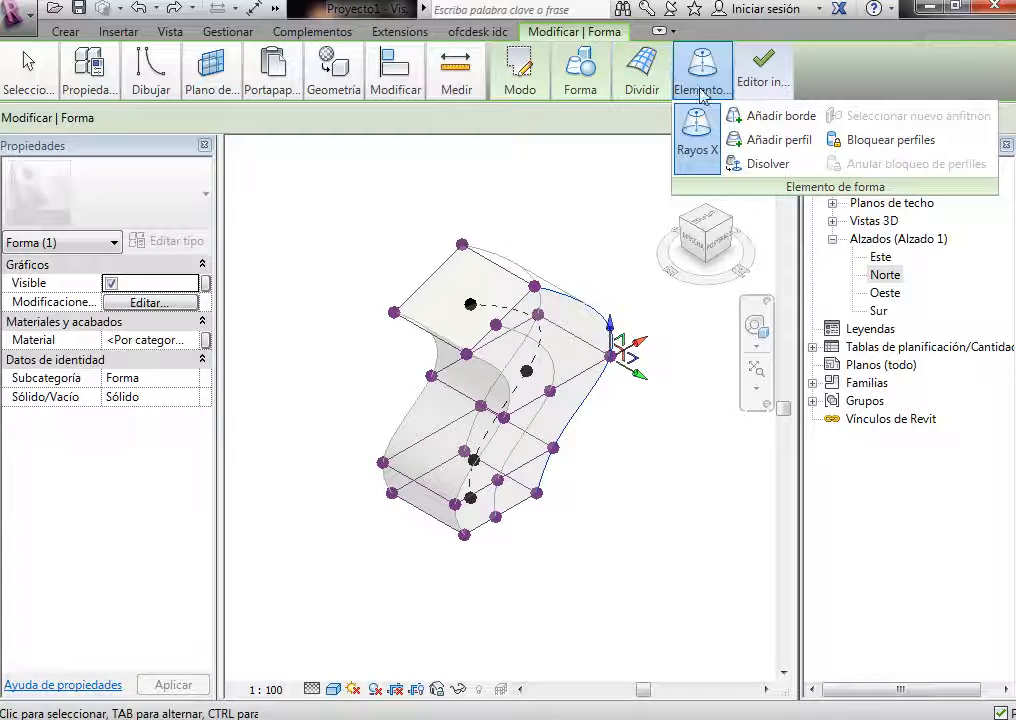
pyautogui.click(740, 116)
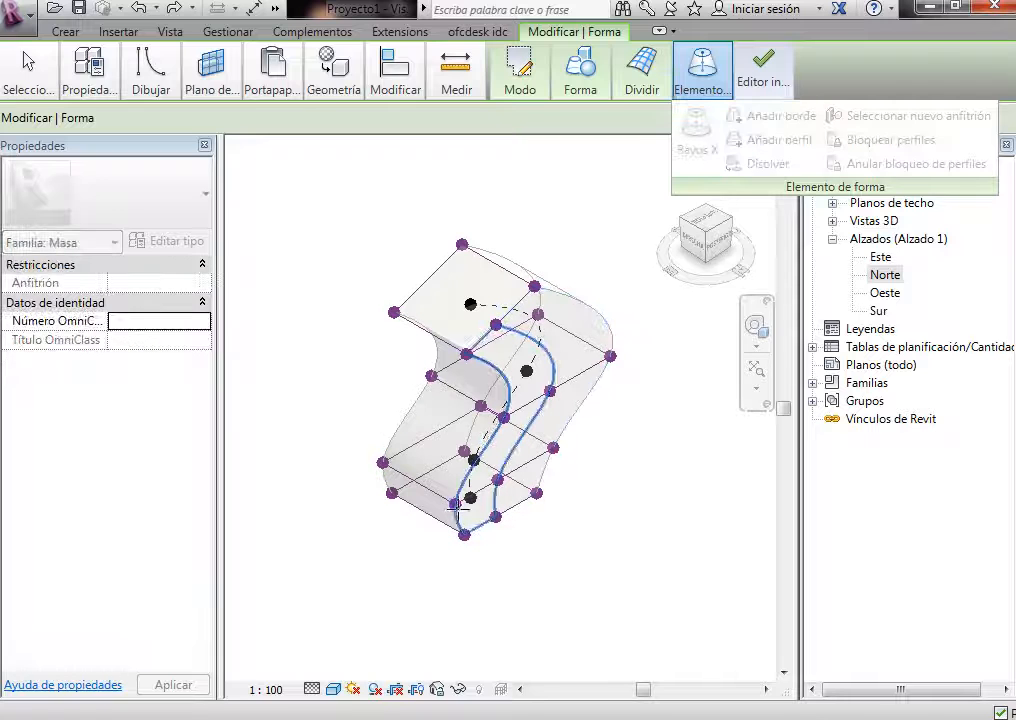
pyautogui.click(455, 503)
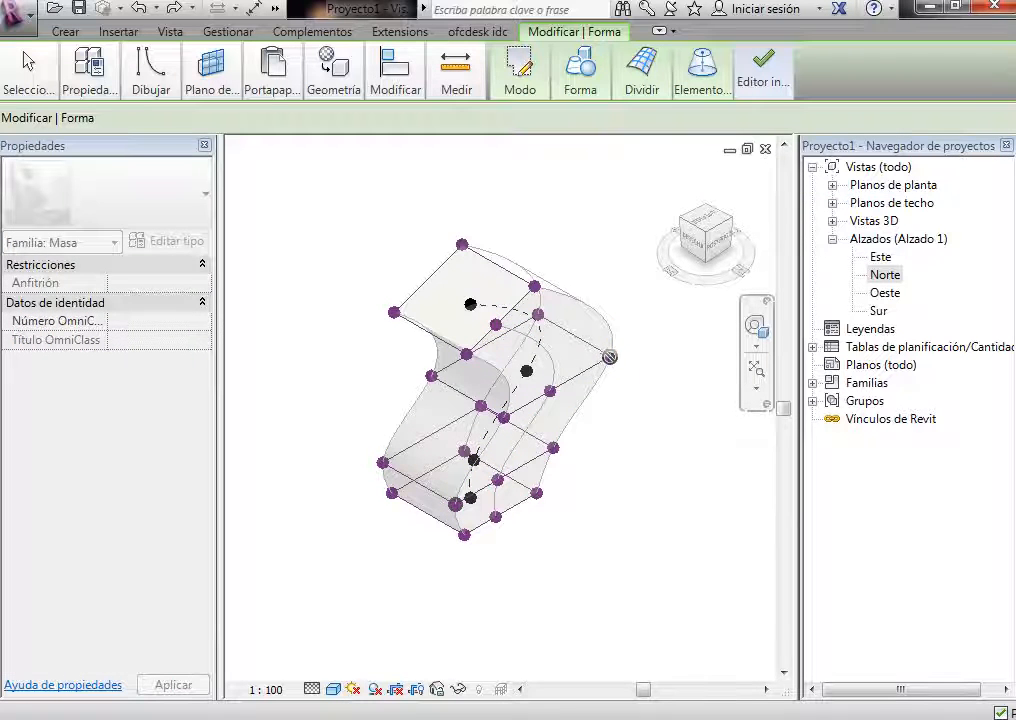
pyautogui.click(548, 428)
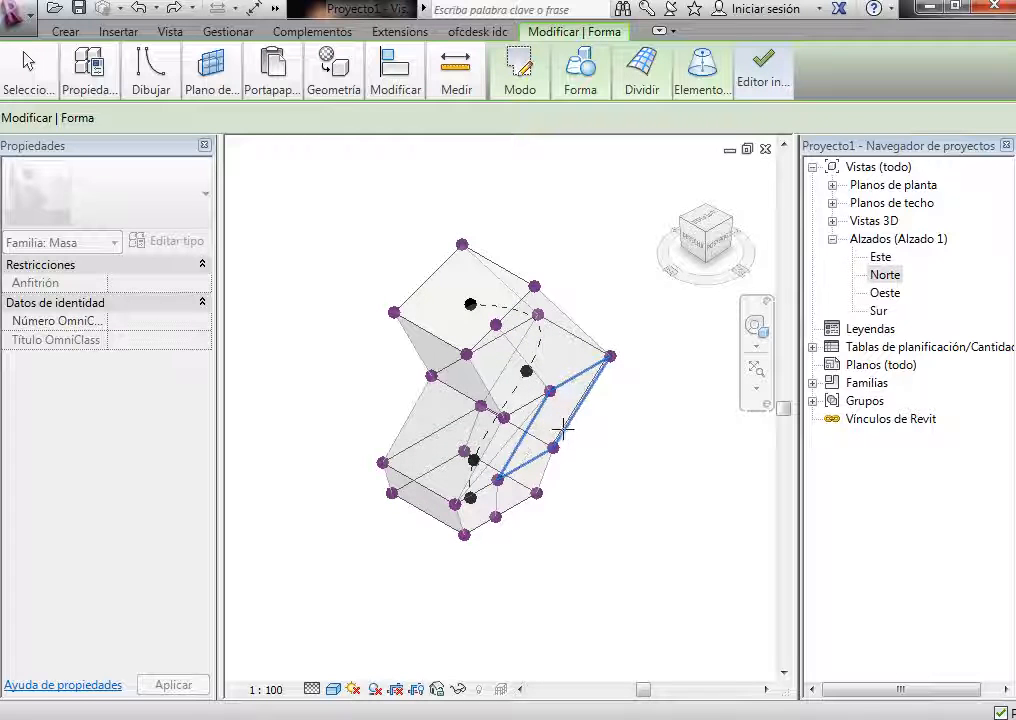
pyautogui.press('Escape')
# Step: Examine the faceted form and its diagonal edge in the Posterior view, and undo the diagonal edge
pyautogui.scroll(1, 624, 465)
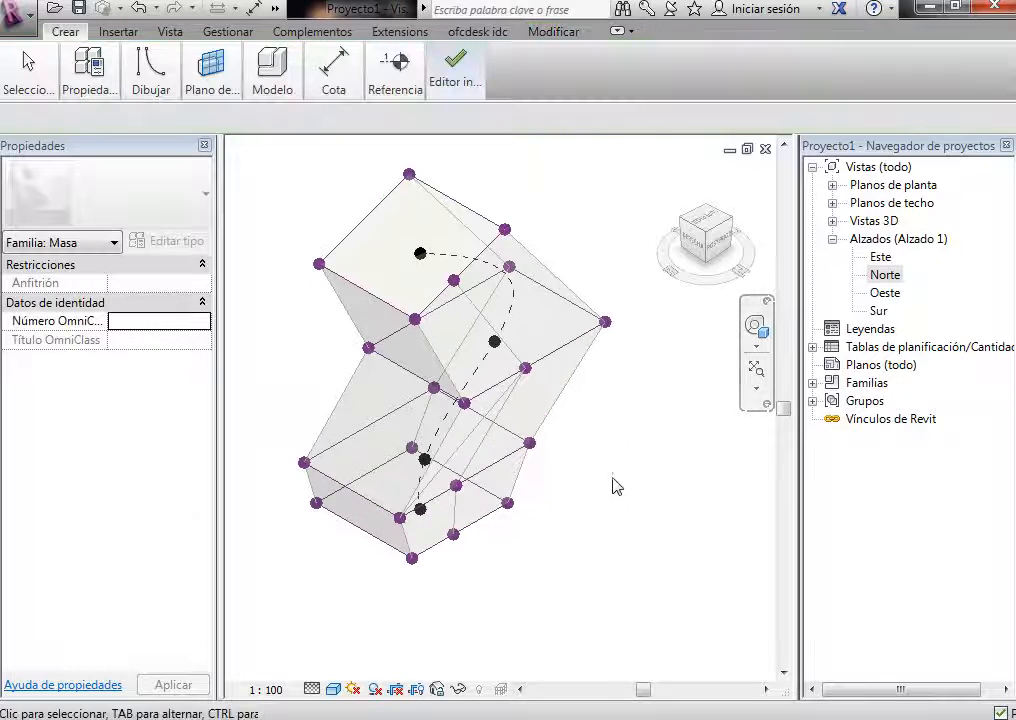
pyautogui.click(497, 403)
pyautogui.click(693, 494)
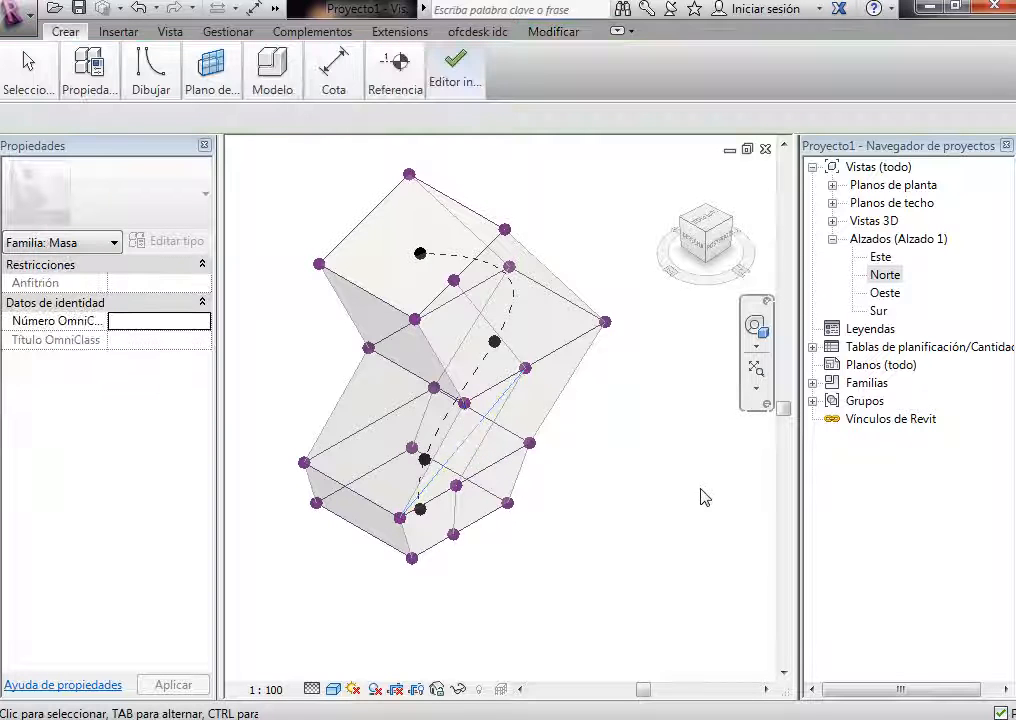
pyautogui.click(722, 241)
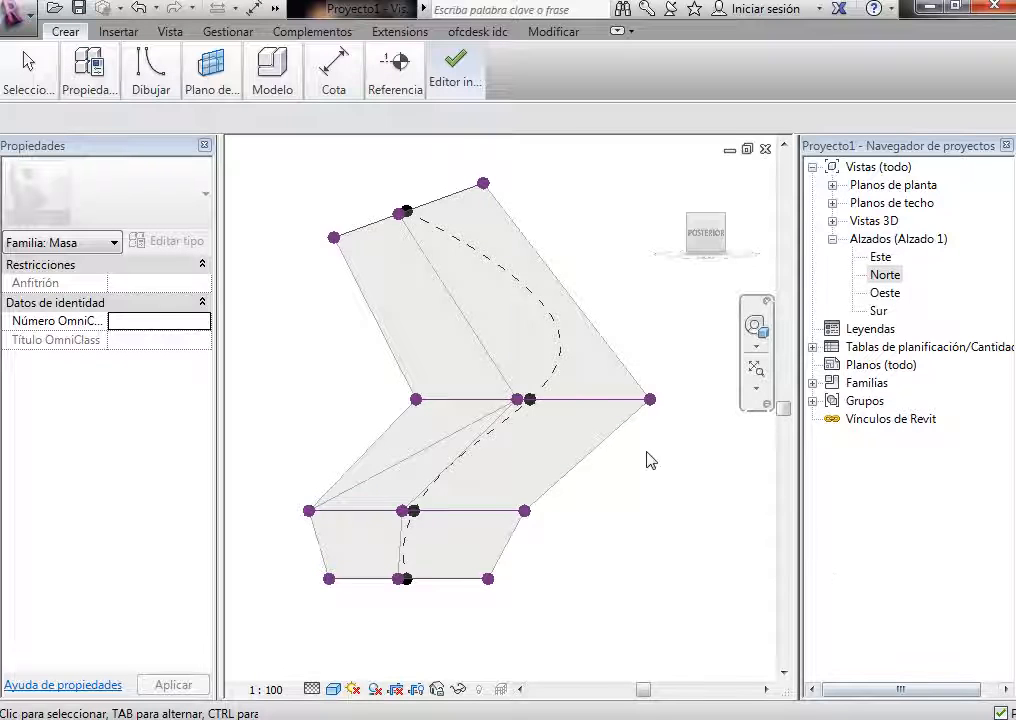
pyautogui.scroll(-1, 640, 455)
pyautogui.scroll(1, 636, 473)
pyautogui.scroll(1, 652, 468)
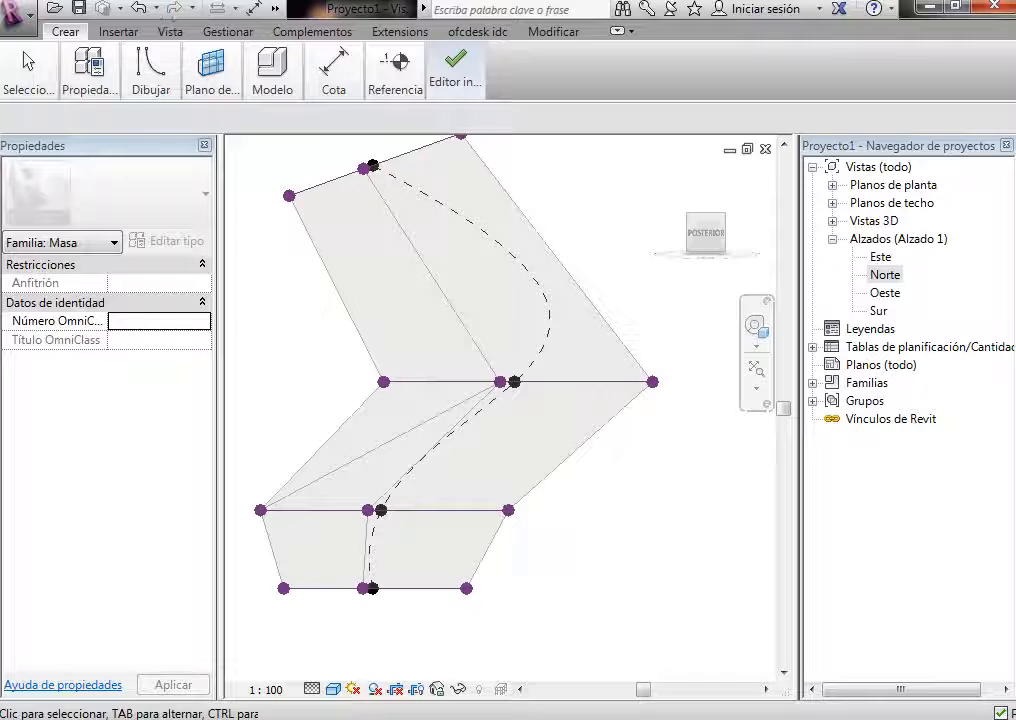
pyautogui.click(145, 12)
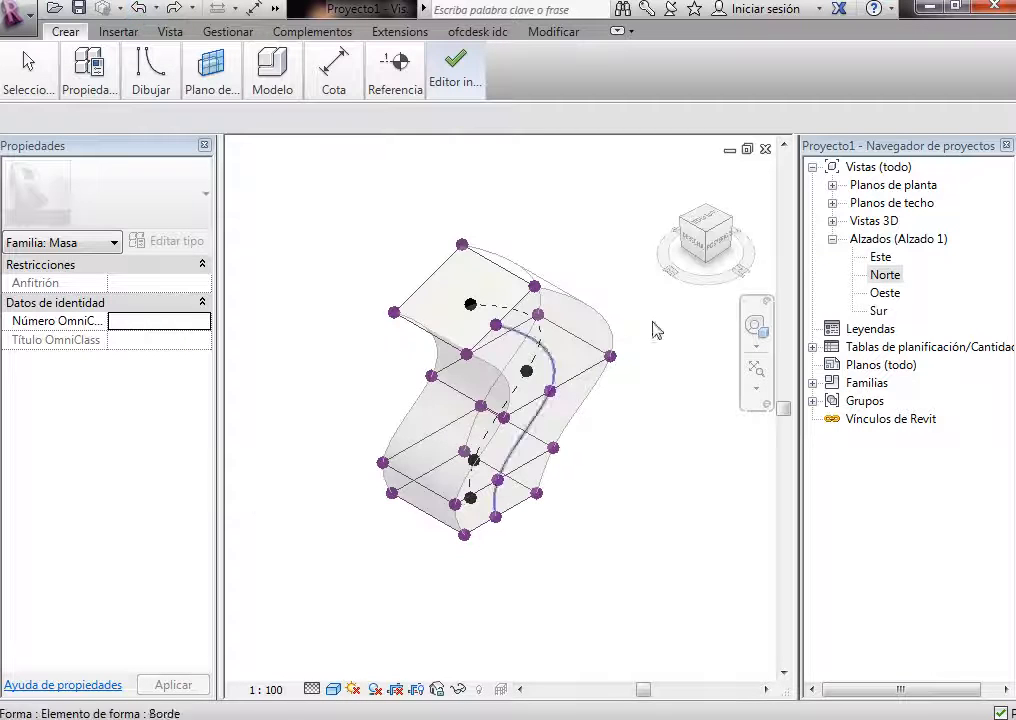
# Step: Check the curved form in the Posterior view, return to a corner view, and finish the in-place mass
pyautogui.click(721, 245)
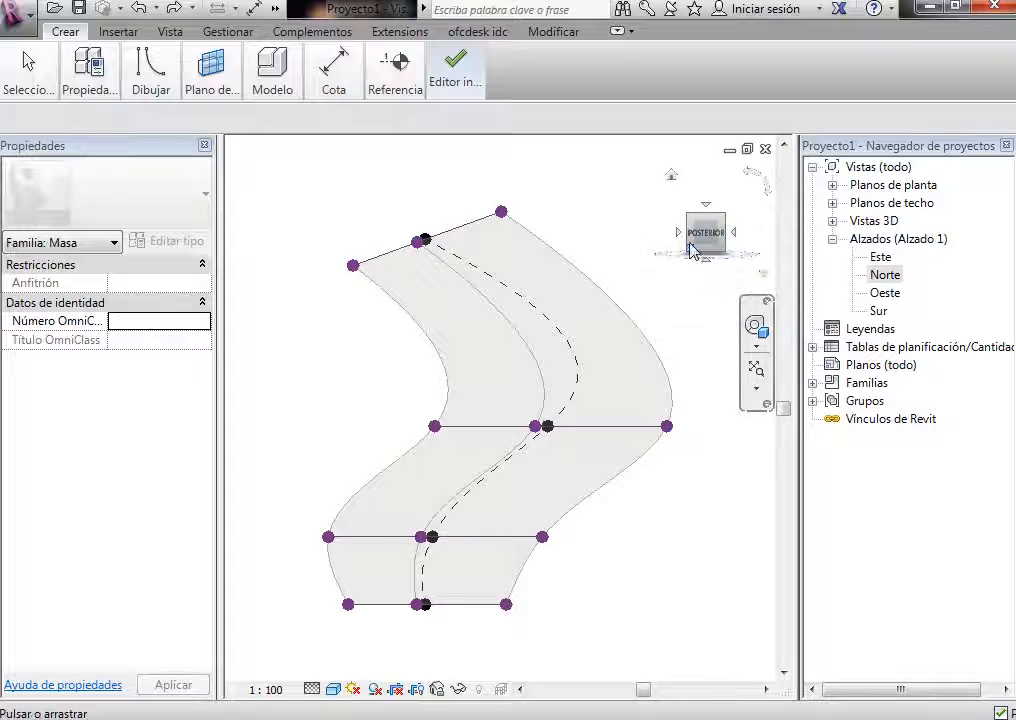
pyautogui.click(690, 220)
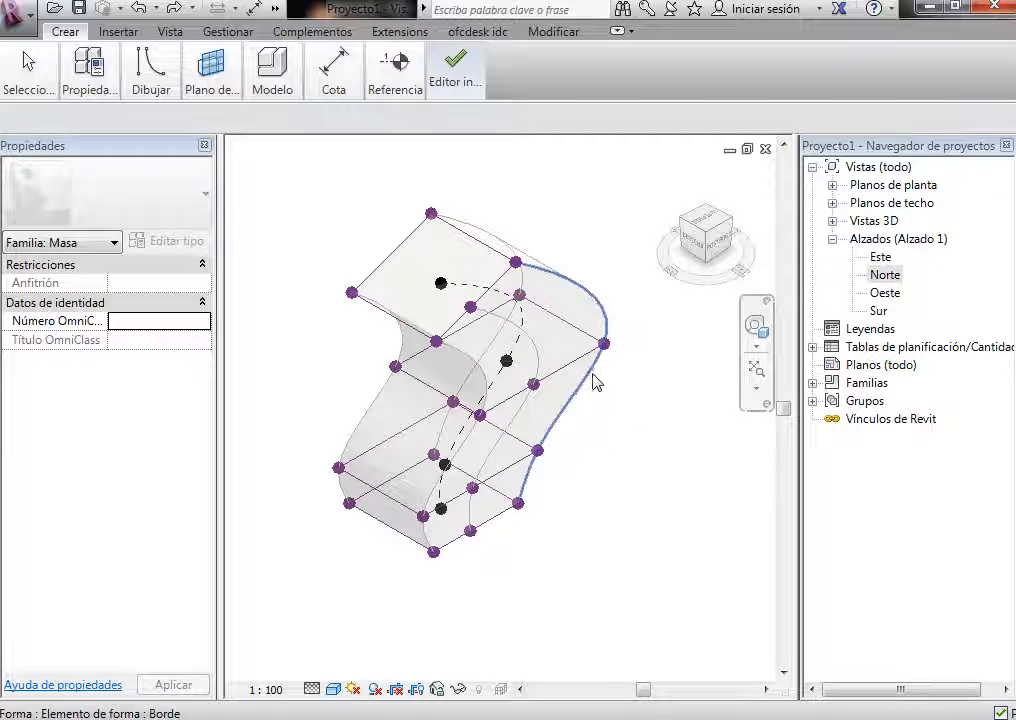
pyautogui.click(435, 82)
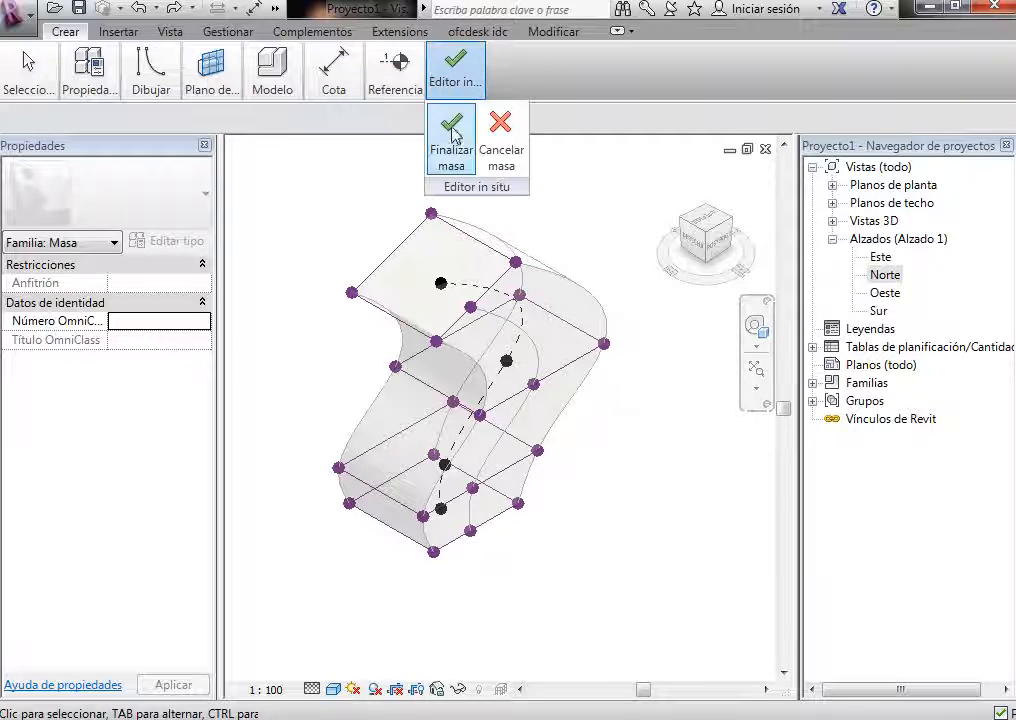
pyautogui.click(451, 145)
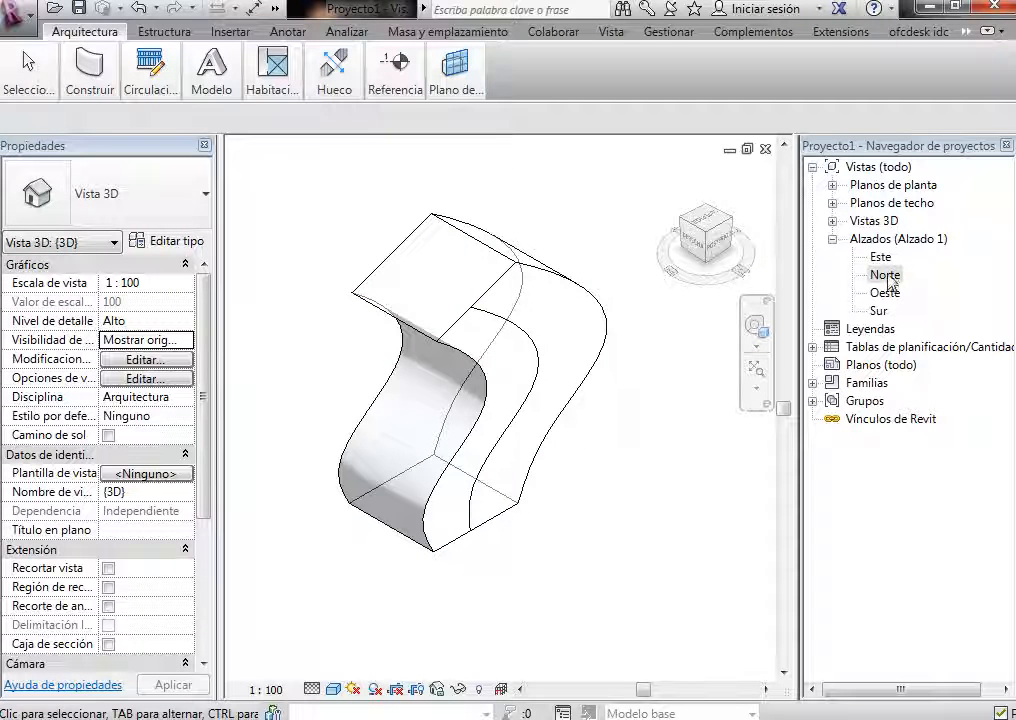
# Step: Open the Nivel 1 floor plan and start a new in-place conceptual mass
pyautogui.click(833, 186)
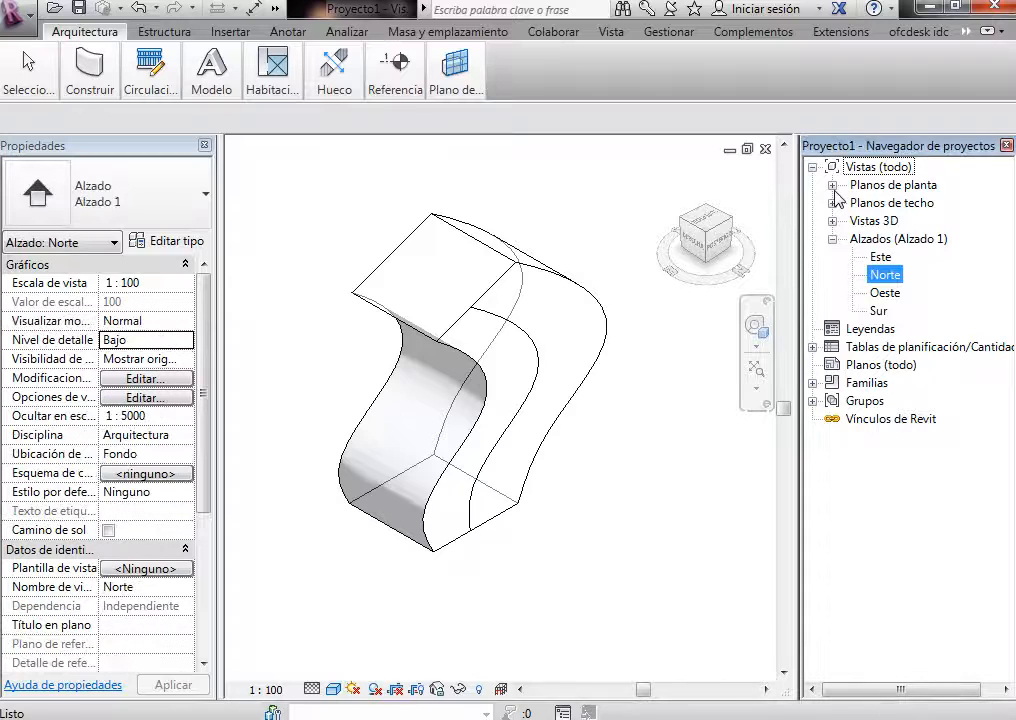
pyautogui.click(880, 207)
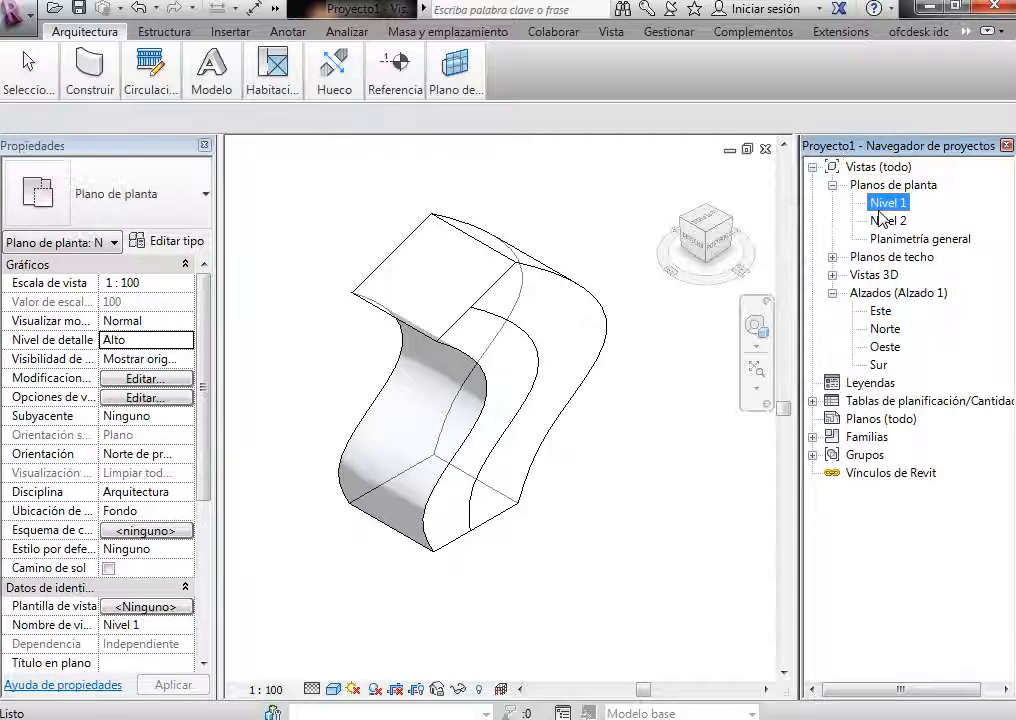
pyautogui.doubleClick(885, 204)
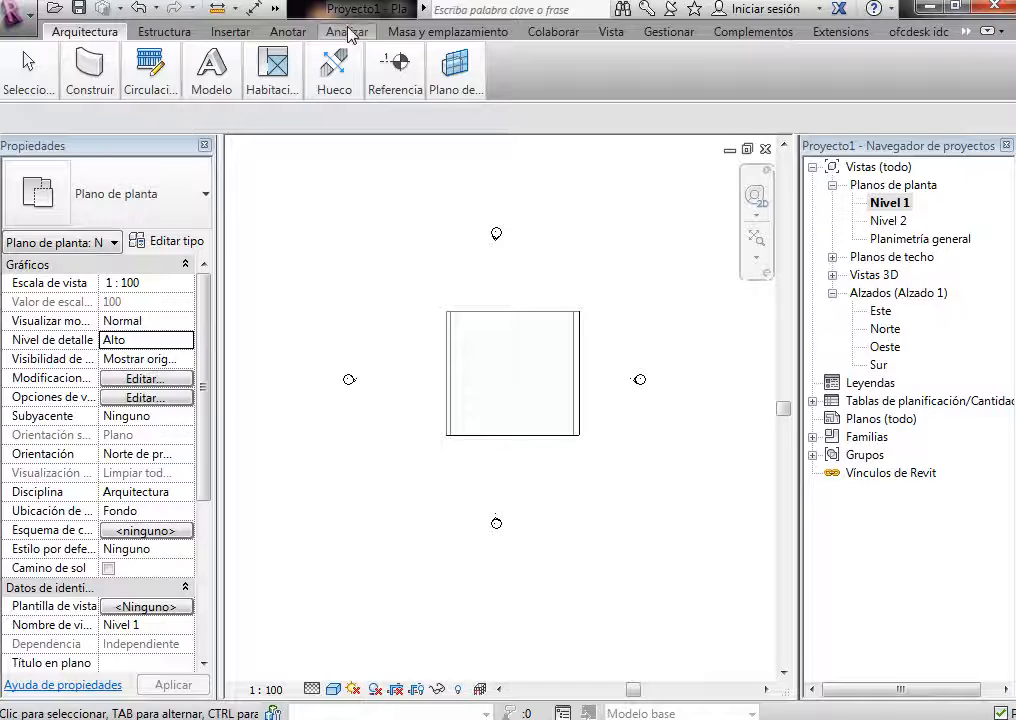
pyautogui.click(447, 31)
pyautogui.moveTo(140, 80)
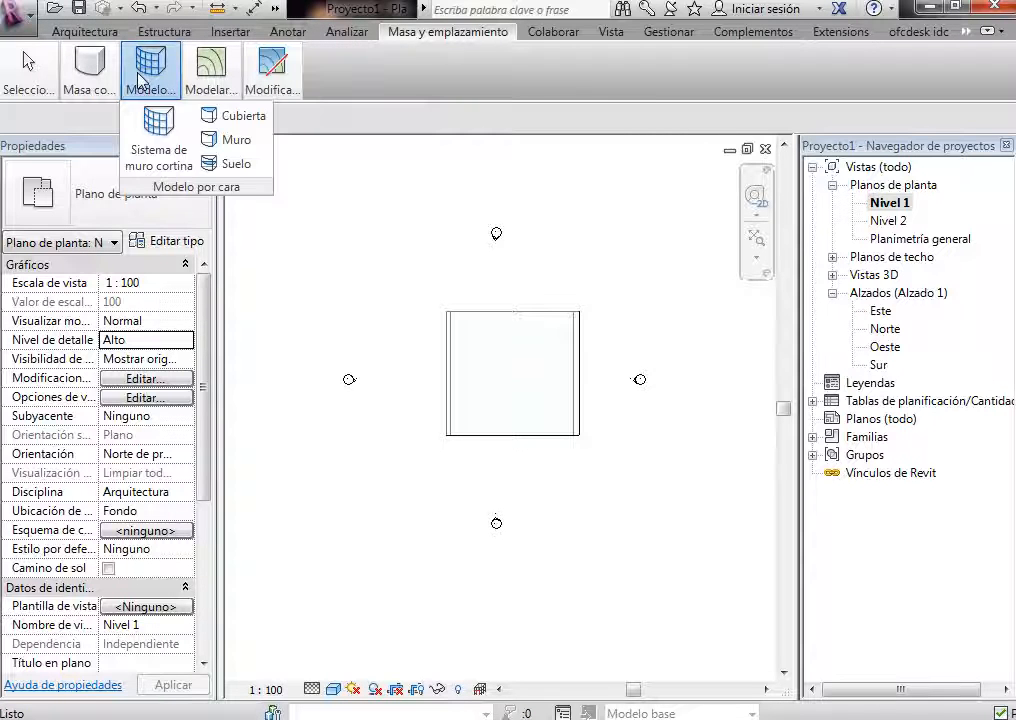
pyautogui.moveTo(95, 75)
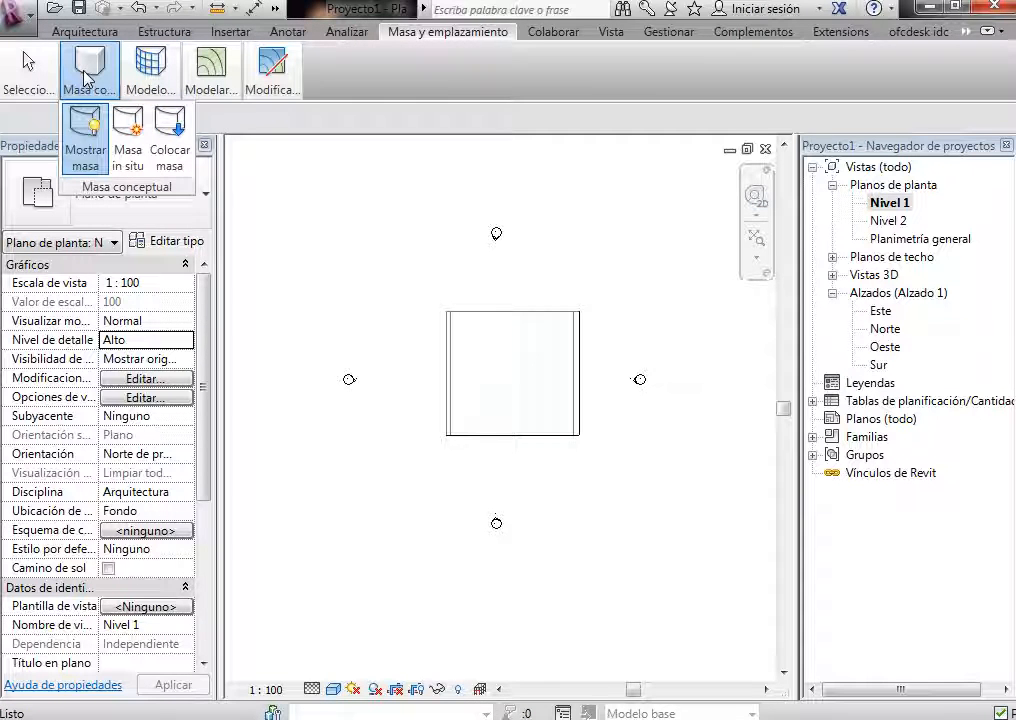
pyautogui.click(130, 150)
pyautogui.click(819, 321)
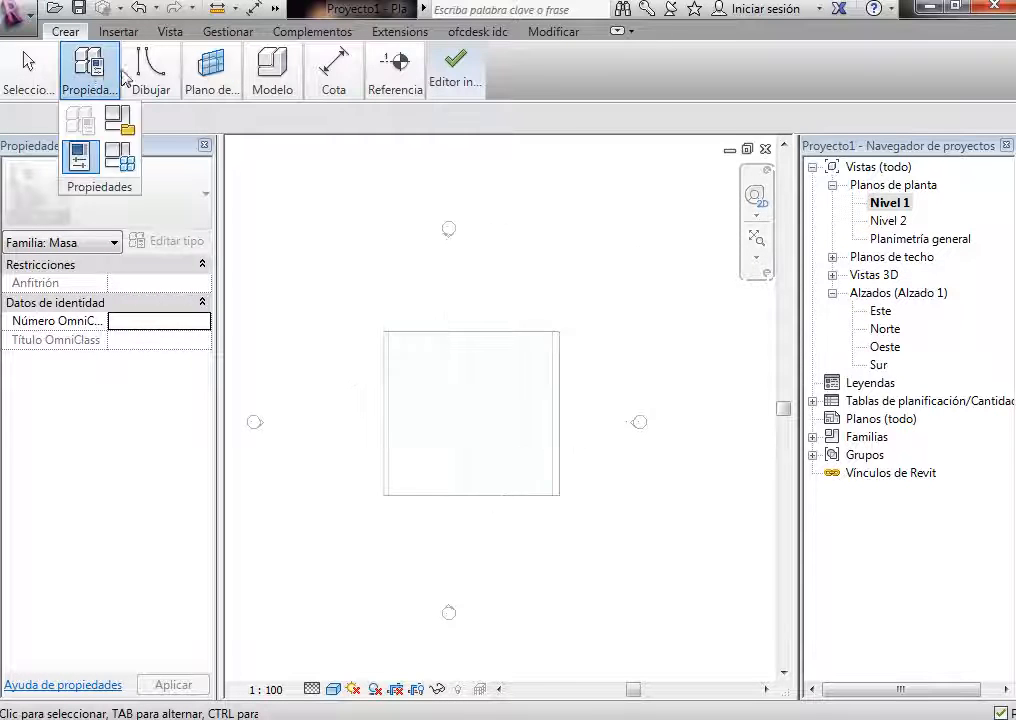
# Step: Draw a horizontal reference line just above the existing mass in the plan, on the Nivel 1 work plane
pyautogui.moveTo(152, 80)
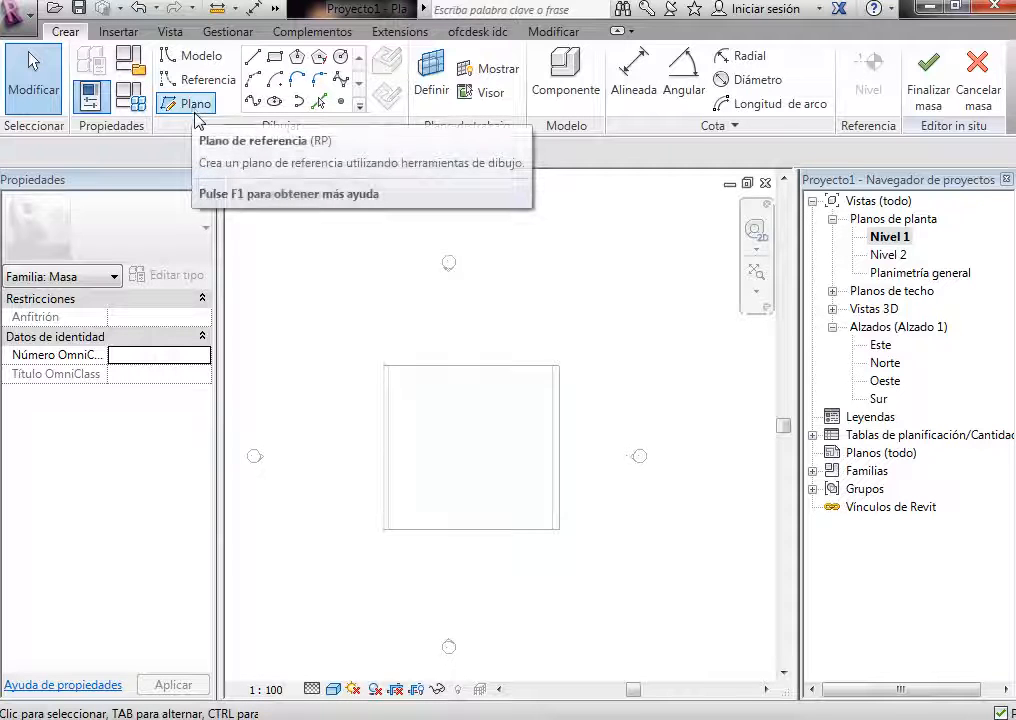
pyautogui.click(202, 78)
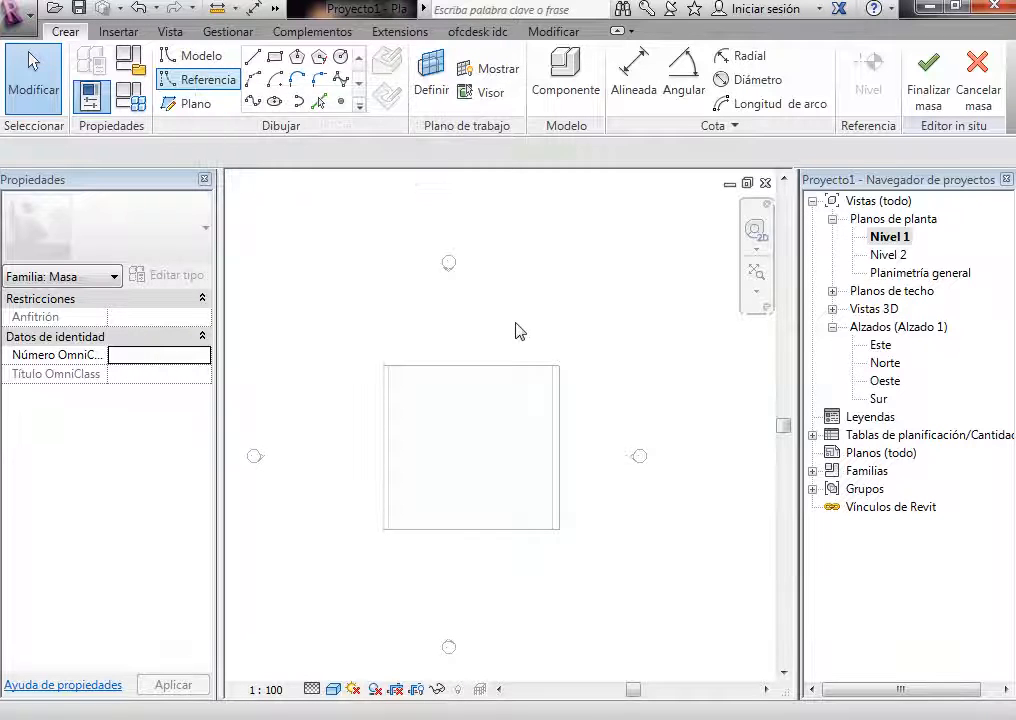
pyautogui.click(473, 332)
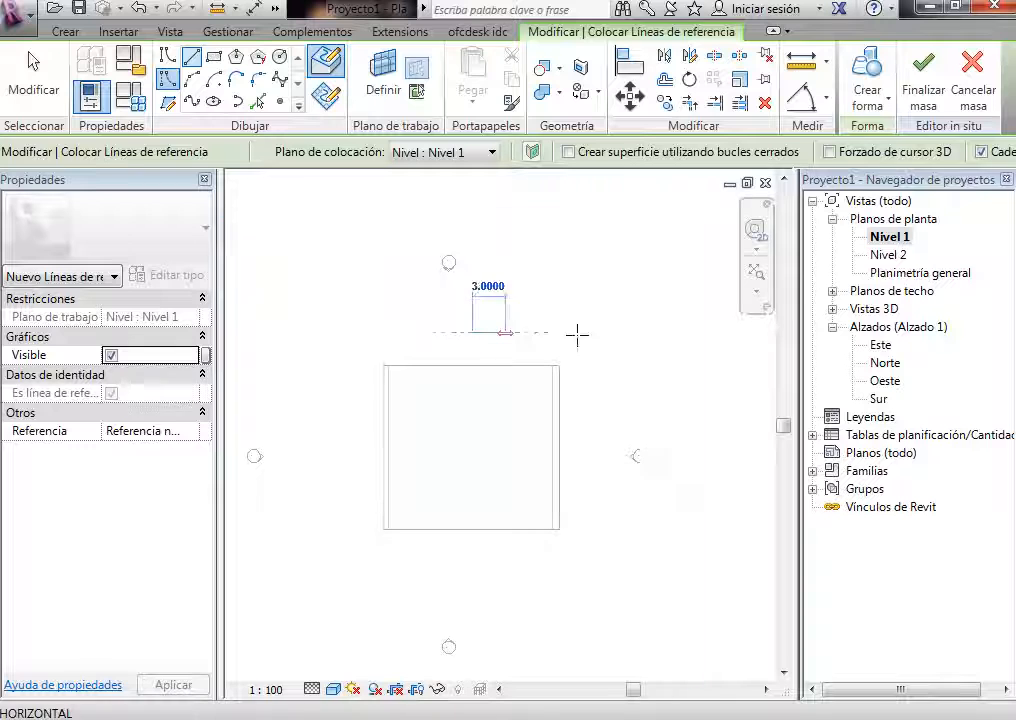
pyautogui.click(618, 332)
pyautogui.press('Escape')
pyautogui.press('Escape')
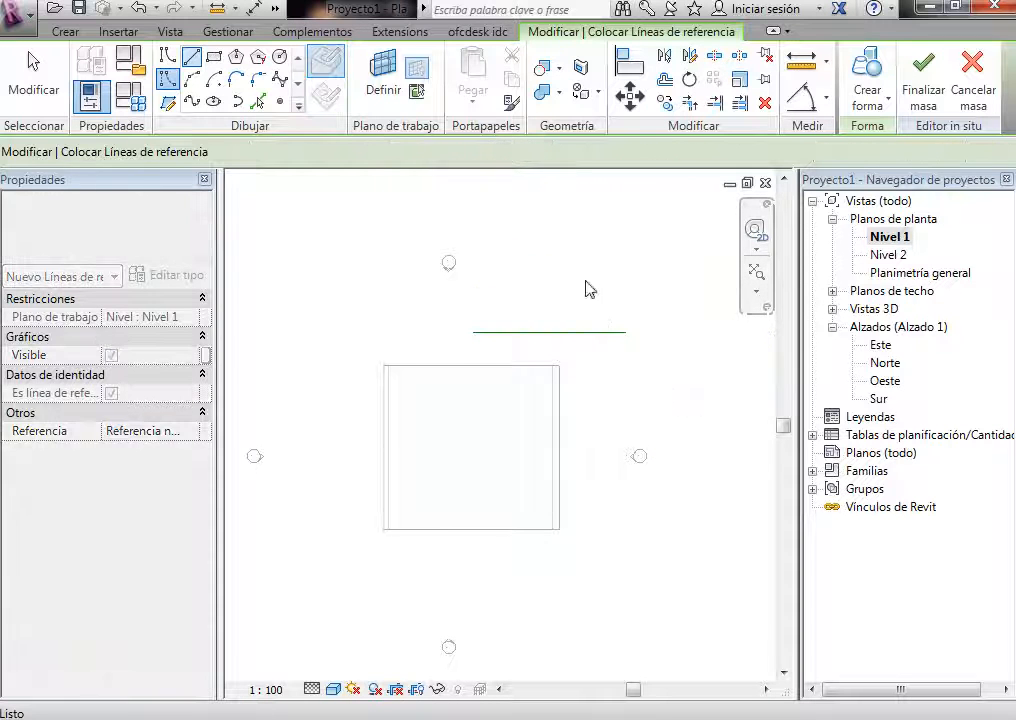
# Step: Switch to the default 3D view and set the reference line's vertical lengthwise plane as the work plane
pyautogui.click(176, 34)
pyautogui.click(215, 80)
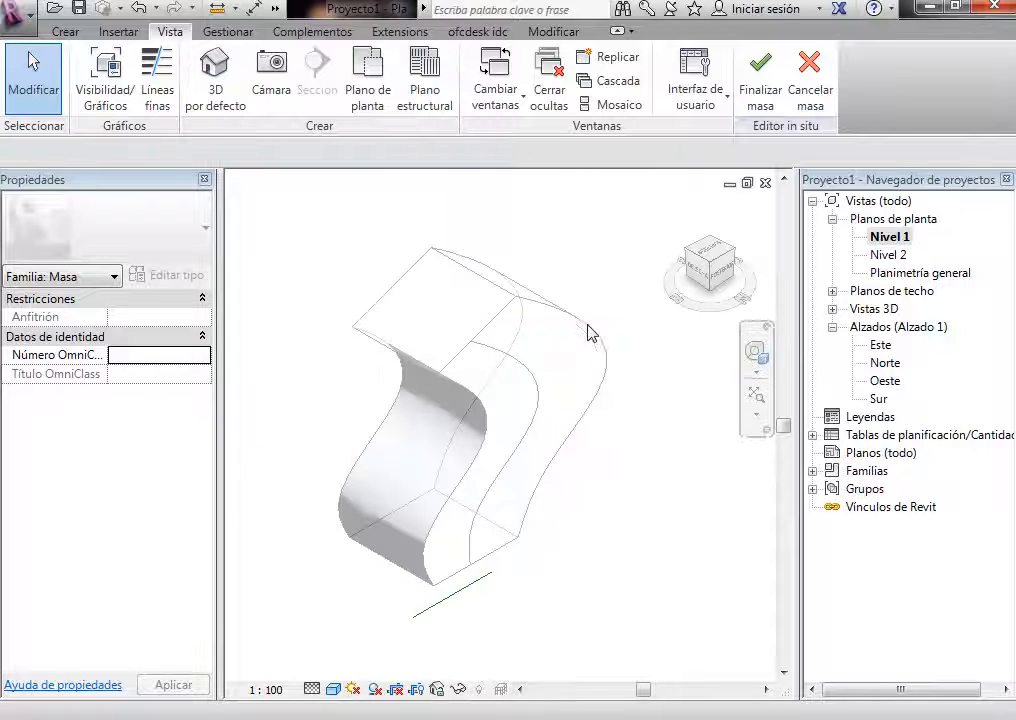
pyautogui.scroll(2, 472, 567)
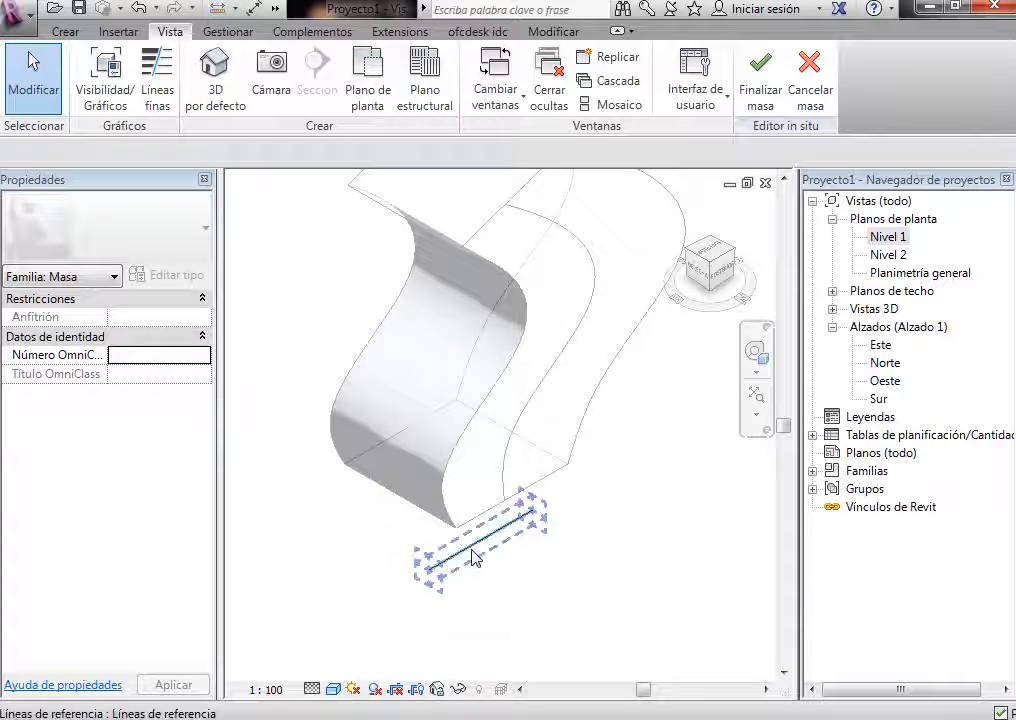
pyautogui.scroll(2, 474, 531)
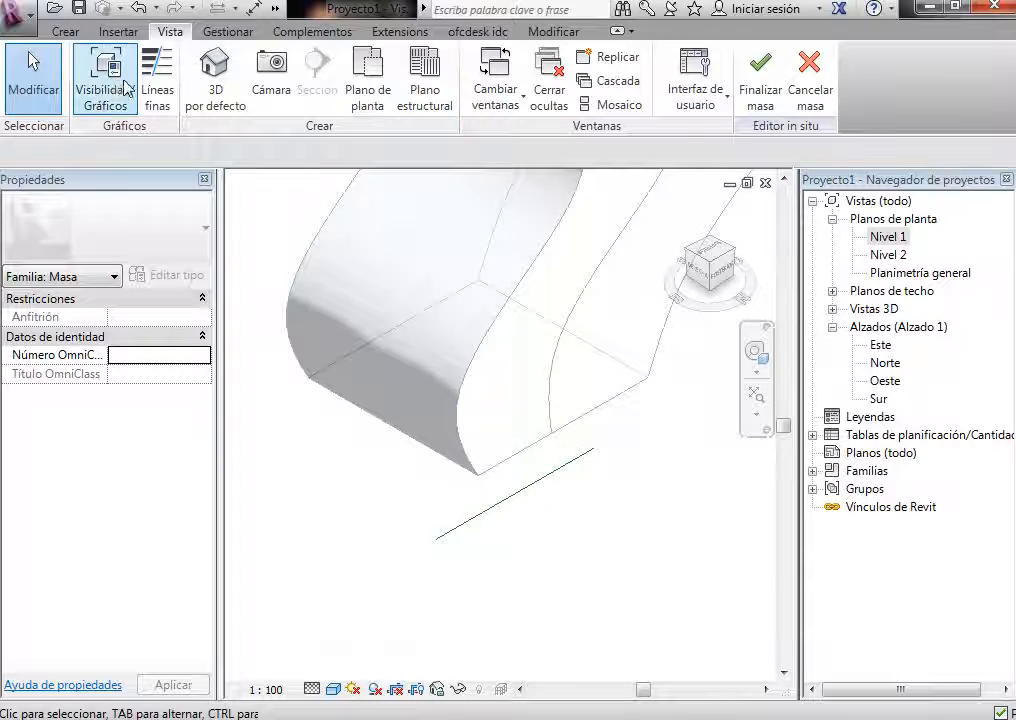
pyautogui.click(68, 33)
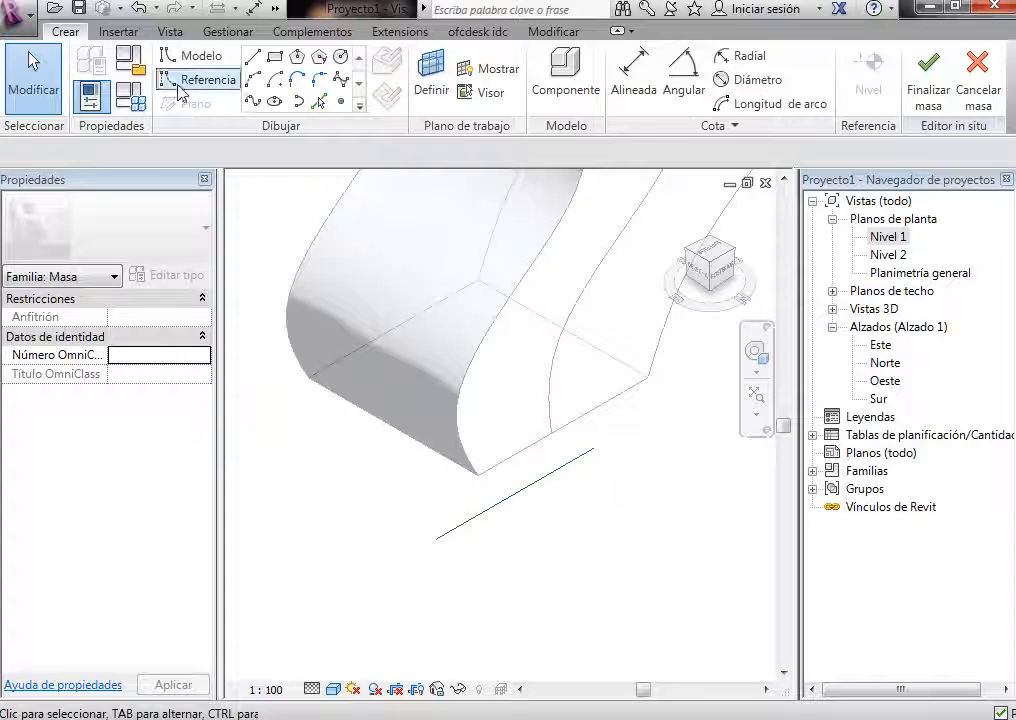
pyautogui.click(431, 70)
pyautogui.click(544, 483)
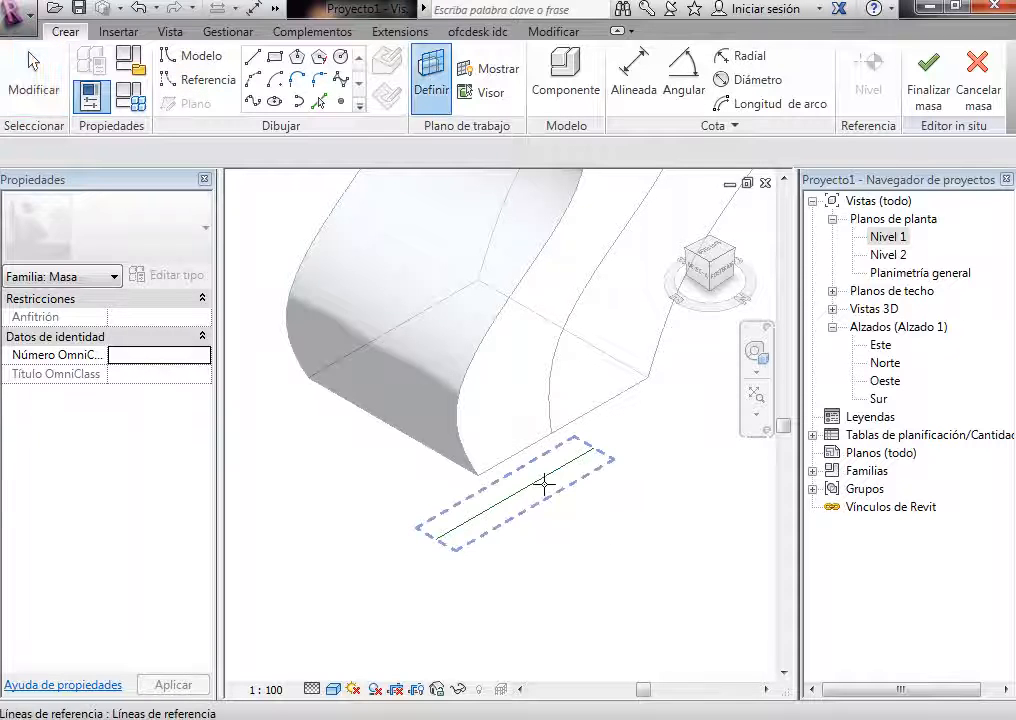
pyautogui.press('Tab')
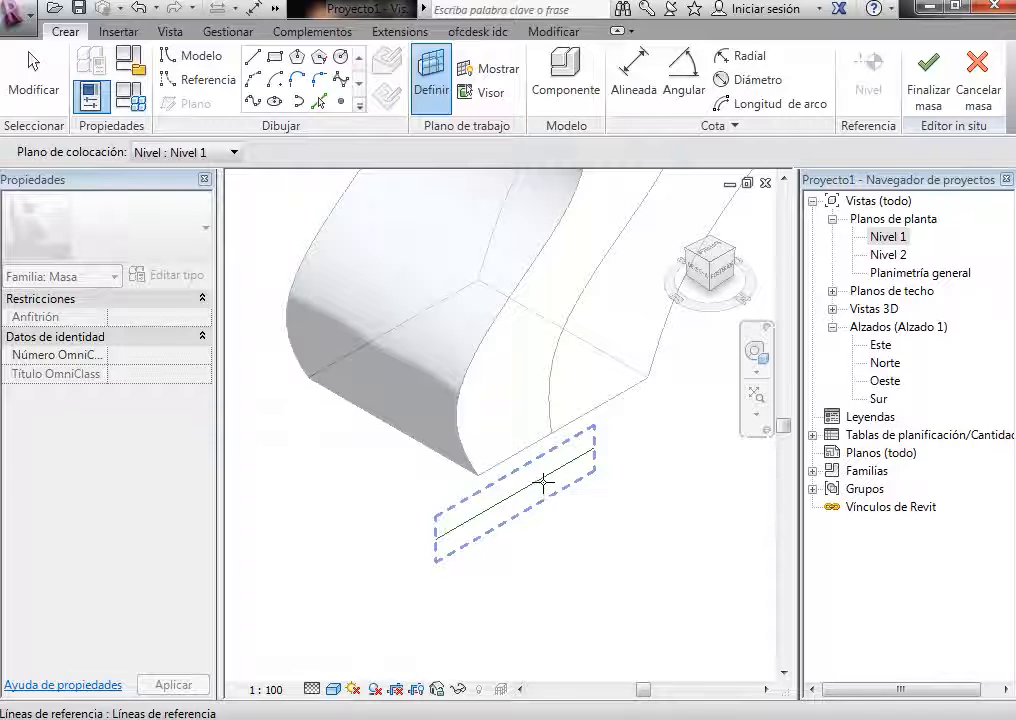
pyautogui.click(548, 478)
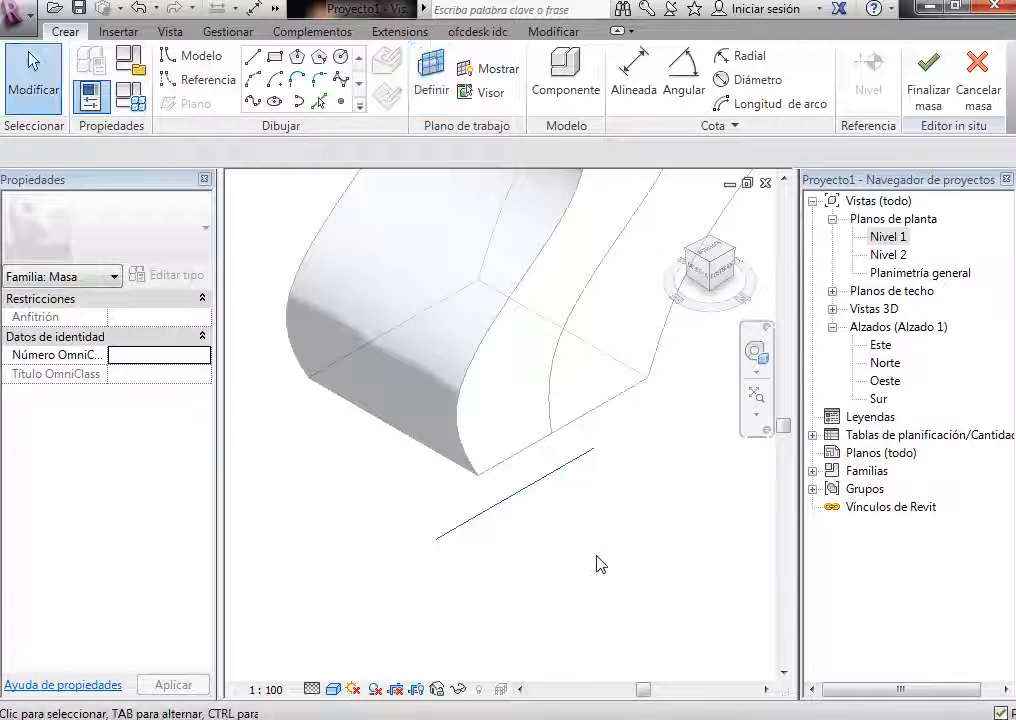
# Step: Draw a wavy four-point spline above the reference line on its vertical work plane, working in the Posterior view
pyautogui.scroll(-2, 598, 550)
pyautogui.scroll(1, 644, 525)
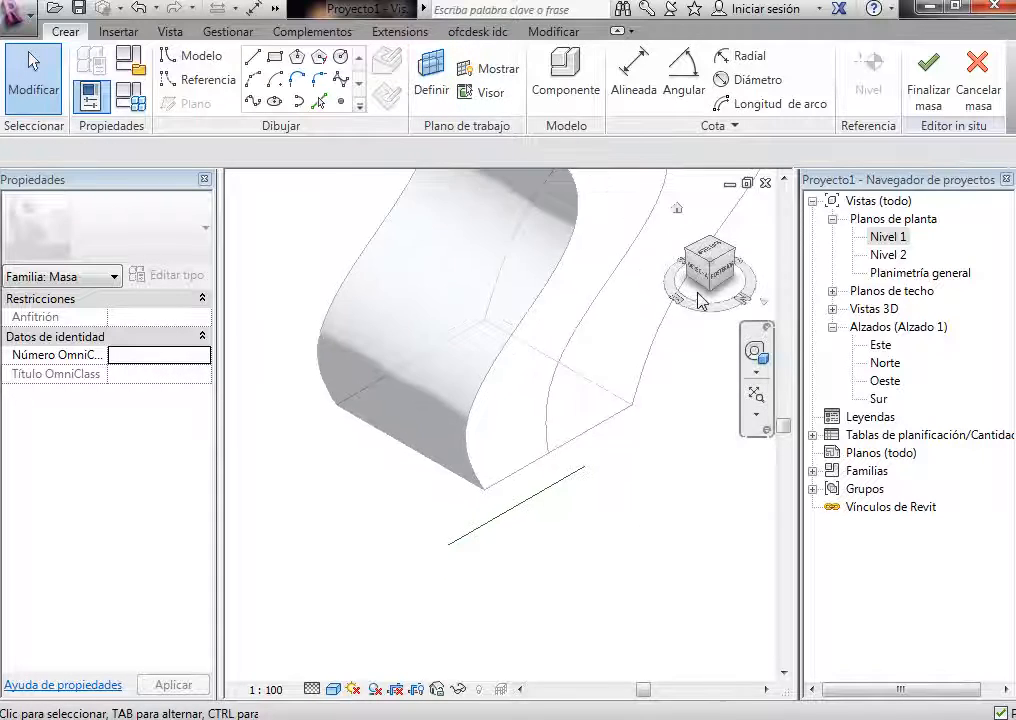
pyautogui.click(727, 270)
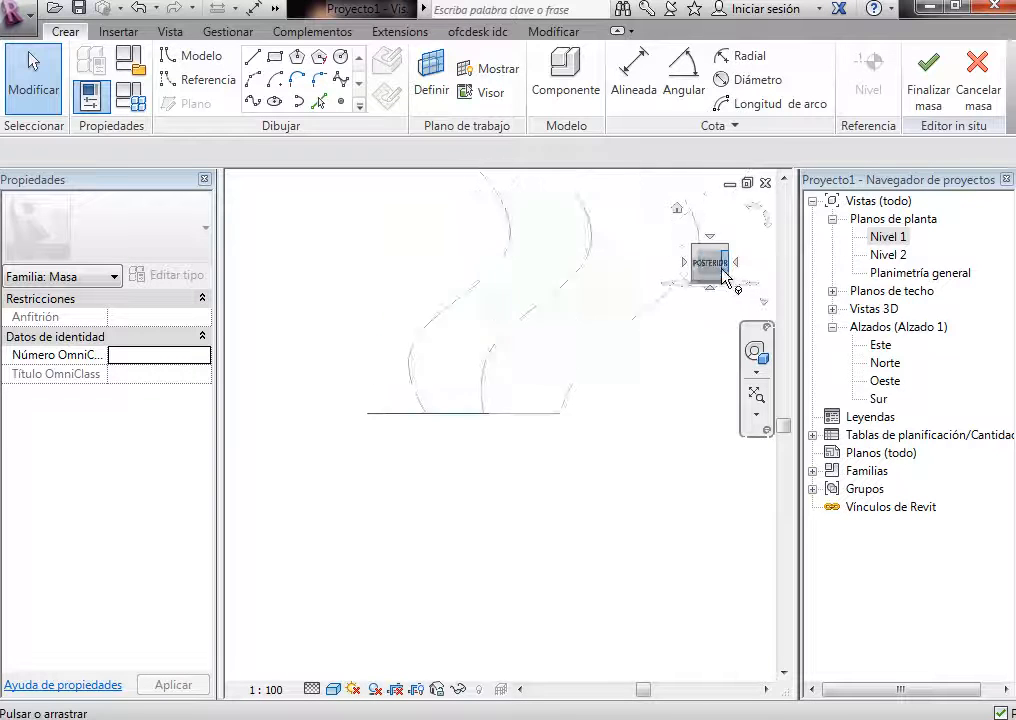
pyautogui.scroll(5, 356, 617)
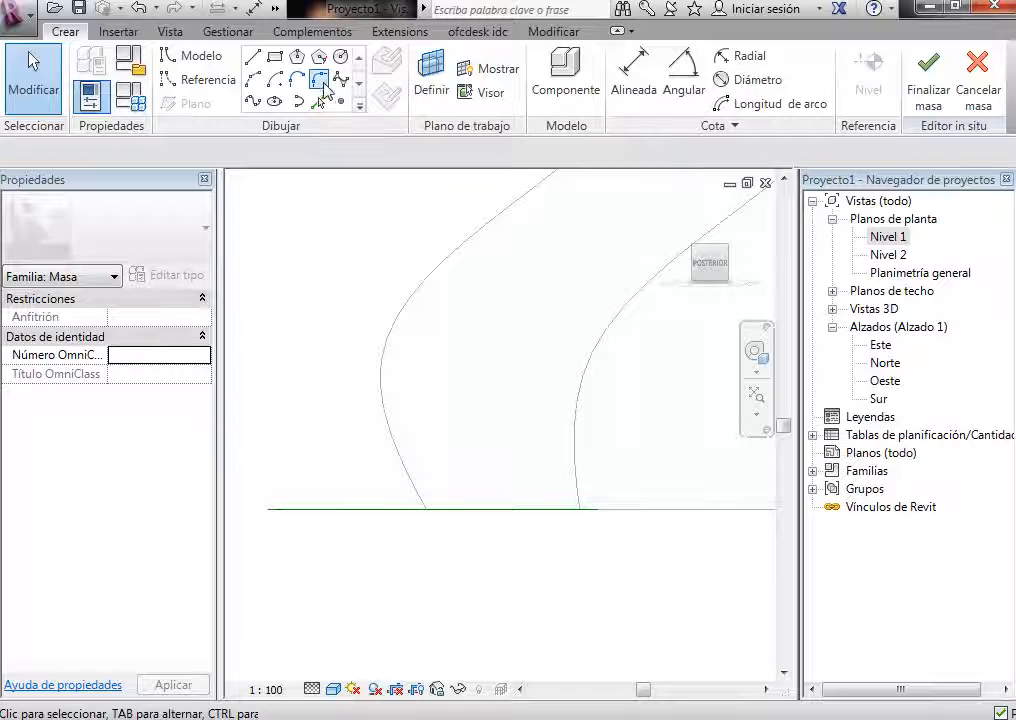
pyautogui.click(310, 422)
pyautogui.click(441, 370)
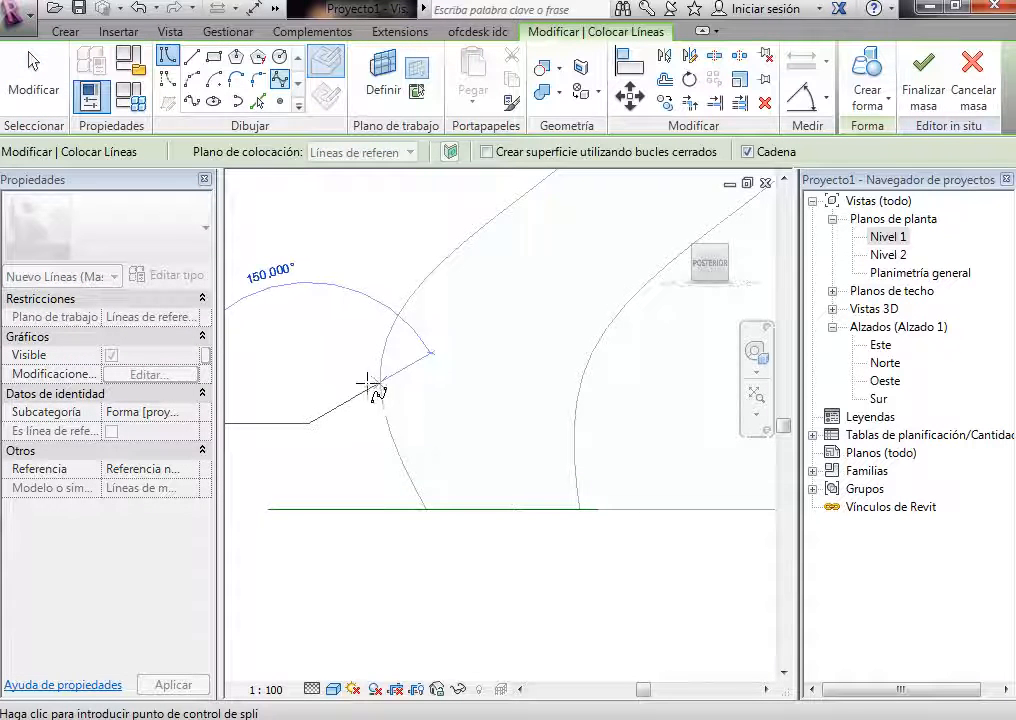
pyautogui.click(368, 384)
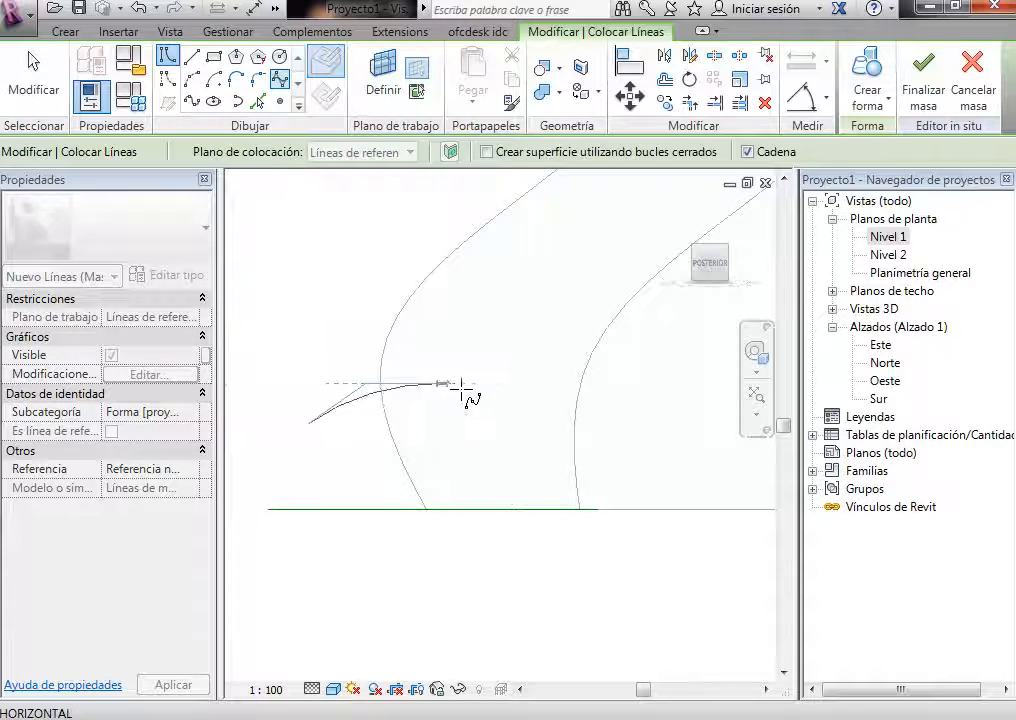
pyautogui.click(433, 438)
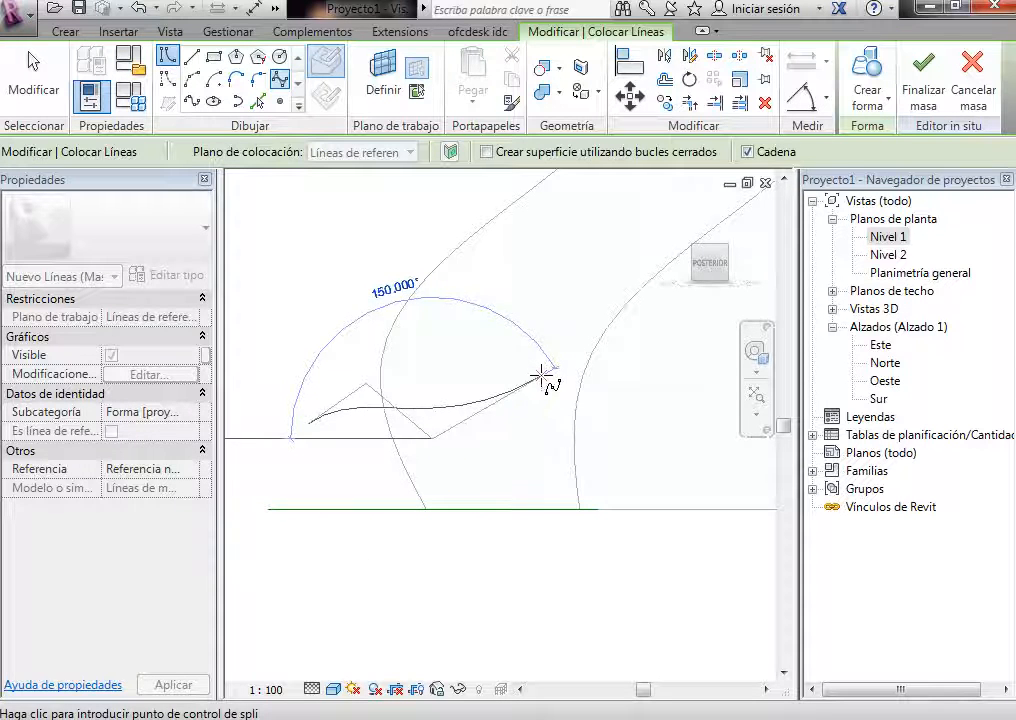
pyautogui.click(543, 375)
pyautogui.press('Escape')
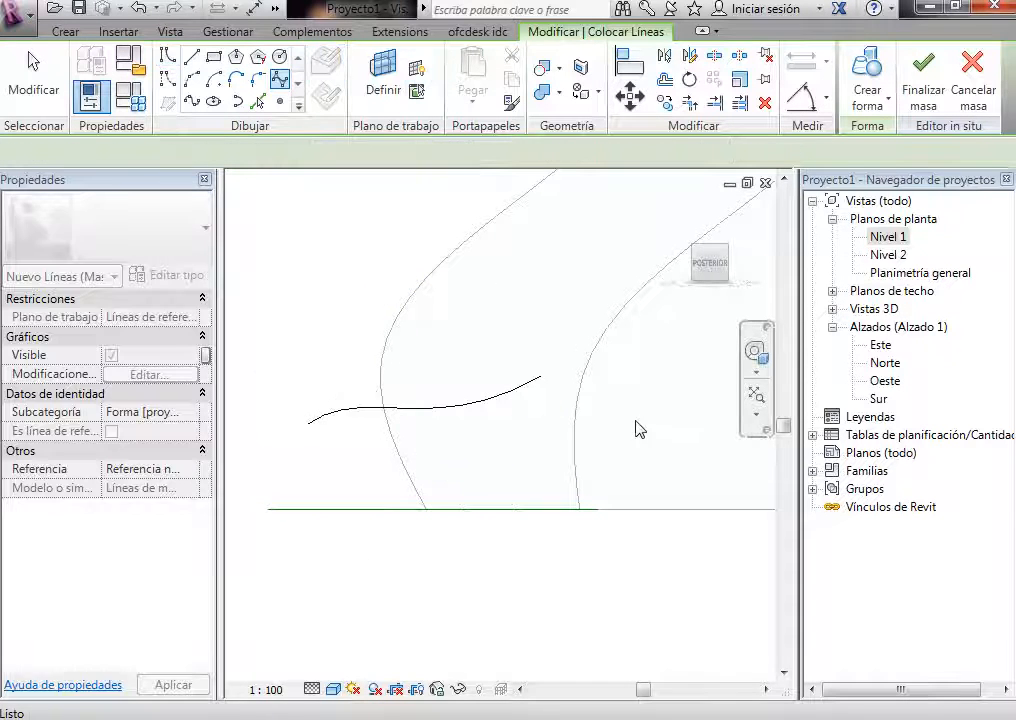
pyautogui.press('Escape')
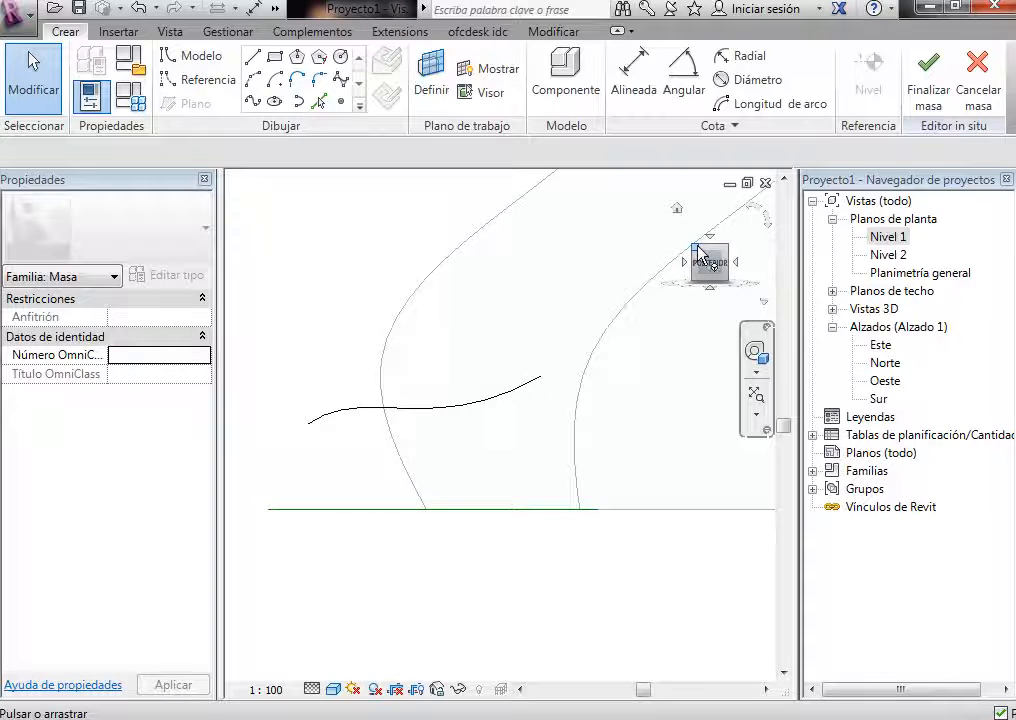
# Step: Copy the spline twice in the Superior view, spacing the parallel copies progressively farther from the existing mass
pyautogui.click(696, 248)
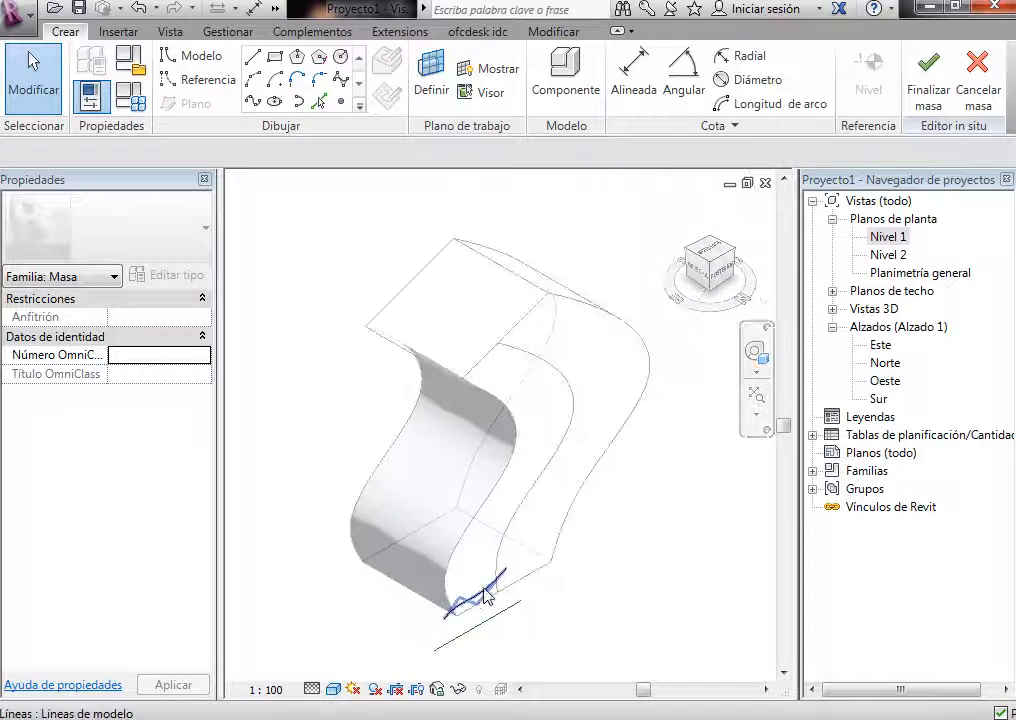
pyautogui.click(486, 597)
pyautogui.press('Escape')
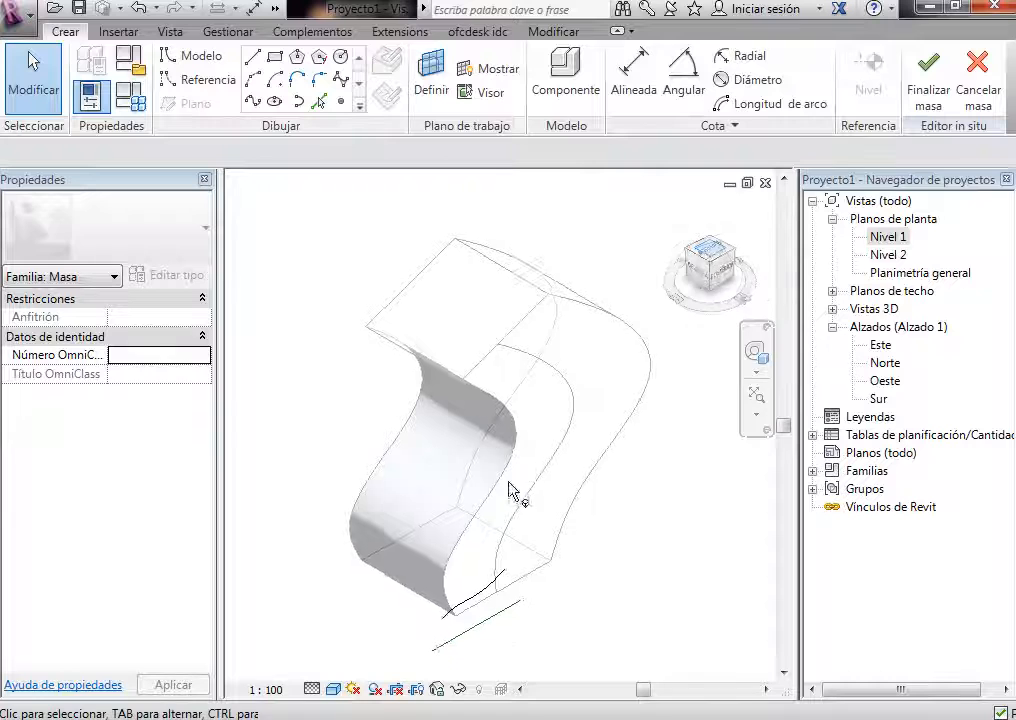
pyautogui.click(398, 500)
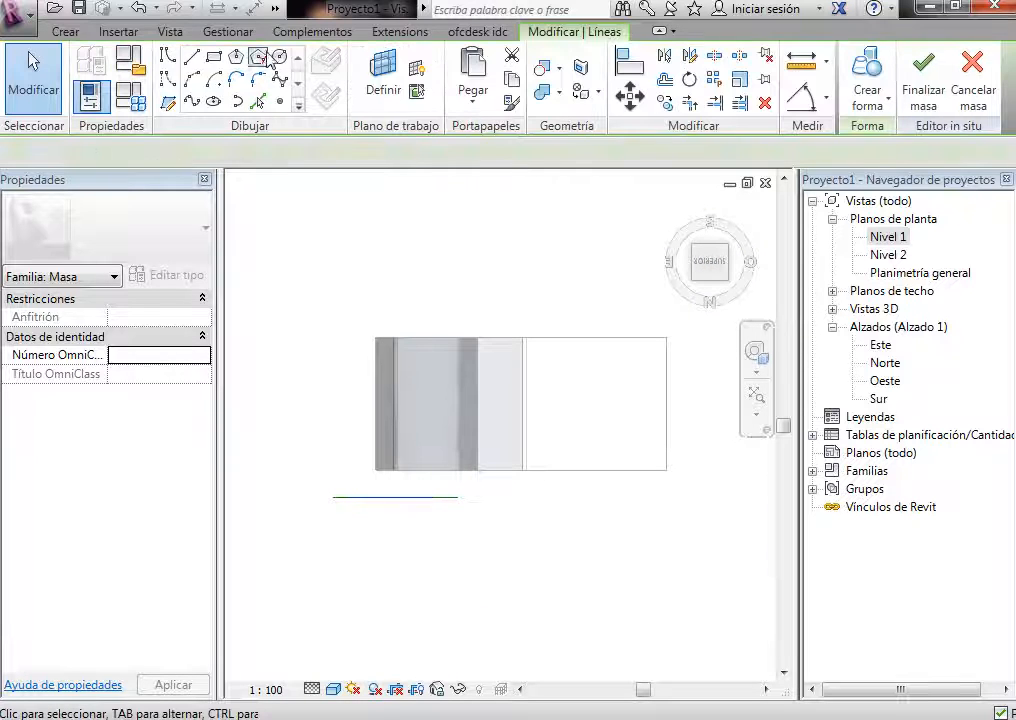
pyautogui.click(665, 103)
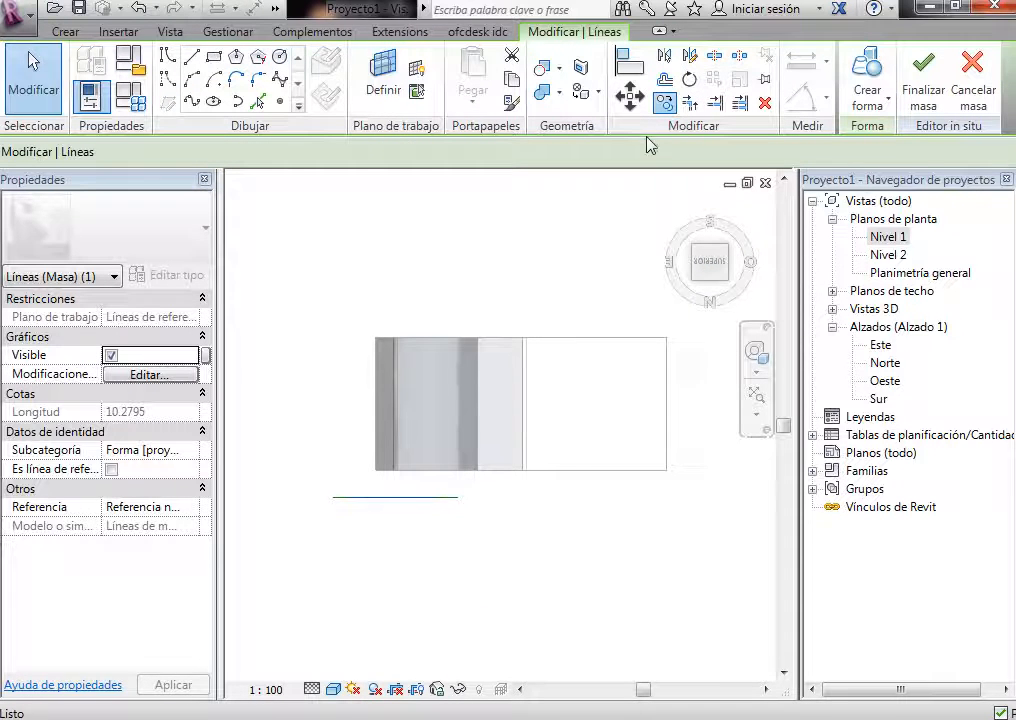
pyautogui.click(424, 499)
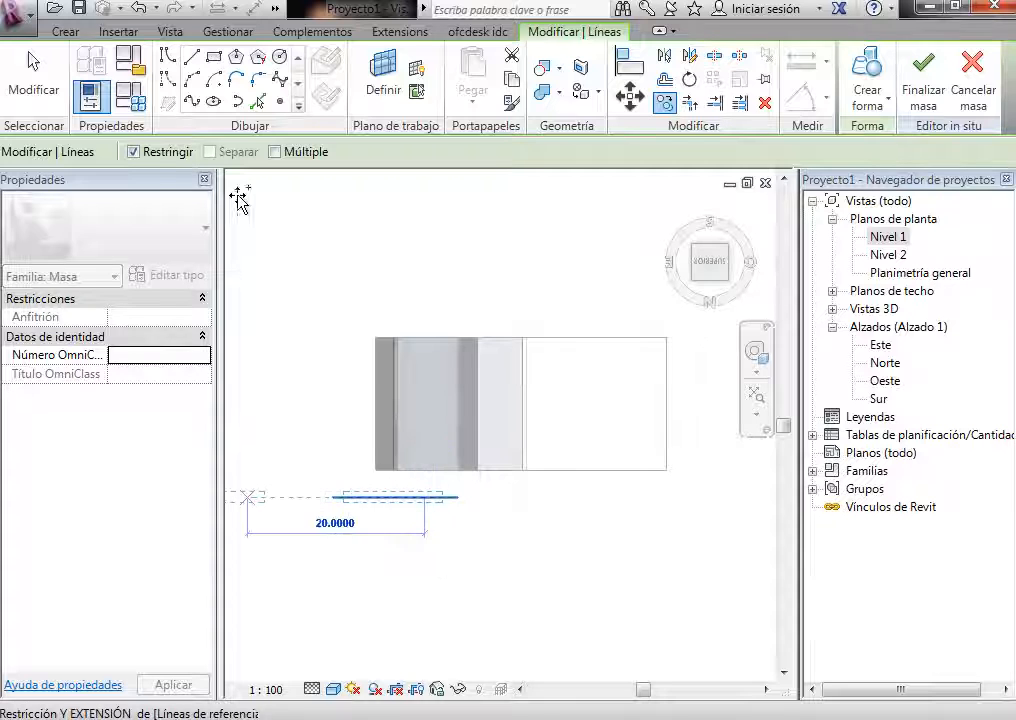
pyautogui.click(424, 560)
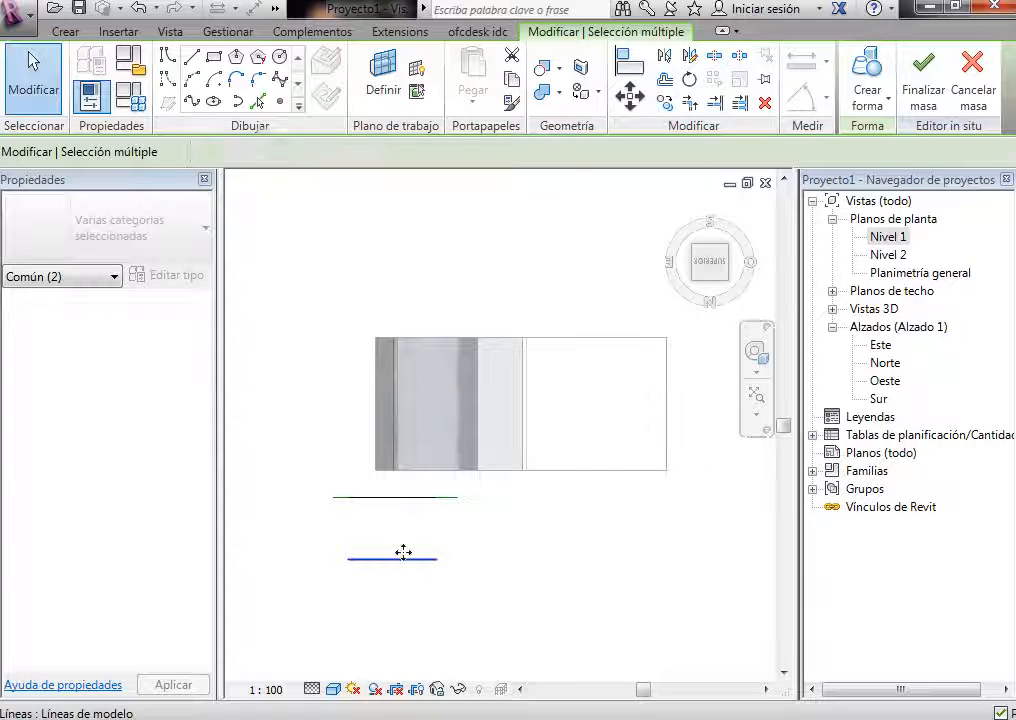
pyautogui.click(664, 103)
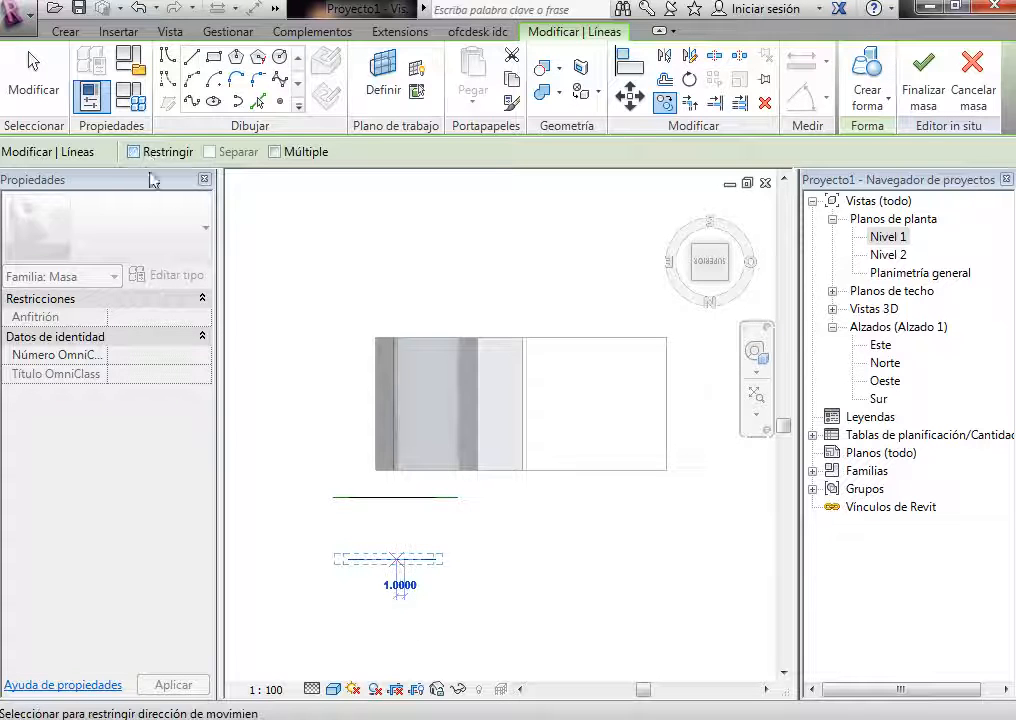
pyautogui.click(404, 612)
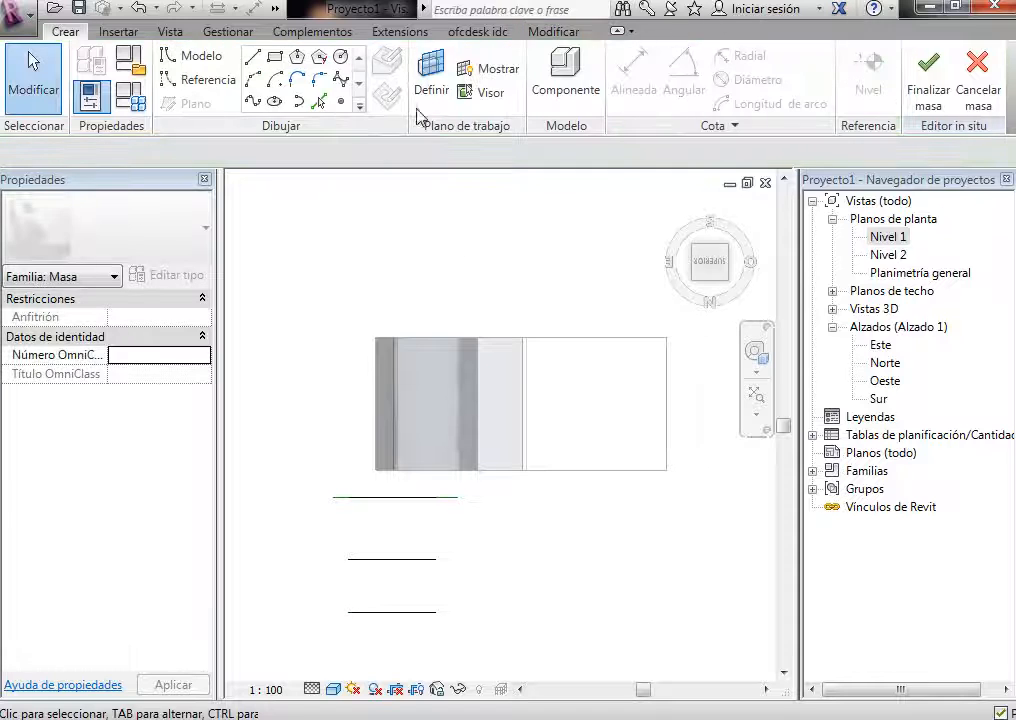
# Step: Return to the corner view and reshape the middle spline by moving its control points to deepen the wave
pyautogui.click(697, 287)
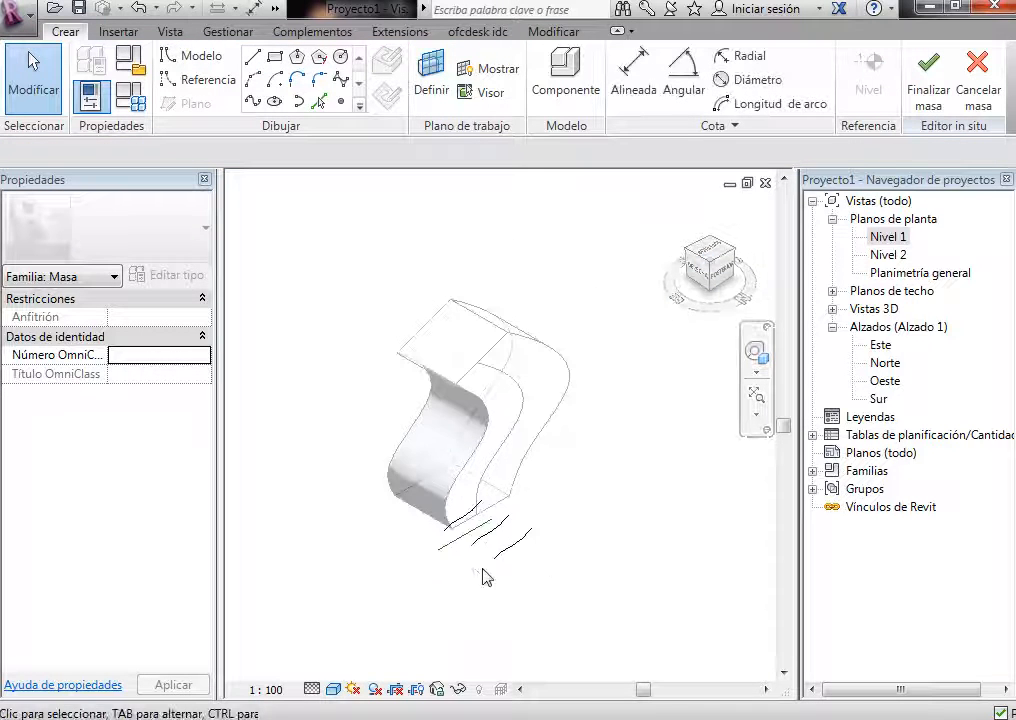
pyautogui.scroll(5, 484, 577)
pyautogui.click(457, 408)
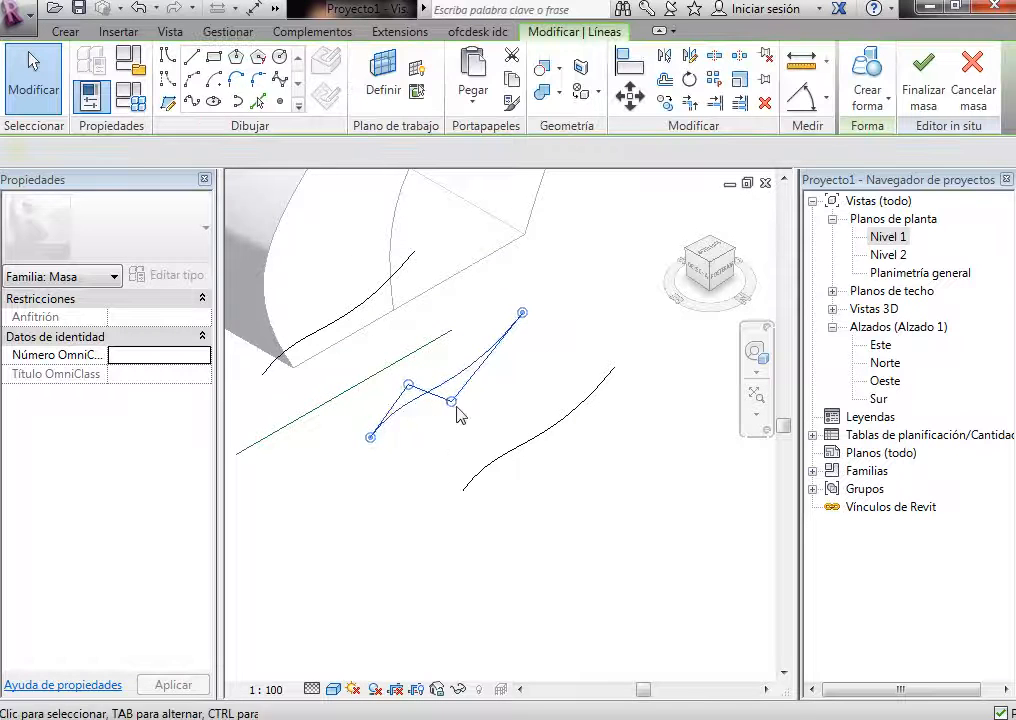
pyautogui.moveTo(451, 404); pyautogui.dragTo(439, 437)
pyautogui.click(576, 603)
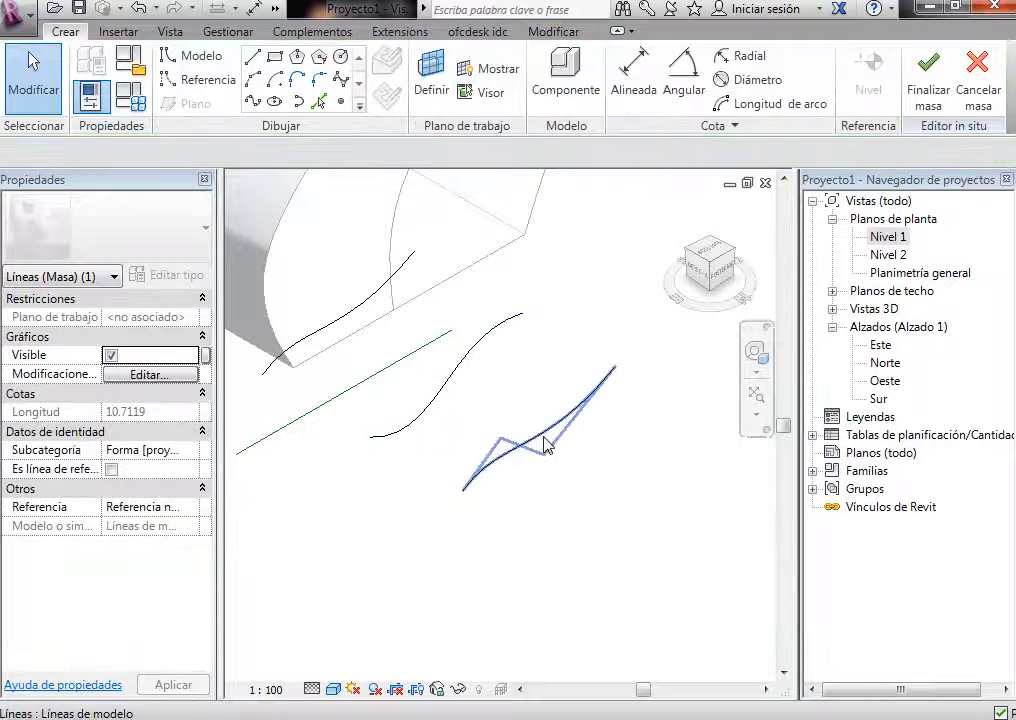
# Step: Reshape the outermost spline by moving its control points so its curve differs from the other two
pyautogui.click(544, 438)
pyautogui.moveTo(544, 454); pyautogui.dragTo(503, 419)
pyautogui.click(652, 519)
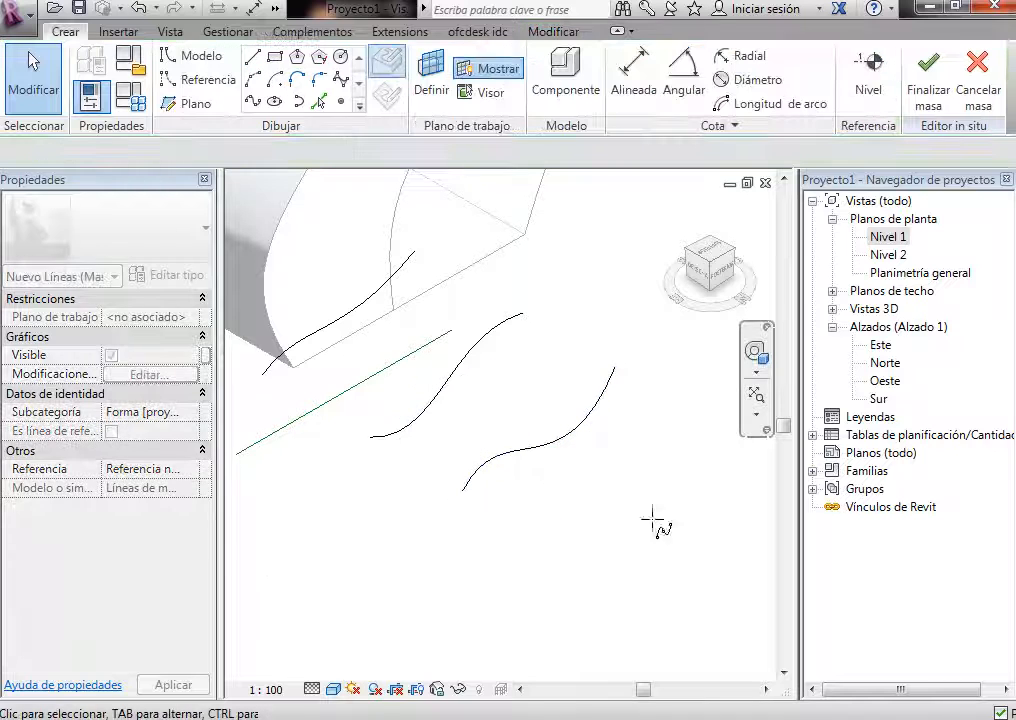
# Step: Select all three splines and create a solid form lofted through them
pyautogui.click(585, 431)
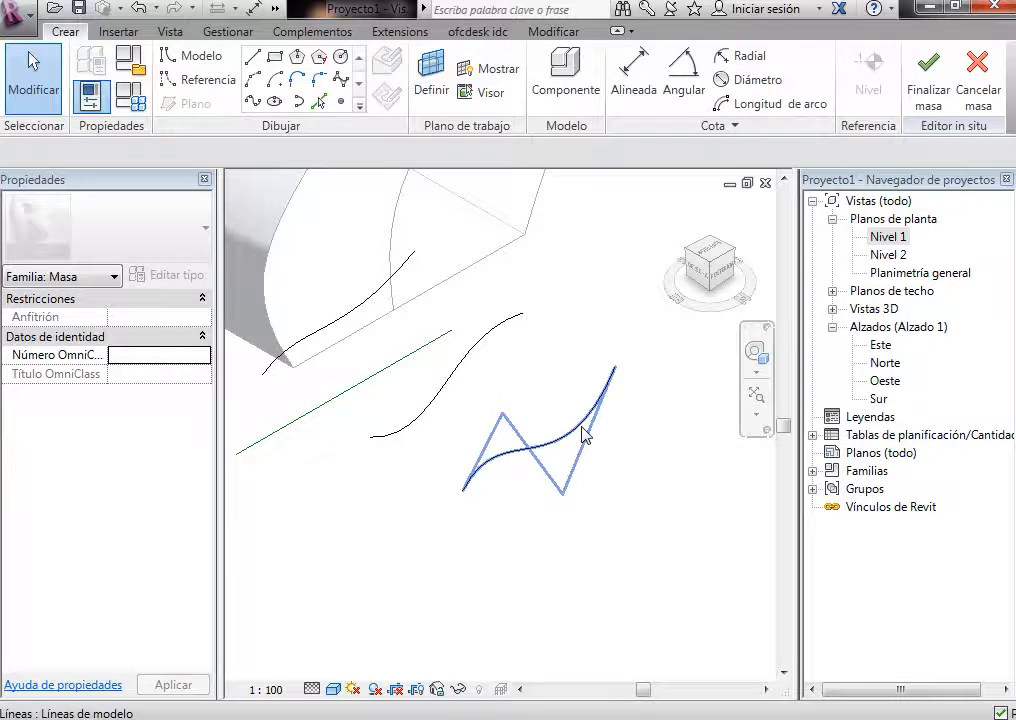
pyautogui.keyDown('ctrl'); pyautogui.click(480, 340); pyautogui.keyUp('ctrl')
pyautogui.keyDown('ctrl'); pyautogui.click(356, 301); pyautogui.keyUp('ctrl')
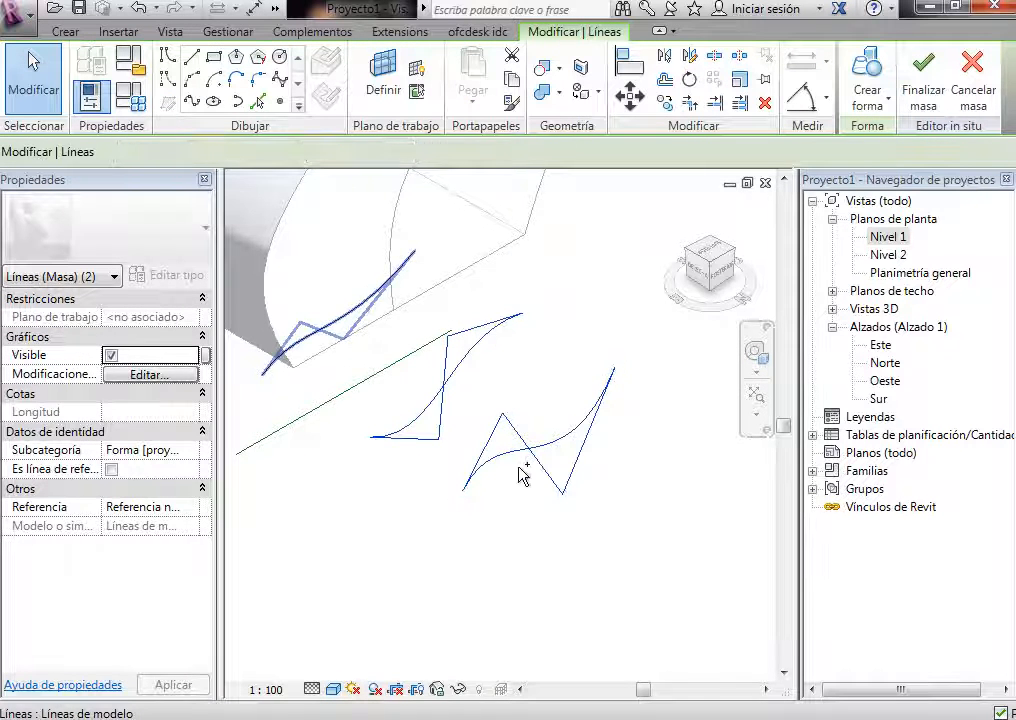
pyautogui.keyDown('ctrl'); pyautogui.click(487, 484); pyautogui.keyUp('ctrl')
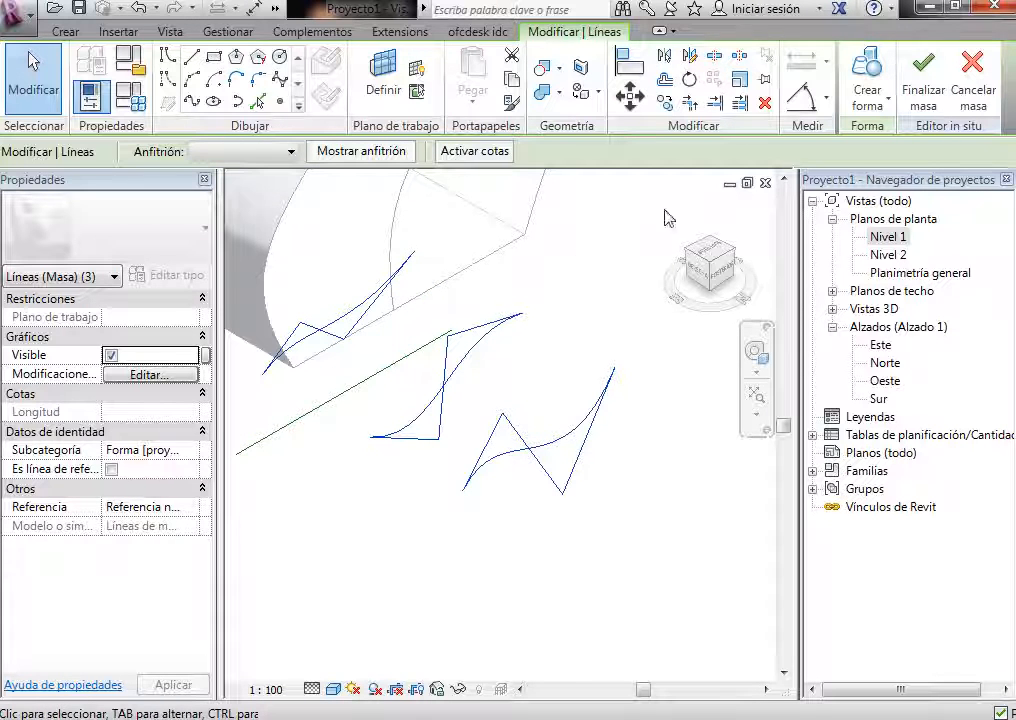
pyautogui.click(885, 102)
pyautogui.click(882, 136)
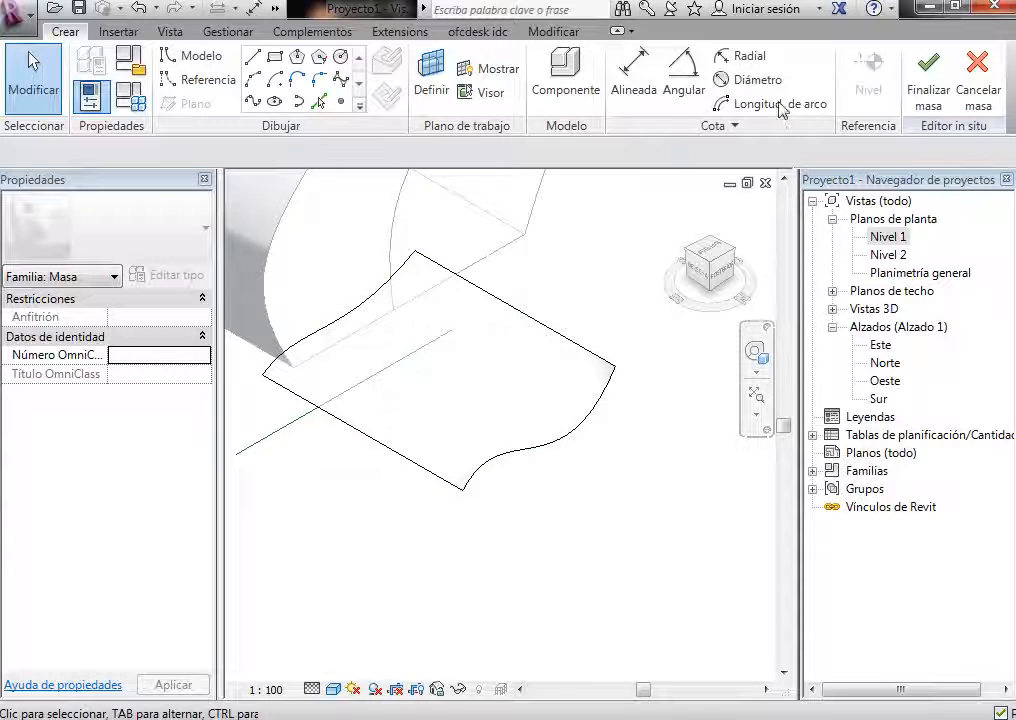
# Step: Select the new form and turn on its X-ray display to expose the profiles and control points
pyautogui.click(610, 390)
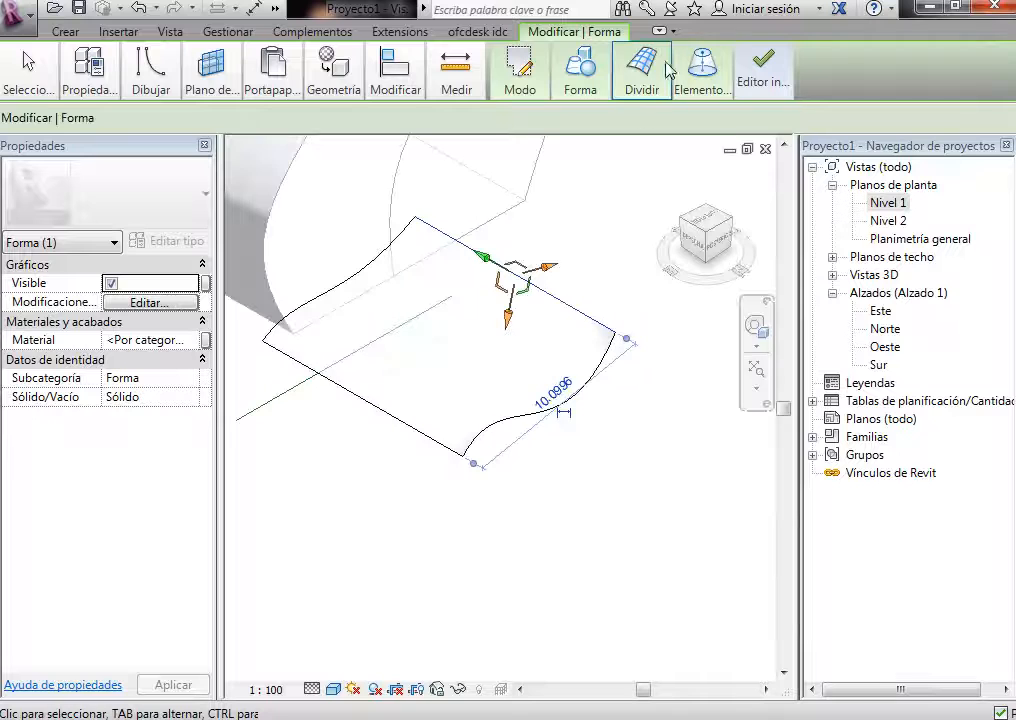
pyautogui.moveTo(655, 85)
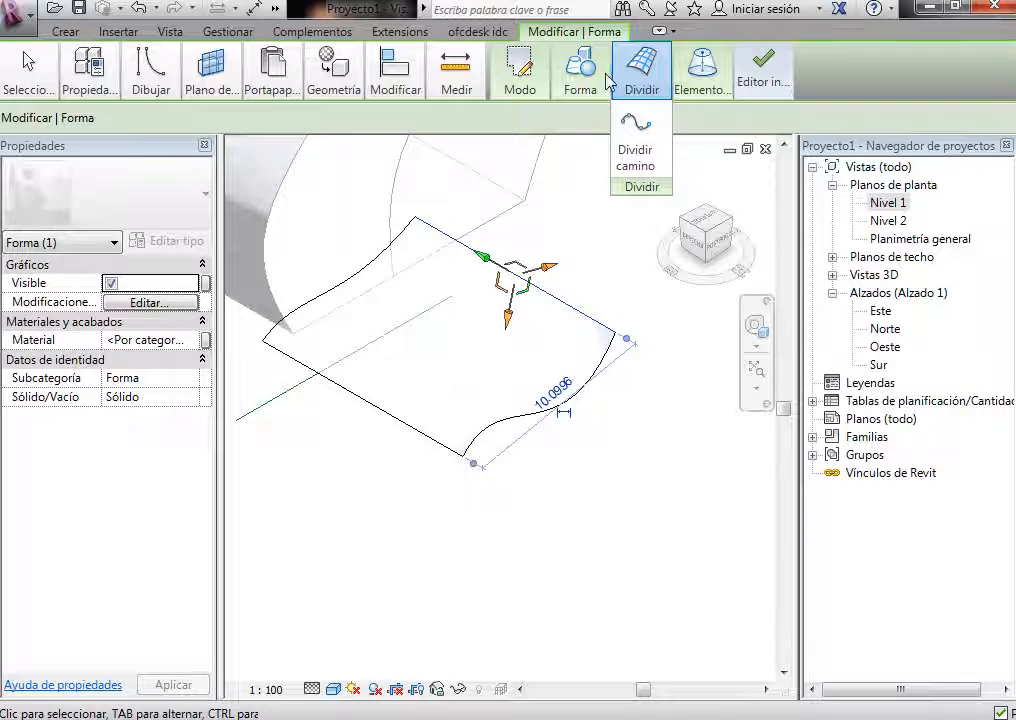
pyautogui.moveTo(702, 80)
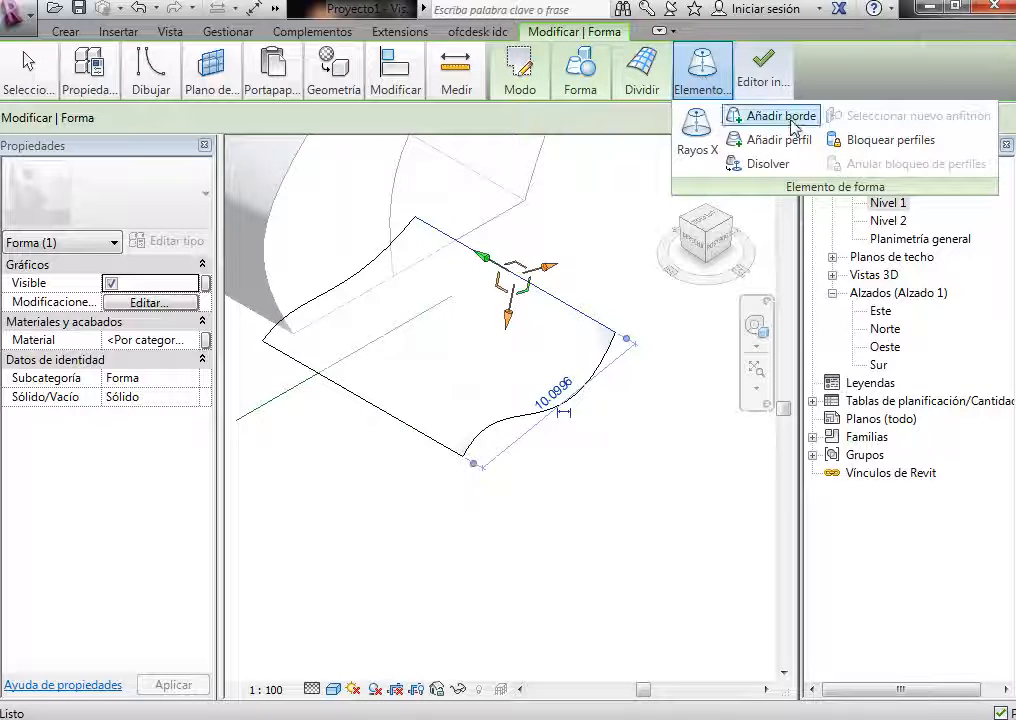
pyautogui.click(700, 135)
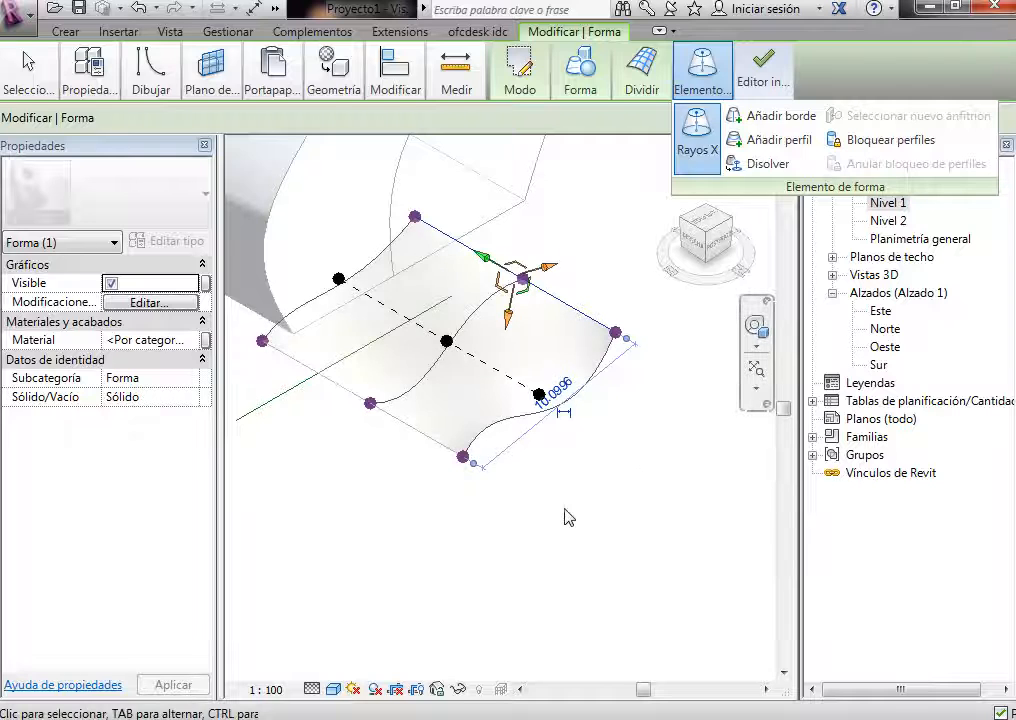
# Step: Adjust the wavy form's middle profile by moving one of its spline control points
pyautogui.click(339, 465)
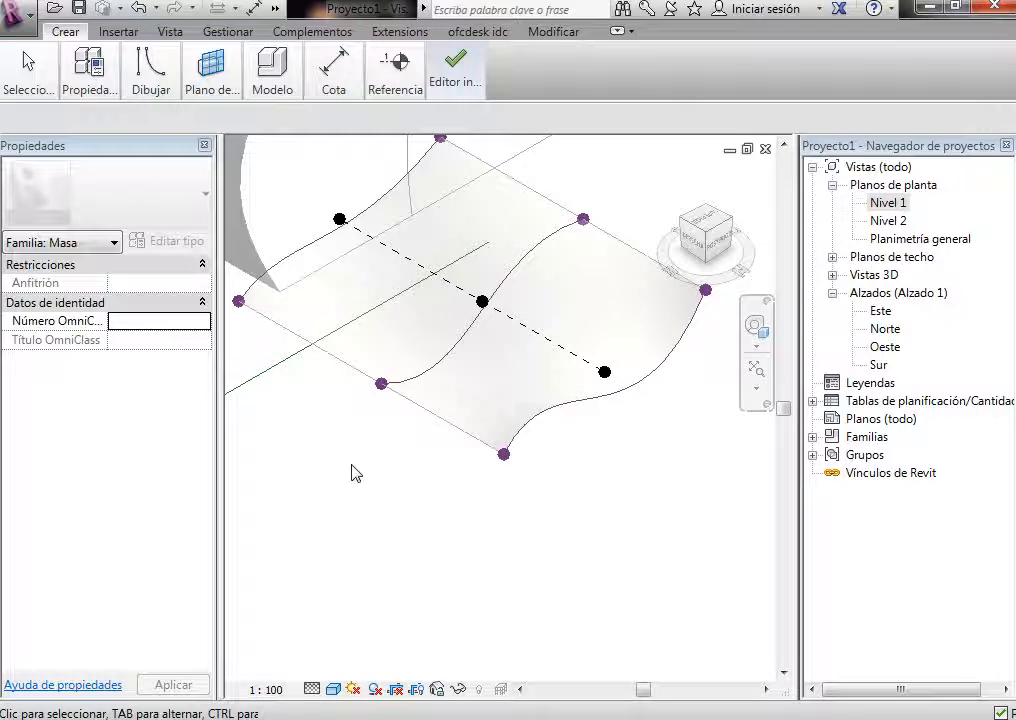
pyautogui.click(440, 421)
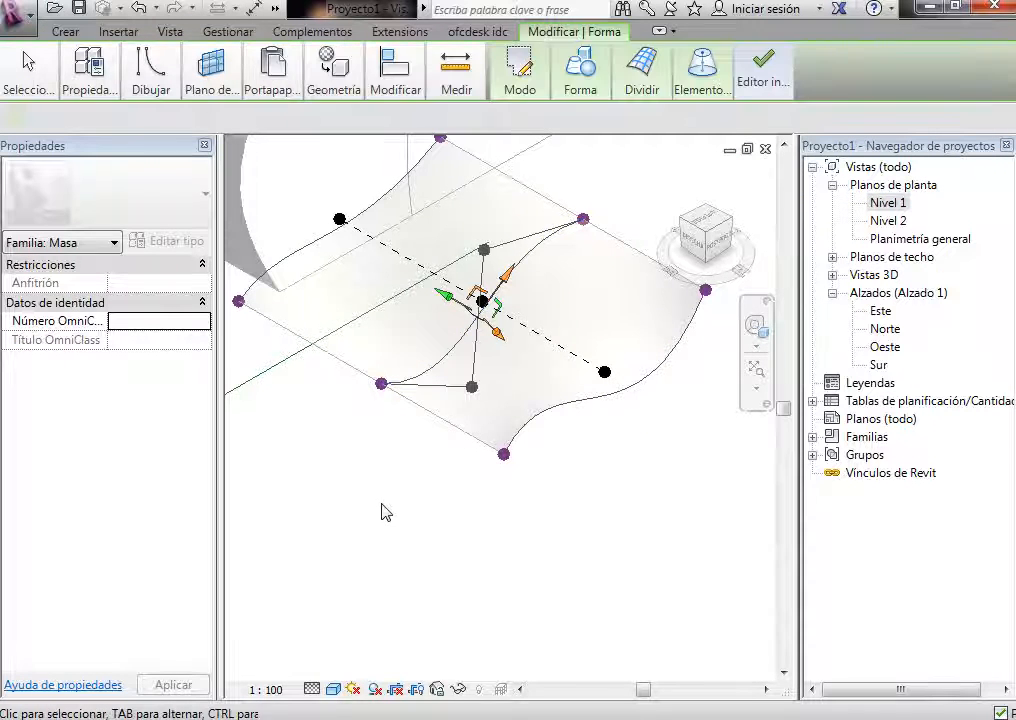
pyautogui.moveTo(474, 420); pyautogui.dragTo(617, 564)
pyautogui.click(611, 555)
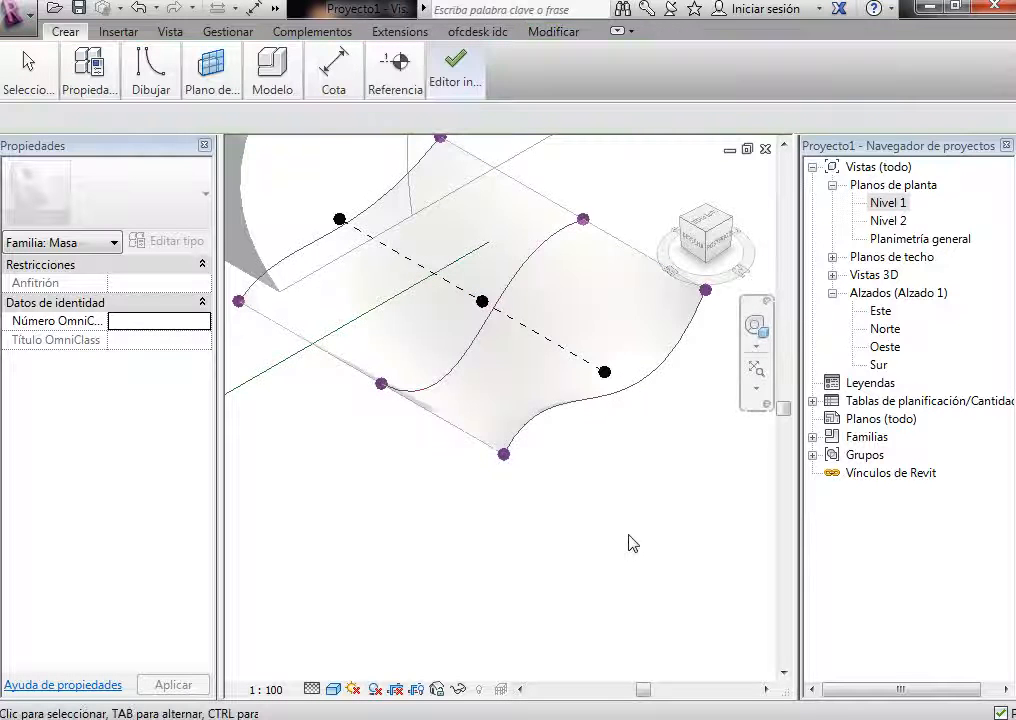
# Step: Divide the wavy surface with U and V grids of 10 divisions each, and select the form's far straight edge
pyautogui.click(566, 309)
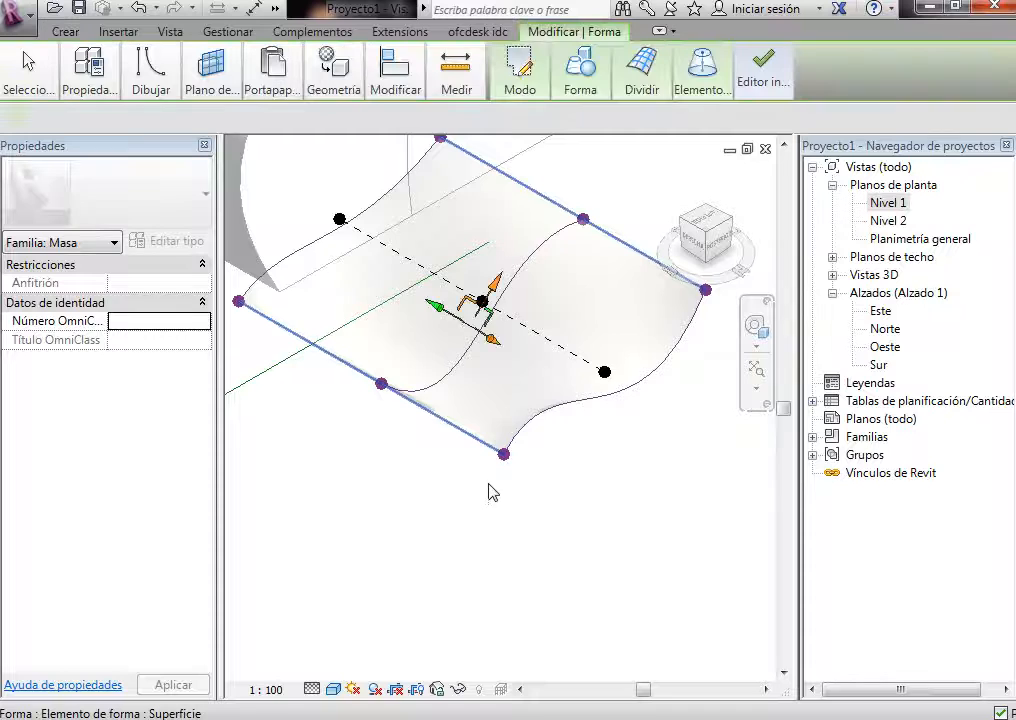
pyautogui.scroll(-1, 485, 486)
pyautogui.click(648, 65)
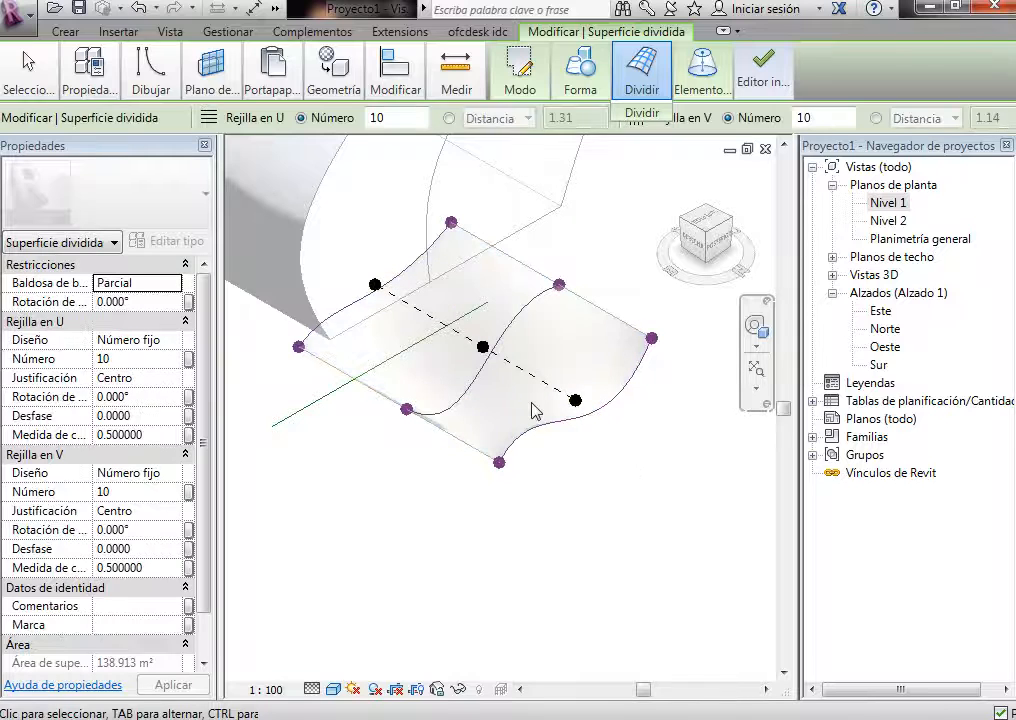
pyautogui.click(622, 502)
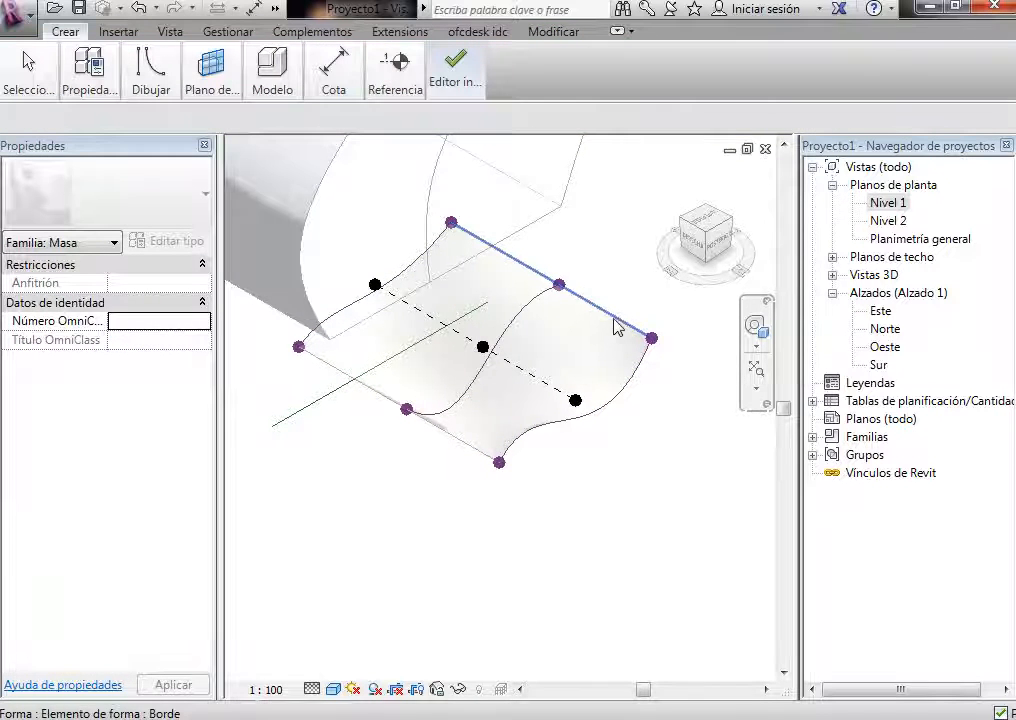
pyautogui.click(600, 388)
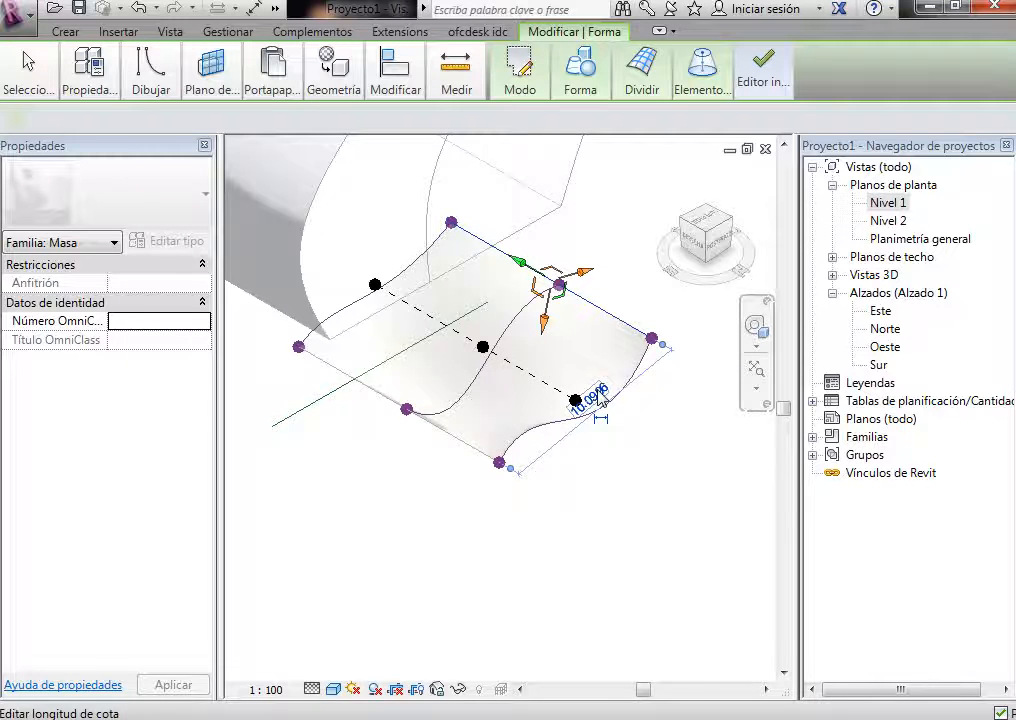
# Step: Examine the editing options available for the selected far edge, the whole wavy form and its dashed path
pyautogui.click(646, 93)
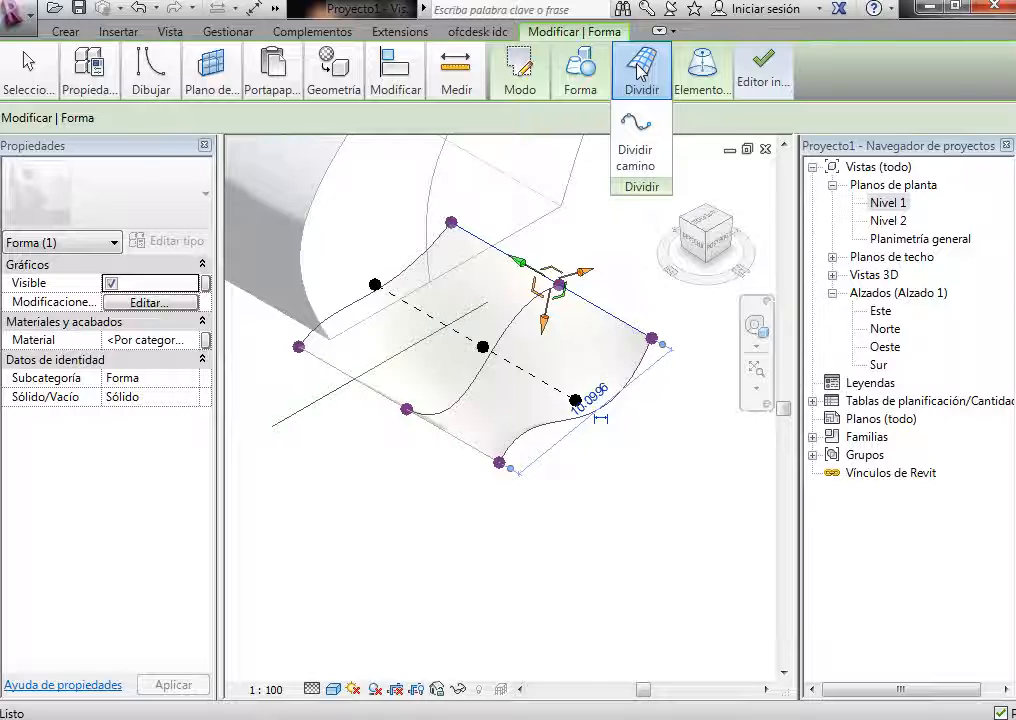
pyautogui.click(683, 463)
pyautogui.click(572, 356)
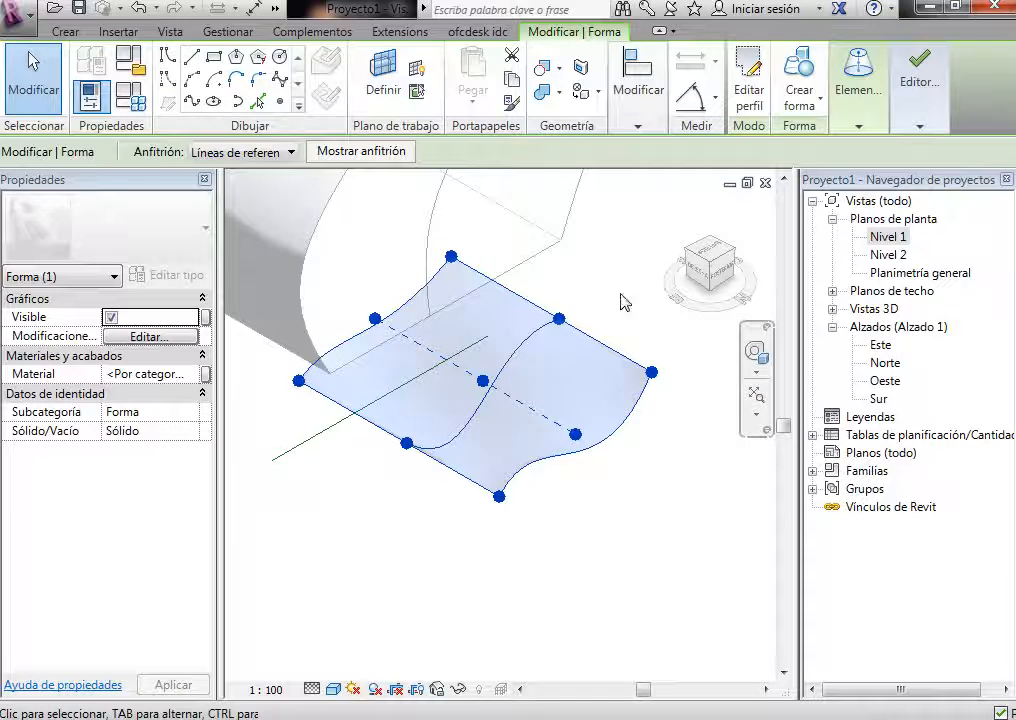
pyautogui.click(658, 31)
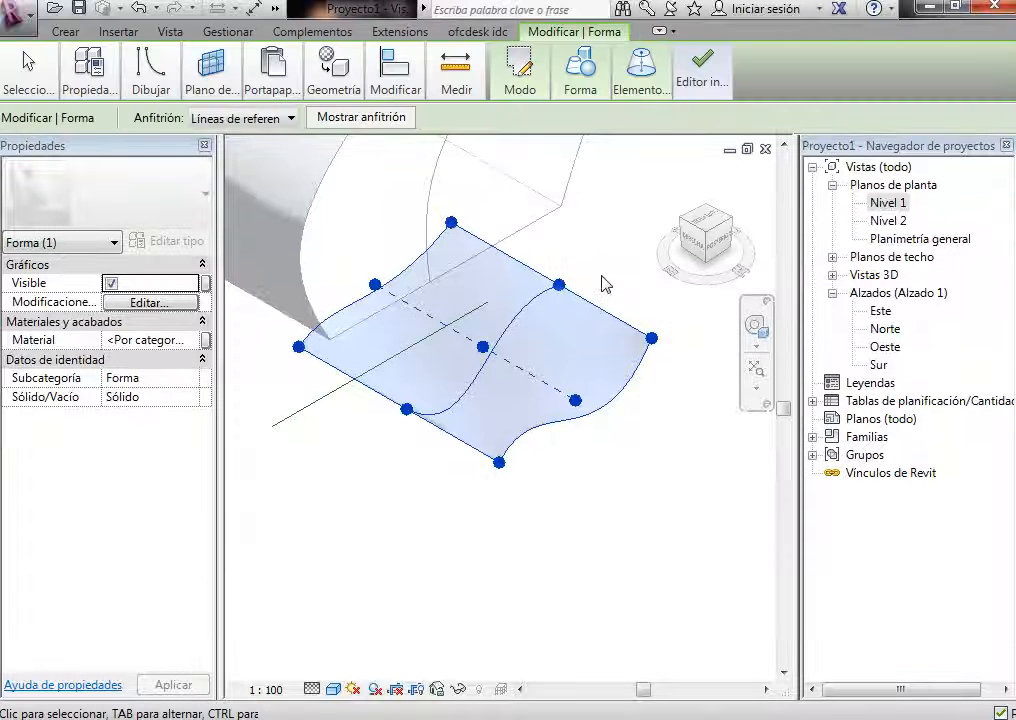
pyautogui.click(646, 72)
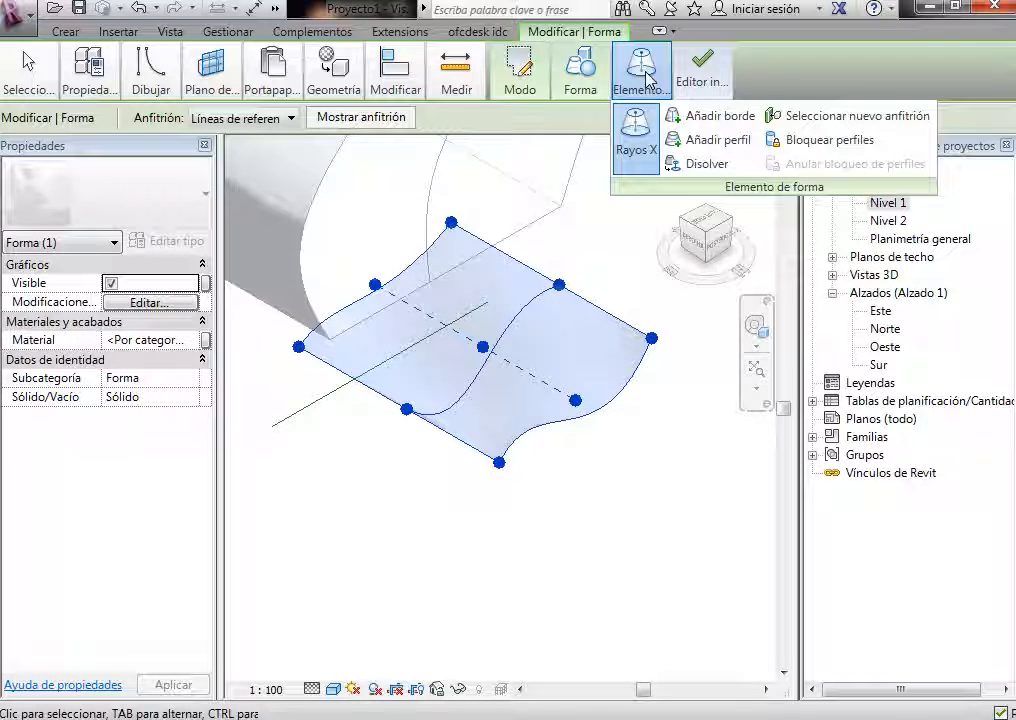
pyautogui.moveTo(582, 84)
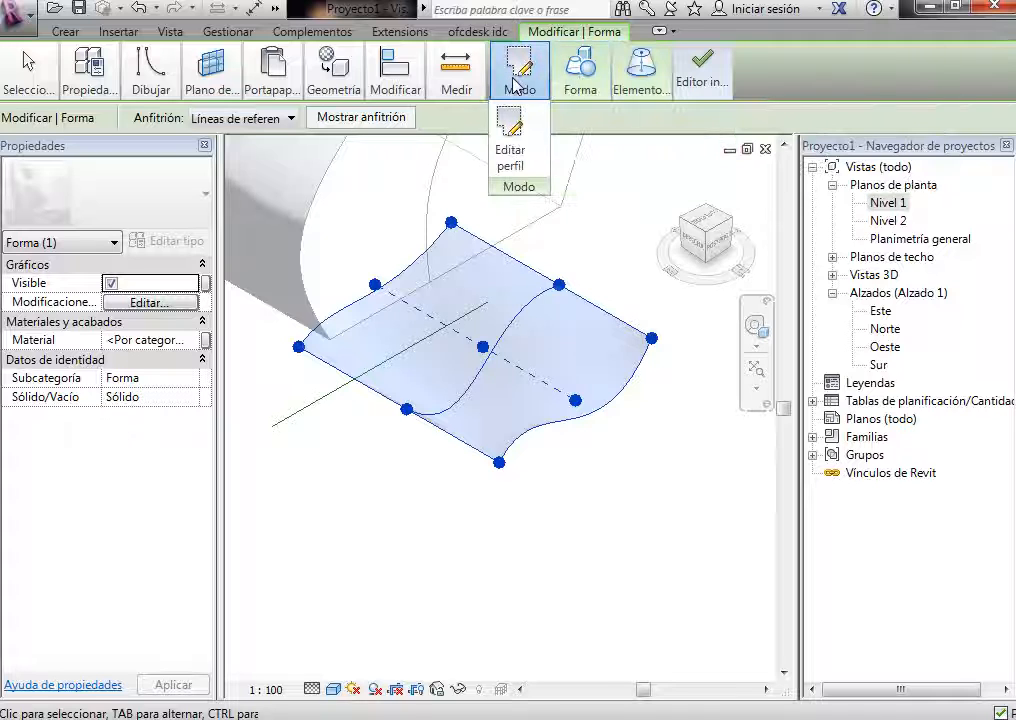
pyautogui.click(640, 72)
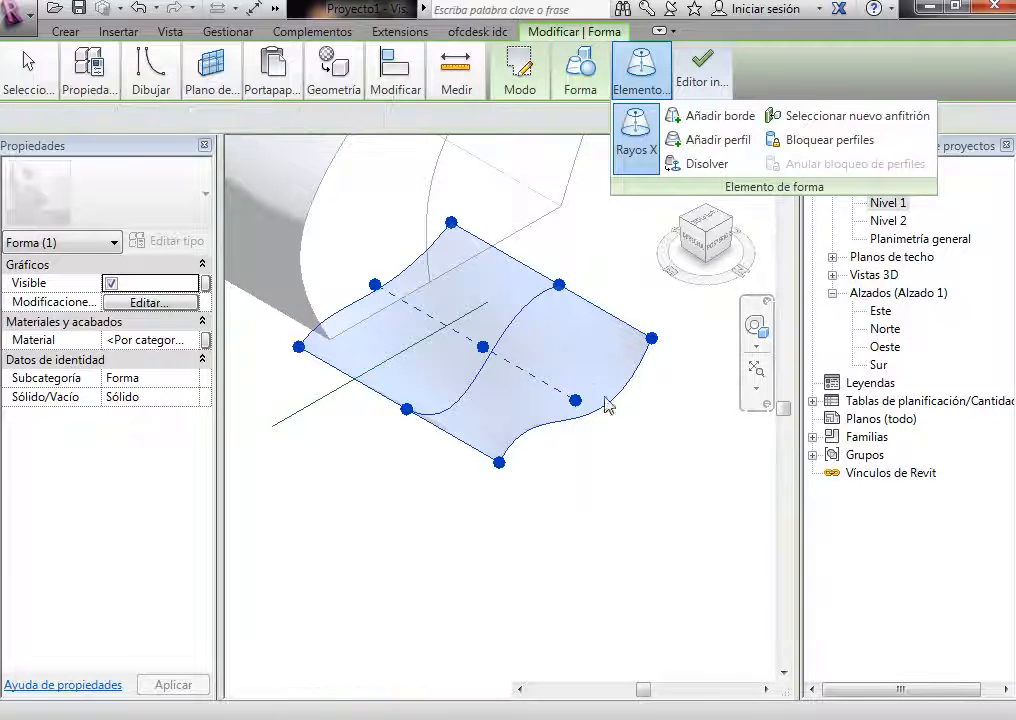
pyautogui.click(656, 468)
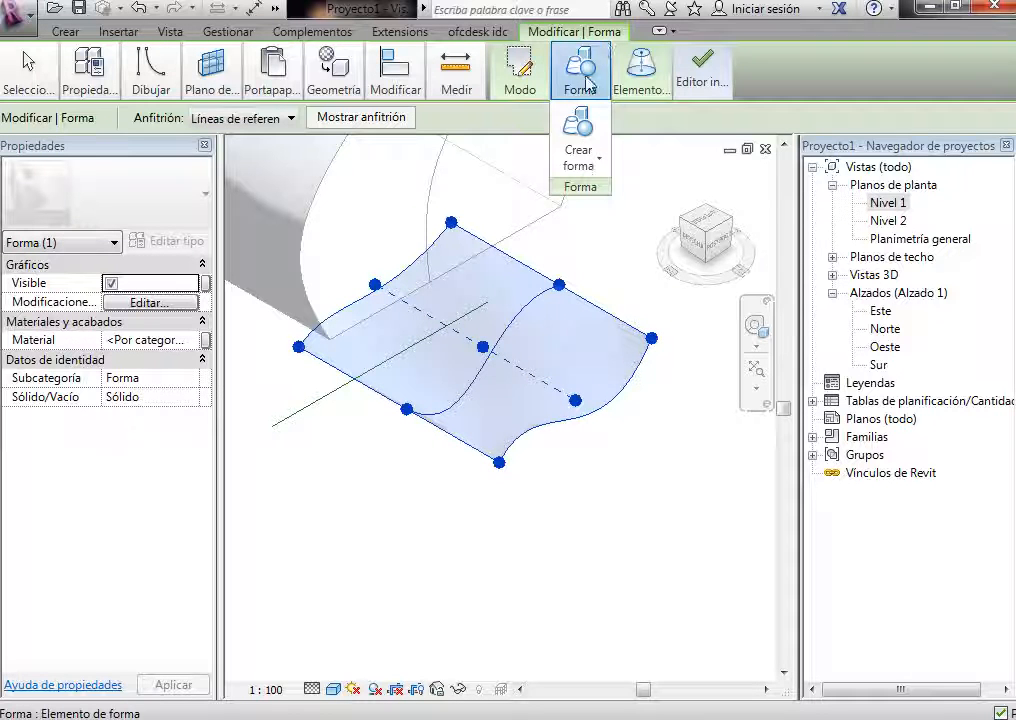
pyautogui.moveTo(640, 87)
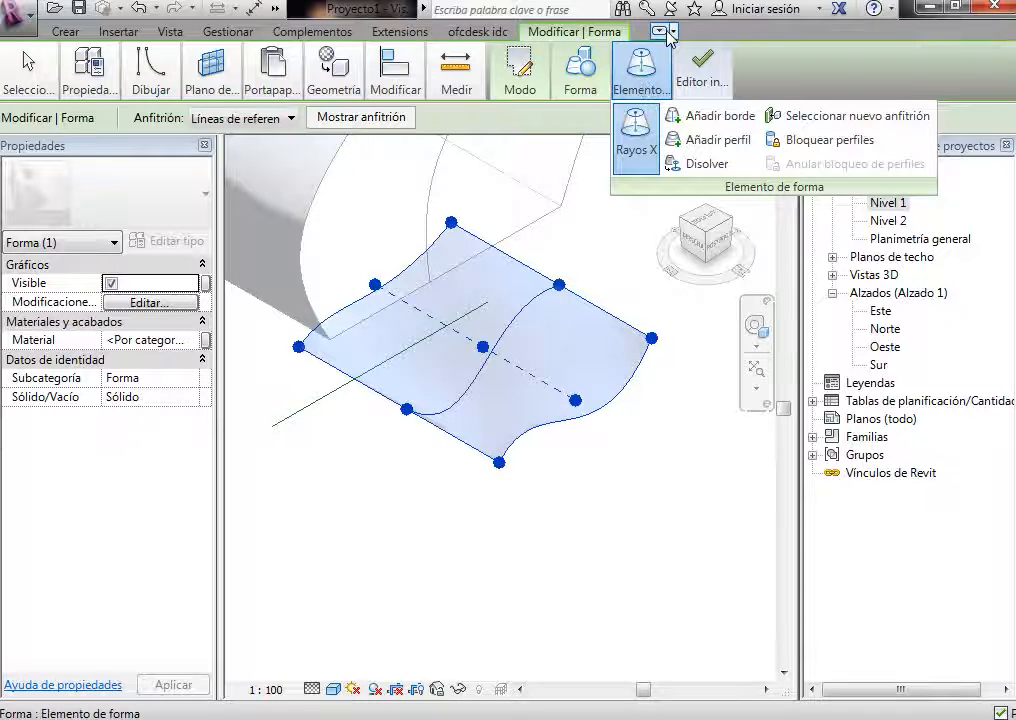
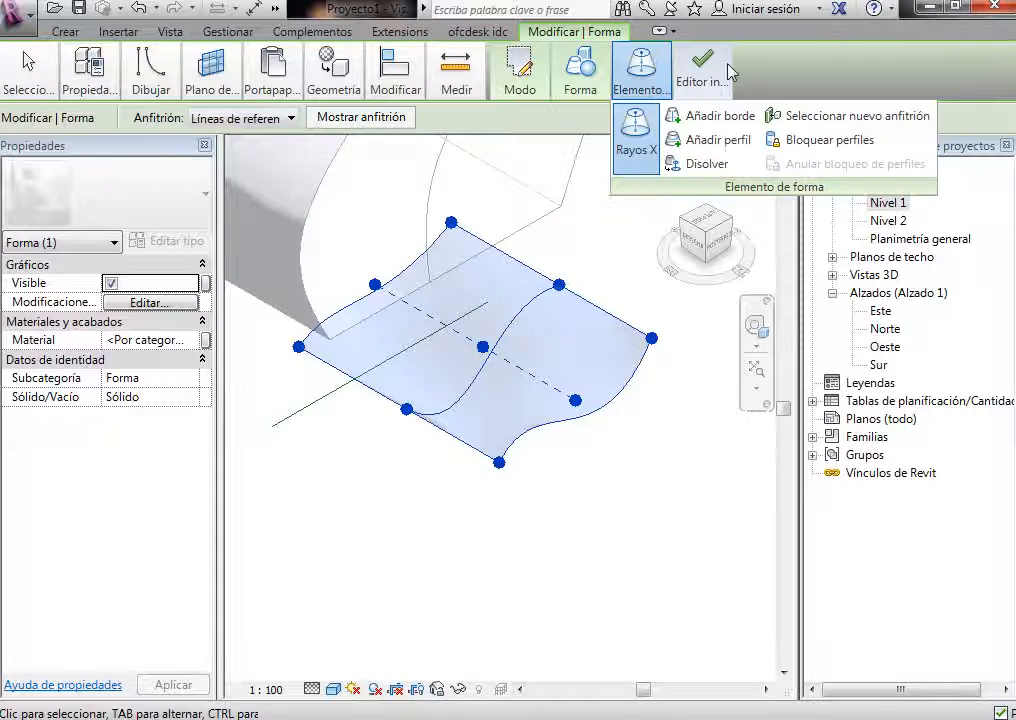
pyautogui.click(637, 264)
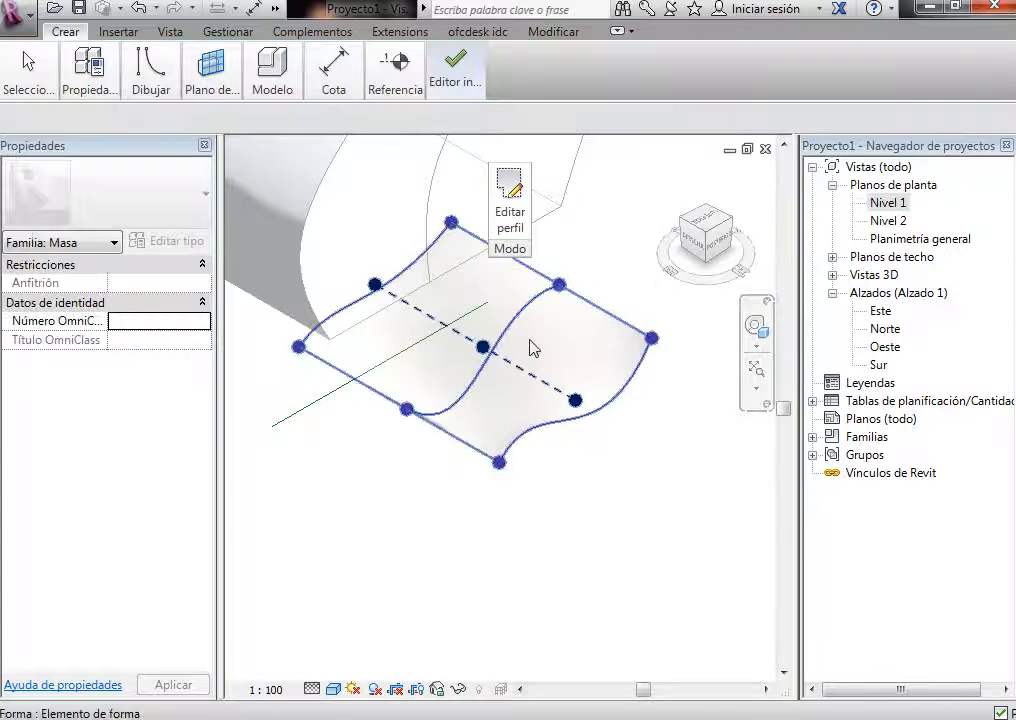
pyautogui.click(540, 382)
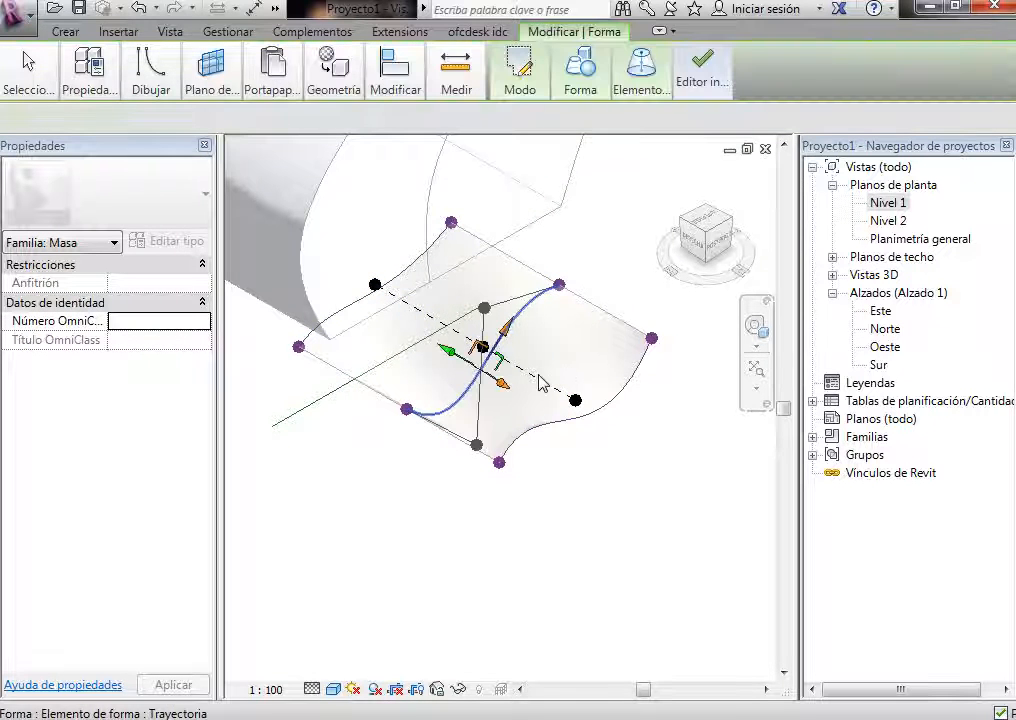
pyautogui.click(540, 380)
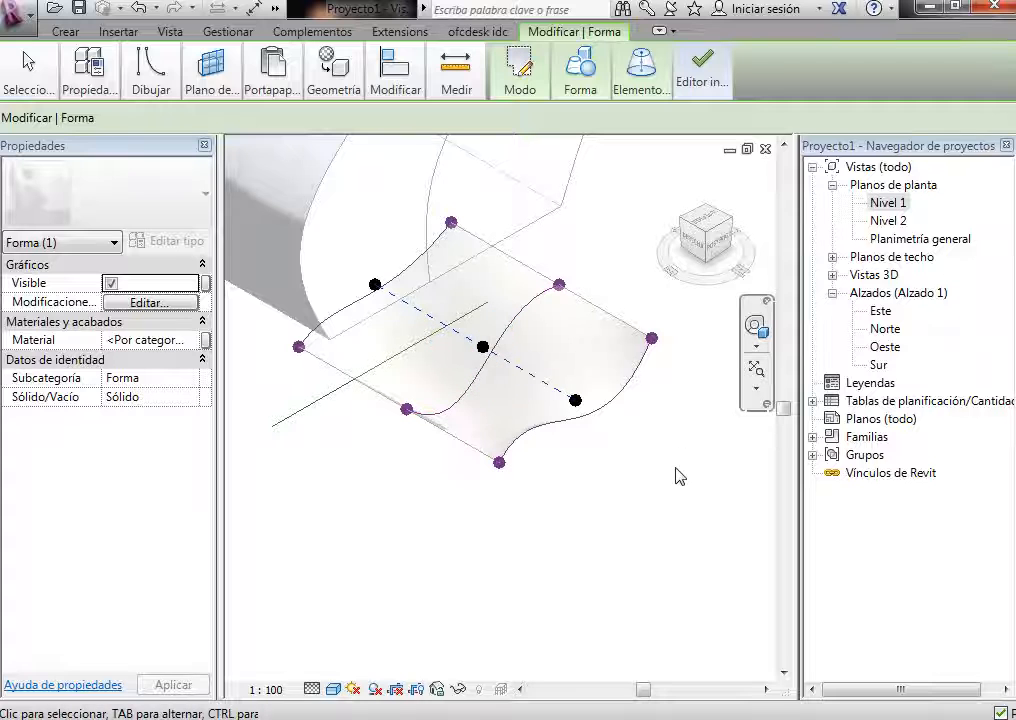
pyautogui.press('Escape')
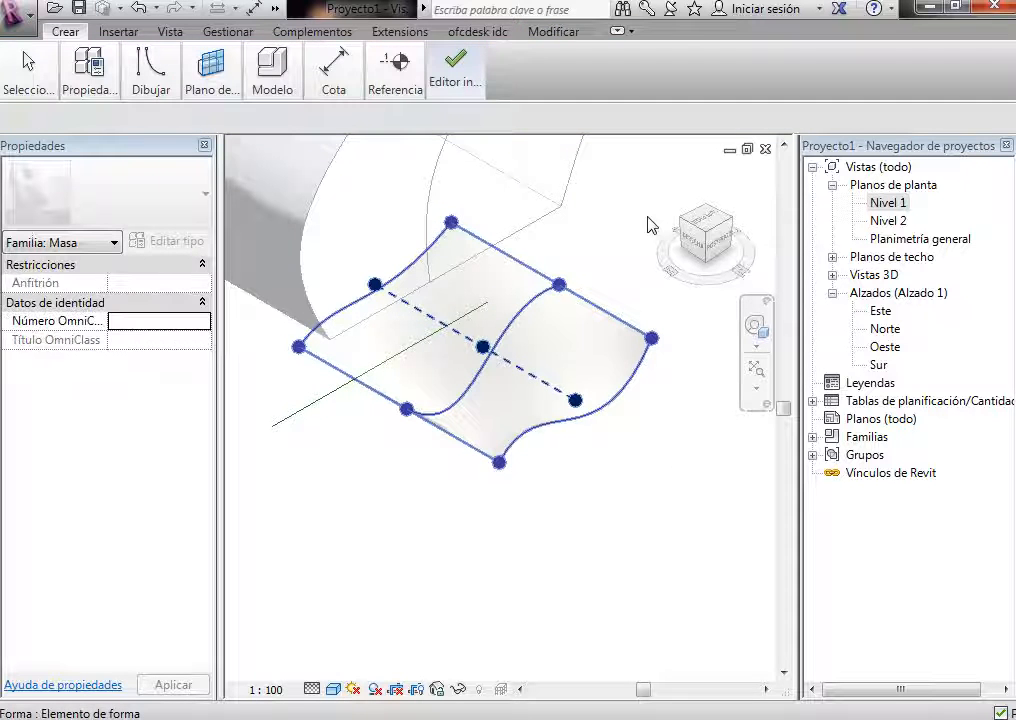
# Step: Add a profile to the wavy form between its back end profile and middle profile, placed along the far straight edge
pyautogui.click(648, 223)
pyautogui.moveTo(530, 82)
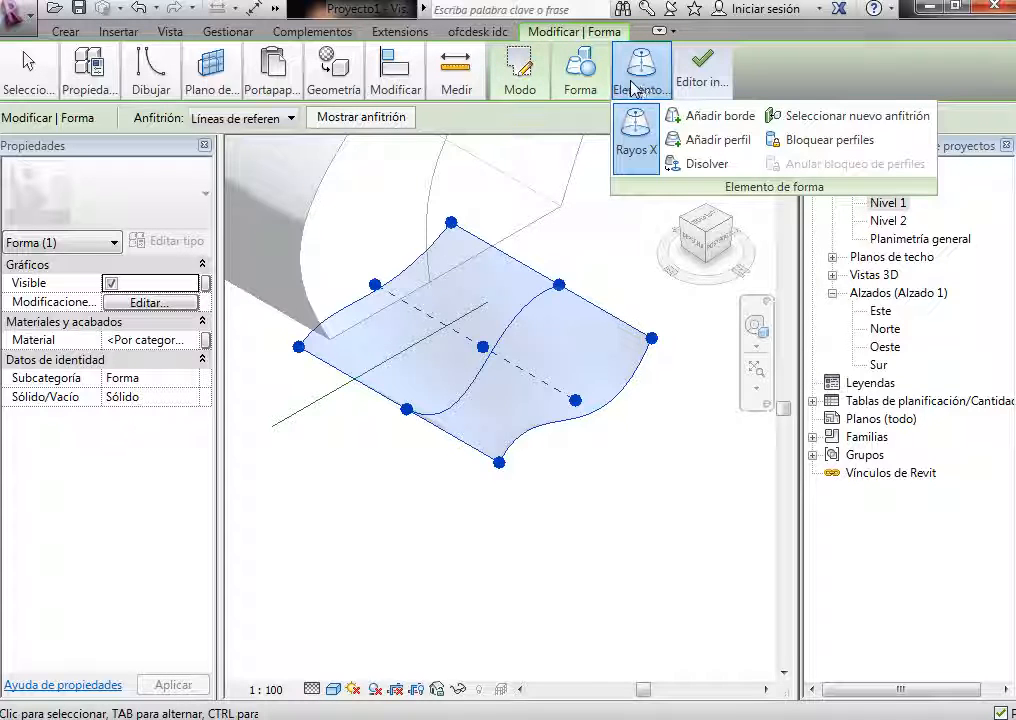
pyautogui.click(697, 142)
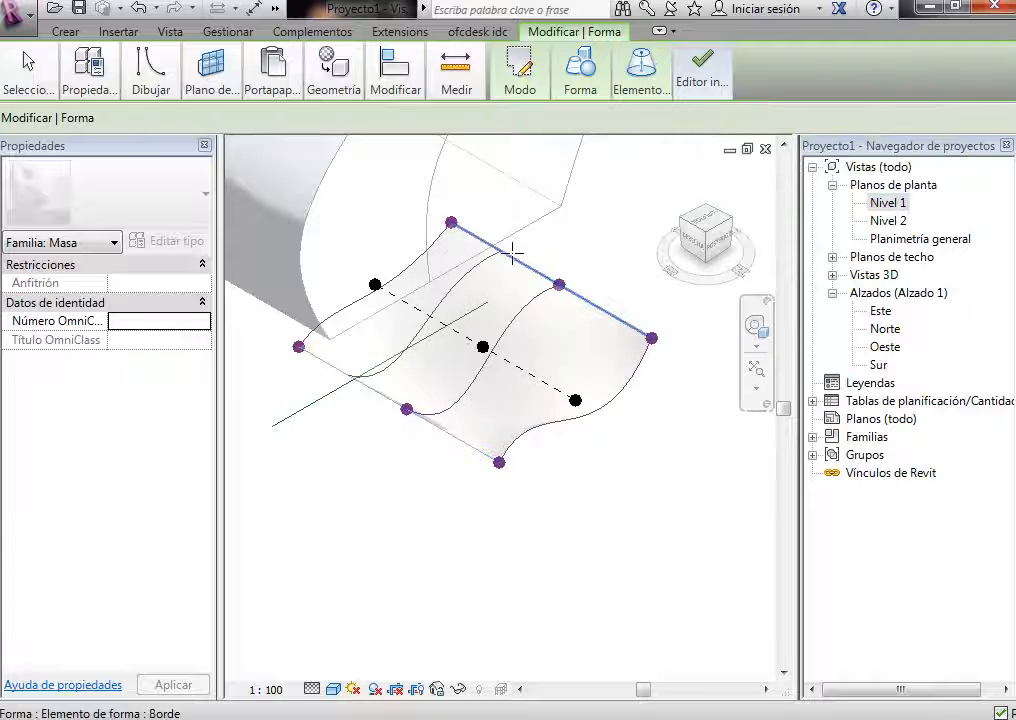
pyautogui.click(508, 253)
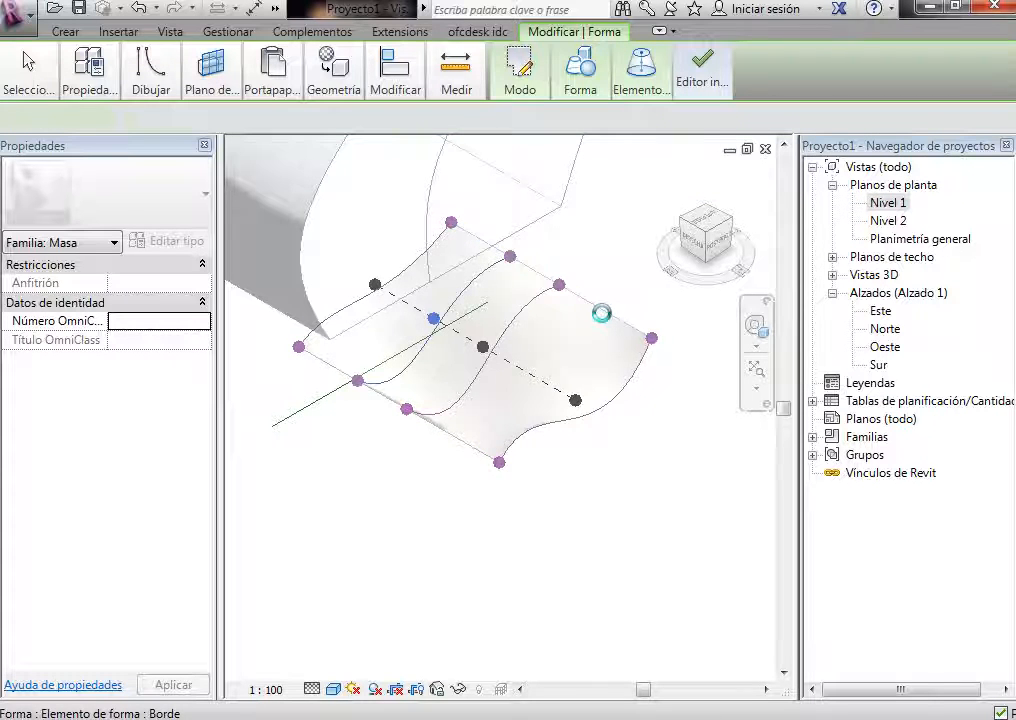
# Step: Add two lengthwise edges across the wavy form, running through all its profiles between the two straight side edges
pyautogui.click(641, 75)
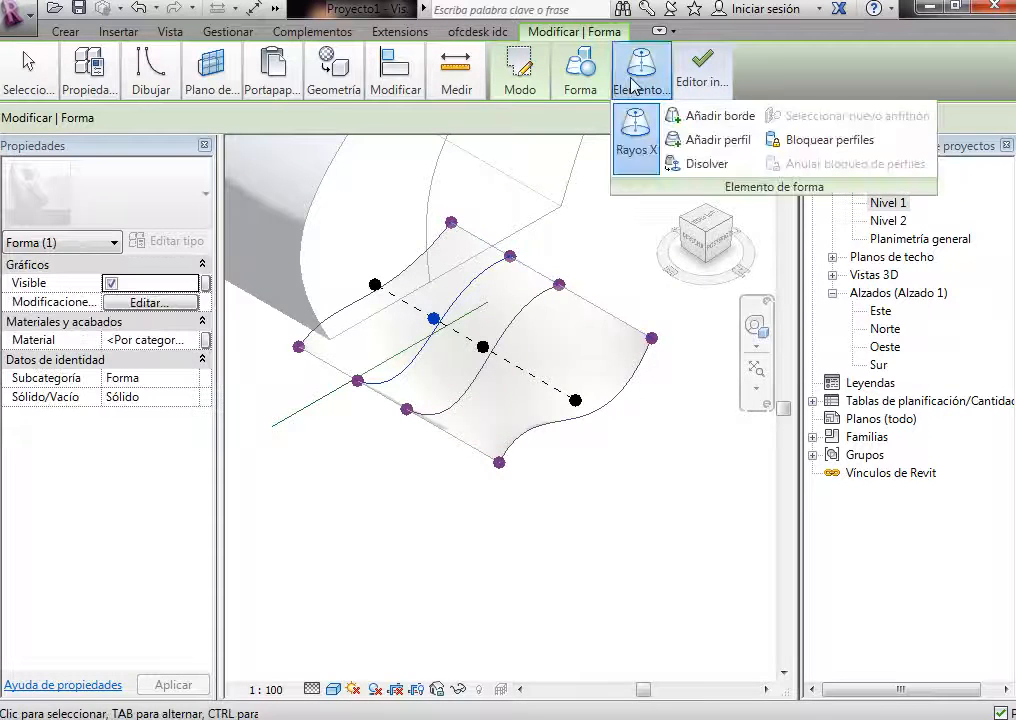
pyautogui.click(688, 117)
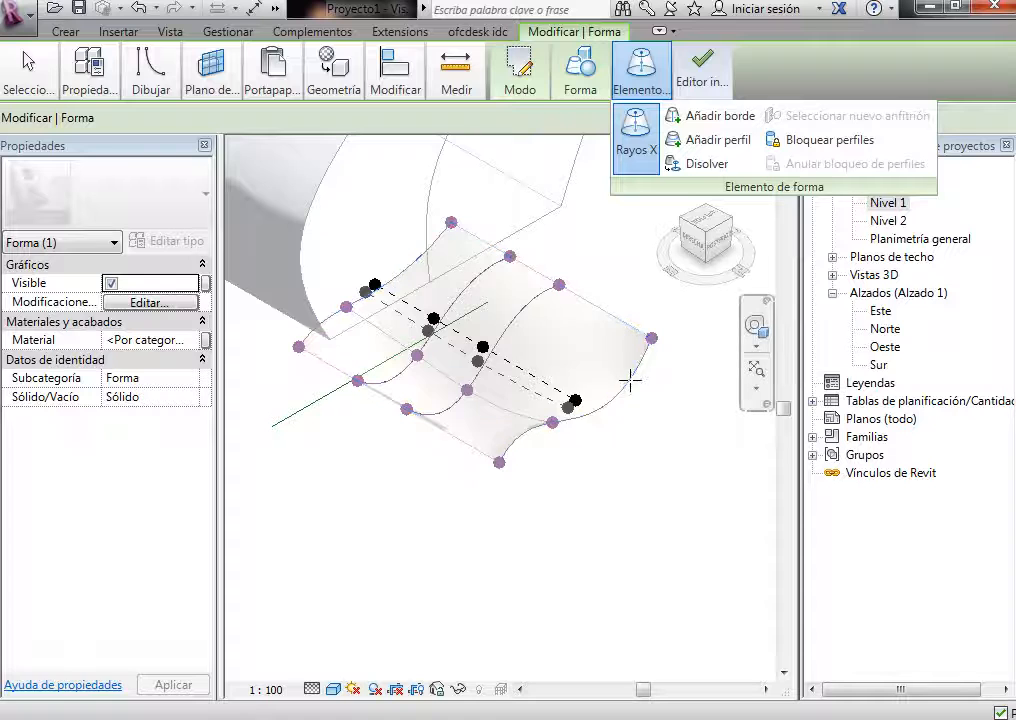
pyautogui.click(612, 418)
pyautogui.click(631, 454)
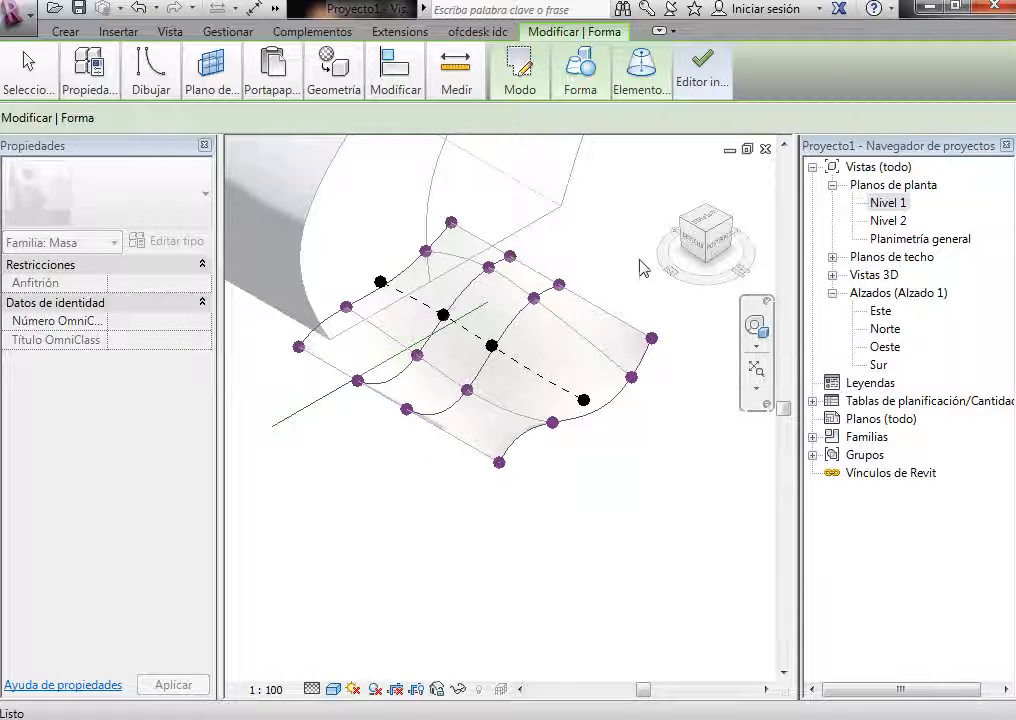
pyautogui.press('Escape')
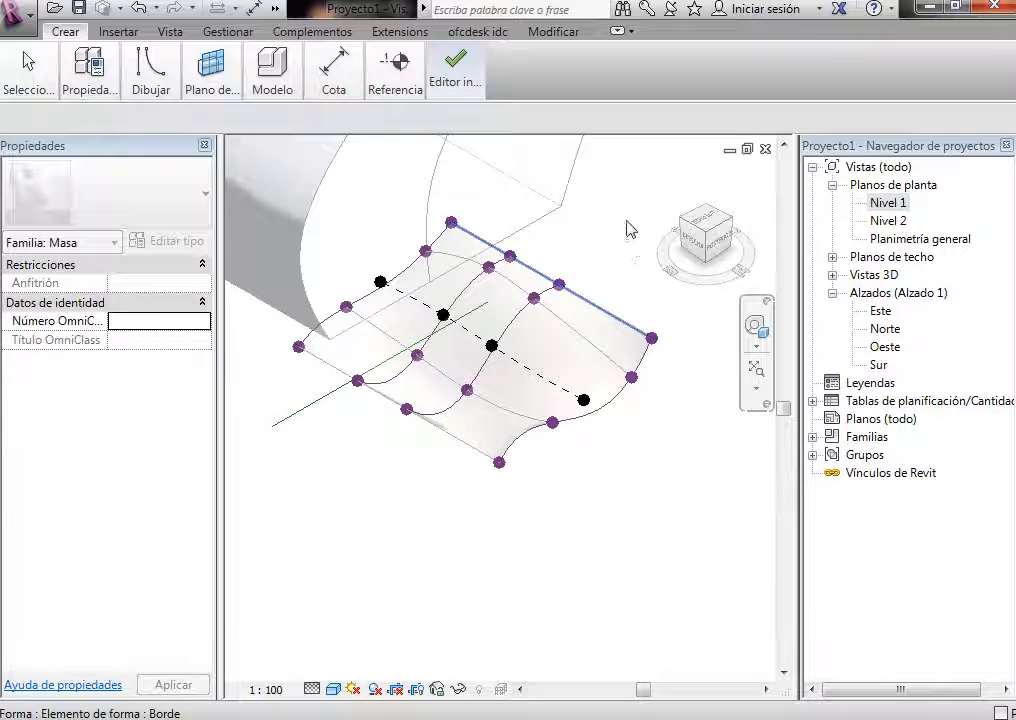
pyautogui.click(623, 212)
pyautogui.moveTo(626, 97)
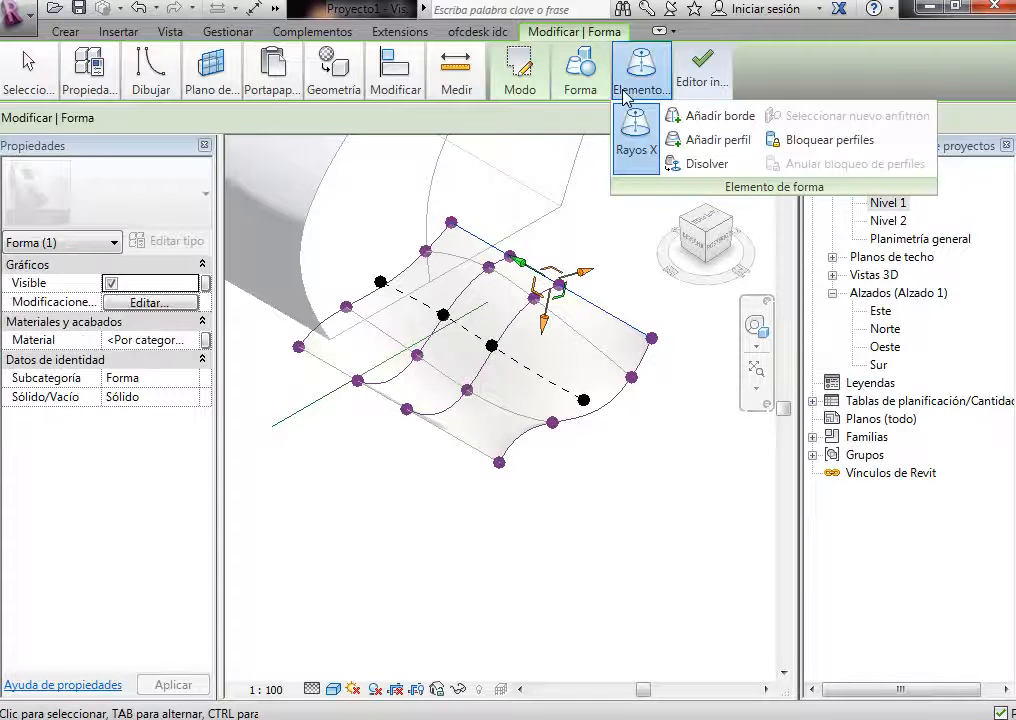
pyautogui.moveTo(583, 97)
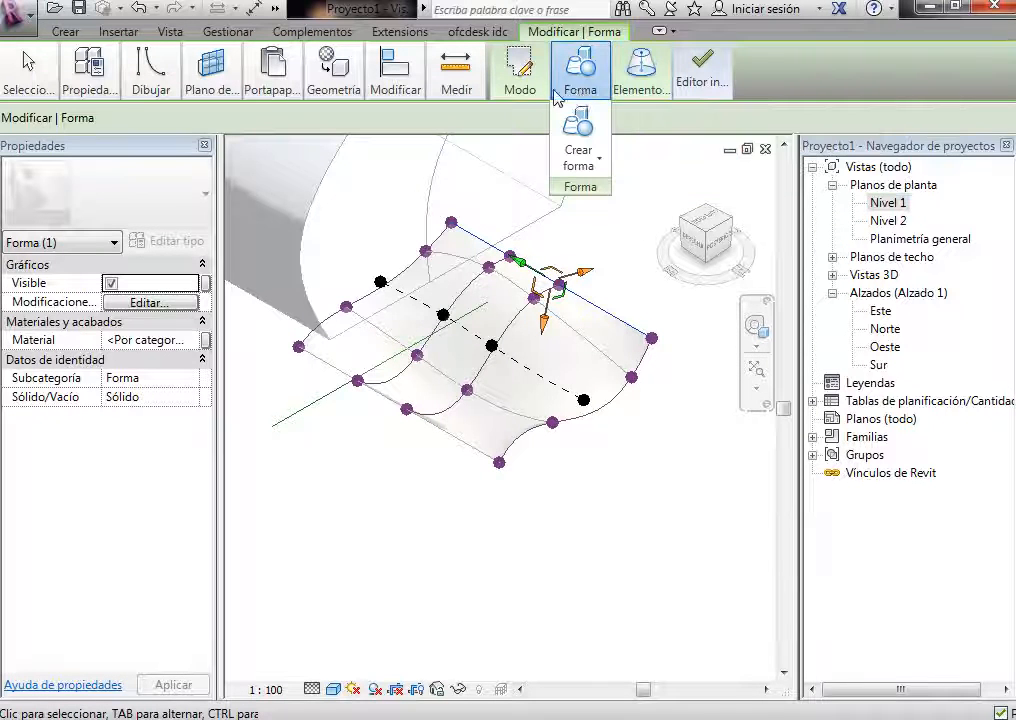
pyautogui.moveTo(433, 85)
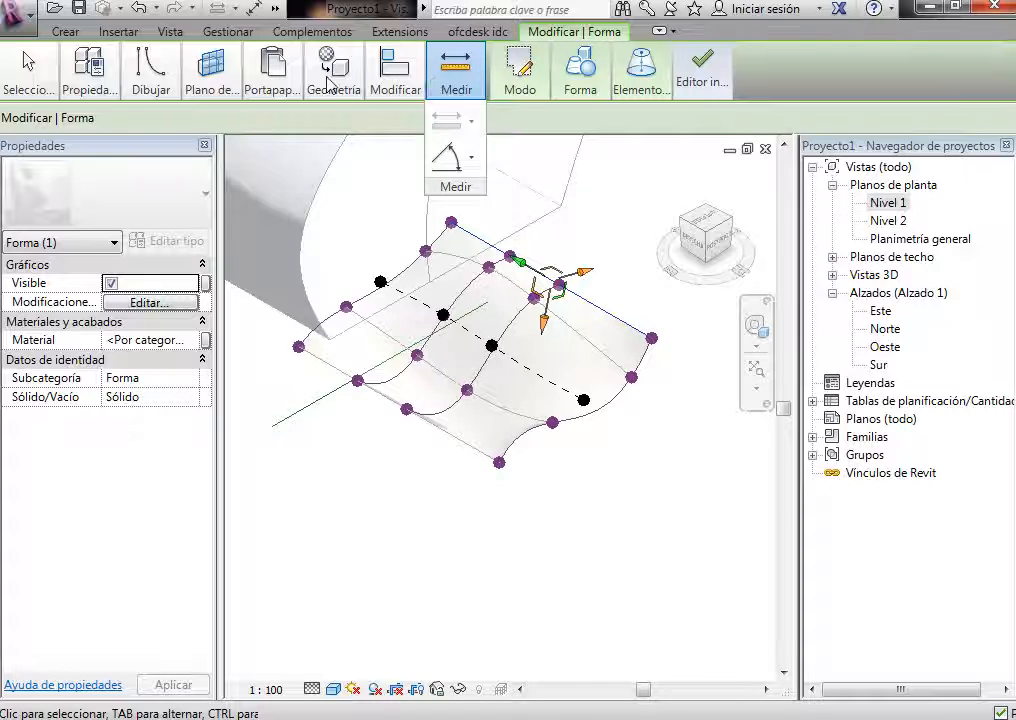
pyautogui.moveTo(262, 82)
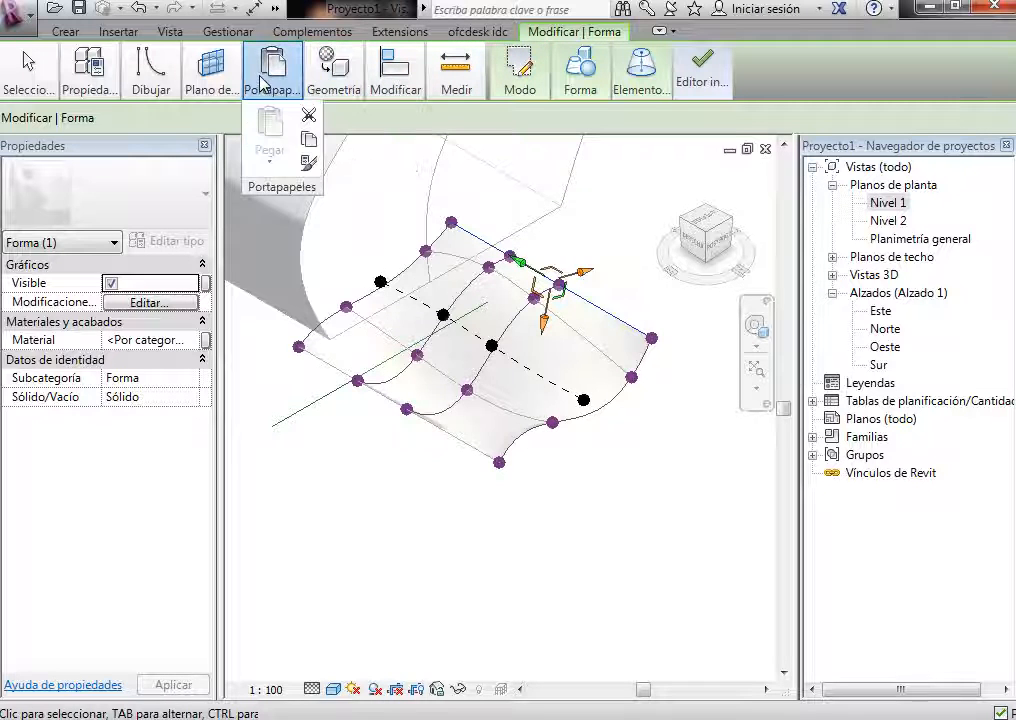
pyautogui.moveTo(213, 80)
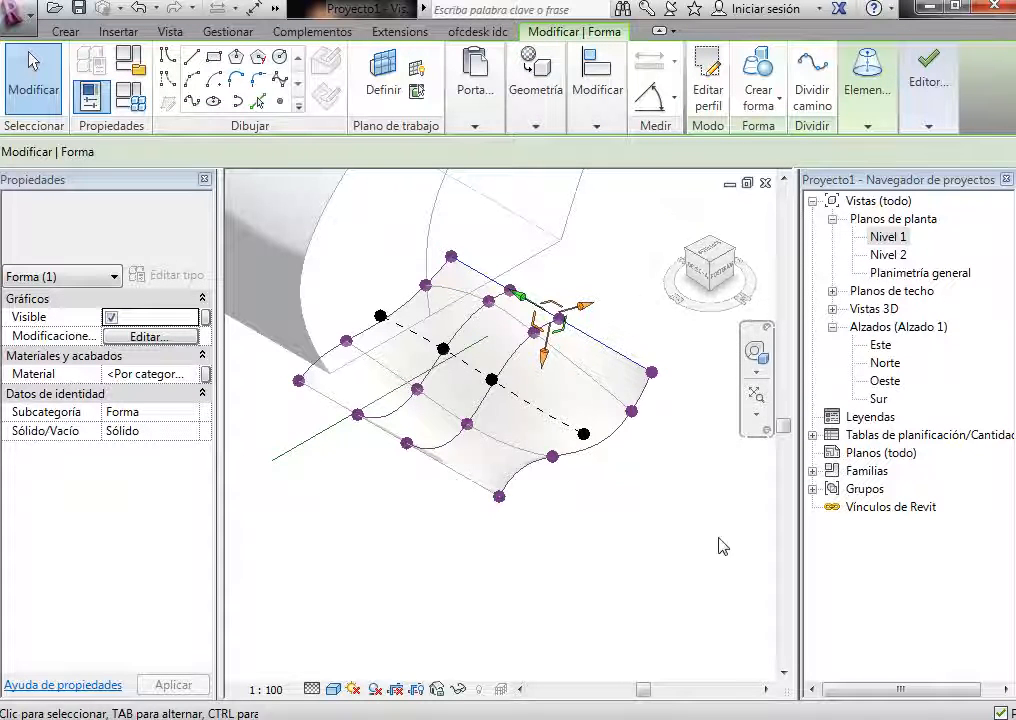
# Step: Finish the in-place mass and dismiss the mesh geometry warning
pyautogui.click(933, 121)
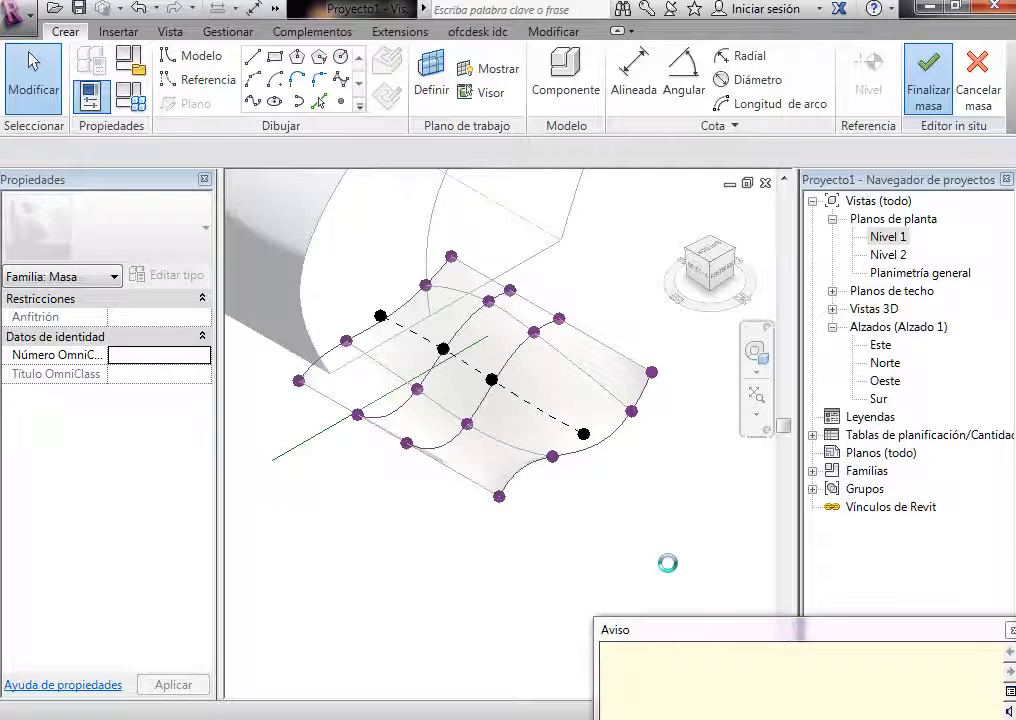
pyautogui.moveTo(697, 638); pyautogui.dragTo(523, 560)
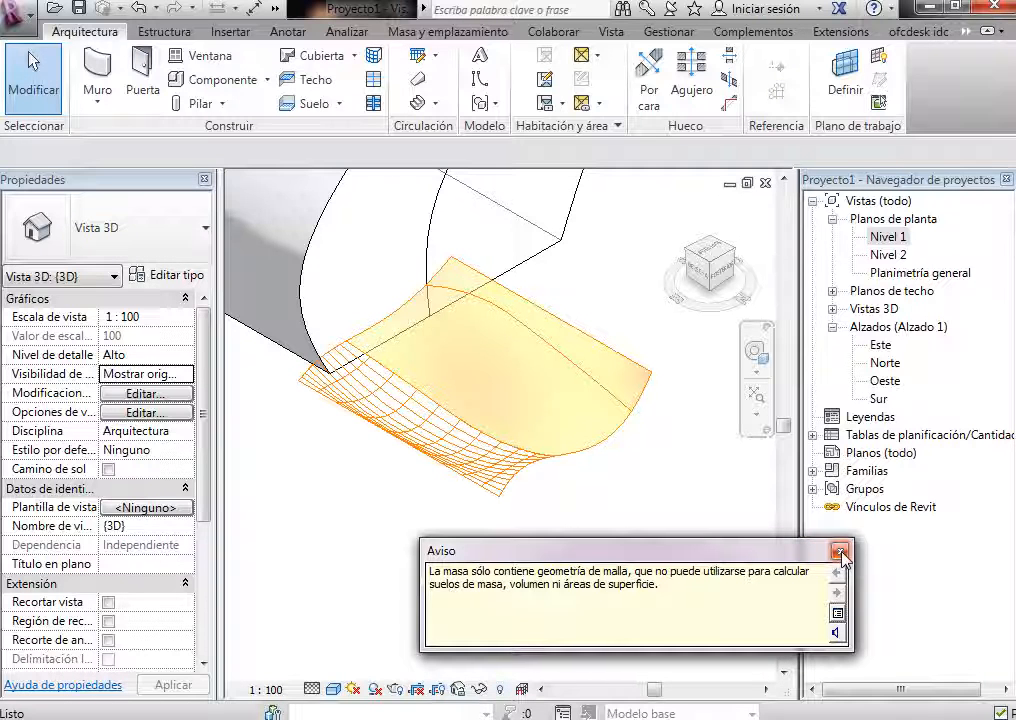
pyautogui.click(841, 552)
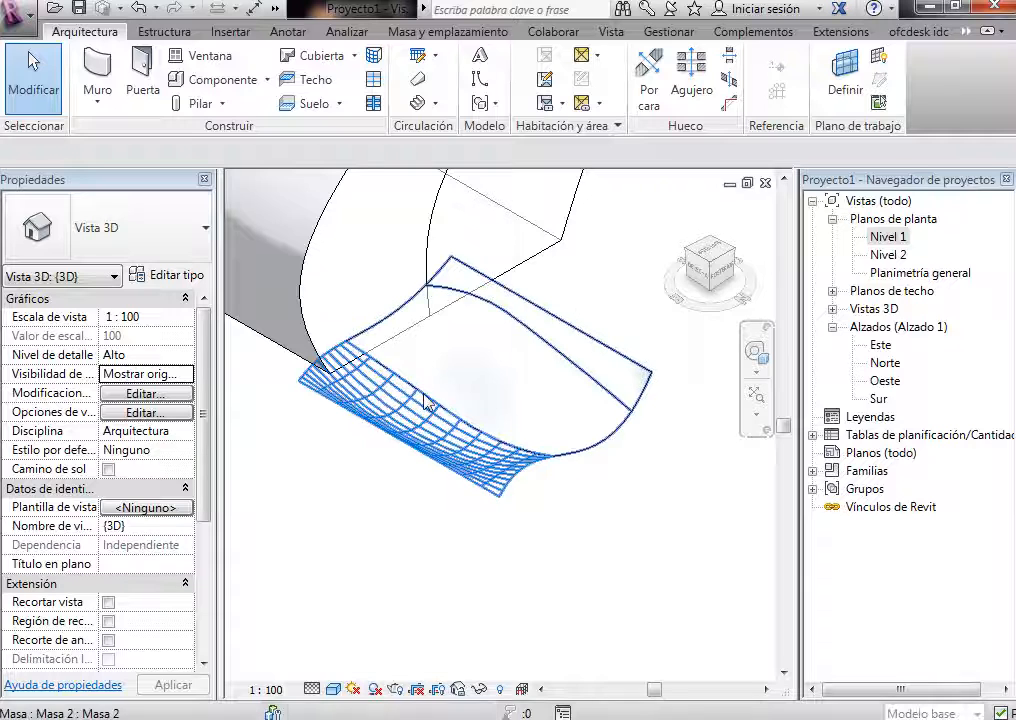
# Step: Select the finished wavy mass and reopen it for in-place editing
pyautogui.click(463, 358)
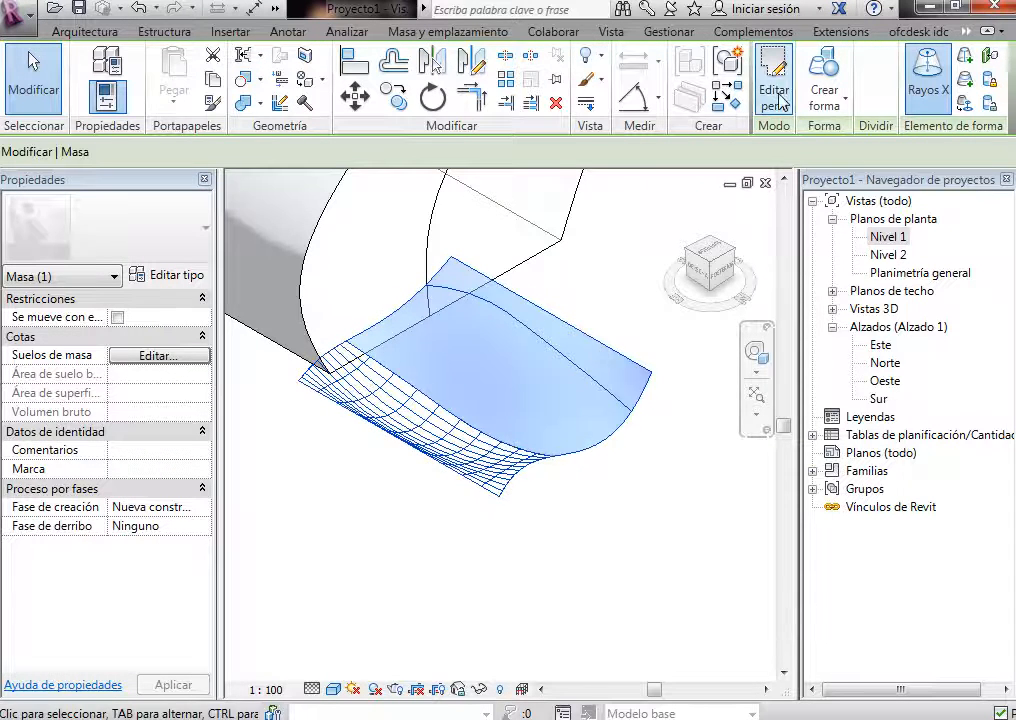
pyautogui.click(639, 289)
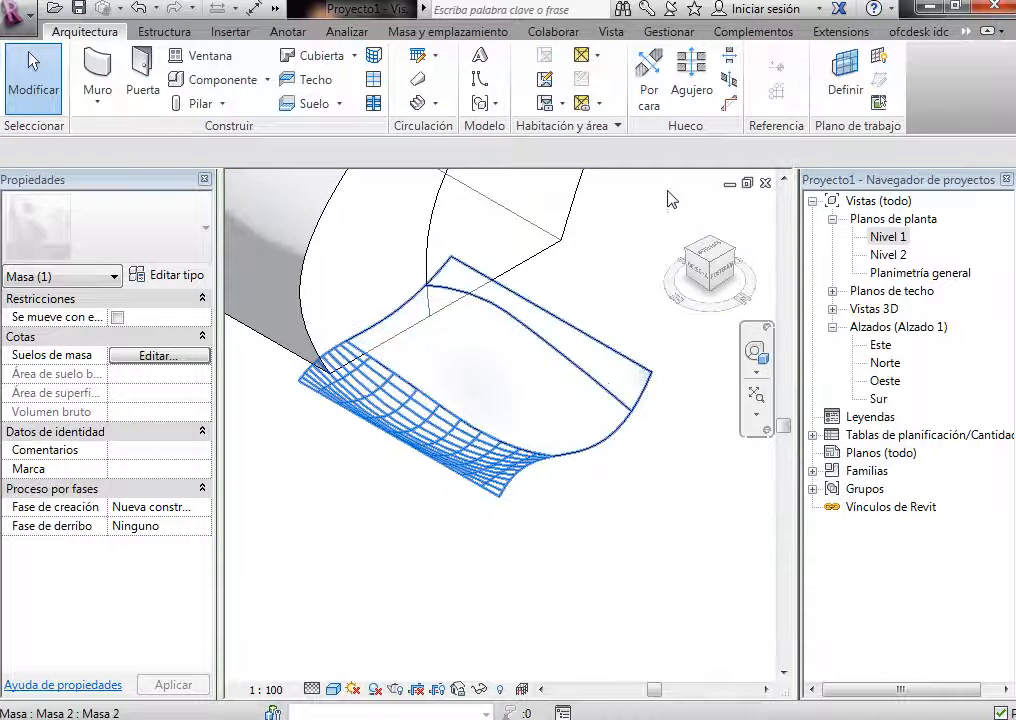
pyautogui.click(665, 212)
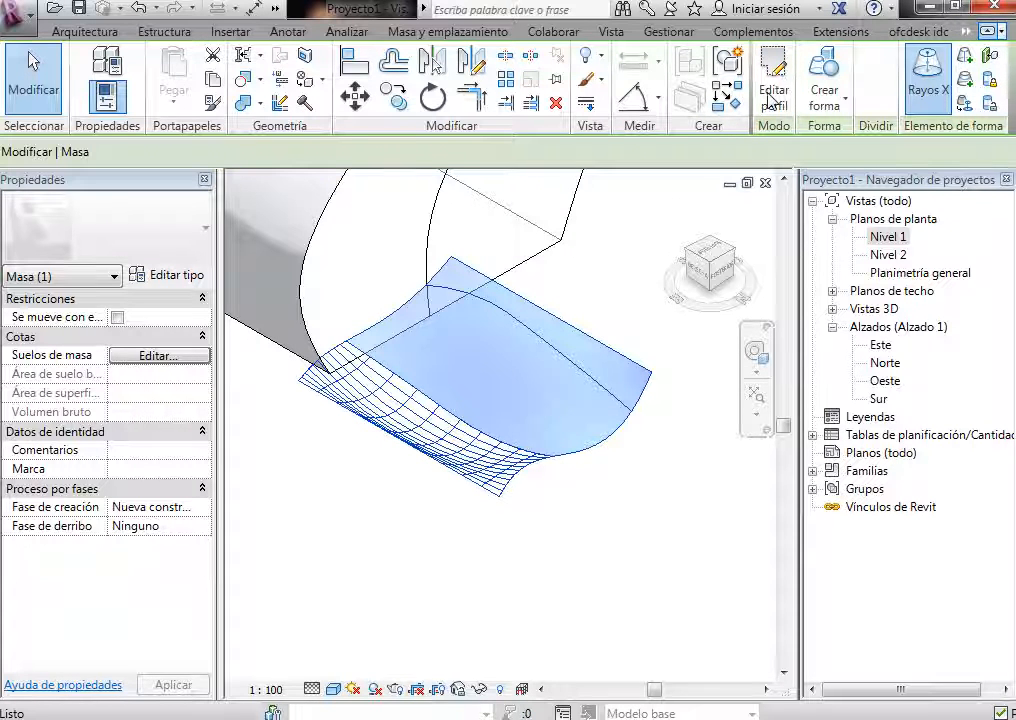
pyautogui.click(988, 31)
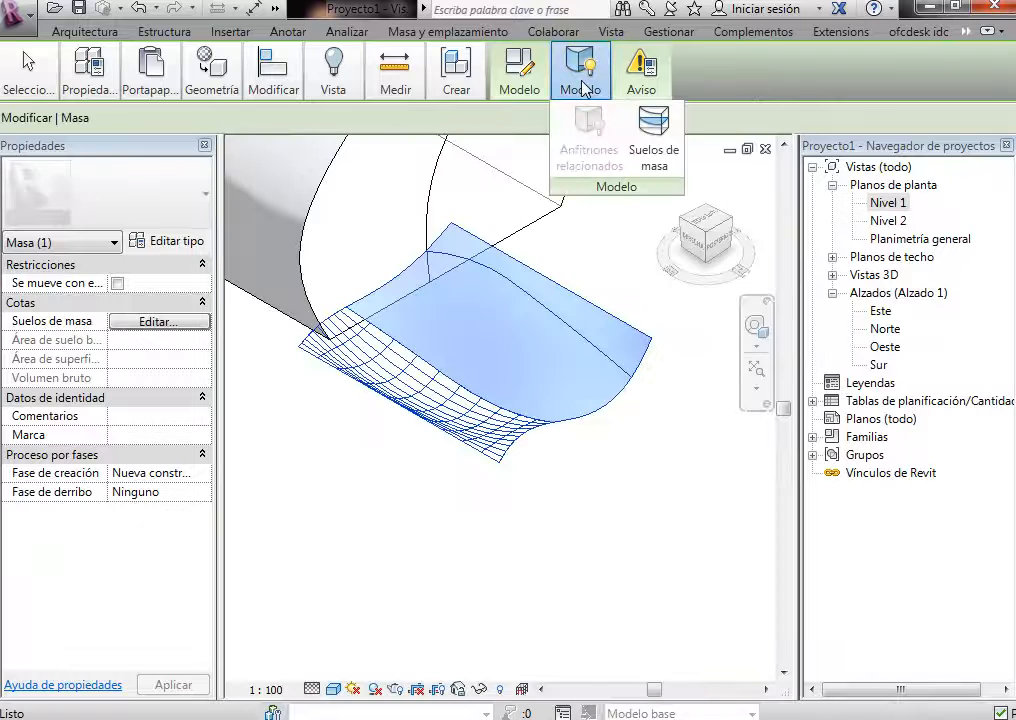
pyautogui.moveTo(524, 96)
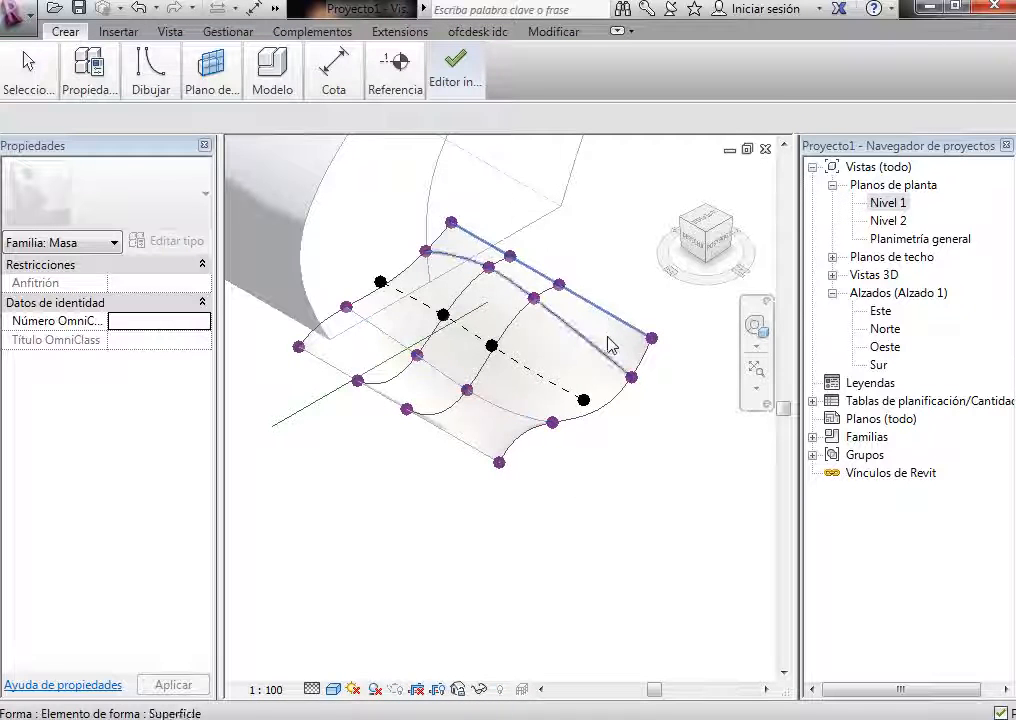
# Step: Select the wavy form's far straight edge and turn off the form's X-ray display
pyautogui.click(565, 270)
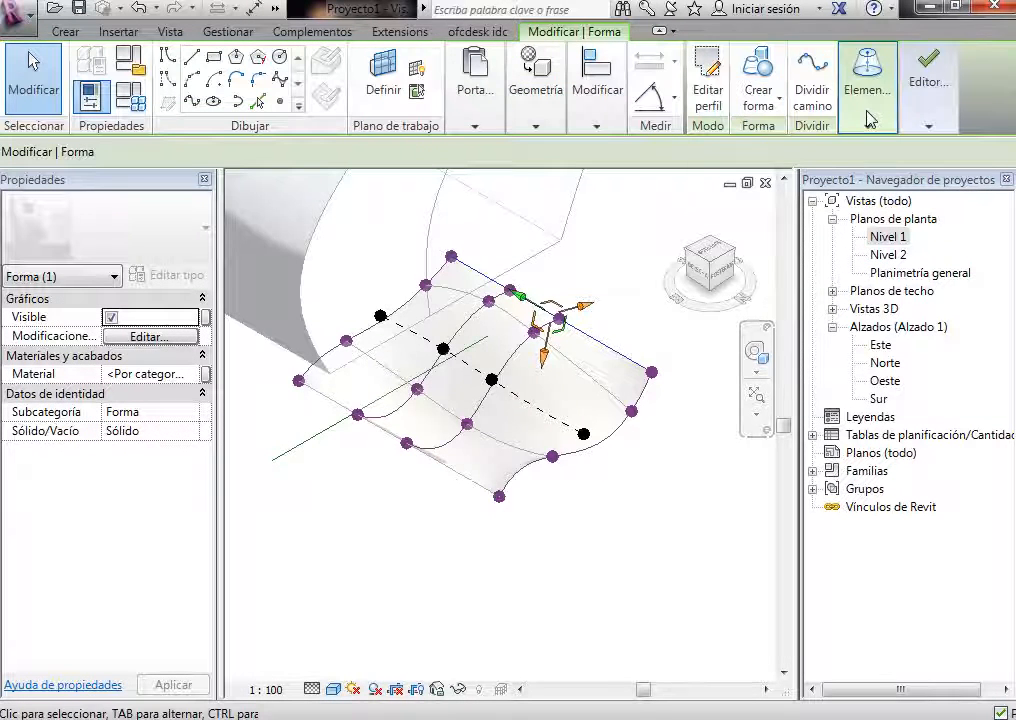
pyautogui.moveTo(866, 88)
pyautogui.click(712, 181)
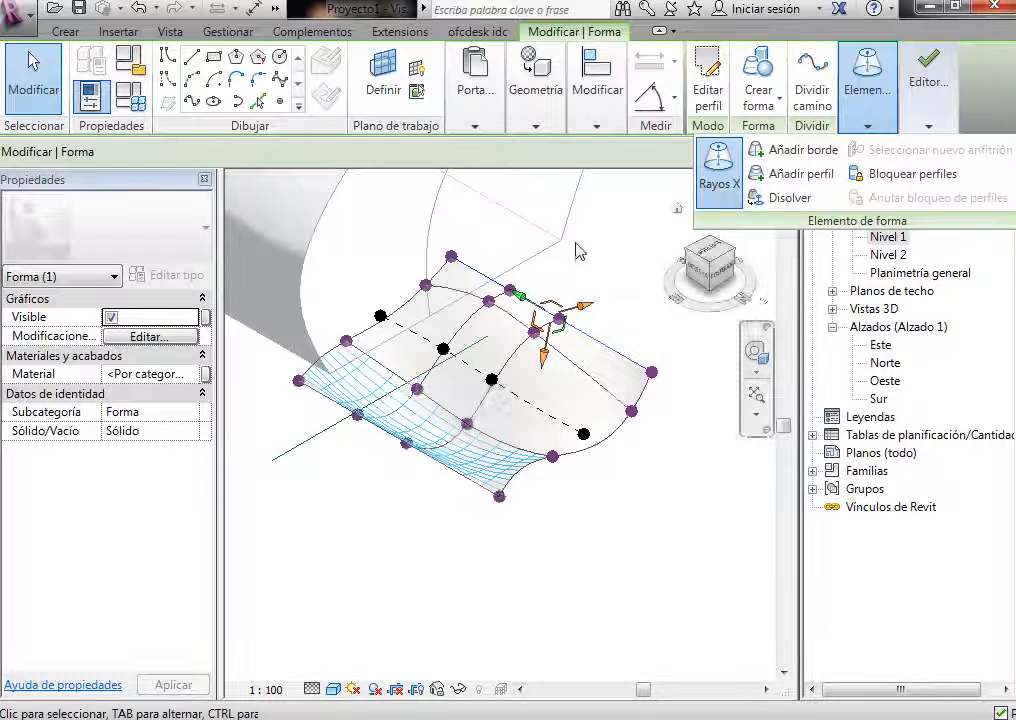
# Step: Divide the narrow surface strip along the wavy form's far straight edge into a UV grid
pyautogui.click(612, 370)
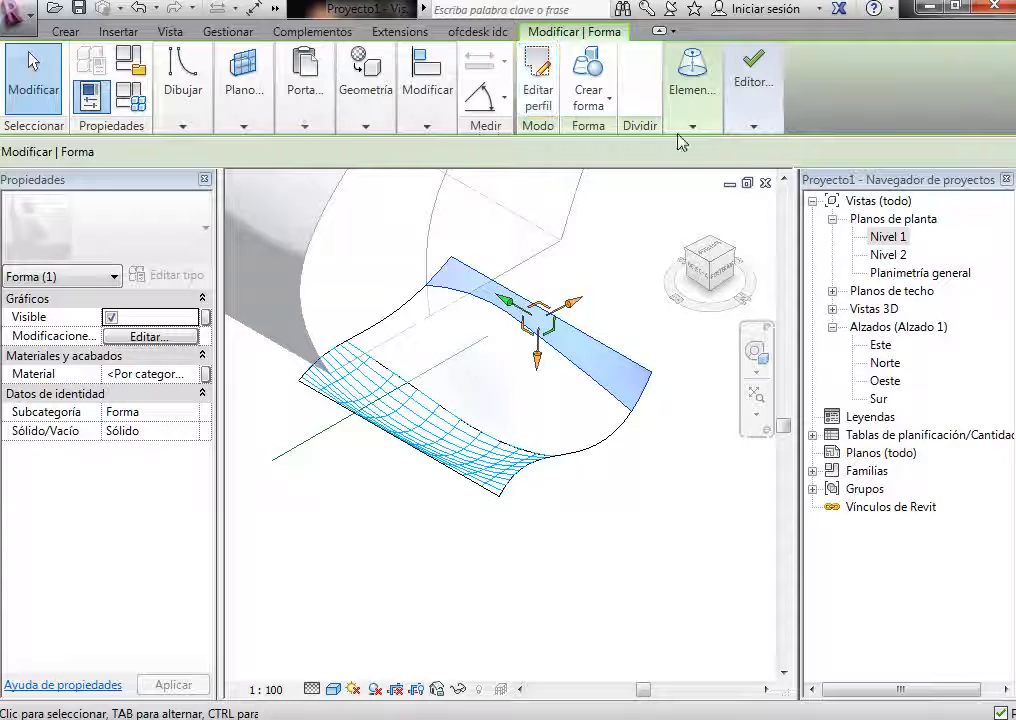
pyautogui.click(701, 123)
pyautogui.click(647, 108)
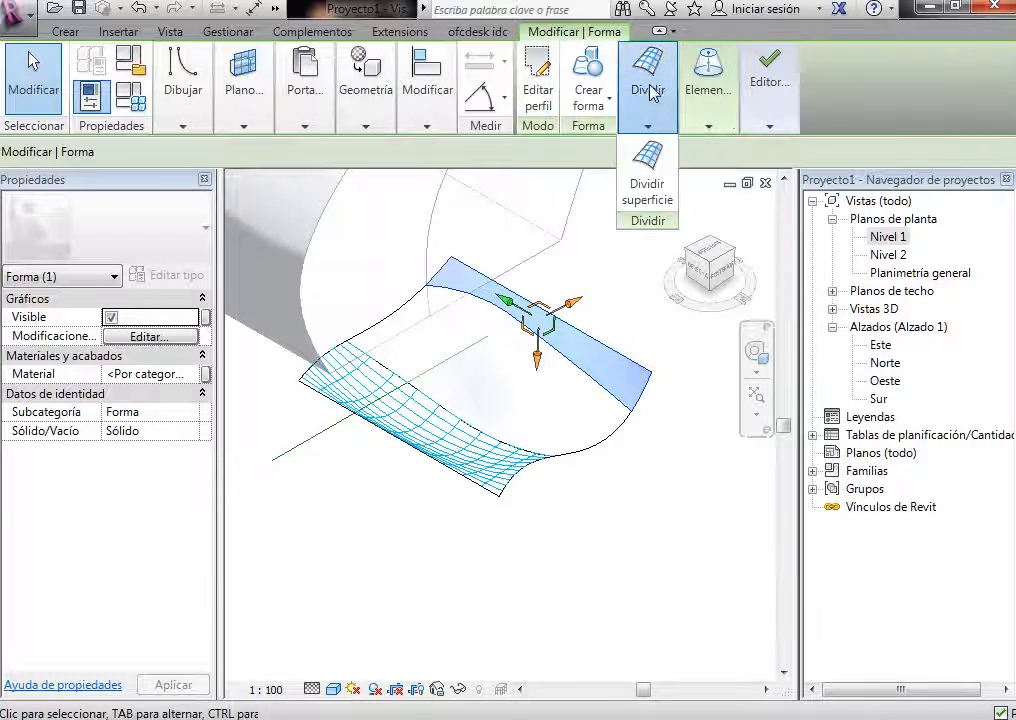
pyautogui.click(655, 160)
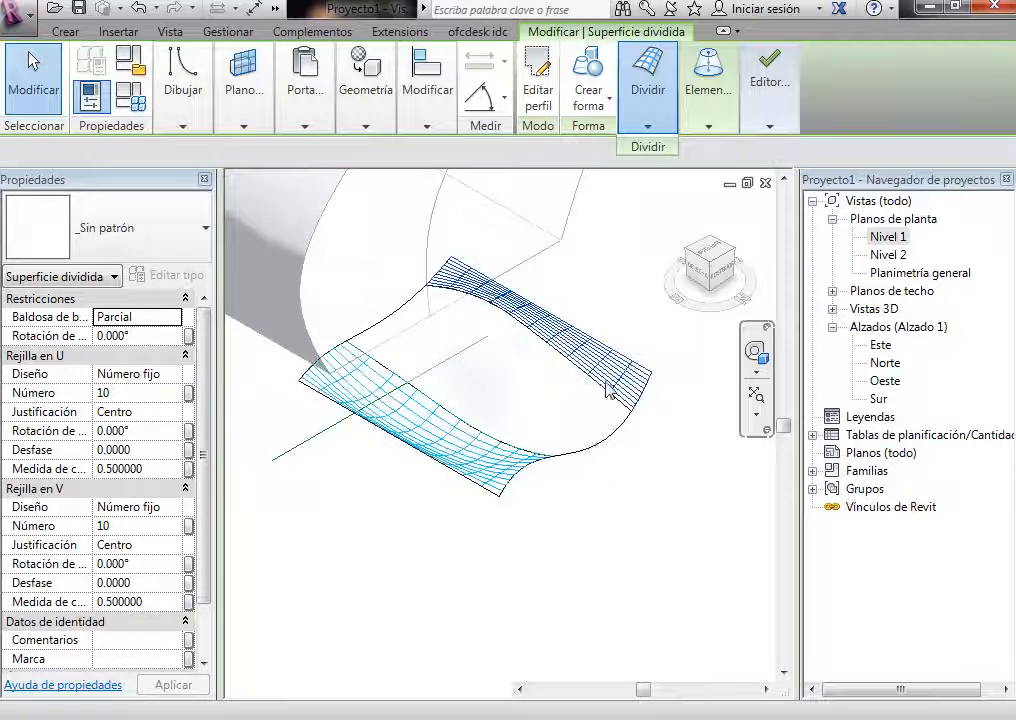
pyautogui.press('Escape')
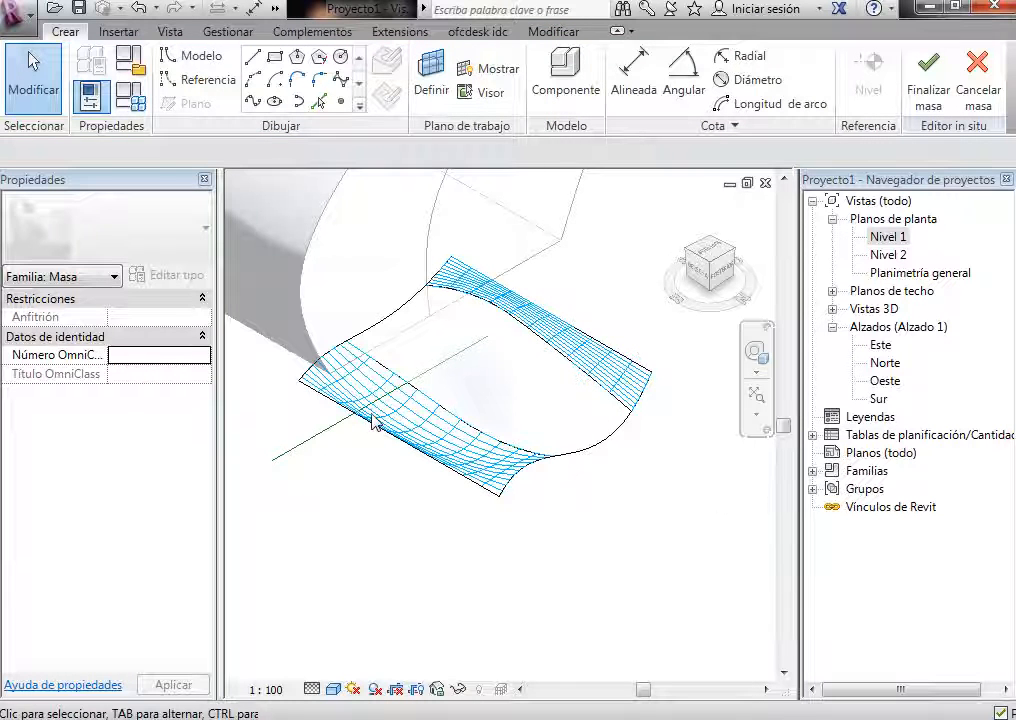
# Step: Set the near divided surface's U grid and V grid numbers to 5 each
pyautogui.click(428, 395)
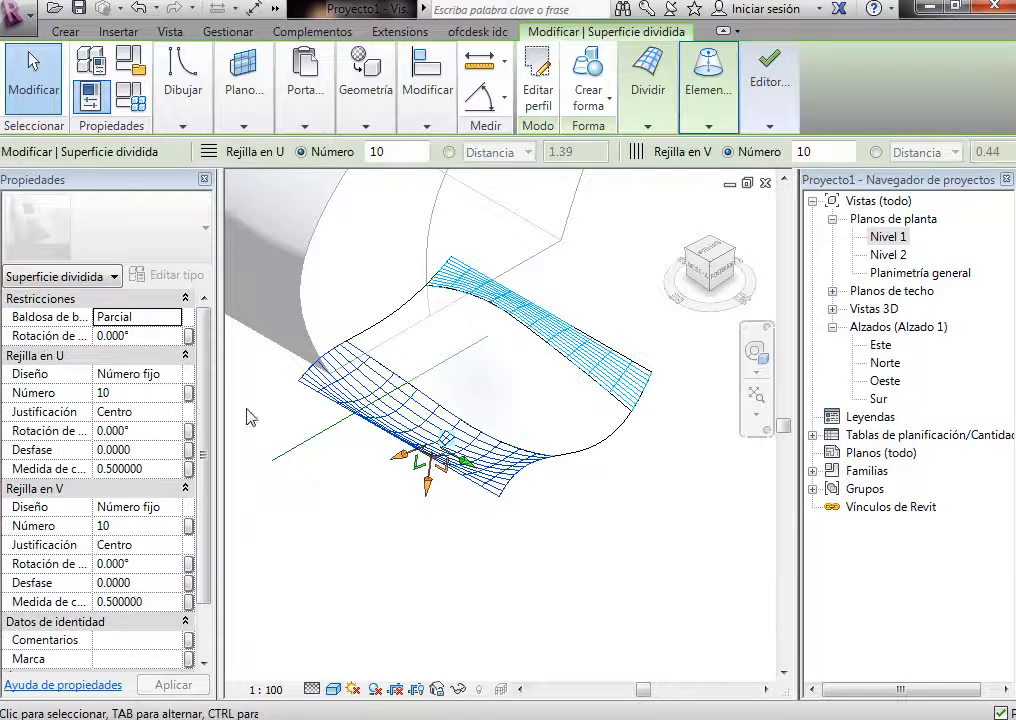
pyautogui.click(135, 393)
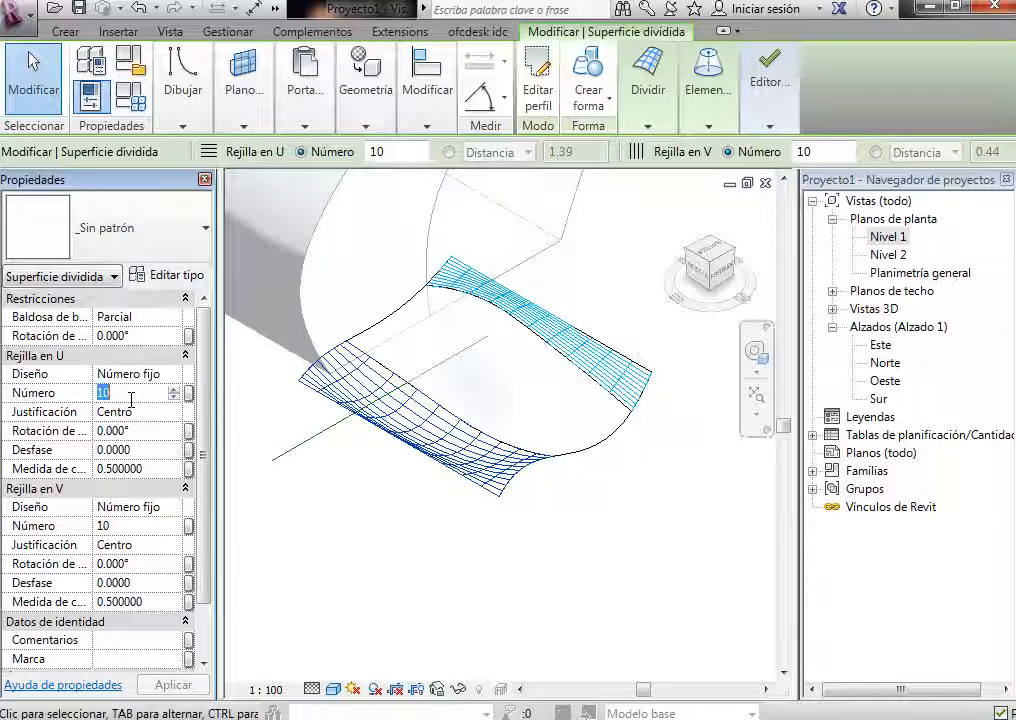
pyautogui.write('5')
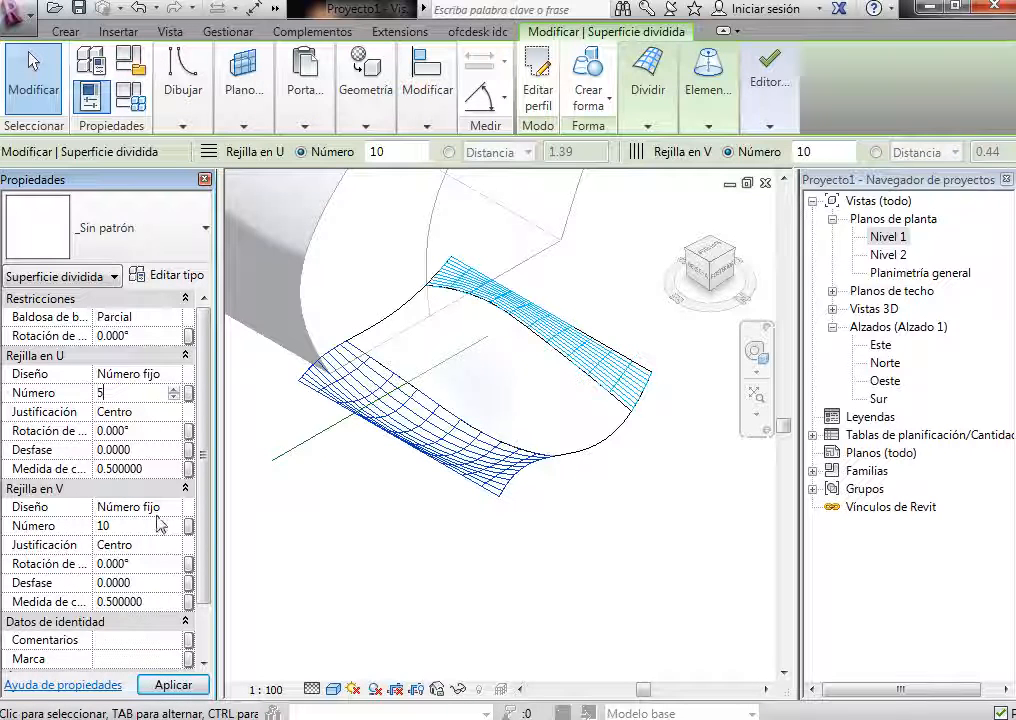
pyautogui.click(149, 524)
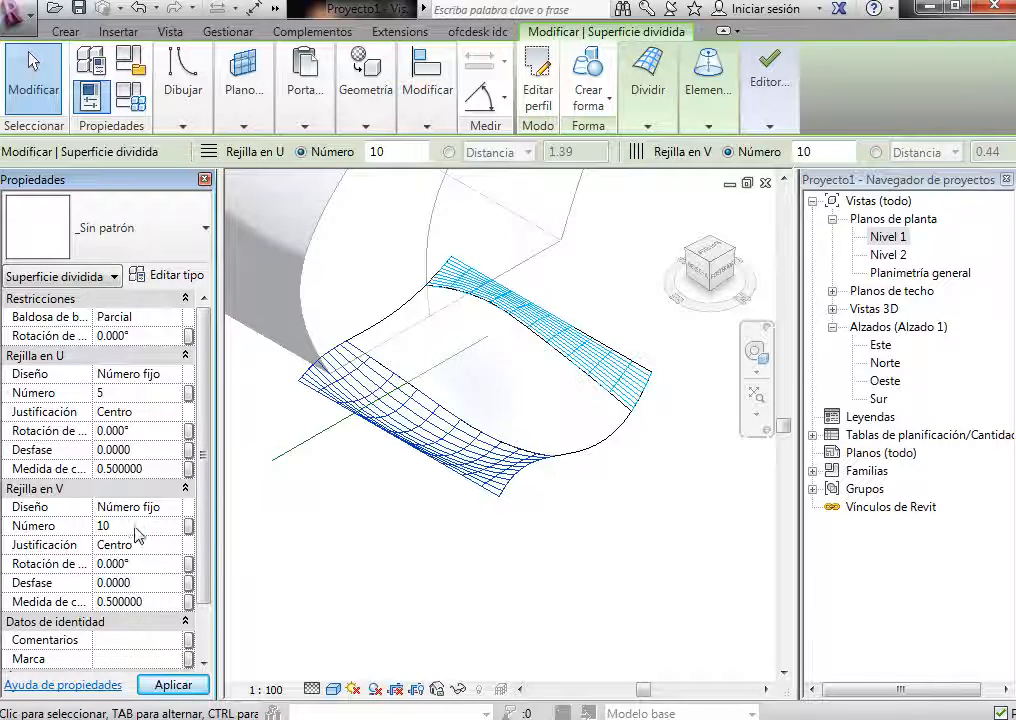
pyautogui.click(127, 524)
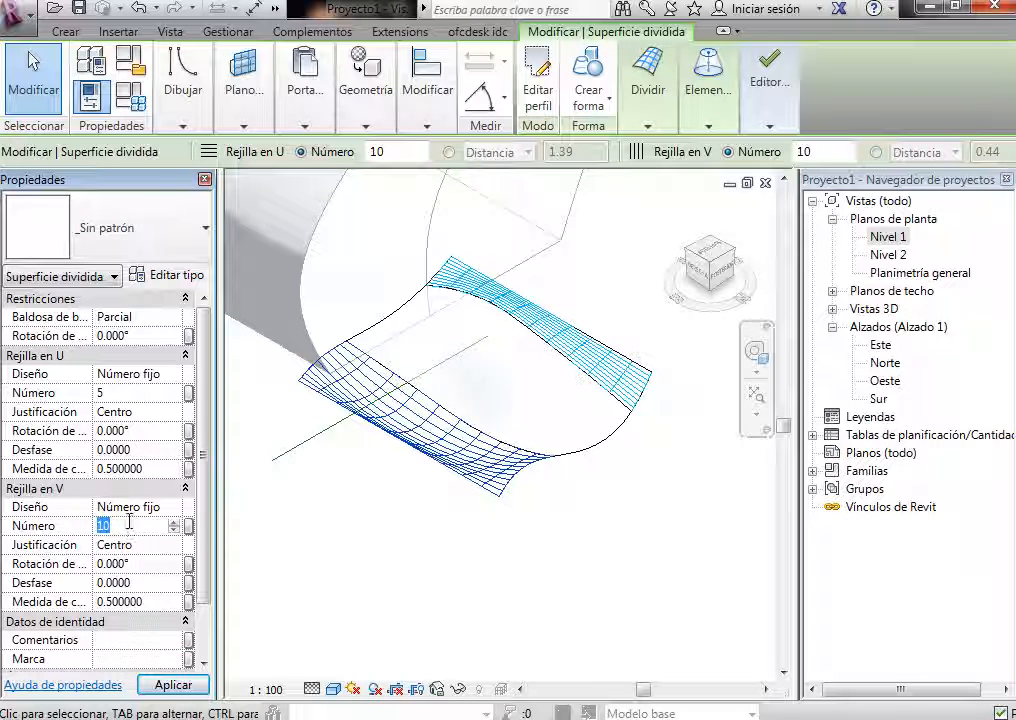
pyautogui.write('5')
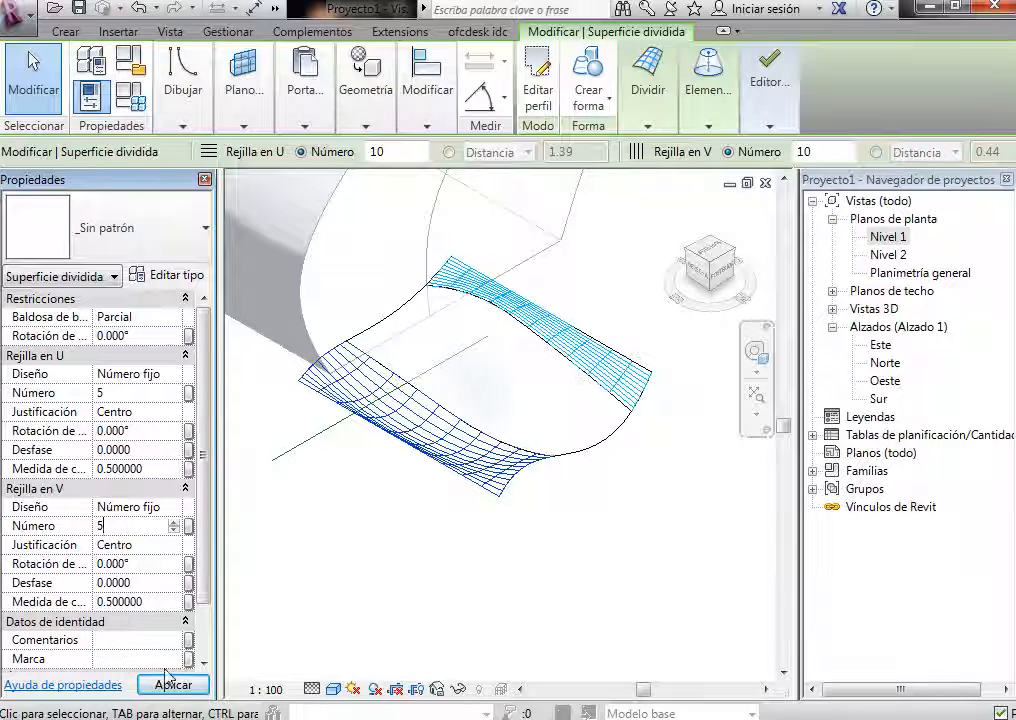
pyautogui.click(405, 552)
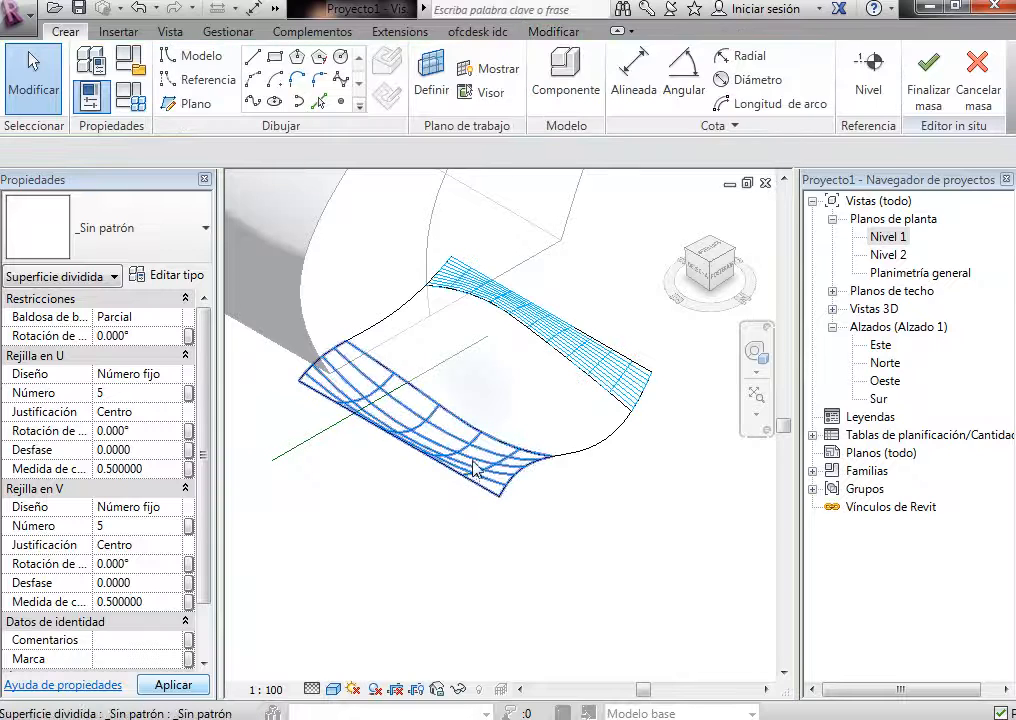
pyautogui.click(470, 482)
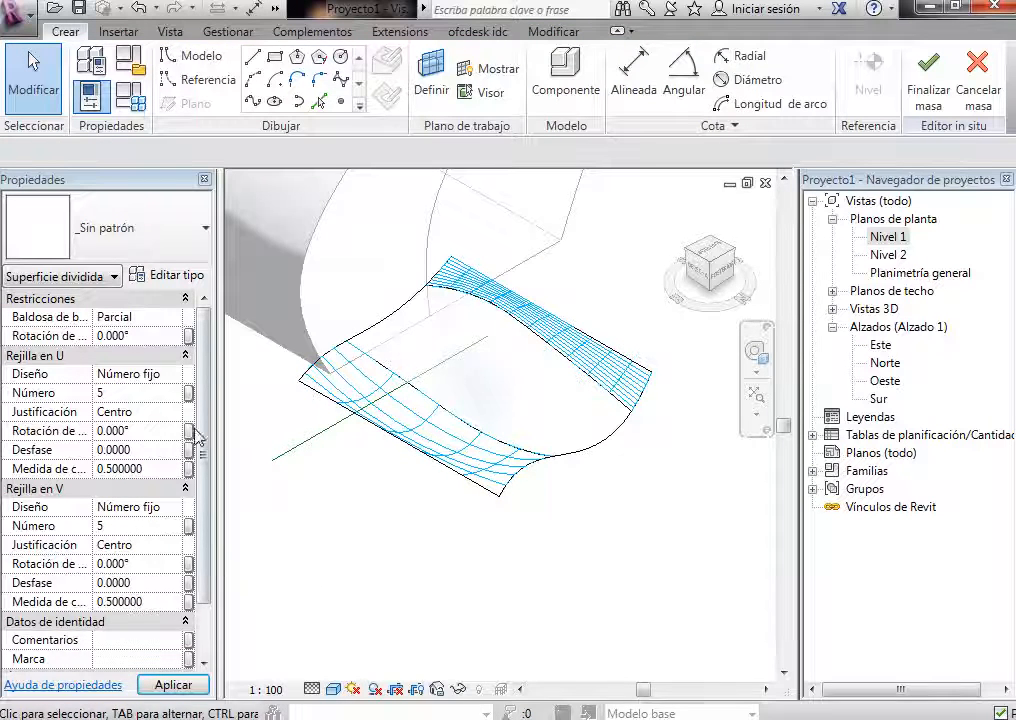
pyautogui.press('Escape')
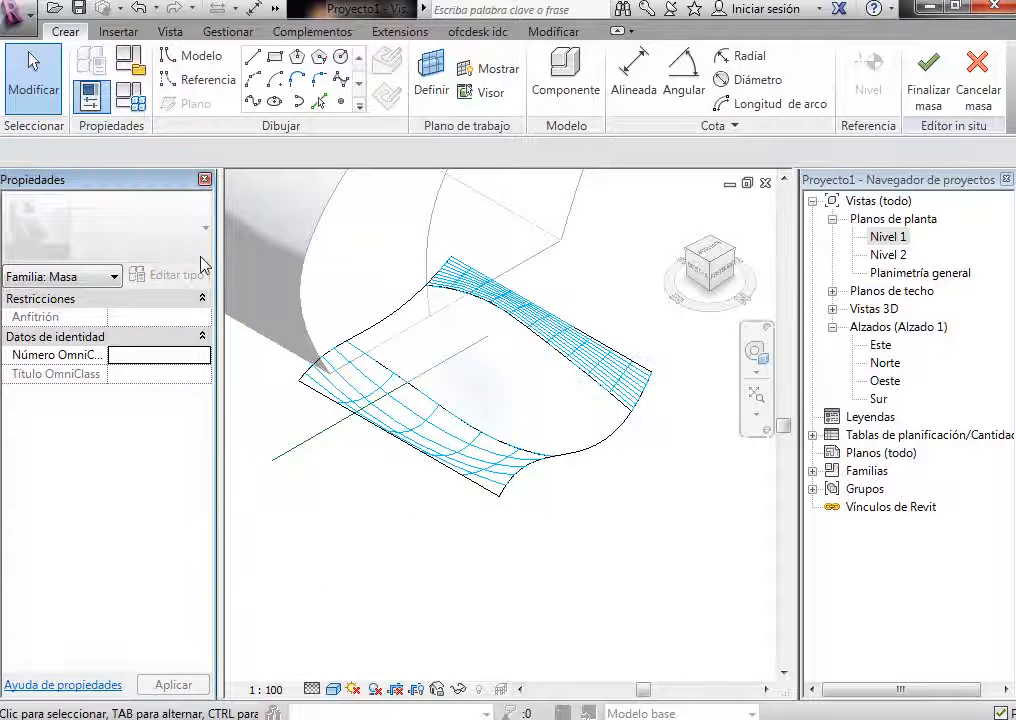
# Step: Apply the Triángulo ajedrezado (plano) pattern to the near divided surface
pyautogui.click(424, 437)
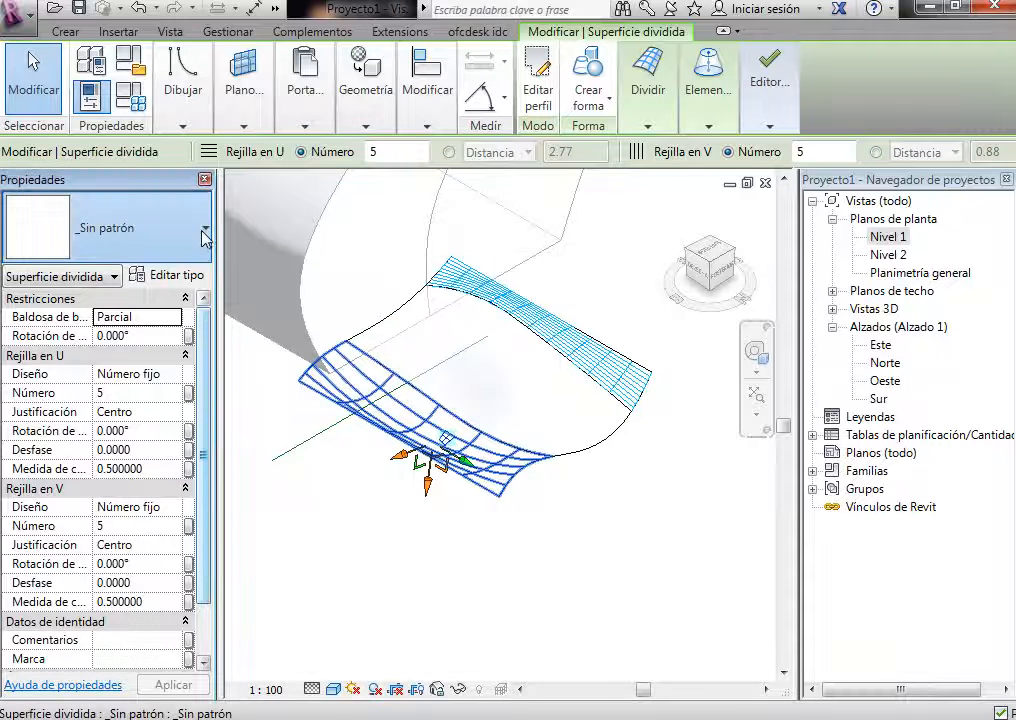
pyautogui.click(200, 230)
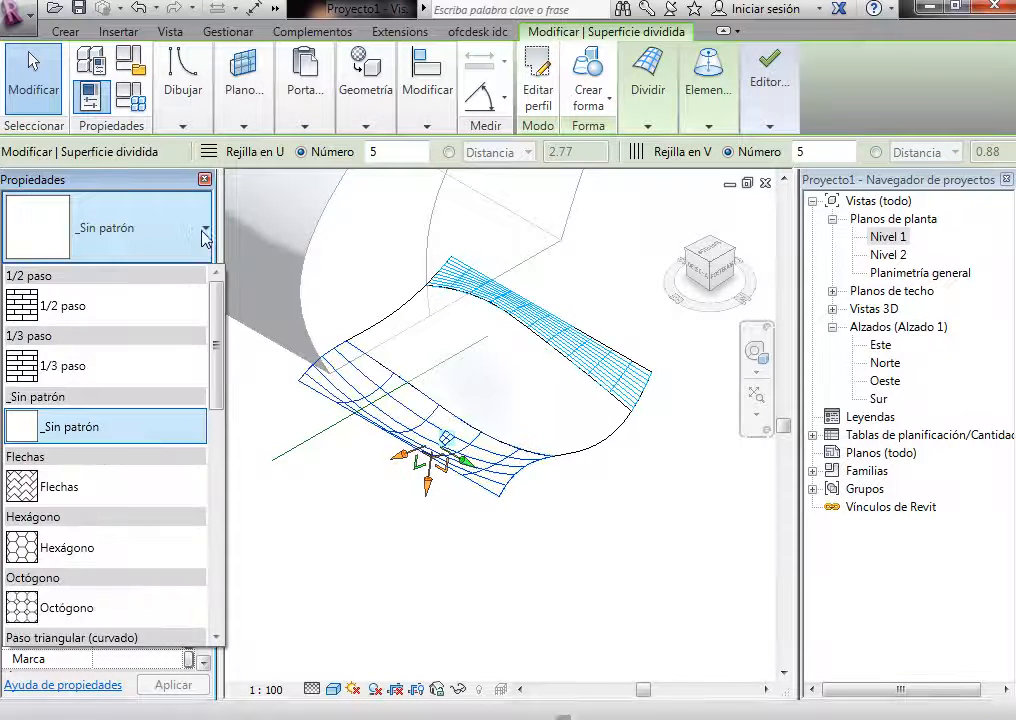
pyautogui.moveTo(222, 340); pyautogui.dragTo(205, 590)
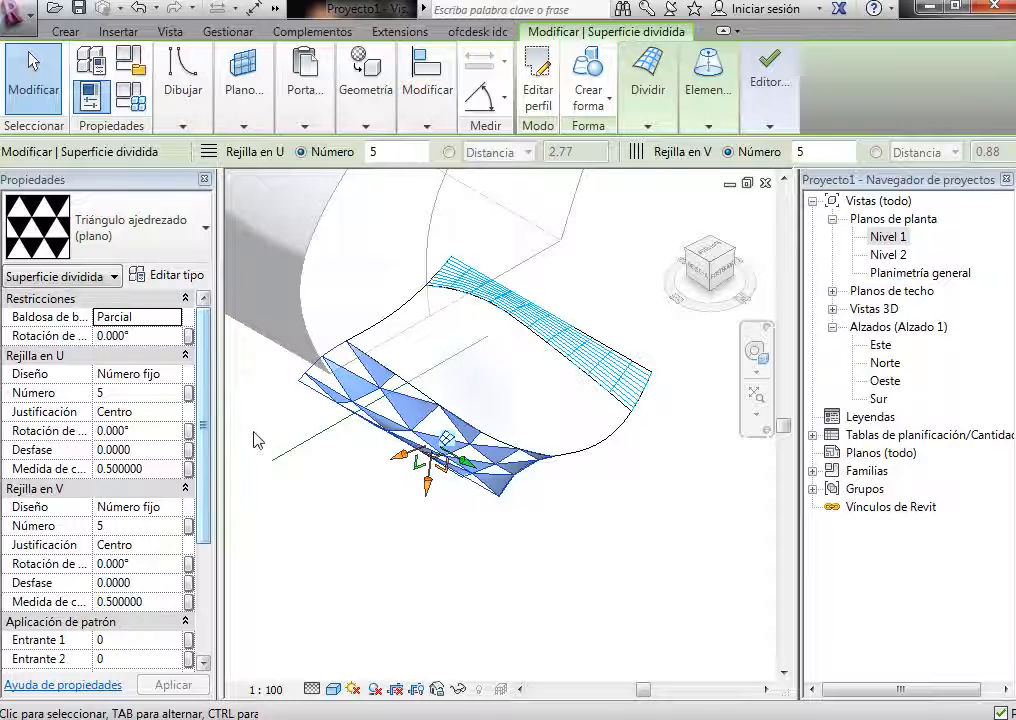
pyautogui.click(413, 497)
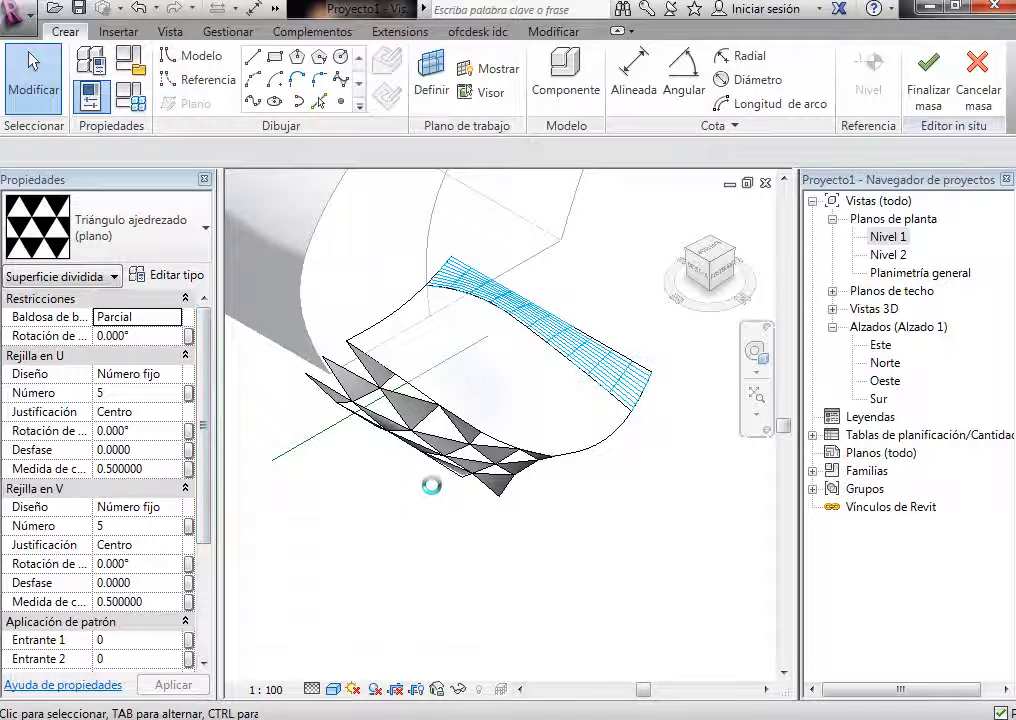
pyautogui.click(347, 410)
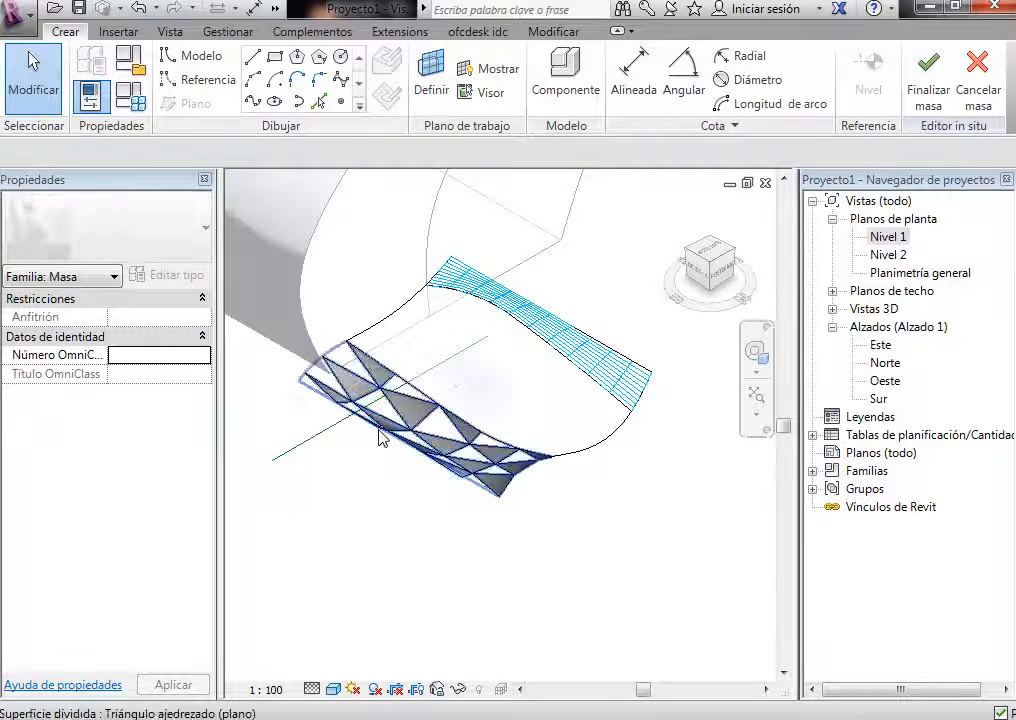
pyautogui.click(407, 550)
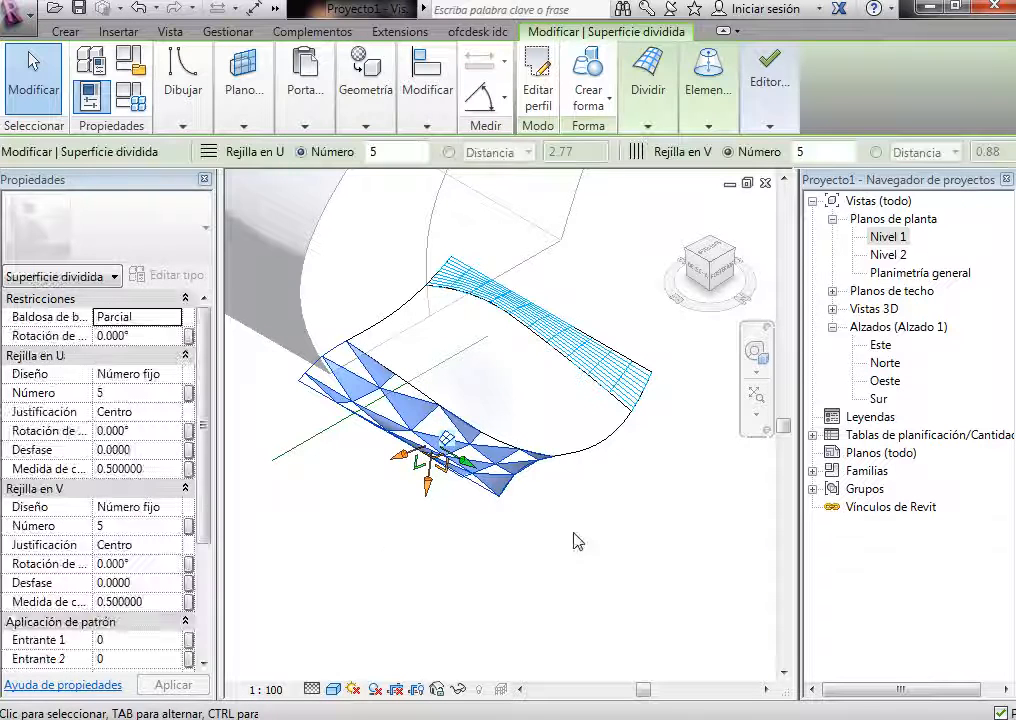
pyautogui.click(311, 514)
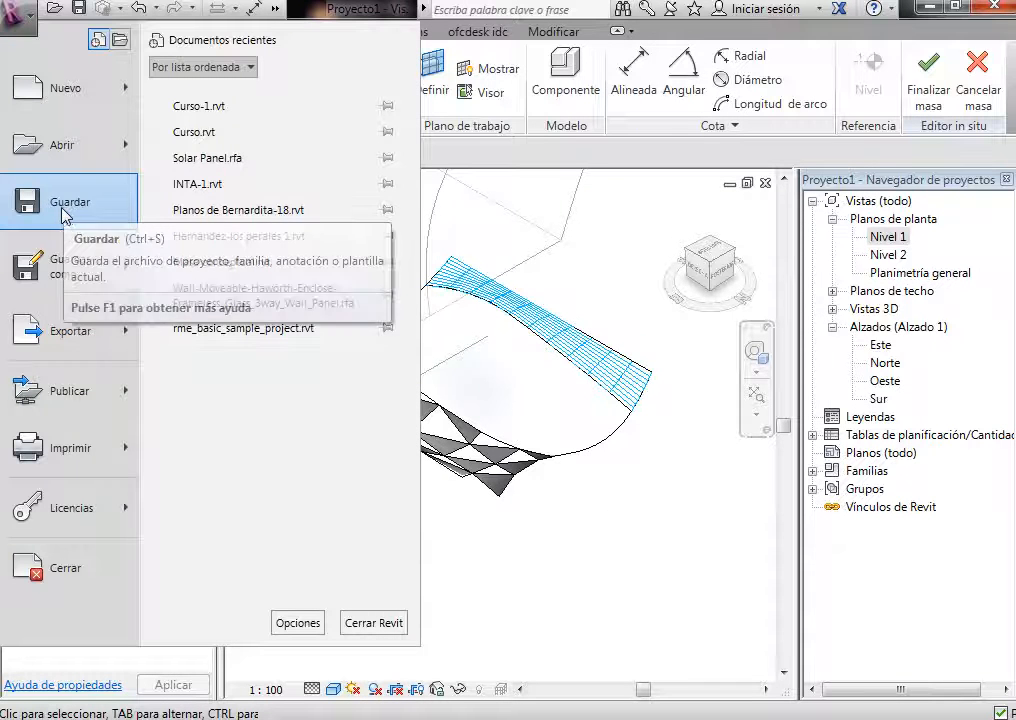
# Step: Open the pared family file from the Kiosco folder inside CURSOS > REVIT 2013
pyautogui.click(46, 140)
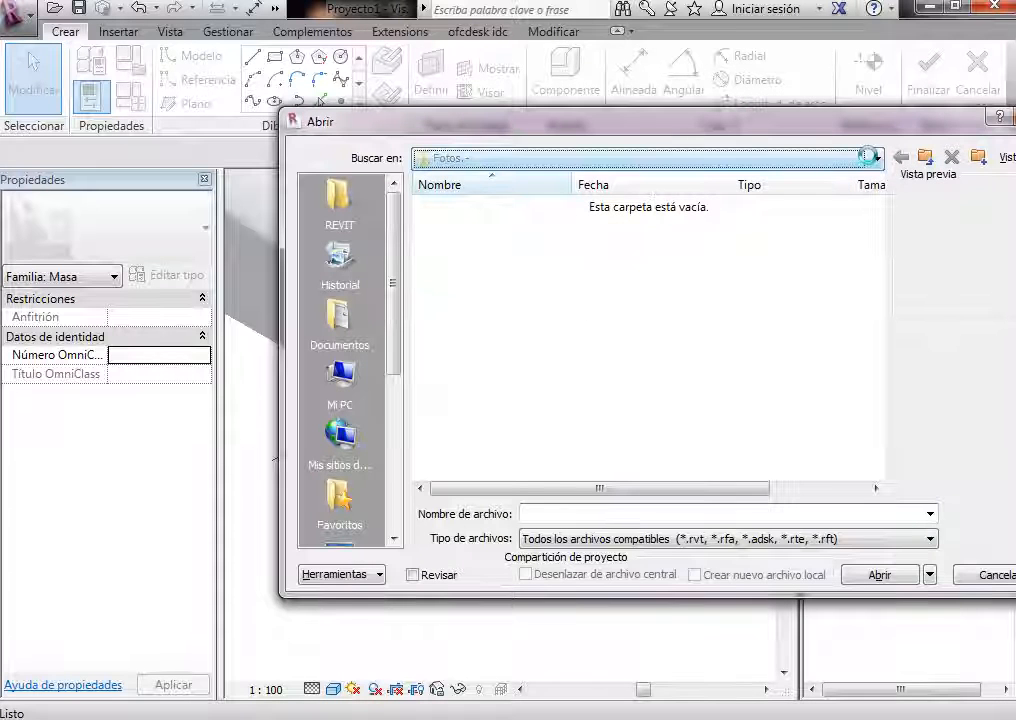
pyautogui.click(867, 160)
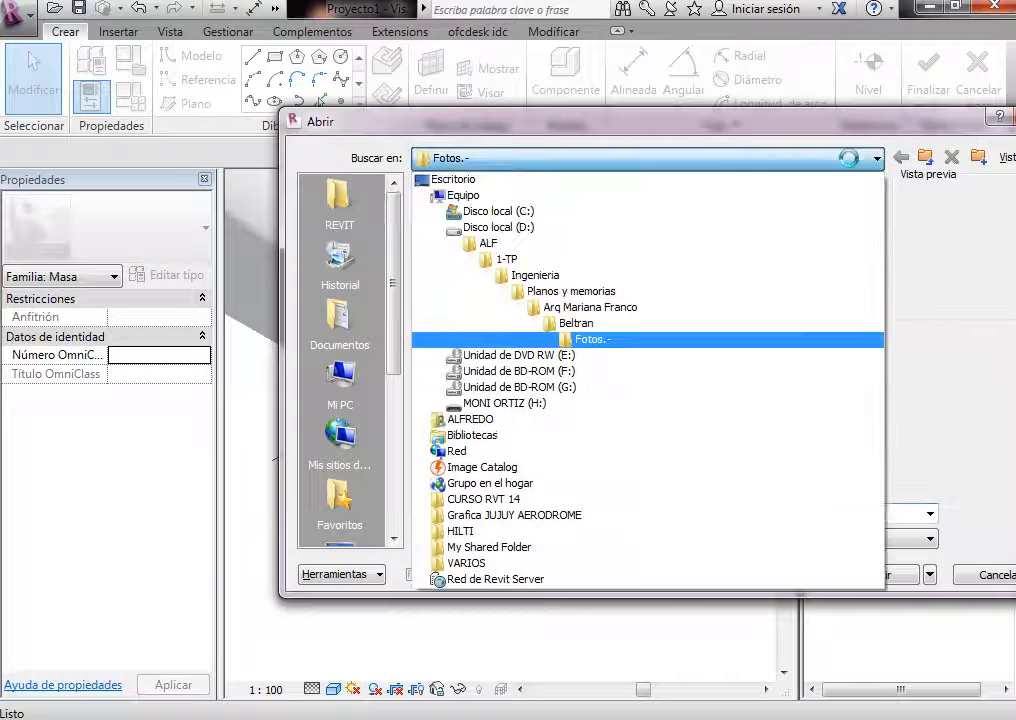
pyautogui.click(494, 245)
pyautogui.doubleClick(488, 251)
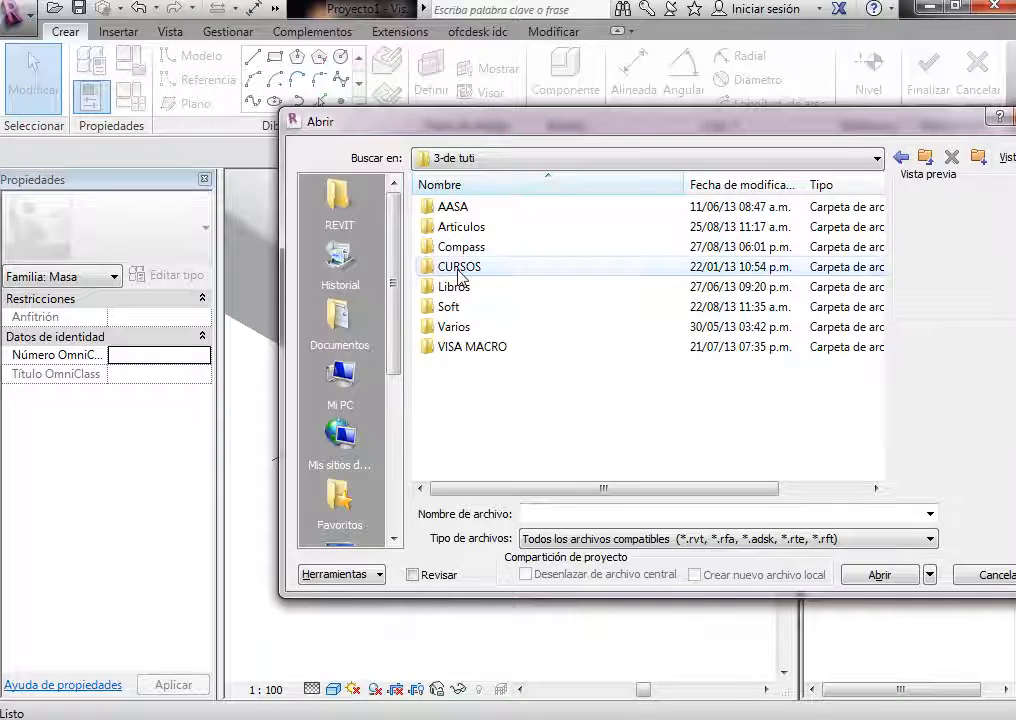
pyautogui.doubleClick(459, 269)
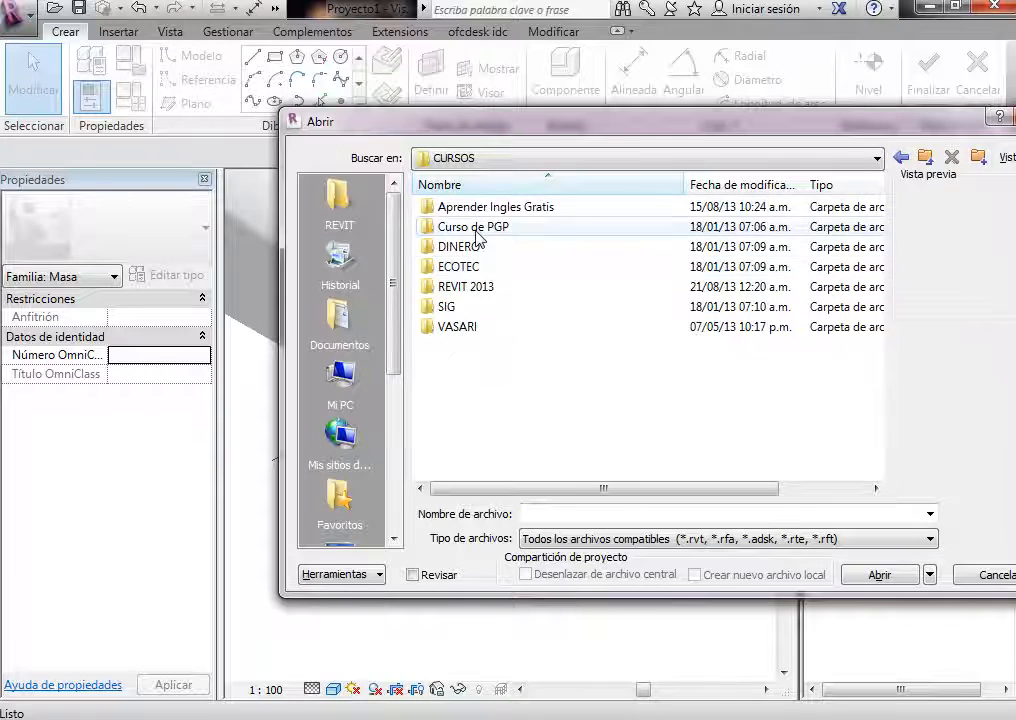
pyautogui.doubleClick(480, 288)
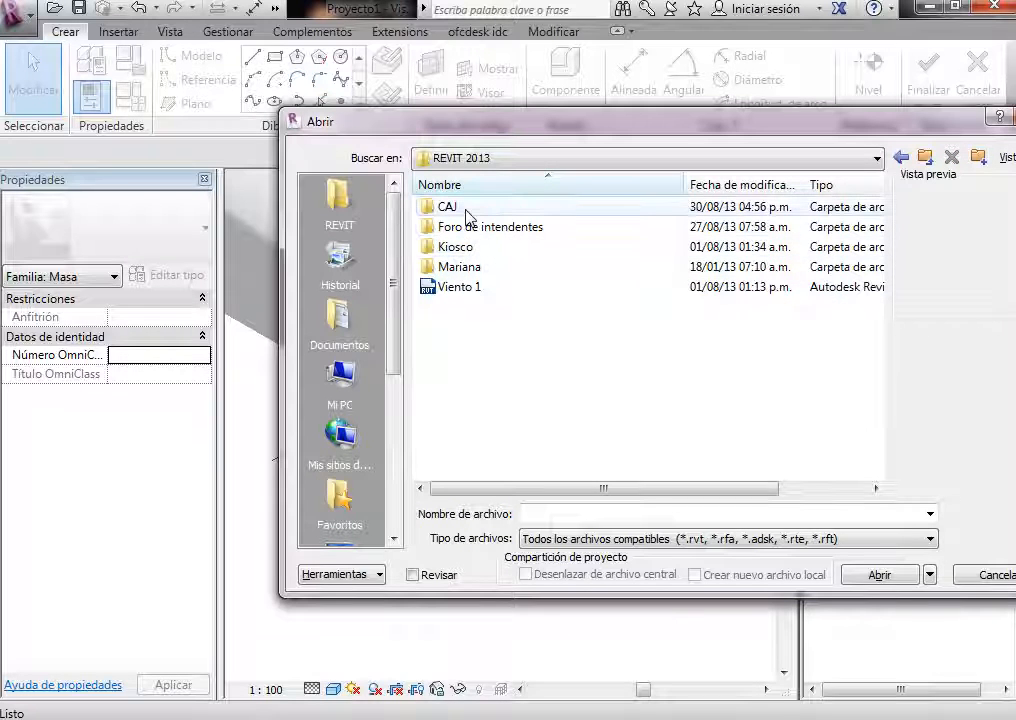
pyautogui.click(466, 248)
pyautogui.doubleClick(466, 248)
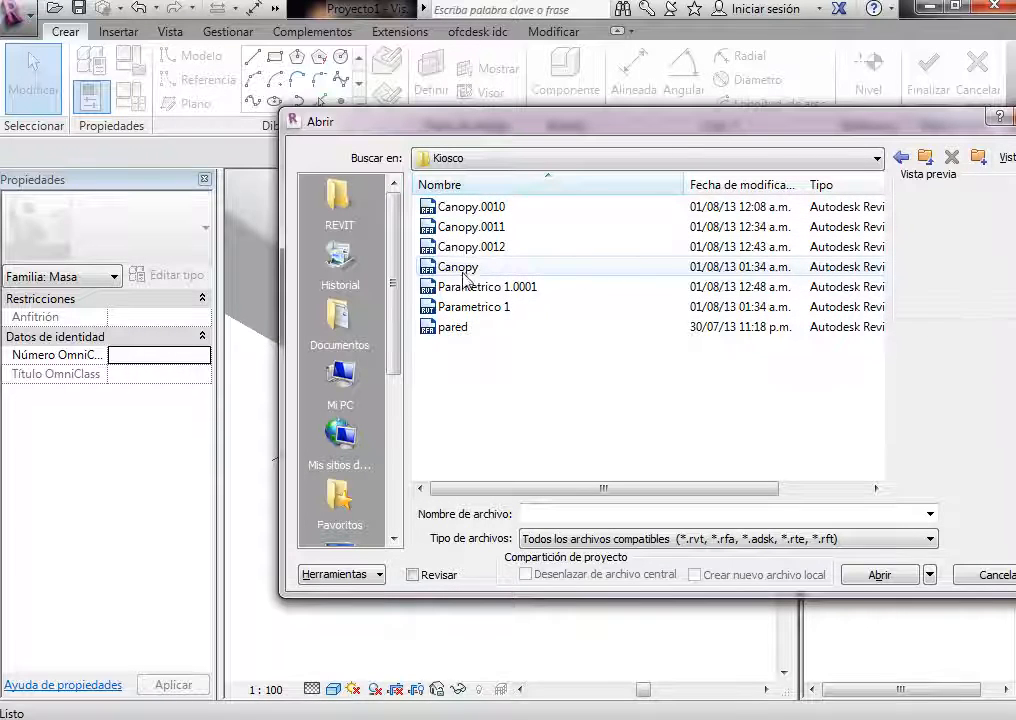
pyautogui.click(453, 330)
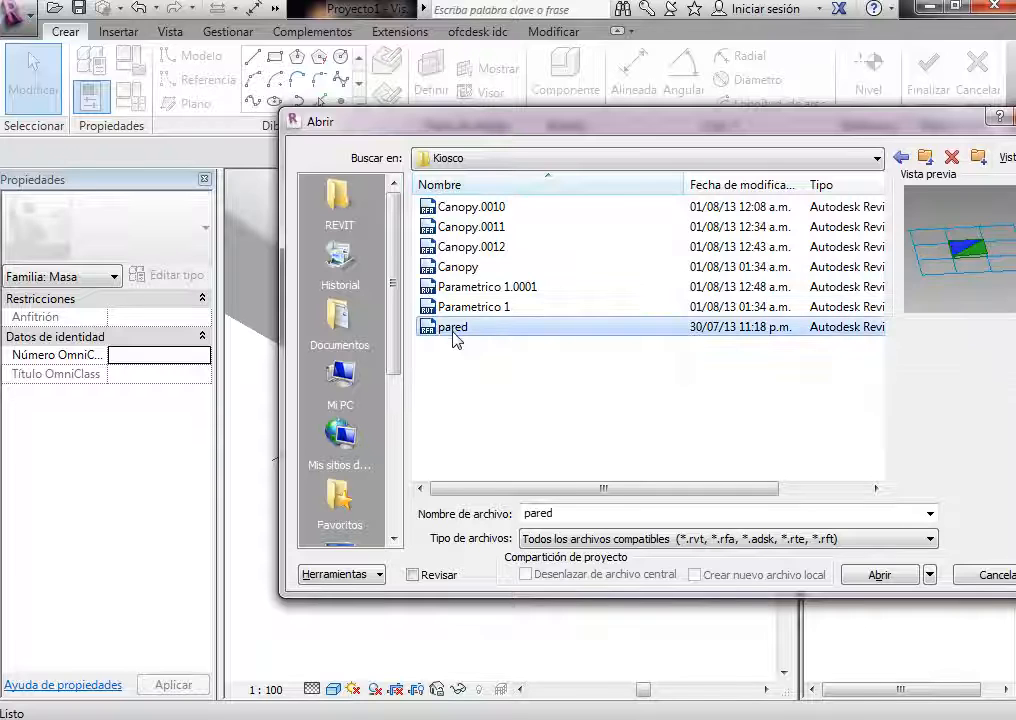
pyautogui.click(893, 582)
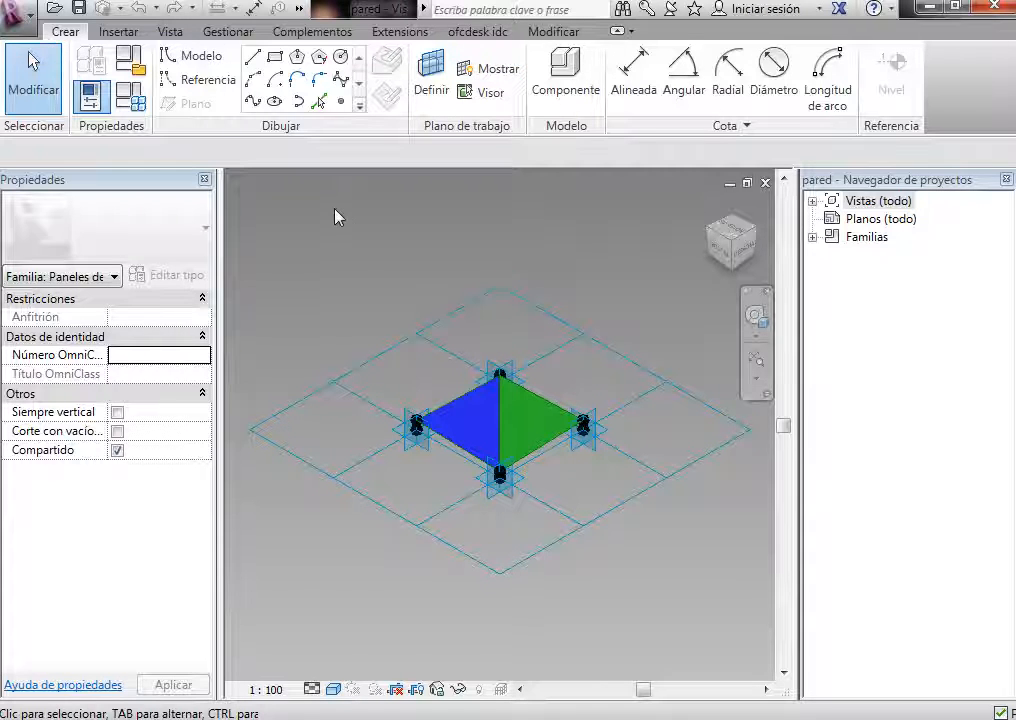
# Step: Load the pared panel family into Proyecto1 and show the project's default 3D view
pyautogui.click(553, 32)
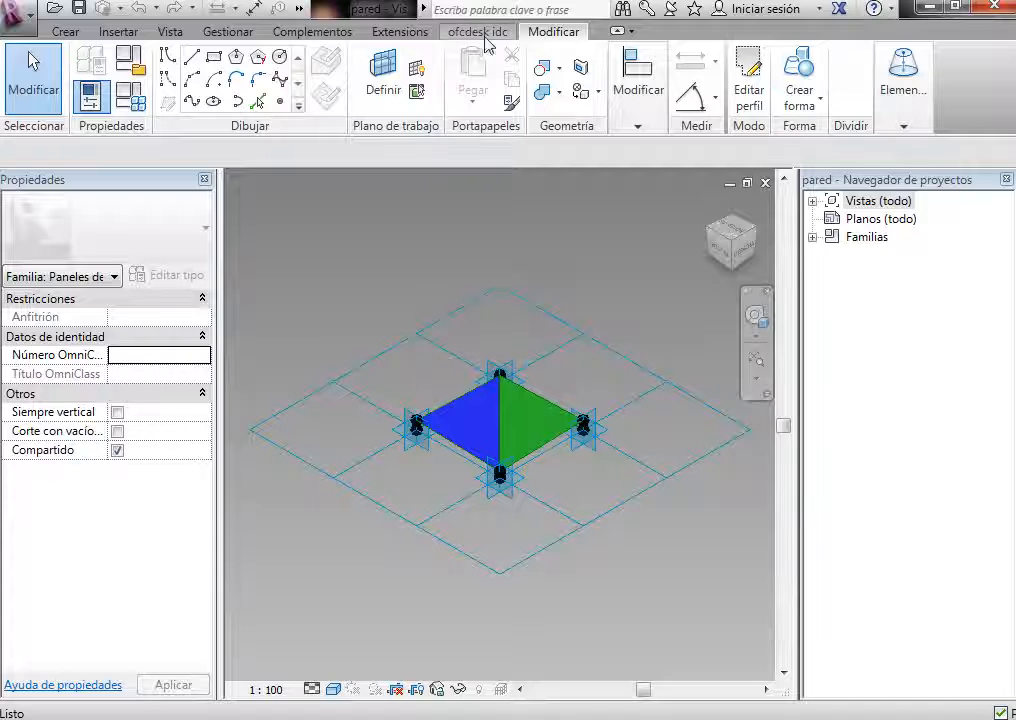
pyautogui.click(212, 32)
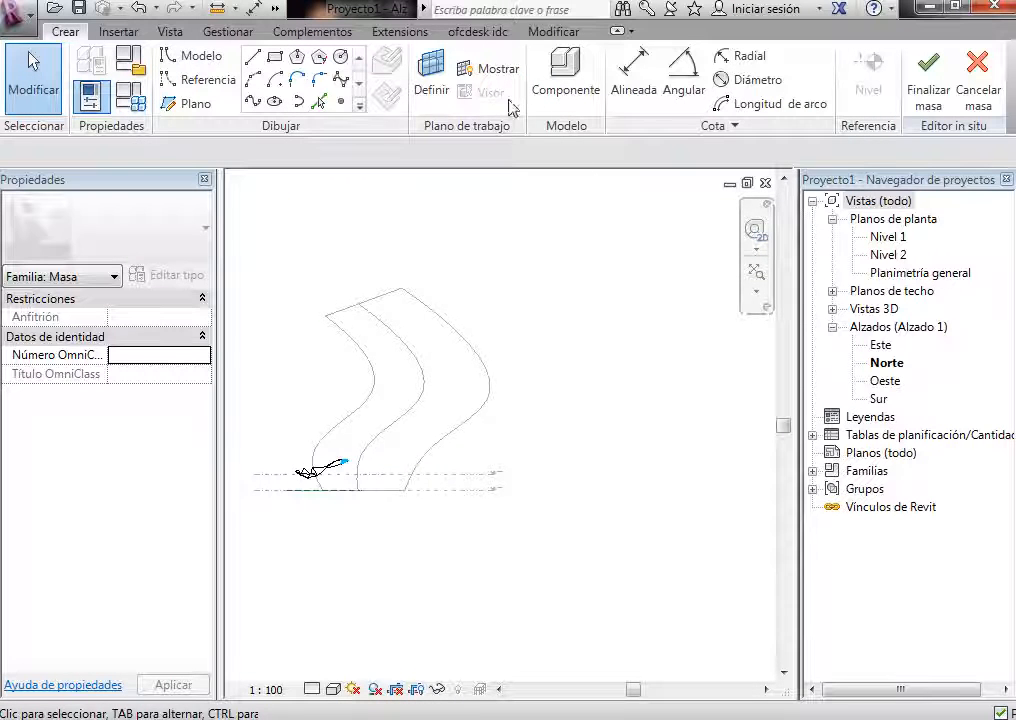
pyautogui.click(172, 32)
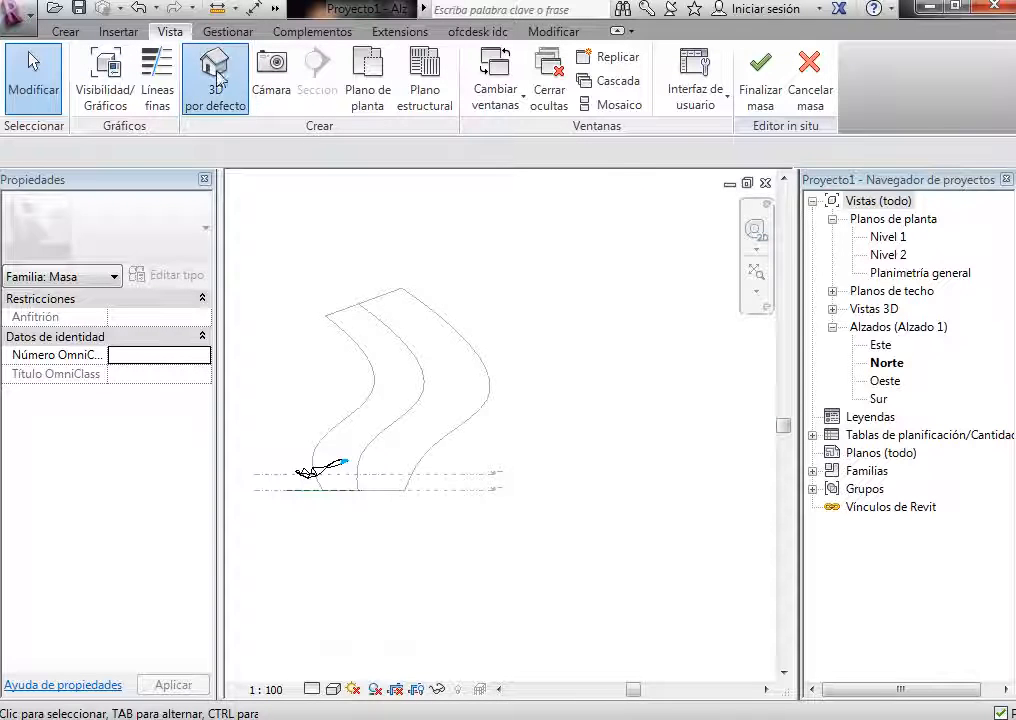
pyautogui.click(216, 80)
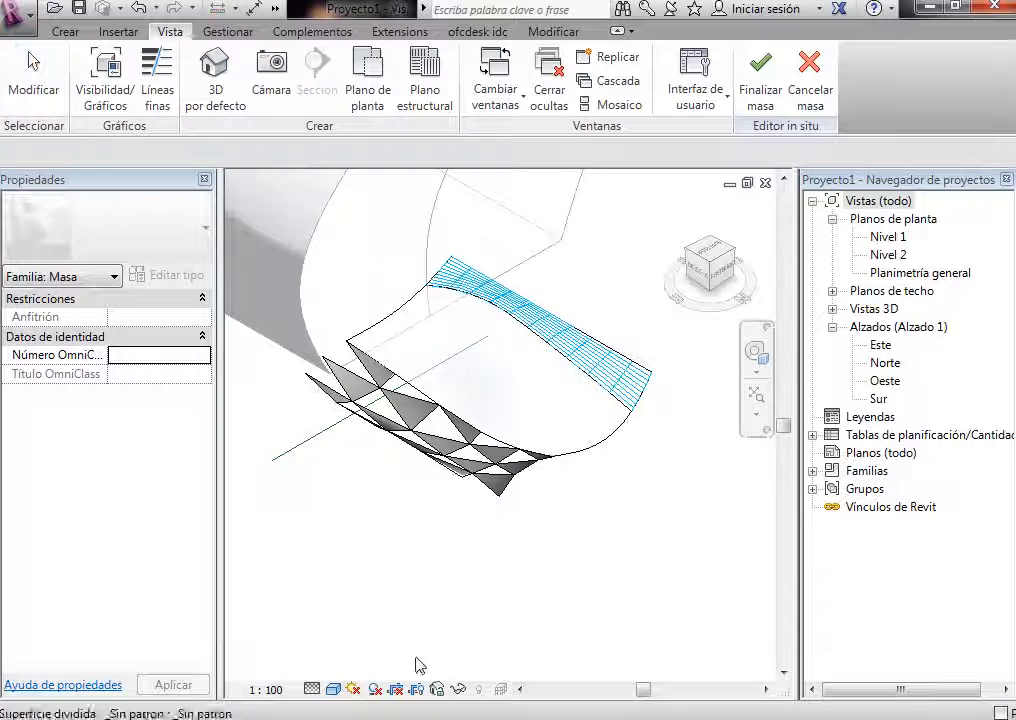
# Step: Apply the Rectángulo pared panel to the divided surface patterned with checkered triangles and finish the in-place mass
pyautogui.click(478, 462)
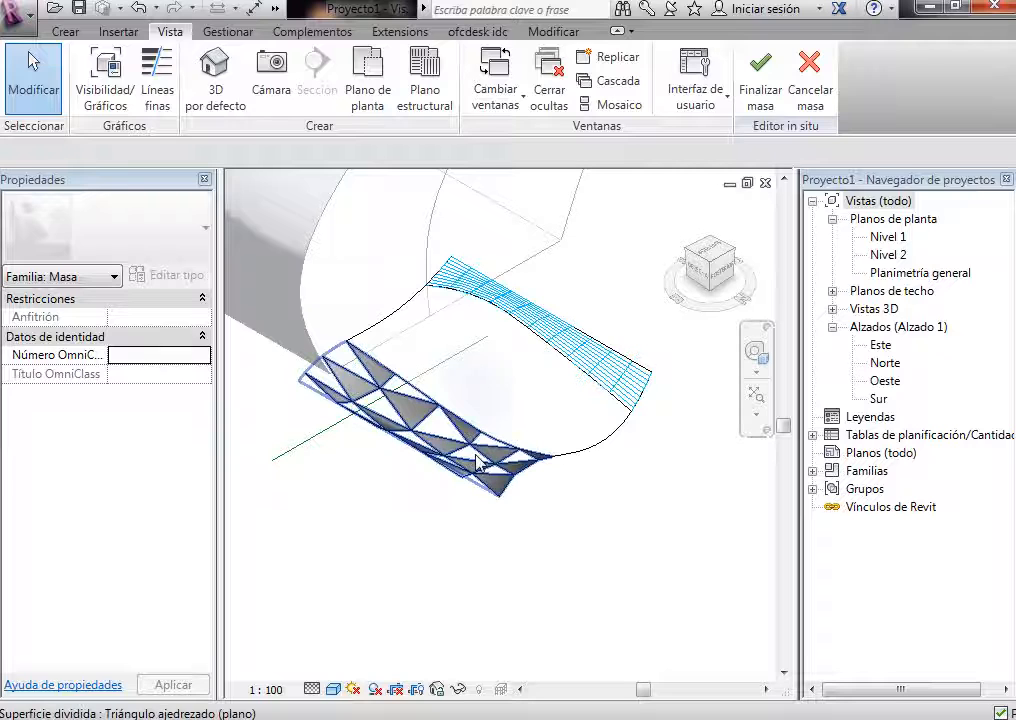
pyautogui.click(460, 465)
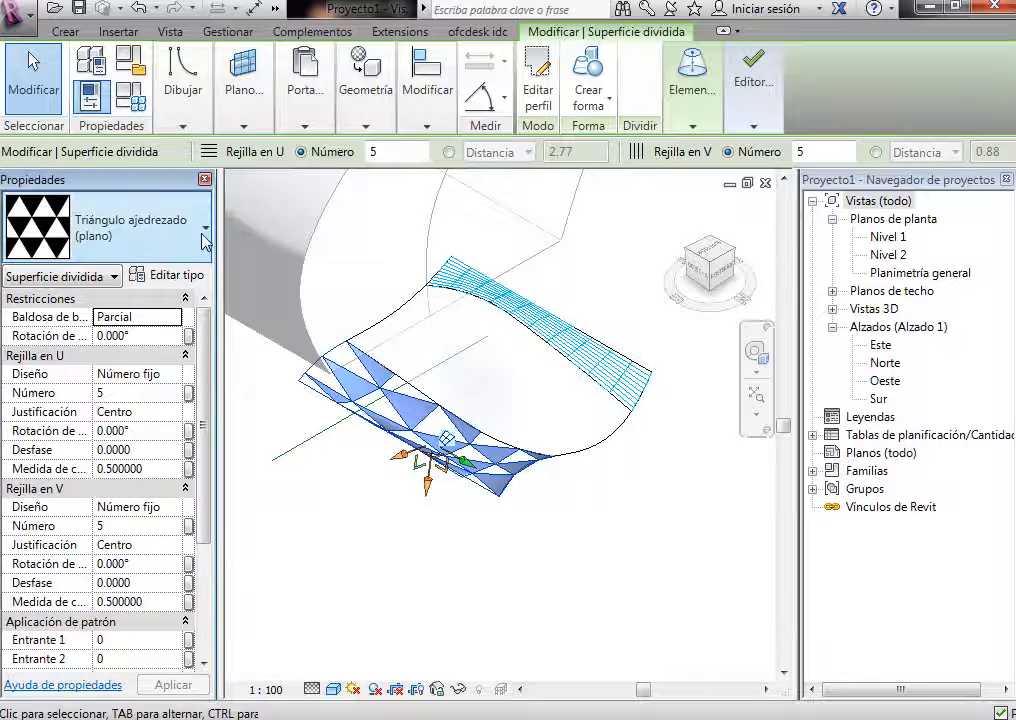
pyautogui.click(164, 190)
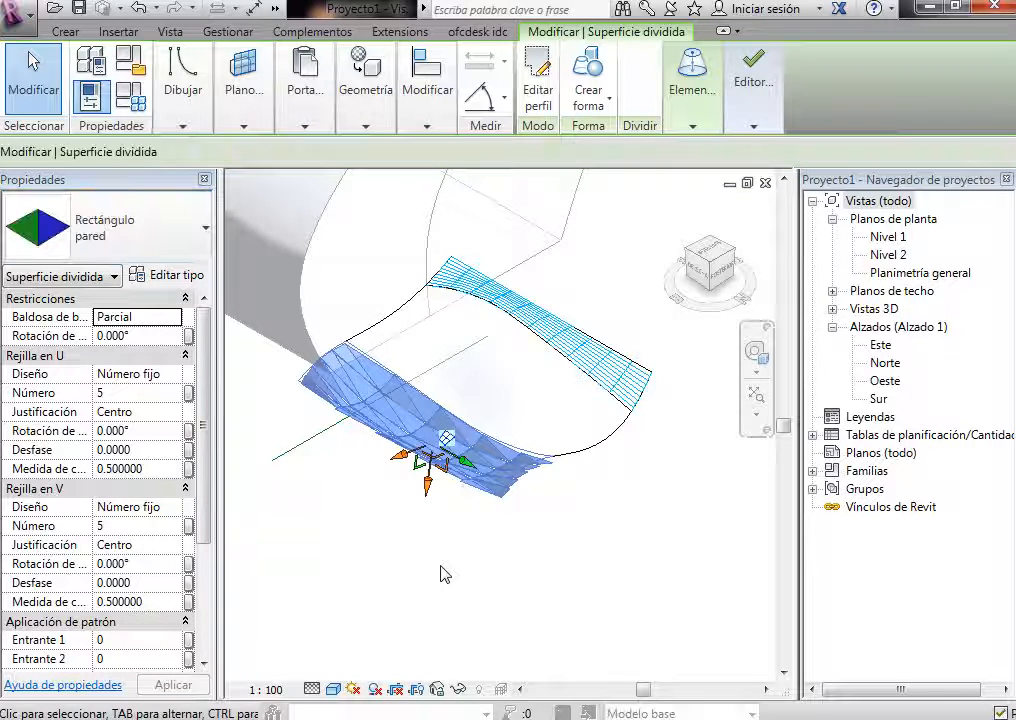
pyautogui.click(558, 557)
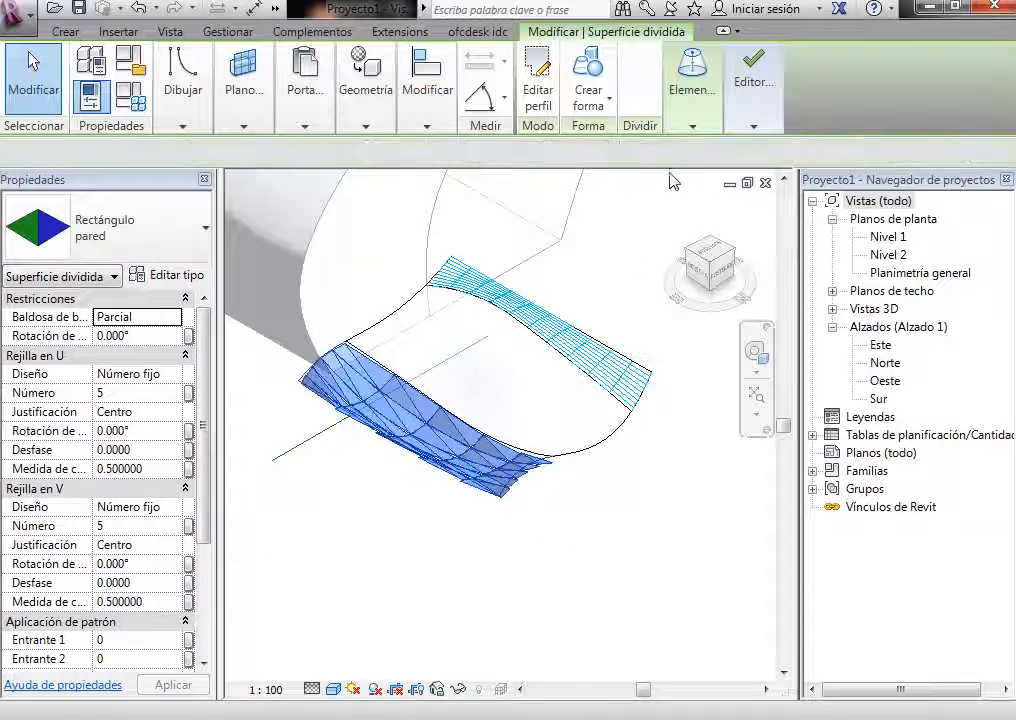
pyautogui.click(761, 108)
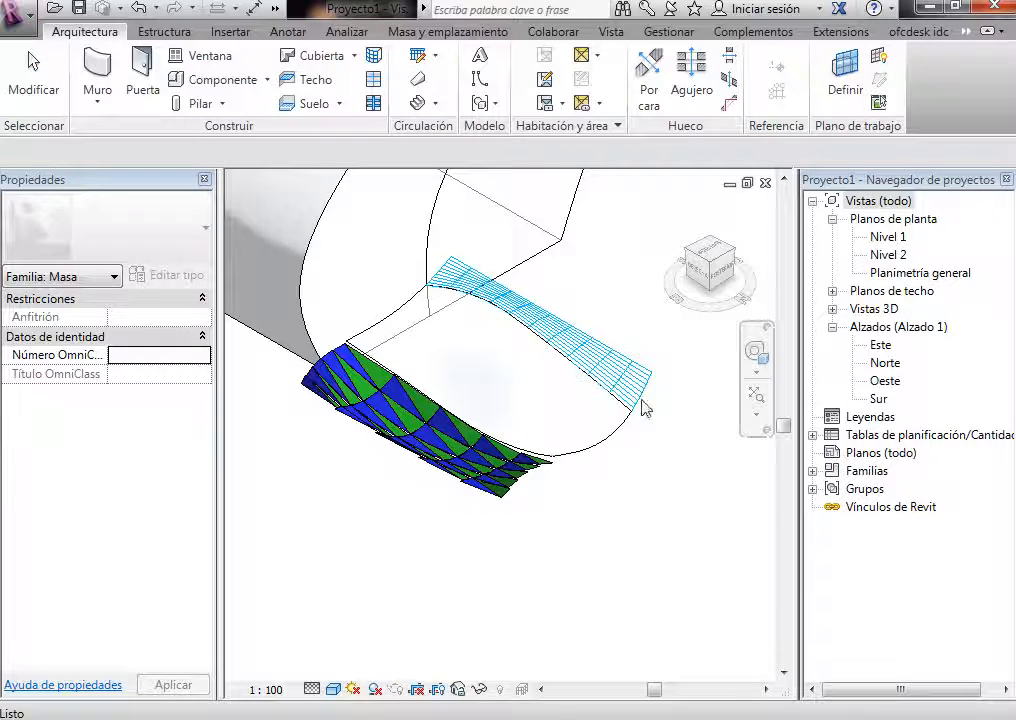
# Step: Examine the blue and green panels on the divided surface from the side, from above and close up
pyautogui.click(722, 272)
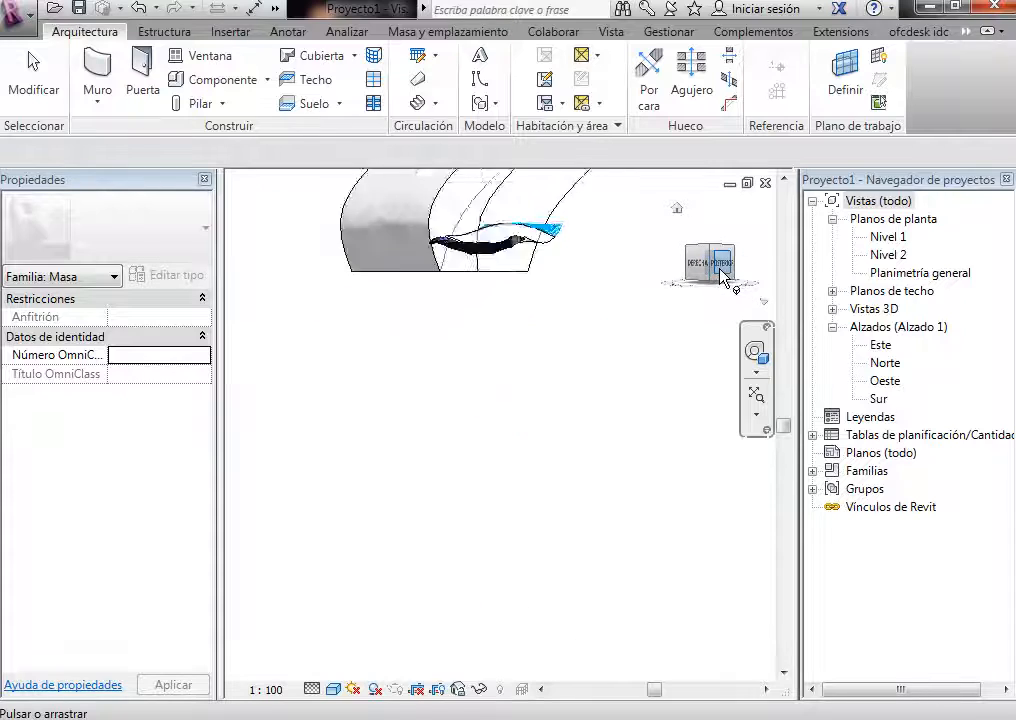
pyautogui.scroll(4, 454, 578)
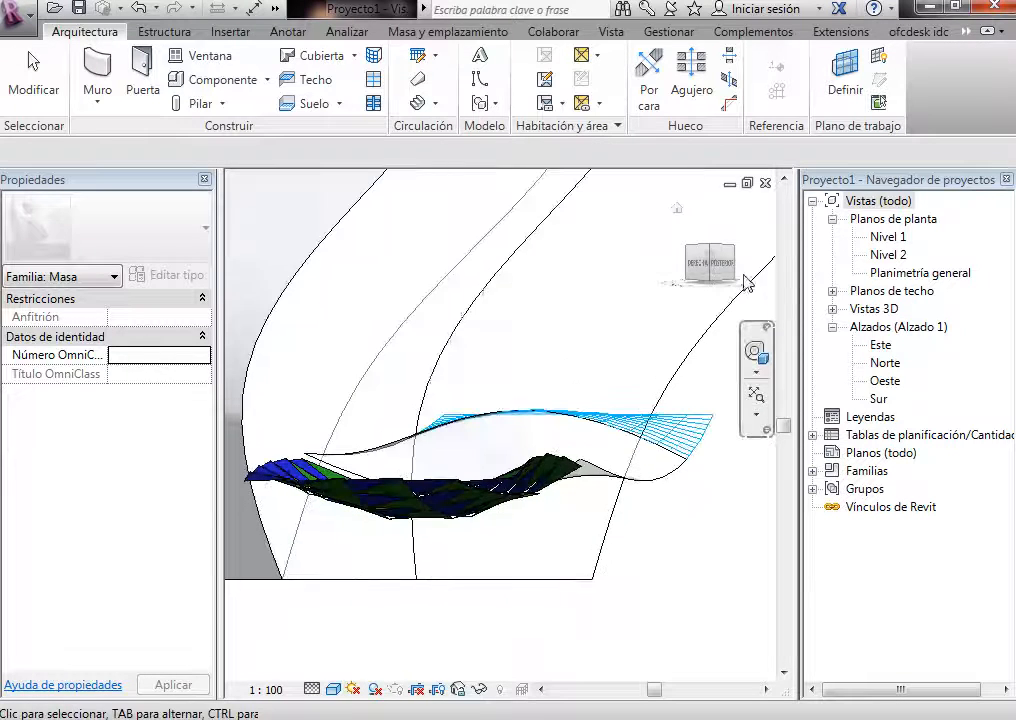
pyautogui.keyDown('shift'); pyautogui.moveTo(710, 311); pyautogui.dragTo(688, 337, button='middle'); pyautogui.keyUp('shift')
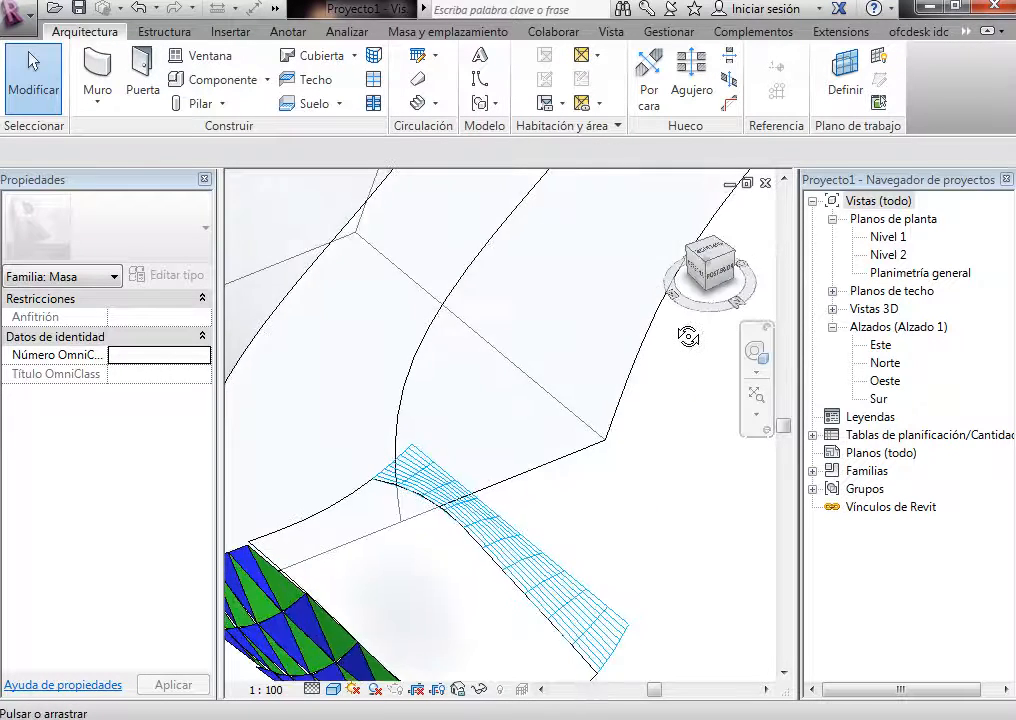
pyautogui.scroll(-1, 770, 218)
pyautogui.click(415, 549)
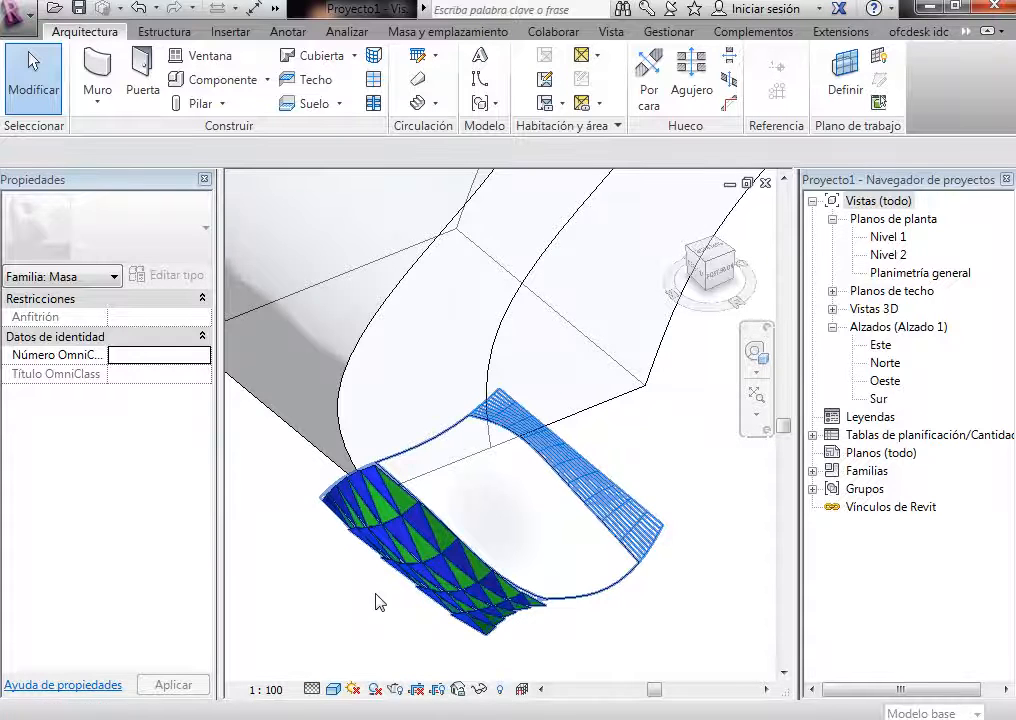
pyautogui.scroll(2, 342, 594)
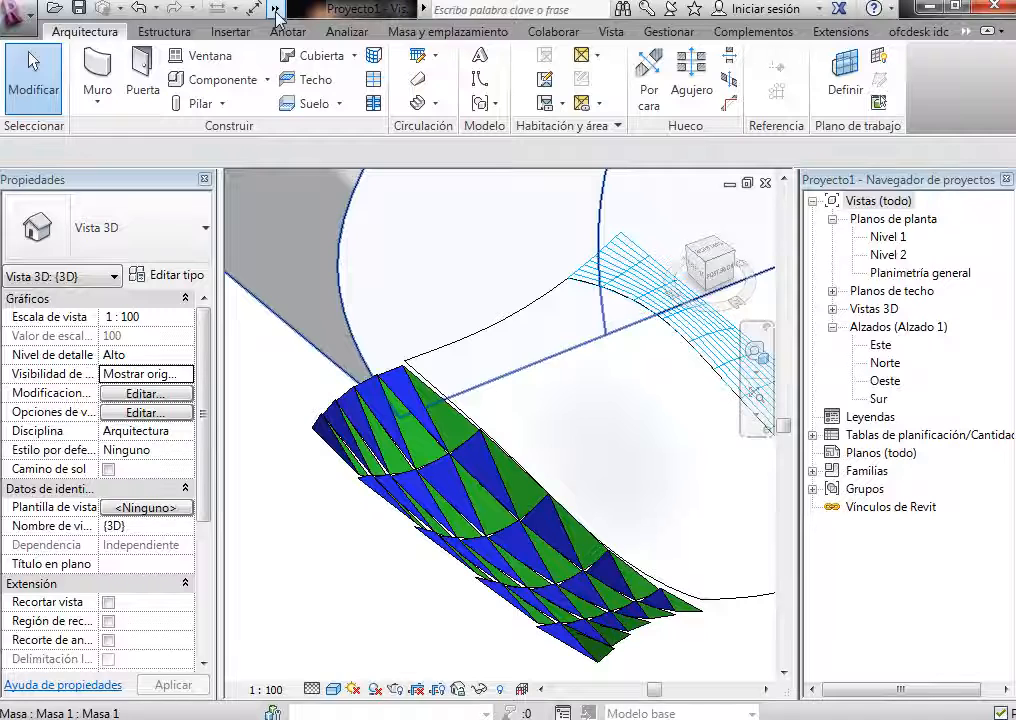
# Step: Switch to the 3D view of the open pared family and show its panel geometry close up
pyautogui.click(275, 10)
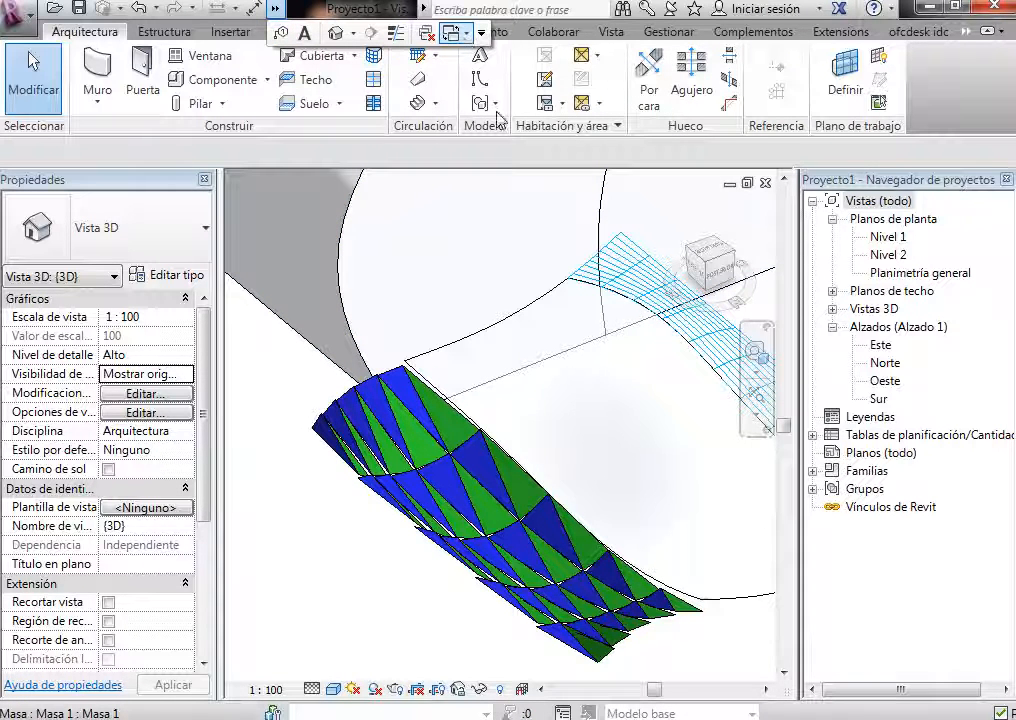
pyautogui.click(458, 32)
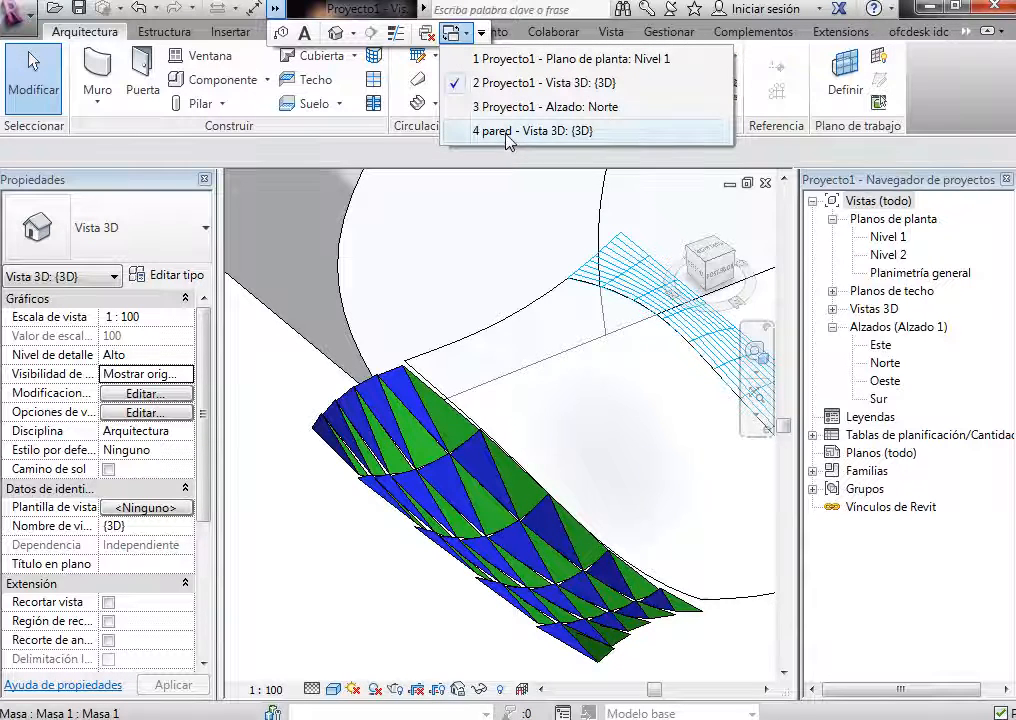
pyautogui.click(507, 133)
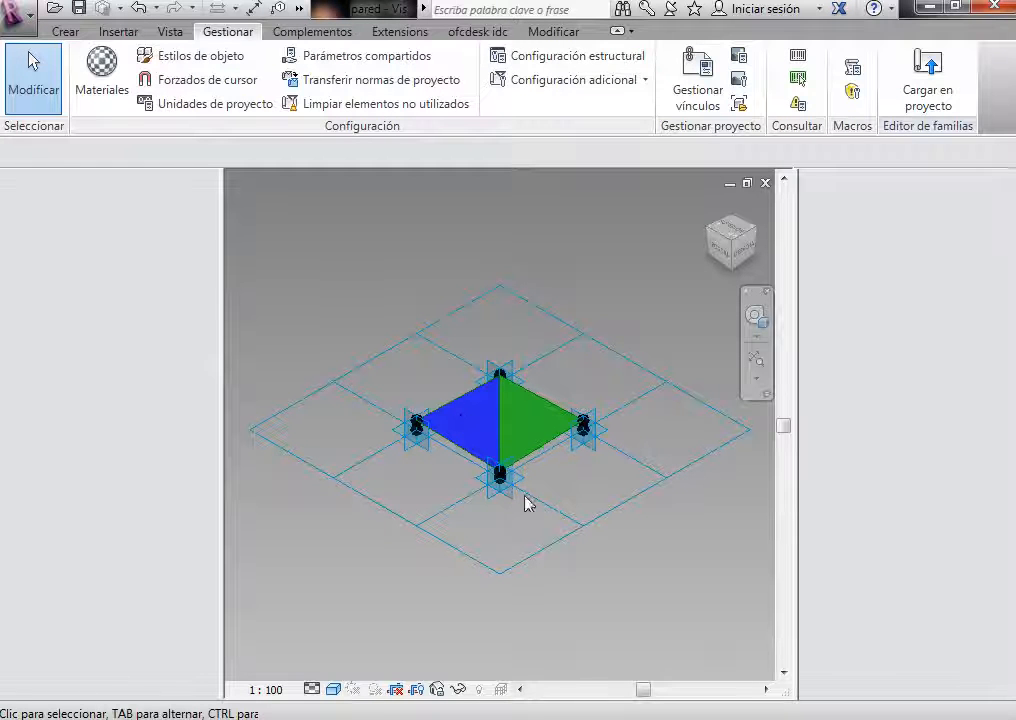
pyautogui.scroll(4, 541, 446)
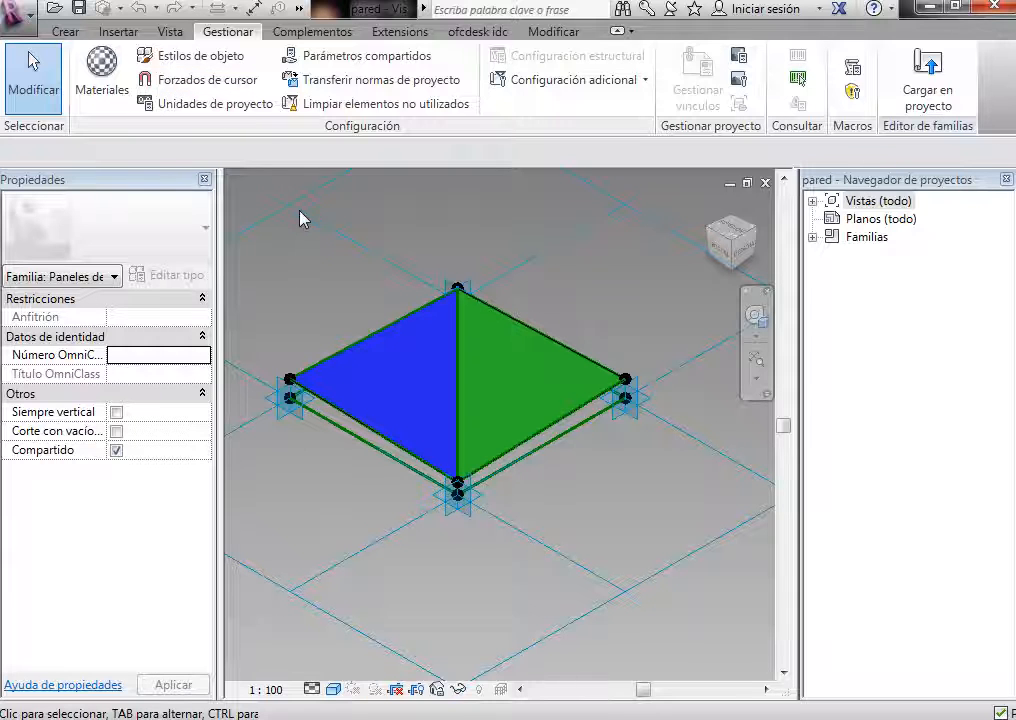
# Step: Set the h1 dimension parameter of the pared family to 500 in its family types
pyautogui.click(553, 31)
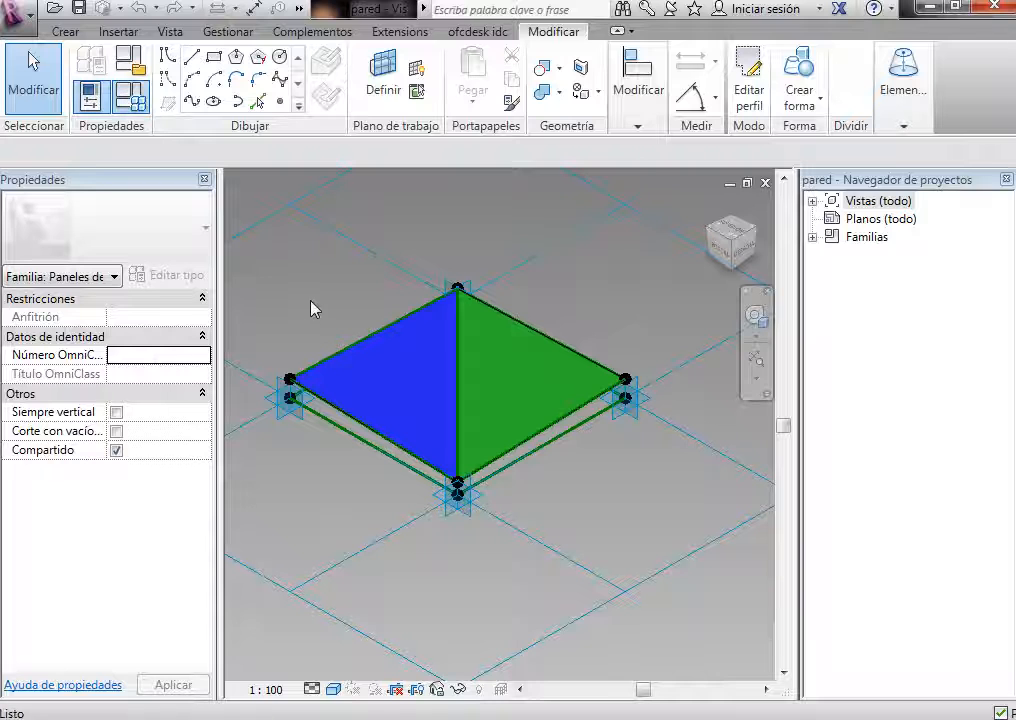
pyautogui.press('f')
pyautogui.press('t')
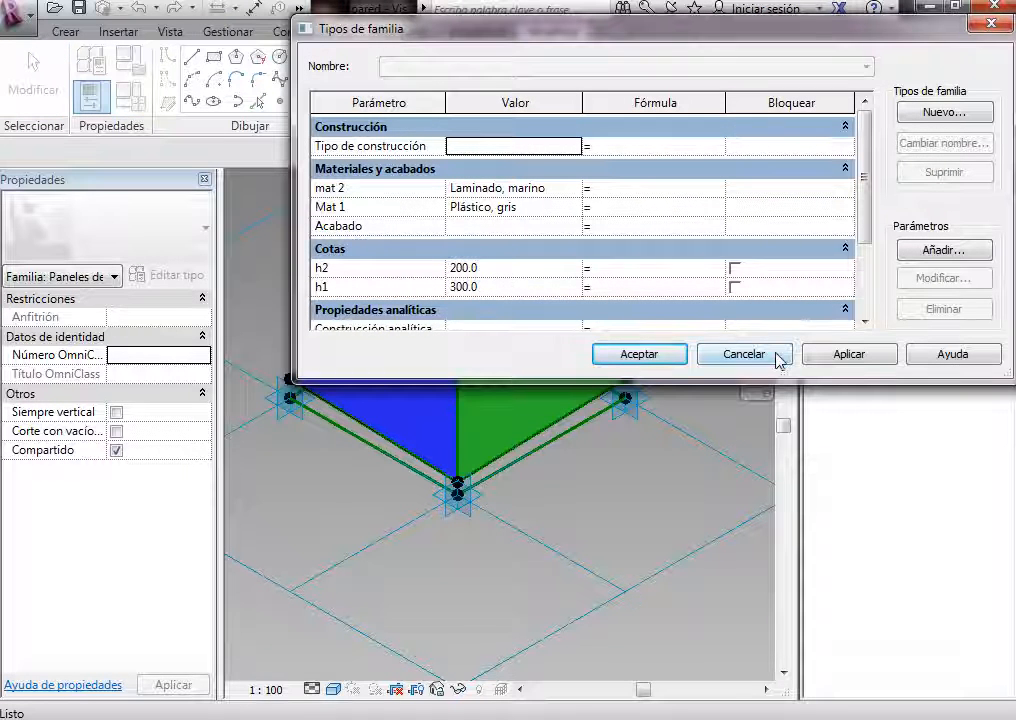
pyautogui.click(494, 269)
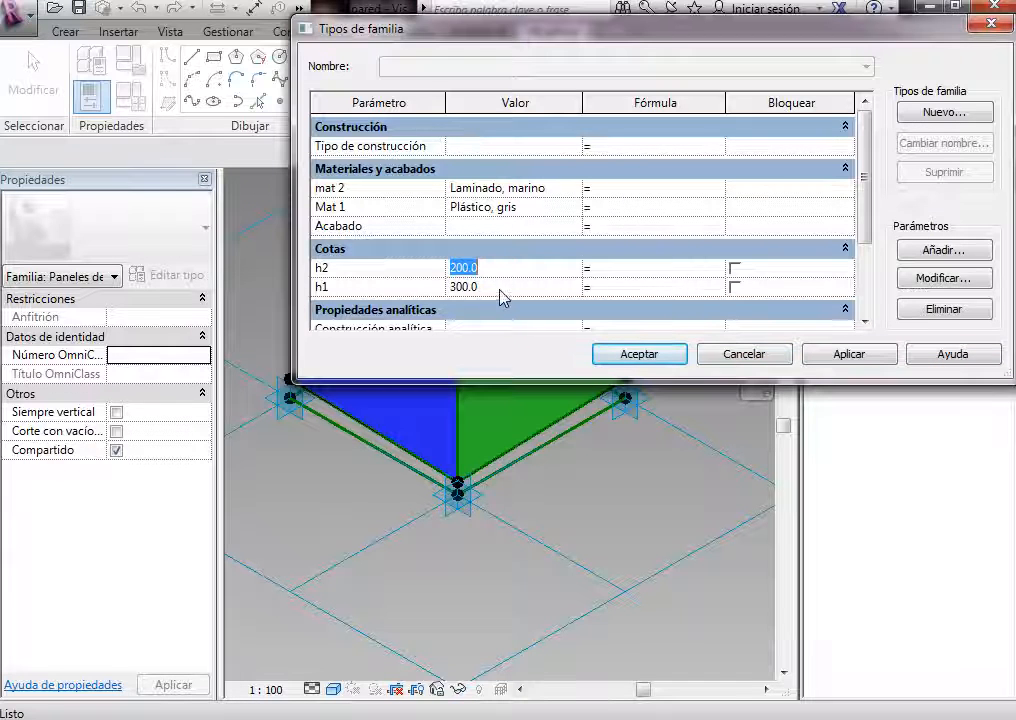
pyautogui.click(500, 288)
pyautogui.write('500')
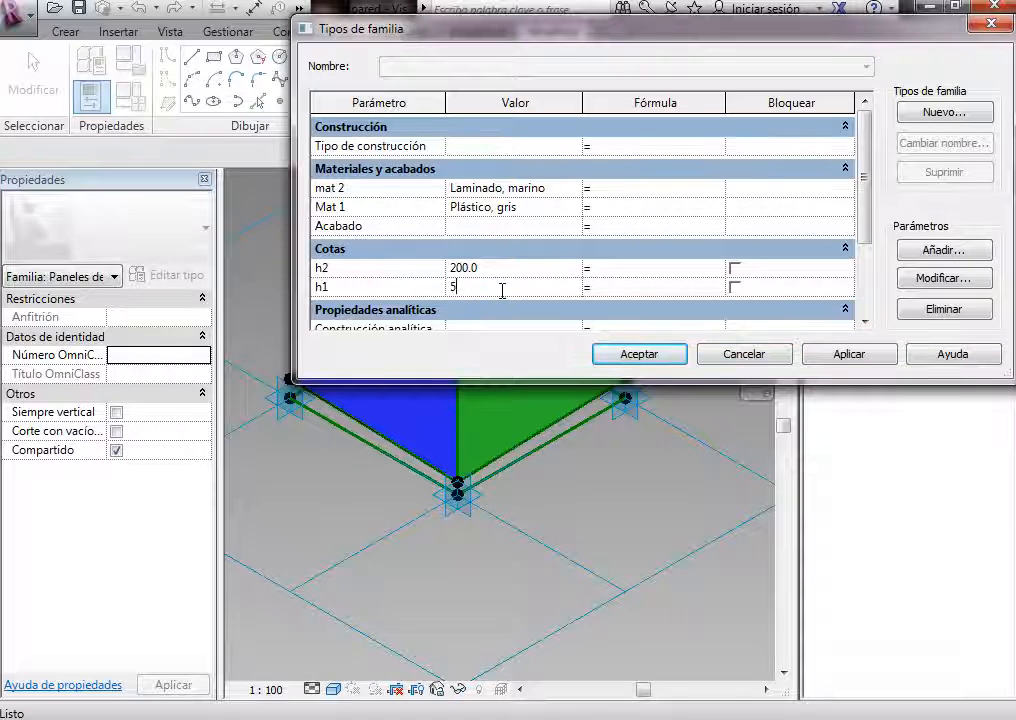
pyautogui.click(674, 357)
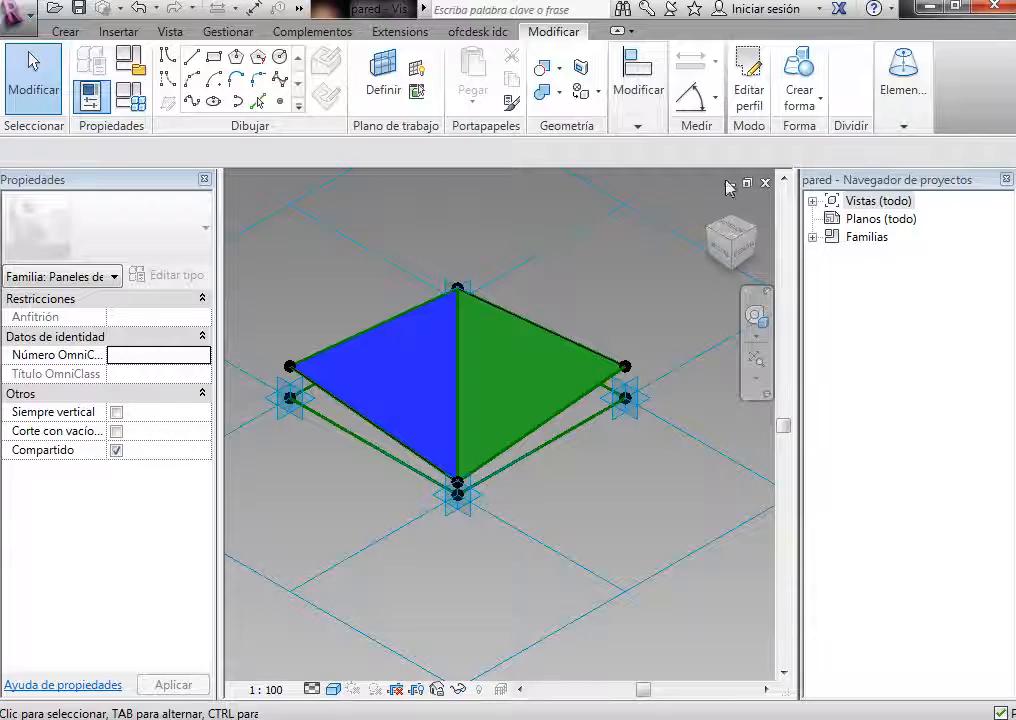
# Step: Close the pared family without saving its changes and return to the panelled surface in Proyecto1
pyautogui.click(765, 184)
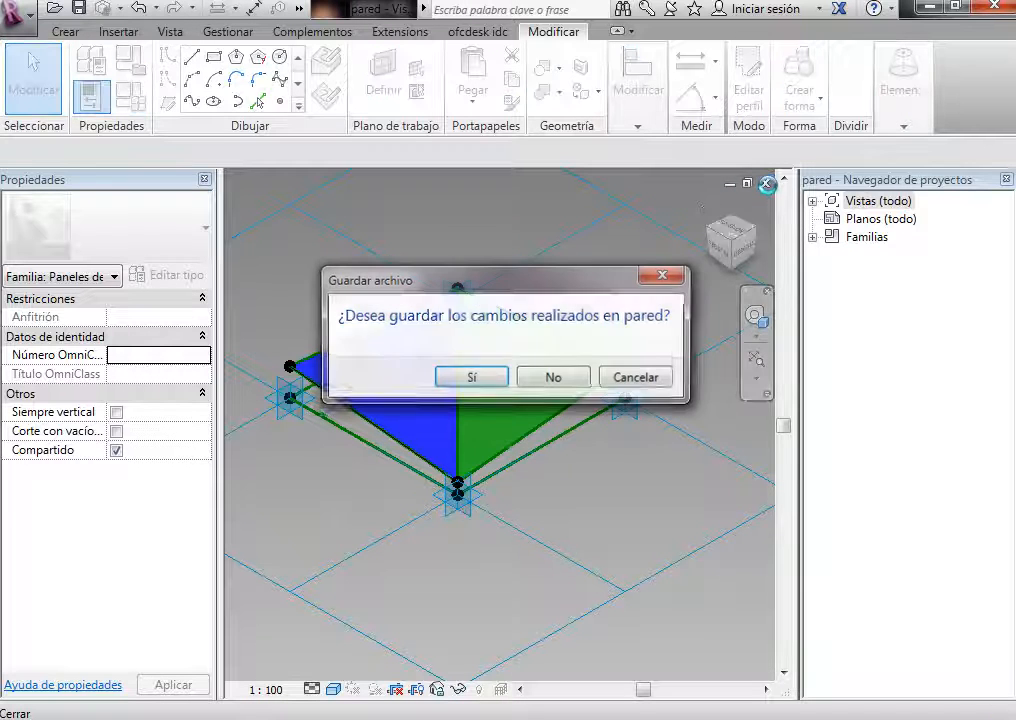
pyautogui.click(548, 379)
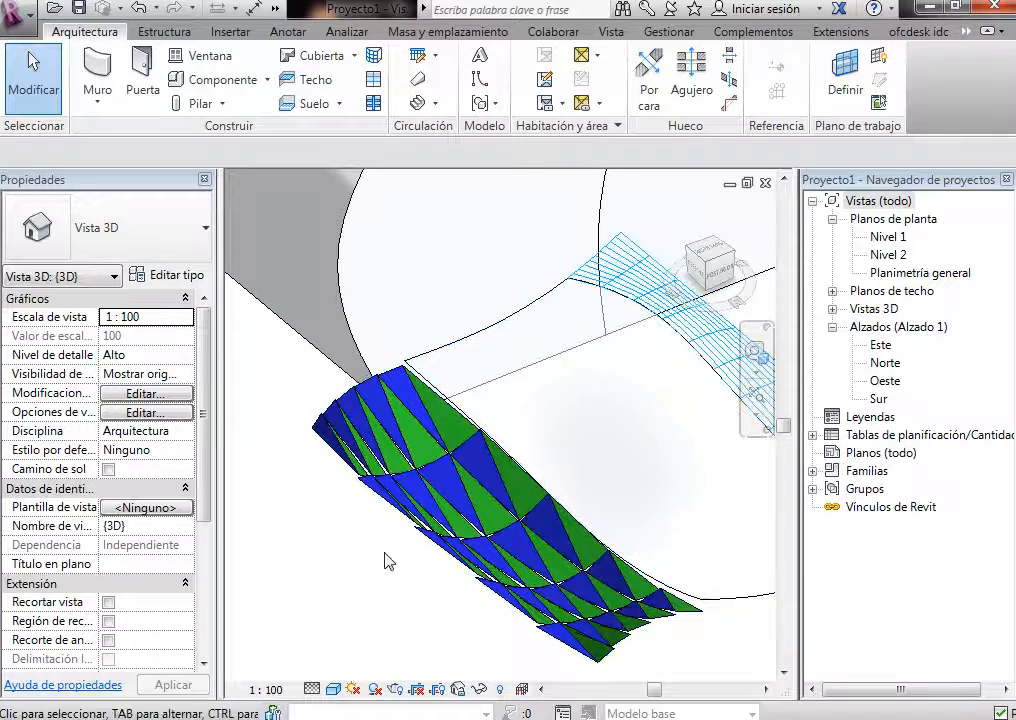
pyautogui.scroll(3, 376, 580)
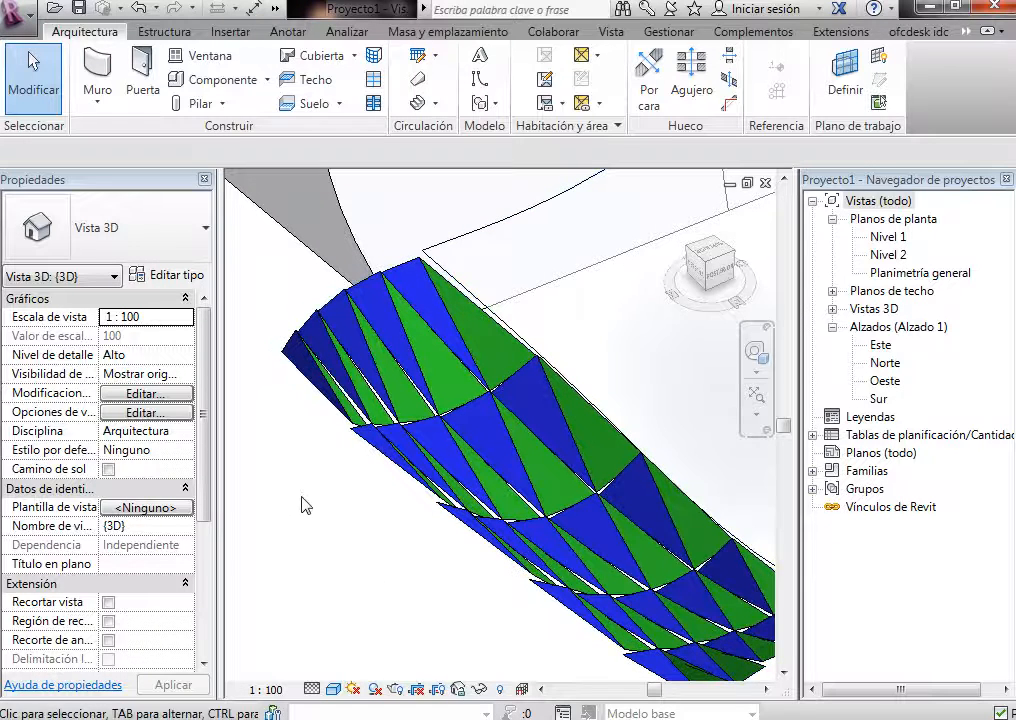
pyautogui.scroll(-2, 393, 497)
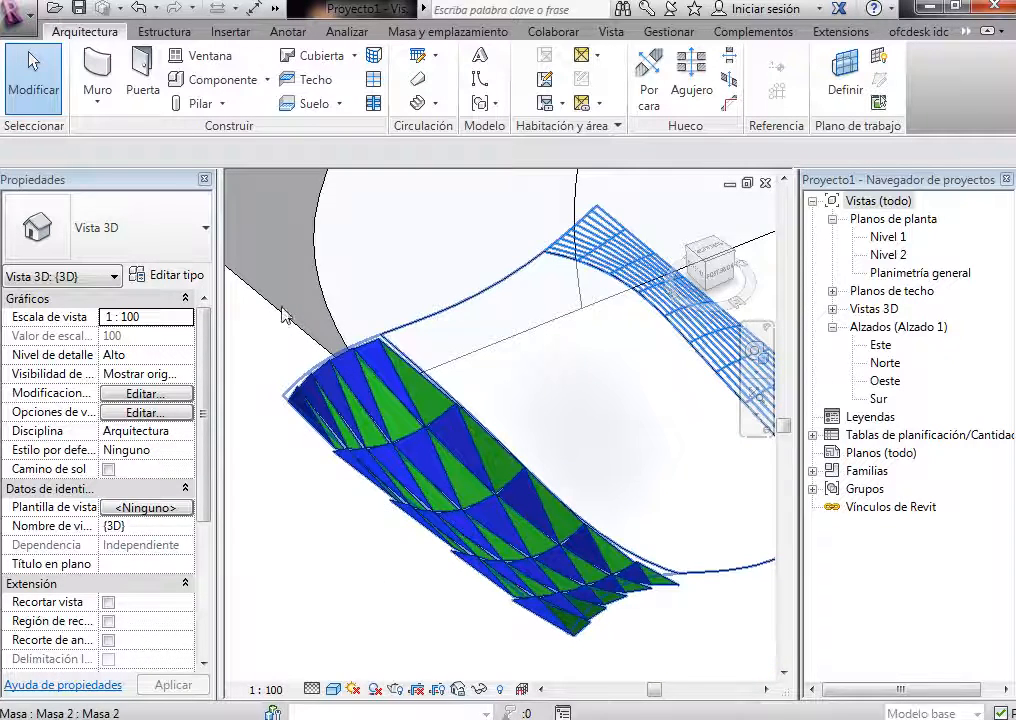
# Step: Open the mass that carries the blue and green panels for in-place editing
pyautogui.click(420, 411)
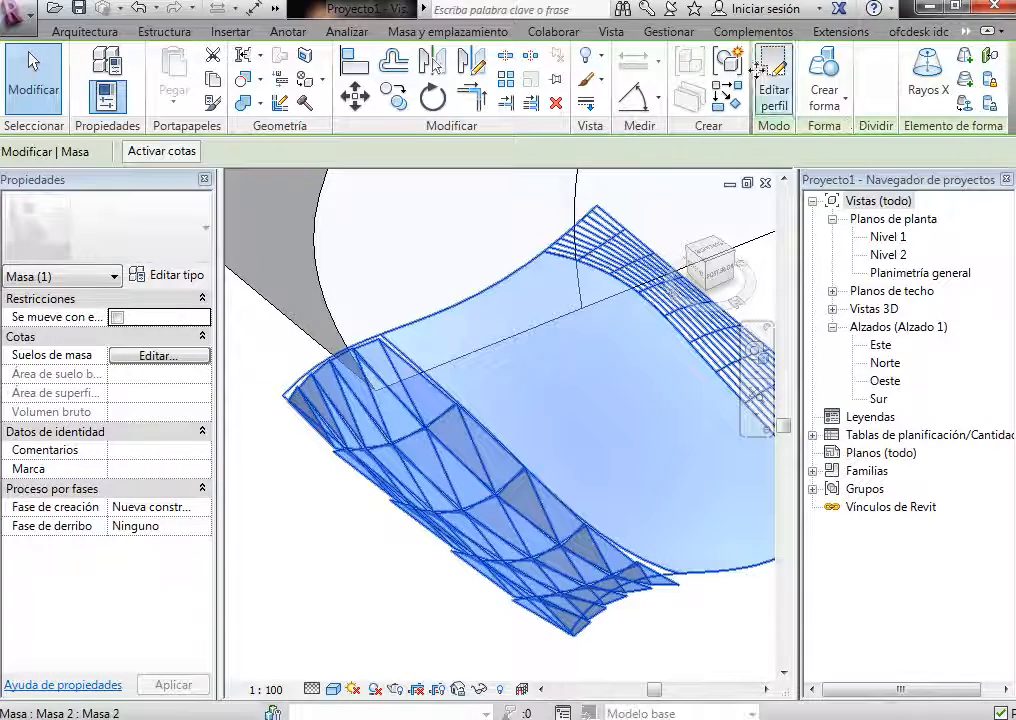
pyautogui.click(967, 33)
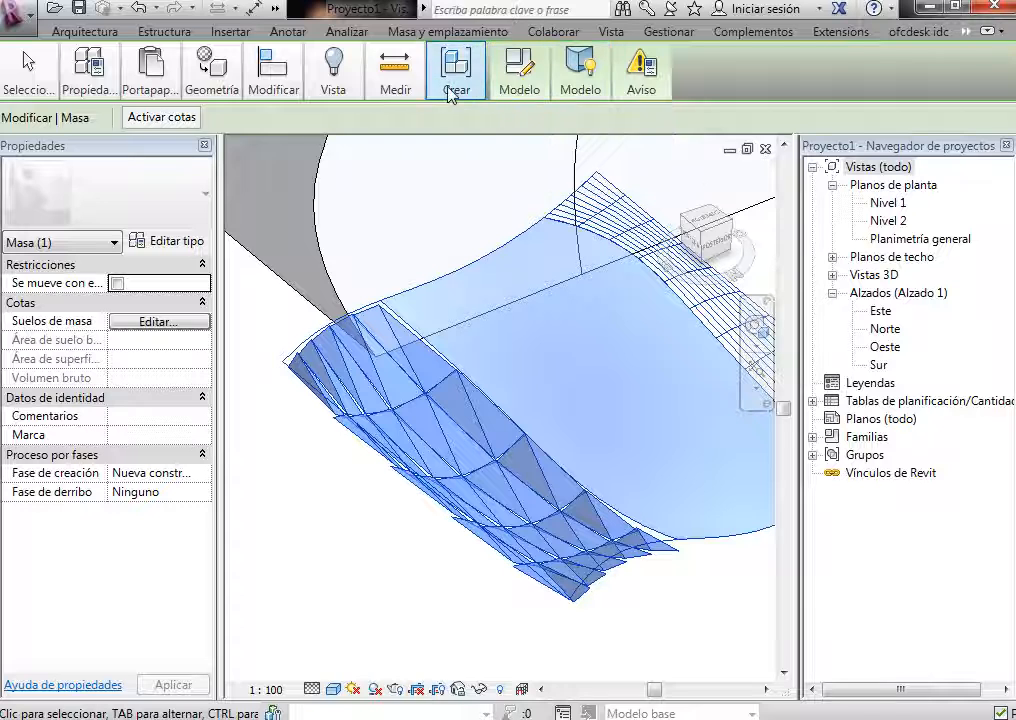
pyautogui.moveTo(536, 90)
pyautogui.click(517, 130)
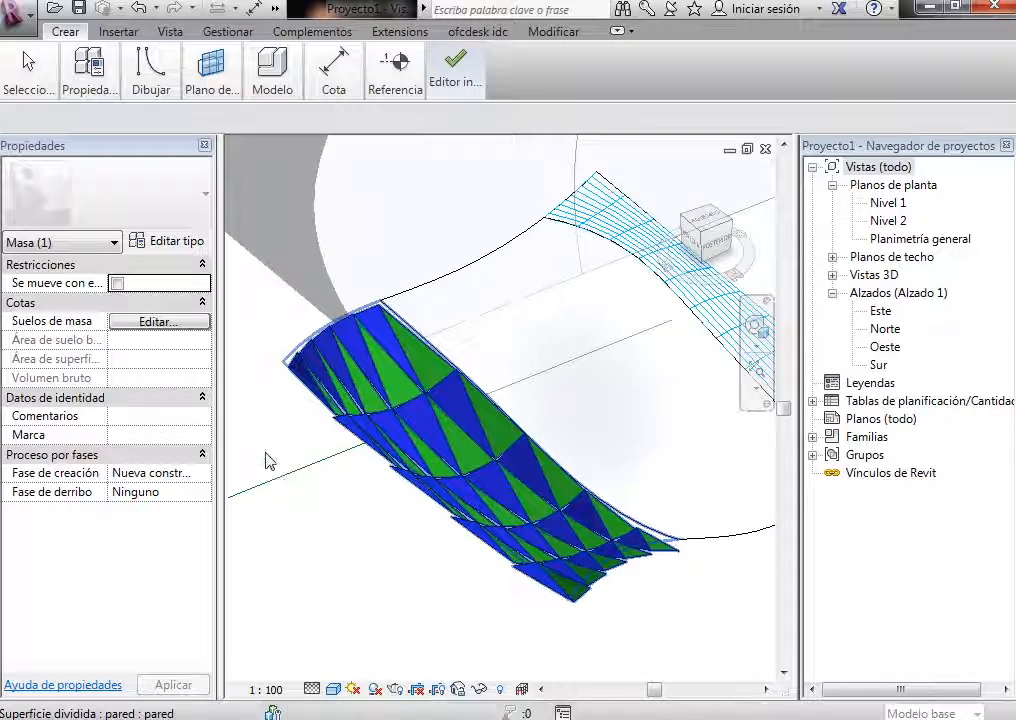
# Step: Change the panelled divided surface from the pared panel to the Rectángulo ajedrezado pattern
pyautogui.click(250, 397)
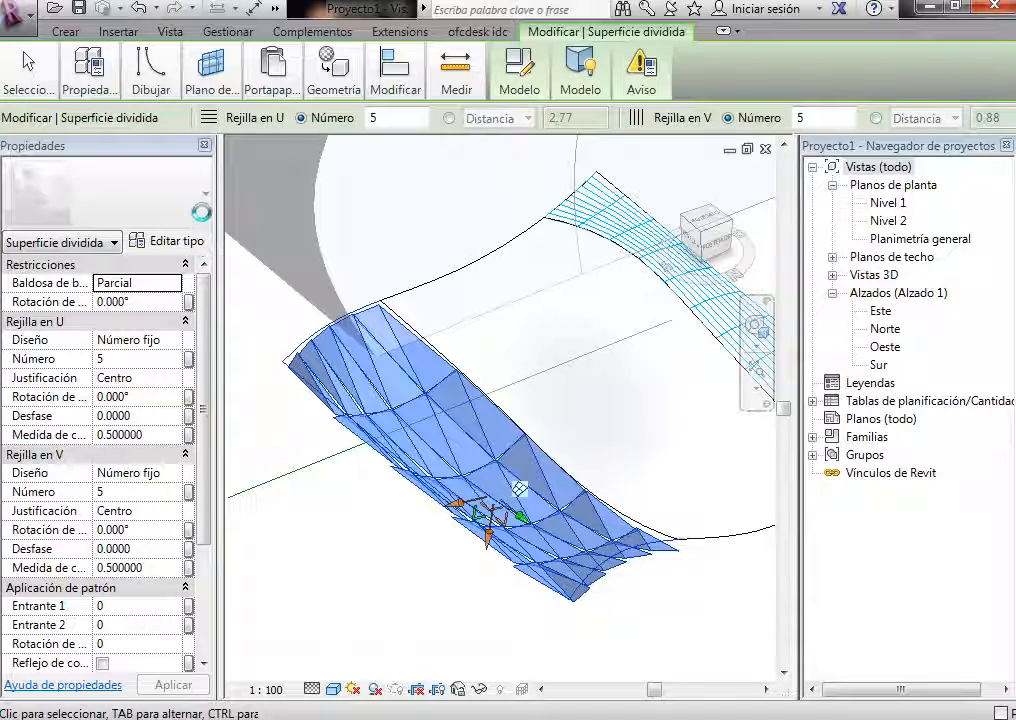
pyautogui.click(201, 218)
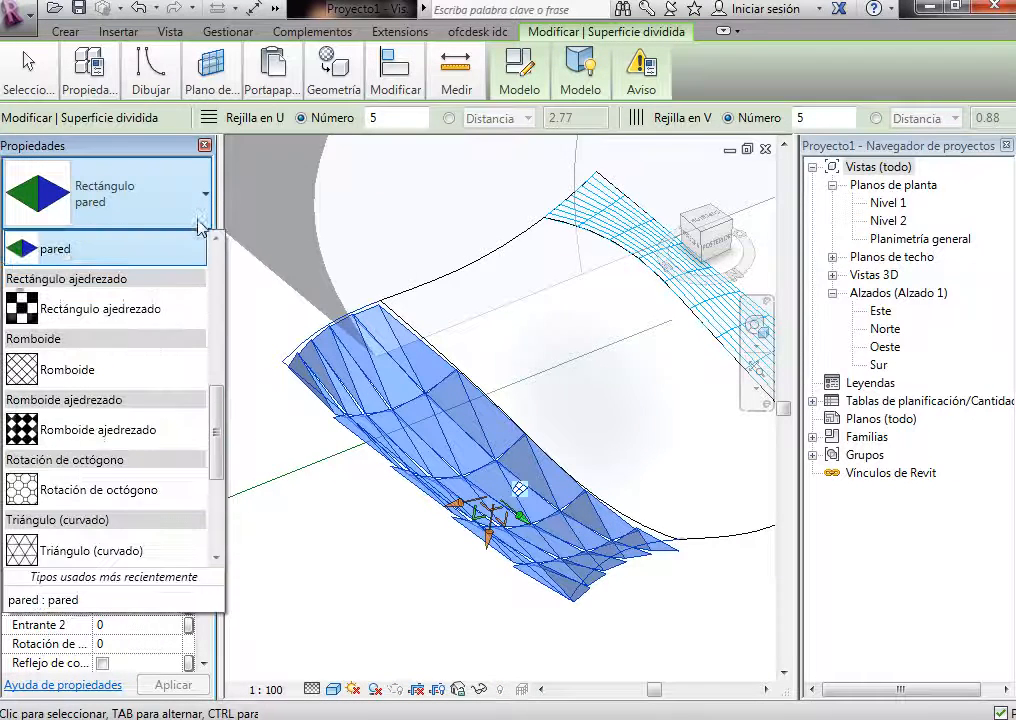
pyautogui.click(198, 312)
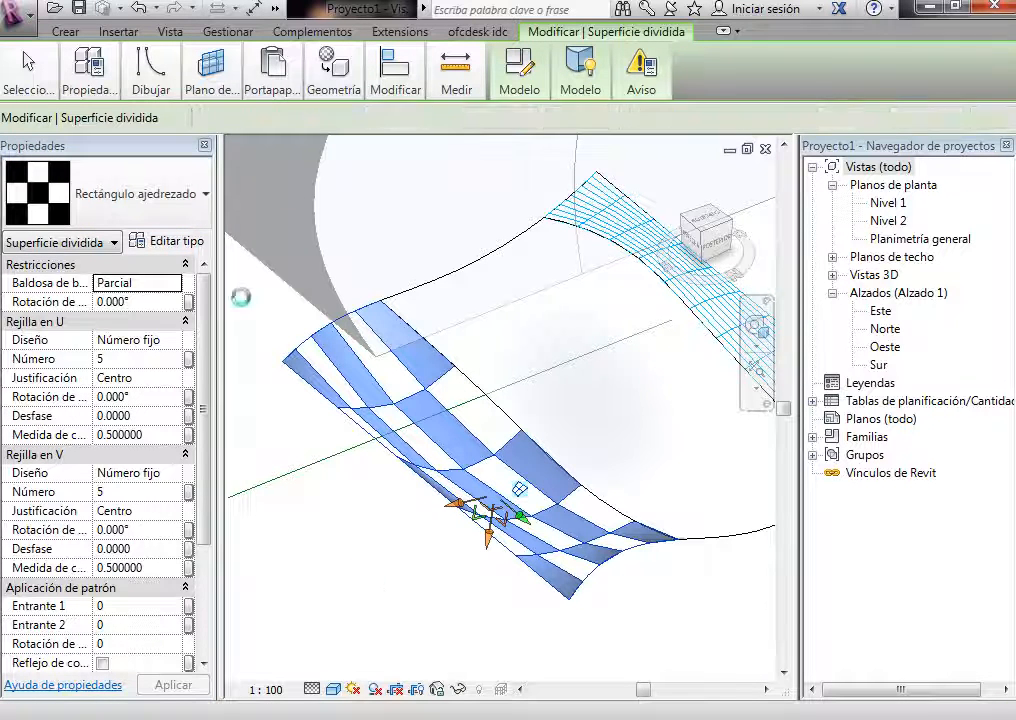
pyautogui.click(304, 512)
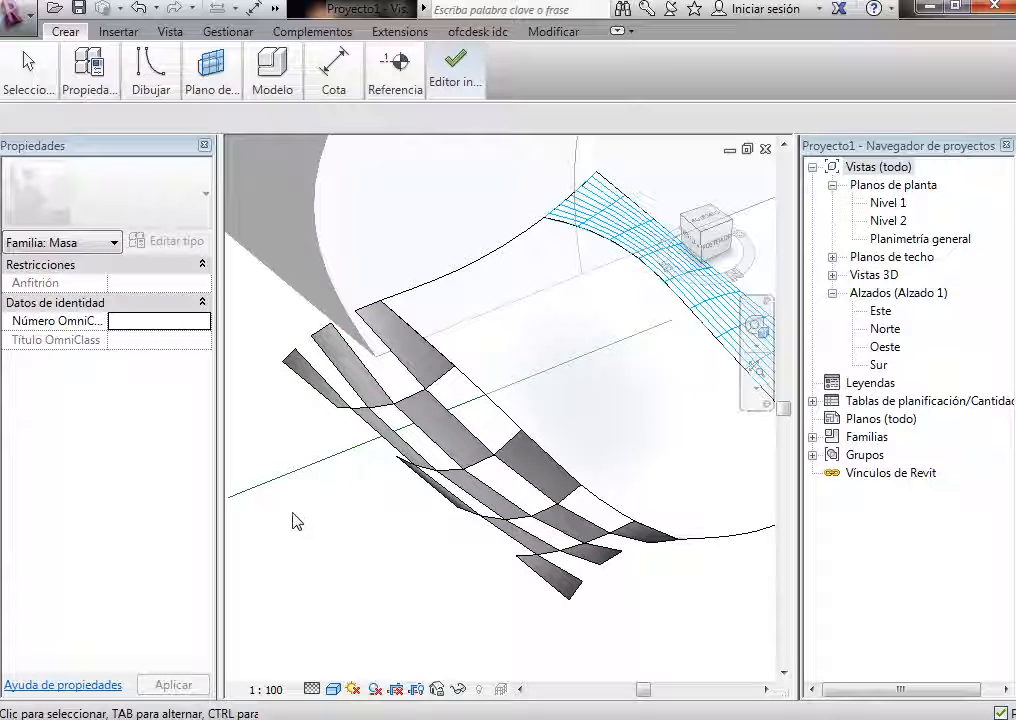
# Step: Turn off the pattern representation of the checkered divided surface and display its surface grid instead
pyautogui.keyDown('shift'); pyautogui.moveTo(322, 532); pyautogui.dragTo(442, 526, button='middle'); pyautogui.keyUp('shift')
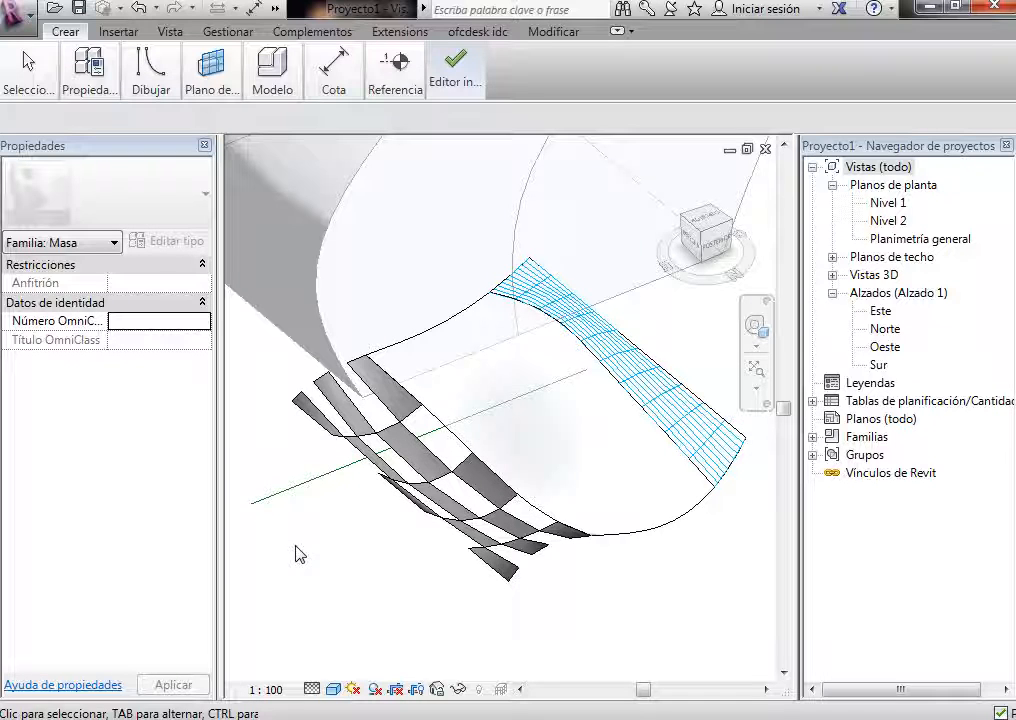
pyautogui.click(422, 328)
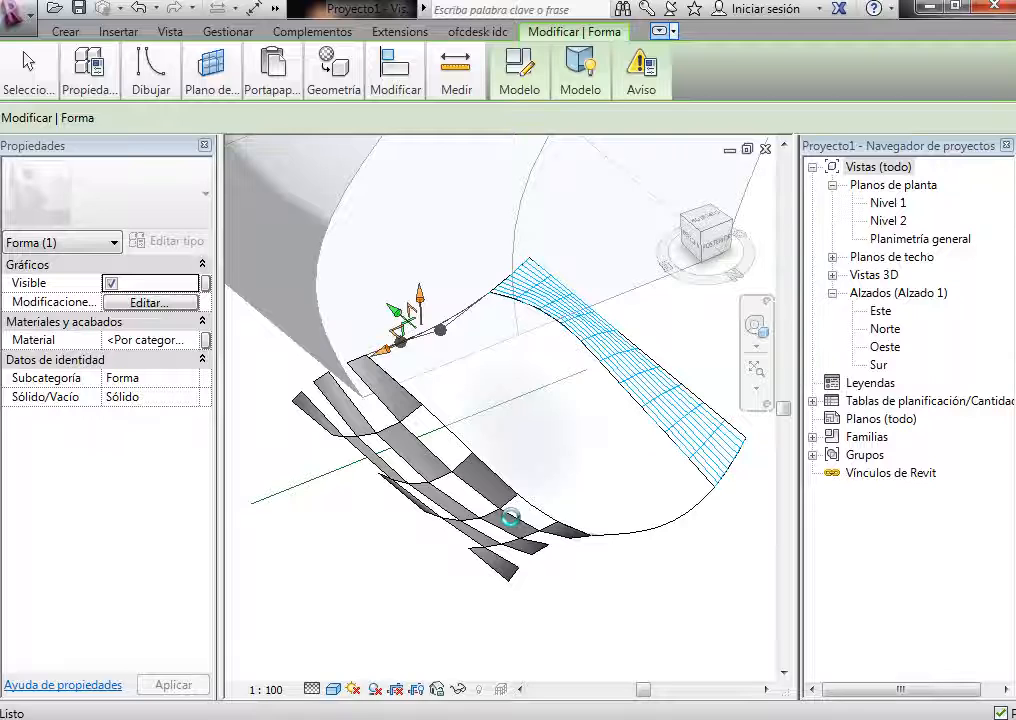
pyautogui.click(448, 540)
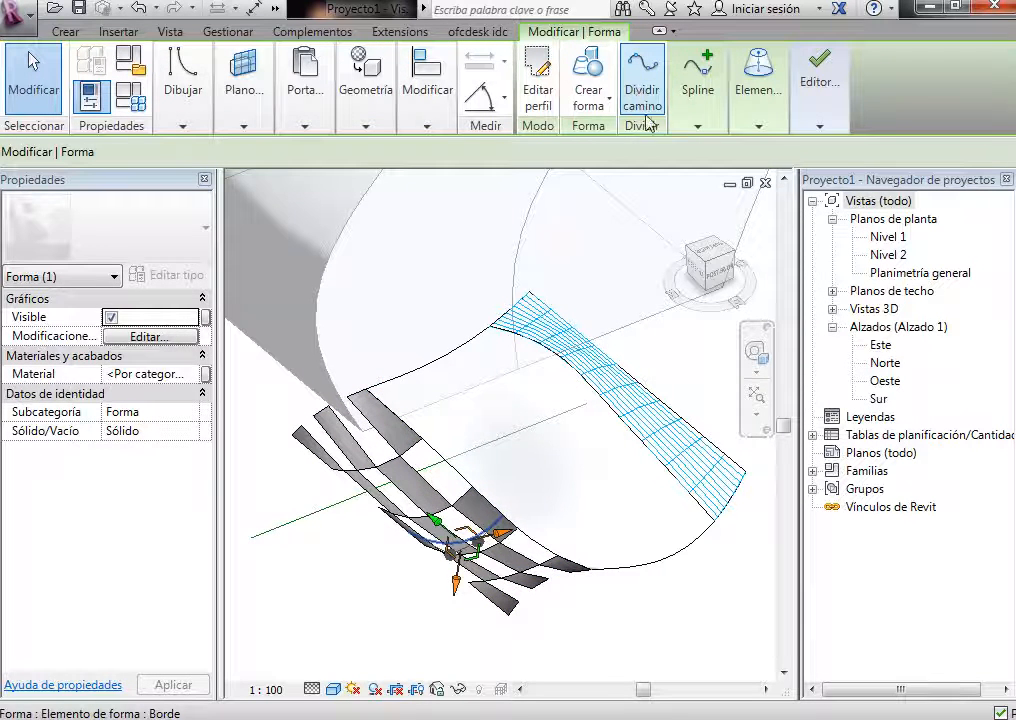
pyautogui.click(518, 575)
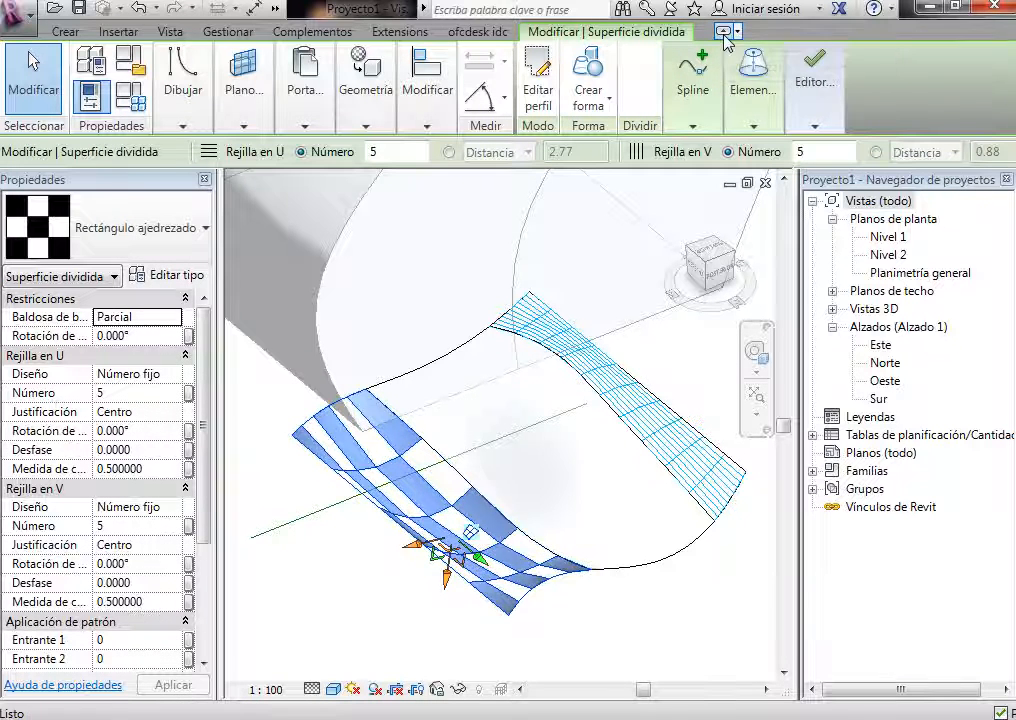
pyautogui.click(724, 33)
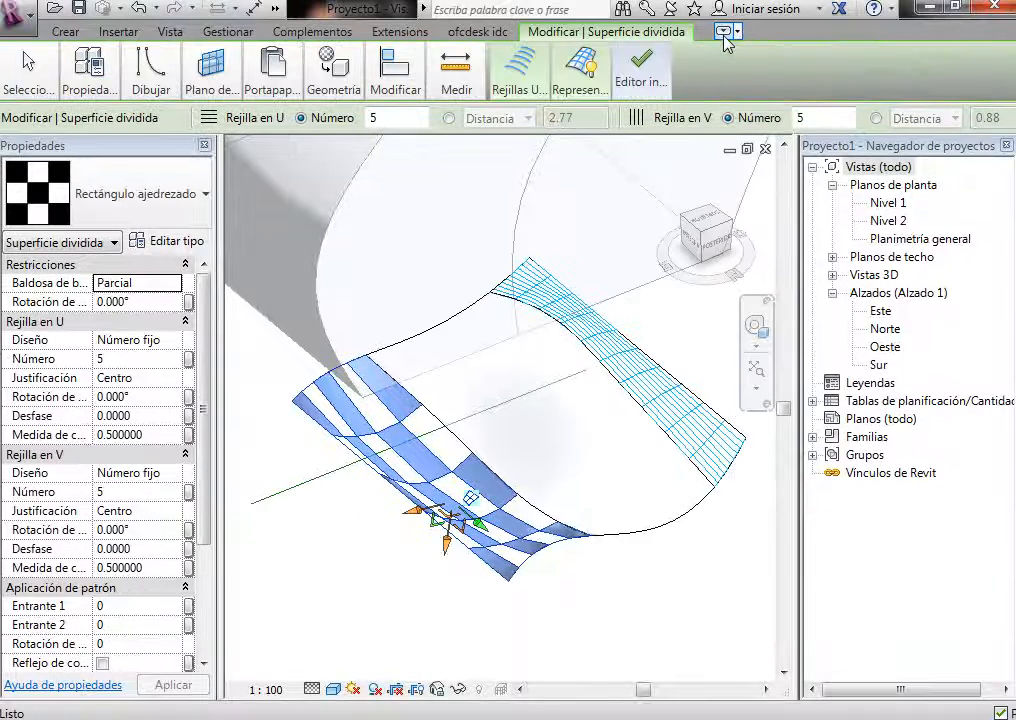
pyautogui.click(580, 68)
pyautogui.click(580, 128)
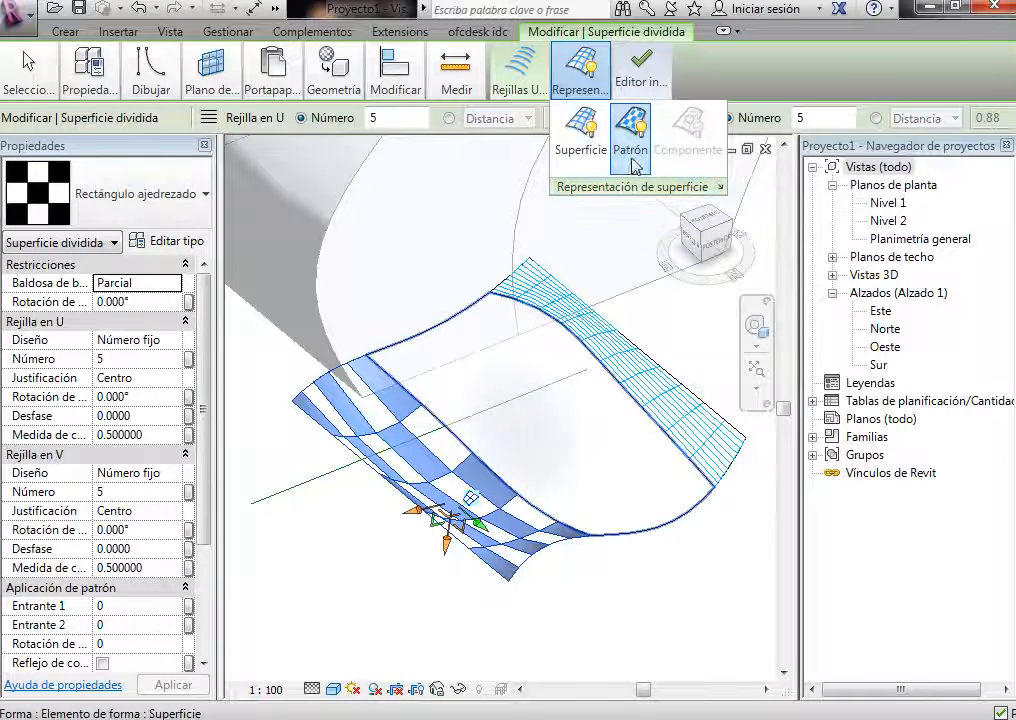
pyautogui.click(584, 156)
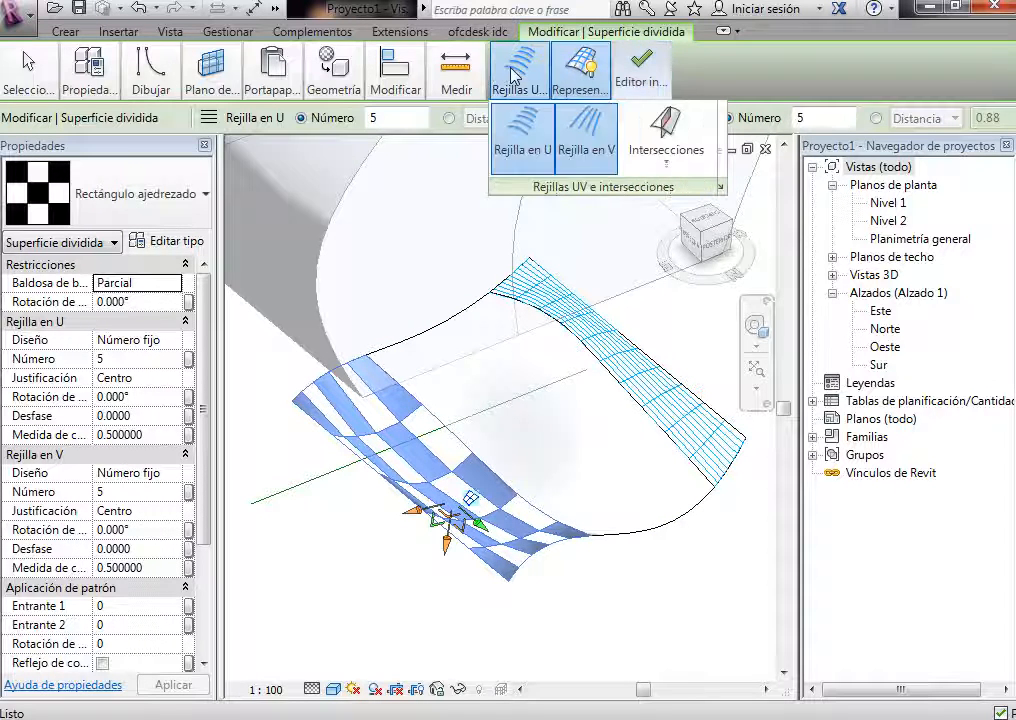
pyautogui.click(633, 155)
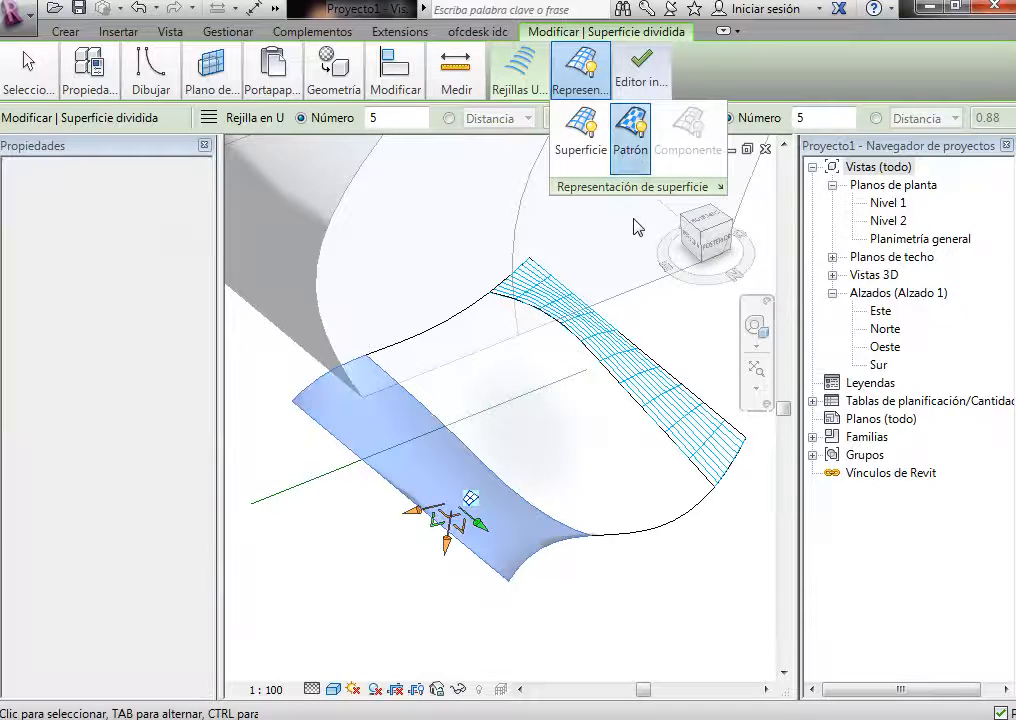
pyautogui.click(587, 134)
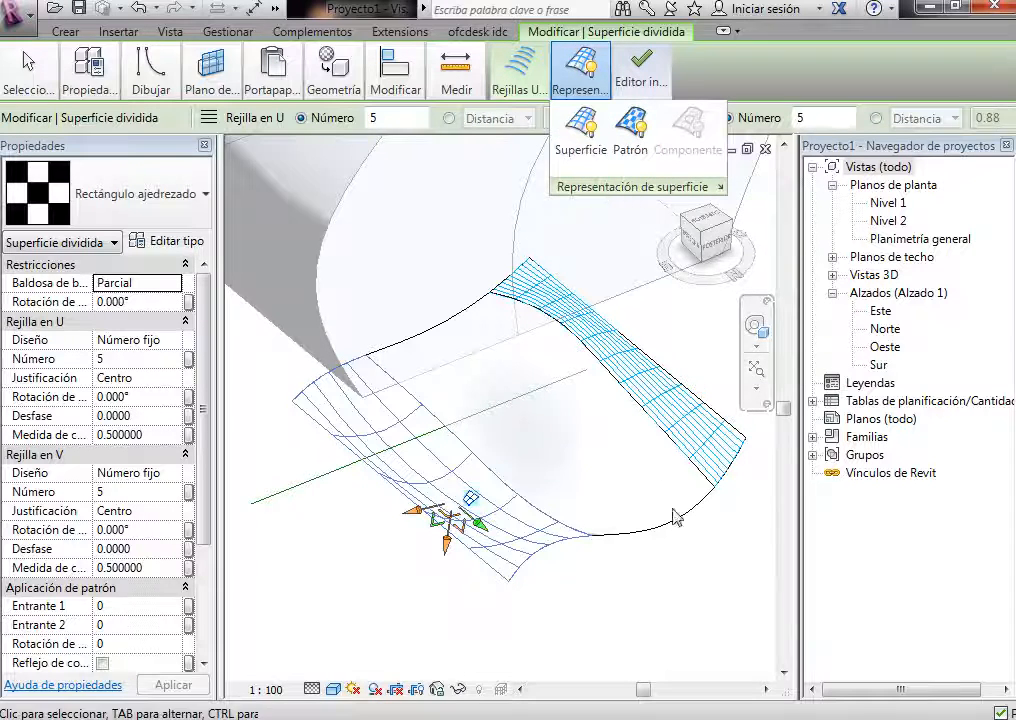
pyautogui.click(656, 564)
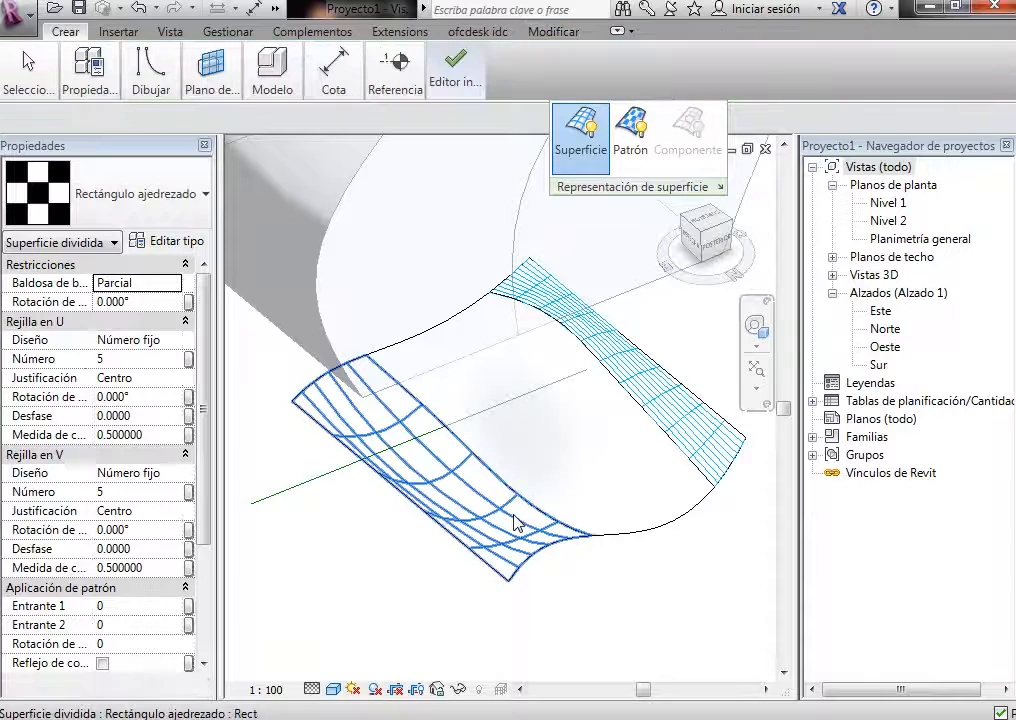
pyautogui.click(516, 528)
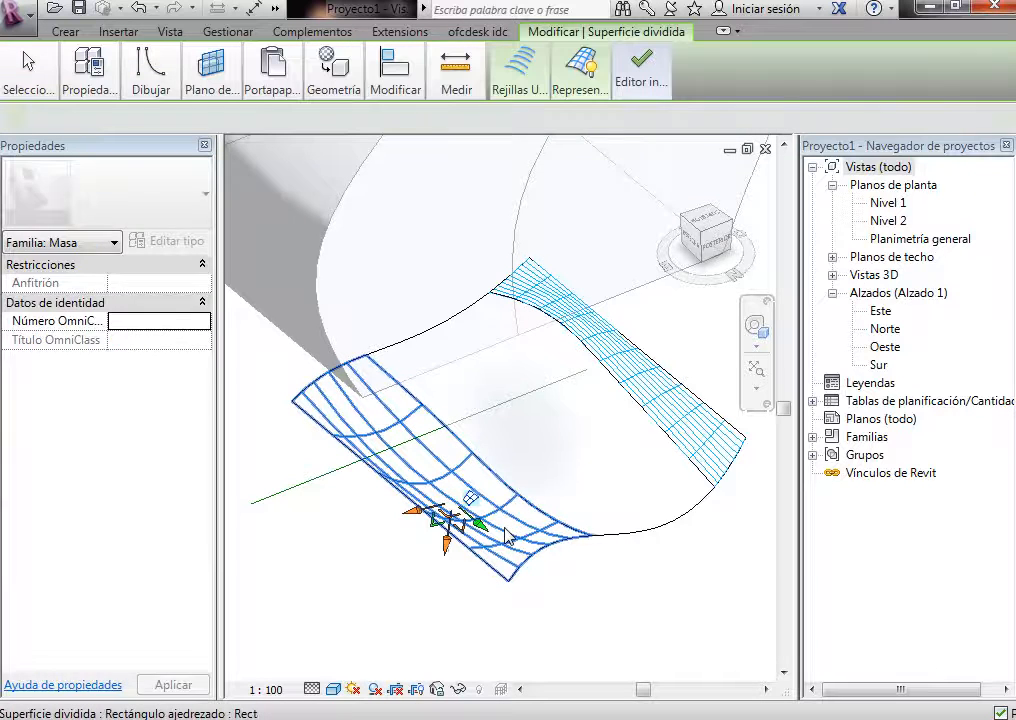
pyautogui.click(598, 80)
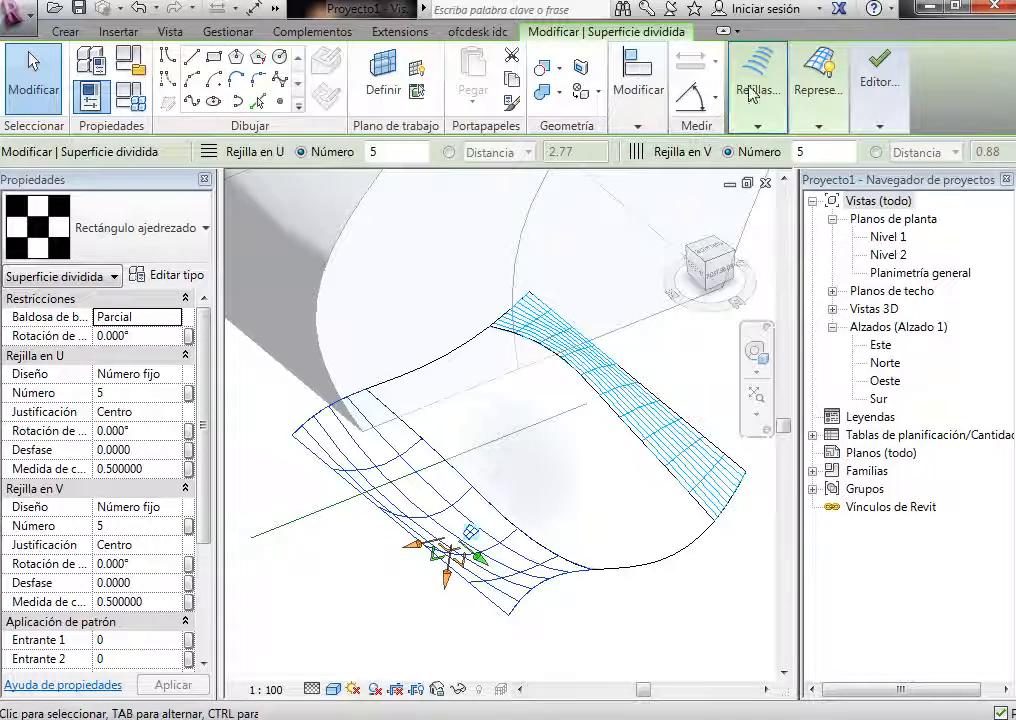
pyautogui.click(752, 92)
pyautogui.click(820, 90)
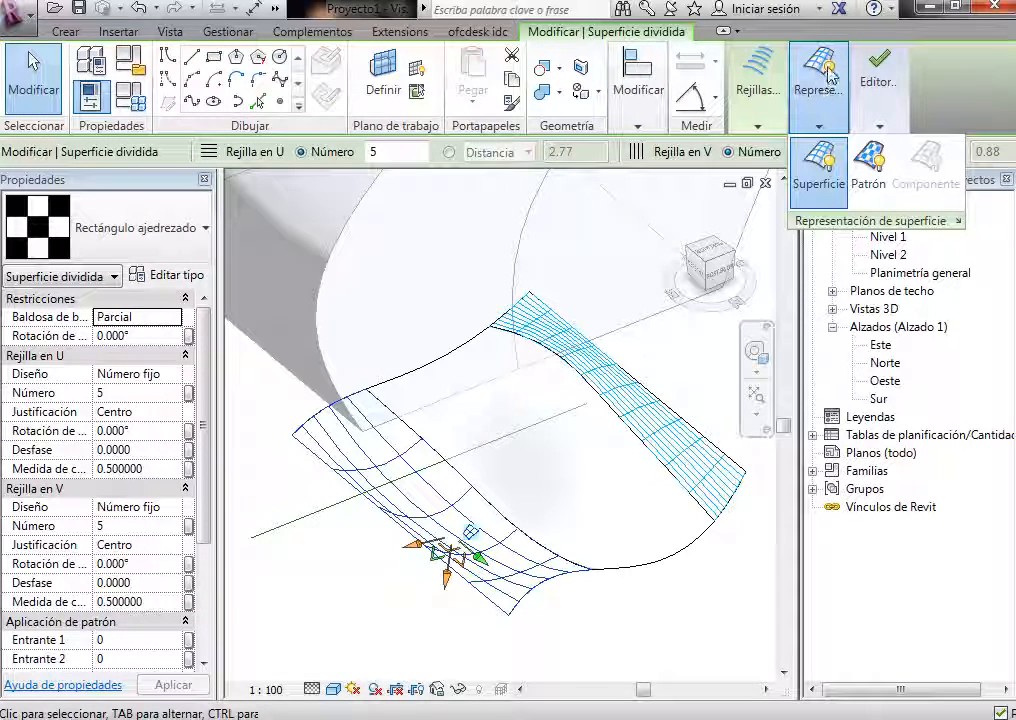
pyautogui.click(685, 599)
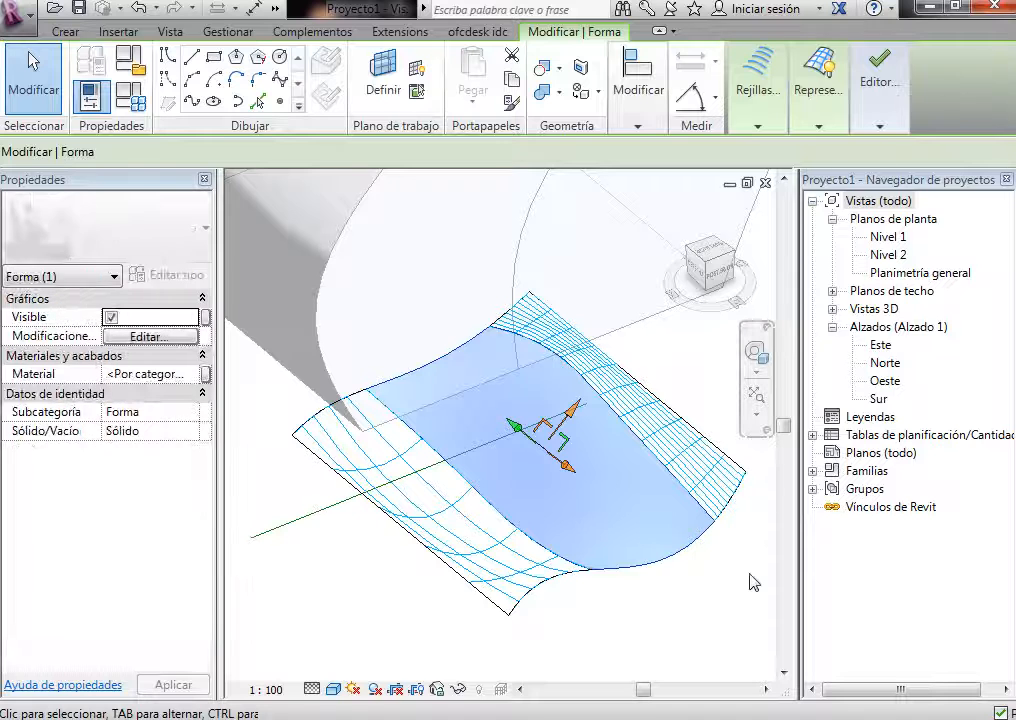
# Step: Cancel the in-place editing of the mass and discard its changes
pyautogui.click(731, 551)
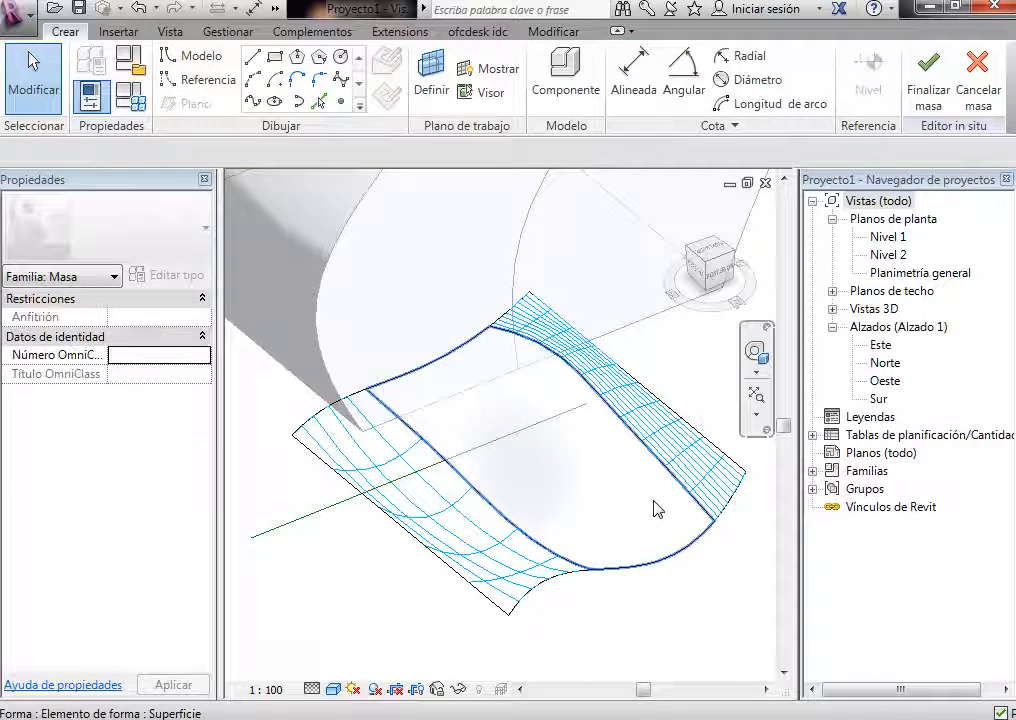
pyautogui.click(976, 95)
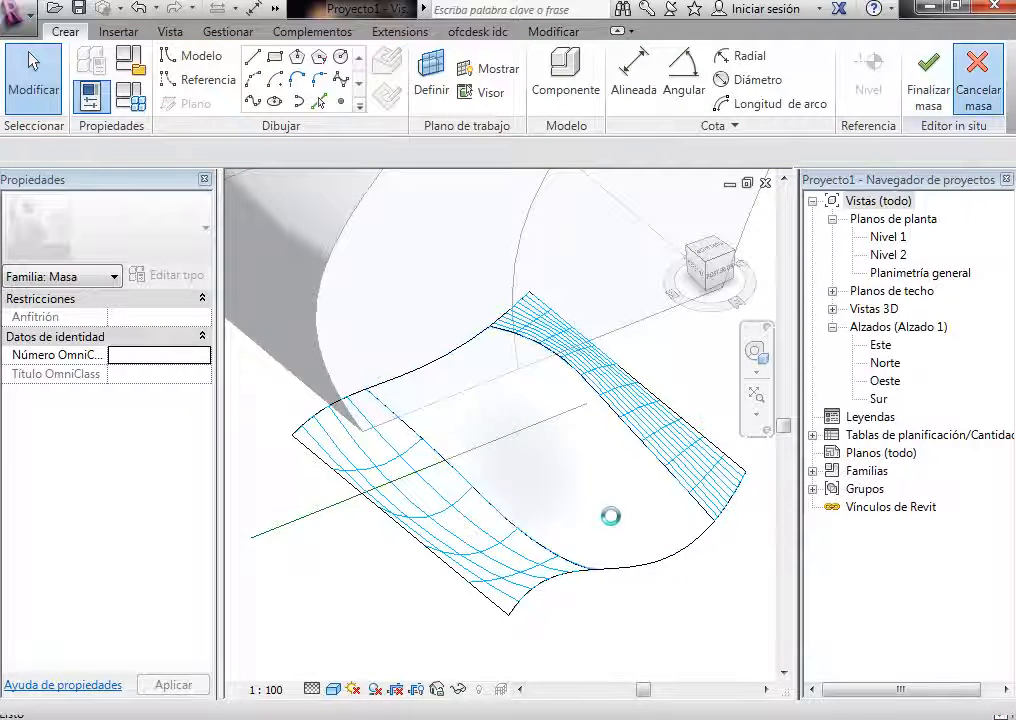
pyautogui.click(553, 400)
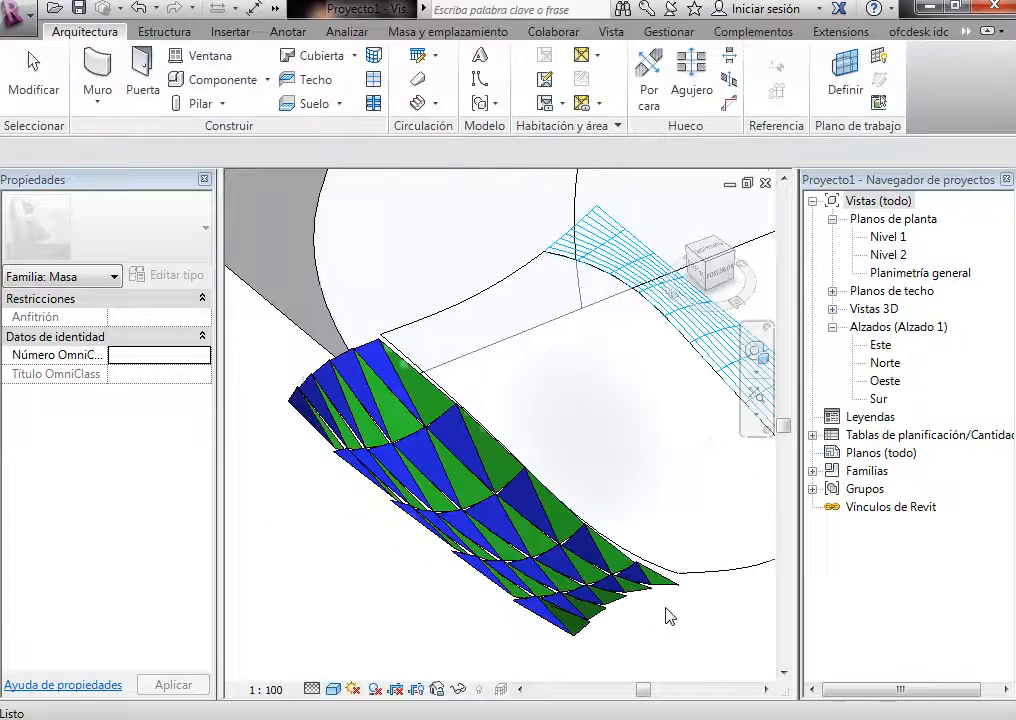
# Step: Delete the small panelled mass beside the large curved mass
pyautogui.scroll(-5, 440, 312)
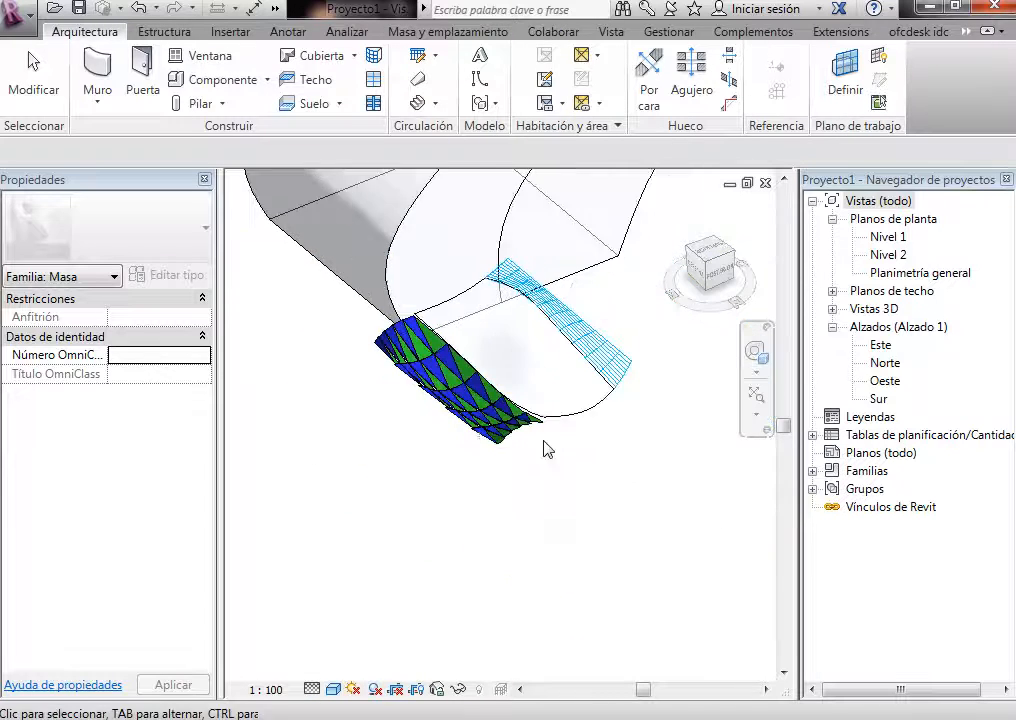
pyautogui.scroll(-4, 565, 530)
pyautogui.scroll(2, 627, 325)
pyautogui.scroll(1, 605, 449)
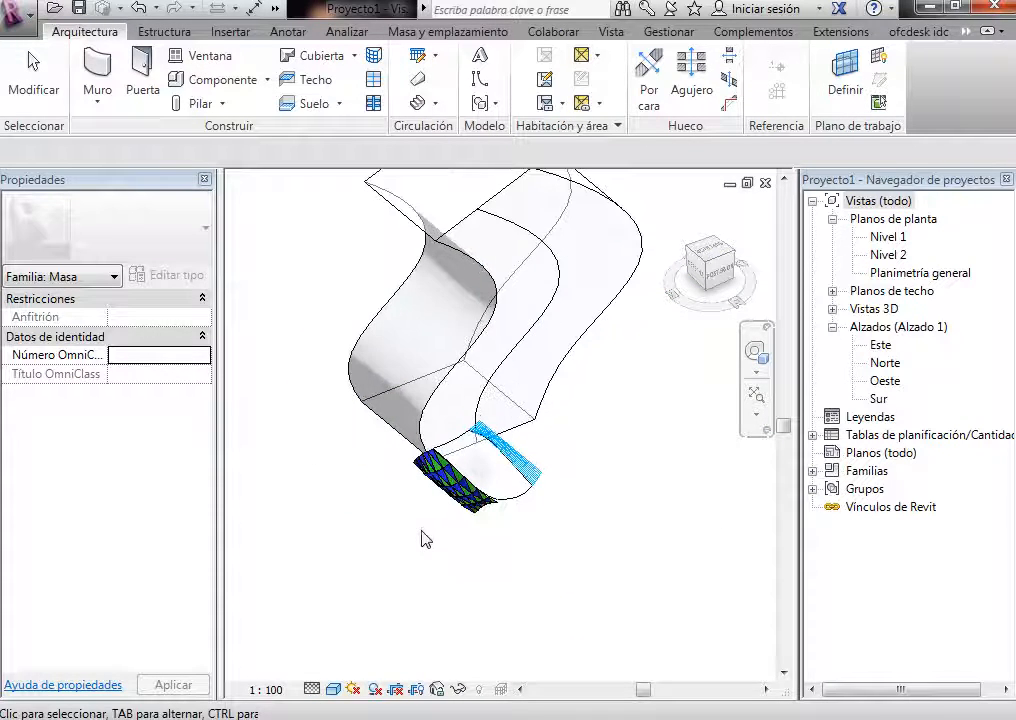
pyautogui.click(632, 459)
pyautogui.scroll(4, 525, 507)
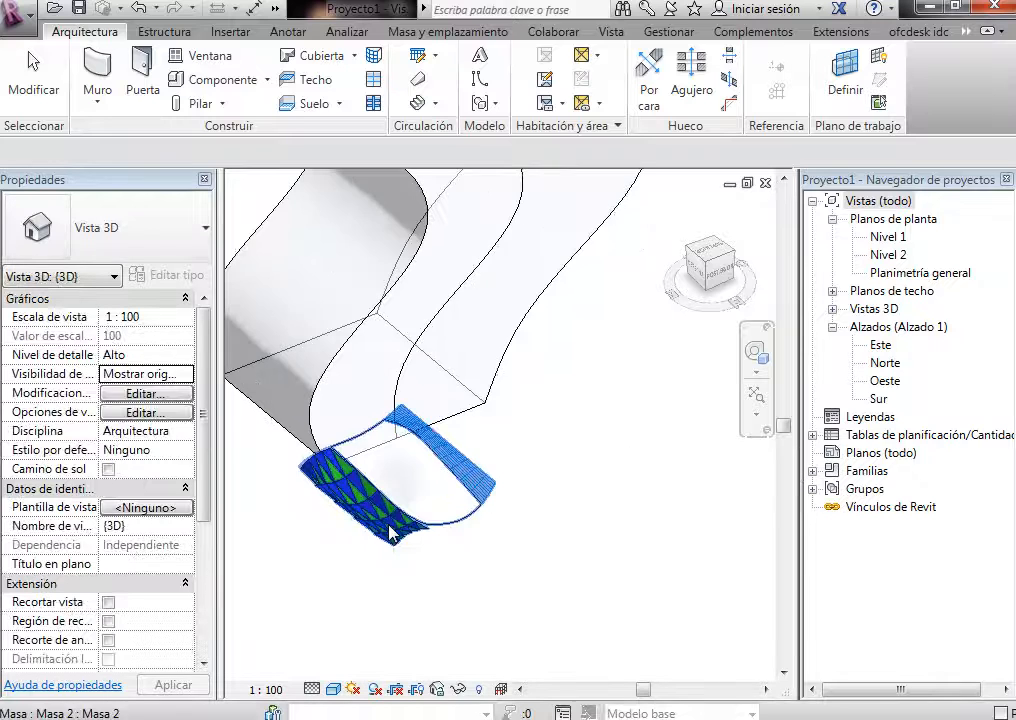
pyautogui.click(502, 467)
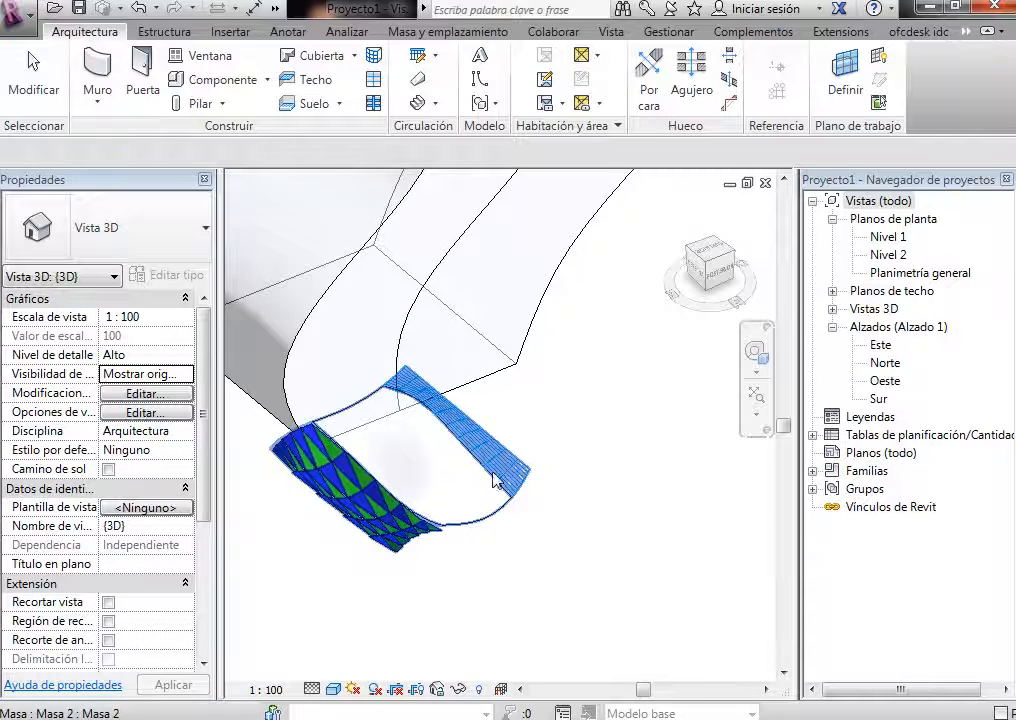
pyautogui.press('Delete')
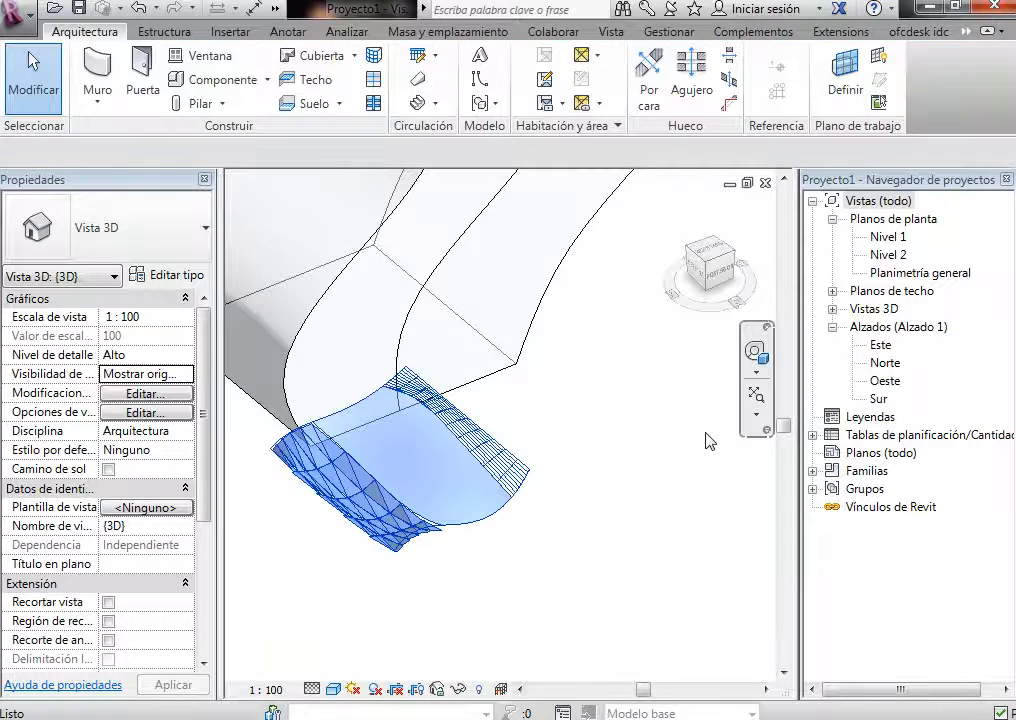
pyautogui.scroll(-3, 615, 457)
pyautogui.scroll(-1, 600, 445)
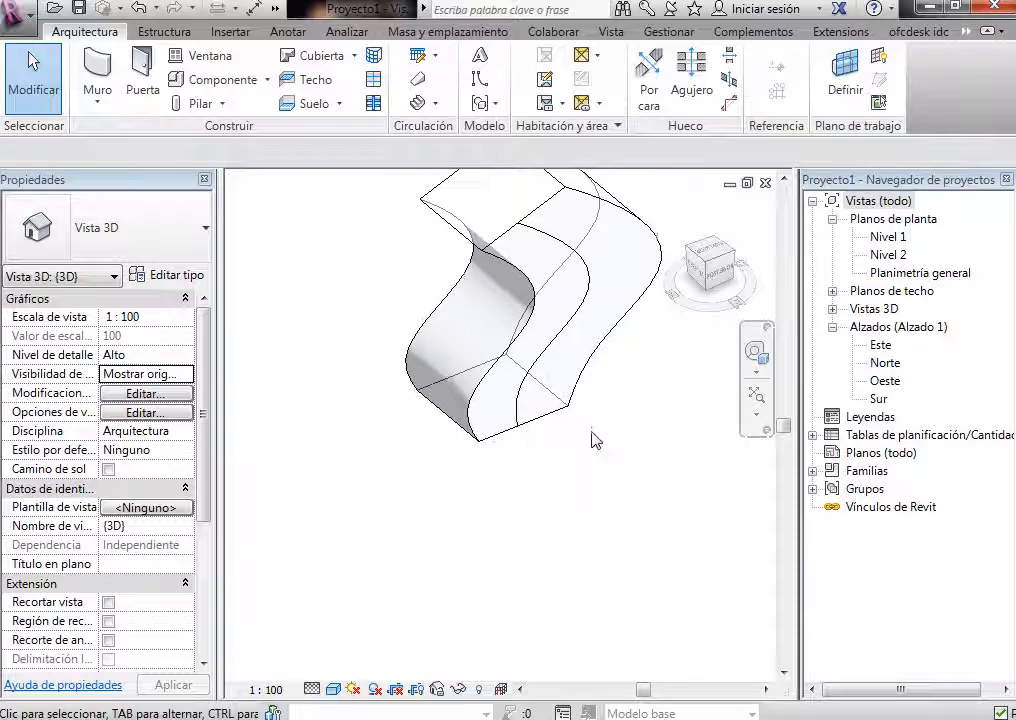
pyautogui.scroll(2, 590, 434)
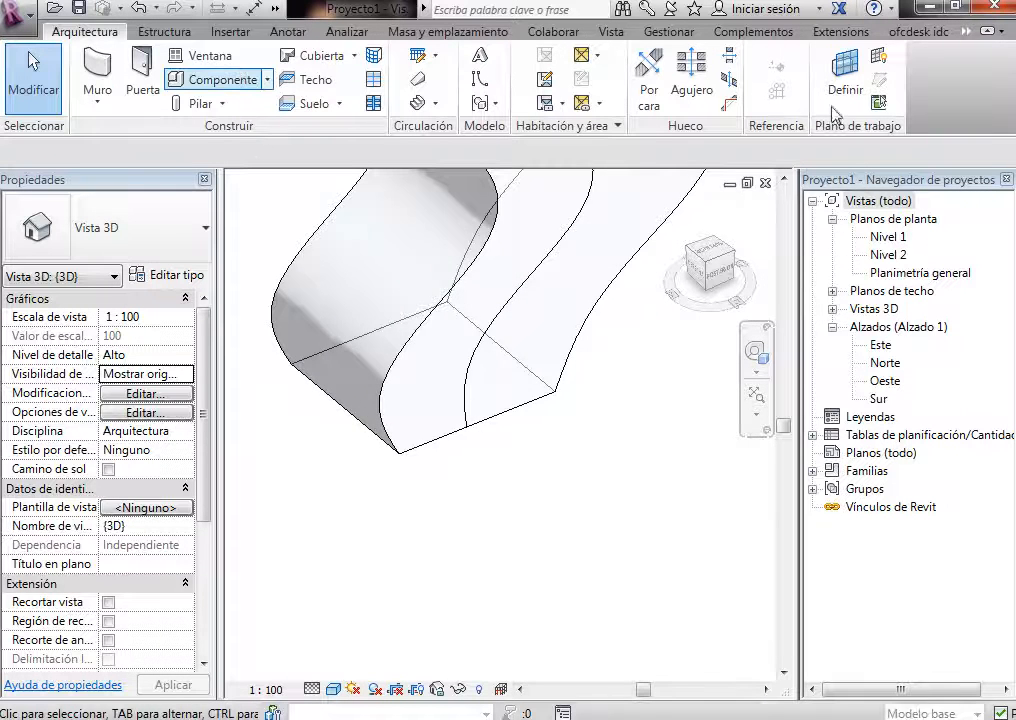
# Step: Open the Nivel 1 floor plan and start a new in-place mass named Masa 2
pyautogui.doubleClick(876, 238)
pyautogui.doubleClick(877, 240)
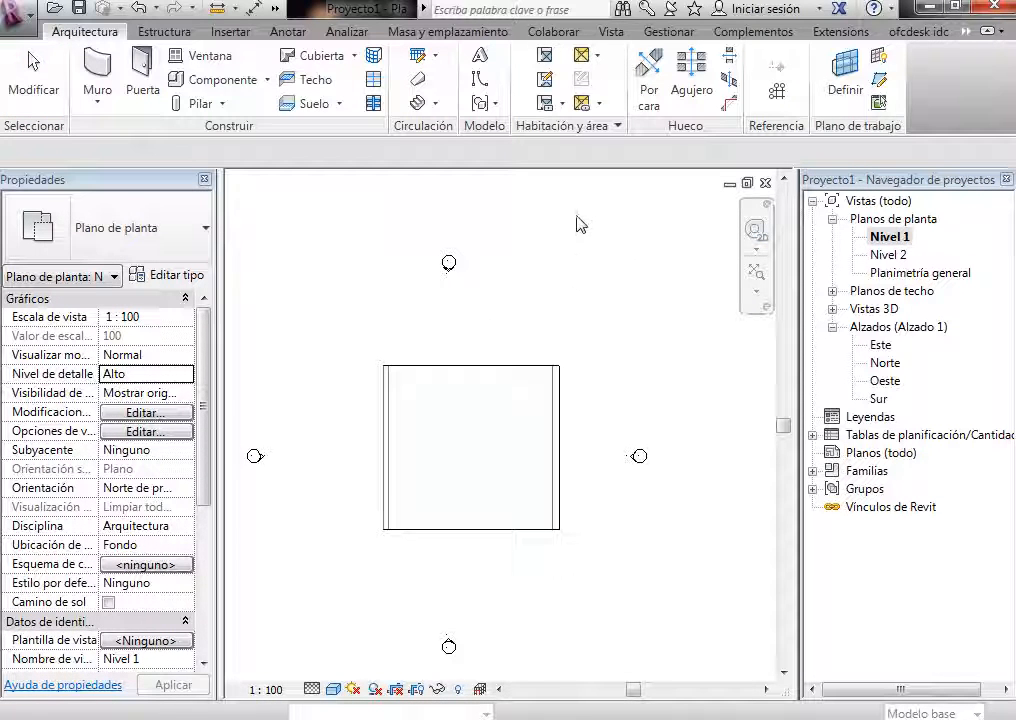
pyautogui.scroll(2, 580, 224)
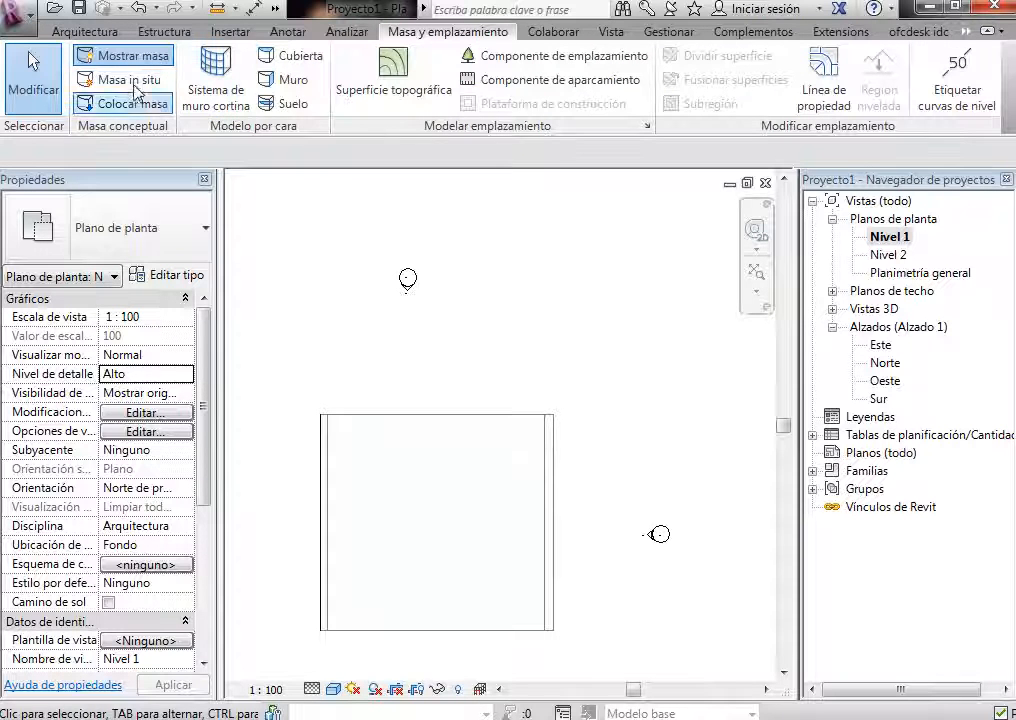
pyautogui.click(132, 84)
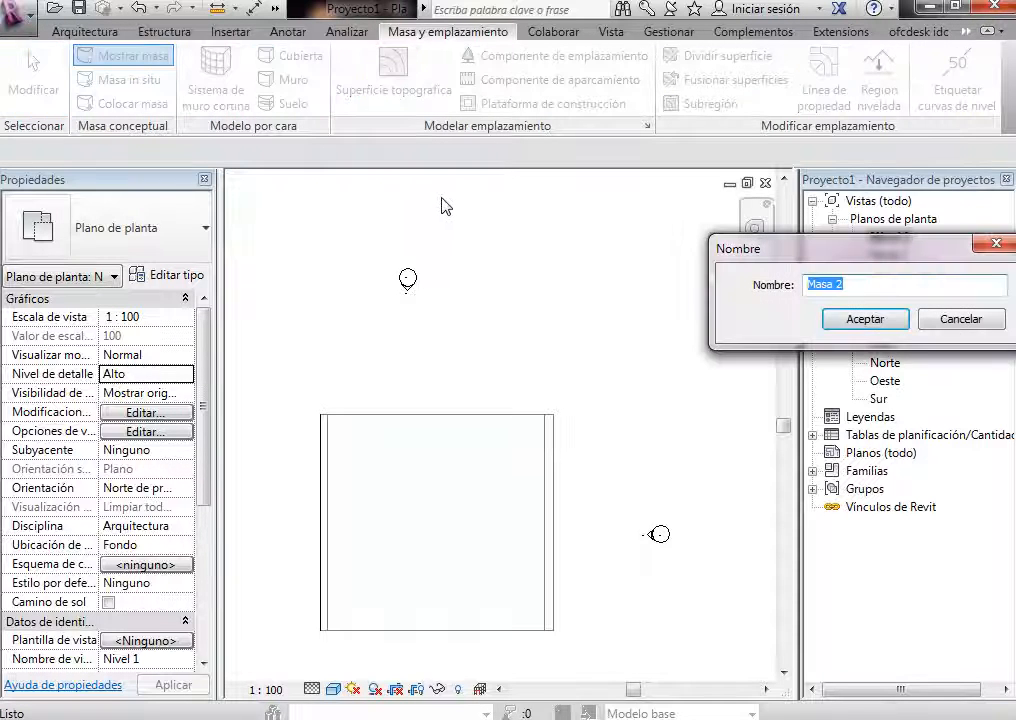
pyautogui.click(864, 319)
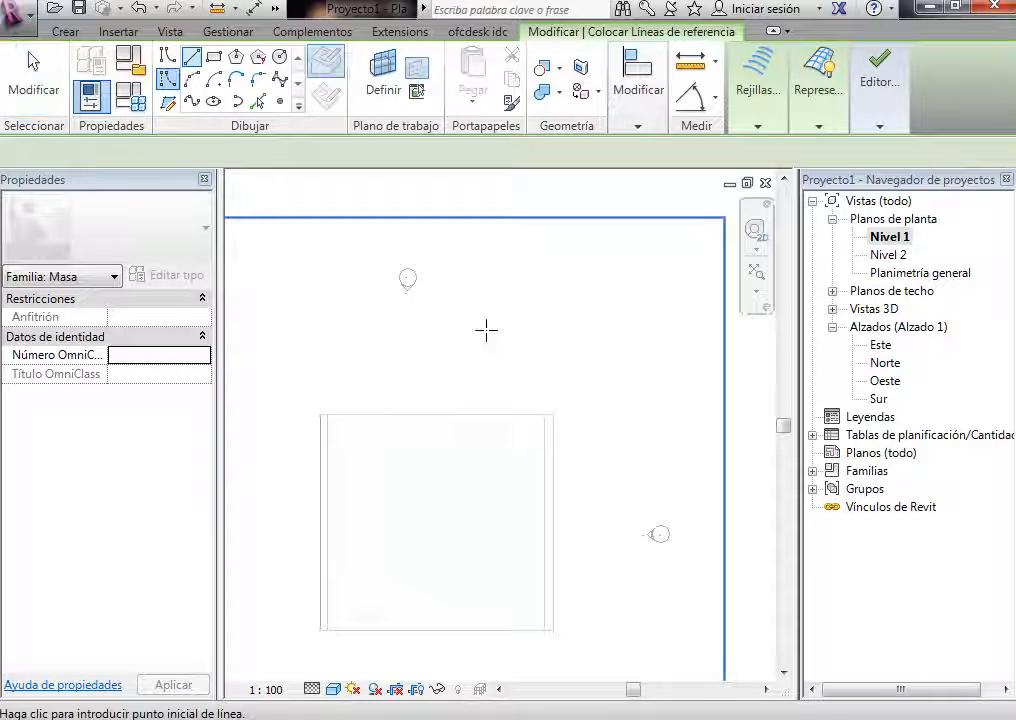
# Step: Draw a horizontal reference line on Nivel 1 just above the existing curved mass in plan
pyautogui.click(483, 330)
pyautogui.click(634, 329)
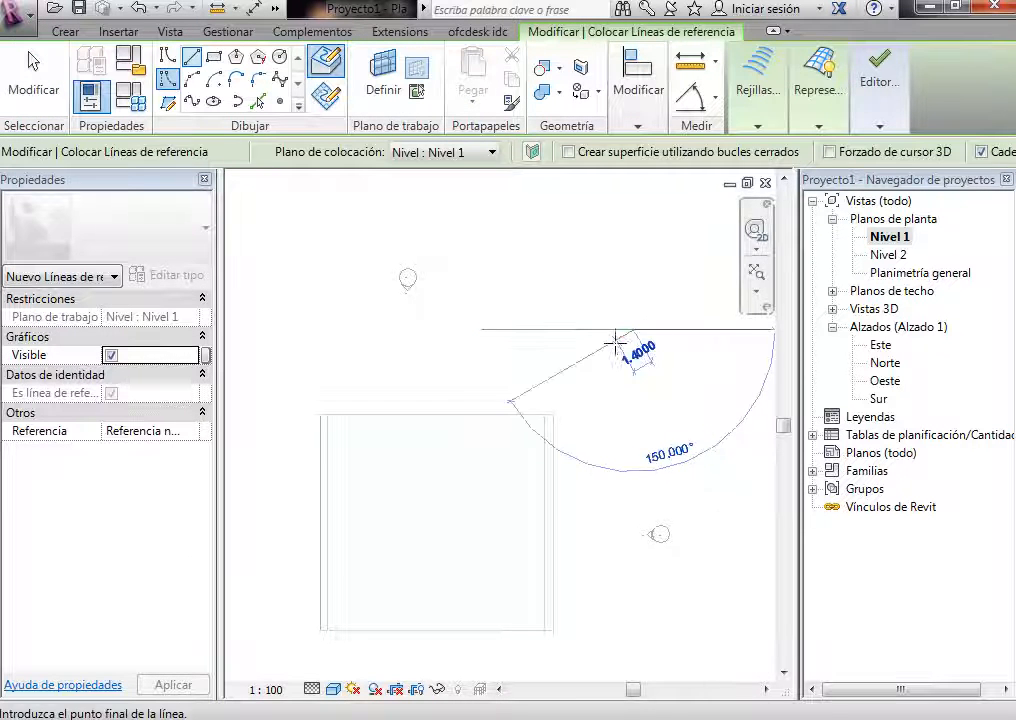
pyautogui.press('Escape')
pyautogui.press('Escape')
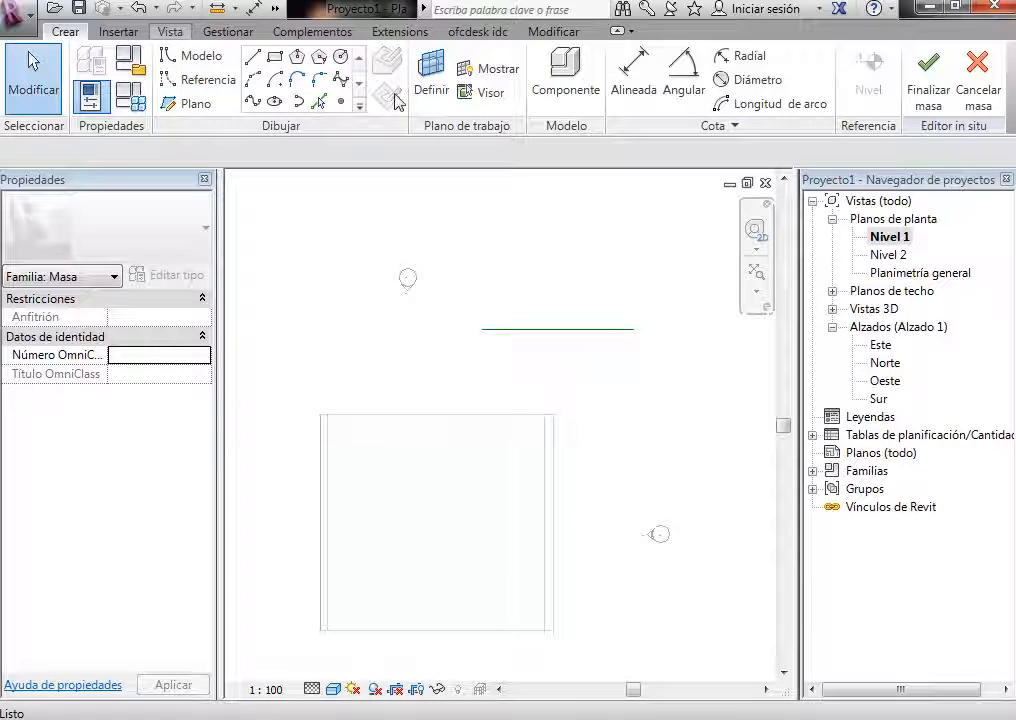
# Step: In the default 3D view, set the reference line's vertical plane as the work plane and show it
pyautogui.click(214, 100)
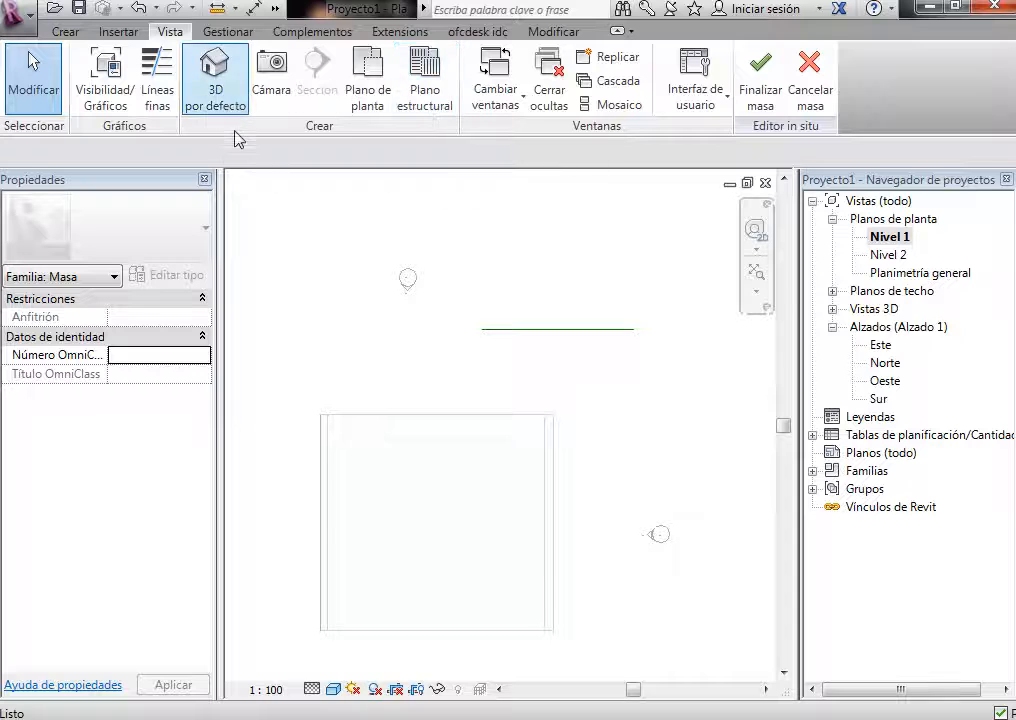
pyautogui.scroll(-1, 553, 540)
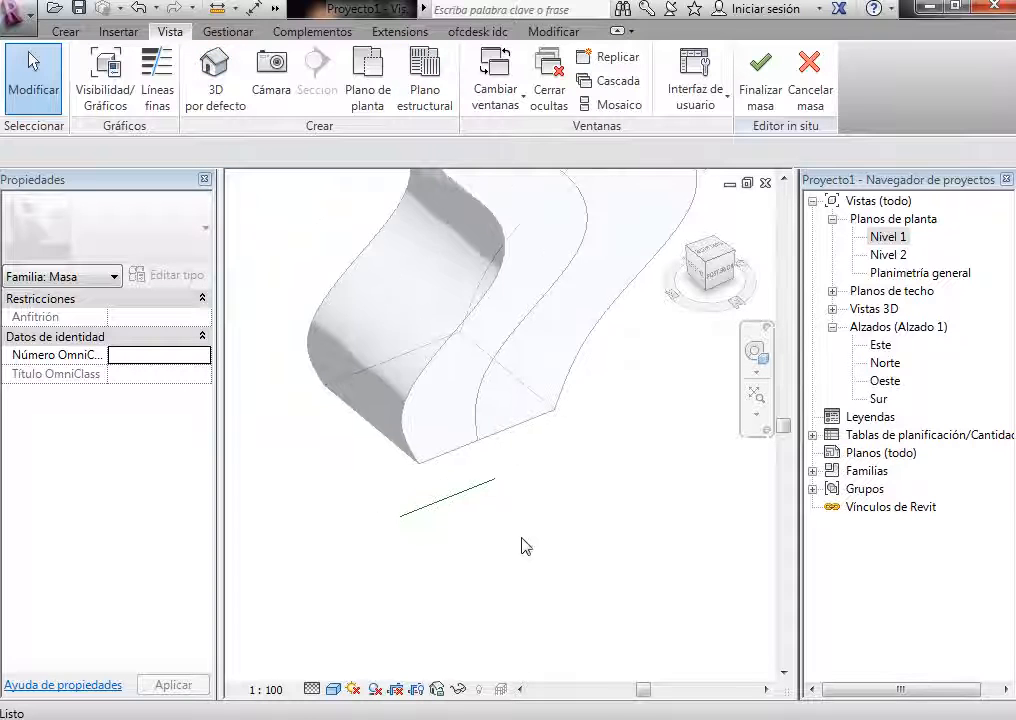
pyautogui.click(64, 32)
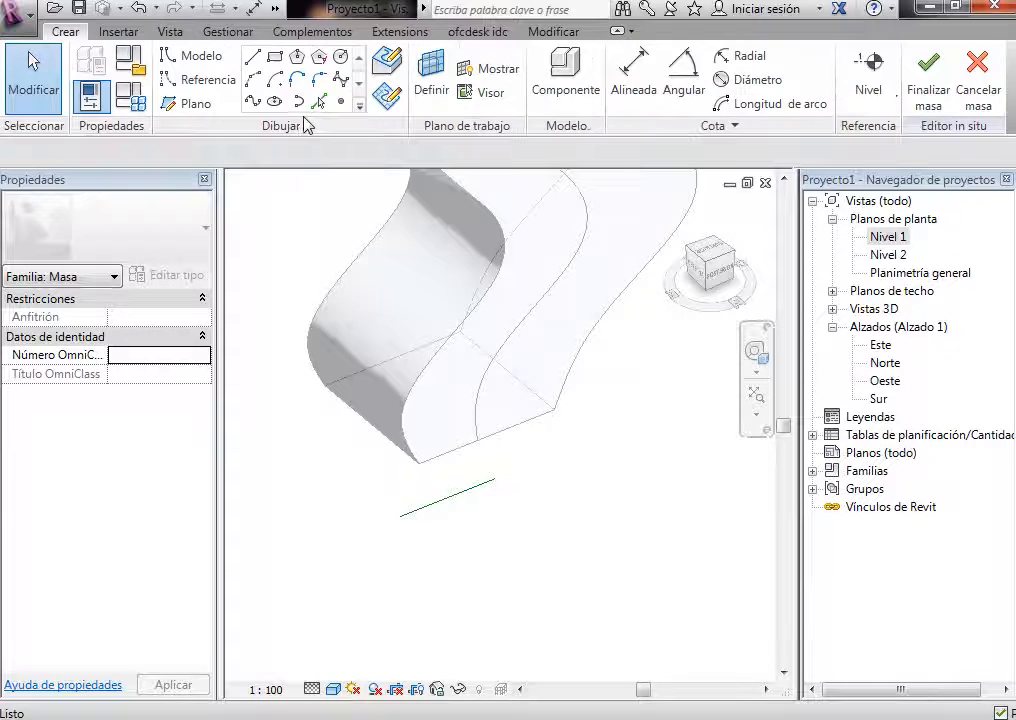
pyautogui.click(420, 68)
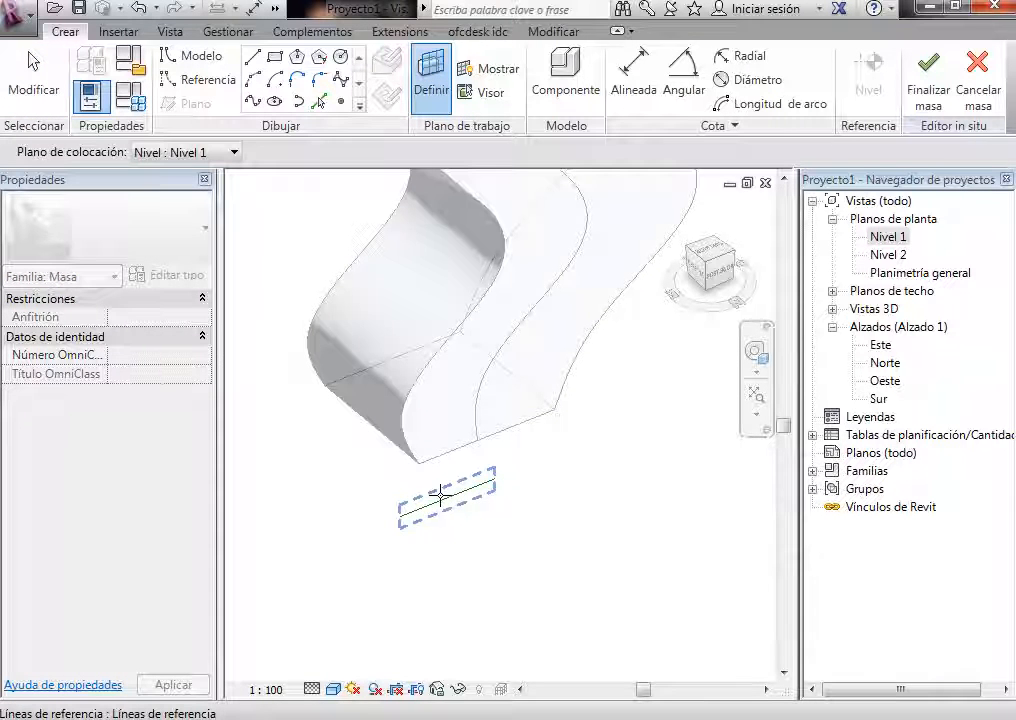
pyautogui.click(440, 492)
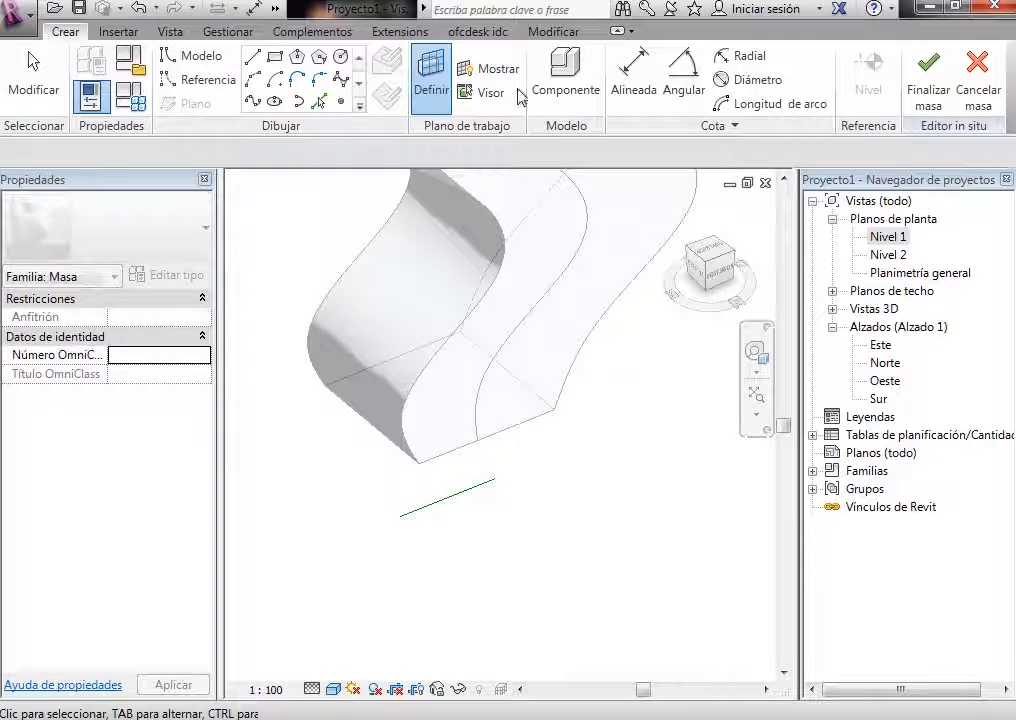
pyautogui.click(492, 68)
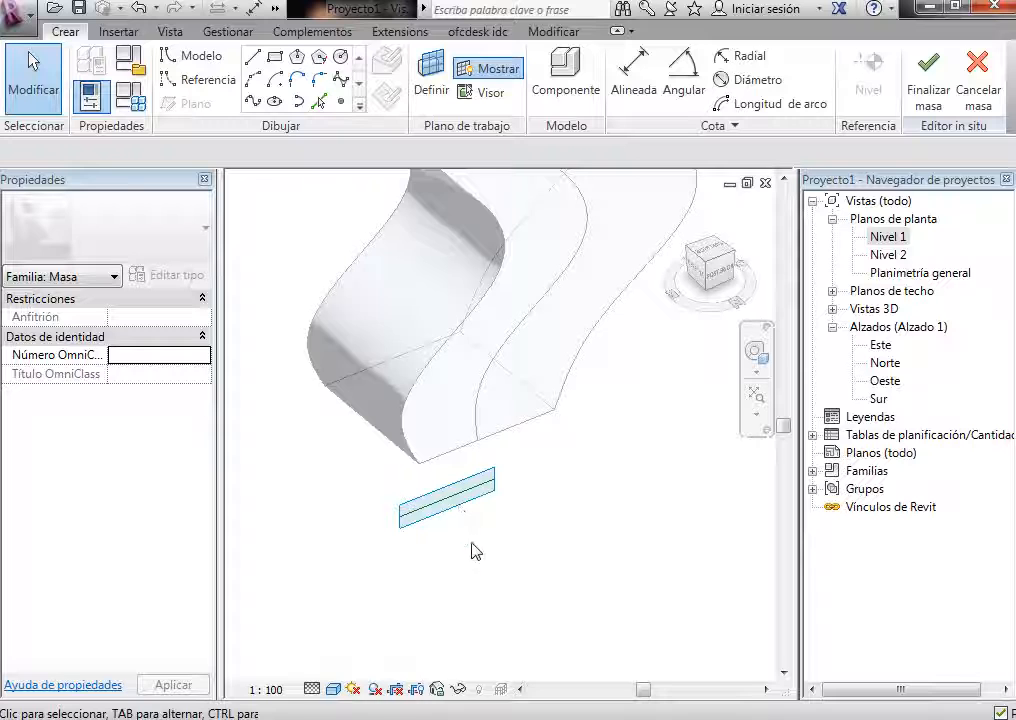
pyautogui.scroll(3, 450, 585)
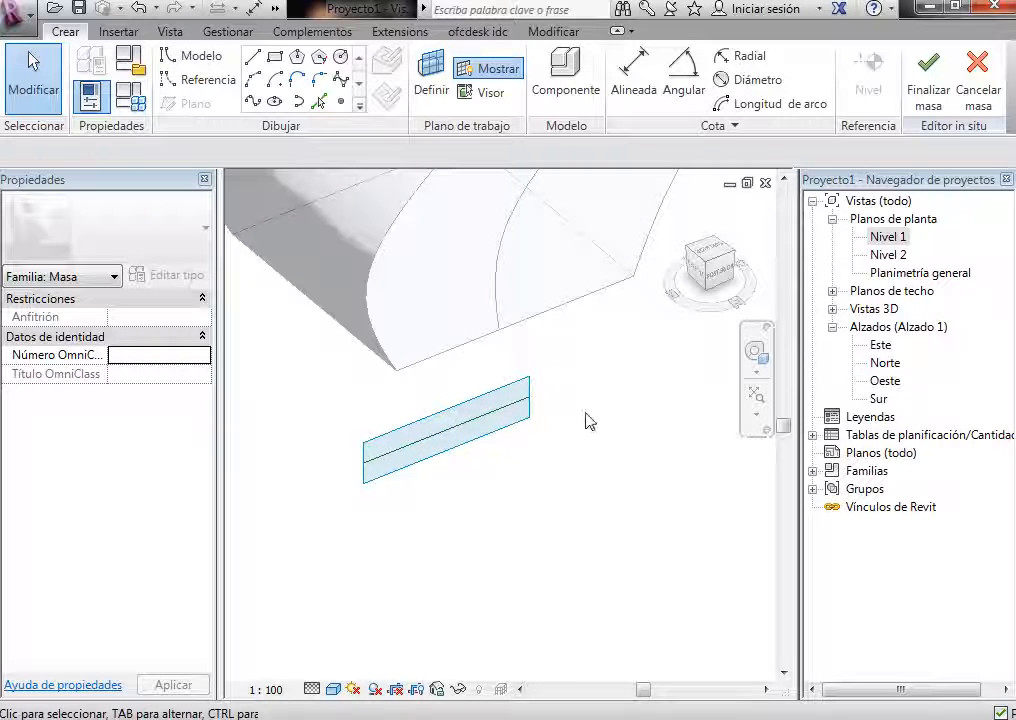
# Step: Draw a vertical model line about 11.5 high, starting on the reference line, on the active work plane
pyautogui.click(252, 57)
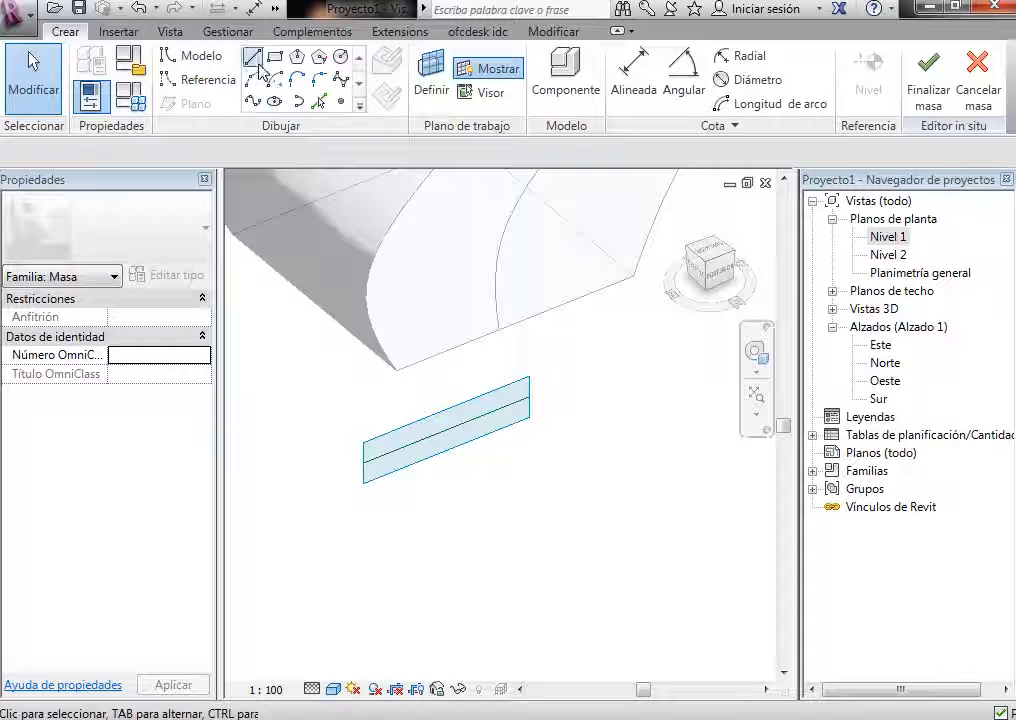
pyautogui.click(460, 425)
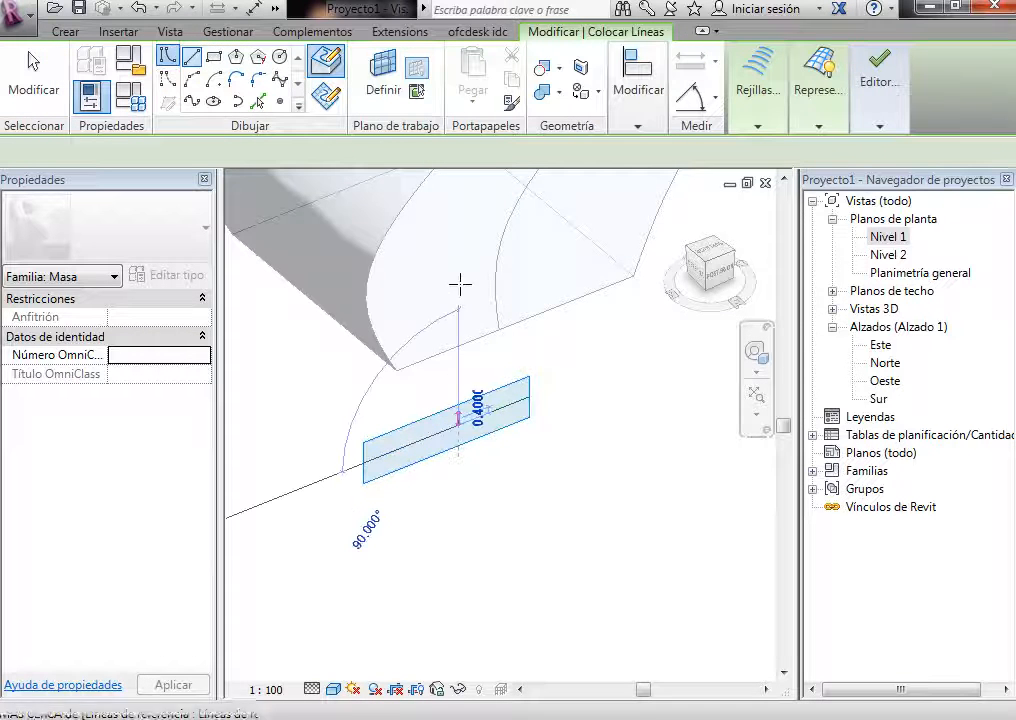
pyautogui.click(459, 240)
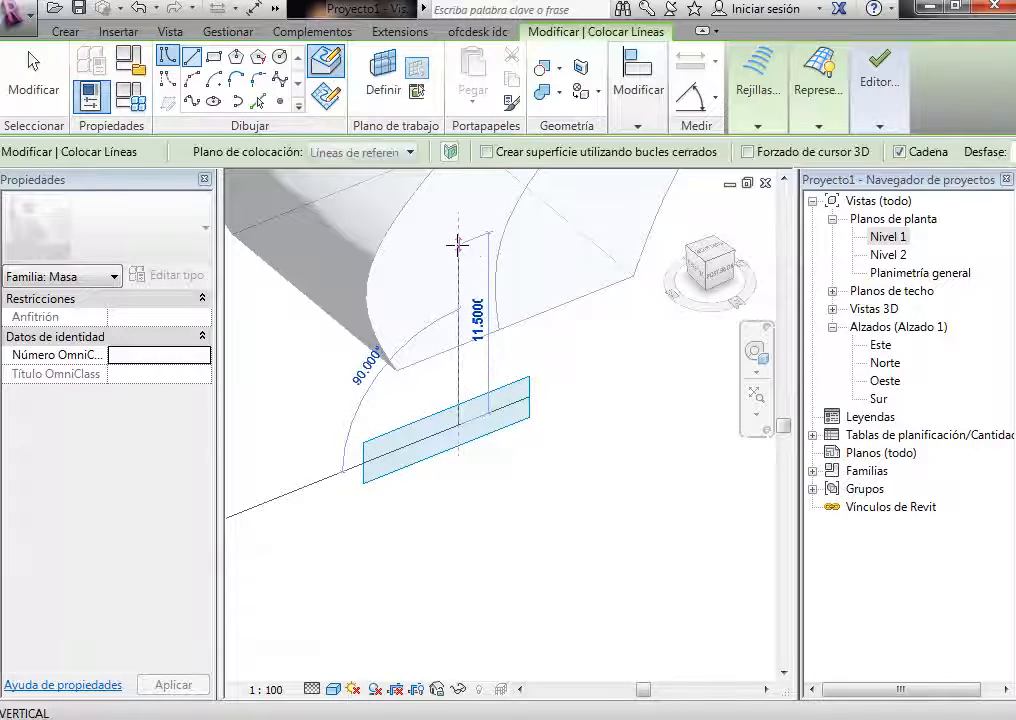
pyautogui.press('Escape')
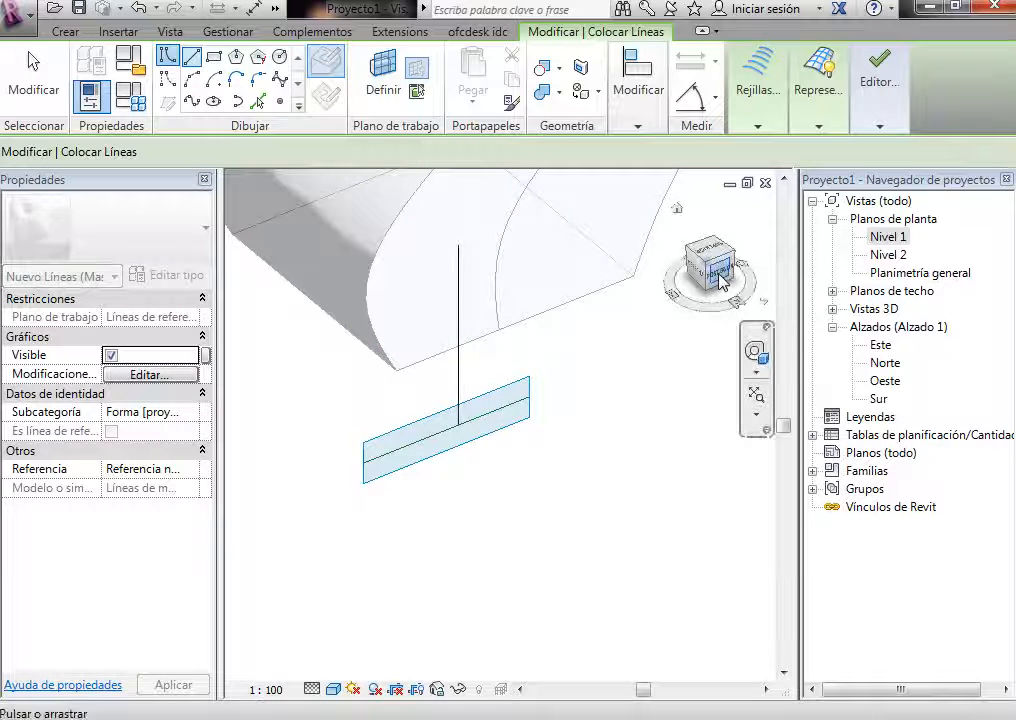
# Step: Draw an S-shaped spline with seven control points beside the vertical line, starting from the reference line and rising to about the same height
pyautogui.click(722, 281)
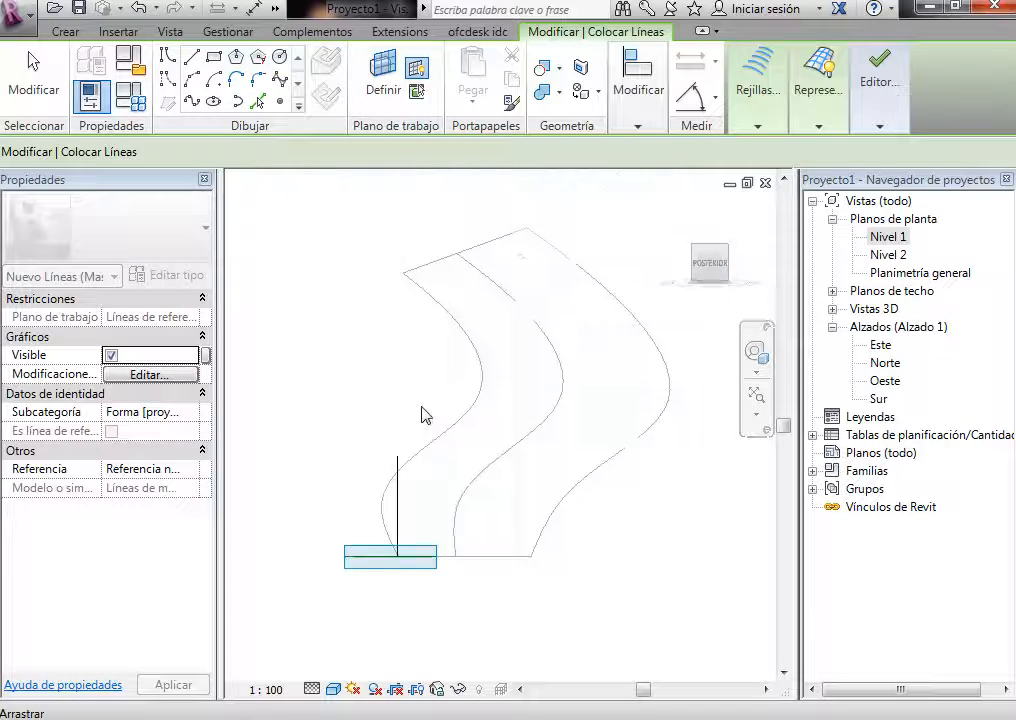
pyautogui.scroll(3, 342, 637)
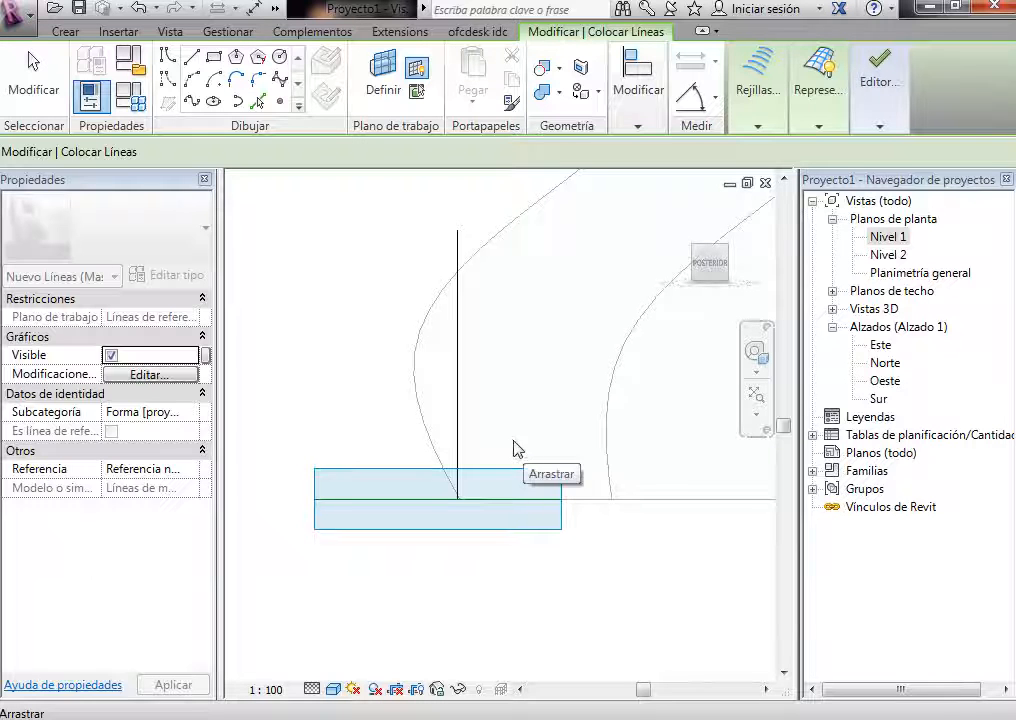
pyautogui.press('Escape')
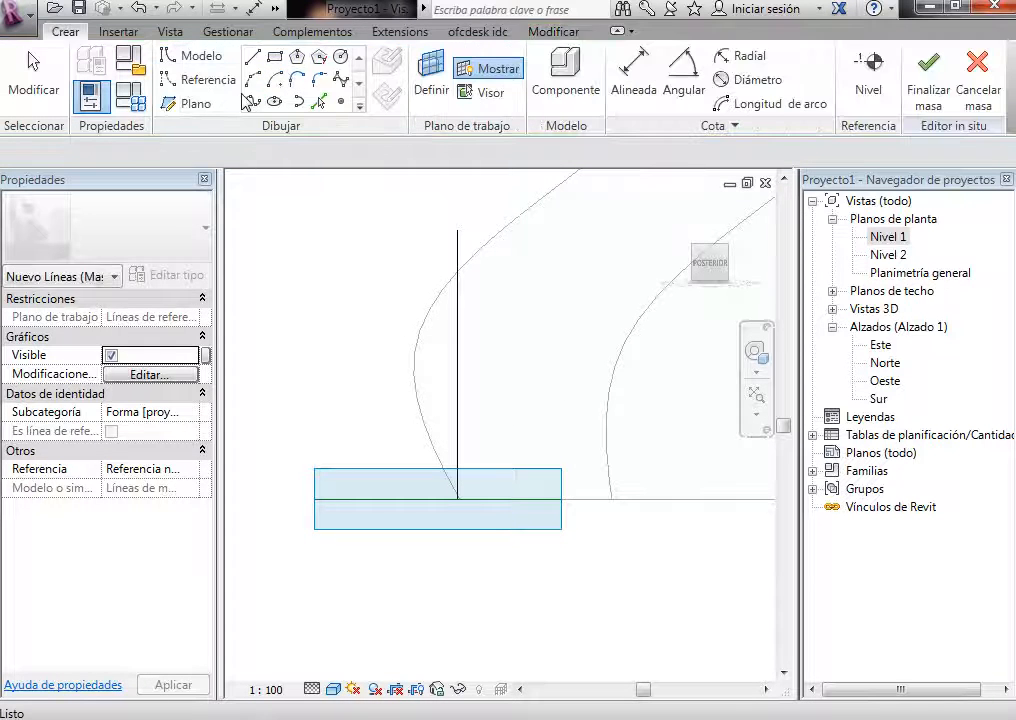
pyautogui.click(514, 497)
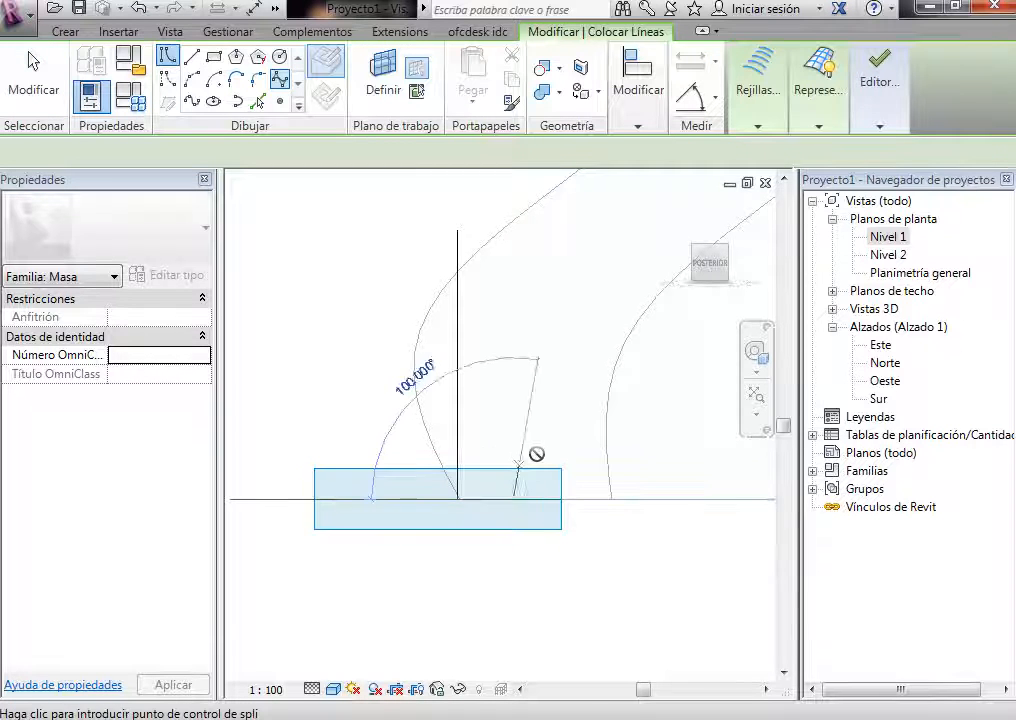
pyautogui.click(537, 455)
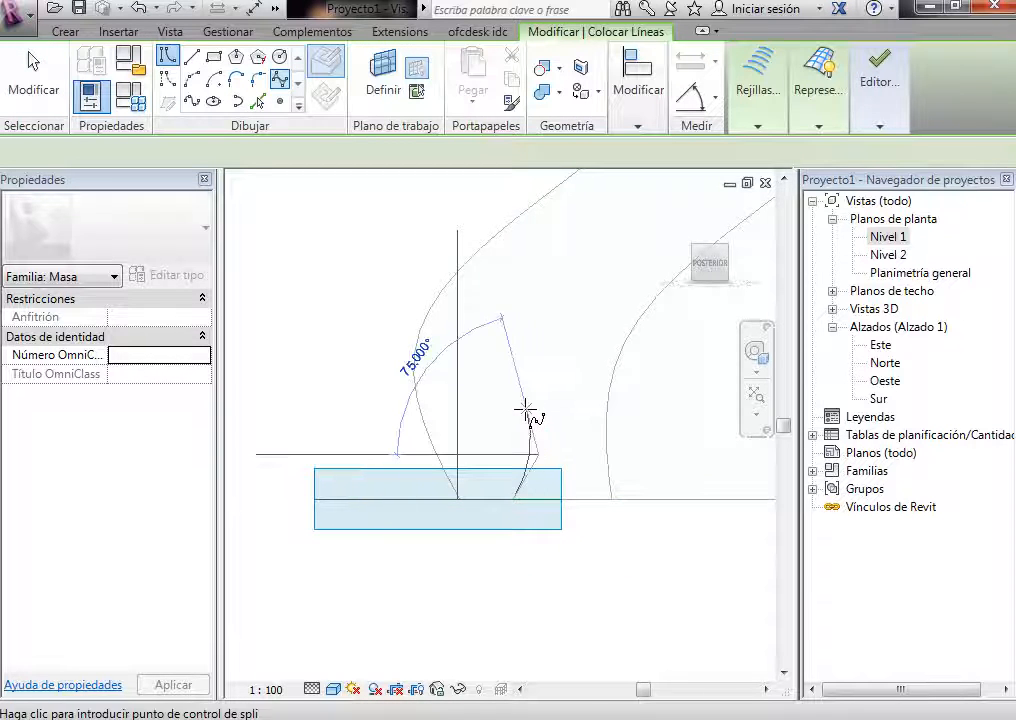
pyautogui.click(526, 407)
pyautogui.click(497, 372)
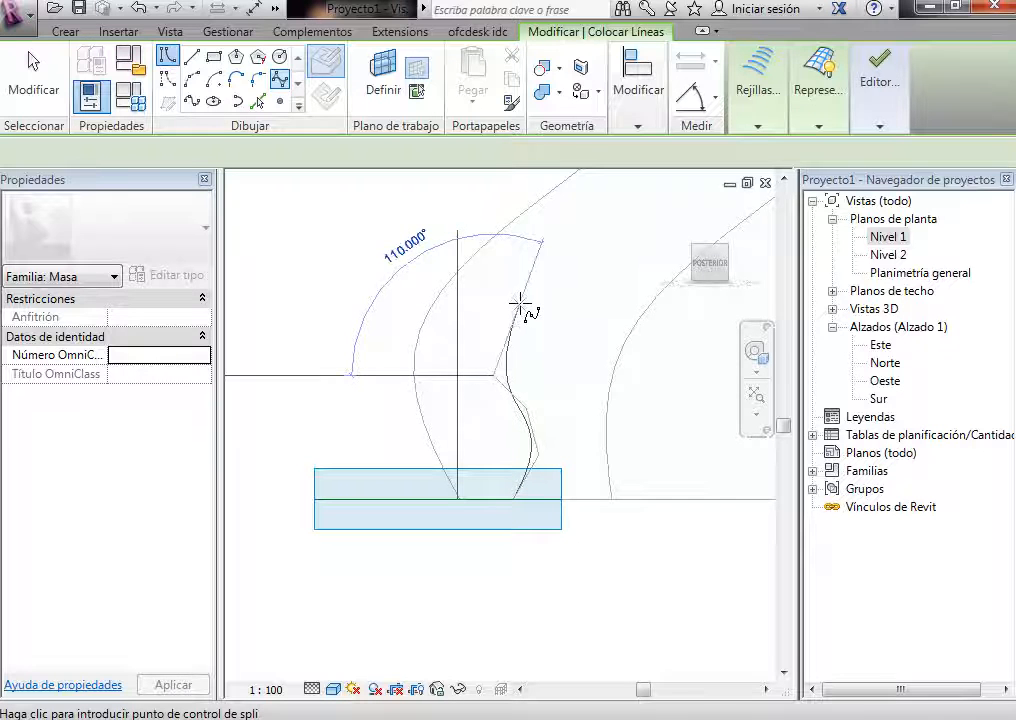
pyautogui.click(521, 302)
pyautogui.click(560, 253)
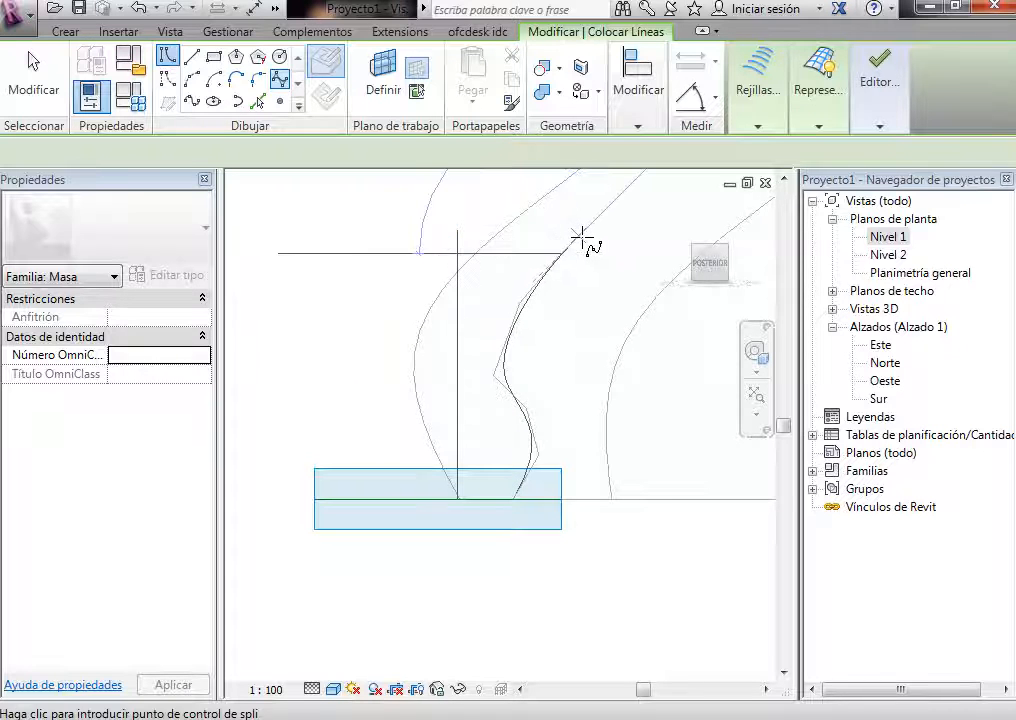
pyautogui.click(578, 227)
pyautogui.rightClick(594, 229)
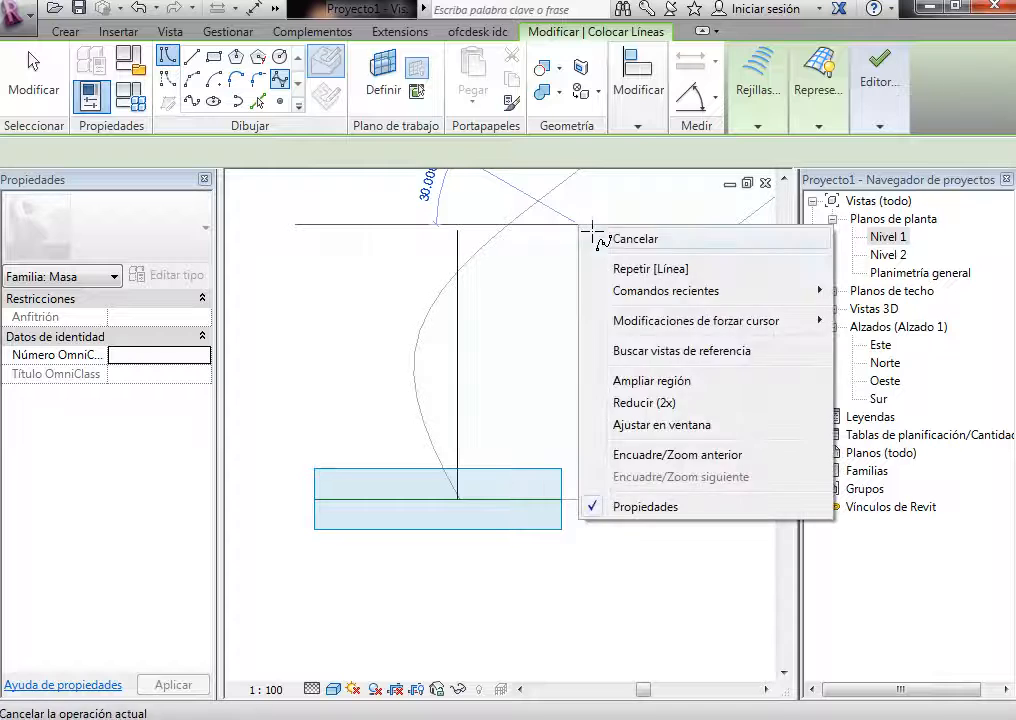
pyautogui.click(603, 236)
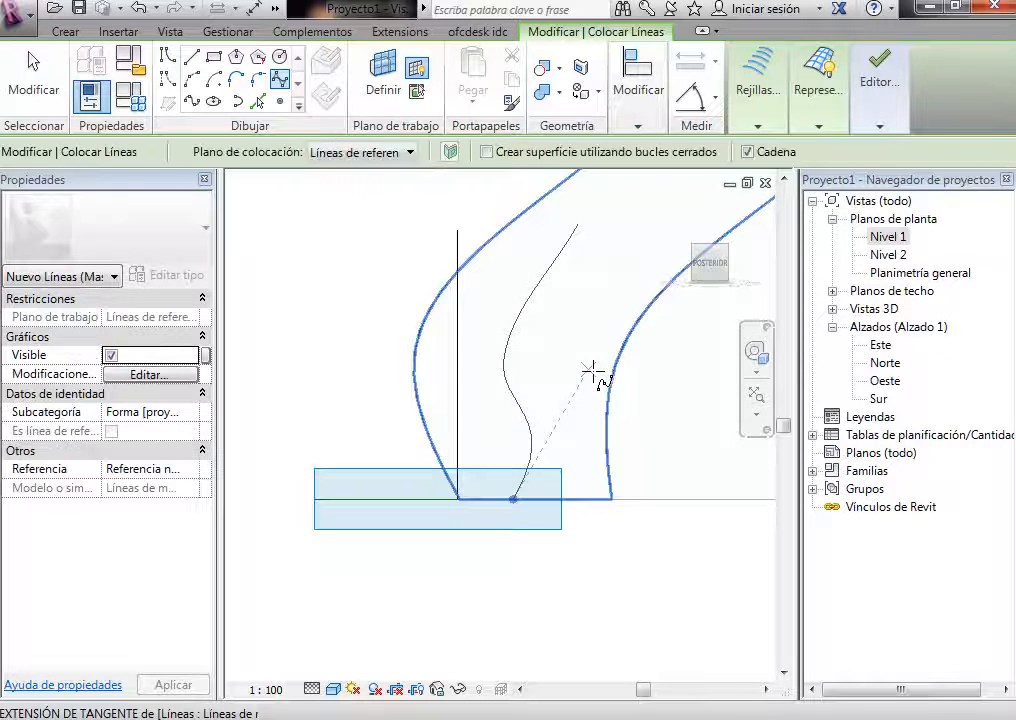
pyautogui.press('Escape')
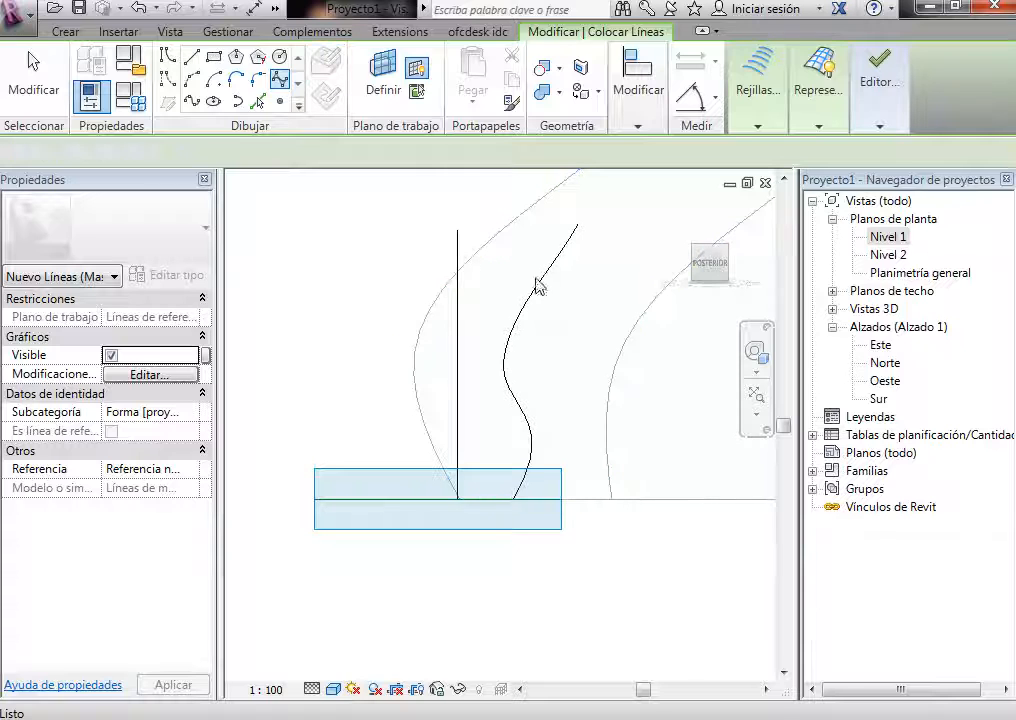
pyautogui.press('Escape')
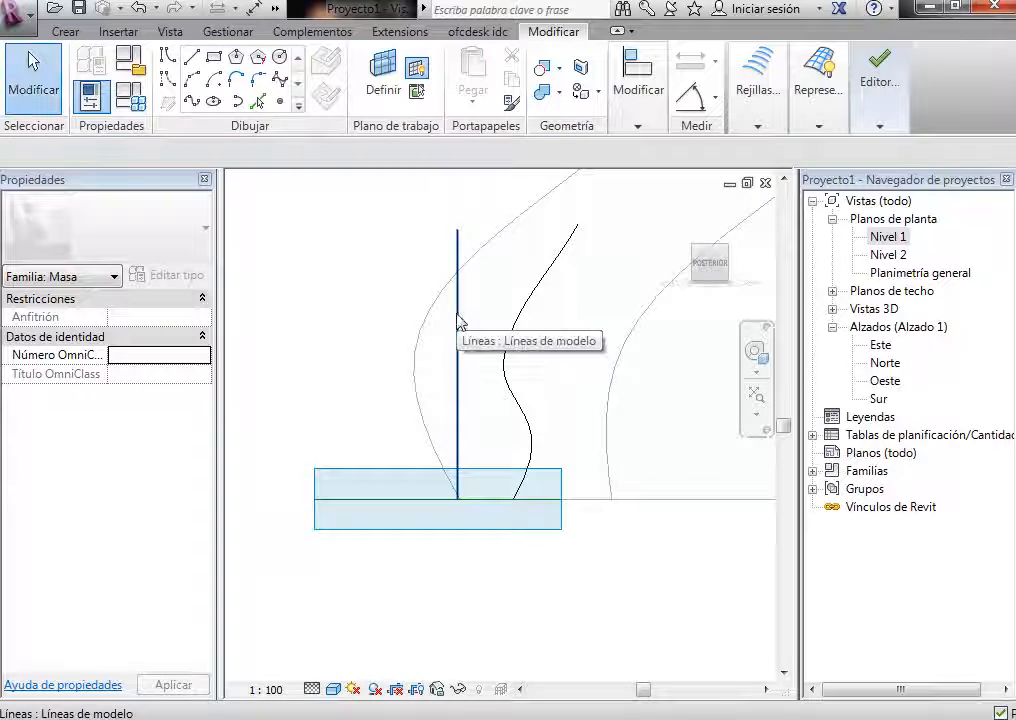
# Step: Create a solid form from the vertical line and the S-shaped spline, choosing the fully revolved vase-shaped option
pyautogui.click(458, 326)
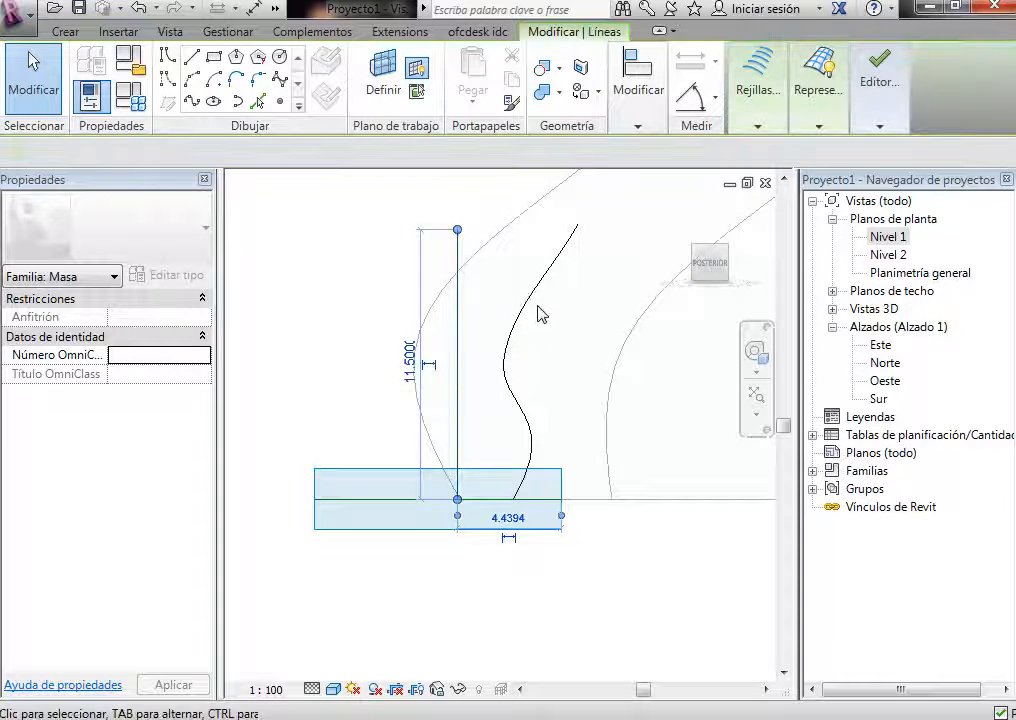
pyautogui.click(530, 312)
pyautogui.keyDown('ctrl'); pyautogui.click(528, 311); pyautogui.keyUp('ctrl')
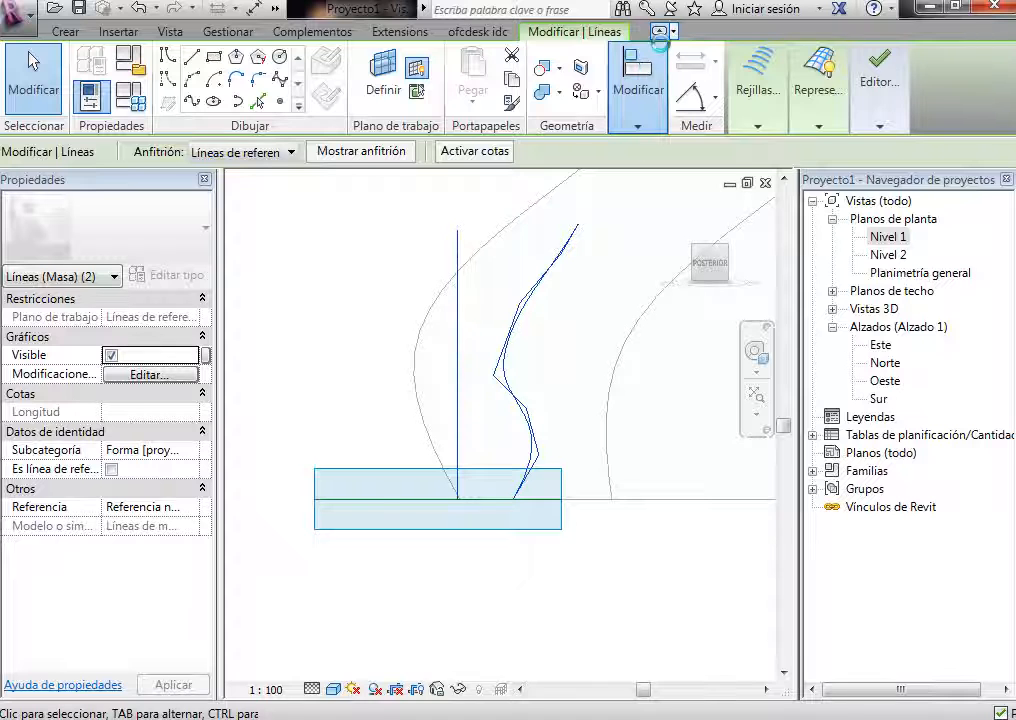
pyautogui.click(660, 32)
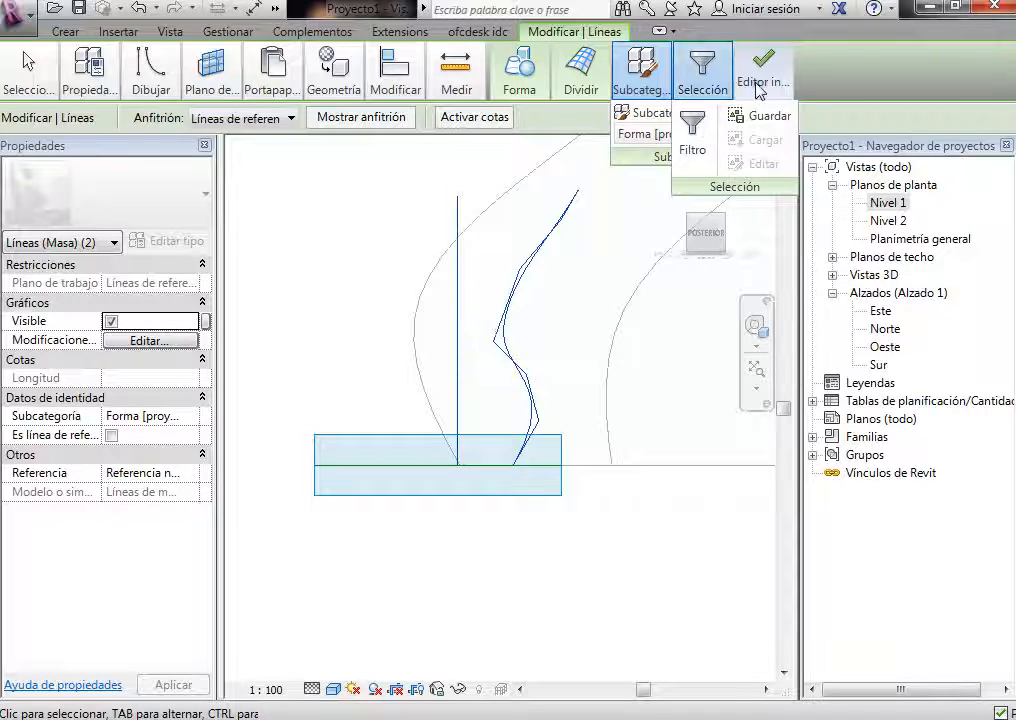
pyautogui.moveTo(531, 93)
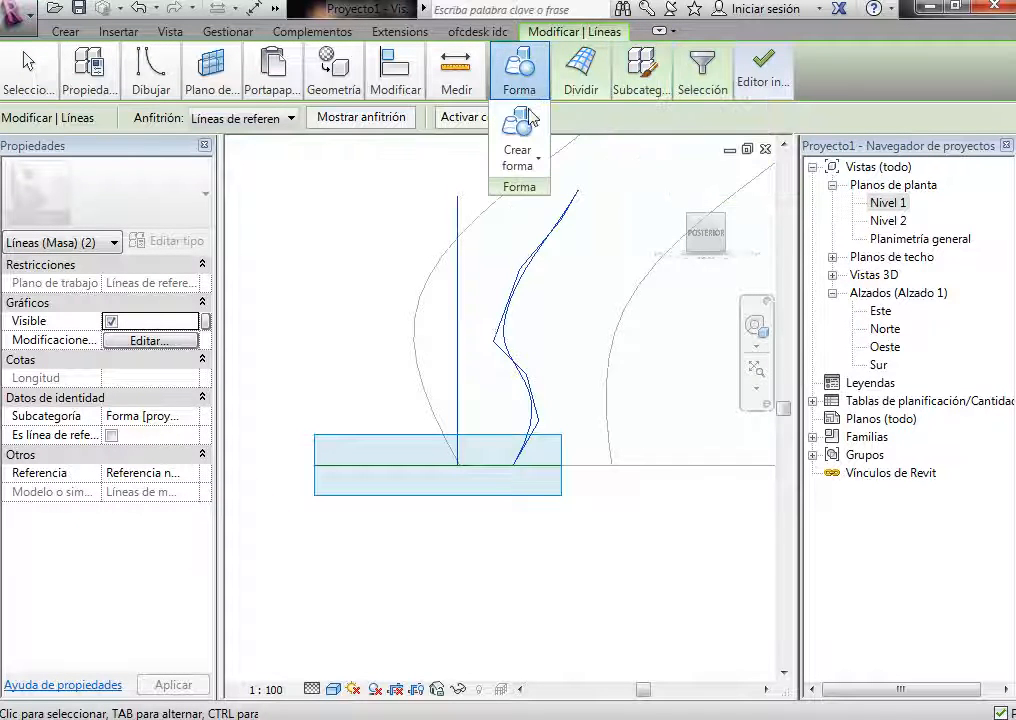
pyautogui.click(540, 165)
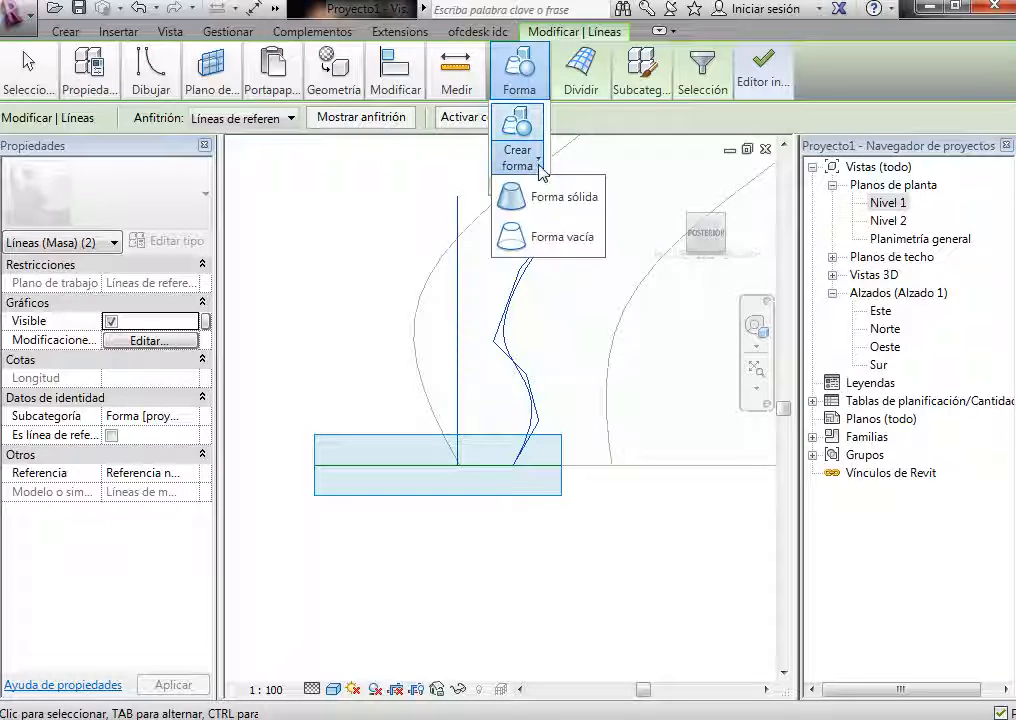
pyautogui.click(550, 207)
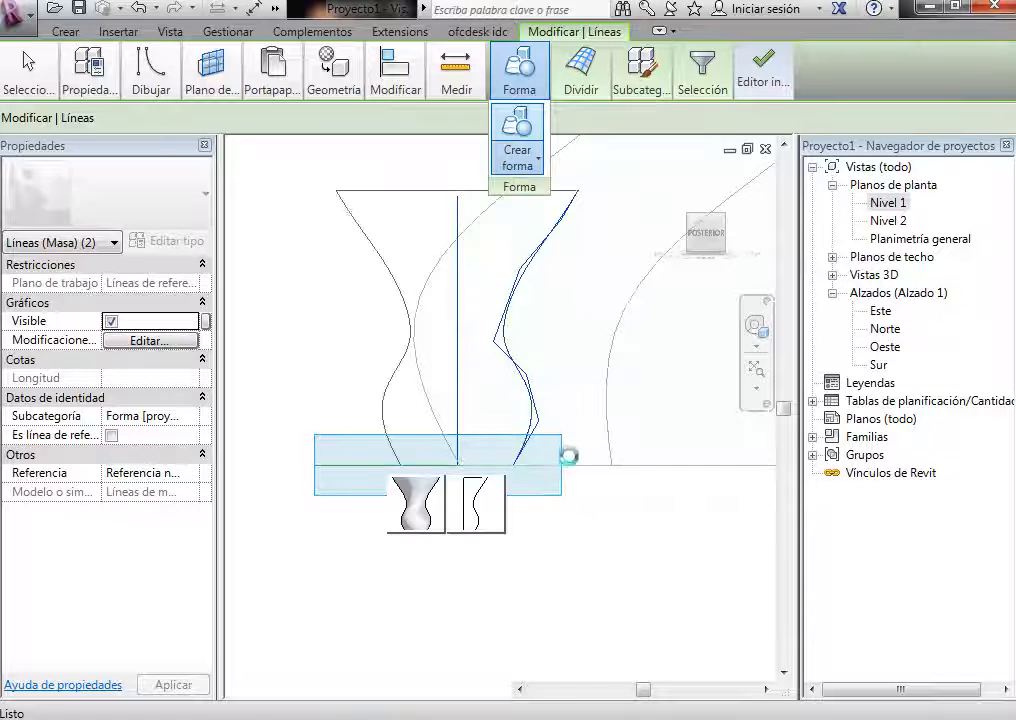
pyautogui.click(490, 519)
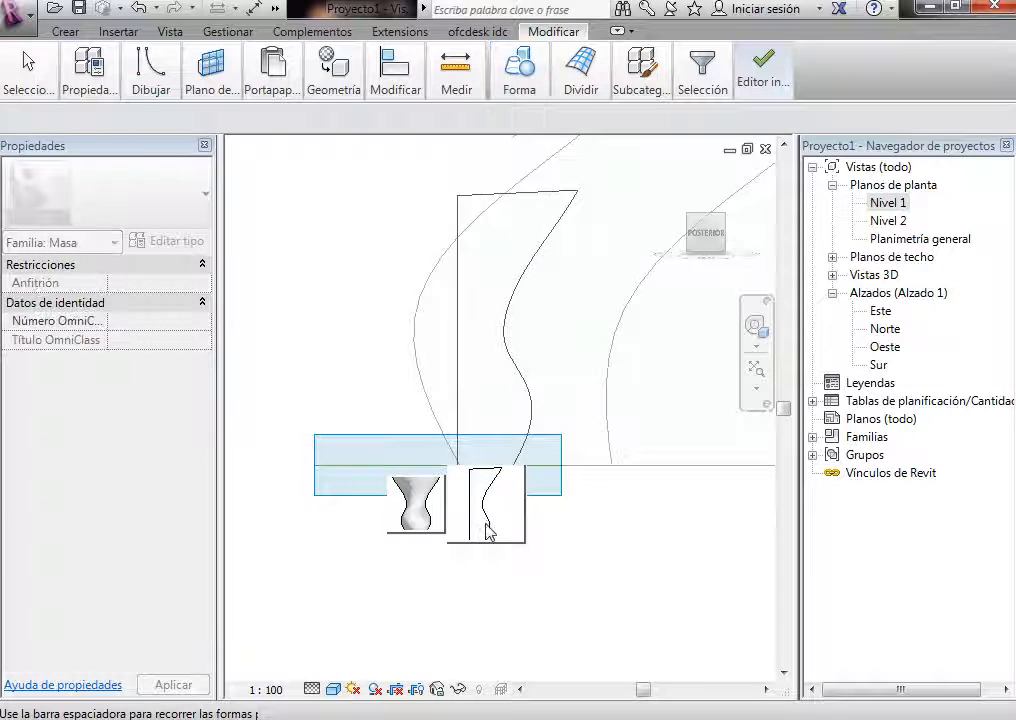
pyautogui.click(422, 507)
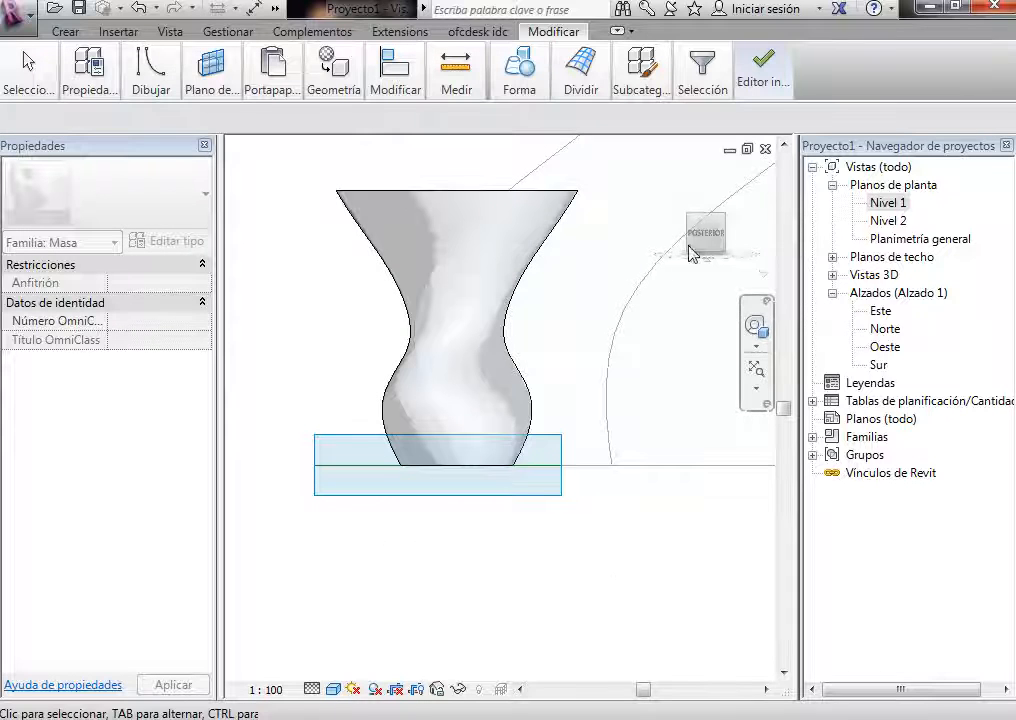
# Step: Finish the in-place mass of the revolved form and dismiss the warning
pyautogui.moveTo(706, 246); pyautogui.dragTo(702, 300)
pyautogui.moveTo(773, 70)
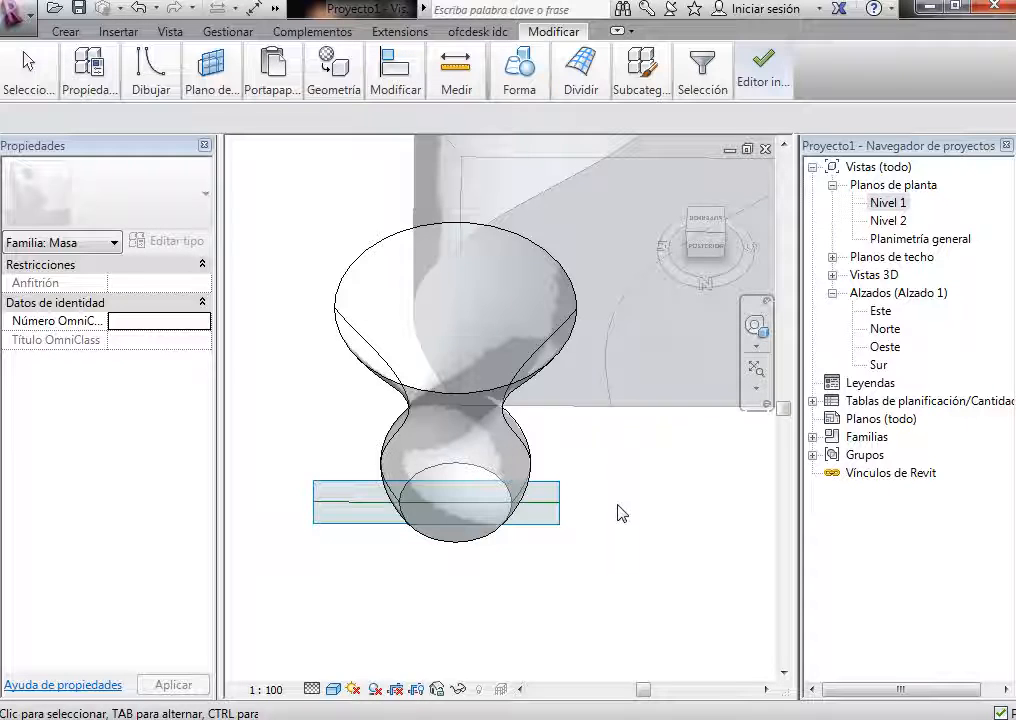
pyautogui.click(485, 463)
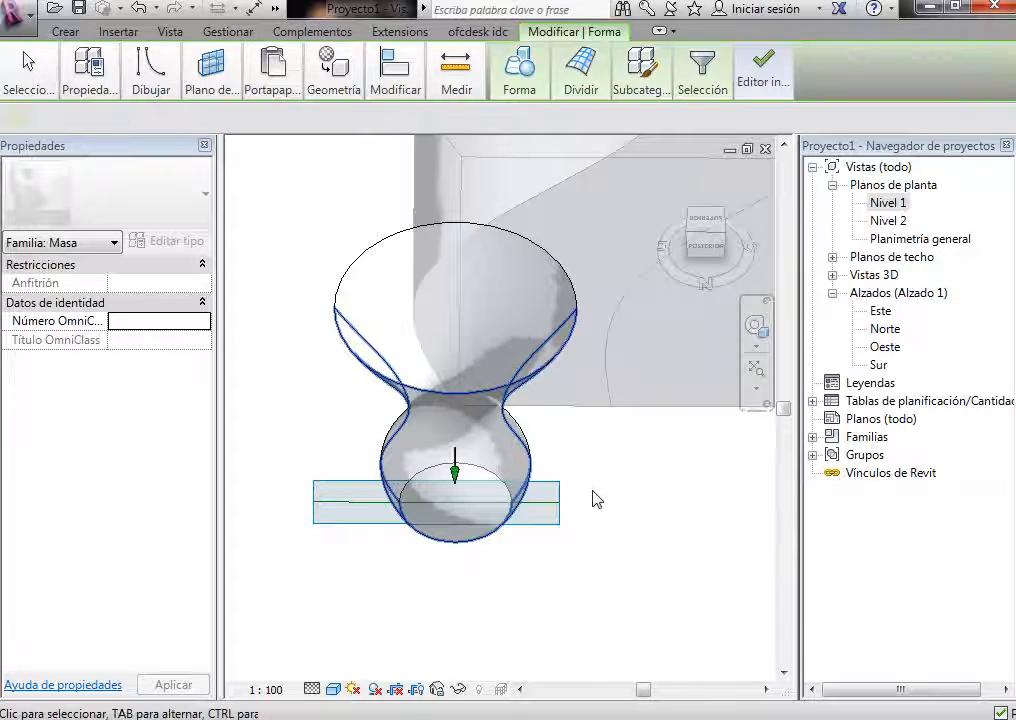
pyautogui.click(503, 438)
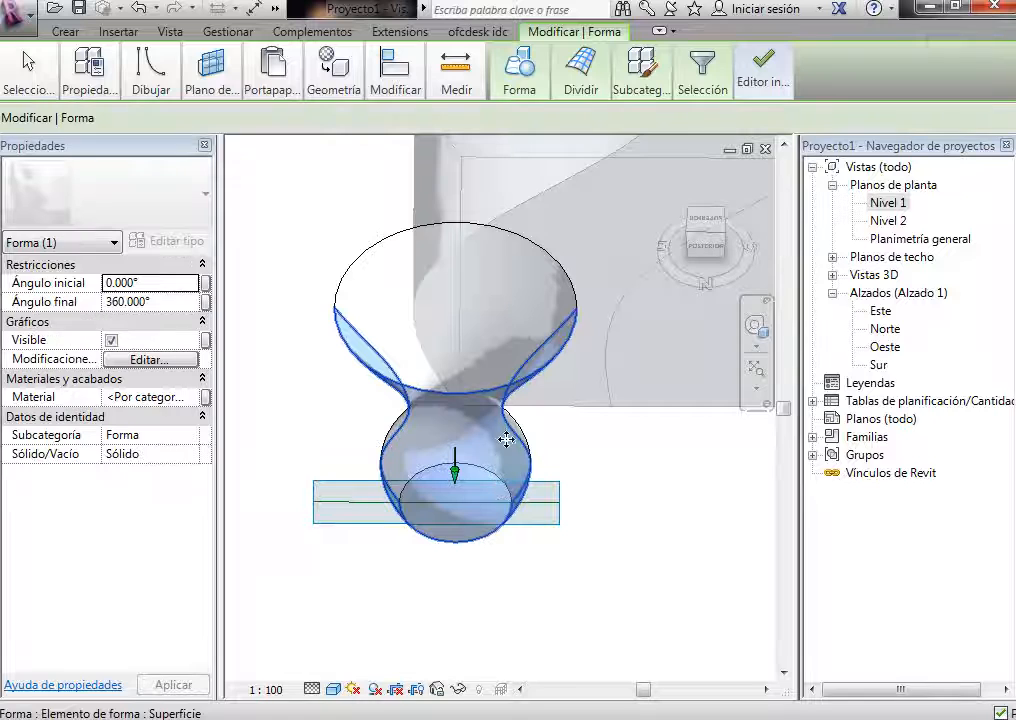
pyautogui.click(580, 68)
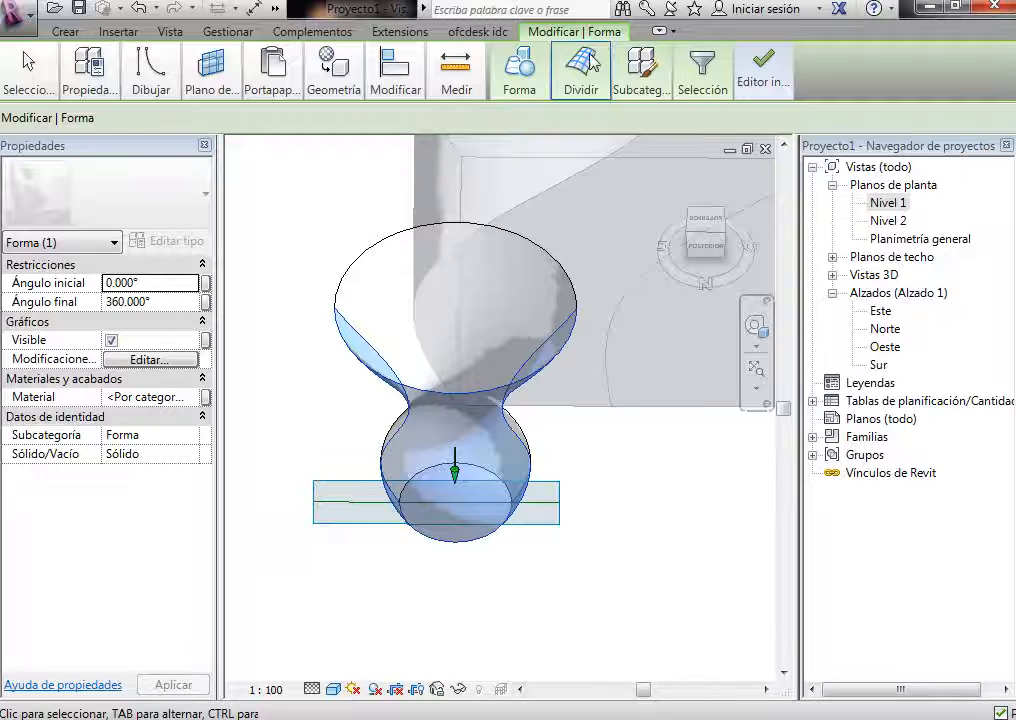
pyautogui.click(765, 148)
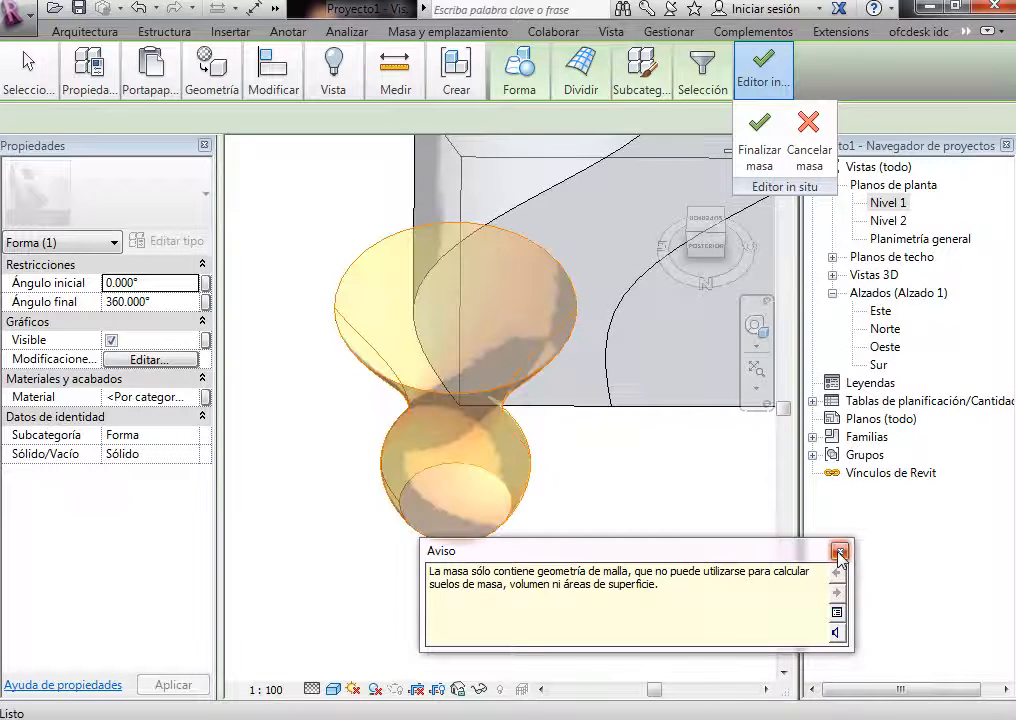
pyautogui.click(840, 551)
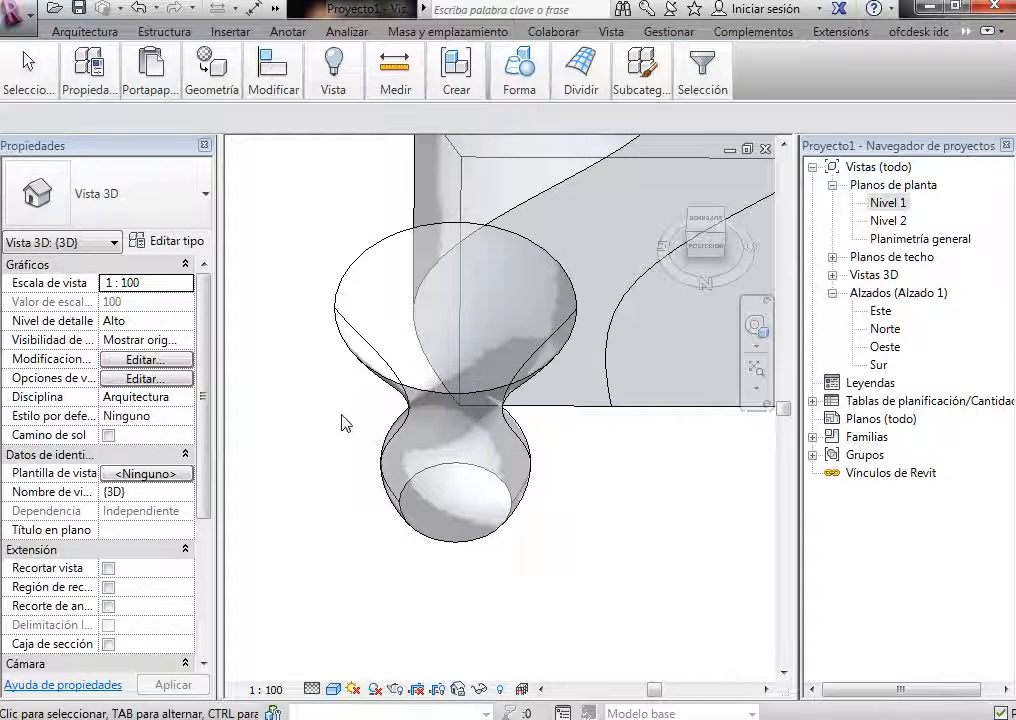
# Step: Reopen the vase-shaped mass for in-place editing and divide its side surface with the default 10 by 10 UV grid
pyautogui.click(379, 376)
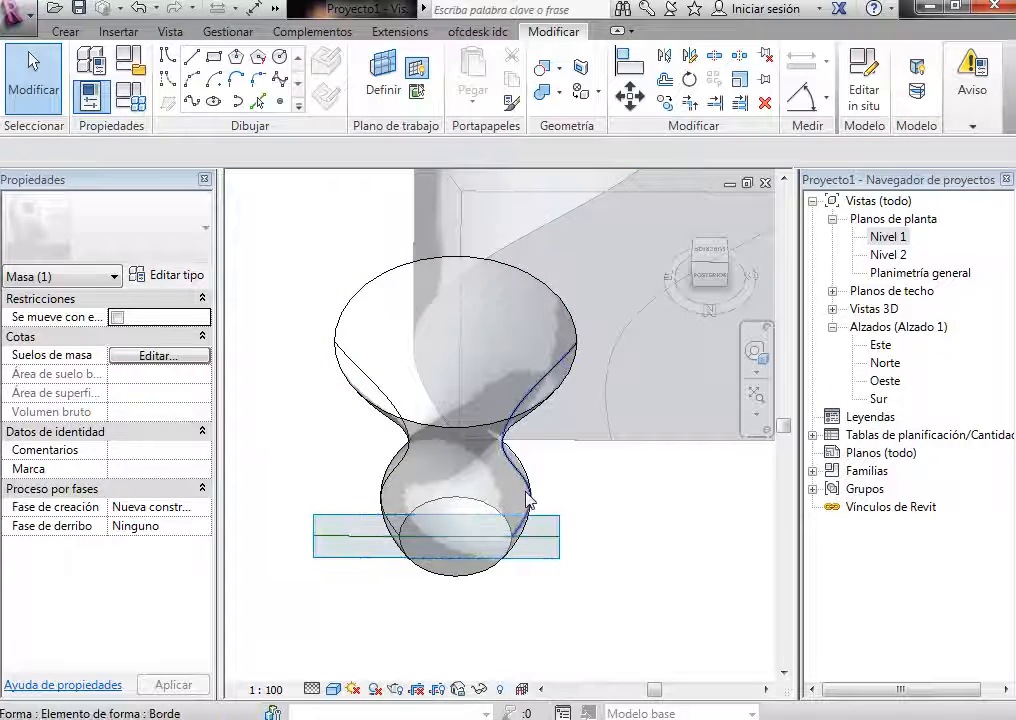
pyautogui.click(424, 478)
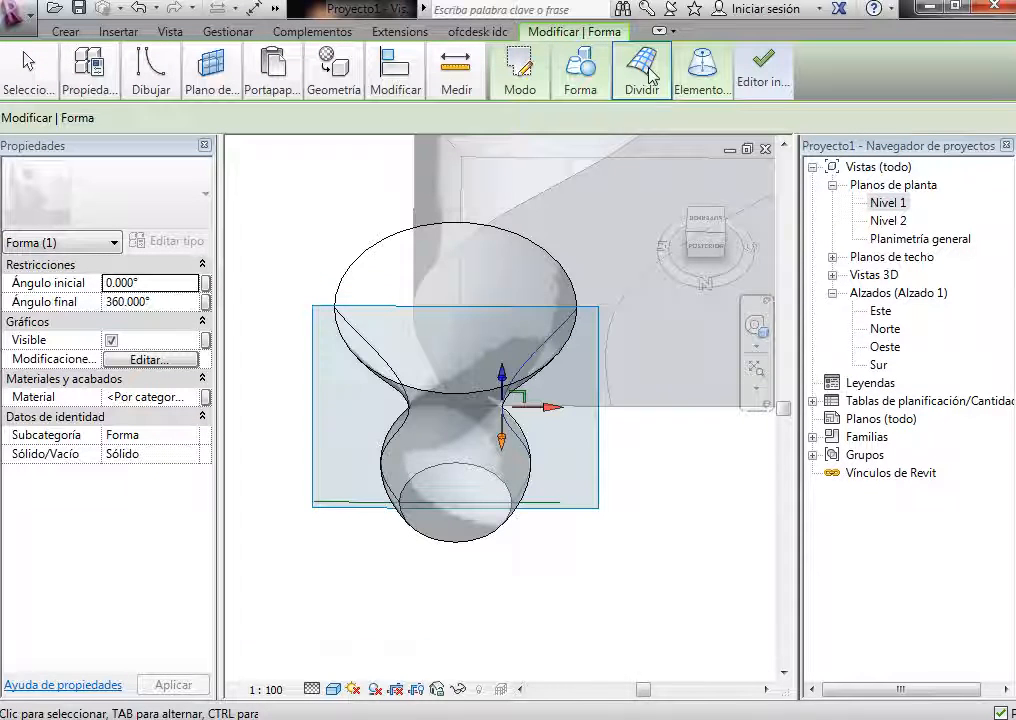
pyautogui.moveTo(643, 65)
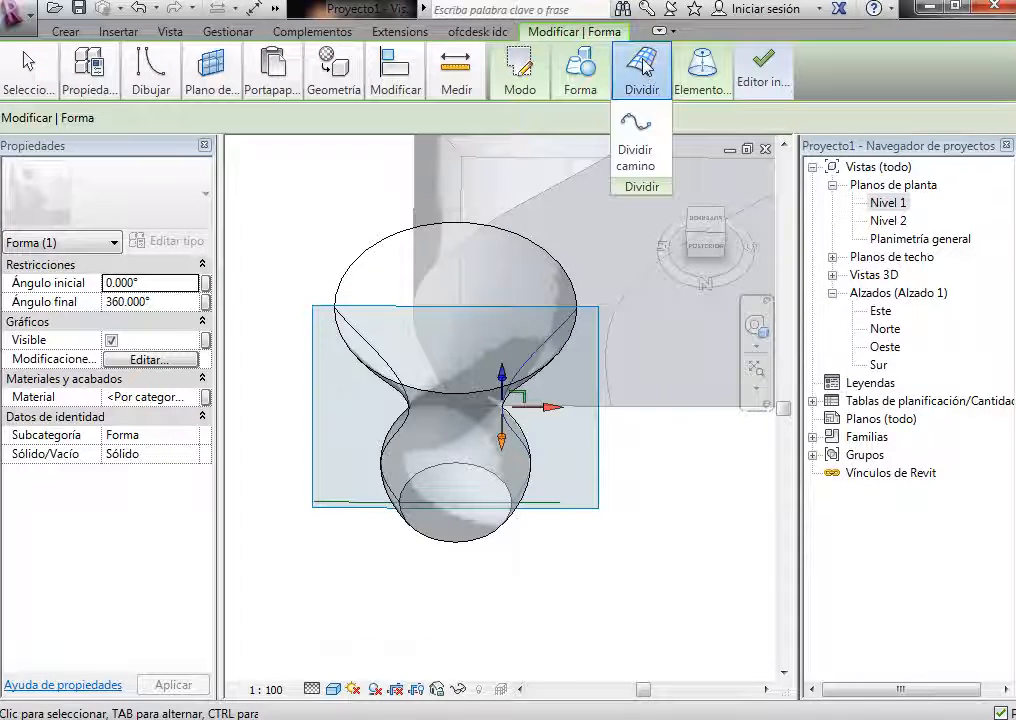
pyautogui.click(522, 347)
pyautogui.moveTo(643, 65)
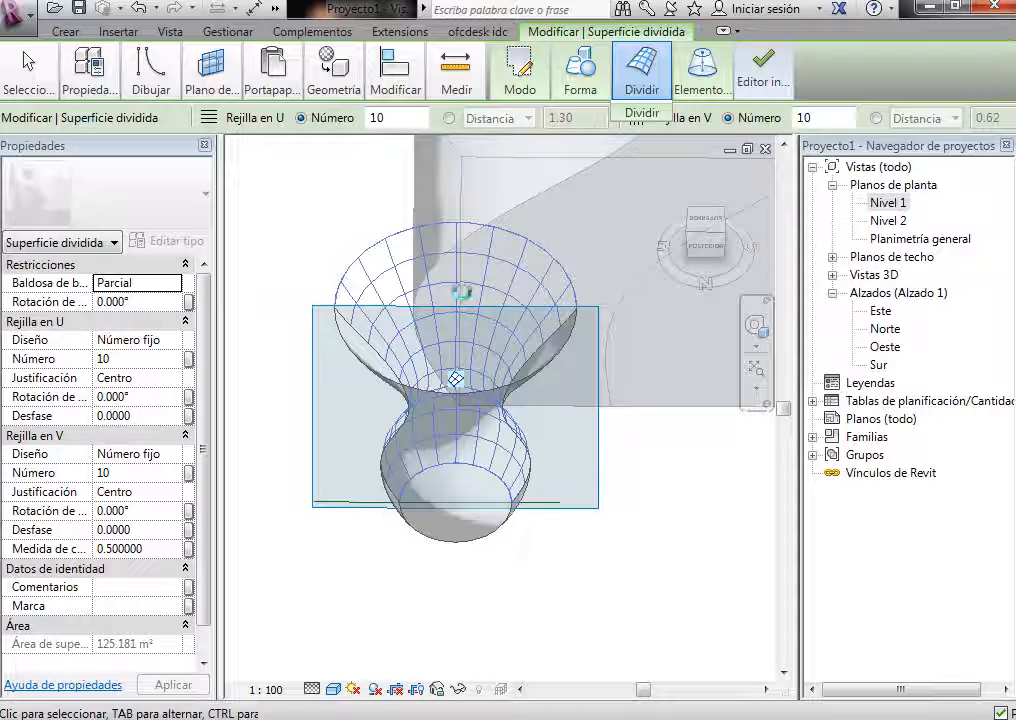
pyautogui.click(677, 580)
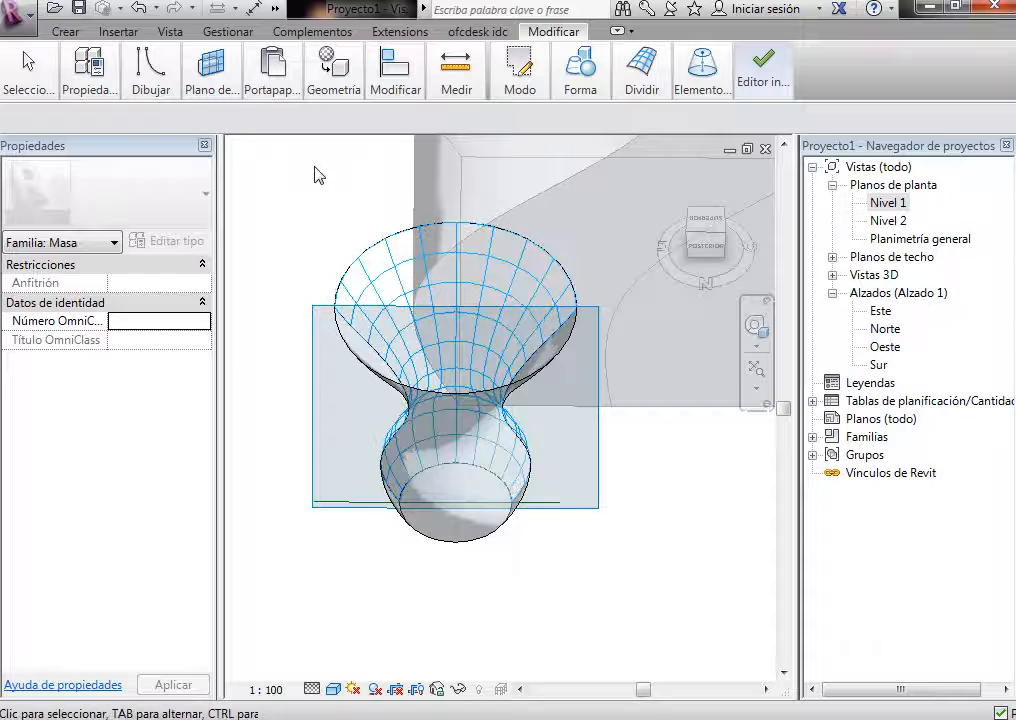
# Step: Turn off the surface representation of the divided vase surface to hide its UV grid lines
pyautogui.click(282, 207)
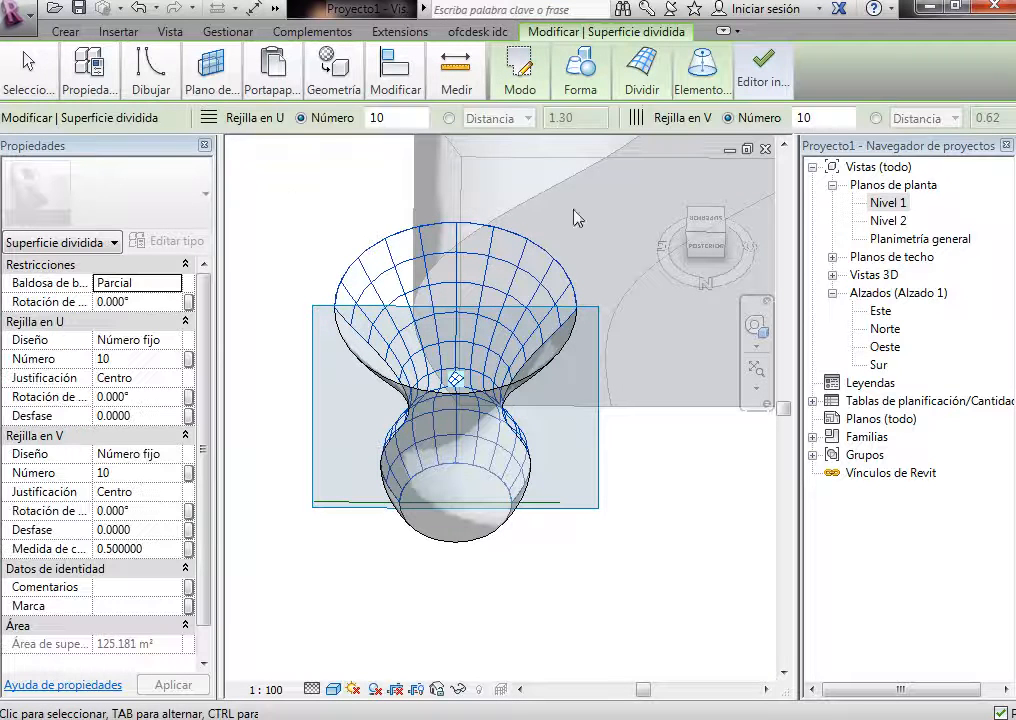
pyautogui.click(581, 296)
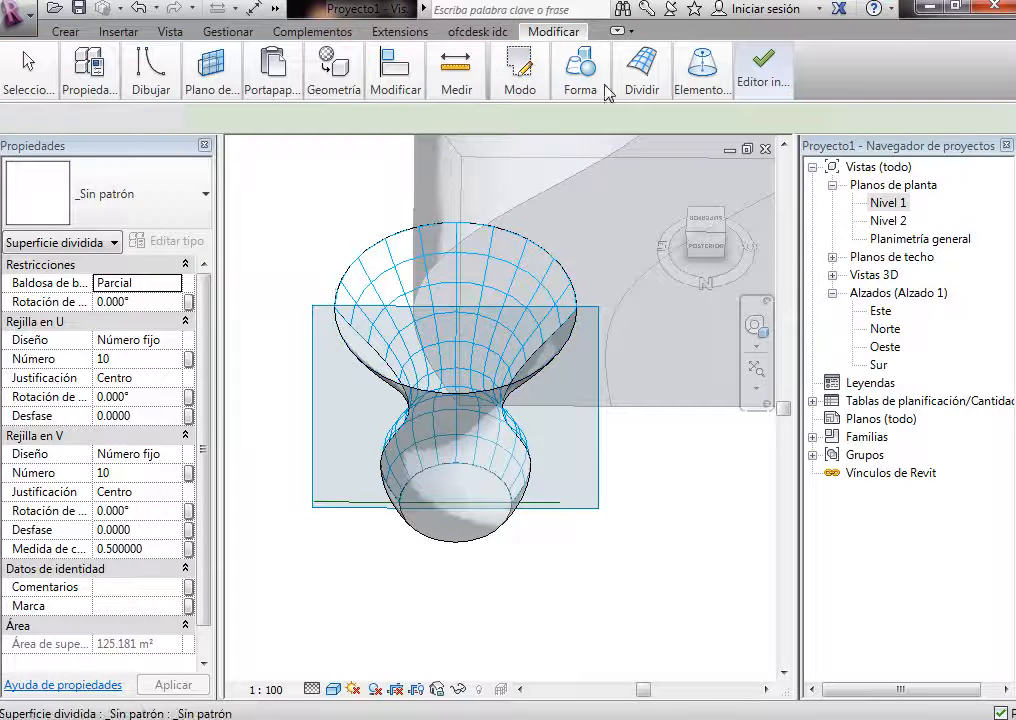
pyautogui.click(497, 256)
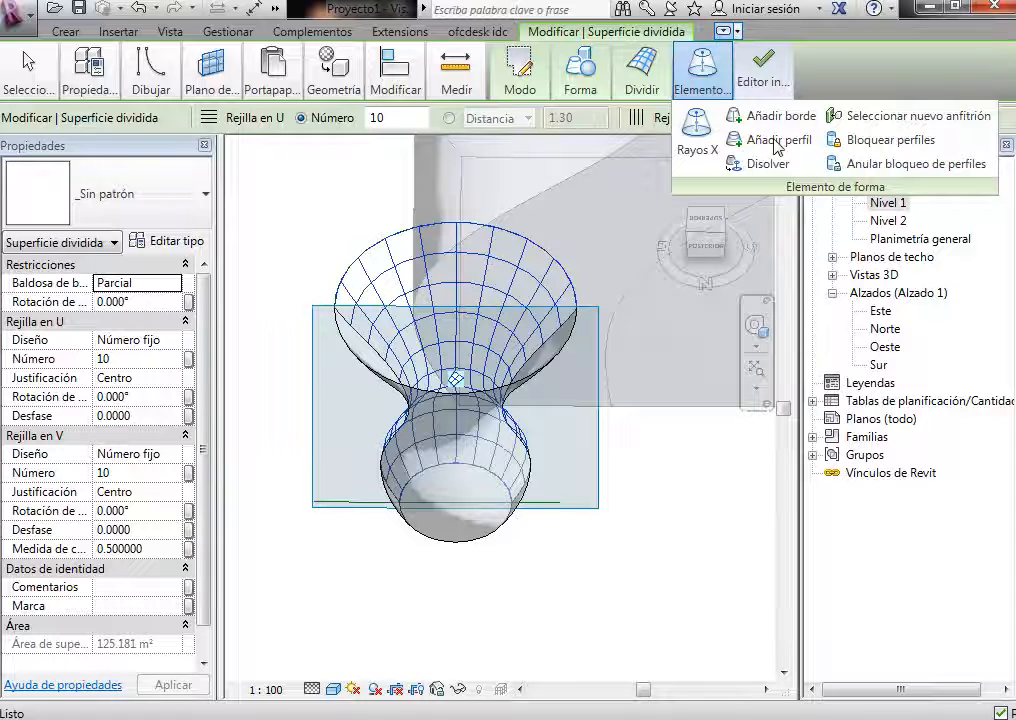
pyautogui.click(766, 164)
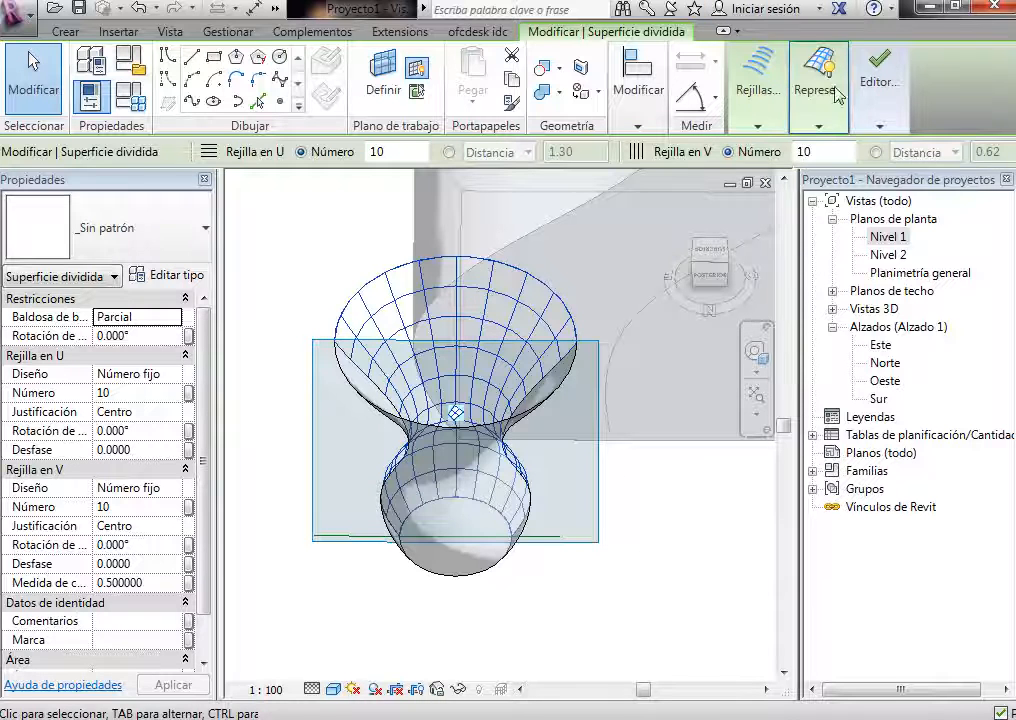
pyautogui.moveTo(826, 72)
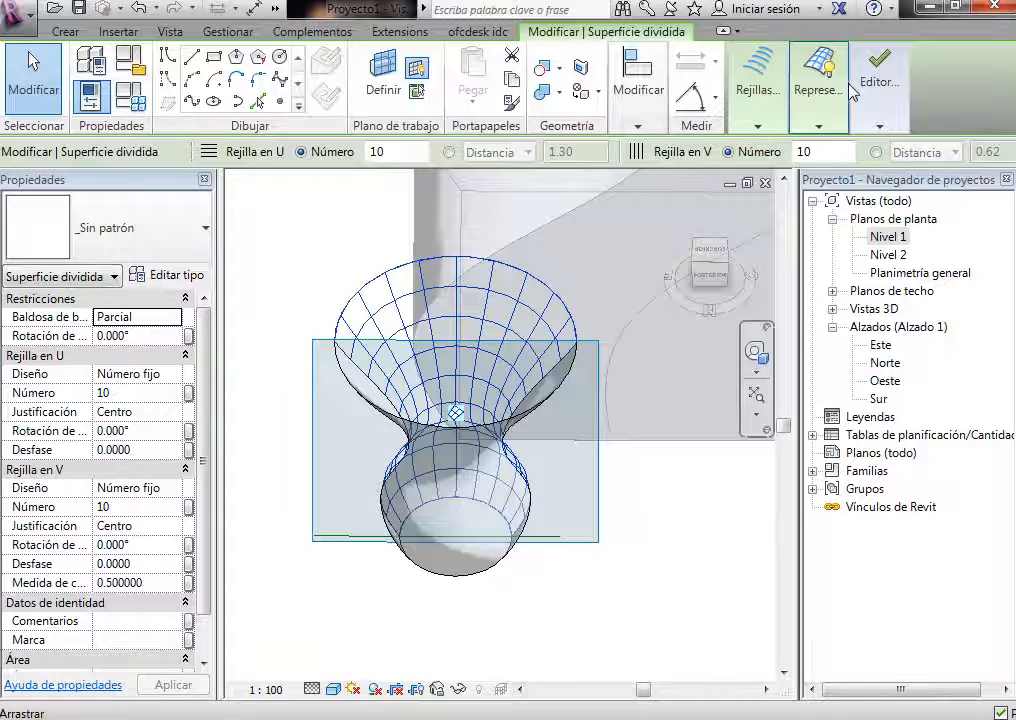
pyautogui.click(822, 170)
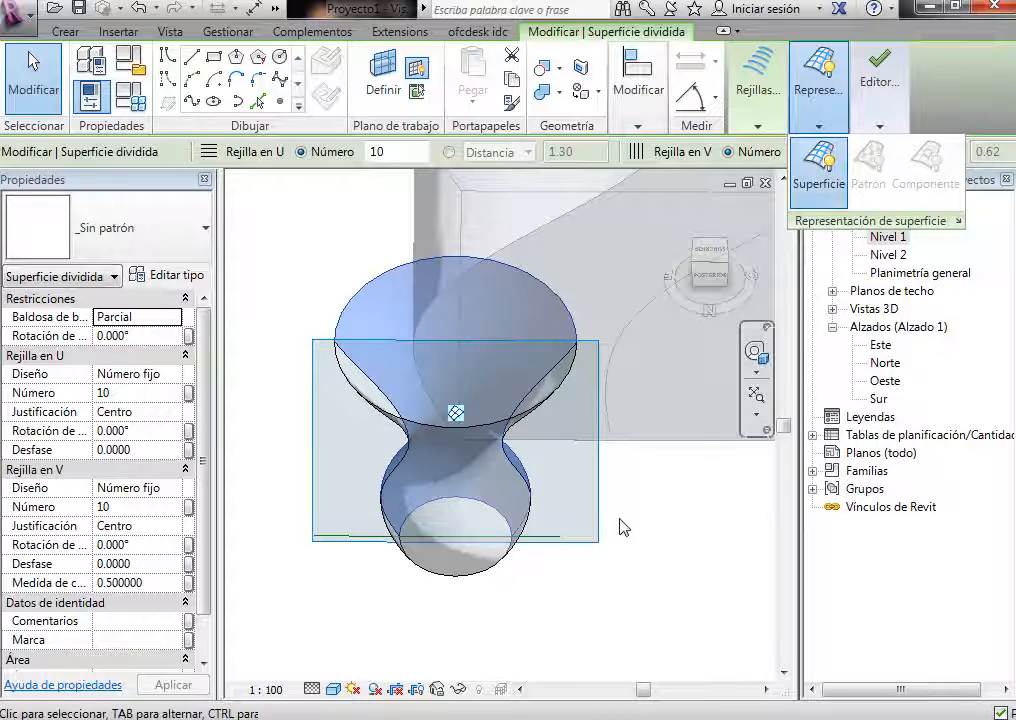
pyautogui.click(621, 590)
# Step: Add a radius dimension to the upper circular rim of the vase-shaped form
pyautogui.click(535, 412)
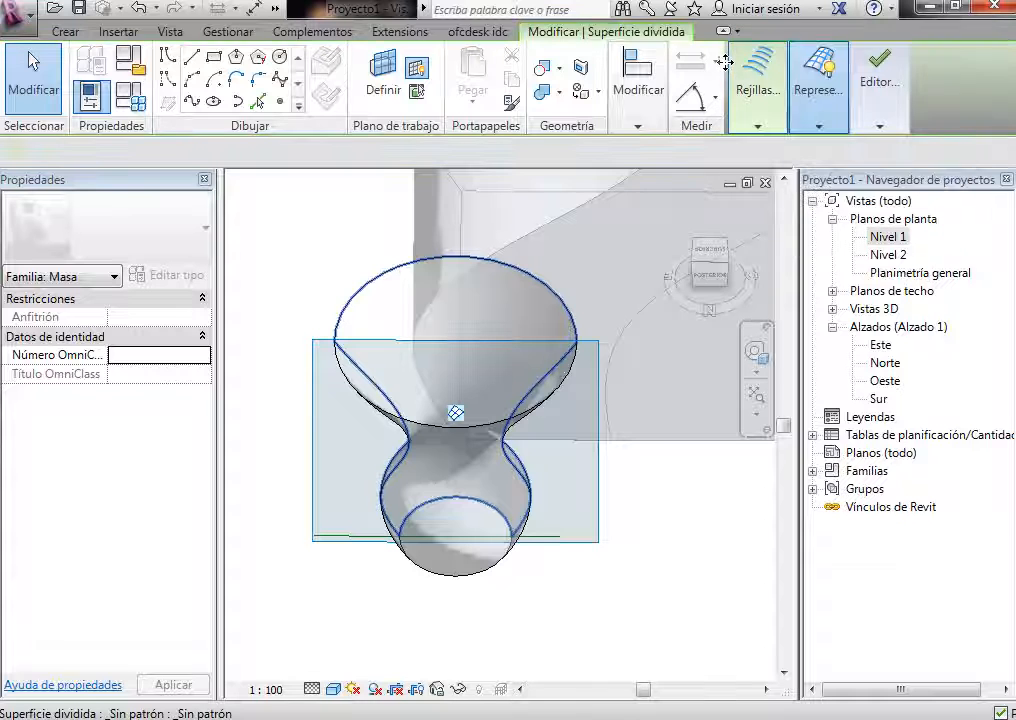
pyautogui.moveTo(741, 60)
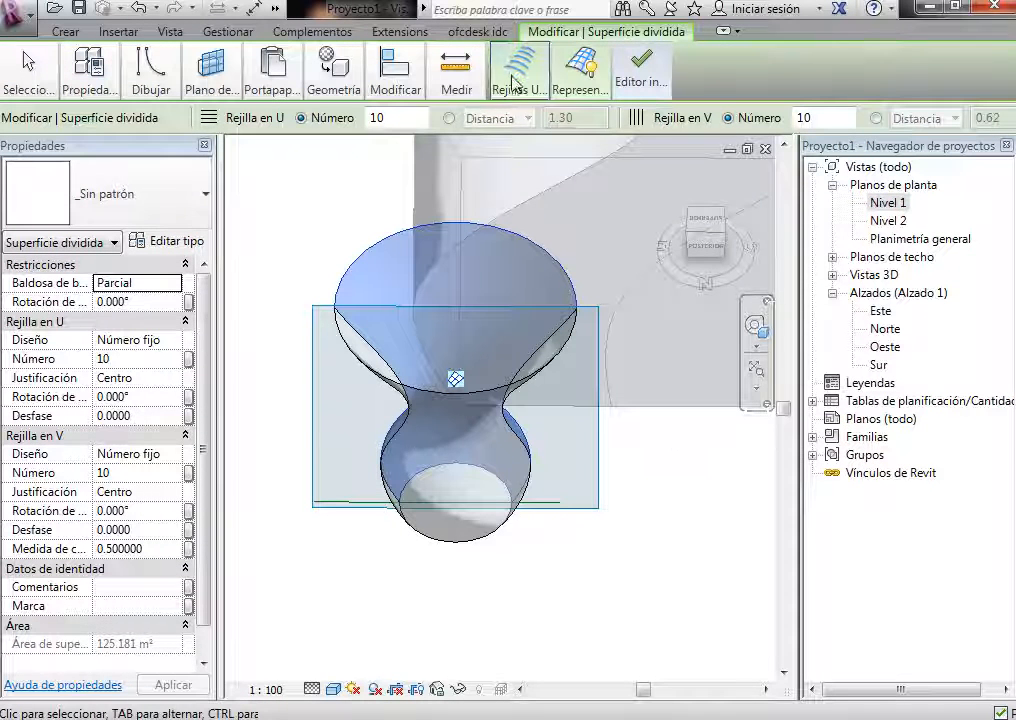
pyautogui.click(629, 546)
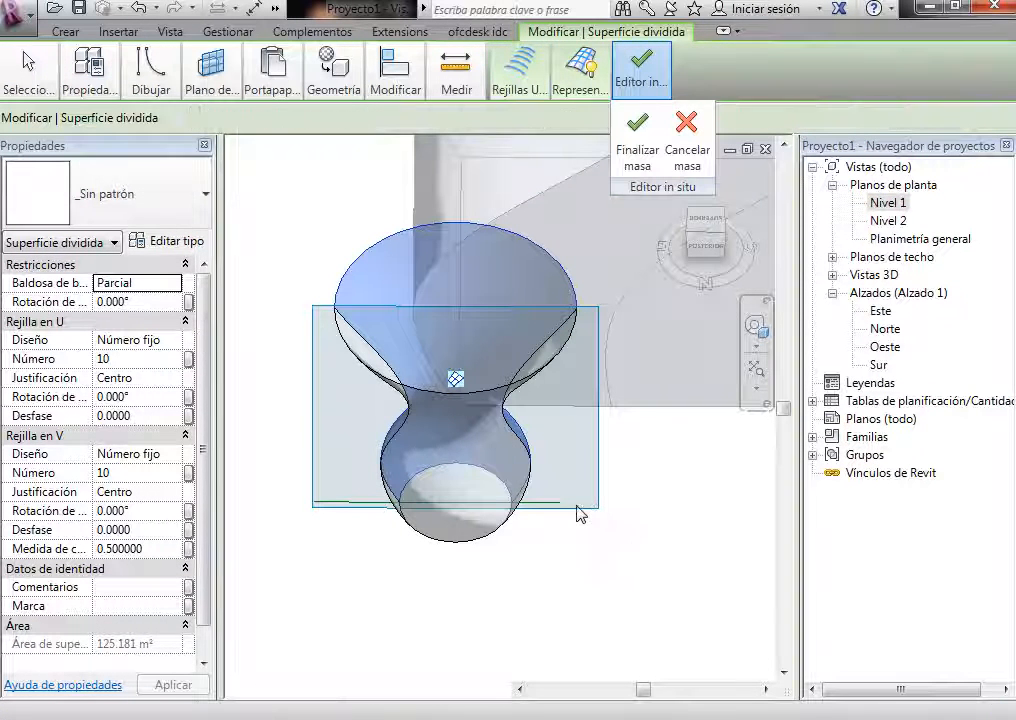
pyautogui.click(398, 243)
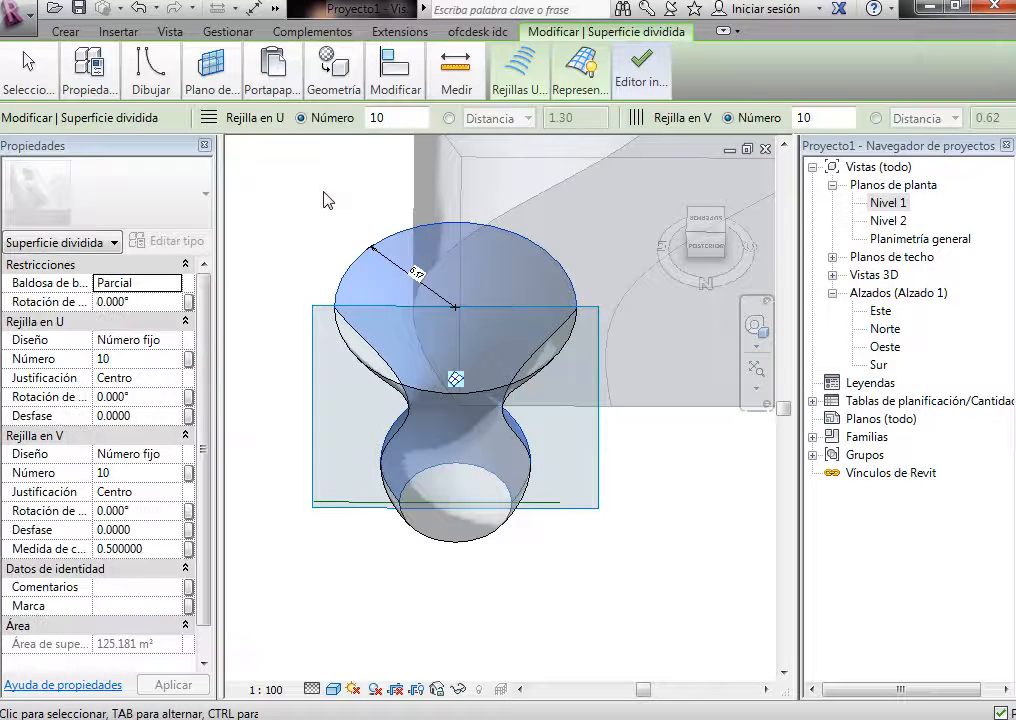
pyautogui.click(320, 192)
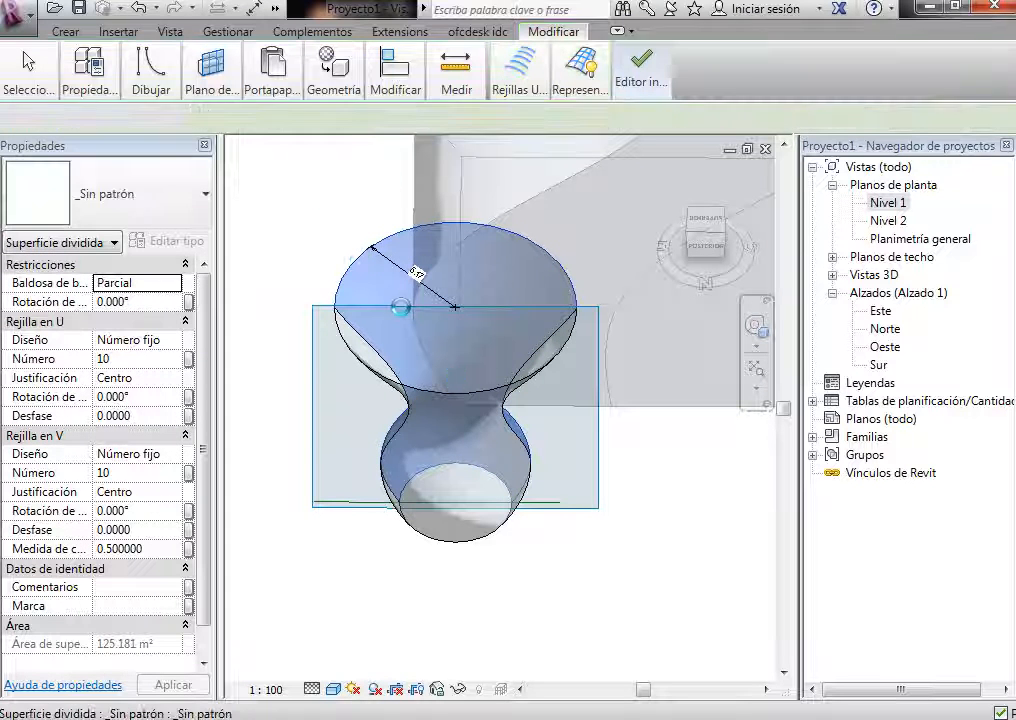
# Step: Check the divided surface's representation and UV grid options, and finish the in-place mass
pyautogui.click(392, 303)
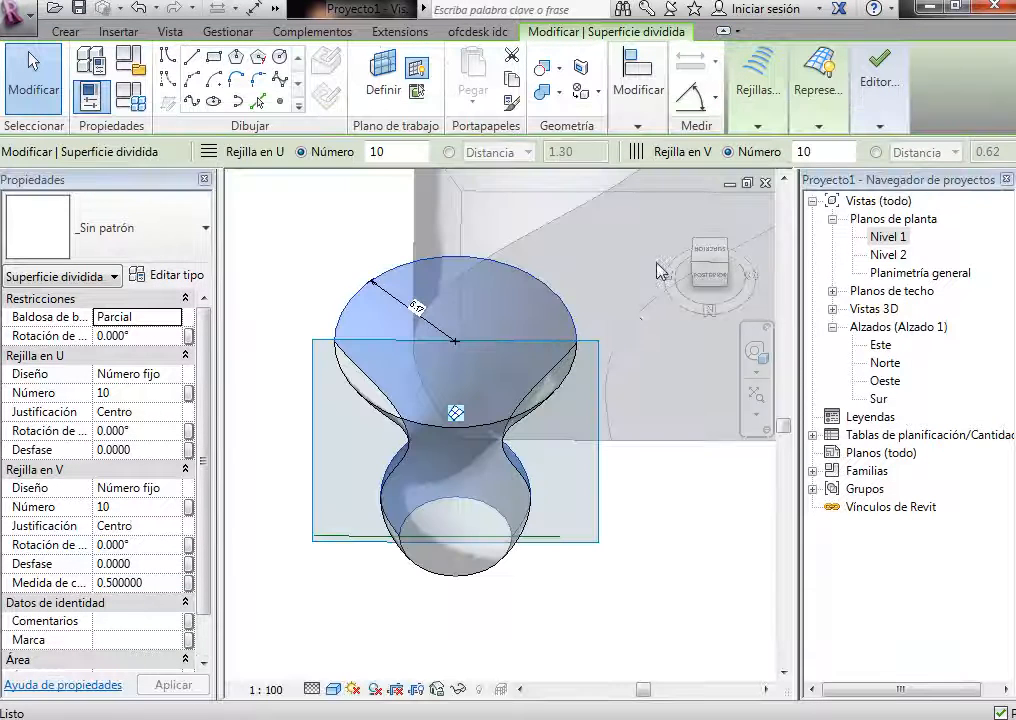
pyautogui.click(822, 80)
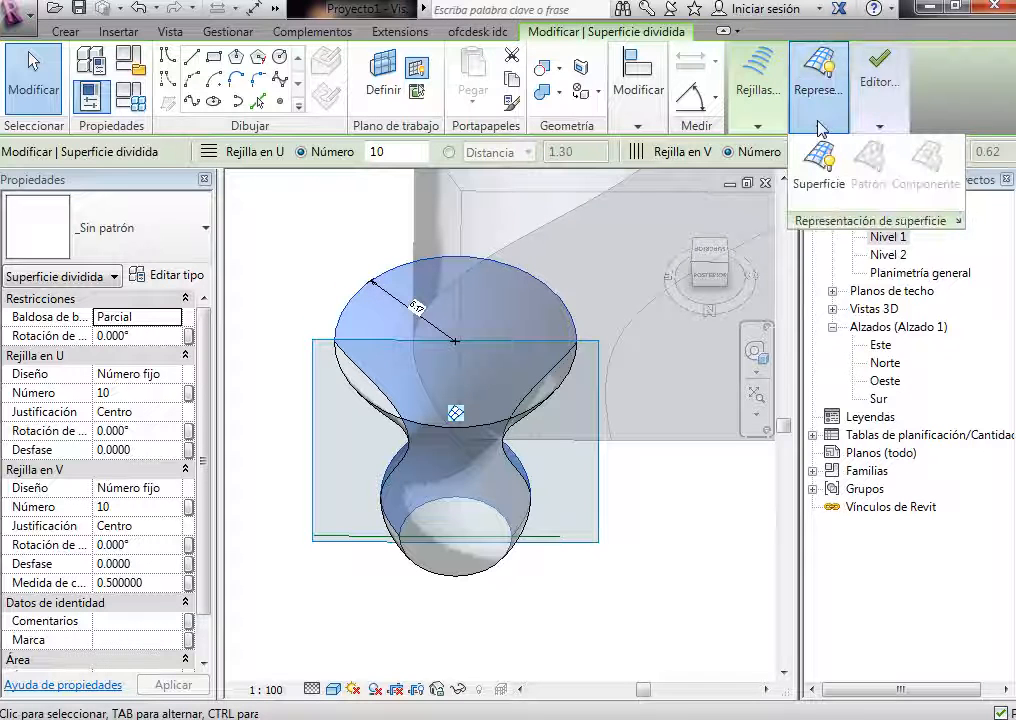
pyautogui.moveTo(756, 128)
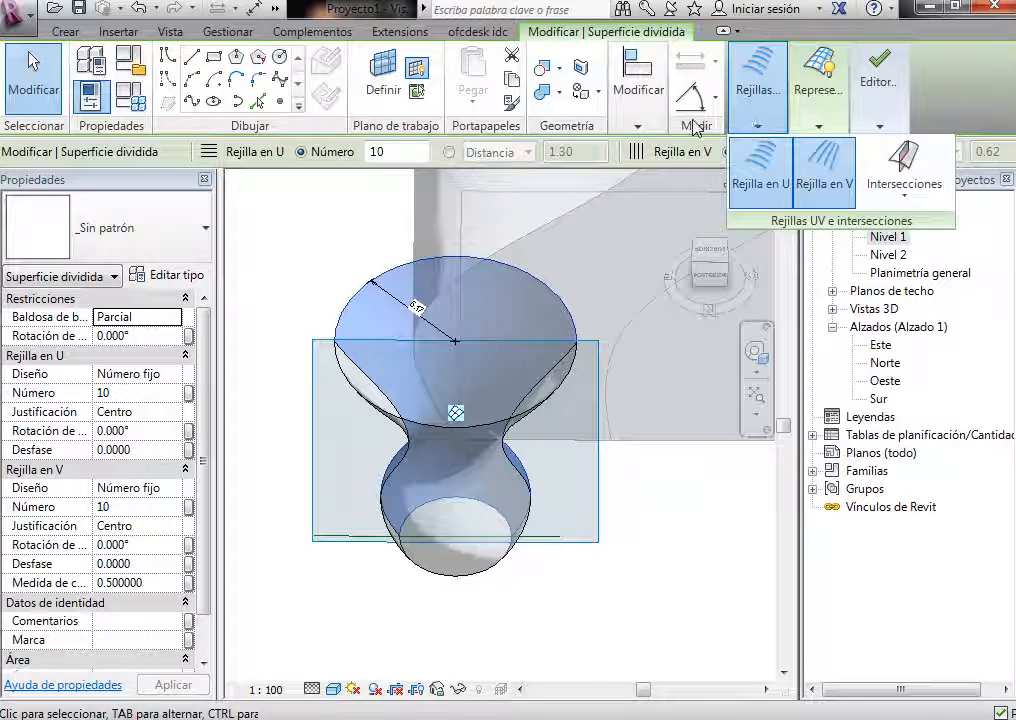
pyautogui.click(642, 597)
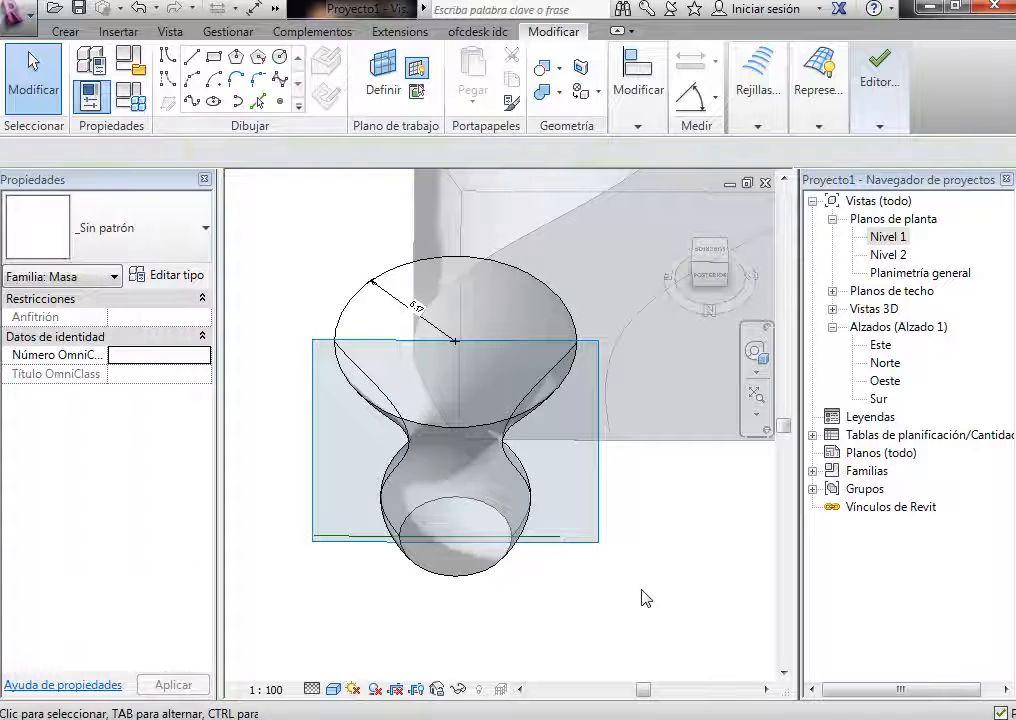
pyautogui.moveTo(884, 100)
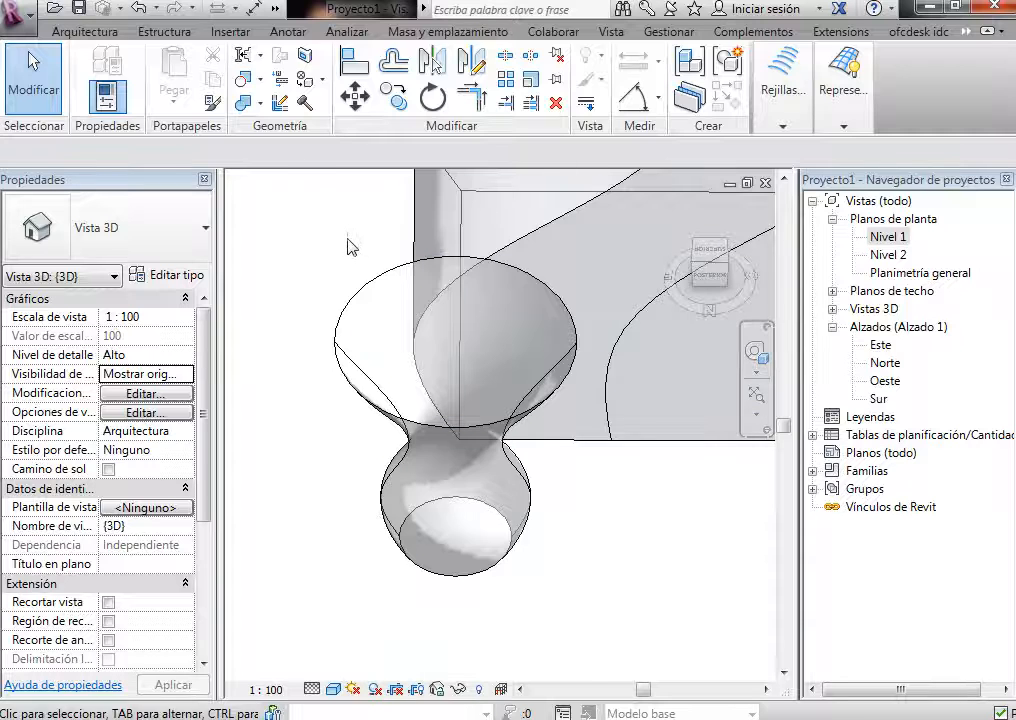
# Step: Orient the 3D view to an isometric corner that shows both masses
pyautogui.click(707, 312)
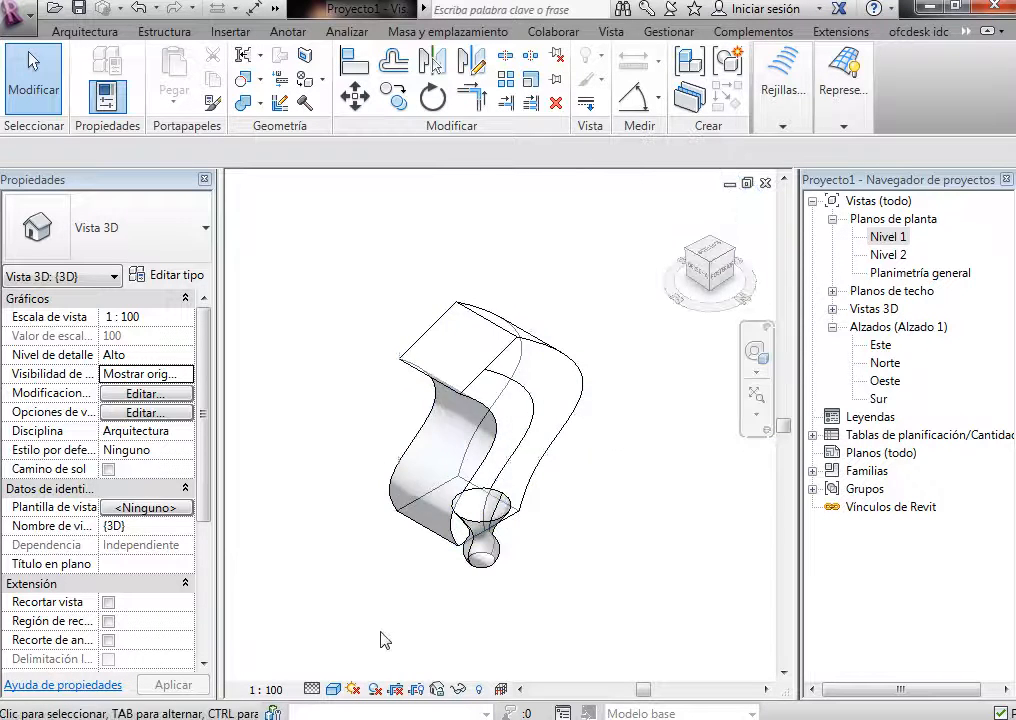
pyautogui.scroll(5, 431, 590)
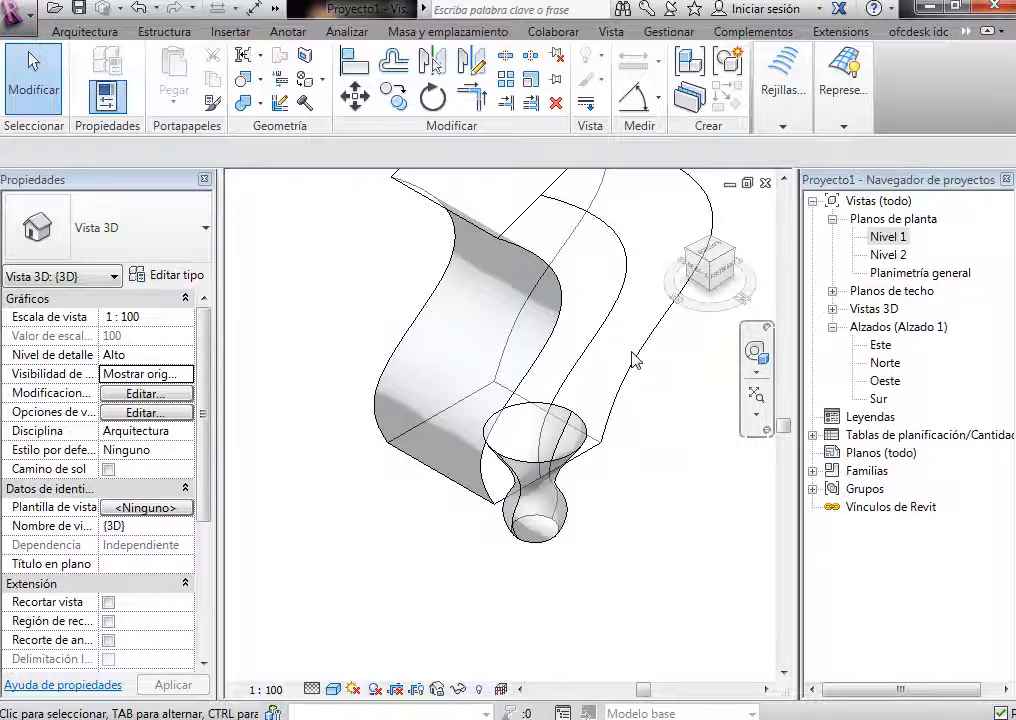
pyautogui.click(650, 475)
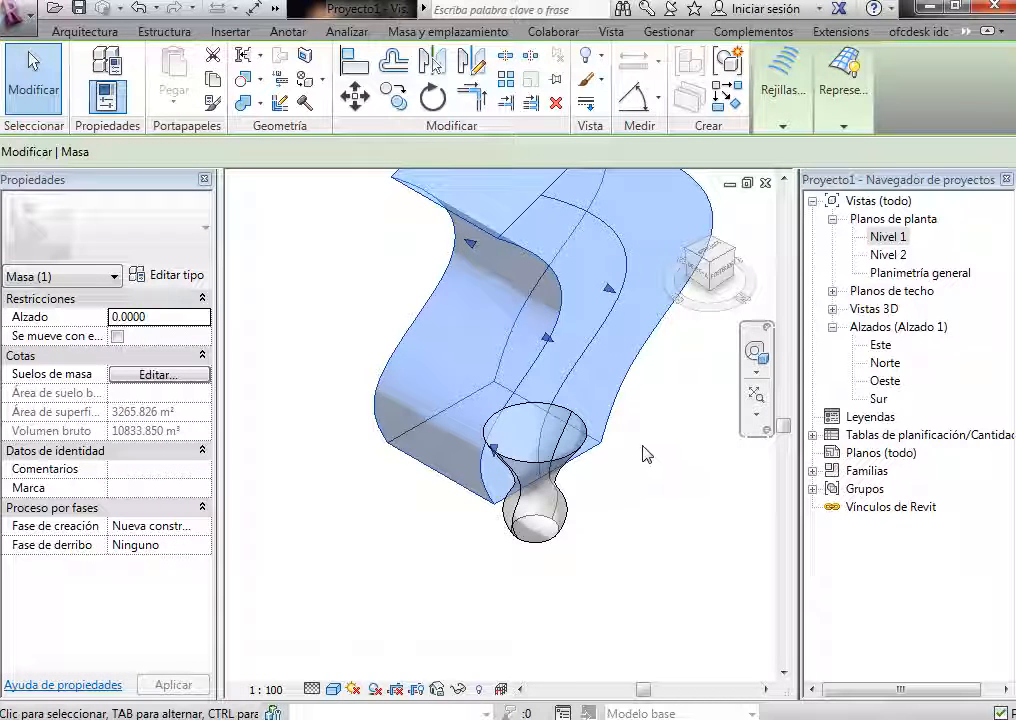
pyautogui.click(645, 455)
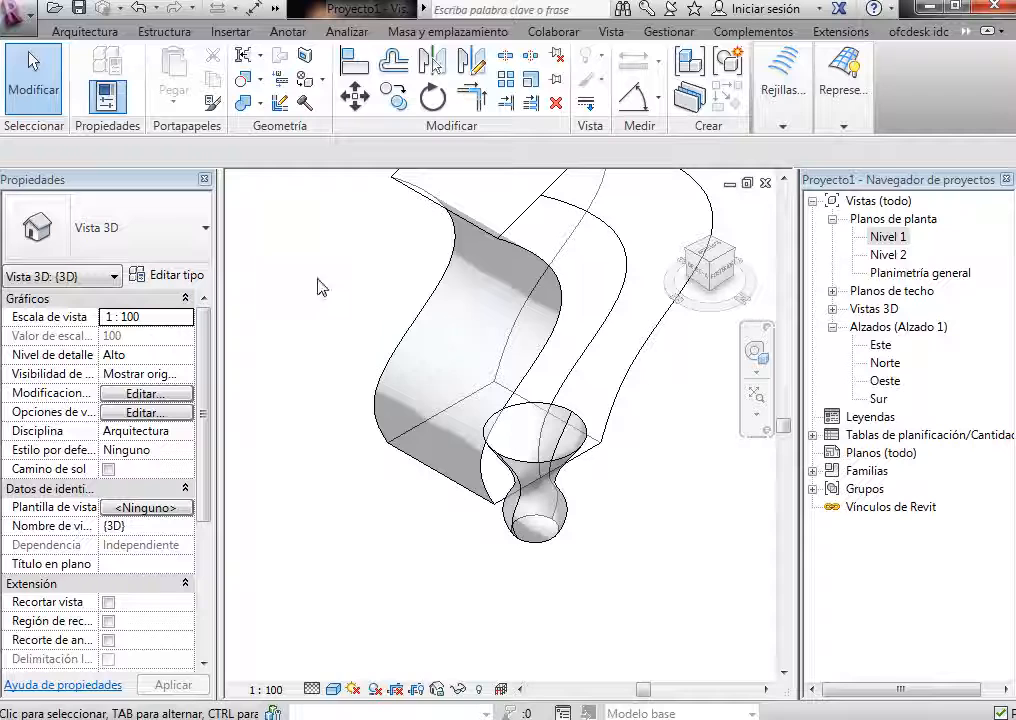
pyautogui.keyDown('shift'); pyautogui.moveTo(645, 486); pyautogui.dragTo(713, 414, button='middle'); pyautogui.keyUp('shift')
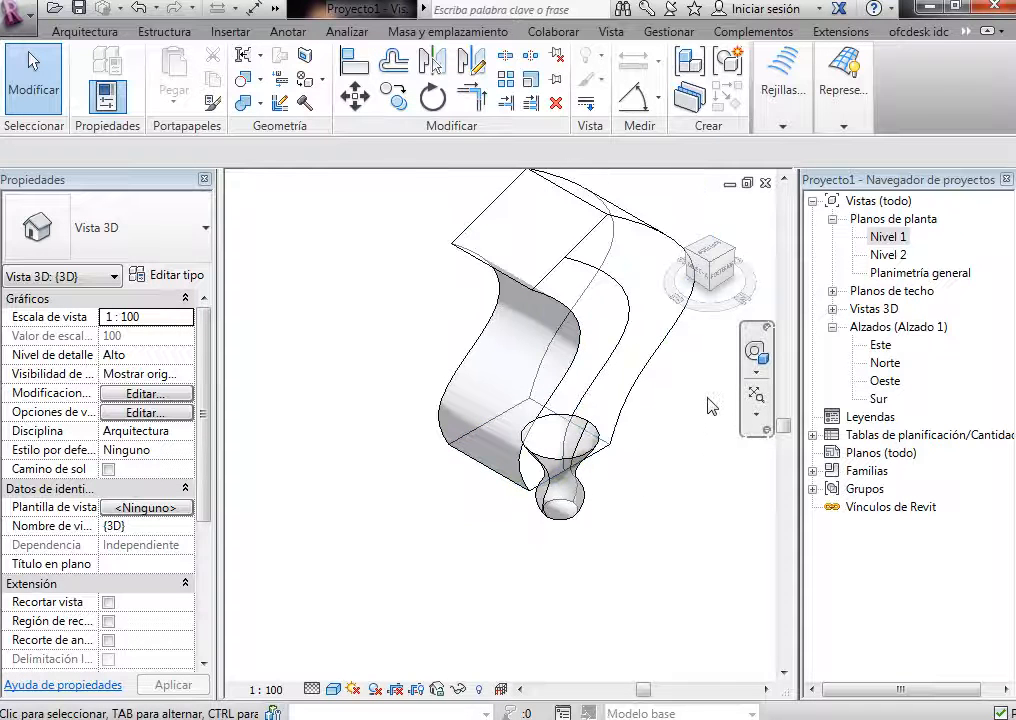
pyautogui.scroll(1, 708, 398)
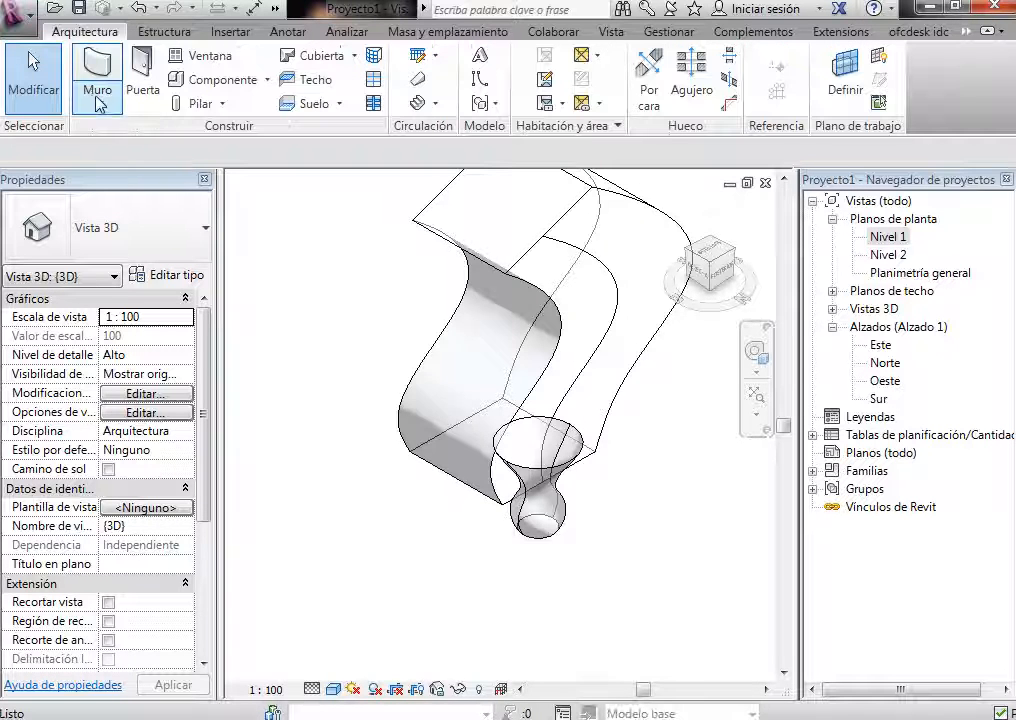
# Step: Place walls by face of type Partición con capa de yeso on the vase-shaped mass's side faces, cancelling the project save reminder
pyautogui.click(97, 95)
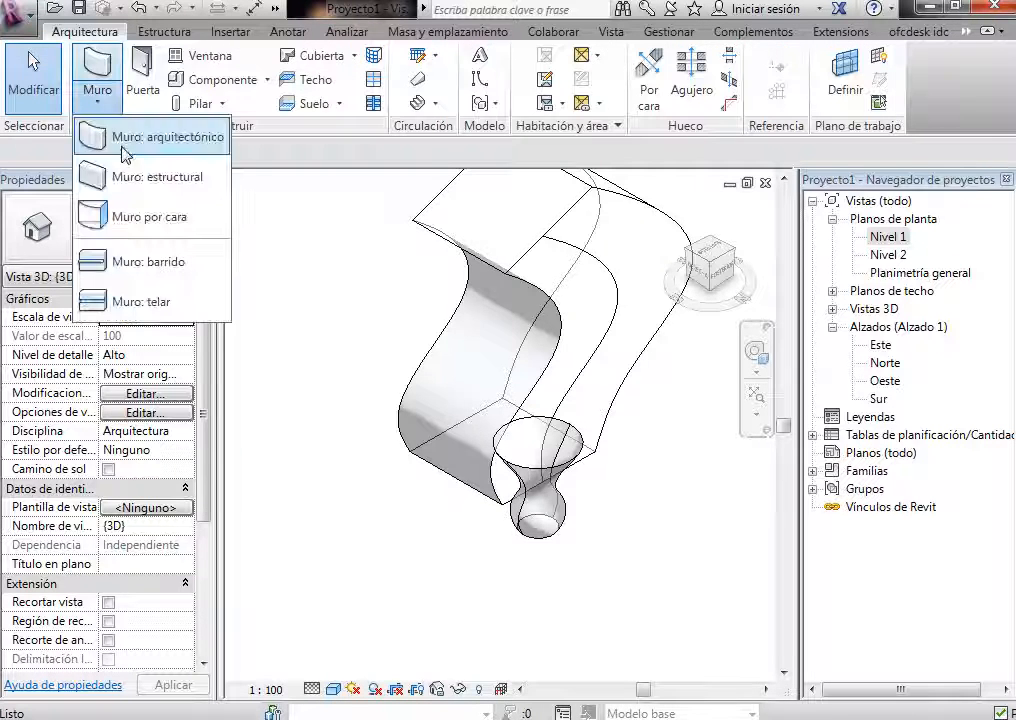
pyautogui.click(131, 220)
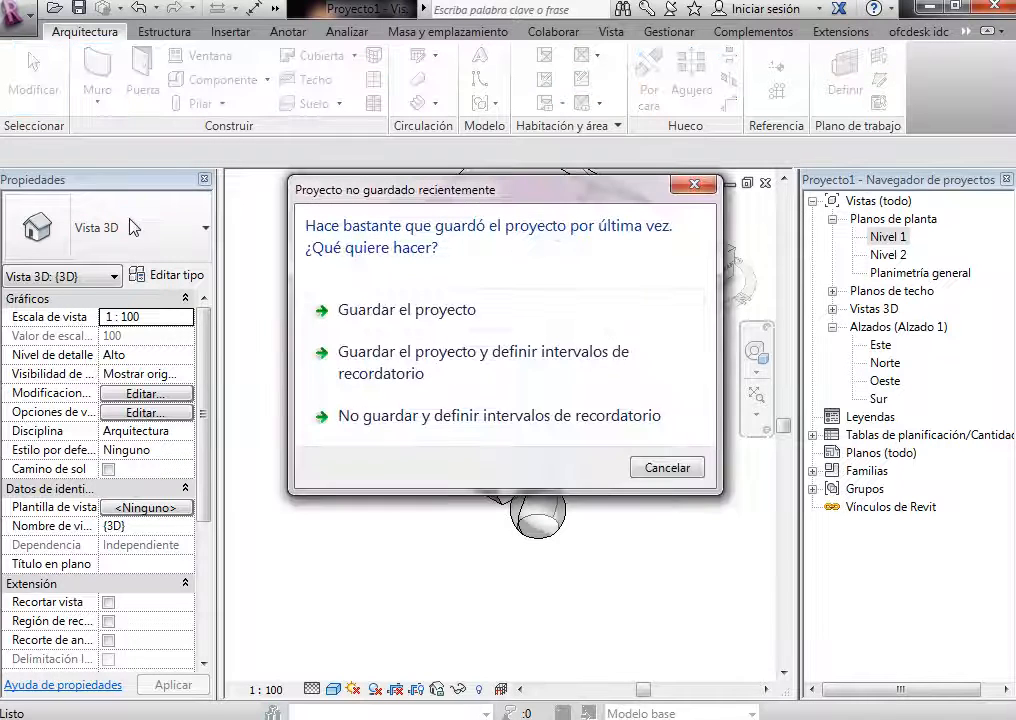
pyautogui.click(667, 468)
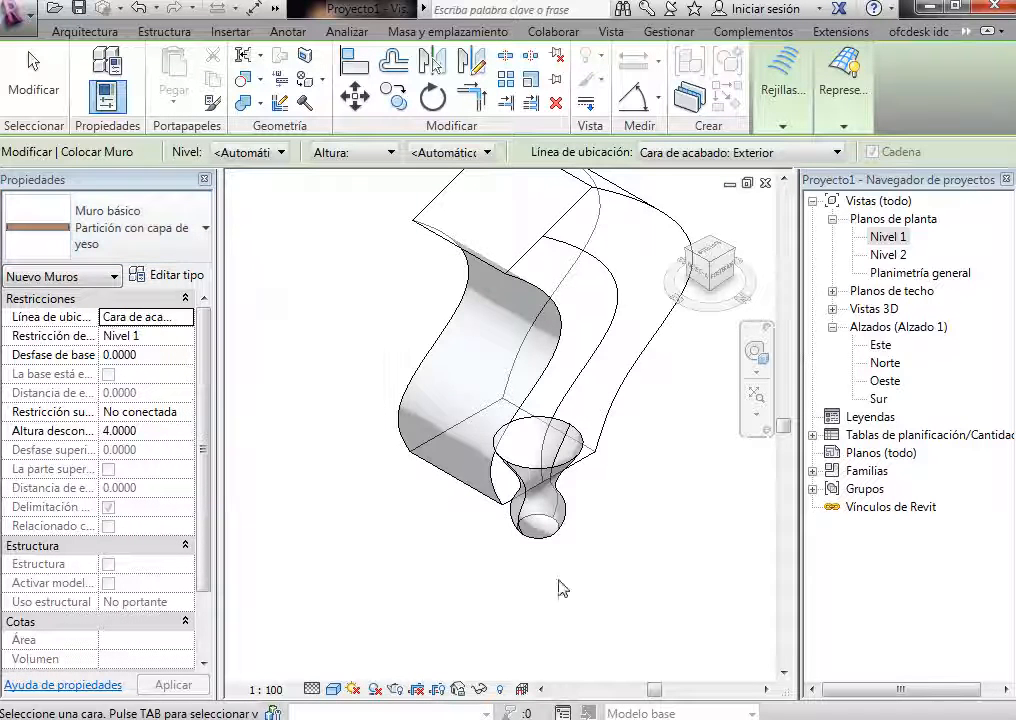
pyautogui.click(534, 507)
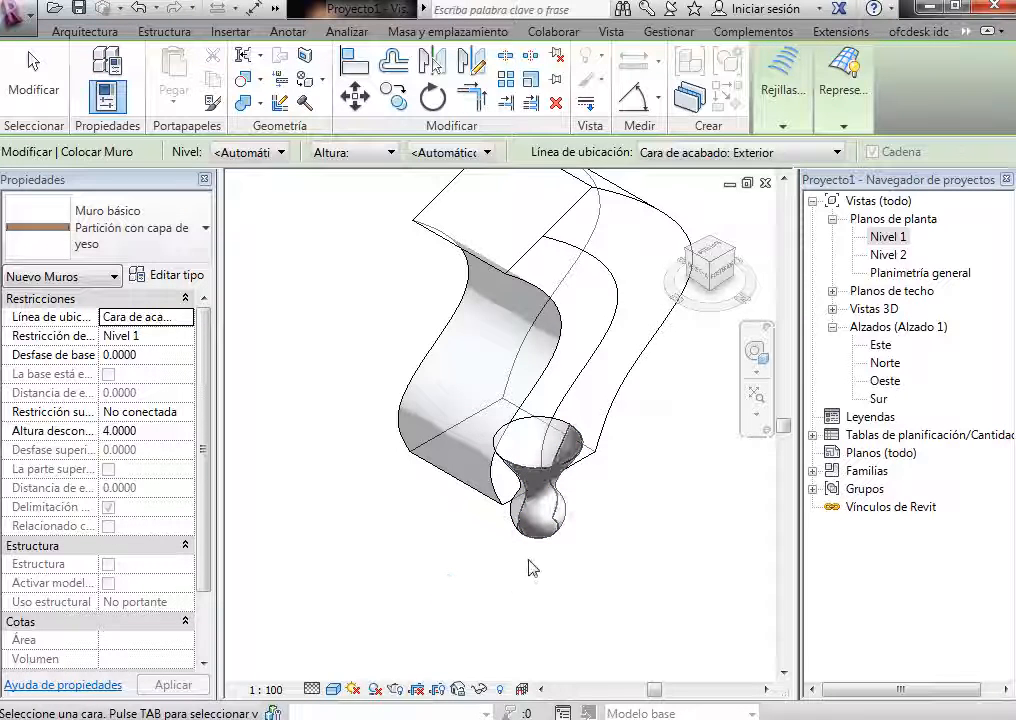
pyautogui.scroll(5, 555, 540)
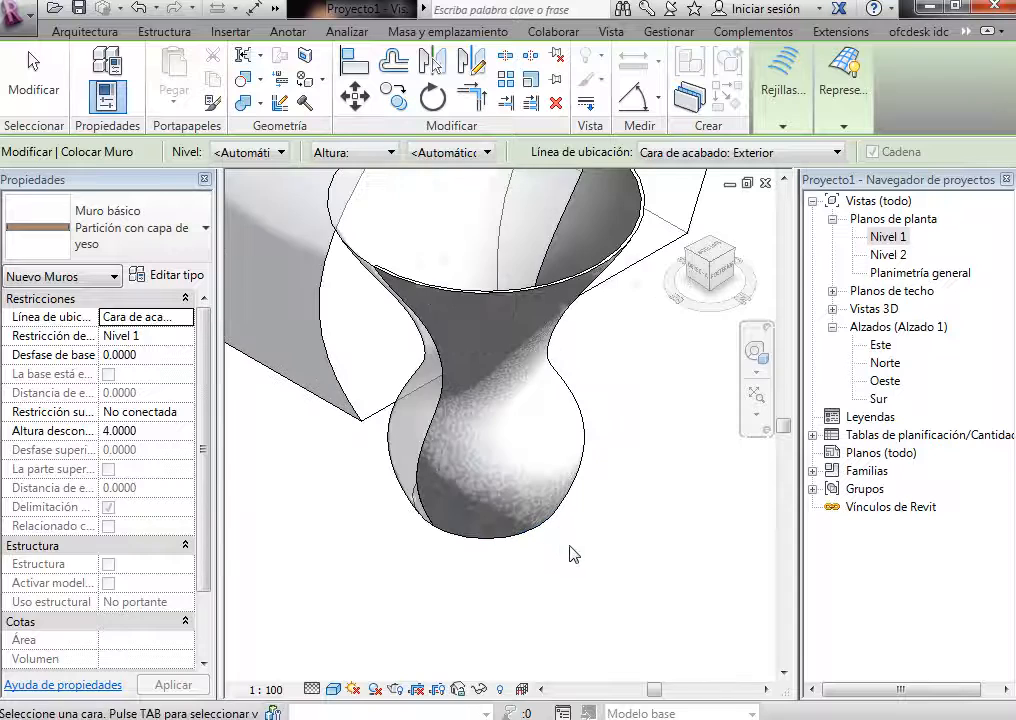
pyautogui.scroll(2, 524, 470)
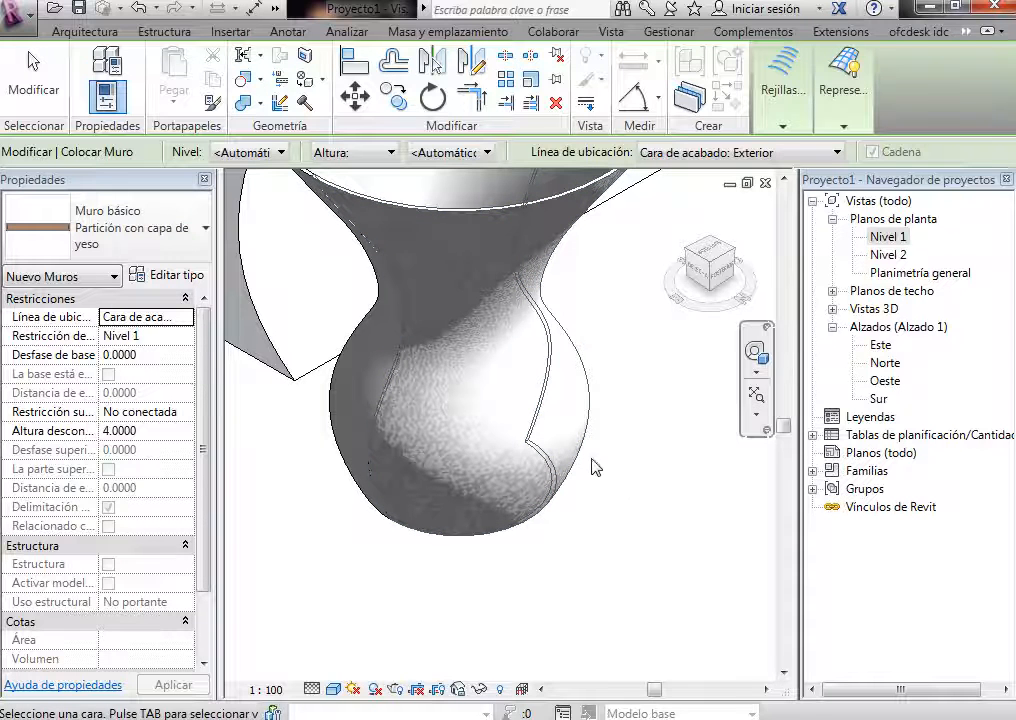
pyautogui.press('Escape')
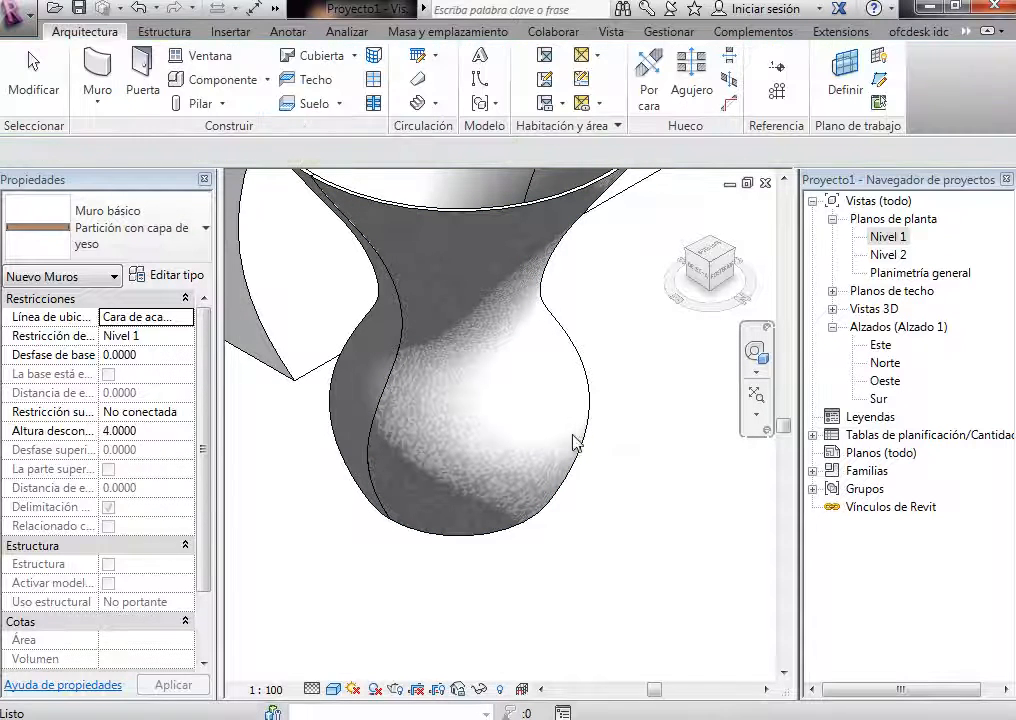
pyautogui.press('Escape')
pyautogui.press('Escape')
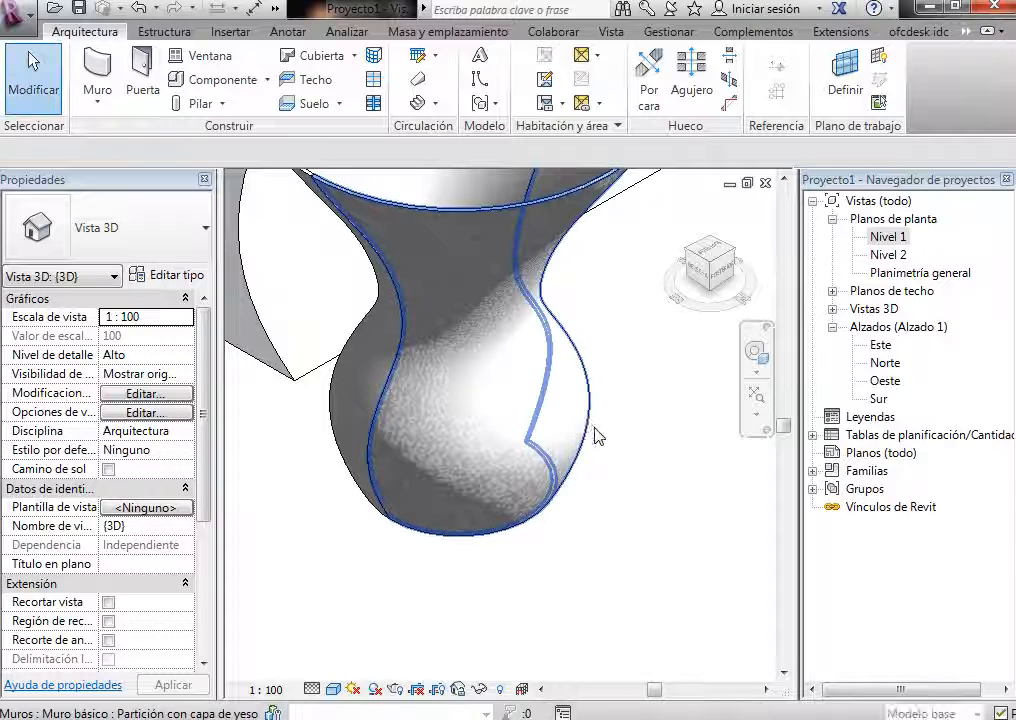
# Step: Change the front half's wall on the vase to type Por defecto - 20 cm and inspect its edge at the rim
pyautogui.click(594, 430)
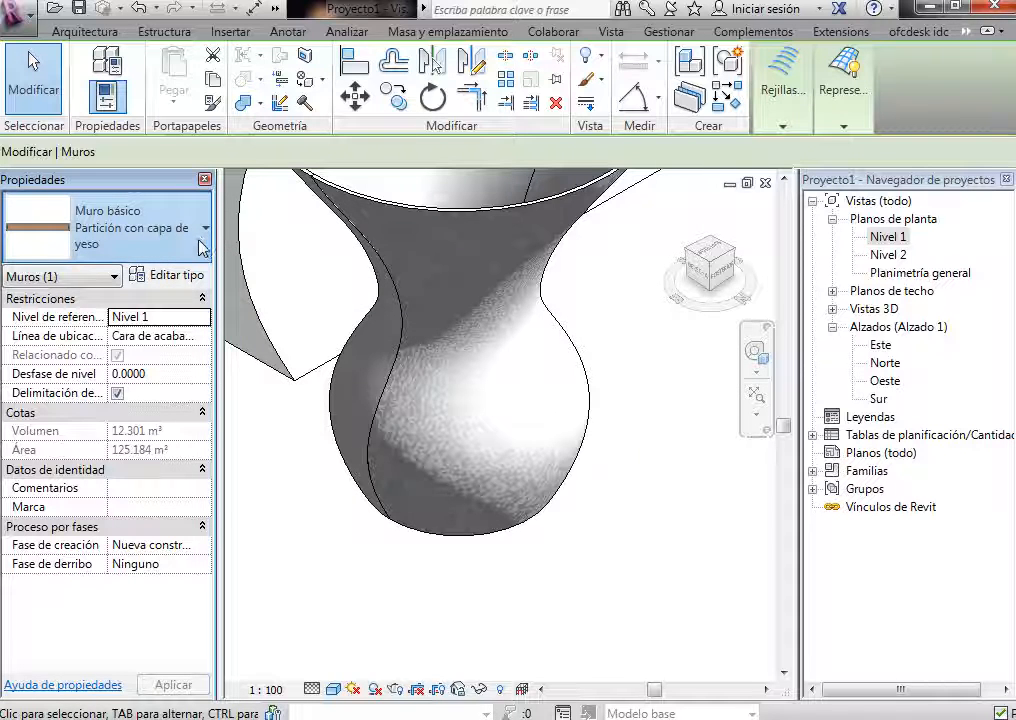
pyautogui.click(203, 247)
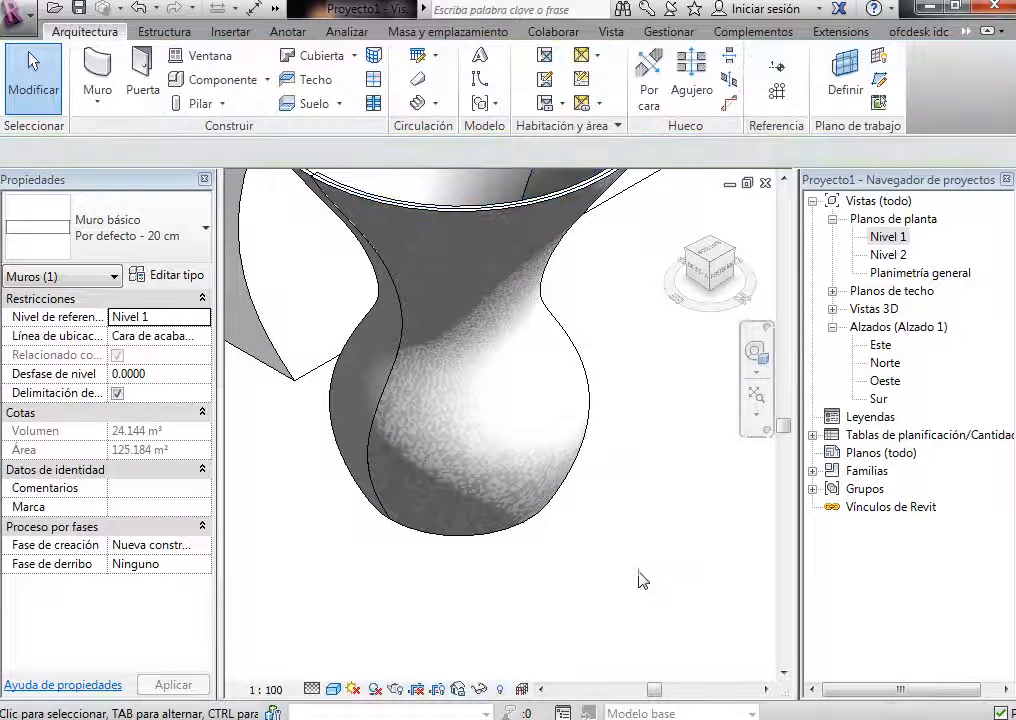
pyautogui.scroll(-2, 664, 558)
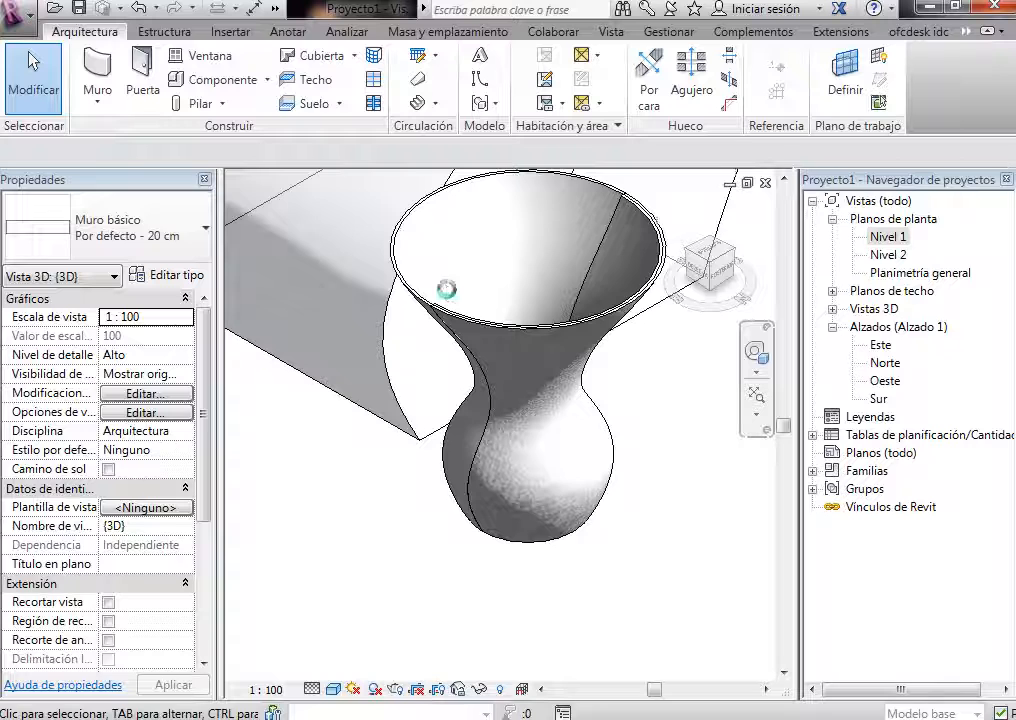
pyautogui.scroll(2, 447, 323)
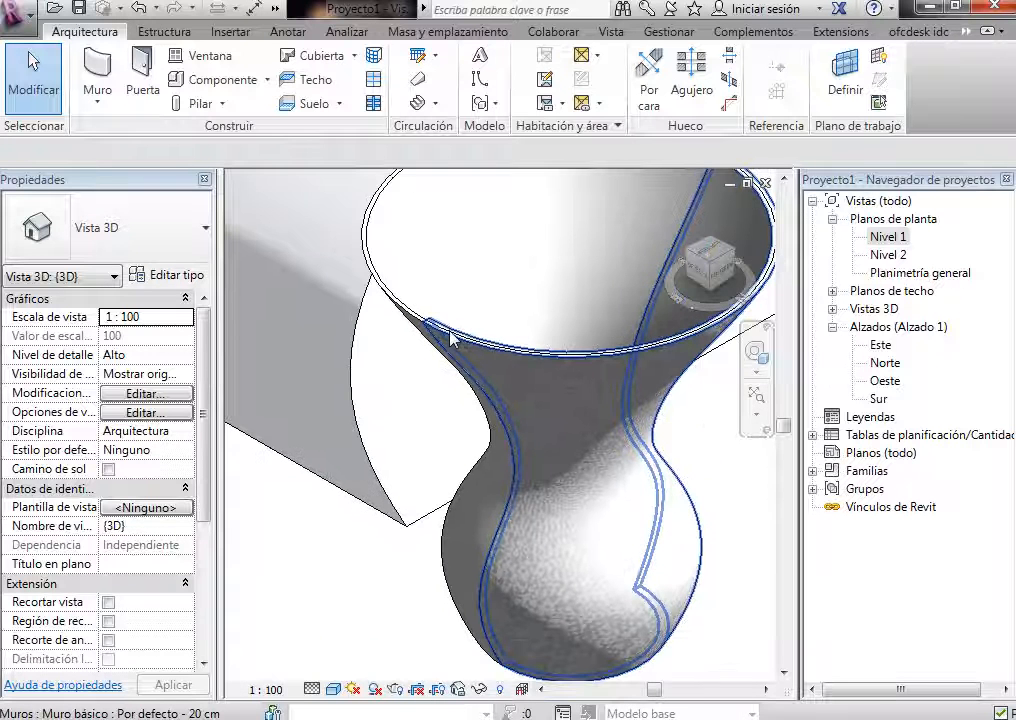
pyautogui.scroll(2, 451, 340)
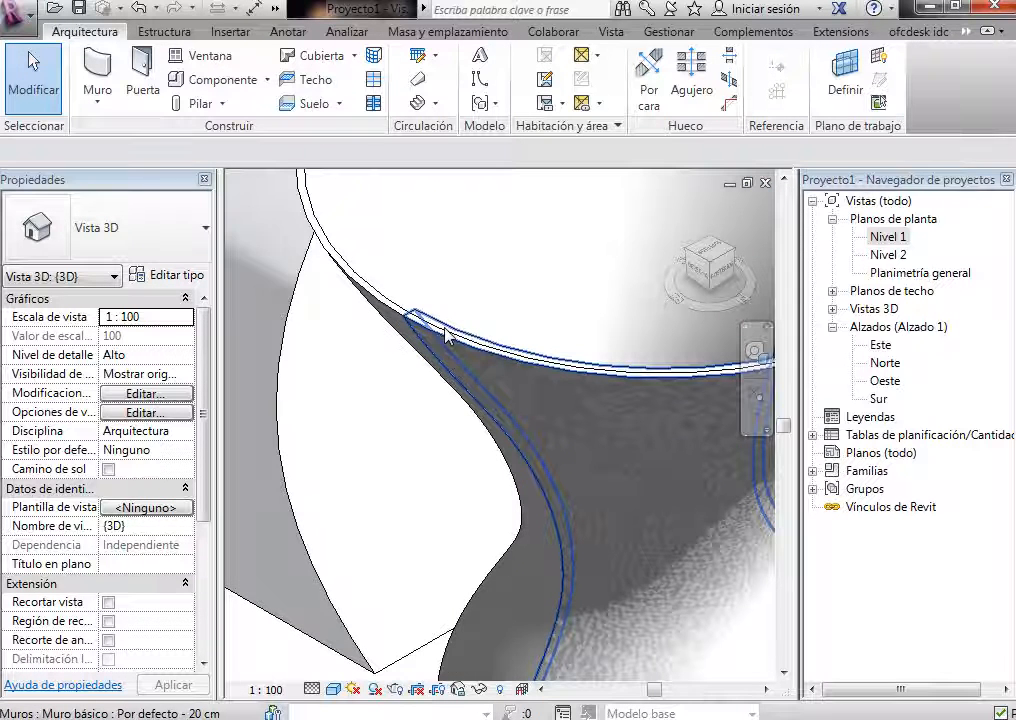
pyautogui.click(447, 335)
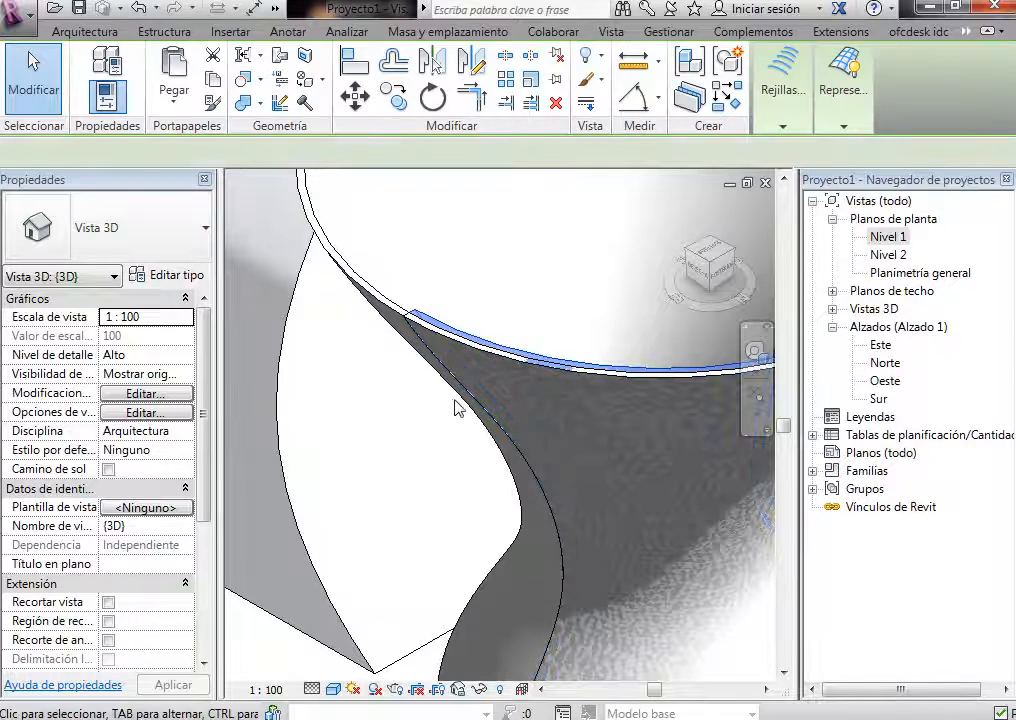
pyautogui.click(465, 309)
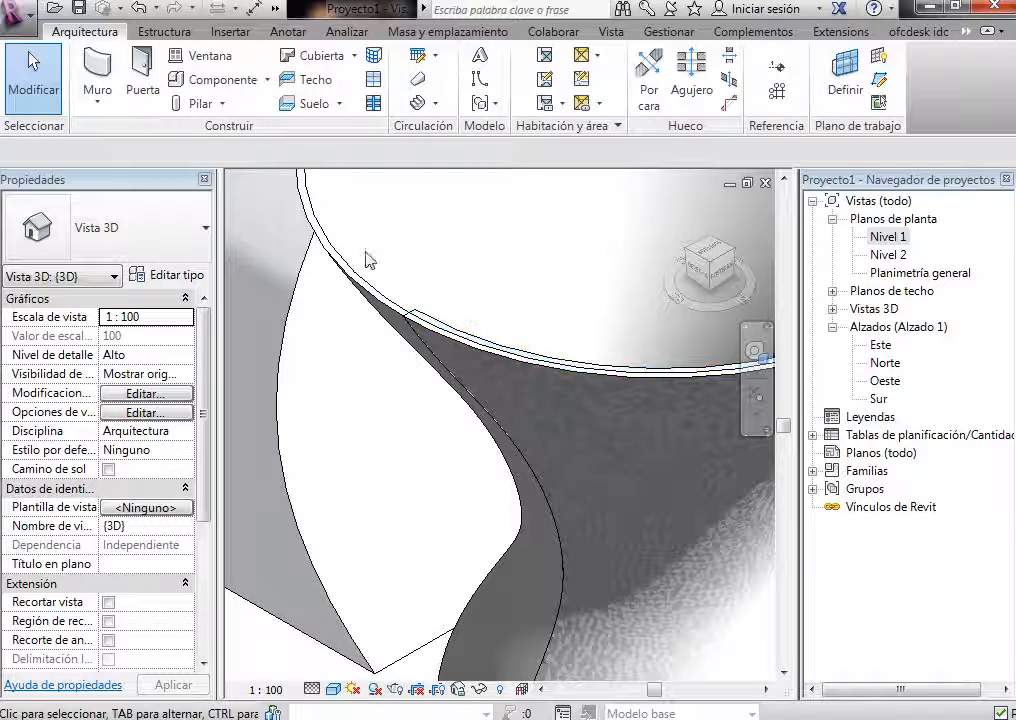
# Step: Place a Partición con capa de yeso wall by face on the vase's other half with location line Cara de acabado: Exterior
pyautogui.click(98, 110)
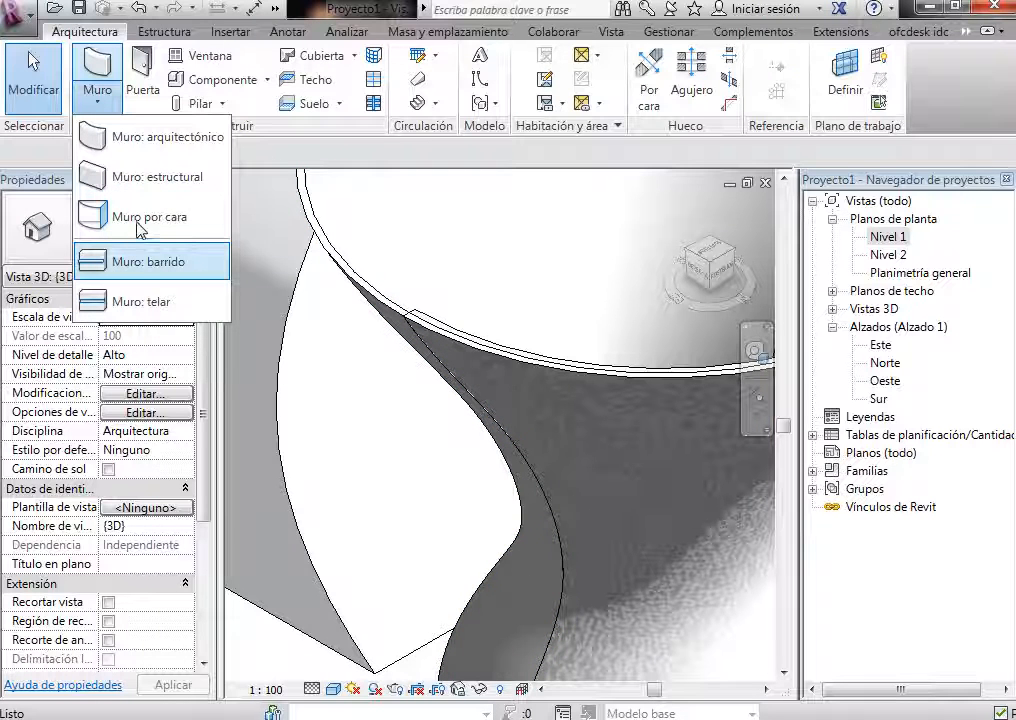
pyautogui.click(141, 220)
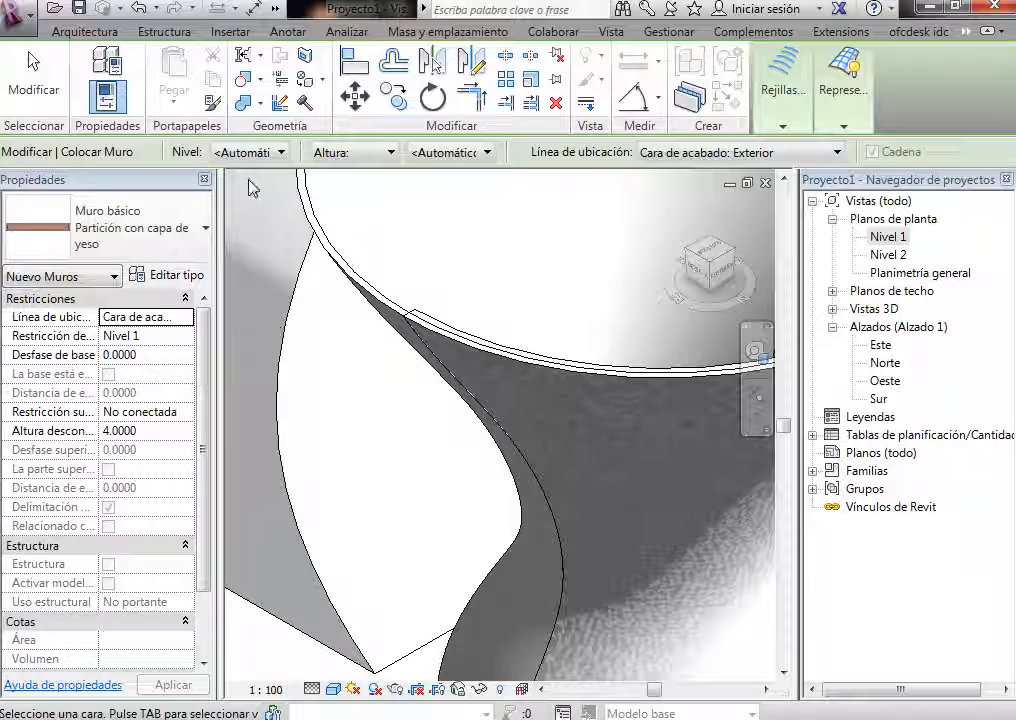
pyautogui.click(830, 154)
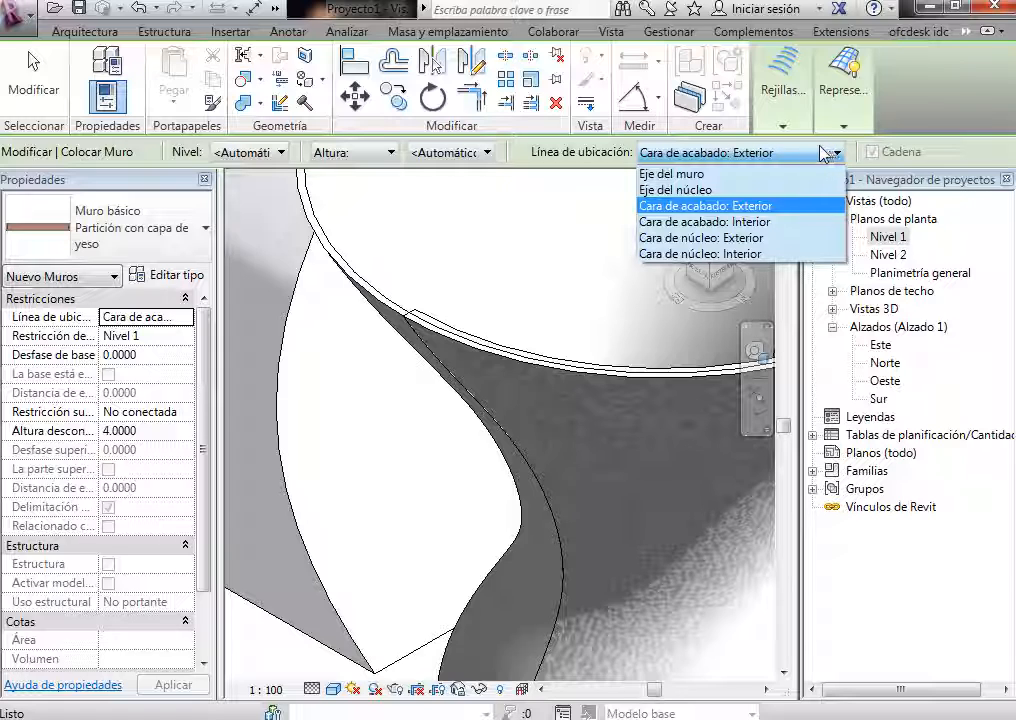
pyautogui.click(766, 209)
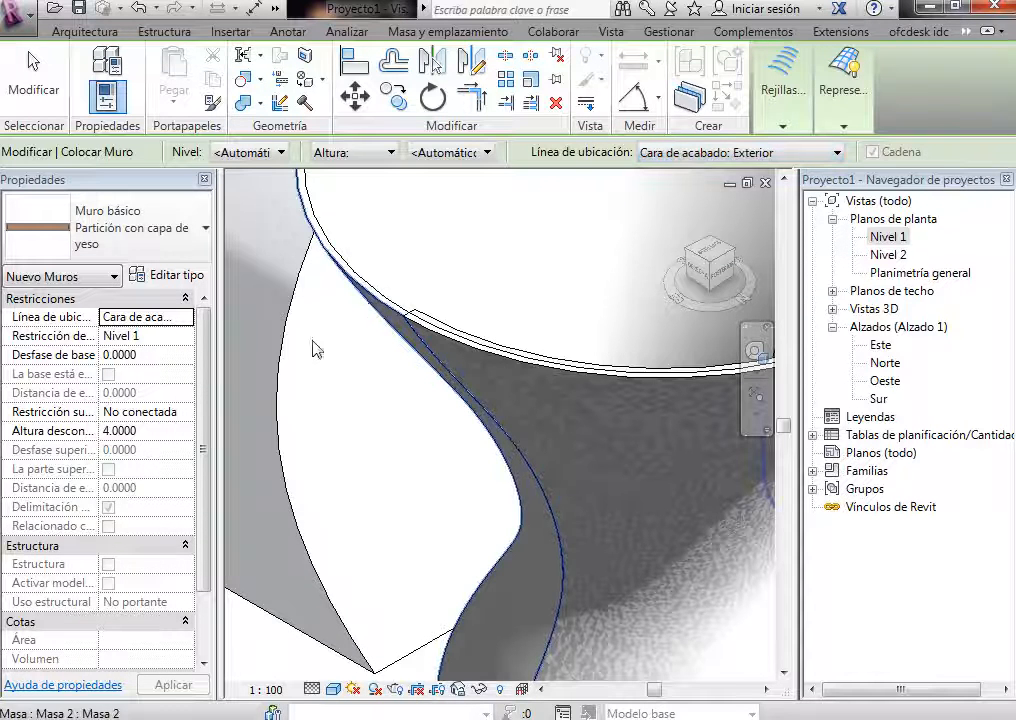
pyautogui.click(388, 316)
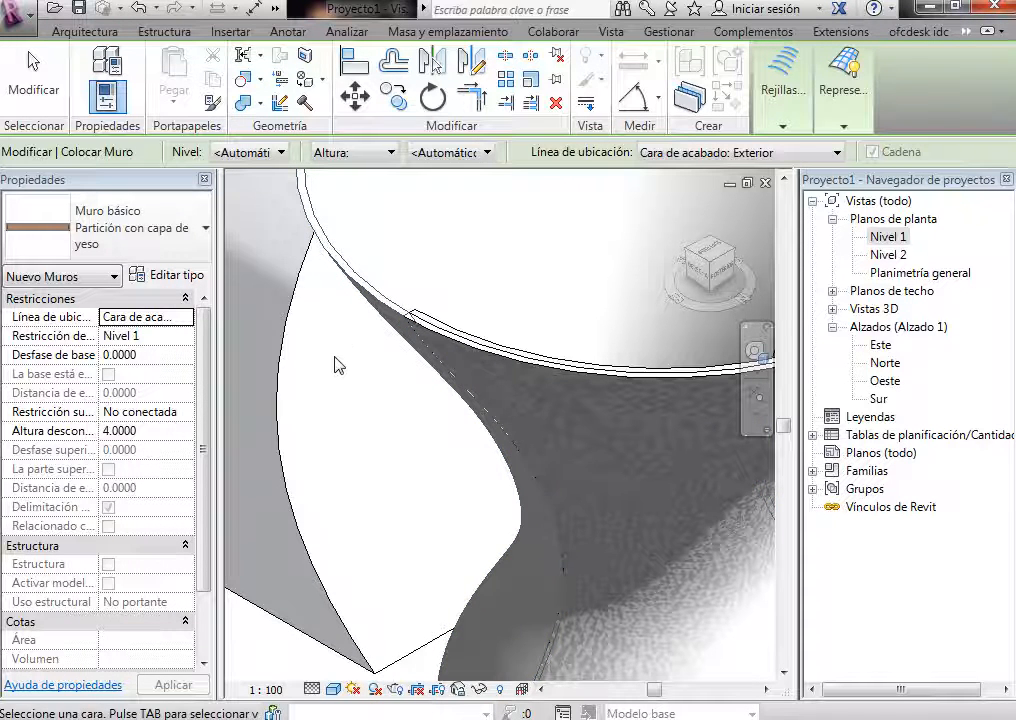
pyautogui.scroll(-1, 354, 292)
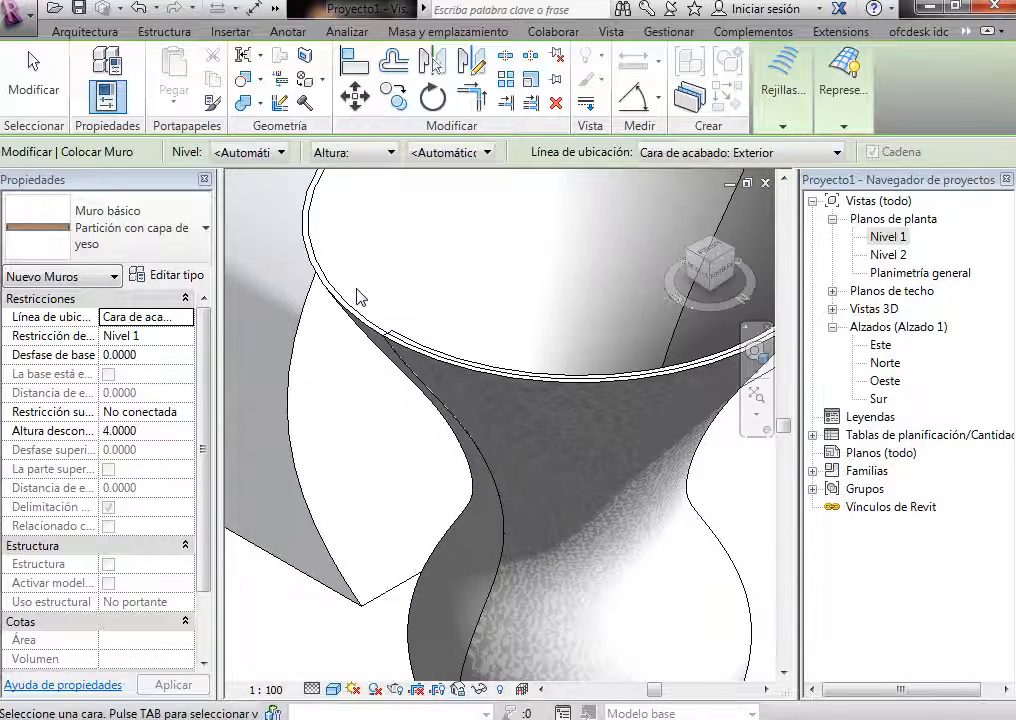
pyautogui.scroll(1, 364, 322)
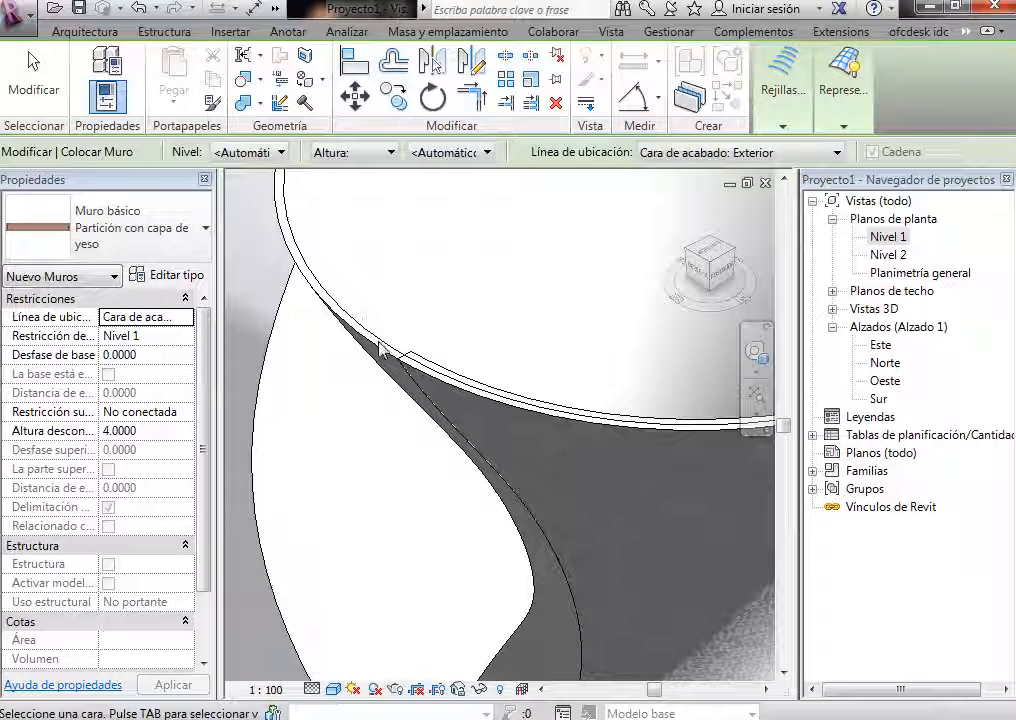
pyautogui.click(373, 351)
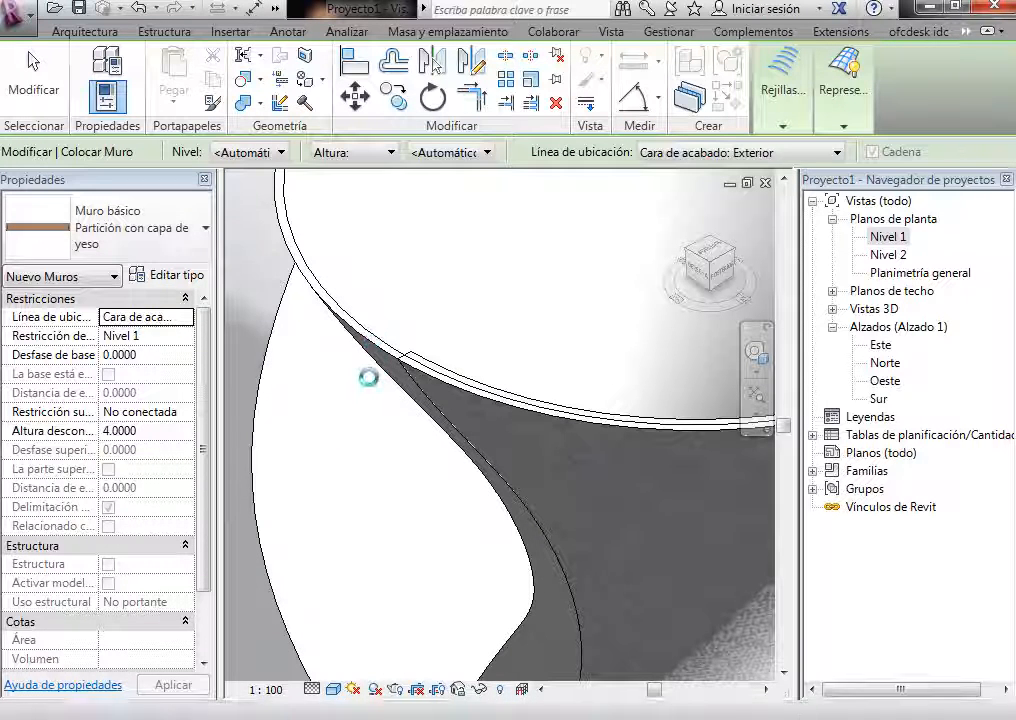
pyautogui.scroll(4, 368, 377)
pyautogui.press('Escape')
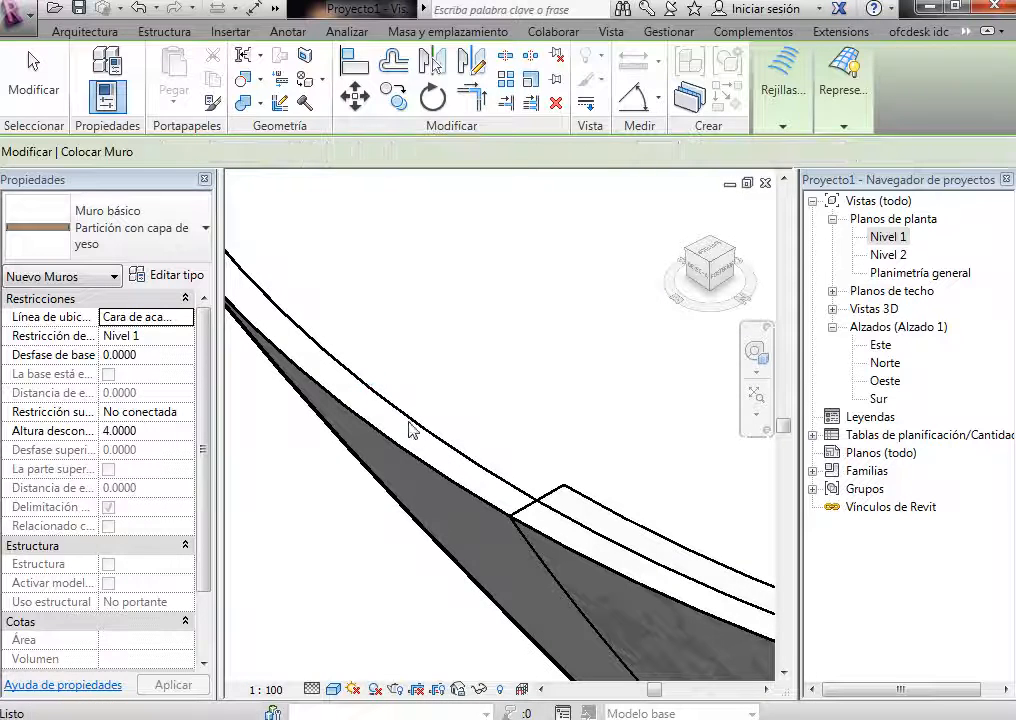
pyautogui.press('Escape')
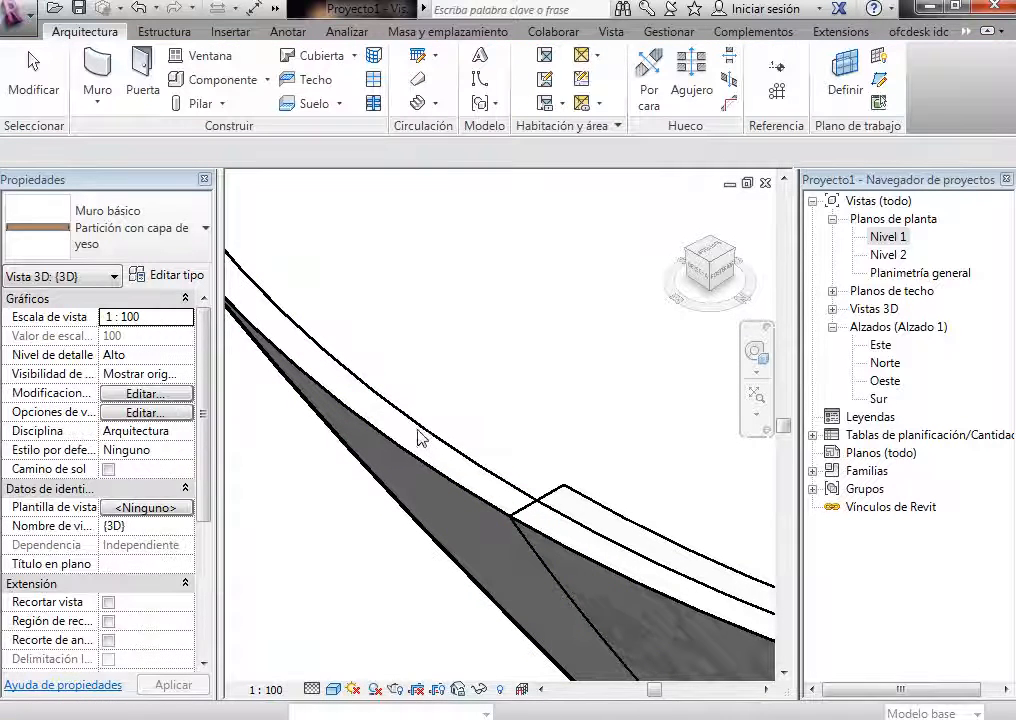
# Step: Compare the types and thicknesses of the two adjoining walls at the vase's rim
pyautogui.click(391, 446)
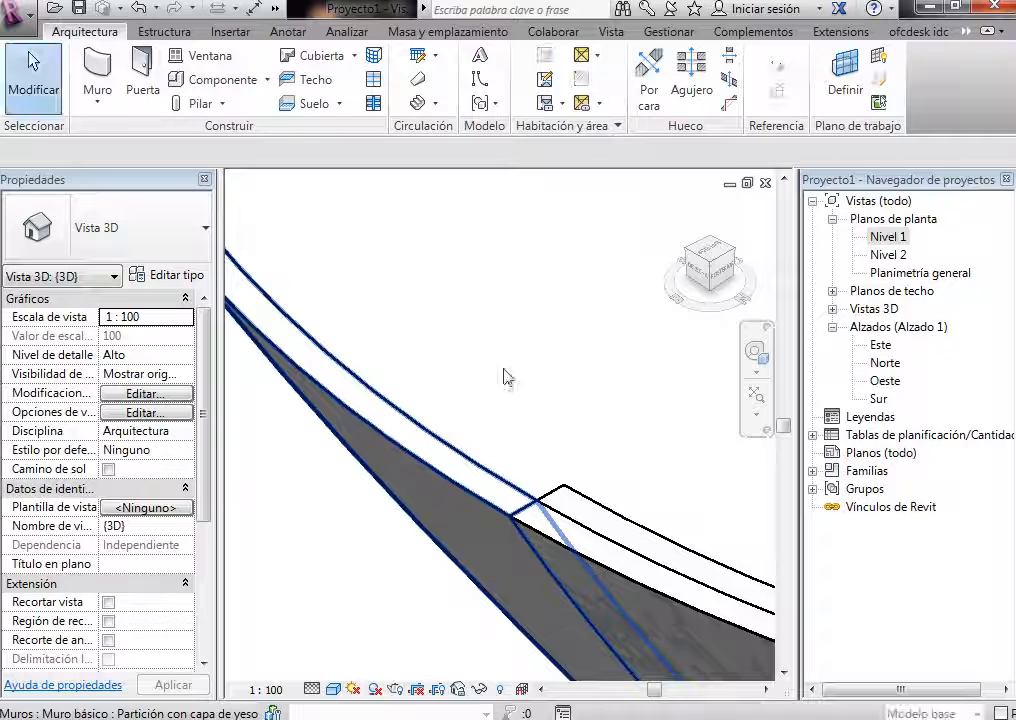
pyautogui.click(489, 474)
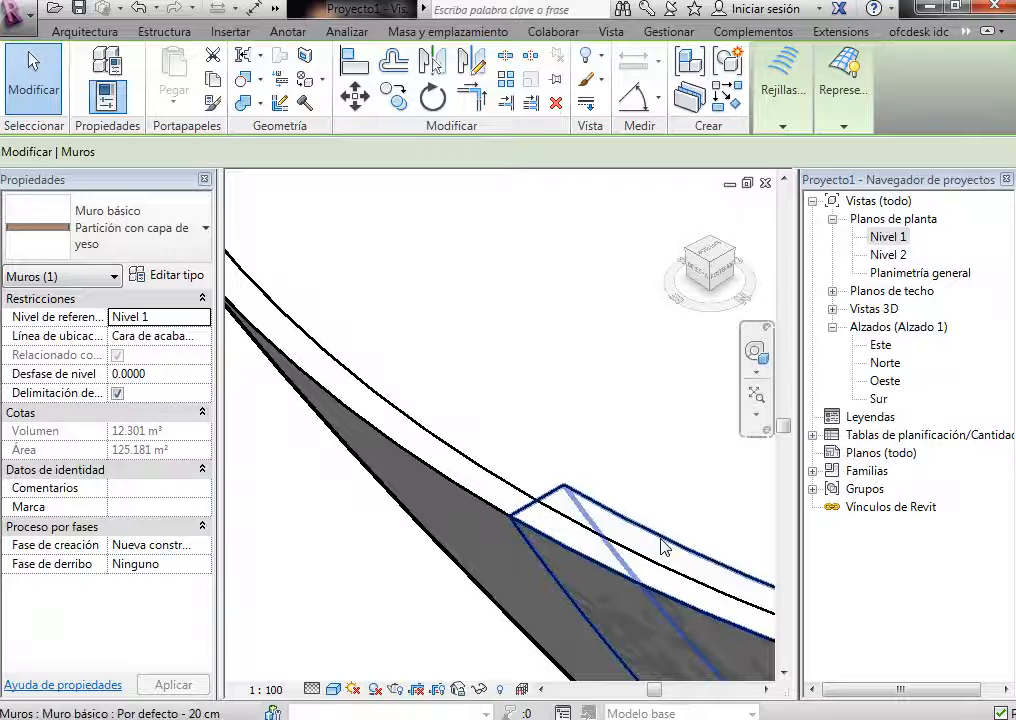
pyautogui.click(508, 329)
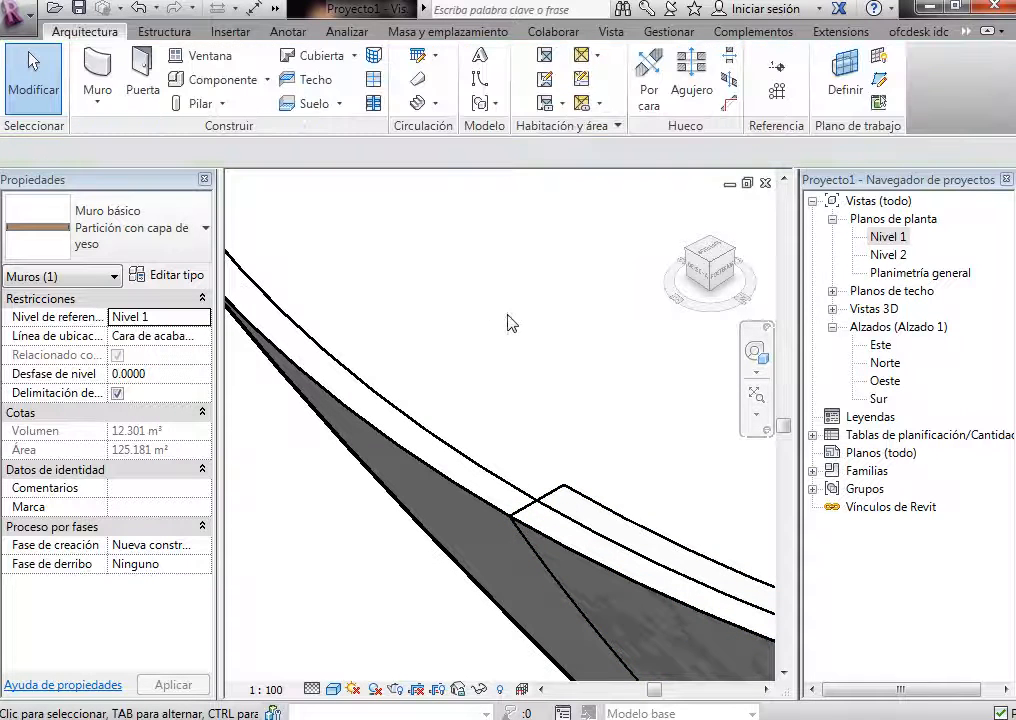
pyautogui.scroll(-7, 509, 355)
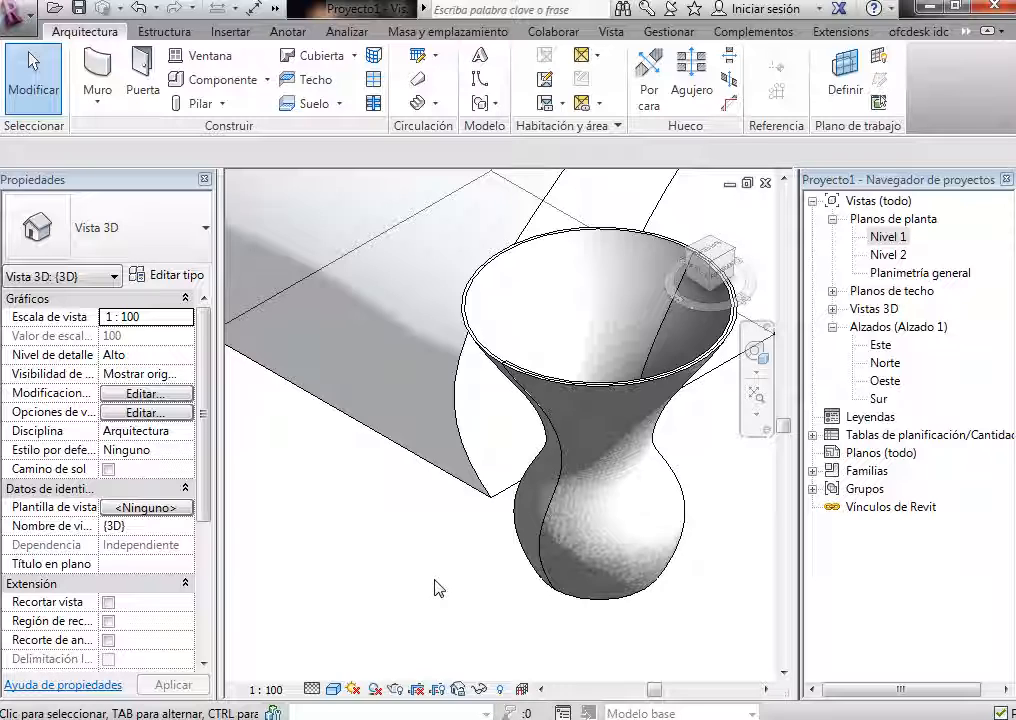
# Step: Place a curtain system by face on the curved face of the undulating mass beside the vase
pyautogui.click(250, 330)
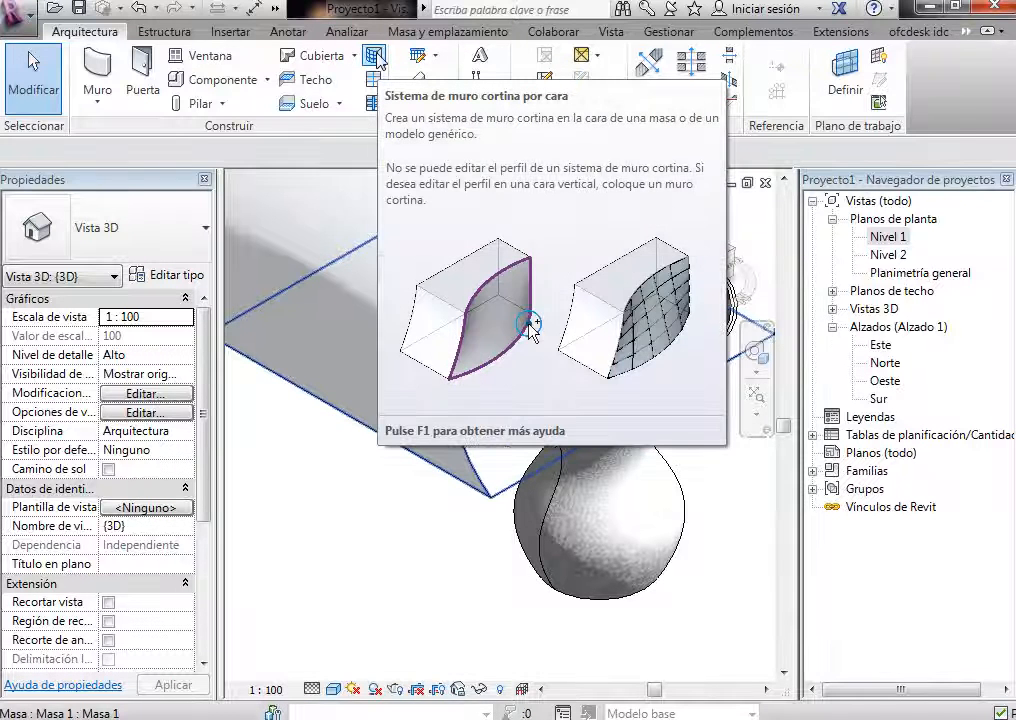
pyautogui.click(375, 57)
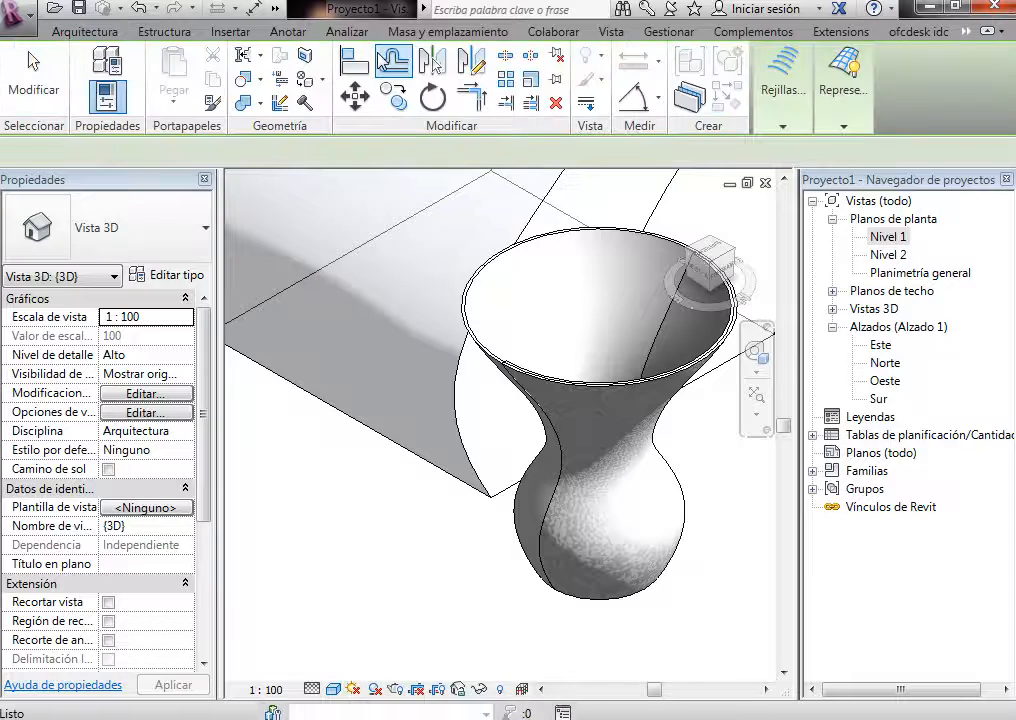
pyautogui.click(793, 110)
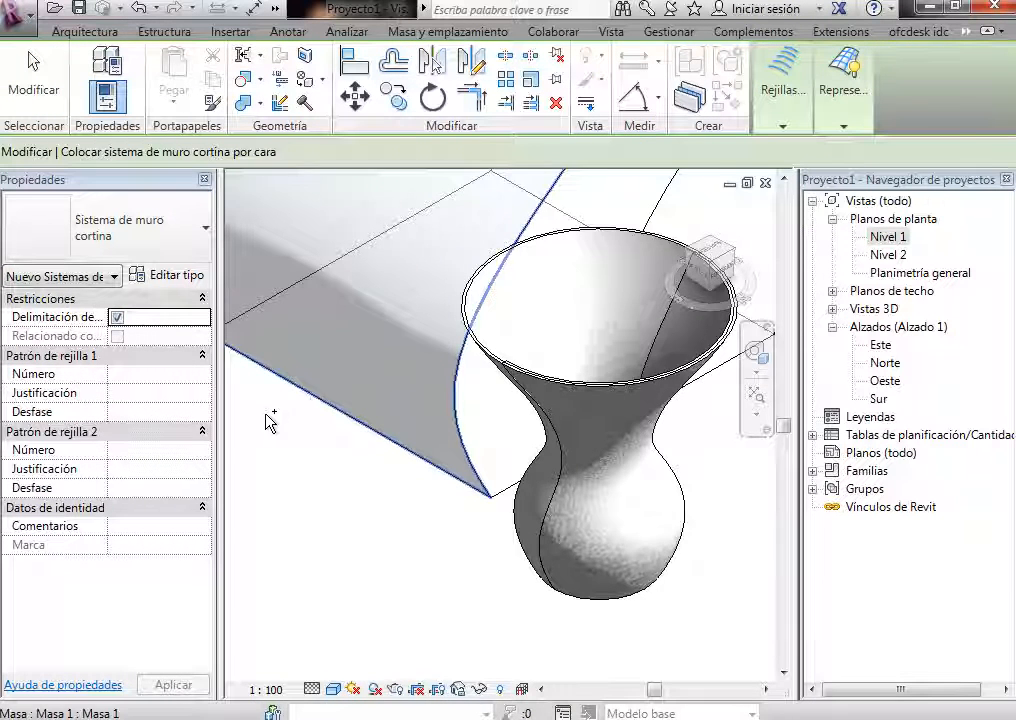
pyautogui.scroll(1, 270, 422)
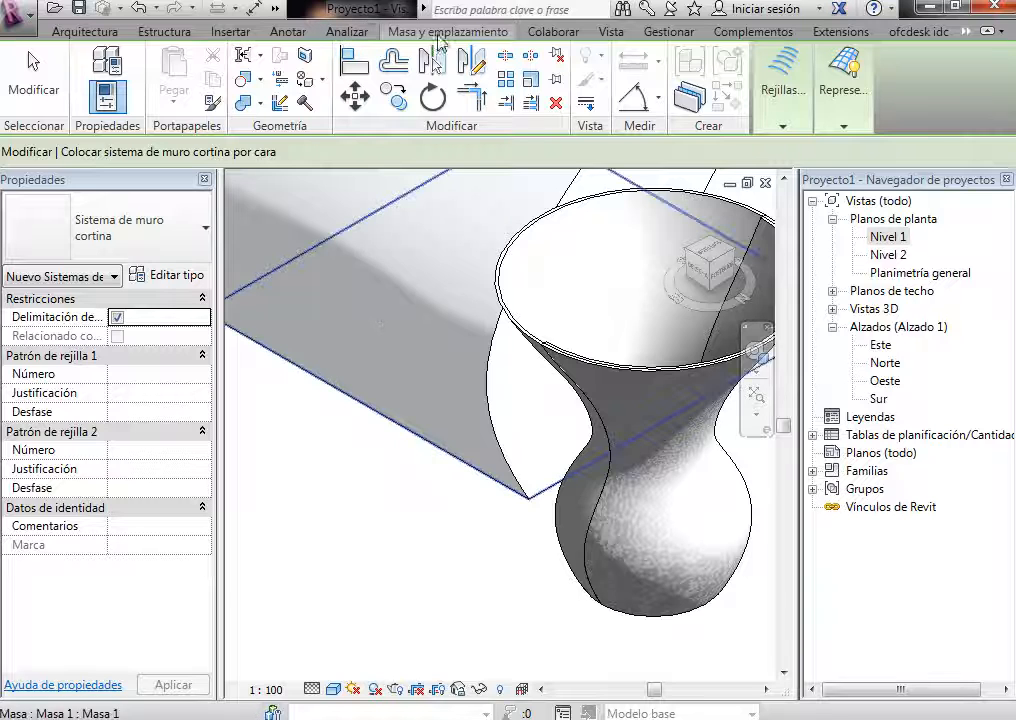
pyautogui.click(440, 32)
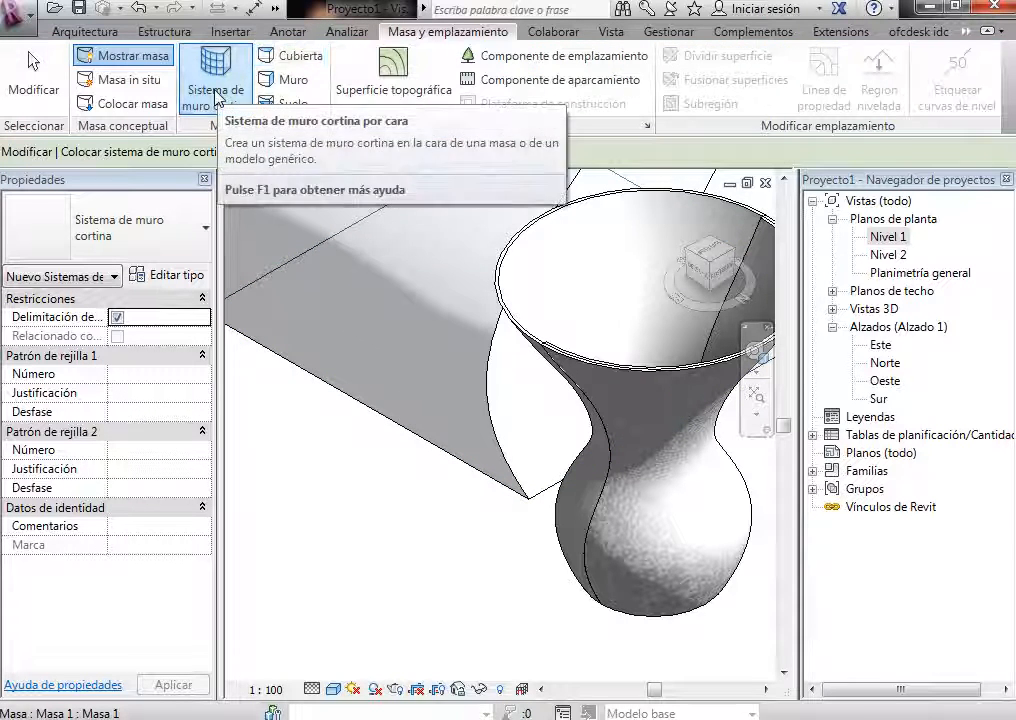
pyautogui.click(967, 31)
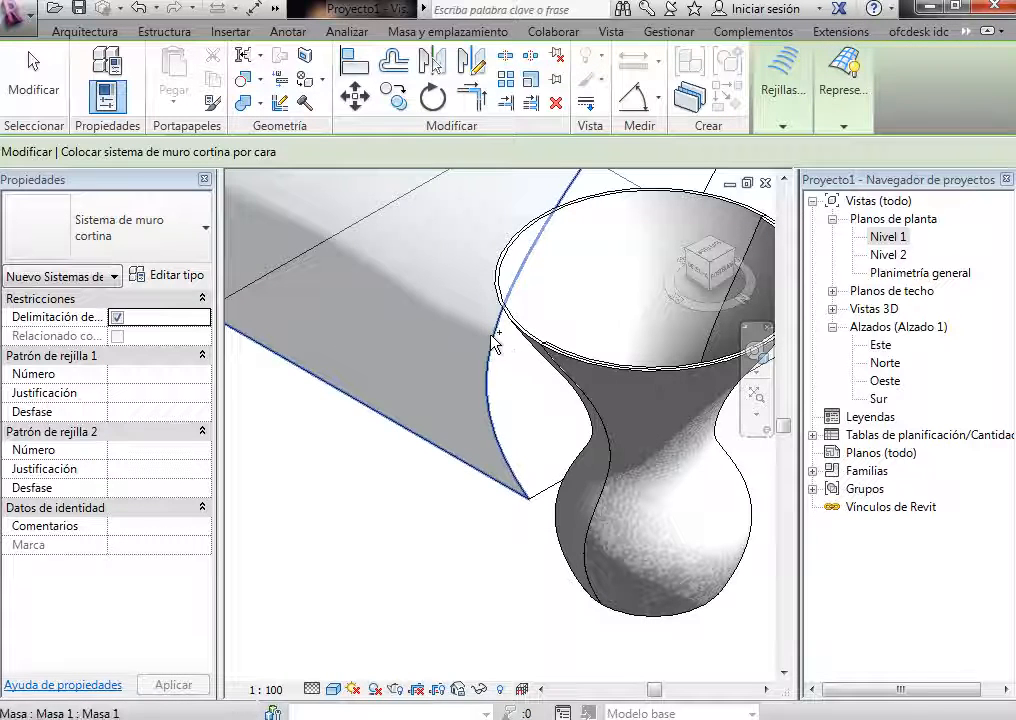
pyautogui.click(352, 426)
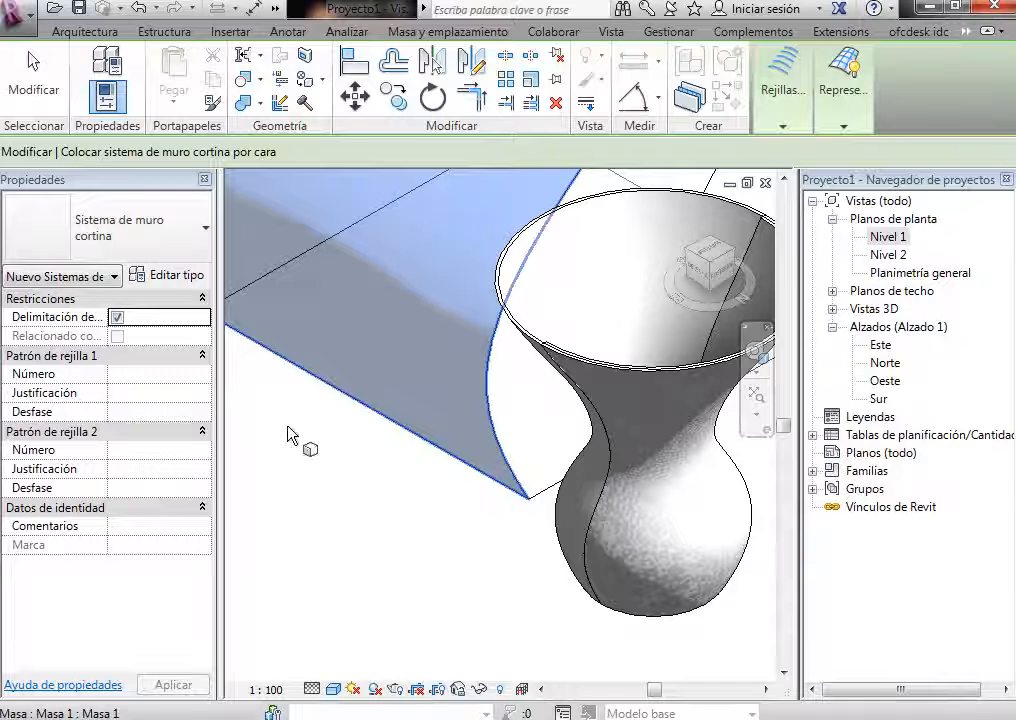
pyautogui.click(930, 98)
pyautogui.moveTo(506, 98)
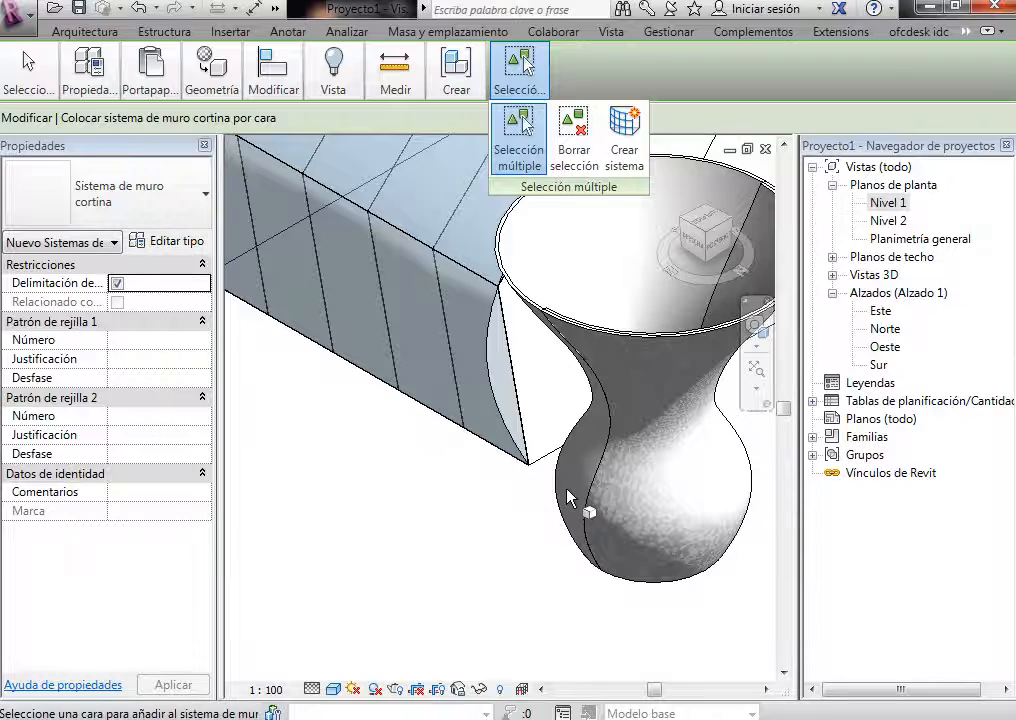
pyautogui.scroll(-4, 562, 491)
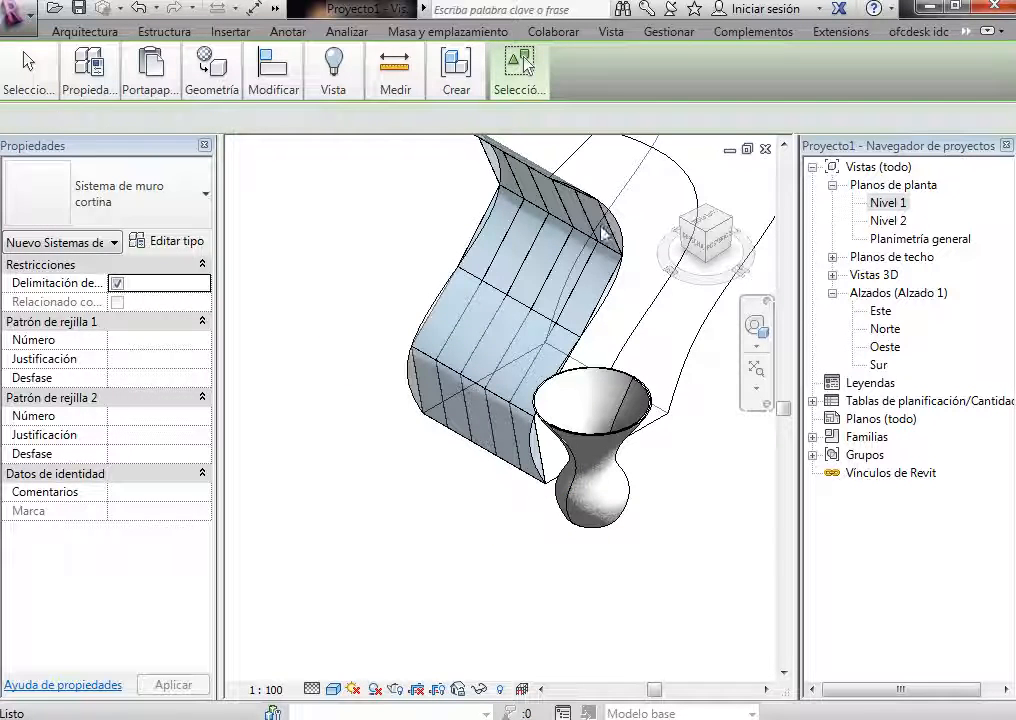
pyautogui.press('Escape')
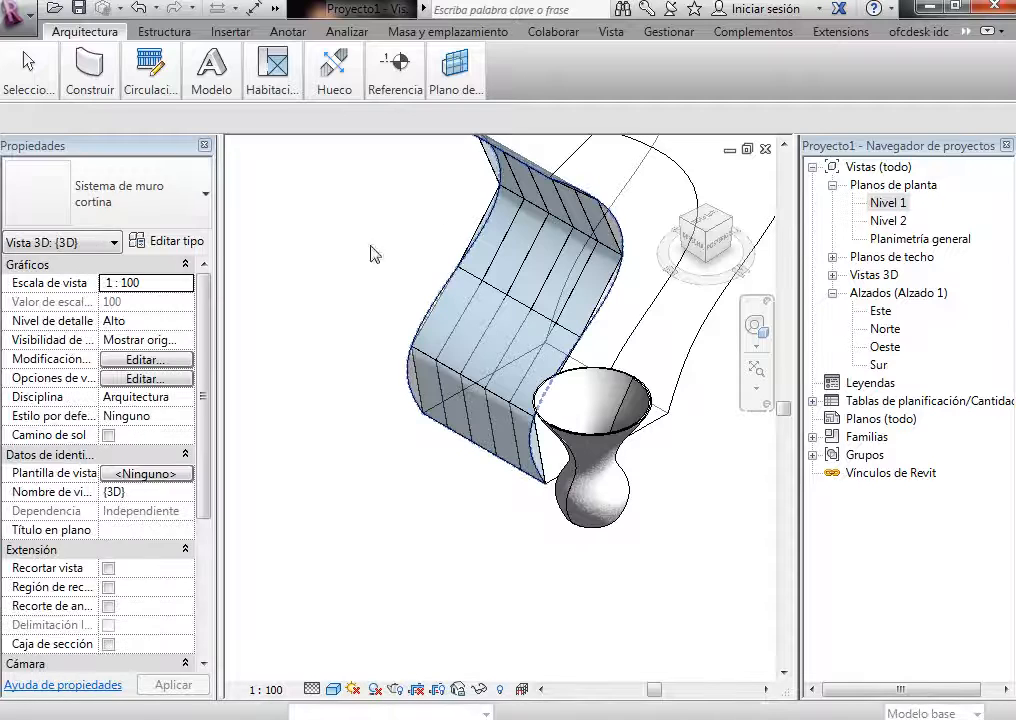
# Step: Set the number of divisions in Patrón de rejilla 2 of the curtain system to 8
pyautogui.click(590, 323)
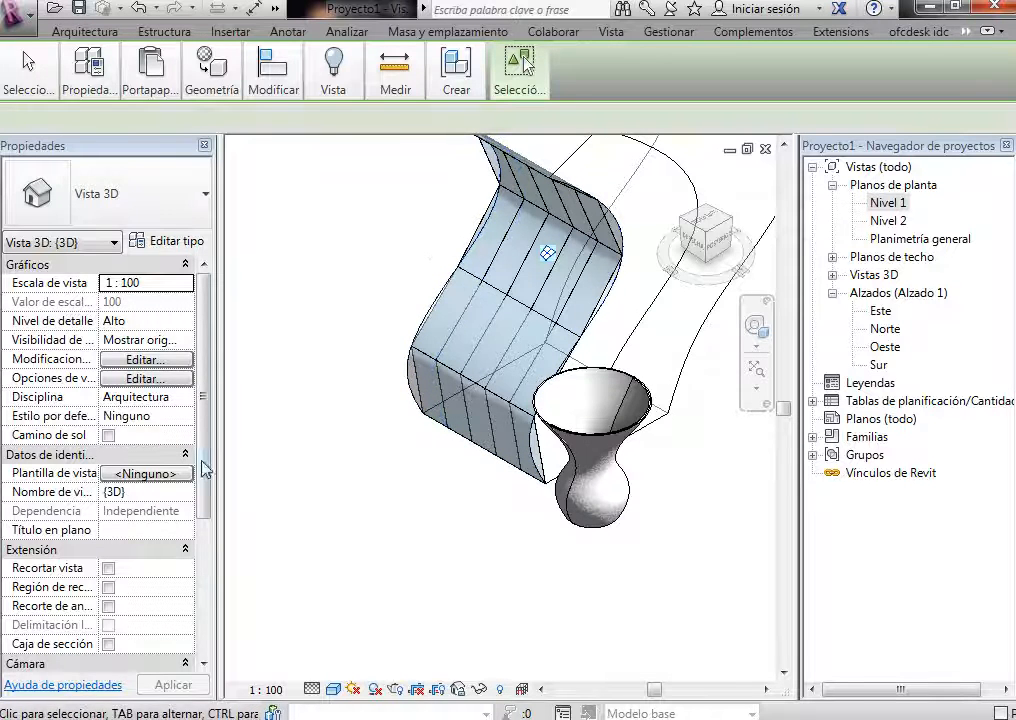
pyautogui.click(394, 406)
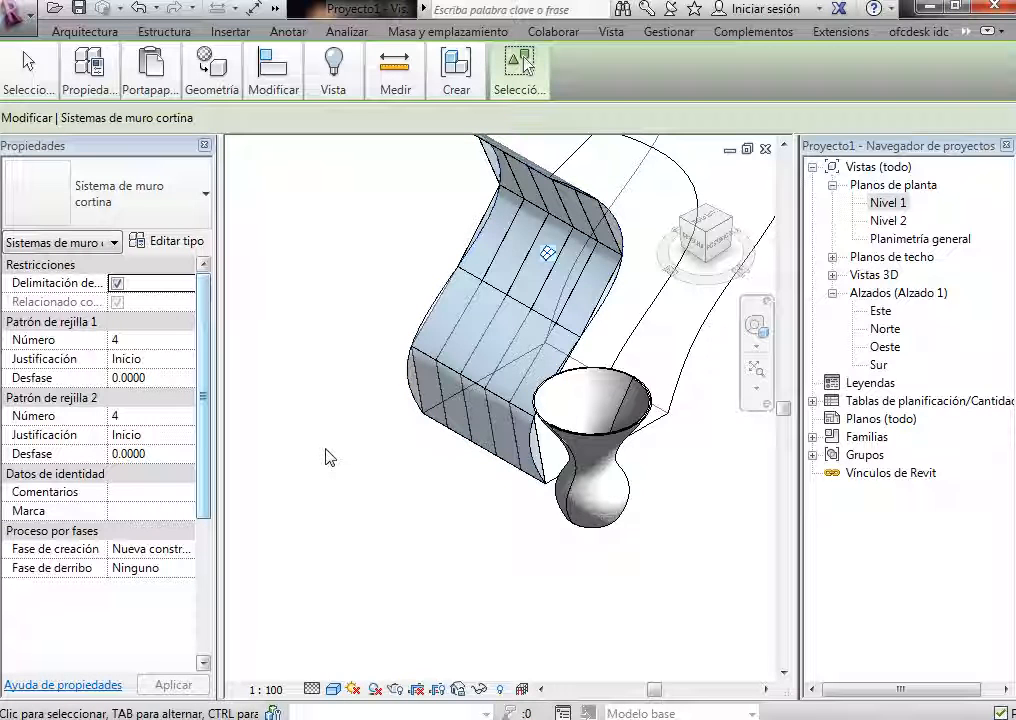
pyautogui.click(147, 415)
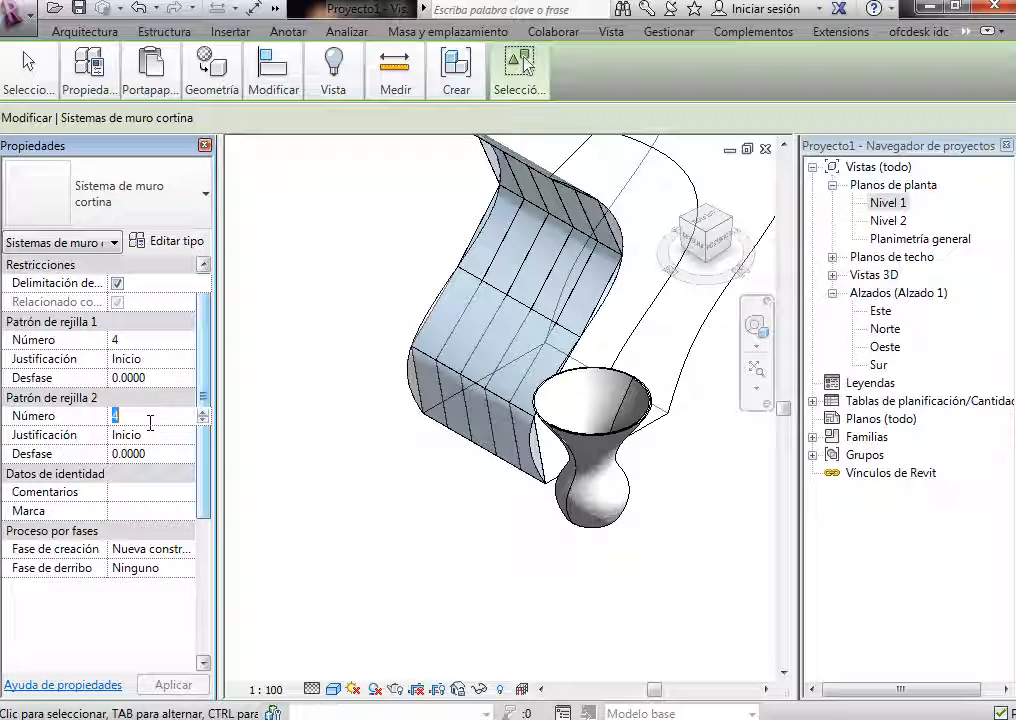
pyautogui.write('8')
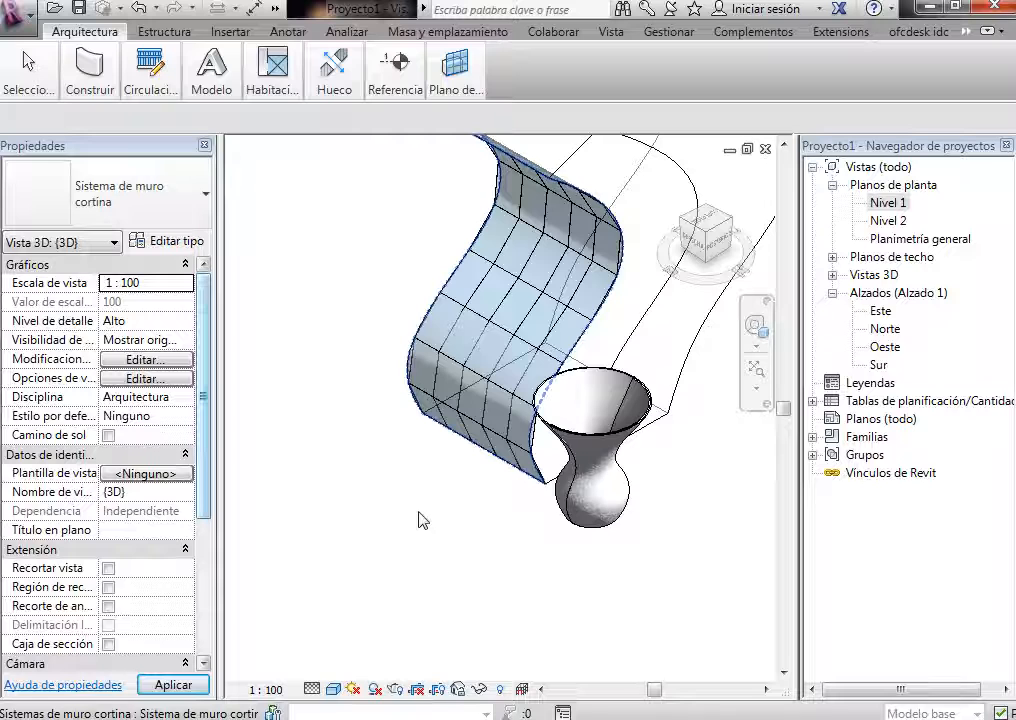
pyautogui.scroll(-2, 421, 519)
pyautogui.scroll(1, 436, 514)
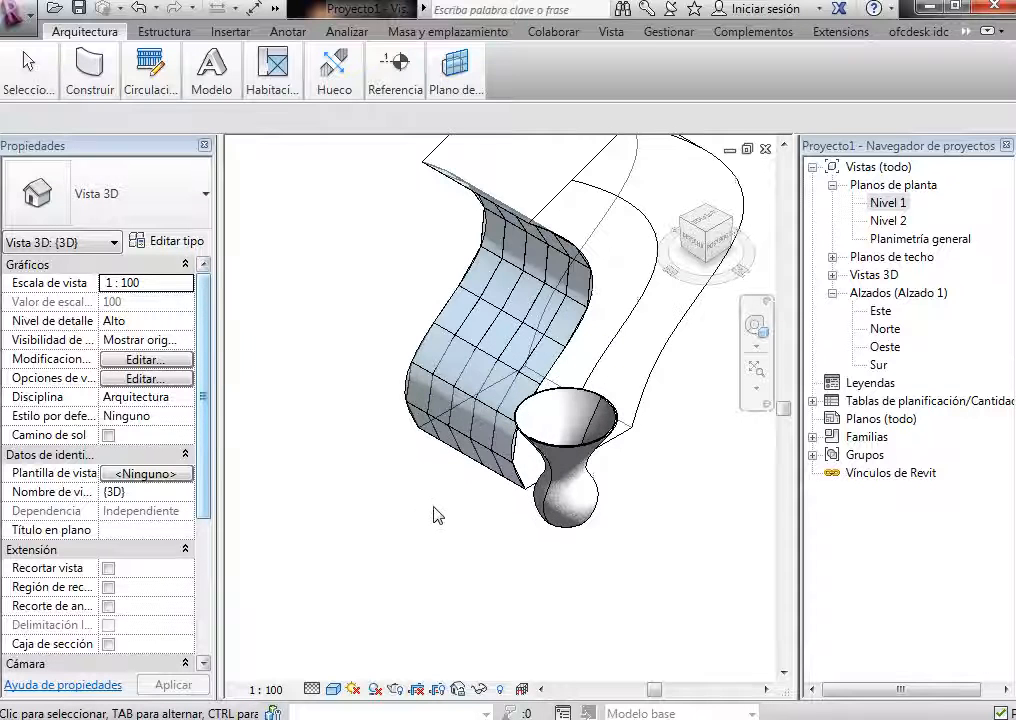
pyautogui.scroll(1, 434, 514)
pyautogui.scroll(-2, 434, 514)
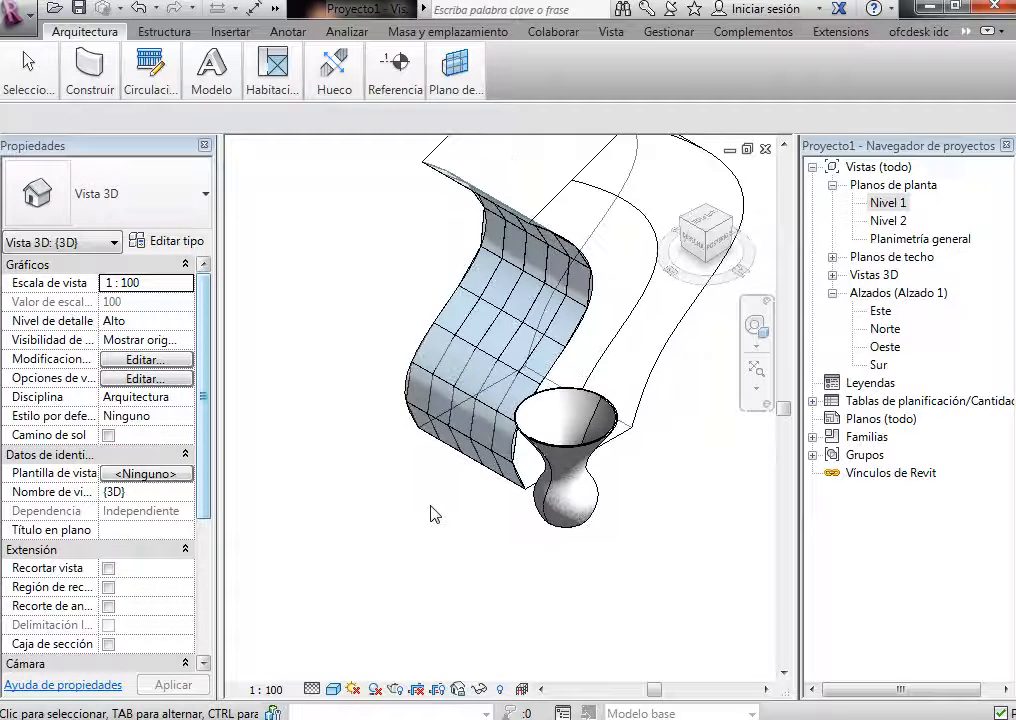
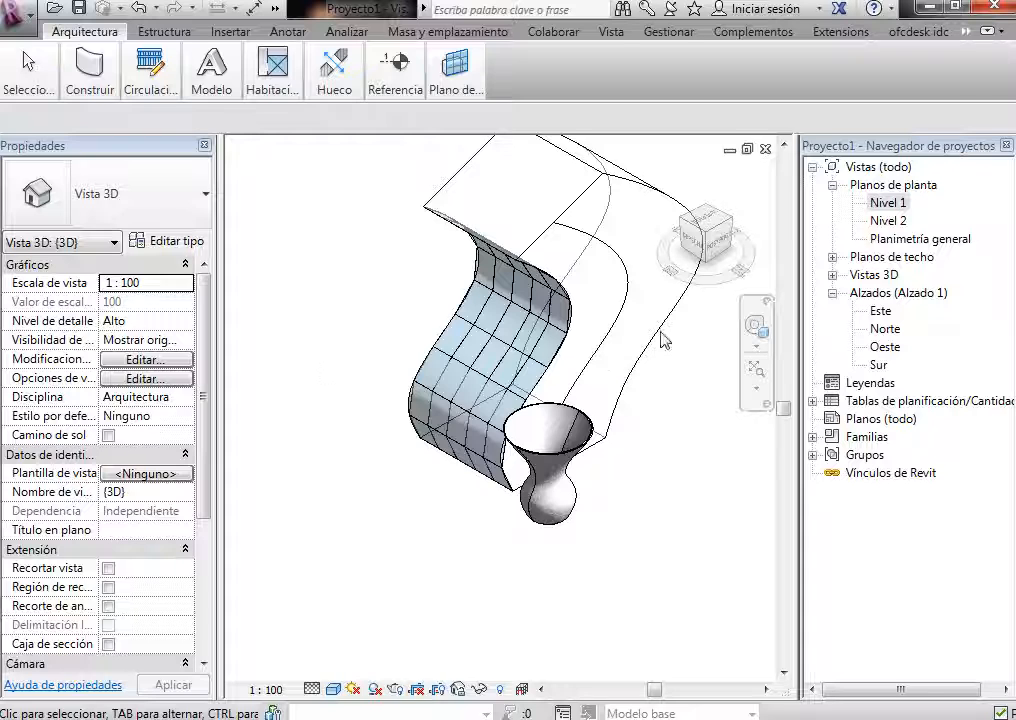
# Step: Close all open views of Proyecto1 and discard the changes to the project
pyautogui.click(766, 150)
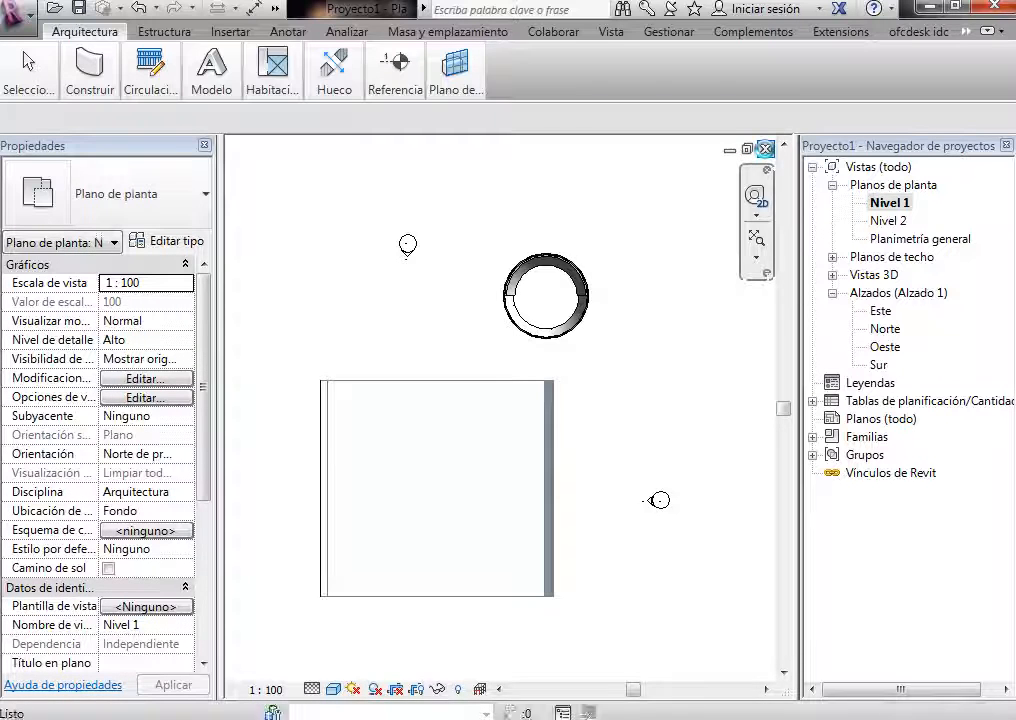
pyautogui.click(766, 150)
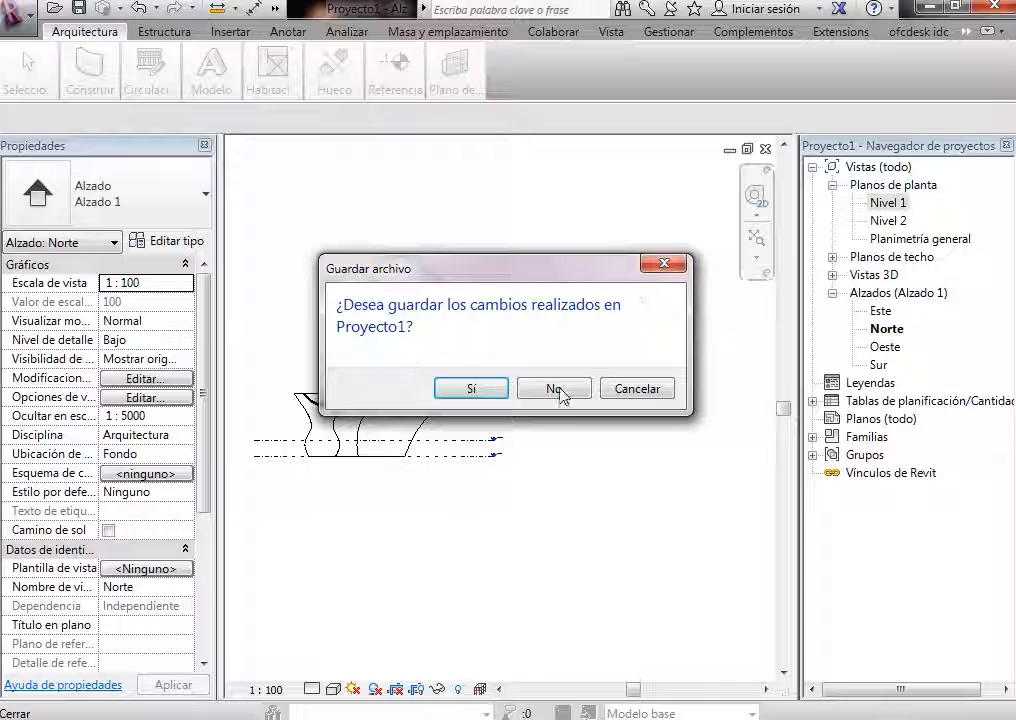
pyautogui.click(557, 389)
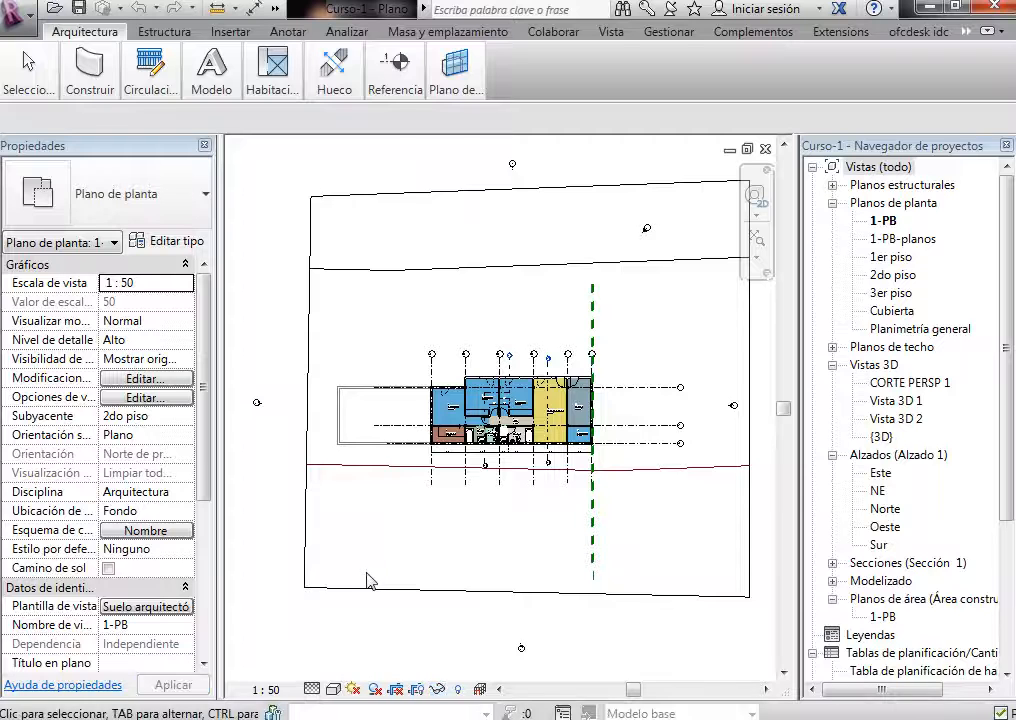
# Step: Open the 1-PB-planos floor plan of the Curso-1 project at the living-dining room and its adjoining room
pyautogui.click(895, 240)
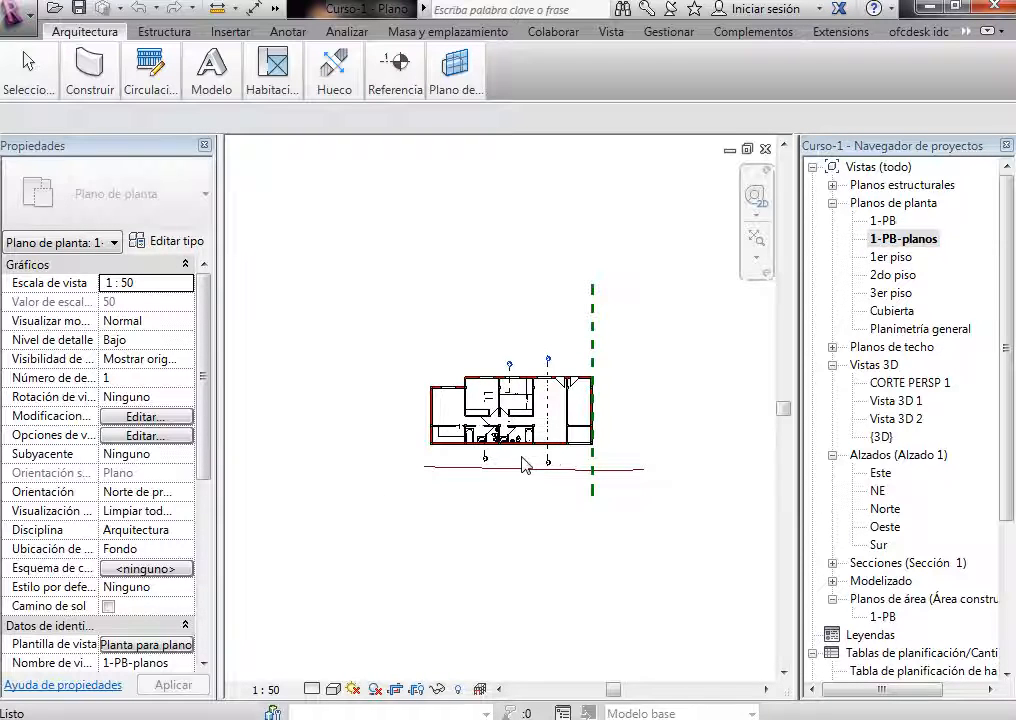
pyautogui.scroll(3, 522, 450)
pyautogui.scroll(4, 528, 408)
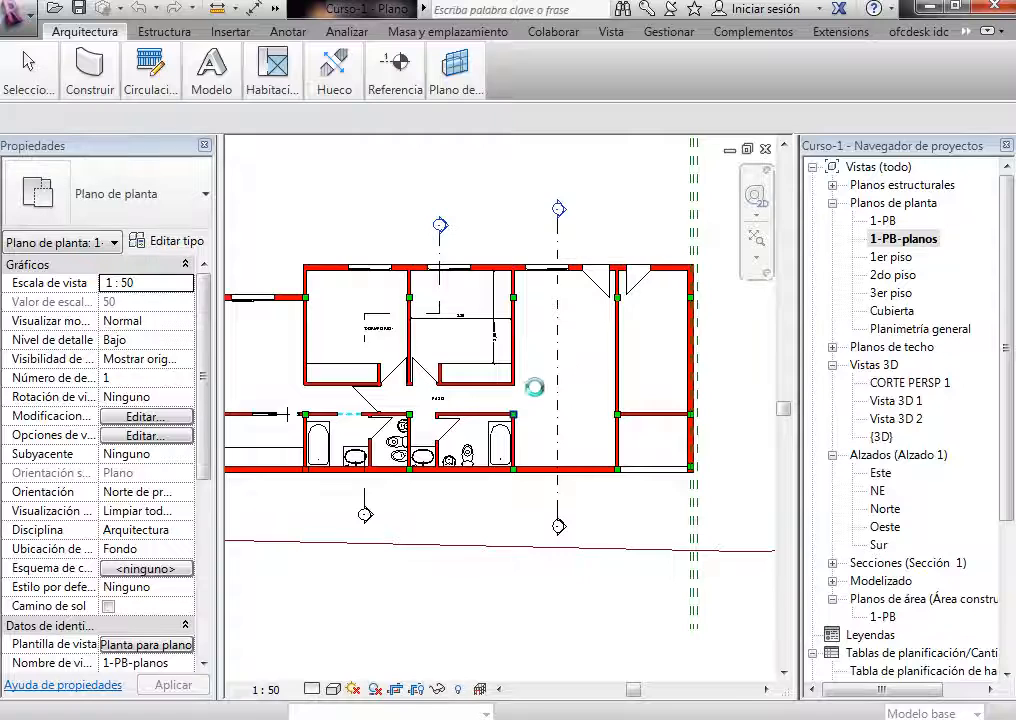
pyautogui.scroll(-2, 488, 372)
pyautogui.scroll(1, 466, 398)
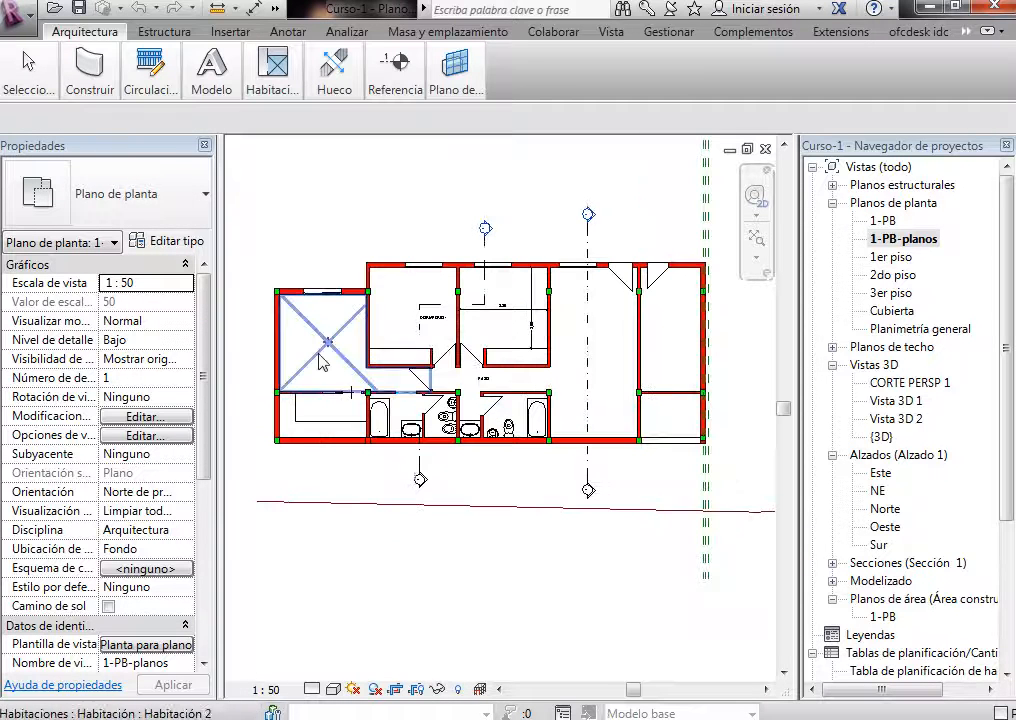
pyautogui.scroll(2, 324, 365)
pyautogui.scroll(-1, 315, 317)
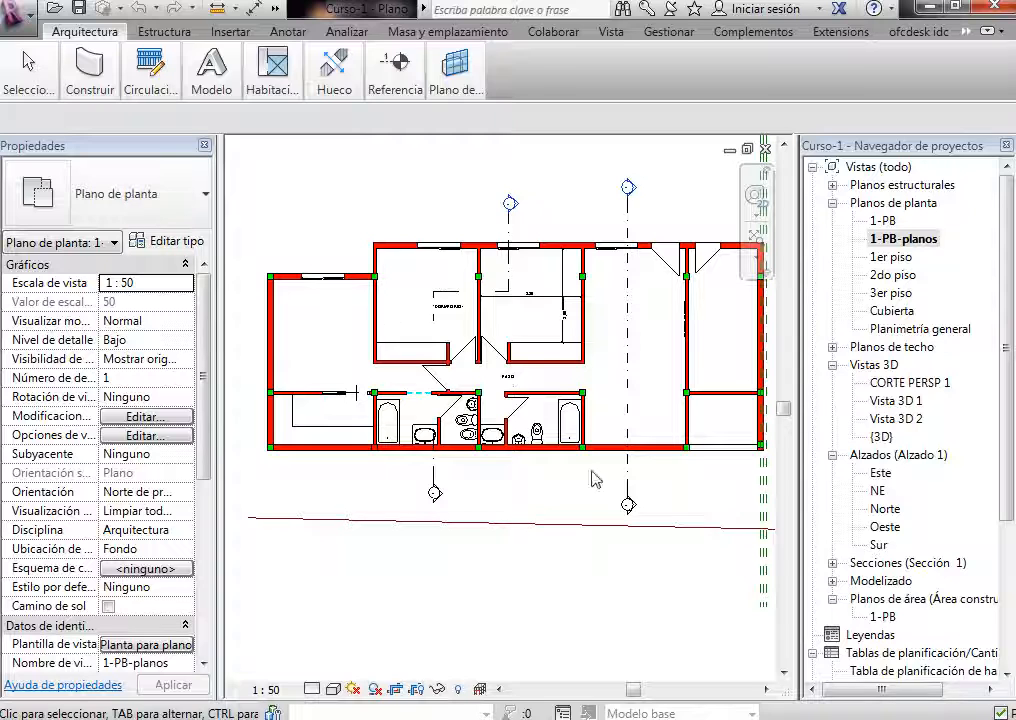
pyautogui.scroll(-2, 442, 330)
pyautogui.scroll(3, 653, 430)
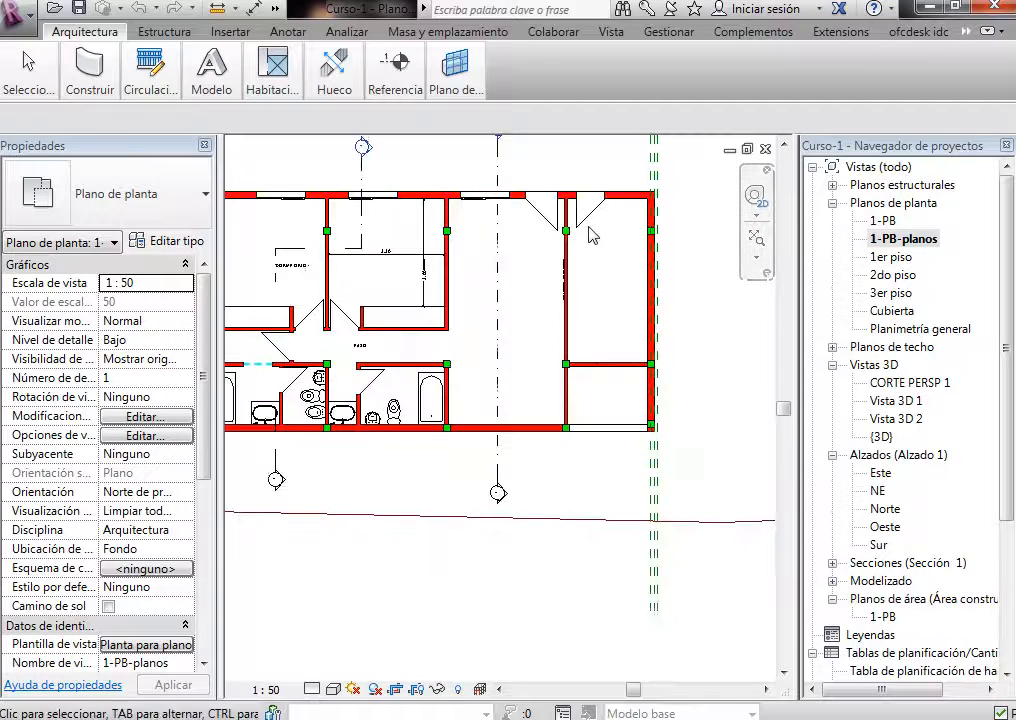
pyautogui.scroll(1, 590, 234)
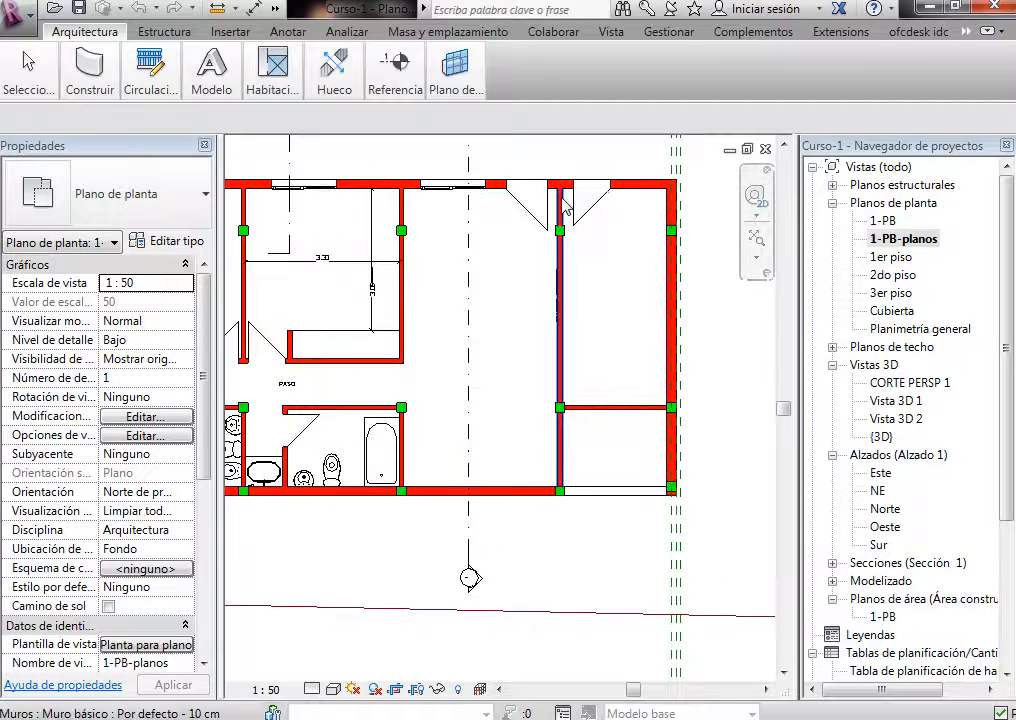
# Step: Examine the Por defecto - 10 cm wall separating the living-dining room from the adjoining end room
pyautogui.click(550, 340)
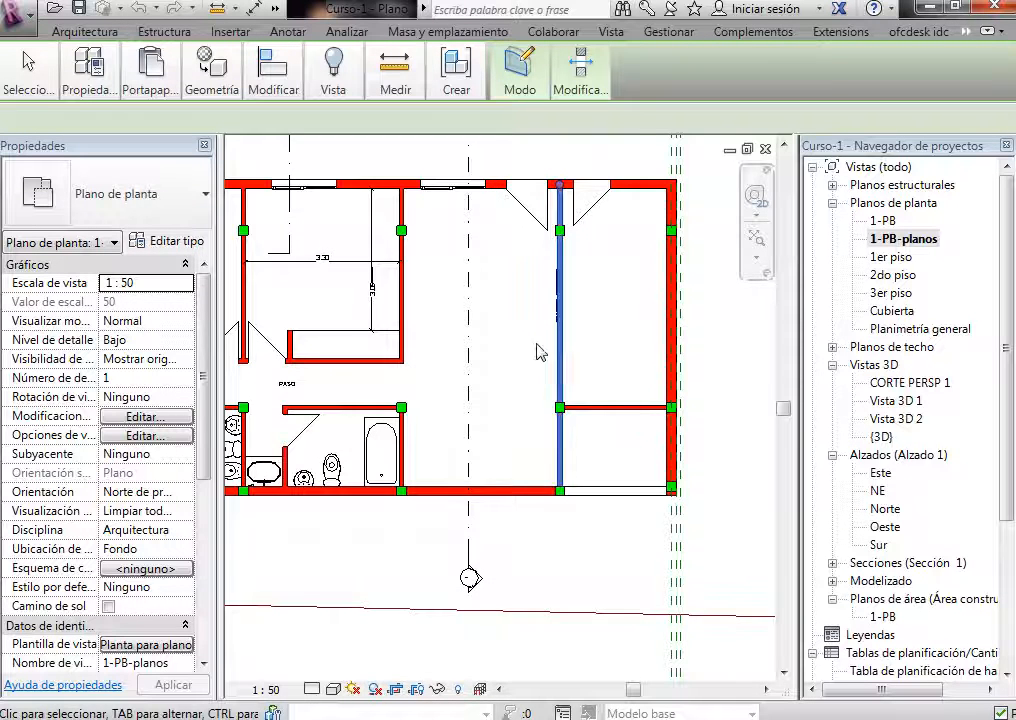
pyautogui.scroll(-1, 538, 350)
pyautogui.scroll(-1, 490, 370)
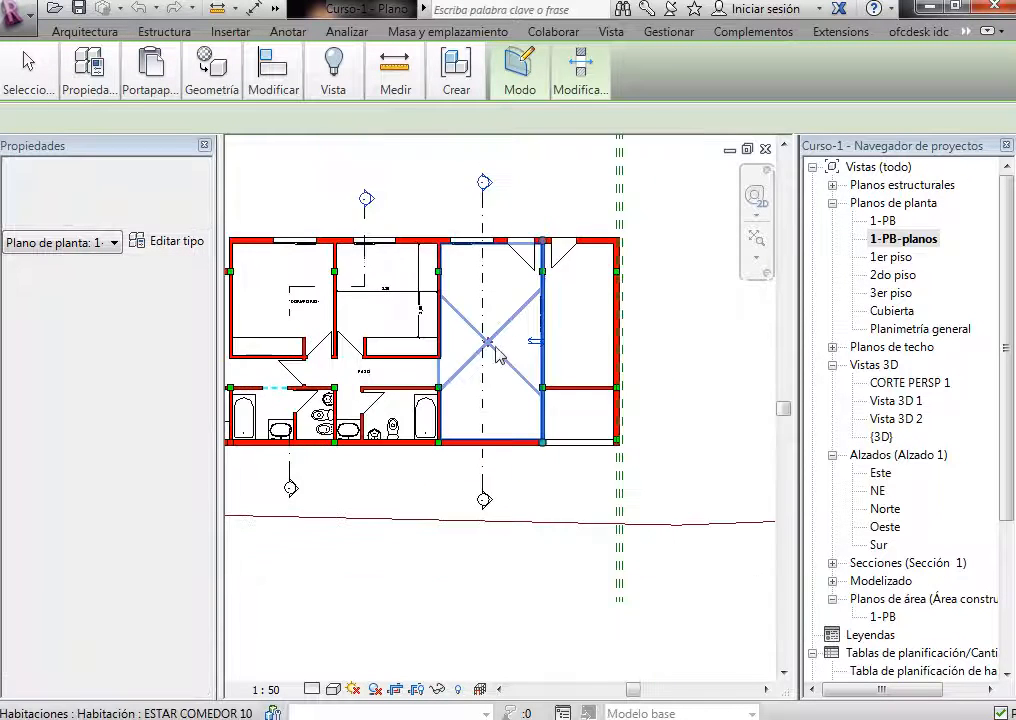
pyautogui.scroll(-2, 498, 356)
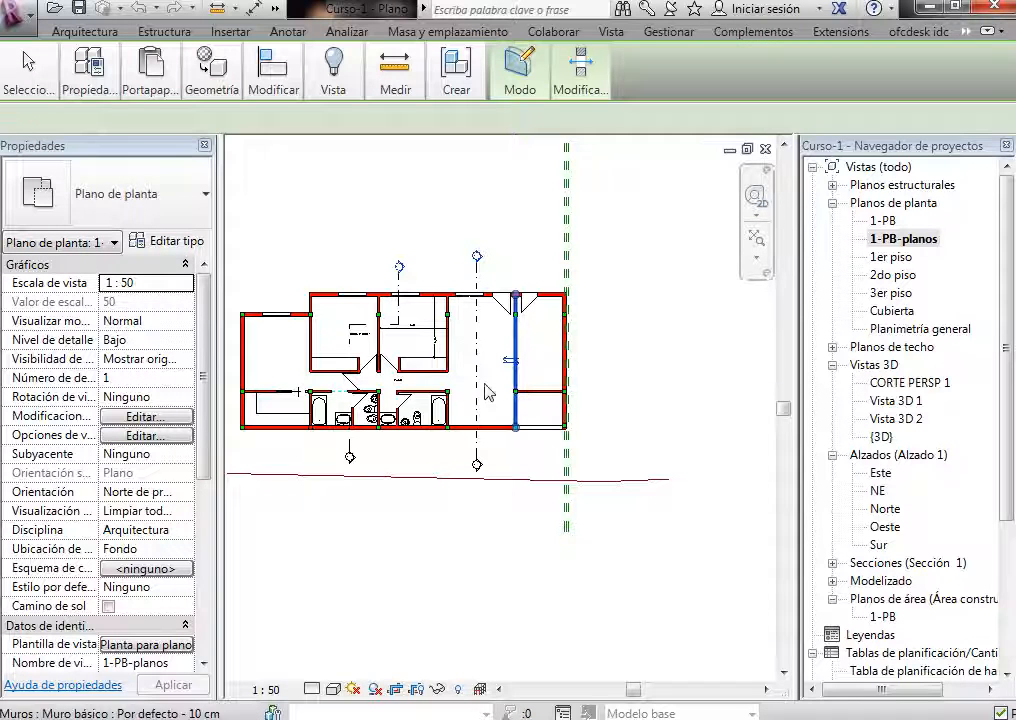
pyautogui.scroll(2, 520, 385)
pyautogui.scroll(1, 660, 345)
pyautogui.scroll(1, 668, 333)
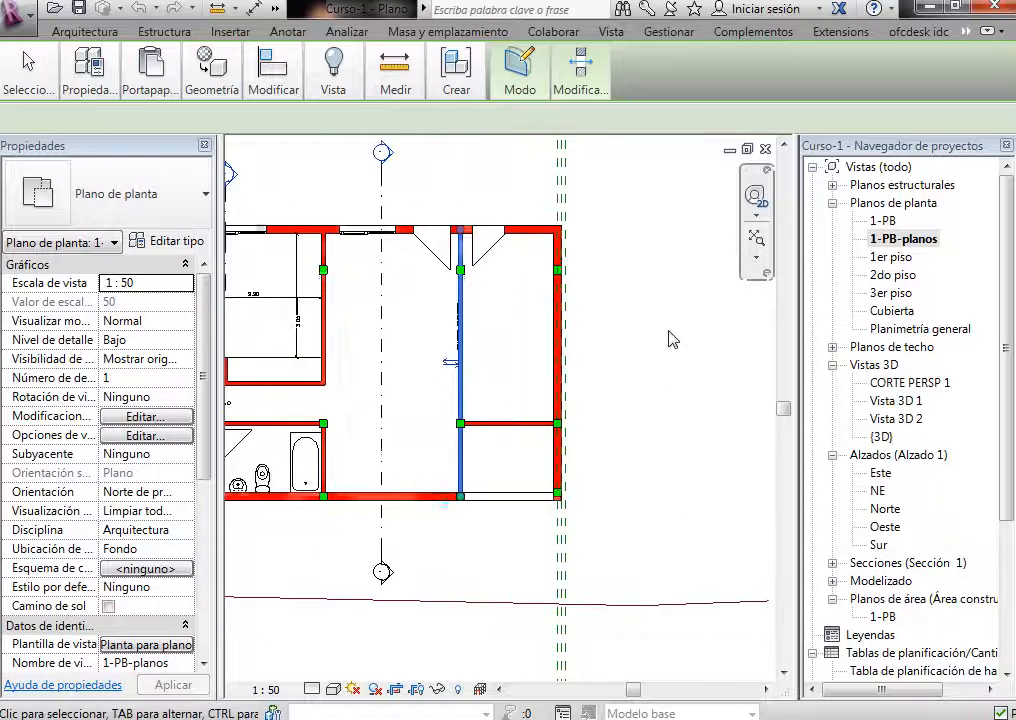
pyautogui.scroll(-1, 668, 333)
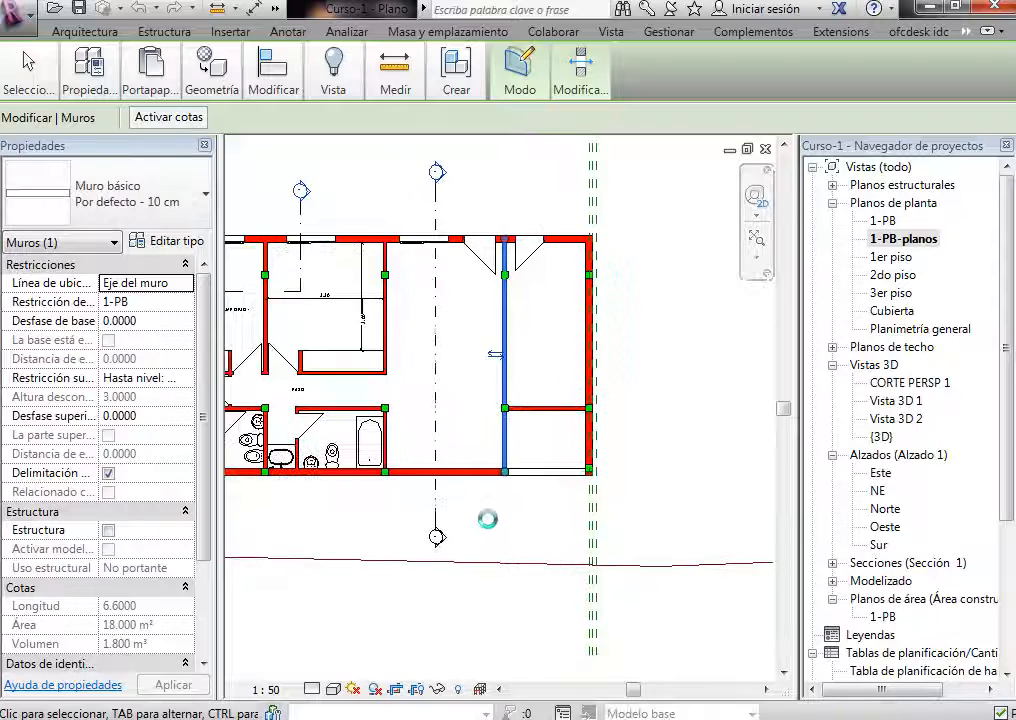
pyautogui.press('Escape')
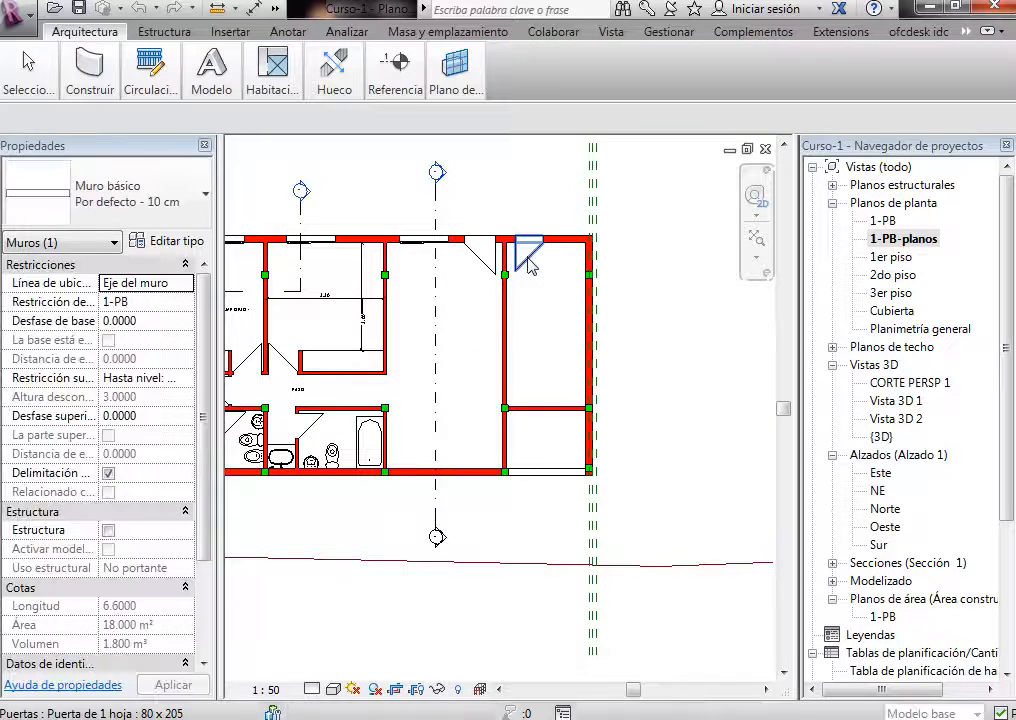
# Step: Delete the 80 x 205 and 90 x 210 cm doors in the upper exterior wall, either side of the dividing wall
pyautogui.click(538, 246)
pyautogui.press('Escape')
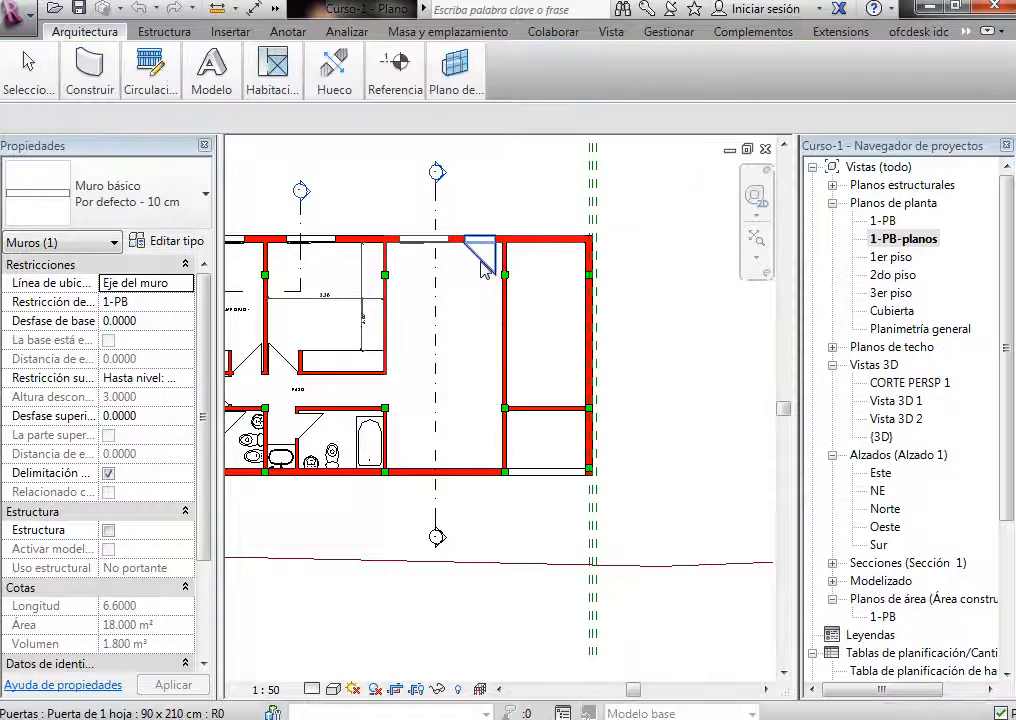
pyautogui.click(510, 346)
pyautogui.press('Delete')
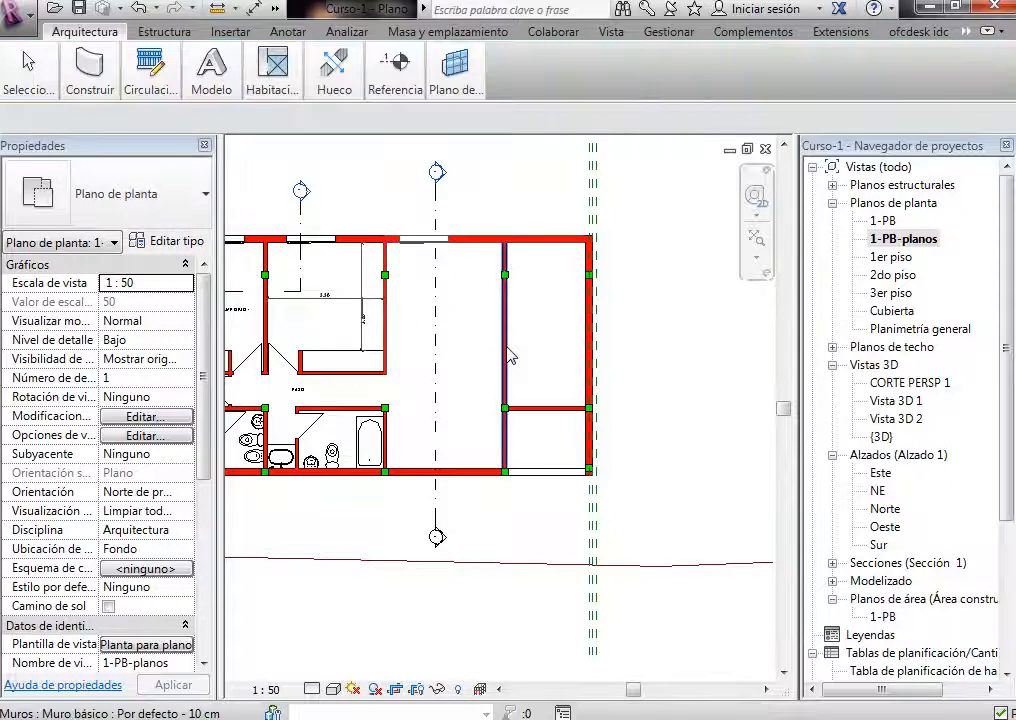
# Step: Delete the 10 cm wall between the living-dining room and the end room, along with the redundant rooms
pyautogui.click(507, 455)
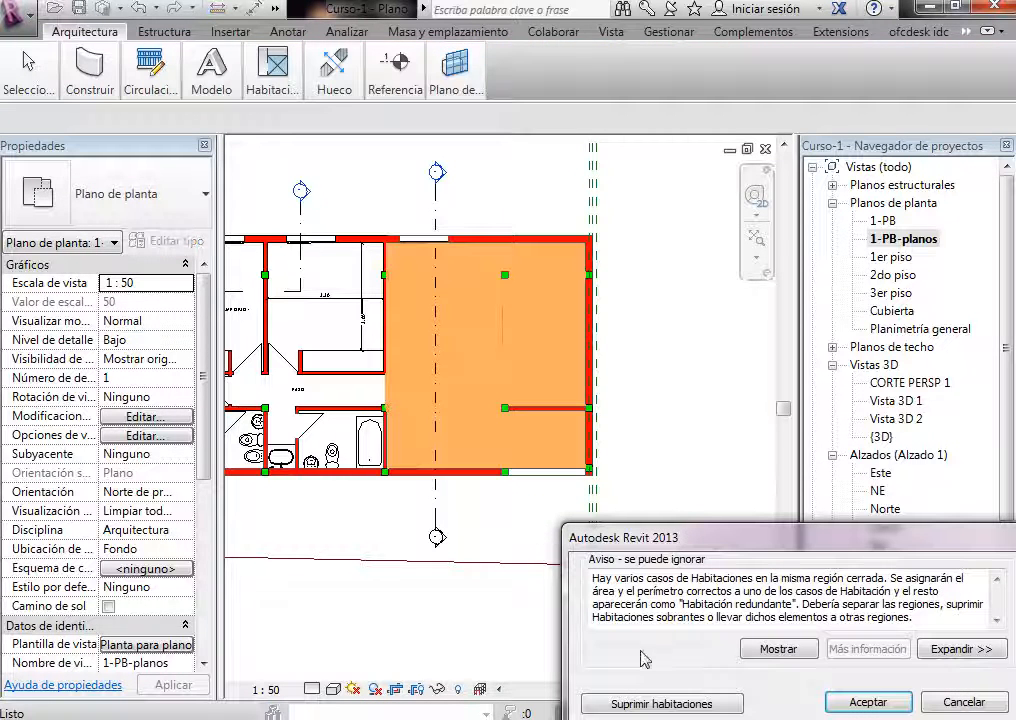
pyautogui.click(662, 703)
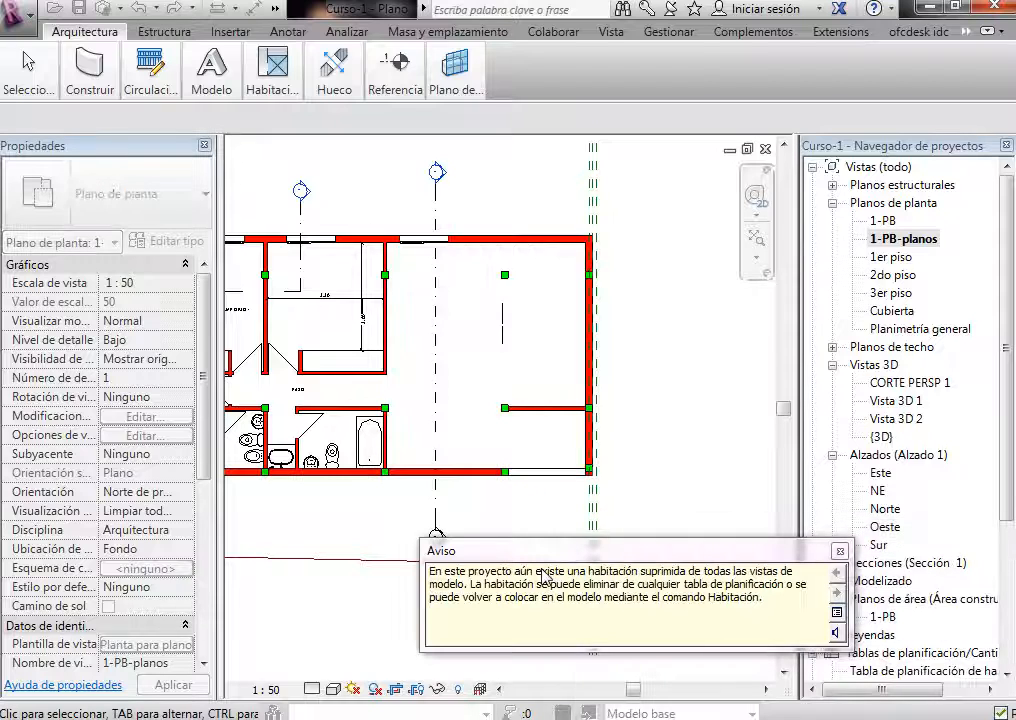
pyautogui.click(840, 551)
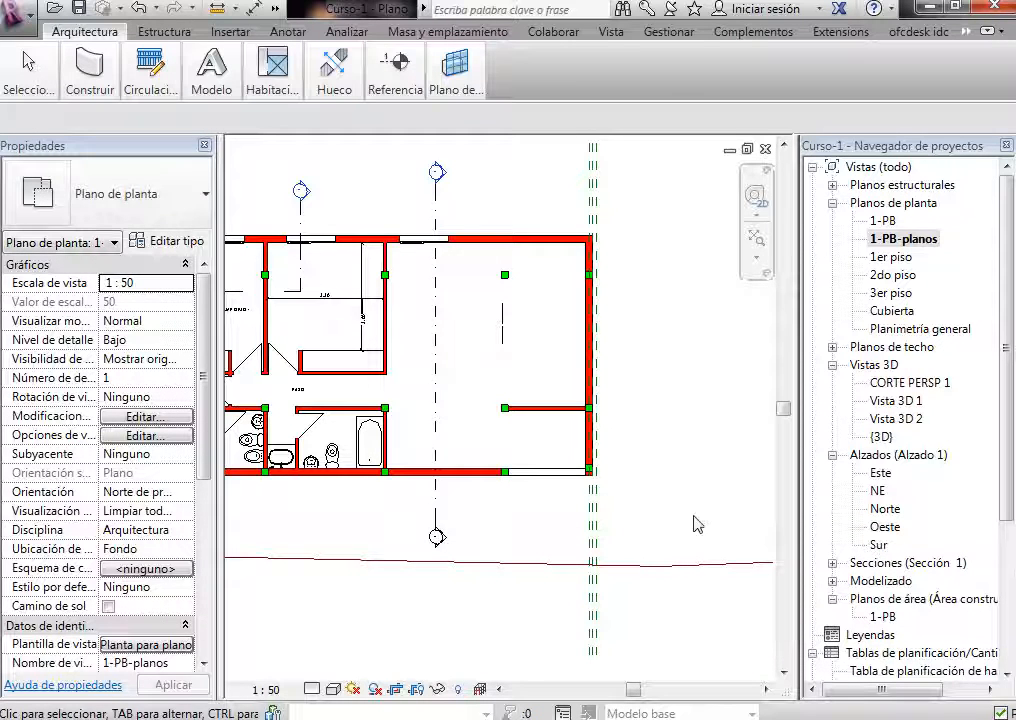
# Step: Move the 2.4 m horizontal partition in the end bay up to about 3.8 m from the lower exterior wall
pyautogui.click(558, 410)
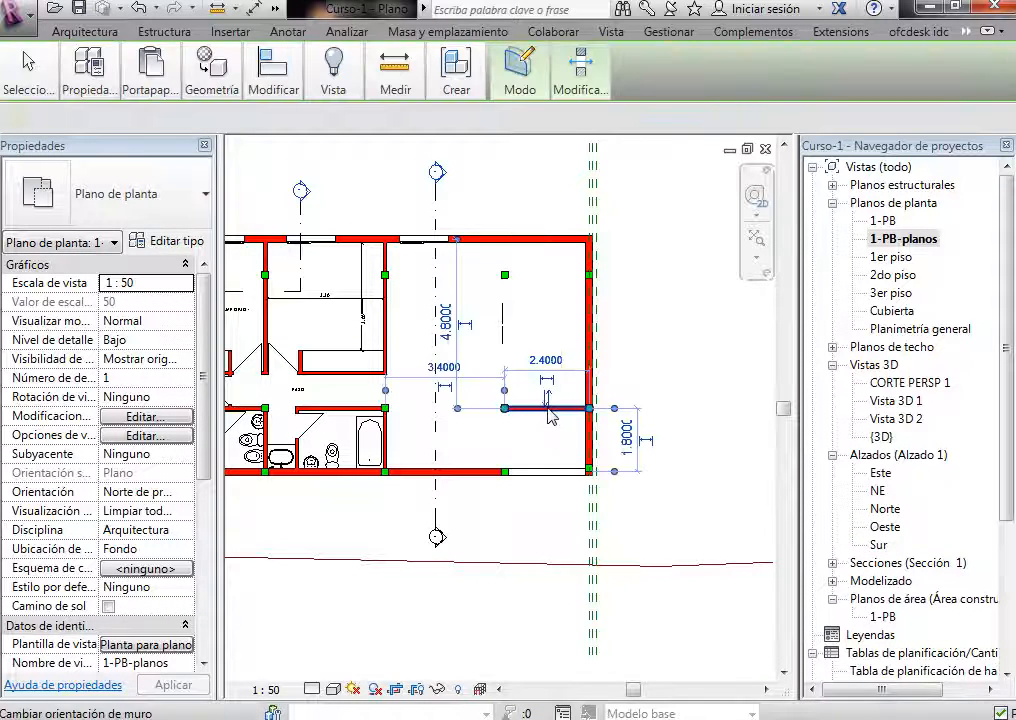
pyautogui.moveTo(562, 407); pyautogui.dragTo(567, 340)
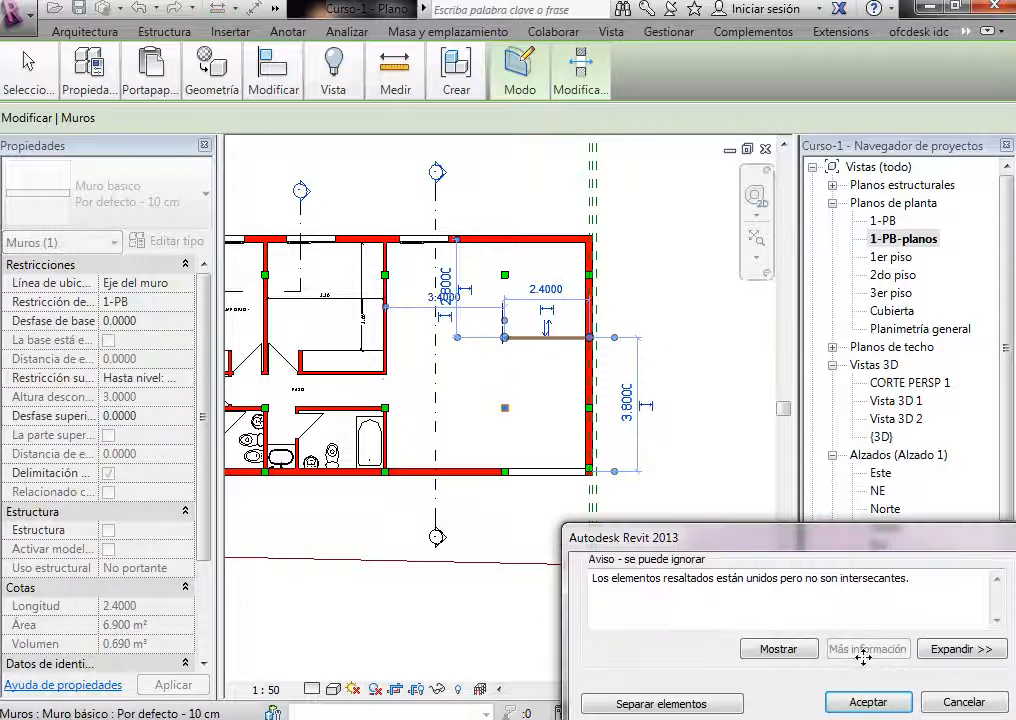
pyautogui.click(731, 466)
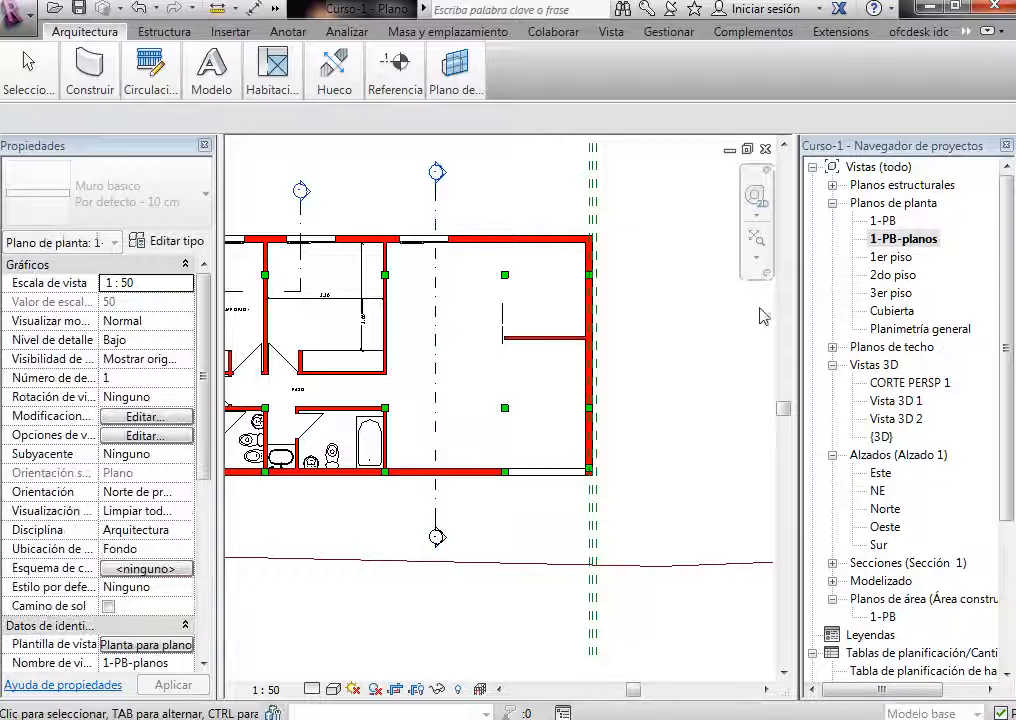
# Step: Draw Tabique - 10 cm walls from the right exterior wall's middle column about 4.8 m leftward, and down to the lower exterior wall
pyautogui.scroll(-1, 602, 258)
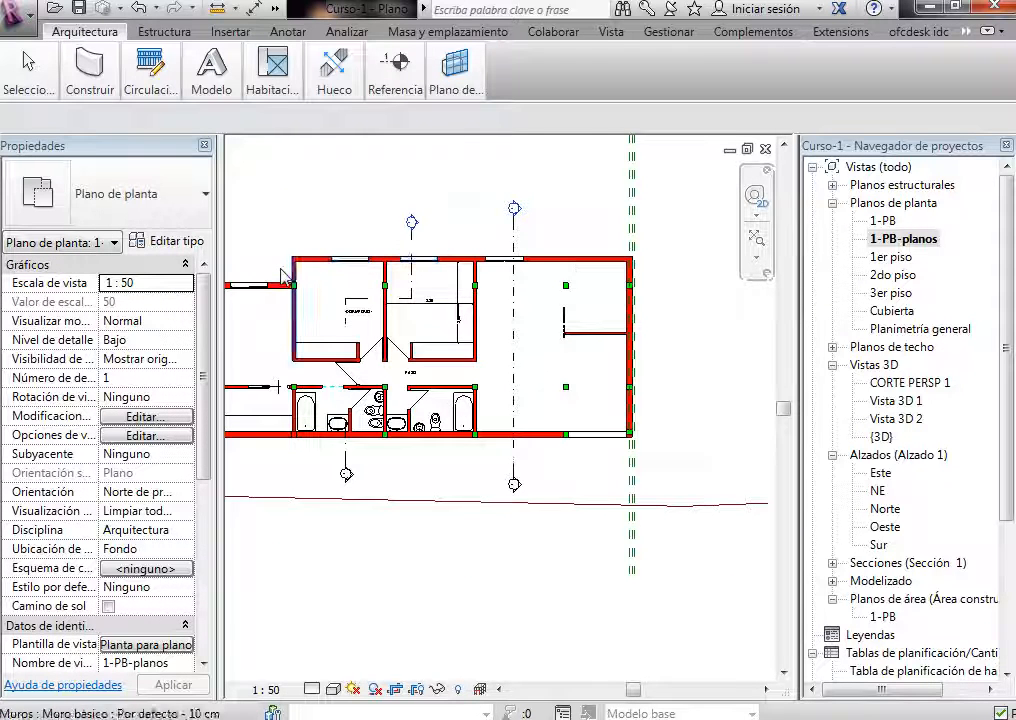
pyautogui.scroll(1, 280, 268)
pyautogui.scroll(-1, 270, 260)
pyautogui.scroll(2, 720, 375)
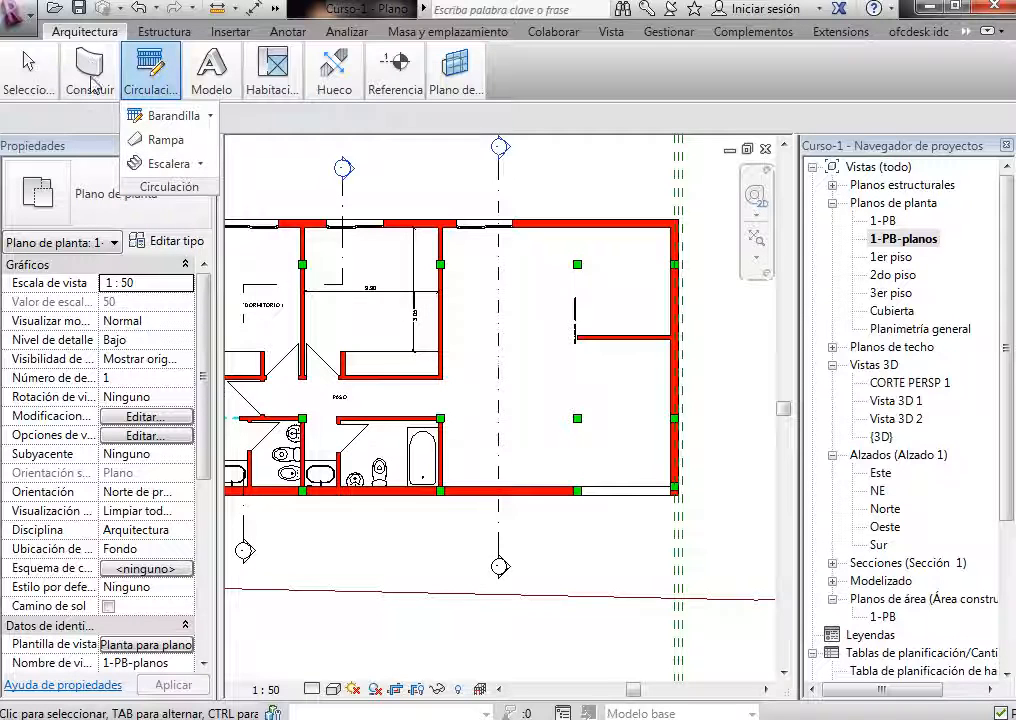
pyautogui.moveTo(89, 75)
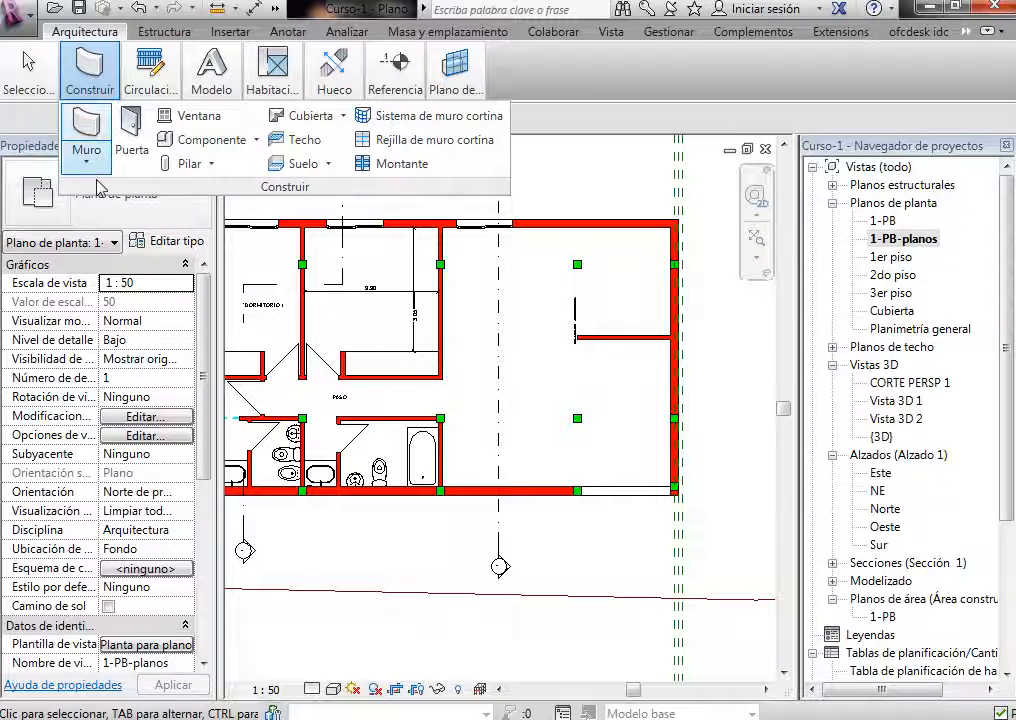
pyautogui.click(86, 155)
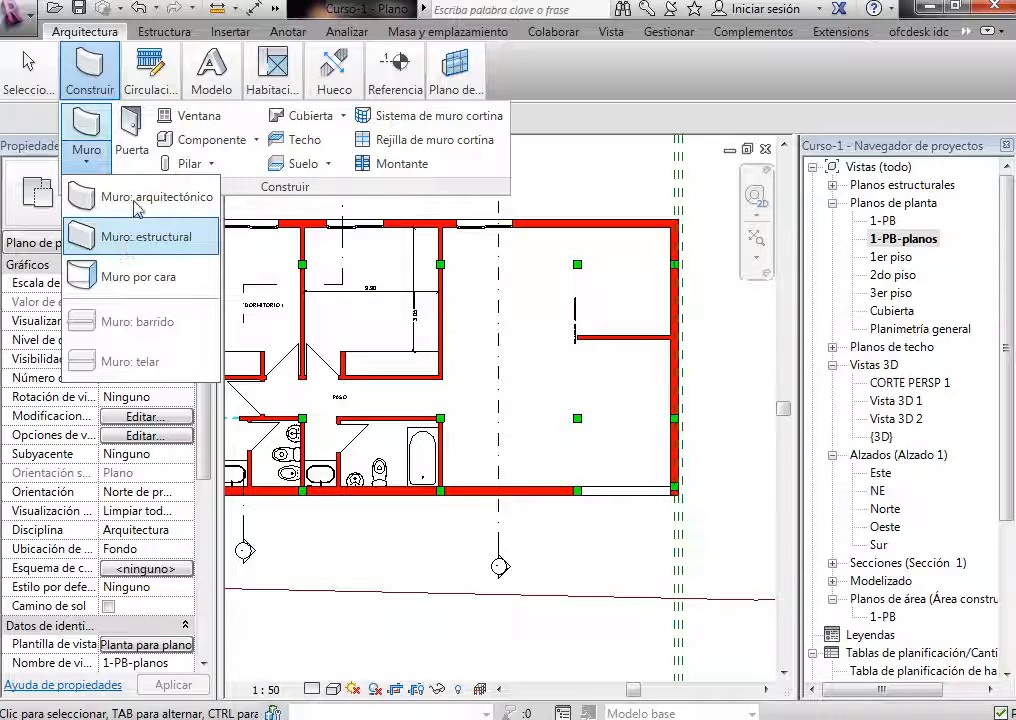
pyautogui.click(137, 200)
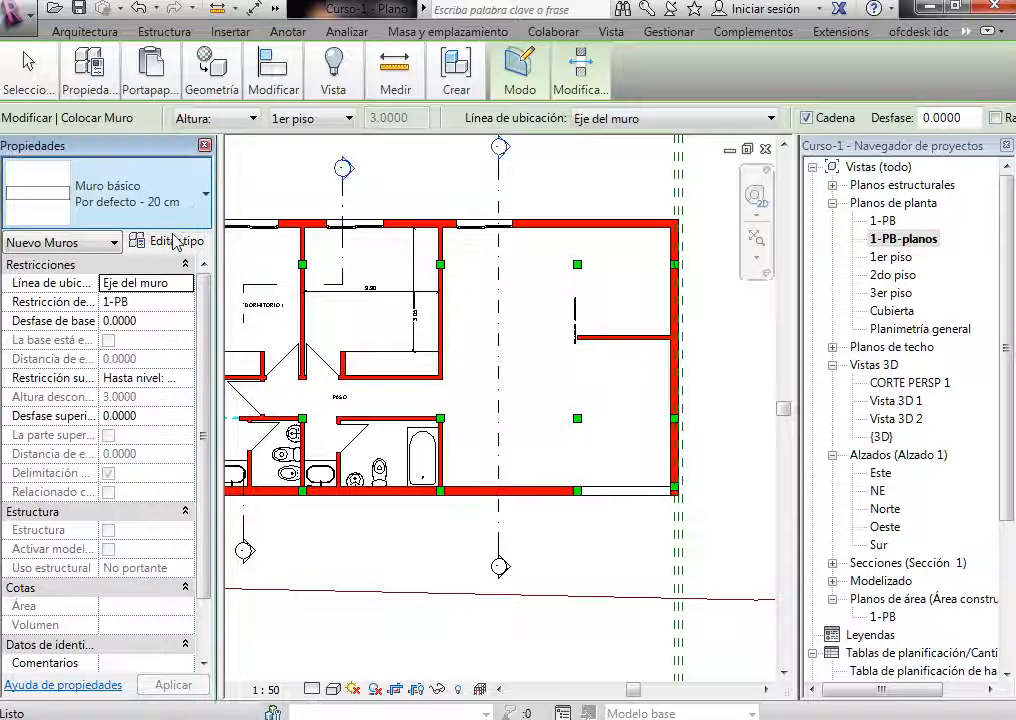
pyautogui.click(150, 200)
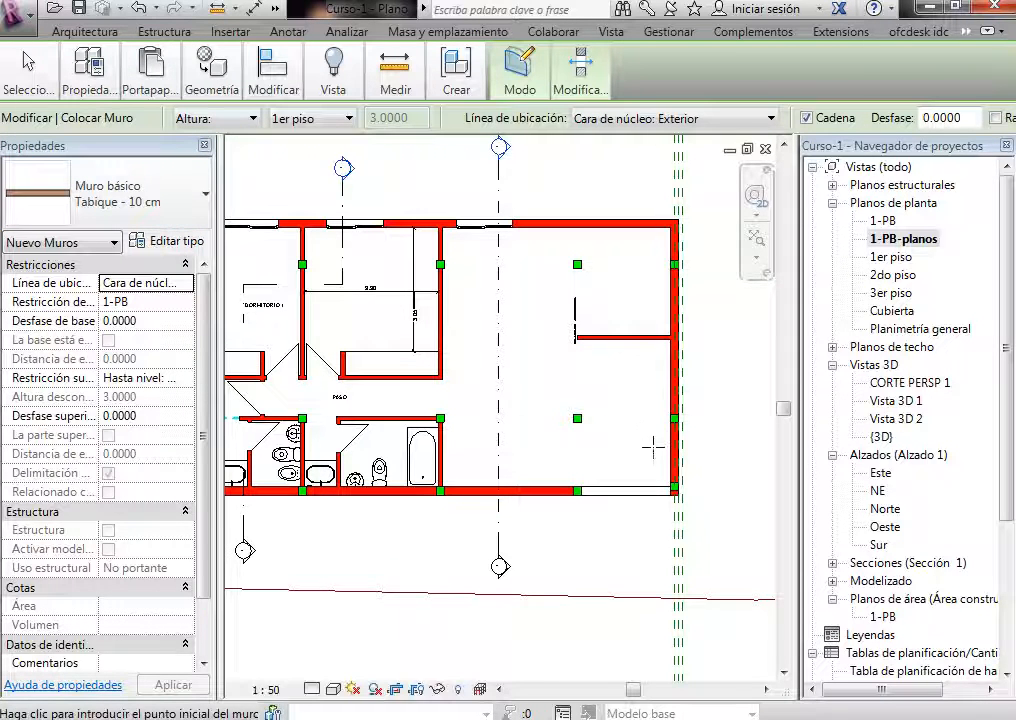
pyautogui.click(673, 418)
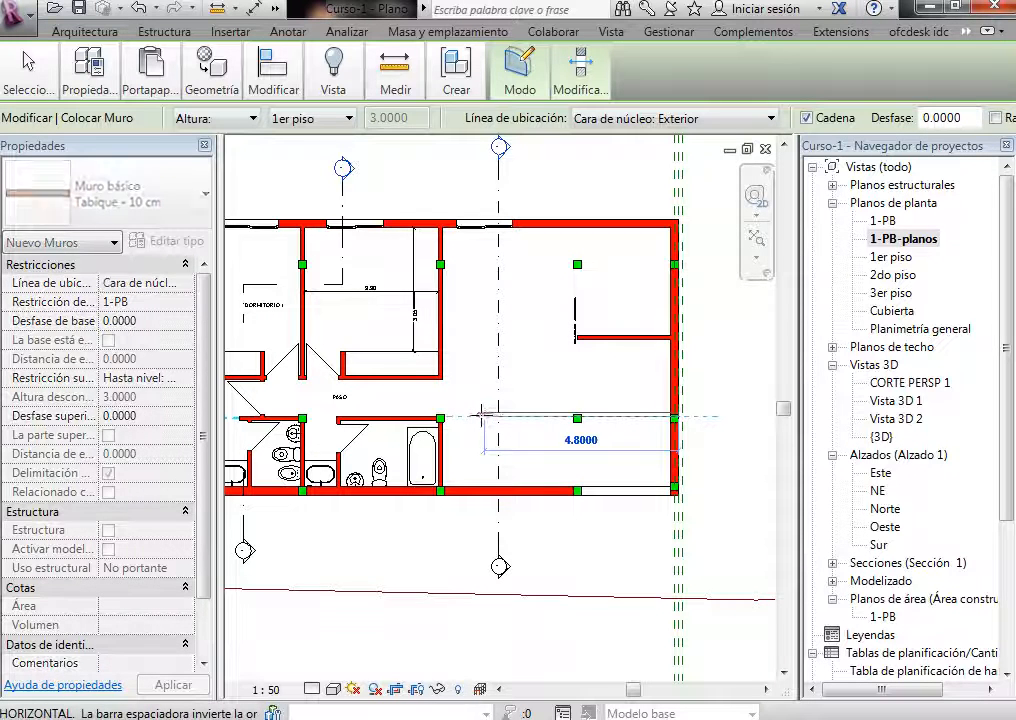
pyautogui.click(482, 415)
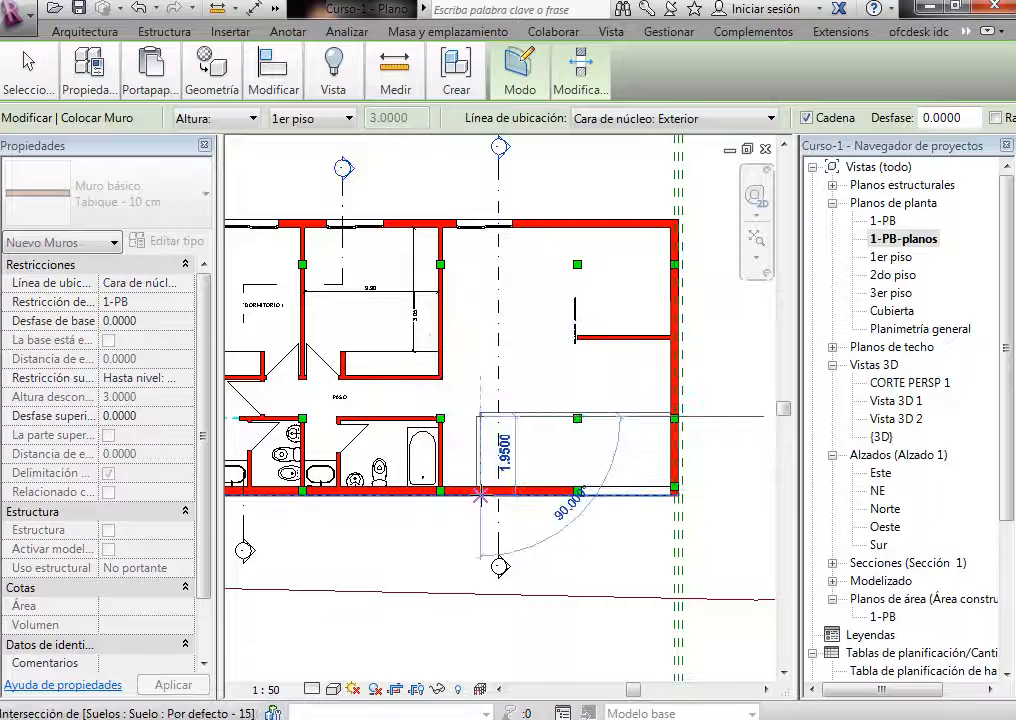
pyautogui.click(610, 486)
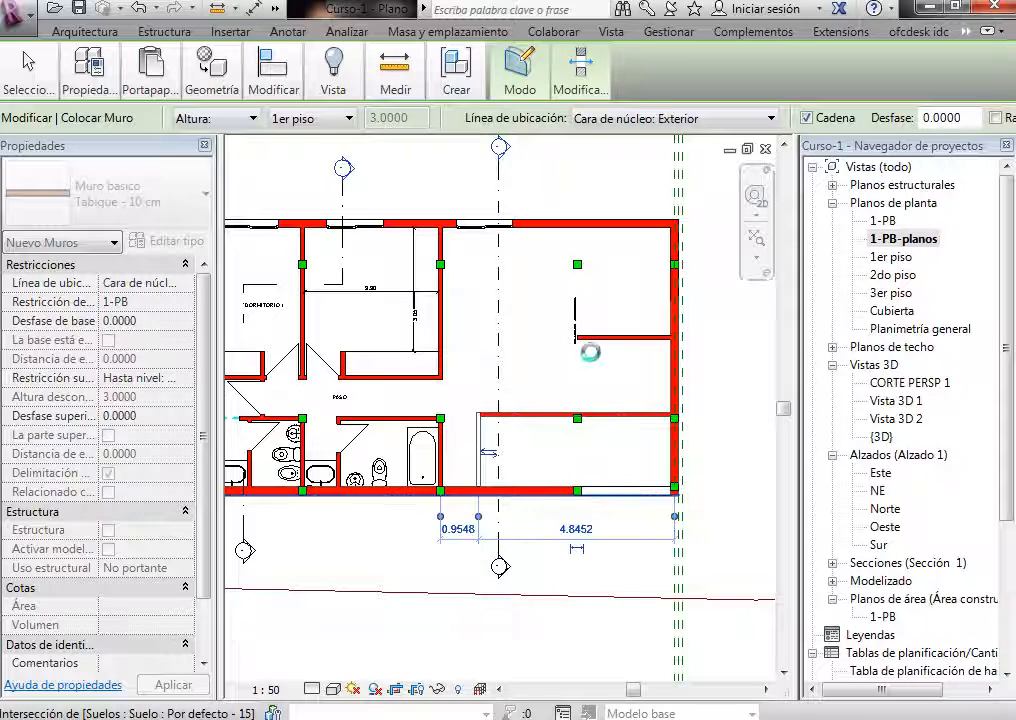
pyautogui.press('Escape')
pyautogui.press('Escape')
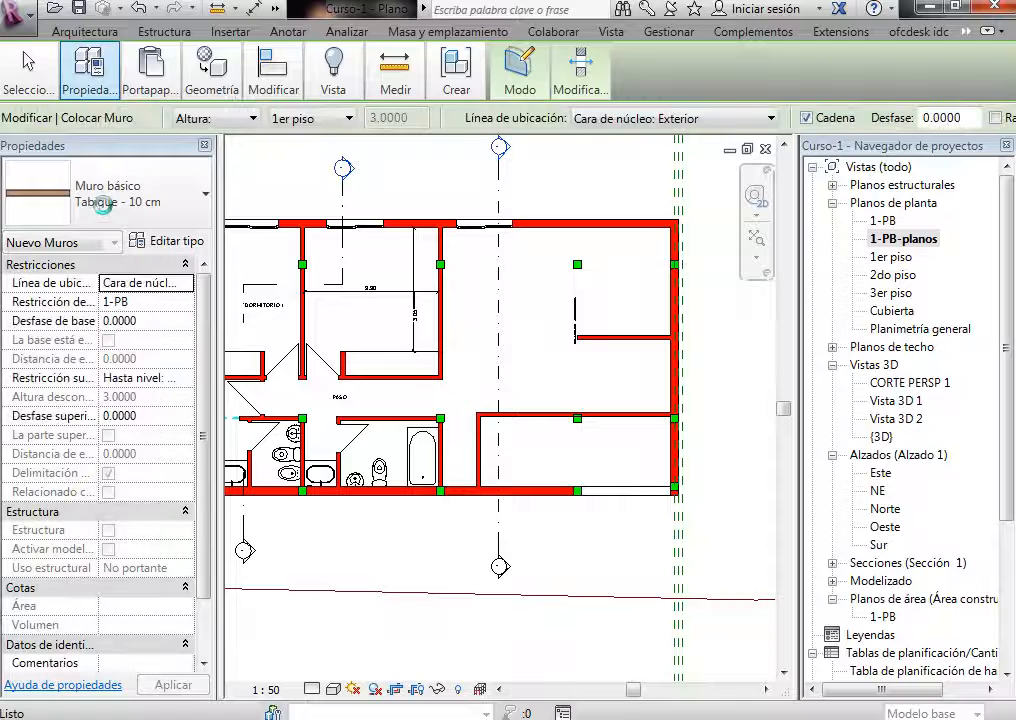
# Step: Draw a Tabique - 10 cm wall from the relocated partition's free end straight up to the upper exterior wall
pyautogui.click(577, 336)
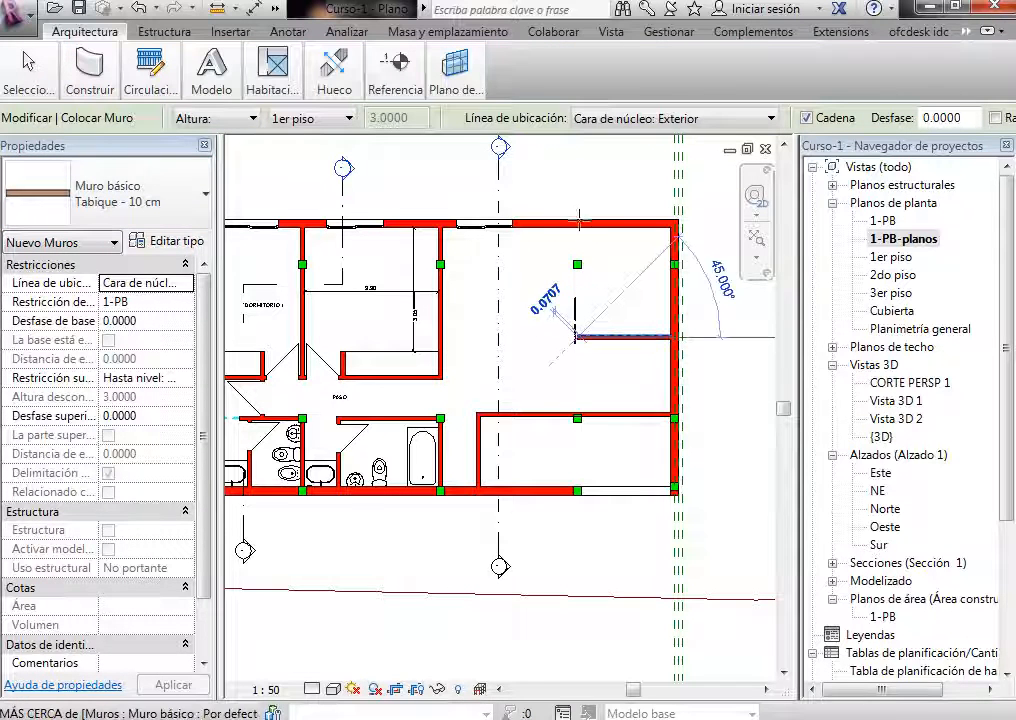
pyautogui.click(577, 222)
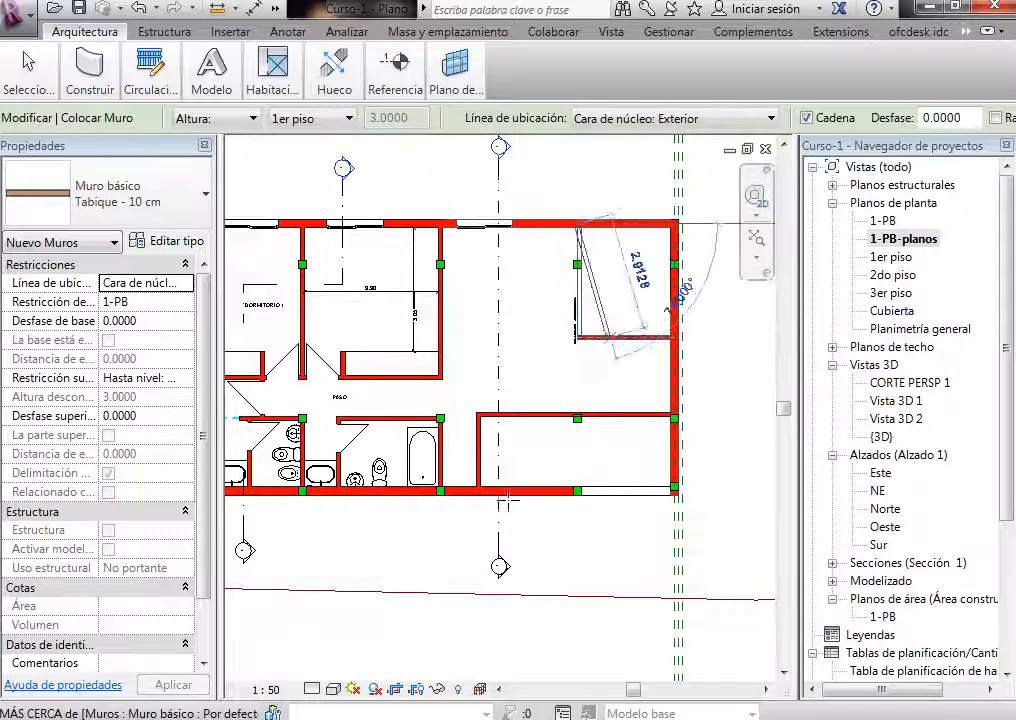
pyautogui.press('Escape')
pyautogui.press('Escape')
# Step: Align the upper face of the new long horizontal partition with the upper face of the bathroom wall
pyautogui.scroll(5, 526, 466)
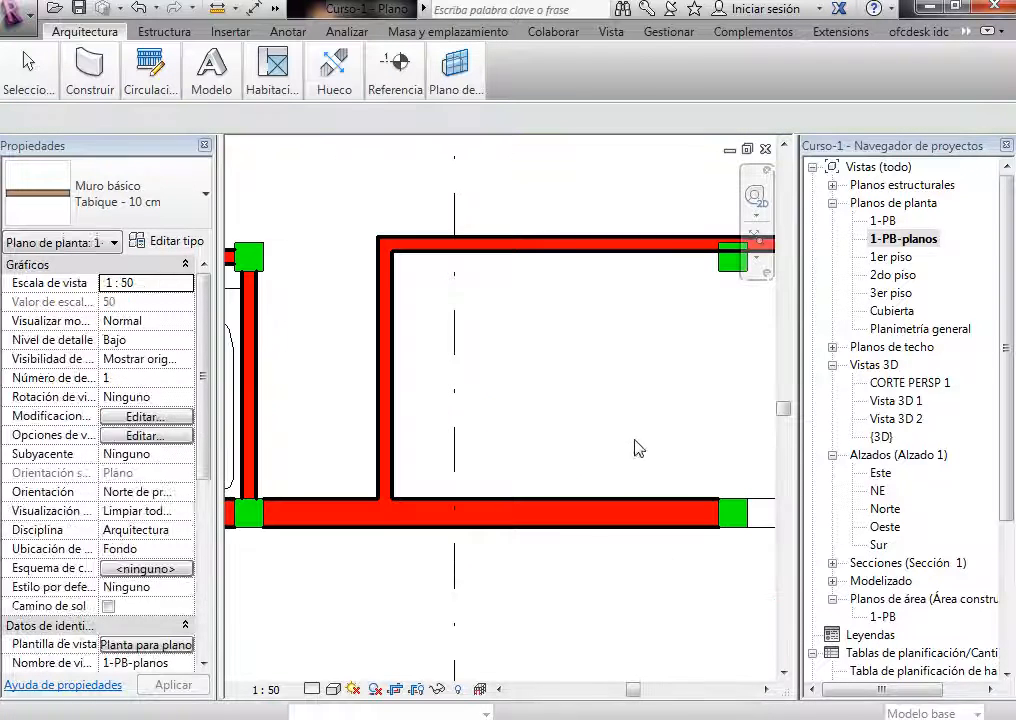
pyautogui.scroll(-1, 638, 449)
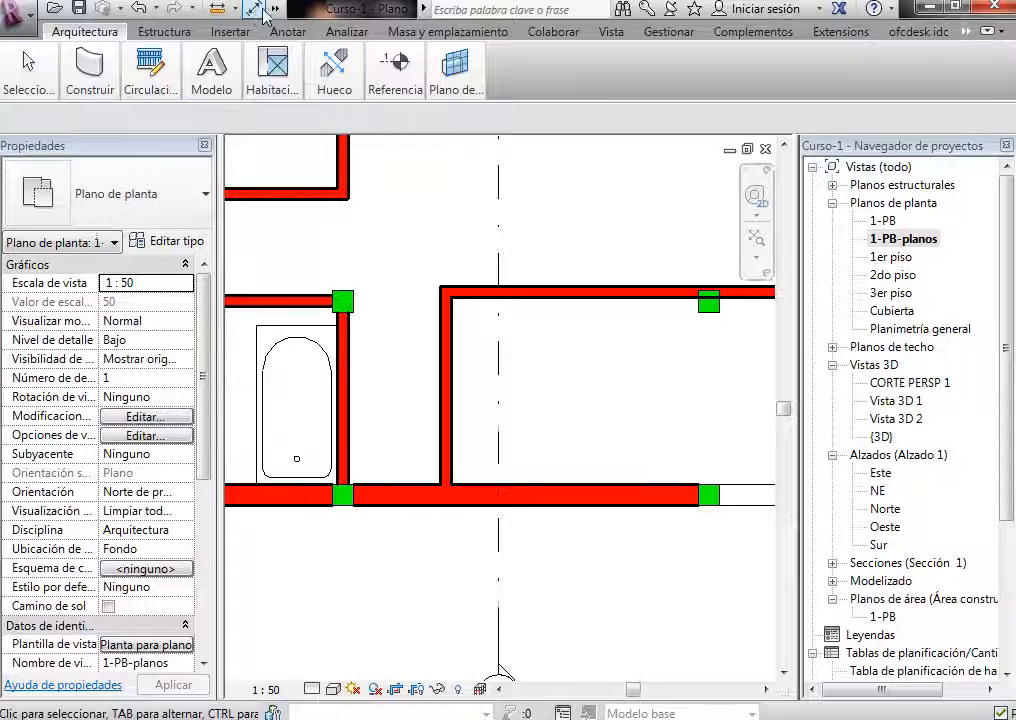
pyautogui.click(275, 8)
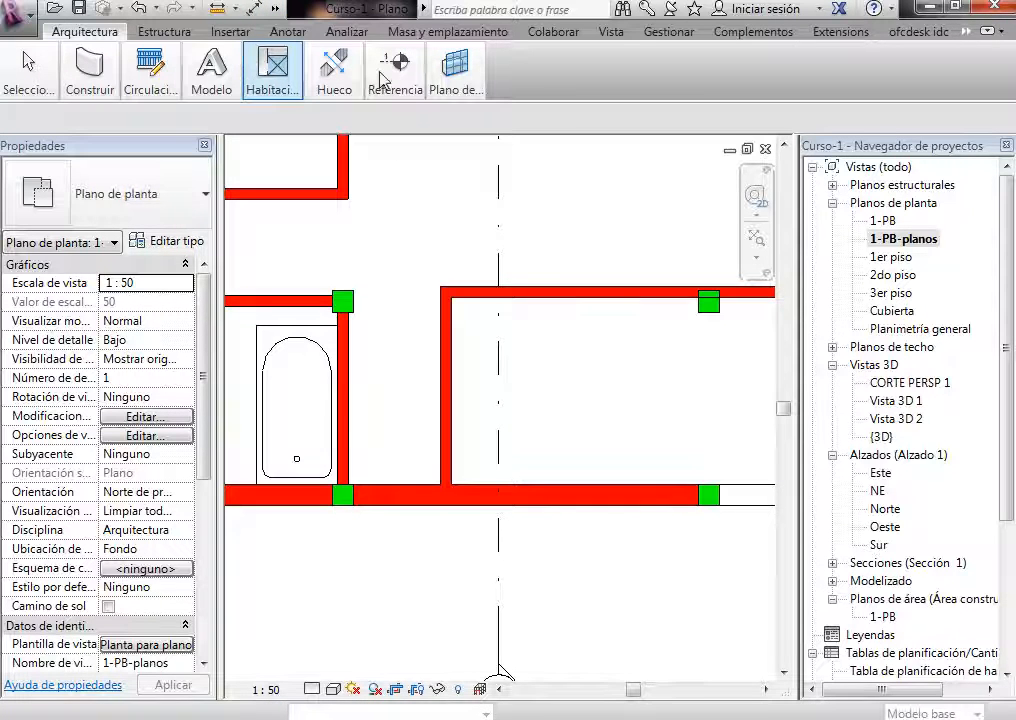
pyautogui.click(986, 31)
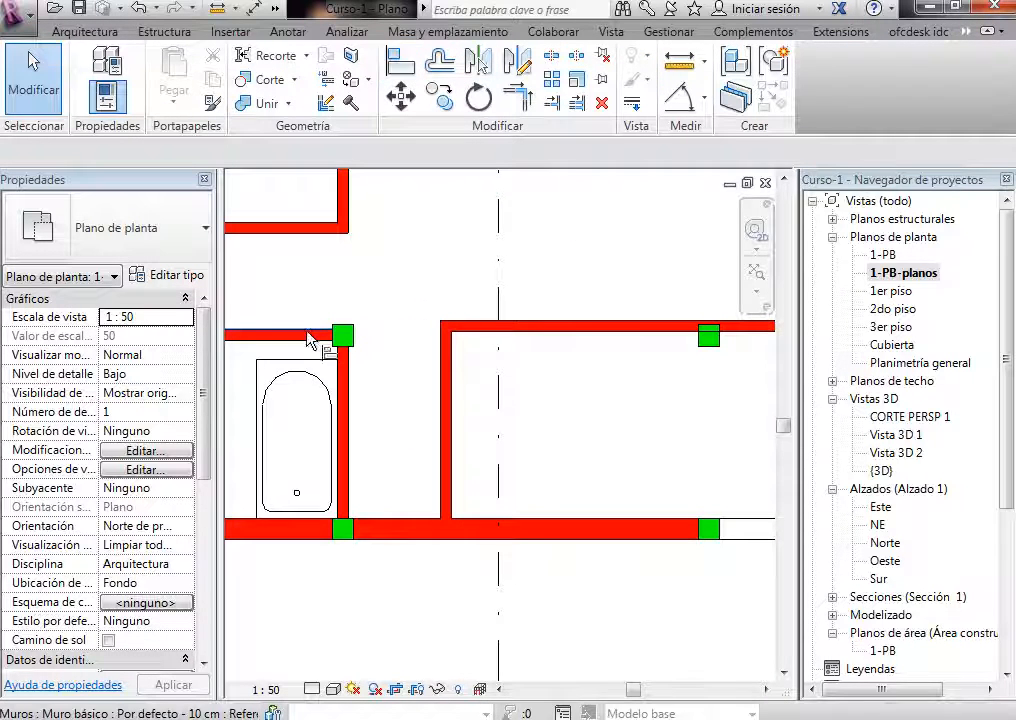
pyautogui.press('a')
pyautogui.press('l')
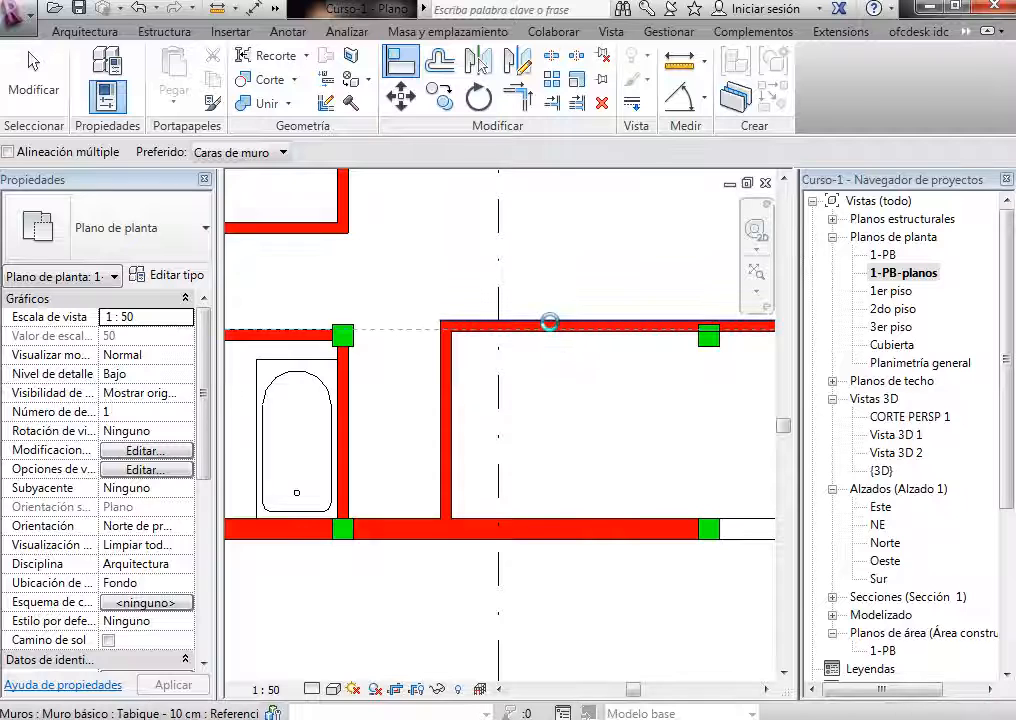
pyautogui.click(549, 321)
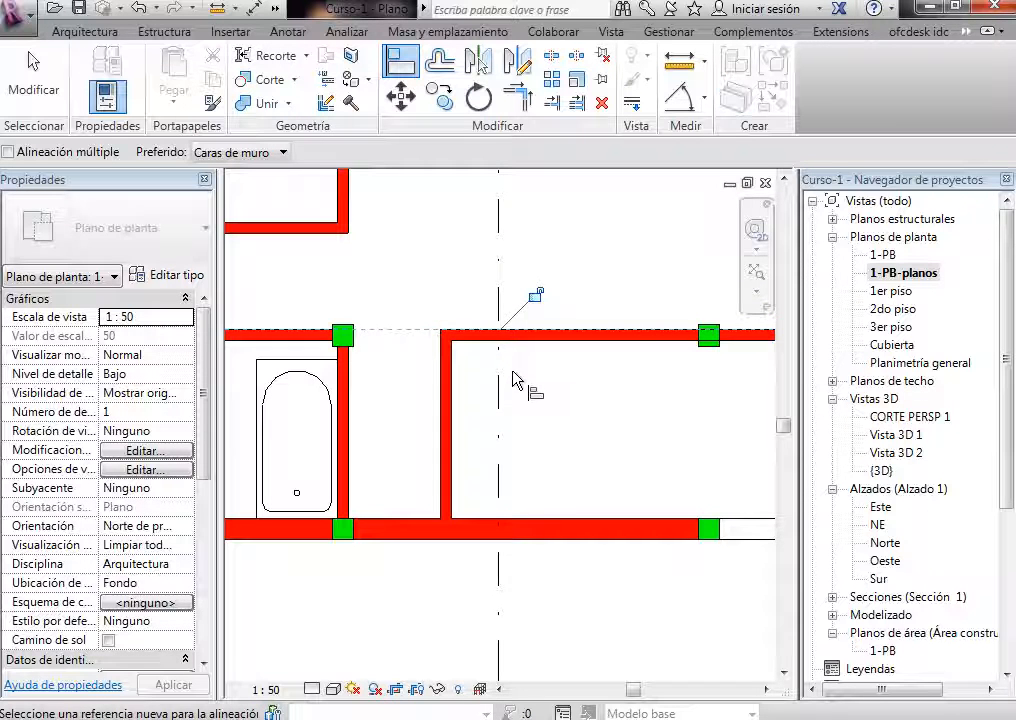
pyautogui.scroll(-2, 318, 258)
pyautogui.scroll(-1, 340, 476)
pyautogui.scroll(-1, 447, 483)
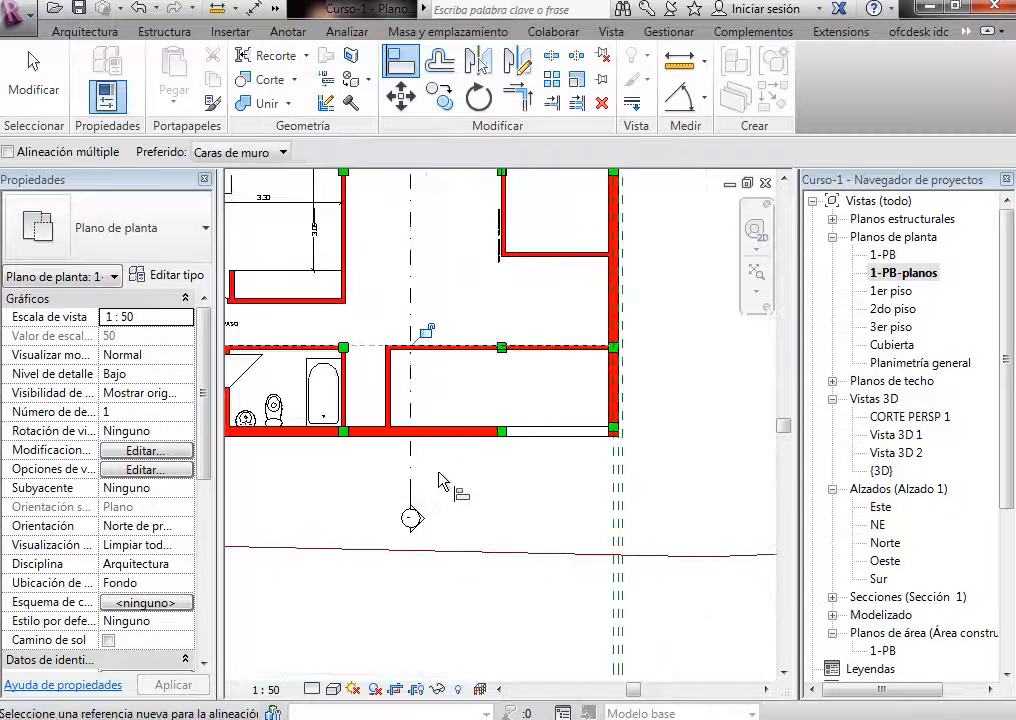
pyautogui.press('Escape')
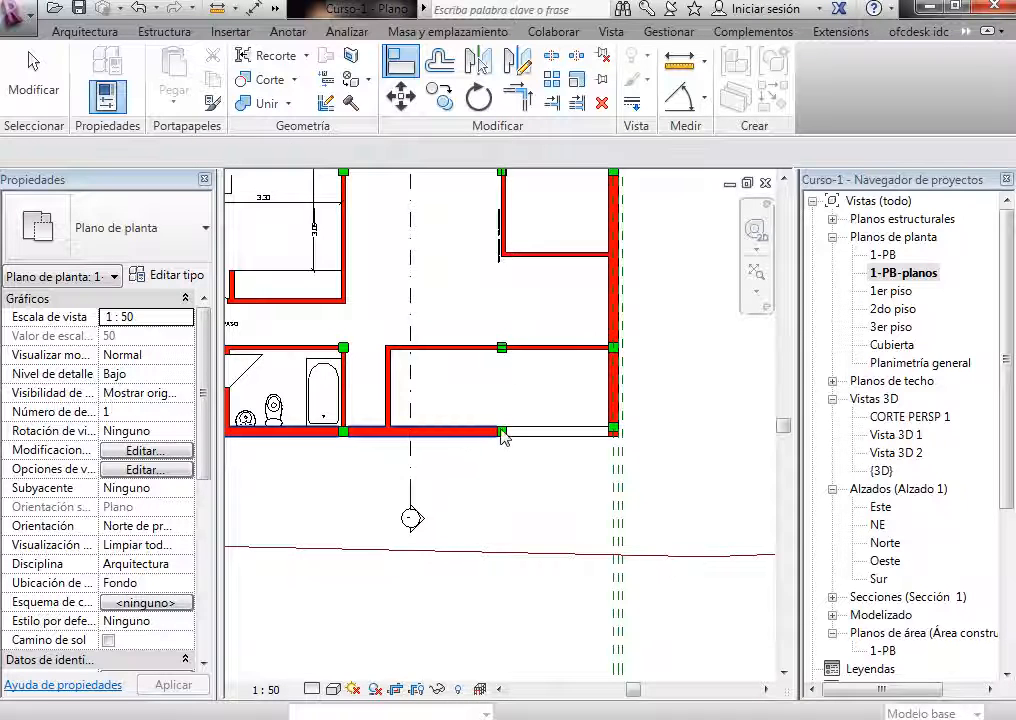
# Step: Extend the 20 cm lower exterior wall to the right corner column and delete the overlapping 1.2 m high wall
pyautogui.click(503, 433)
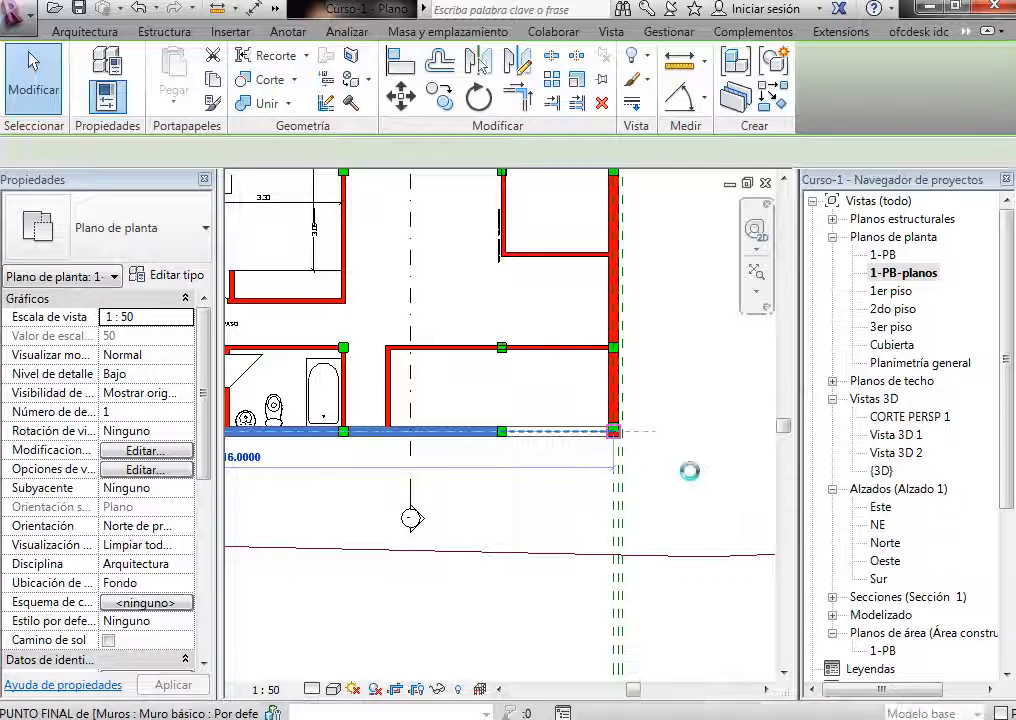
pyautogui.click(840, 552)
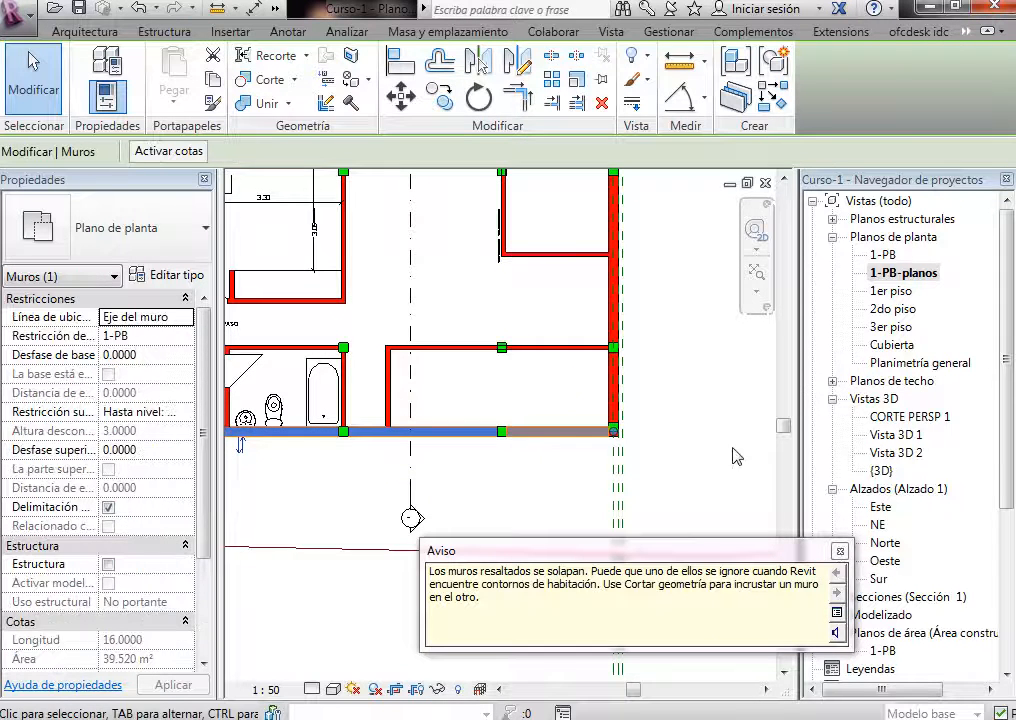
pyautogui.click(730, 456)
pyautogui.click(587, 436)
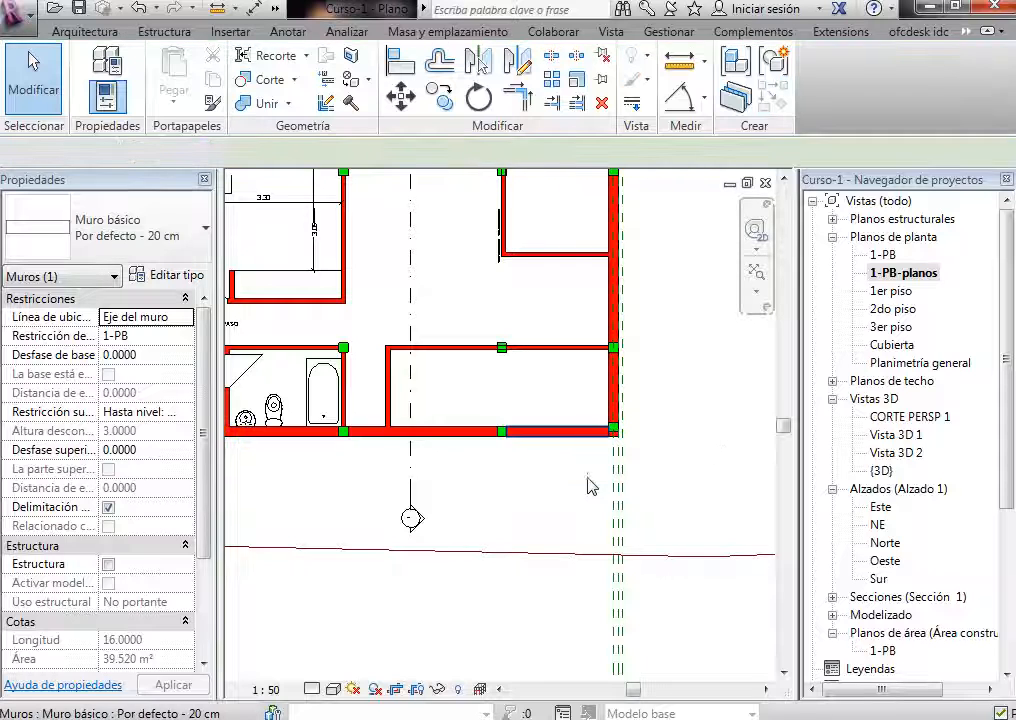
pyautogui.click(527, 494)
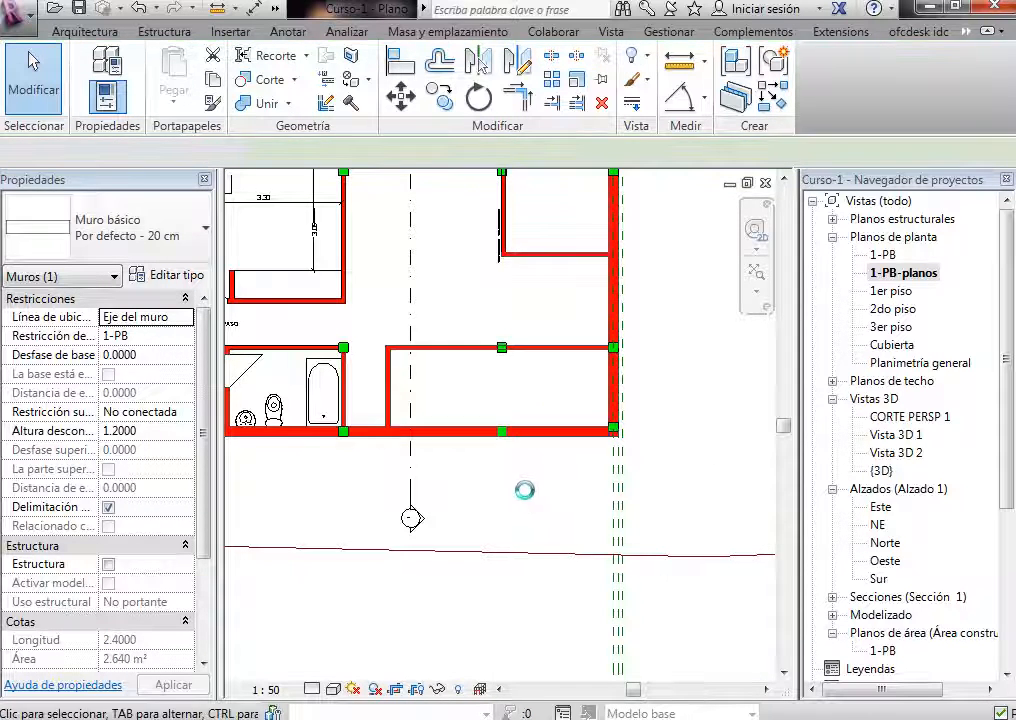
pyautogui.scroll(-2, 568, 367)
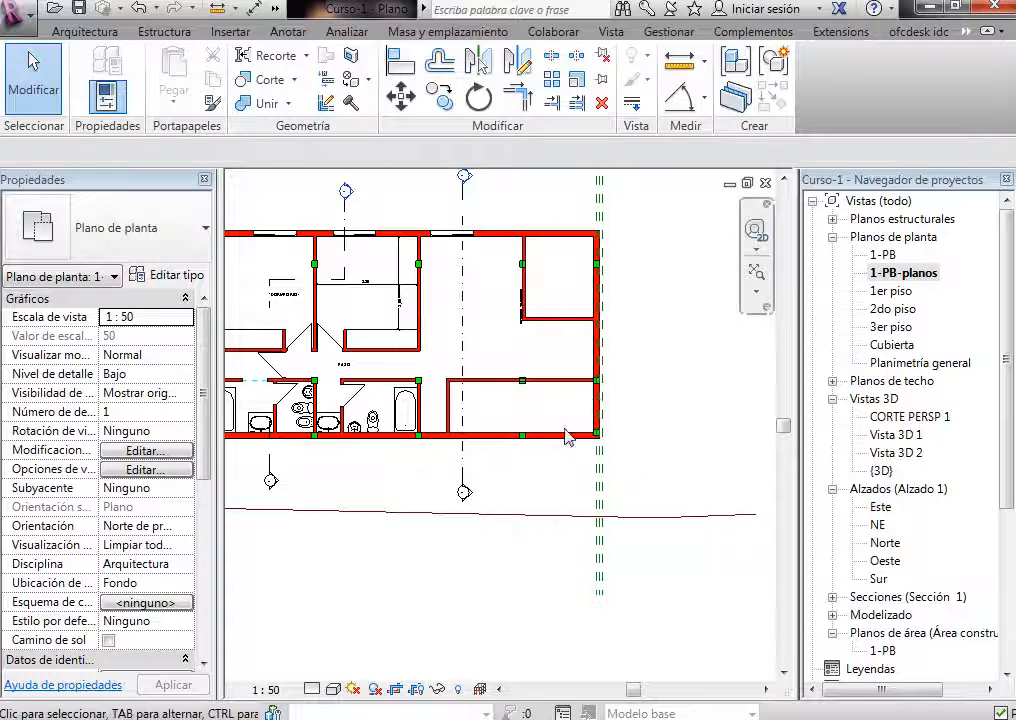
pyautogui.scroll(2, 545, 412)
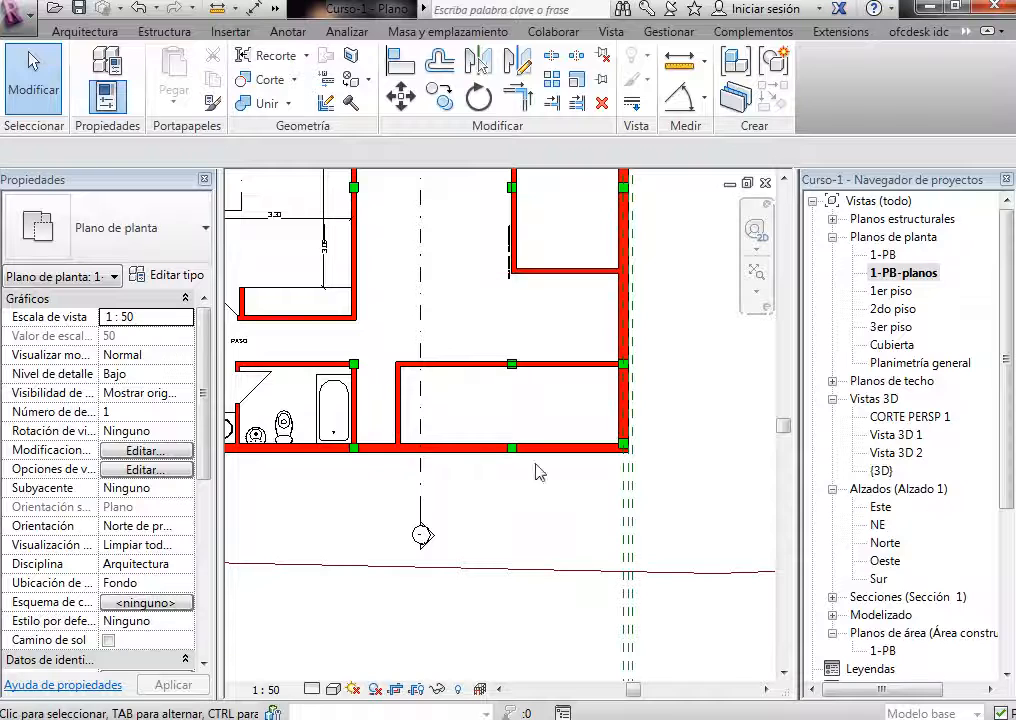
pyautogui.scroll(2, 354, 420)
pyautogui.scroll(-2, 595, 484)
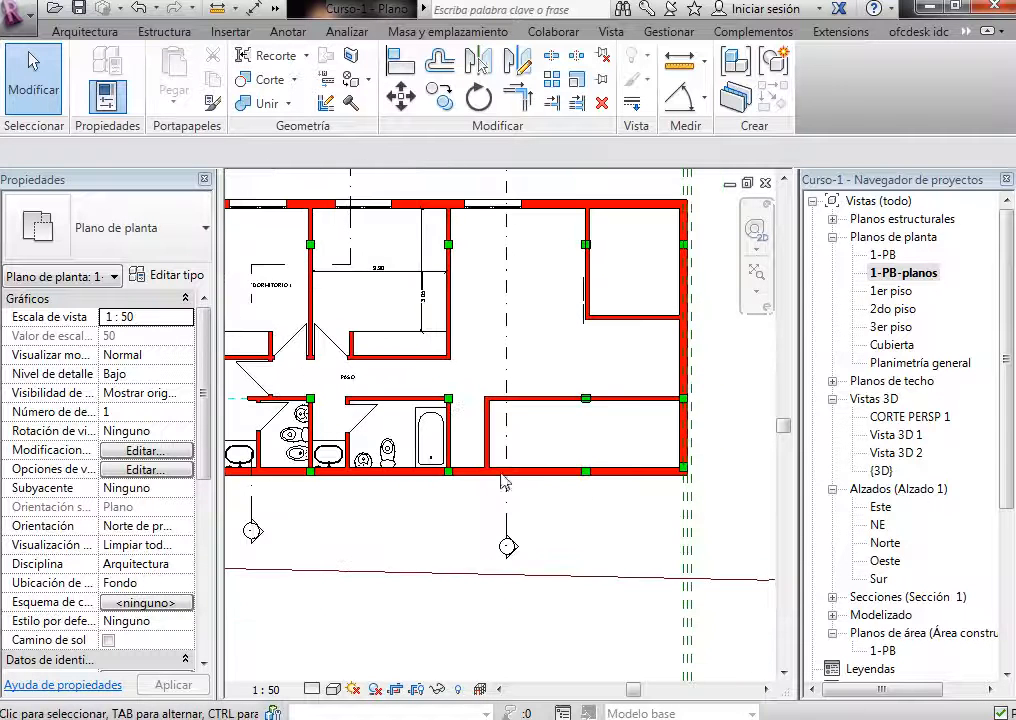
# Step: Try to draw a chain of model lines below the ground-floor plan, outside the view's cropped area
pyautogui.scroll(1, 462, 410)
pyautogui.scroll(-1, 618, 445)
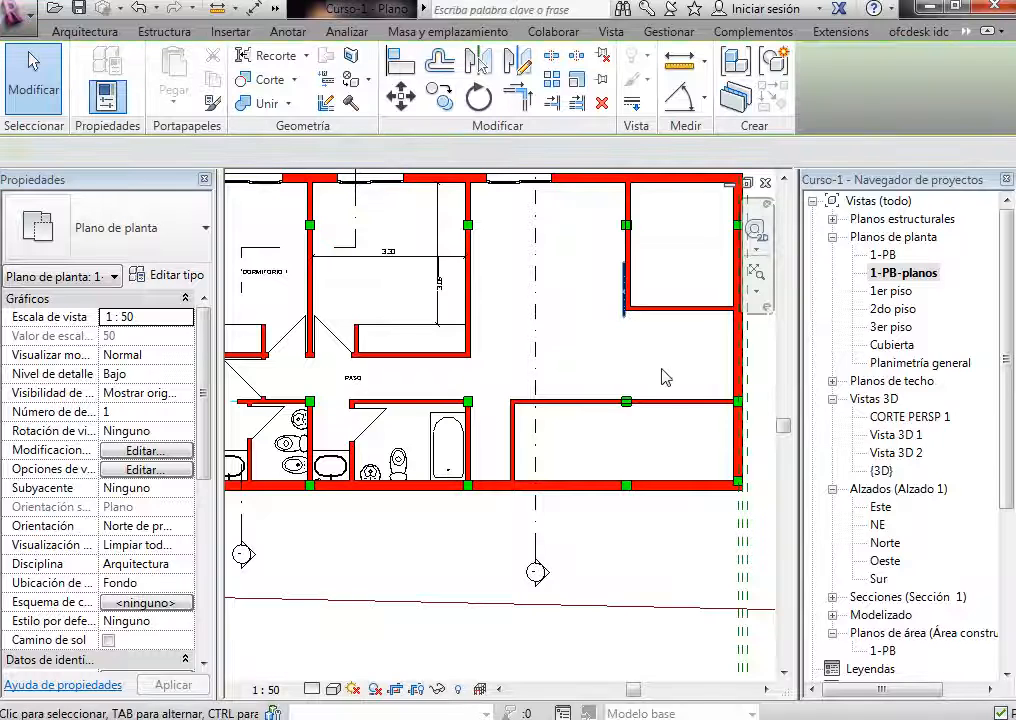
pyautogui.scroll(-4, 628, 249)
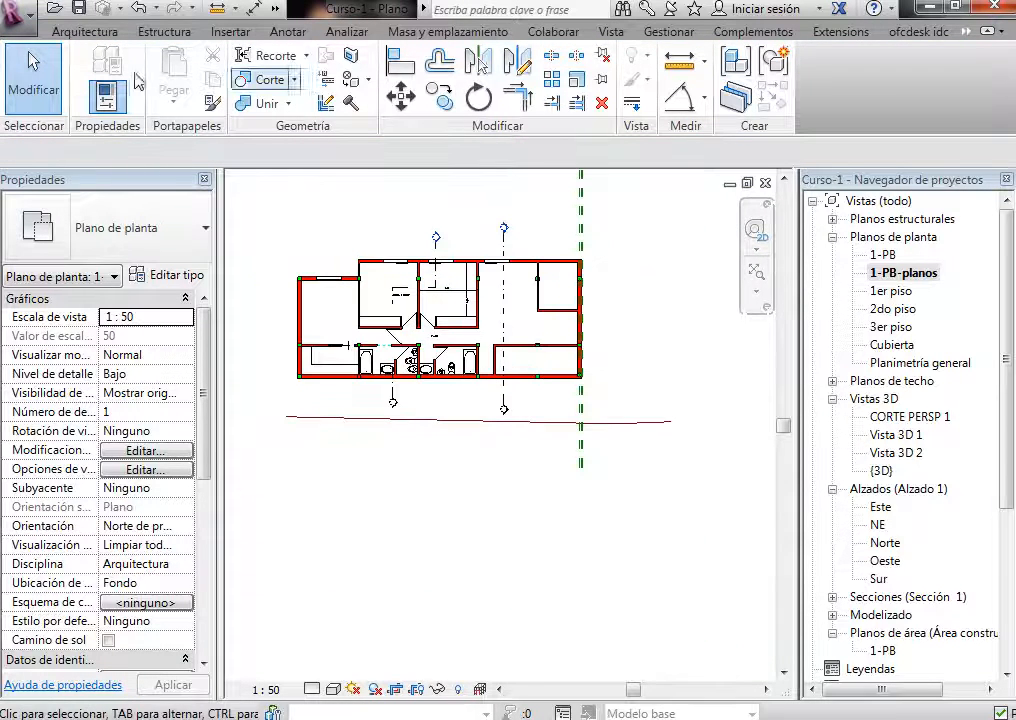
pyautogui.click(72, 32)
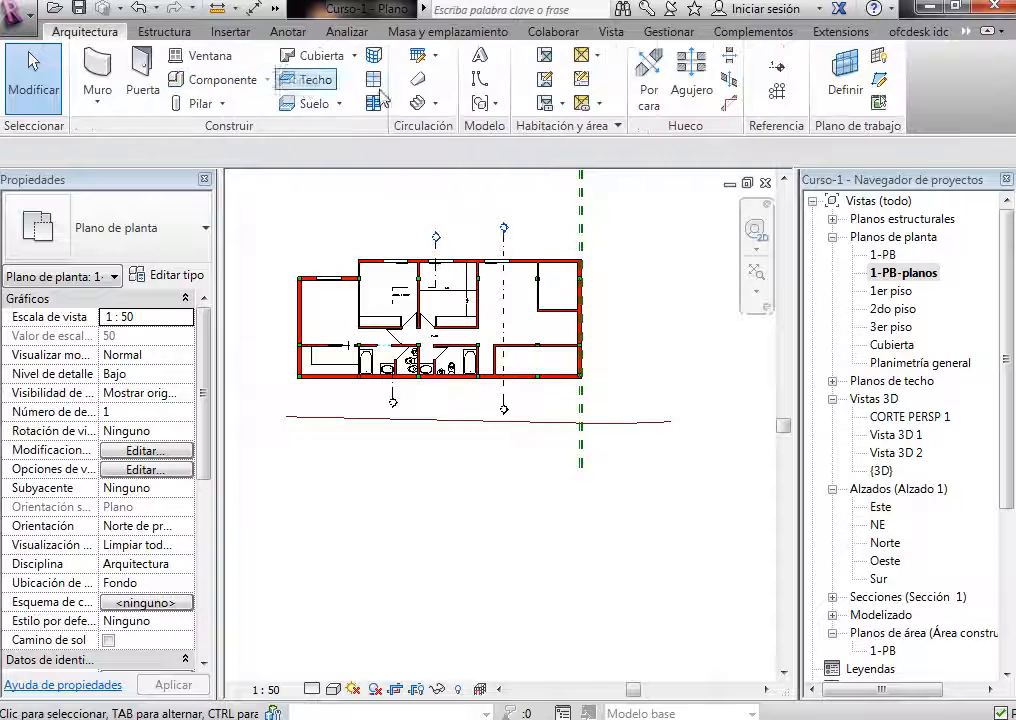
pyautogui.click(480, 82)
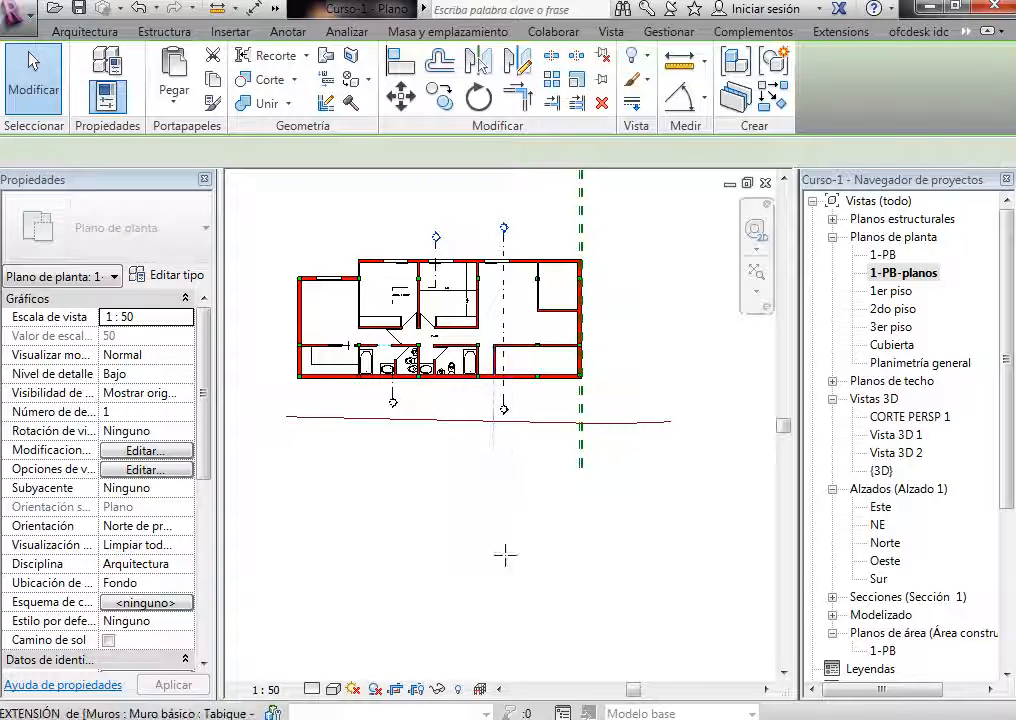
pyautogui.click(492, 446)
pyautogui.click(489, 562)
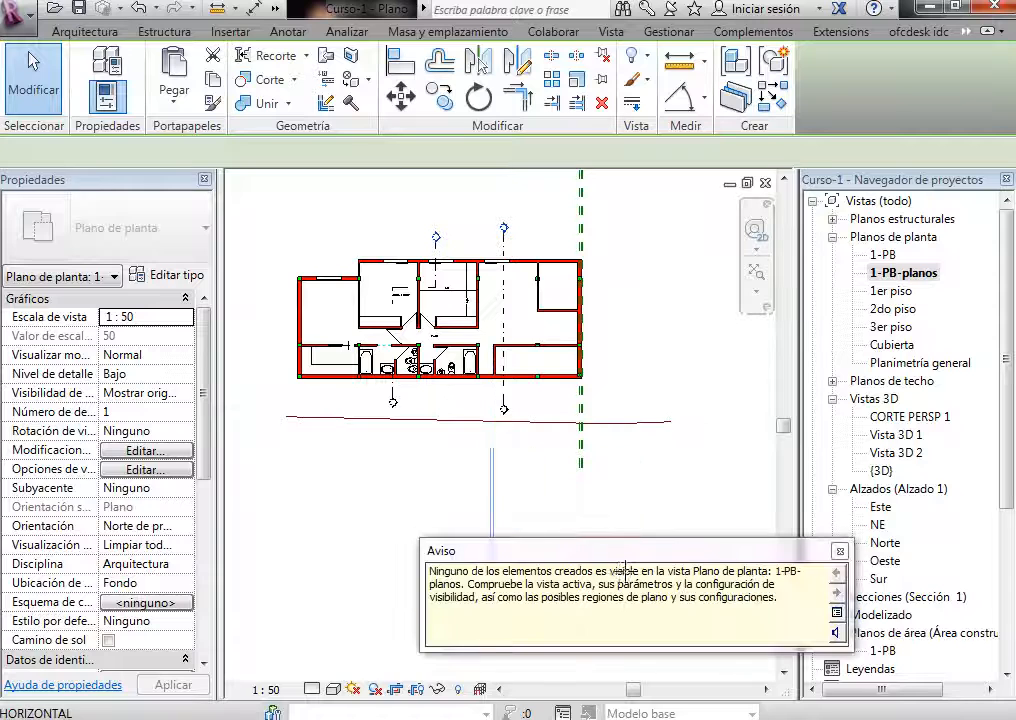
pyautogui.click(840, 550)
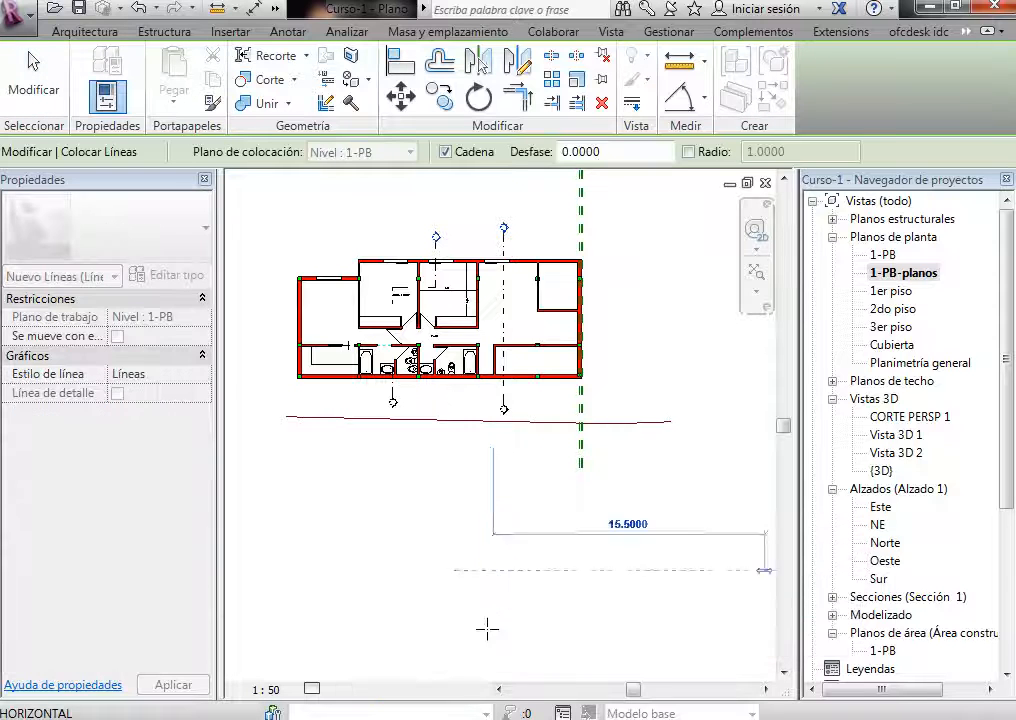
pyautogui.press('Escape')
pyautogui.press('Escape')
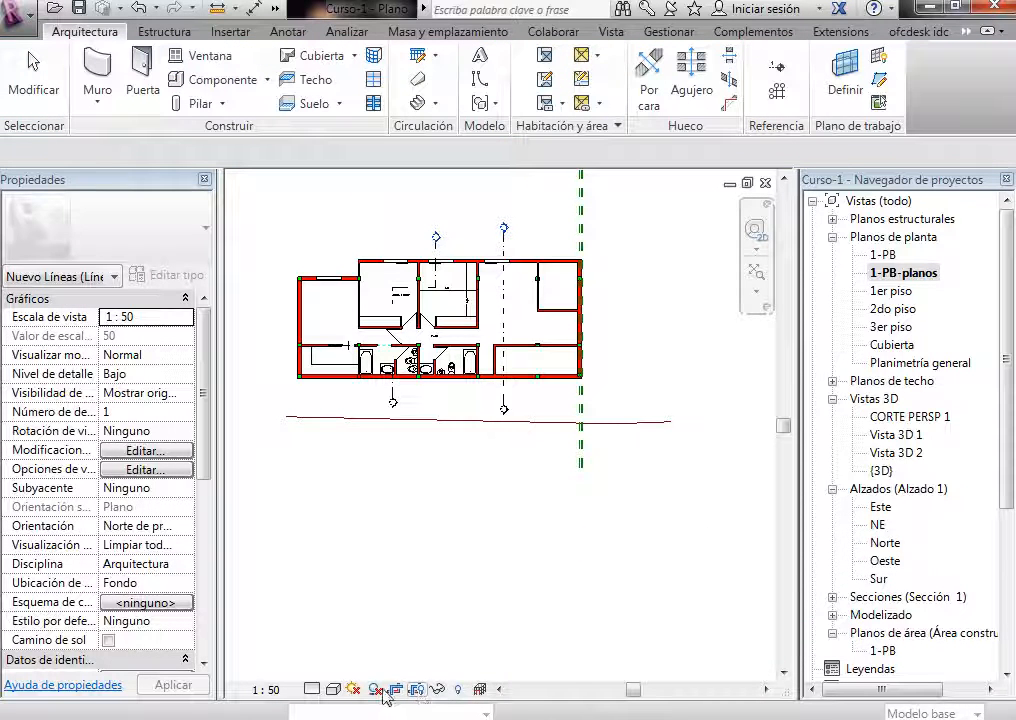
# Step: Display the crop region boundary of the 1-PB-planos view and turn off view cropping
pyautogui.click(396, 689)
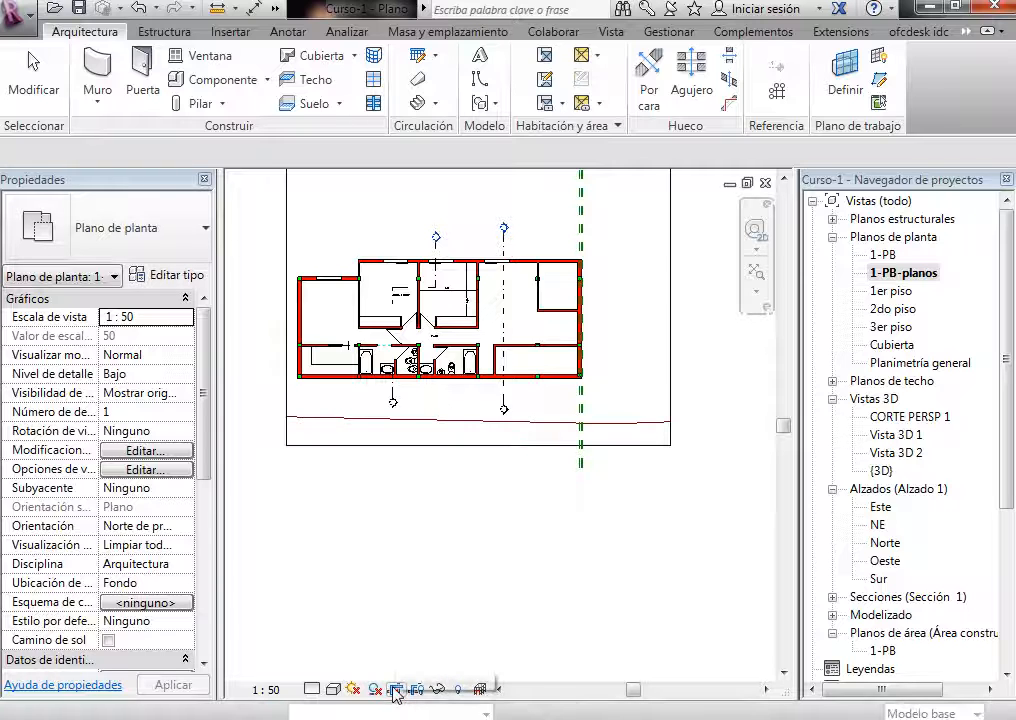
pyautogui.click(538, 450)
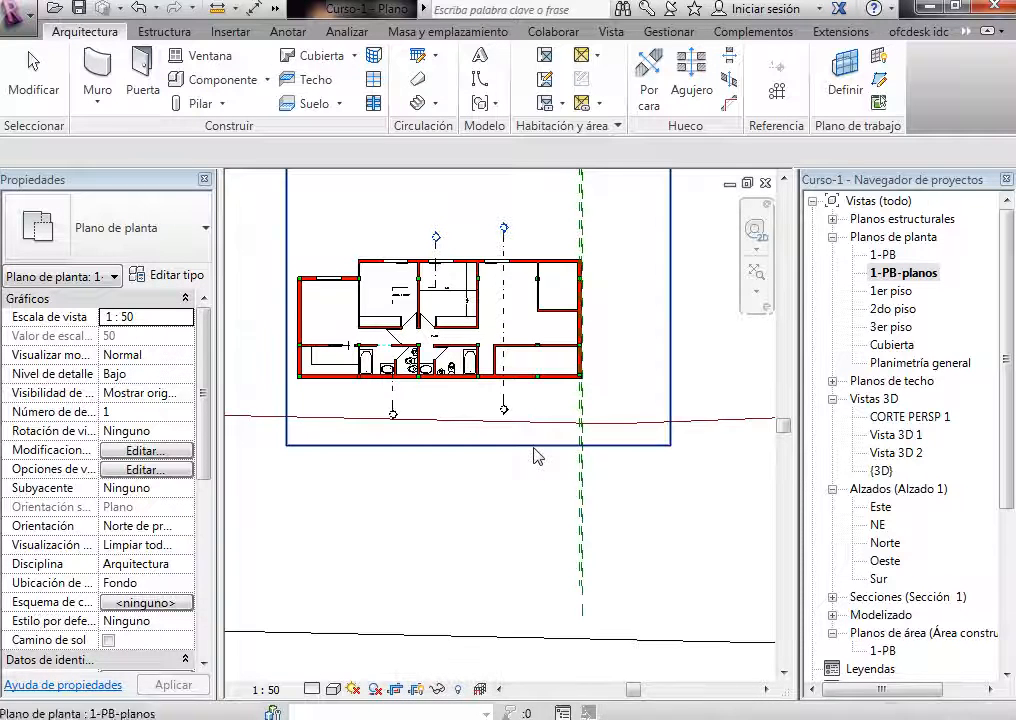
pyautogui.click(536, 459)
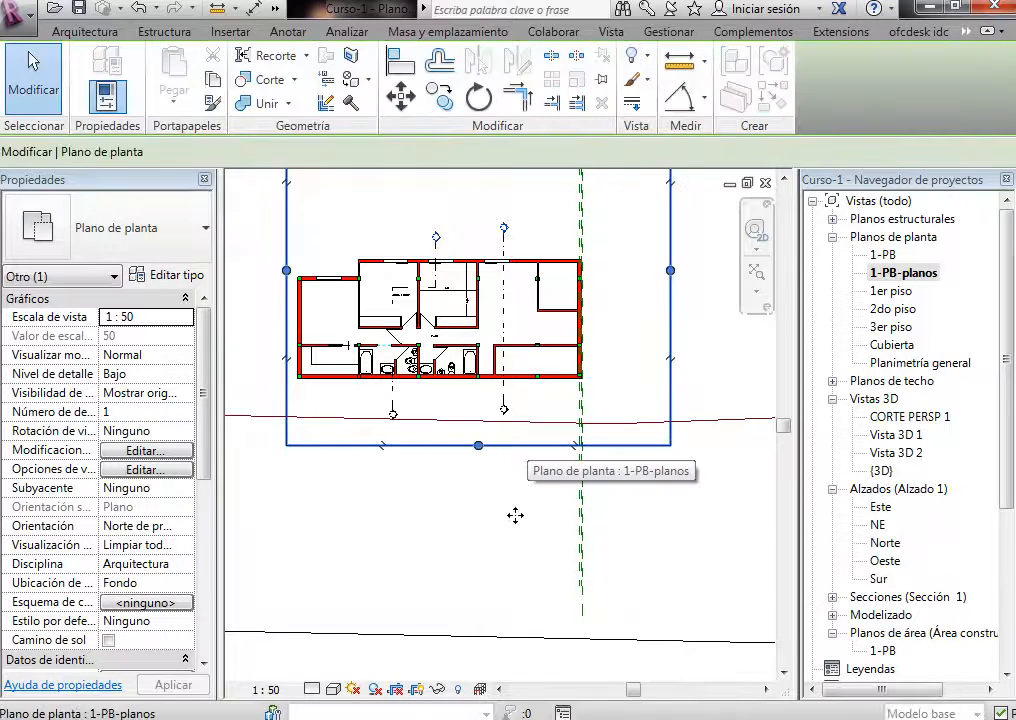
pyautogui.click(705, 555)
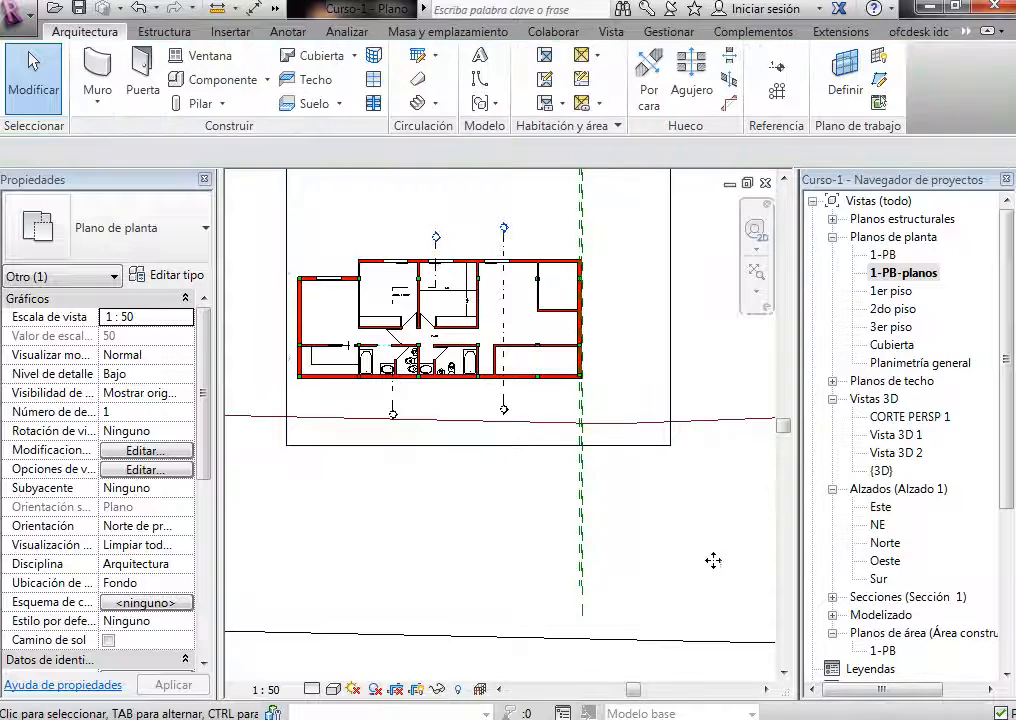
# Step: Examine the 1-PB floor plan for comparison, and return to the 1-PB-planos view
pyautogui.doubleClick(882, 255)
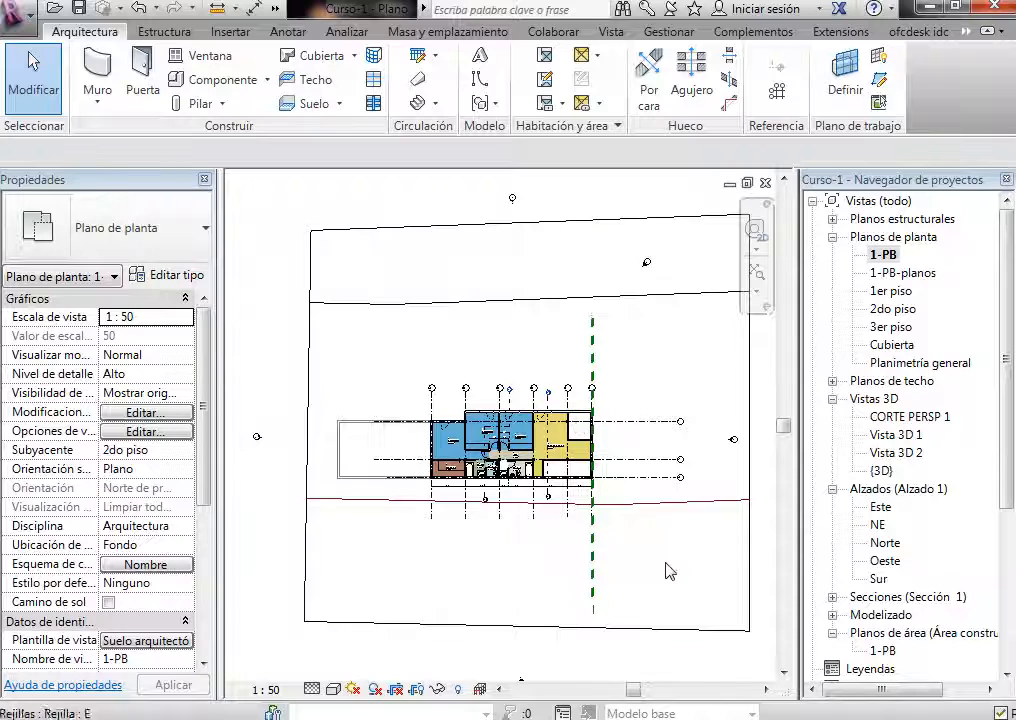
pyautogui.scroll(2, 637, 572)
pyautogui.scroll(3, 496, 546)
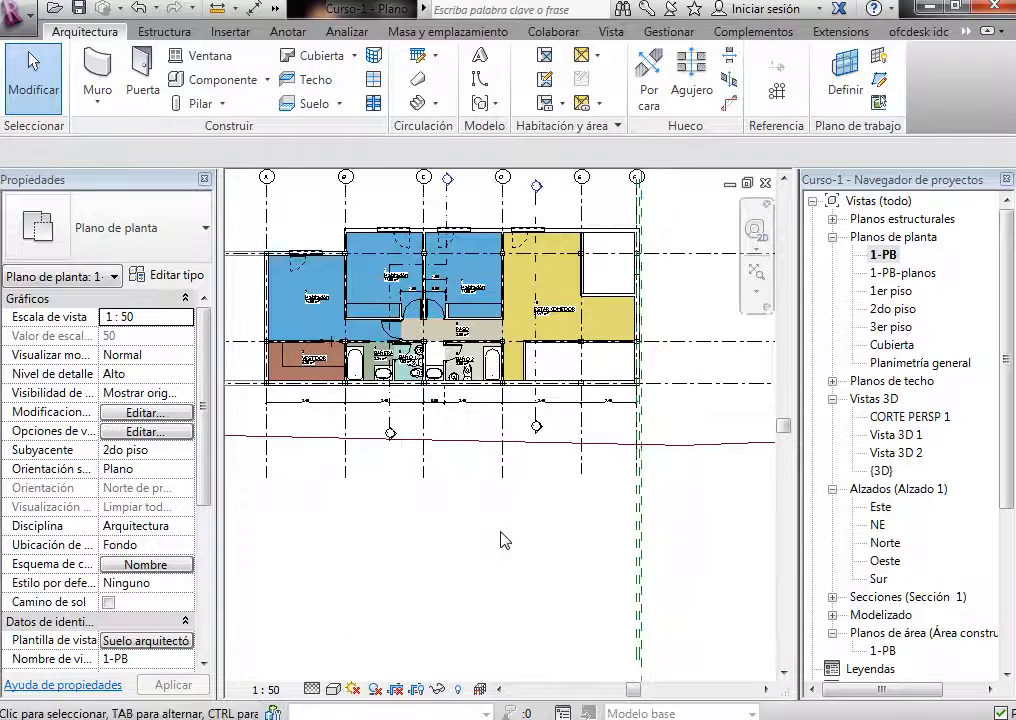
pyautogui.scroll(1, 503, 540)
pyautogui.click(905, 274)
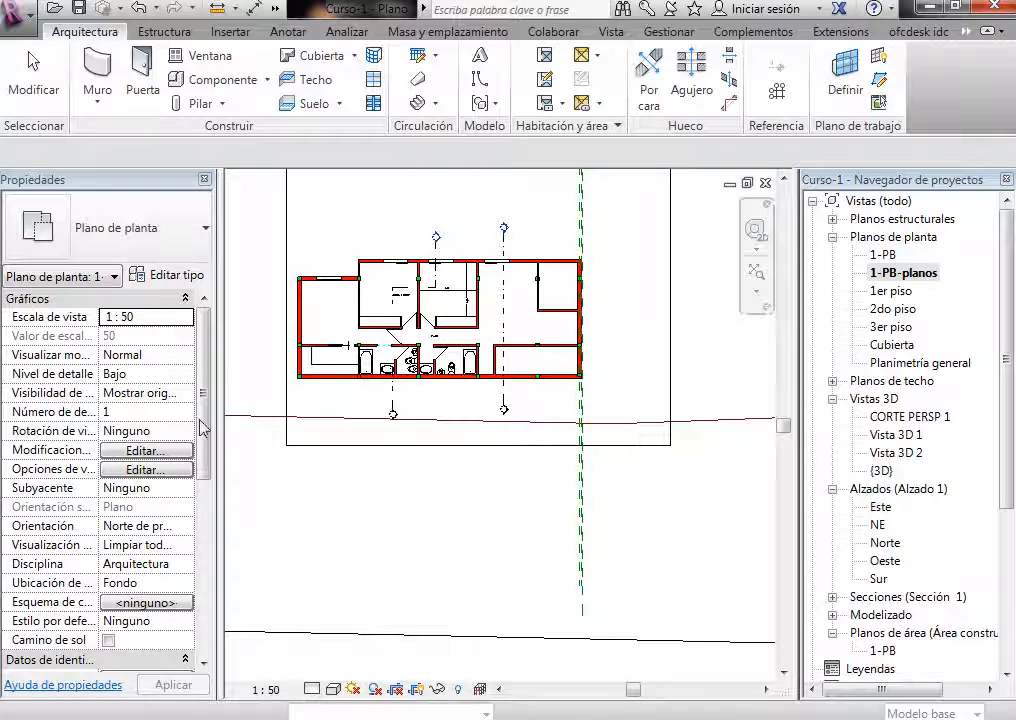
# Step: Review the model category visibility settings in the Planta para plano view template
pyautogui.moveTo(203, 428); pyautogui.dragTo(210, 515)
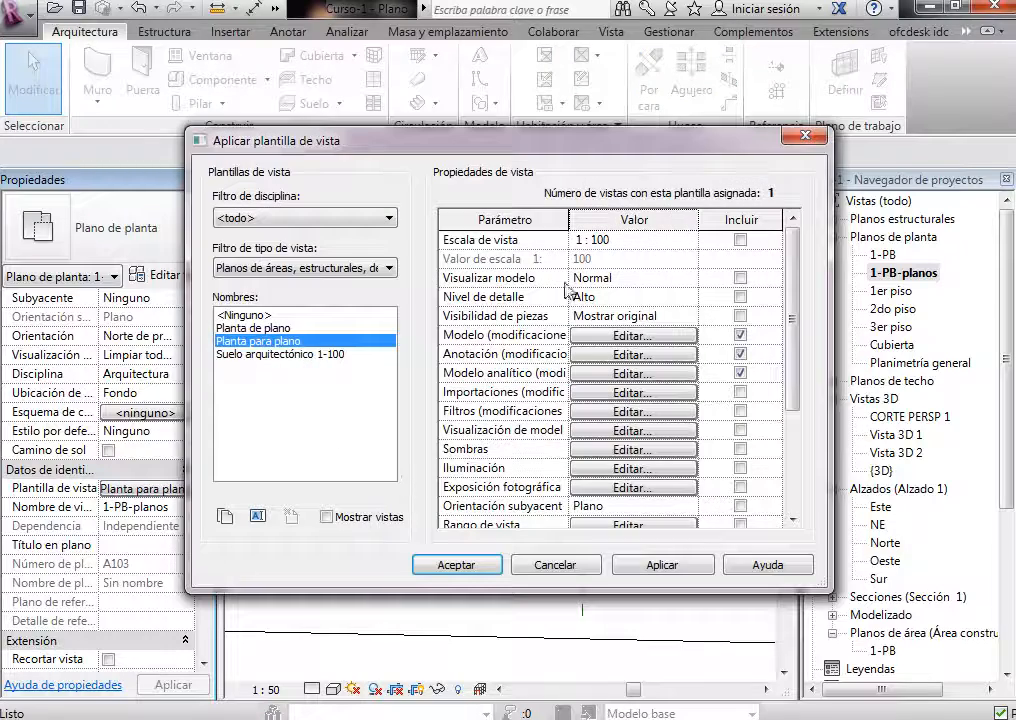
pyautogui.click(632, 336)
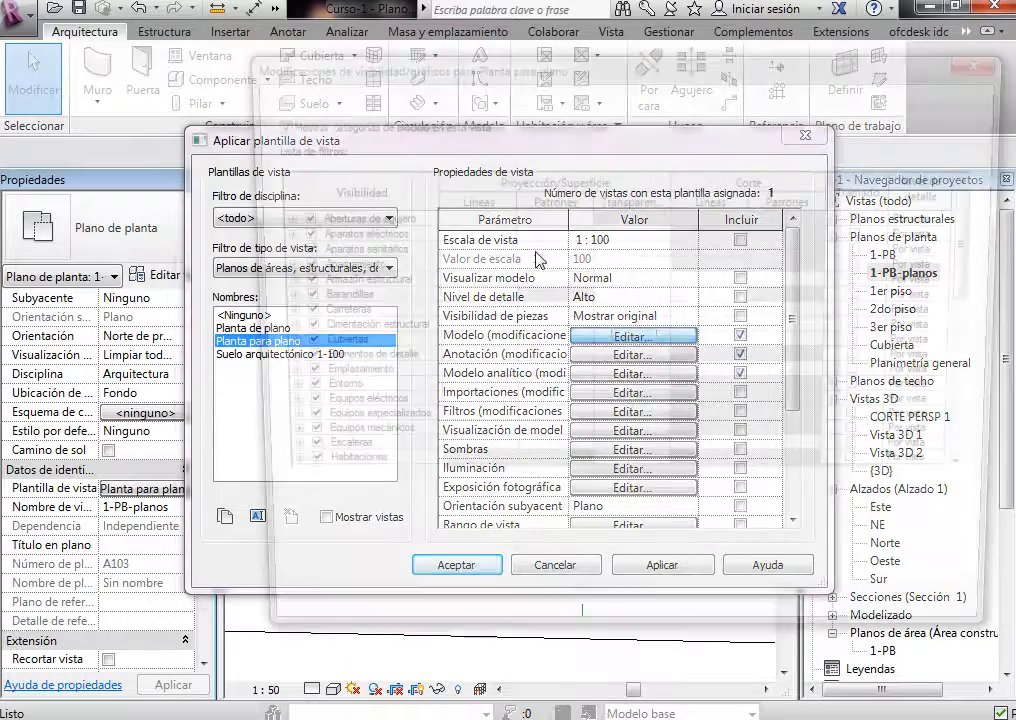
pyautogui.moveTo(985, 243); pyautogui.dragTo(930, 345)
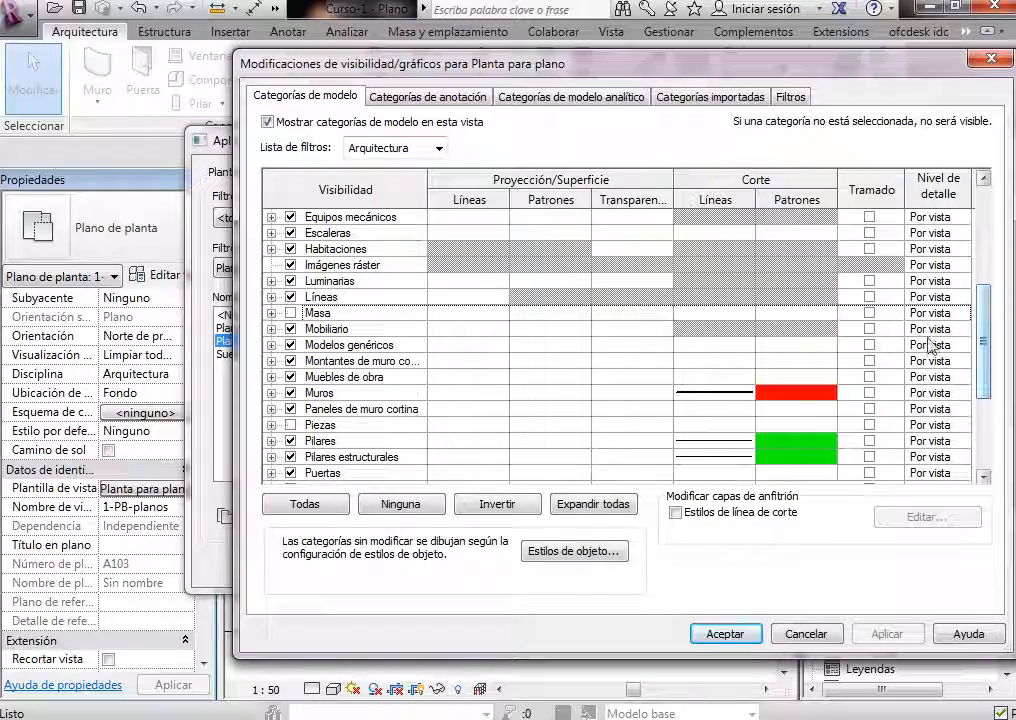
pyautogui.click(726, 636)
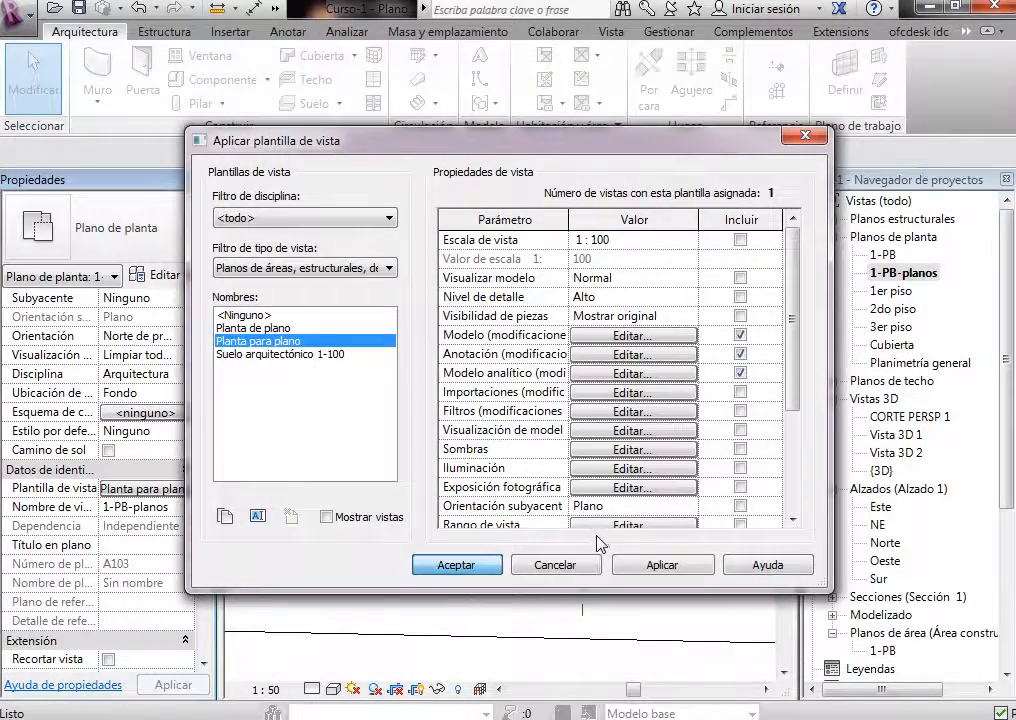
# Step: Extend the lower edge of the 1-PB-planos crop region downward to enlarge the free area beneath the house
pyautogui.scroll(3, 550, 467)
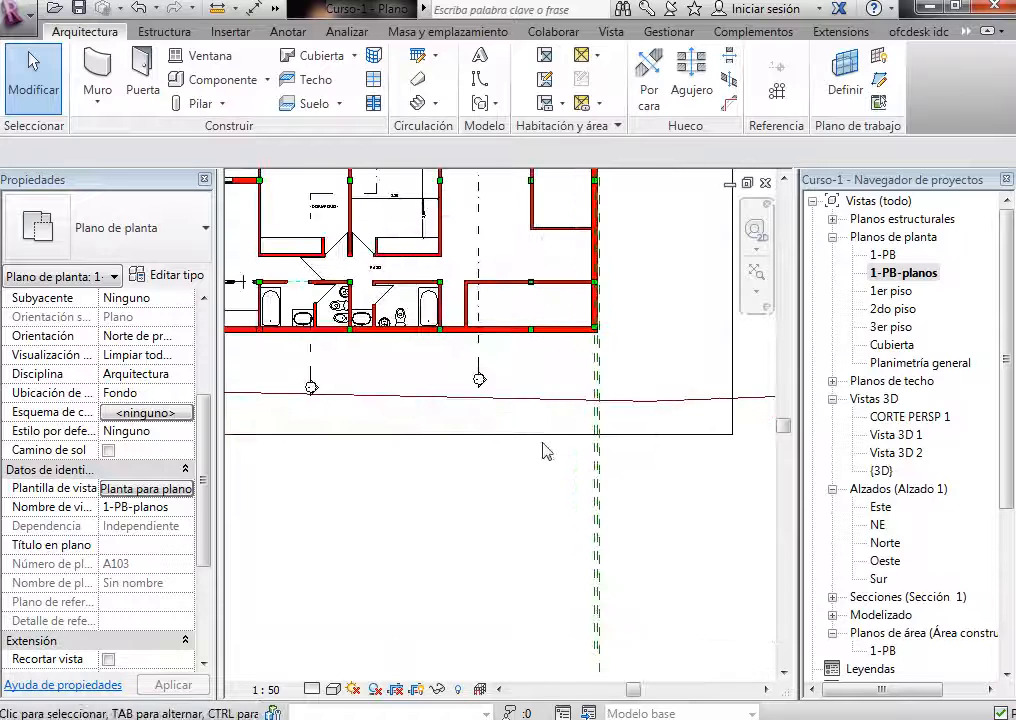
pyautogui.click(421, 435)
pyautogui.moveTo(443, 440); pyautogui.dragTo(578, 552)
pyautogui.moveTo(686, 530); pyautogui.dragTo(686, 530)
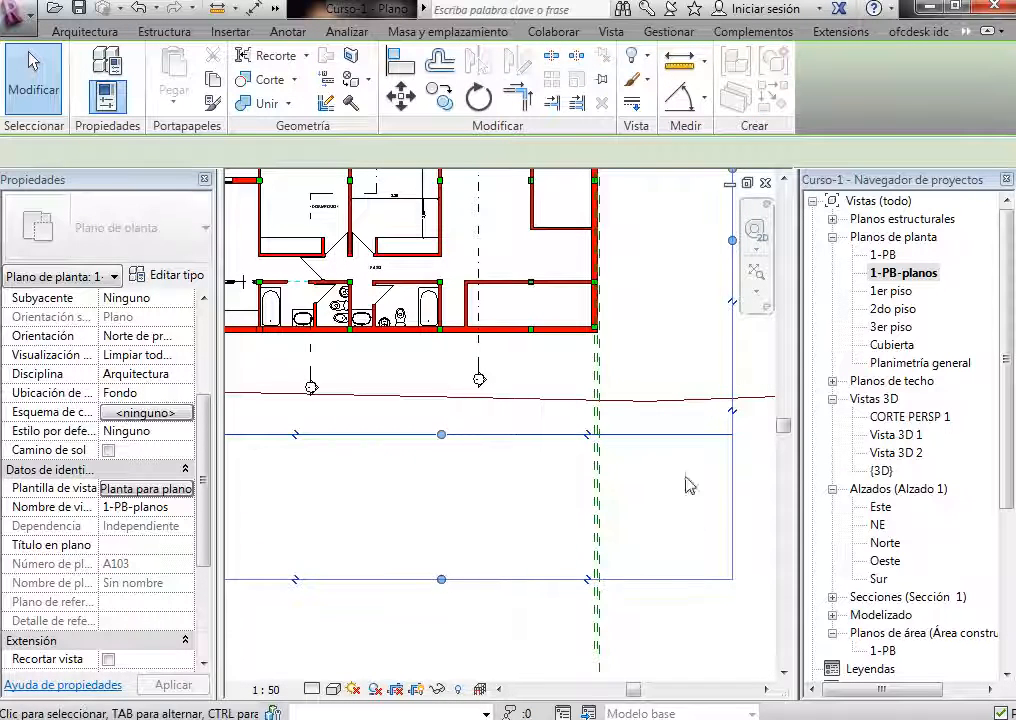
pyautogui.press('Escape')
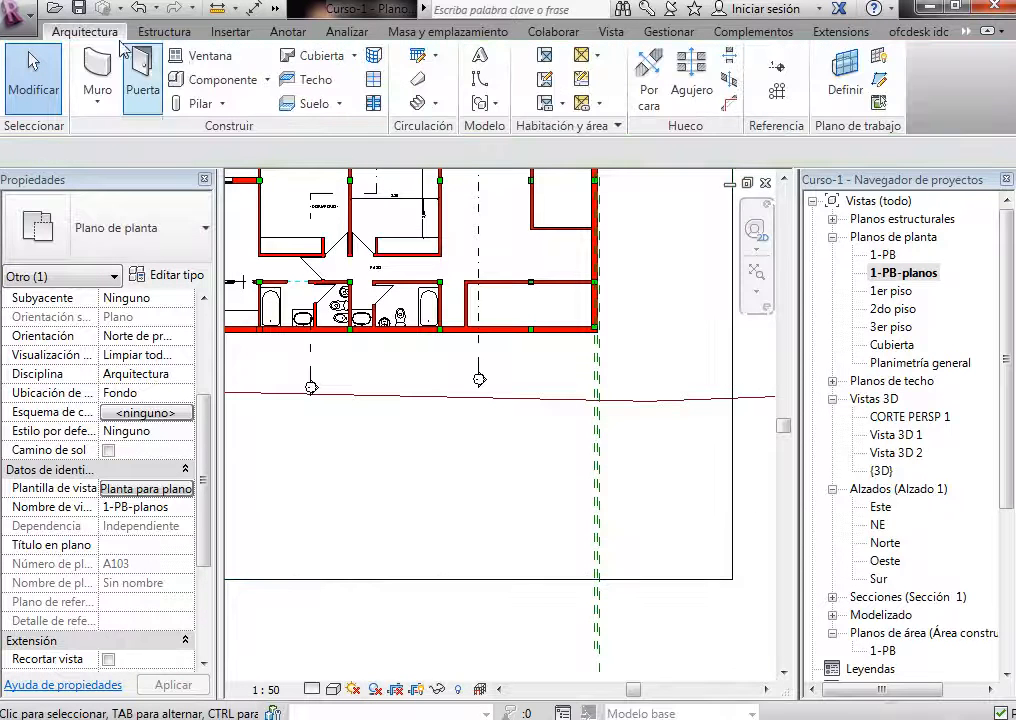
# Step: Try to draw a vertical model line about 4.1 m long below the plan inside the crop region, and undo it
pyautogui.click(480, 78)
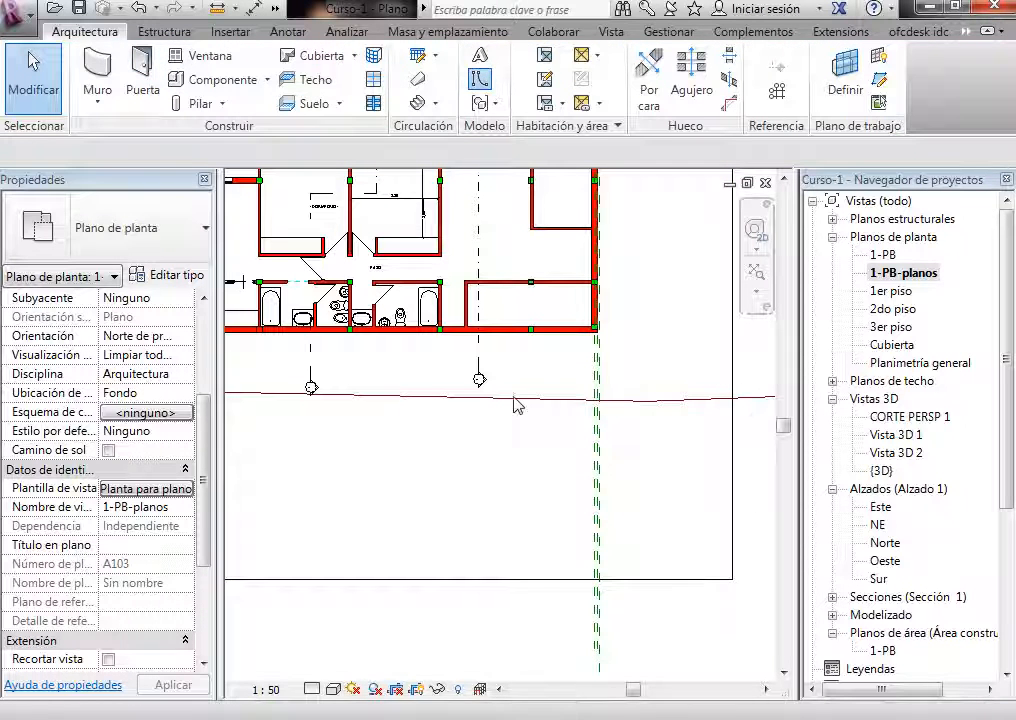
pyautogui.click(457, 440)
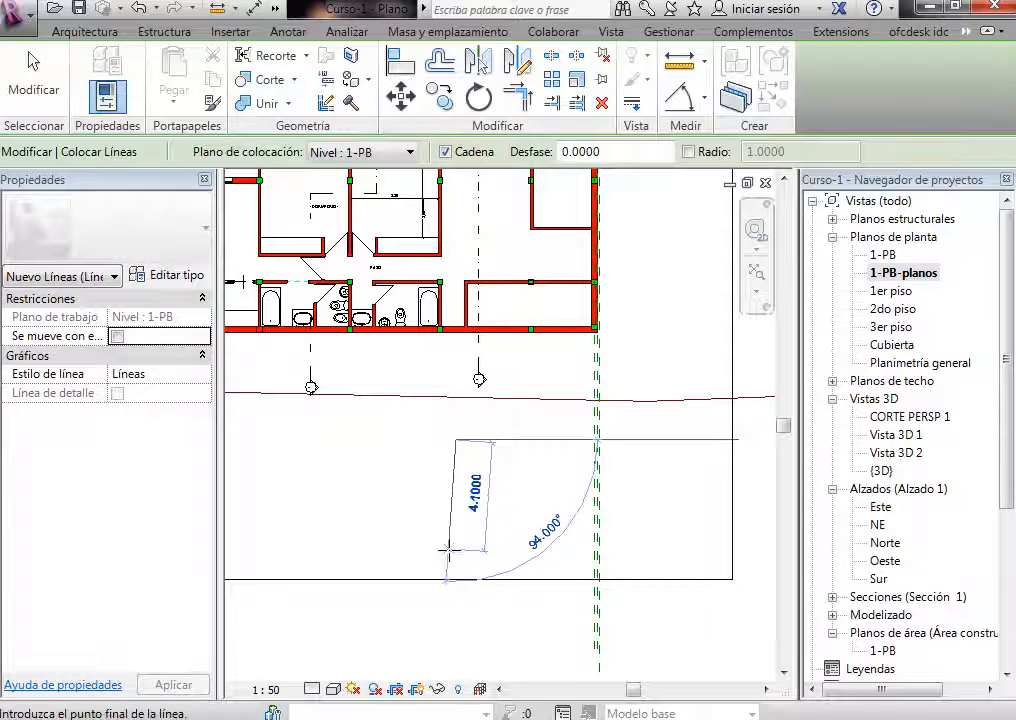
pyautogui.click(460, 549)
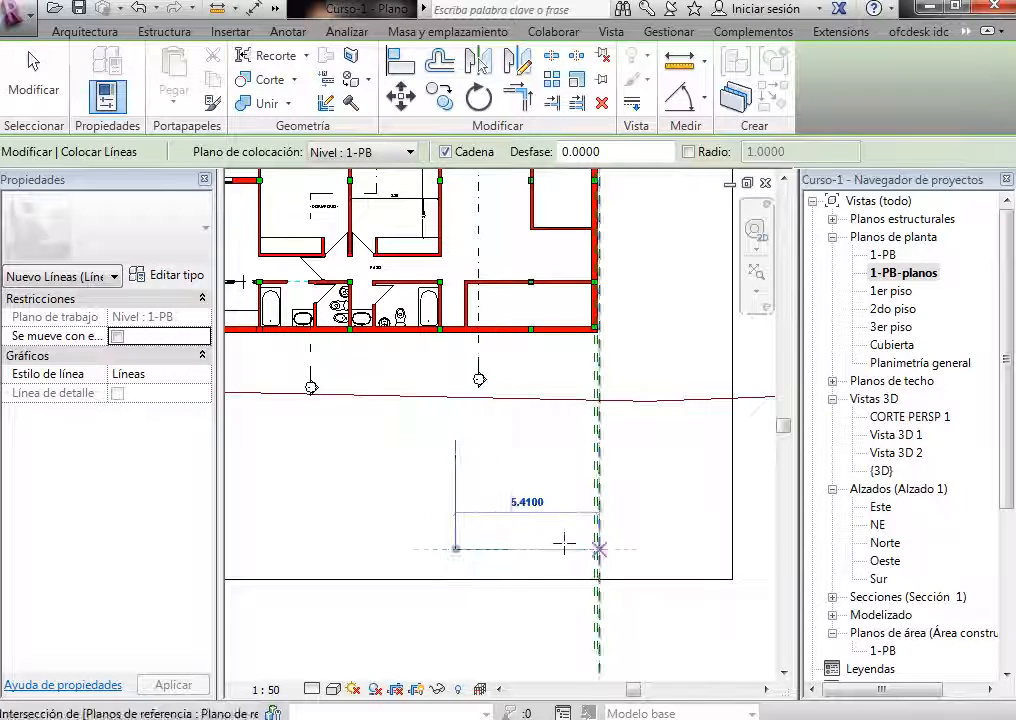
pyautogui.hotkey('ctrl', 'z')
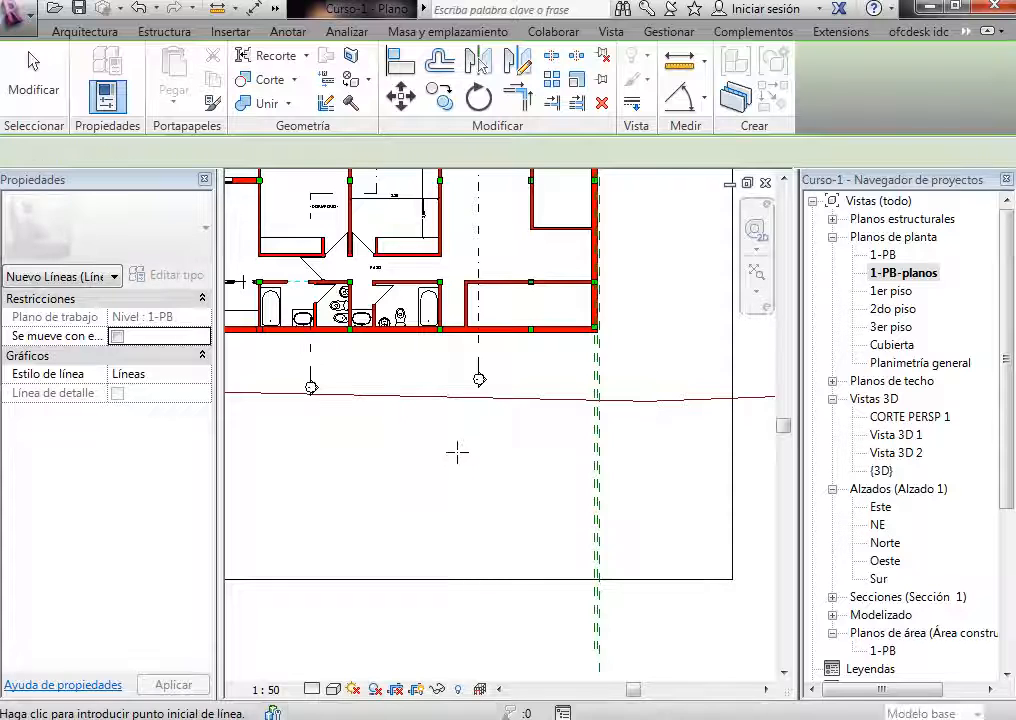
pyautogui.click(457, 441)
pyautogui.click(457, 549)
pyautogui.hotkey('ctrl', 'z')
pyautogui.press('Escape')
pyautogui.press('Escape')
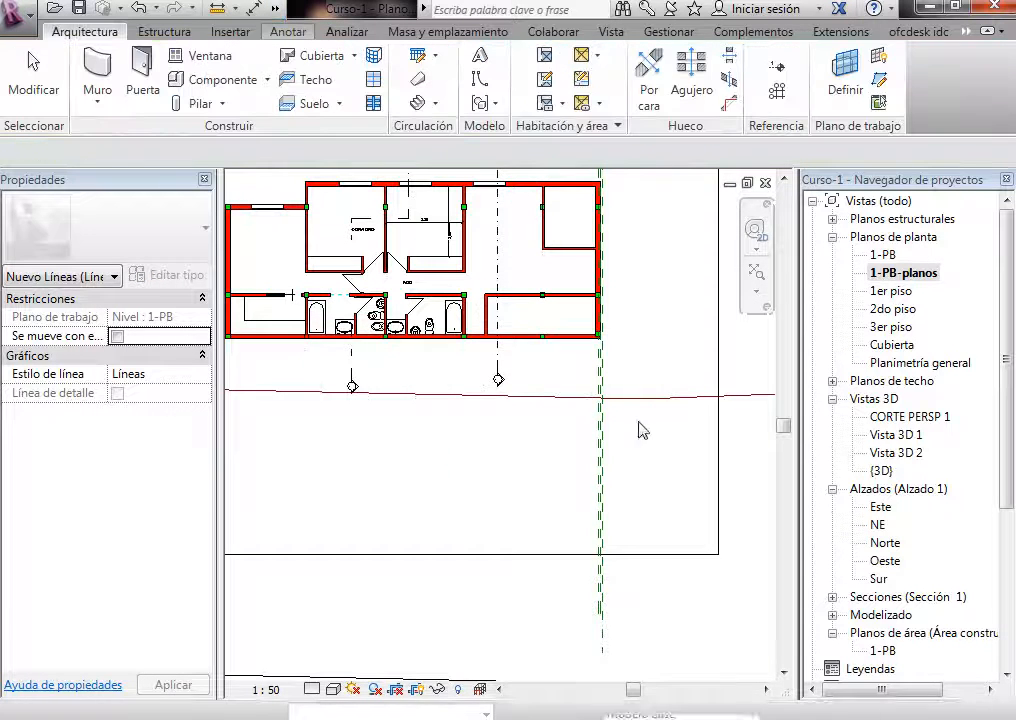
# Step: Open the 1-PB floor plan and display its crop region boundary with view cropping turned off
pyautogui.doubleClick(883, 255)
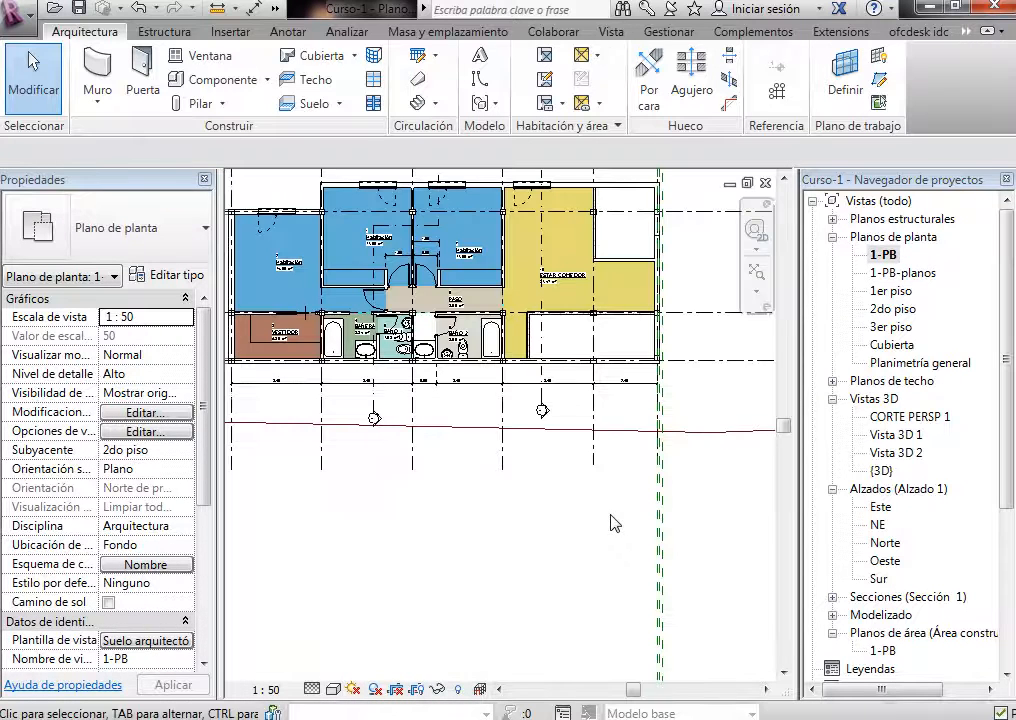
pyautogui.scroll(-1, 497, 531)
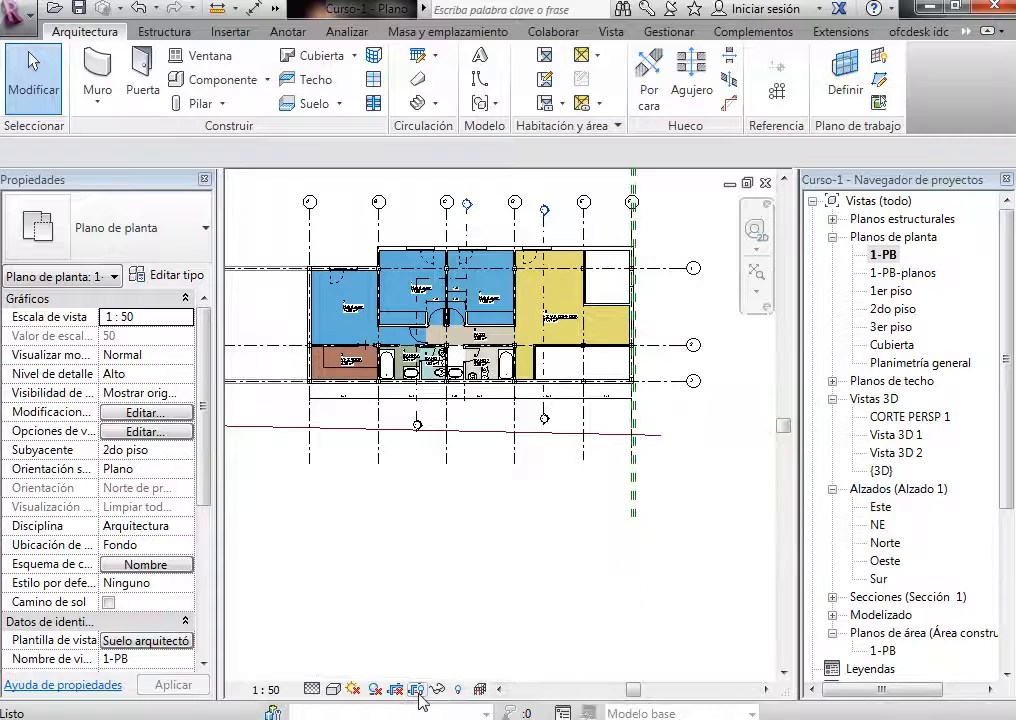
pyautogui.click(414, 696)
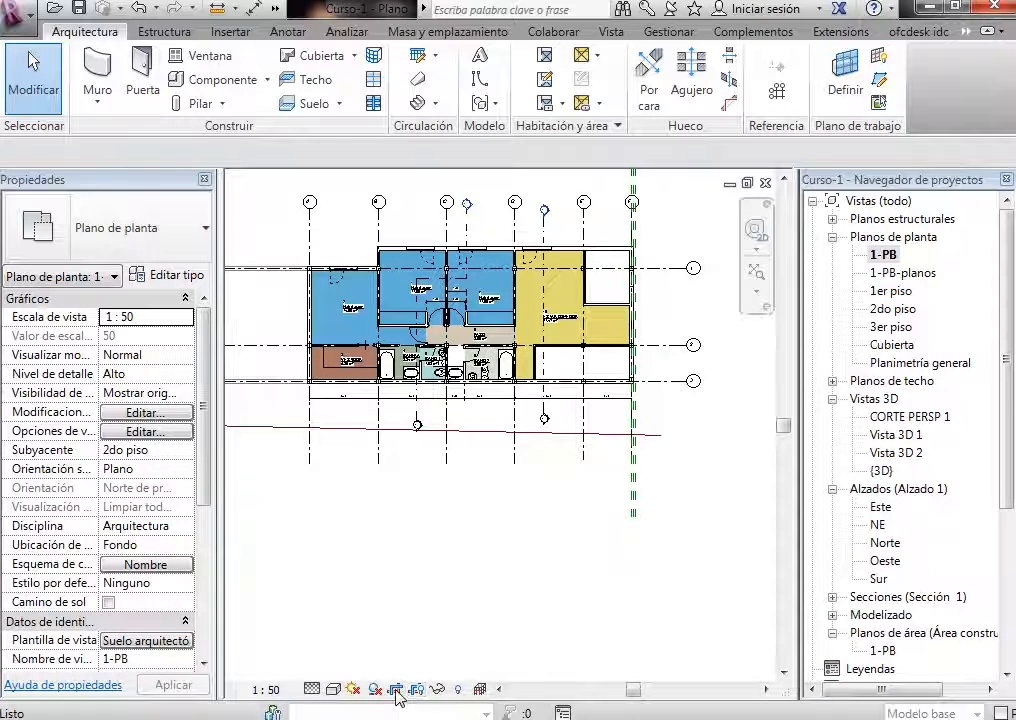
pyautogui.click(397, 691)
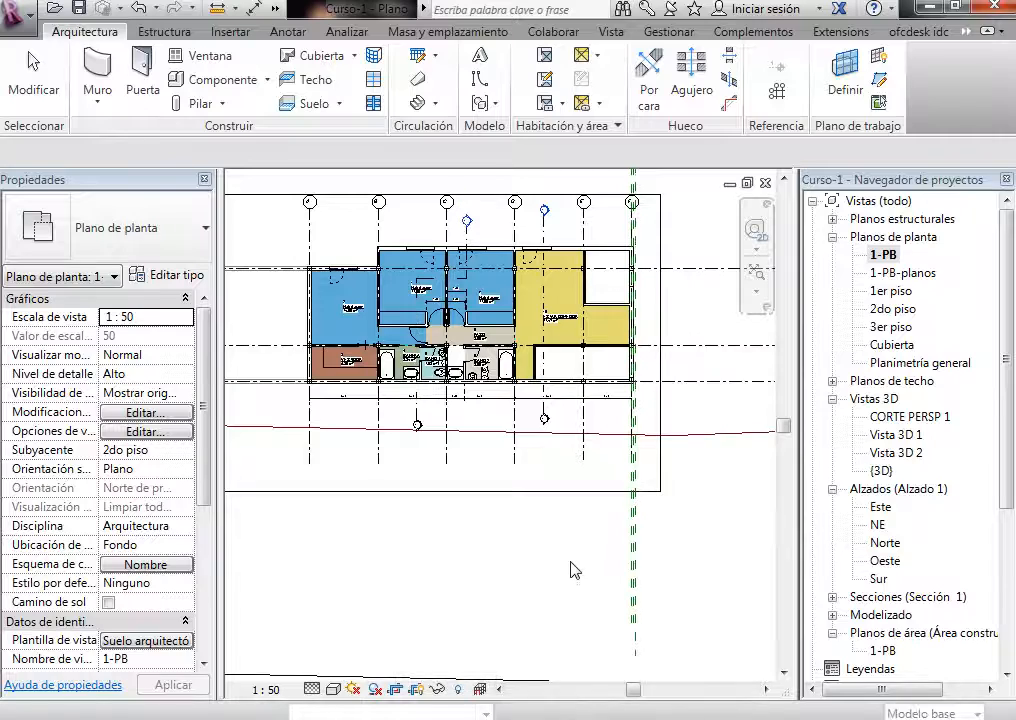
# Step: Review the model category visibility settings in the Suelo arquitectónico 1-100 view template
pyautogui.click(161, 642)
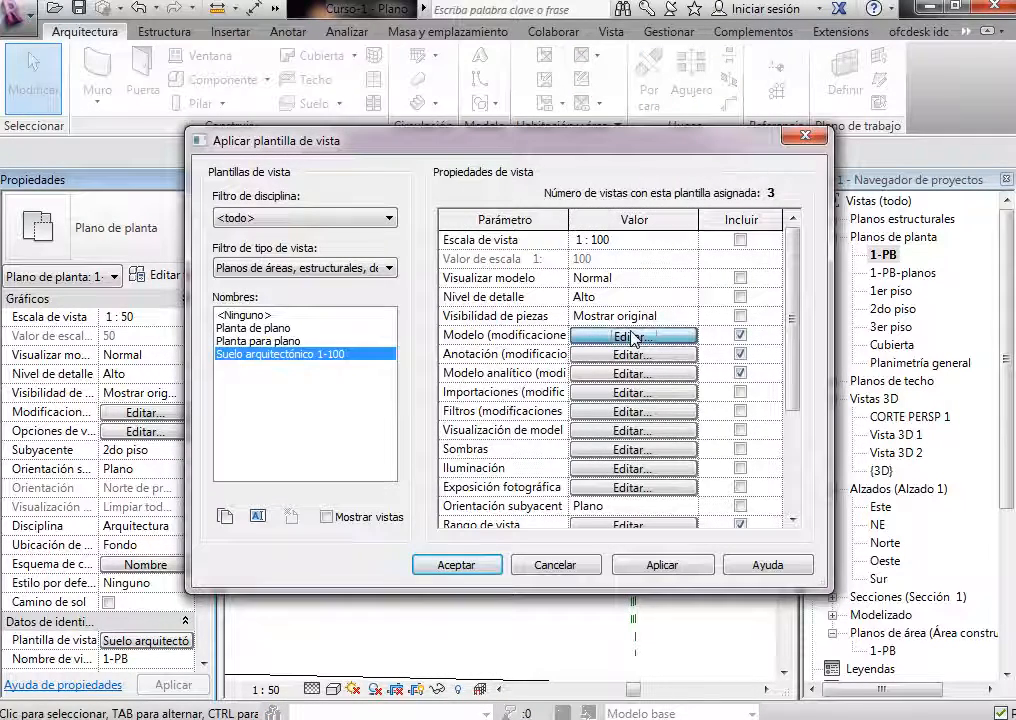
pyautogui.click(633, 336)
pyautogui.scroll(-2, 476, 428)
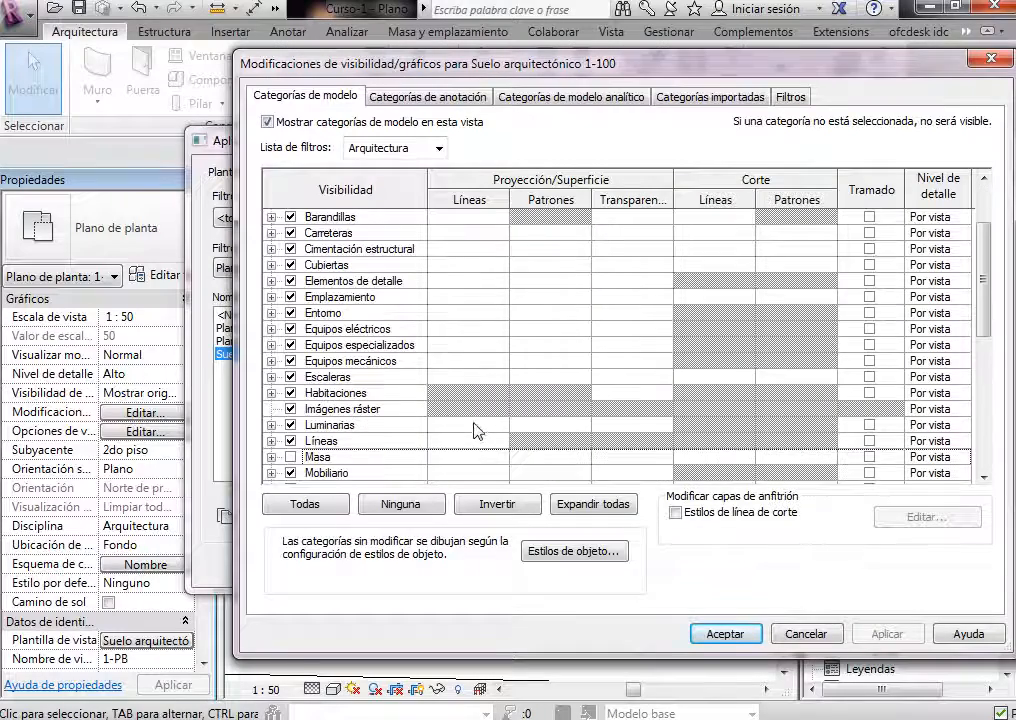
pyautogui.click(725, 634)
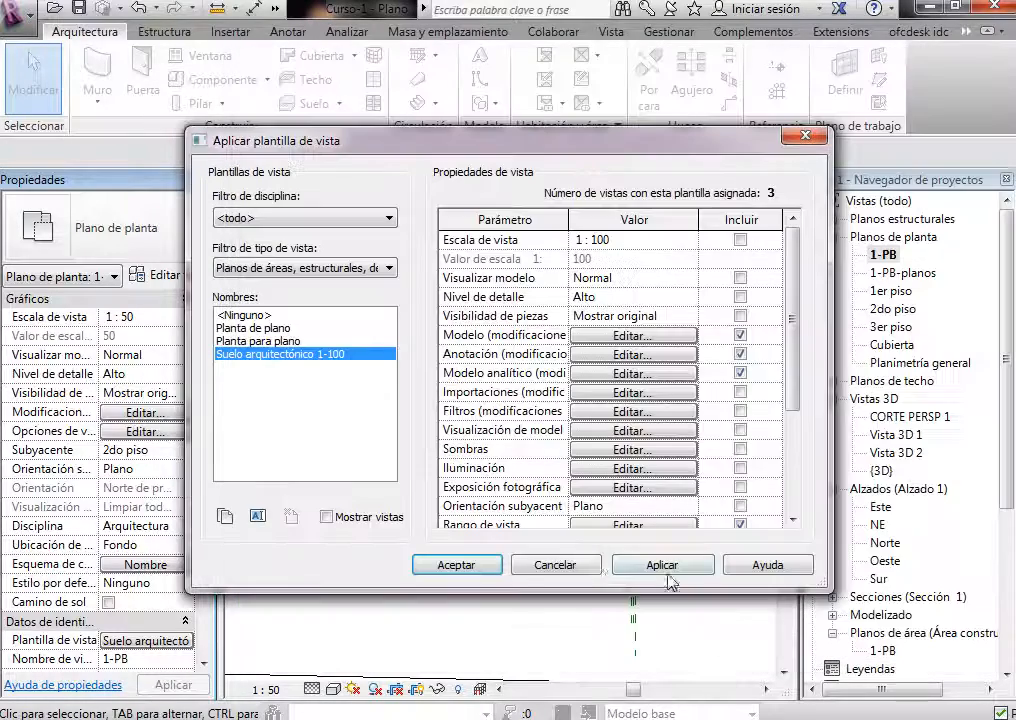
pyautogui.click(600, 566)
# Step: Close the view template settings and examine grid line B, the dimensions and the crop boundary in the 1-PB plan
pyautogui.click(550, 524)
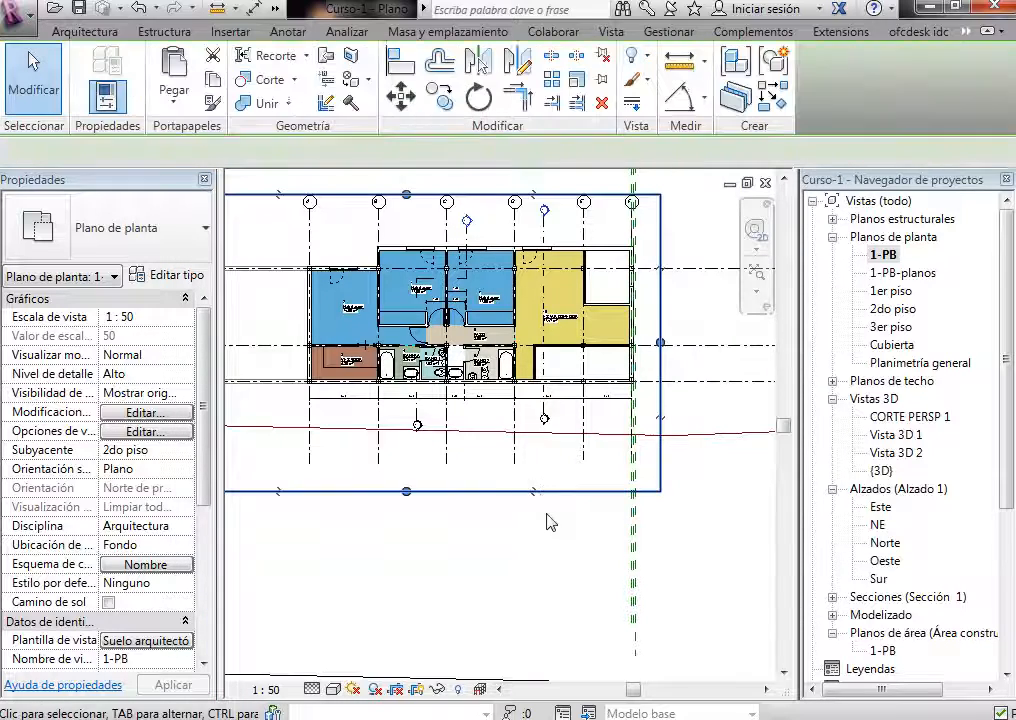
pyautogui.scroll(2, 452, 188)
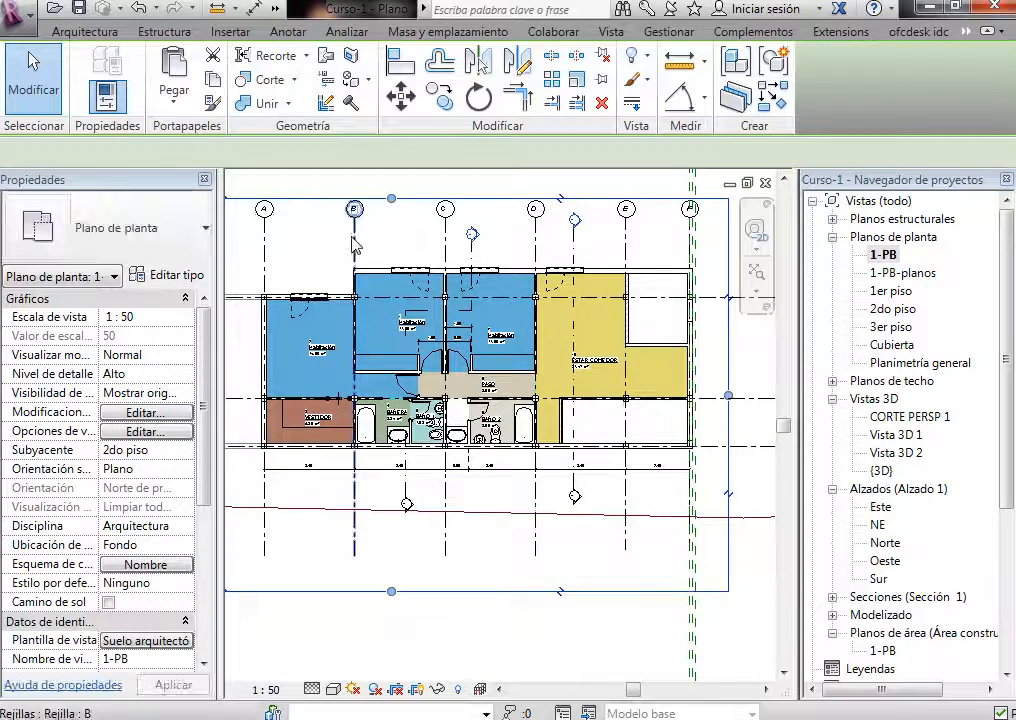
pyautogui.scroll(3, 311, 485)
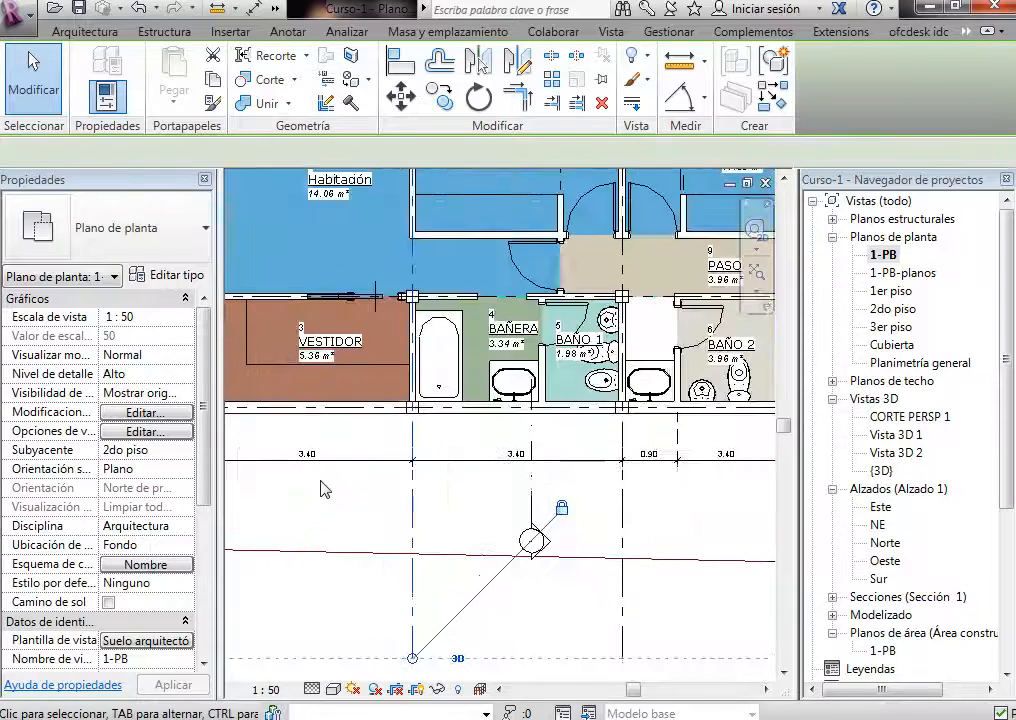
pyautogui.click(297, 463)
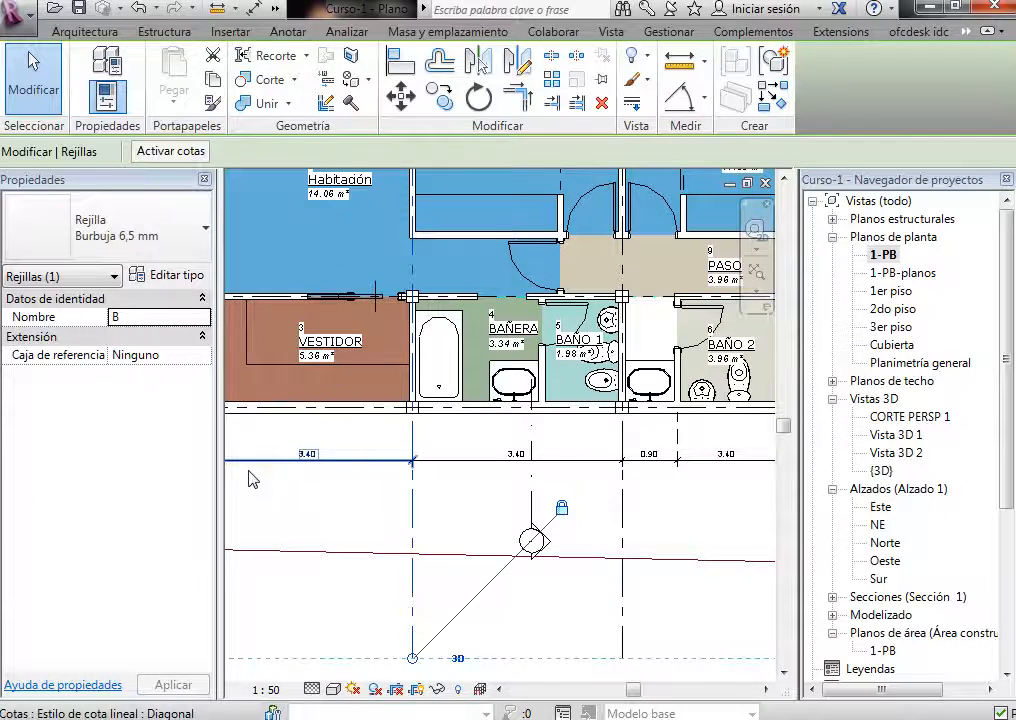
pyautogui.scroll(-4, 252, 480)
pyautogui.scroll(-1, 710, 415)
pyautogui.scroll(4, 614, 477)
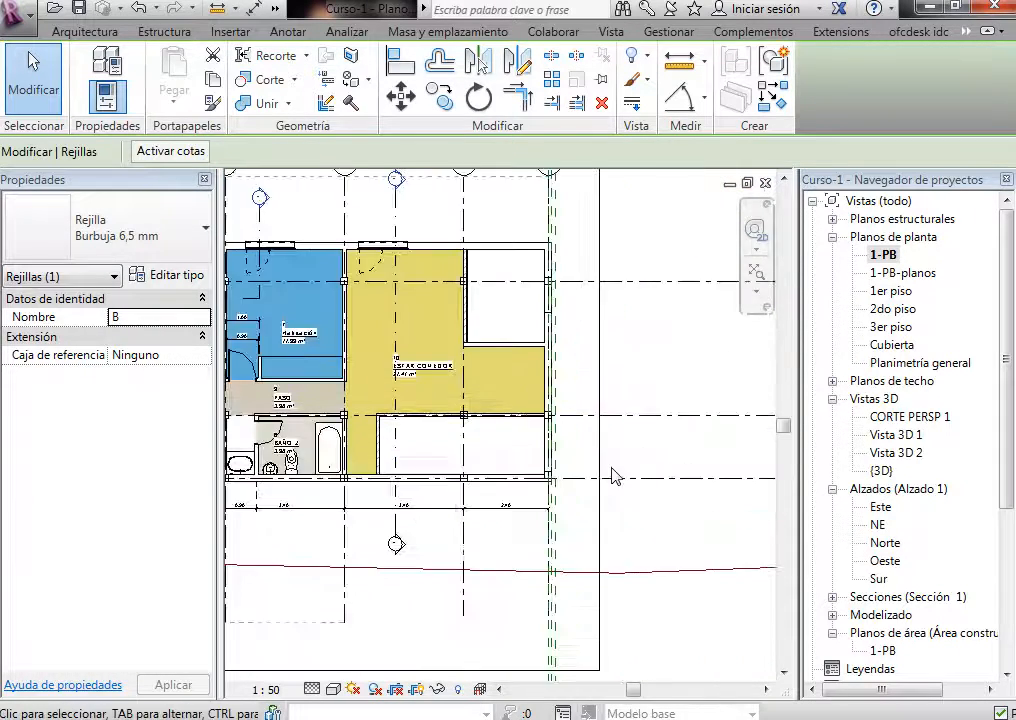
pyautogui.scroll(6, 612, 469)
pyautogui.scroll(-3, 964, 442)
pyautogui.scroll(-4, 703, 443)
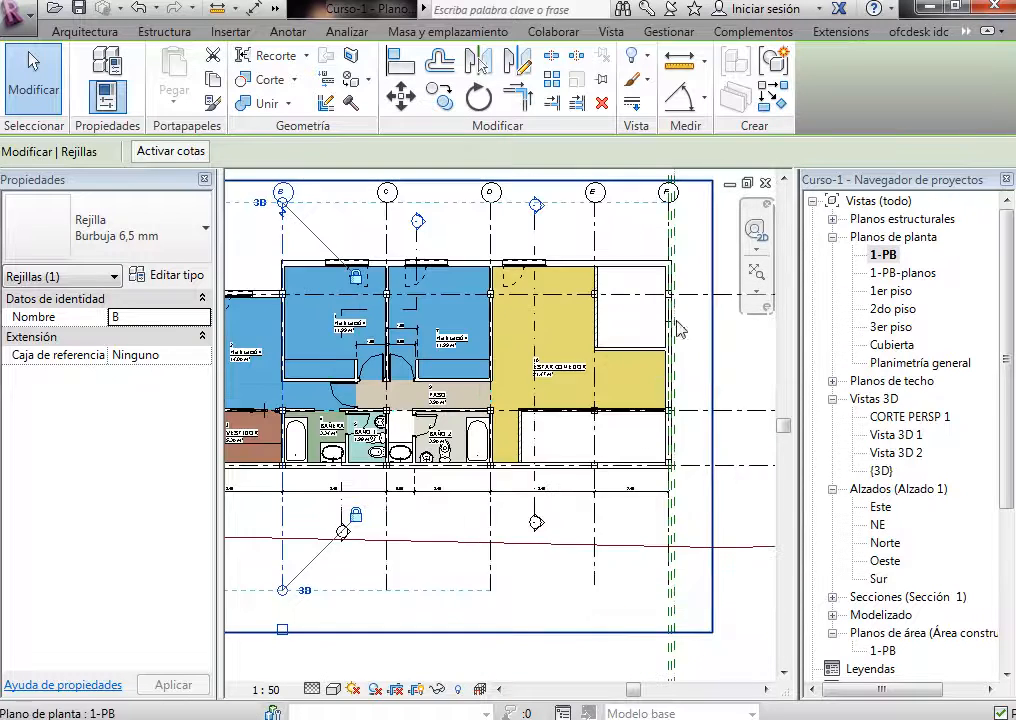
pyautogui.scroll(-2, 678, 330)
pyautogui.scroll(-2, 517, 183)
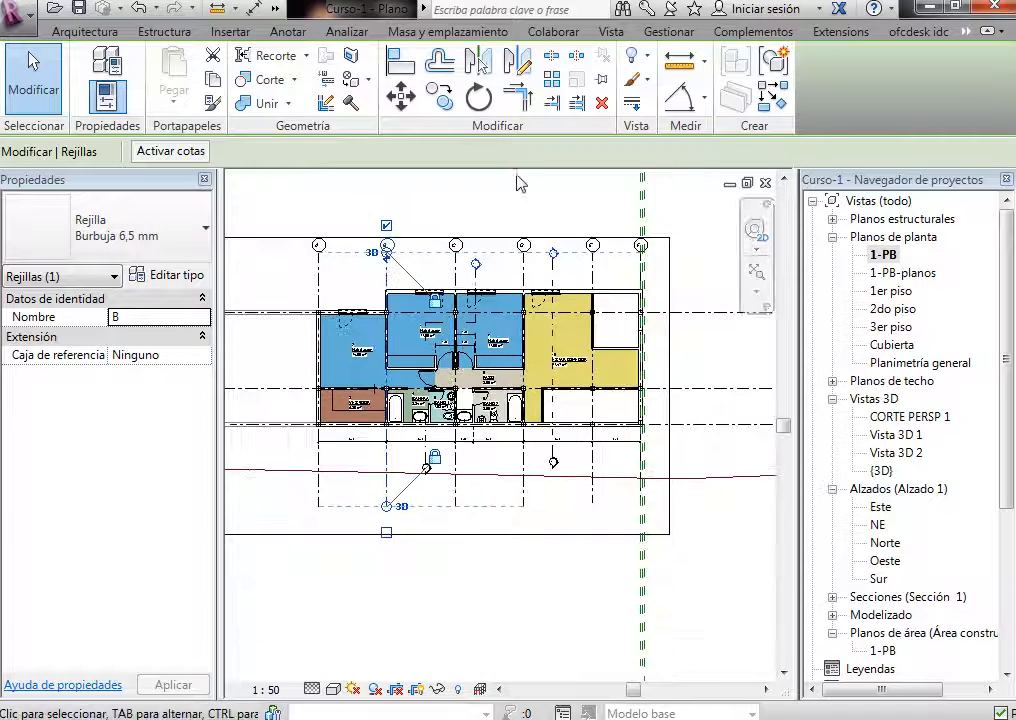
# Step: Examine the walls around the ESTAR COMEDOR room, including the horizontal partition between grids E and F
pyautogui.click(617, 245)
pyautogui.scroll(5, 370, 462)
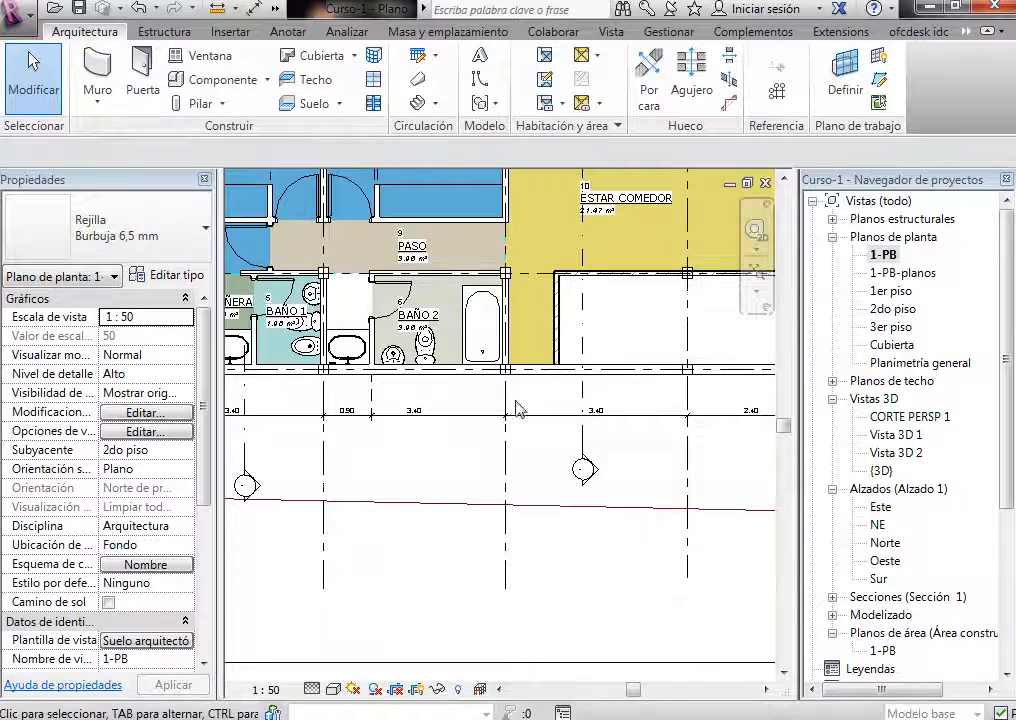
pyautogui.scroll(-2, 358, 458)
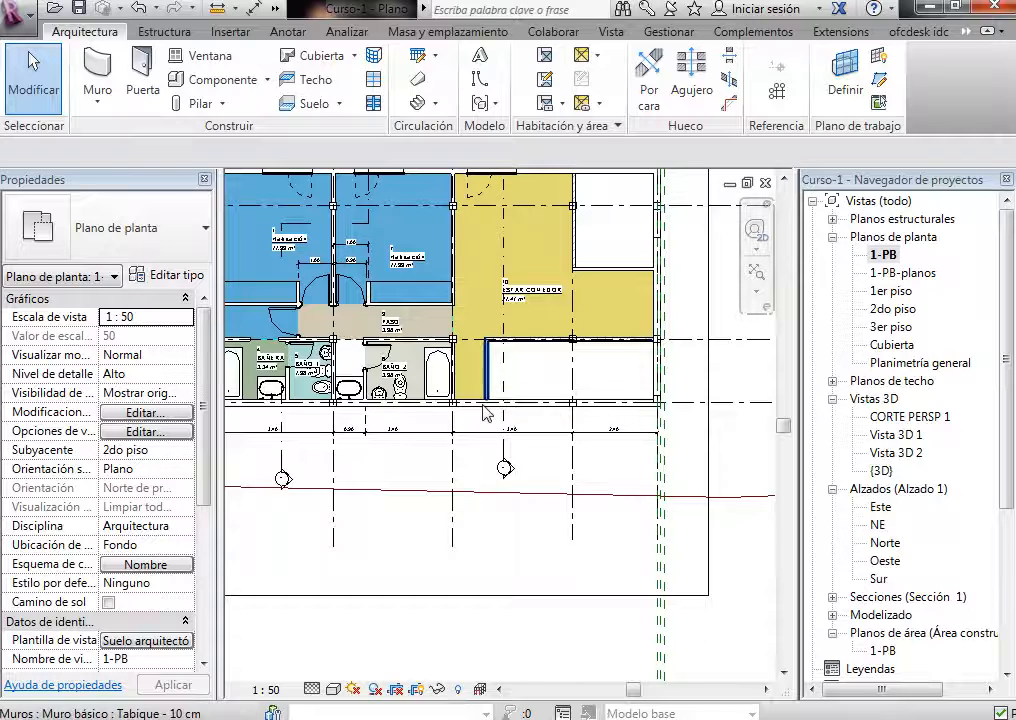
pyautogui.scroll(-1, 482, 483)
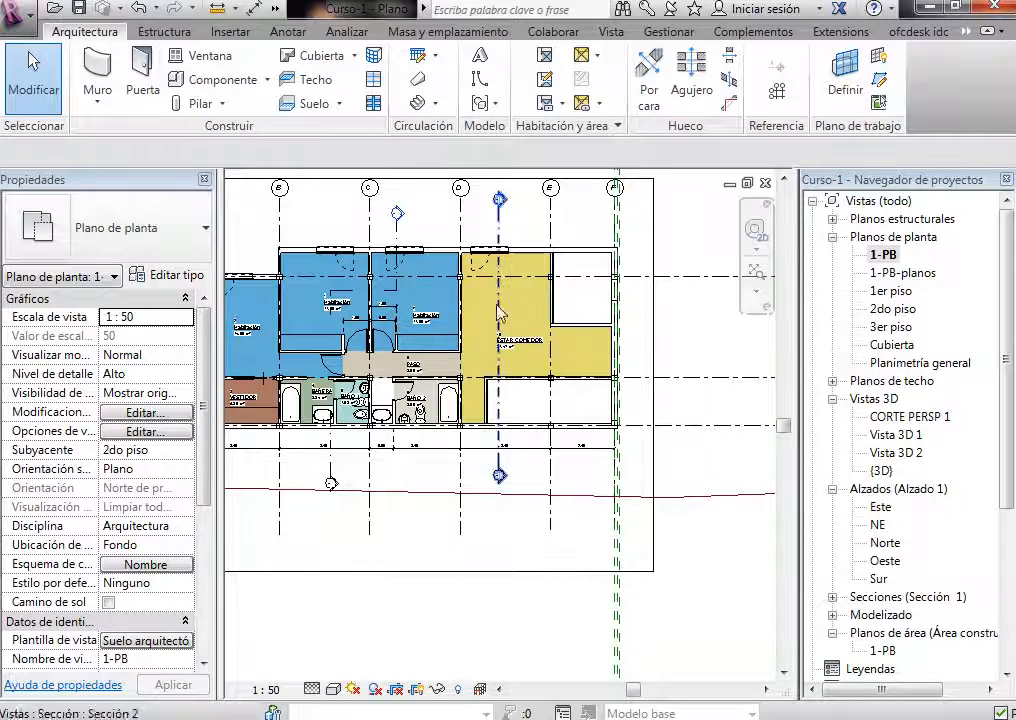
pyautogui.click(578, 323)
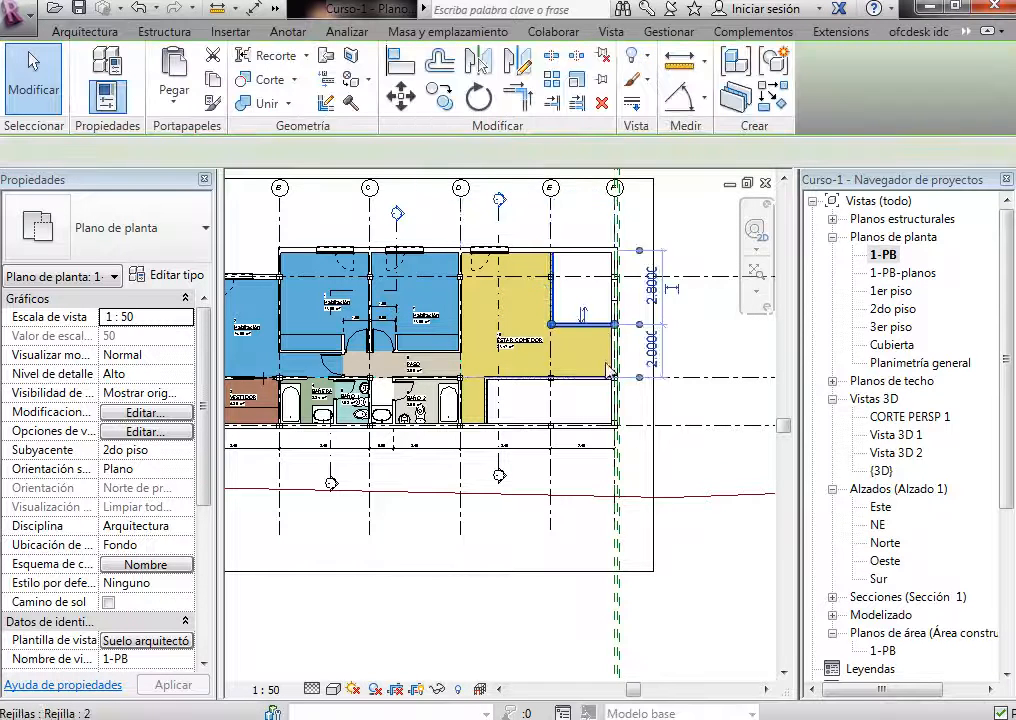
pyautogui.scroll(2, 606, 370)
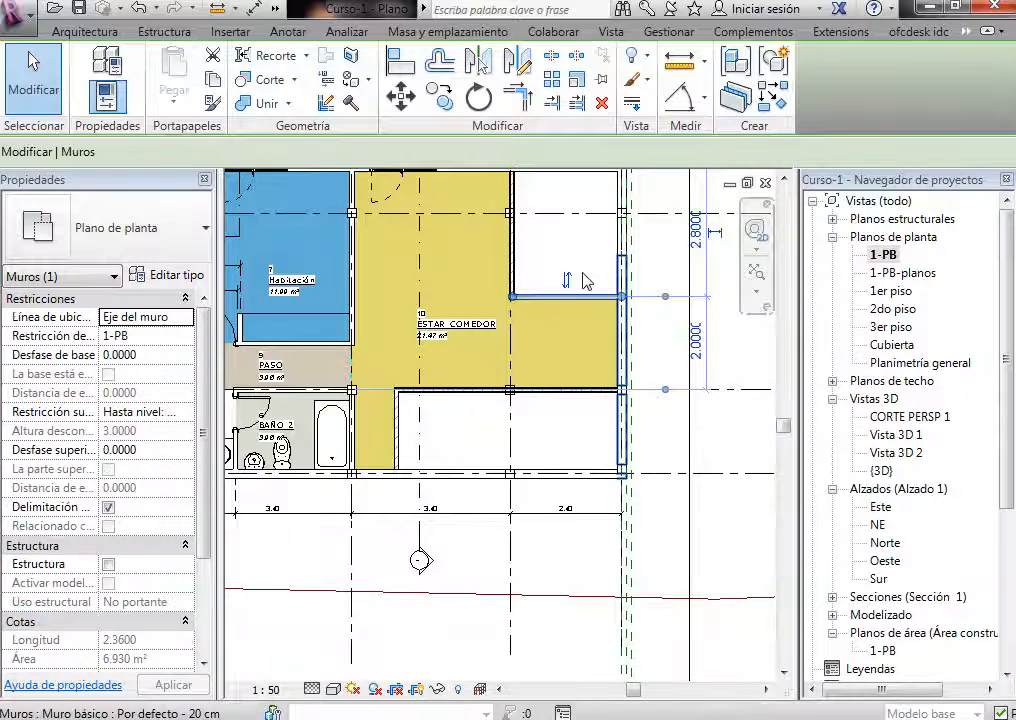
pyautogui.click(686, 406)
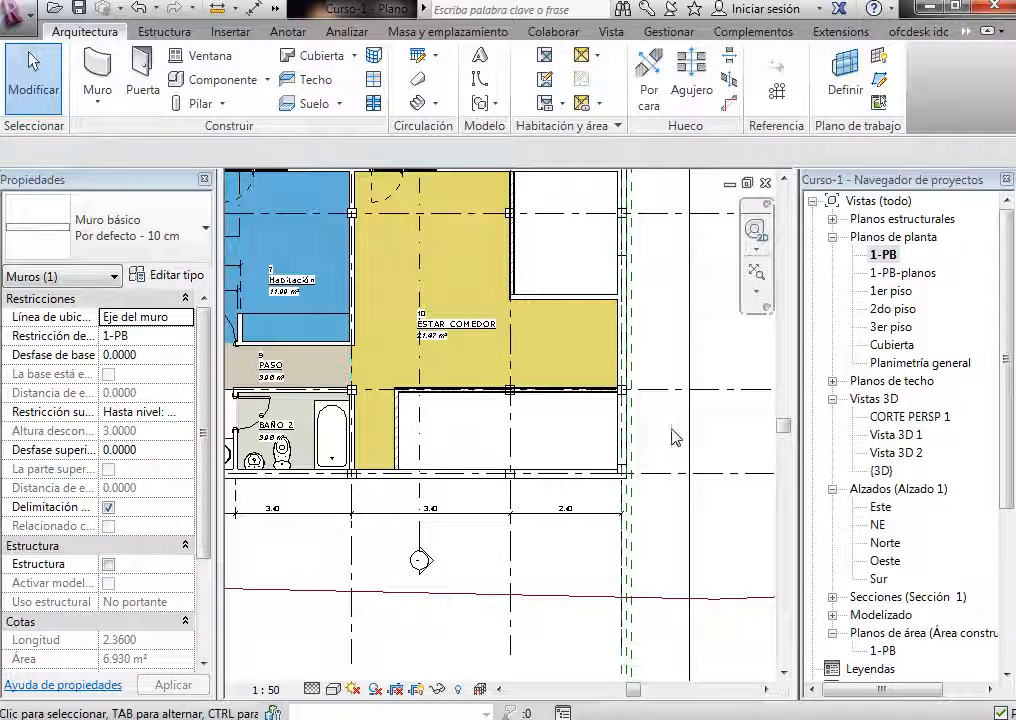
pyautogui.scroll(-3, 680, 435)
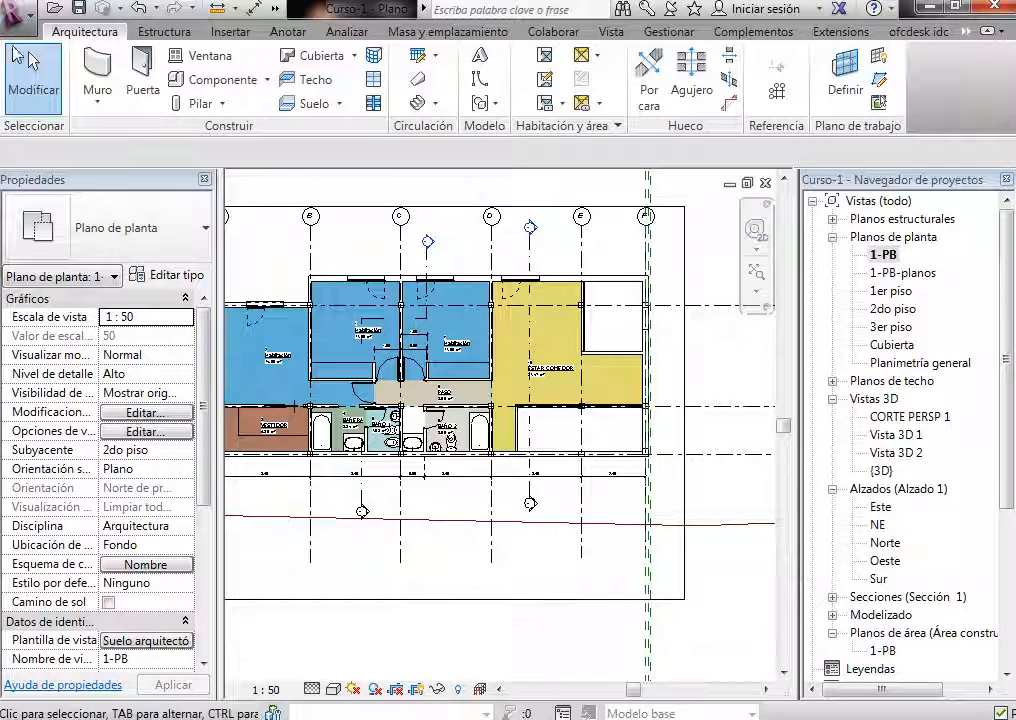
pyautogui.click(18, 12)
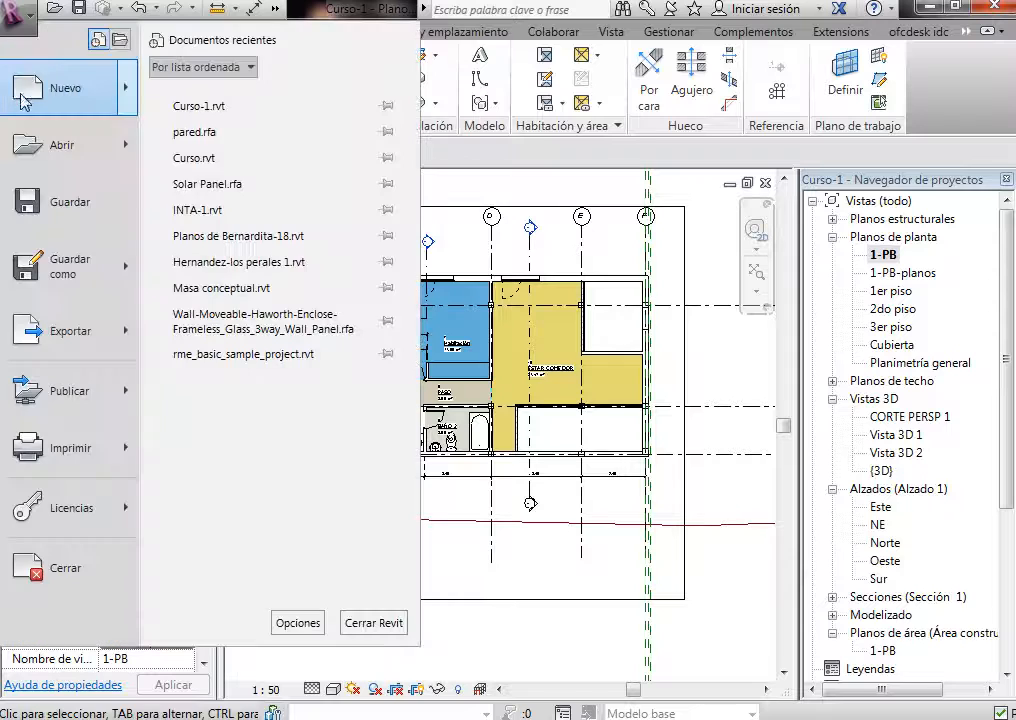
pyautogui.moveTo(44, 163)
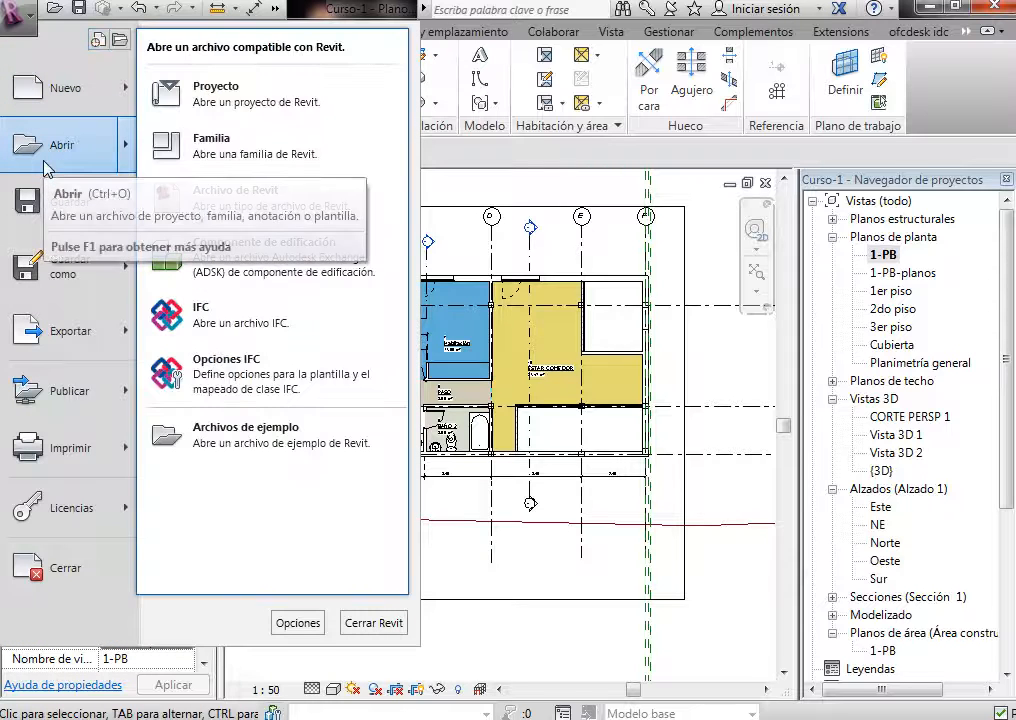
pyautogui.click(227, 154)
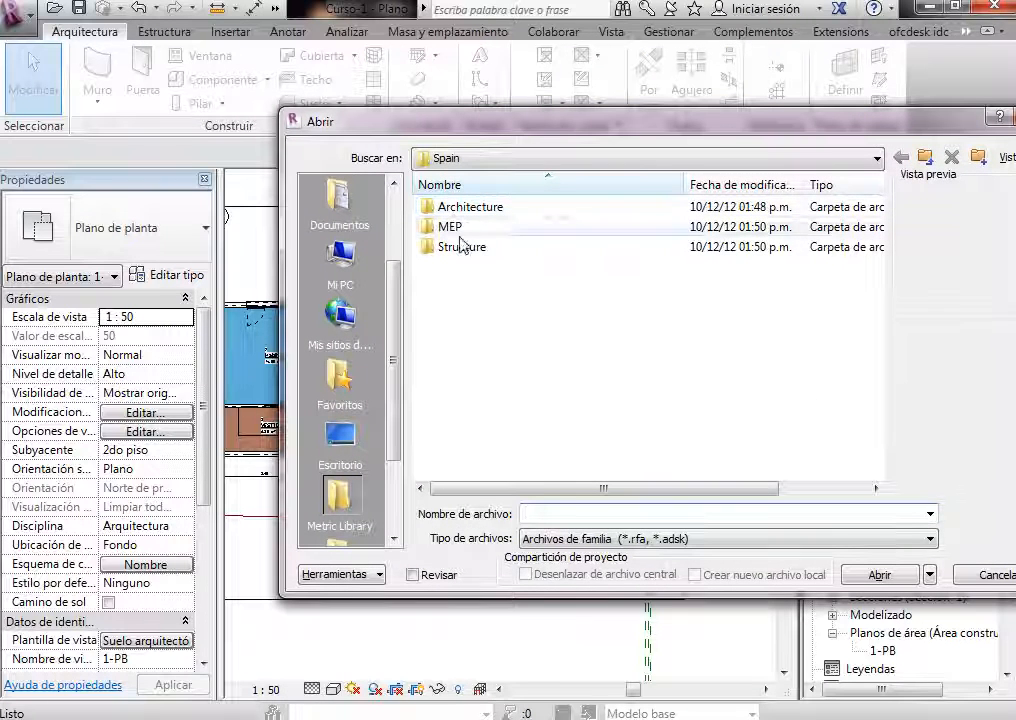
pyautogui.click(985, 577)
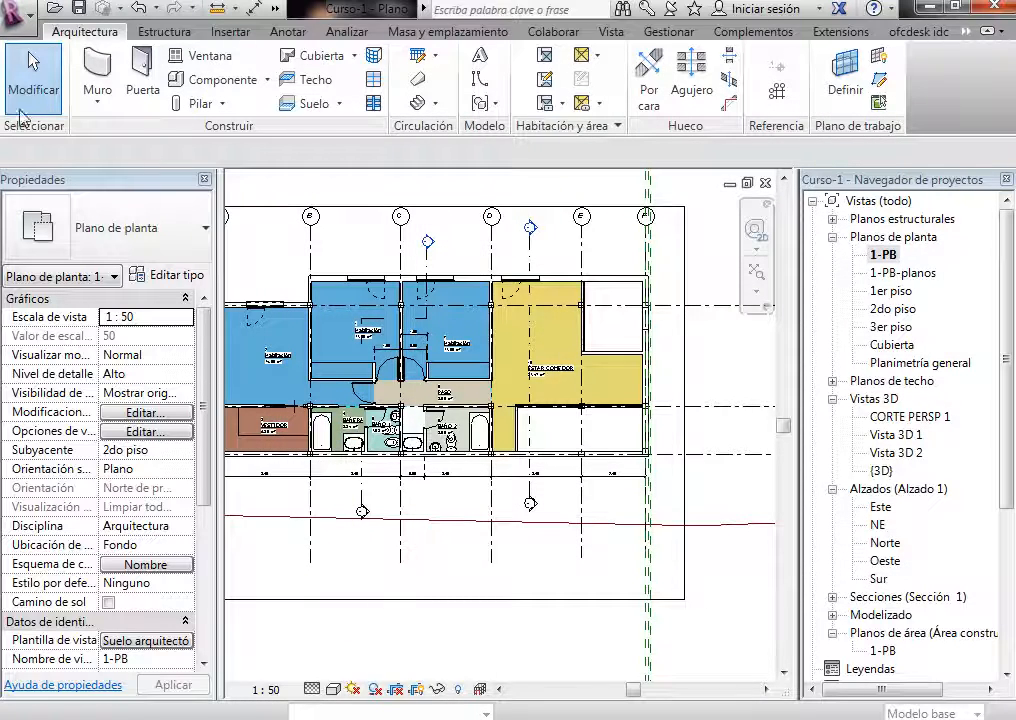
# Step: Create a new family from the Masa métrica template in the Masas conceptuales folder
pyautogui.click(19, 20)
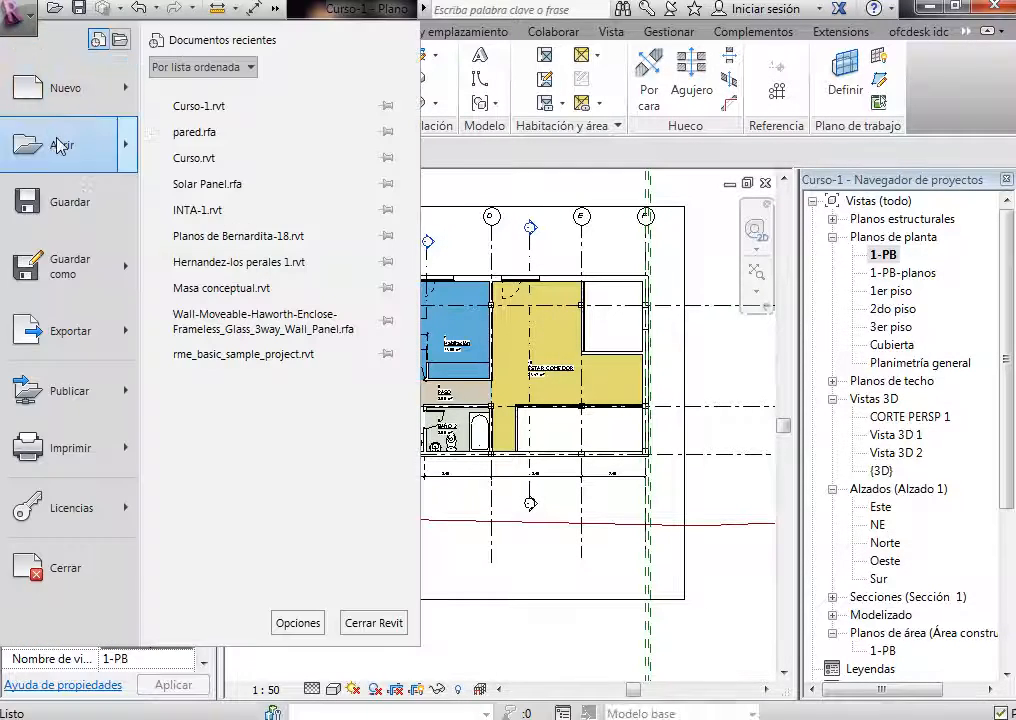
pyautogui.moveTo(65, 88)
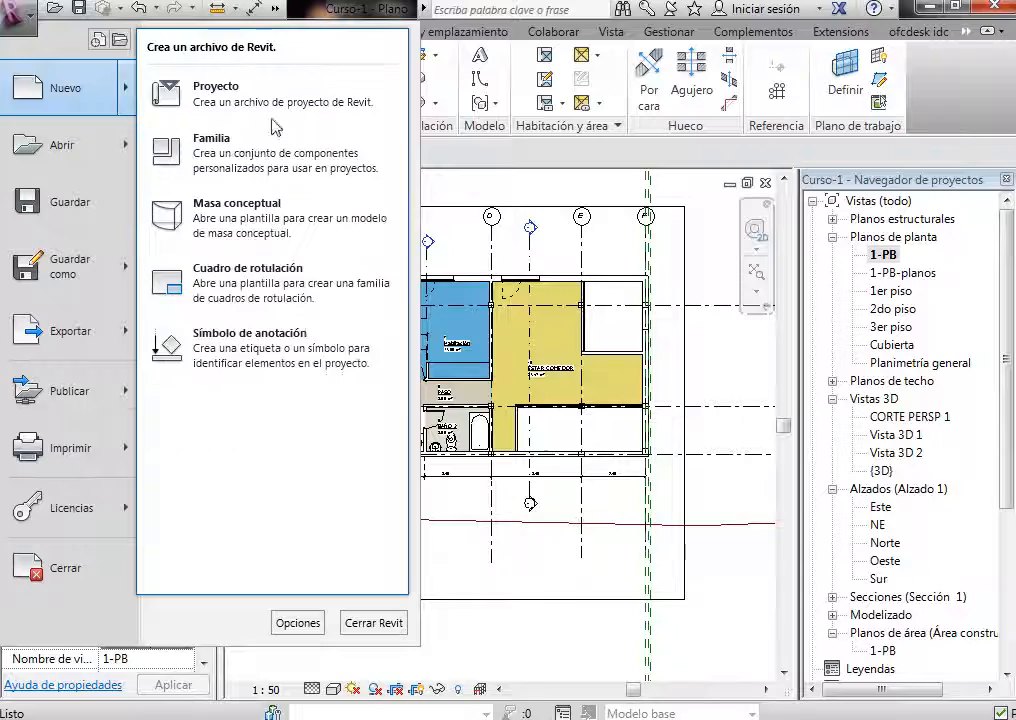
pyautogui.click(238, 150)
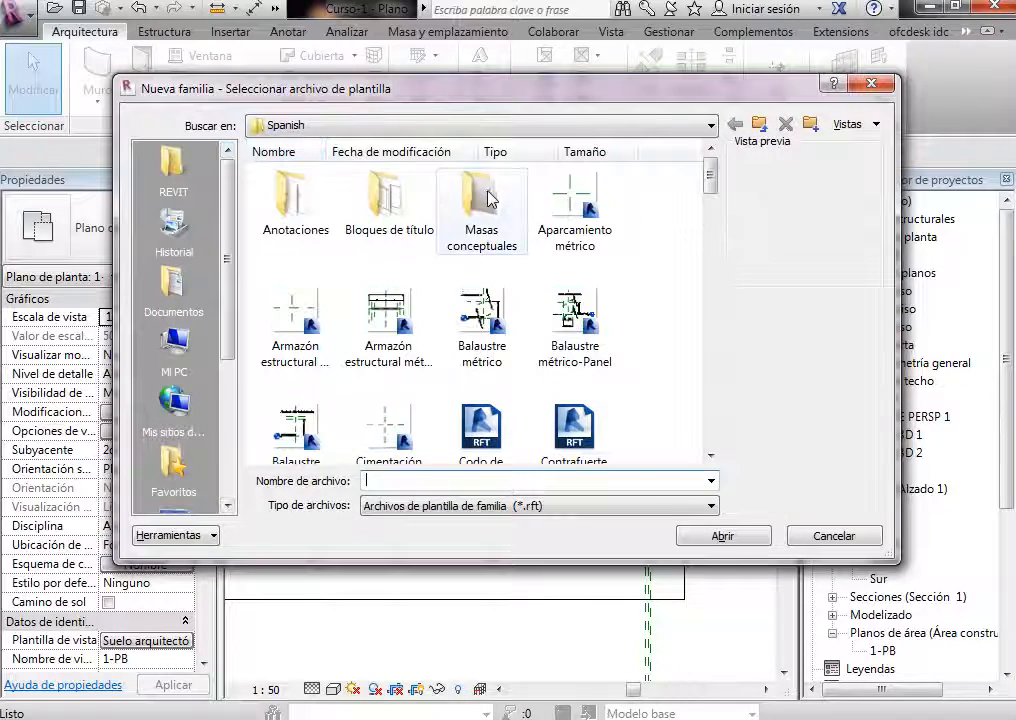
pyautogui.doubleClick(490, 218)
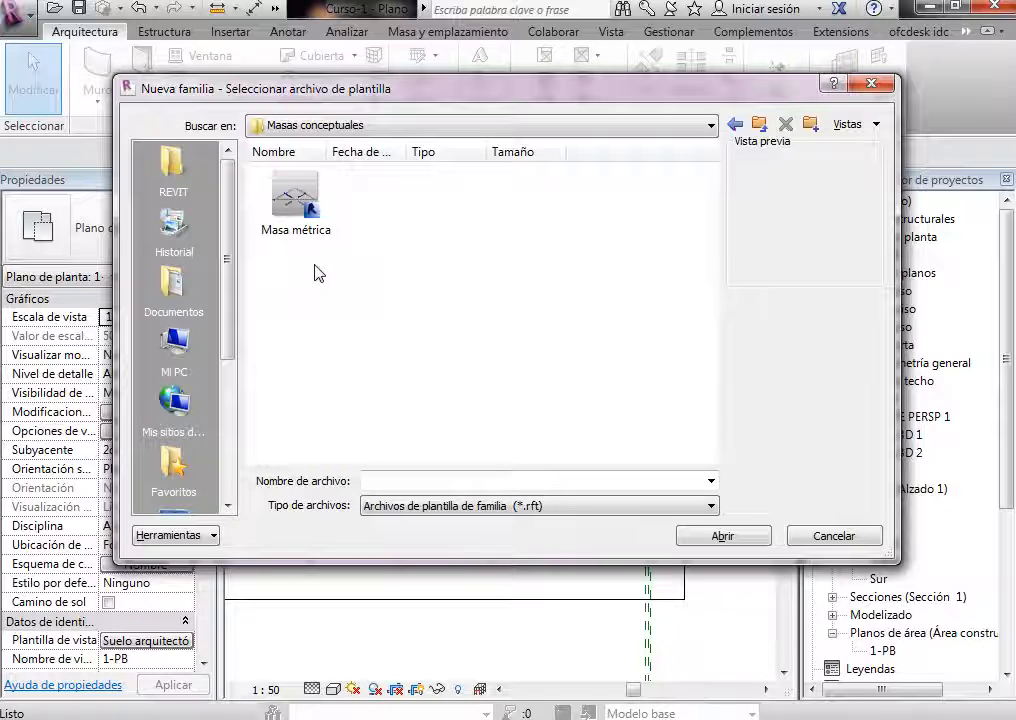
pyautogui.click(311, 217)
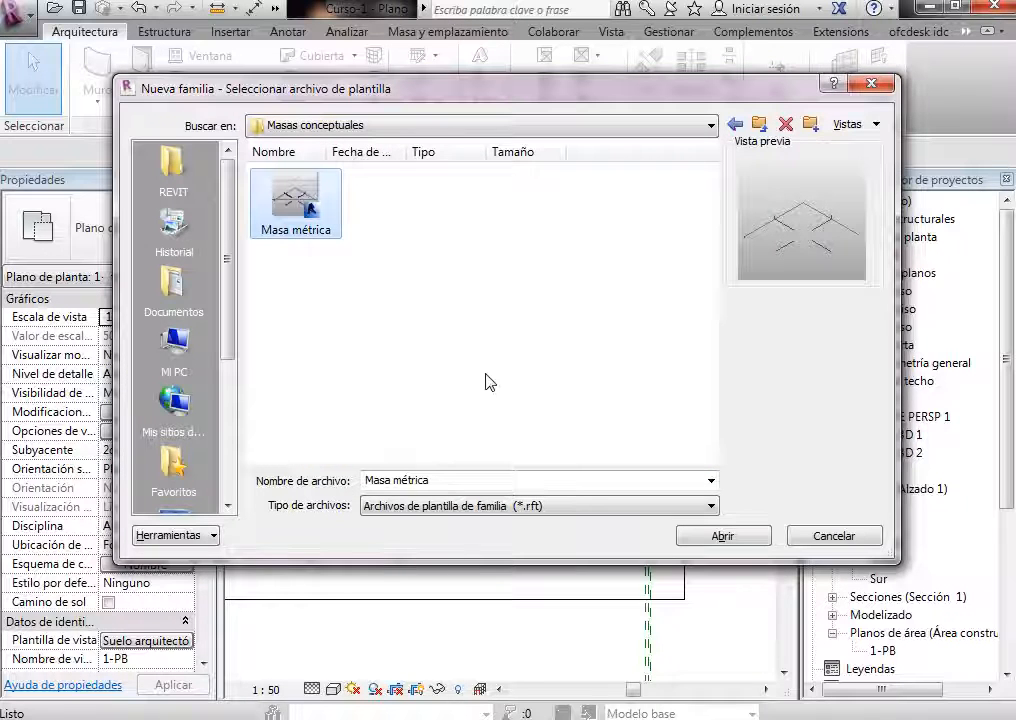
pyautogui.click(724, 537)
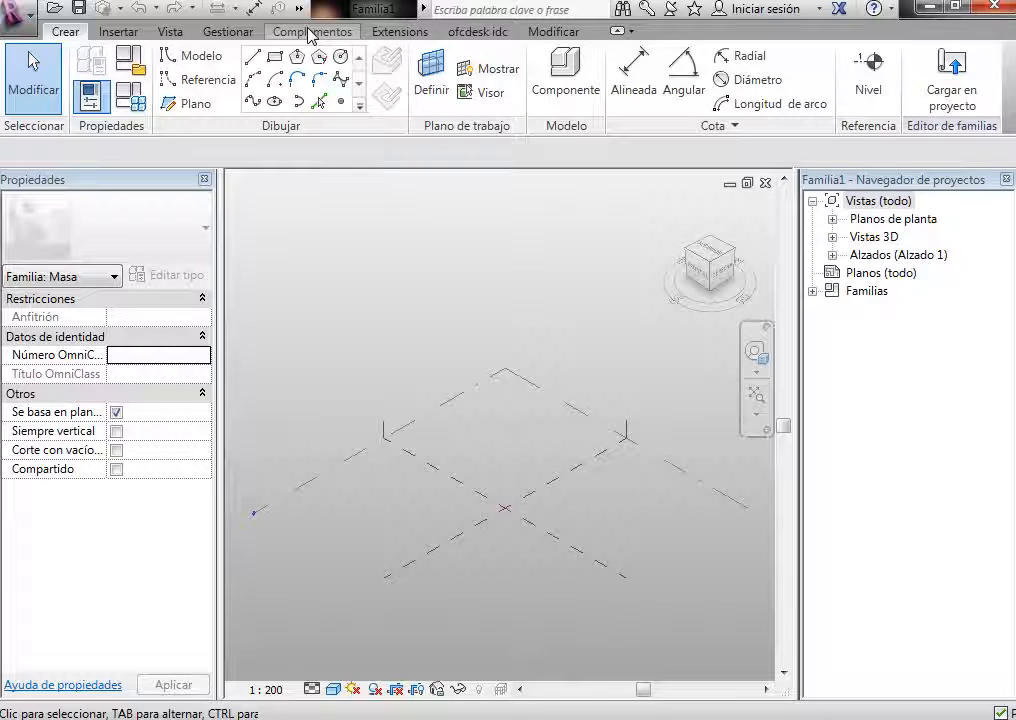
# Step: Set the mass family's length units to metres with two decimal places and no unit symbol
pyautogui.click(311, 33)
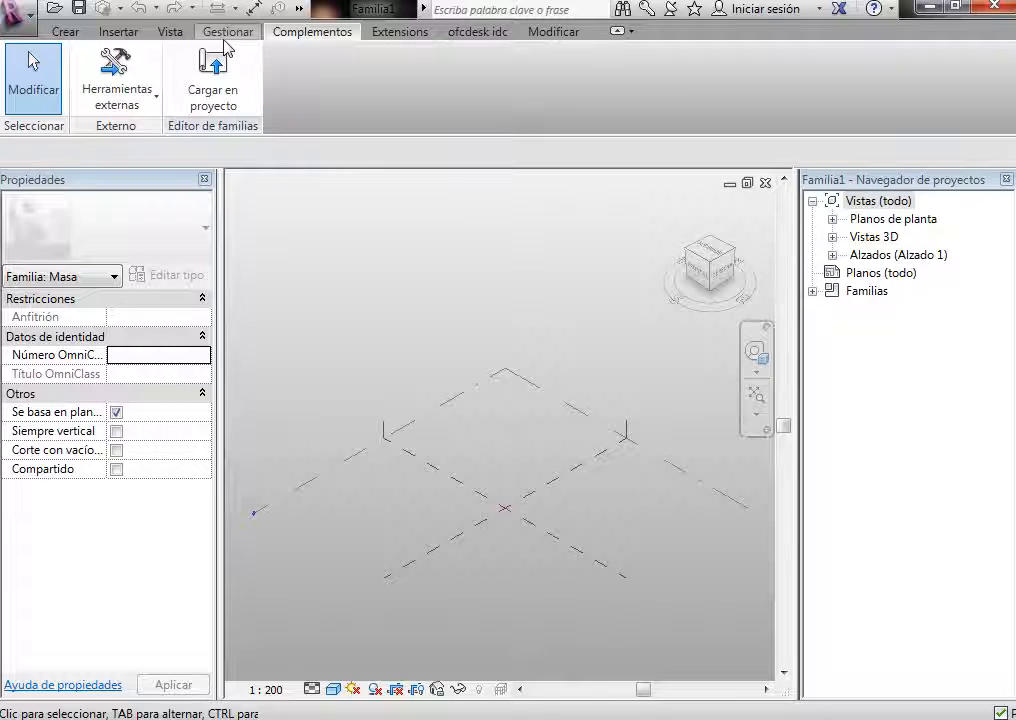
pyautogui.click(227, 32)
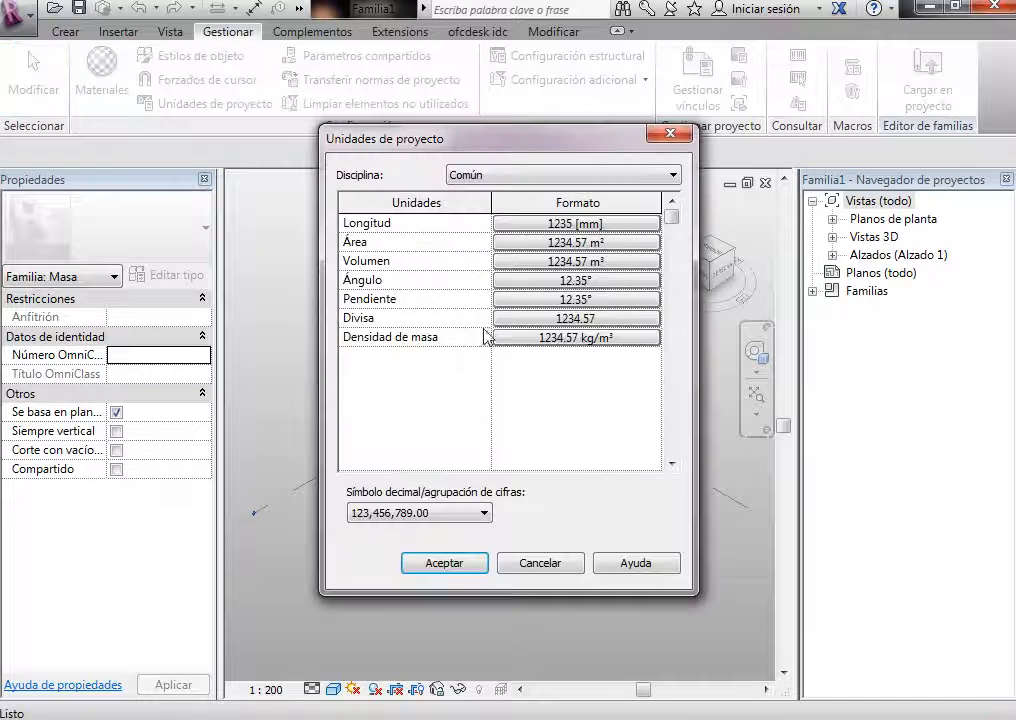
pyautogui.click(612, 222)
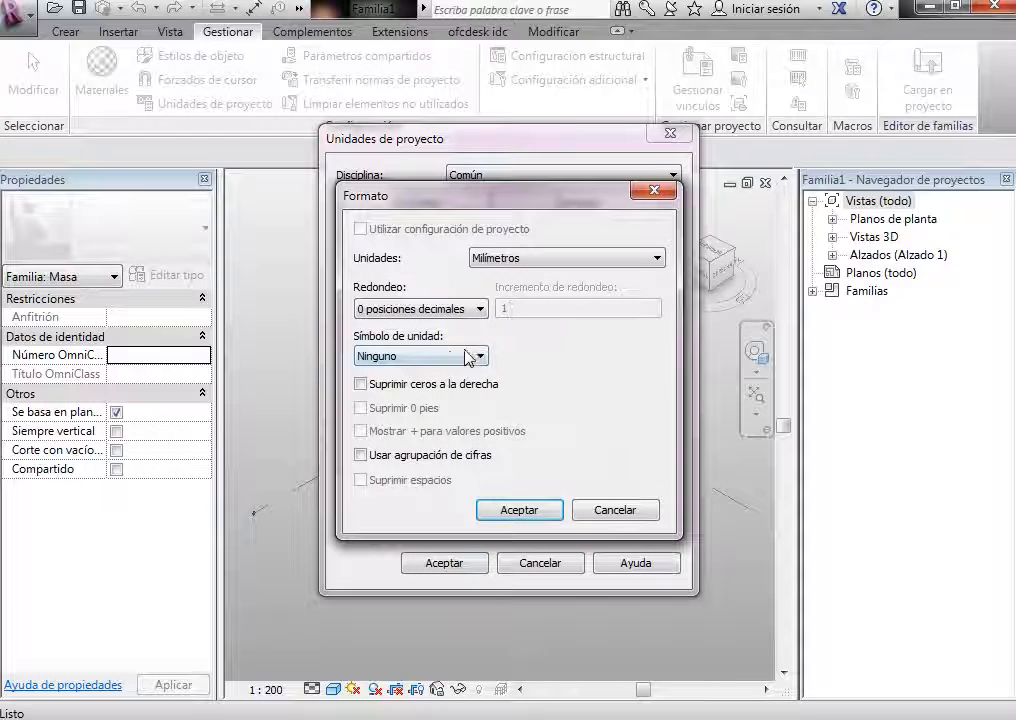
pyautogui.click(512, 262)
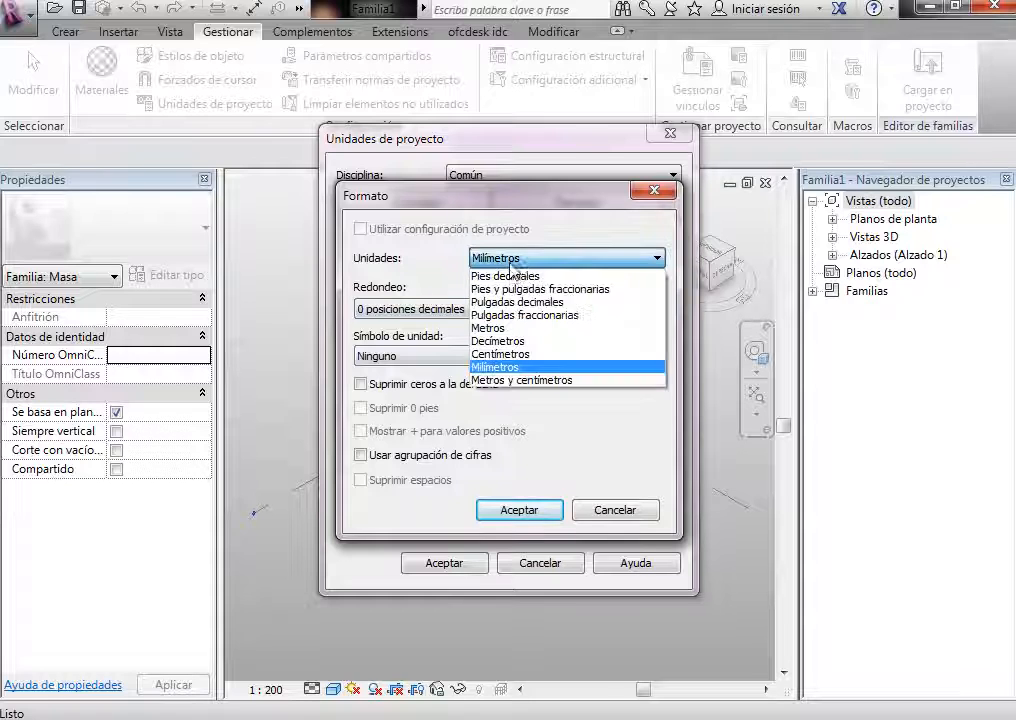
pyautogui.click(512, 329)
pyautogui.click(470, 356)
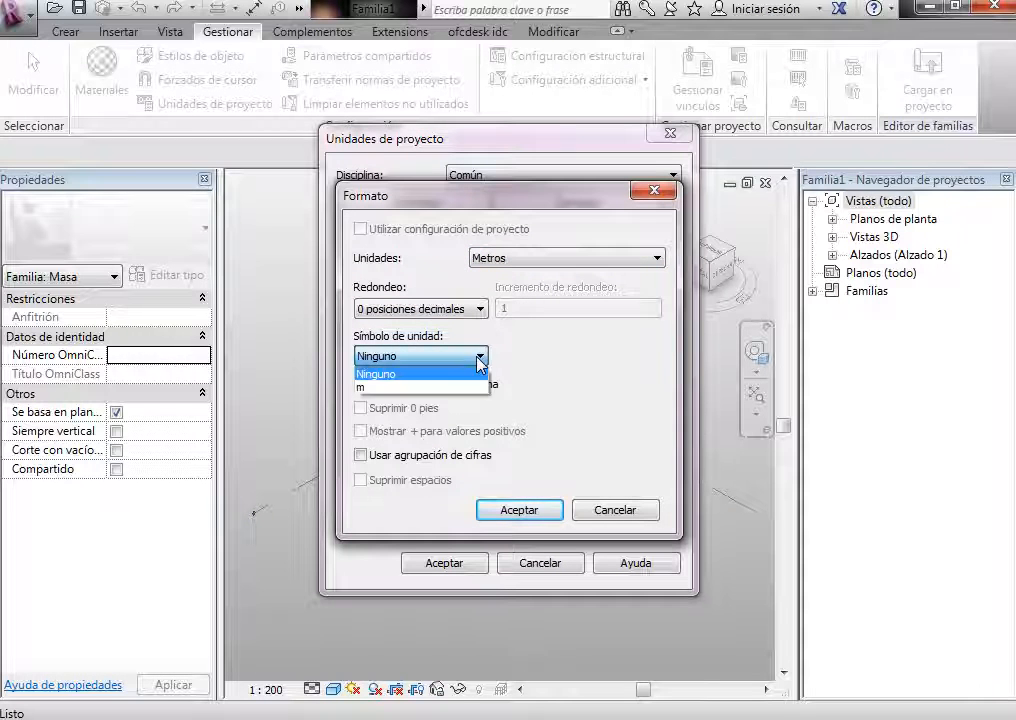
pyautogui.click(454, 355)
pyautogui.click(459, 310)
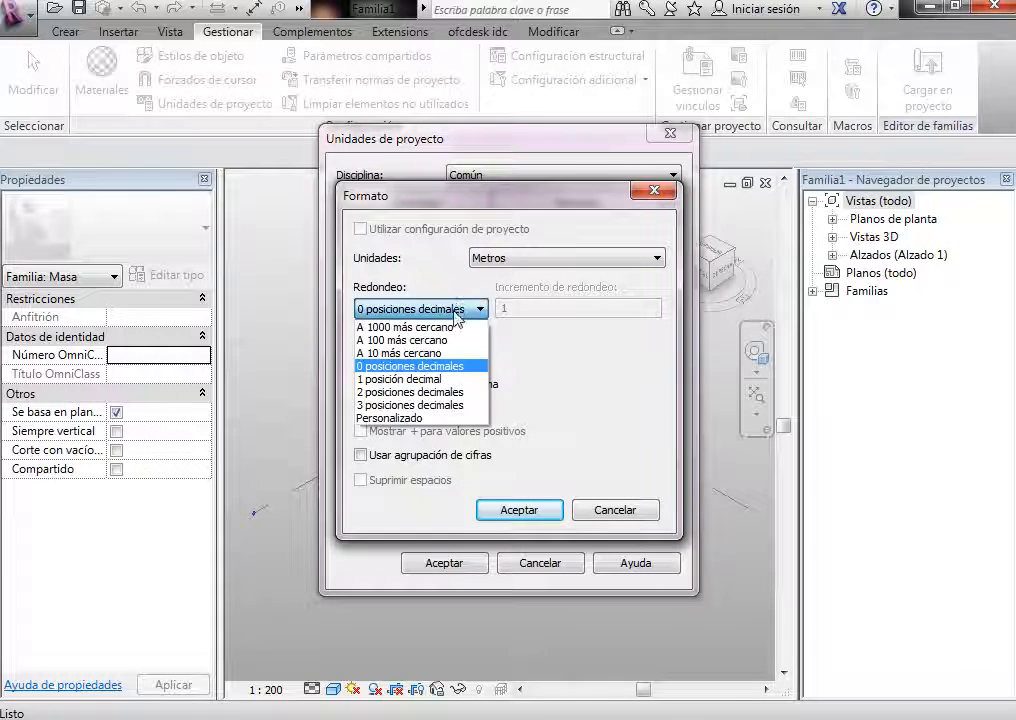
pyautogui.click(425, 393)
pyautogui.click(518, 510)
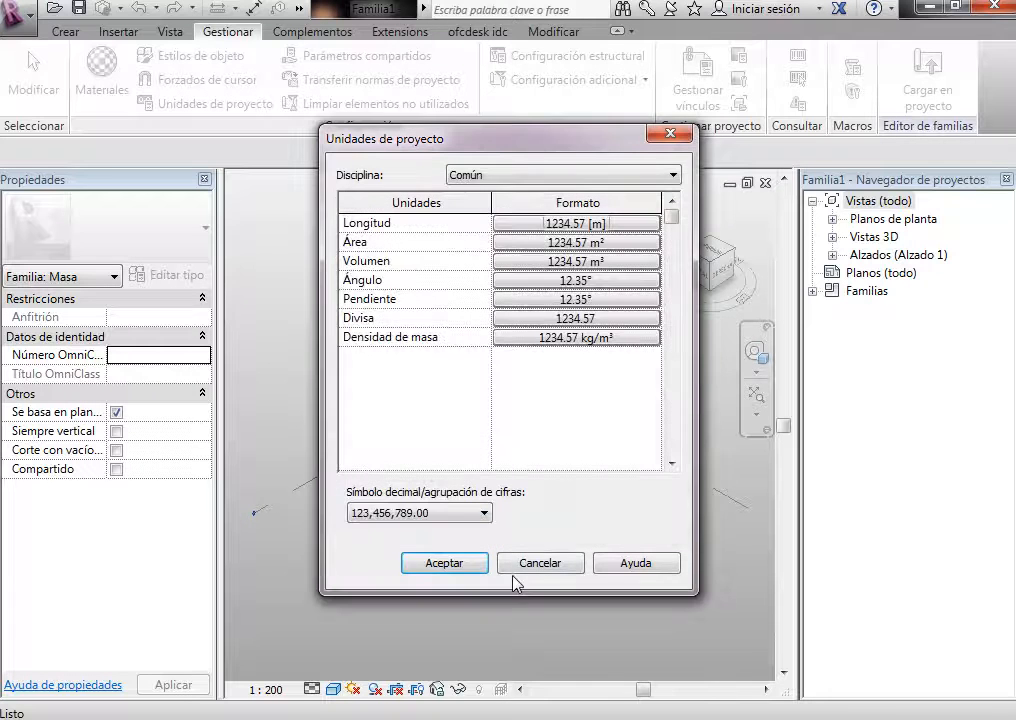
pyautogui.click(465, 566)
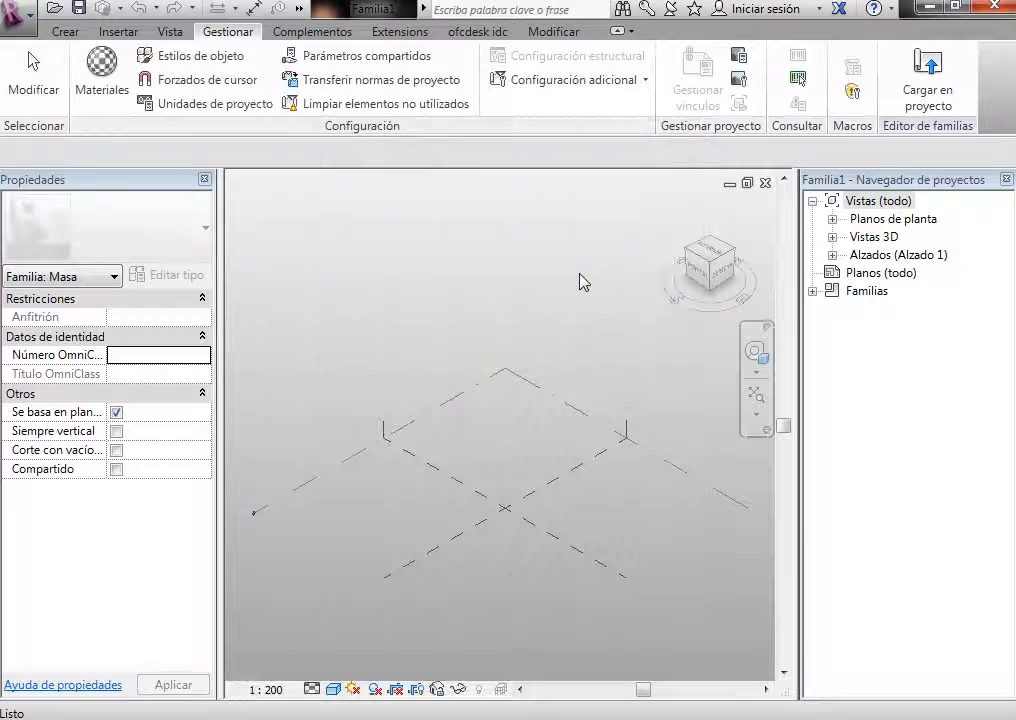
# Step: Open the Nivel 1 floor plan of the mass family and frame the crossing reference planes
pyautogui.click(833, 220)
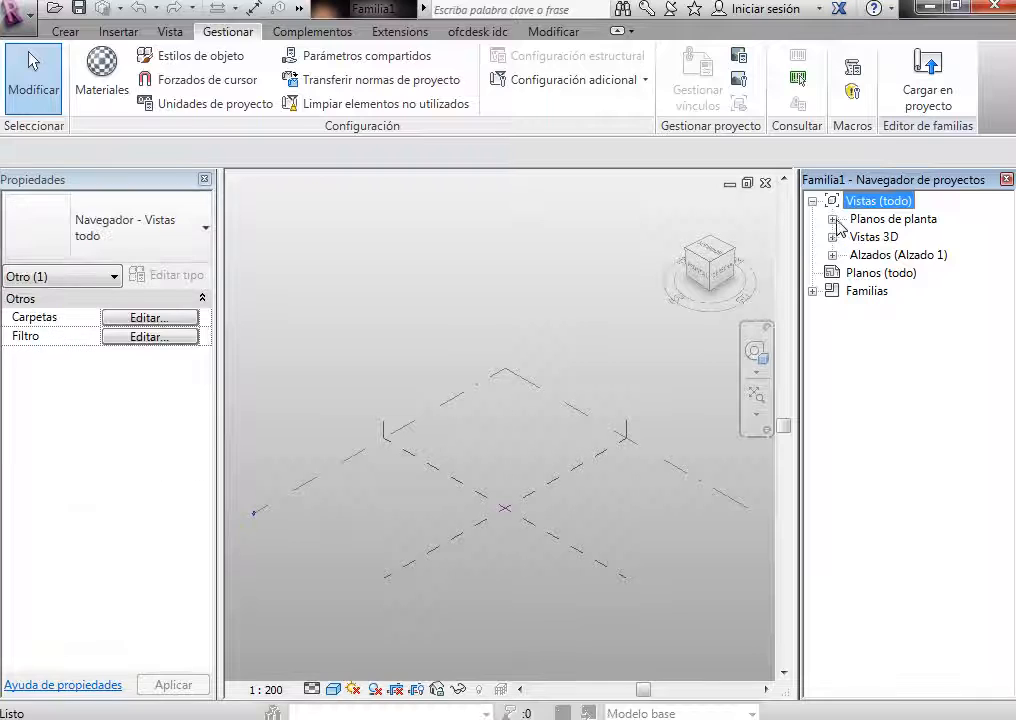
pyautogui.click(875, 240)
pyautogui.doubleClick(874, 243)
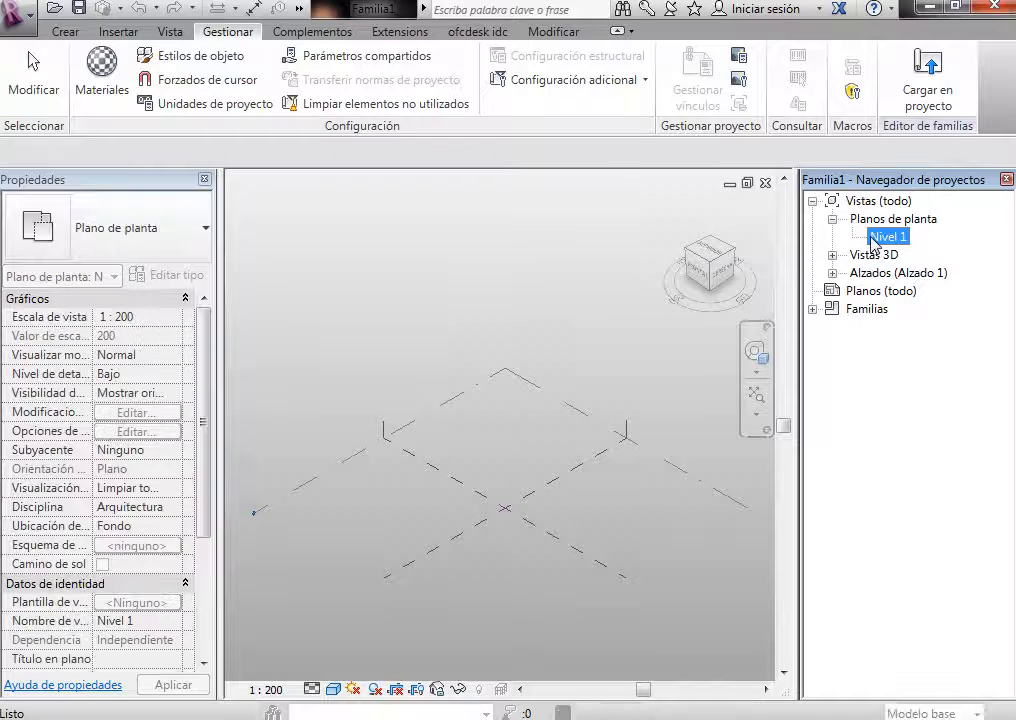
pyautogui.scroll(3, 622, 385)
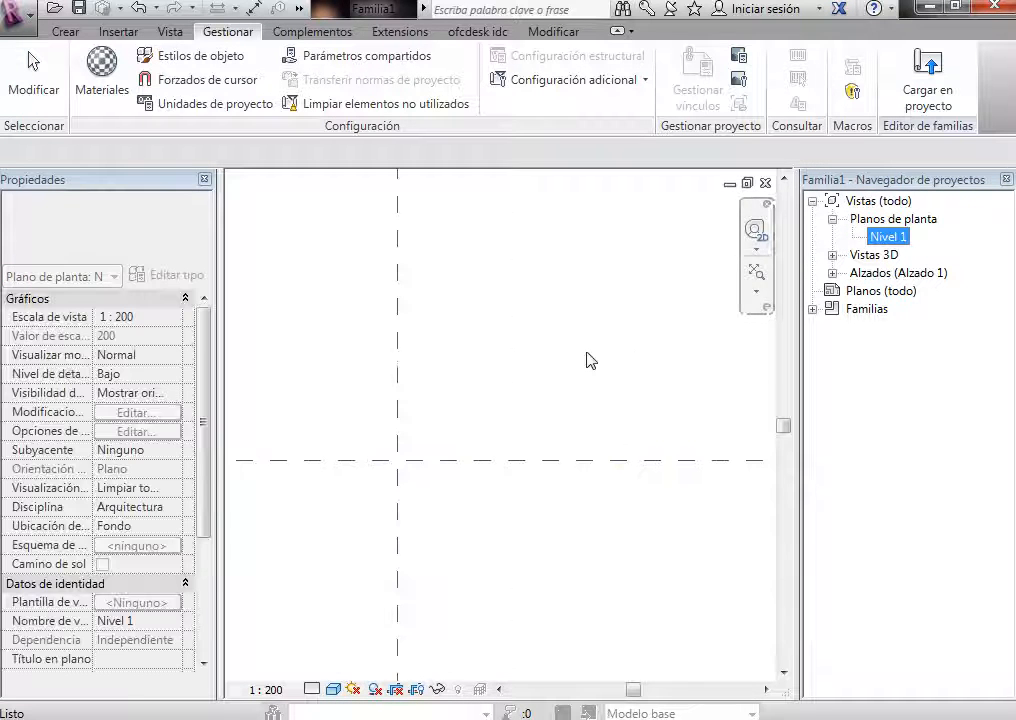
# Step: Draw a vertical model line 12 m long in the upper-right quadrant formed by the crossing reference planes
pyautogui.scroll(-1, 460, 268)
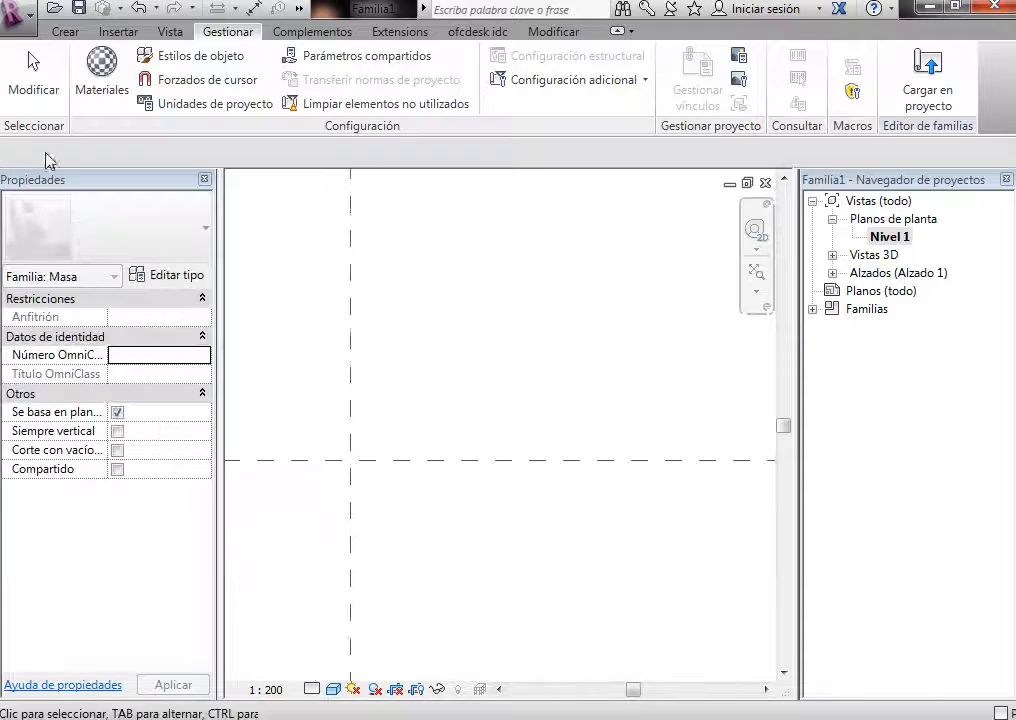
pyautogui.click(65, 32)
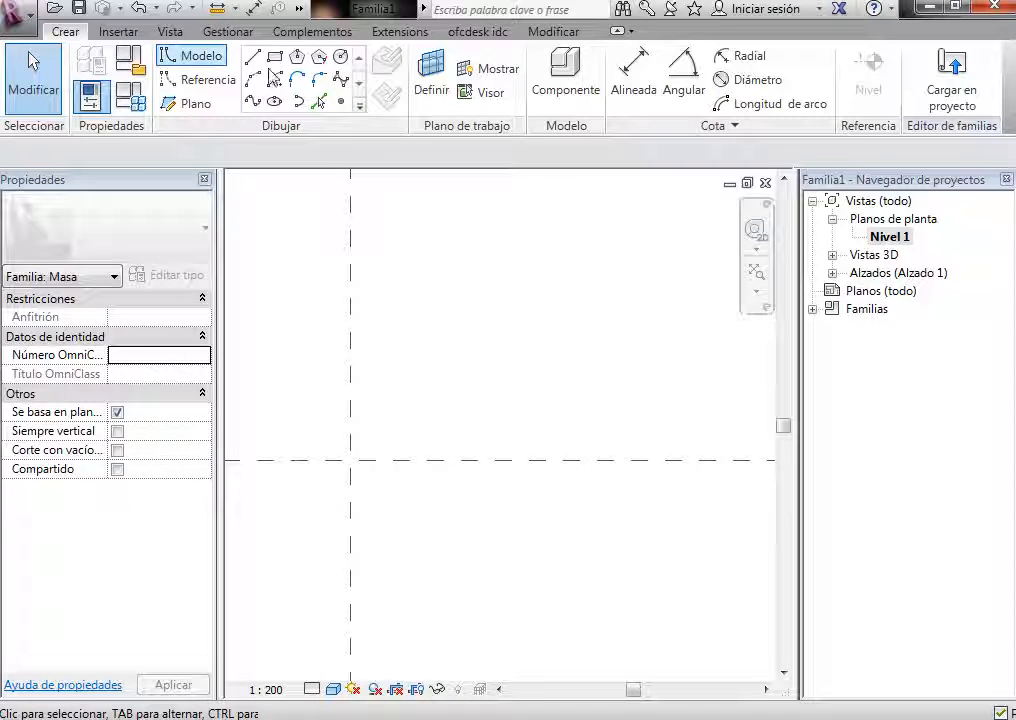
pyautogui.click(473, 294)
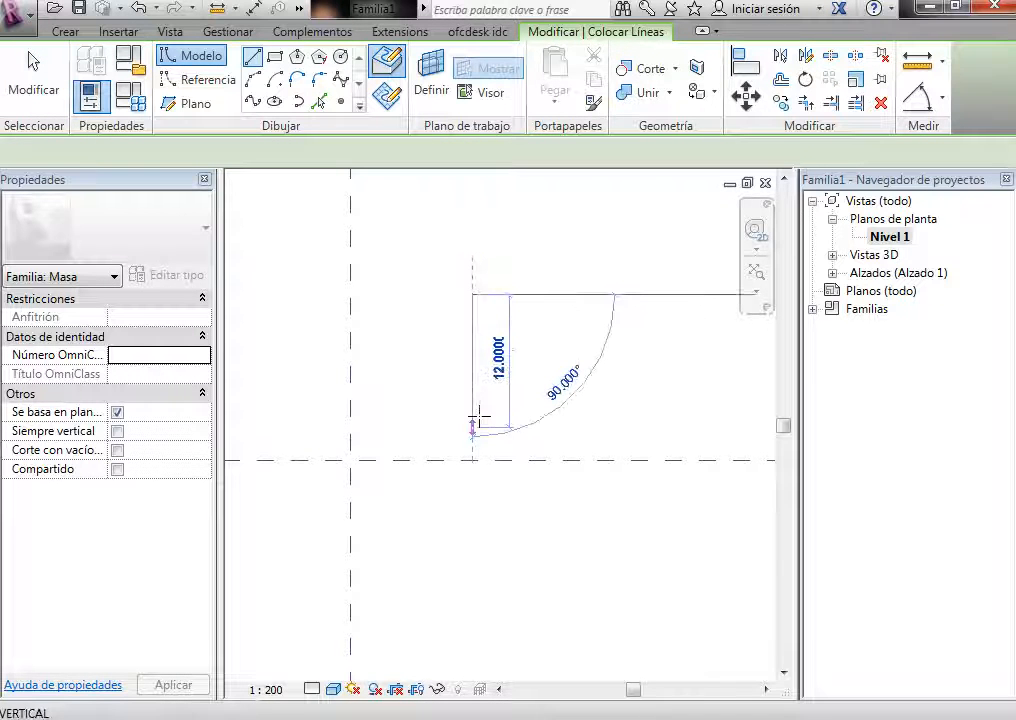
pyautogui.press('Escape')
pyautogui.press('Escape')
pyautogui.scroll(1, 505, 358)
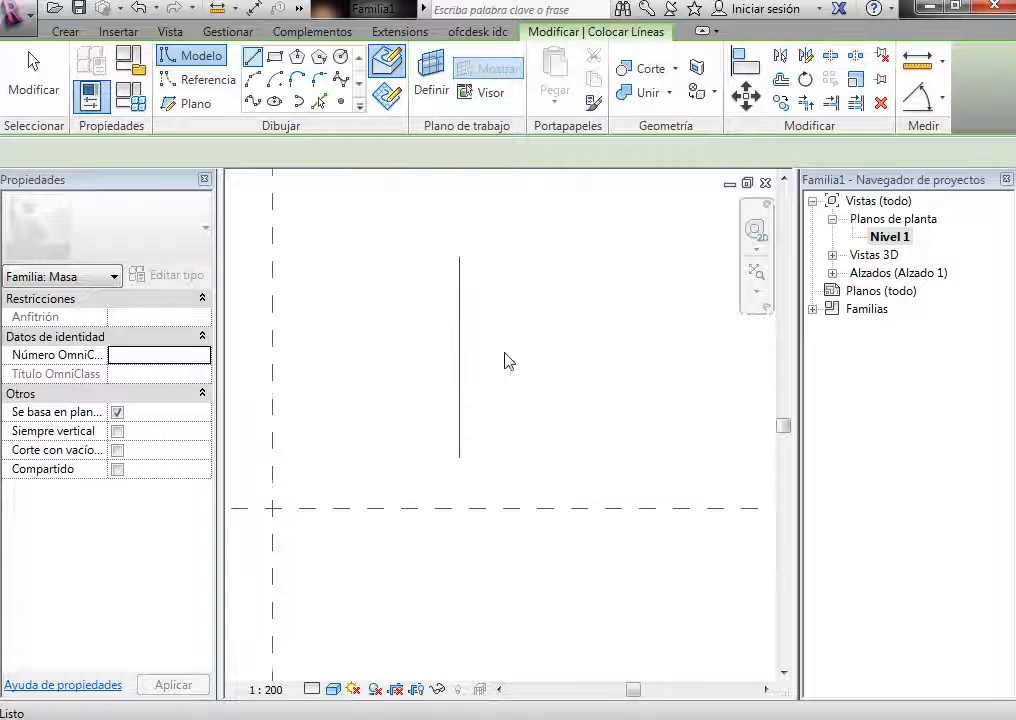
pyautogui.scroll(1, 505, 360)
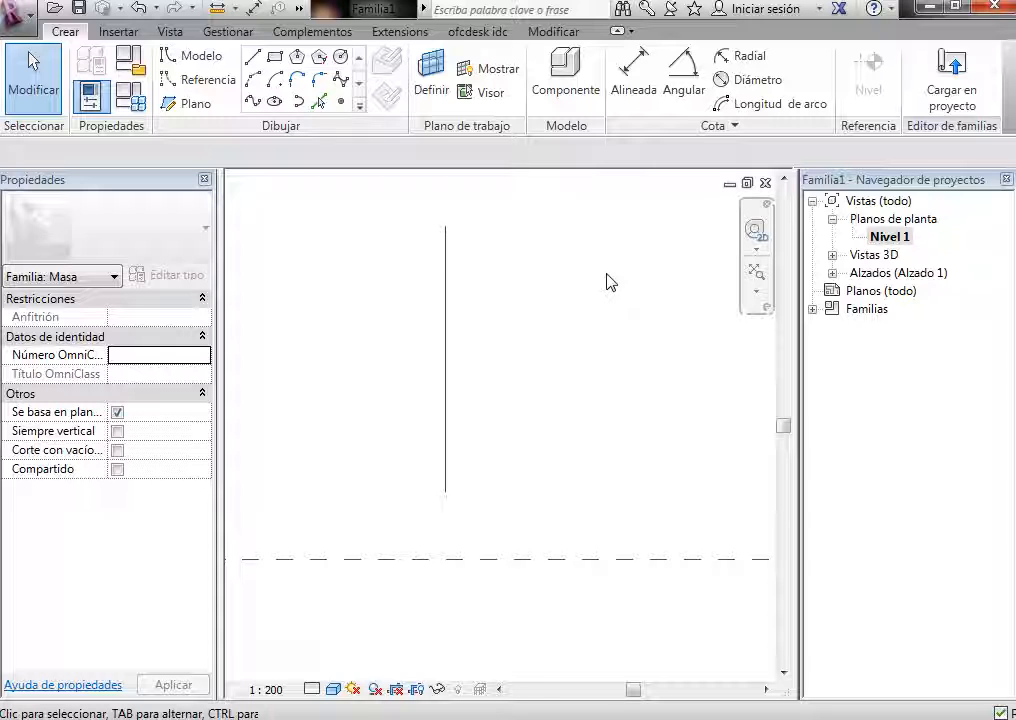
# Step: Draw a horizontal model line about 14.6 m long, crossing the vertical line near its lower third
pyautogui.press('l')
pyautogui.press('i')
pyautogui.click(403, 402)
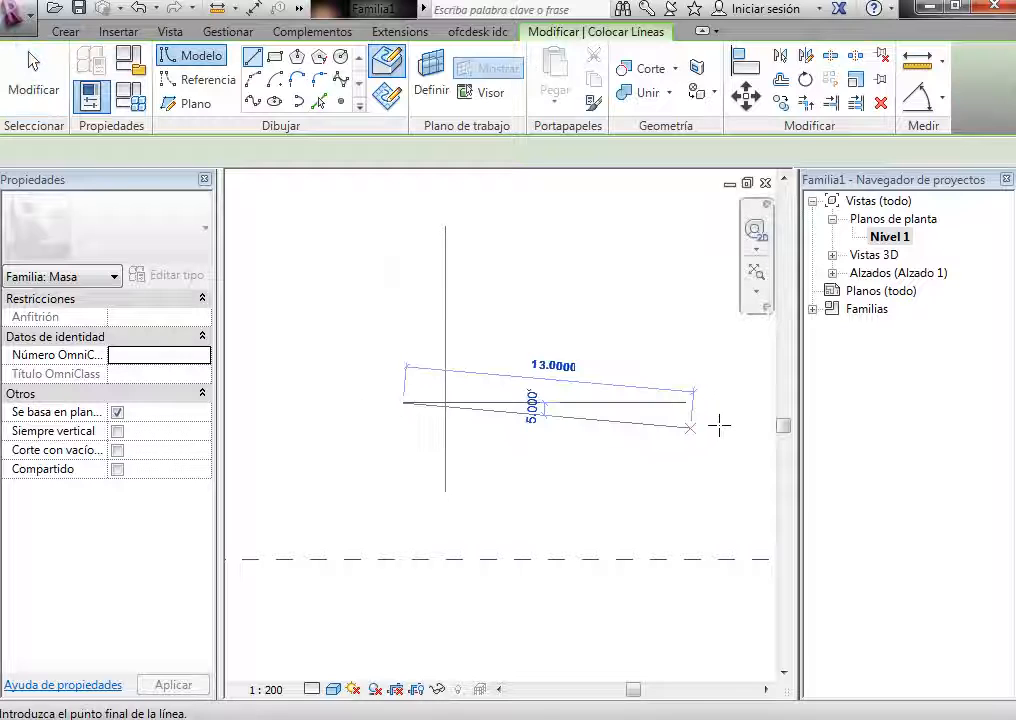
pyautogui.click(725, 402)
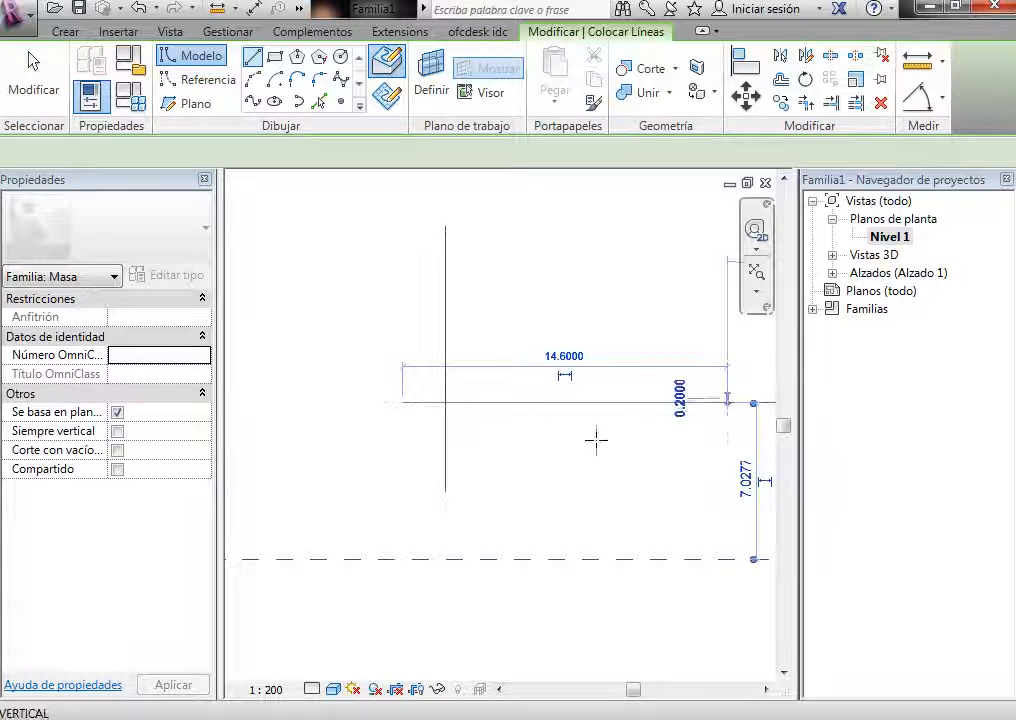
pyautogui.press('Escape')
pyautogui.press('Escape')
pyautogui.scroll(2, 519, 451)
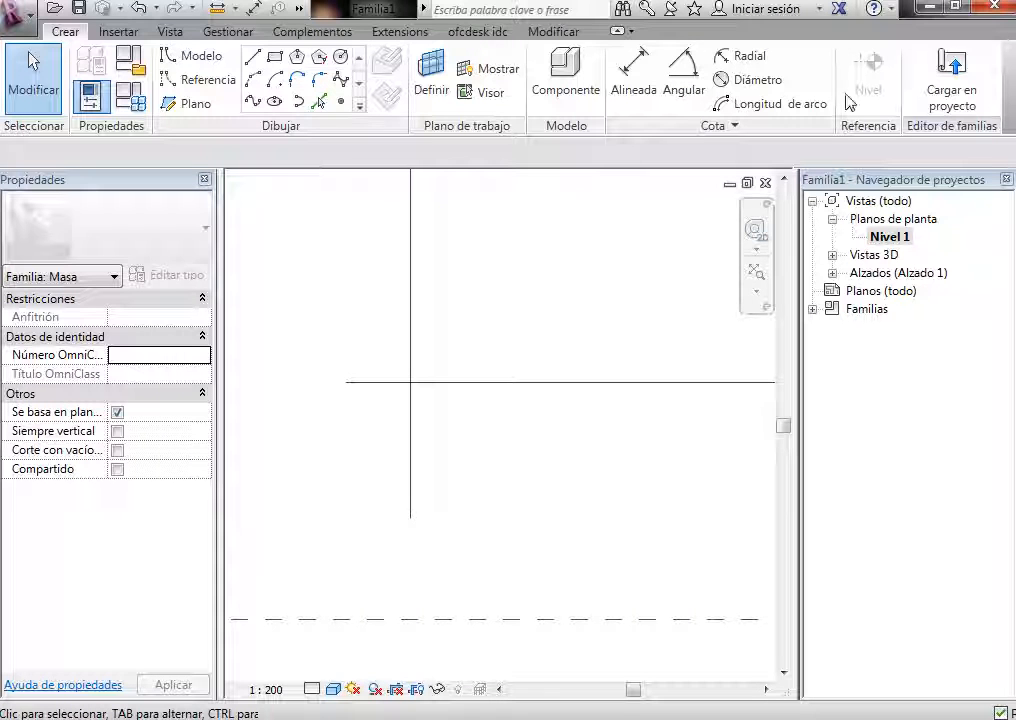
# Step: Offset the vertical line to the right four times in succession, keeping copies spaced 3.8 m apart
pyautogui.click(553, 31)
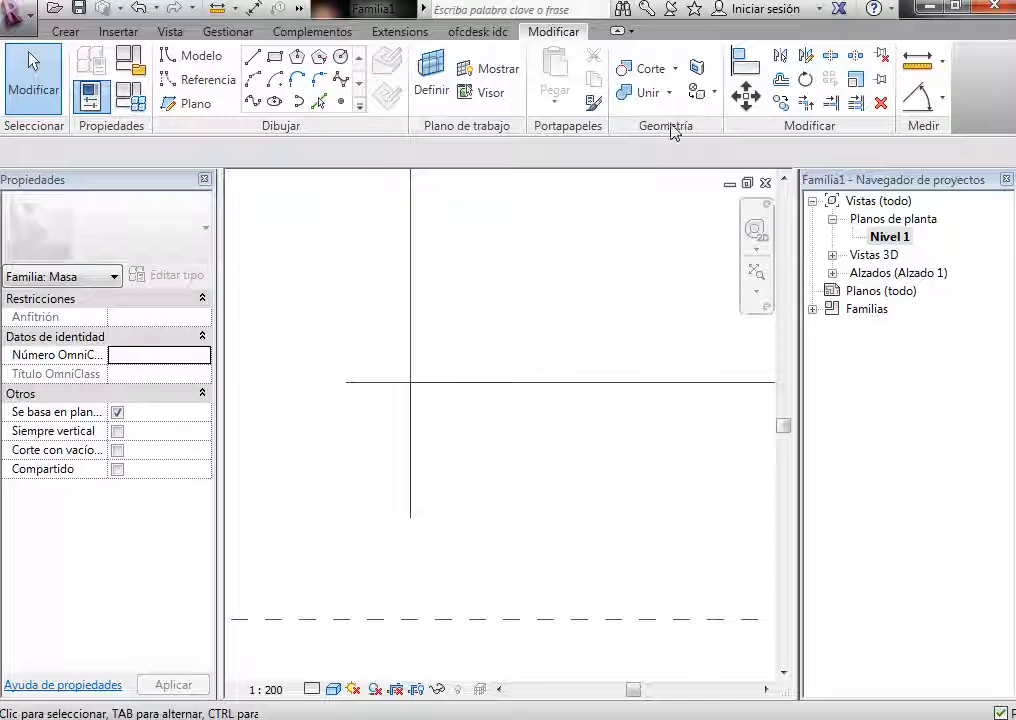
pyautogui.click(780, 79)
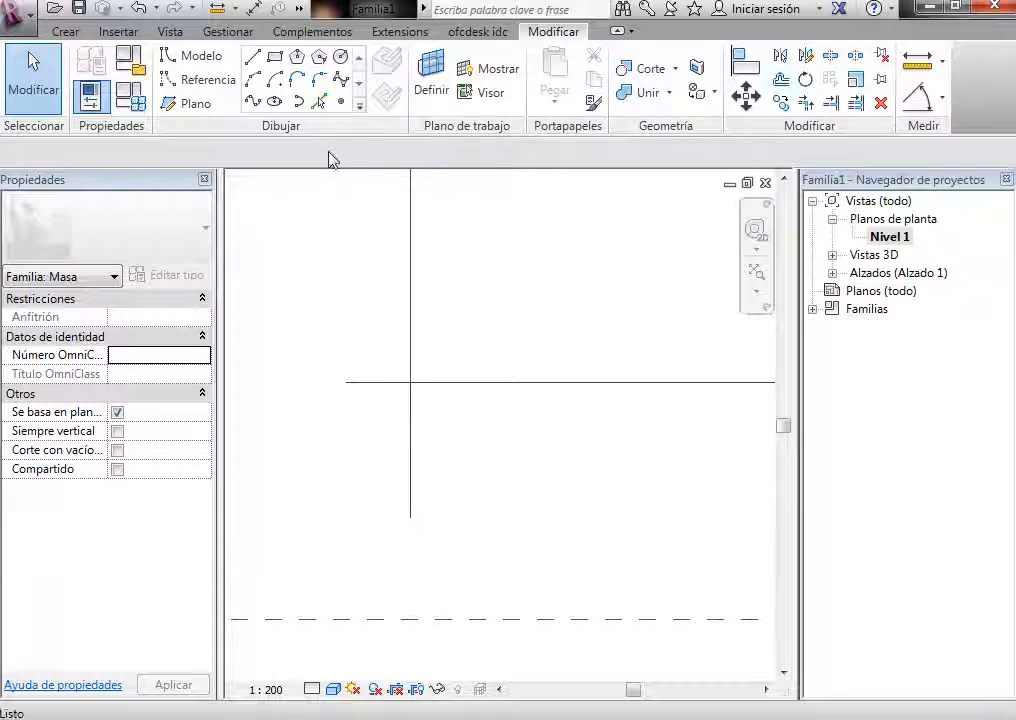
pyautogui.moveTo(243, 152); pyautogui.dragTo(172, 162)
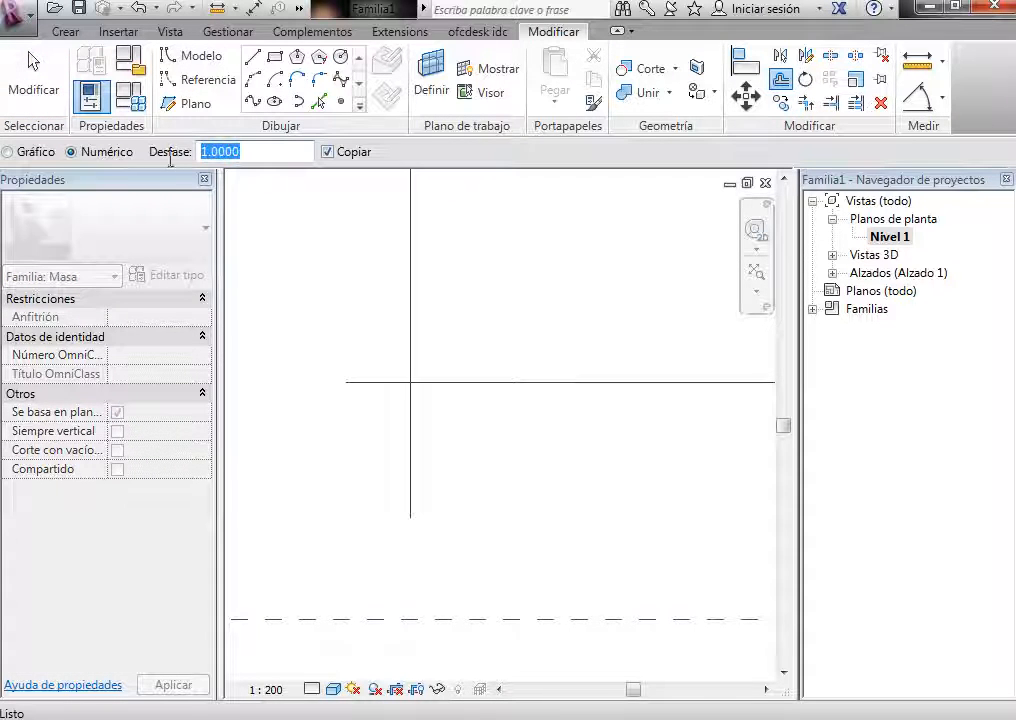
pyautogui.write('3.8')
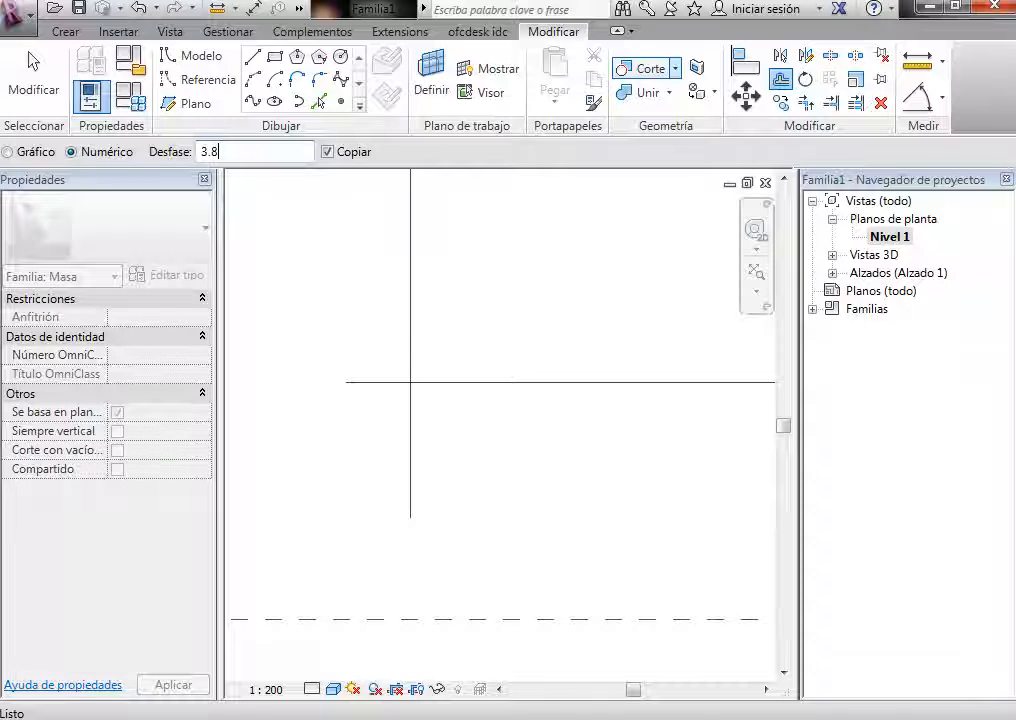
pyautogui.click(415, 451)
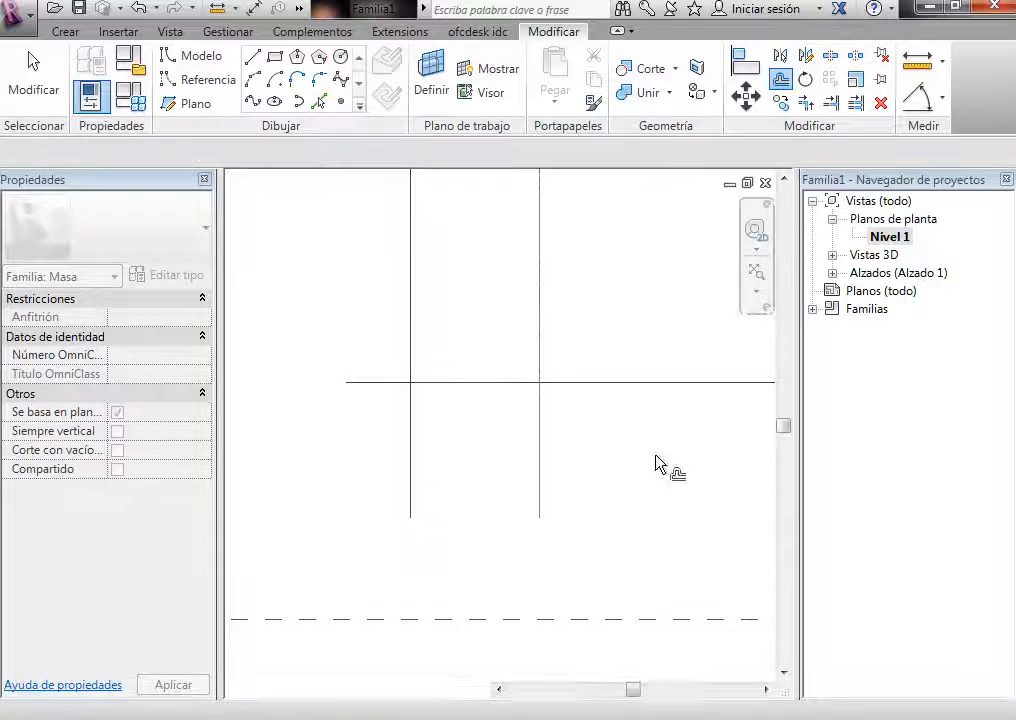
pyautogui.click(544, 447)
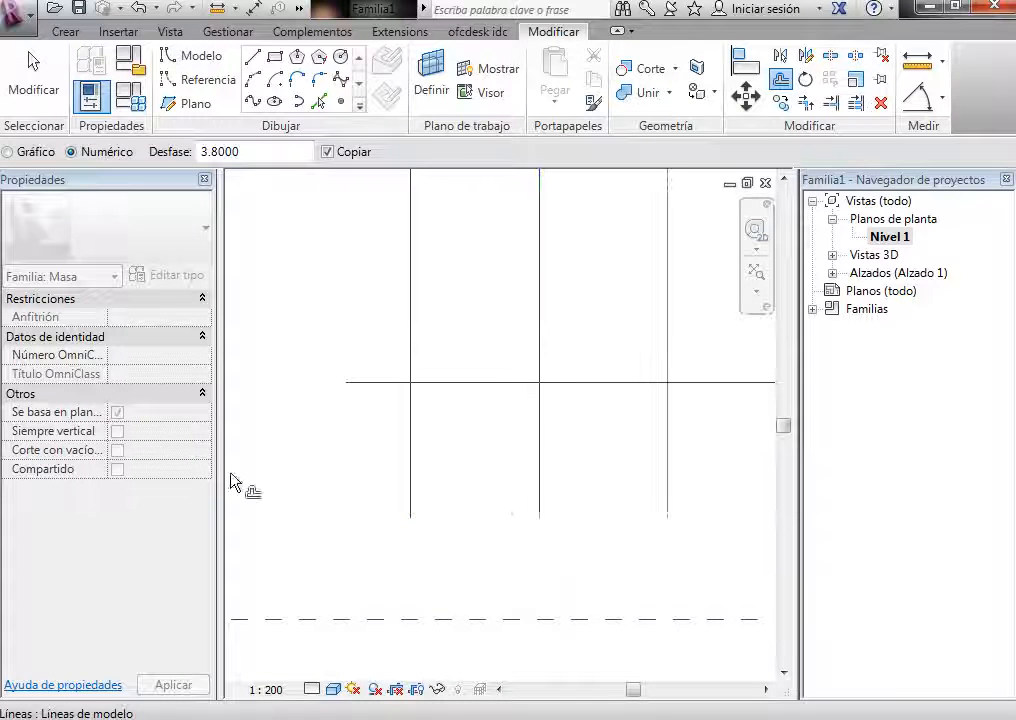
pyautogui.scroll(-2, 245, 462)
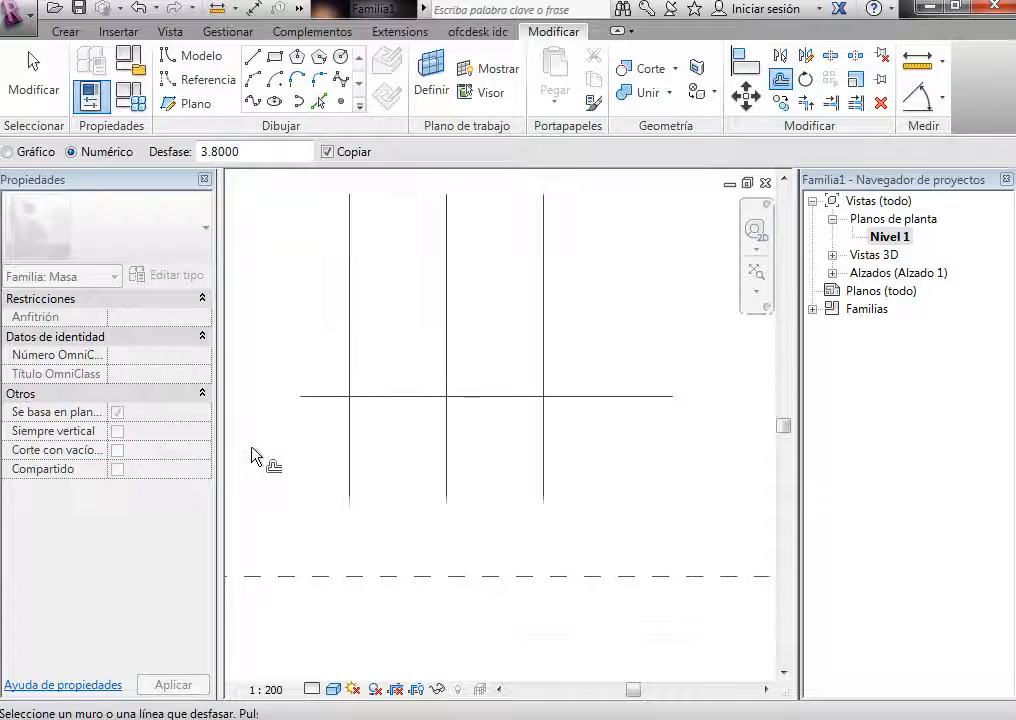
pyautogui.click(544, 465)
pyautogui.scroll(-1, 170, 481)
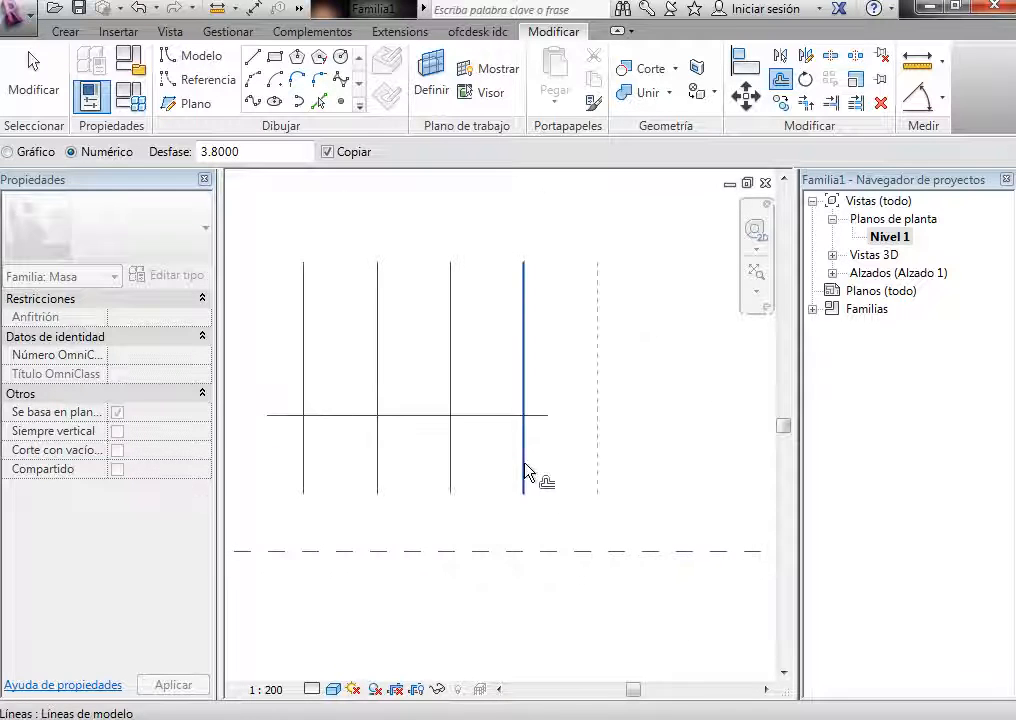
pyautogui.click(526, 472)
pyautogui.scroll(1, 610, 468)
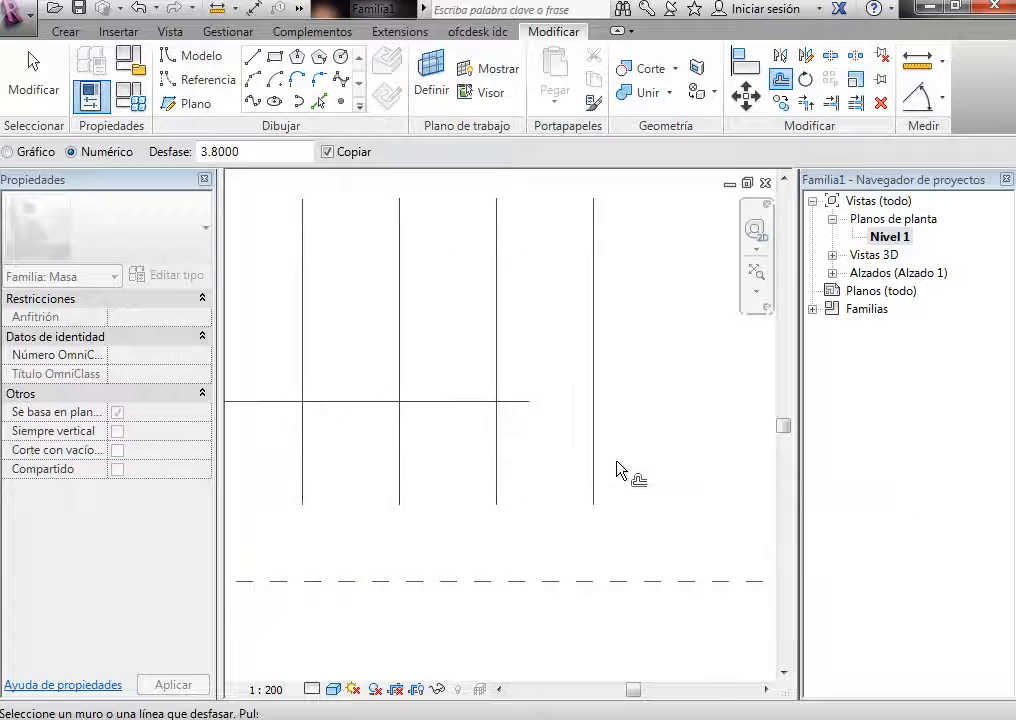
pyautogui.press('Escape')
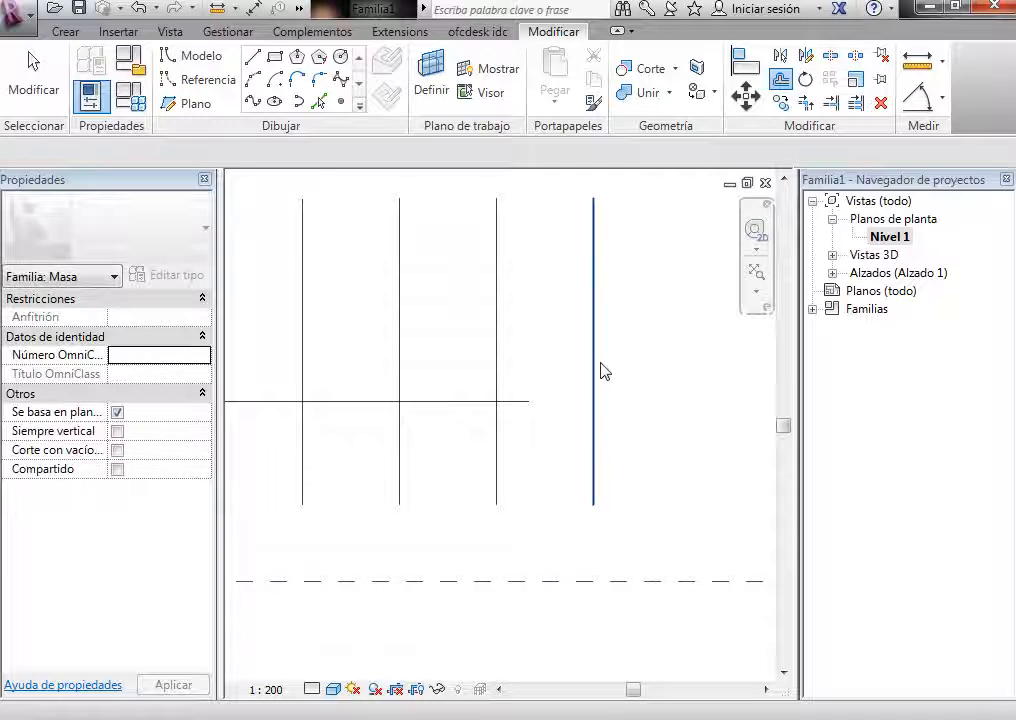
# Step: Offset a copy of the rightmost vertical line 1.9 m outward, away from the other lines
pyautogui.click(598, 366)
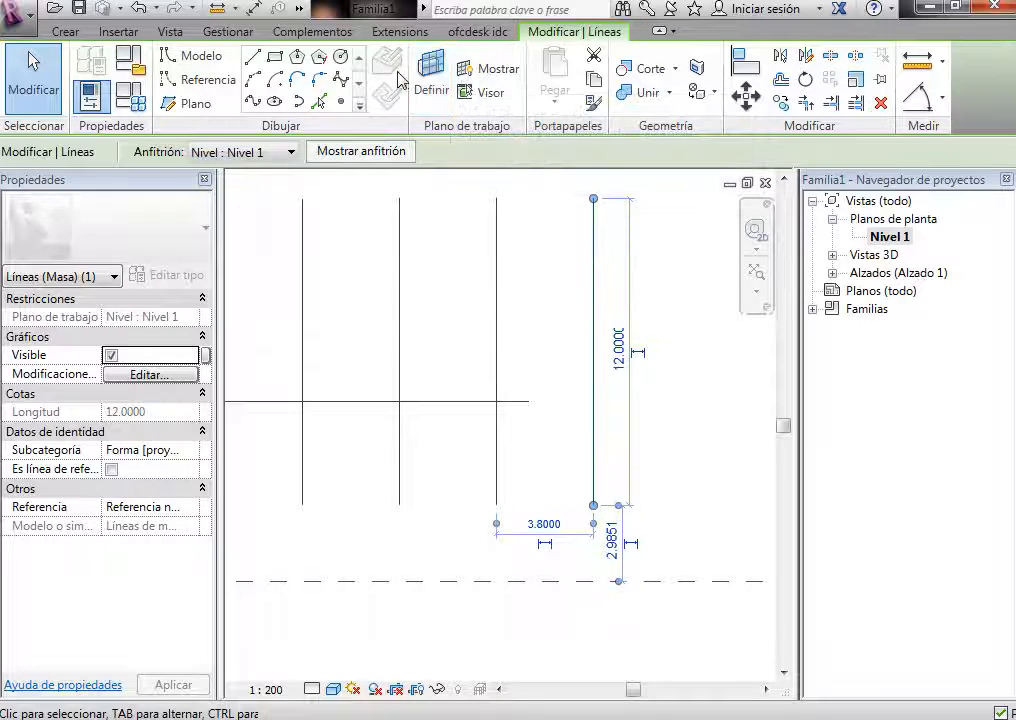
pyautogui.click(447, 183)
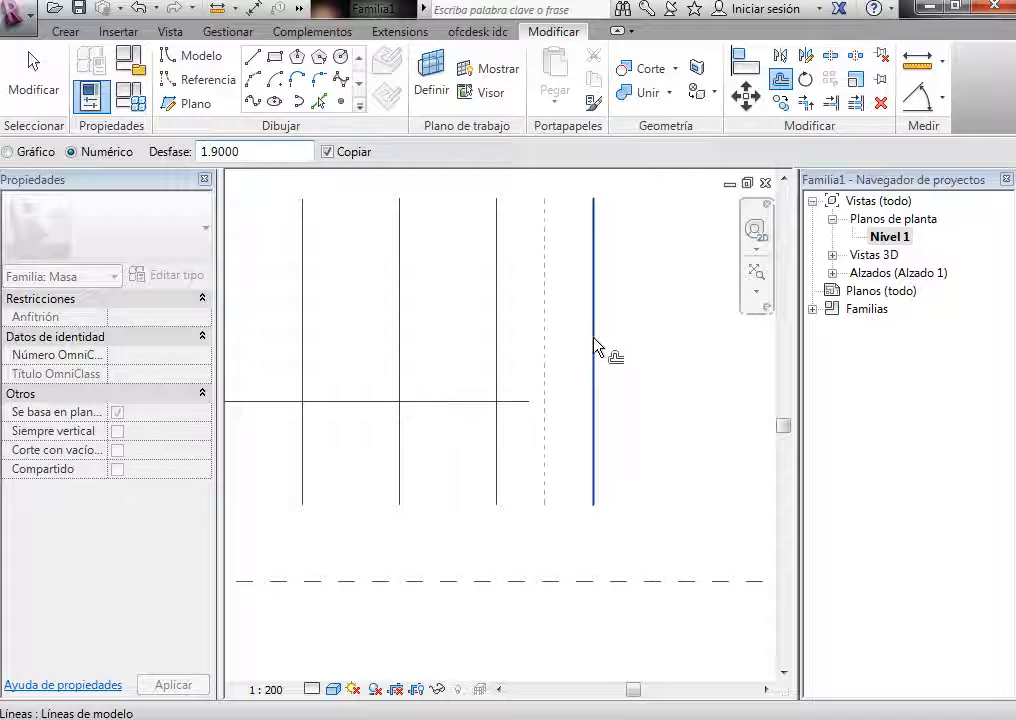
pyautogui.click(598, 350)
pyautogui.scroll(-2, 660, 350)
pyautogui.press('Escape')
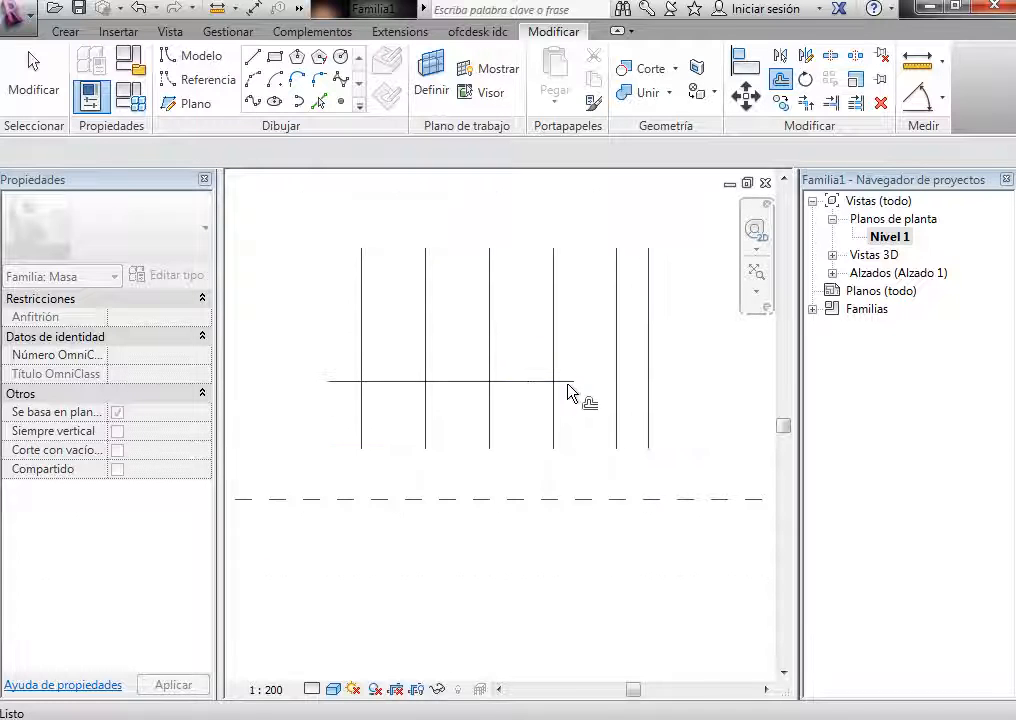
# Step: Adjust both ends of the horizontal line so that it spans exactly between the first and last vertical lines
pyautogui.click(572, 382)
pyautogui.moveTo(573, 381); pyautogui.dragTo(662, 391)
pyautogui.click(295, 243)
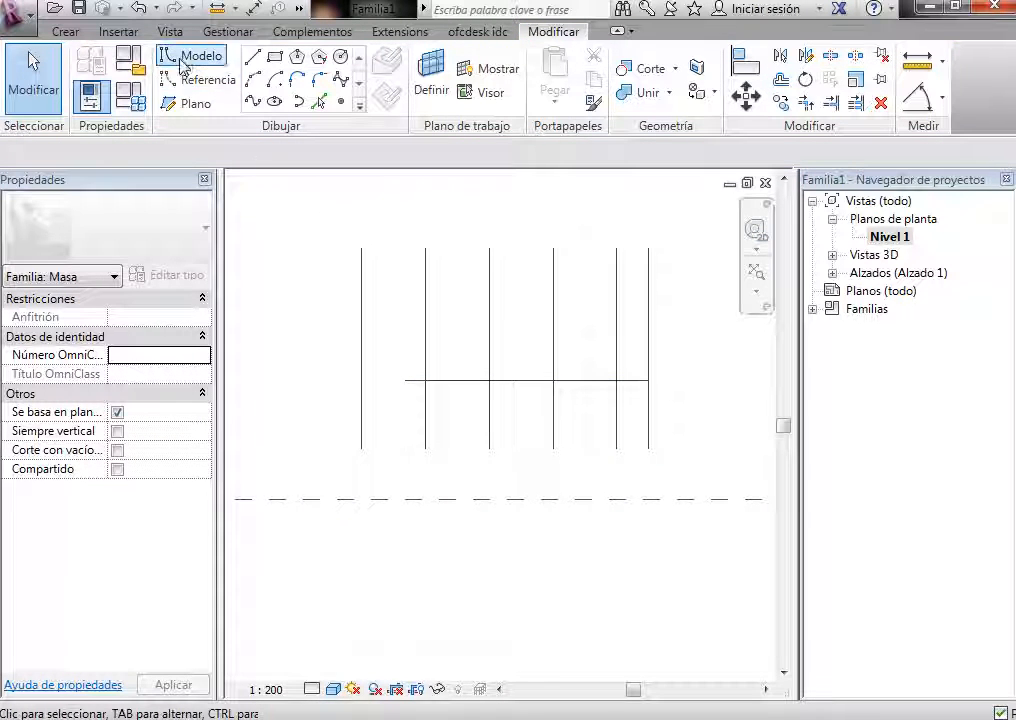
pyautogui.click(409, 395)
pyautogui.moveTo(406, 381); pyautogui.dragTo(294, 360)
pyautogui.click(297, 280)
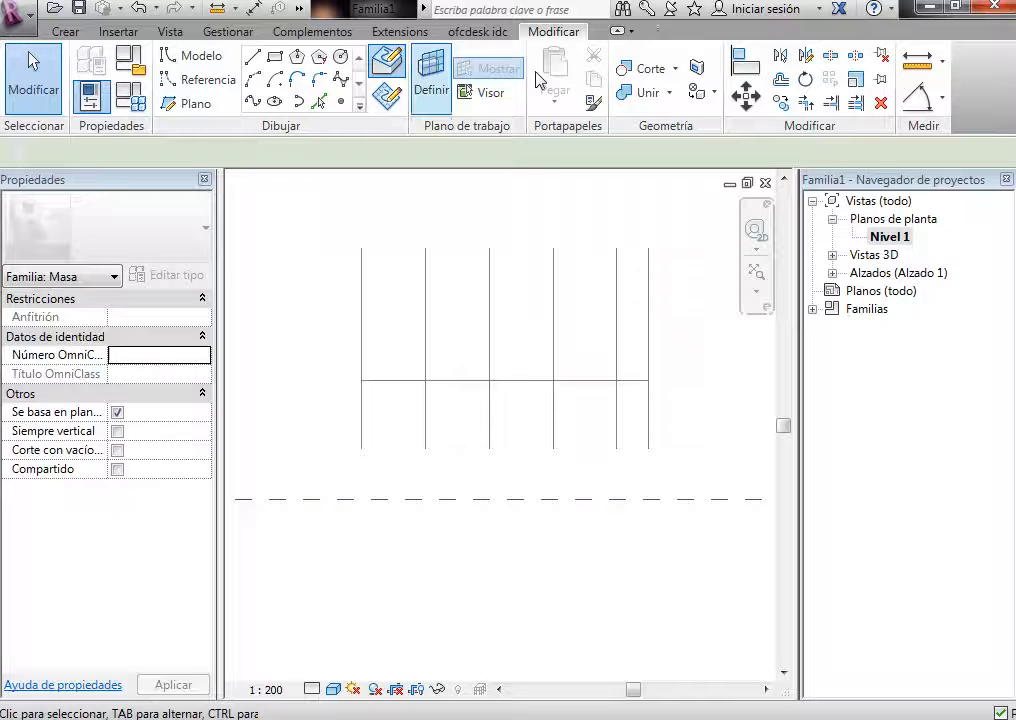
# Step: Start the Offset command for copying further lines at a numeric distance
pyautogui.click(779, 82)
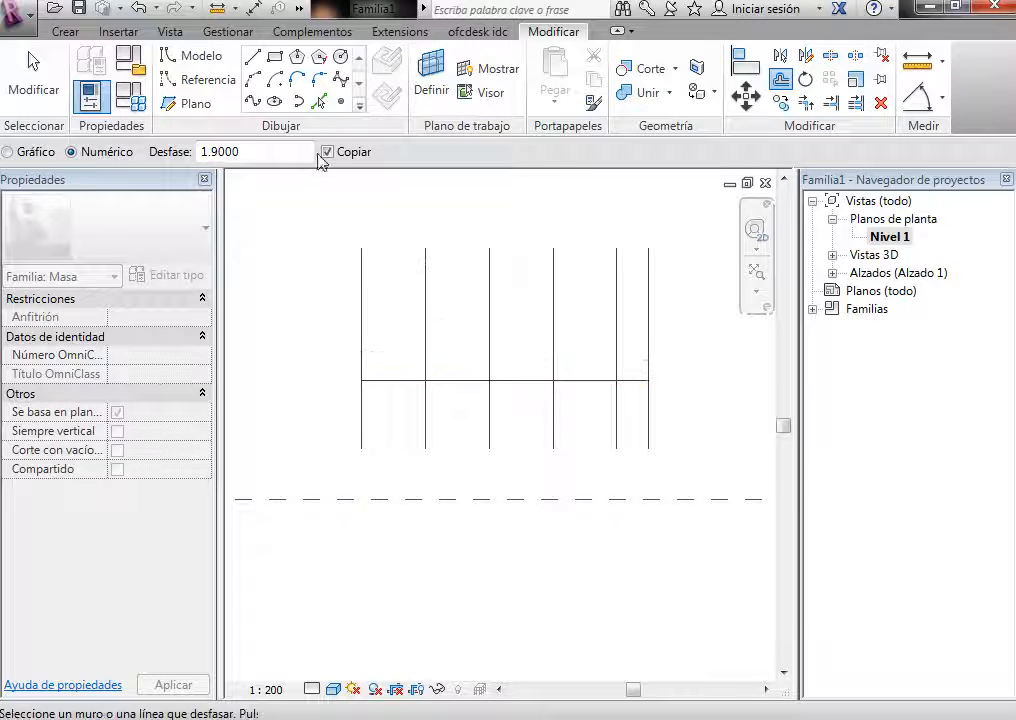
pyautogui.click(208, 156)
pyautogui.moveTo(242, 154); pyautogui.dragTo(170, 157)
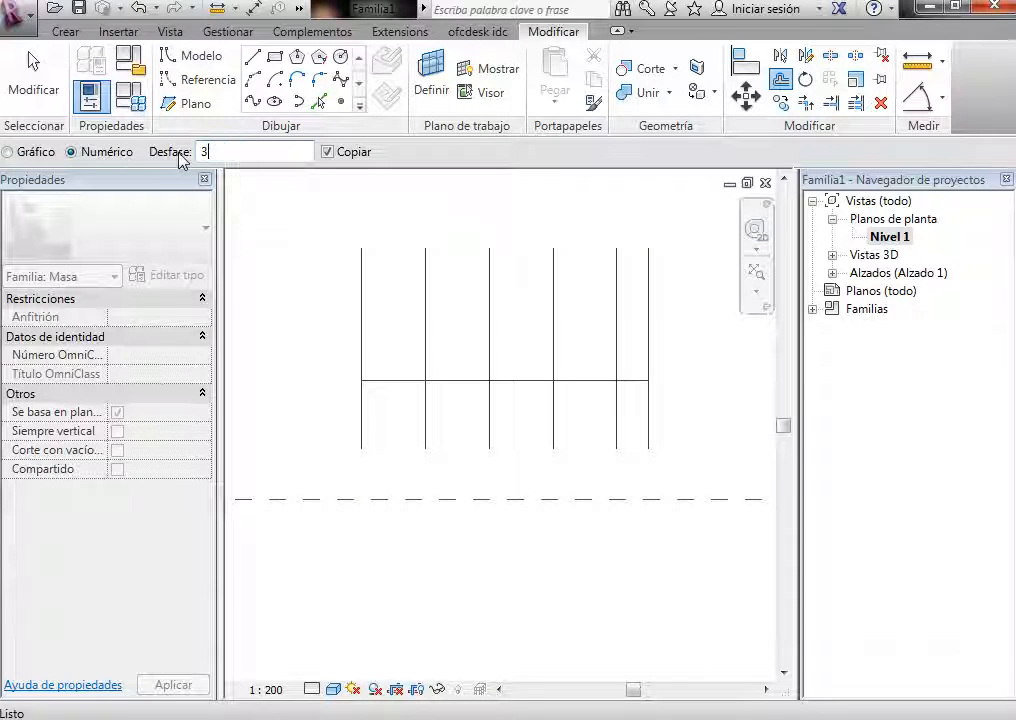
pyautogui.click(405, 380)
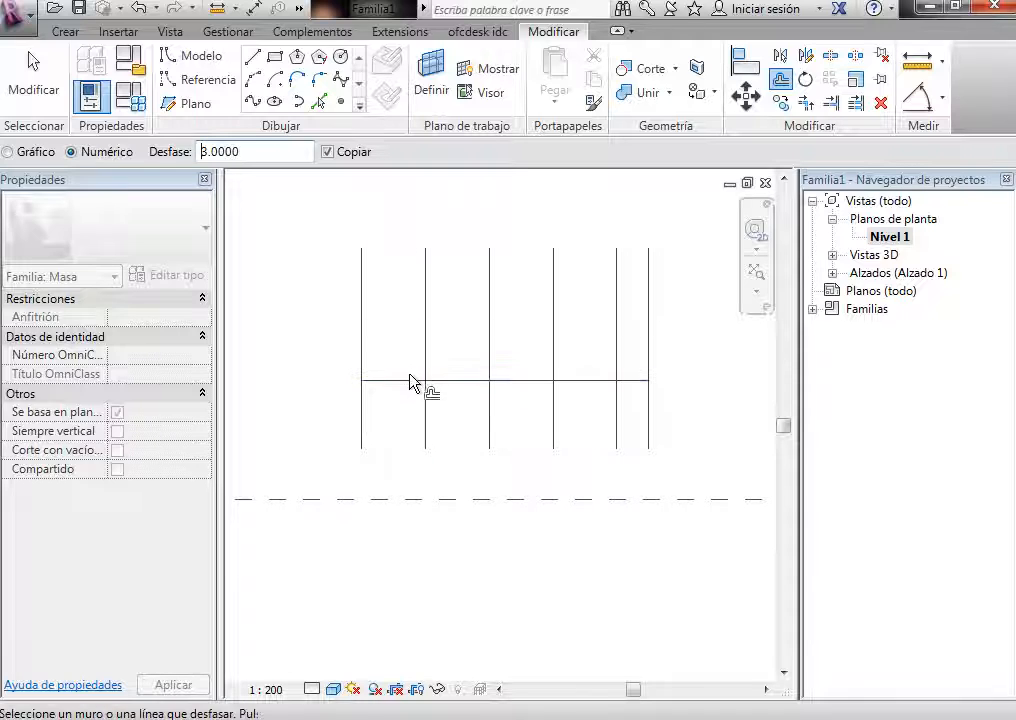
pyautogui.moveTo(263, 154); pyautogui.dragTo(178, 152)
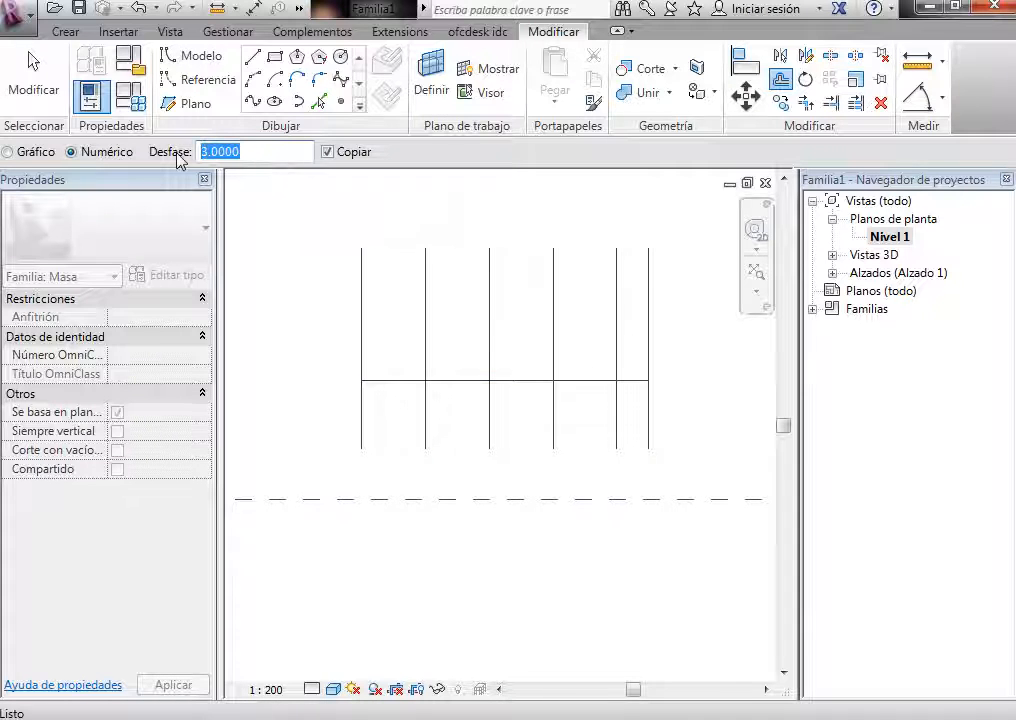
pyautogui.write('91')
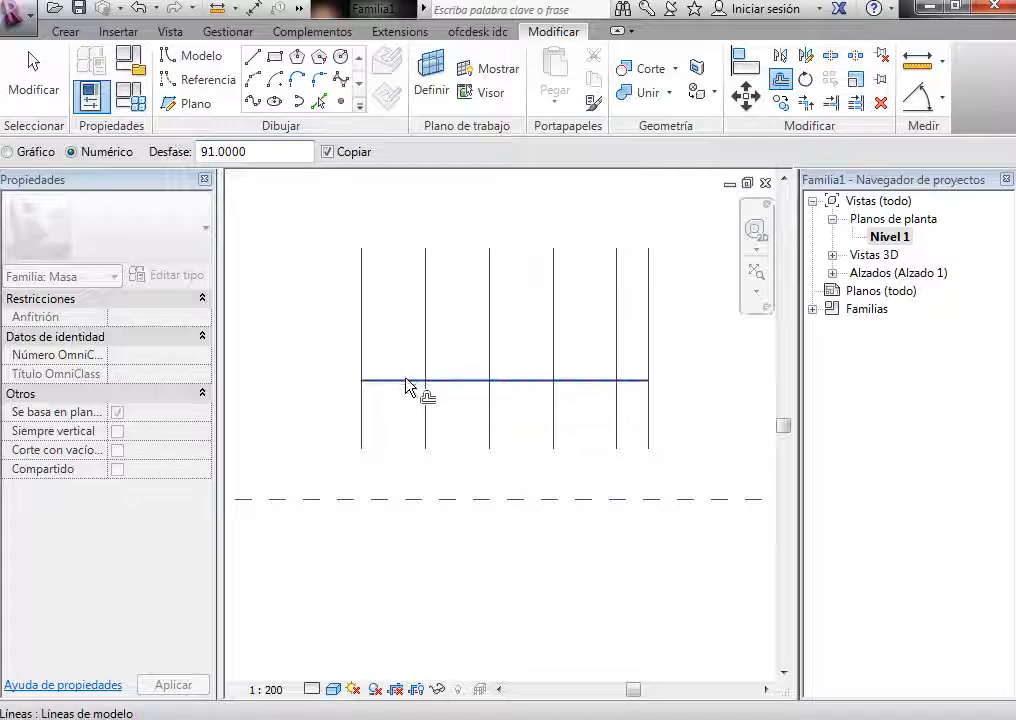
# Step: Offset a copy of the horizontal line upward by 1.9, and a copy of that new line upward by 3.8
pyautogui.write('1')
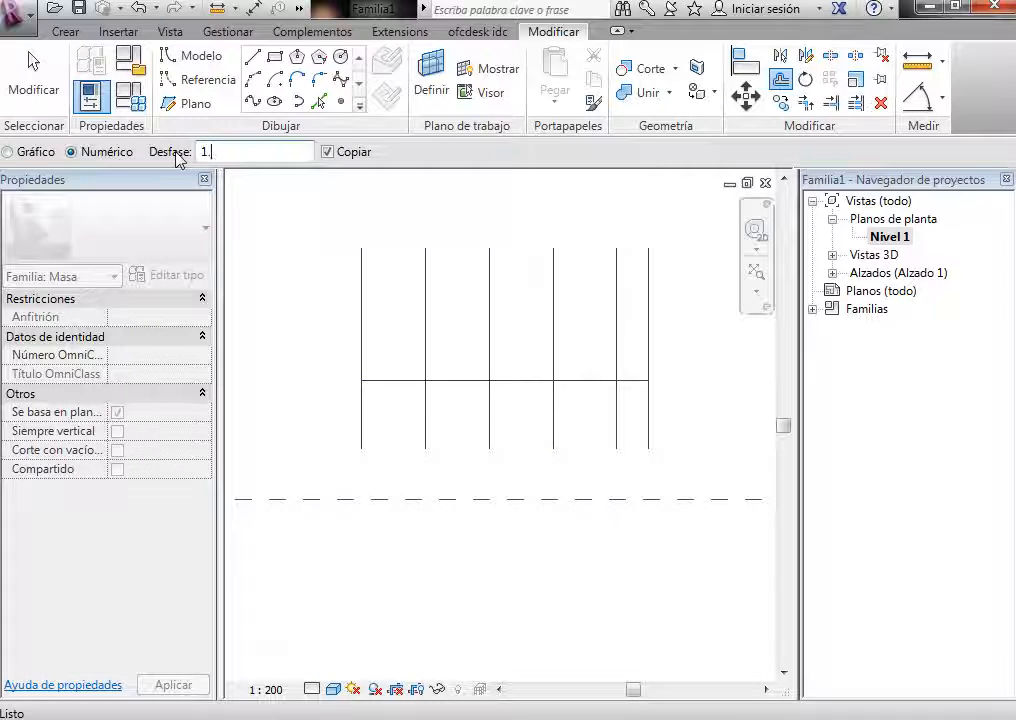
pyautogui.click(458, 380)
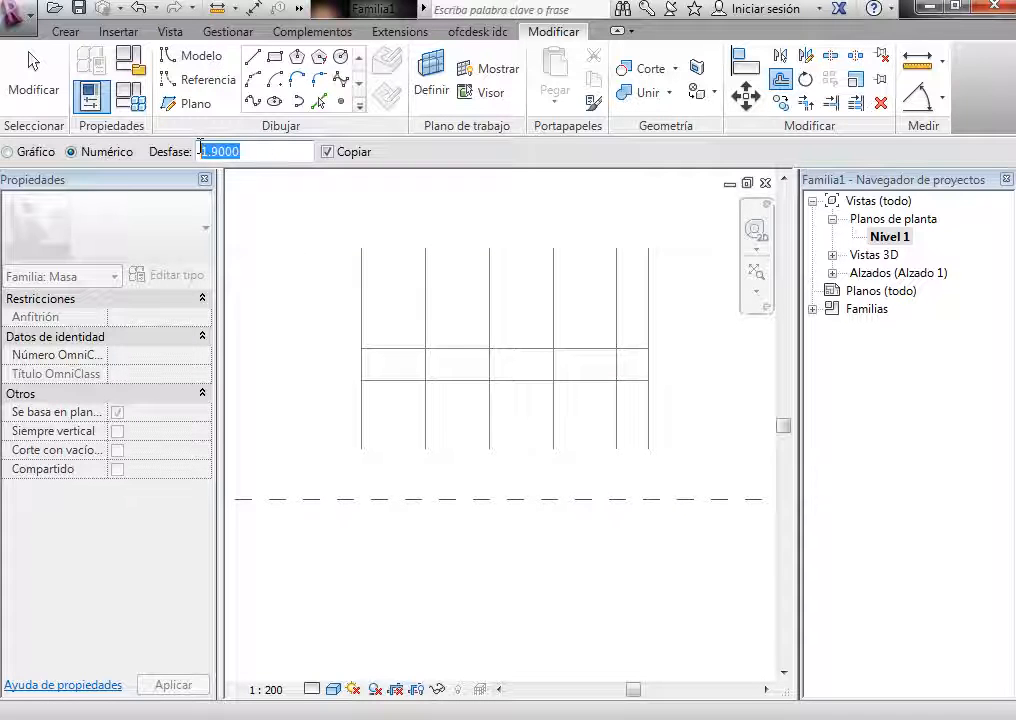
pyautogui.write('3.8')
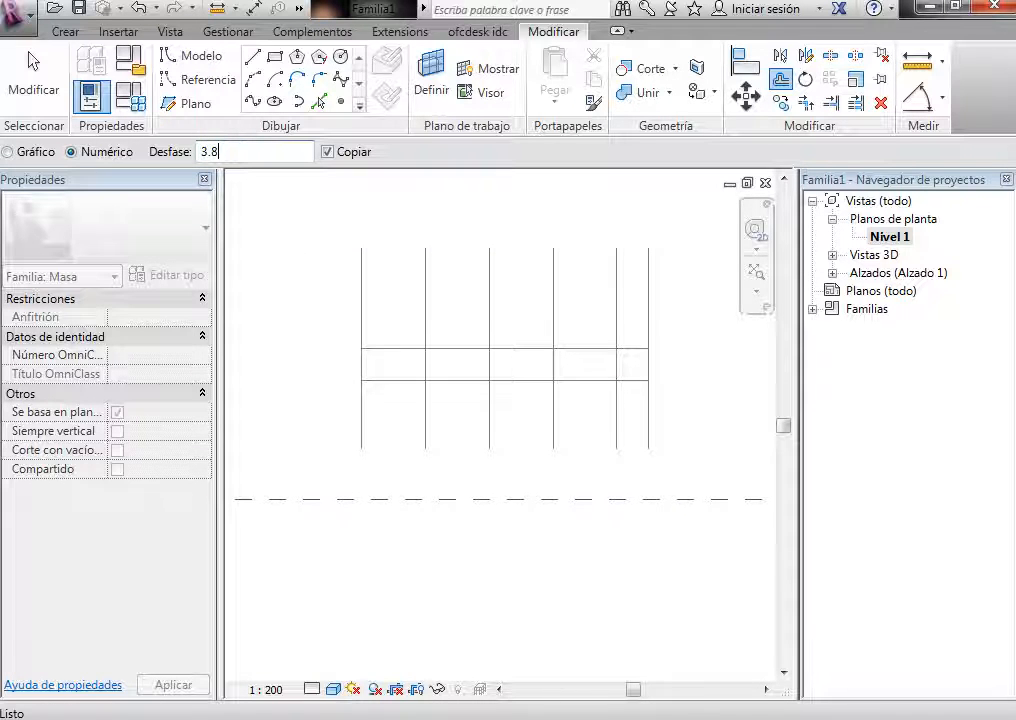
pyautogui.click(406, 345)
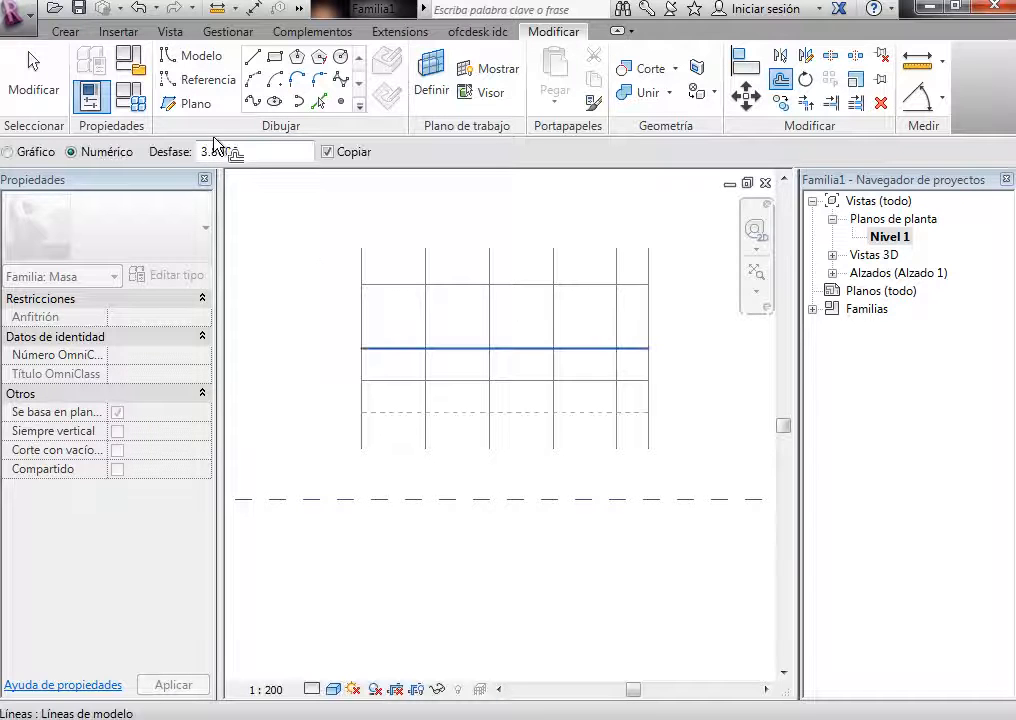
# Step: Offset a copy of the uppermost horizontal line upward by 1.0
pyautogui.moveTo(256, 152); pyautogui.dragTo(186, 152)
pyautogui.write('1')
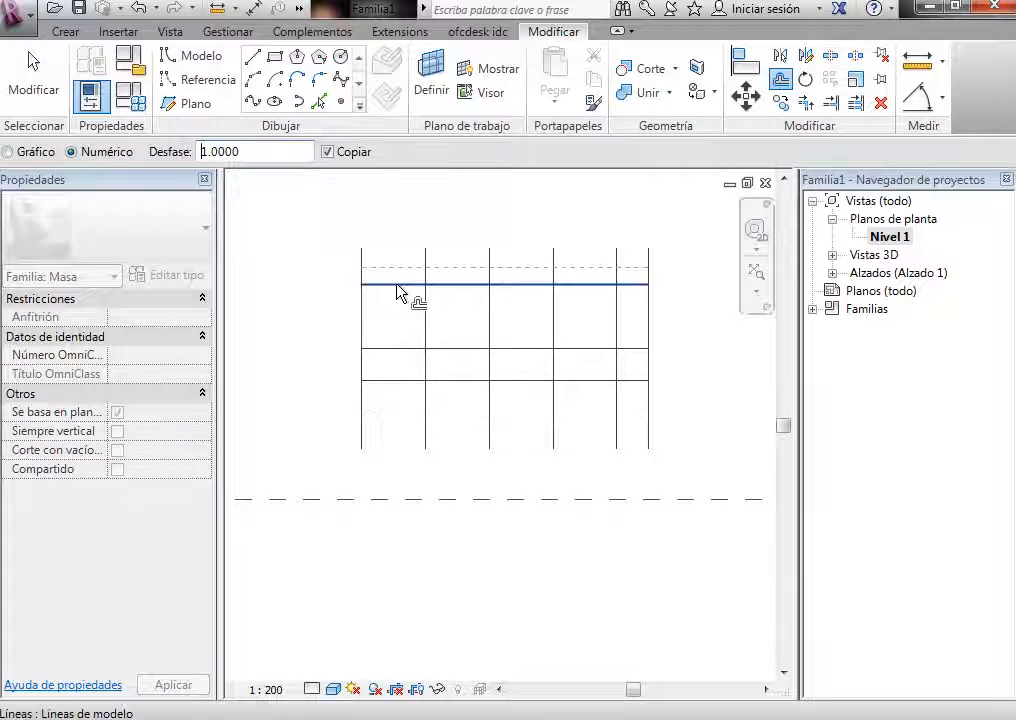
pyautogui.click(399, 288)
pyautogui.press('Escape')
# Step: Draw a three-point model arc across the first bay on the second-highest horizontal line, peaking at the top line, radius about 2.3
pyautogui.scroll(1, 448, 229)
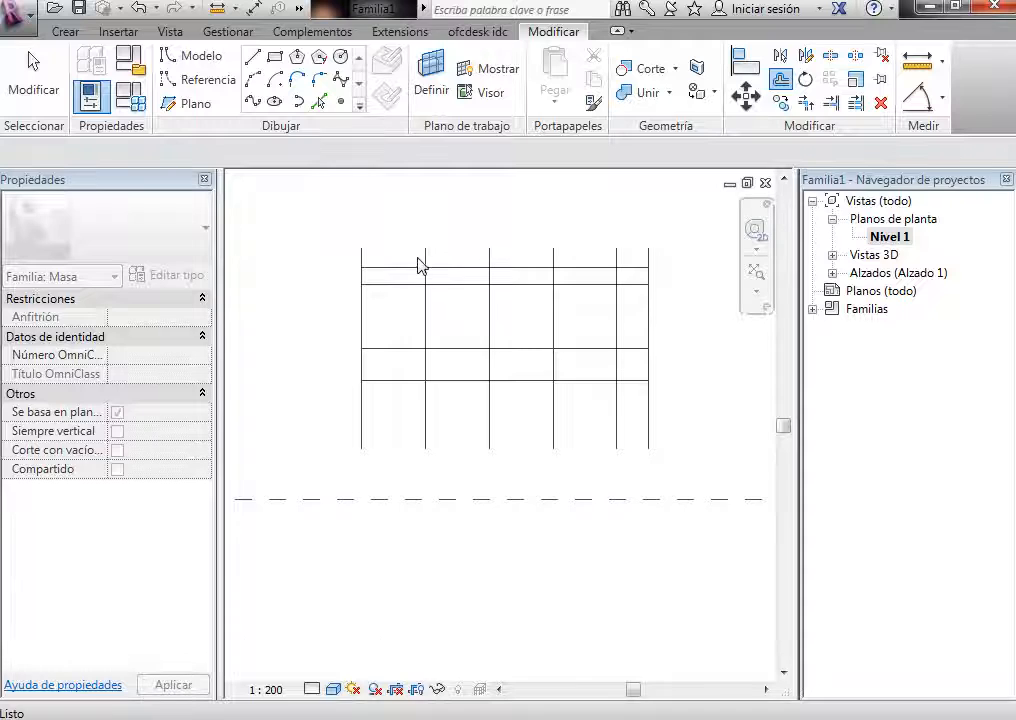
pyautogui.scroll(-1, 296, 285)
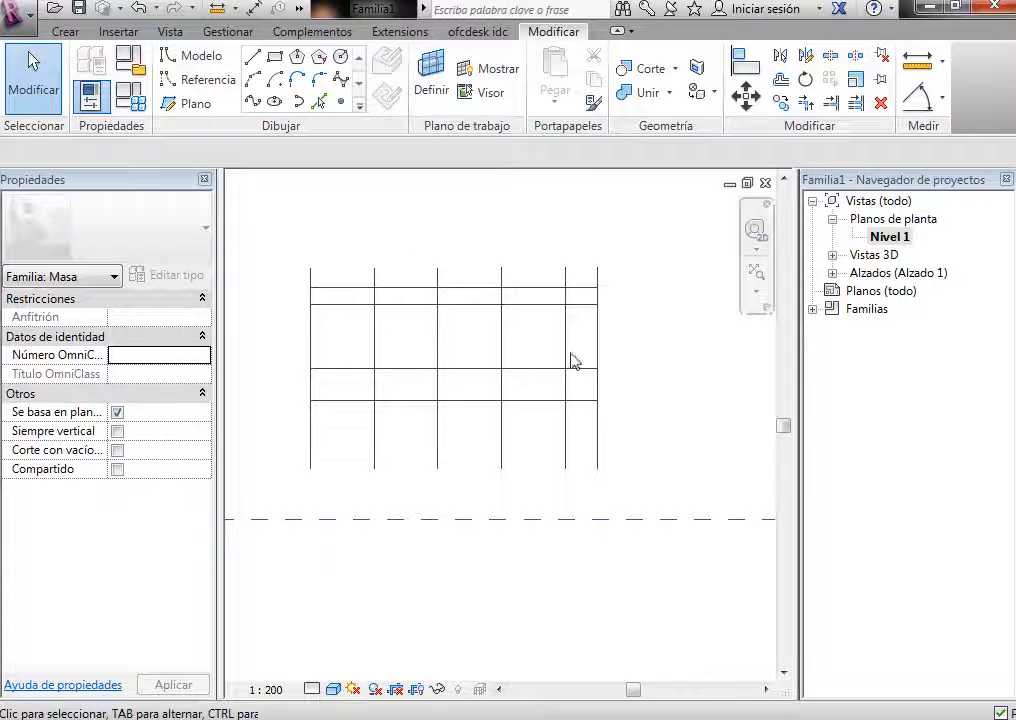
pyautogui.scroll(3, 363, 331)
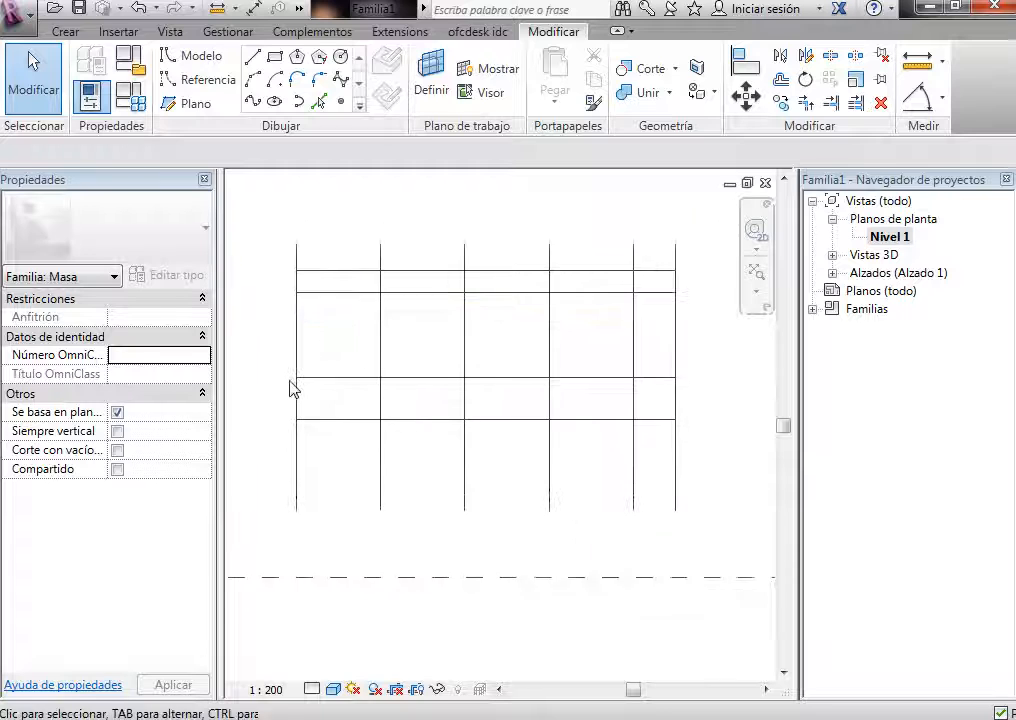
pyautogui.scroll(-1, 276, 386)
pyautogui.scroll(1, 308, 396)
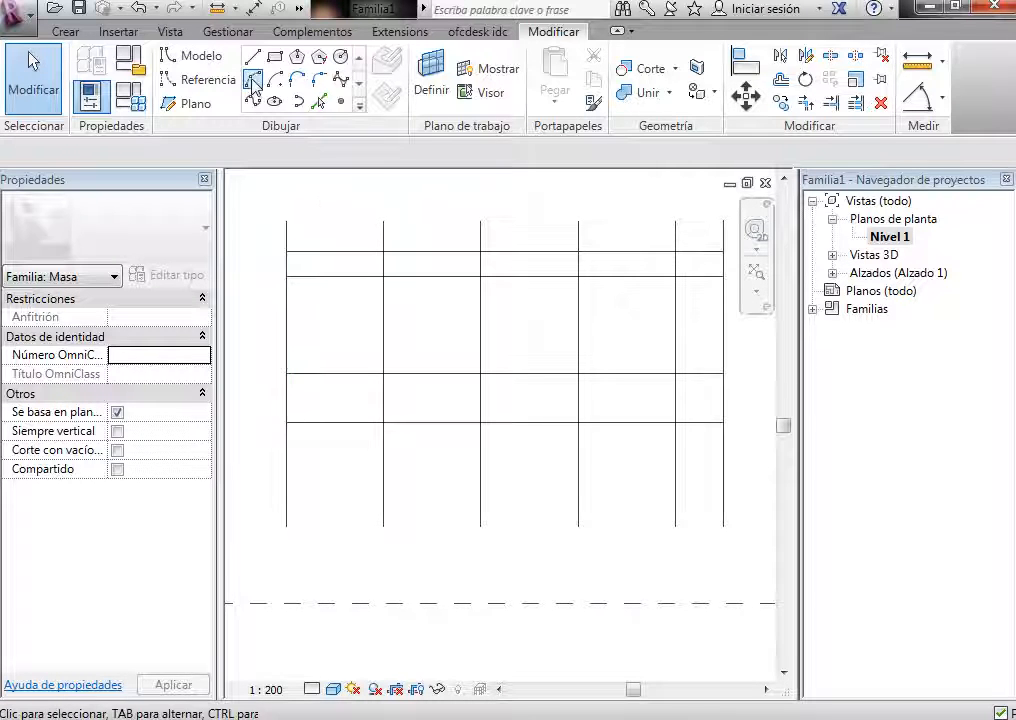
pyautogui.press('l')
pyautogui.press('i')
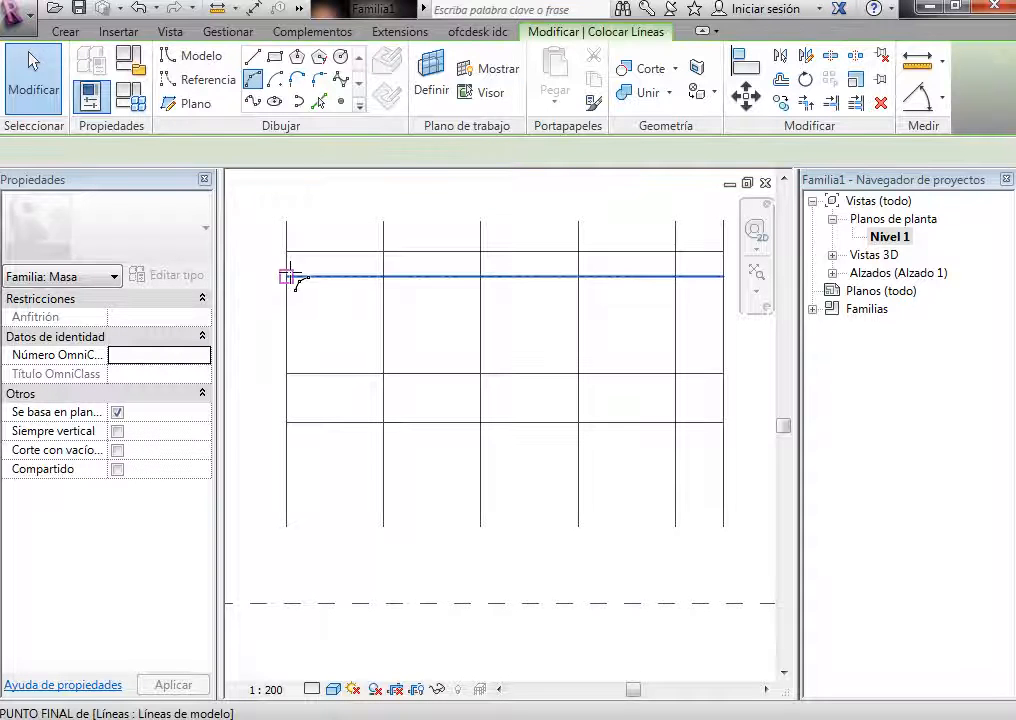
pyautogui.click(289, 276)
pyautogui.click(383, 276)
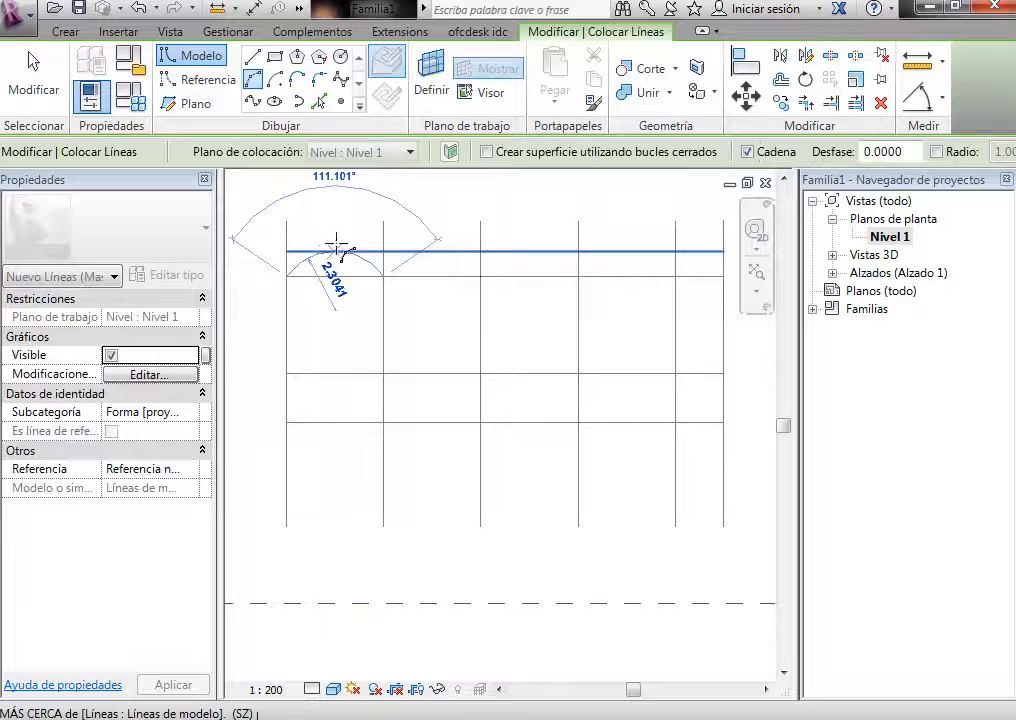
pyautogui.click(335, 248)
# Step: Draw two sloping model lines across the second bay, rising from its lower corners to meet near mid-bay at the top line
pyautogui.press('l')
pyautogui.press('i')
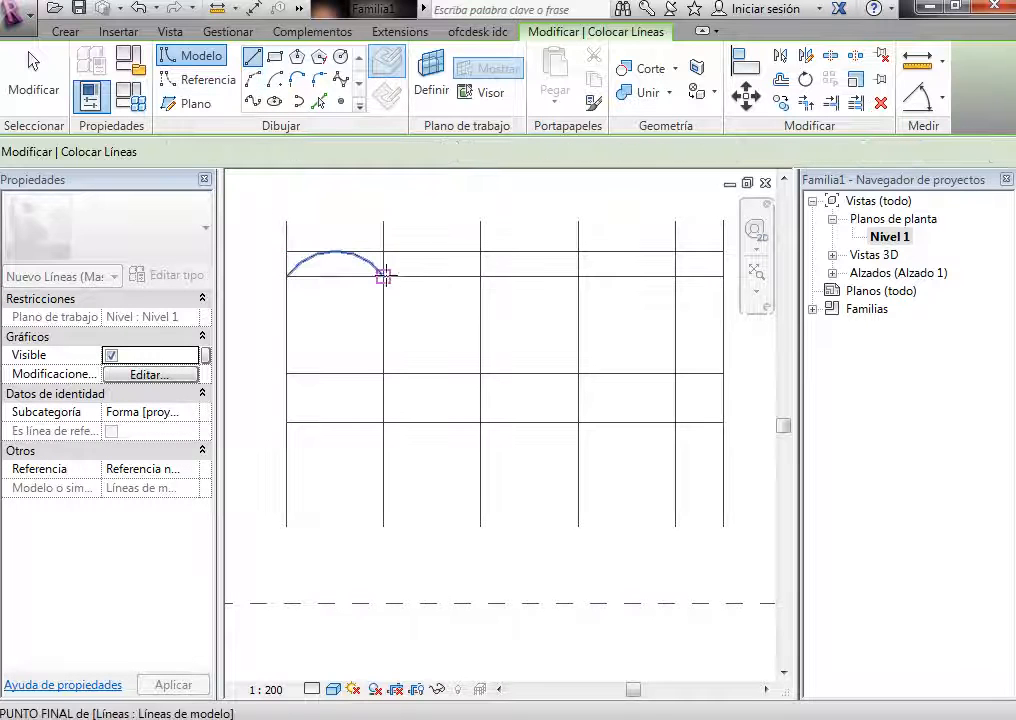
pyautogui.click(383, 276)
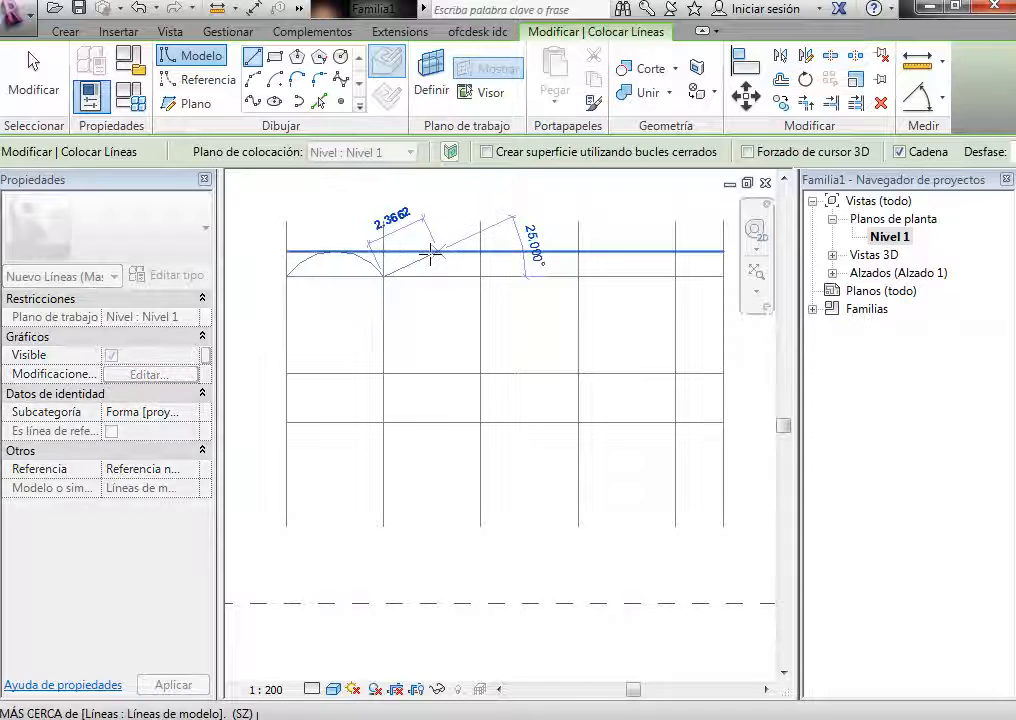
pyautogui.click(433, 254)
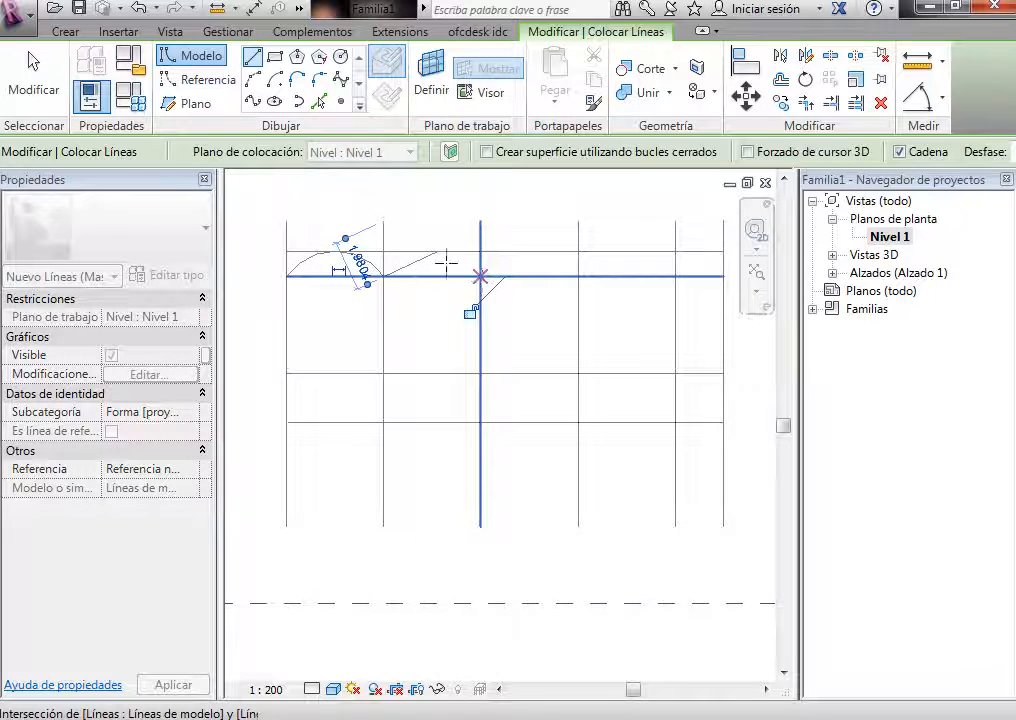
pyautogui.click(480, 276)
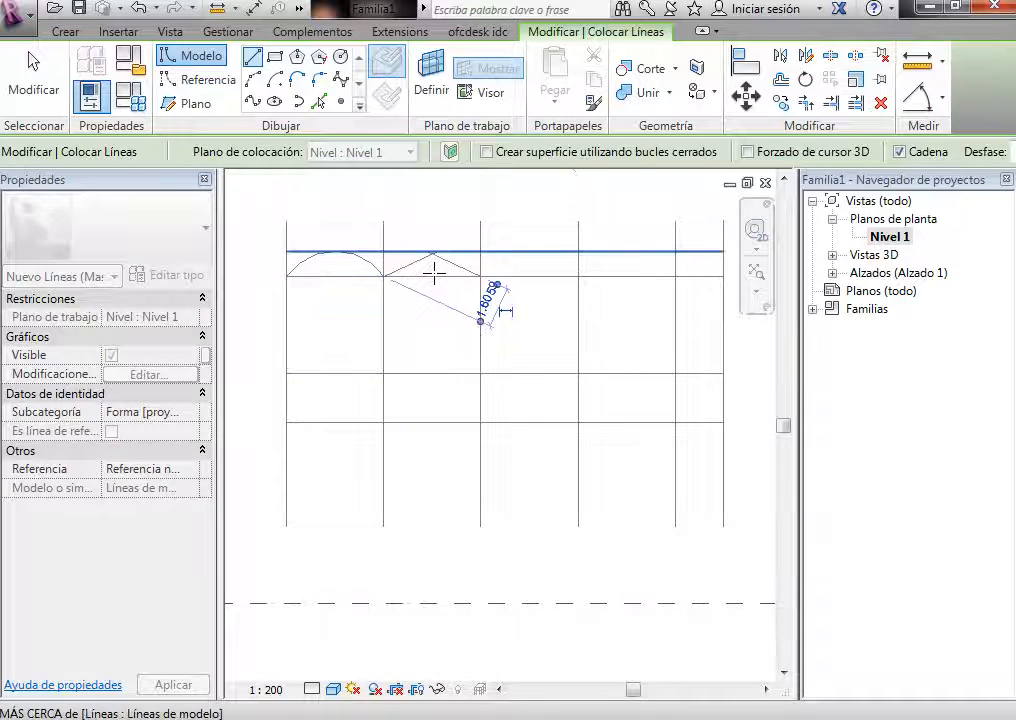
pyautogui.press('Escape')
pyautogui.scroll(3, 424, 270)
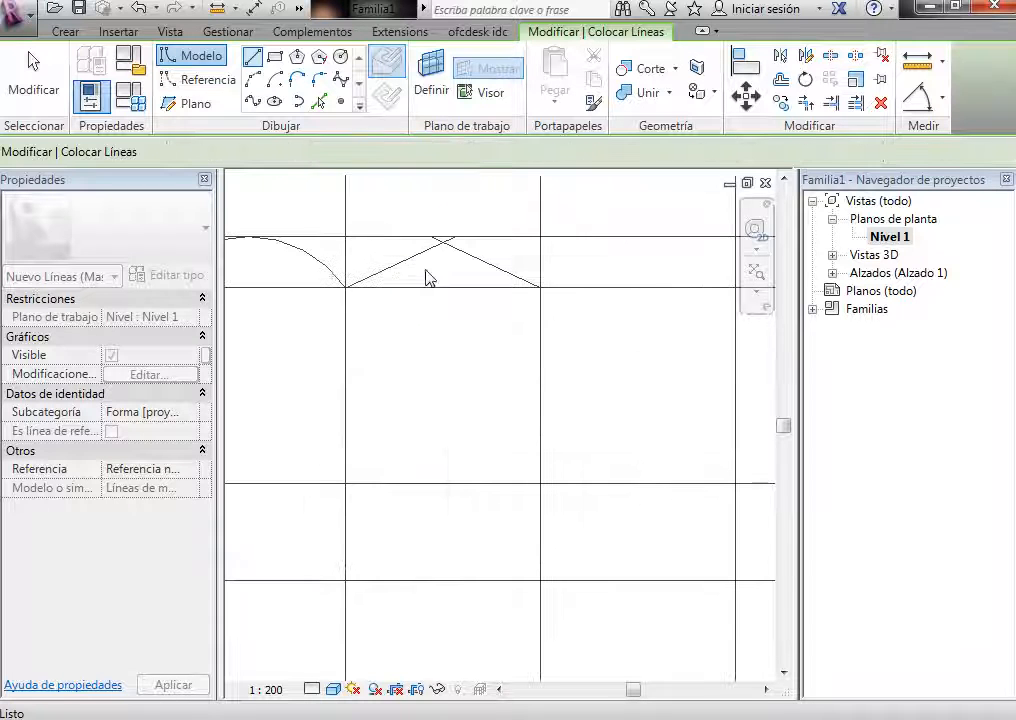
pyautogui.press('Escape')
pyautogui.scroll(-3, 390, 229)
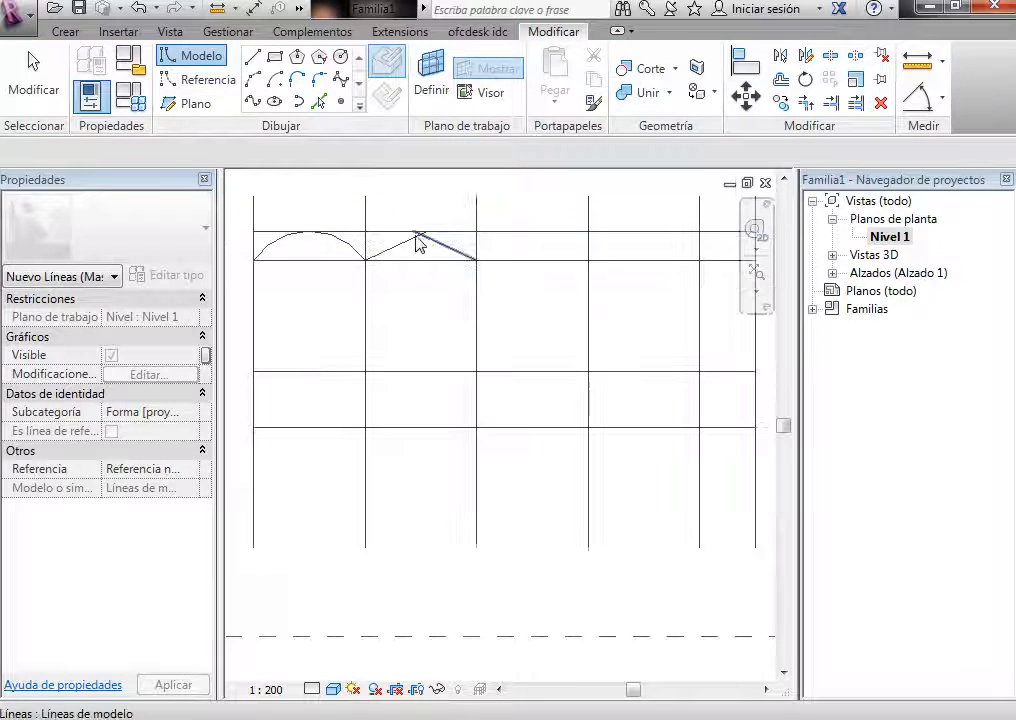
# Step: Draw a three-point model arc across the third bay, peaking at the top horizontal line, radius about 2.3
pyautogui.click(253, 81)
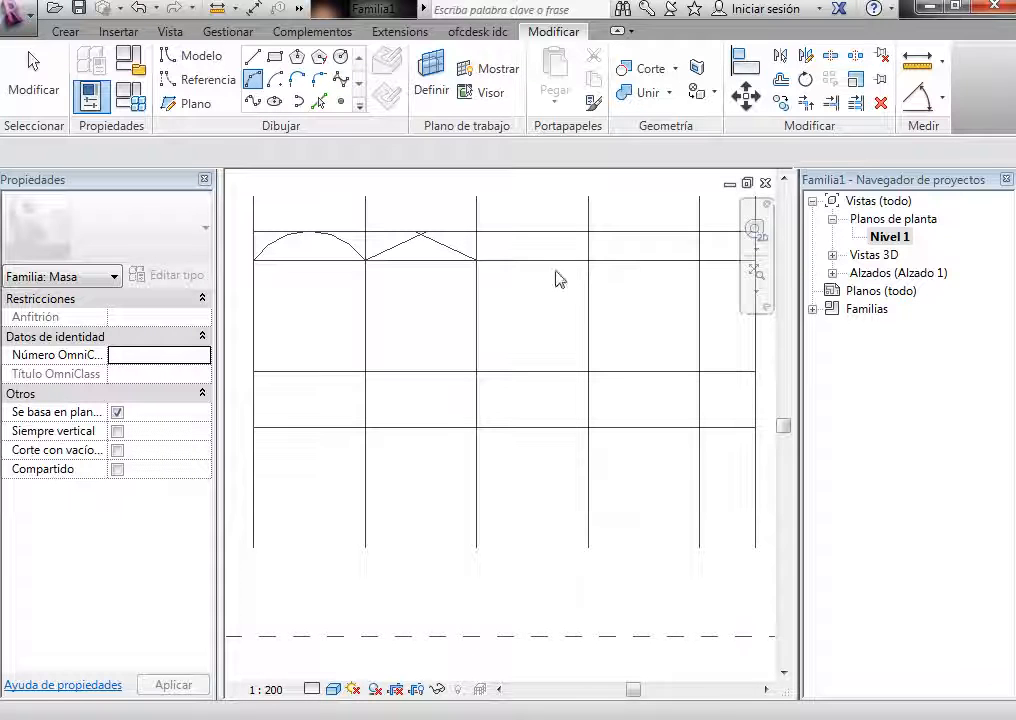
pyautogui.click(478, 262)
pyautogui.click(585, 265)
pyautogui.click(588, 262)
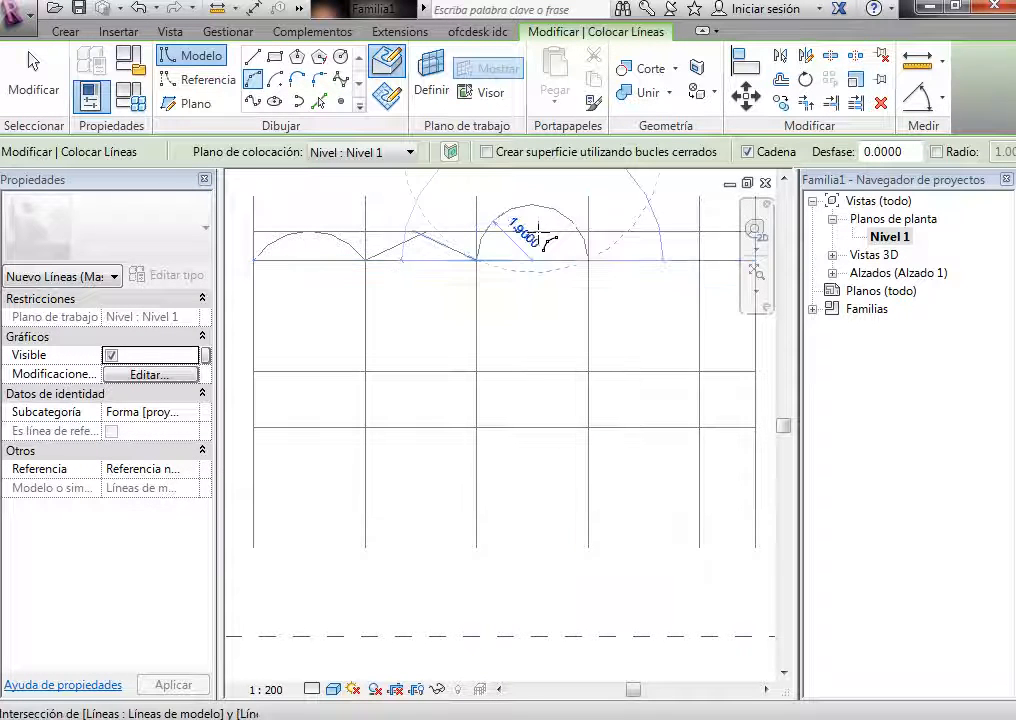
pyautogui.click(535, 233)
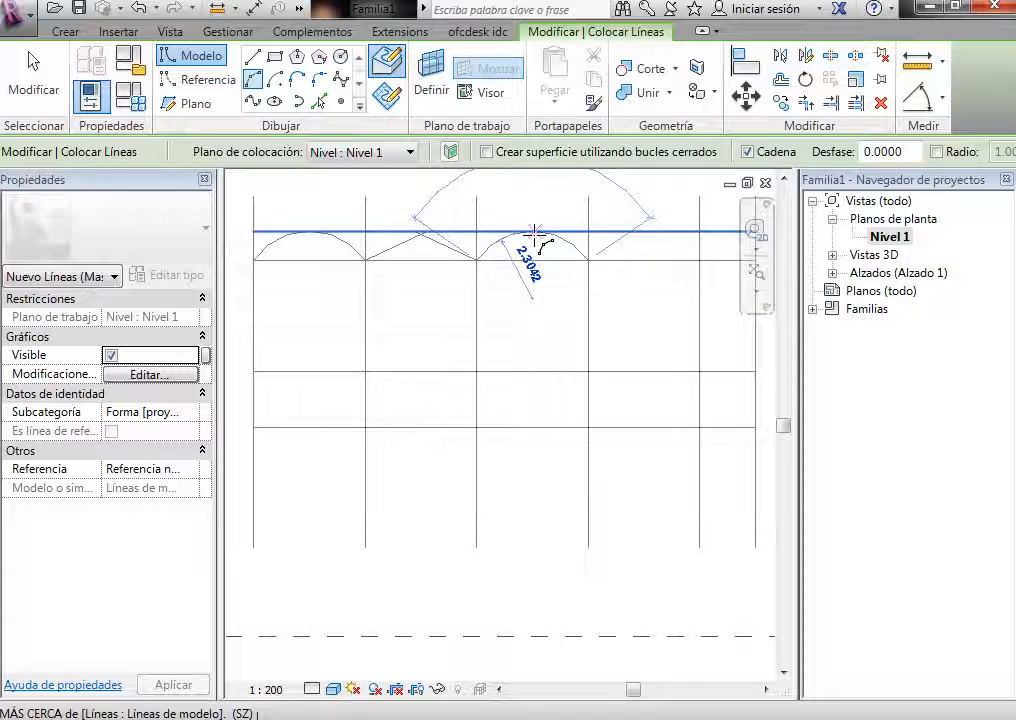
pyautogui.press('Escape')
# Step: Draw a helper arc over the two sloping lines of the second bay, peaking at the top line, radius about 2.3
pyautogui.click(365, 262)
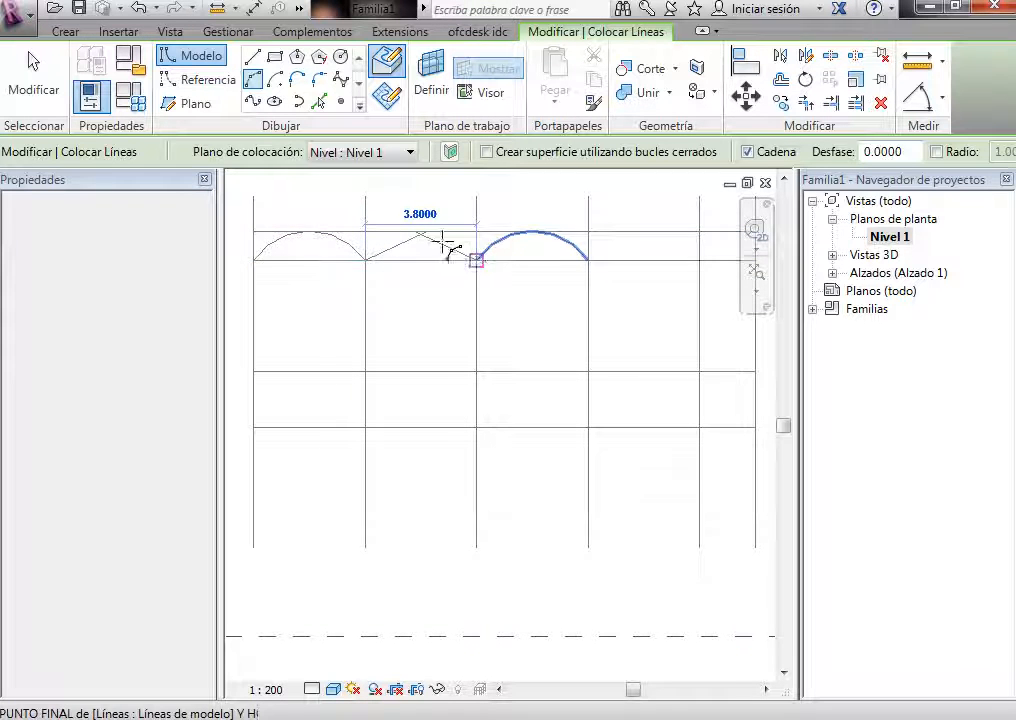
pyautogui.scroll(6, 427, 235)
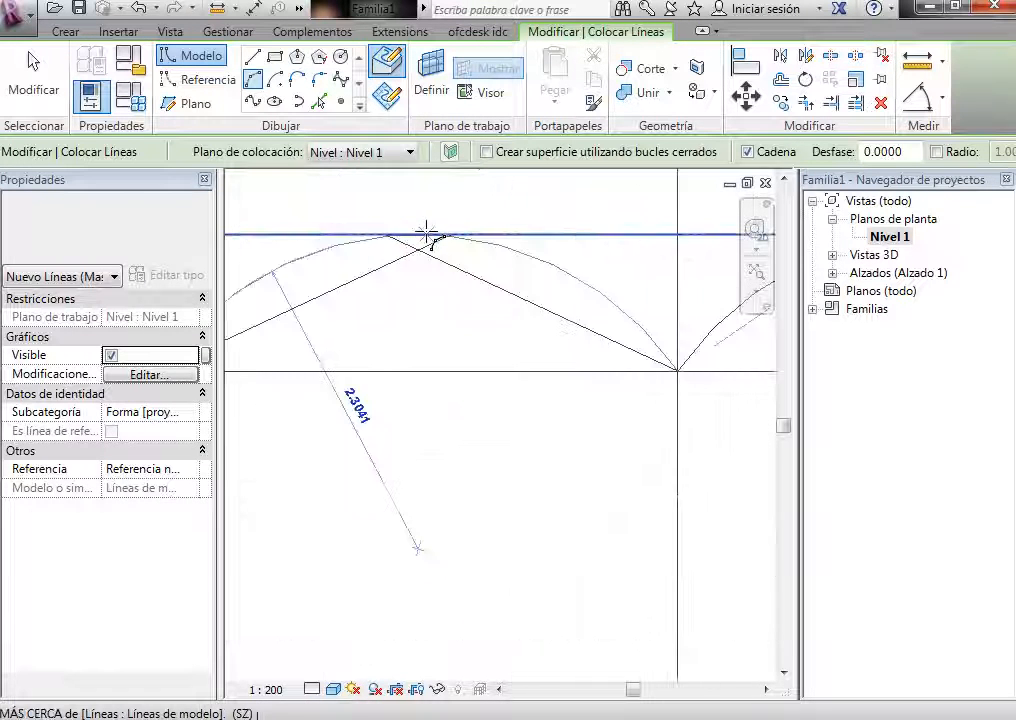
pyautogui.click(427, 234)
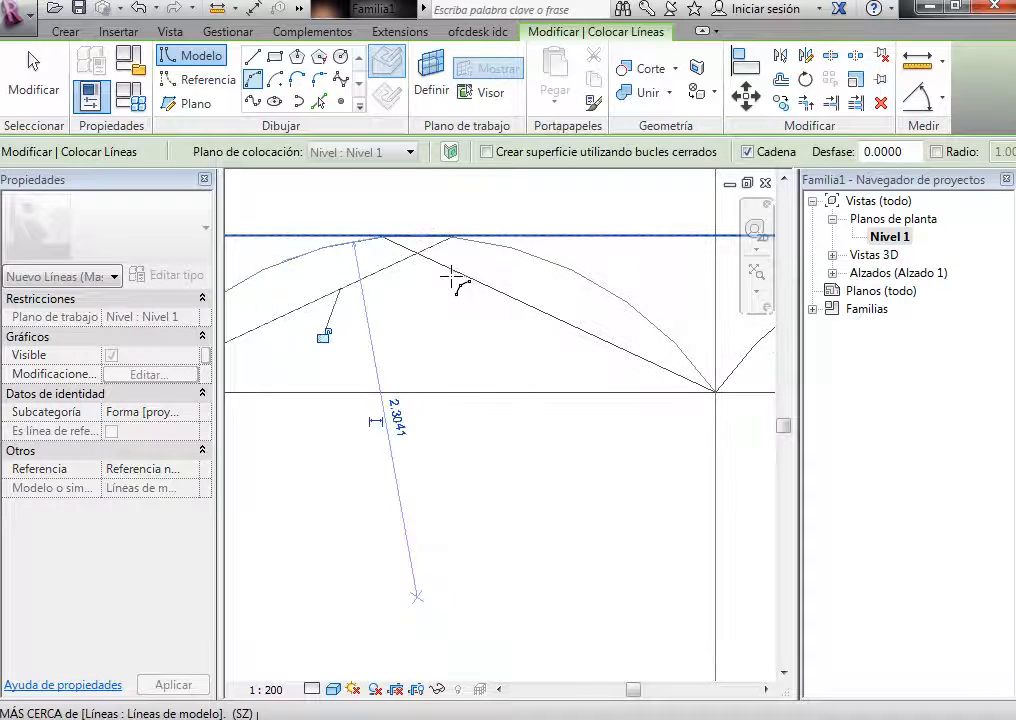
pyautogui.press('Escape')
pyautogui.press('Escape')
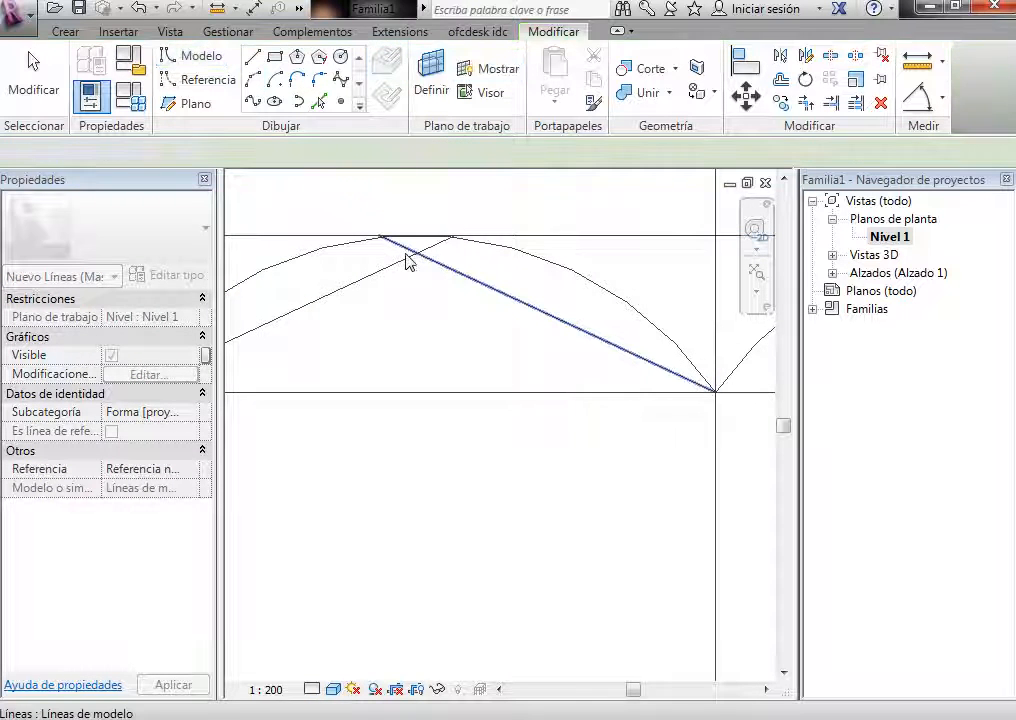
# Step: Move the upper endpoints of both sloping lines to the midpoint of the helper arc
pyautogui.click(395, 253)
pyautogui.moveTo(380, 236); pyautogui.dragTo(415, 235)
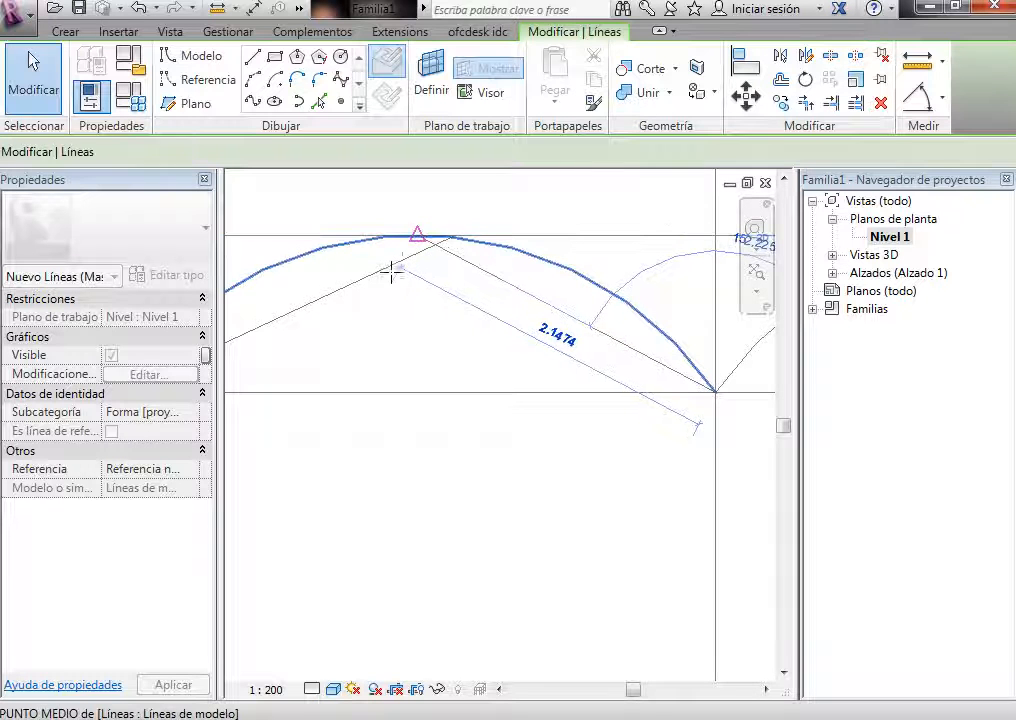
pyautogui.click(379, 282)
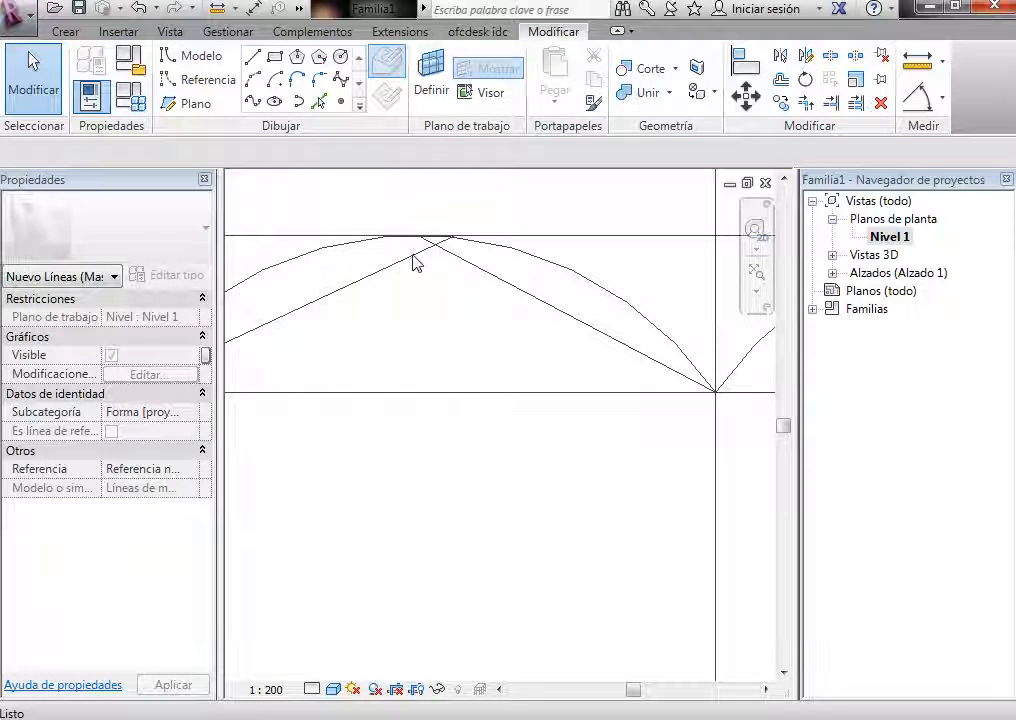
pyautogui.click(450, 239)
pyautogui.moveTo(454, 237); pyautogui.dragTo(417, 234)
# Step: Delete the helper arc above the two sloping lines in the second bay
pyautogui.click(614, 288)
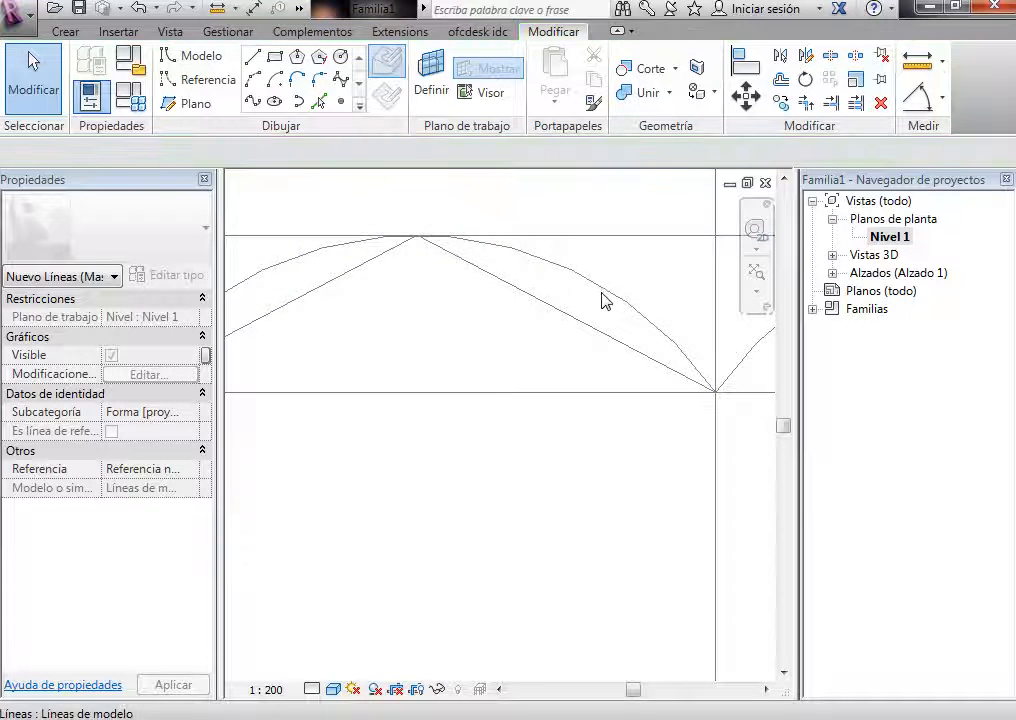
pyautogui.click(604, 292)
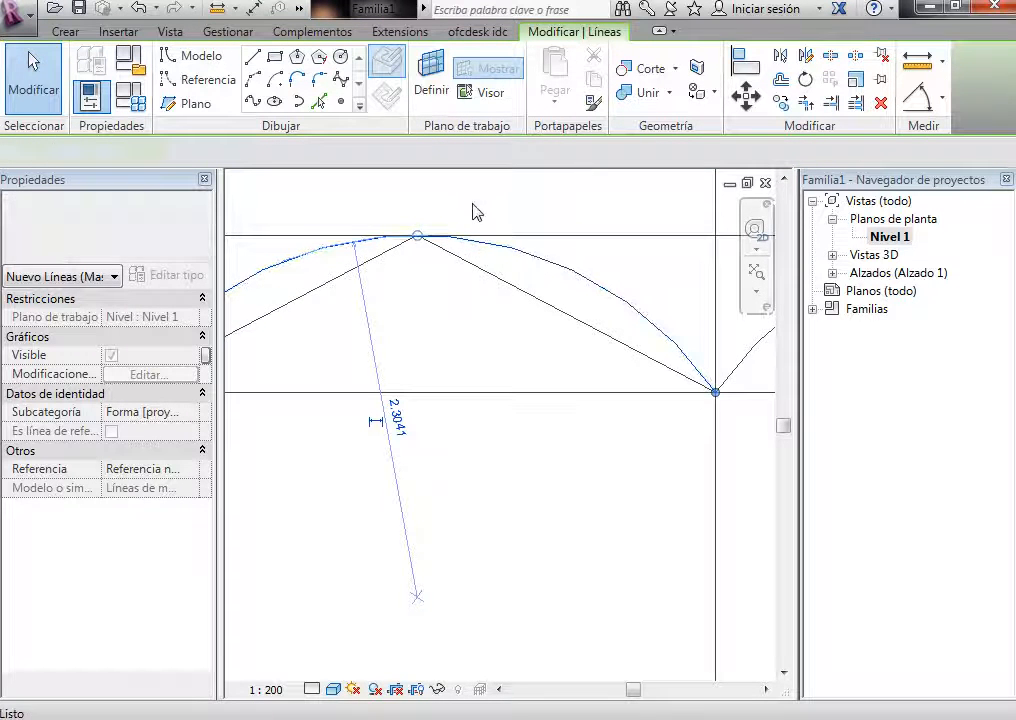
pyautogui.press('Delete')
# Step: Mirror a copy of the second bay's two sloping lines about the grid's fourth vertical line
pyautogui.press('Tab')
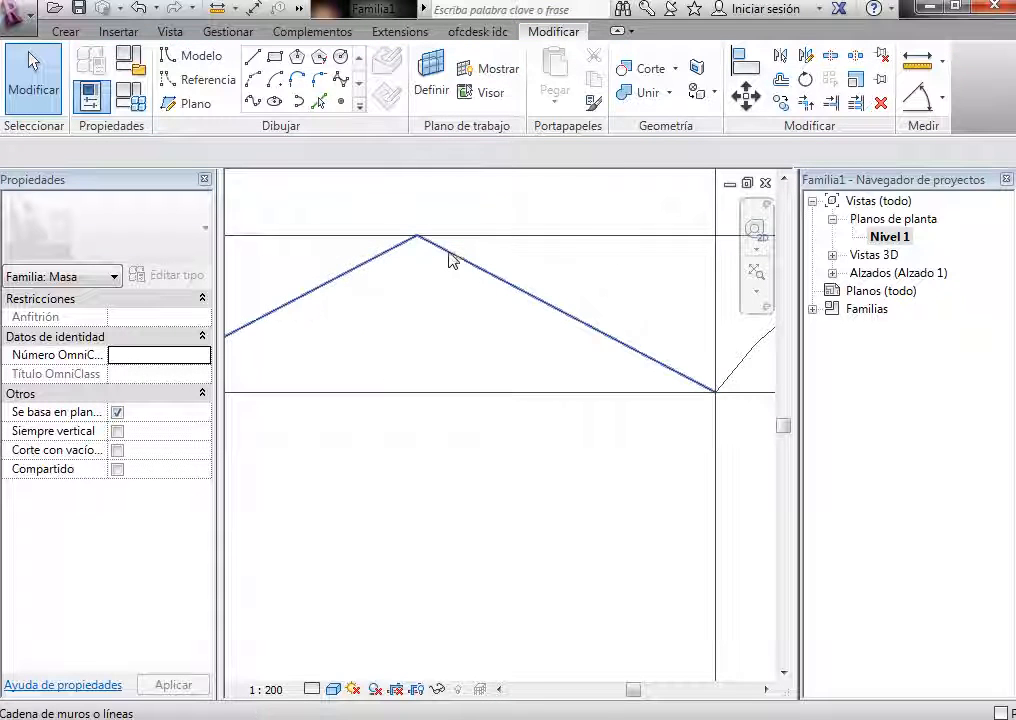
pyautogui.click(433, 295)
pyautogui.scroll(-5, 433, 295)
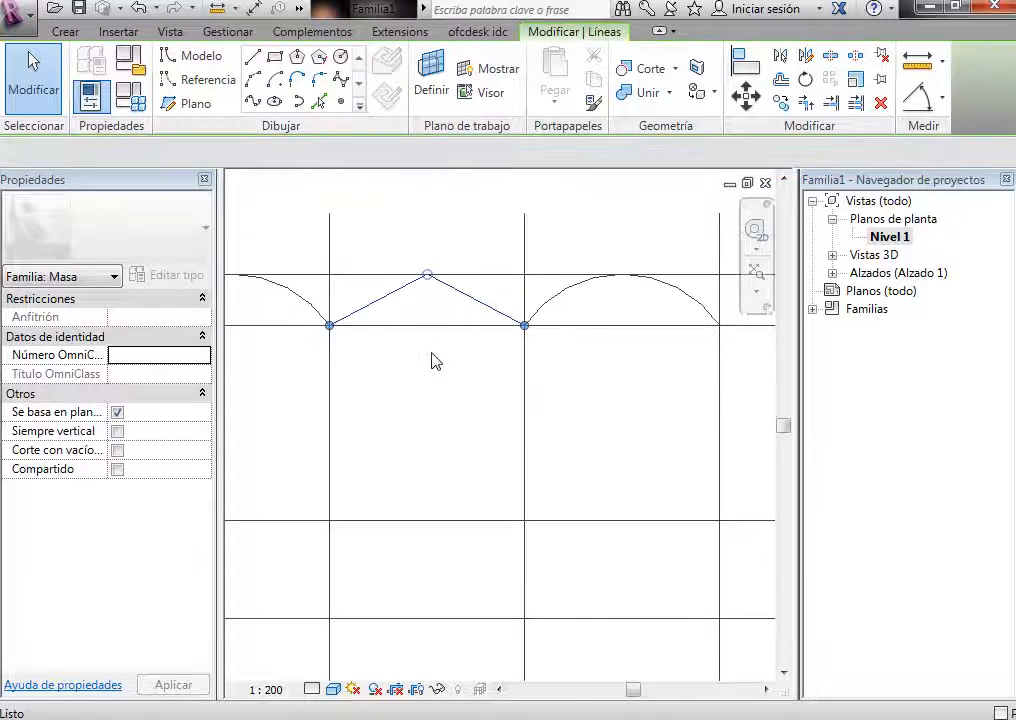
pyautogui.scroll(-5, 432, 352)
pyautogui.click(480, 357)
pyautogui.scroll(5, 489, 362)
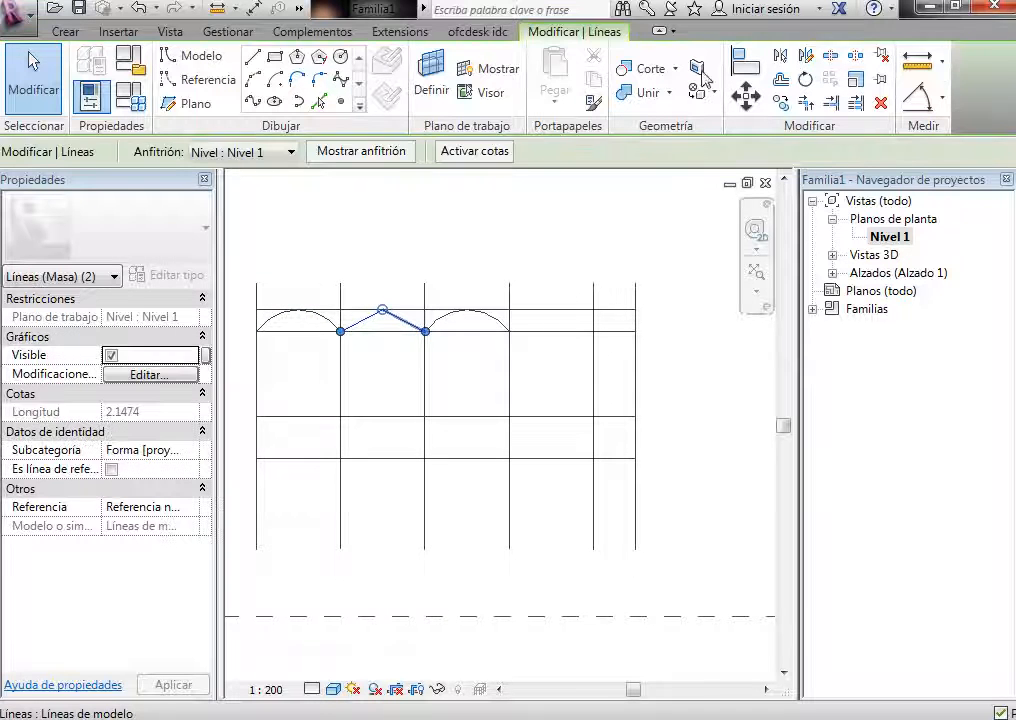
pyautogui.click(800, 80)
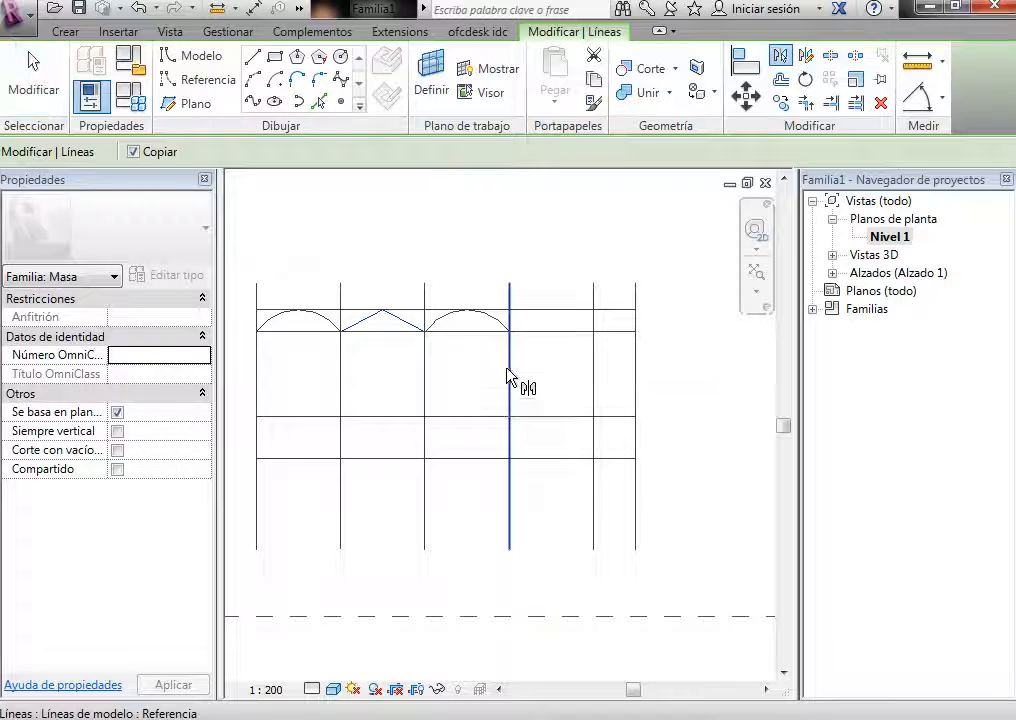
pyautogui.click(509, 374)
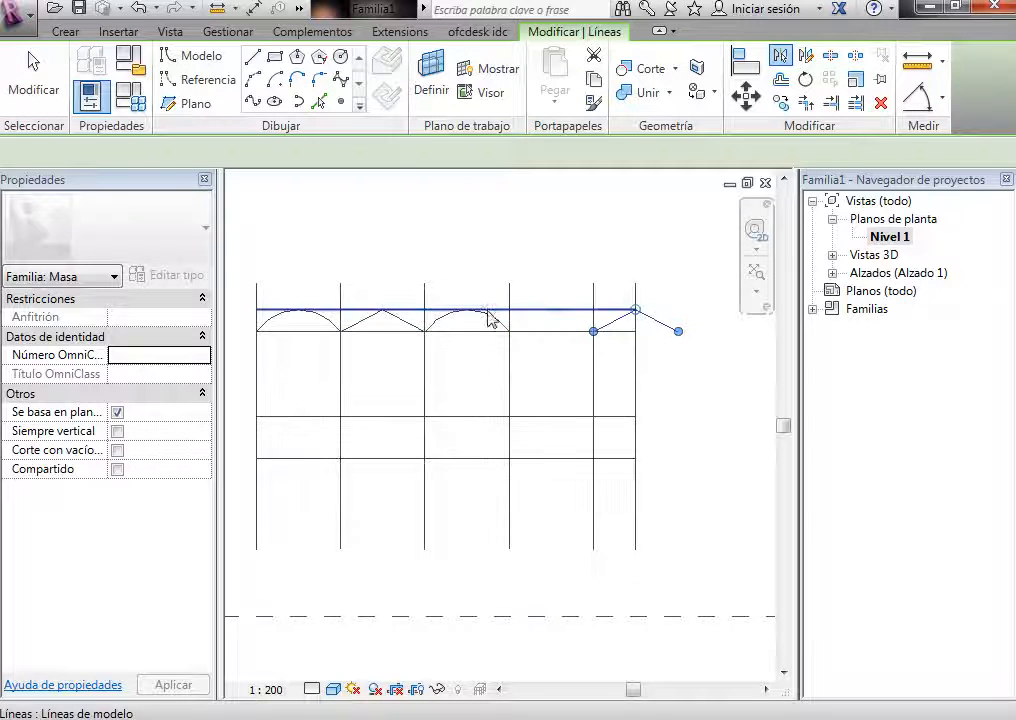
# Step: Mirror a copy of the third bay's arc about the fourth vertical line into the fourth bay
pyautogui.click(784, 57)
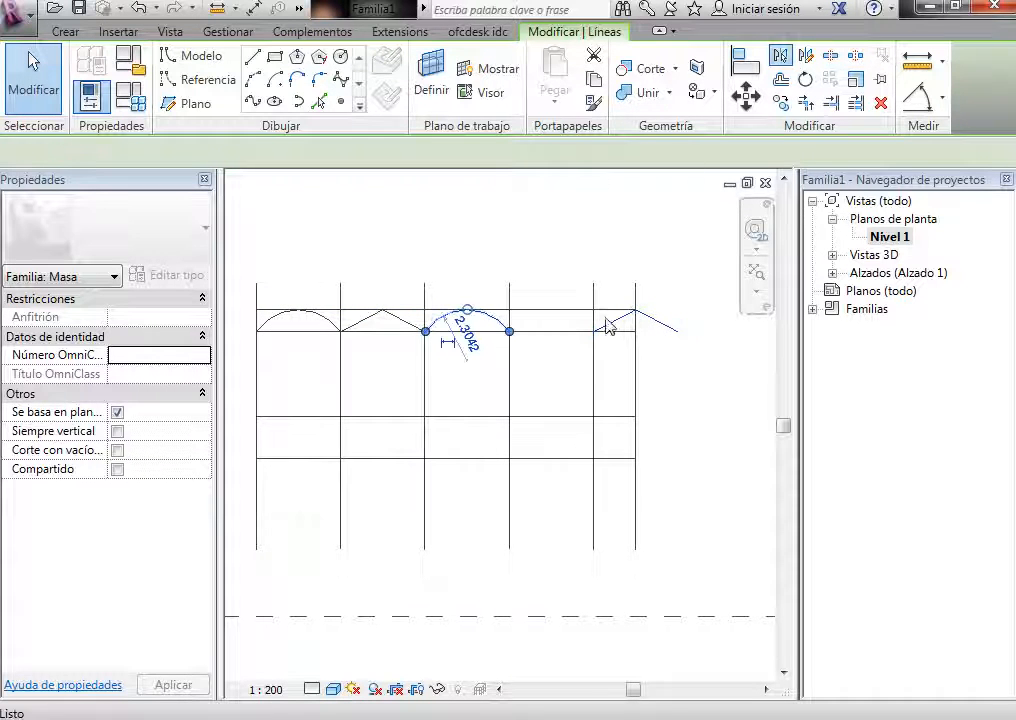
pyautogui.click(509, 386)
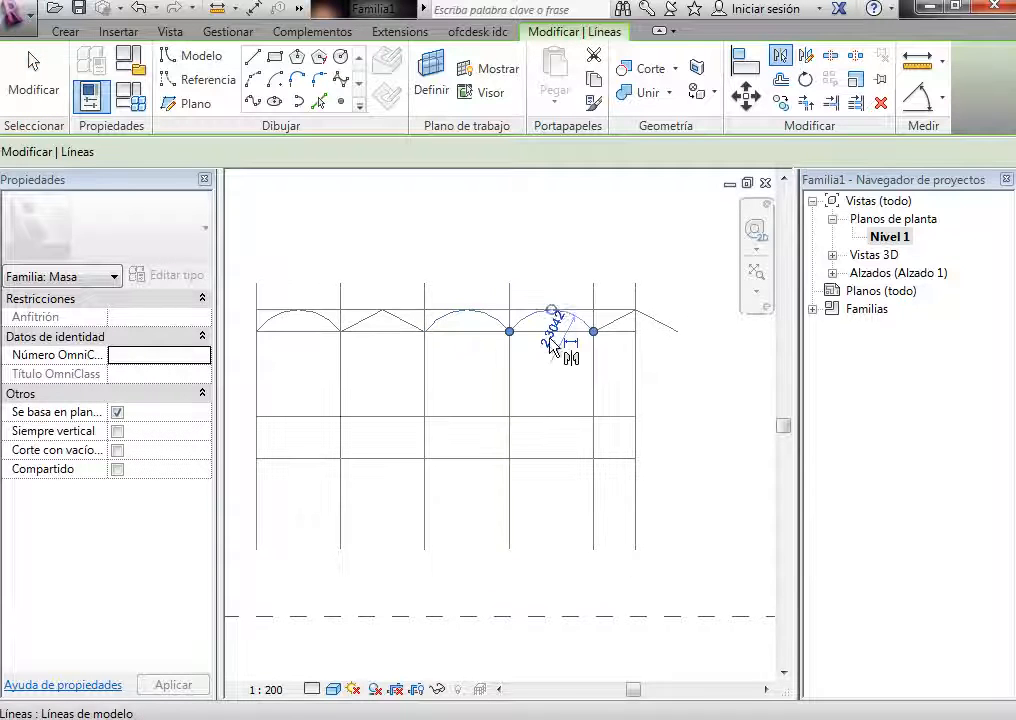
pyautogui.click(533, 237)
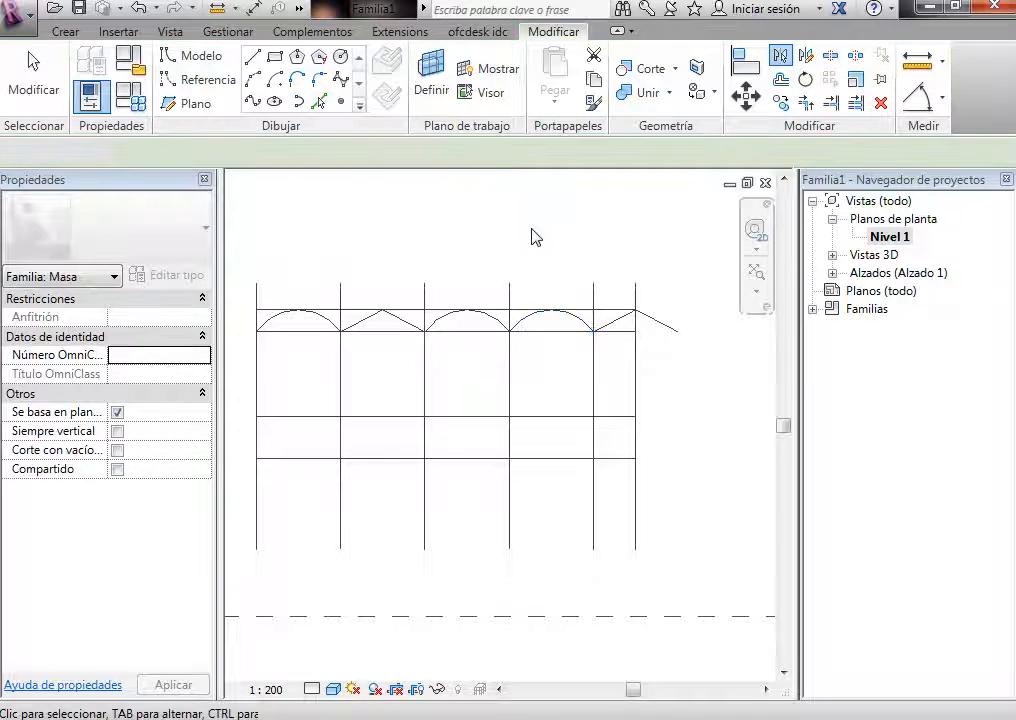
# Step: Examine the extended outline and the position of the last vertical line at the grid's right end
pyautogui.scroll(-2, 534, 236)
pyautogui.scroll(-1, 703, 363)
pyautogui.scroll(2, 703, 363)
pyautogui.scroll(2, 698, 365)
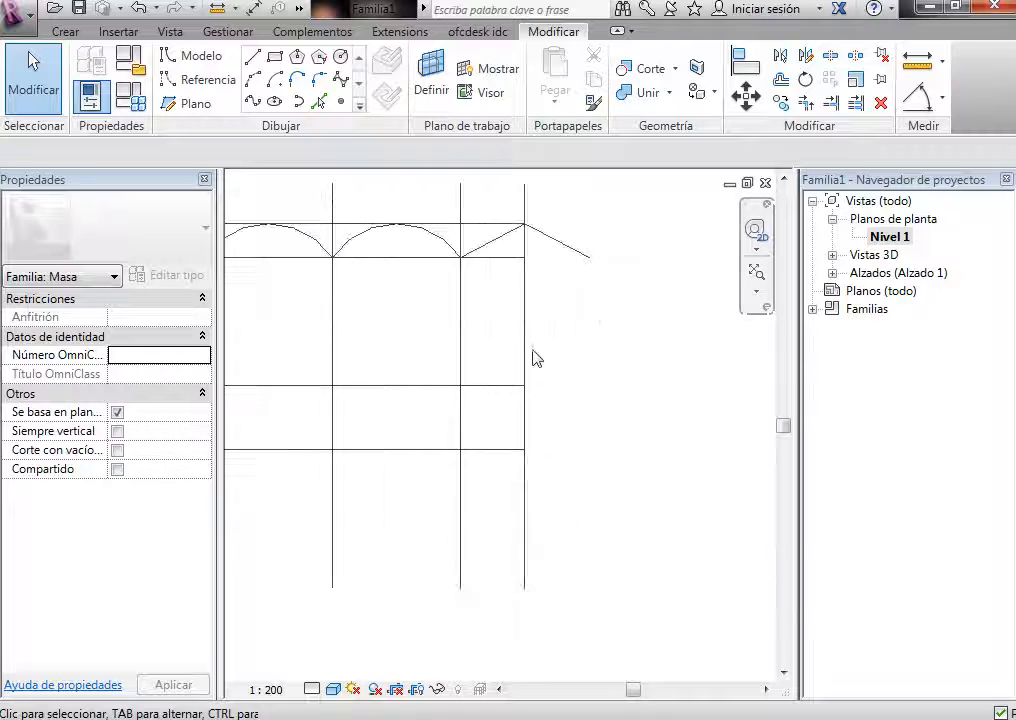
pyautogui.click(526, 347)
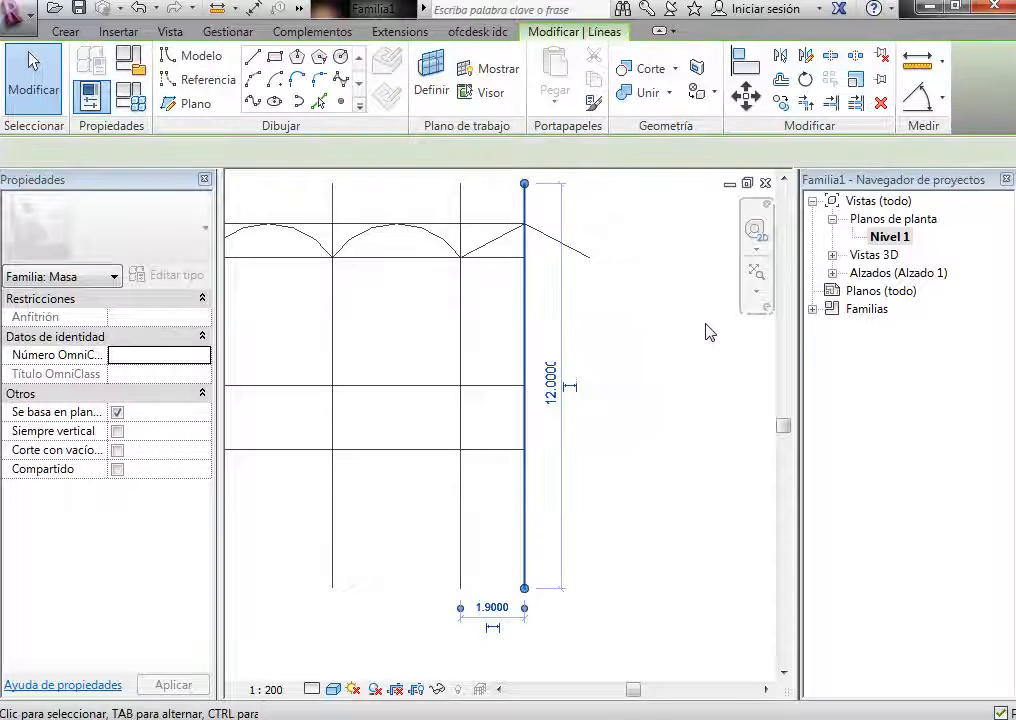
pyautogui.click(680, 357)
pyautogui.scroll(-3, 670, 370)
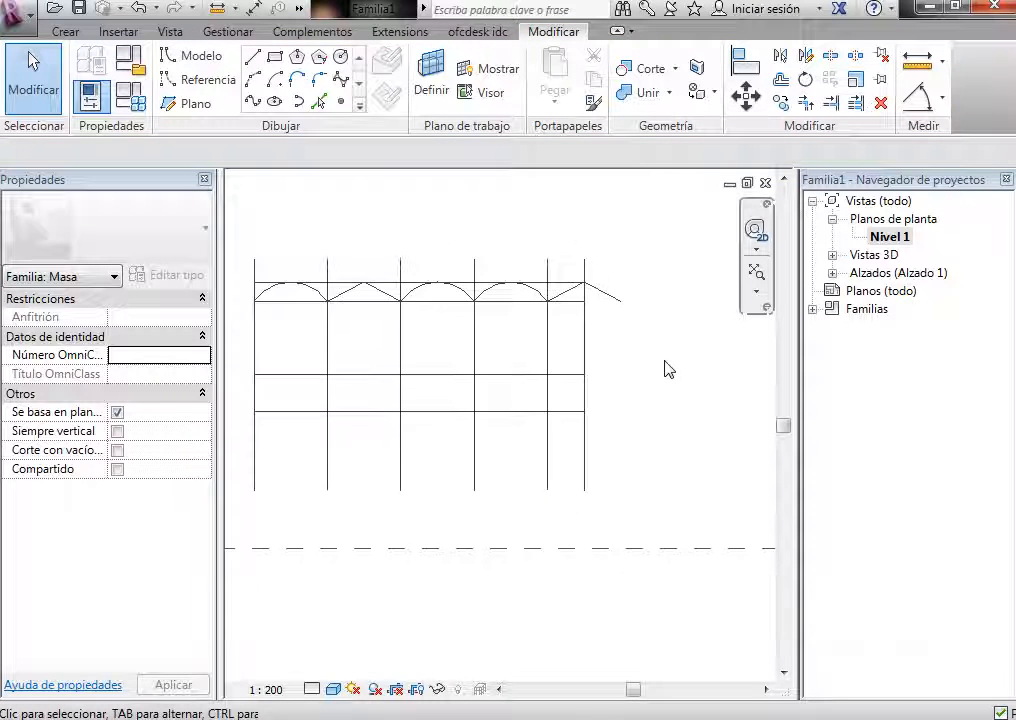
pyautogui.scroll(1, 612, 363)
pyautogui.scroll(-2, 612, 363)
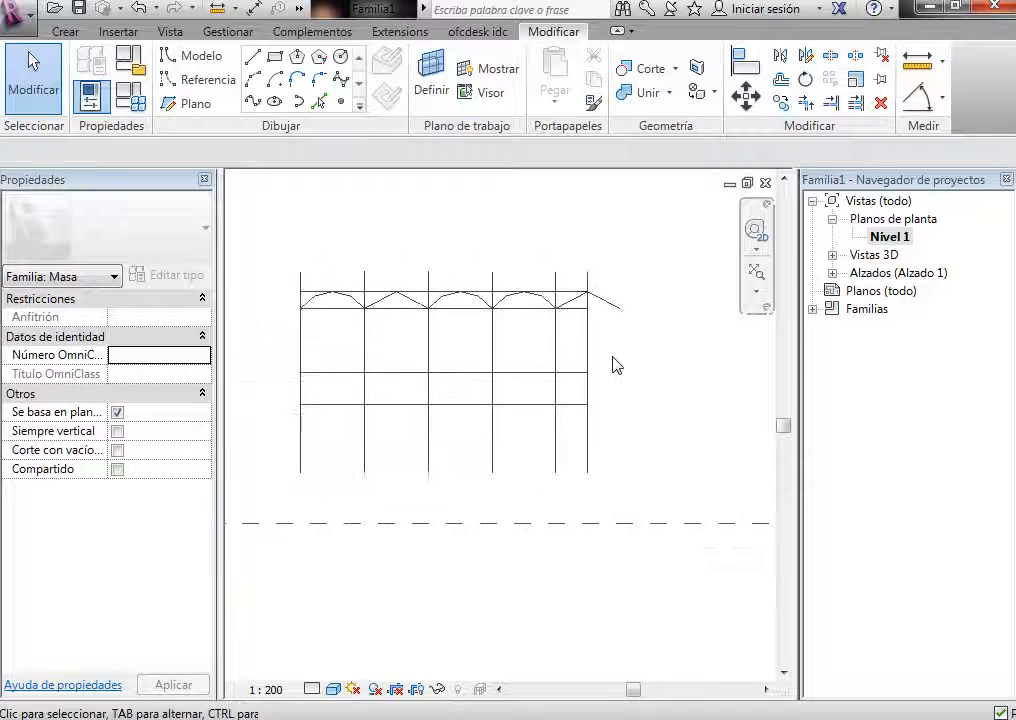
pyautogui.scroll(2, 620, 364)
pyautogui.scroll(-1, 640, 357)
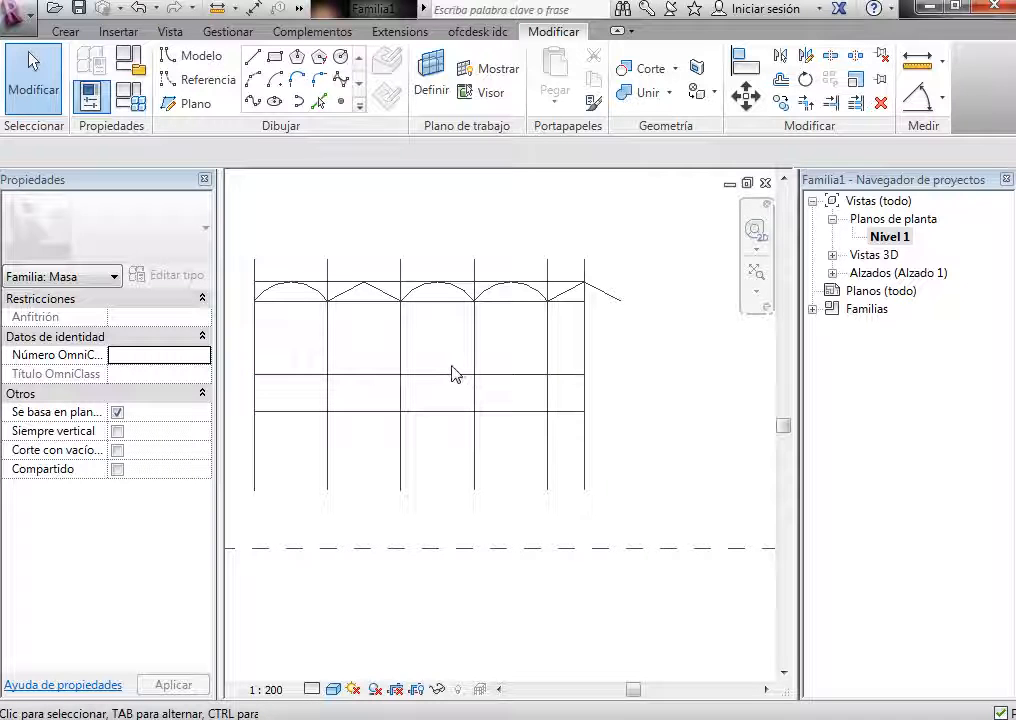
pyautogui.scroll(-2, 399, 260)
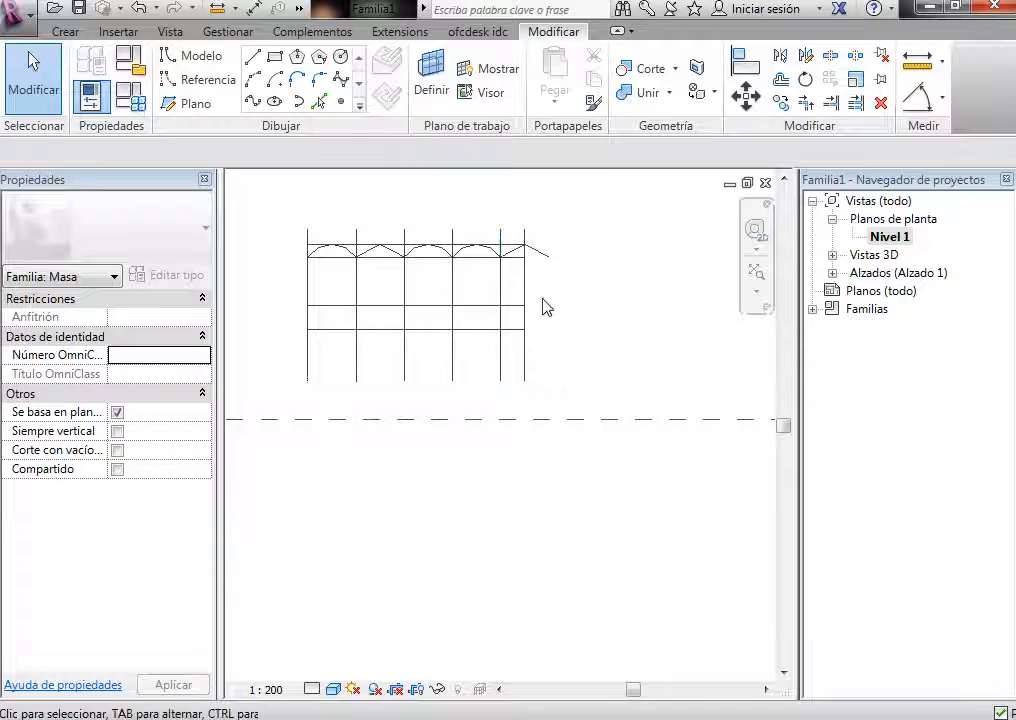
pyautogui.scroll(2, 546, 300)
pyautogui.scroll(-1, 529, 290)
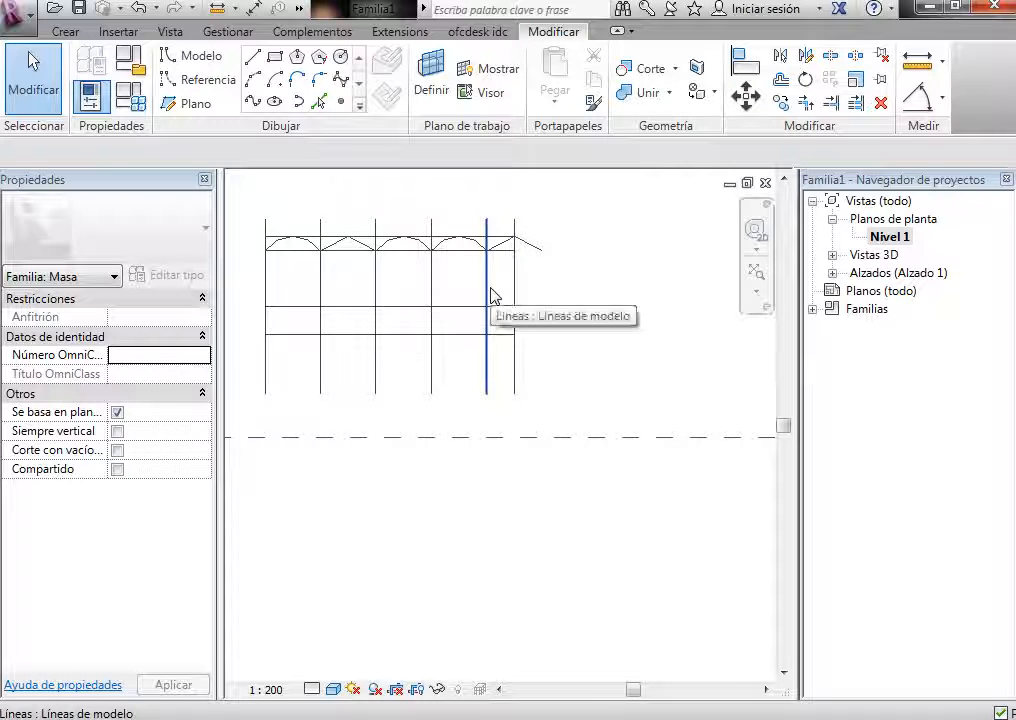
# Step: Mirror copies of the grid's four interior vertical lines about its last vertical line
pyautogui.click(488, 292)
pyautogui.keyDown('ctrl'); pyautogui.click(433, 291); pyautogui.keyUp('ctrl')
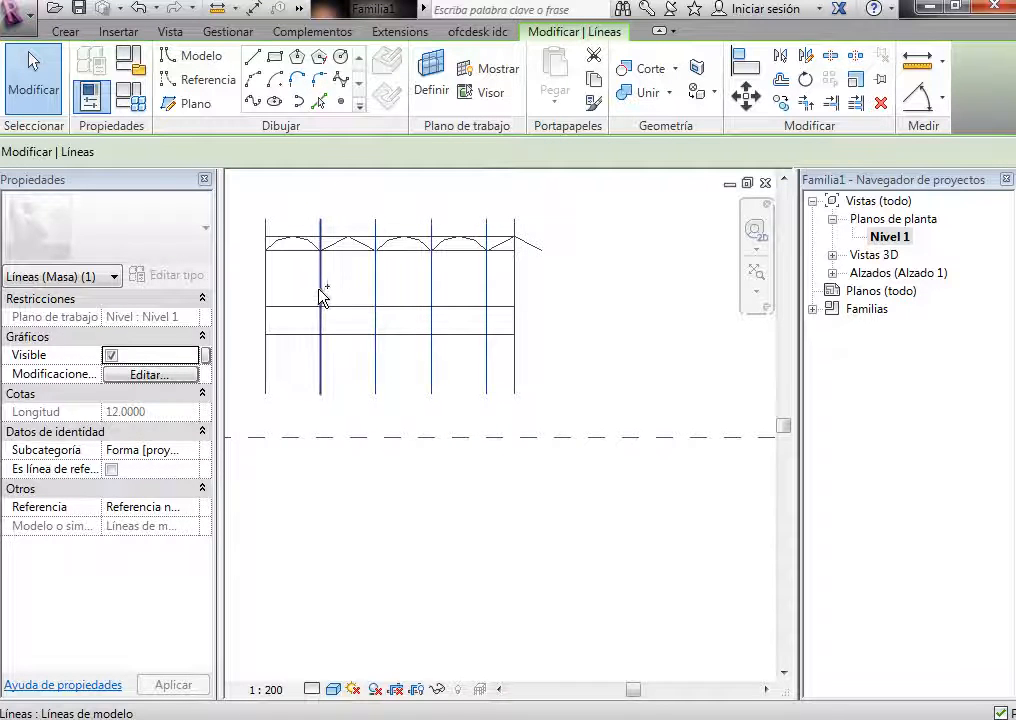
pyautogui.keyDown('ctrl'); pyautogui.click(322, 335); pyautogui.keyUp('ctrl')
pyautogui.keyDown('ctrl'); pyautogui.click(510, 238); pyautogui.keyUp('ctrl')
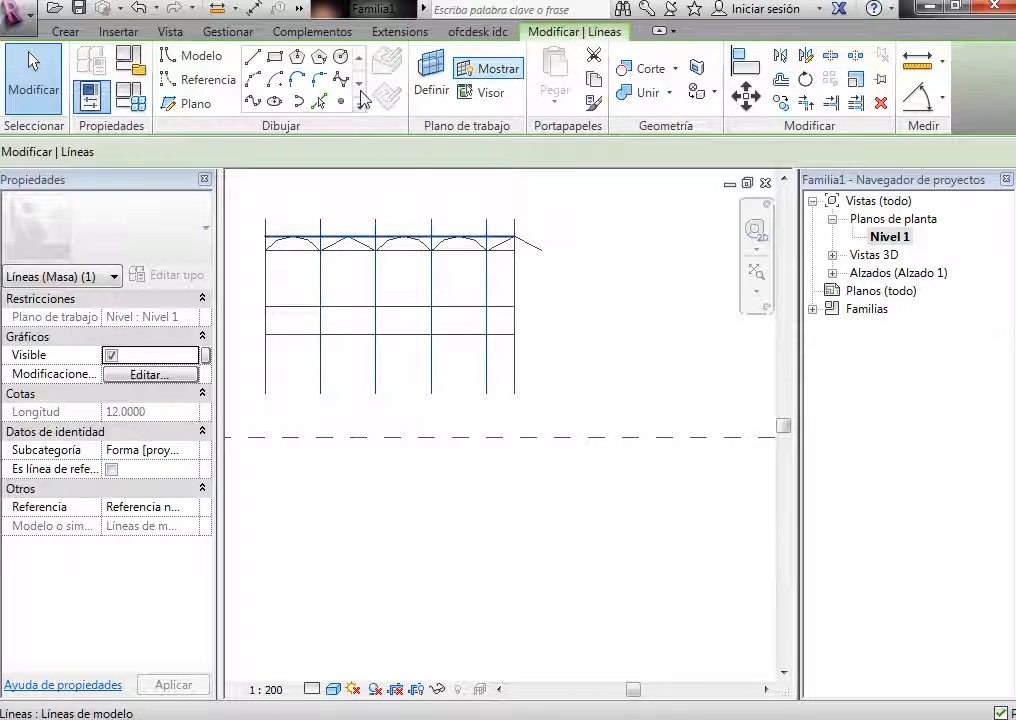
pyautogui.click(780, 54)
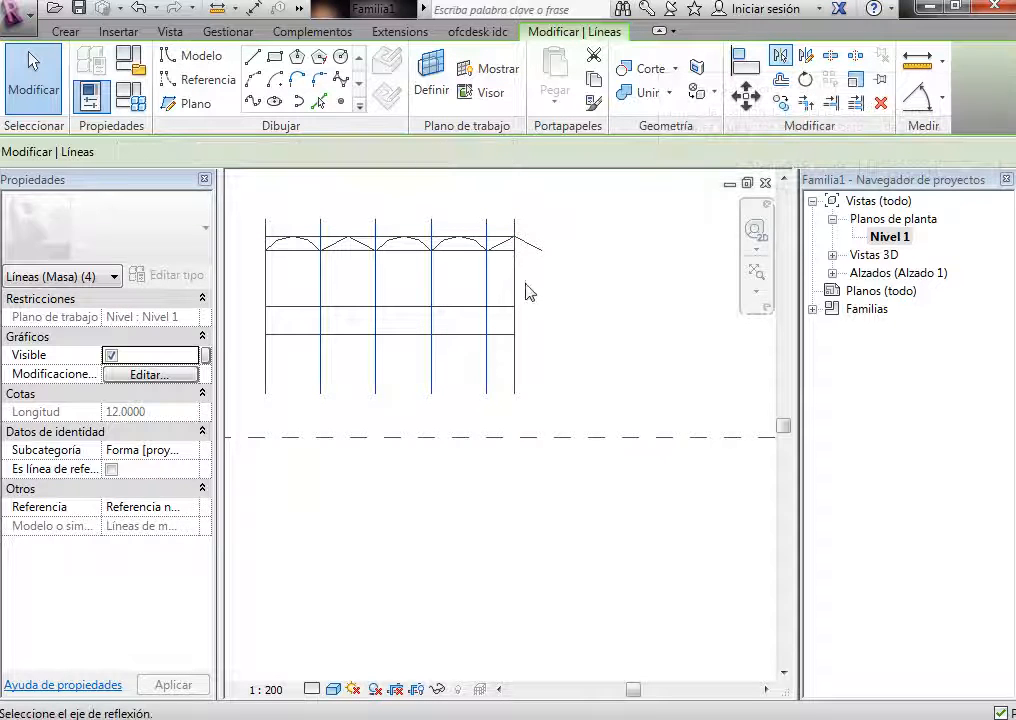
pyautogui.click(516, 290)
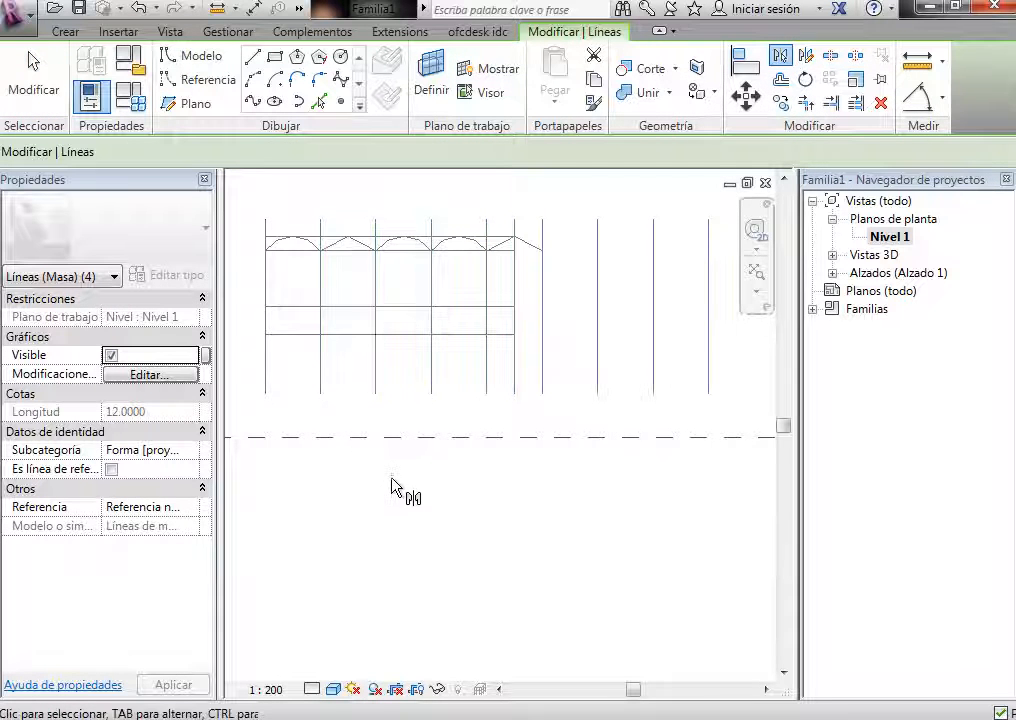
pyautogui.scroll(-1, 390, 480)
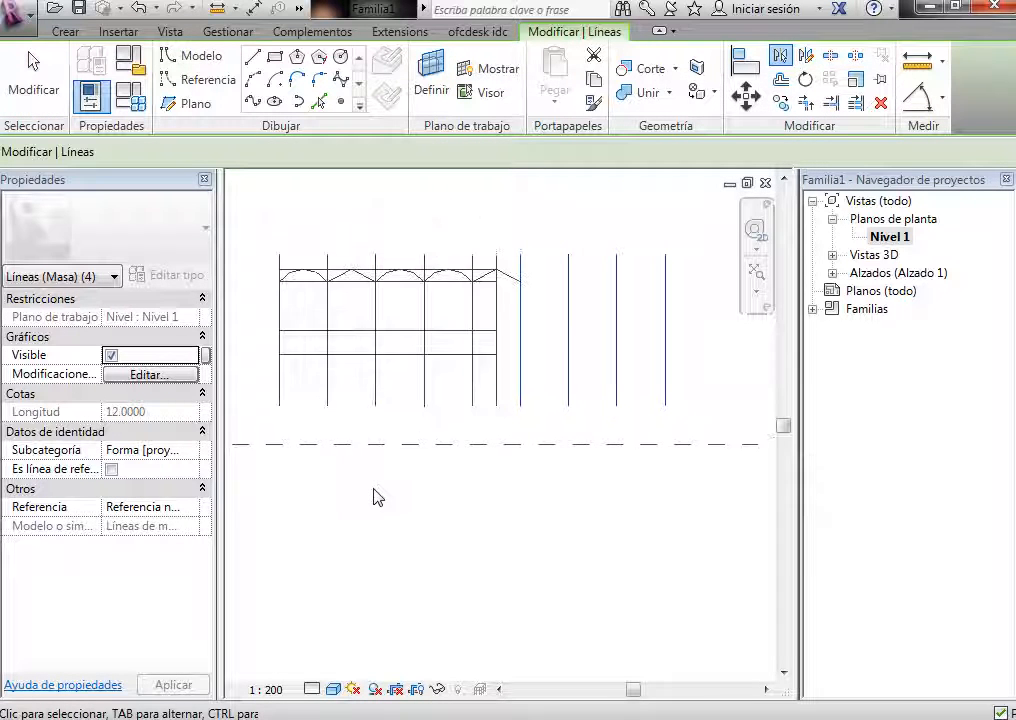
pyautogui.scroll(1, 718, 335)
pyautogui.click(714, 357)
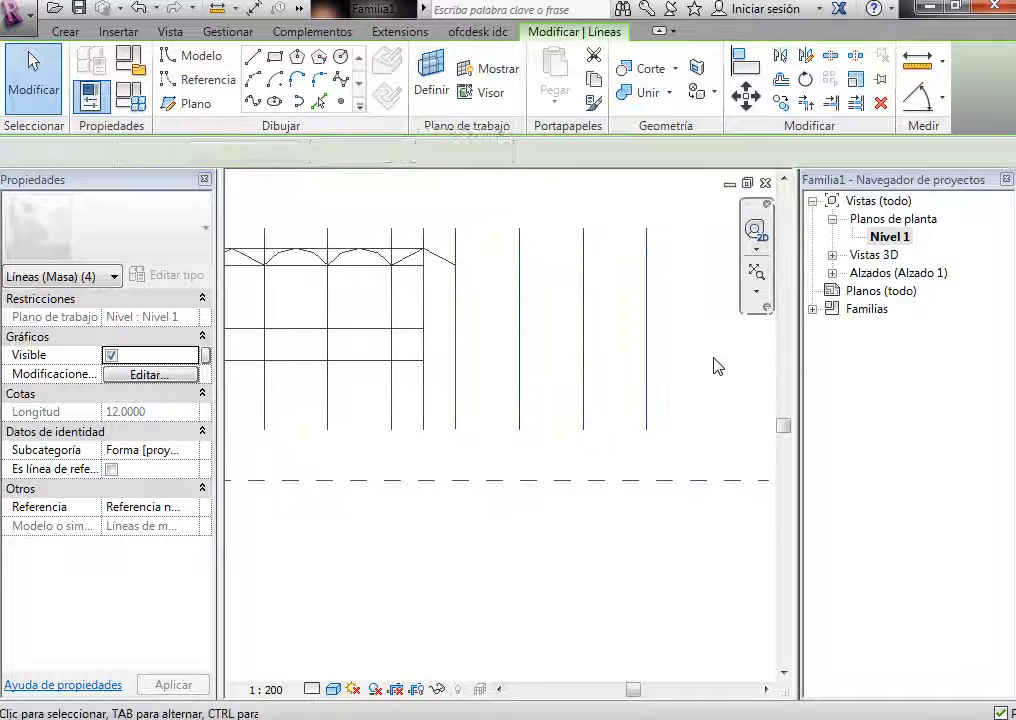
# Step: Mirror the third of the four copied vertical lines about the fourth to add a fifth line at 3.8 spacing
pyautogui.click(584, 381)
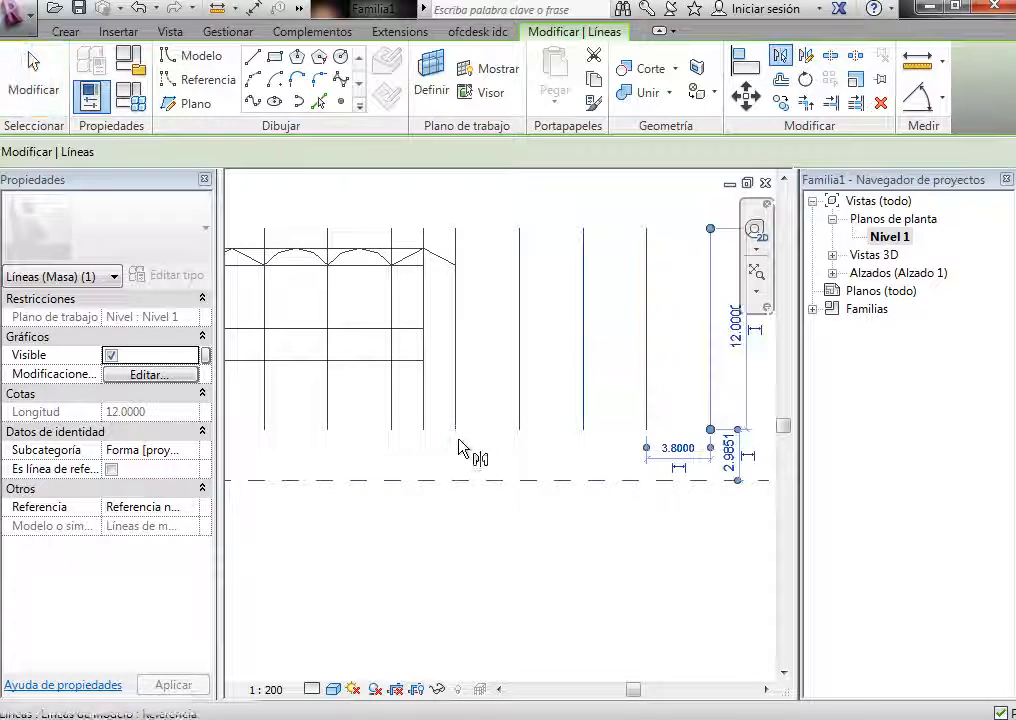
pyautogui.scroll(-1, 470, 450)
pyautogui.click(559, 554)
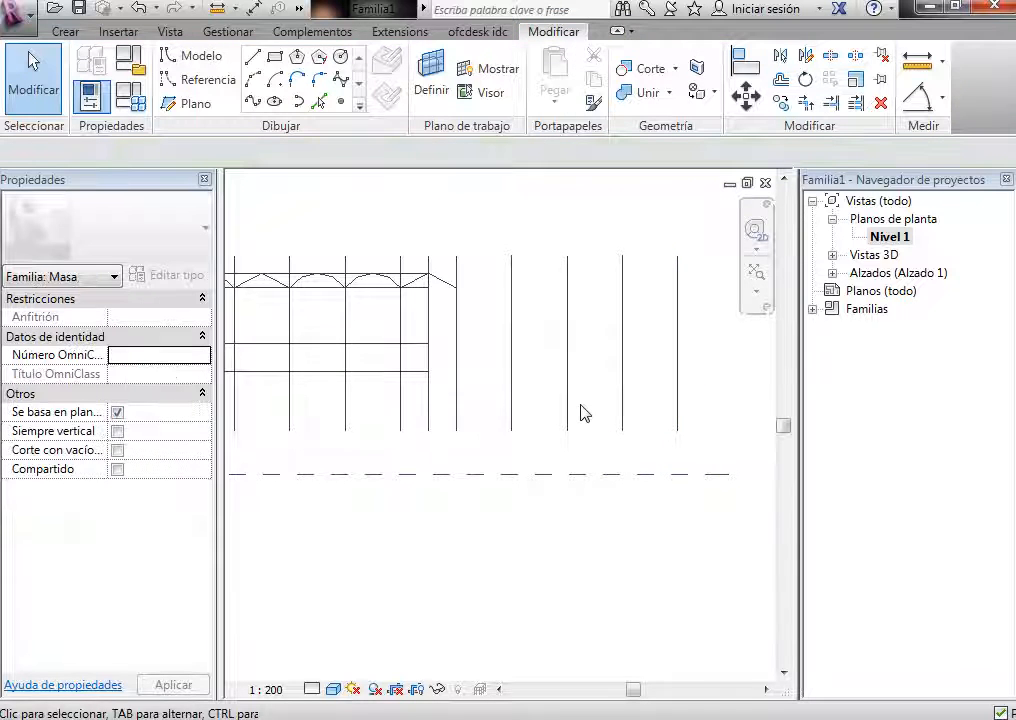
pyautogui.scroll(-2, 733, 423)
pyautogui.scroll(3, 555, 420)
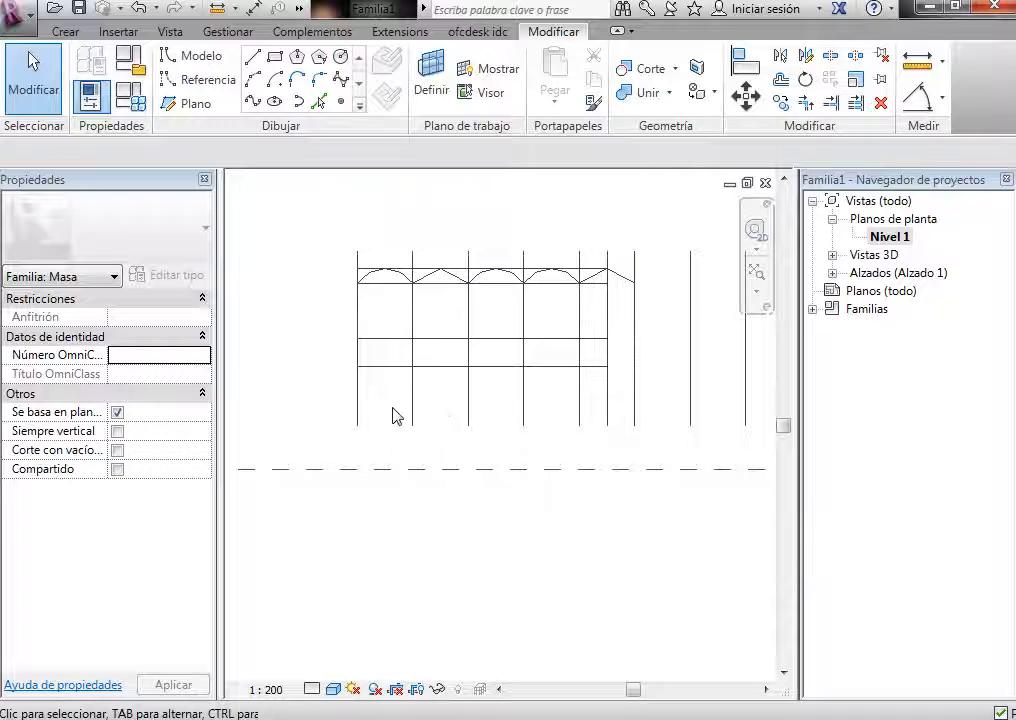
pyautogui.scroll(-3, 393, 416)
pyautogui.scroll(2, 590, 421)
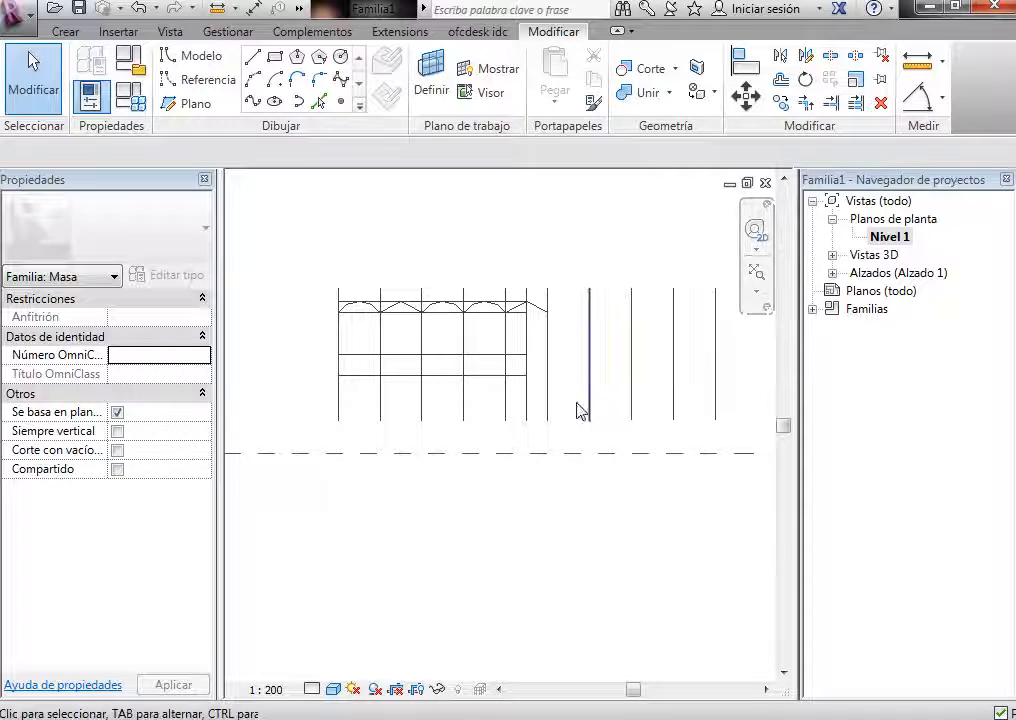
pyautogui.scroll(2, 780, 403)
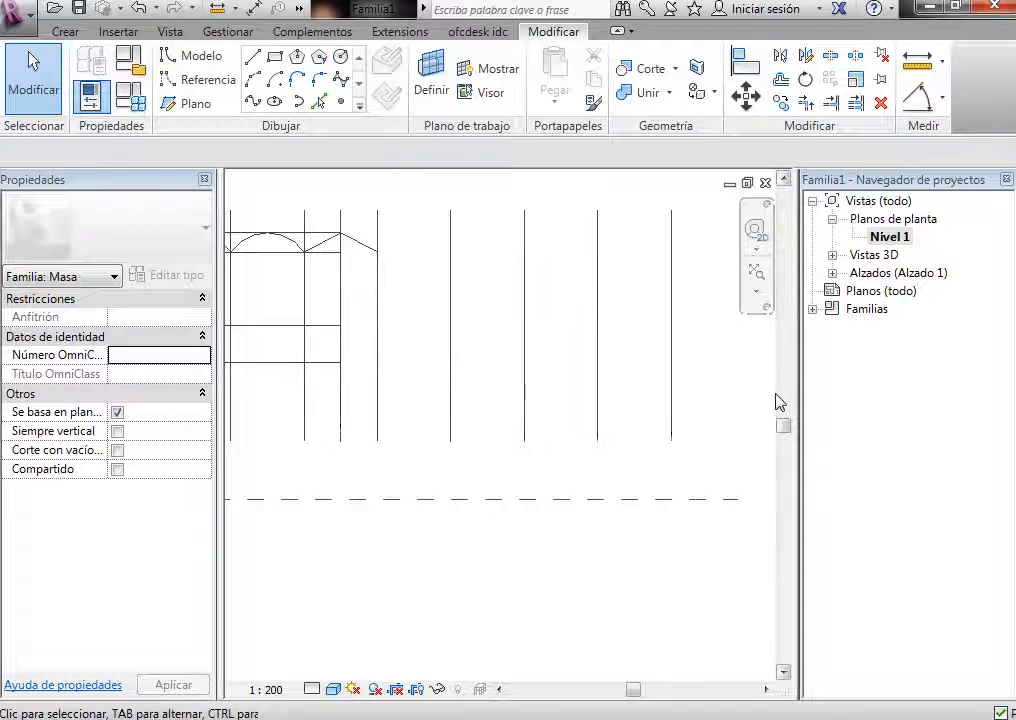
pyautogui.scroll(3, 671, 395)
pyautogui.click(669, 395)
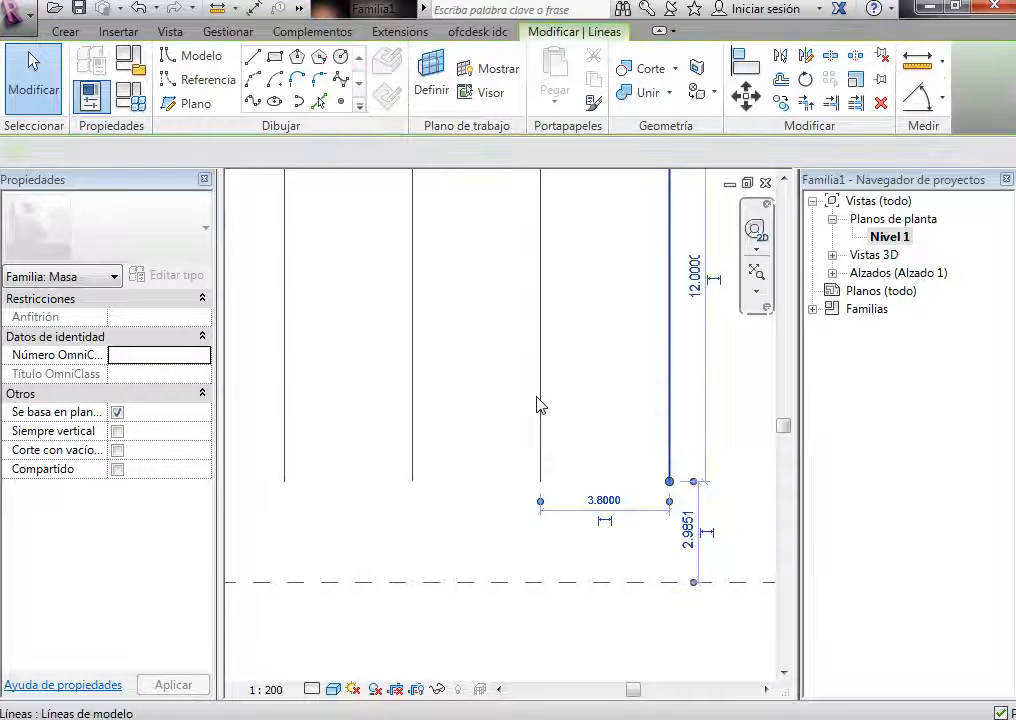
pyautogui.scroll(-10, 538, 398)
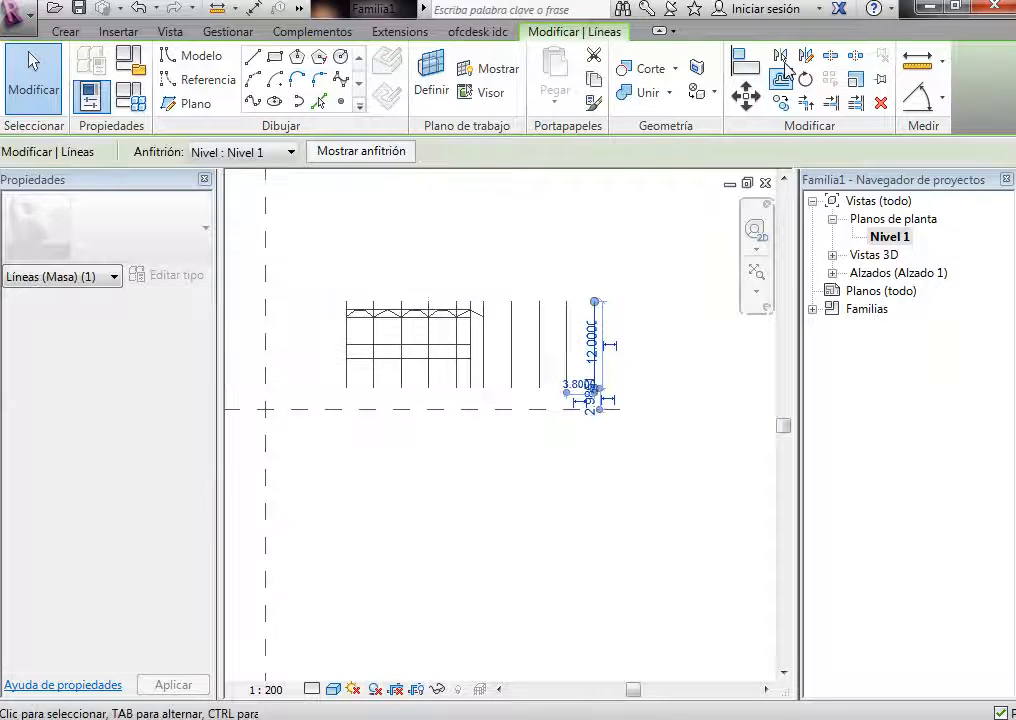
pyautogui.click(781, 56)
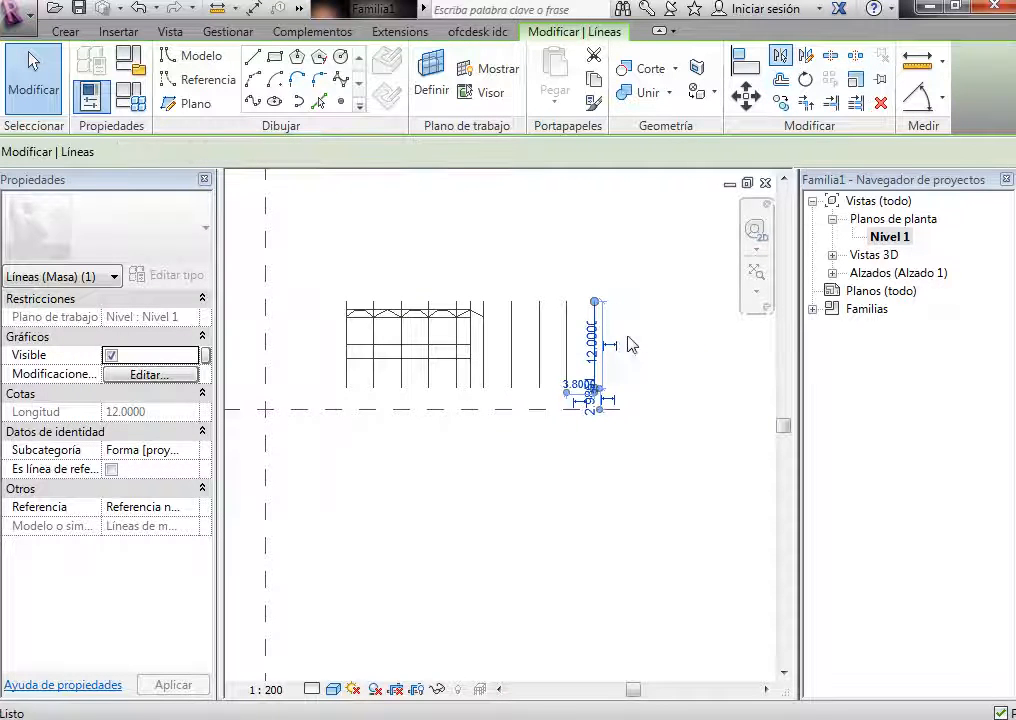
pyautogui.press('Escape')
pyautogui.press('Escape')
pyautogui.click(568, 325)
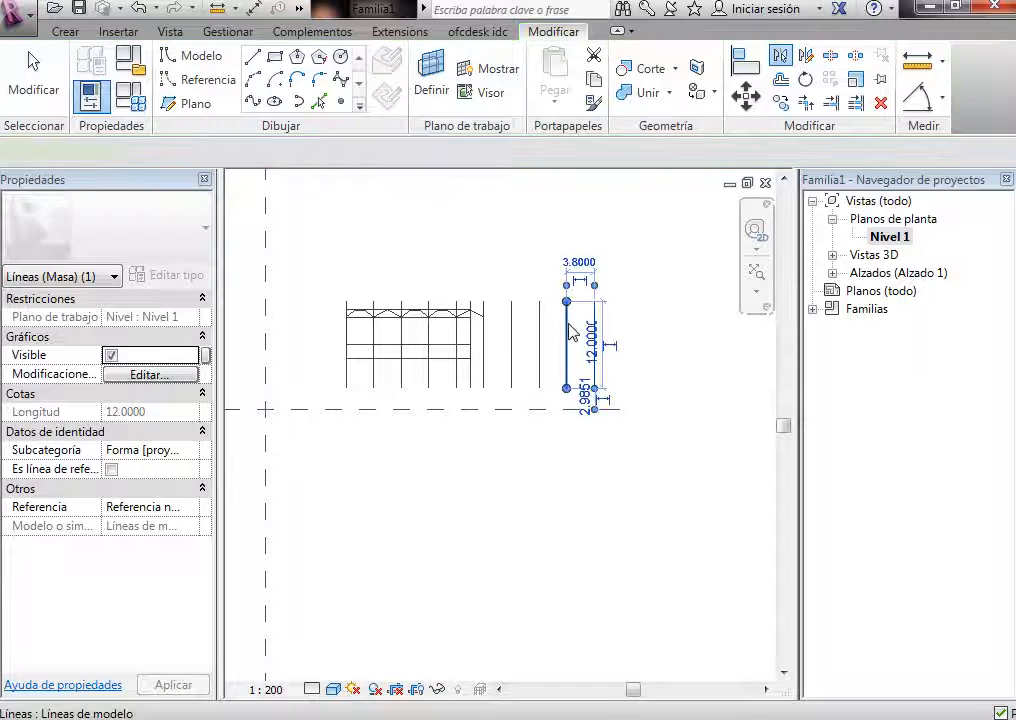
pyautogui.press('Escape')
# Step: Mirror the second-to-last vertical line about the outermost one to add a sixth line beyond the grid
pyautogui.click(568, 318)
pyautogui.click(780, 57)
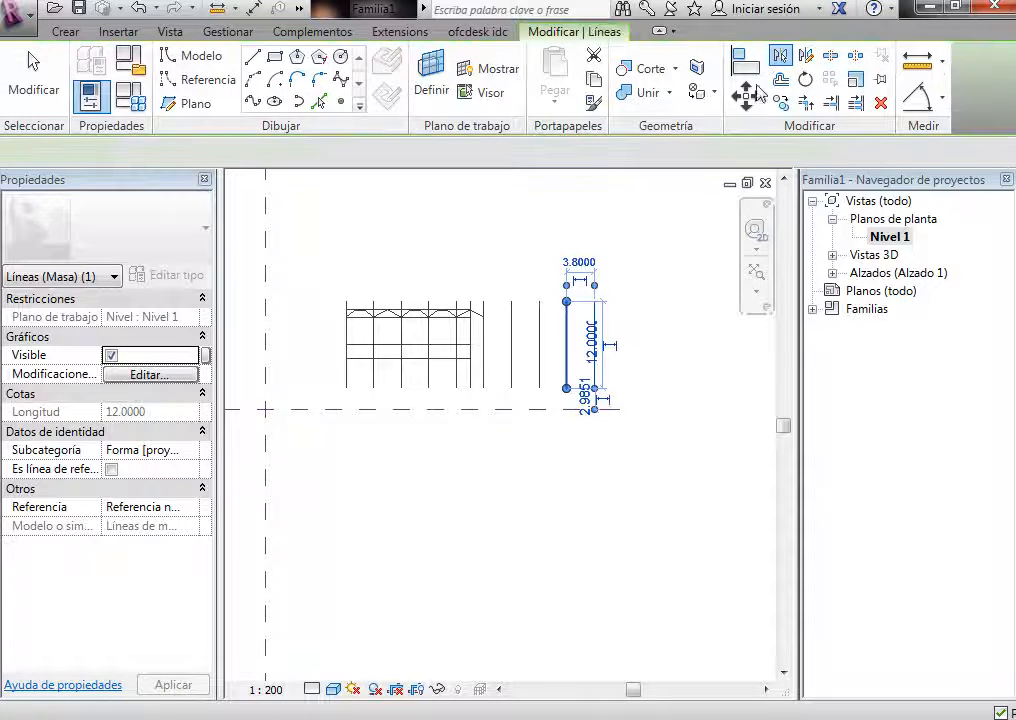
pyautogui.click(598, 338)
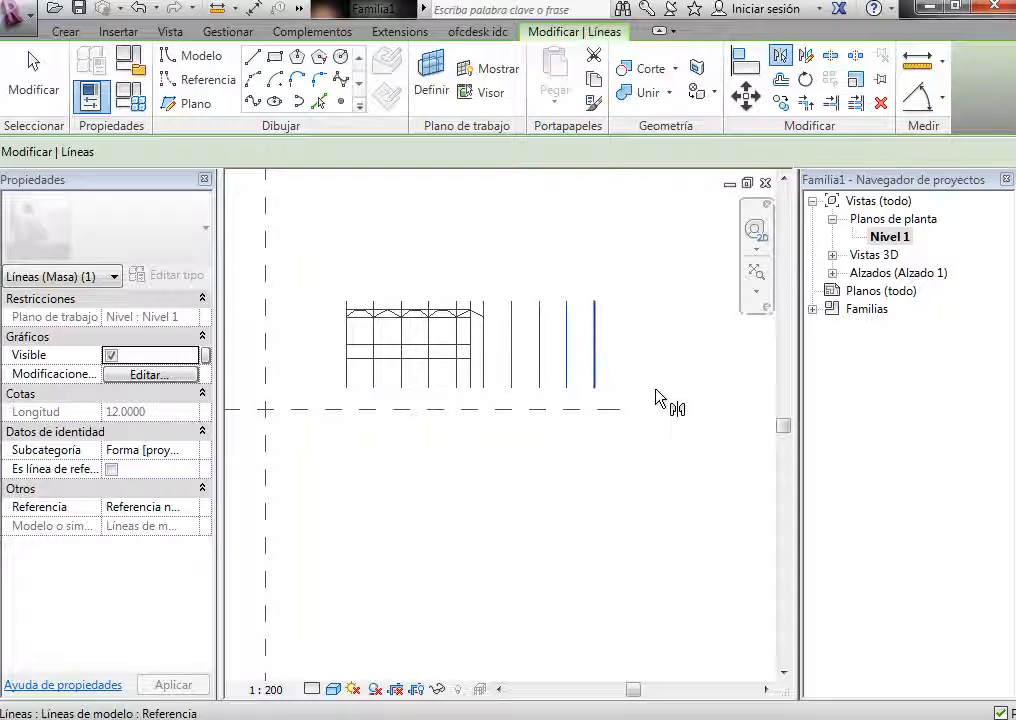
pyautogui.scroll(1, 686, 342)
pyautogui.press('Escape')
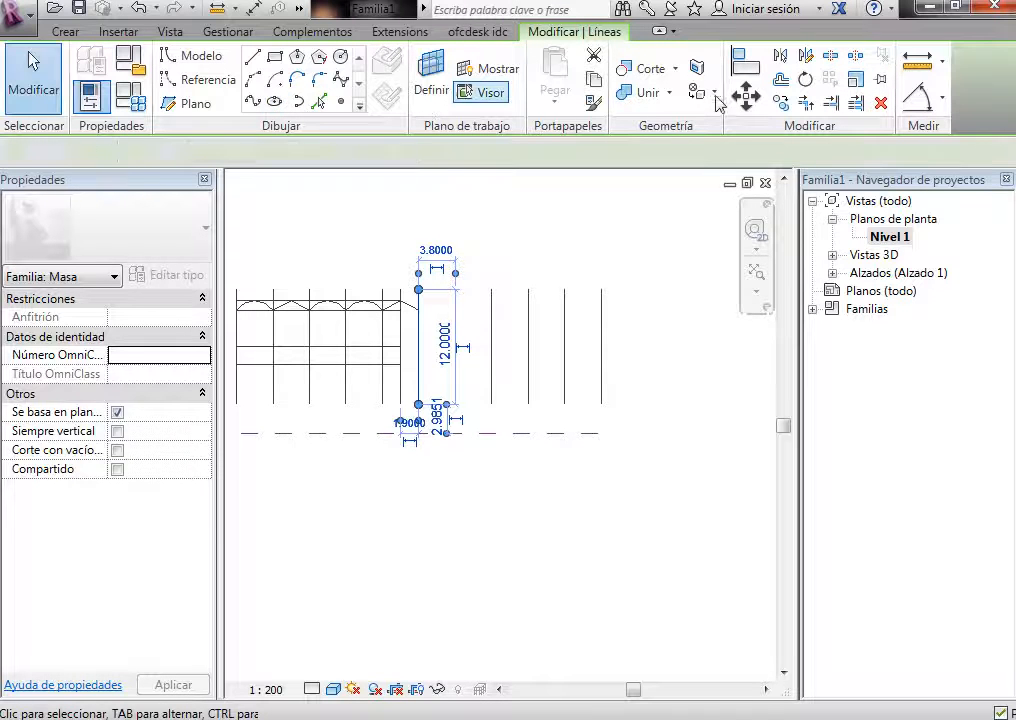
# Step: Copy the vertical line at the outline's end by 20.9 so the copy lies 1.9 beyond the outermost vertical line
pyautogui.click(781, 103)
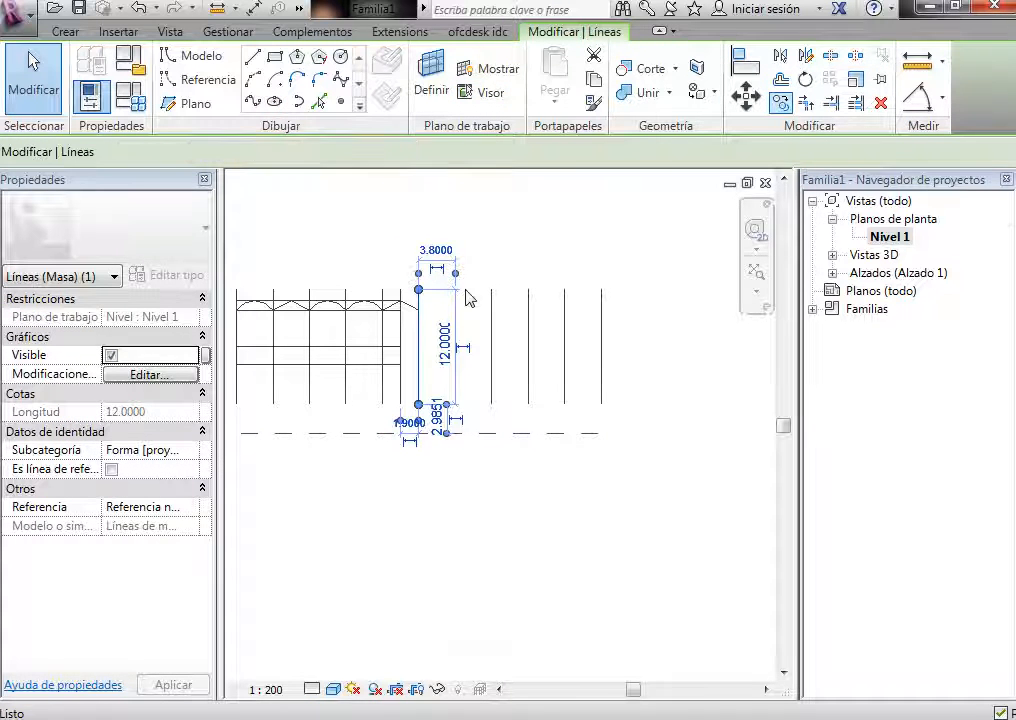
pyautogui.click(400, 405)
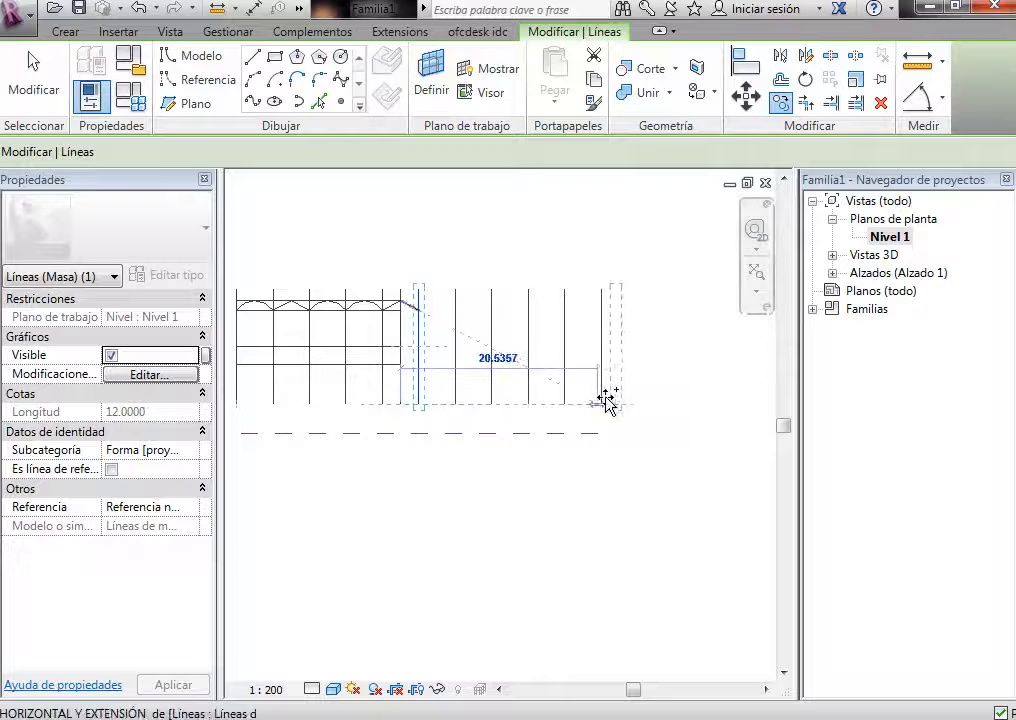
pyautogui.click(602, 404)
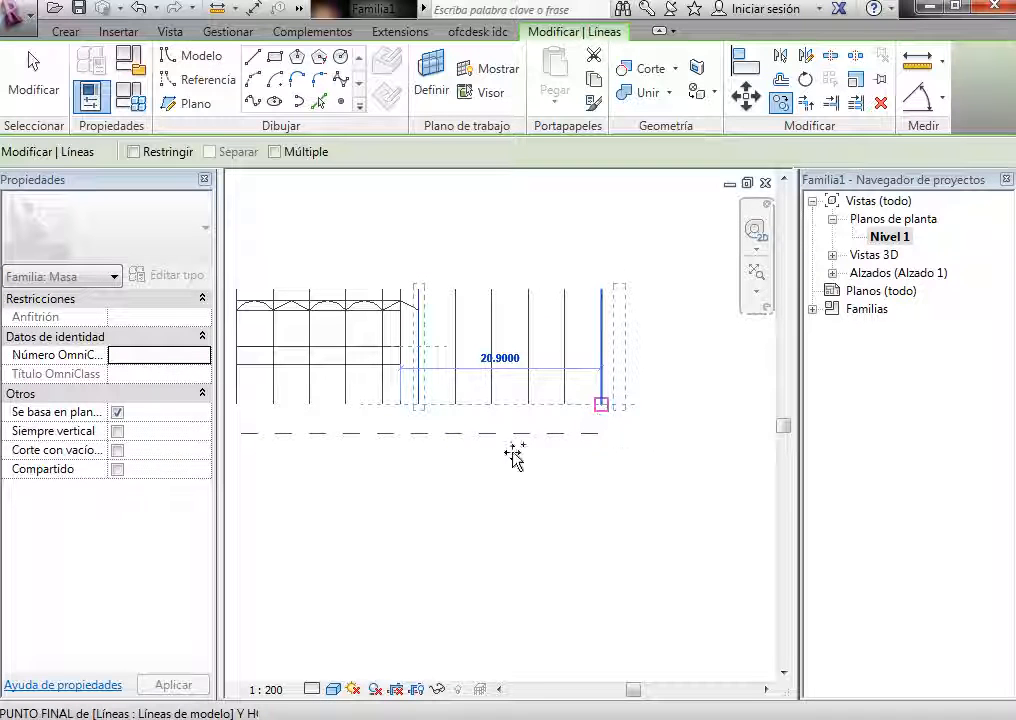
pyautogui.click(686, 275)
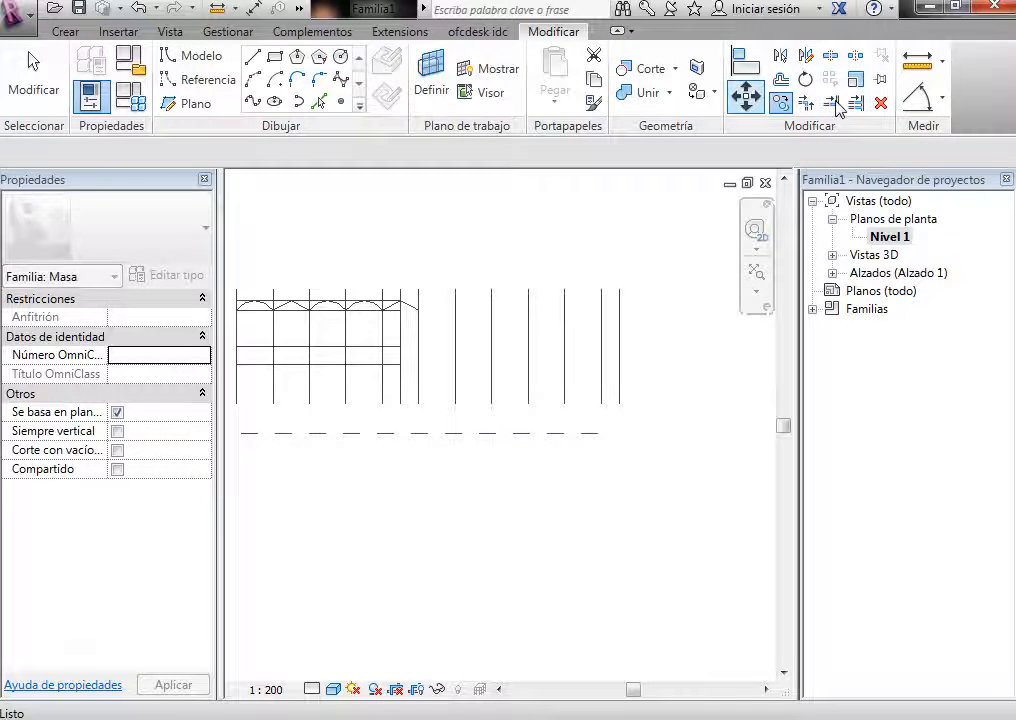
# Step: Extend the grid's four horizontal lines to the new outermost vertical line
pyautogui.click(621, 385)
pyautogui.click(398, 347)
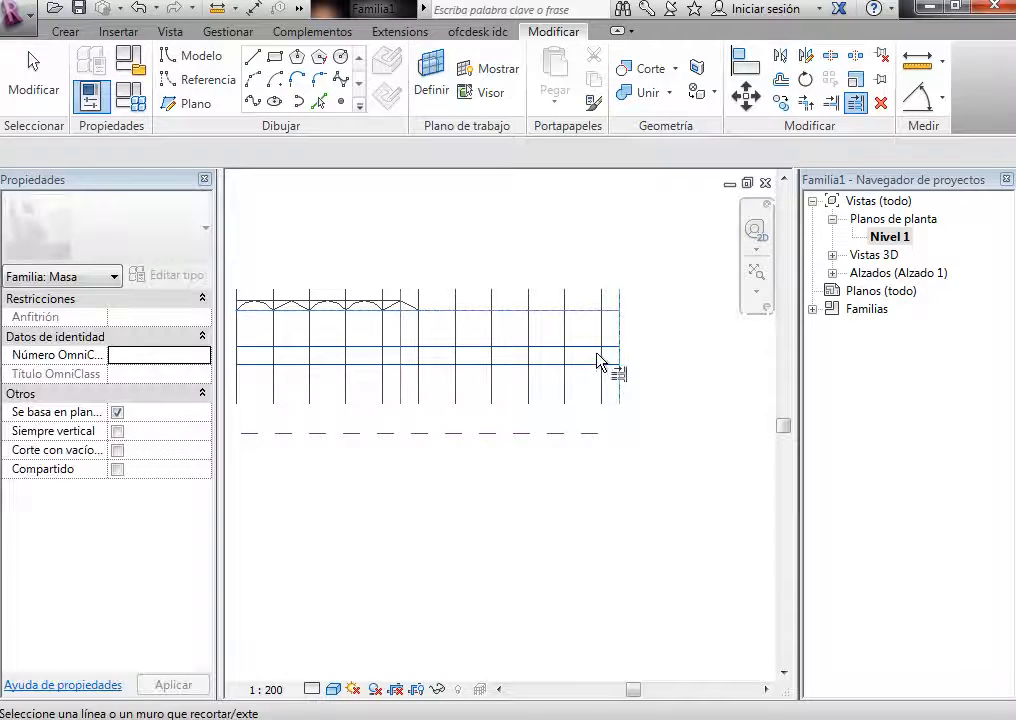
pyautogui.click(390, 308)
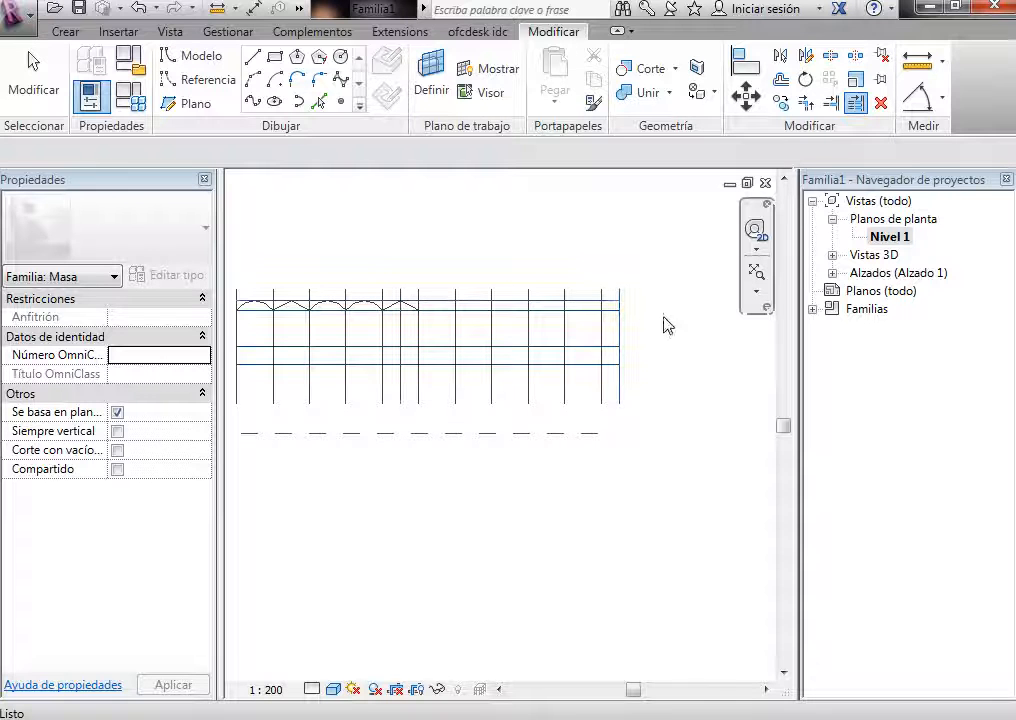
pyautogui.scroll(2, 665, 330)
pyautogui.press('Escape')
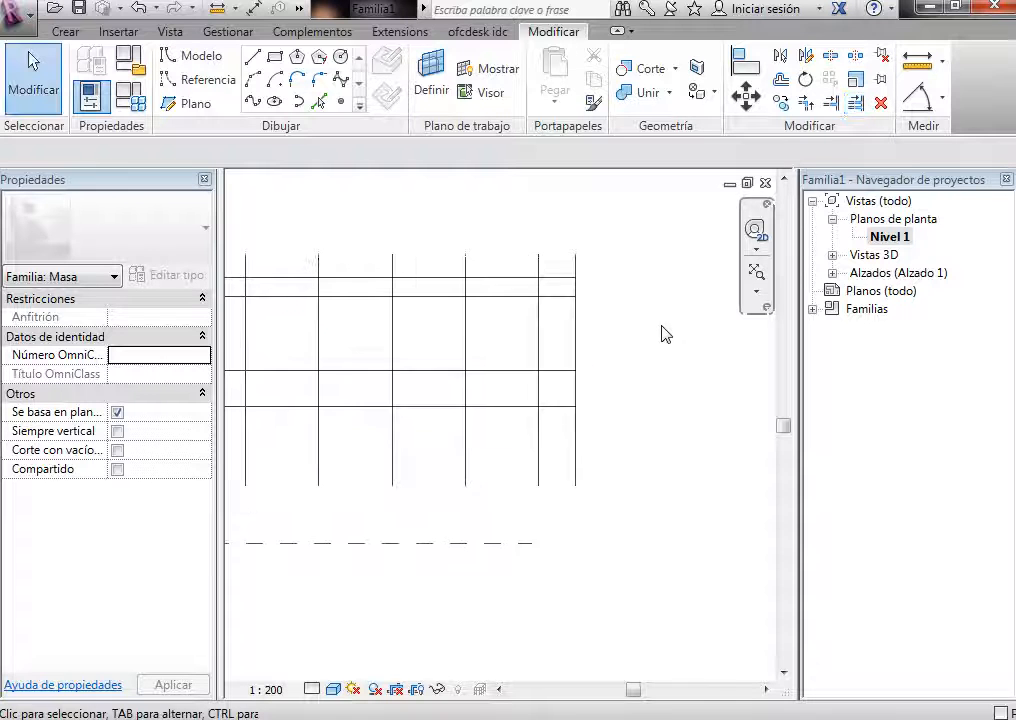
pyautogui.scroll(-2, 676, 331)
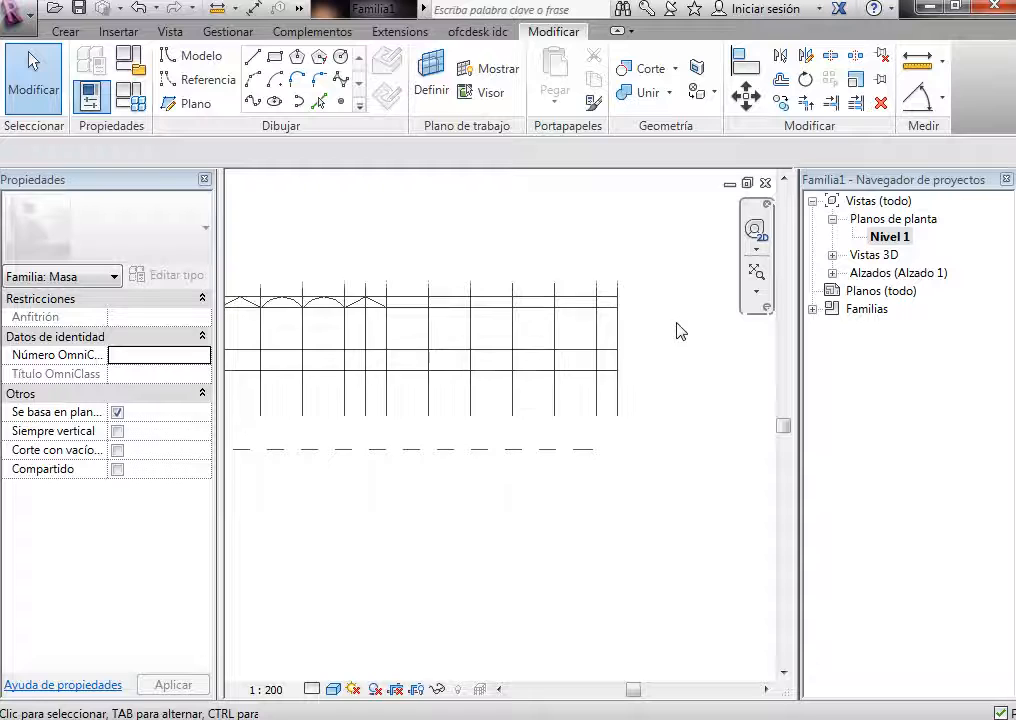
# Step: Try to mirror the outline's last two arcs and peak about the vertical line at its end, and undo it
pyautogui.click(335, 310)
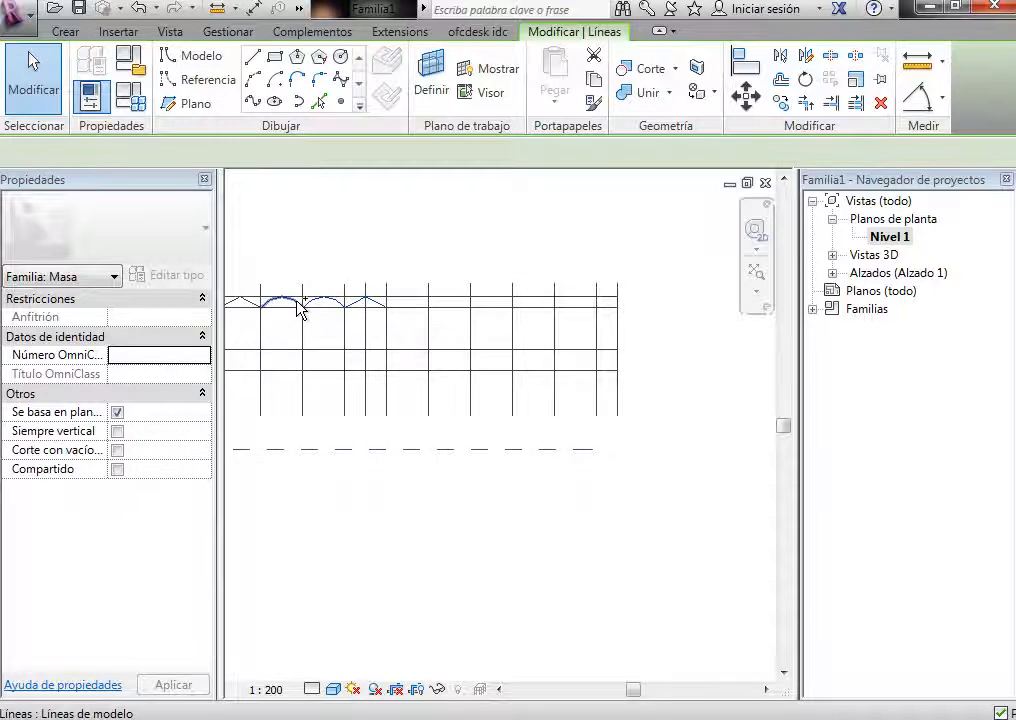
pyautogui.click(254, 308)
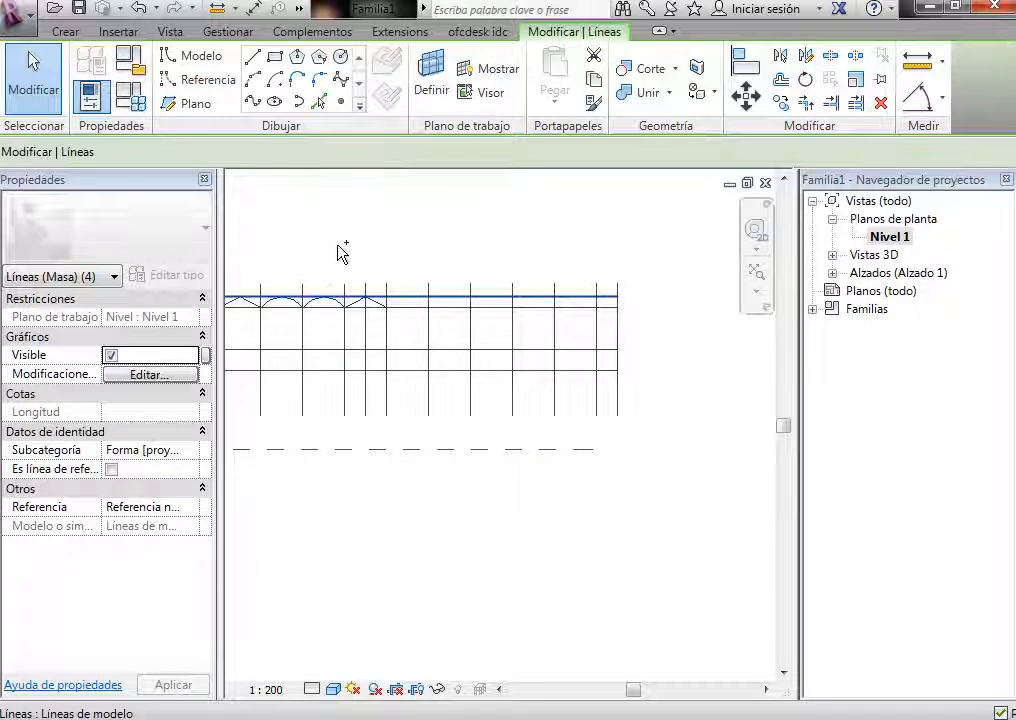
pyautogui.press('Escape')
pyautogui.moveTo(247, 261); pyautogui.dragTo(406, 329)
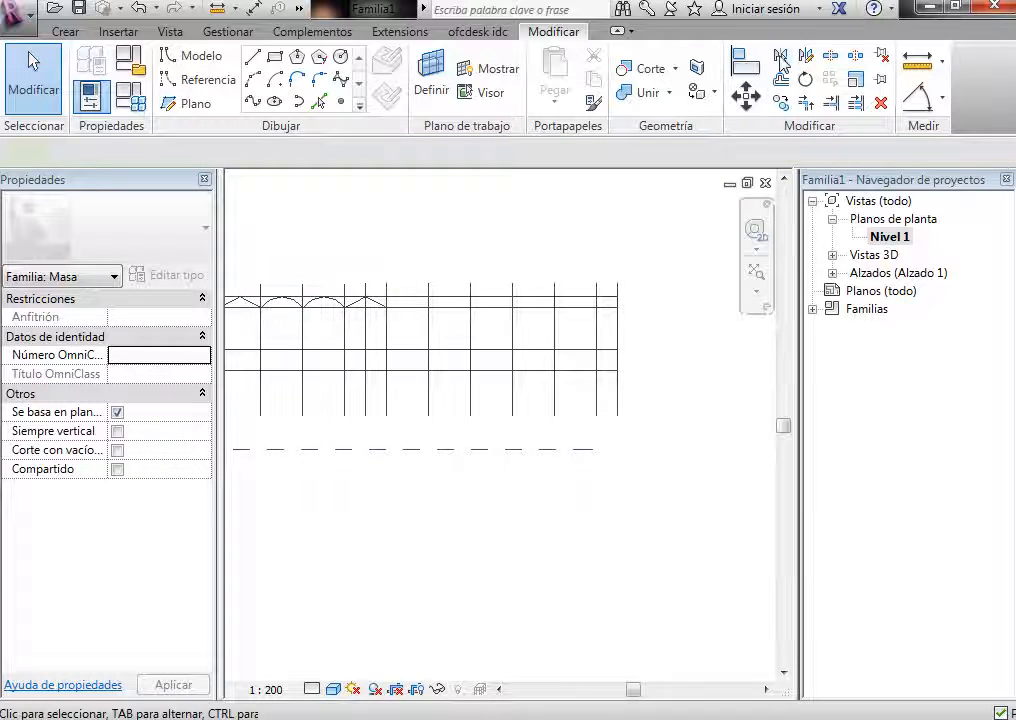
pyautogui.click(780, 55)
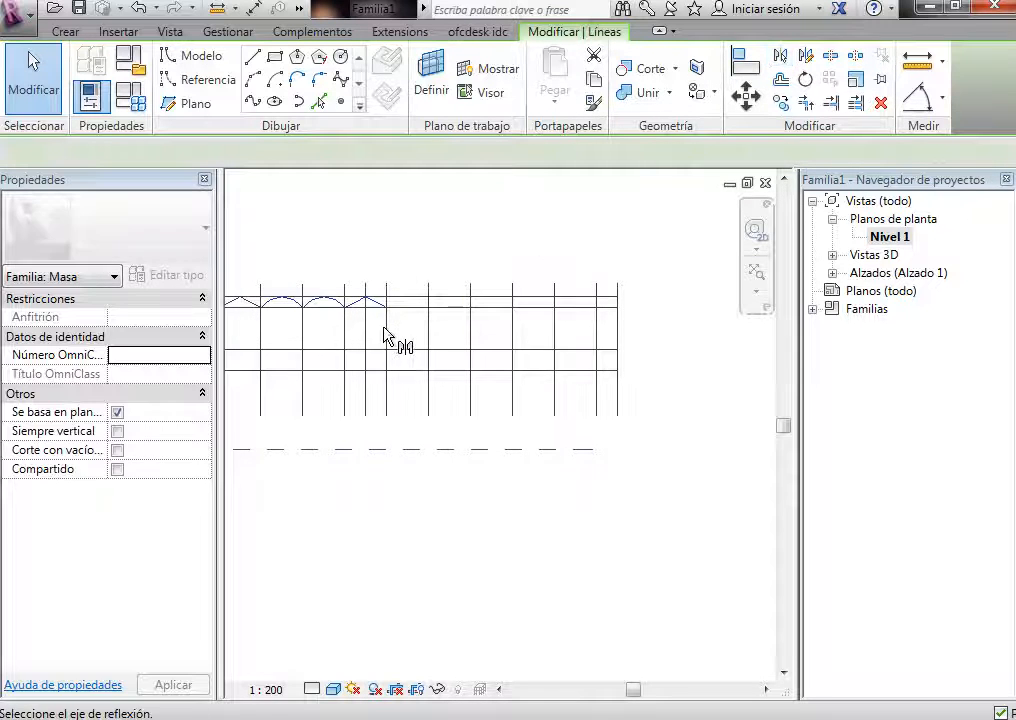
pyautogui.click(387, 337)
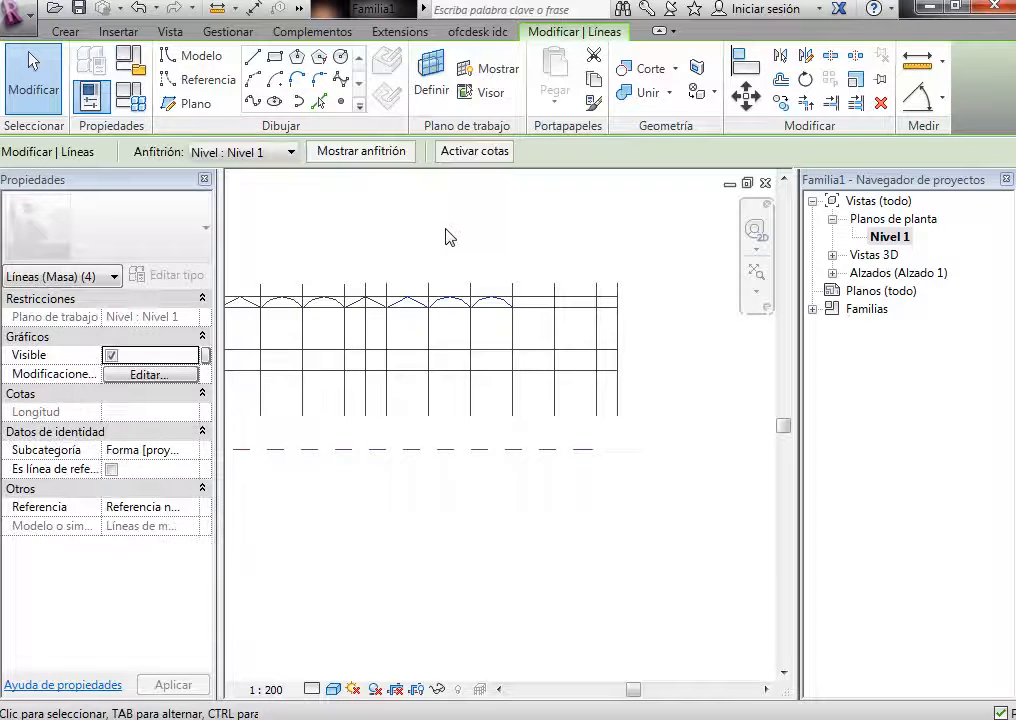
pyautogui.click(140, 8)
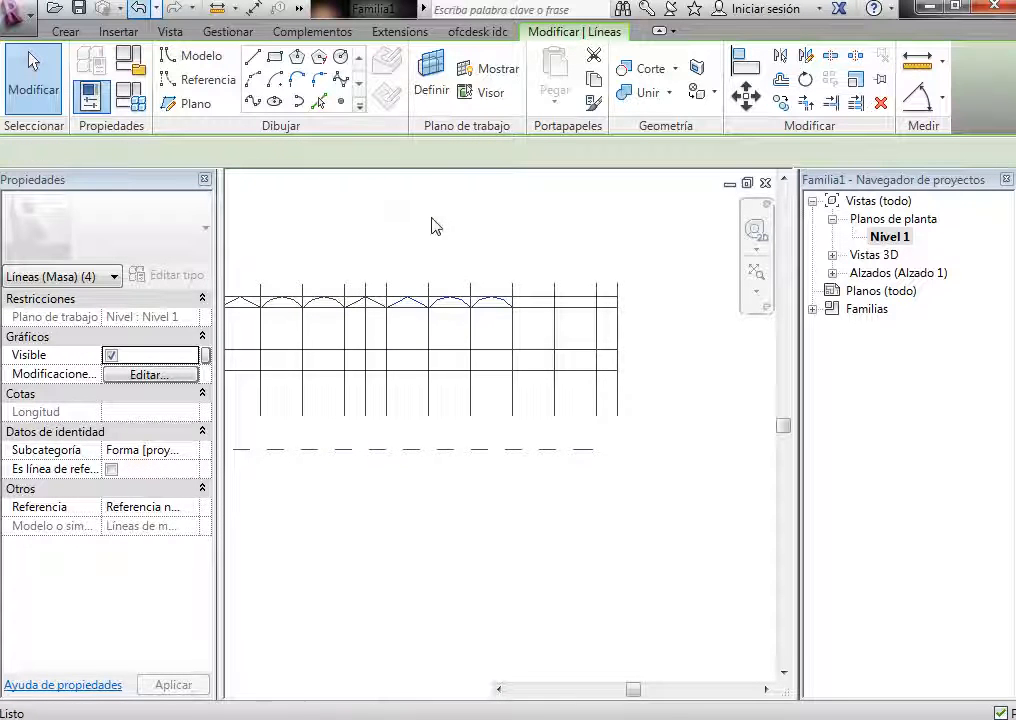
pyautogui.press('Escape')
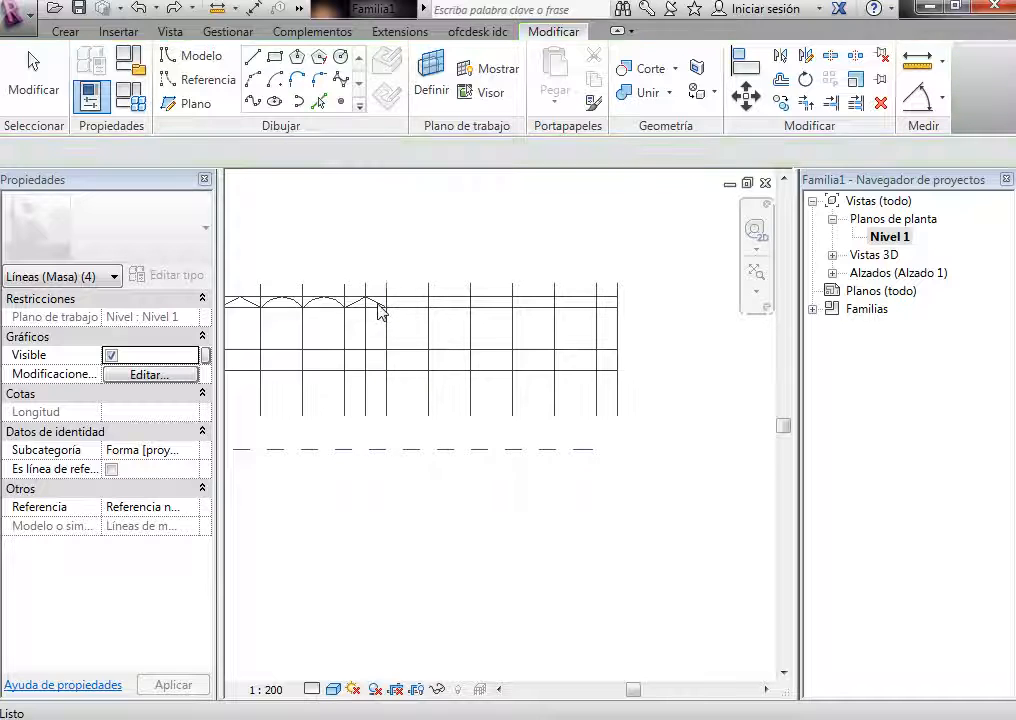
# Step: Mirror the outline's last arc and peak, without keeping a copy, about the vertical line between them so they swap places
pyautogui.click(341, 315)
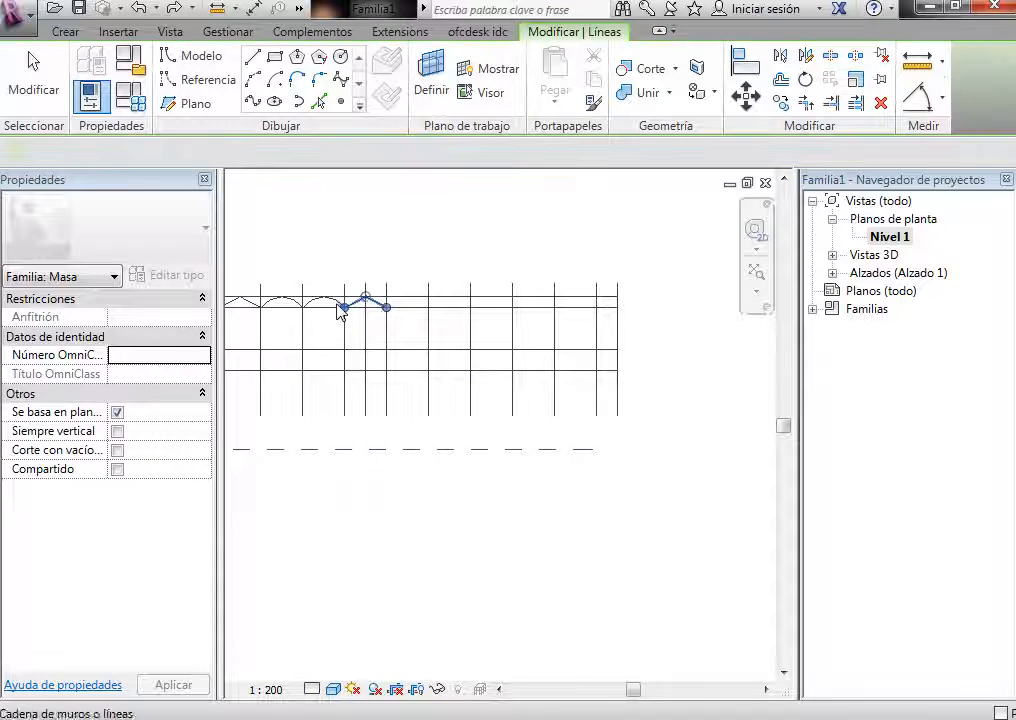
pyautogui.click(340, 252)
pyautogui.scroll(-4, 740, 354)
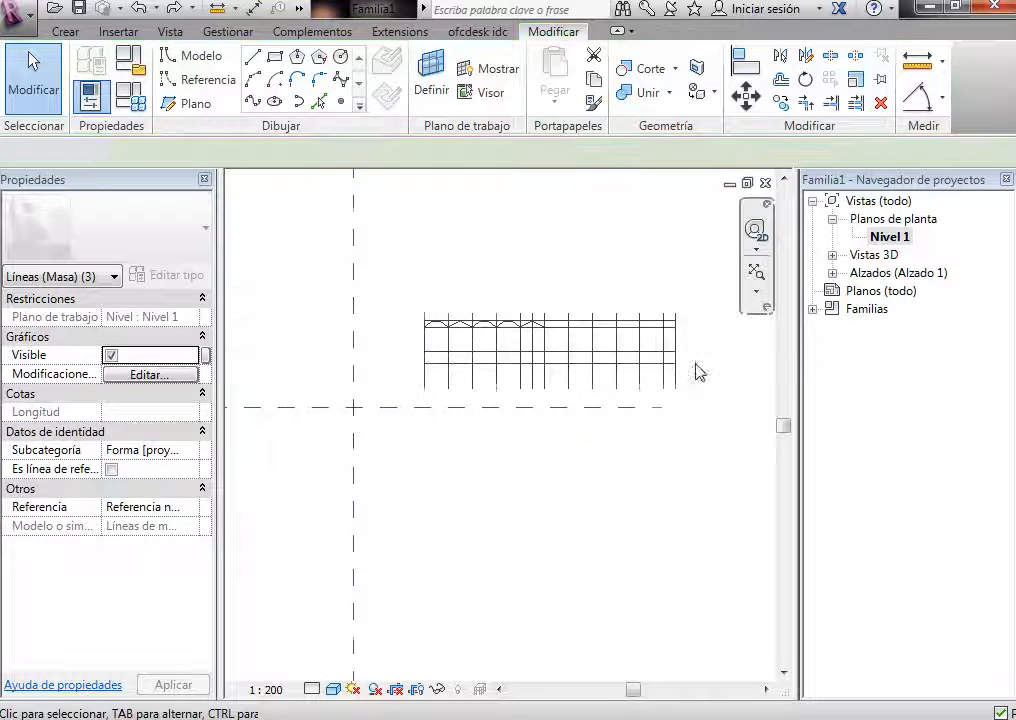
pyautogui.scroll(3, 592, 329)
pyautogui.scroll(1, 497, 333)
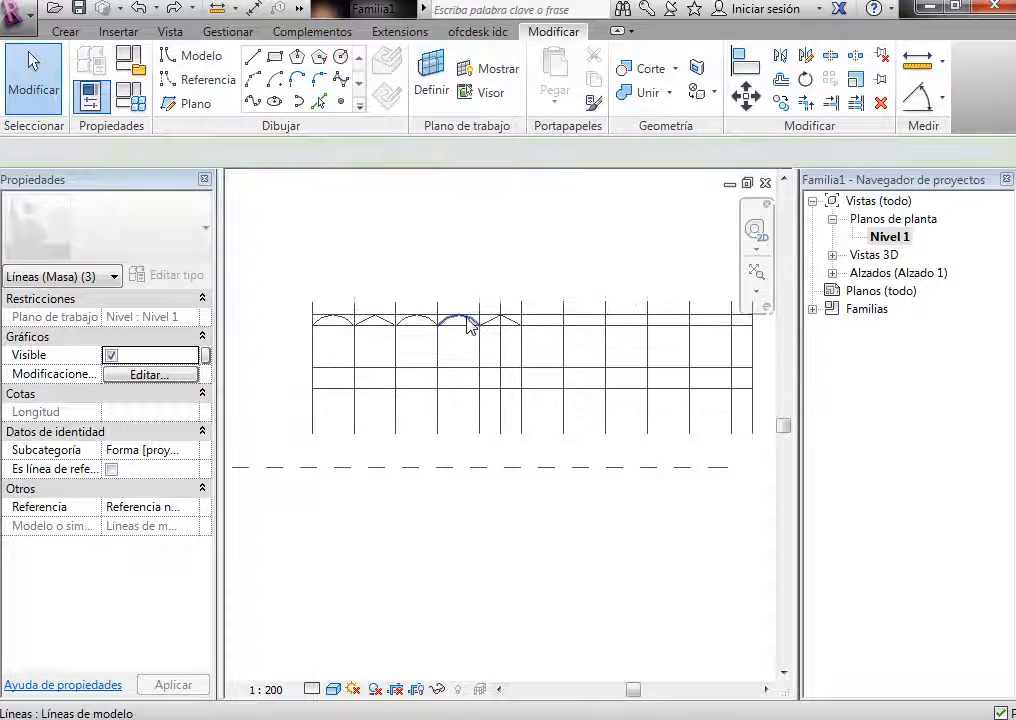
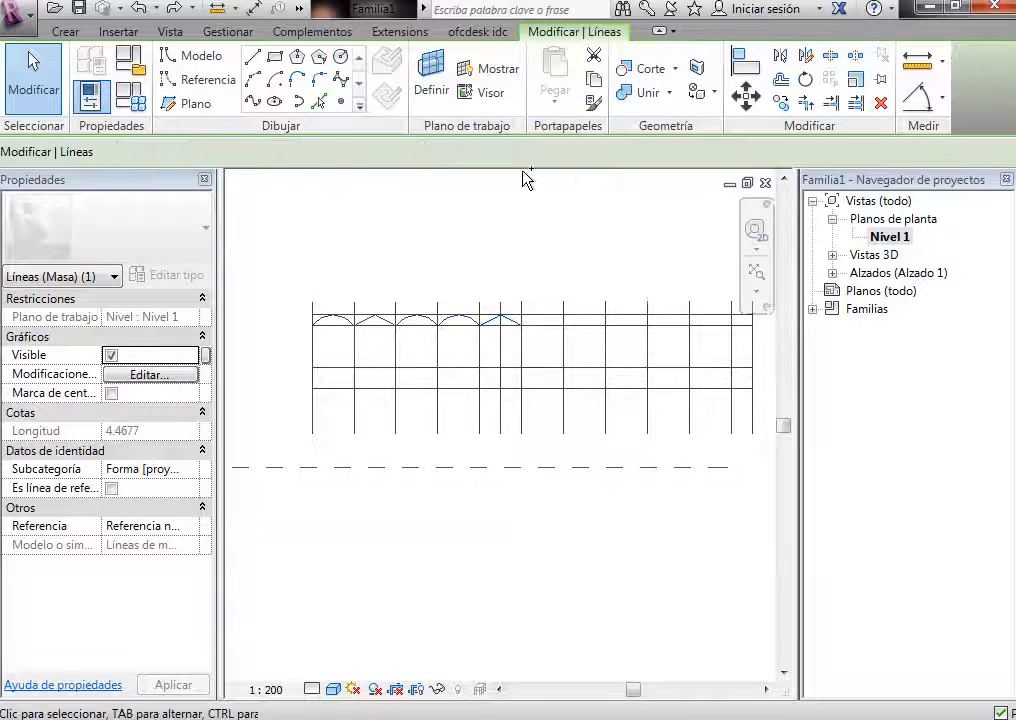
pyautogui.click(781, 57)
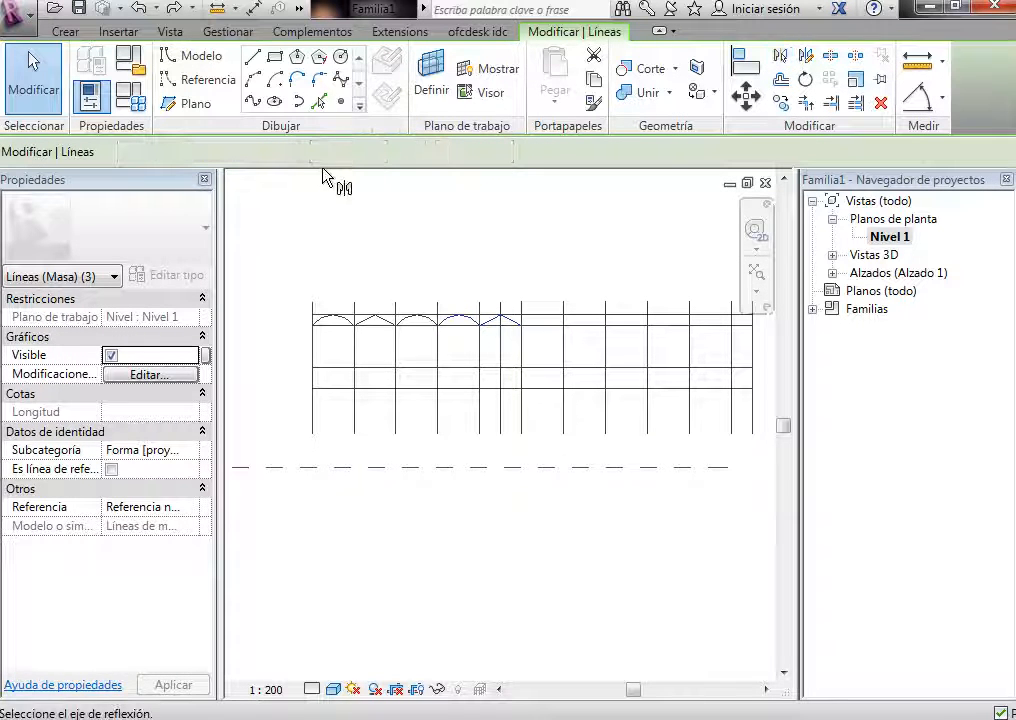
pyautogui.click(133, 152)
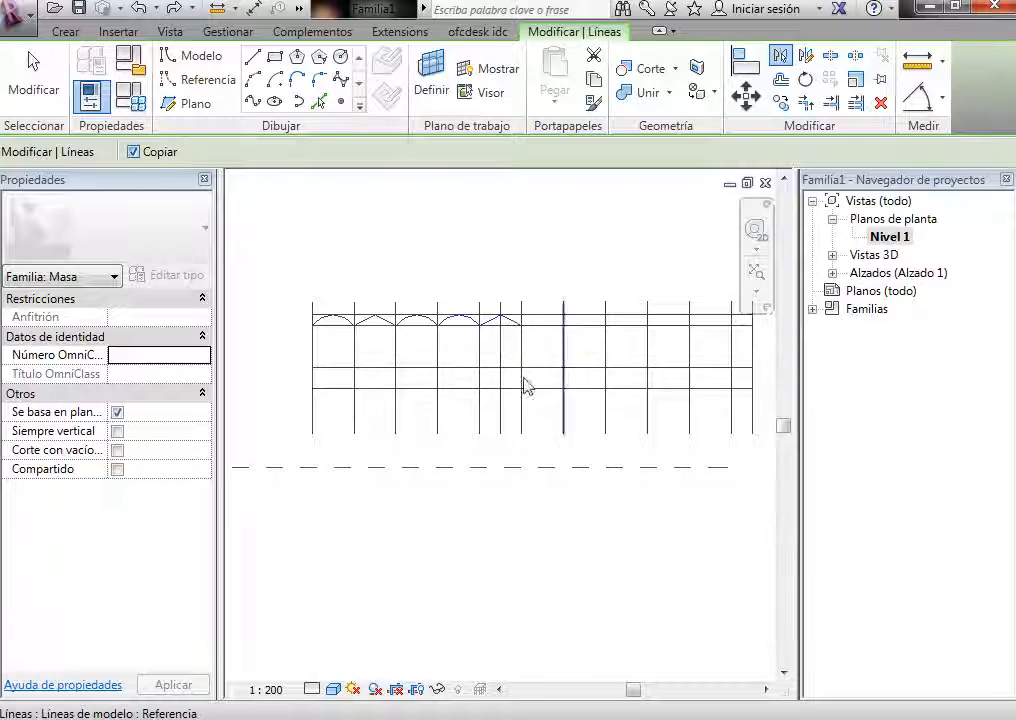
pyautogui.click(560, 261)
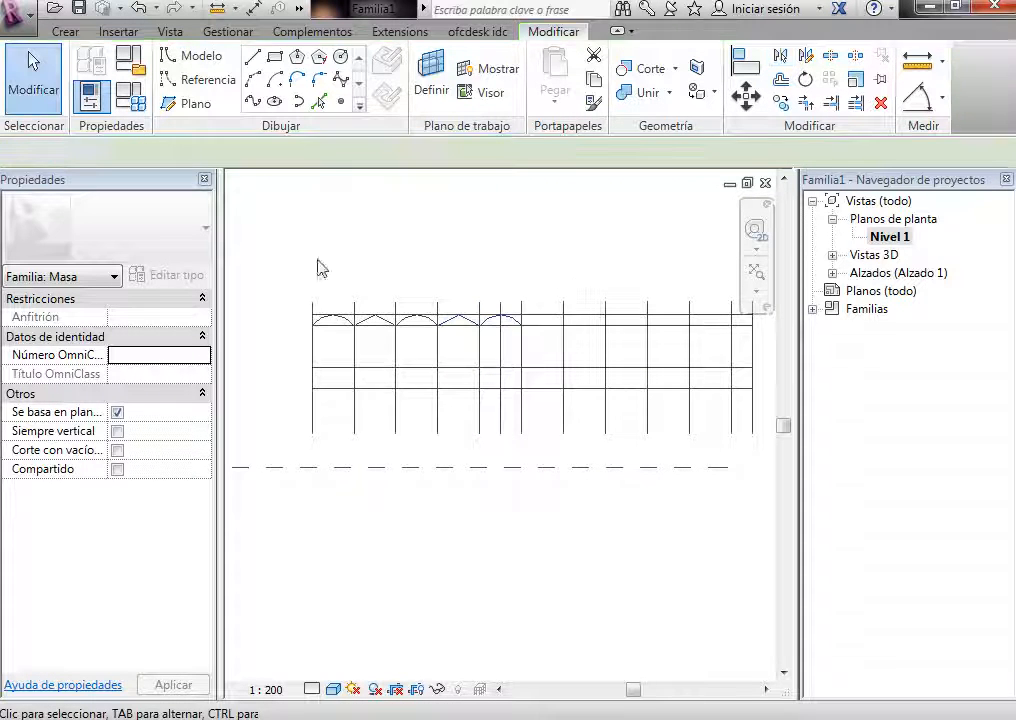
# Step: Copy the alternating peaks and arcs after the first arc by 15.2 so they continue from the outline's end
pyautogui.moveTo(348, 280); pyautogui.dragTo(540, 345)
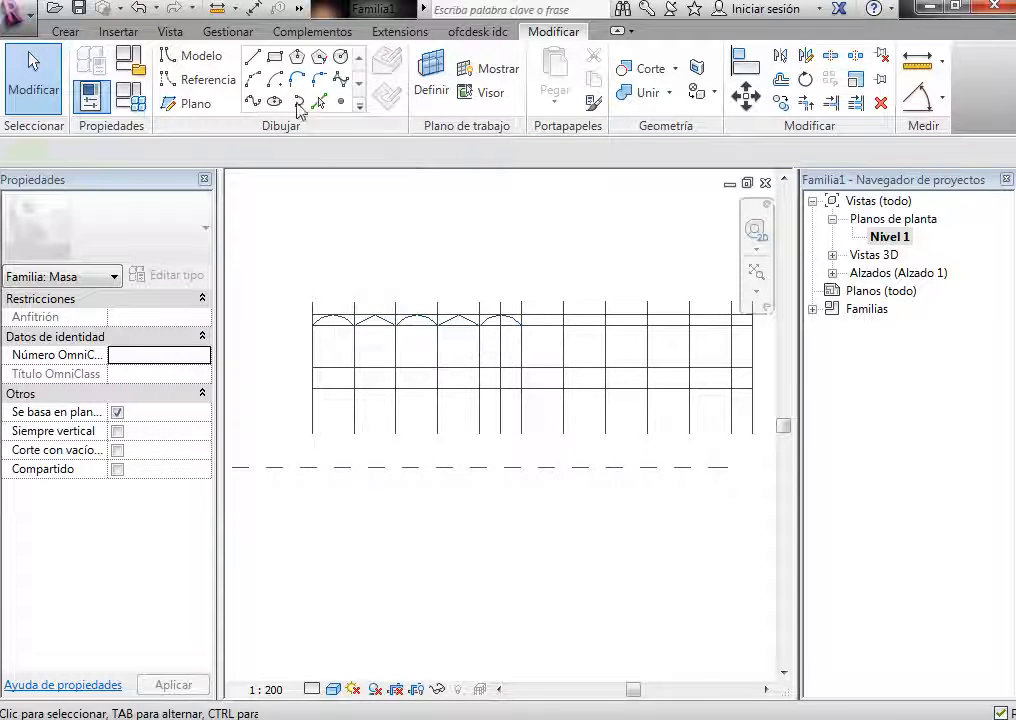
pyautogui.click(781, 104)
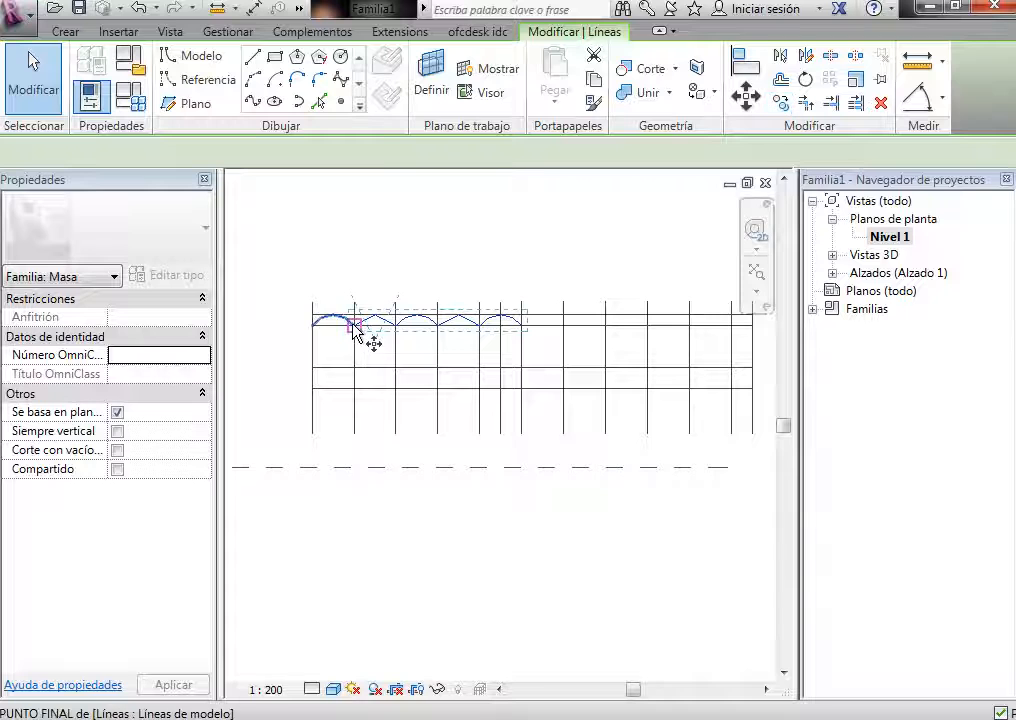
pyautogui.click(354, 320)
pyautogui.click(519, 325)
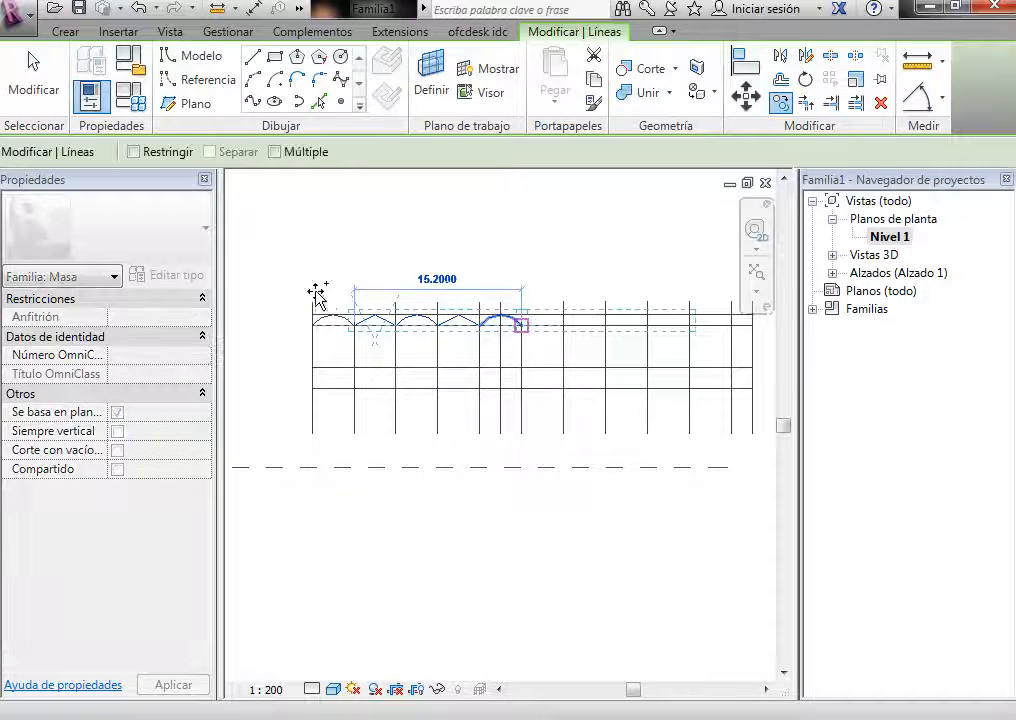
pyautogui.scroll(-2, 297, 283)
pyautogui.press('Escape')
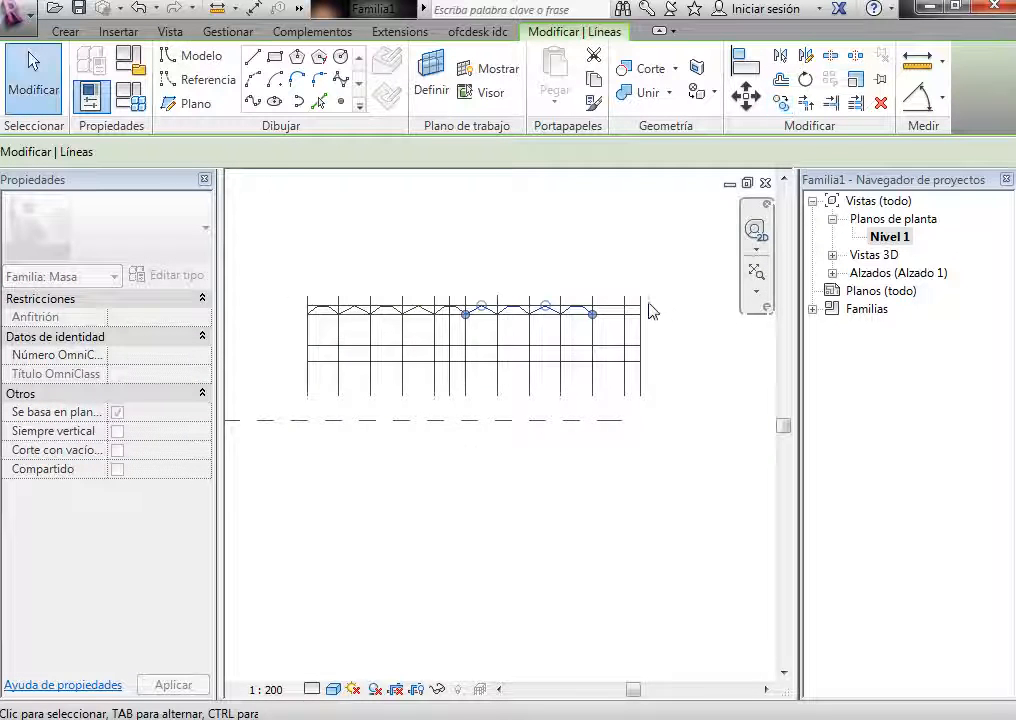
# Step: Copy the outline's last peak and arc to its endpoint, extending it past the last vertical line
pyautogui.scroll(2, 642, 307)
pyautogui.click(471, 283)
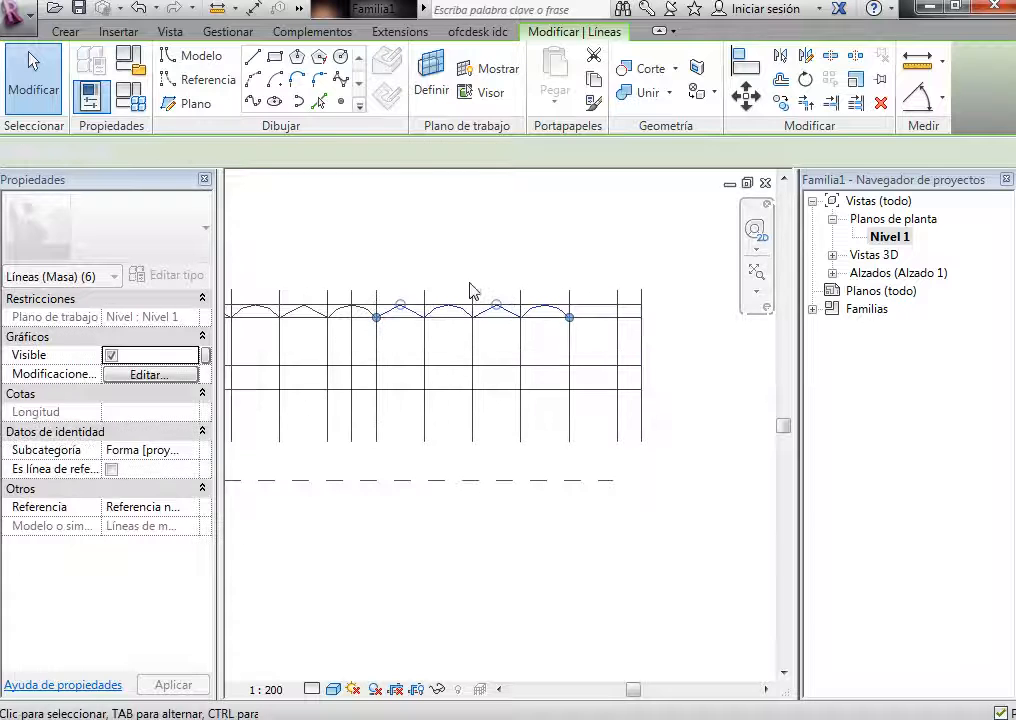
pyautogui.moveTo(458, 269); pyautogui.dragTo(580, 347)
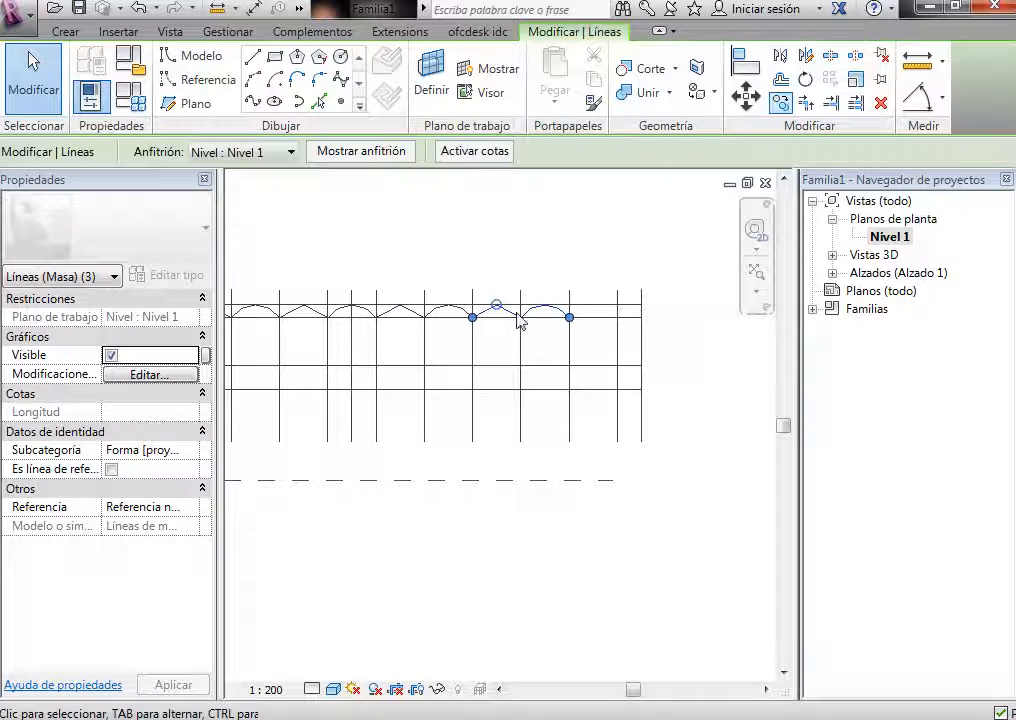
pyautogui.press('m')
pyautogui.press('v')
pyautogui.click(472, 317)
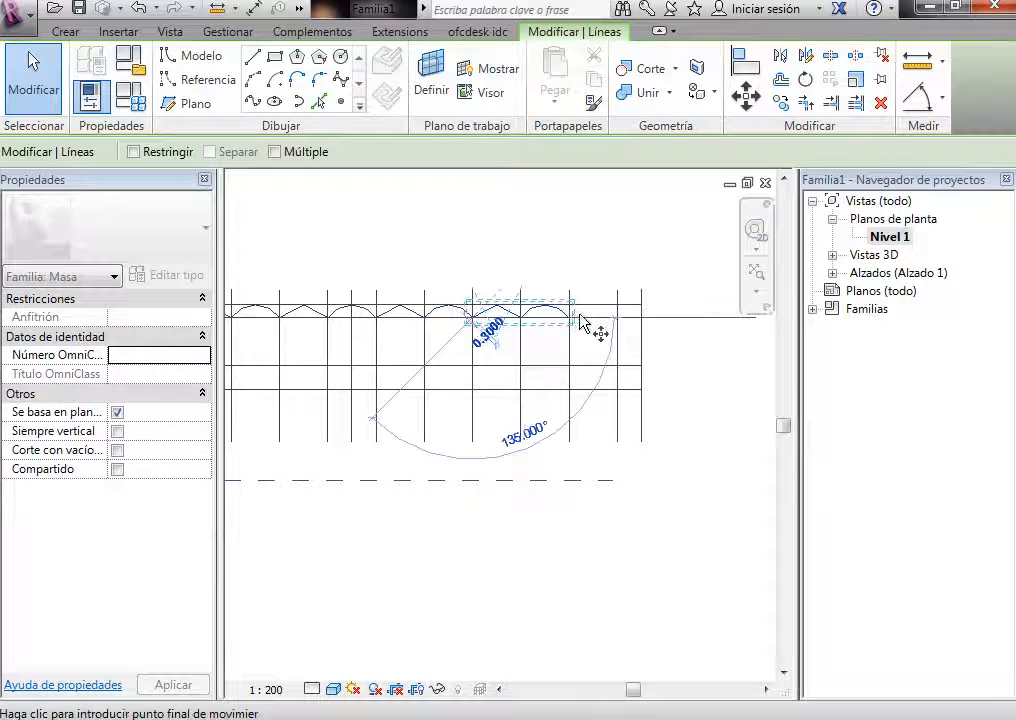
pyautogui.click(596, 240)
# Step: Delete the newly copied peak and arc at the grid's end and undo the deletion
pyautogui.scroll(-1, 602, 248)
pyautogui.scroll(2, 620, 300)
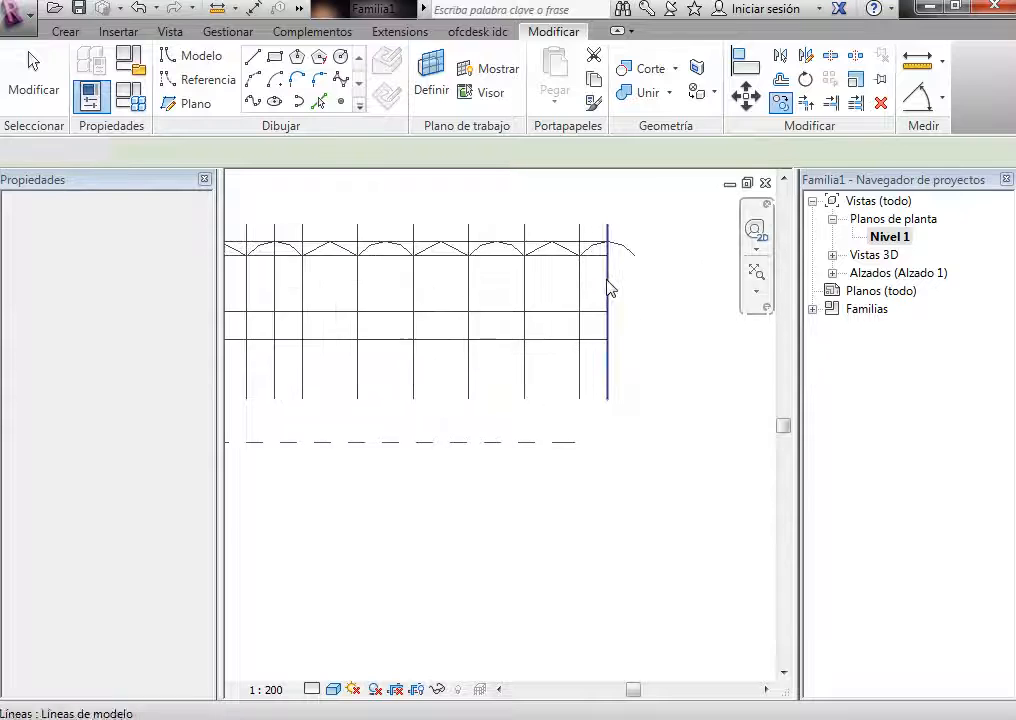
pyautogui.click(648, 244)
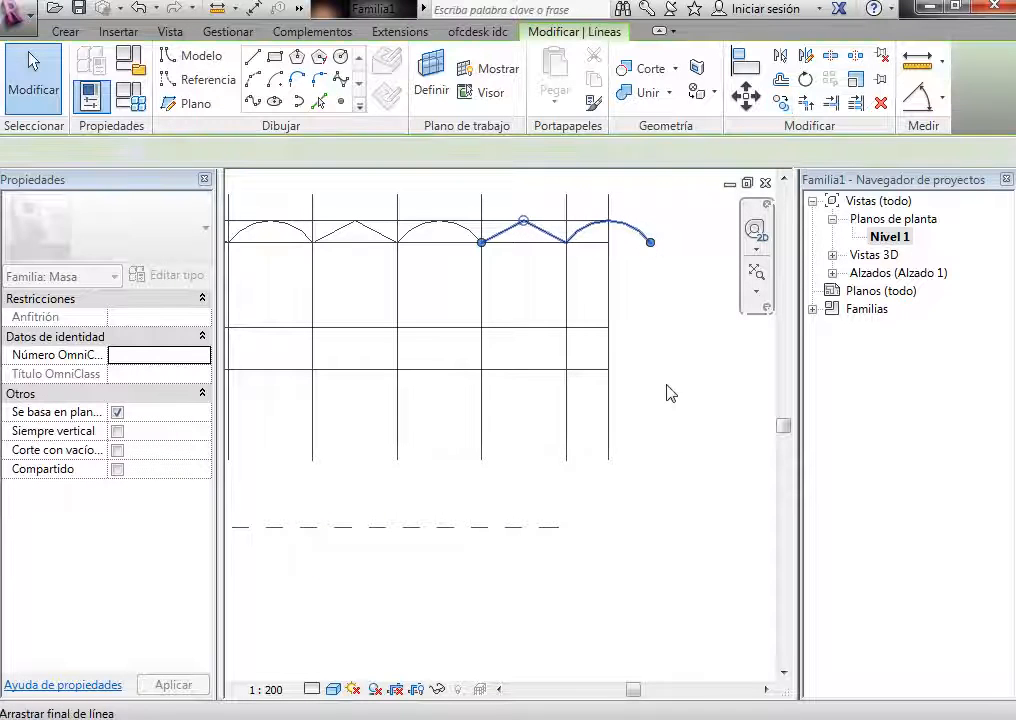
pyautogui.press('Delete')
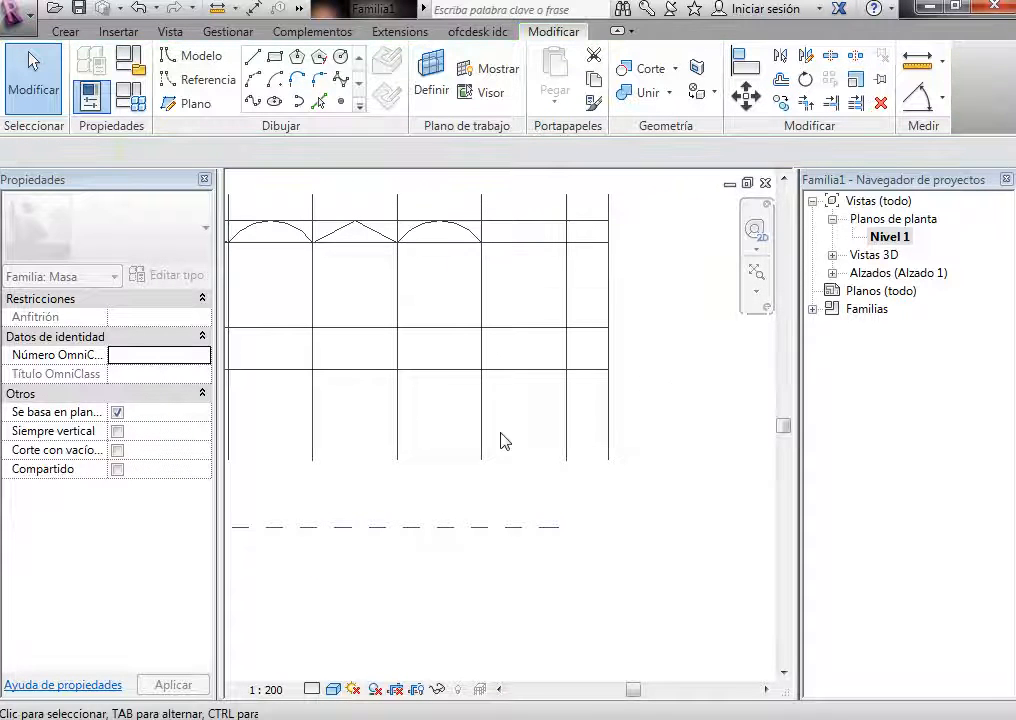
pyautogui.click(141, 12)
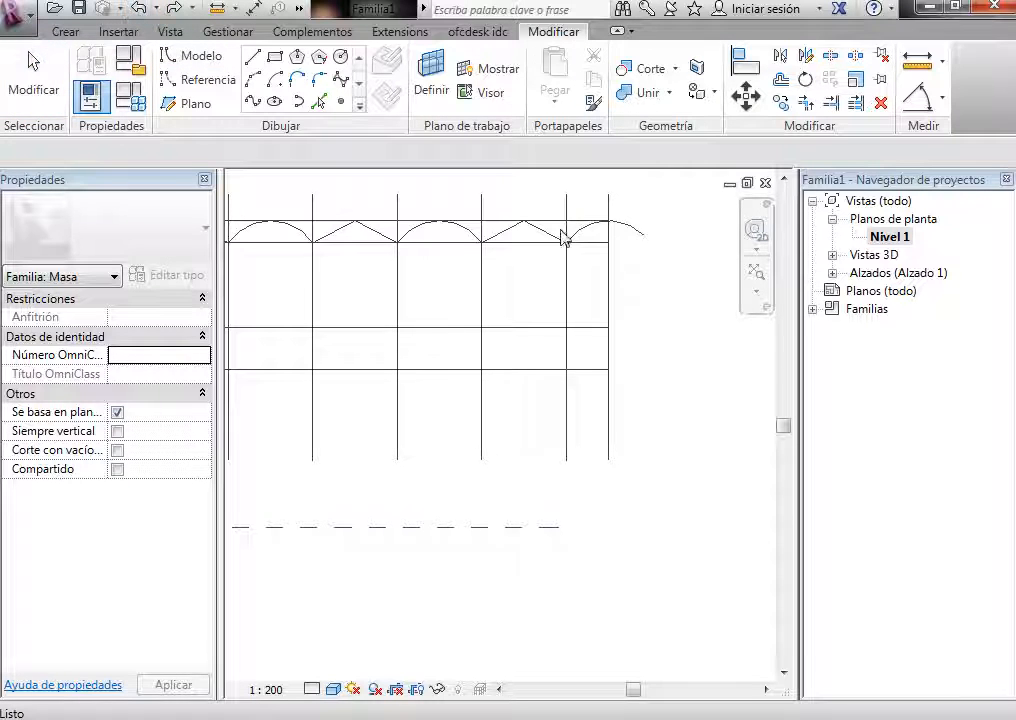
# Step: Remove the outline's last arc, which extends past the grid's last vertical line
pyautogui.moveTo(644, 235); pyautogui.dragTo(633, 239)
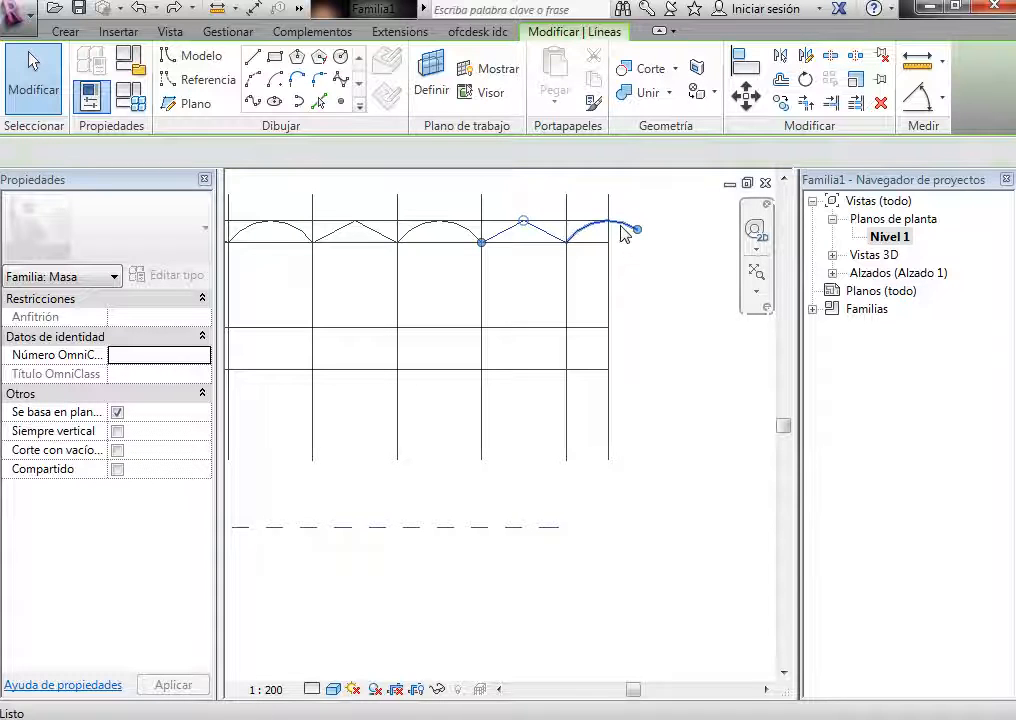
pyautogui.press('Escape')
pyautogui.click(631, 244)
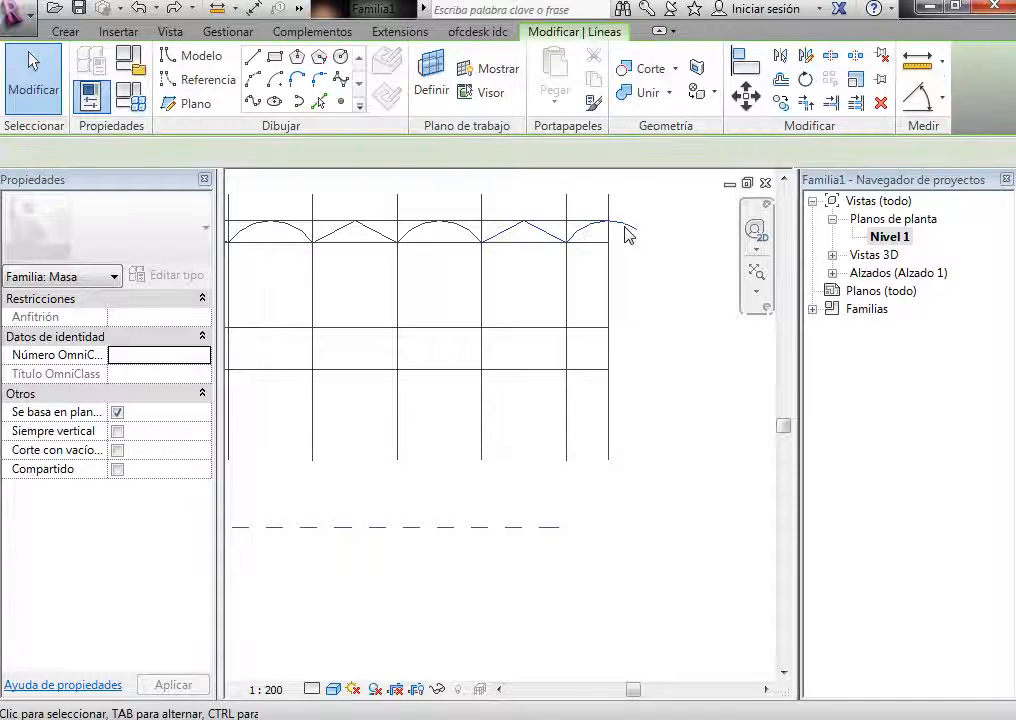
pyautogui.press('Escape')
pyautogui.click(630, 257)
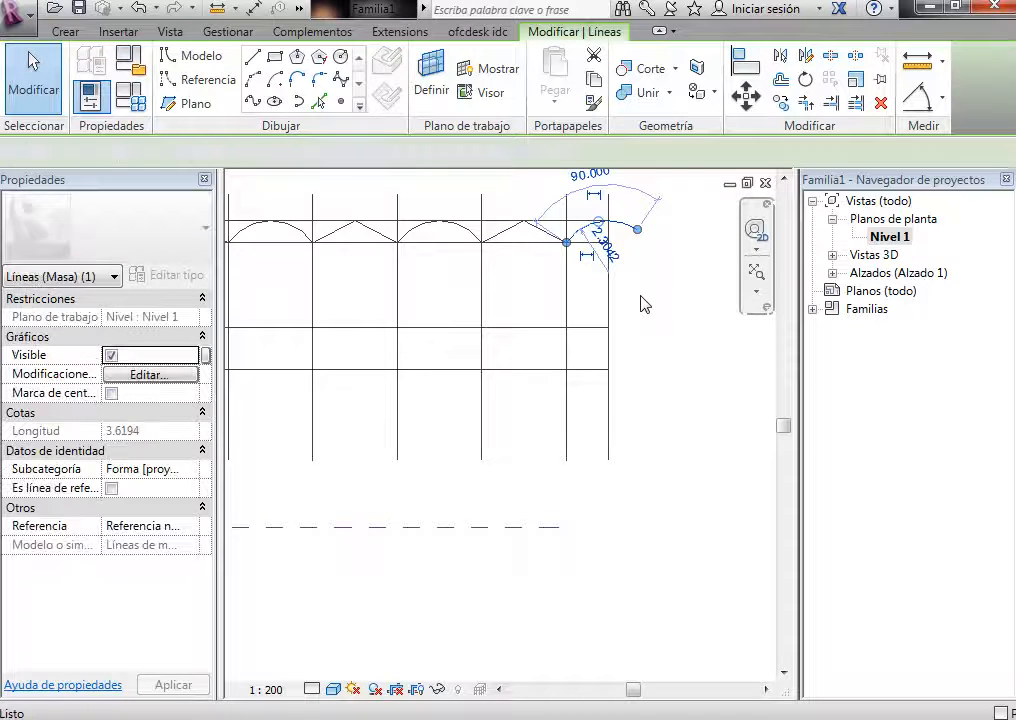
pyautogui.press('Escape')
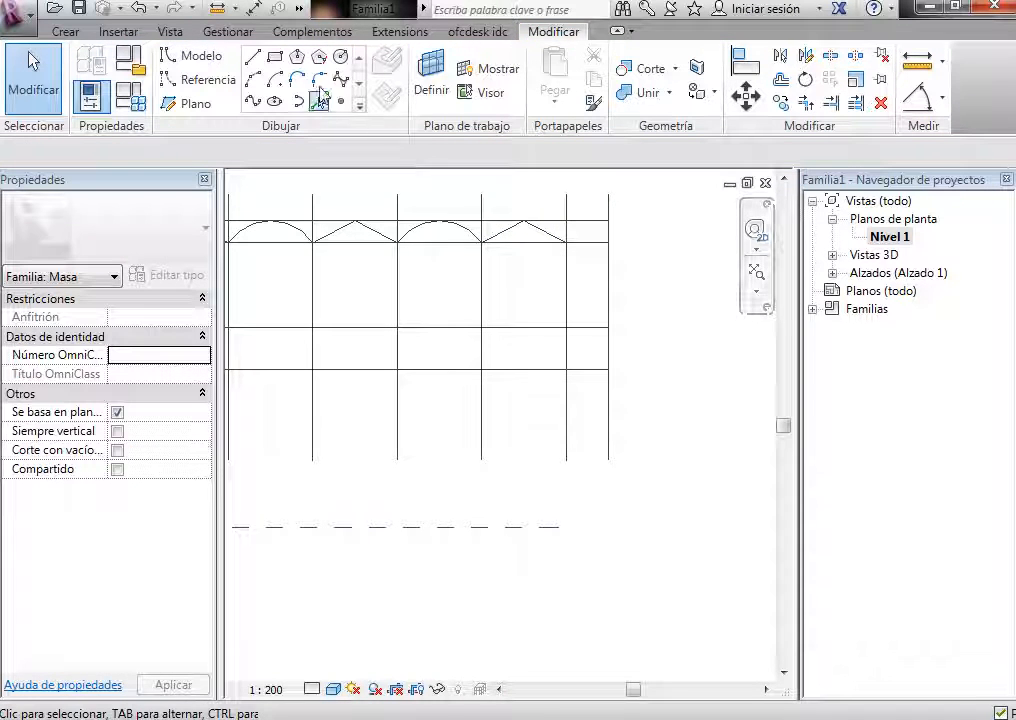
# Step: Draw a spline from the last peak's endpoint, curving down past the last vertical line to the level of the lowest horizontal line
pyautogui.click(566, 242)
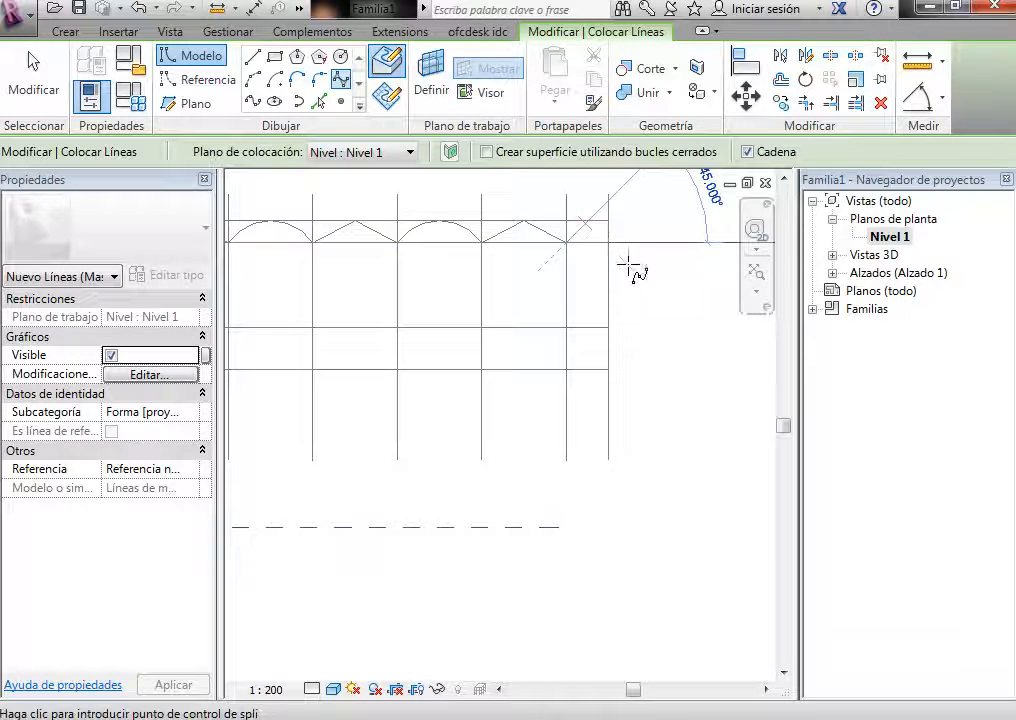
pyautogui.click(627, 266)
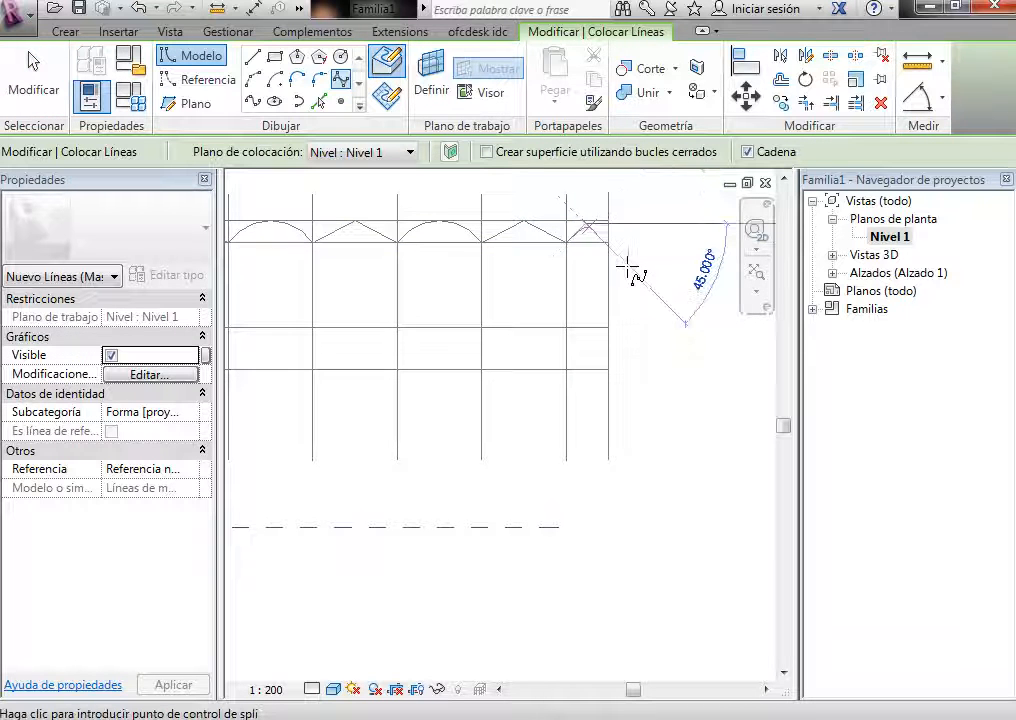
pyautogui.click(641, 348)
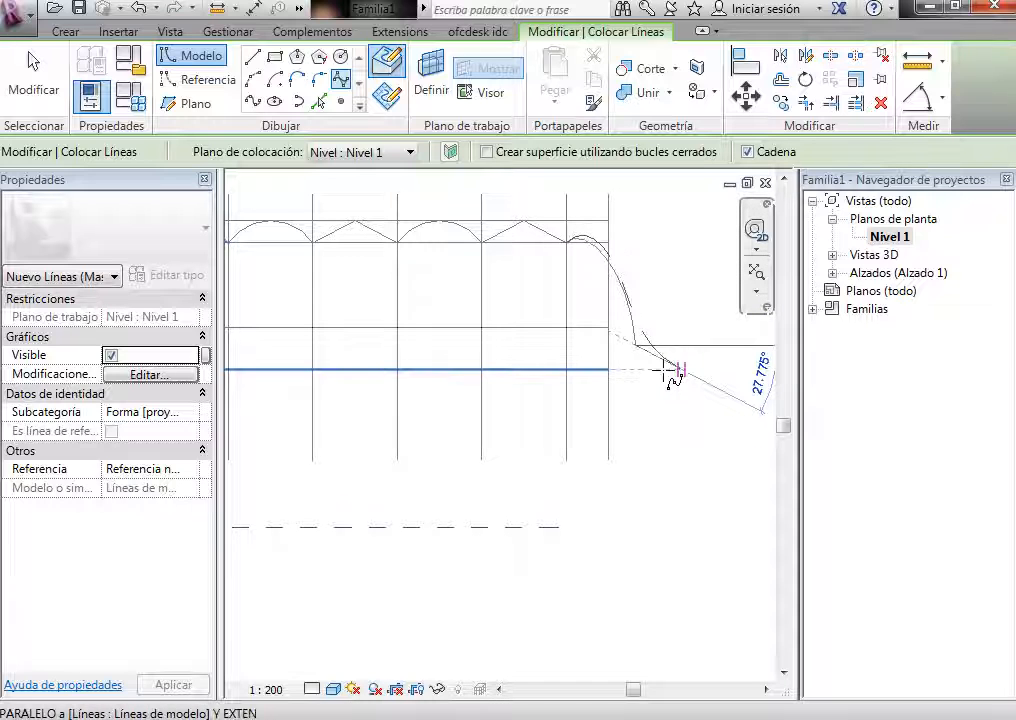
pyautogui.click(659, 370)
pyautogui.press('Escape')
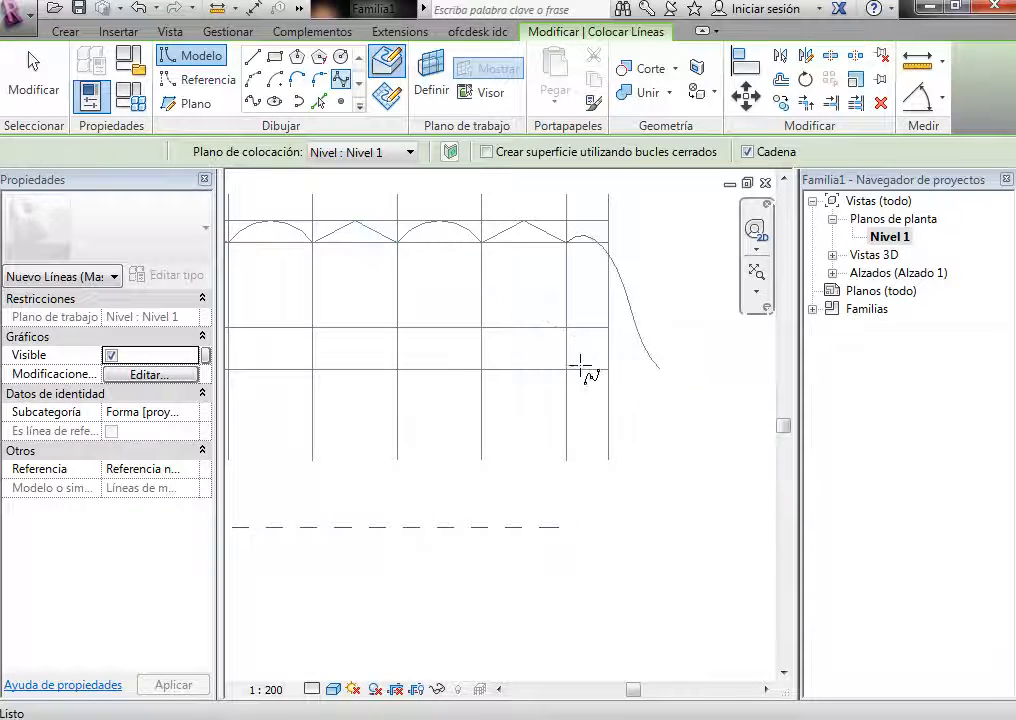
pyautogui.press('Escape')
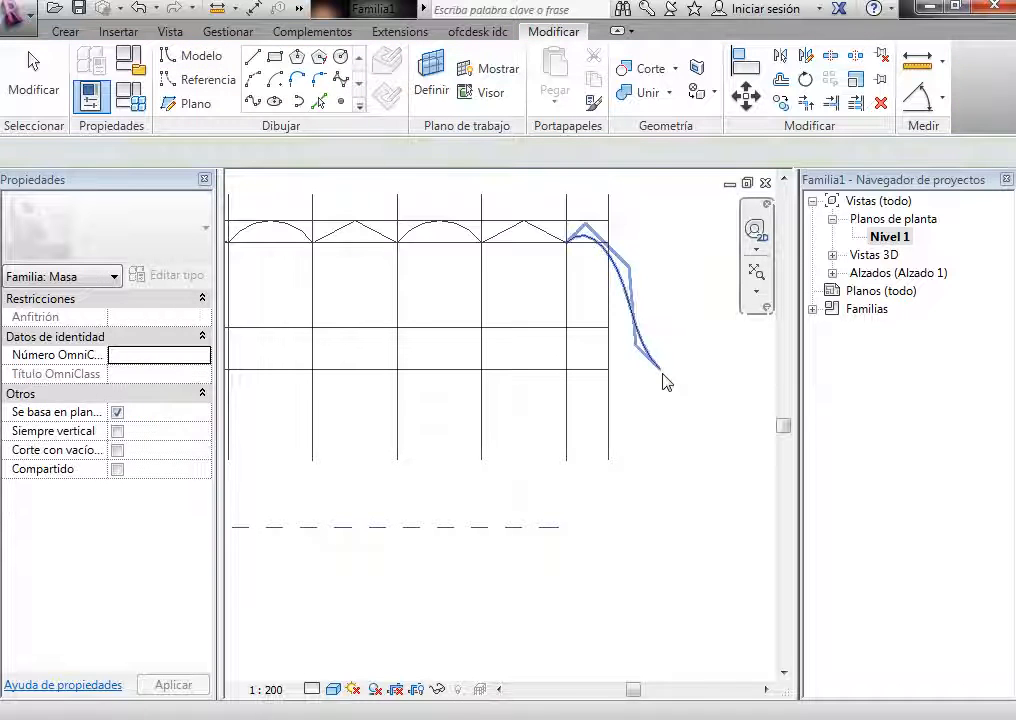
# Step: Extend the grid's lowest horizontal line to meet the lower end of the spline
pyautogui.click(621, 385)
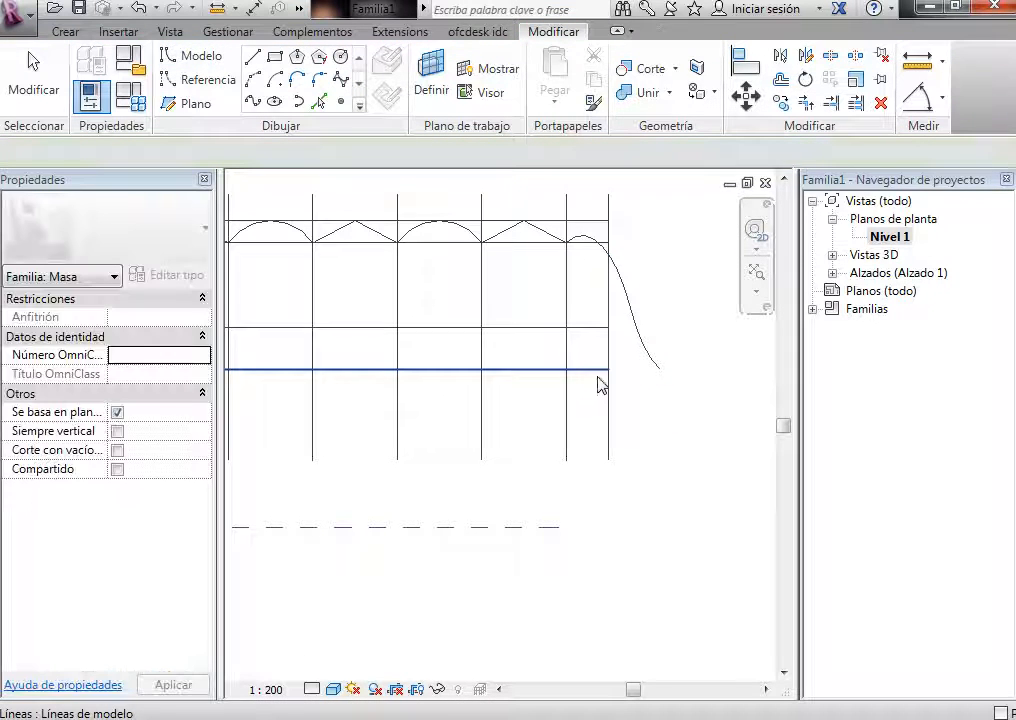
pyautogui.moveTo(608, 370); pyautogui.dragTo(660, 370)
pyautogui.click(698, 481)
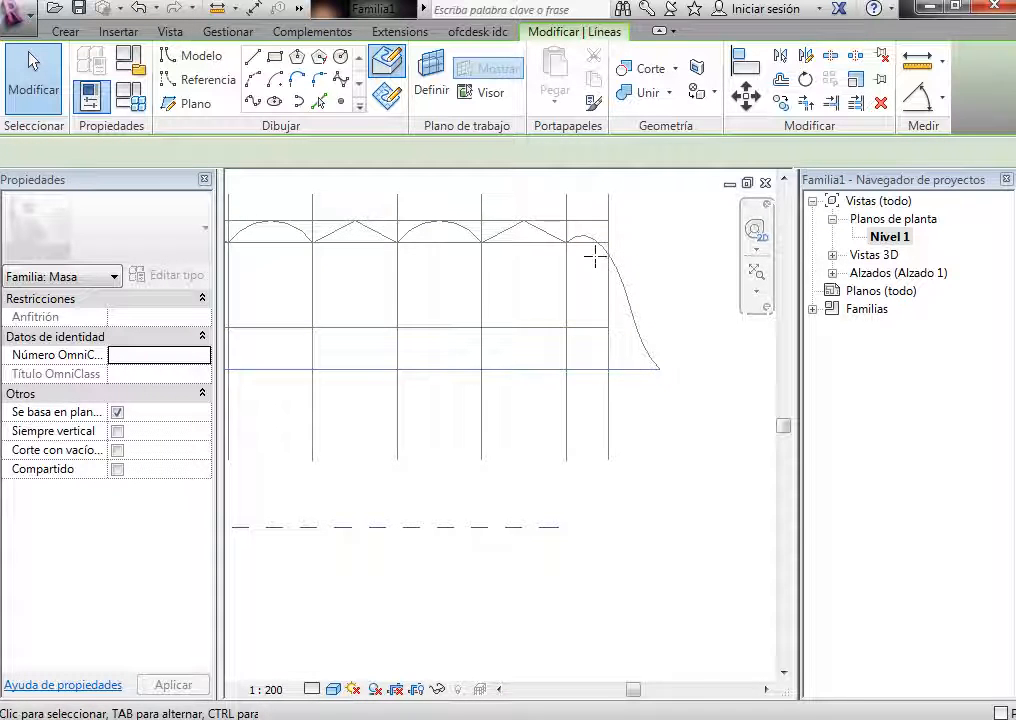
# Step: Raise the spline's first inner control point slightly above the grid's uppermost horizontal line to heighten the crest
pyautogui.press('Tab')
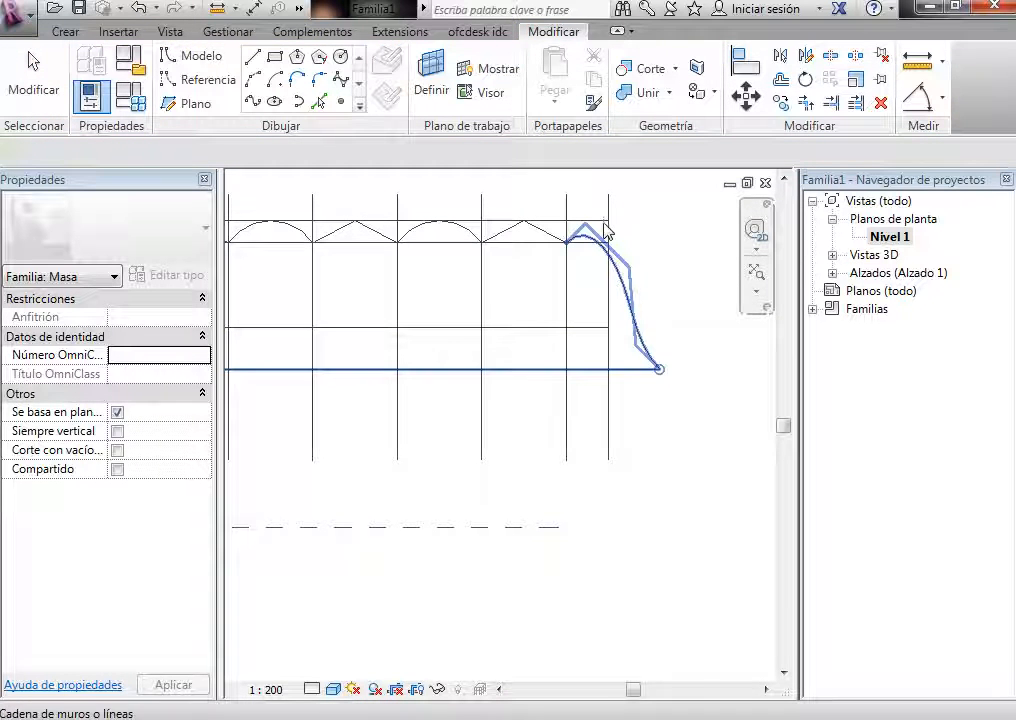
pyautogui.click(605, 230)
pyautogui.scroll(3, 600, 234)
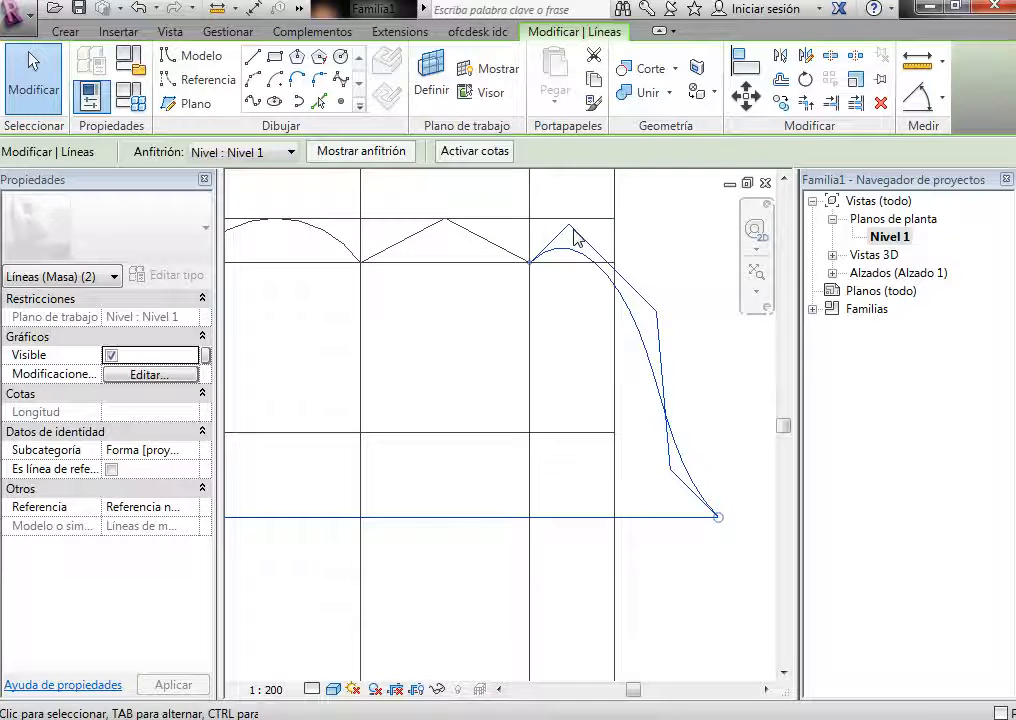
pyautogui.press('Escape')
pyautogui.press('Tab')
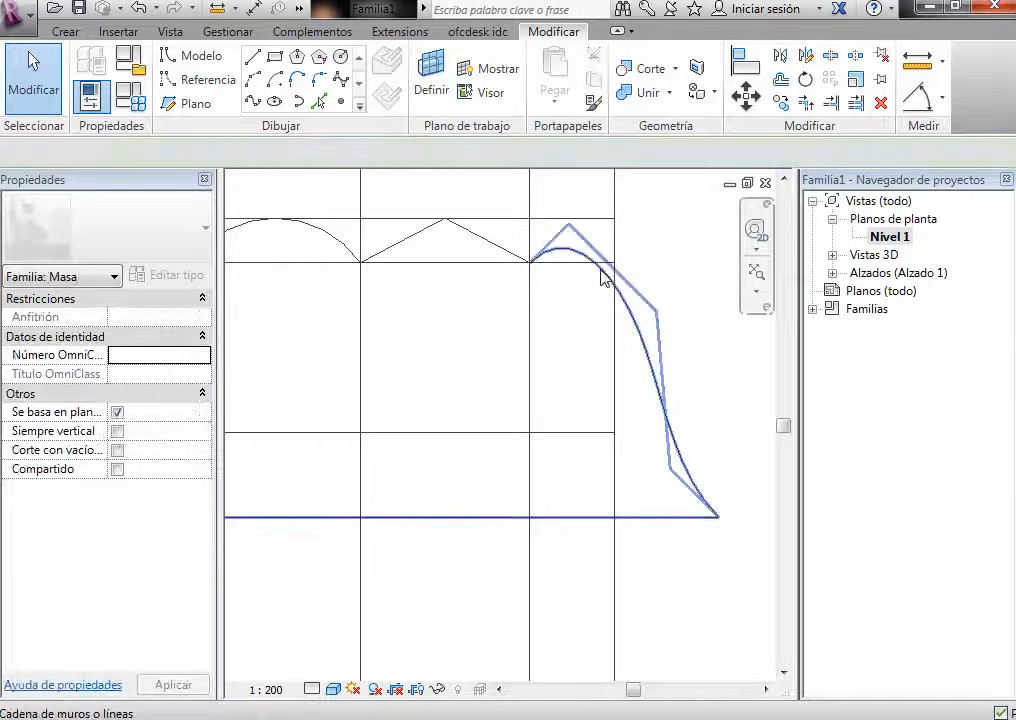
pyautogui.click(569, 231)
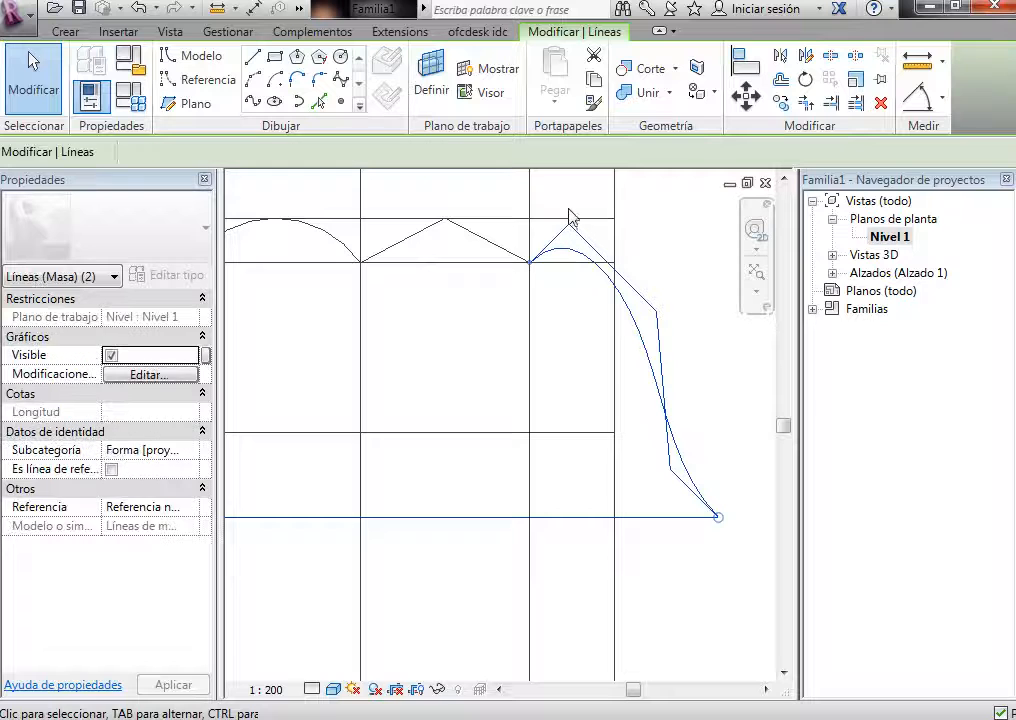
pyautogui.moveTo(567, 206); pyautogui.dragTo(663, 303)
pyautogui.press('Tab')
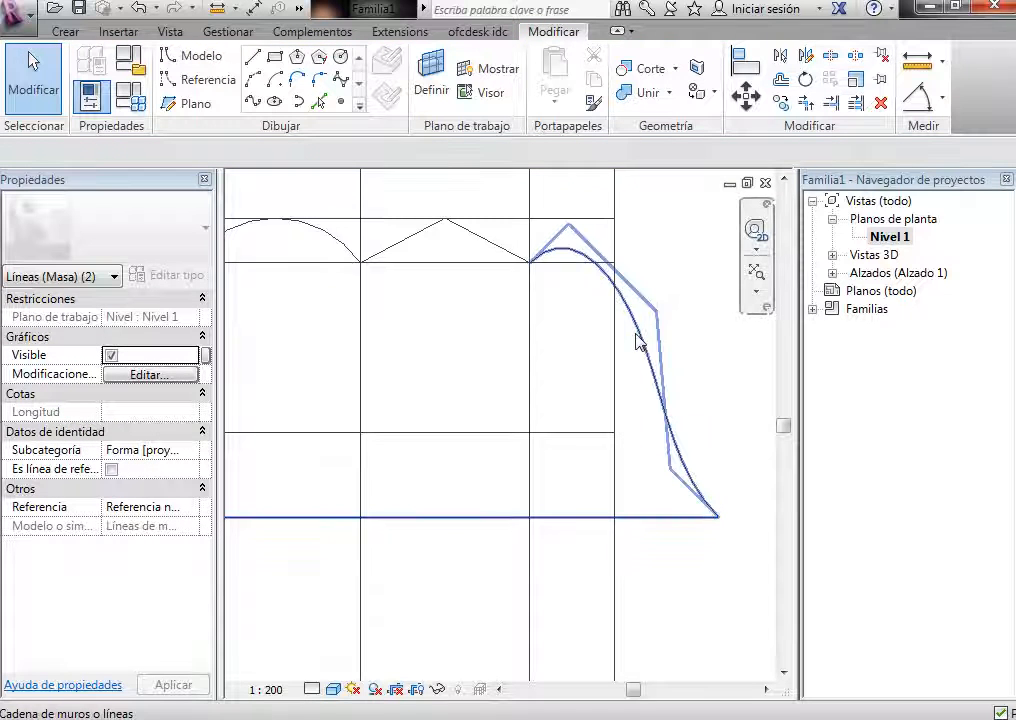
pyautogui.click(641, 342)
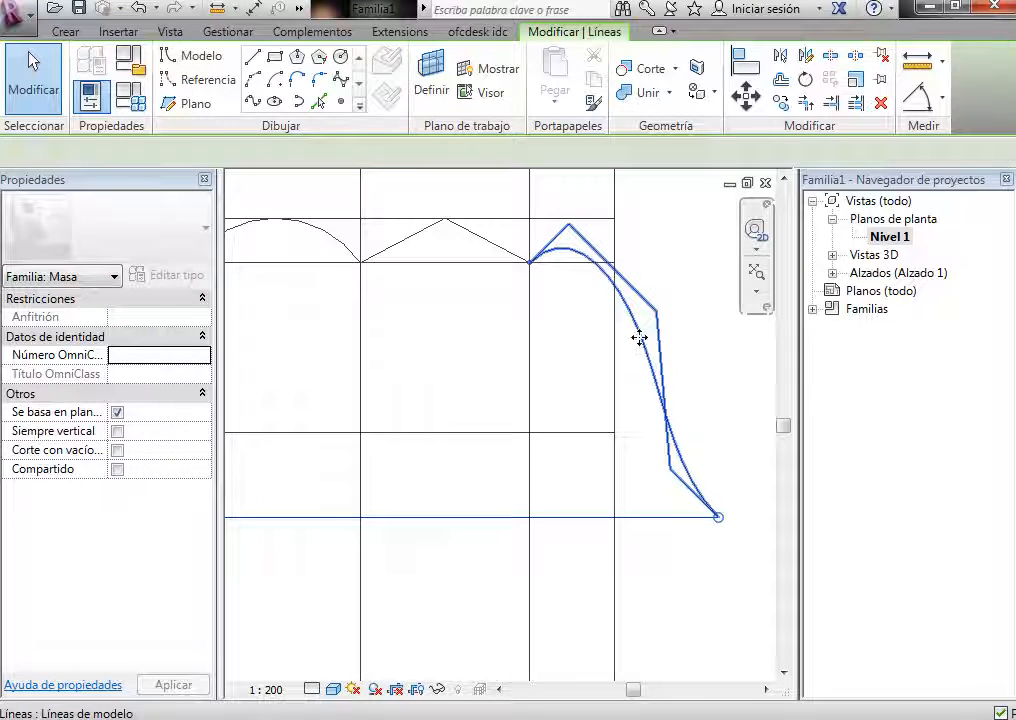
pyautogui.moveTo(569, 225); pyautogui.dragTo(573, 207)
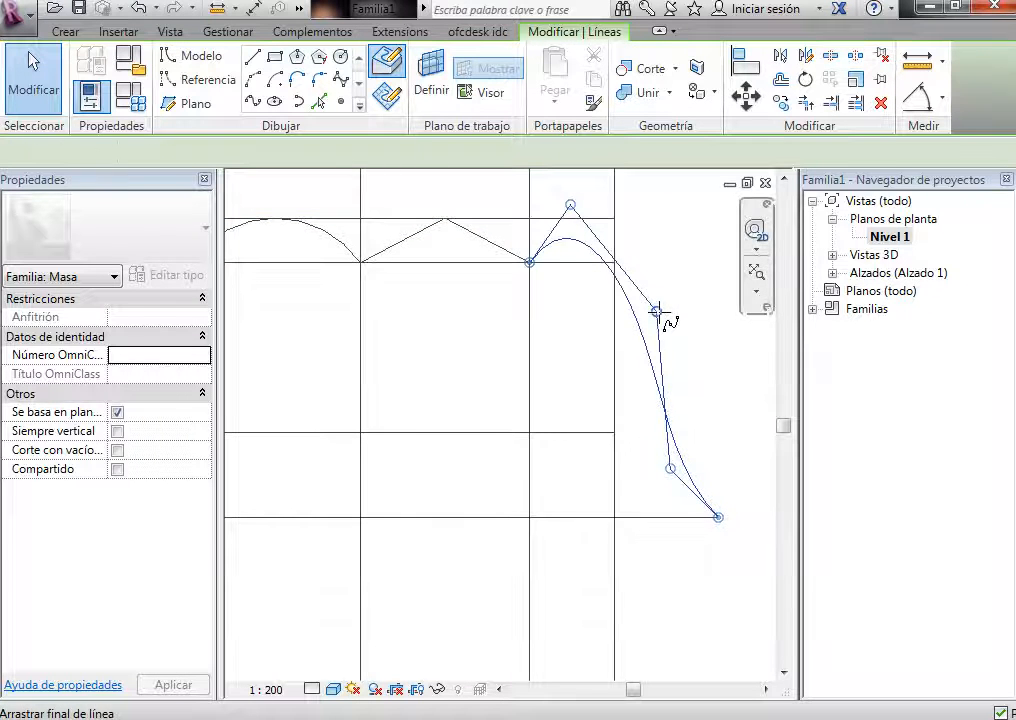
pyautogui.click(682, 314)
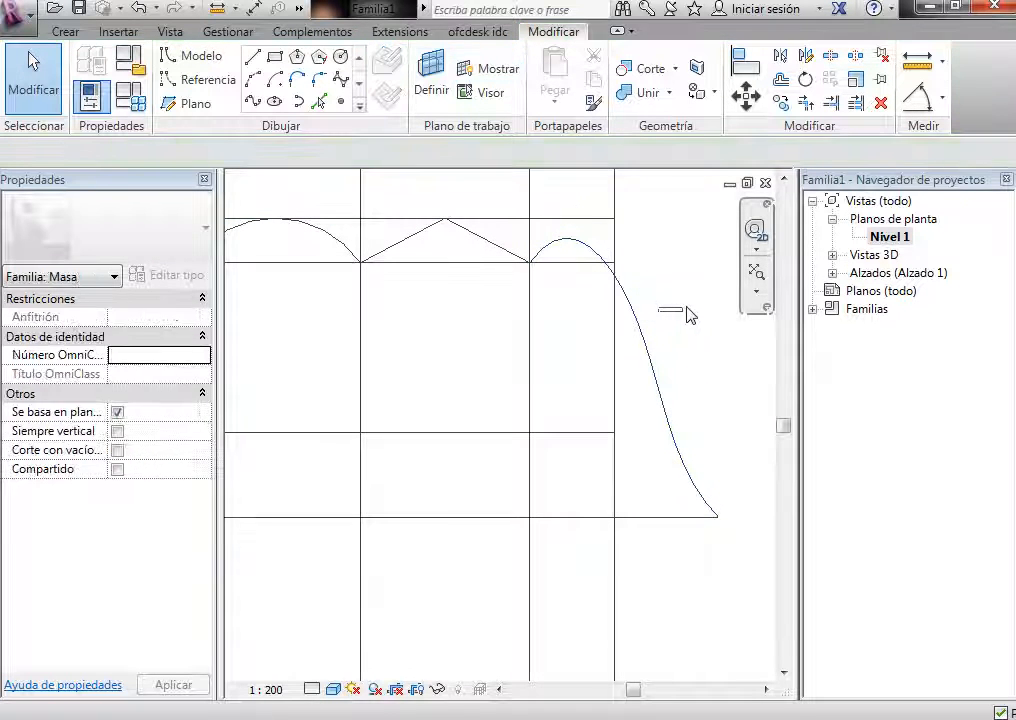
# Step: Move the spline's second inner control point up and outward, vertically above the control point below it
pyautogui.click(648, 334)
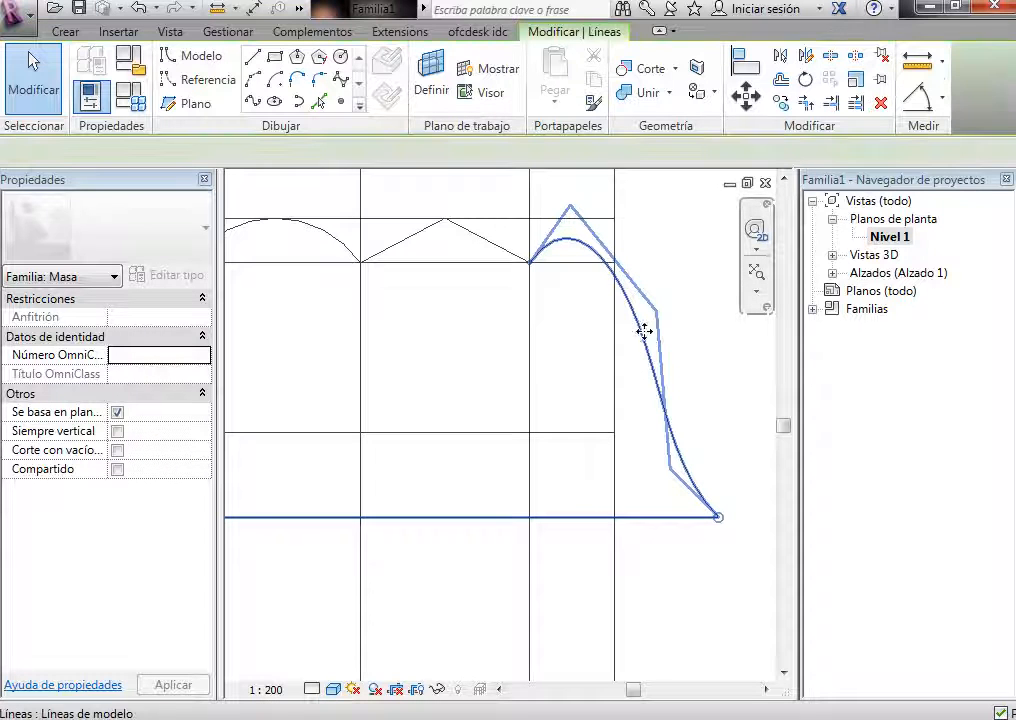
pyautogui.moveTo(667, 304)
pyautogui.mouseDown()
pyautogui.moveTo(662, 283)
pyautogui.moveTo(676, 290)
pyautogui.mouseUp()
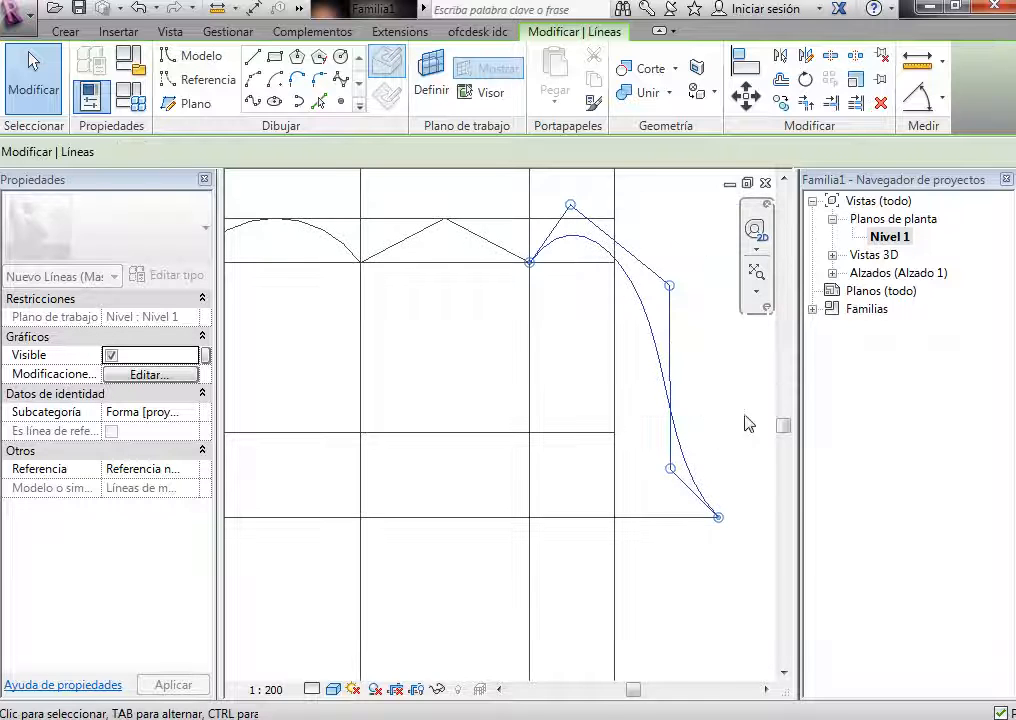
pyautogui.click(700, 366)
pyautogui.scroll(-6, 700, 330)
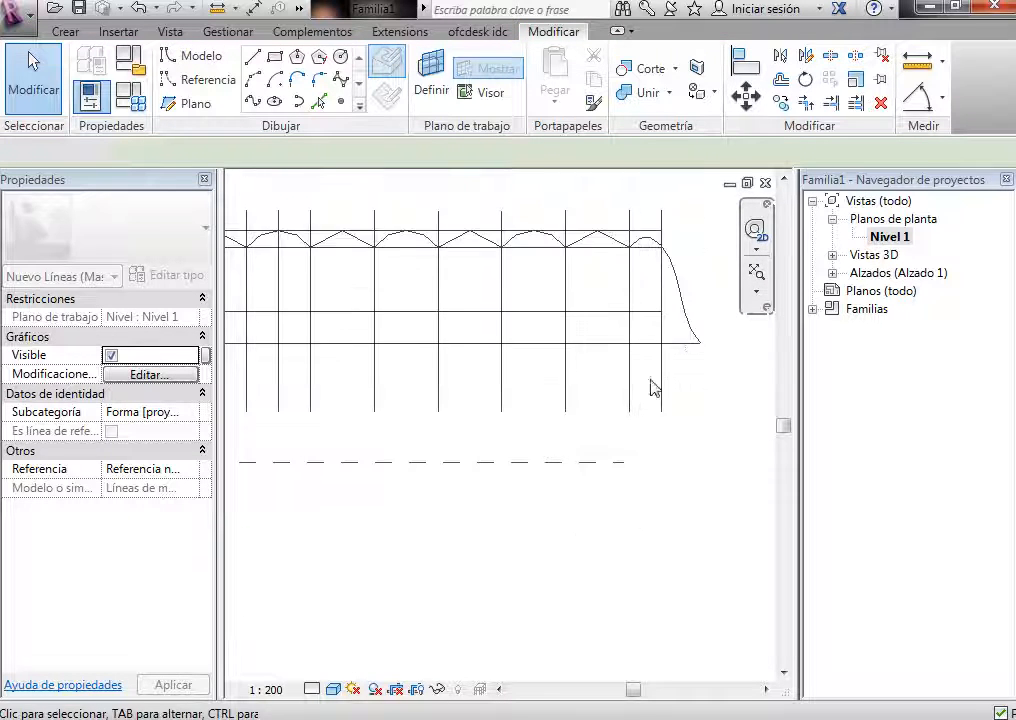
pyautogui.click(438, 366)
pyautogui.scroll(2, 450, 360)
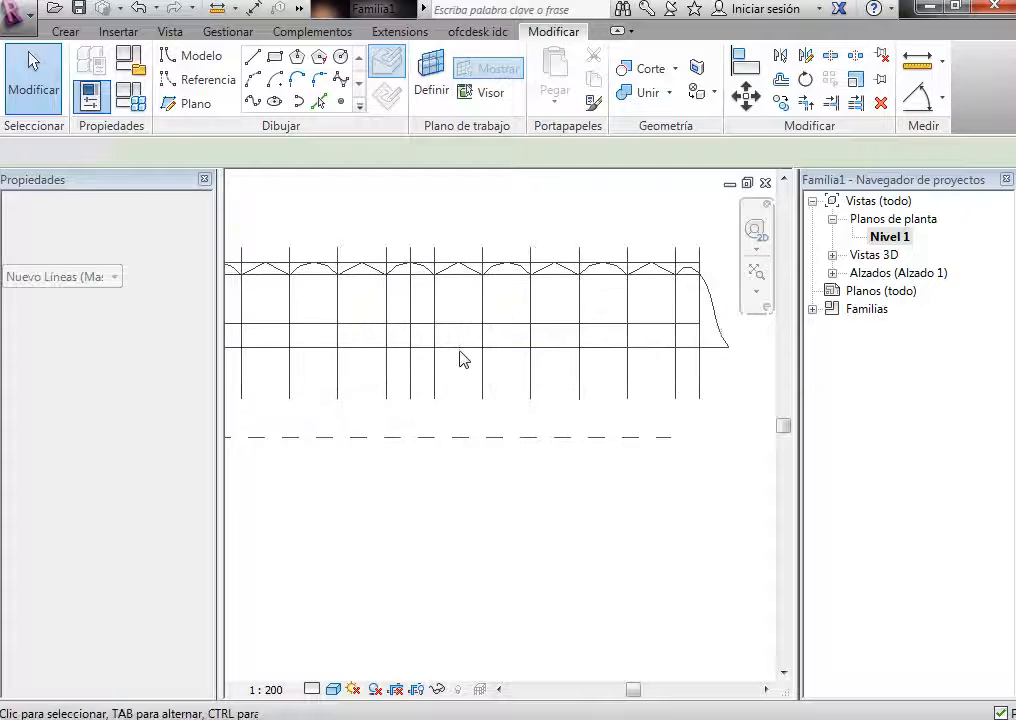
pyautogui.click(456, 367)
pyautogui.press('Tab')
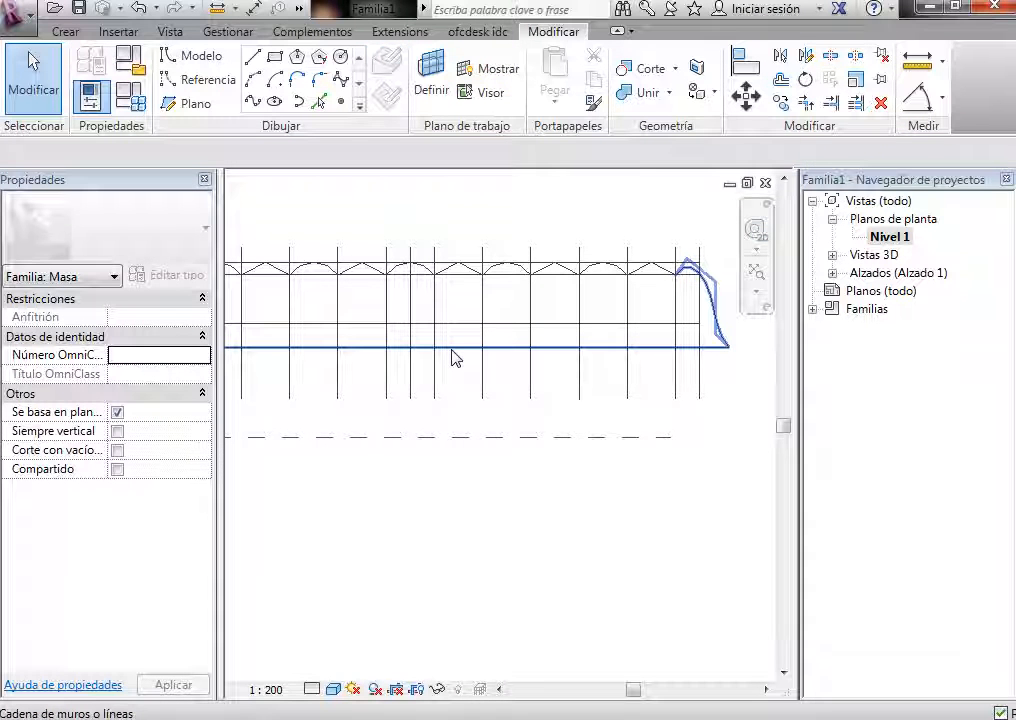
pyautogui.click(451, 349)
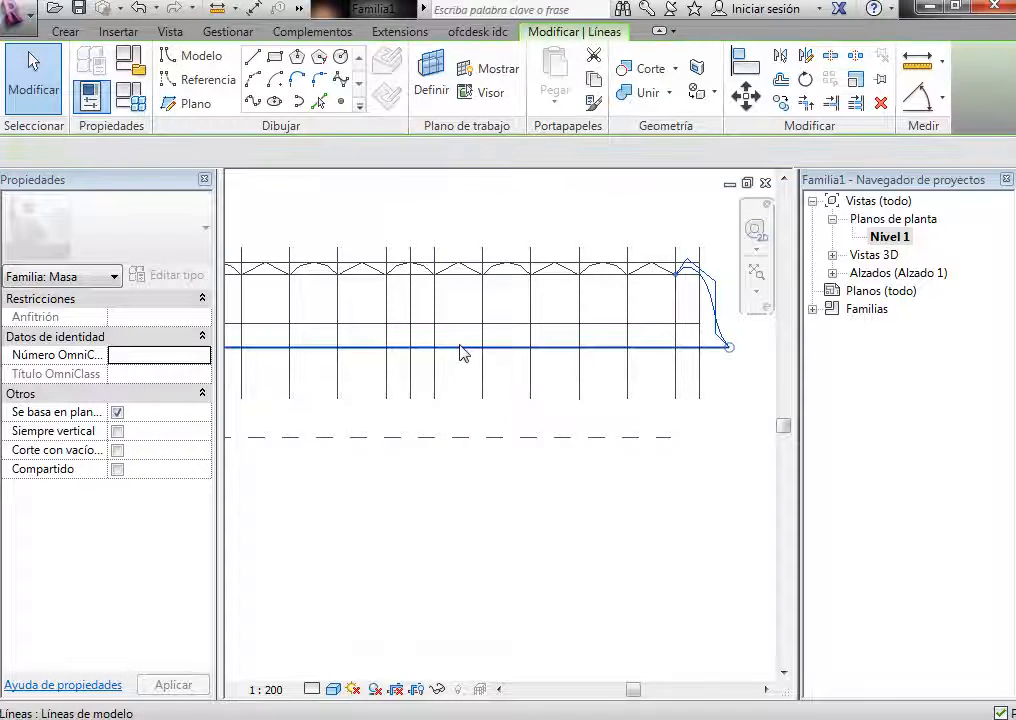
# Step: Draw a horizontal model line about 46.6 long just below the lowest horizontal line, reaching beyond both ends of the grid
pyautogui.click(253, 62)
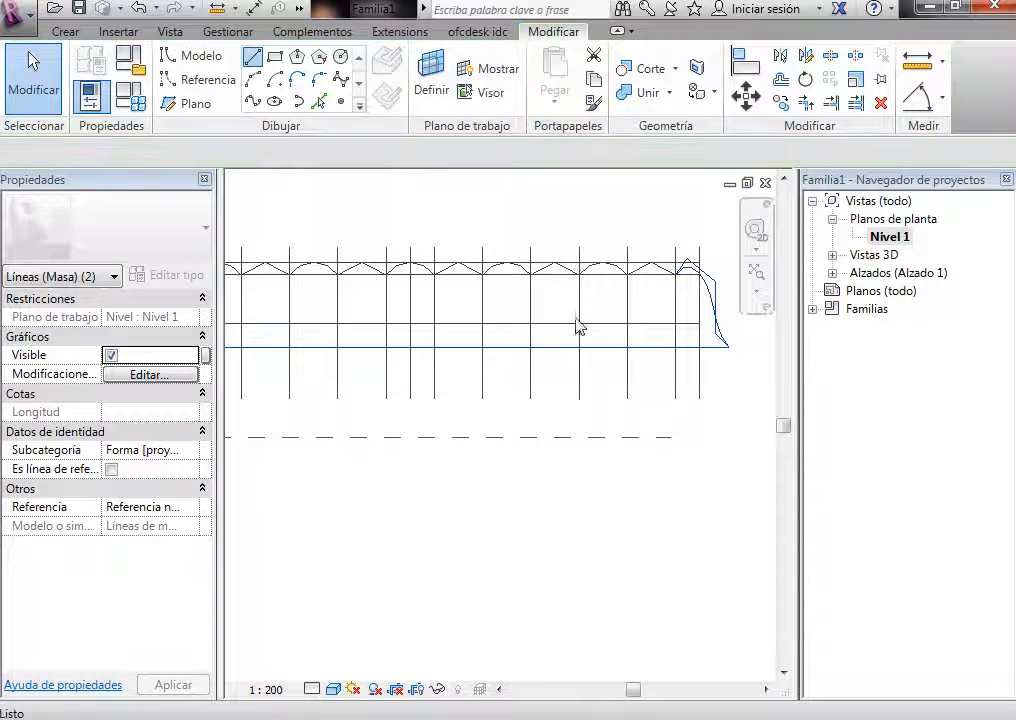
pyautogui.scroll(-2, 548, 333)
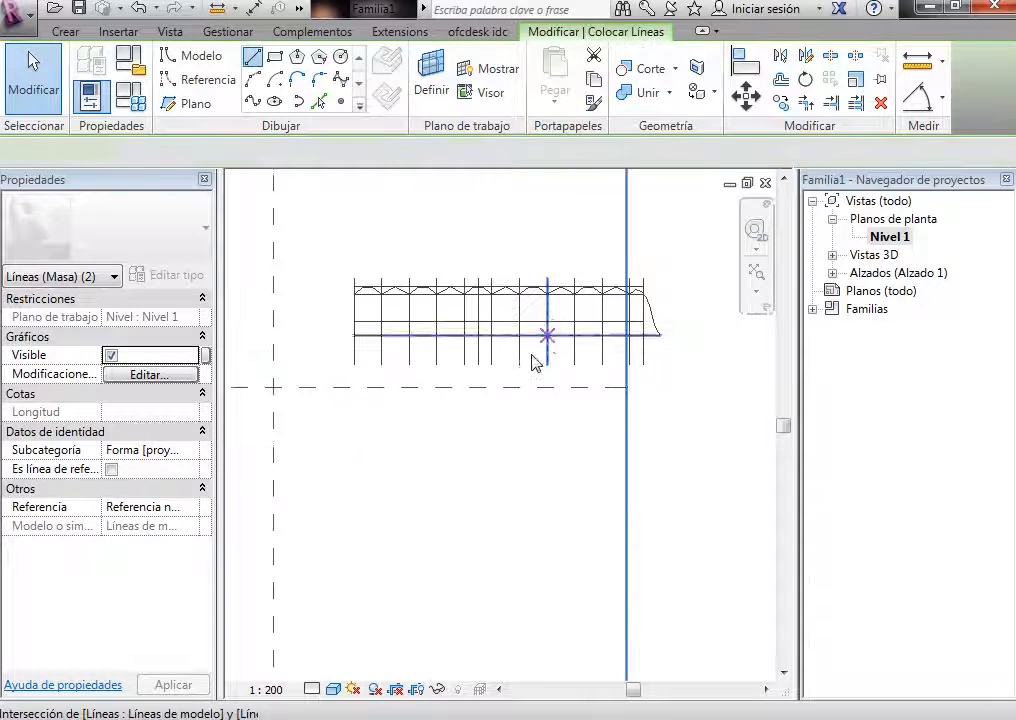
pyautogui.click(336, 345)
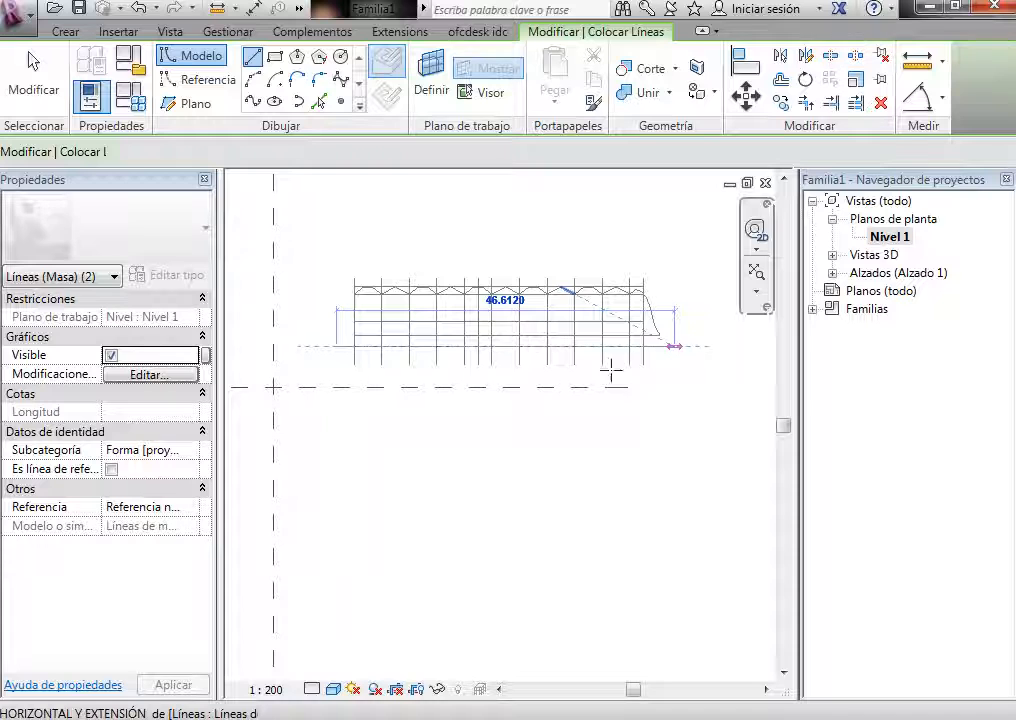
pyautogui.click(674, 346)
pyautogui.press('Escape')
pyautogui.press('Escape')
# Step: Set the distance between the long horizontal line and the grid's lowest horizontal line to 1
pyautogui.scroll(2, 528, 347)
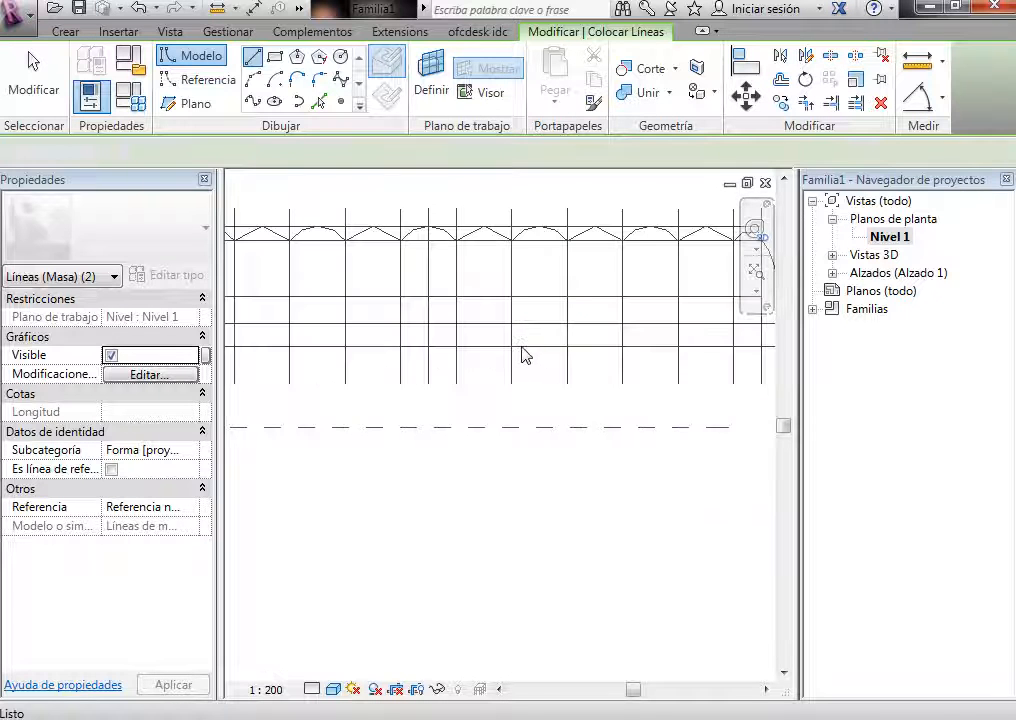
pyautogui.scroll(1, 540, 356)
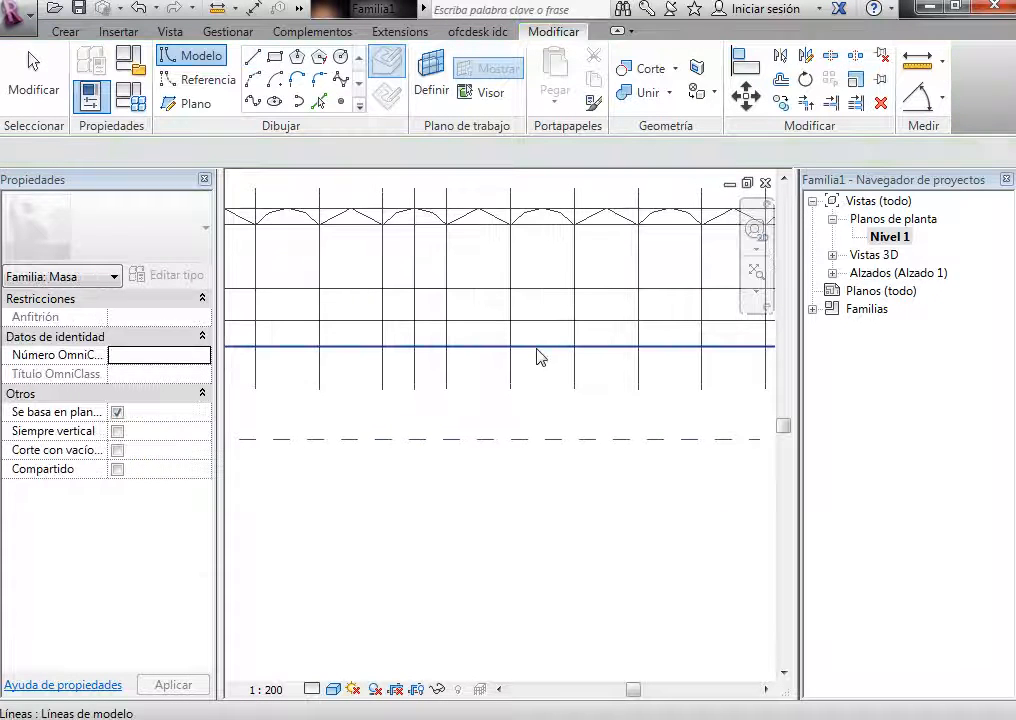
pyautogui.click(588, 345)
pyautogui.scroll(-4, 460, 349)
pyautogui.scroll(1, 478, 352)
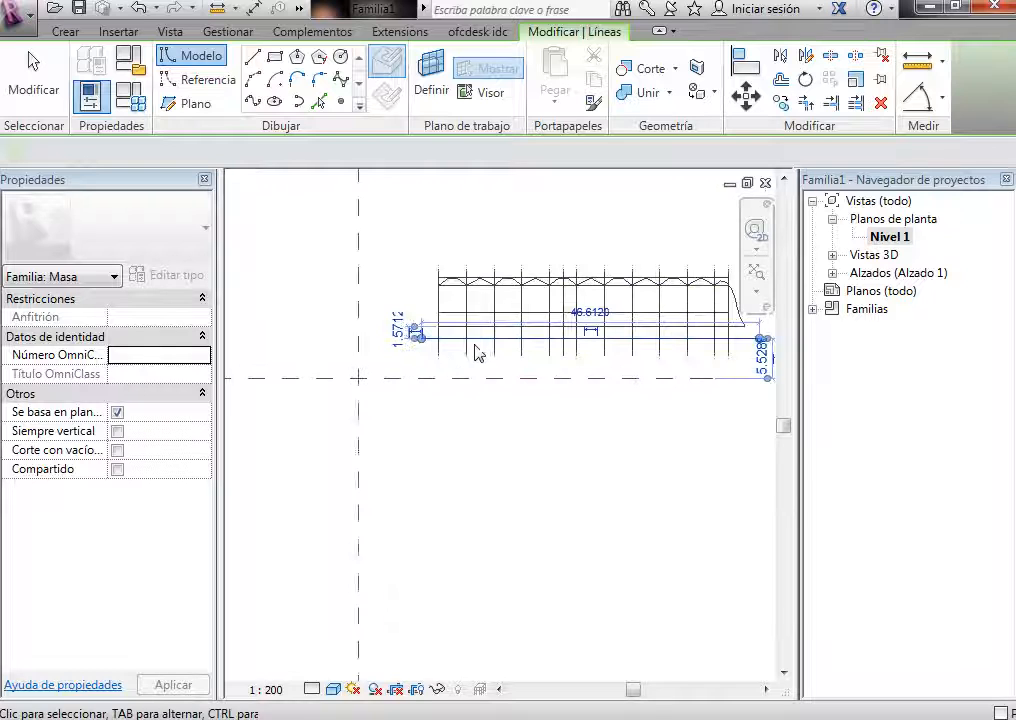
pyautogui.scroll(5, 410, 335)
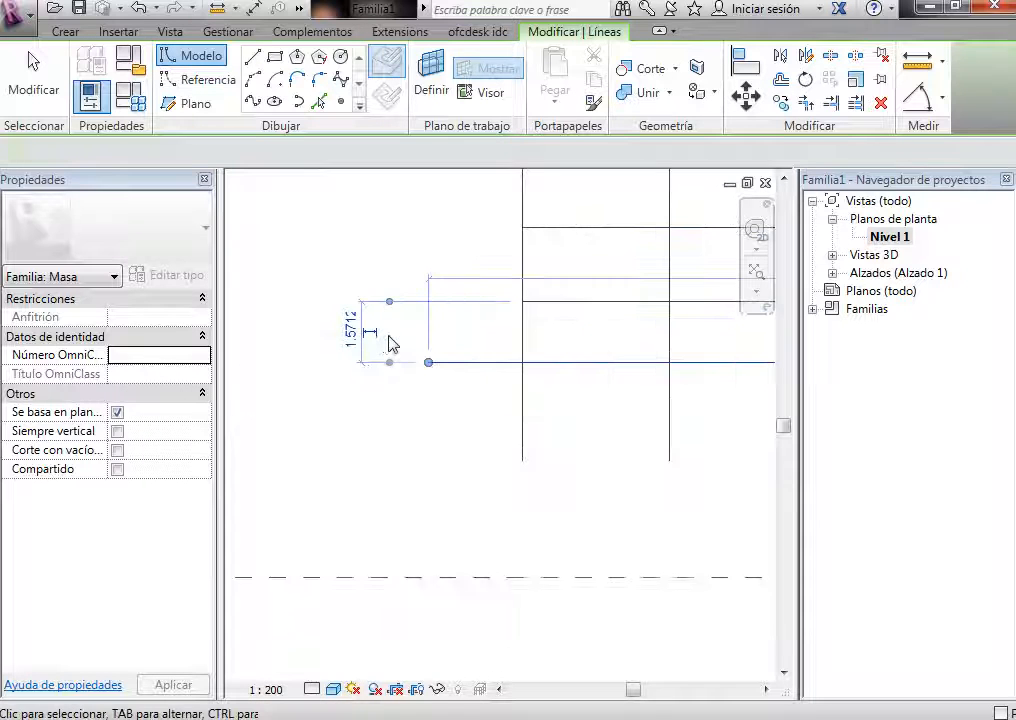
pyautogui.press('Escape')
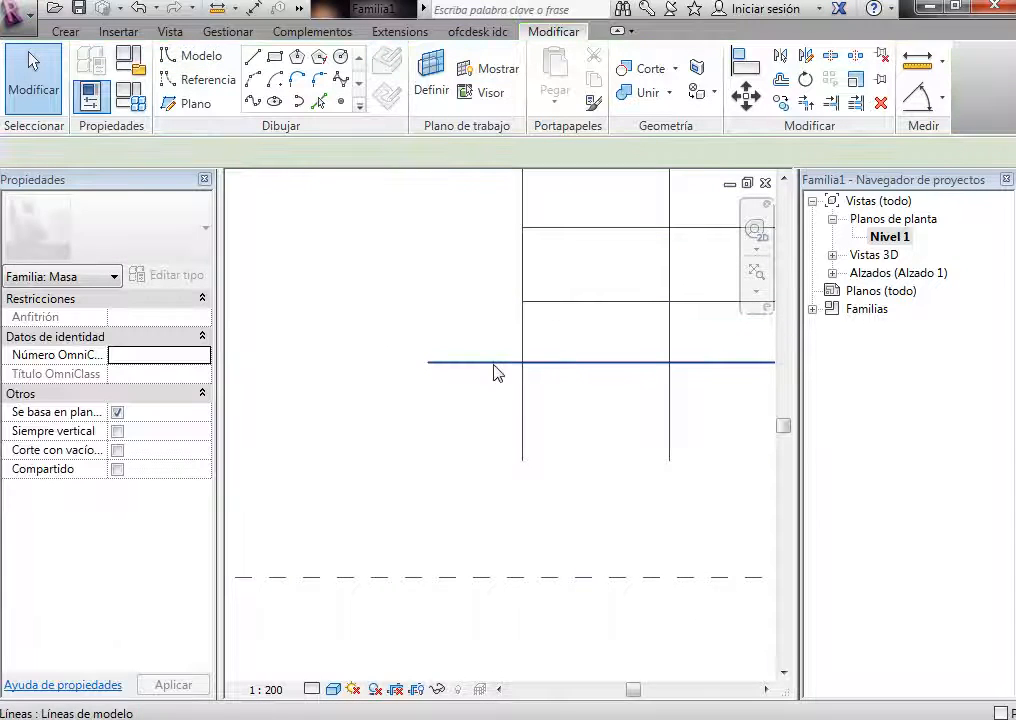
pyautogui.click(493, 365)
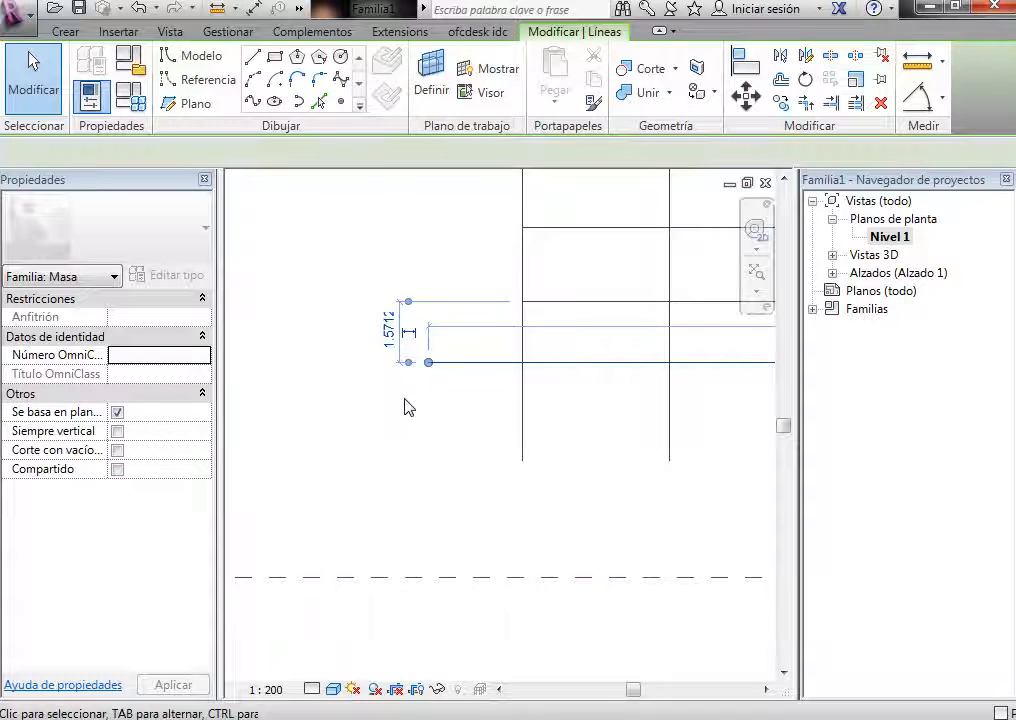
pyautogui.press('Escape')
pyautogui.click(487, 366)
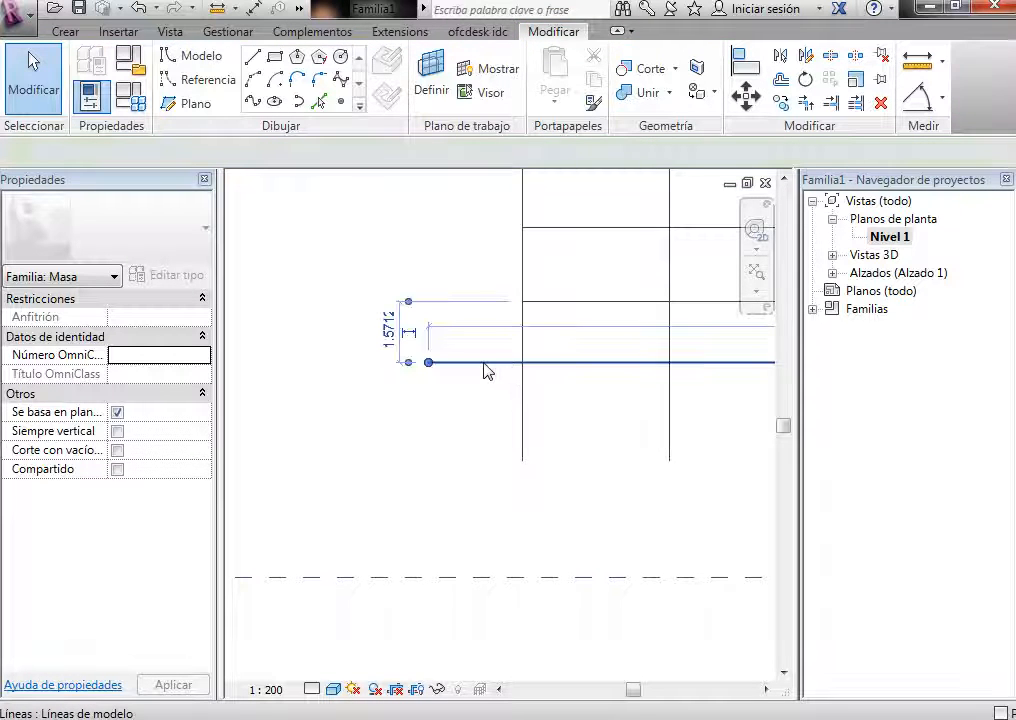
pyautogui.click(390, 338)
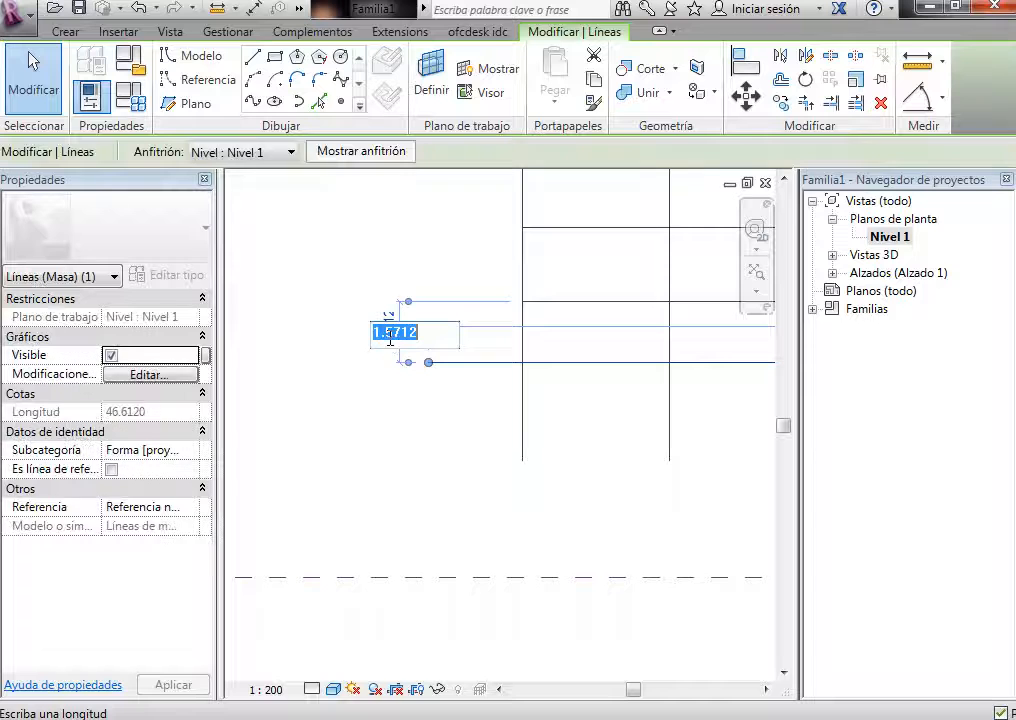
pyautogui.write('1')
pyautogui.press('Return')
pyautogui.press('Escape')
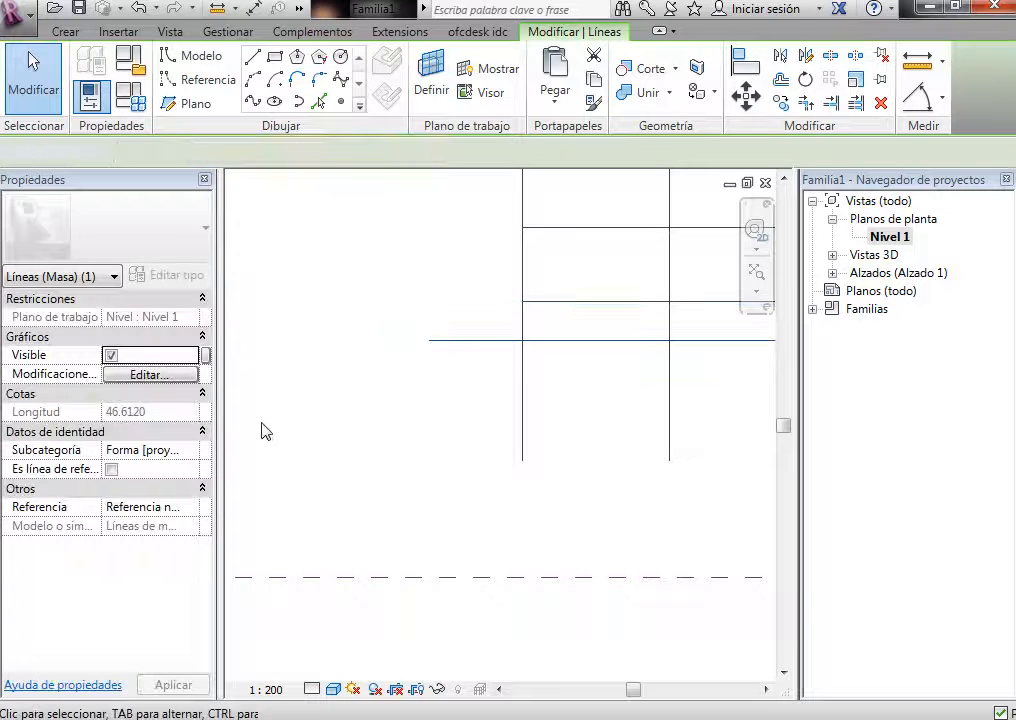
pyautogui.scroll(-4, 194, 385)
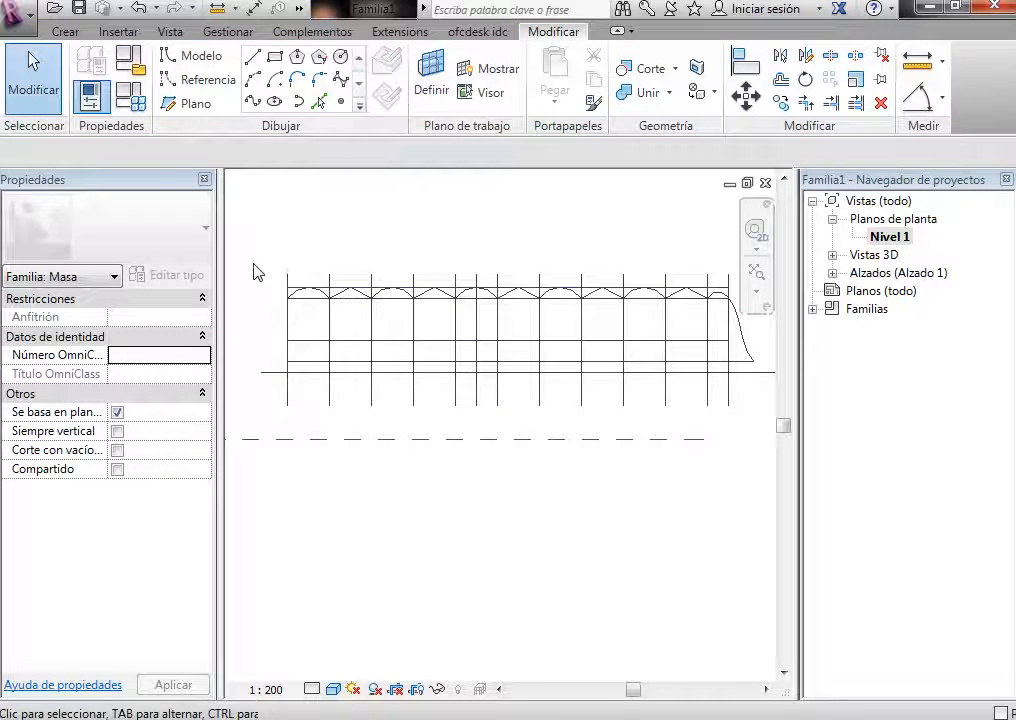
# Step: Mirror the arc-and-peak outline with its two horizontal guide lines about the long horizontal line
pyautogui.moveTo(253, 263); pyautogui.dragTo(743, 340)
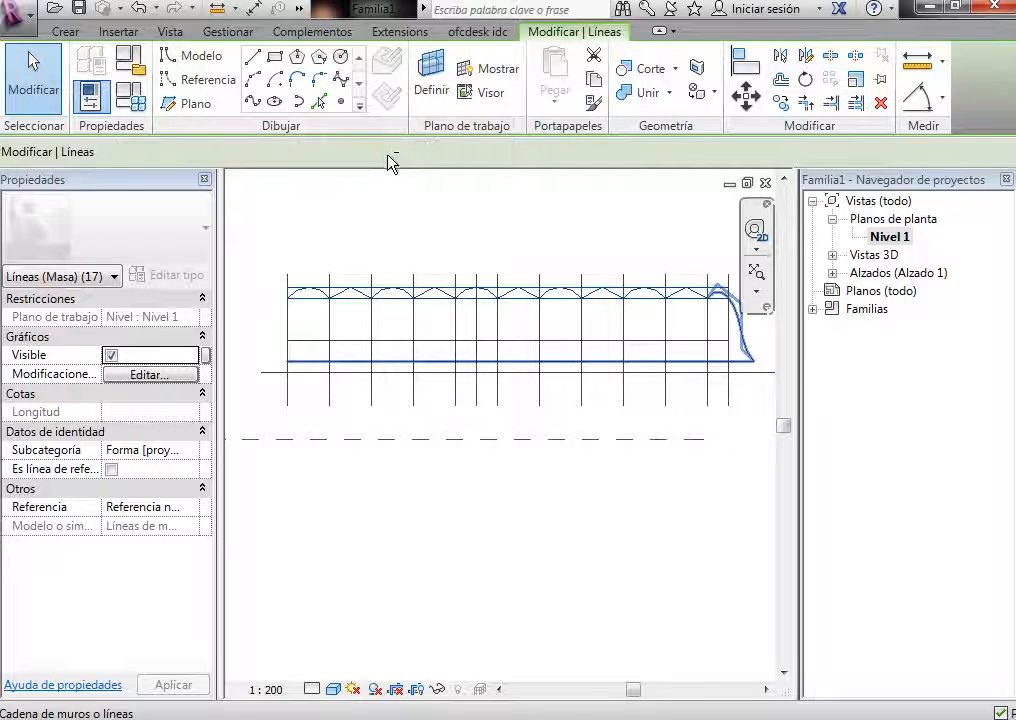
pyautogui.click(783, 60)
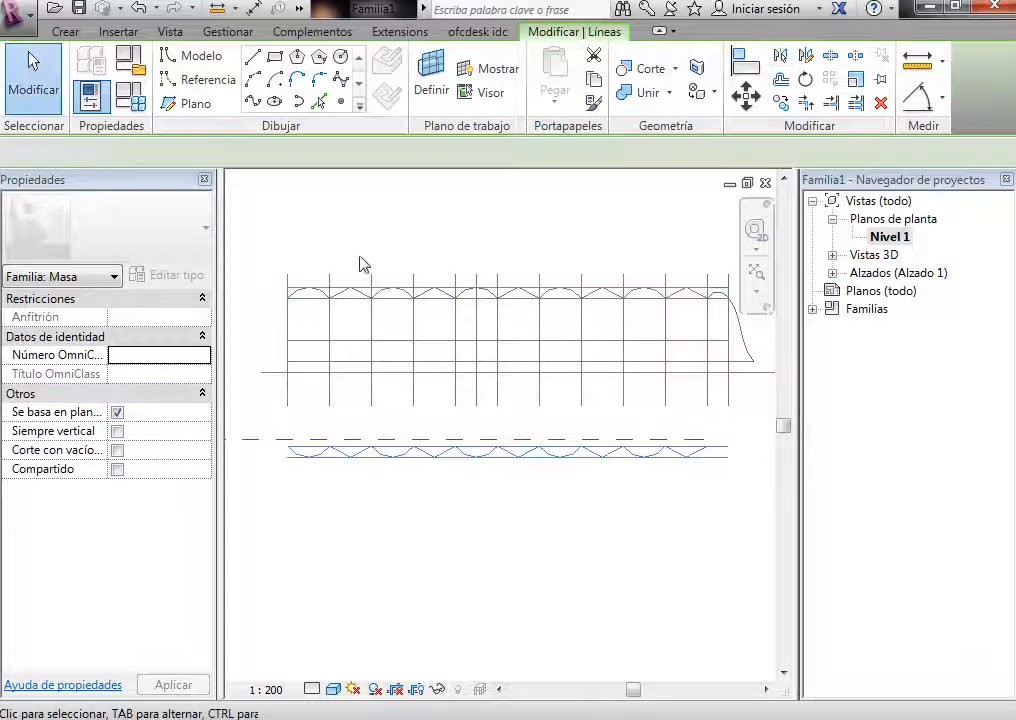
pyautogui.press('Escape')
# Step: Mirror the end spline and the horizontal line joined to it about the long horizontal line
pyautogui.scroll(-1, 349, 261)
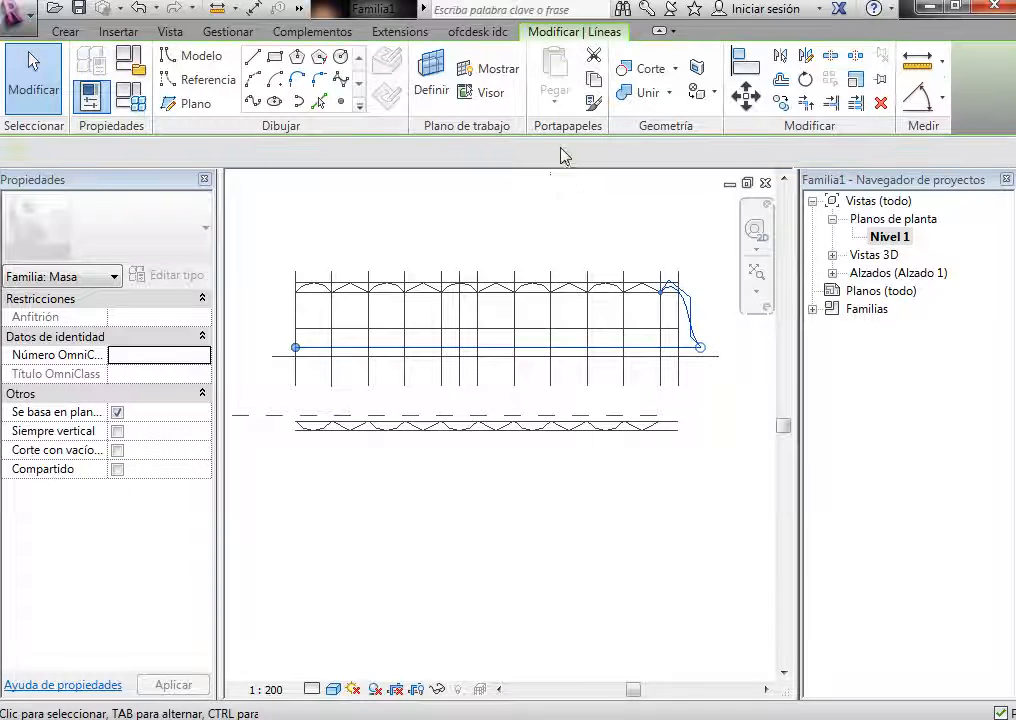
pyautogui.click(781, 56)
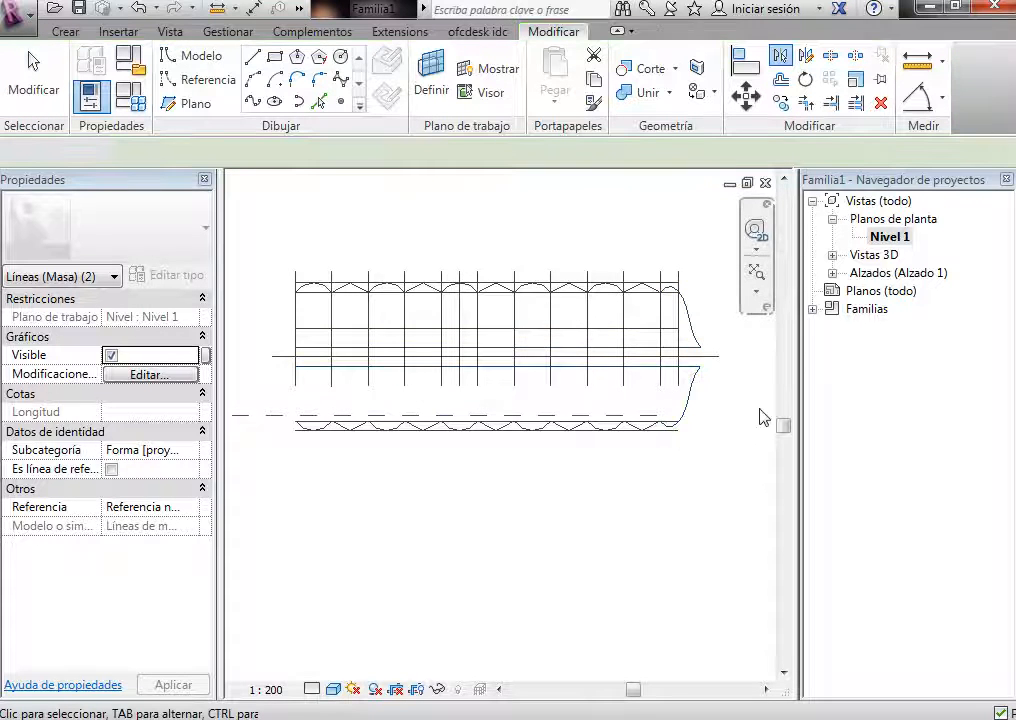
pyautogui.scroll(1, 755, 416)
pyautogui.press('Escape')
pyautogui.scroll(2, 660, 324)
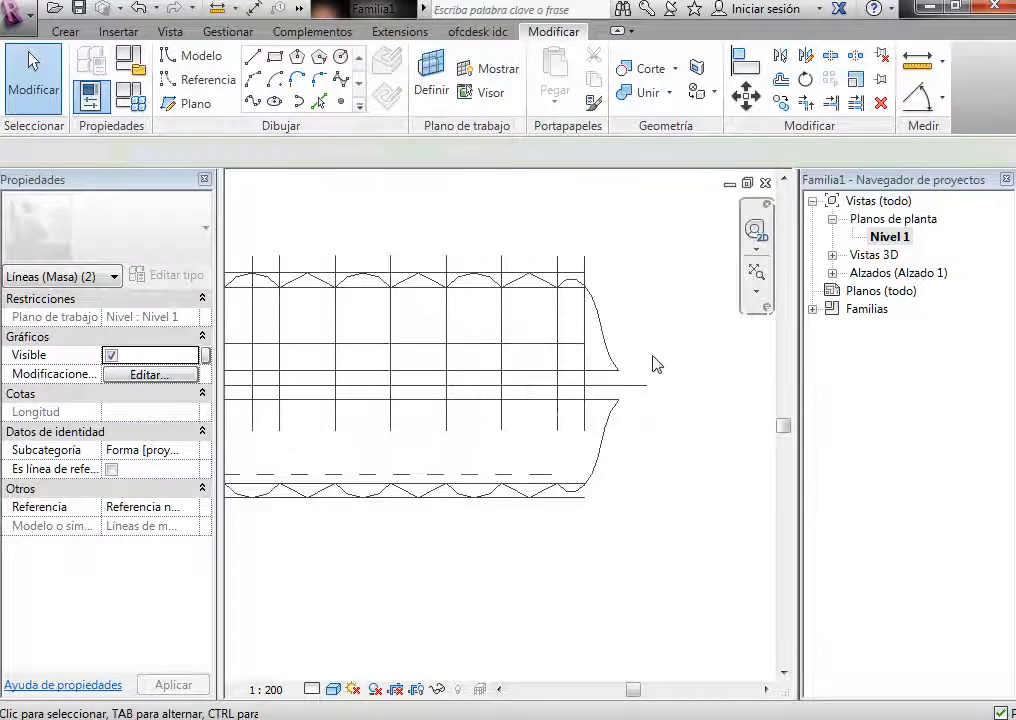
pyautogui.press('Escape')
# Step: Move the upper endpoint of the mirrored lower spline straight up onto the long horizontal line
pyautogui.scroll(1, 664, 431)
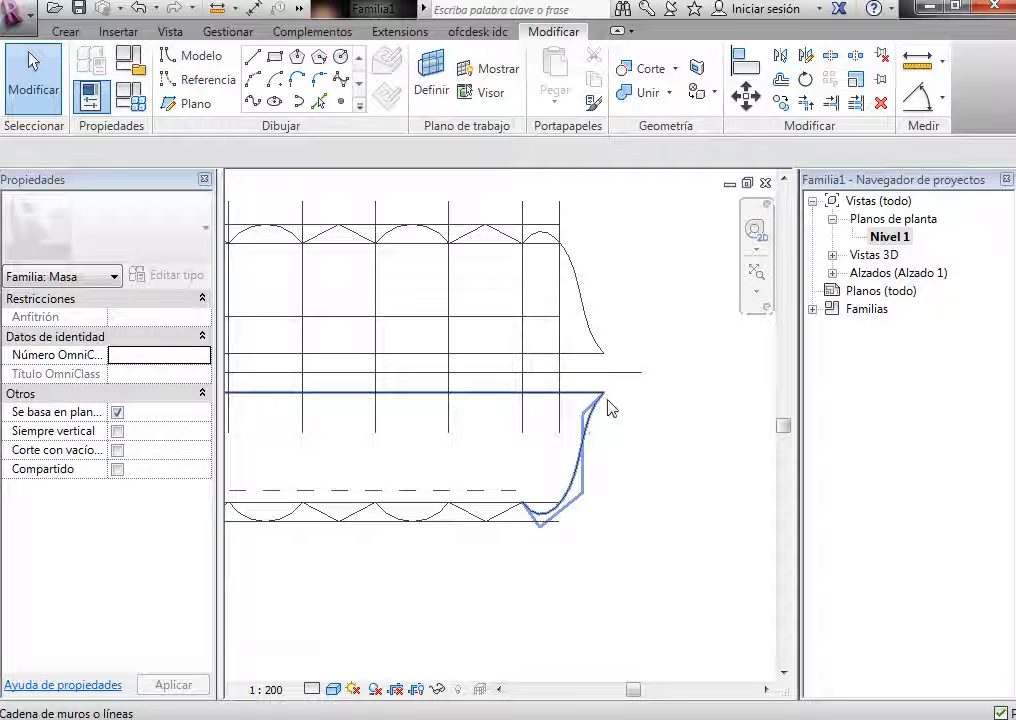
pyautogui.click(610, 404)
pyautogui.press('Escape')
pyautogui.press('Tab')
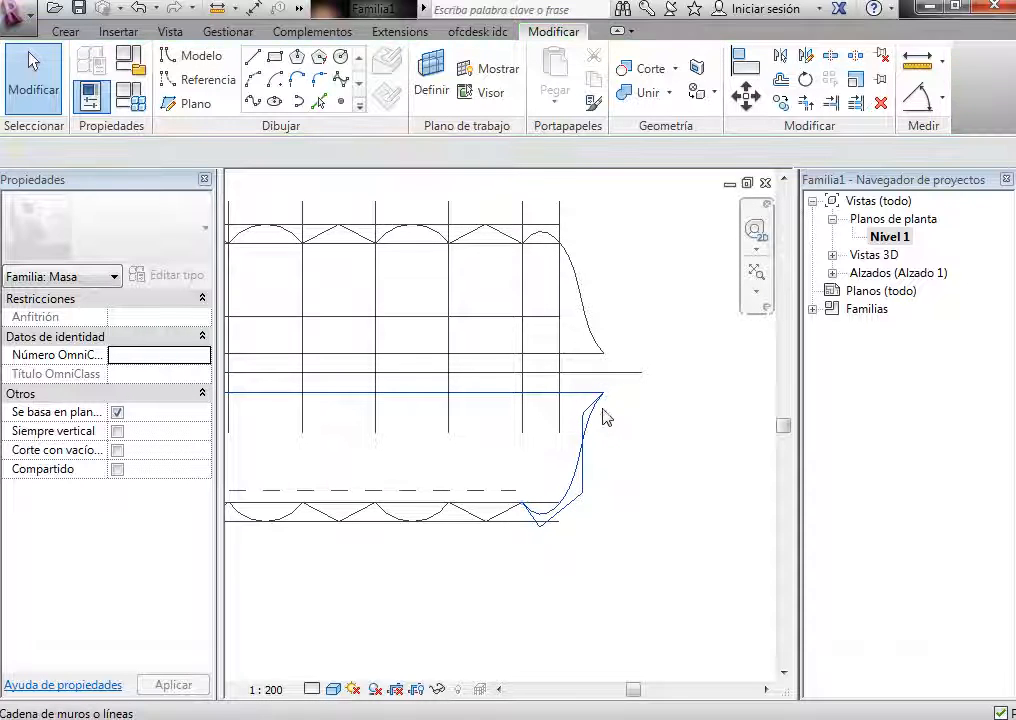
pyautogui.click(589, 417)
pyautogui.click(604, 394)
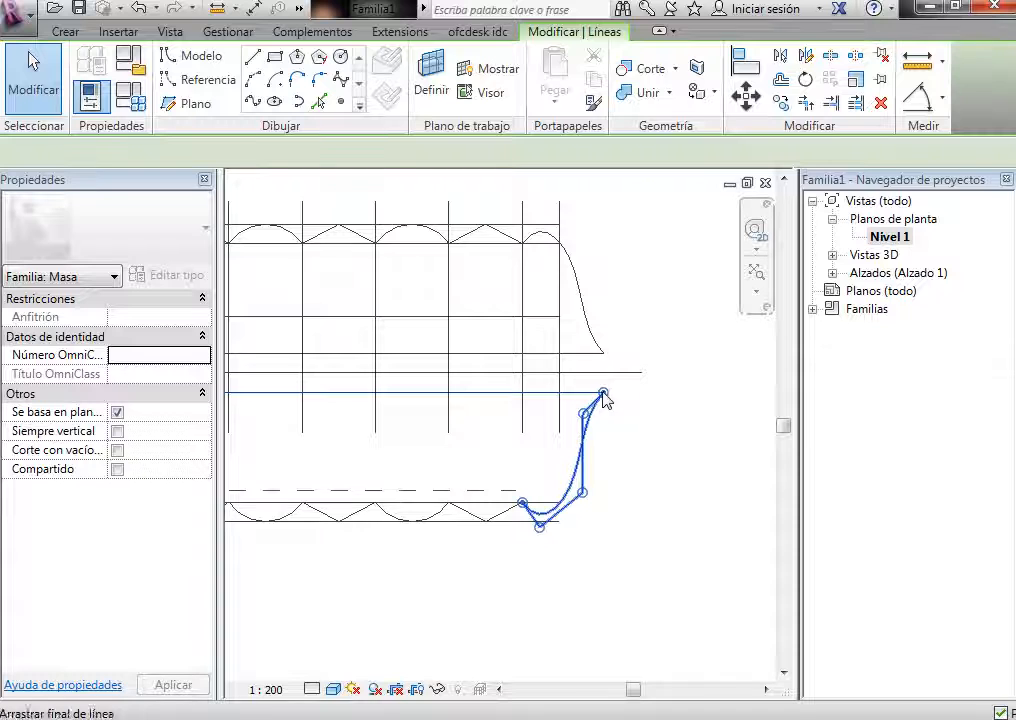
pyautogui.moveTo(604, 400)
pyautogui.mouseDown()
pyautogui.moveTo(596, 388)
pyautogui.moveTo(612, 383)
pyautogui.moveTo(606, 396)
pyautogui.mouseUp()
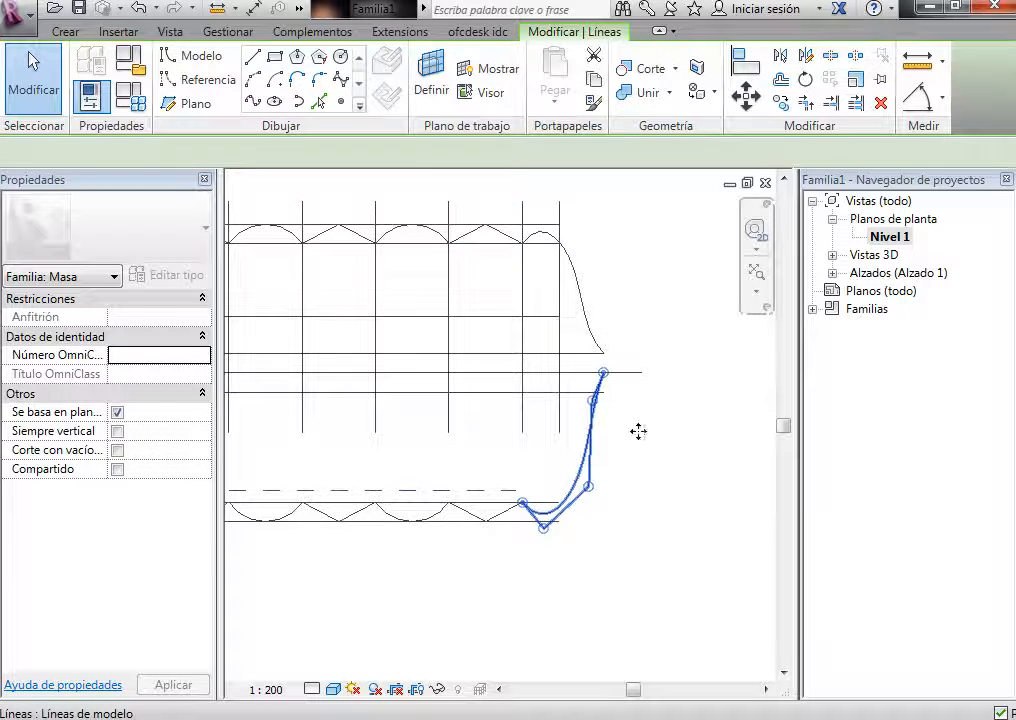
pyautogui.click(637, 466)
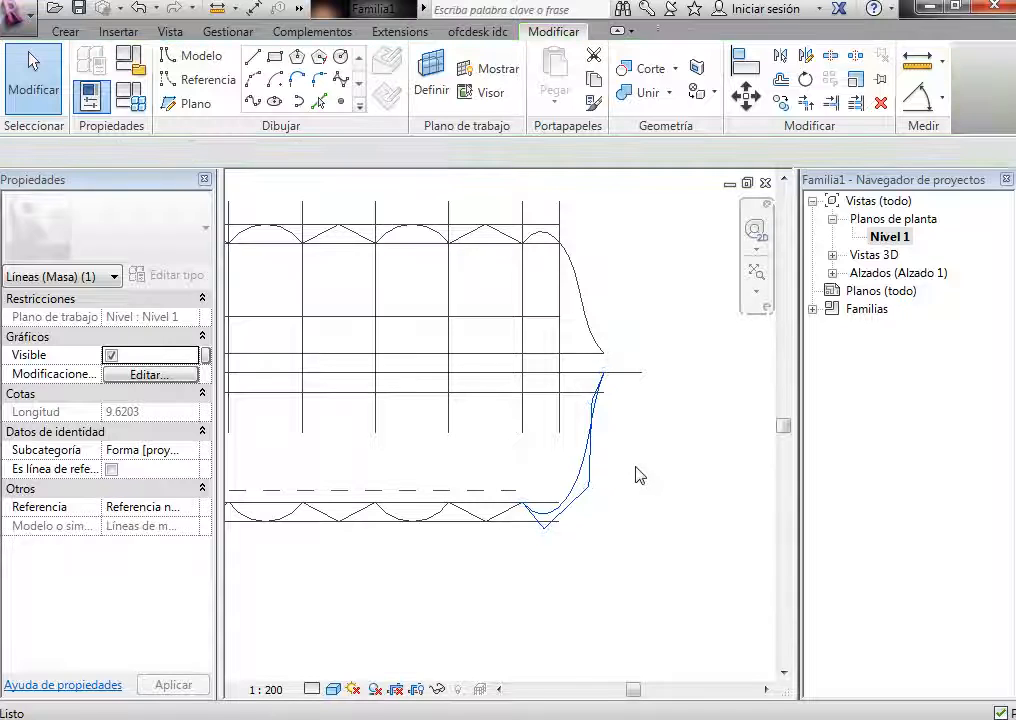
# Step: Delete the original upper spline together with the horizontal line joined to it
pyautogui.press('Tab')
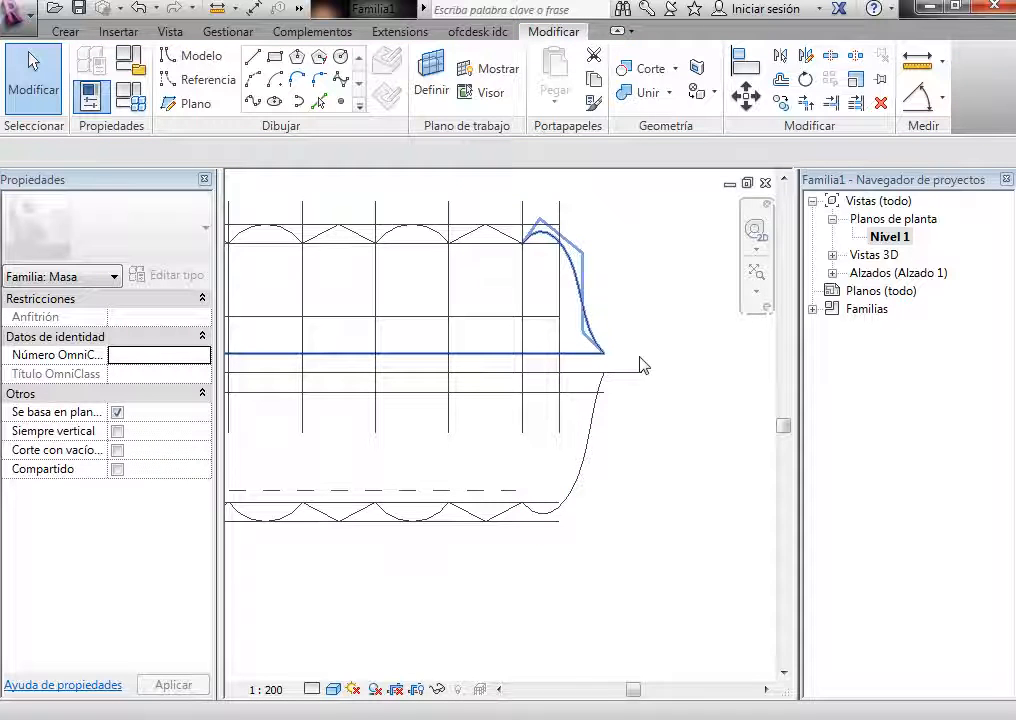
pyautogui.click(640, 366)
pyautogui.press('Delete')
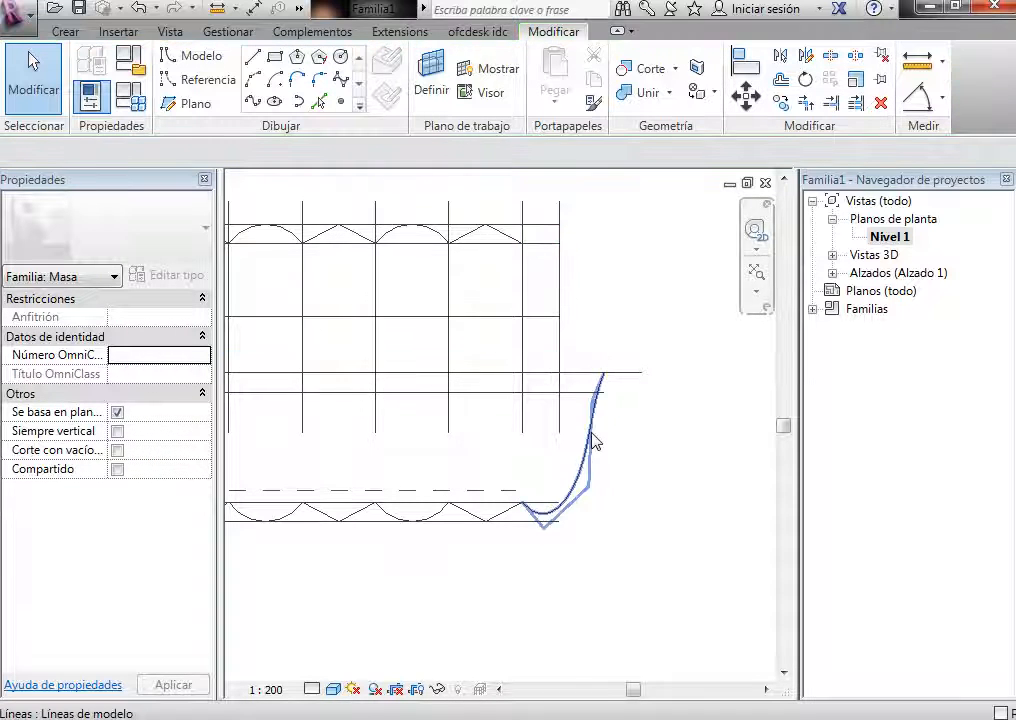
# Step: Try to mirror the lower spline about the long horizontal line, and undo back to before the upper spline's deletion
pyautogui.click(782, 57)
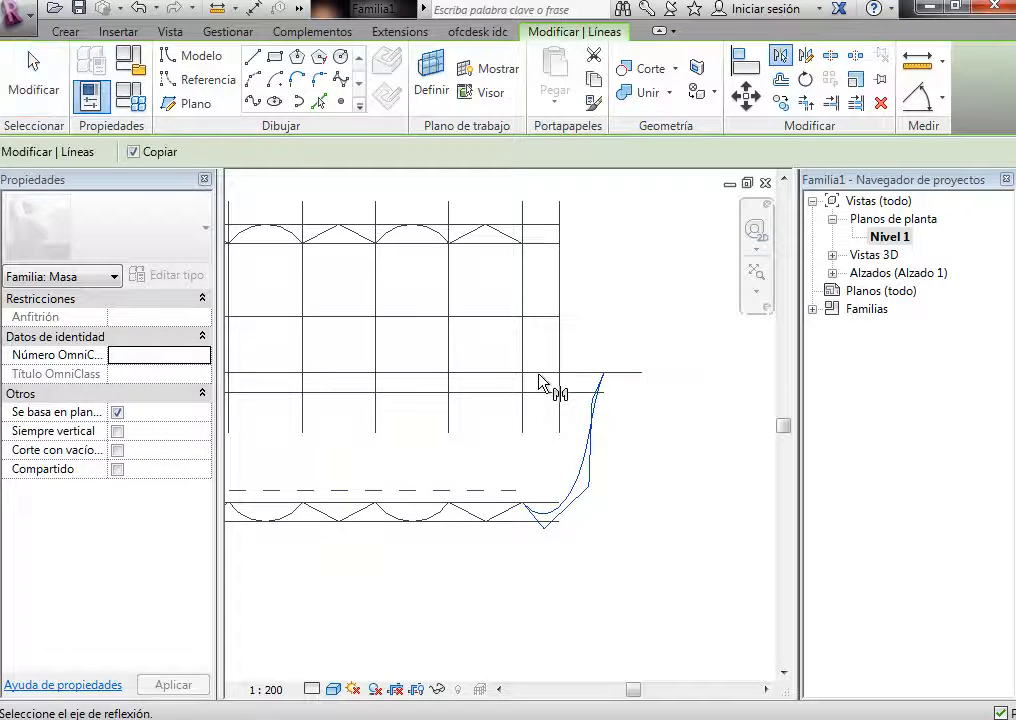
pyautogui.click(561, 372)
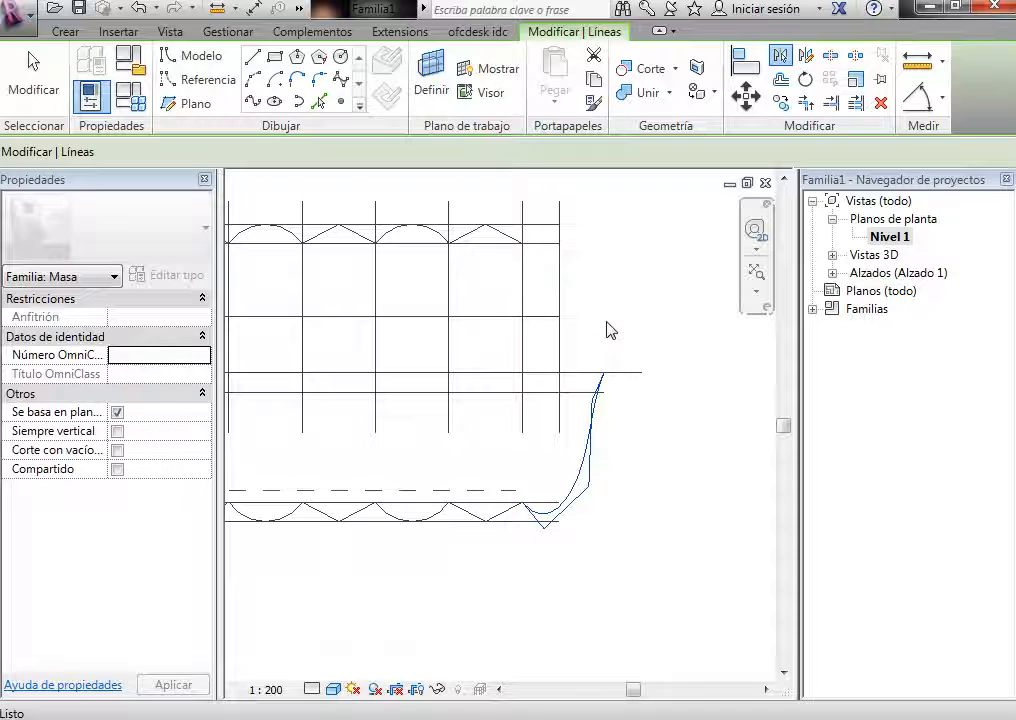
pyautogui.click(700, 352)
pyautogui.scroll(-3, 710, 350)
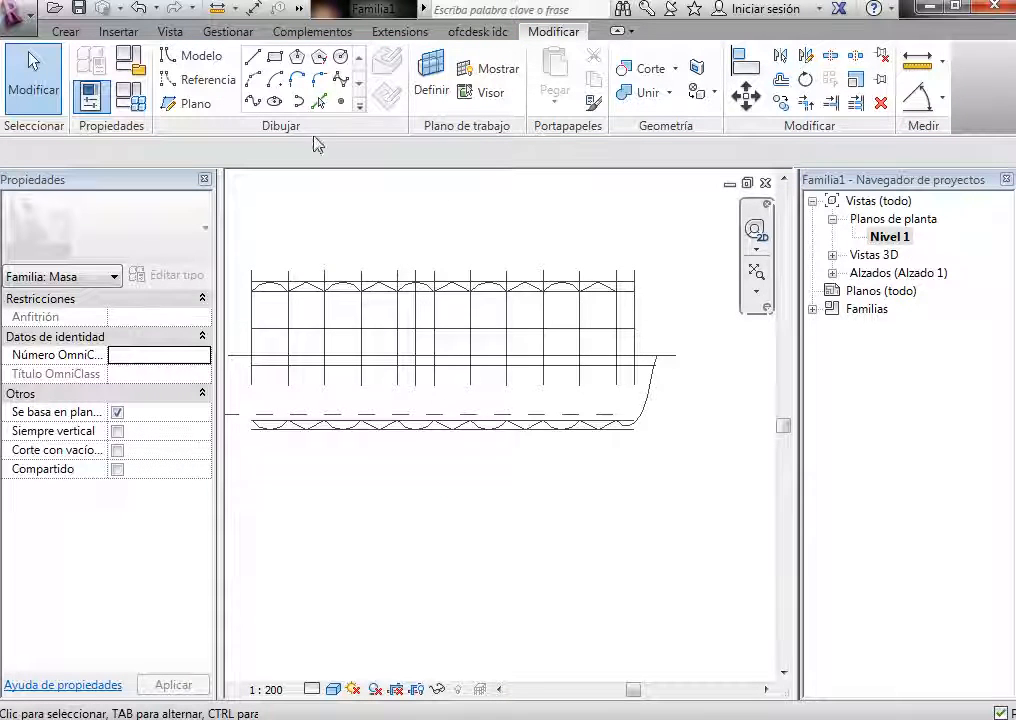
pyautogui.click(139, 12)
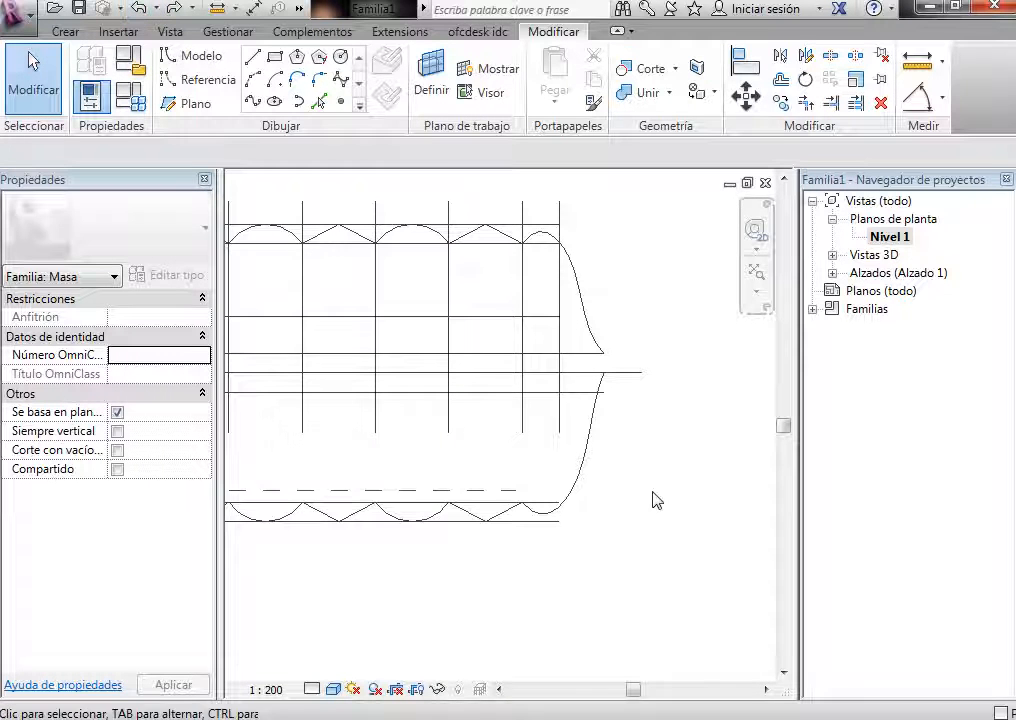
# Step: Delete only the upper spline and replace it with a copy of the lower spline mirrored about the long horizontal line
pyautogui.click(663, 345)
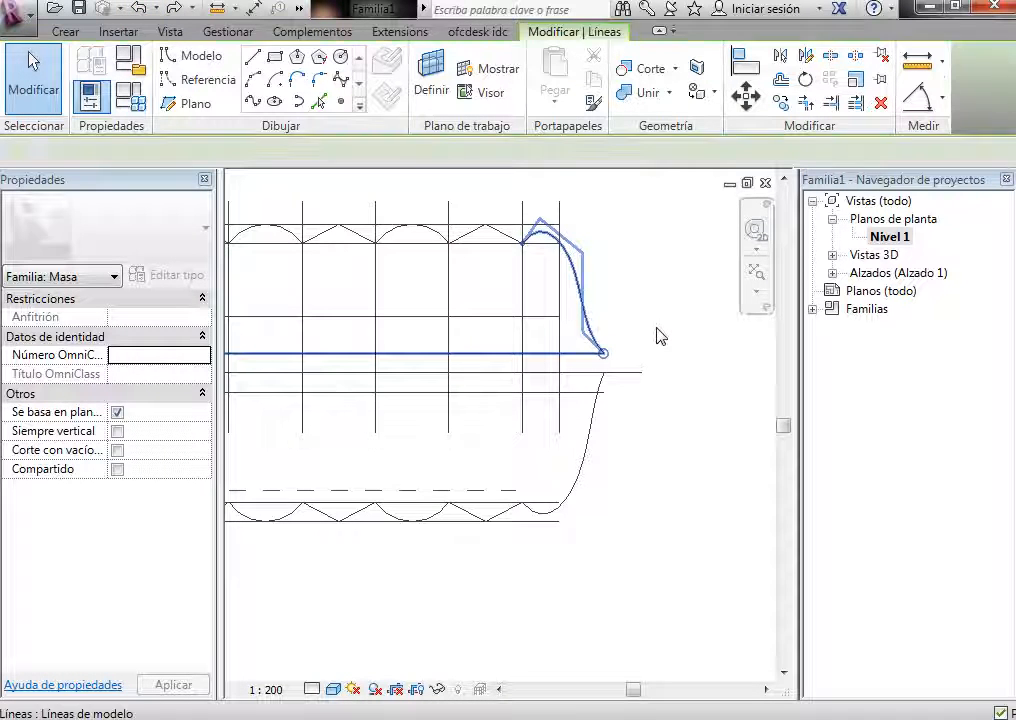
pyautogui.press('Delete')
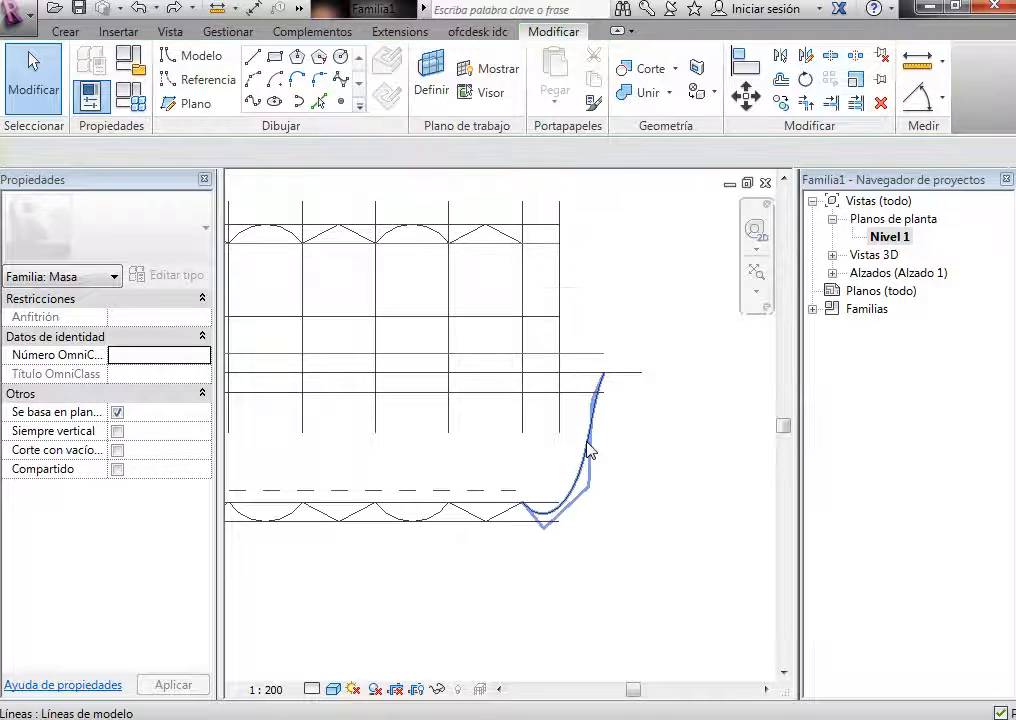
pyautogui.click(780, 57)
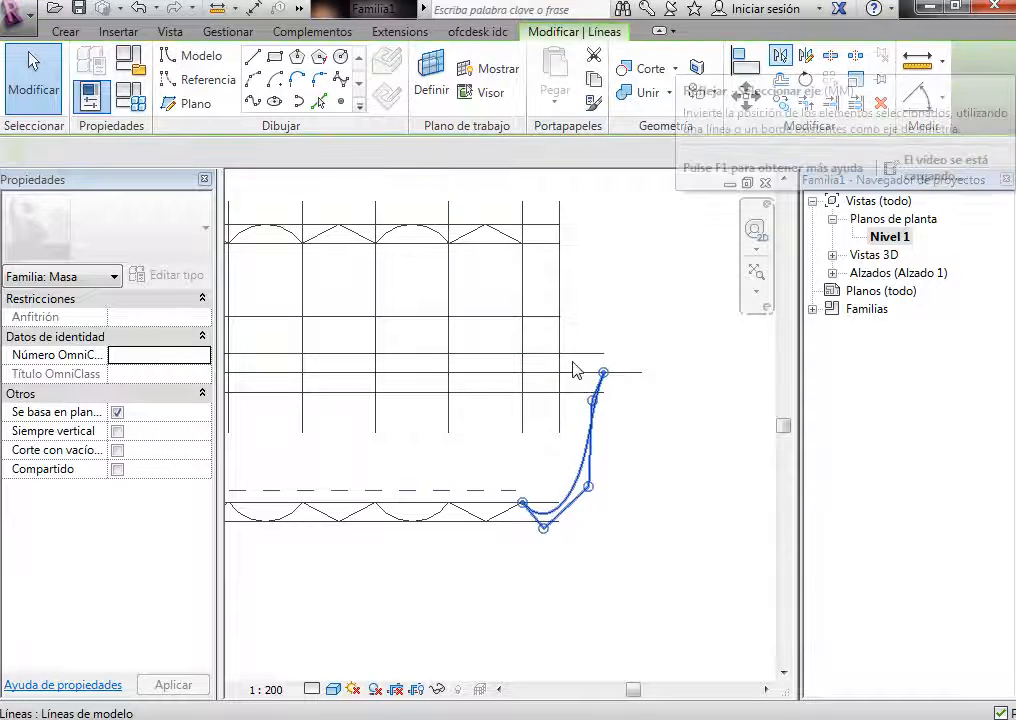
pyautogui.click(577, 382)
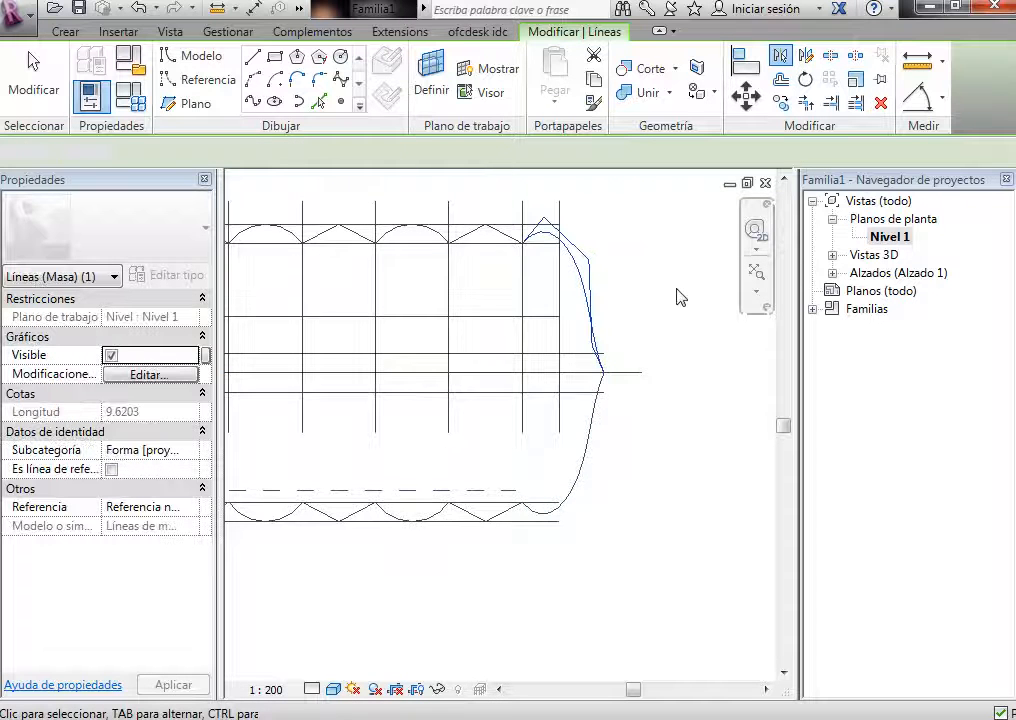
pyautogui.scroll(-5, 677, 300)
pyautogui.press('Escape')
pyautogui.press('Escape')
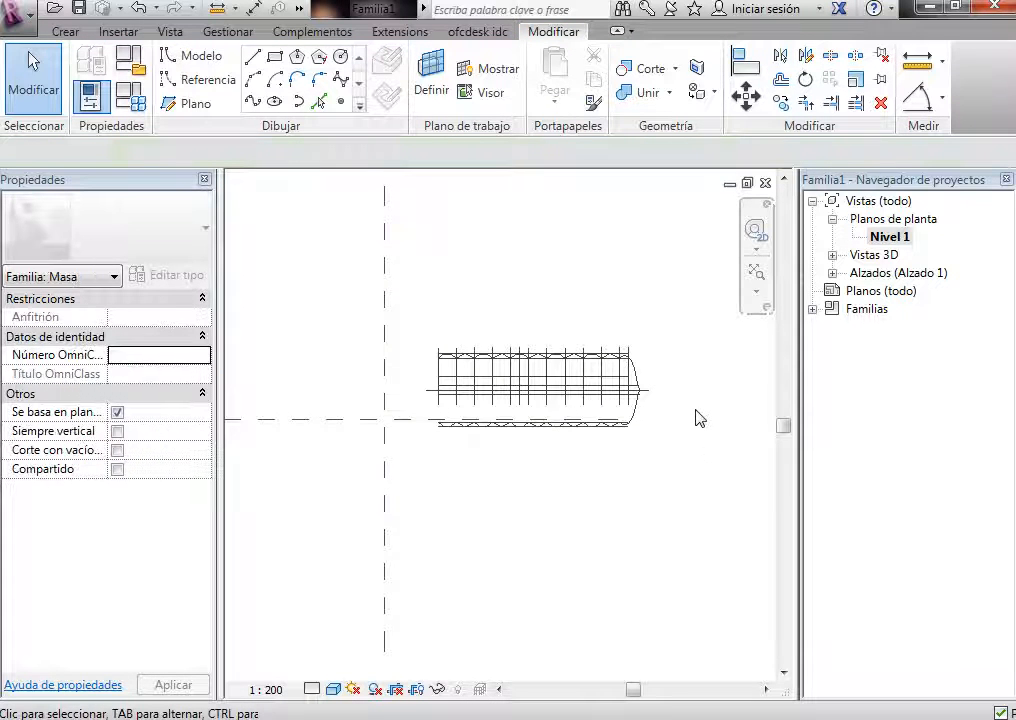
# Step: Try to move the two end splines and the adjoining peak and vertical lines below the outline, separating the joined elements, and undo the move
pyautogui.scroll(2, 694, 408)
pyautogui.scroll(-1, 688, 388)
pyautogui.scroll(1, 698, 384)
pyautogui.scroll(-2, 688, 384)
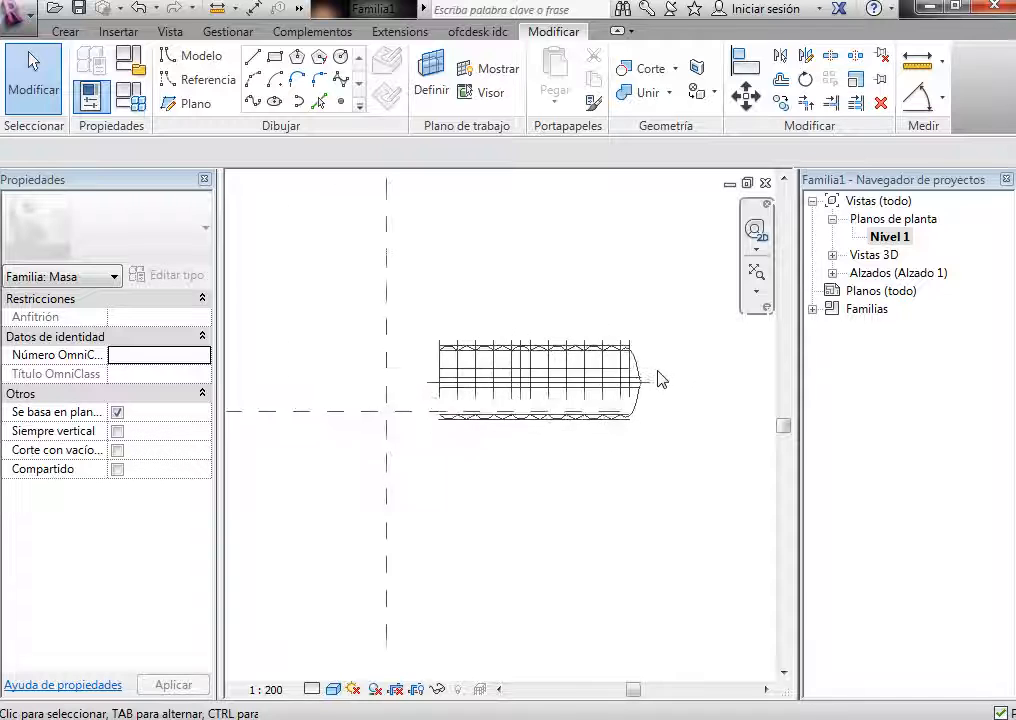
pyautogui.scroll(4, 665, 380)
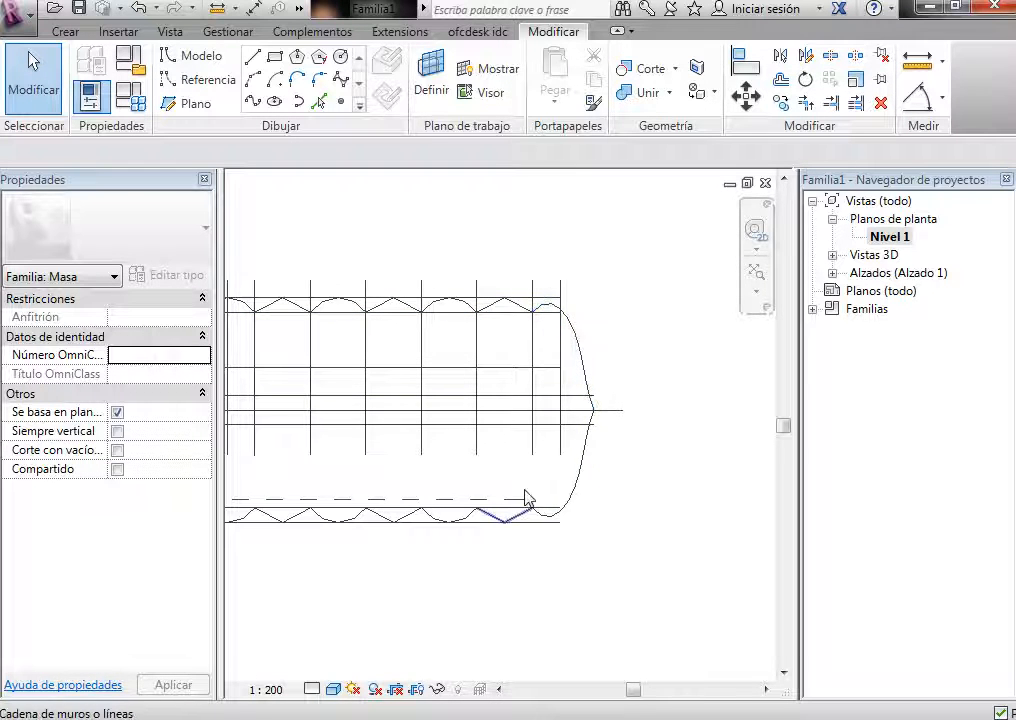
pyautogui.scroll(-2, 658, 274)
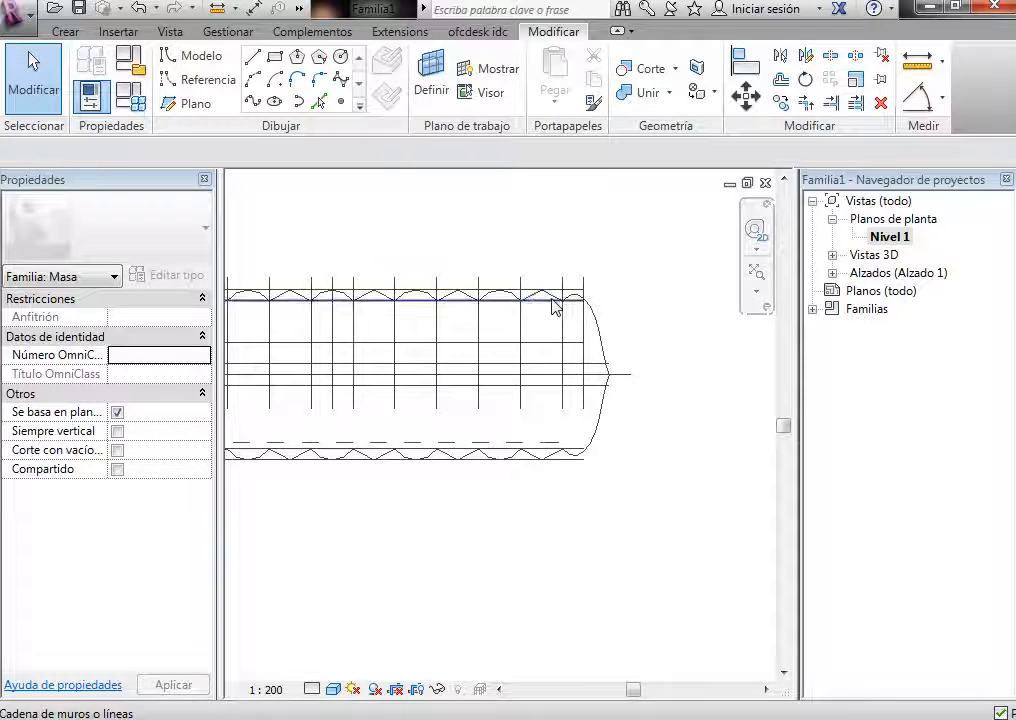
pyautogui.moveTo(622, 466); pyautogui.dragTo(646, 493)
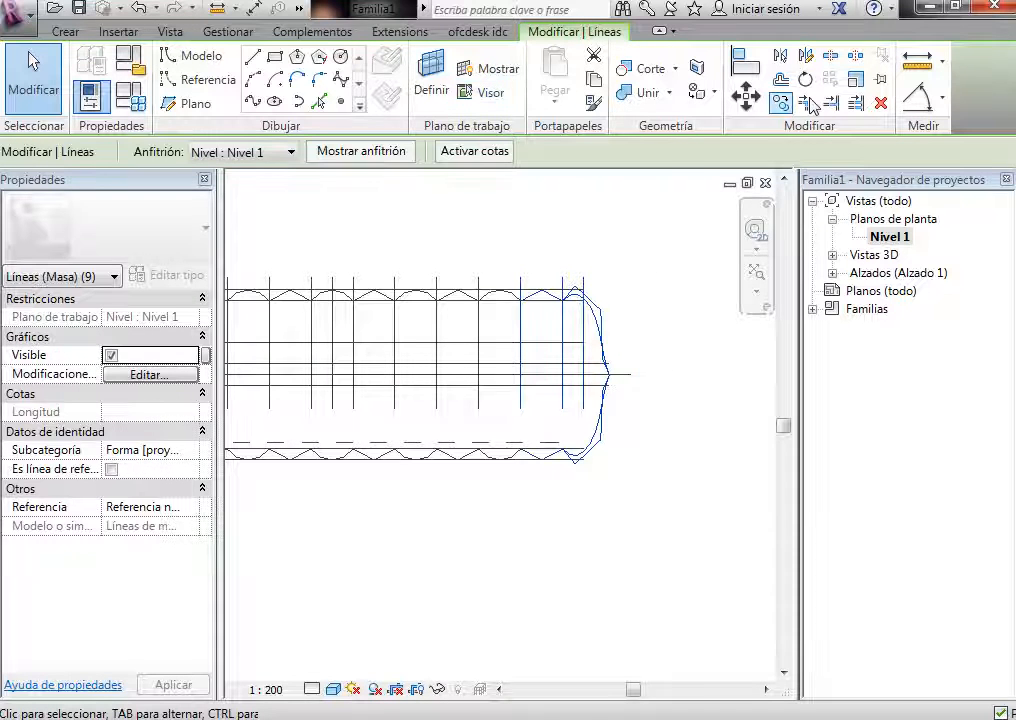
pyautogui.click(746, 97)
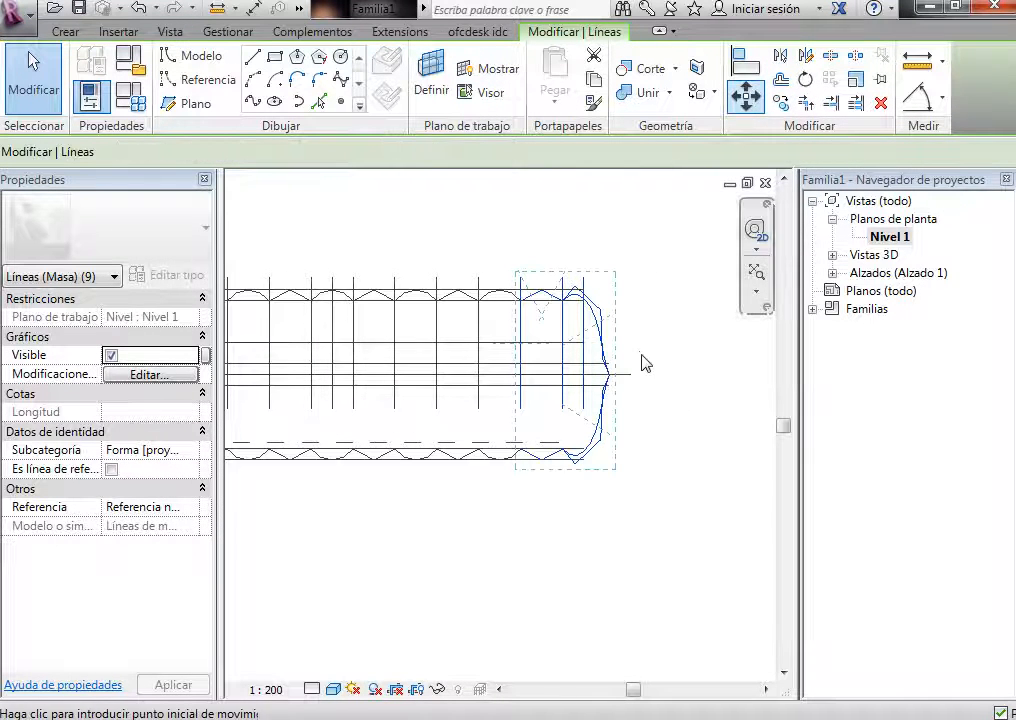
pyautogui.click(642, 358)
pyautogui.scroll(-2, 636, 295)
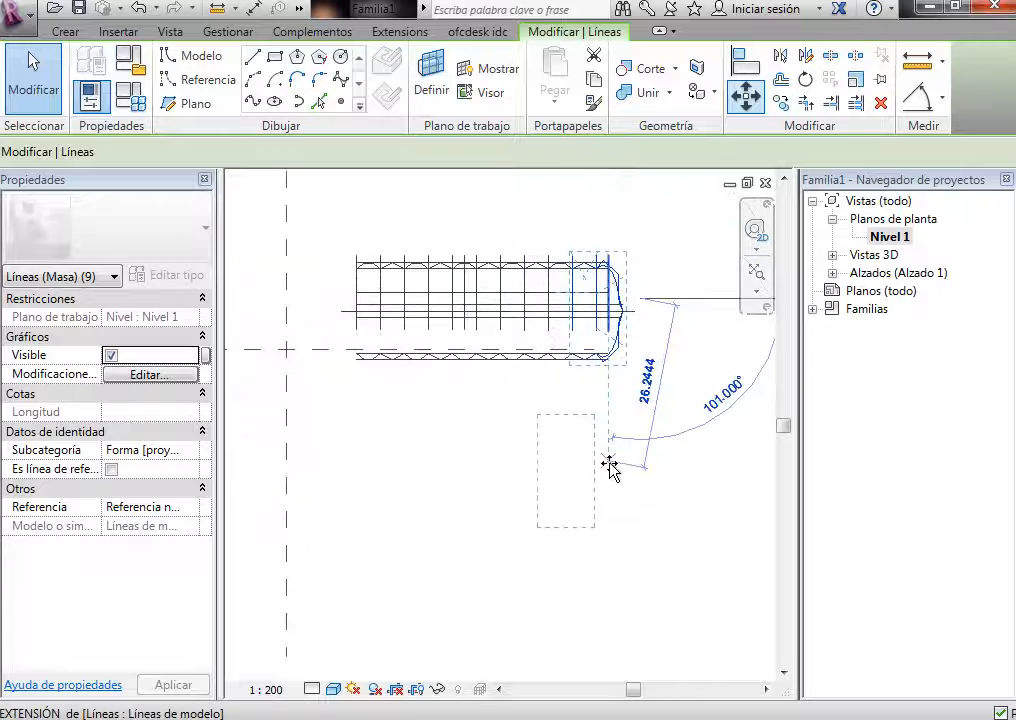
pyautogui.click(619, 477)
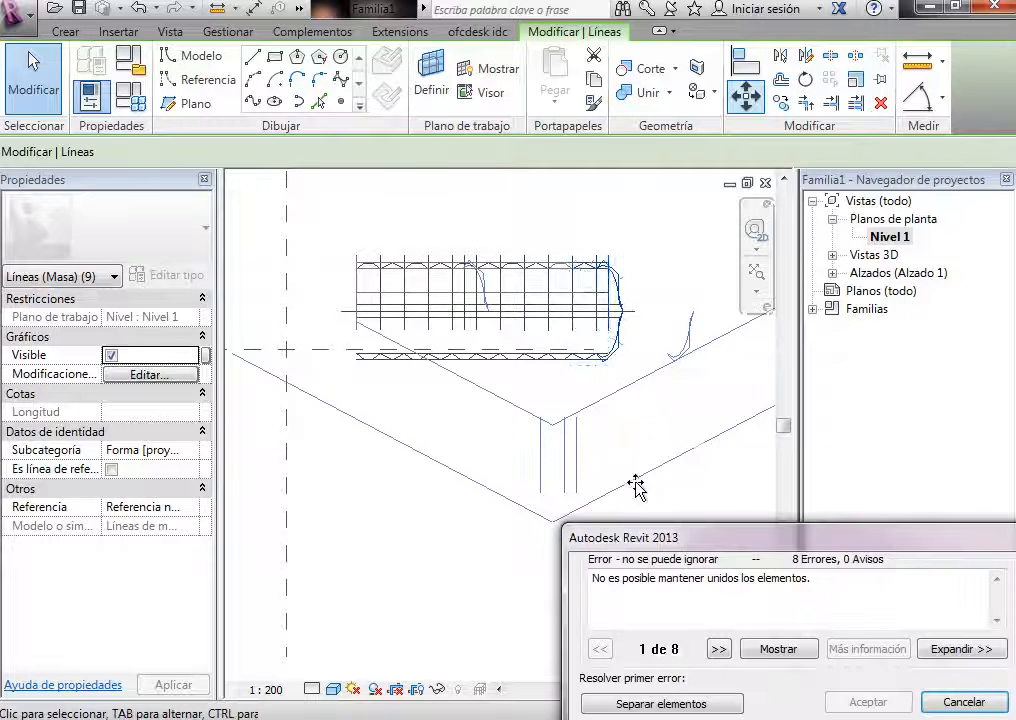
pyautogui.click(704, 705)
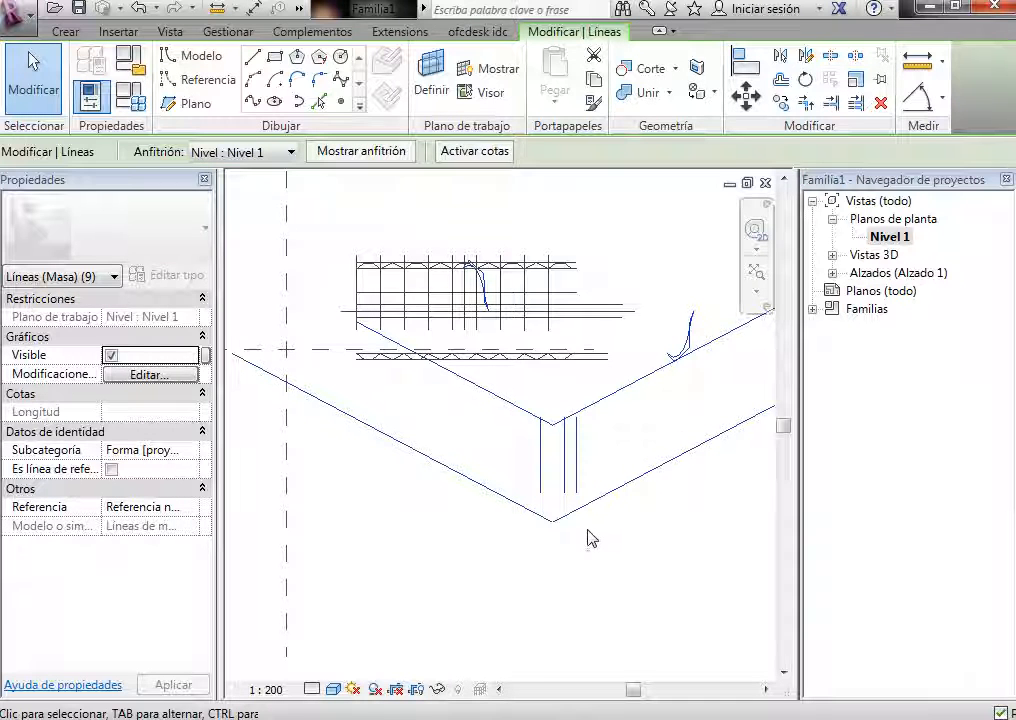
pyautogui.click(583, 528)
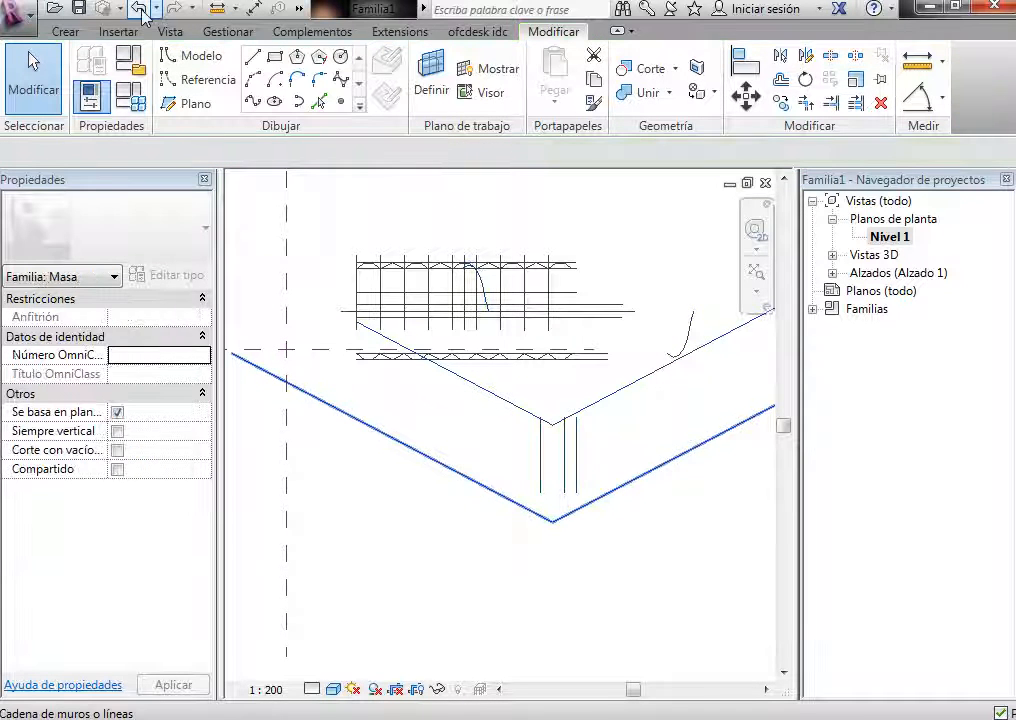
pyautogui.click(141, 15)
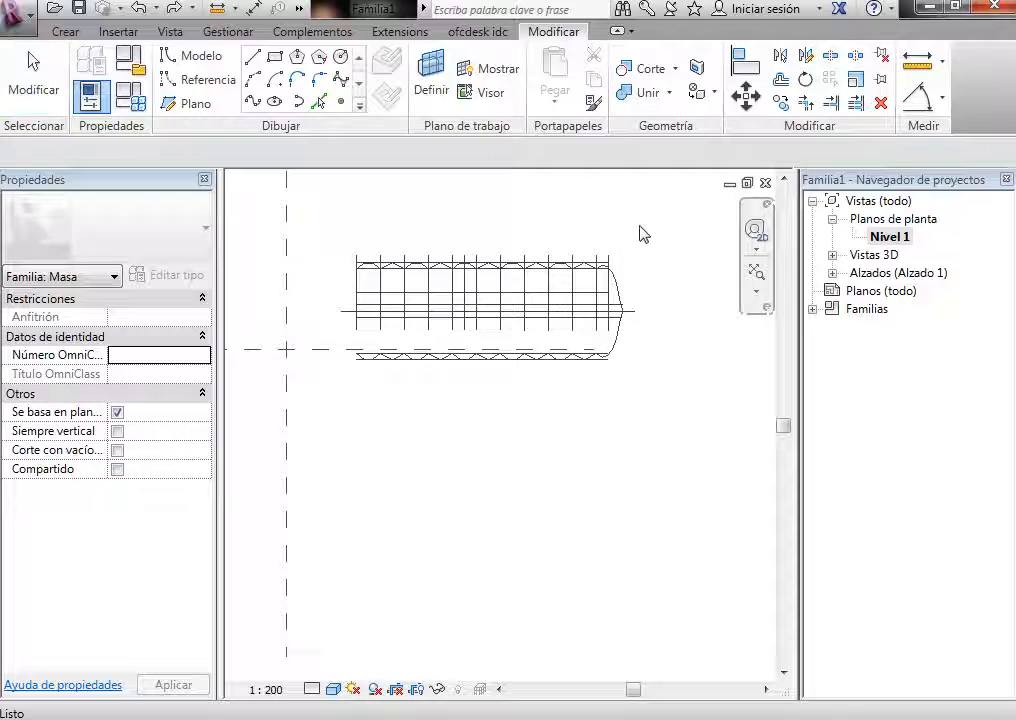
# Step: Copy the two end splines and their adjoining upper and lower peak lines straight down into the empty area below the outline
pyautogui.click(617, 345)
pyautogui.scroll(3, 617, 348)
pyautogui.click(576, 362)
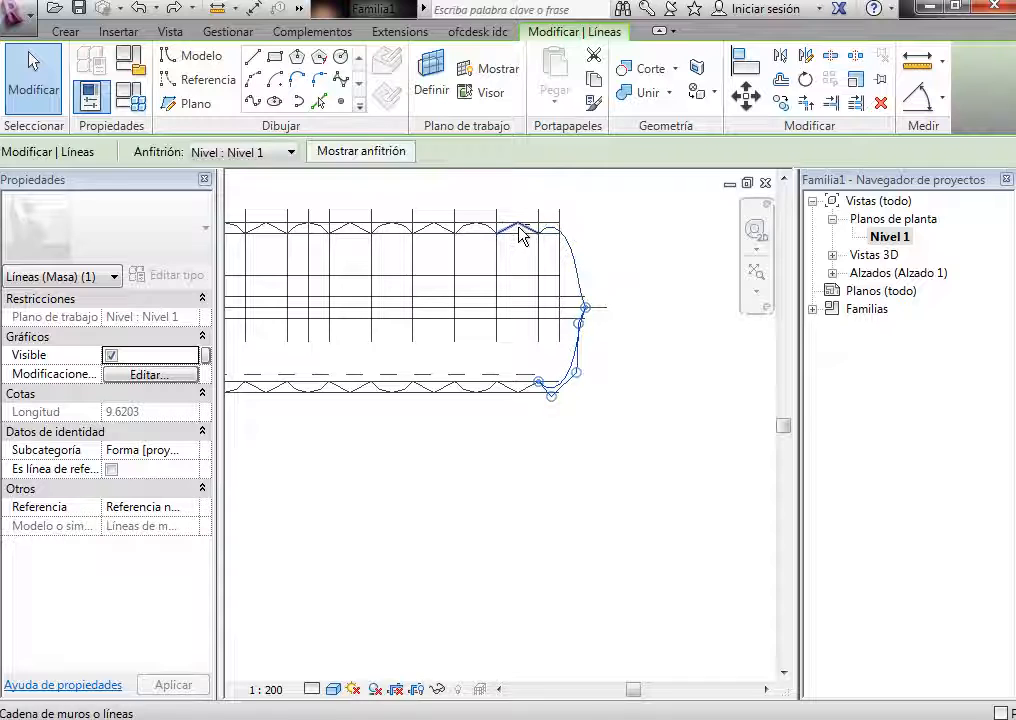
pyautogui.keyDown('ctrl'); pyautogui.click(574, 261); pyautogui.keyUp('ctrl')
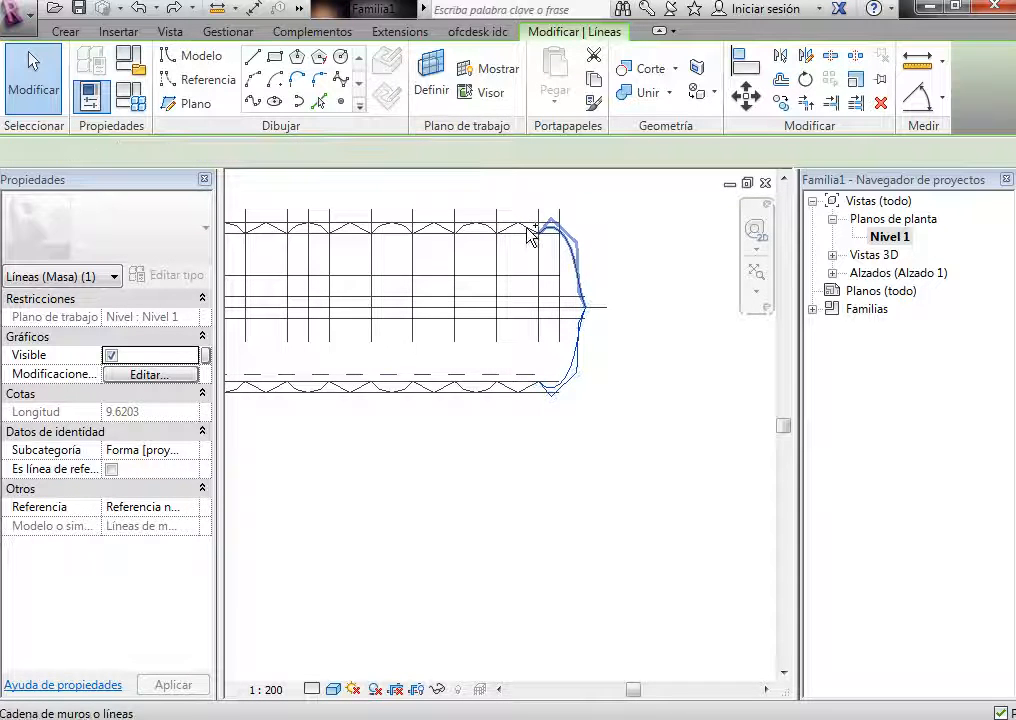
pyautogui.keyDown('ctrl'); pyautogui.click(528, 232); pyautogui.keyUp('ctrl')
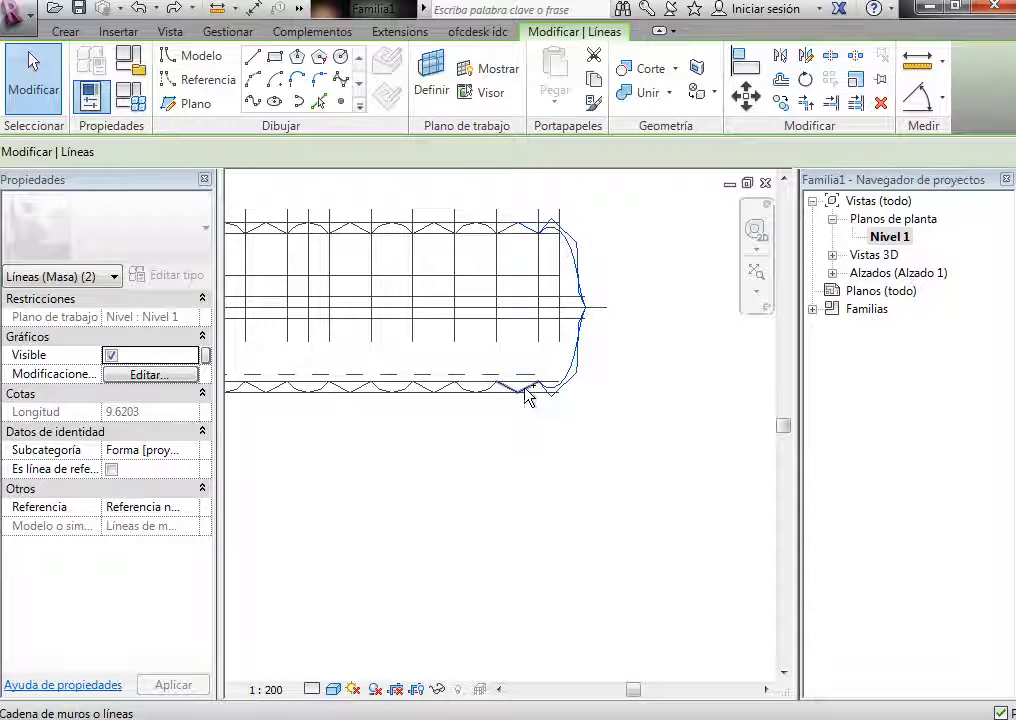
pyautogui.click(780, 102)
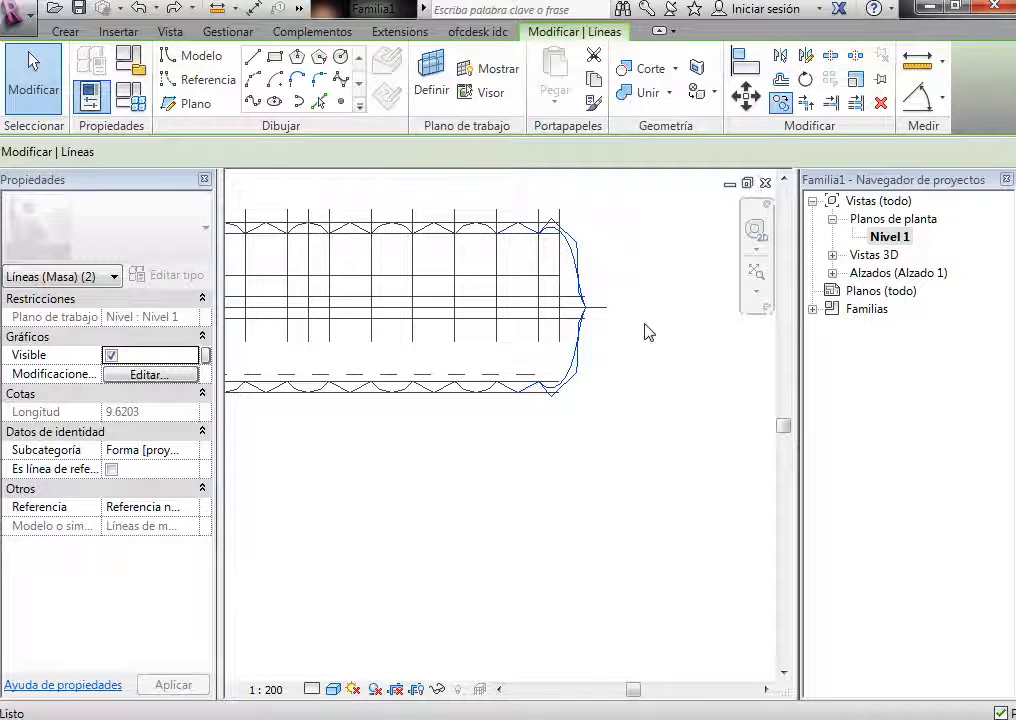
pyautogui.click(618, 306)
pyautogui.scroll(-1, 624, 231)
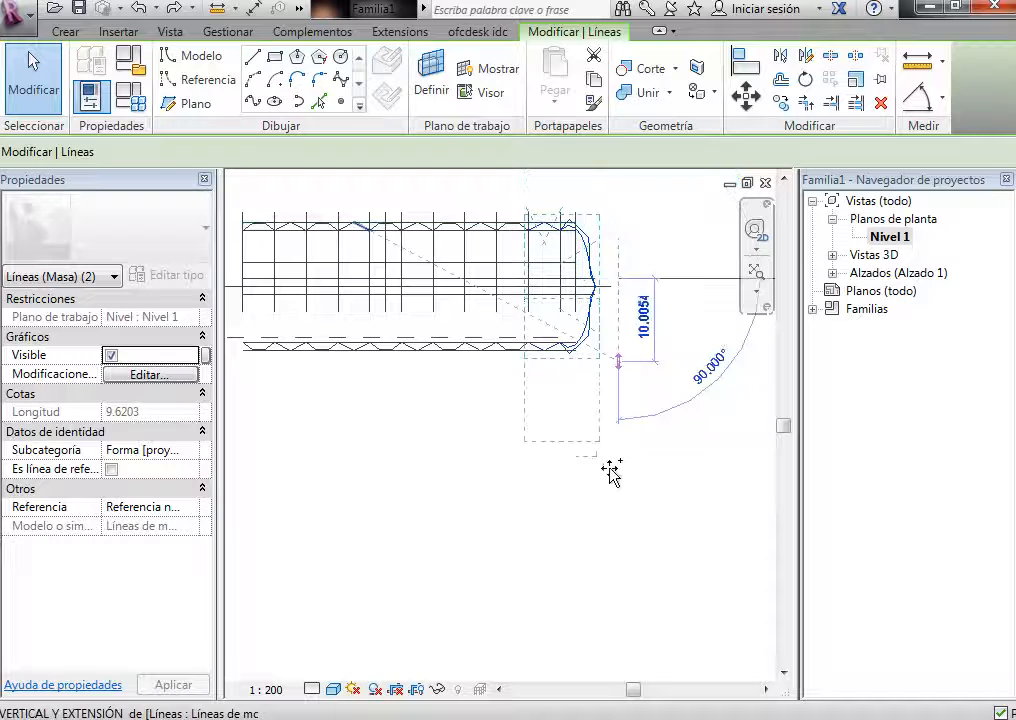
pyautogui.click(650, 342)
pyautogui.press('Escape')
pyautogui.scroll(2, 540, 553)
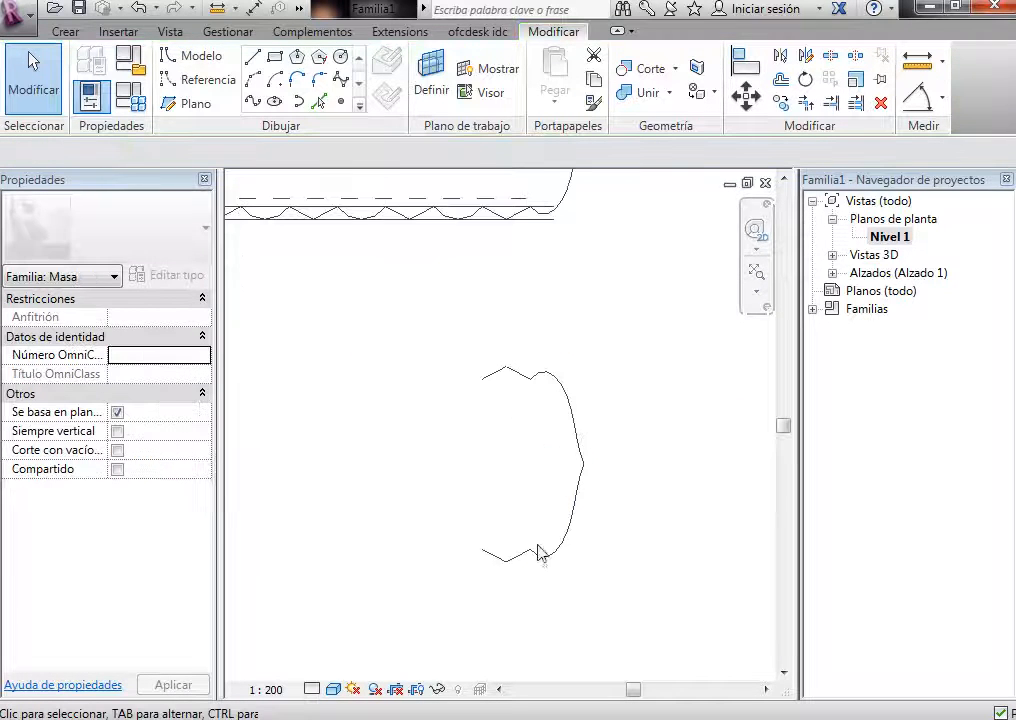
# Step: Draw a vertical model line 13.4 long joining the open ends of the copied peak lines to close the small outline
pyautogui.click(482, 378)
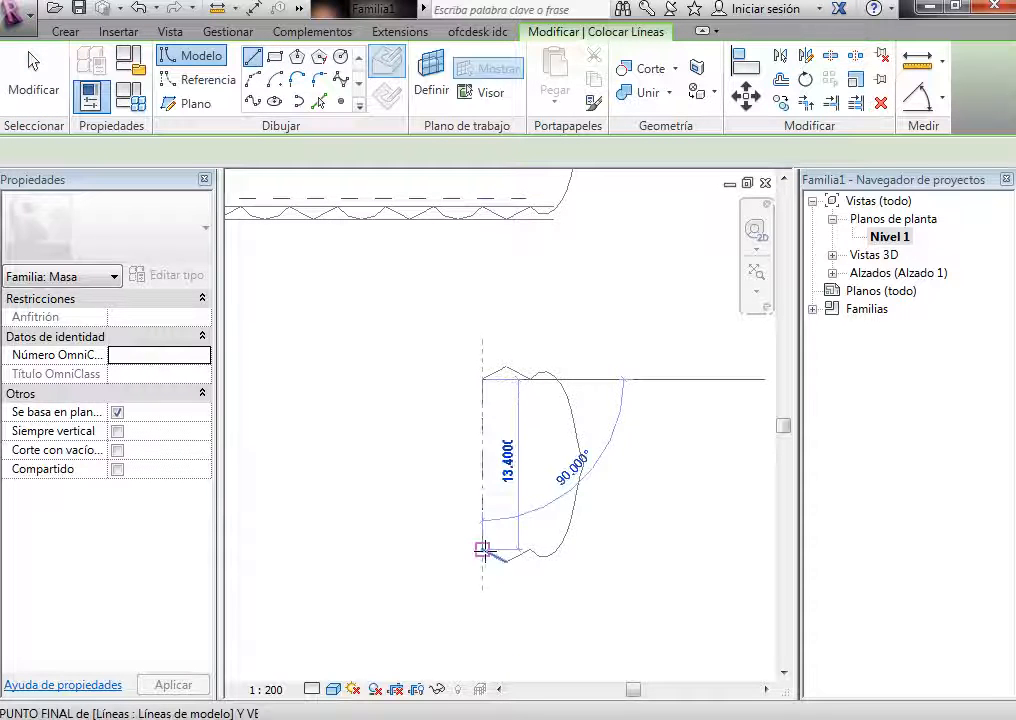
pyautogui.click(483, 549)
pyautogui.scroll(-4, 710, 420)
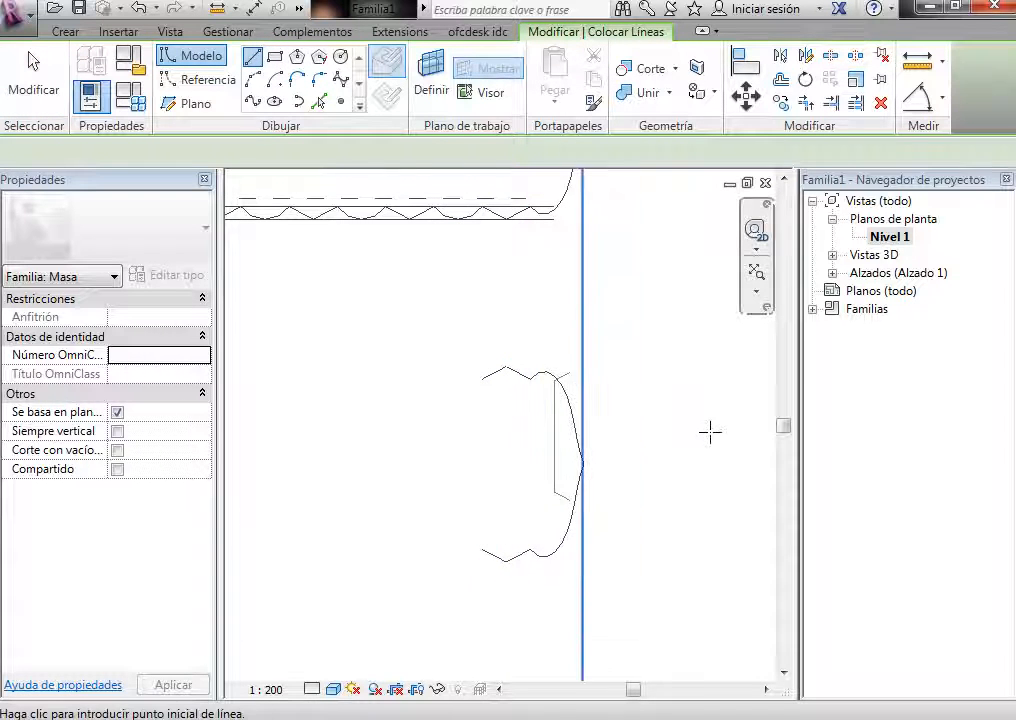
pyautogui.scroll(-2, 712, 455)
pyautogui.scroll(-2, 606, 400)
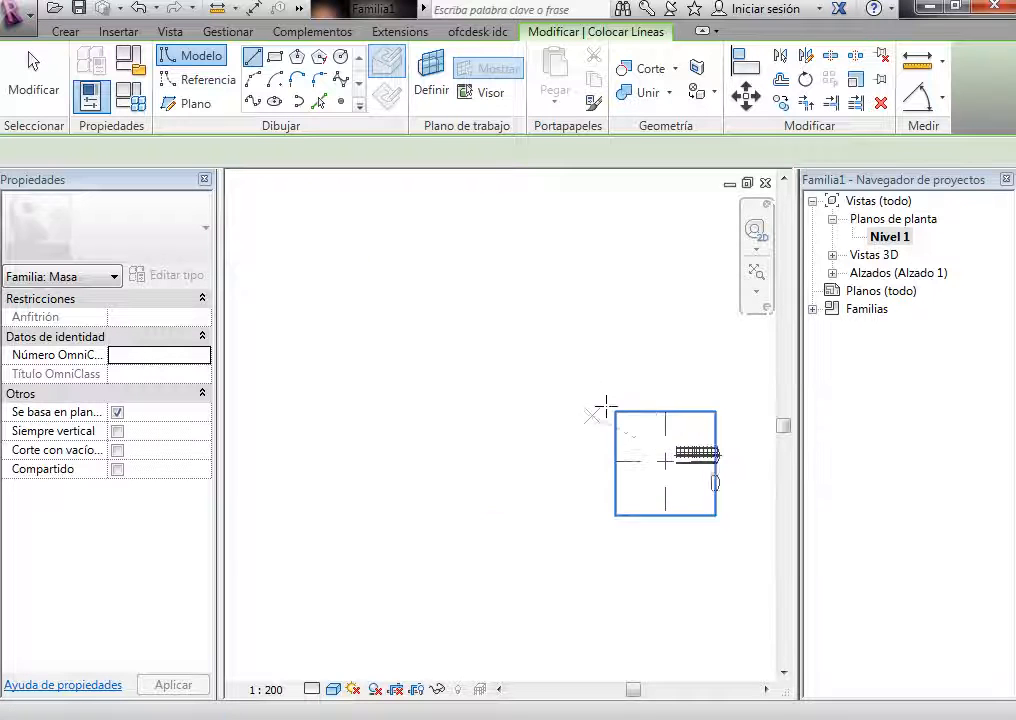
pyautogui.scroll(2, 635, 406)
pyautogui.scroll(3, 797, 470)
pyautogui.press('Escape')
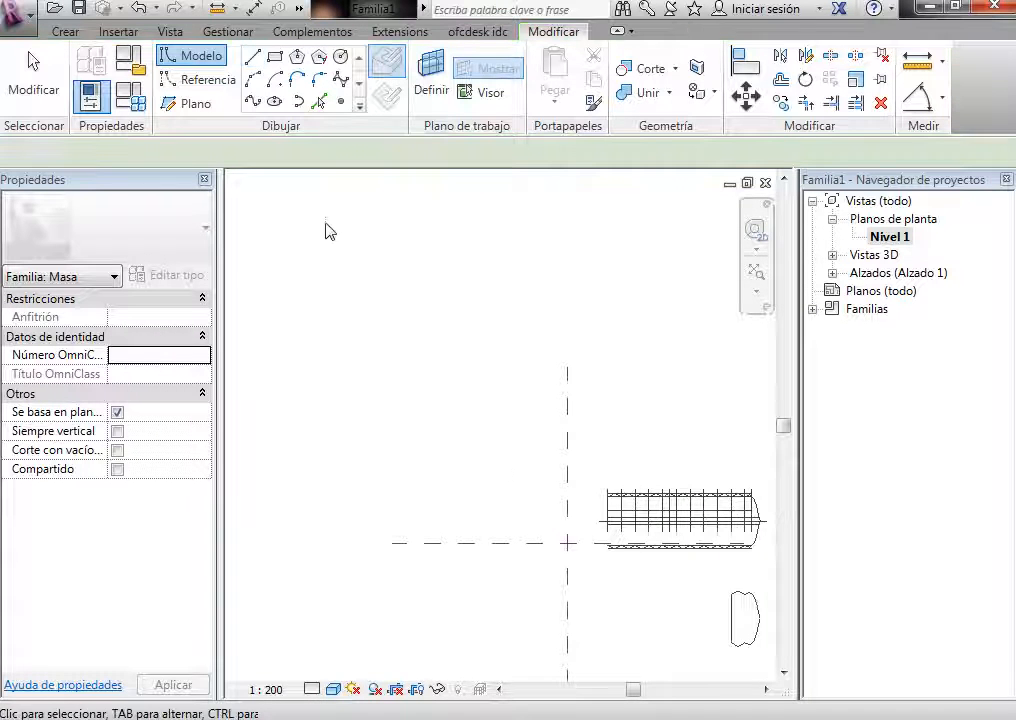
# Step: Move the whole original outline with its construction grid straight up by 29, clear of the horizontal reference plane
pyautogui.scroll(-3, 345, 255)
pyautogui.scroll(2, 470, 378)
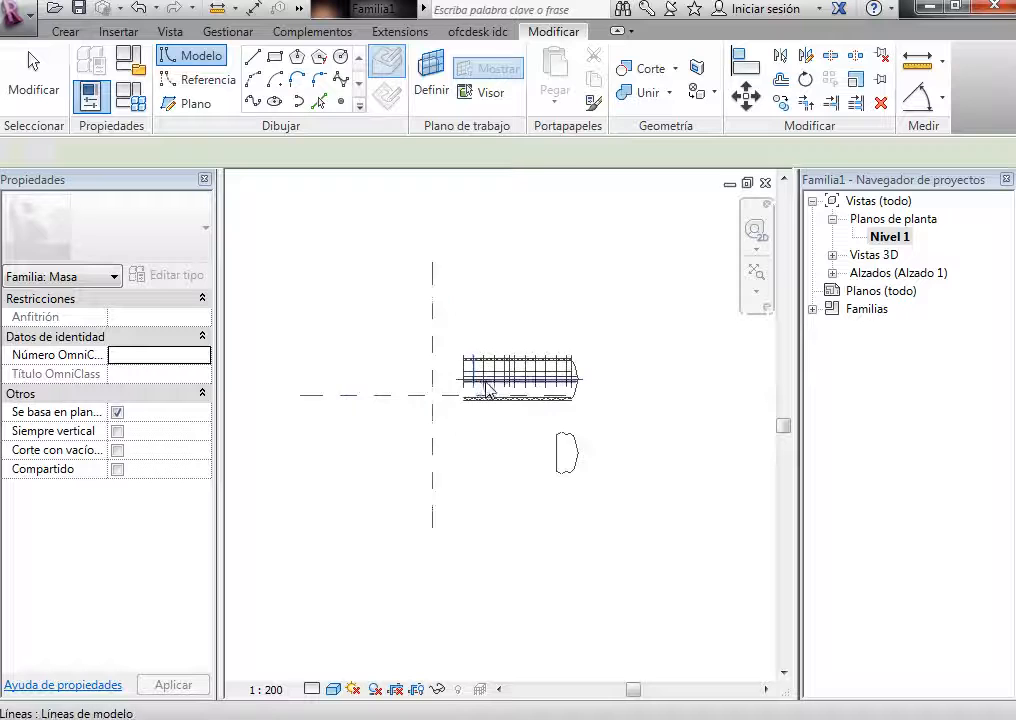
pyautogui.scroll(3, 487, 390)
pyautogui.scroll(1, 431, 302)
pyautogui.moveTo(420, 295)
pyautogui.mouseDown()
pyautogui.moveTo(715, 481)
pyautogui.moveTo(719, 458)
pyautogui.mouseUp()
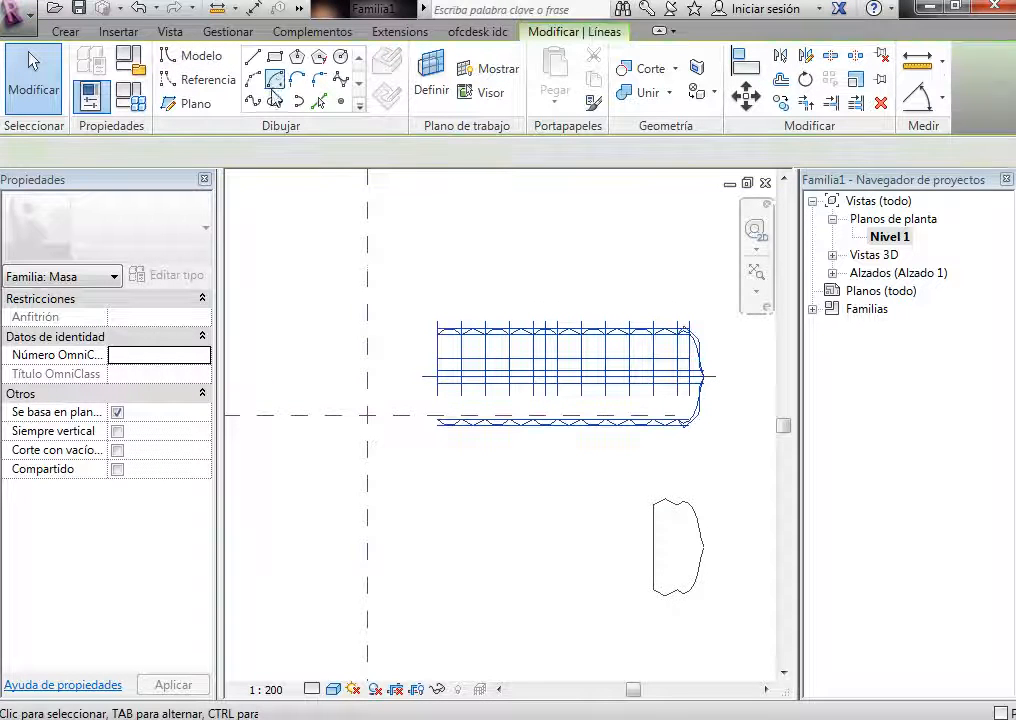
pyautogui.click(748, 102)
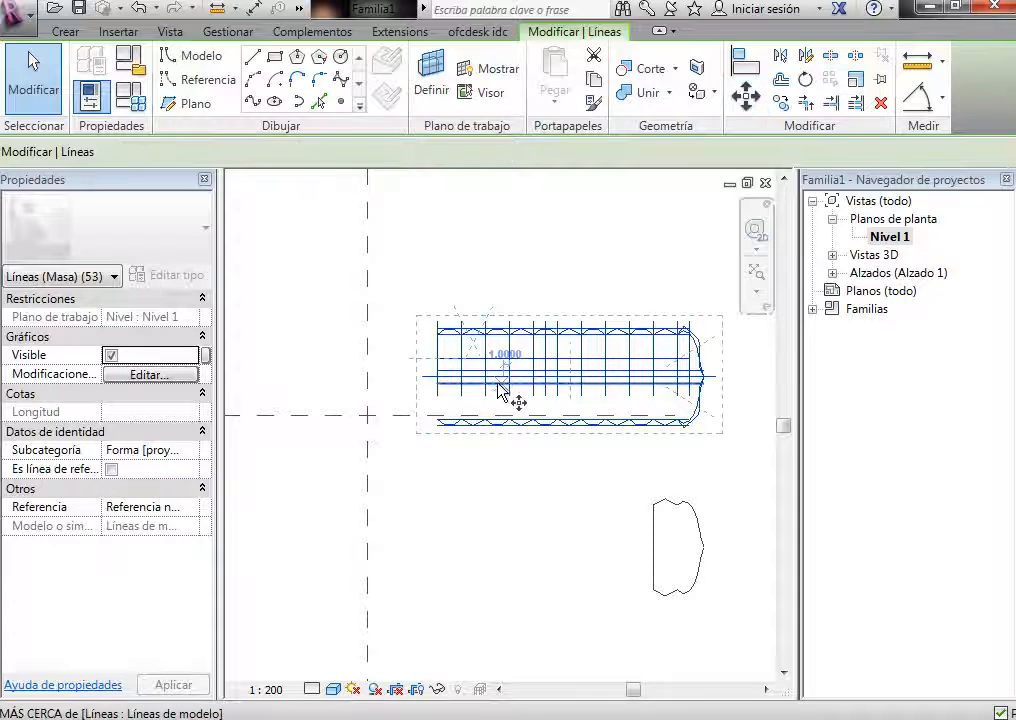
pyautogui.click(498, 382)
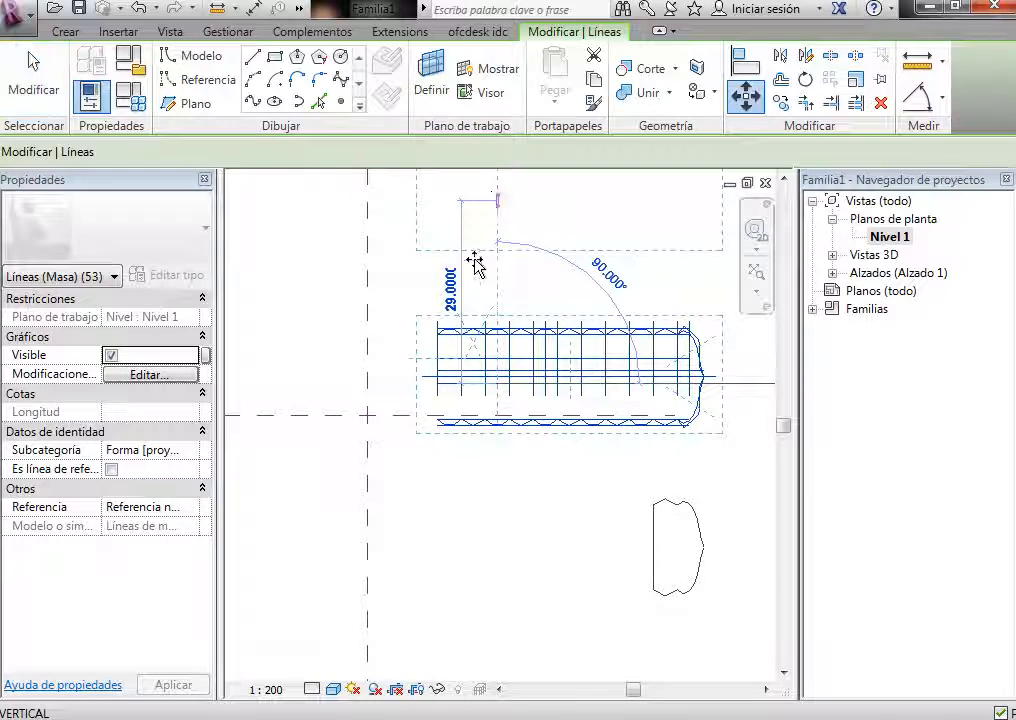
pyautogui.click(476, 295)
pyautogui.scroll(-2, 417, 392)
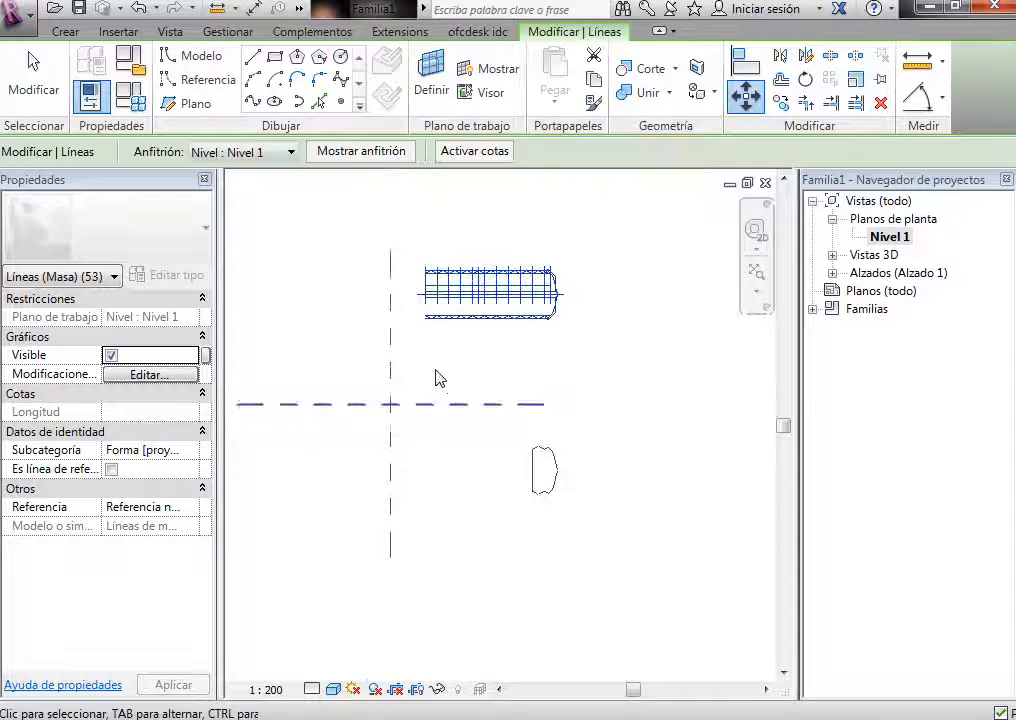
pyautogui.press('Escape')
# Step: Delete the interior construction grid lines, the central horizontal lines and the vertical line at the spline end of the original outline
pyautogui.scroll(3, 508, 289)
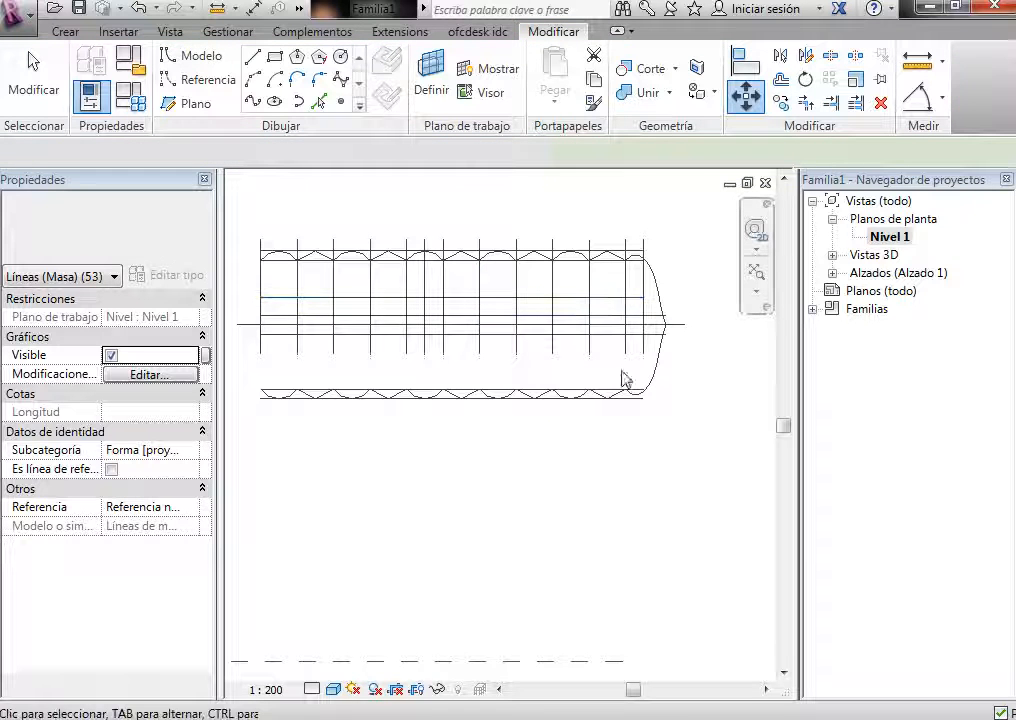
pyautogui.moveTo(613, 360); pyautogui.dragTo(289, 291)
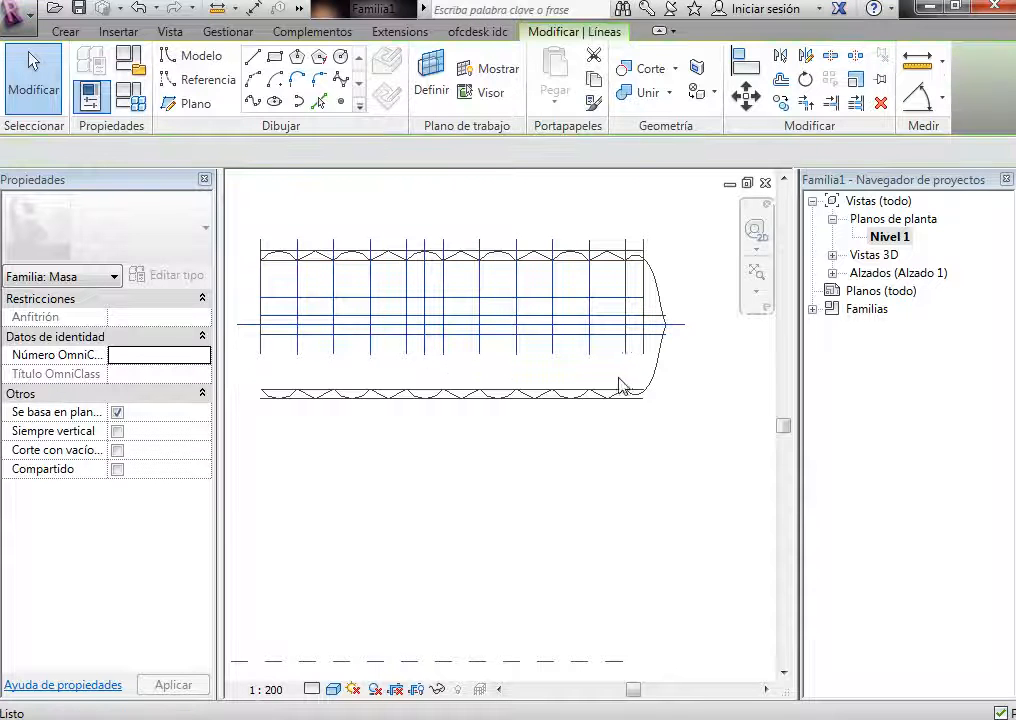
pyautogui.press('Escape')
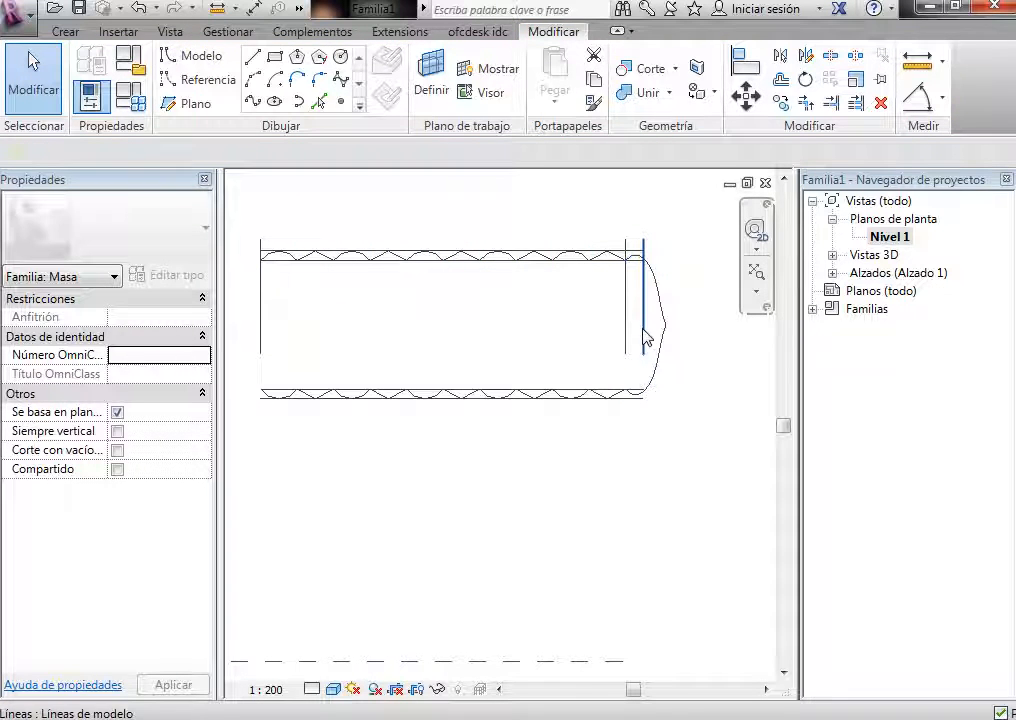
pyautogui.click(642, 340)
pyautogui.press('Delete')
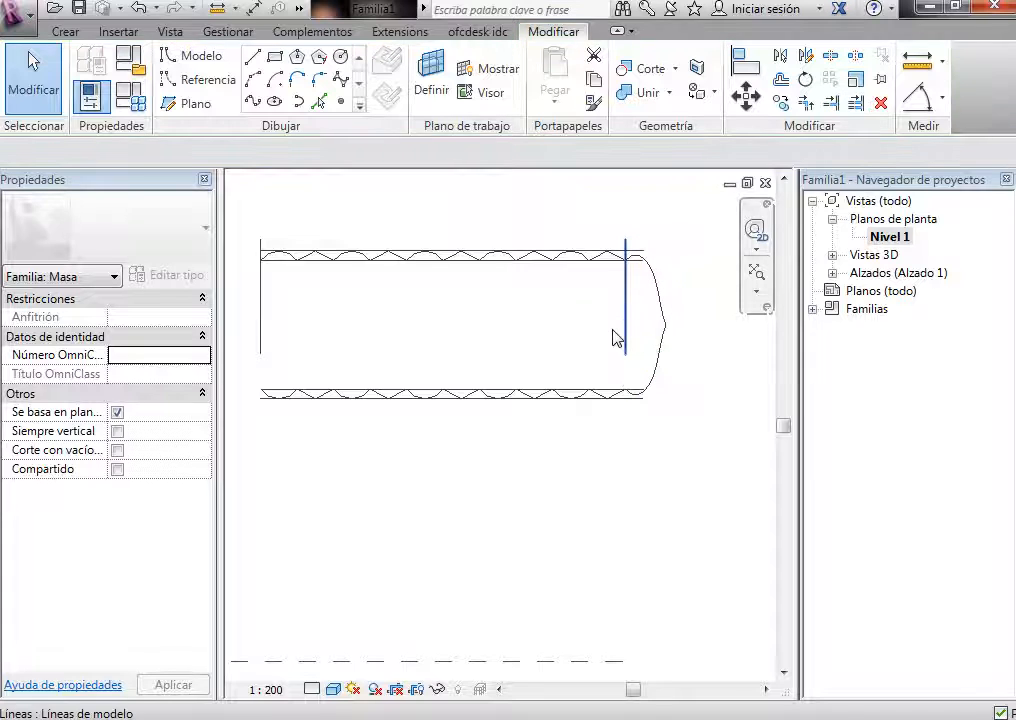
# Step: Delete the remaining vertical line near the splines and the horizontal guides on the upper profile's inner edge and the lower profile's outer edge
pyautogui.click(609, 266)
pyautogui.press('Delete')
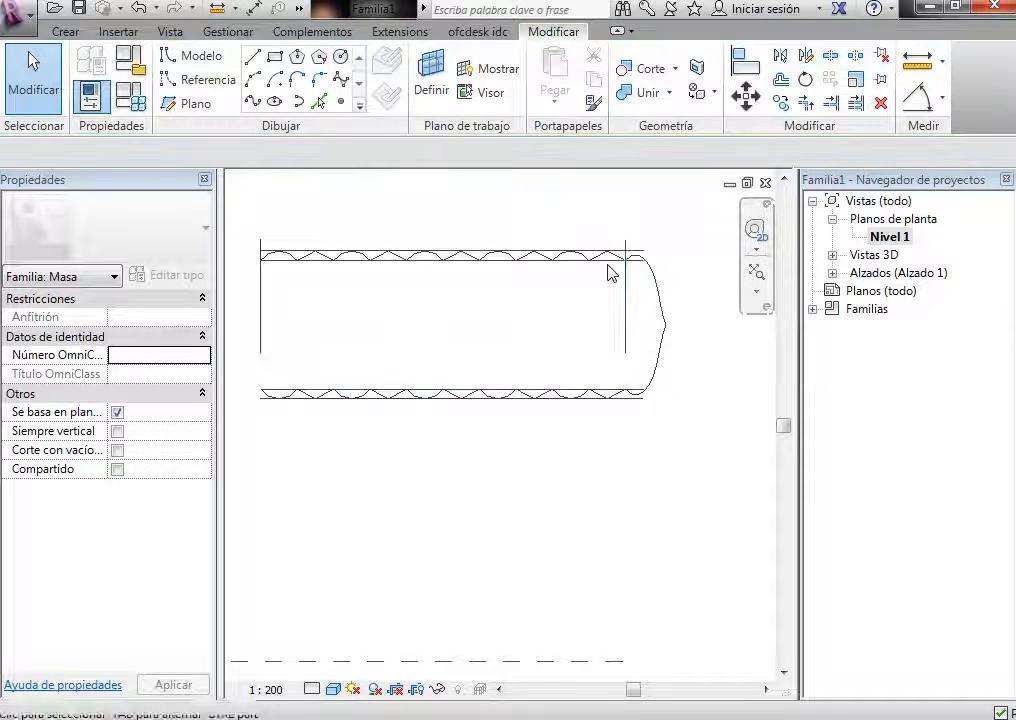
pyautogui.click(631, 415)
pyautogui.press('Delete')
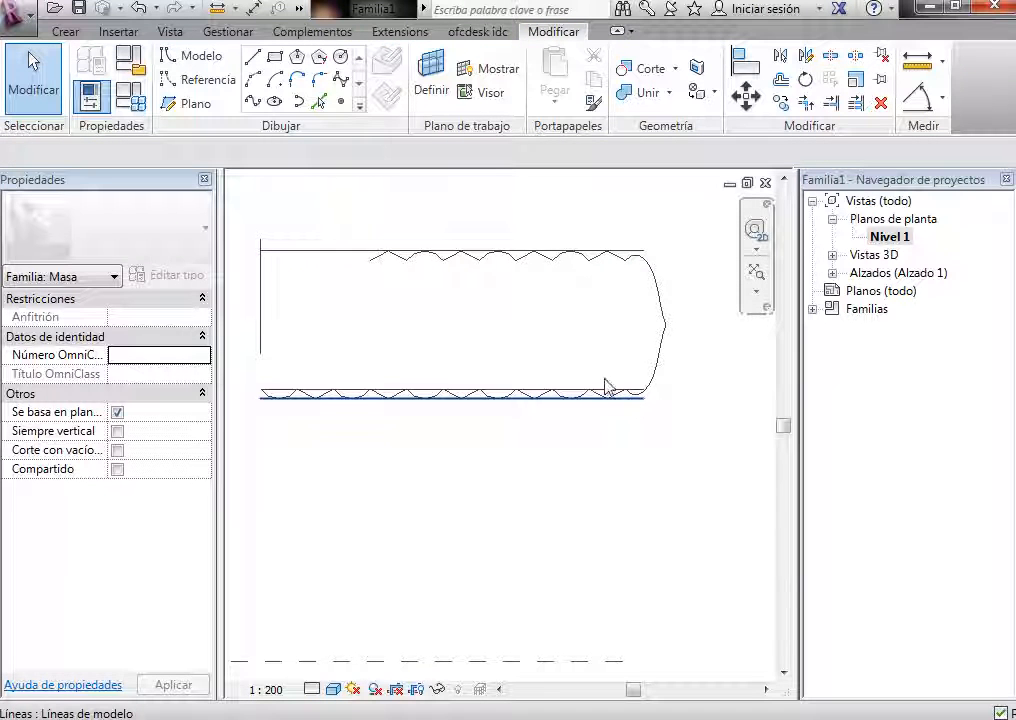
pyautogui.click(612, 396)
pyautogui.press('Delete')
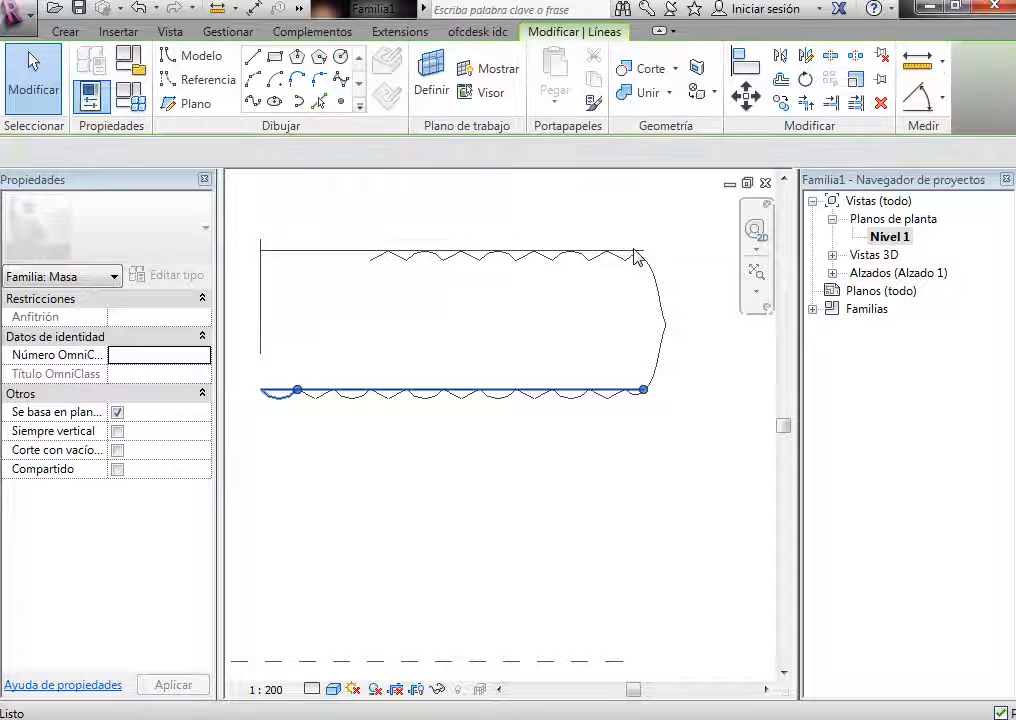
# Step: Delete only the two horizontal guide lines along the lower and upper profiles of the original outline, keeping the arcs
pyautogui.press('Delete')
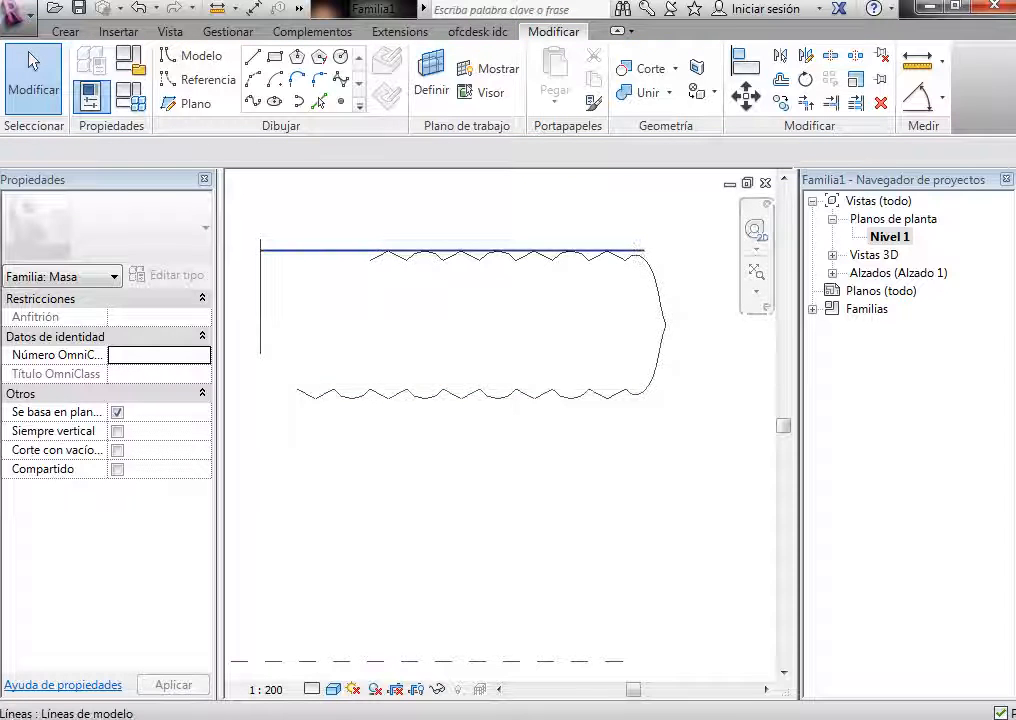
pyautogui.hotkey('ctrl', 'z')
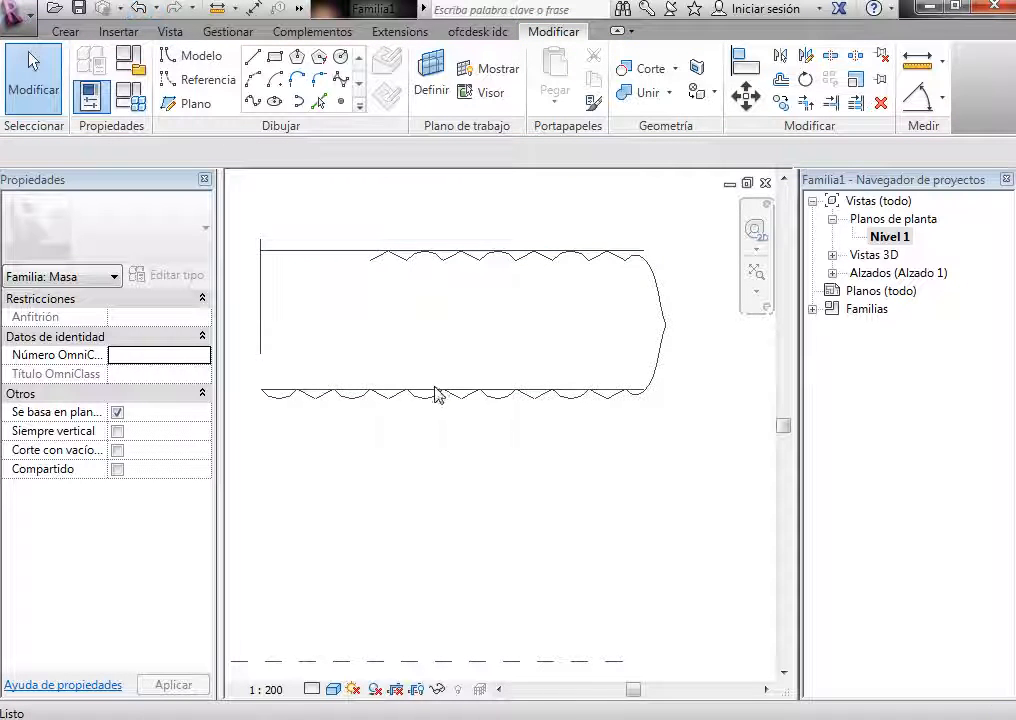
pyautogui.click(425, 398)
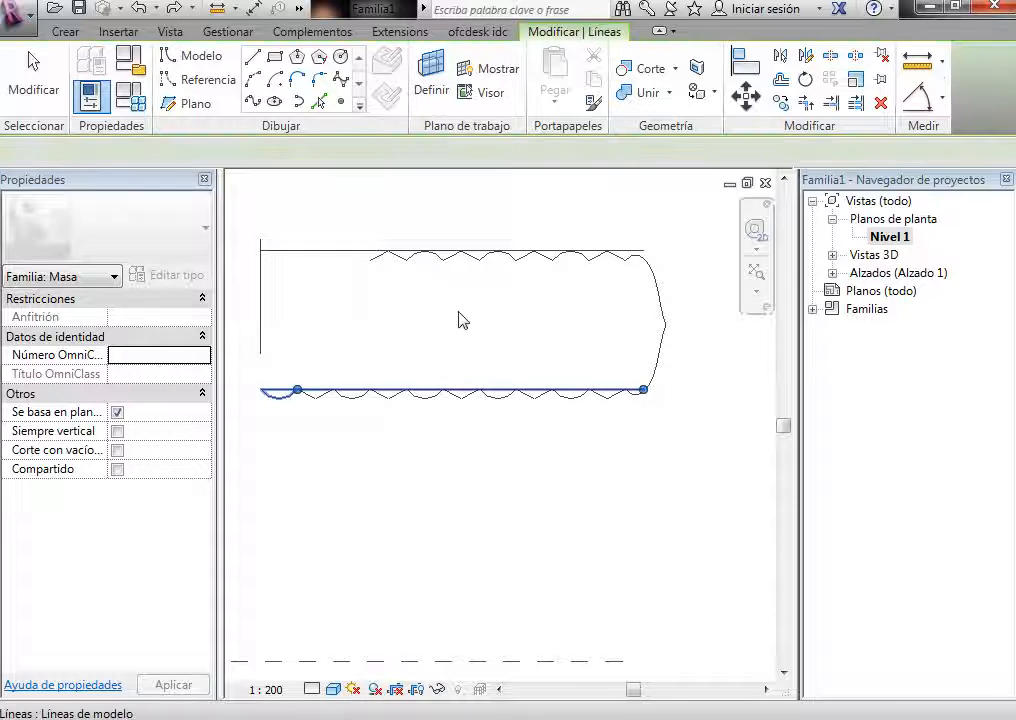
pyautogui.press('Delete')
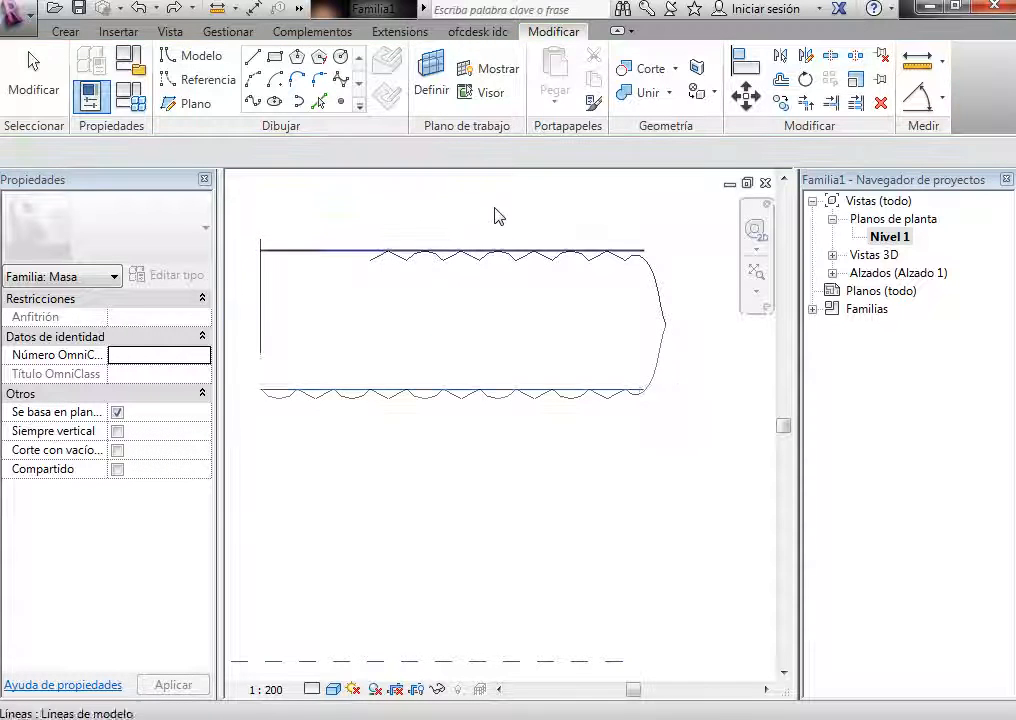
pyautogui.click(405, 256)
pyautogui.click(433, 331)
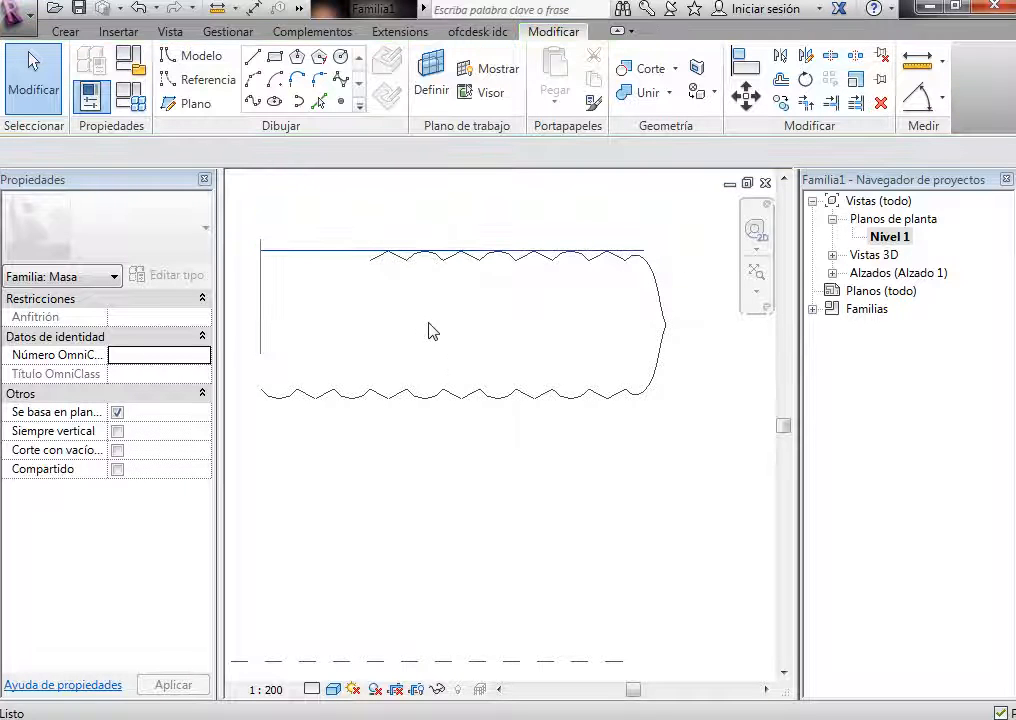
pyautogui.press('Delete')
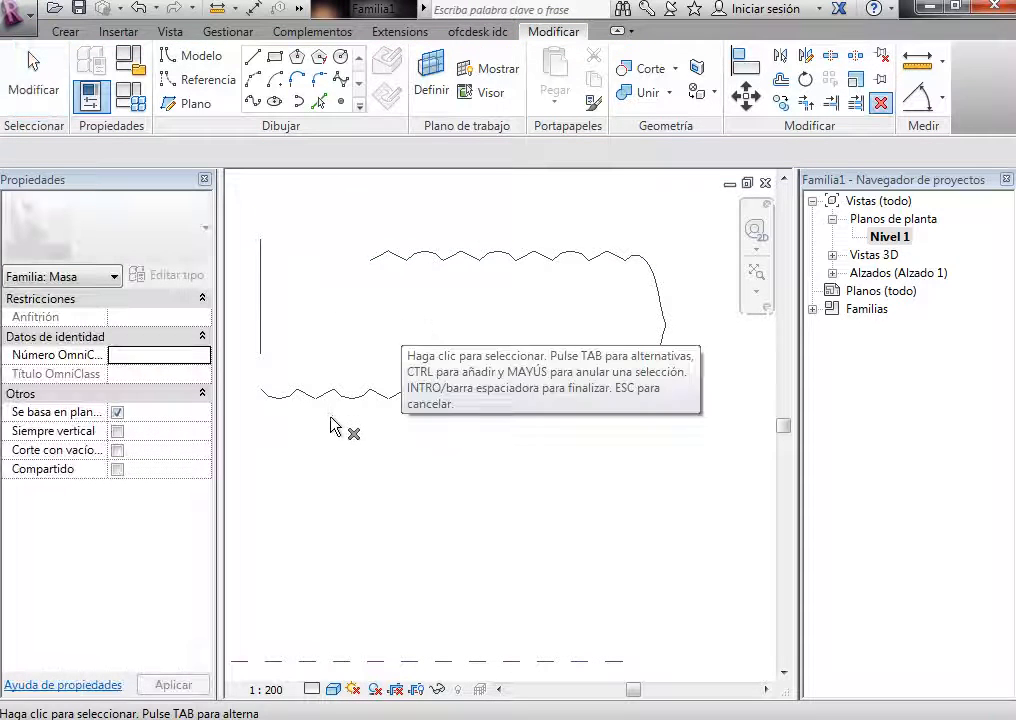
pyautogui.press('Escape')
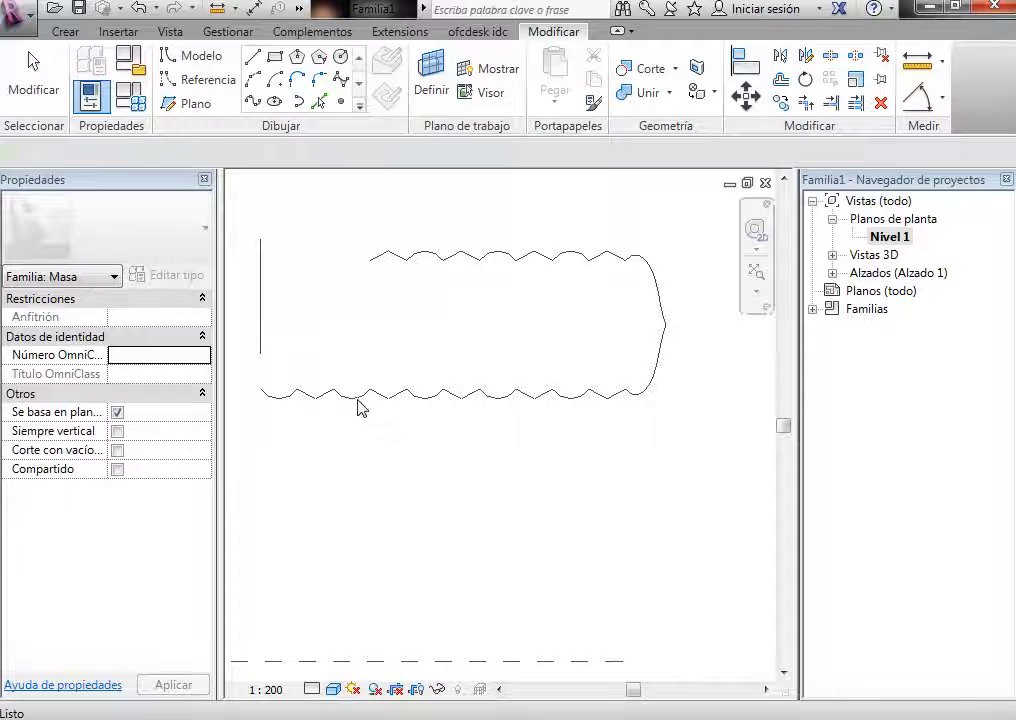
# Step: Mirror a copy of the four segments at the lower profile's open end about the horizontal axis through the spline tip
pyautogui.click(359, 398)
pyautogui.click(354, 400)
pyautogui.moveTo(334, 391); pyautogui.dragTo(305, 400)
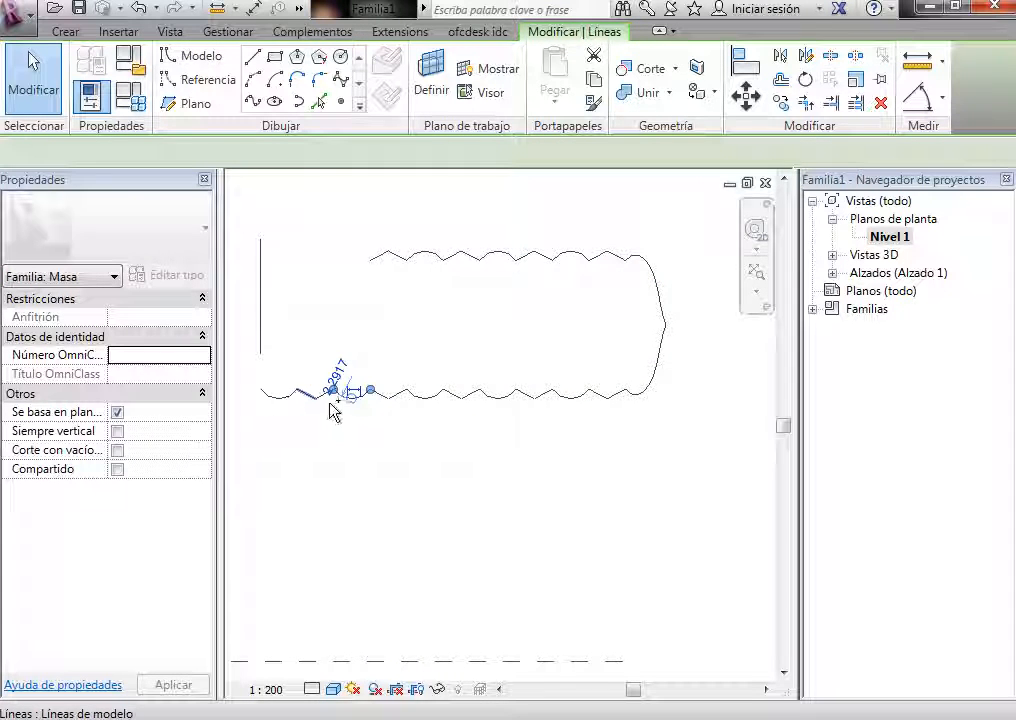
pyautogui.keyDown('ctrl'); pyautogui.click(325, 397); pyautogui.keyUp('ctrl')
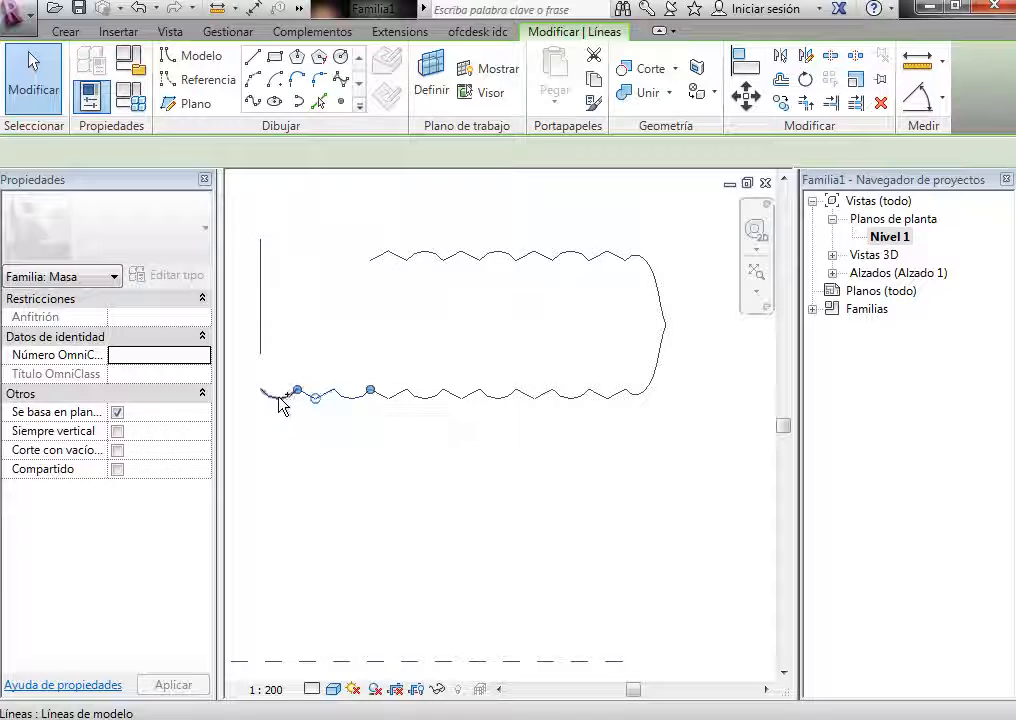
pyautogui.keyDown('ctrl'); pyautogui.click(280, 399); pyautogui.keyUp('ctrl')
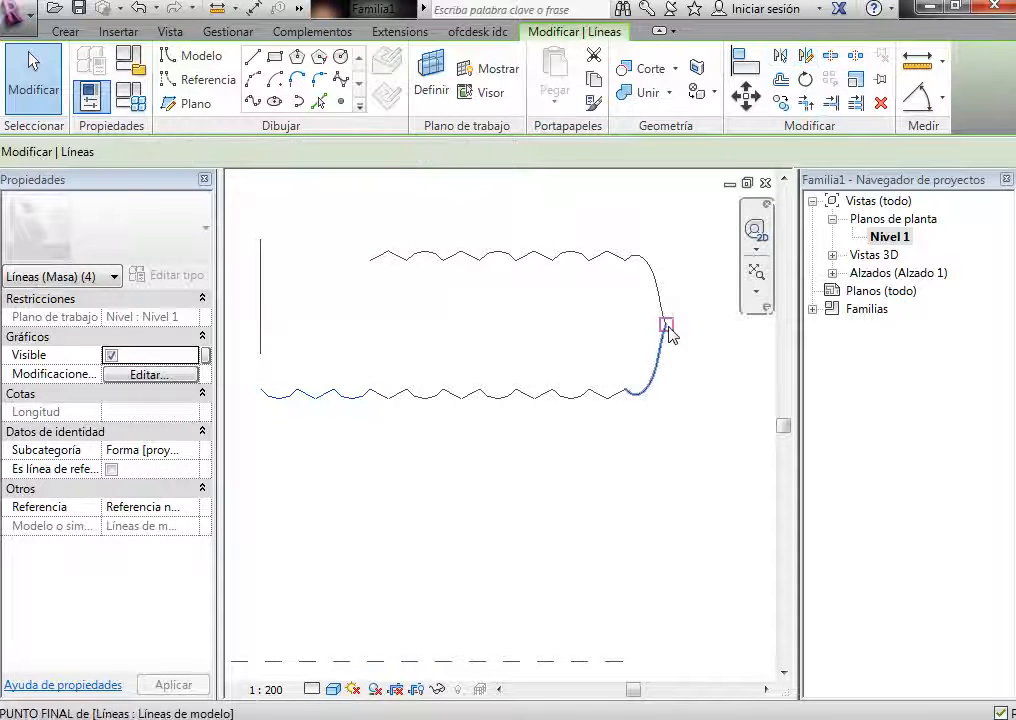
pyautogui.press('d')
pyautogui.press('m')
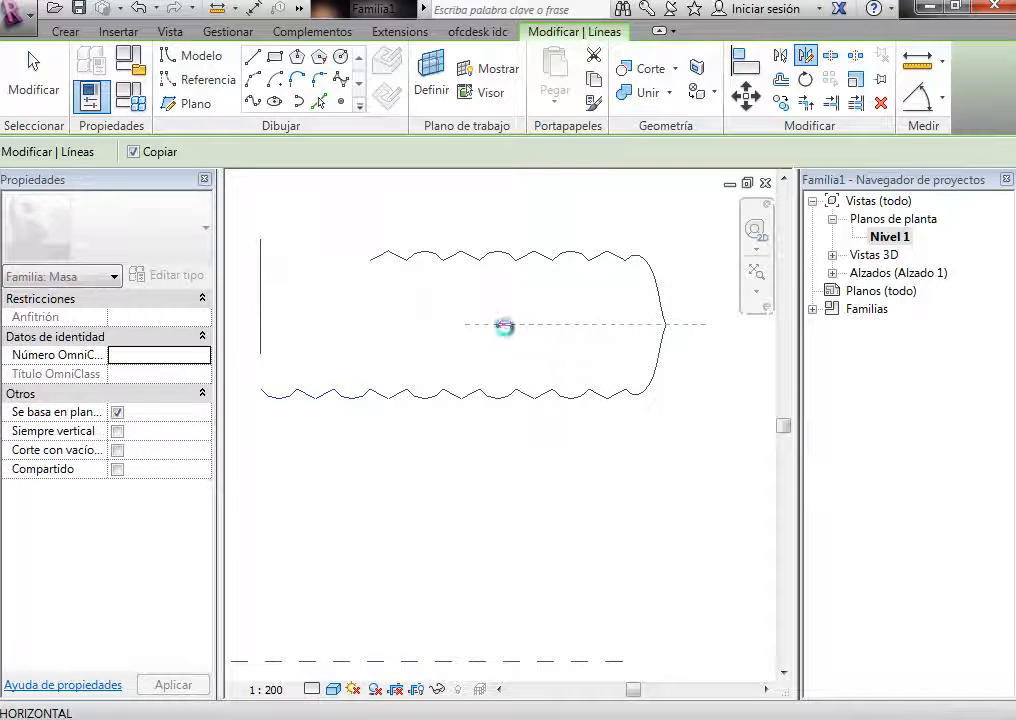
pyautogui.click(467, 477)
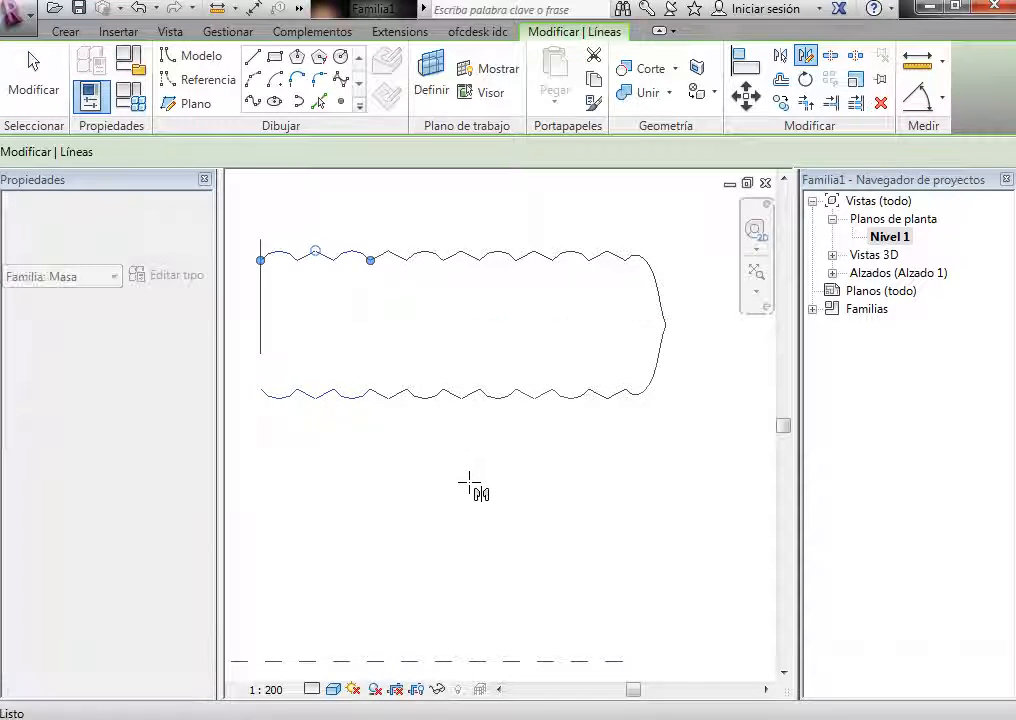
# Step: Adjust both ends of the vertical line to the open ends of the upper and lower profiles, closing the large outline at 13.4 long
pyautogui.scroll(-1, 274, 322)
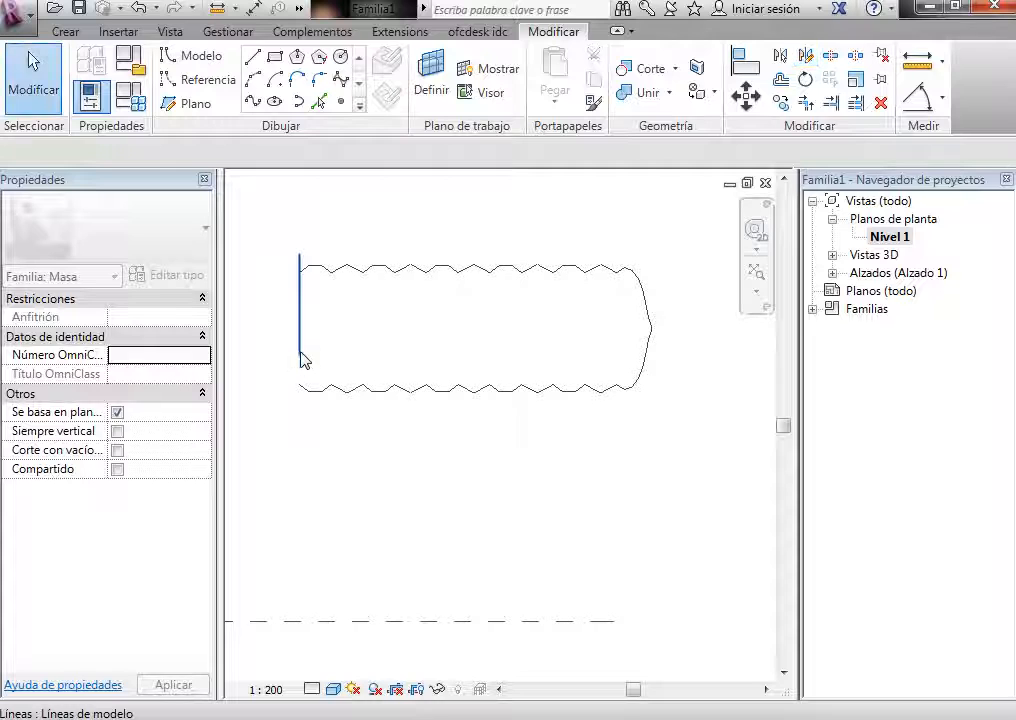
pyautogui.click(301, 355)
pyautogui.moveTo(302, 363); pyautogui.dragTo(303, 397)
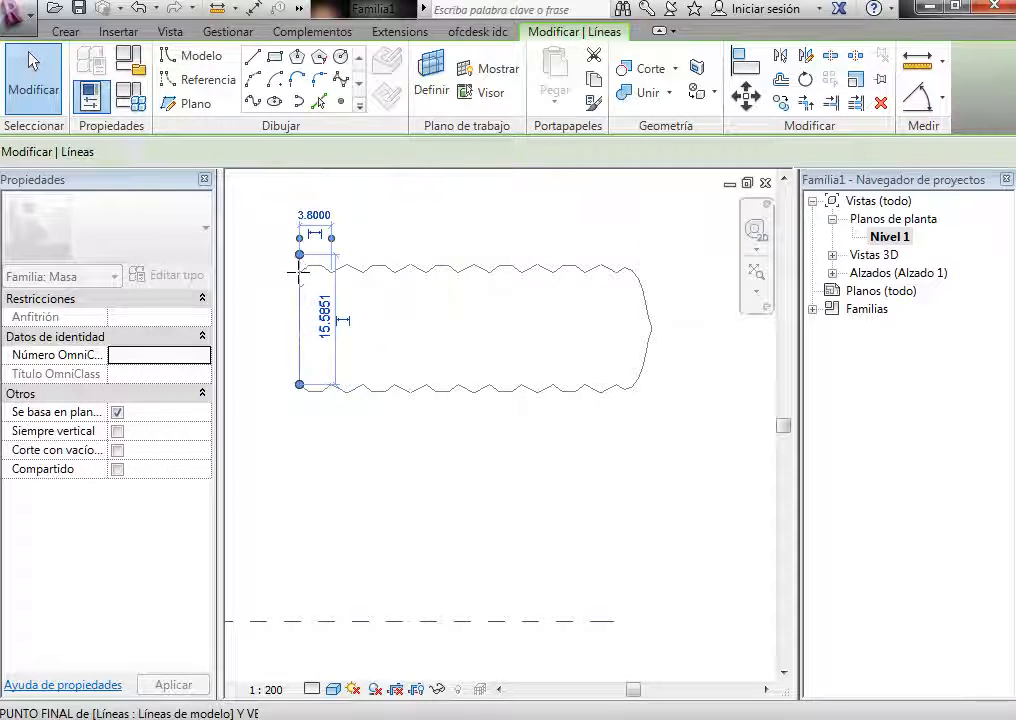
pyautogui.moveTo(299, 255); pyautogui.dragTo(299, 273)
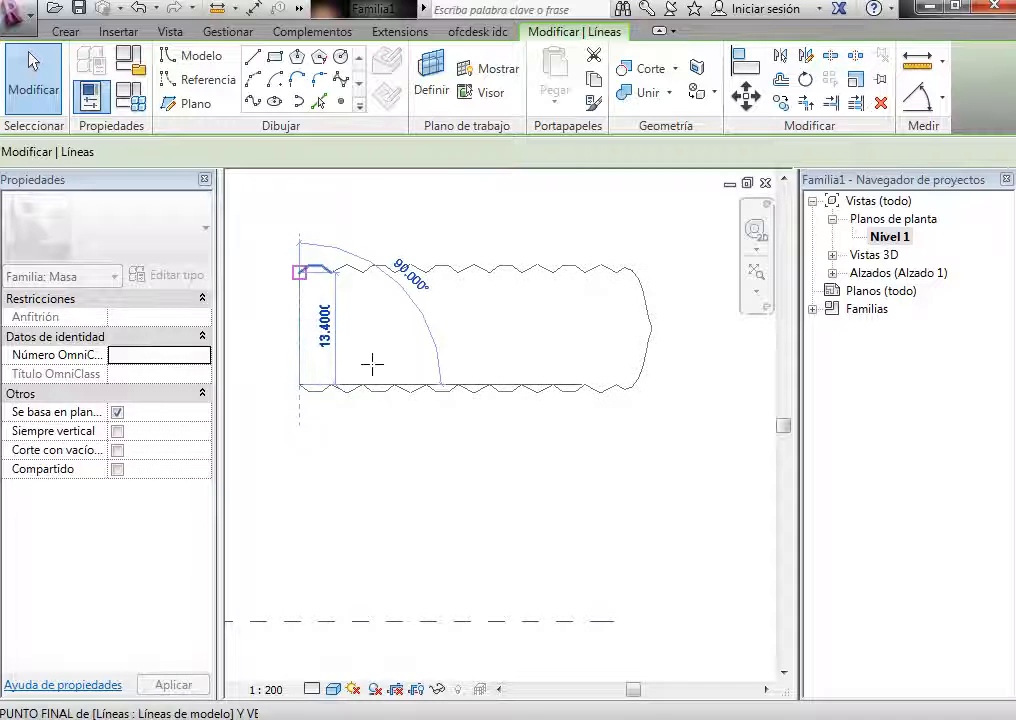
pyautogui.click(565, 449)
# Step: Move the small closed outline by its straight side's midpoint onto the horizontal reference plane, near the vertical reference plane
pyautogui.scroll(-2, 610, 268)
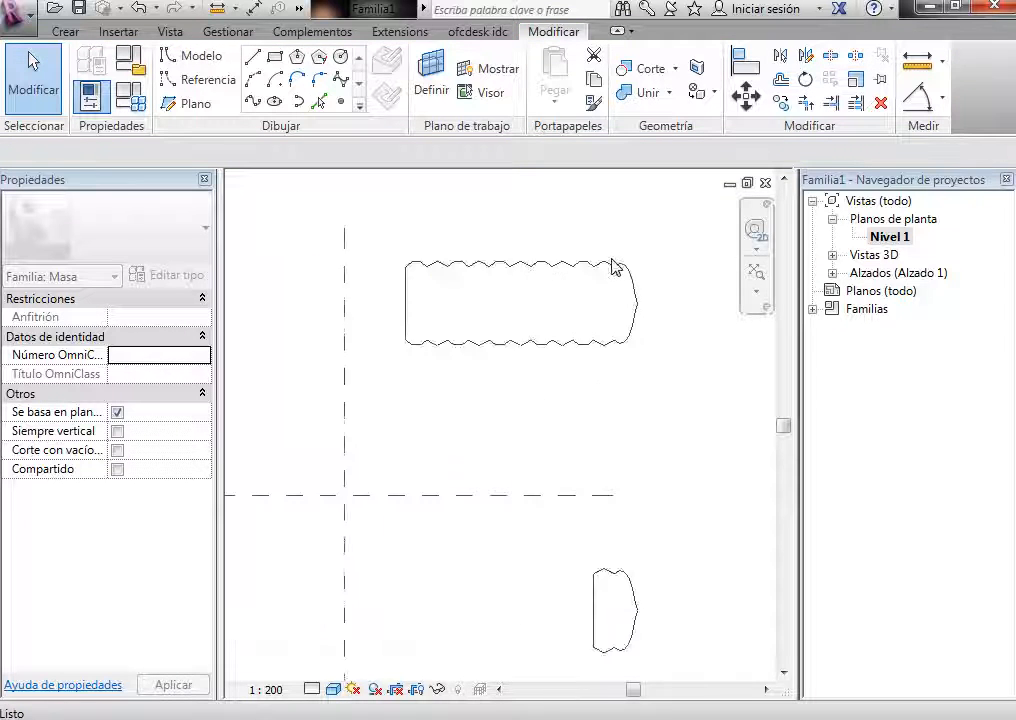
pyautogui.scroll(-1, 575, 357)
pyautogui.scroll(1, 625, 620)
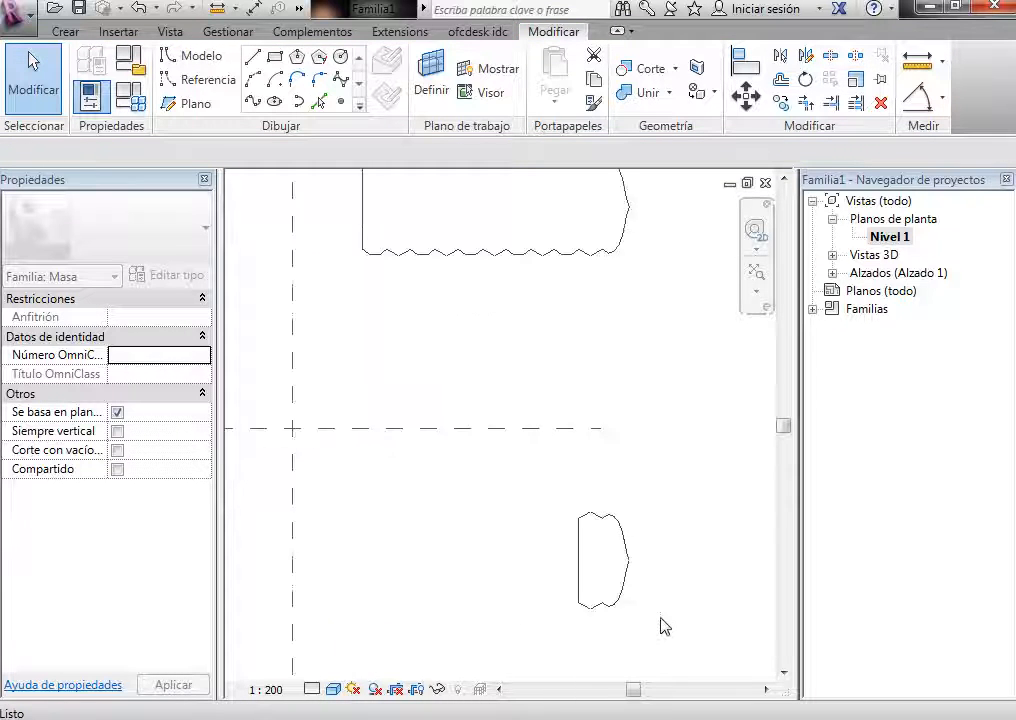
pyautogui.moveTo(566, 490); pyautogui.dragTo(664, 636)
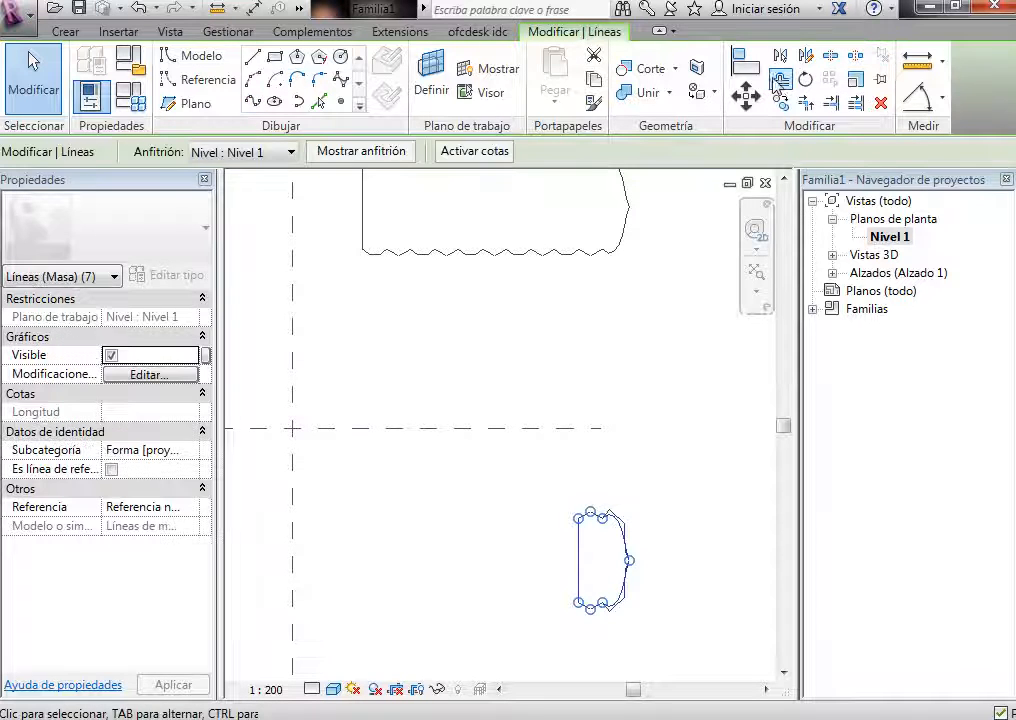
pyautogui.click(746, 95)
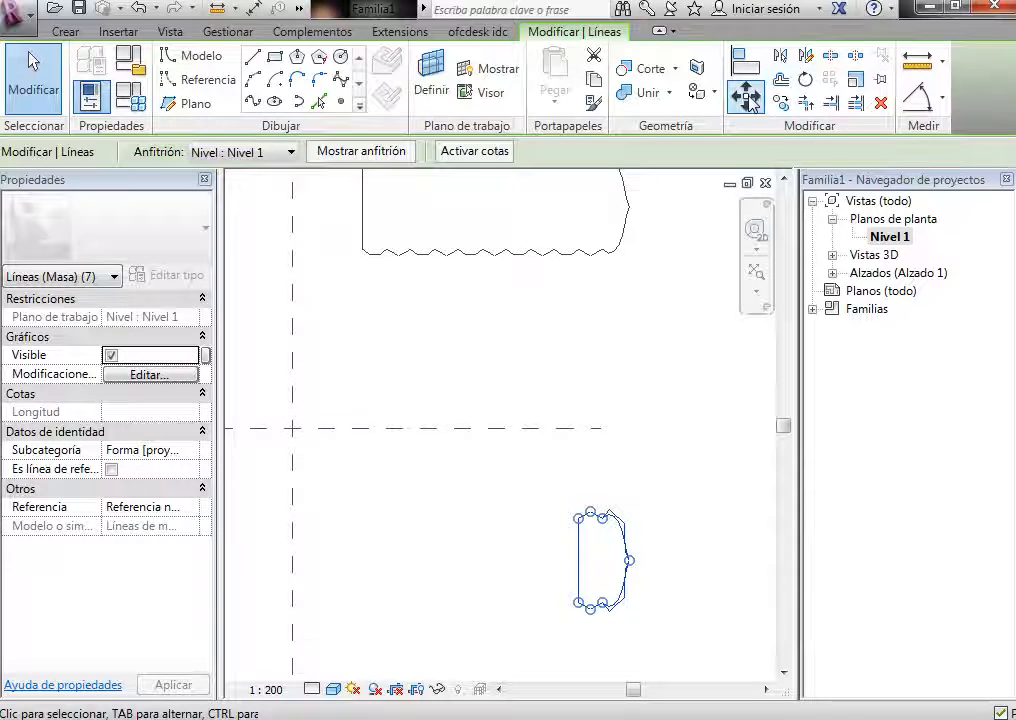
pyautogui.click(578, 561)
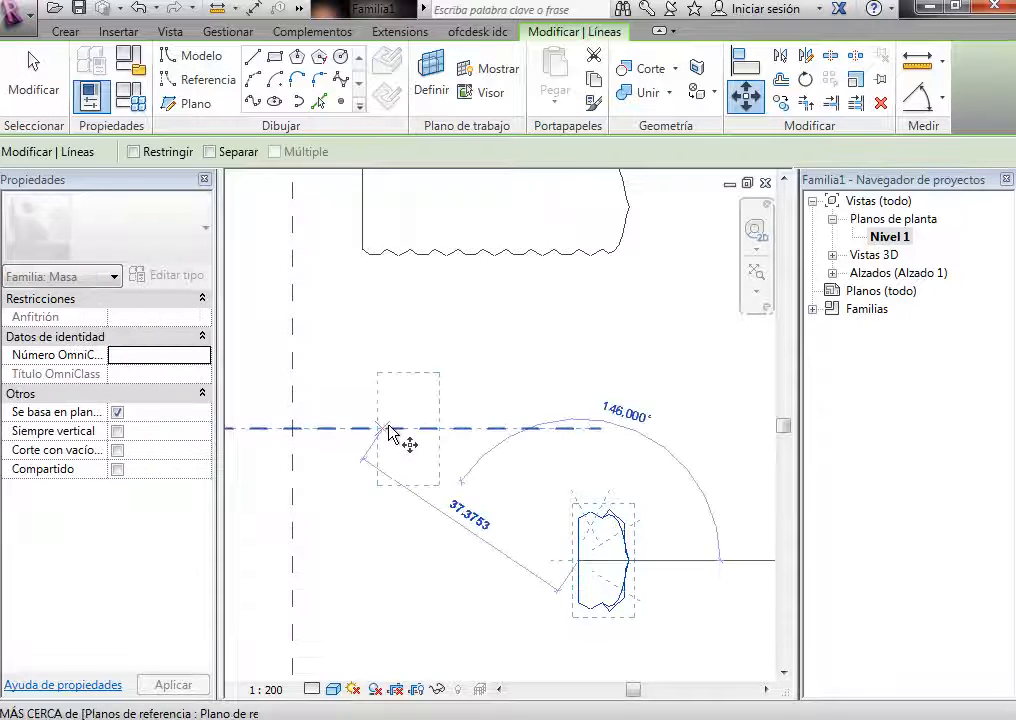
pyautogui.click(528, 482)
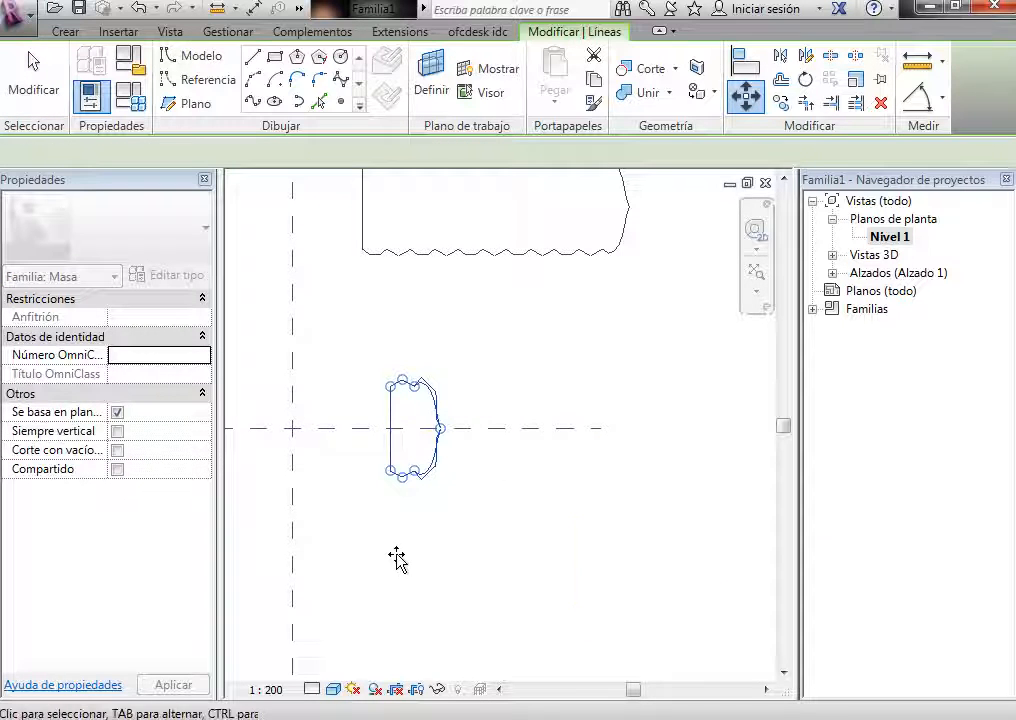
pyautogui.click(704, 519)
pyautogui.scroll(-3, 704, 519)
pyautogui.scroll(5, 526, 525)
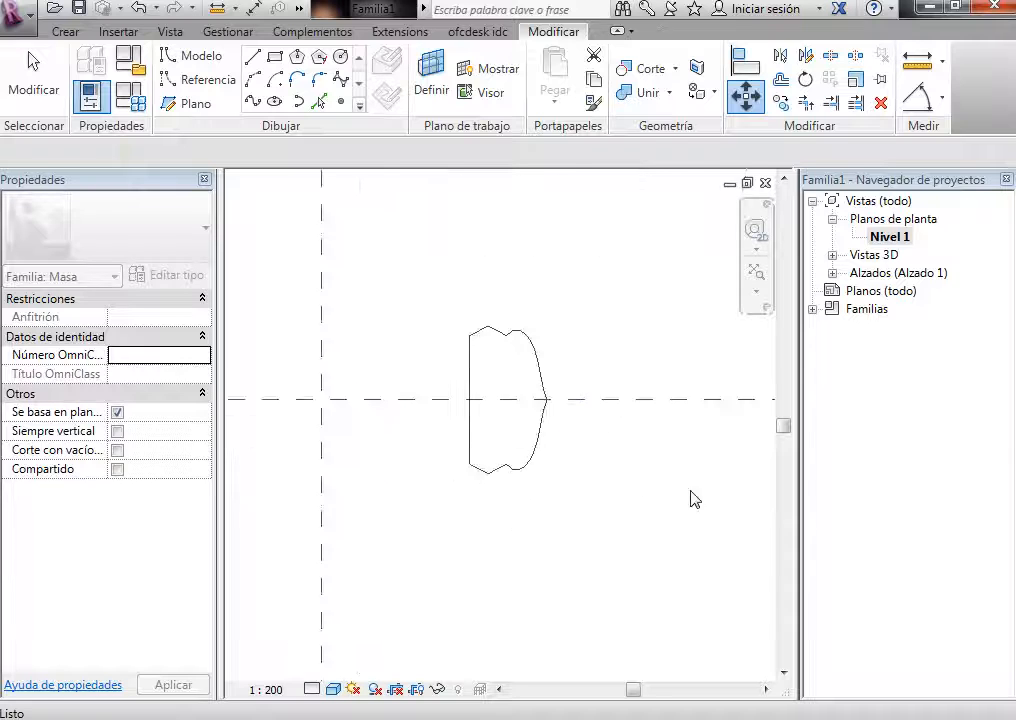
pyautogui.scroll(-3, 690, 493)
pyautogui.scroll(1, 646, 315)
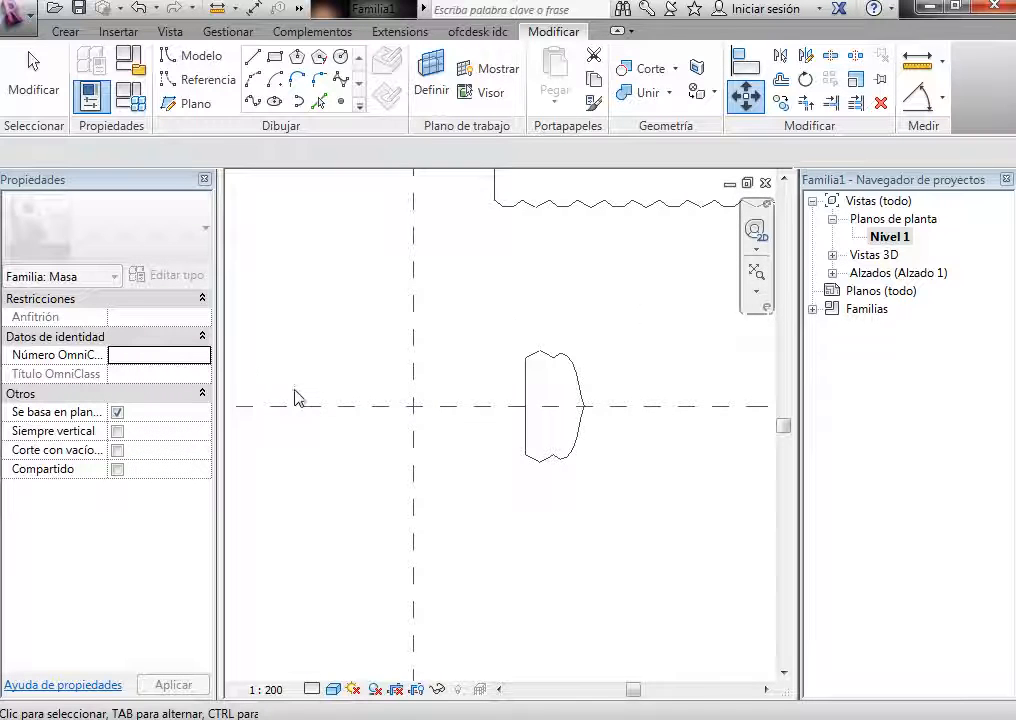
pyautogui.scroll(-4, 295, 398)
pyautogui.scroll(-1, 295, 447)
pyautogui.scroll(1, 438, 349)
pyautogui.press('Escape')
pyautogui.scroll(3, 274, 367)
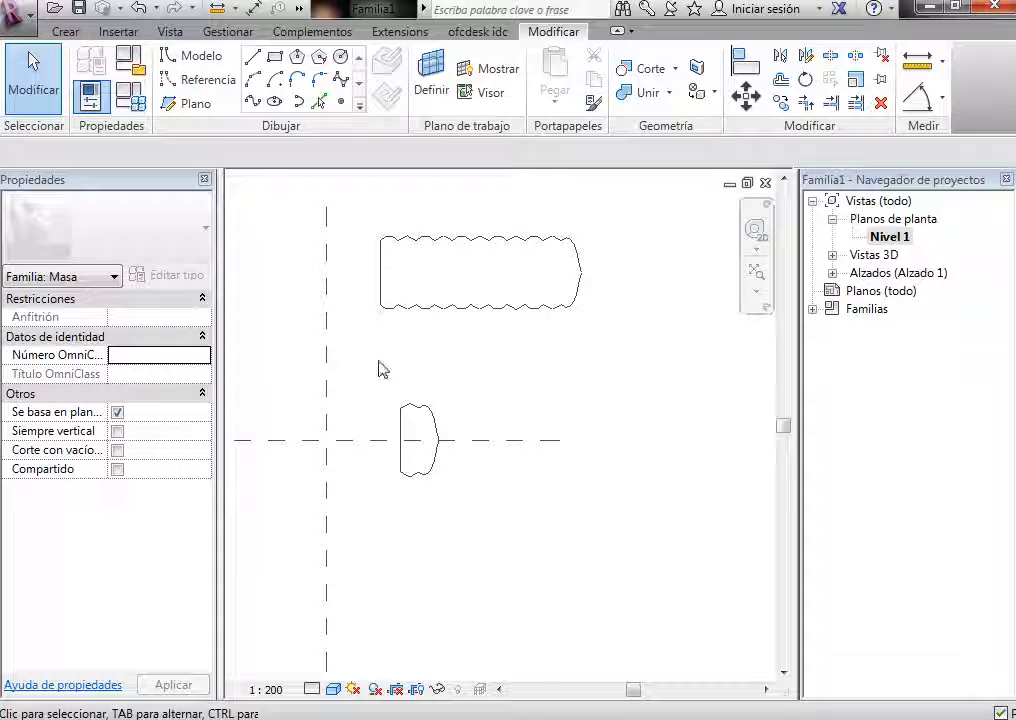
# Step: Draw a model line about 35.2 long on the horizontal reference plane, between the far side from the outlines and the reference-plane intersection
pyautogui.scroll(-1, 812, 263)
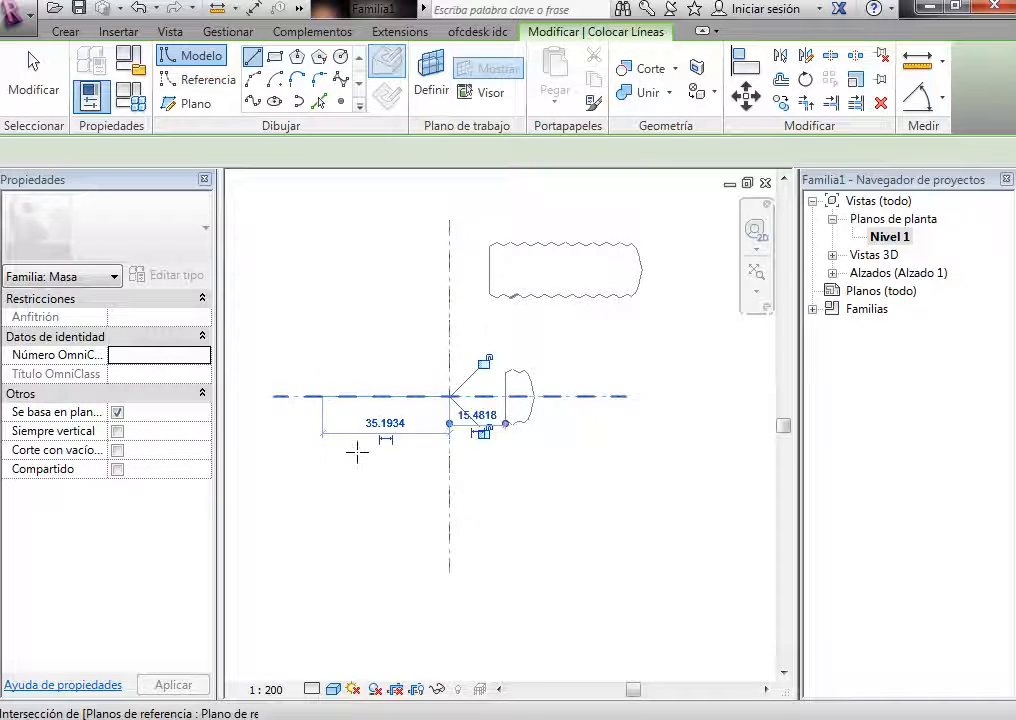
pyautogui.press('Escape')
pyautogui.press('Escape')
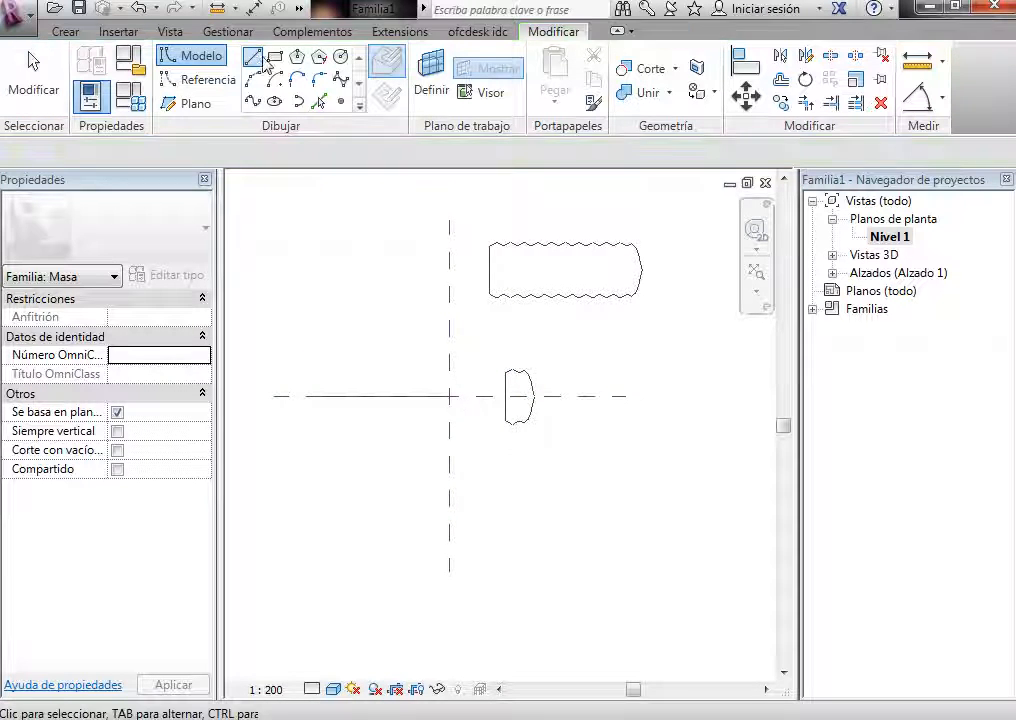
# Step: Draw a model line about 59.9 long from the reference-plane intersection, rising at 60° across the large outline
pyautogui.click(253, 58)
pyautogui.click(449, 396)
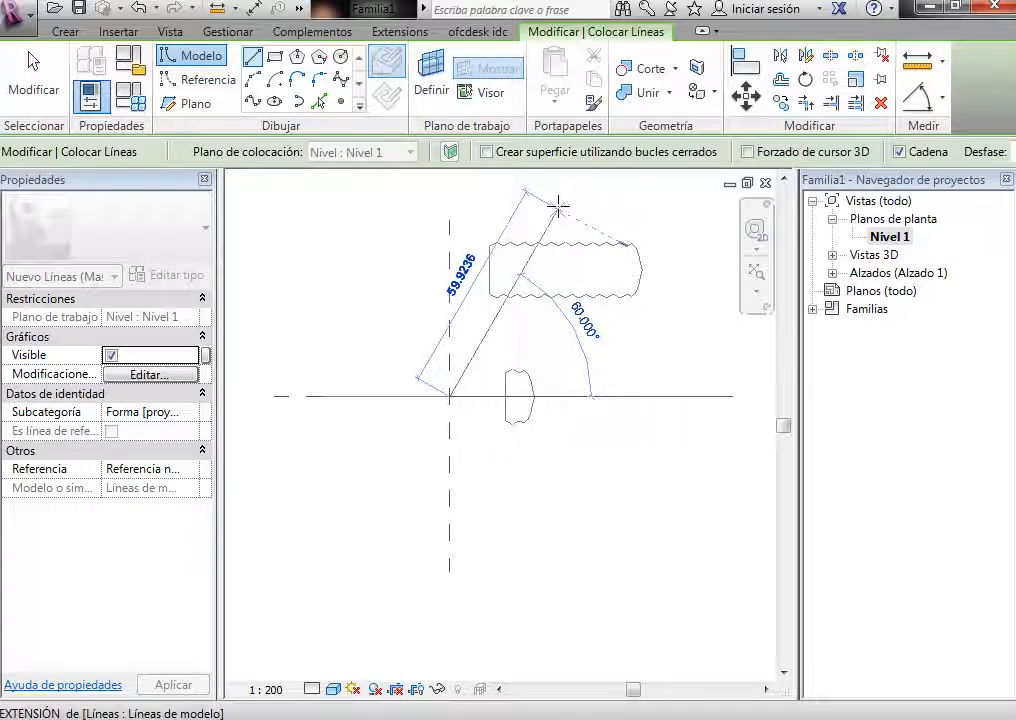
pyautogui.click(556, 208)
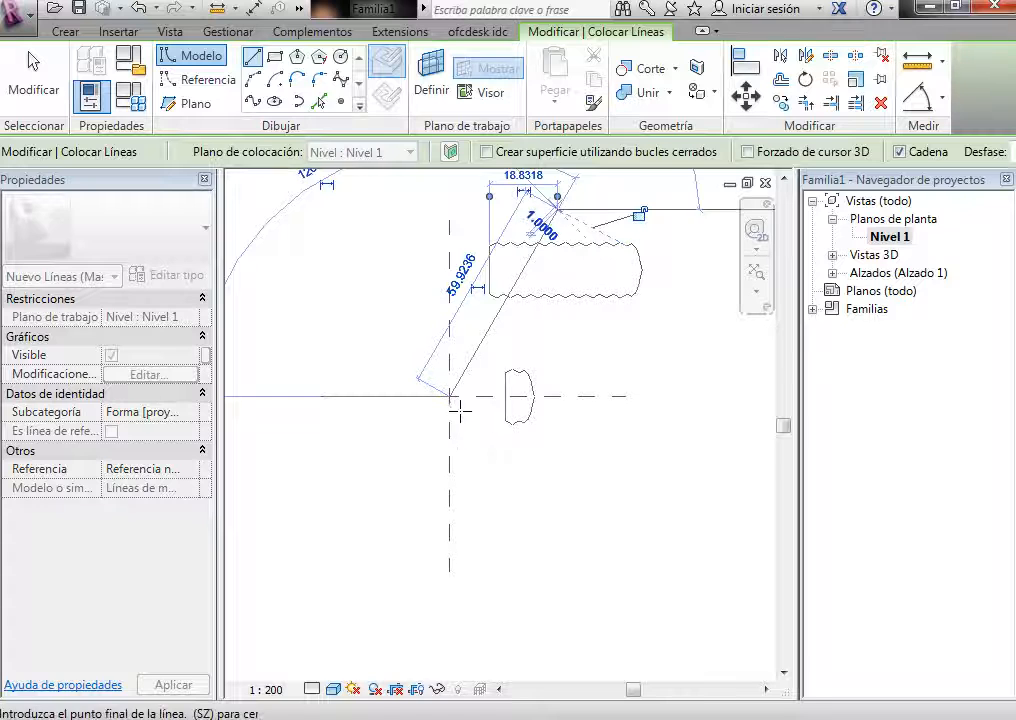
pyautogui.press('Escape')
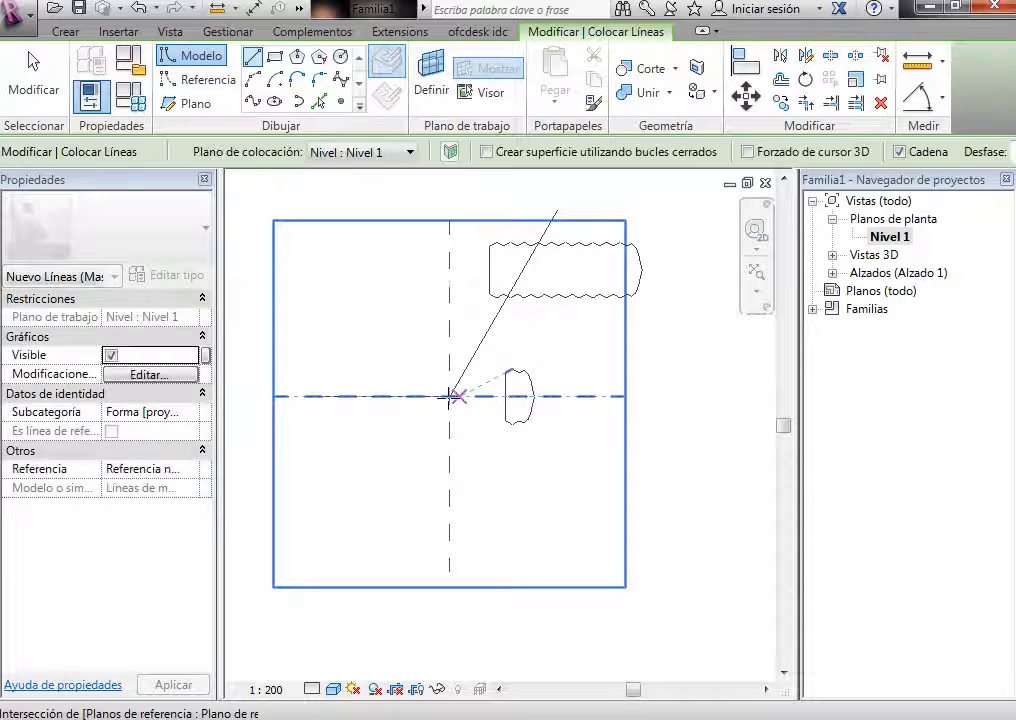
# Step: Draw a second diagonal model line 59 long downward from the reference-plane intersection, at 118° to the rising line
pyautogui.click(451, 397)
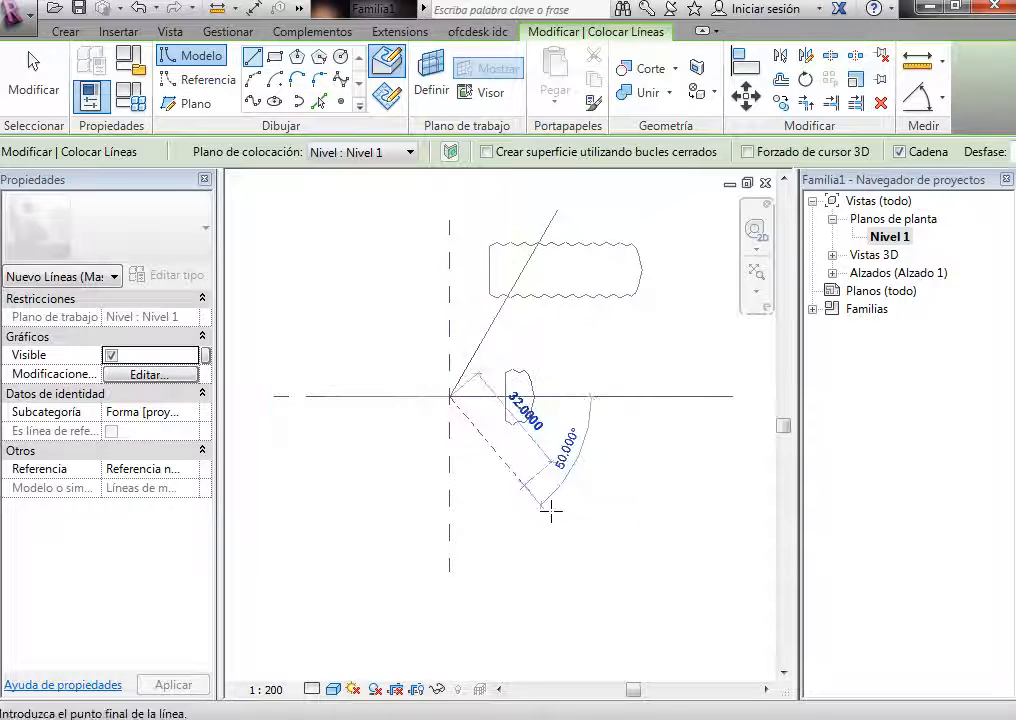
pyautogui.click(559, 574)
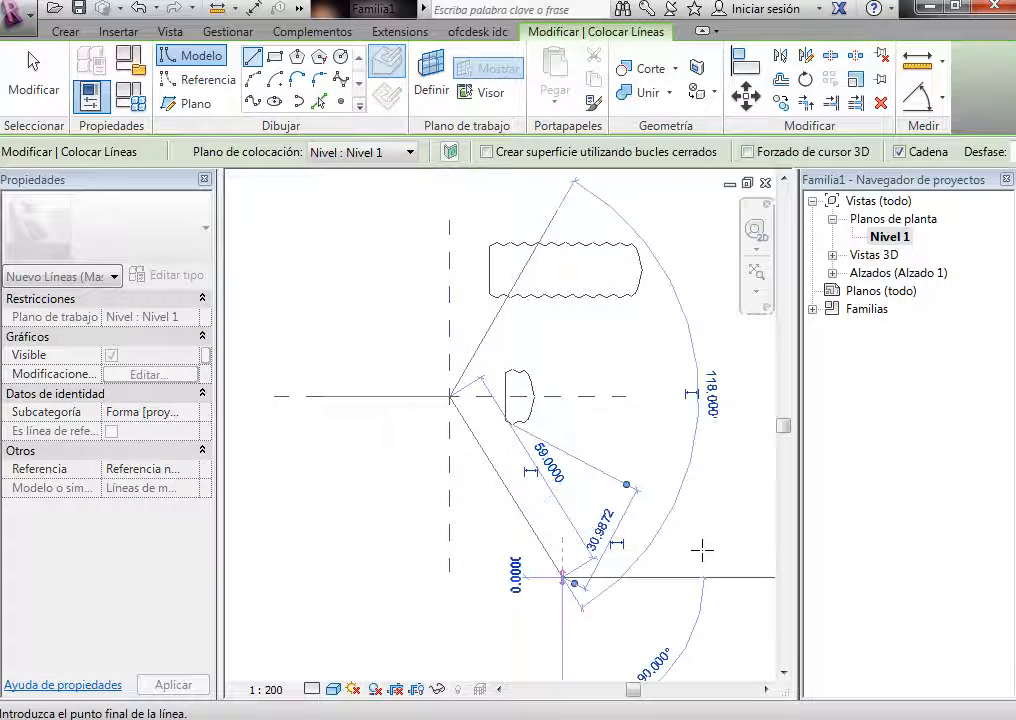
pyautogui.press('Escape')
pyautogui.press('Escape')
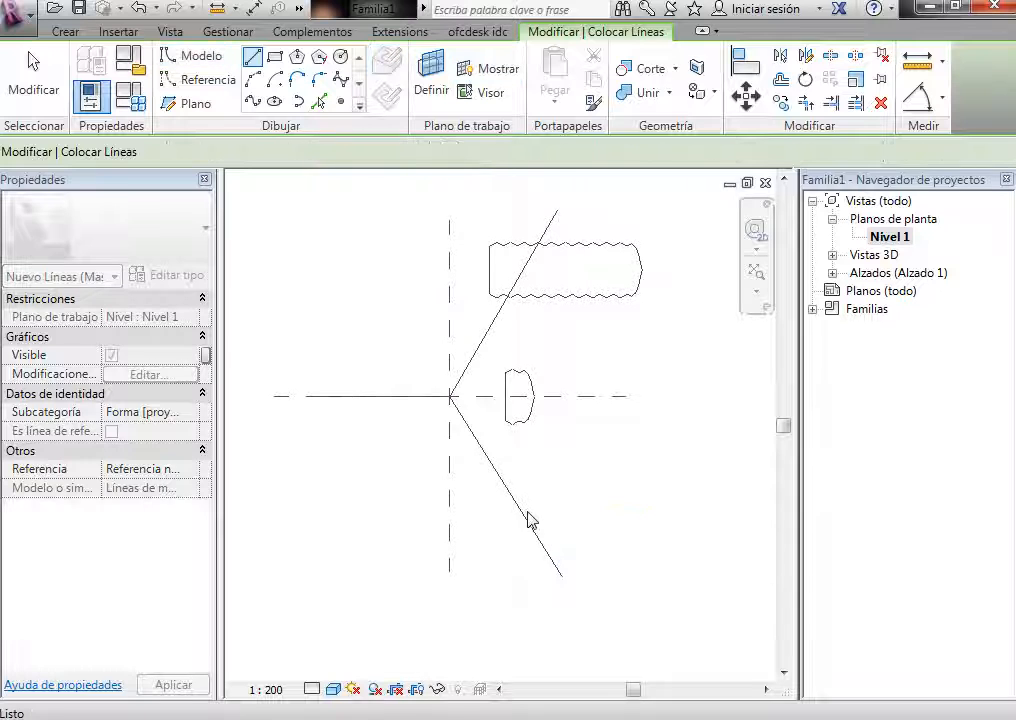
# Step: Place an angular dimension between the downward diagonal model line and the horizontal reference plane
pyautogui.press('Tab')
pyautogui.press('Tab')
pyautogui.press('Tab')
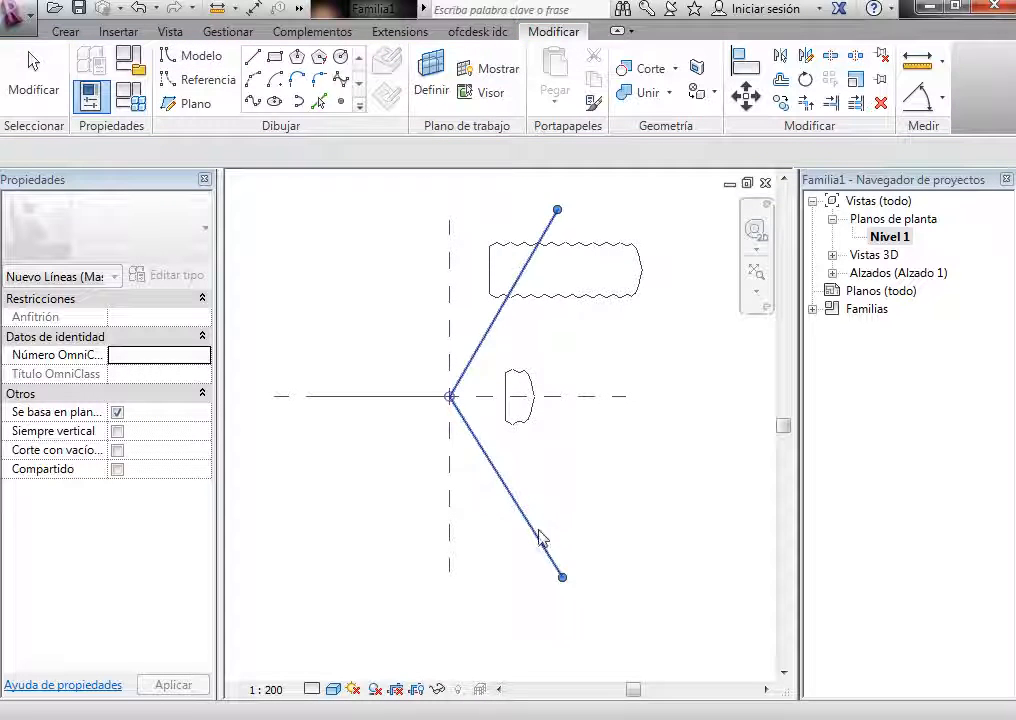
pyautogui.click(536, 532)
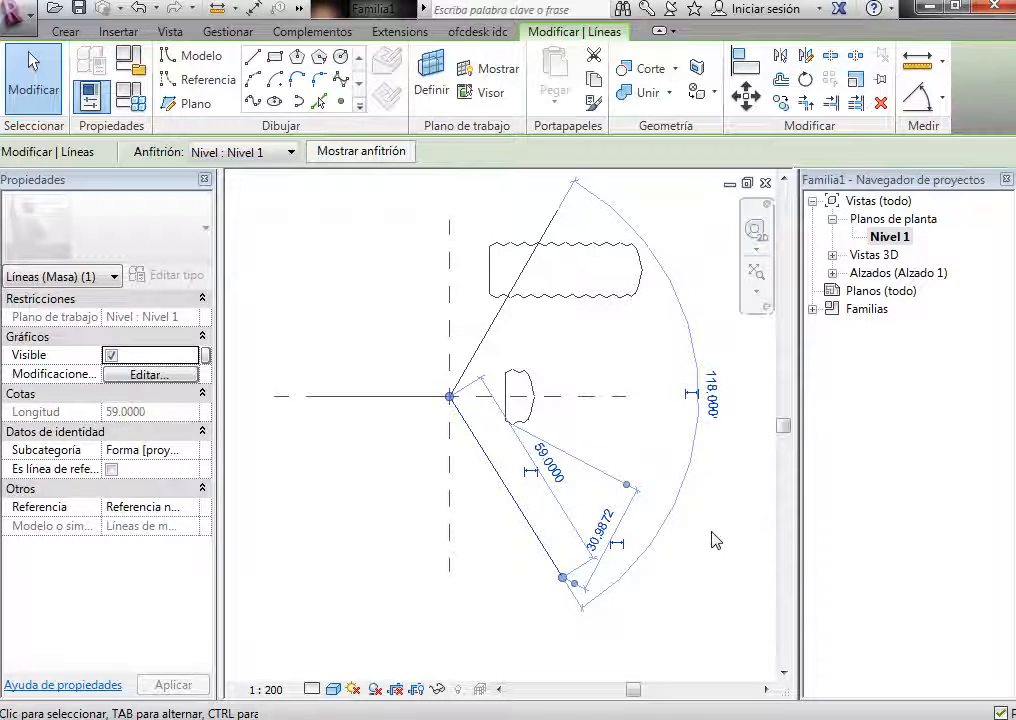
pyautogui.click(470, 528)
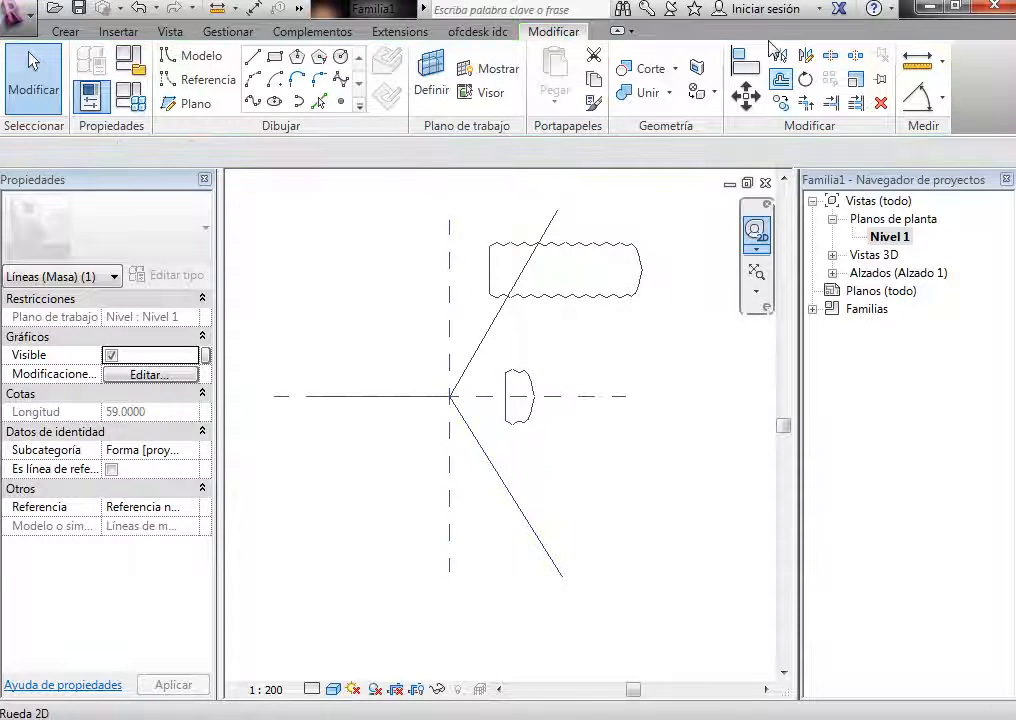
pyautogui.click(922, 105)
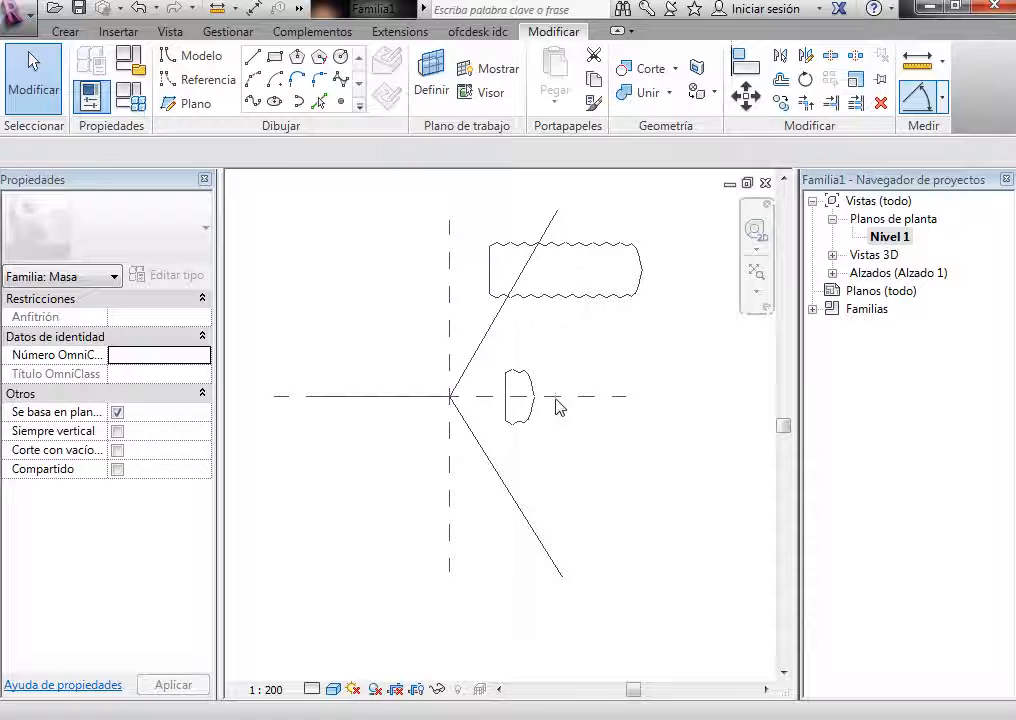
pyautogui.click(502, 482)
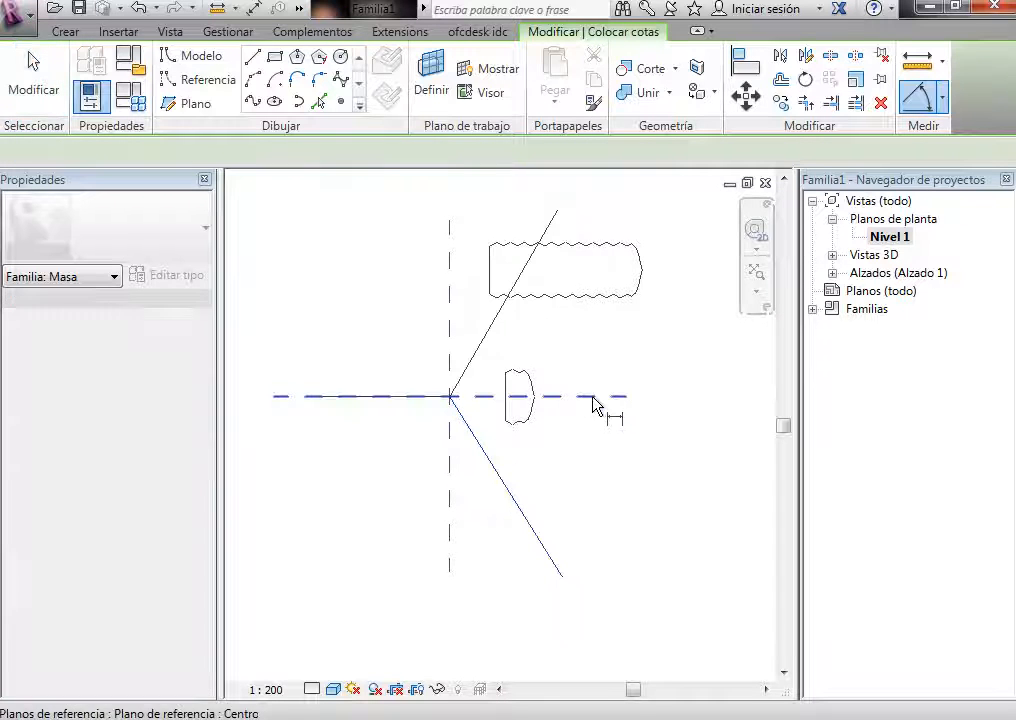
pyautogui.click(592, 398)
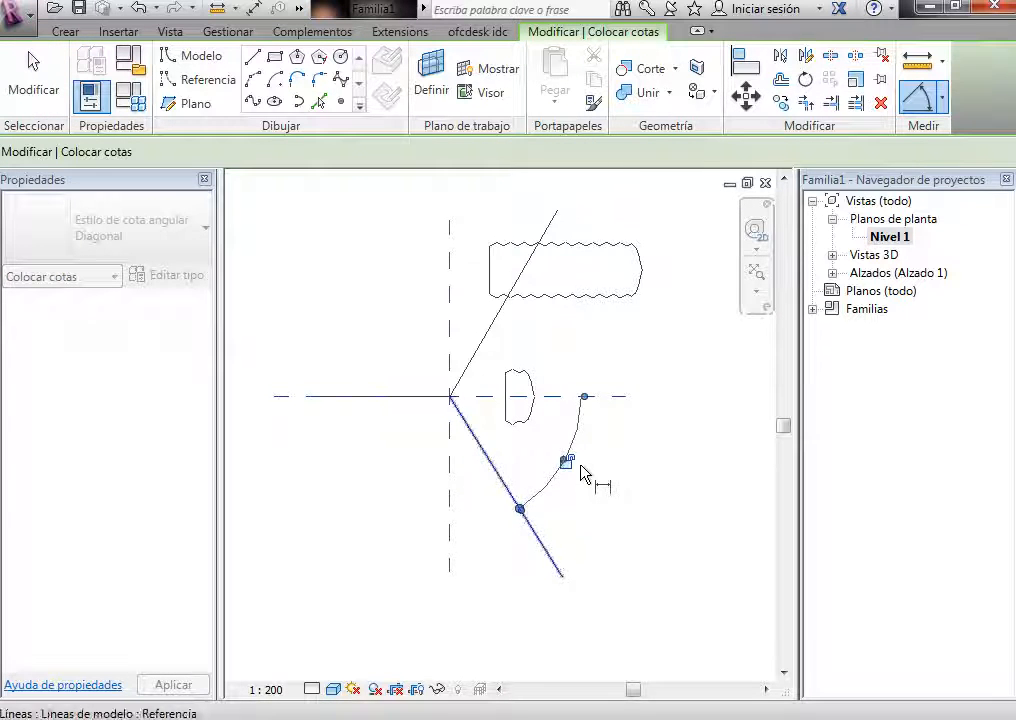
pyautogui.scroll(3, 586, 466)
pyautogui.scroll(2, 560, 468)
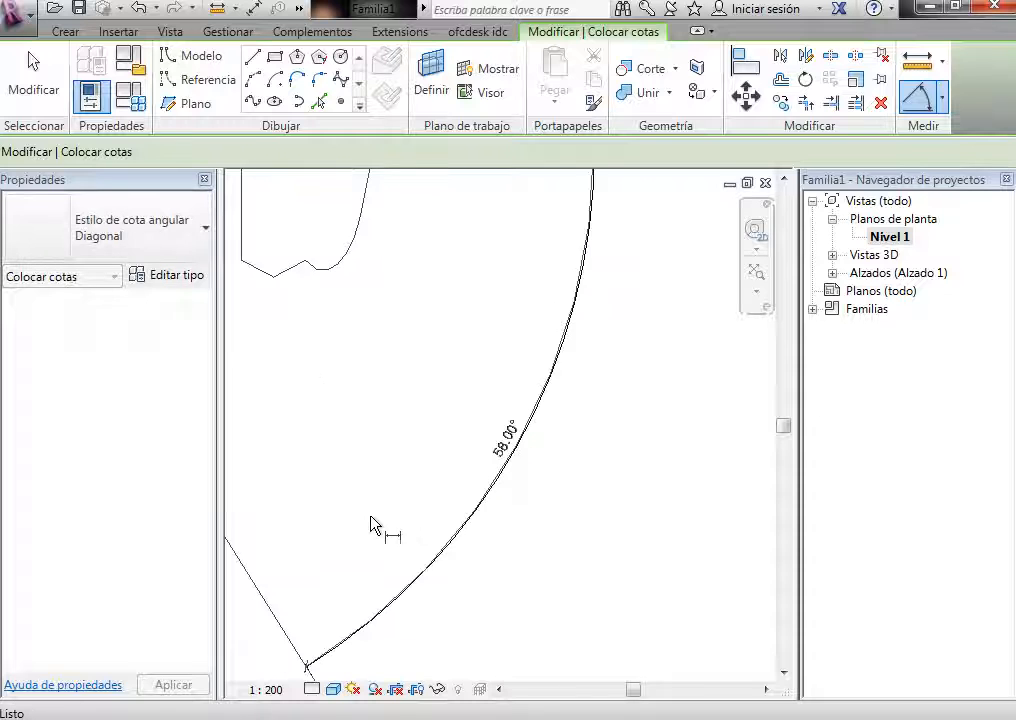
pyautogui.press('Escape')
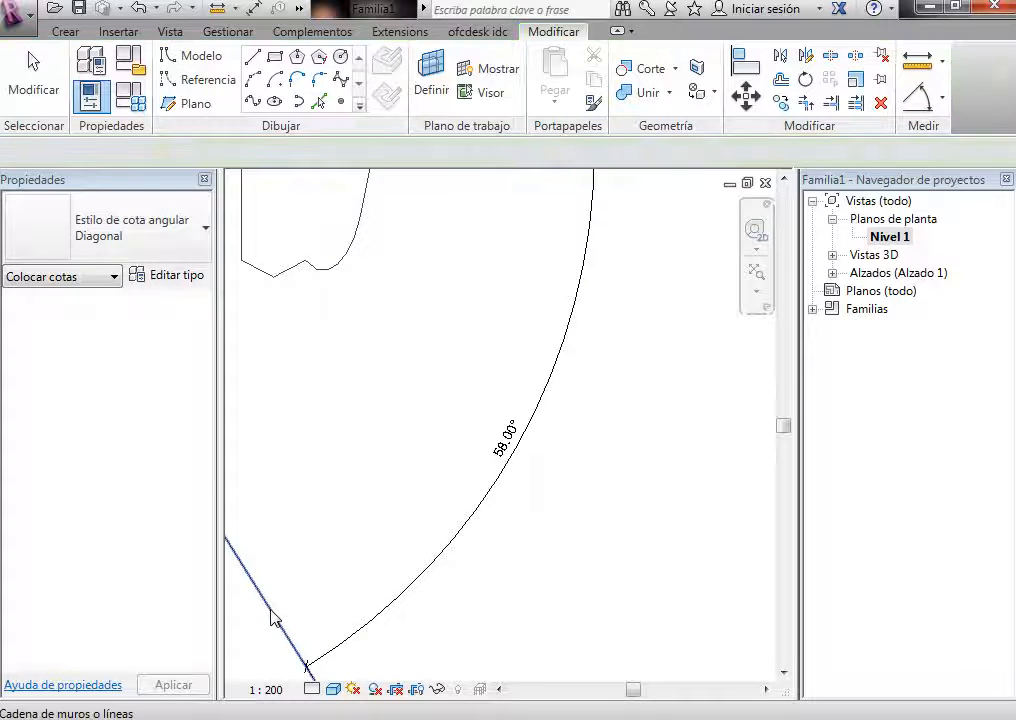
# Step: Set the downward diagonal line's angle to the horizontal reference plane to 60°
pyautogui.click(512, 450)
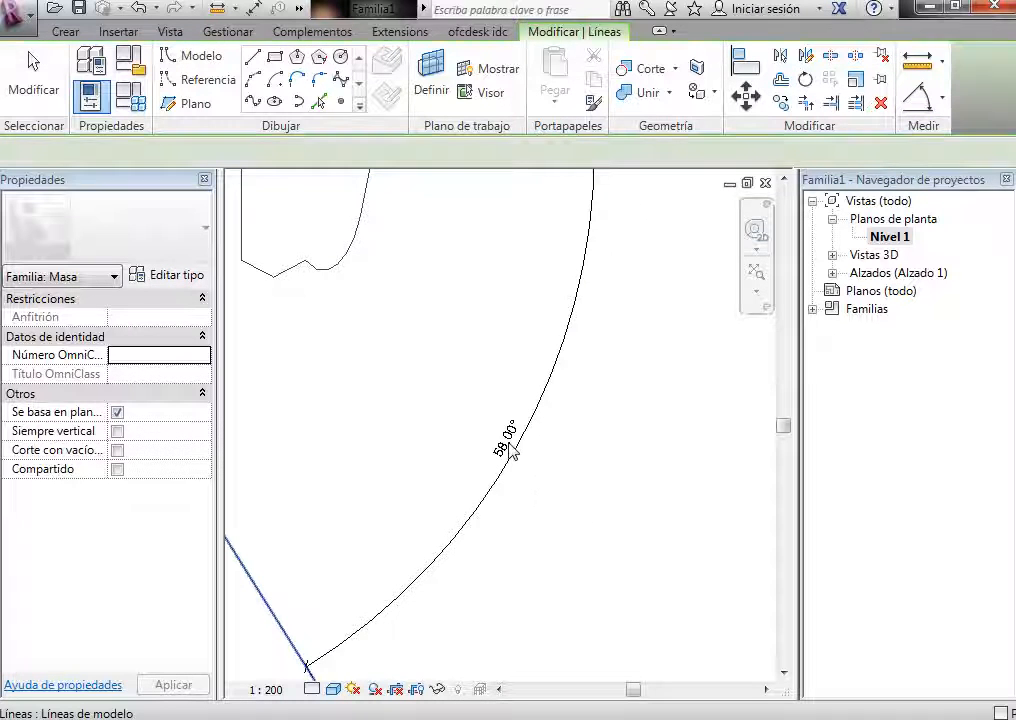
pyautogui.click(510, 442)
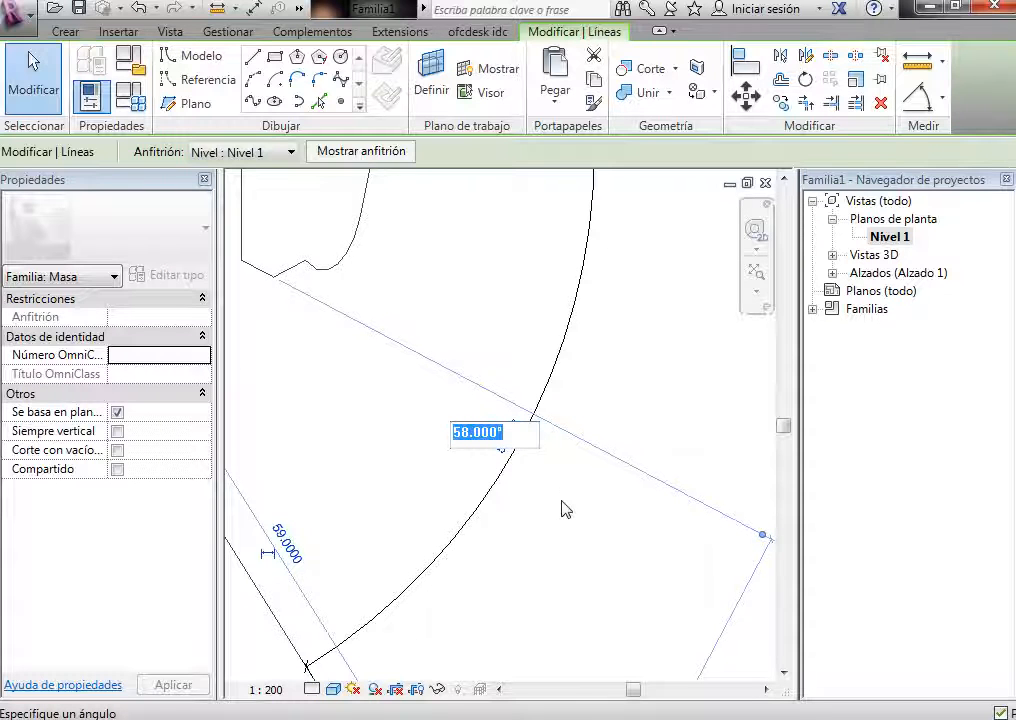
pyautogui.write('60')
pyautogui.press('Return')
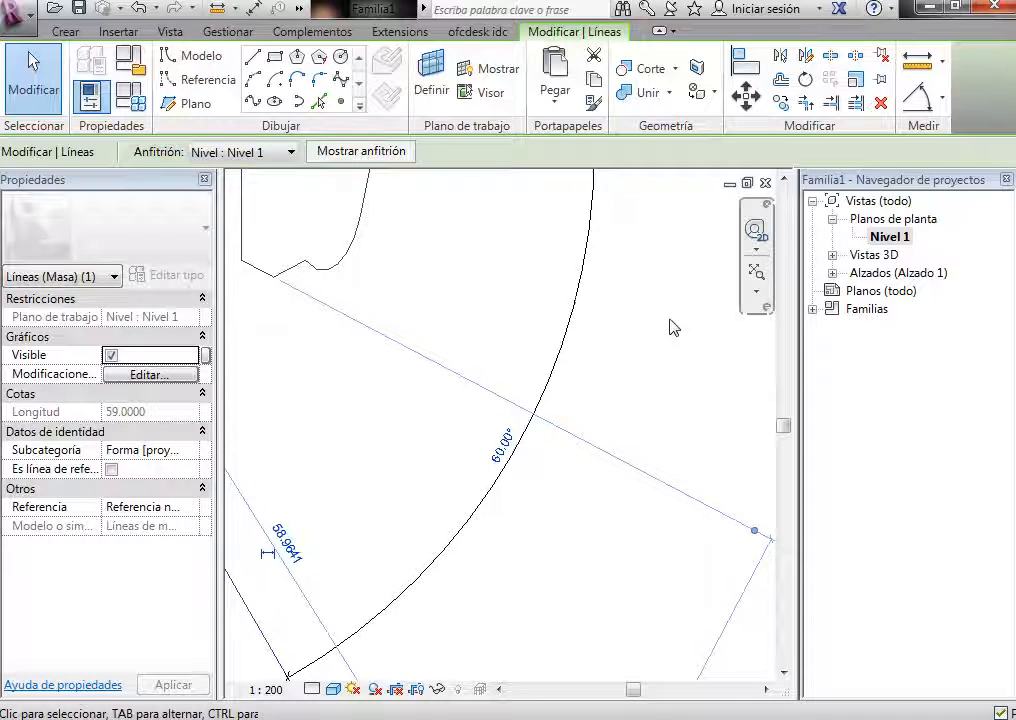
pyautogui.click(692, 331)
pyautogui.scroll(-5, 680, 396)
pyautogui.scroll(-3, 600, 460)
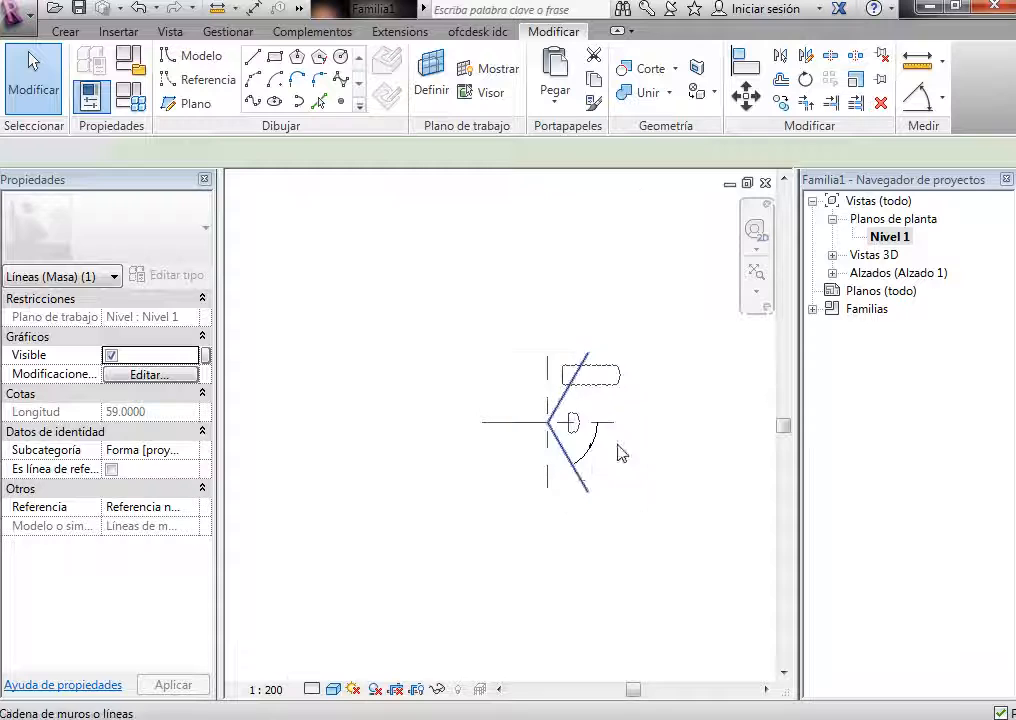
# Step: Delete the angular dimension between the downward diagonal line and the horizontal reference plane
pyautogui.scroll(3, 592, 452)
pyautogui.scroll(2, 605, 462)
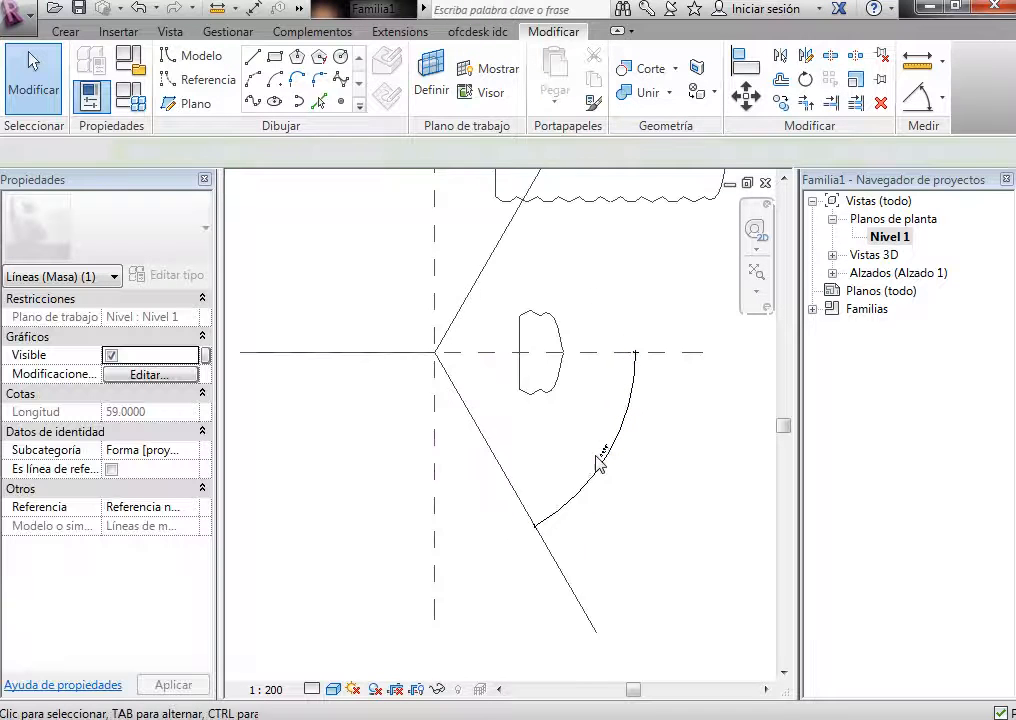
pyautogui.click(593, 468)
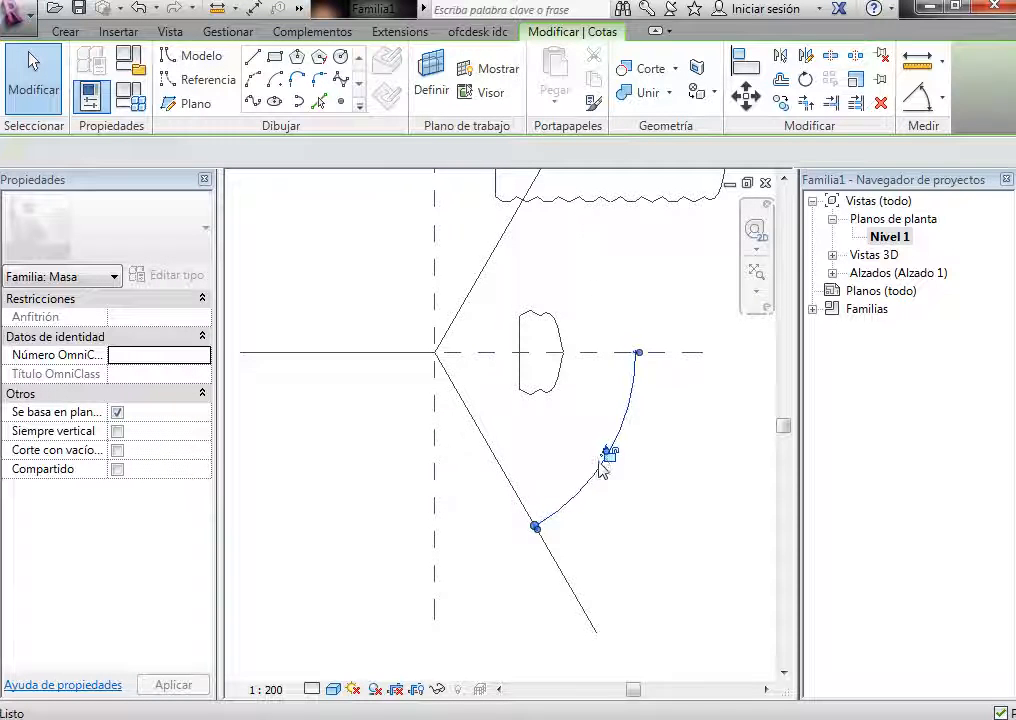
pyautogui.press('Delete')
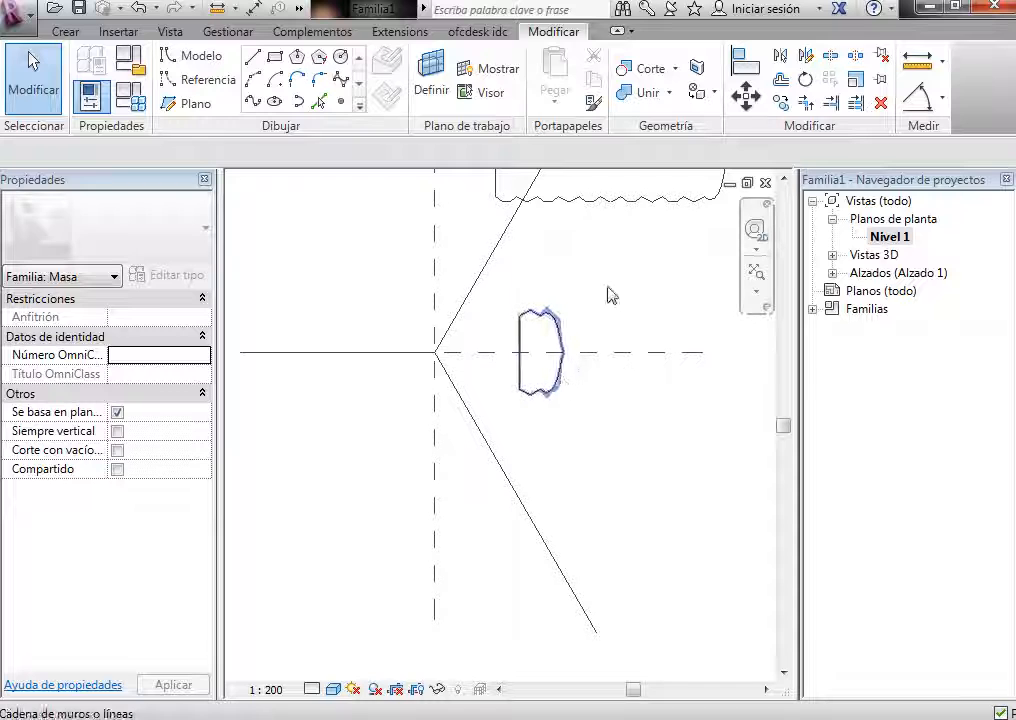
# Step: Rotate the small closed outline 180° about its center so its straight side faces away from the reference-plane intersection
pyautogui.click(497, 356)
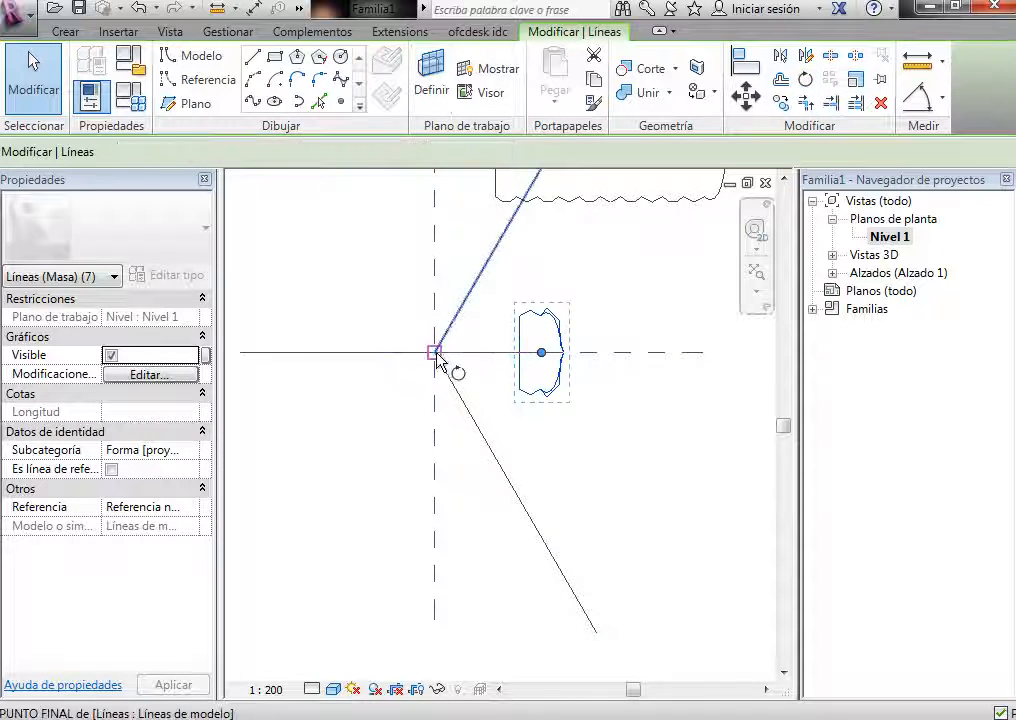
pyautogui.press('r')
pyautogui.press('o')
pyautogui.click(688, 352)
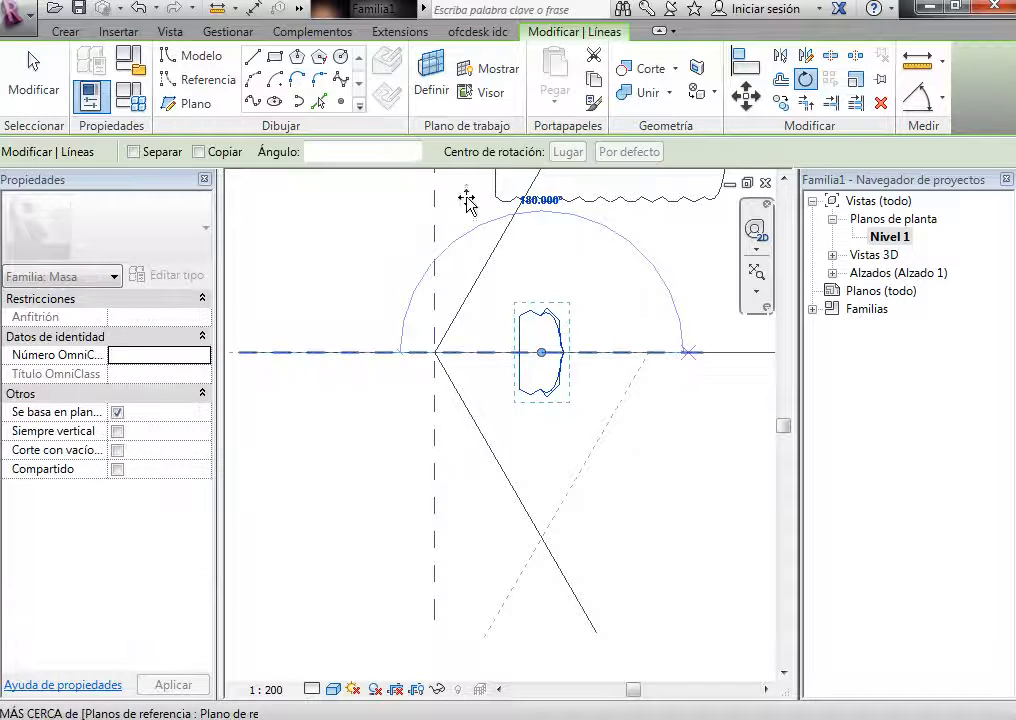
pyautogui.click(310, 270)
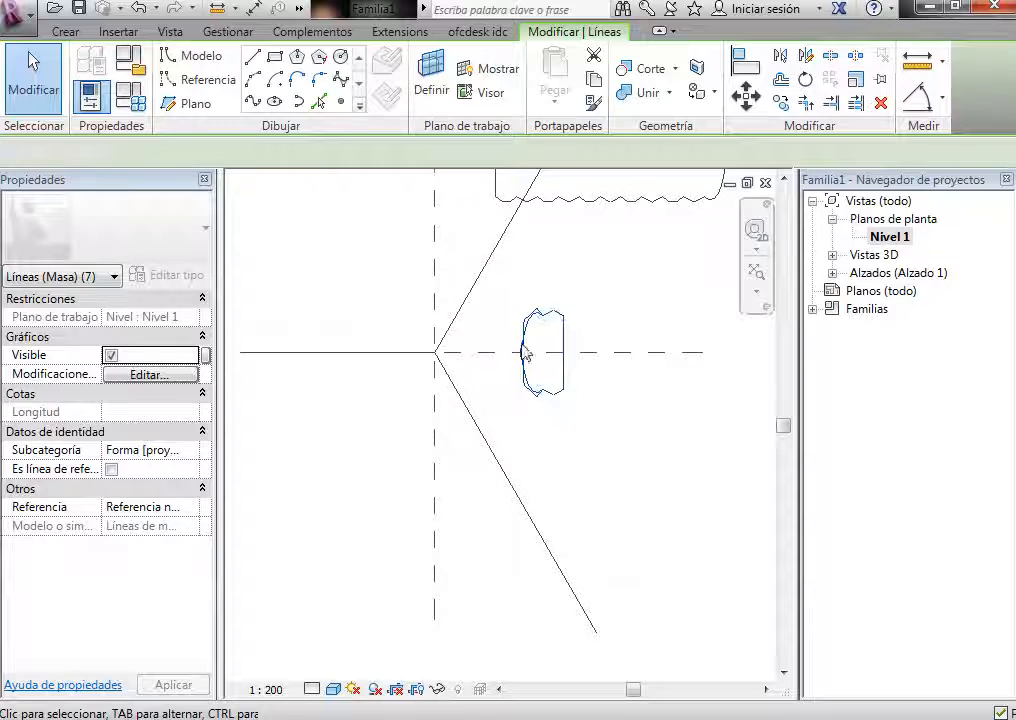
# Step: Move the small outline by its straight side's midpoint about 35.9 along the horizontal reference plane, across the vertical plane onto the horizontal model line
pyautogui.moveTo(499, 290); pyautogui.dragTo(603, 437)
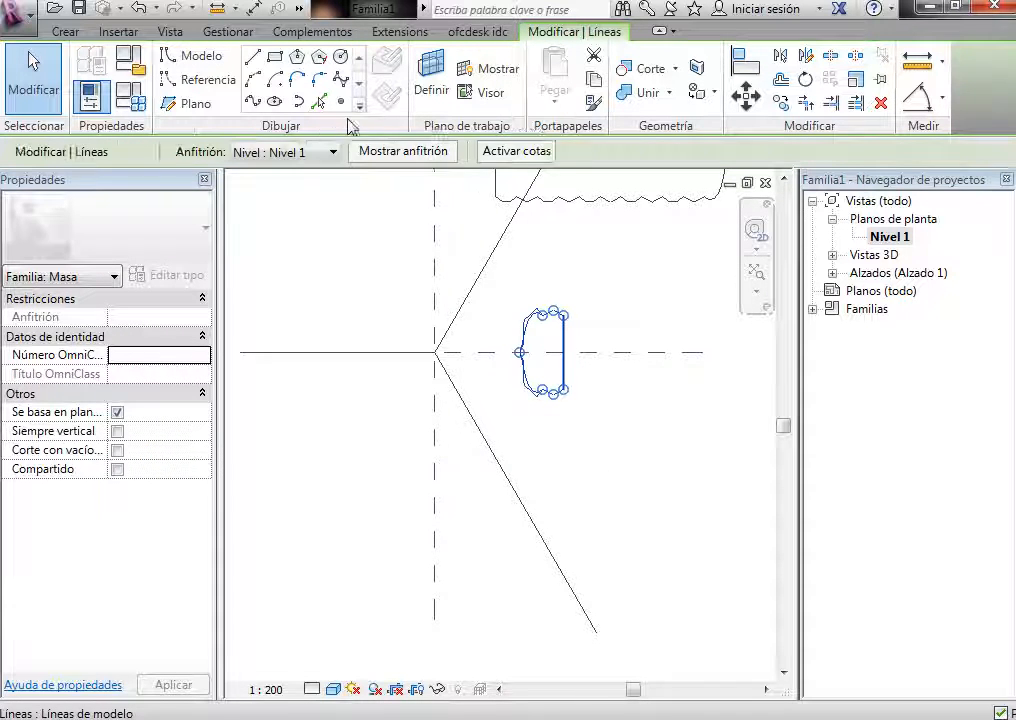
pyautogui.click(745, 96)
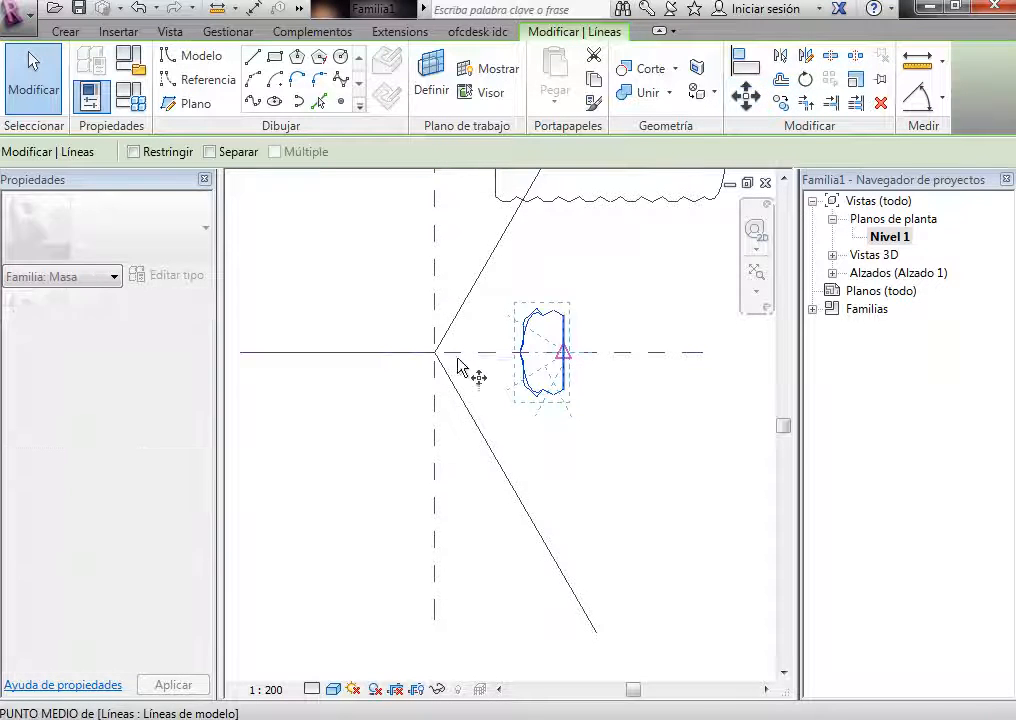
pyautogui.click(457, 366)
pyautogui.click(366, 352)
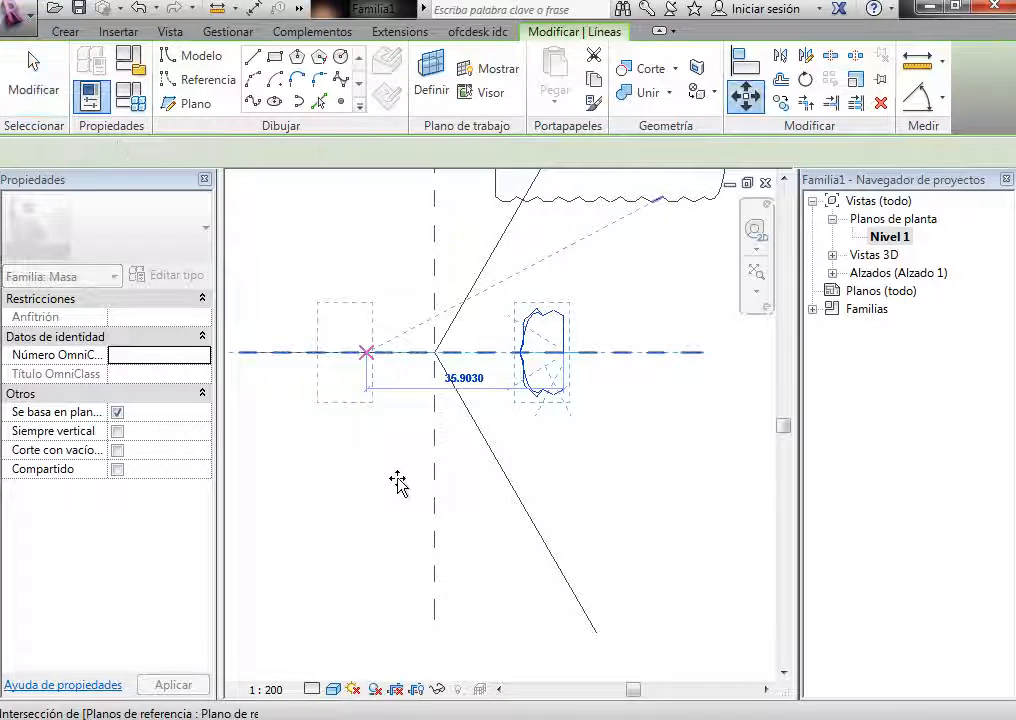
pyautogui.click(361, 463)
pyautogui.scroll(-1, 508, 420)
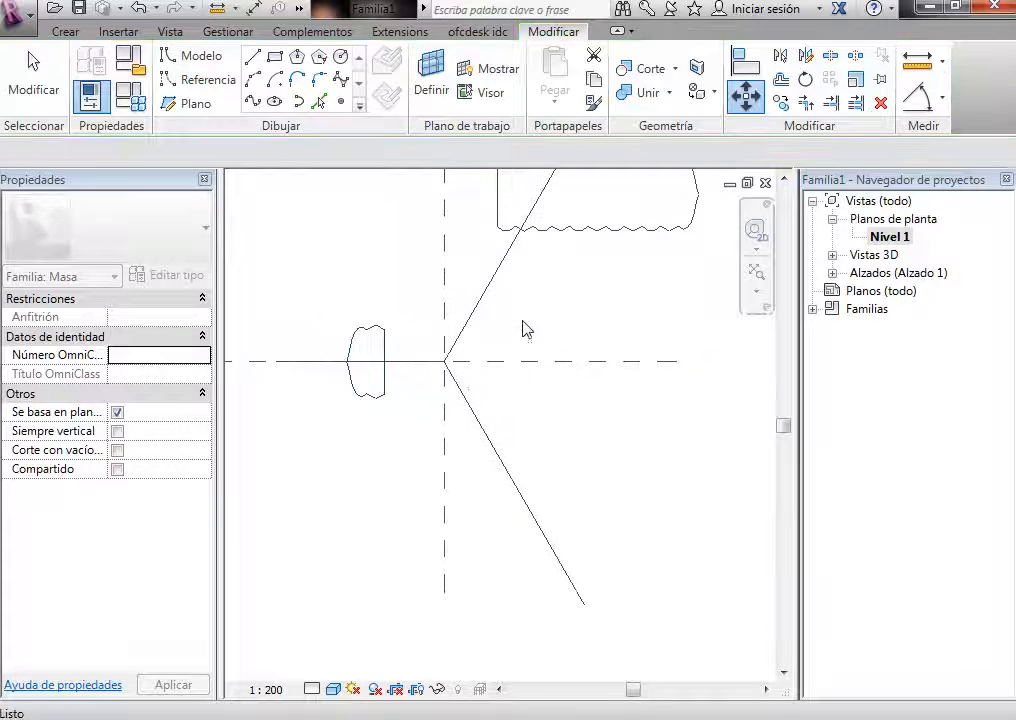
pyautogui.scroll(3, 524, 335)
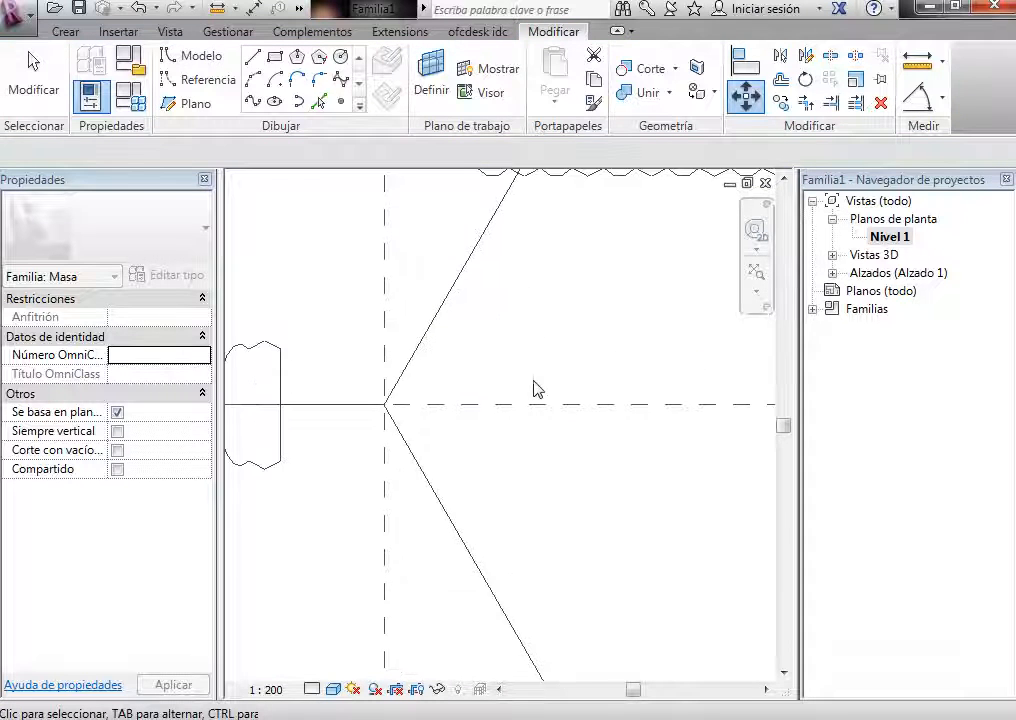
pyautogui.scroll(-3, 538, 389)
pyautogui.press('Escape')
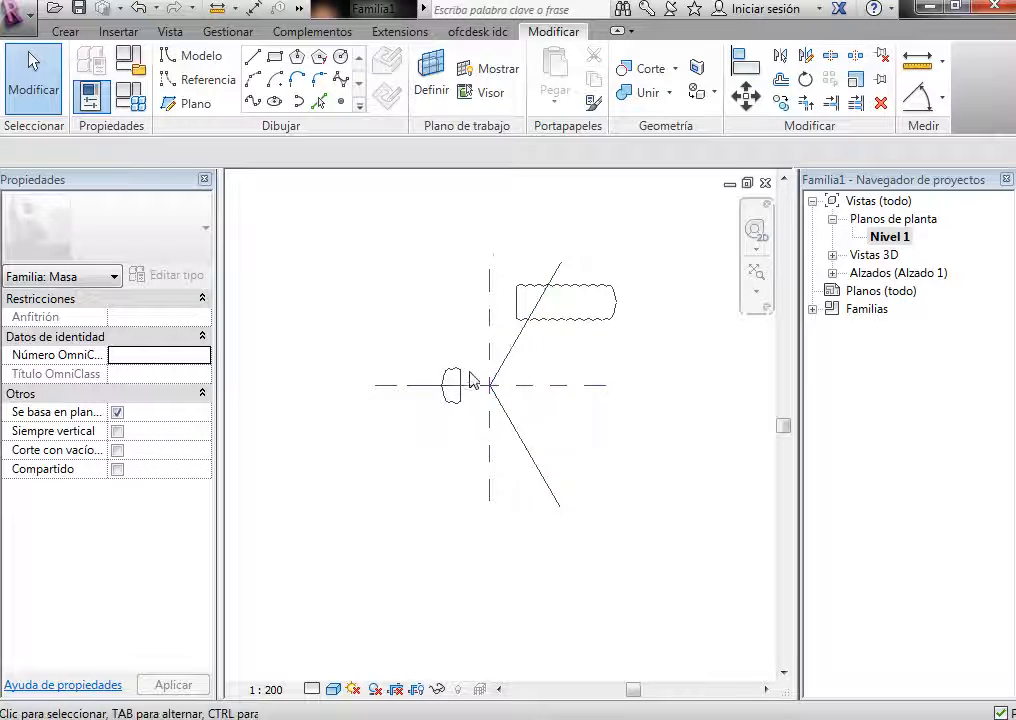
# Step: Draw a model-line circle of radius 9 centered on the reference-plane intersection
pyautogui.scroll(1, 460, 341)
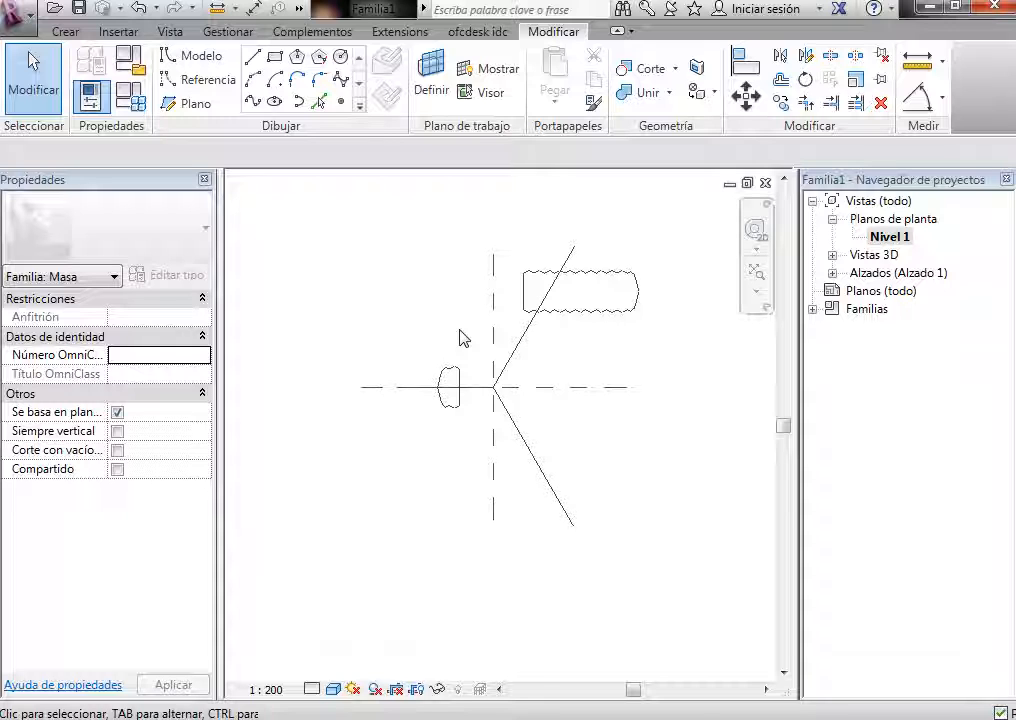
pyautogui.scroll(5, 420, 392)
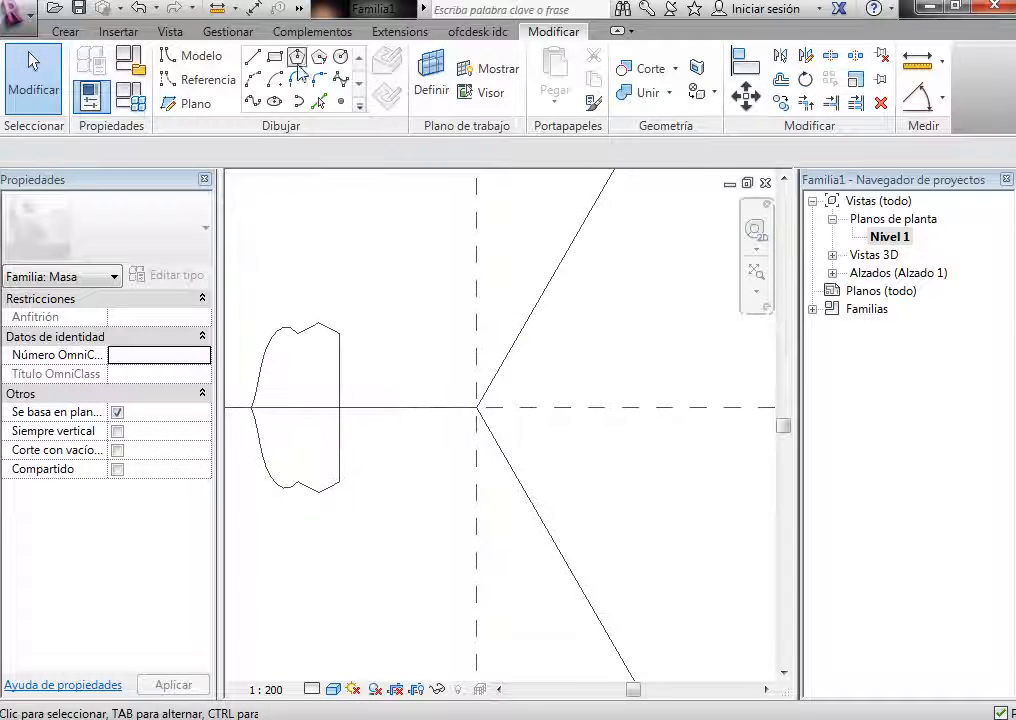
pyautogui.click(341, 56)
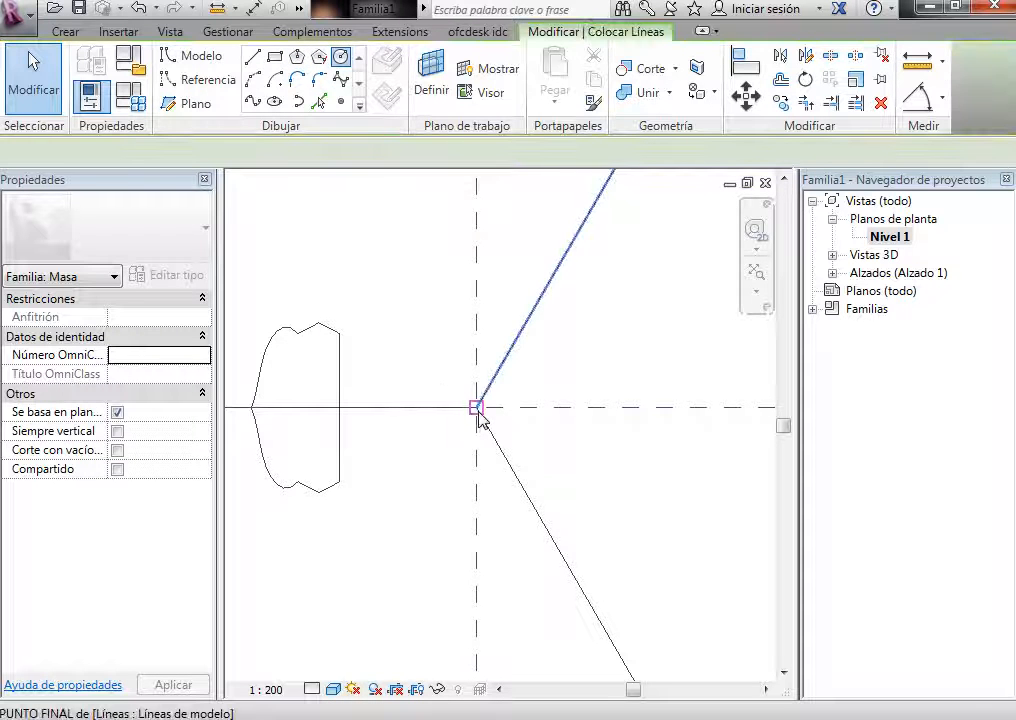
pyautogui.click(477, 409)
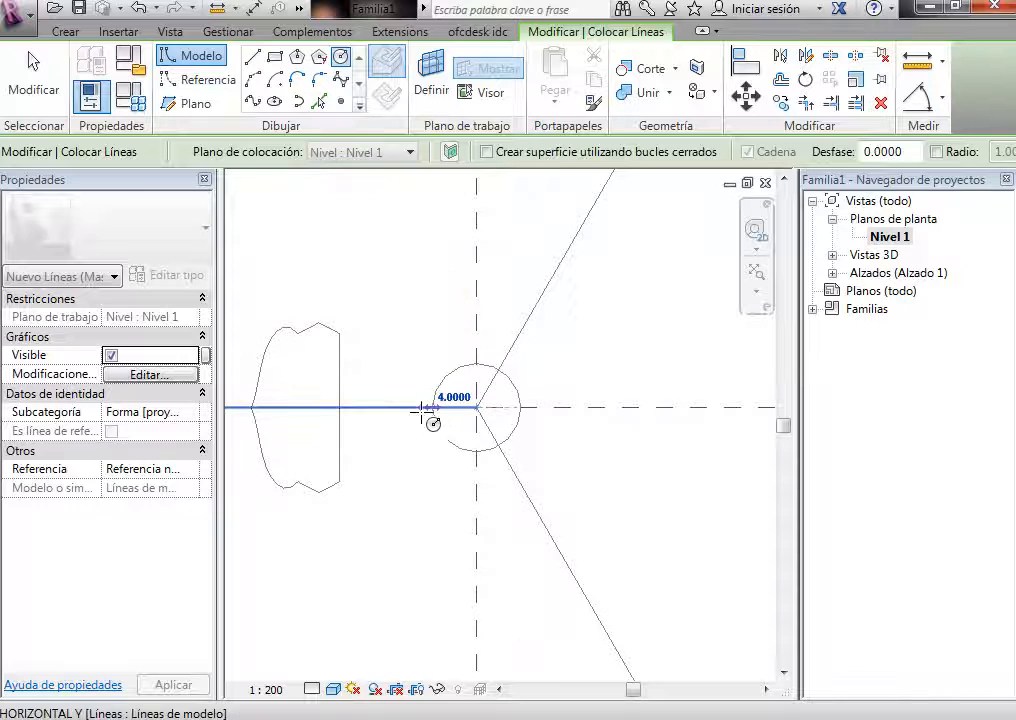
pyautogui.click(379, 408)
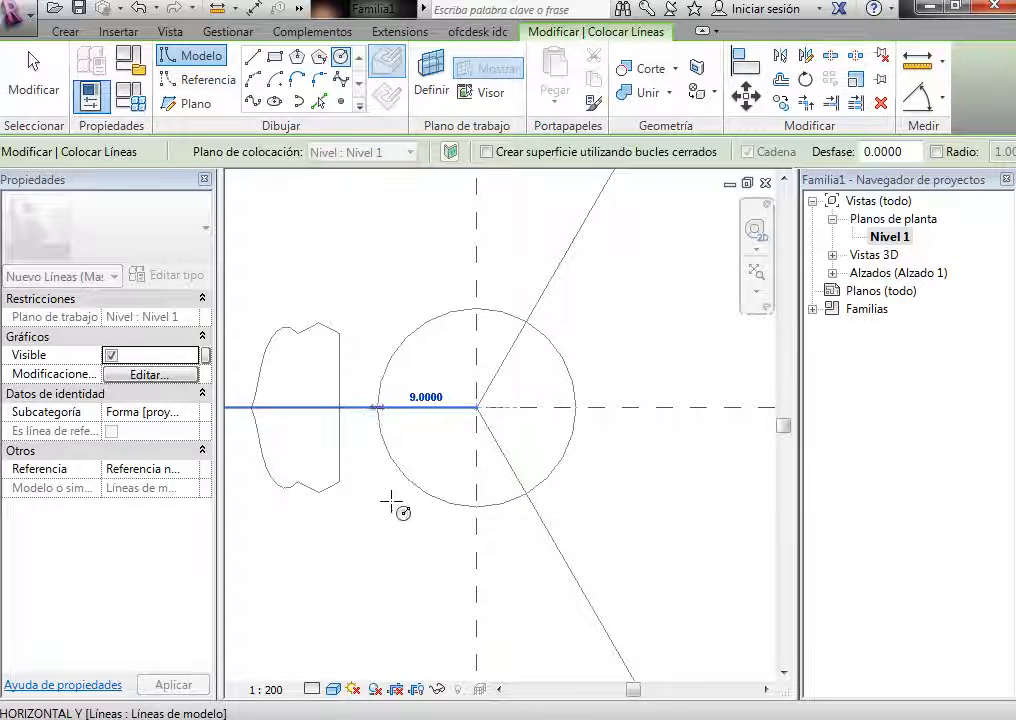
pyautogui.press('Escape')
pyautogui.press('Escape')
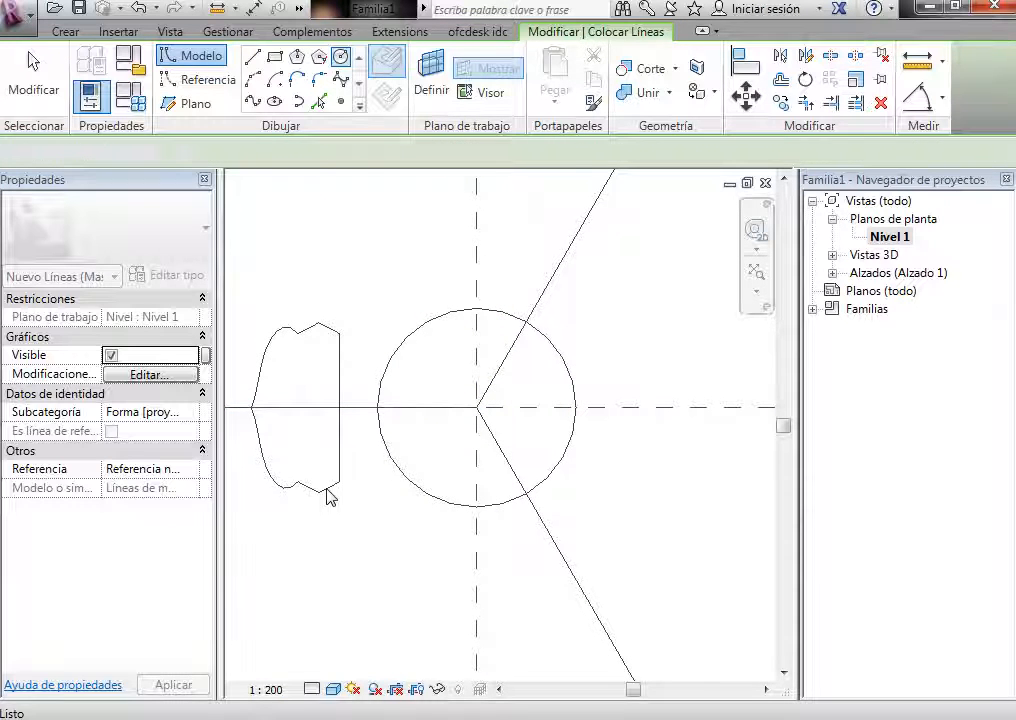
# Step: Move the small outline about 3.39 from its straight side's midpoint to the circle's nearest quadrant on the horizontal line
pyautogui.press('Tab')
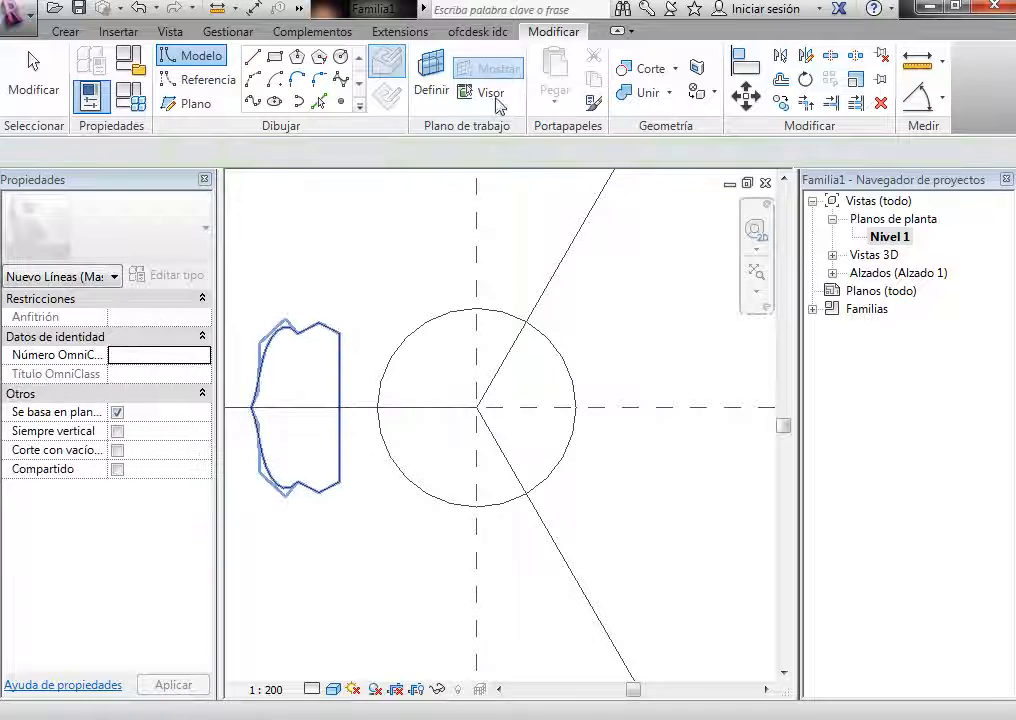
pyautogui.click(745, 98)
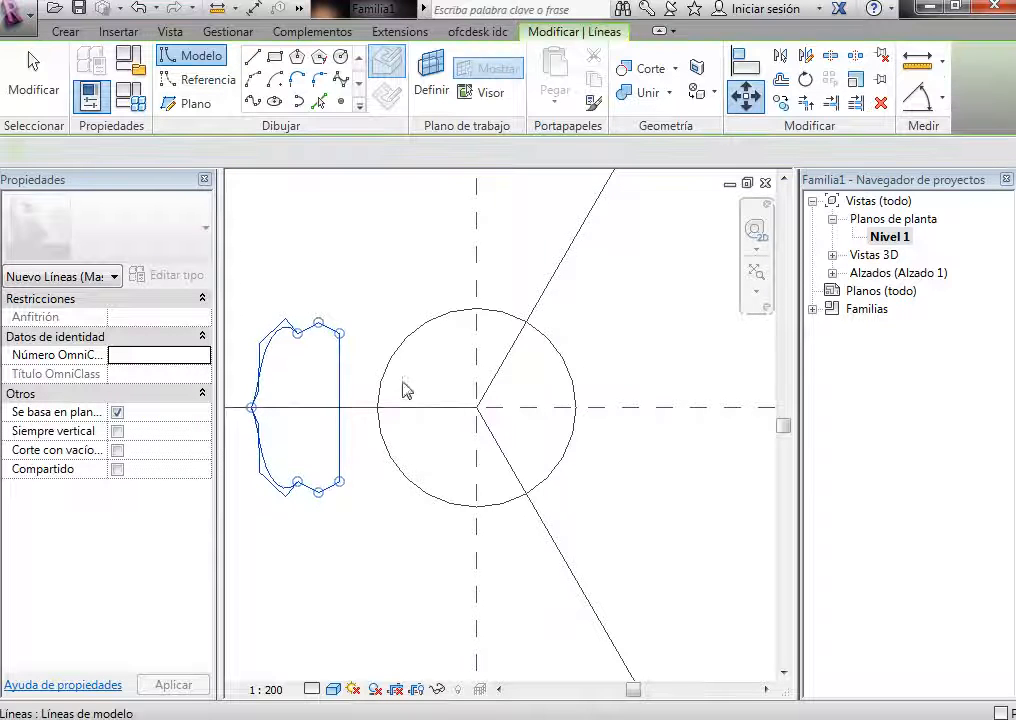
pyautogui.click(345, 415)
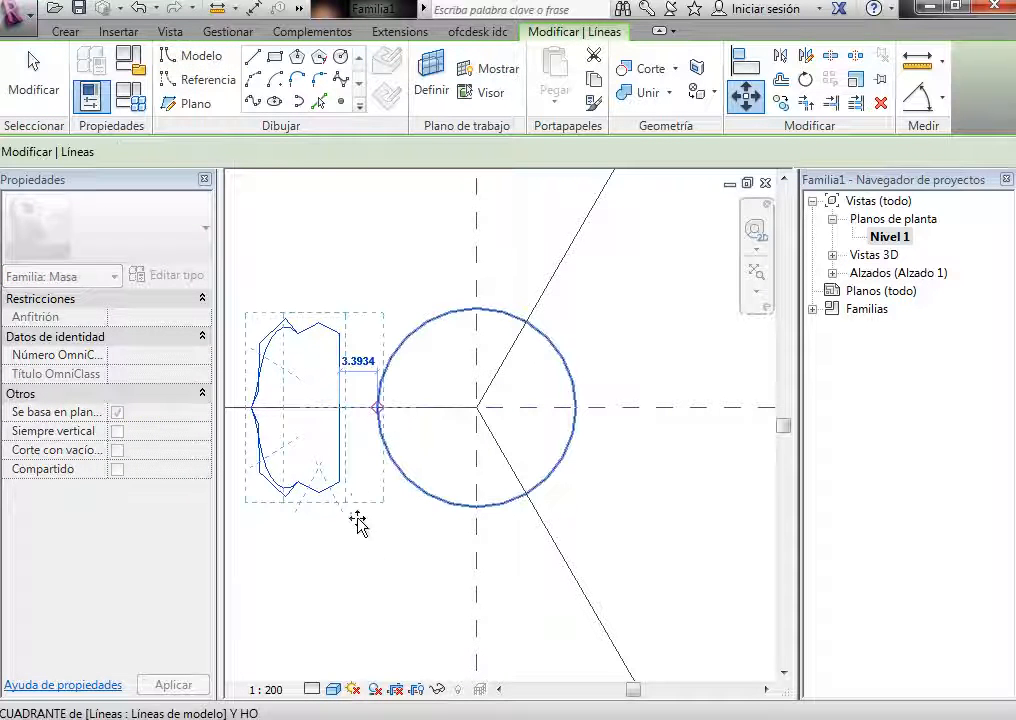
pyautogui.click(377, 408)
pyautogui.click(367, 567)
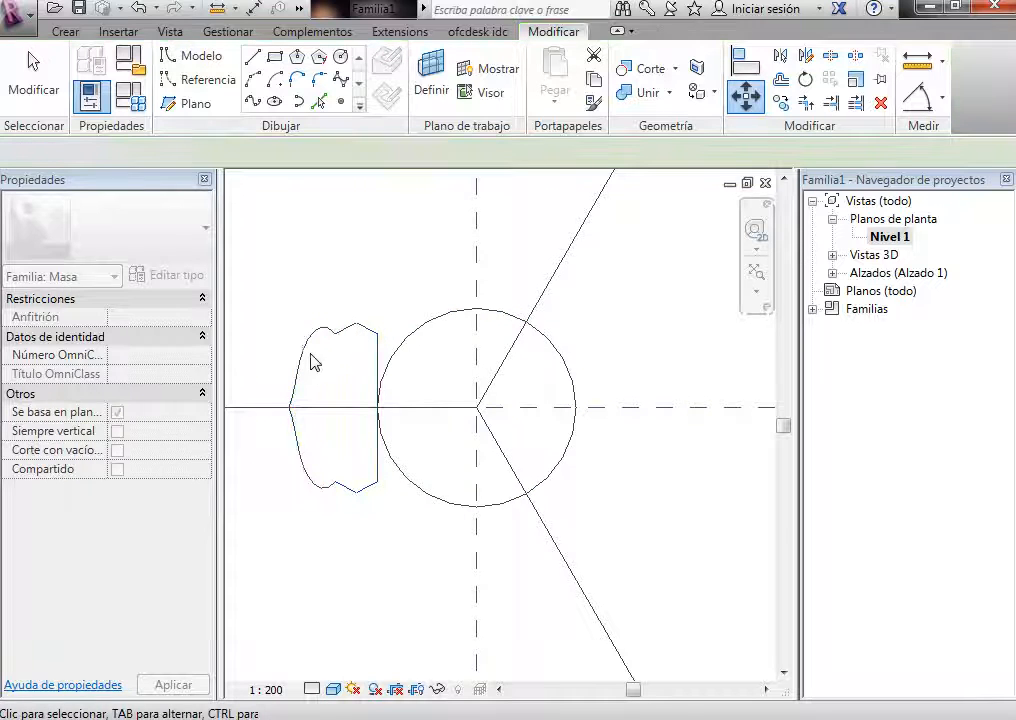
pyautogui.scroll(-2, 315, 360)
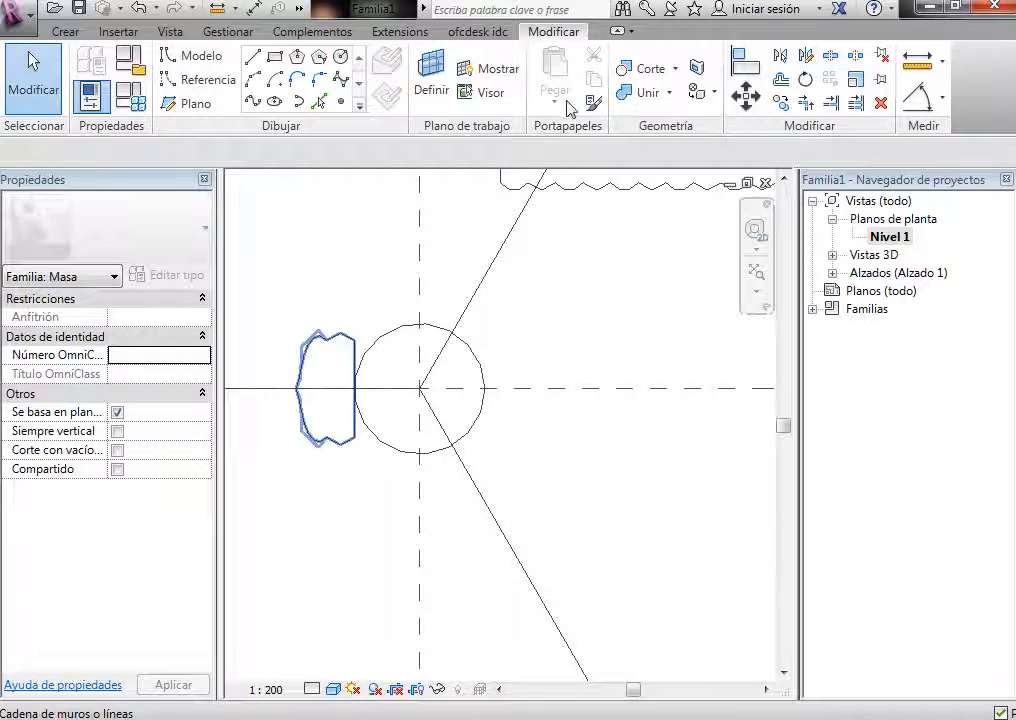
# Step: Mirror the outline on the horizontal line across the upper diagonal axis line, and mirror that copy across the horizontal axis line
pyautogui.click(806, 57)
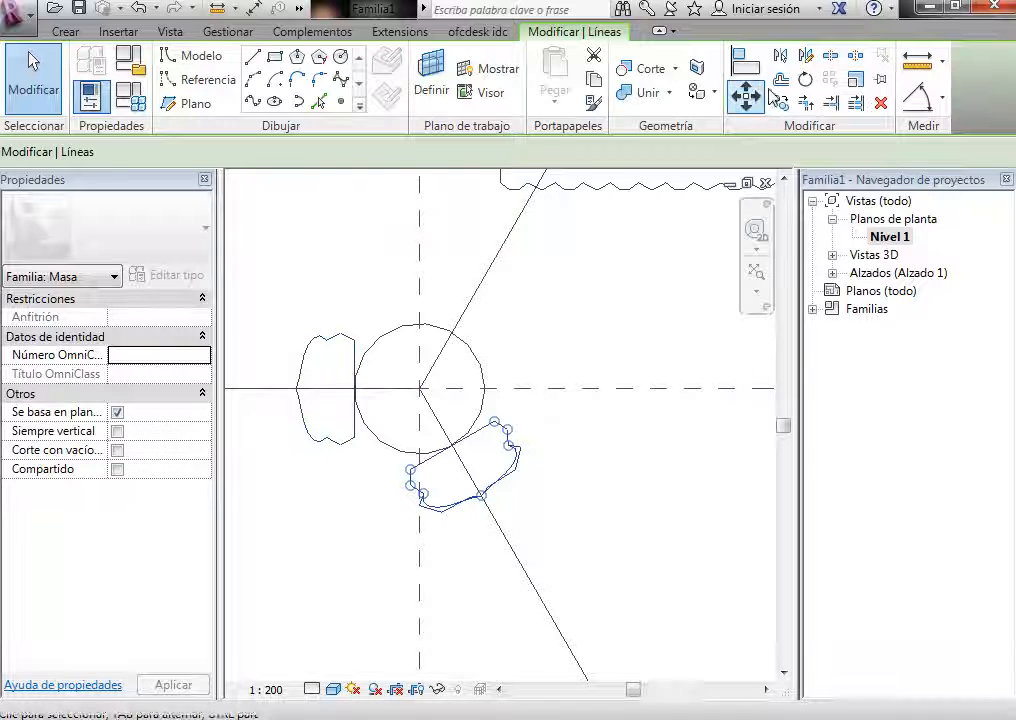
pyautogui.press('m')
pyautogui.press('m')
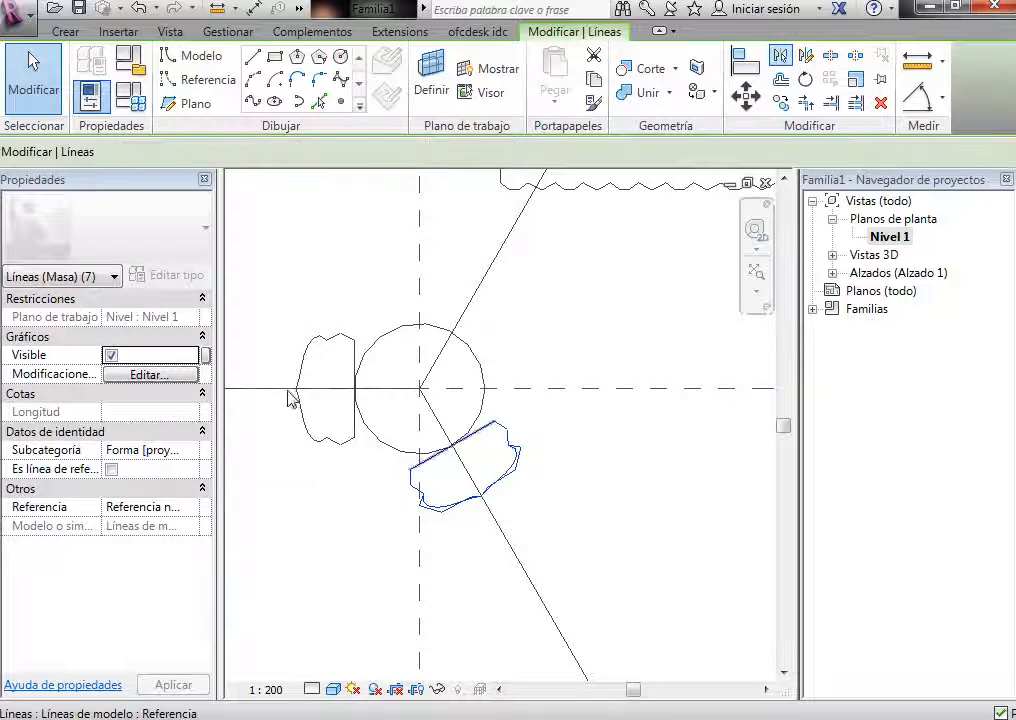
pyautogui.click(249, 388)
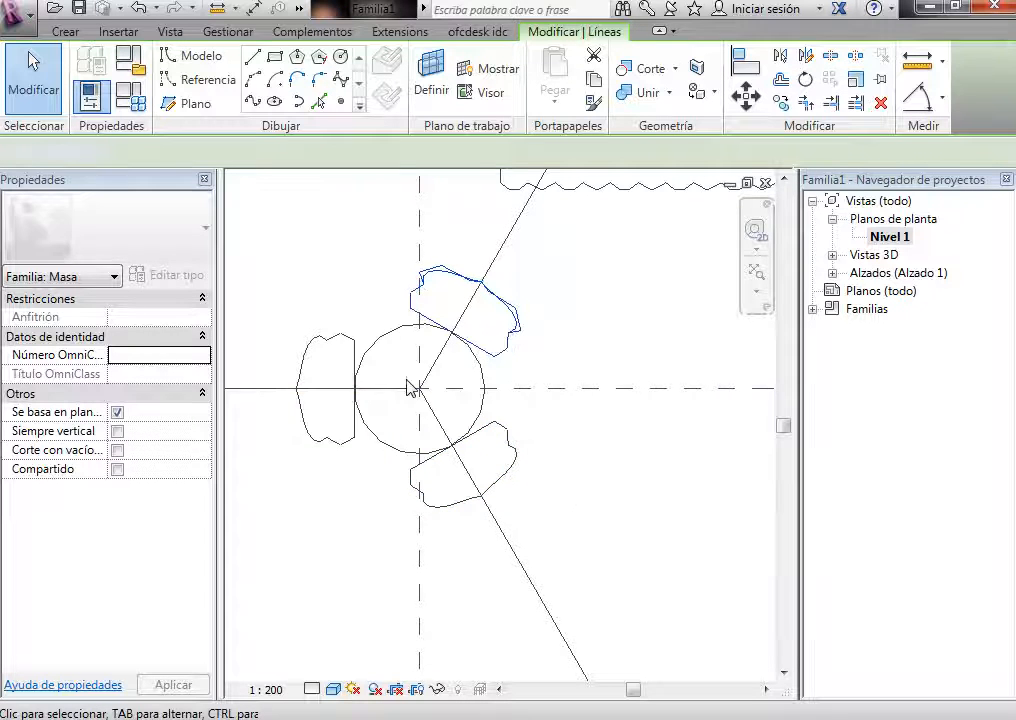
pyautogui.scroll(-3, 407, 380)
pyautogui.click(382, 421)
pyautogui.scroll(1, 460, 312)
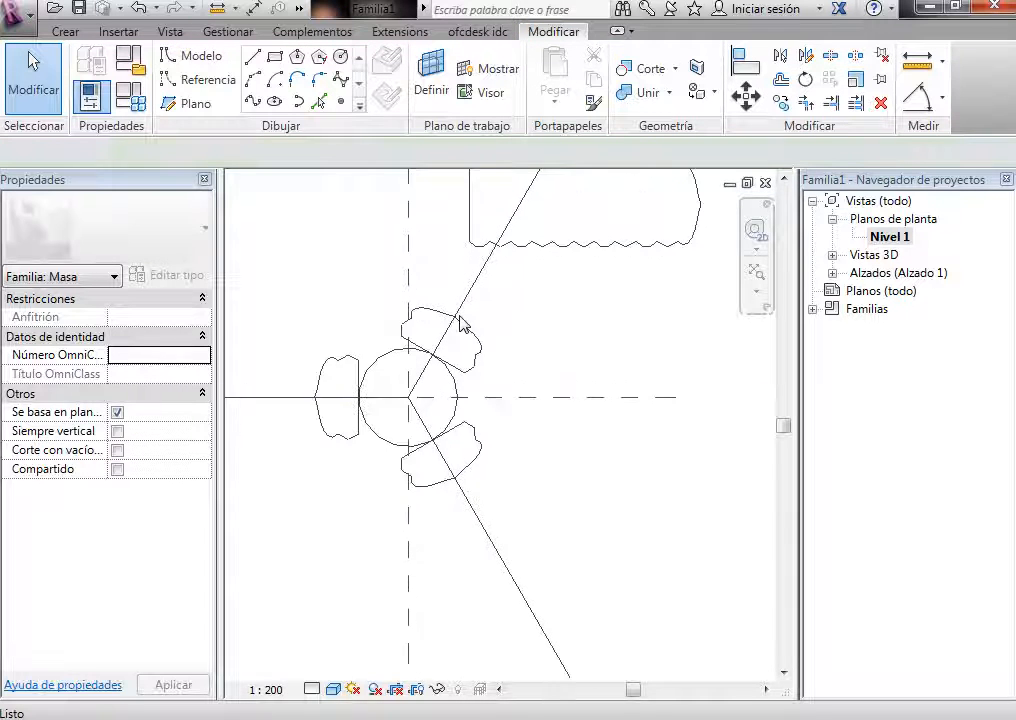
# Step: Draw a model-line rectangle between the facing straight-side endpoints of the horizontal-axis outline and the upper diagonal outline
pyautogui.scroll(2, 460, 322)
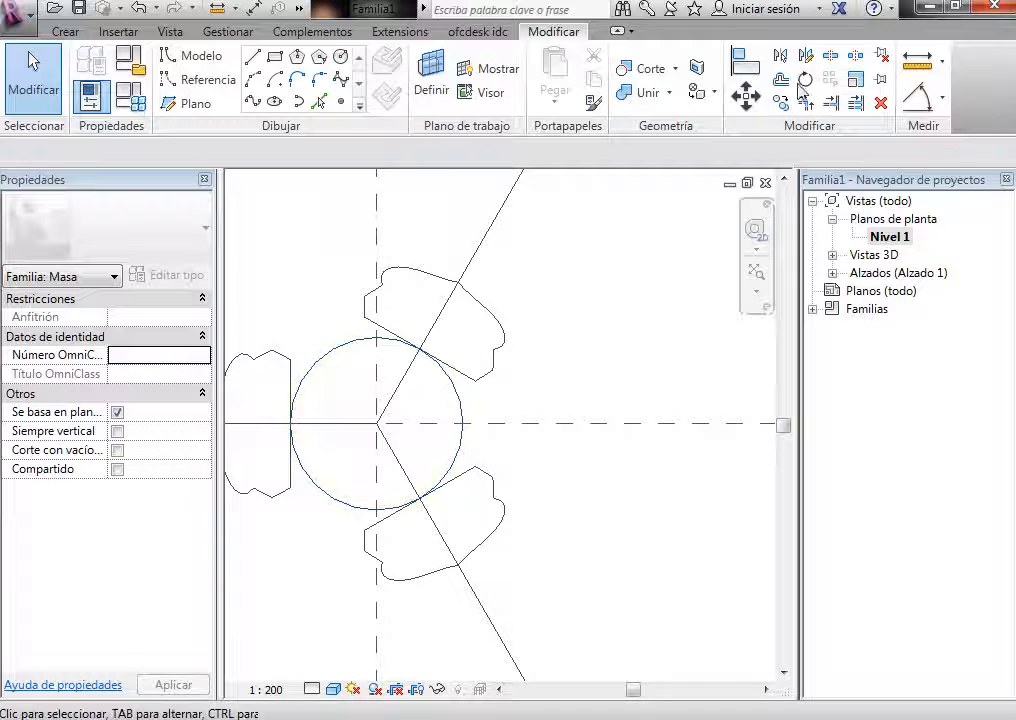
pyautogui.click(276, 57)
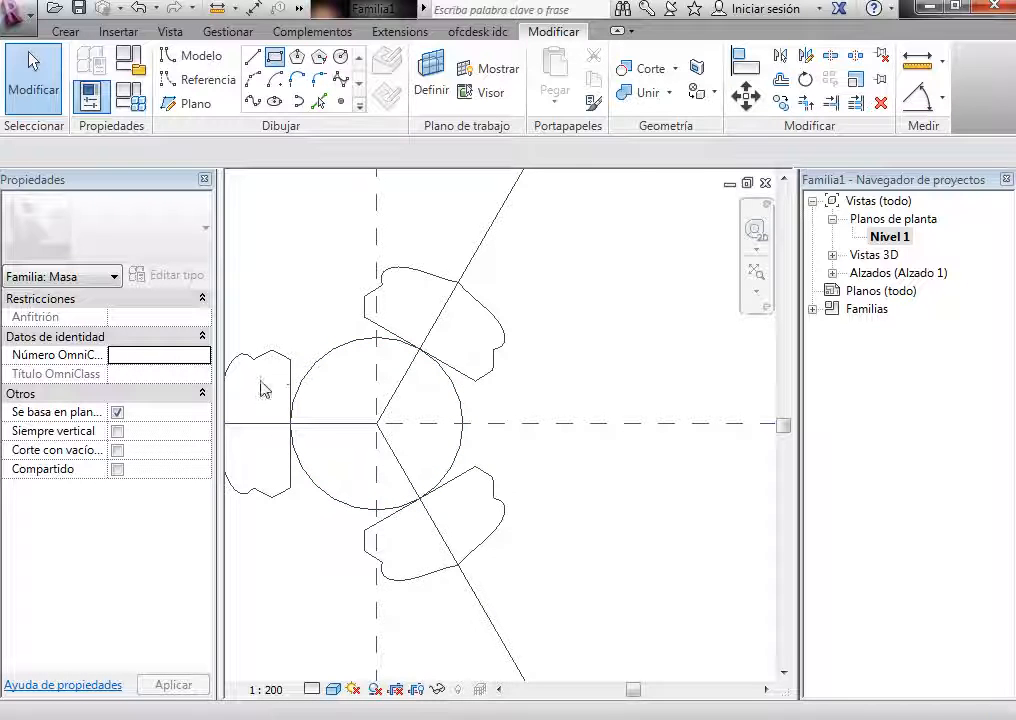
pyautogui.click(363, 318)
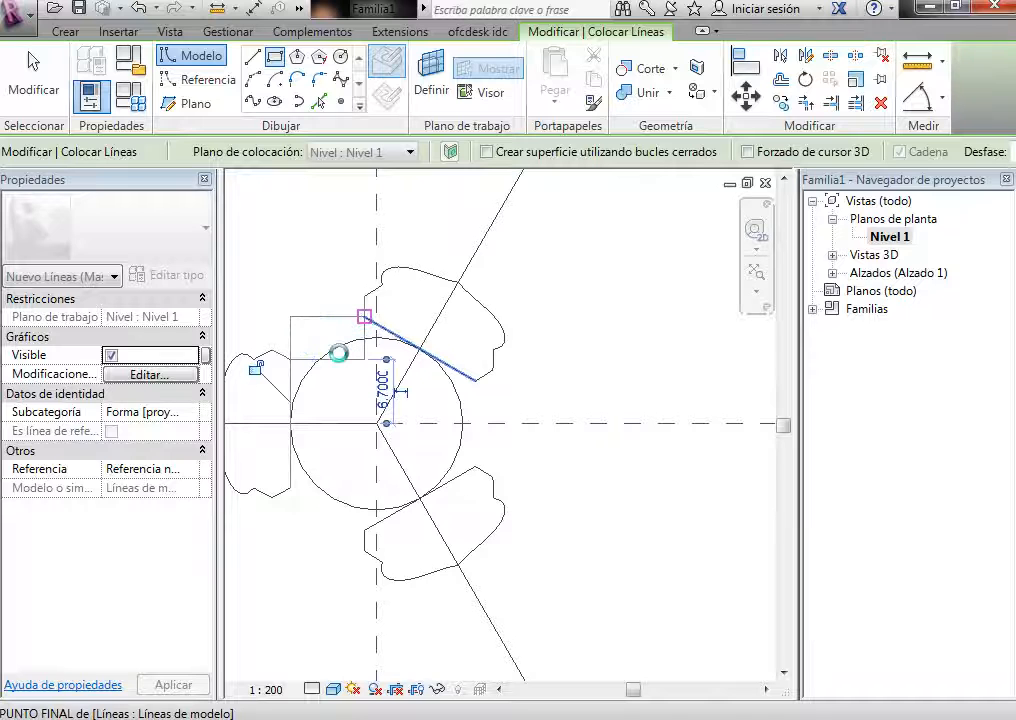
pyautogui.press('Escape')
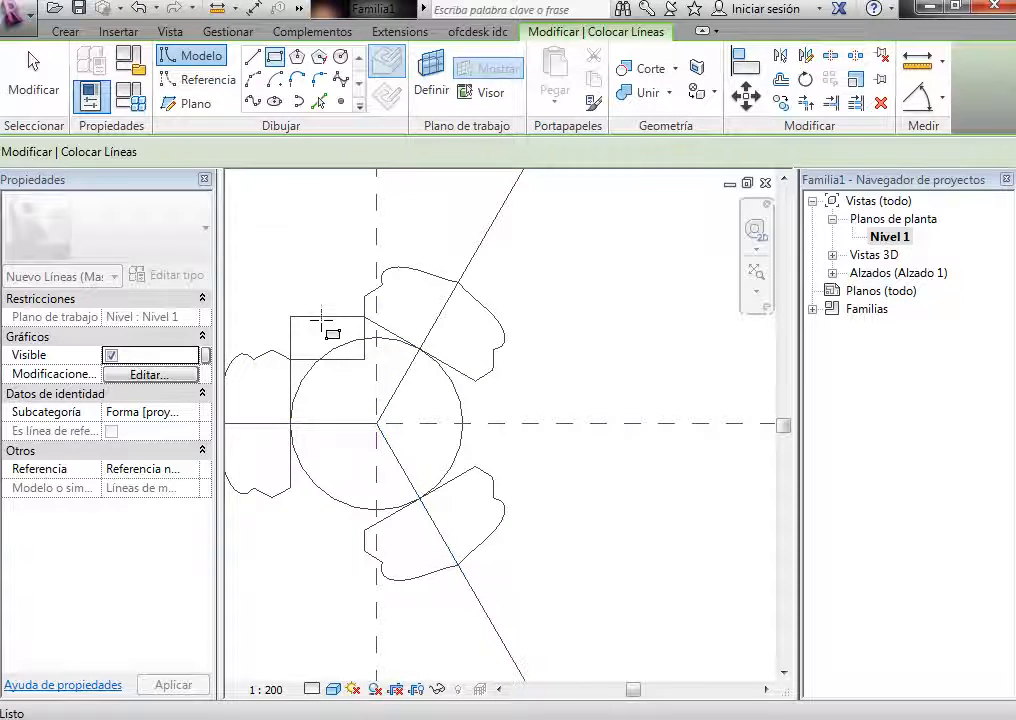
pyautogui.press('Escape')
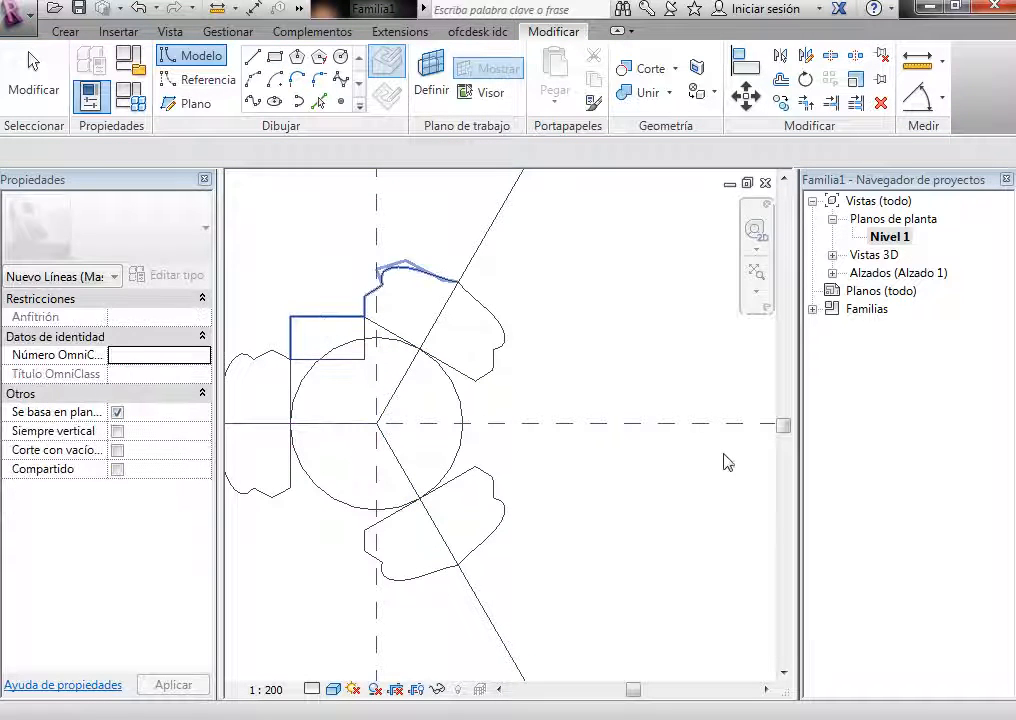
# Step: Delete the line chain joining the rectangle to the upper outline, and undo back to before the rectangle
pyautogui.press('Delete')
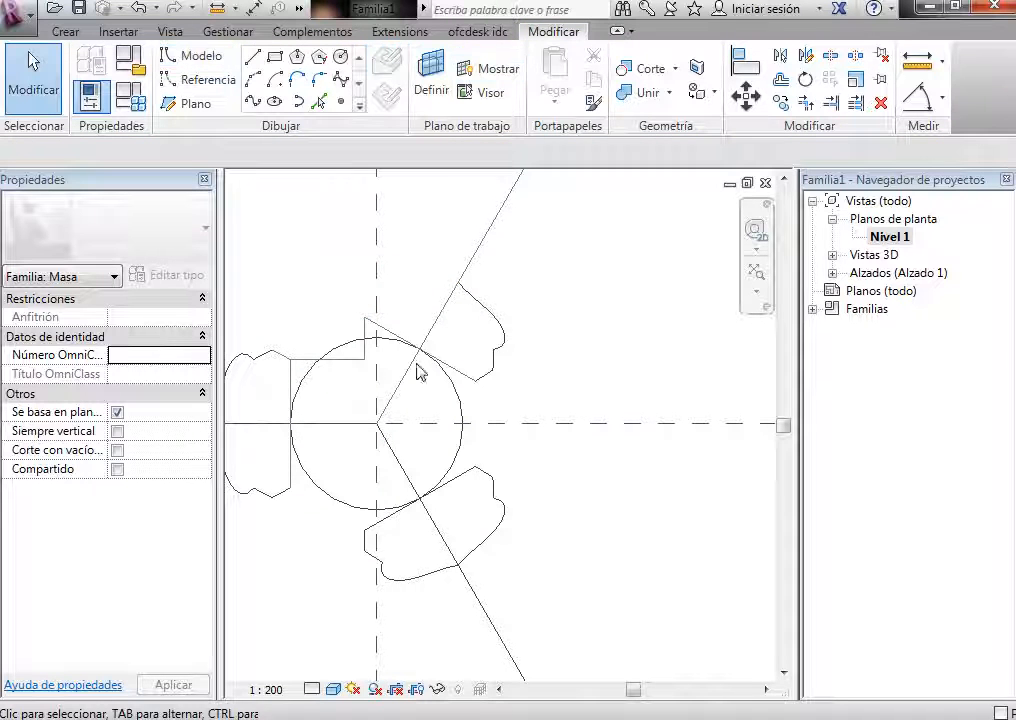
pyautogui.click(346, 360)
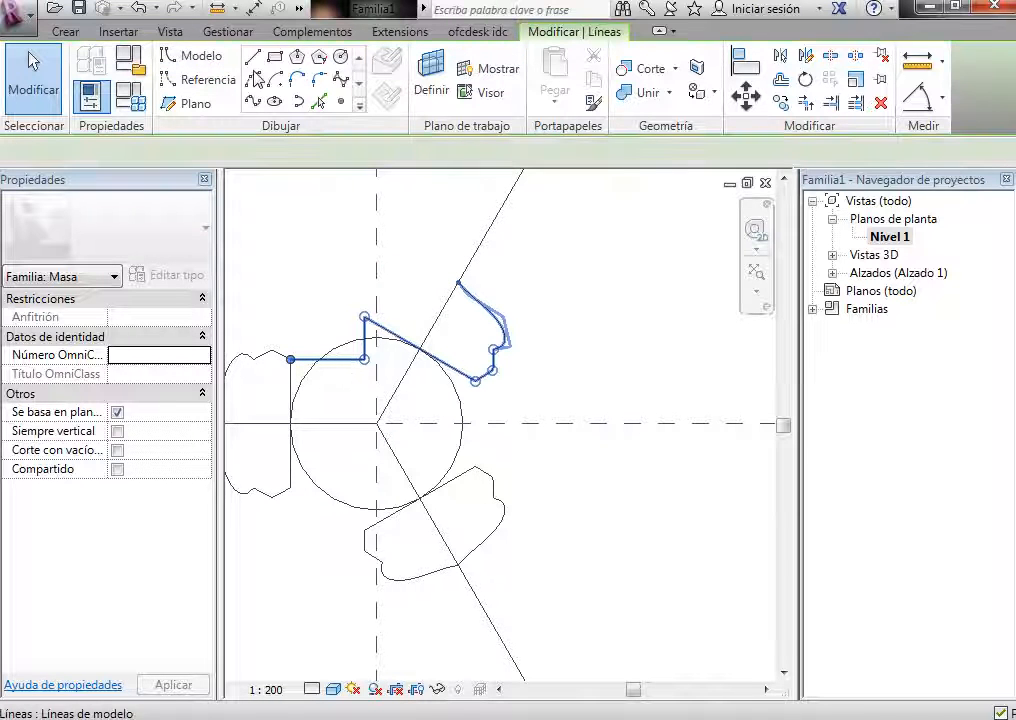
pyautogui.click(141, 9)
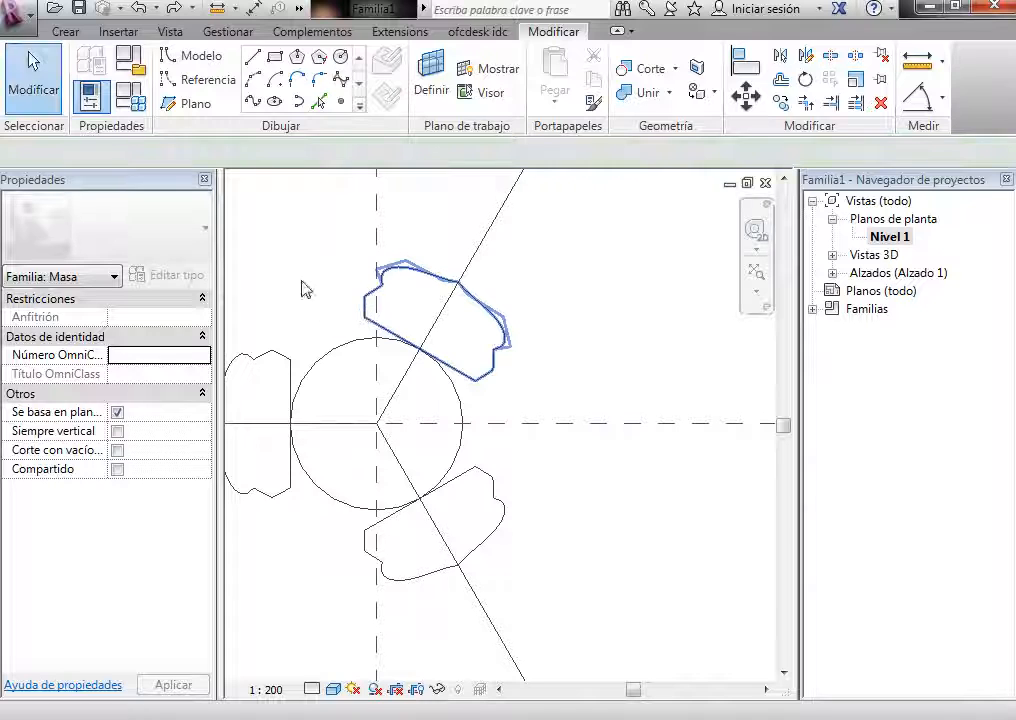
pyautogui.click(431, 280)
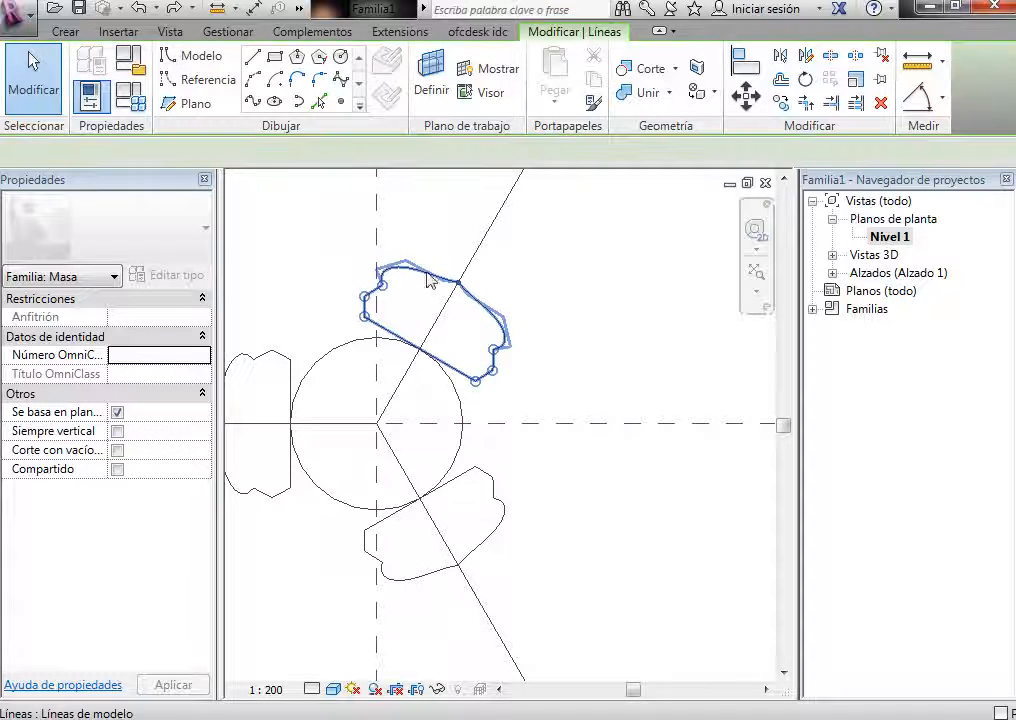
pyautogui.click(588, 316)
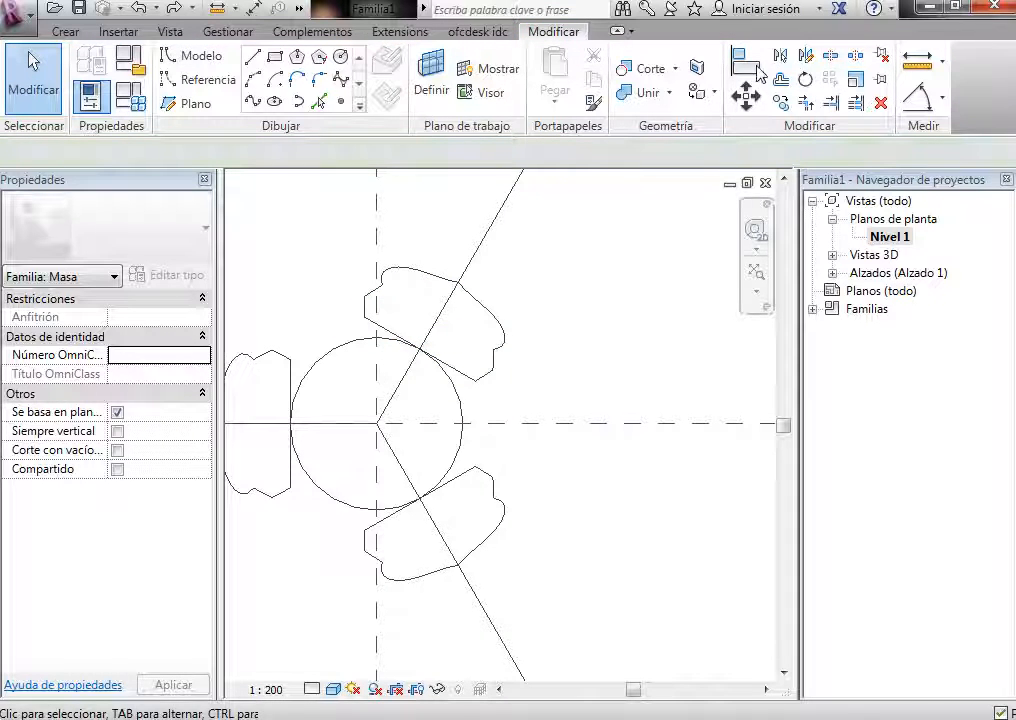
# Step: Measure the gap between the facing straight-side endpoints of the upper and lower diagonal outlines
pyautogui.click(918, 62)
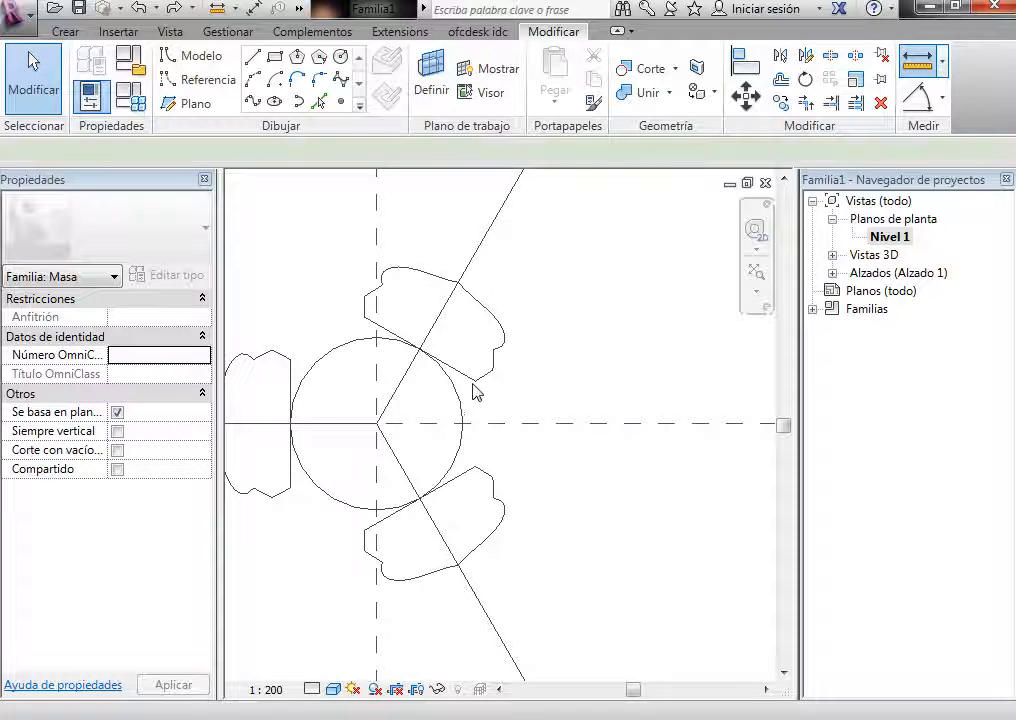
pyautogui.click(475, 381)
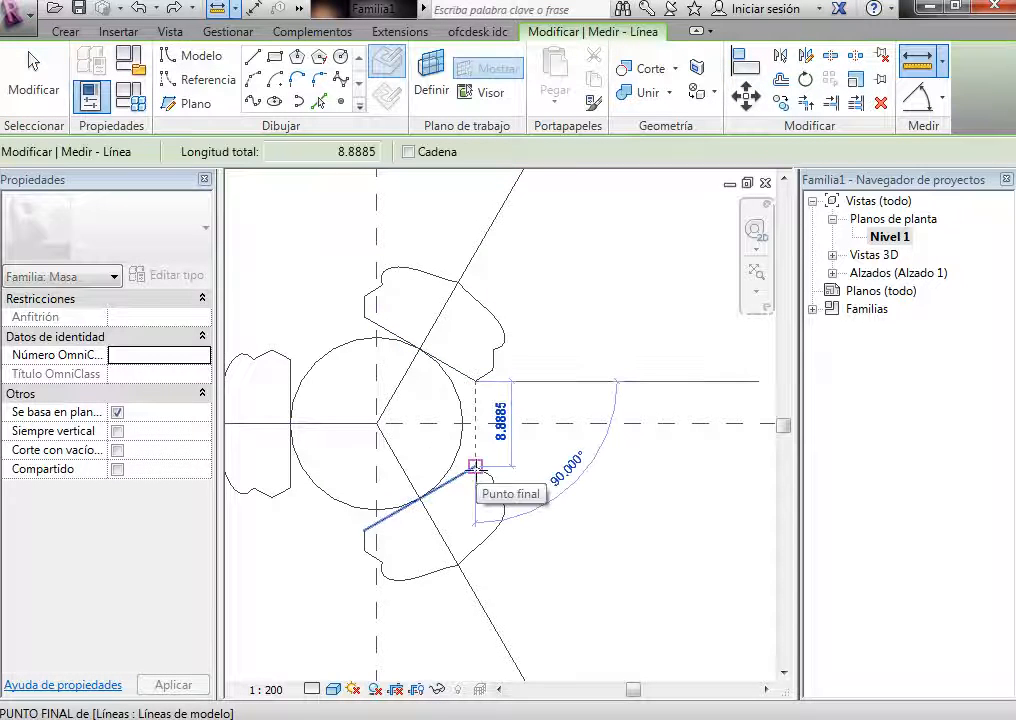
pyautogui.click(475, 466)
pyautogui.scroll(1, 470, 464)
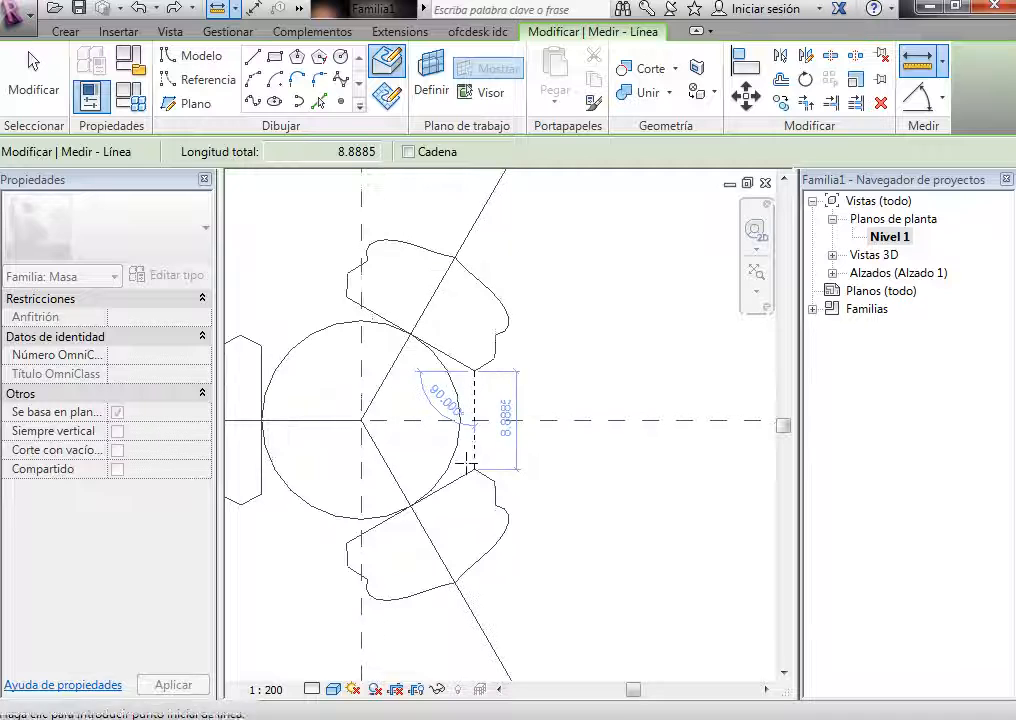
pyautogui.press('Escape')
pyautogui.scroll(-3, 533, 449)
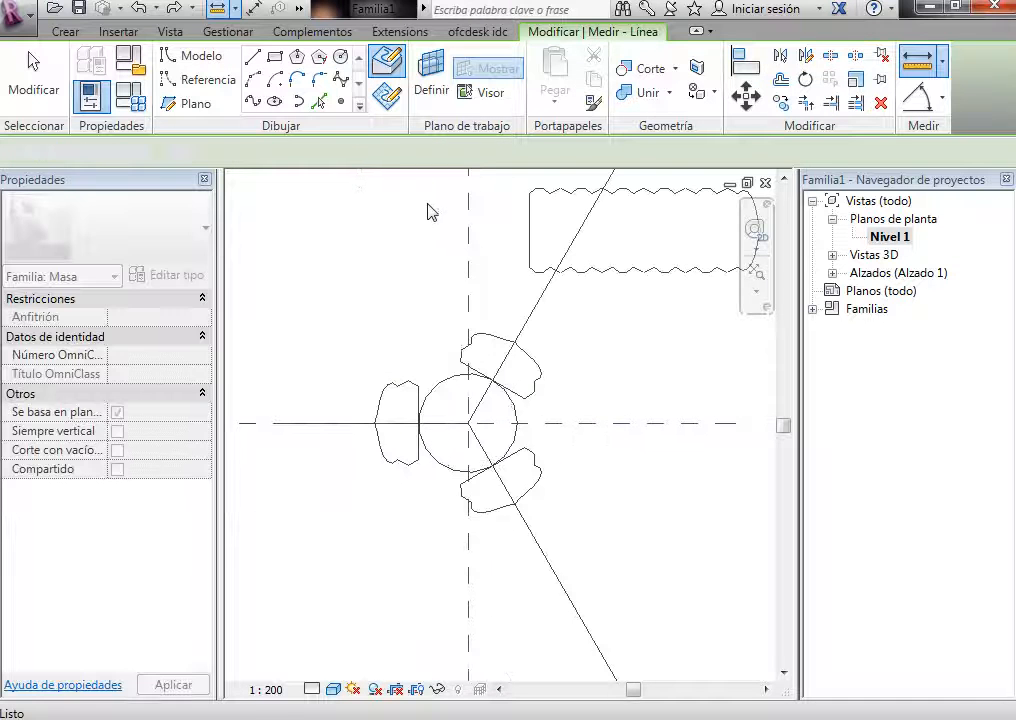
pyautogui.press('Escape')
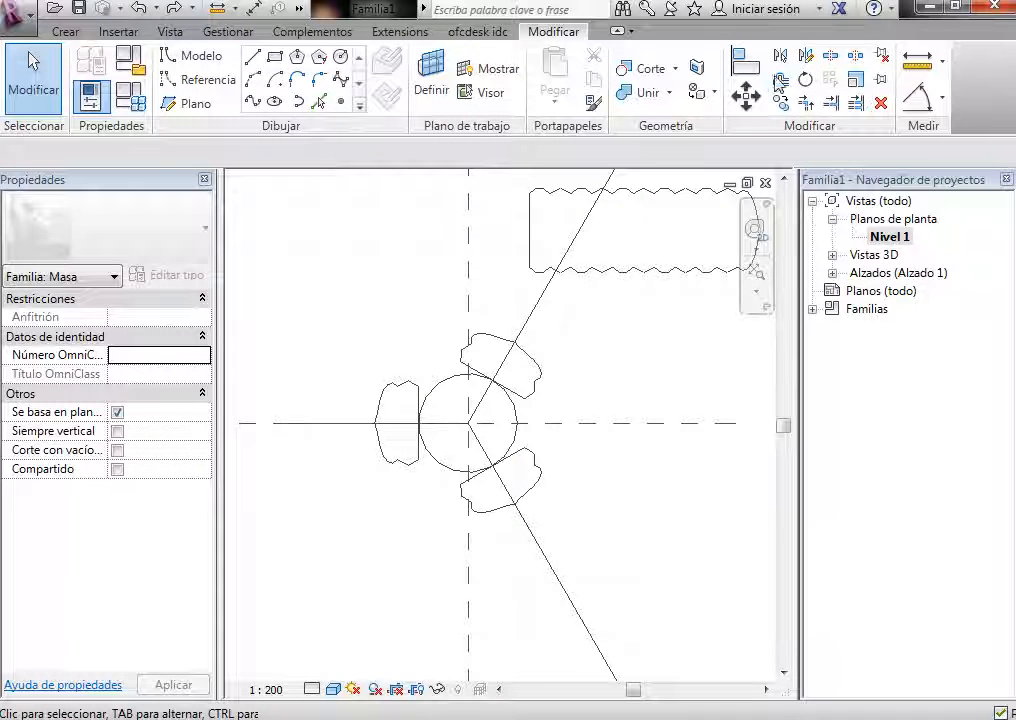
# Step: Offset copies of the horizontal axis line by 5 to both sides
pyautogui.press('o')
pyautogui.press('f')
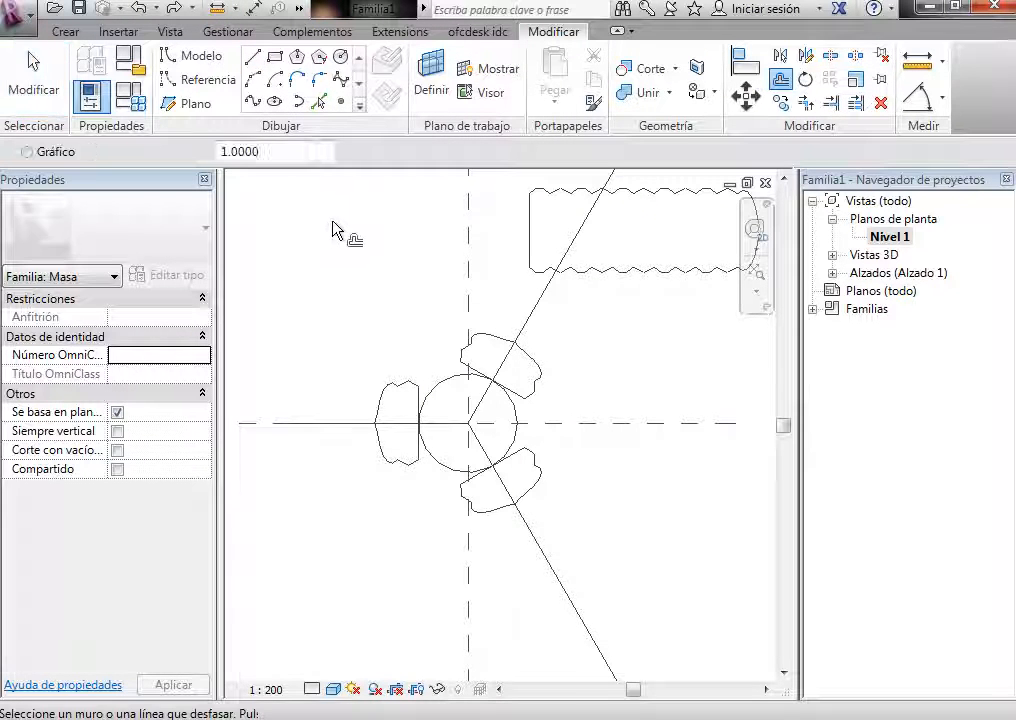
pyautogui.doubleClick(200, 152)
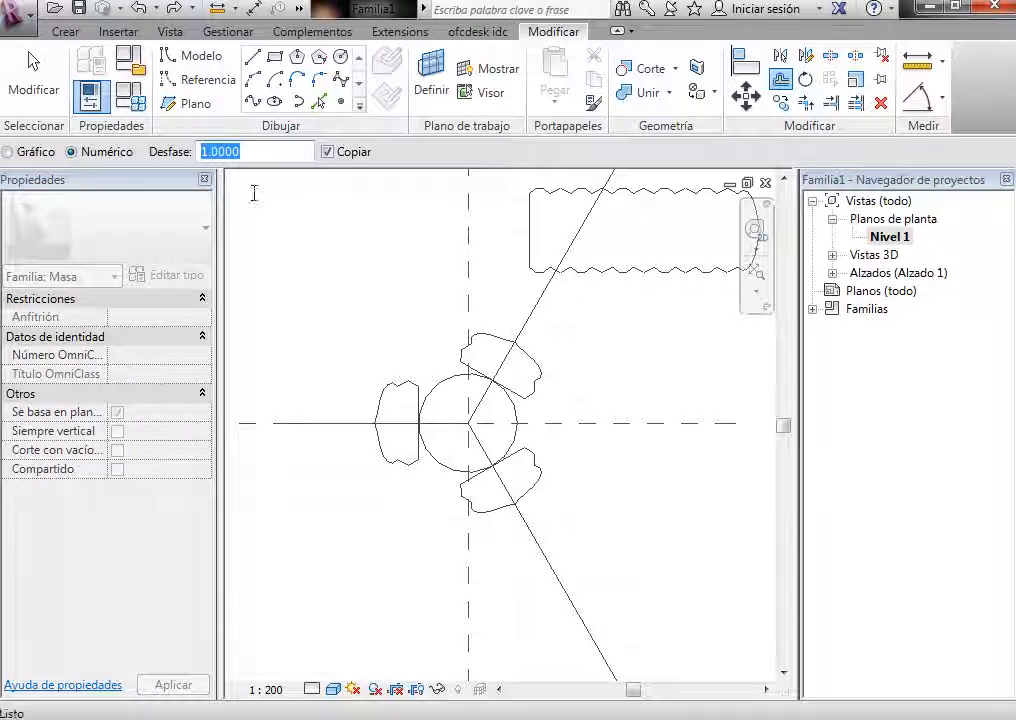
pyautogui.write('4')
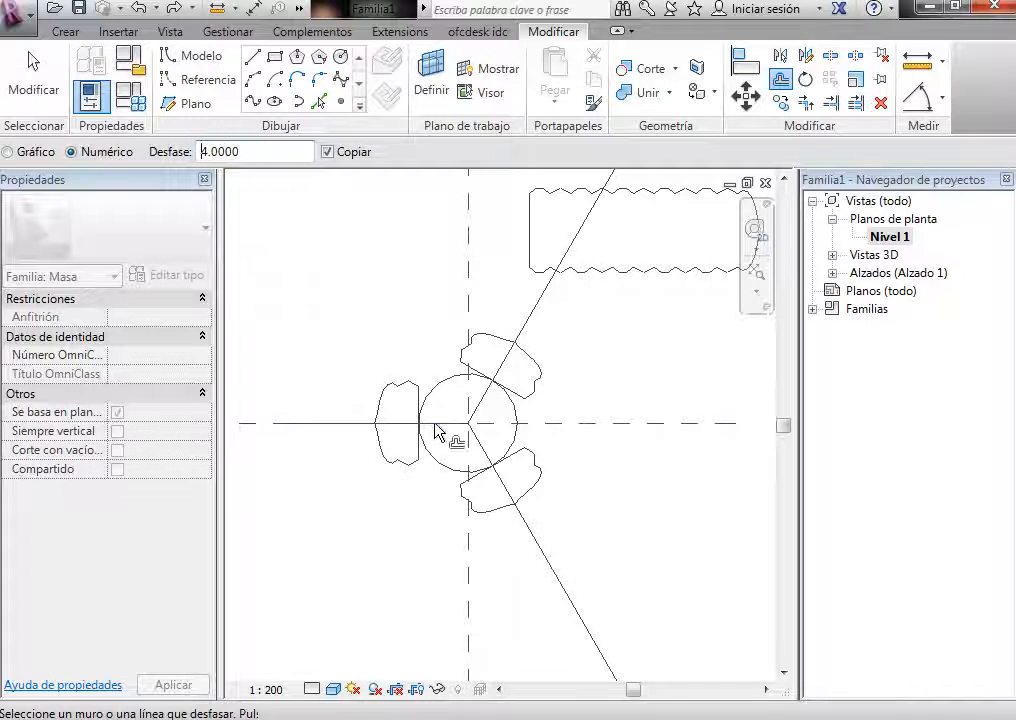
pyautogui.moveTo(254, 154); pyautogui.dragTo(170, 151)
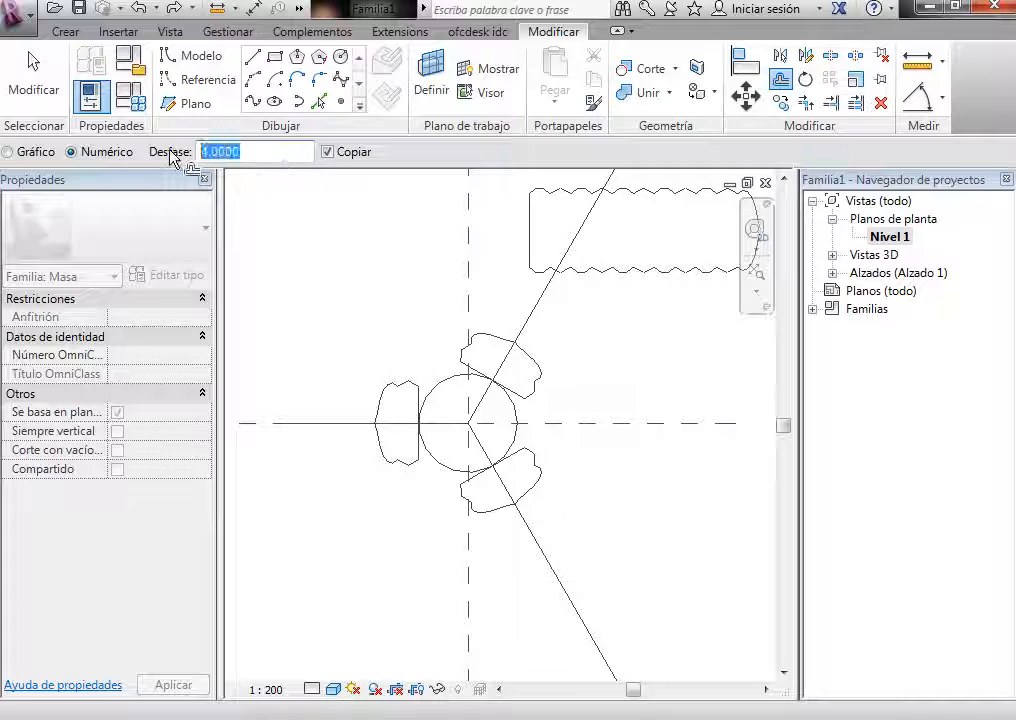
pyautogui.write('5')
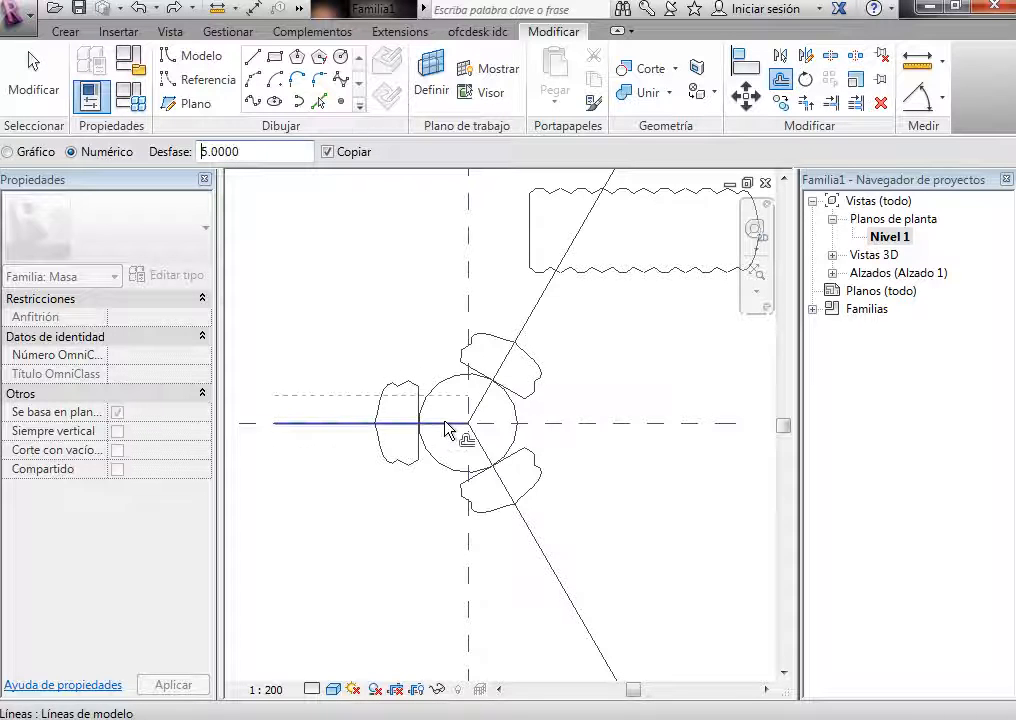
pyautogui.click(446, 425)
pyautogui.click(452, 432)
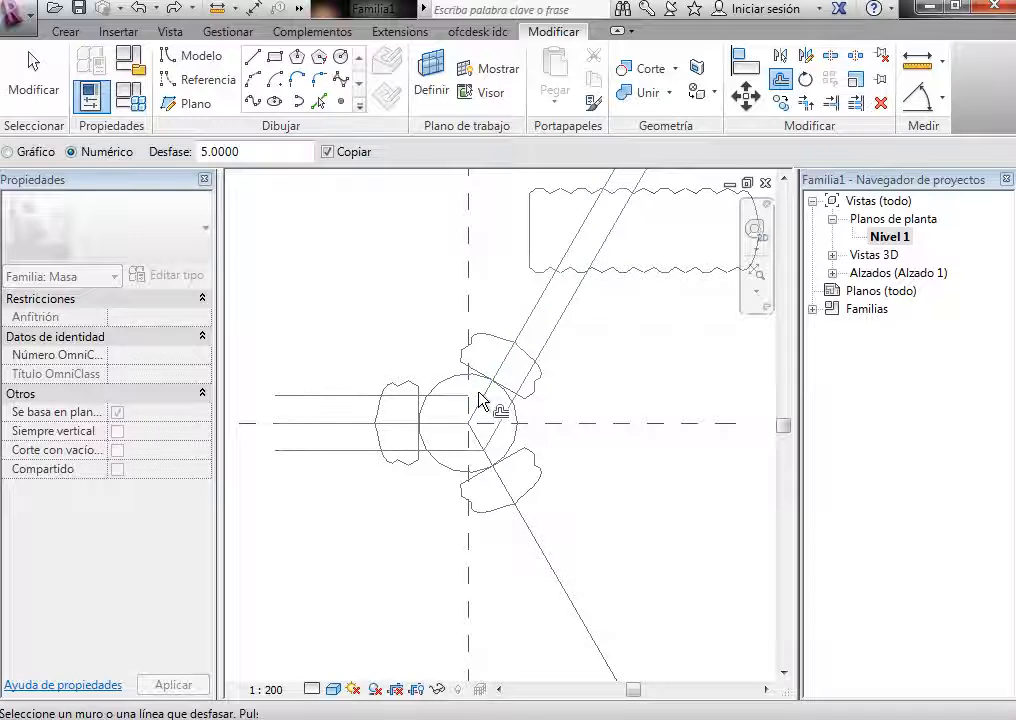
# Step: Offset copies of the upper and lower diagonal axis lines by 5 to both sides
pyautogui.click(482, 401)
pyautogui.click(503, 480)
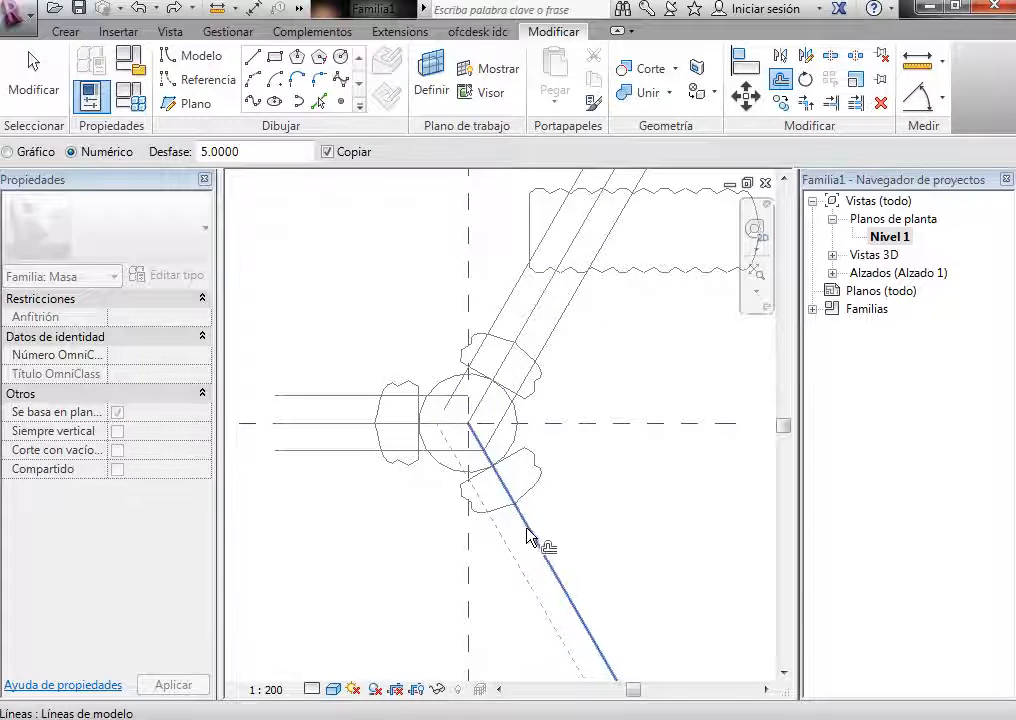
pyautogui.click(548, 542)
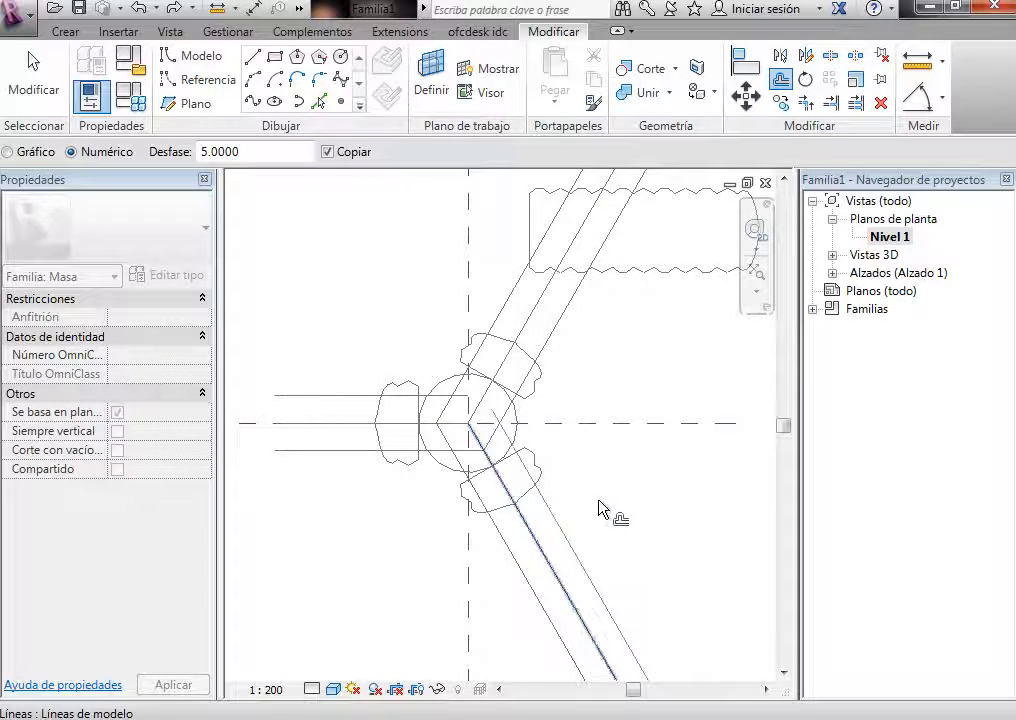
pyautogui.press('Escape')
pyautogui.scroll(1, 544, 462)
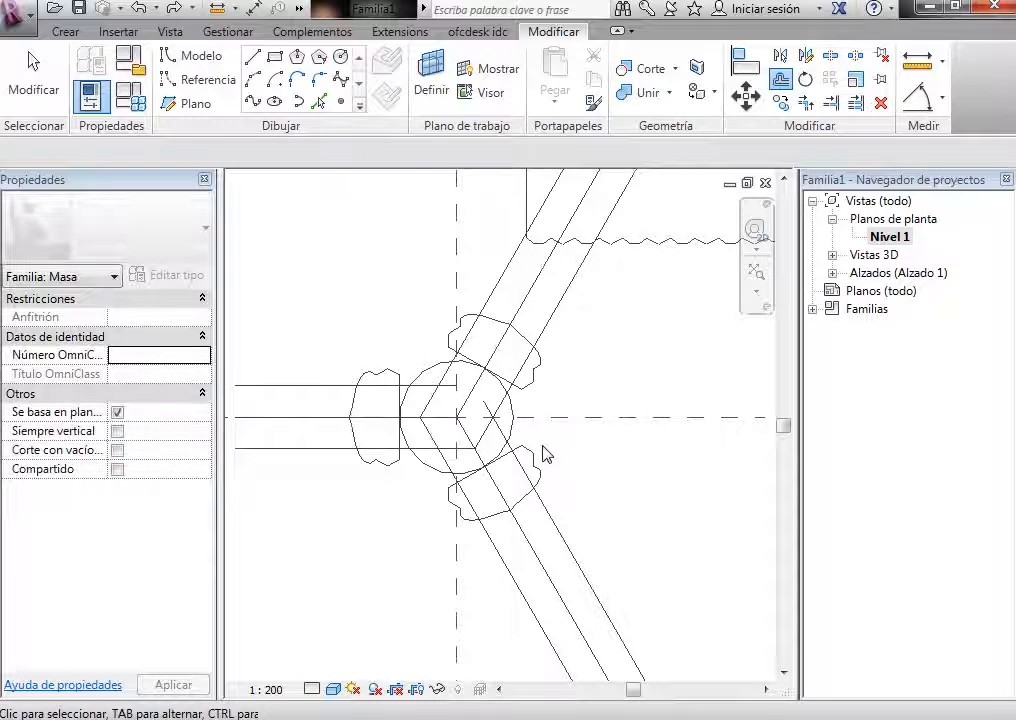
pyautogui.scroll(1, 544, 462)
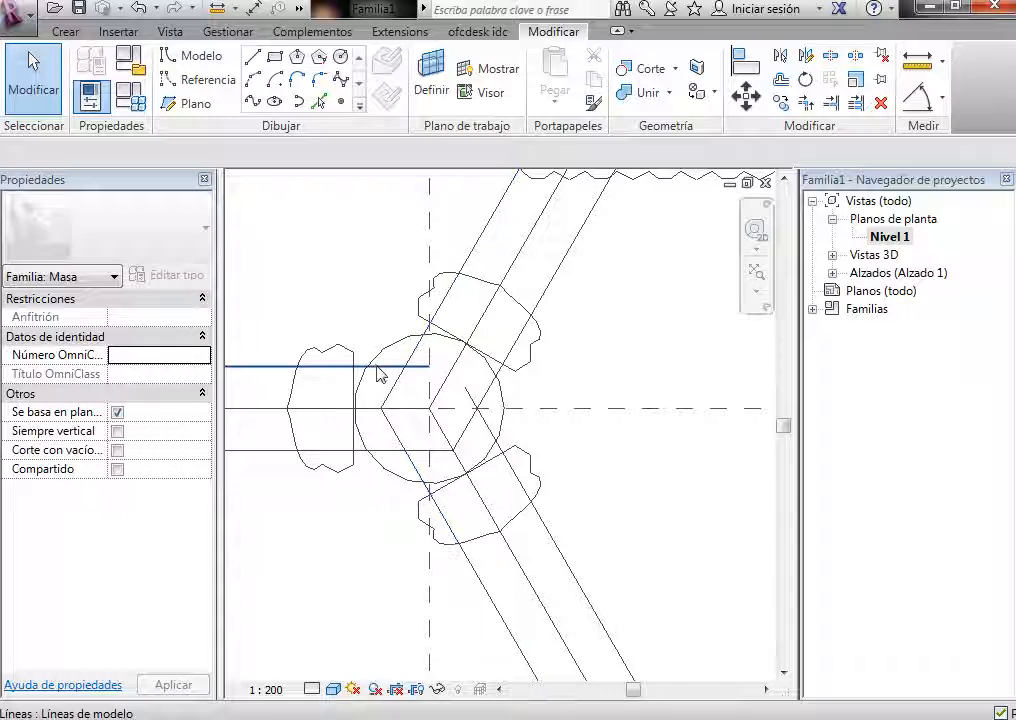
pyautogui.click(386, 430)
pyautogui.click(370, 553)
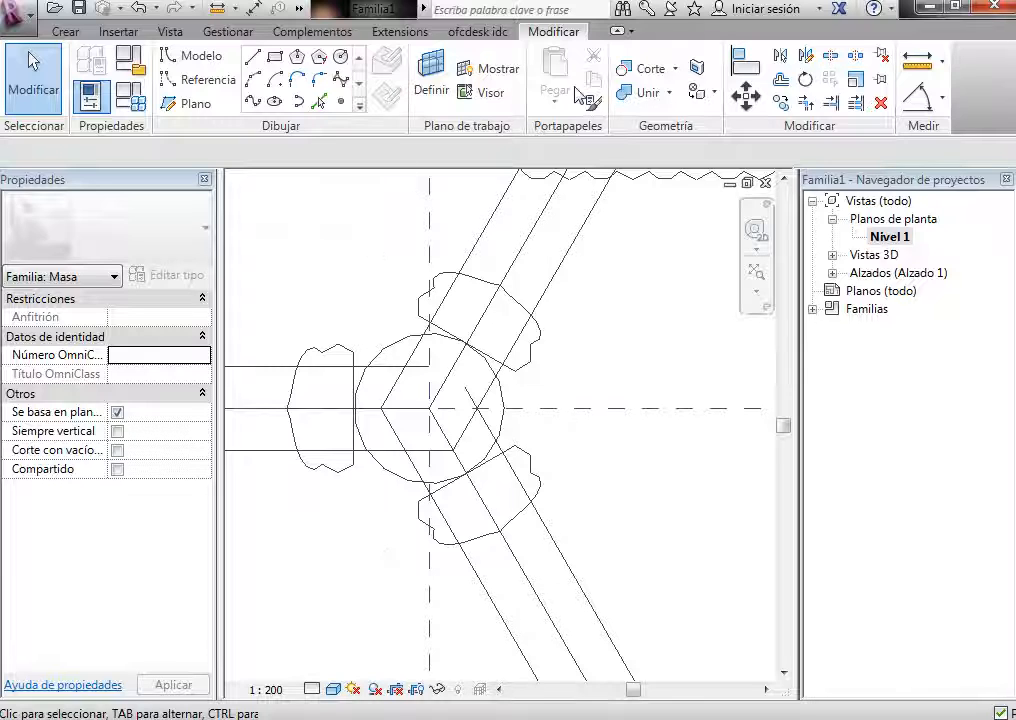
# Step: Draw a vertical model line 25 long upward from the reference-plane intersection along the vertical reference plane
pyautogui.click(252, 56)
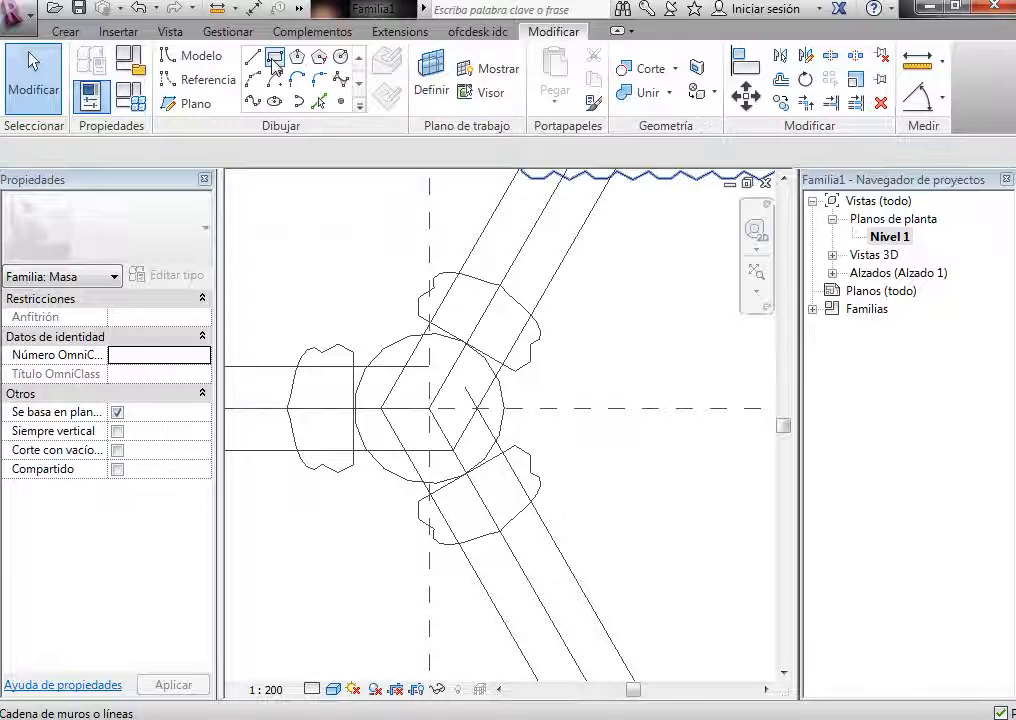
pyautogui.click(430, 408)
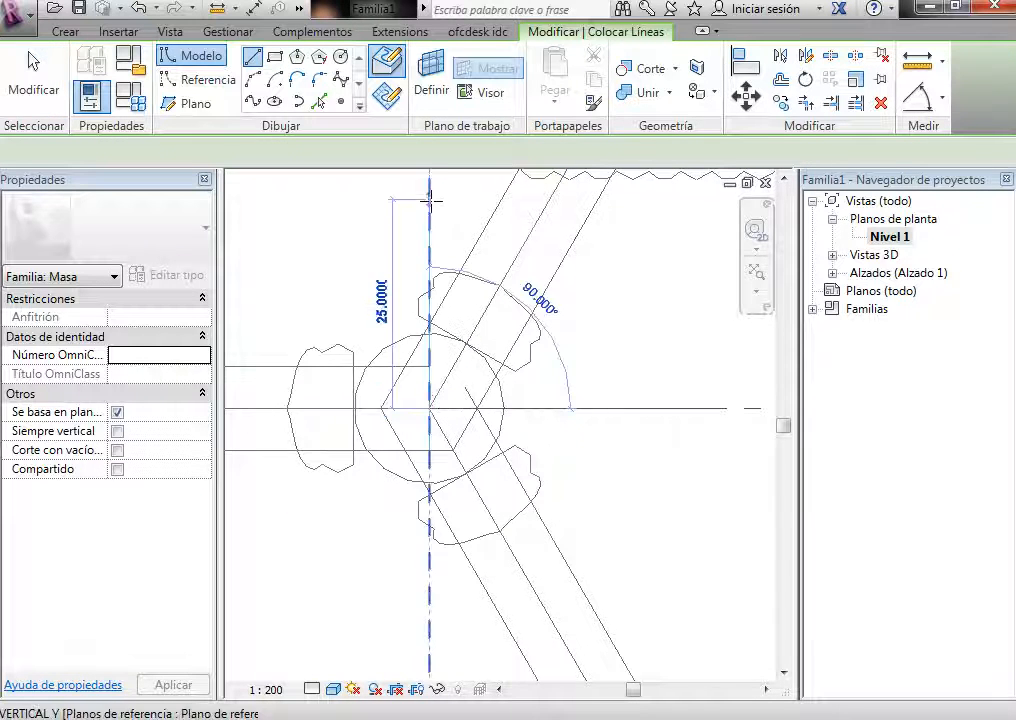
pyautogui.click(430, 199)
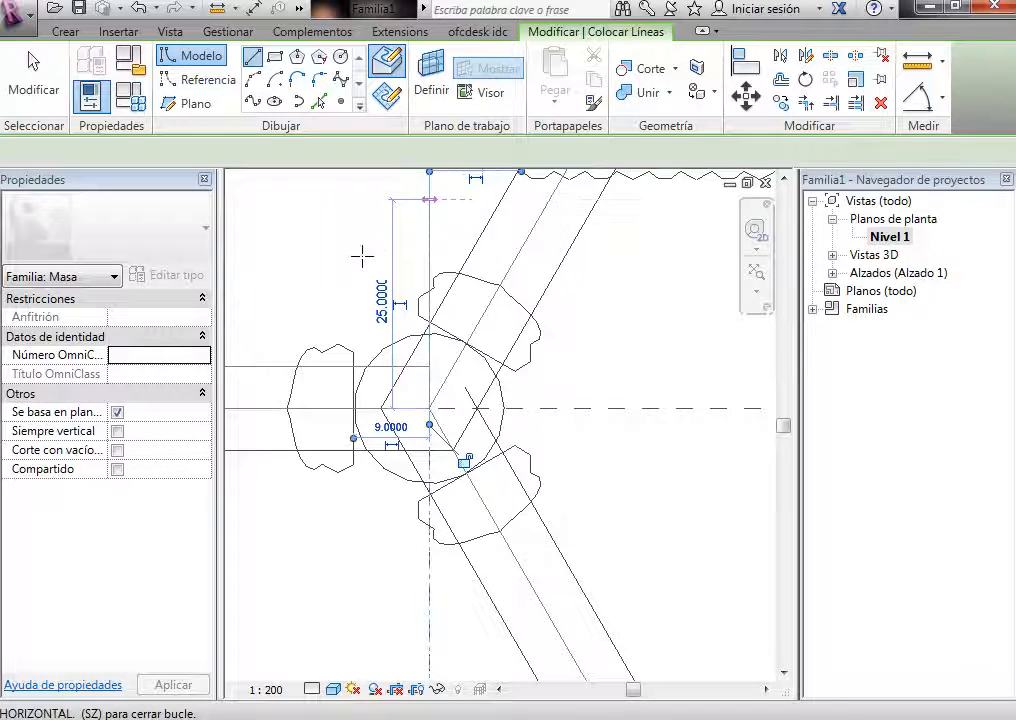
pyautogui.press('Escape')
pyautogui.press('Escape')
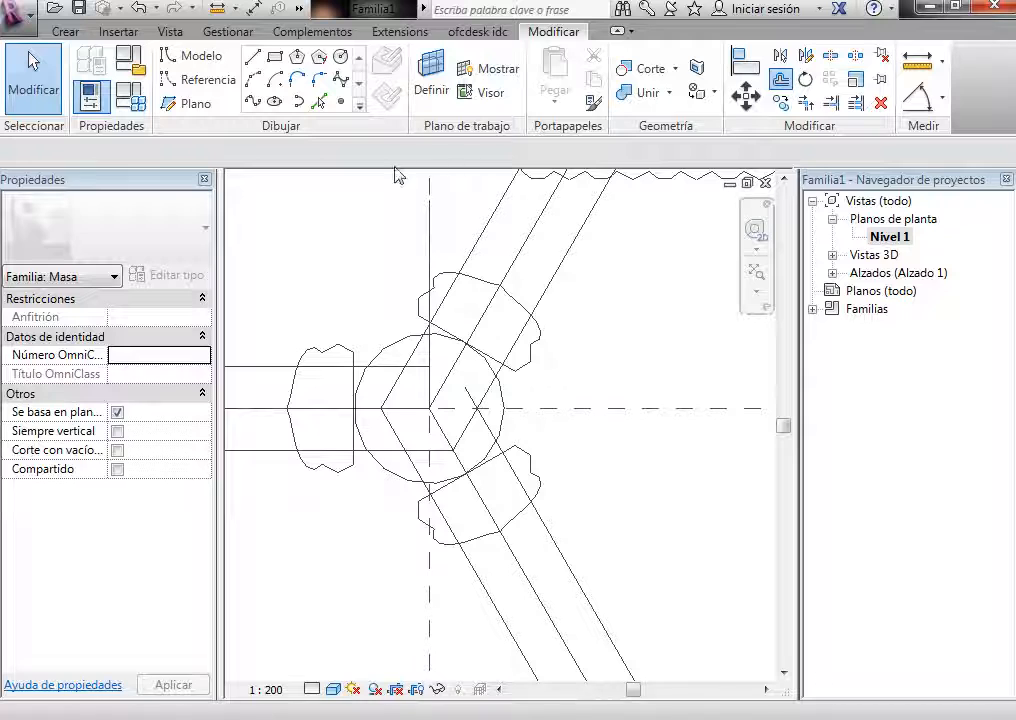
# Step: Offset a copy of the vertical model line by 10 toward the left outline
pyautogui.press('o')
pyautogui.press('f')
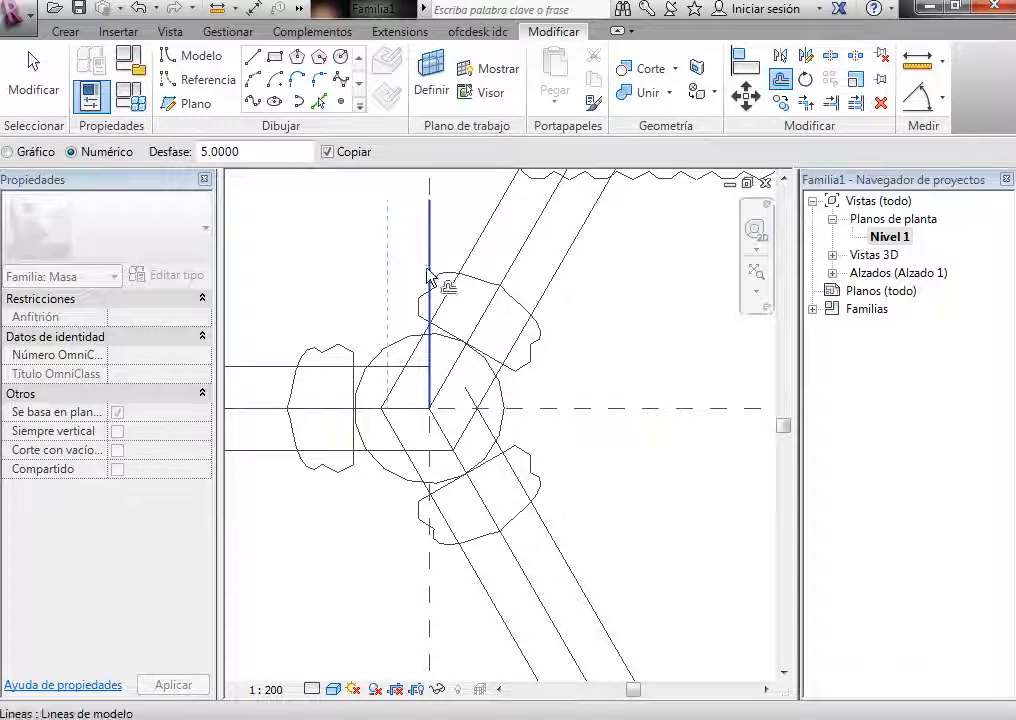
pyautogui.moveTo(262, 152); pyautogui.dragTo(183, 152)
pyautogui.write('21')
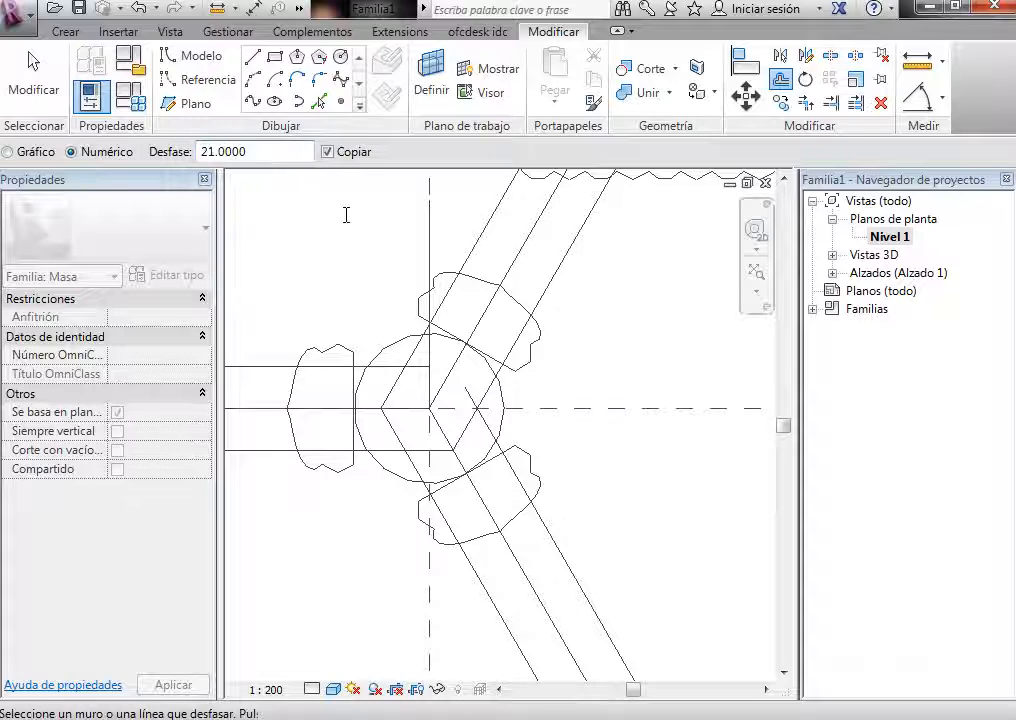
pyautogui.moveTo(262, 151); pyautogui.dragTo(203, 151)
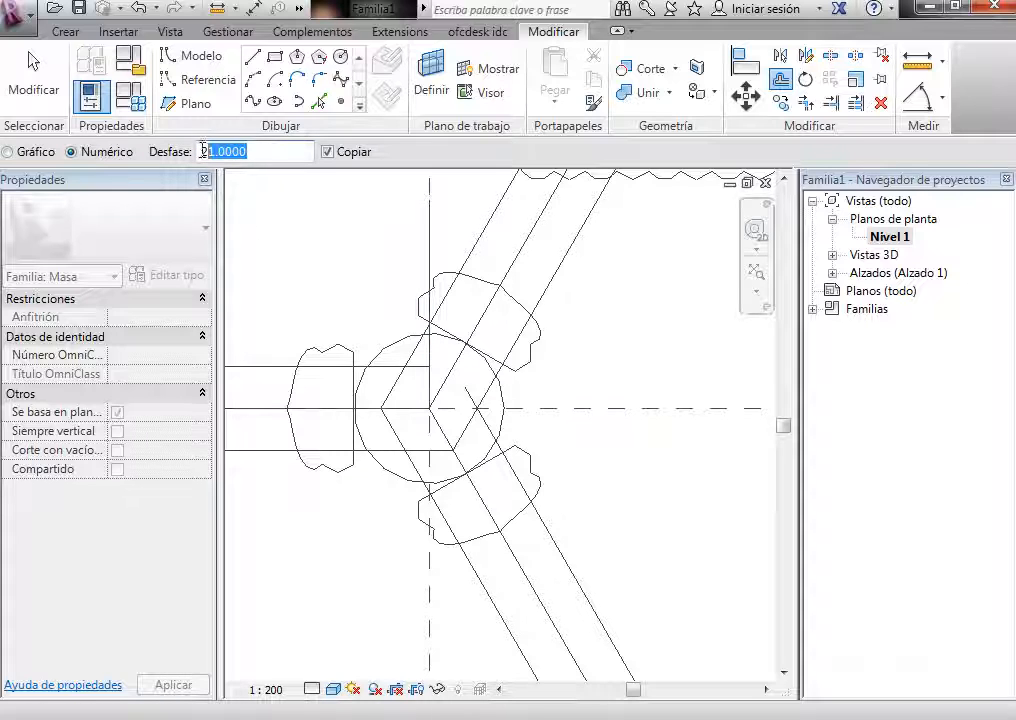
pyautogui.press('BackSpace')
pyautogui.write('12')
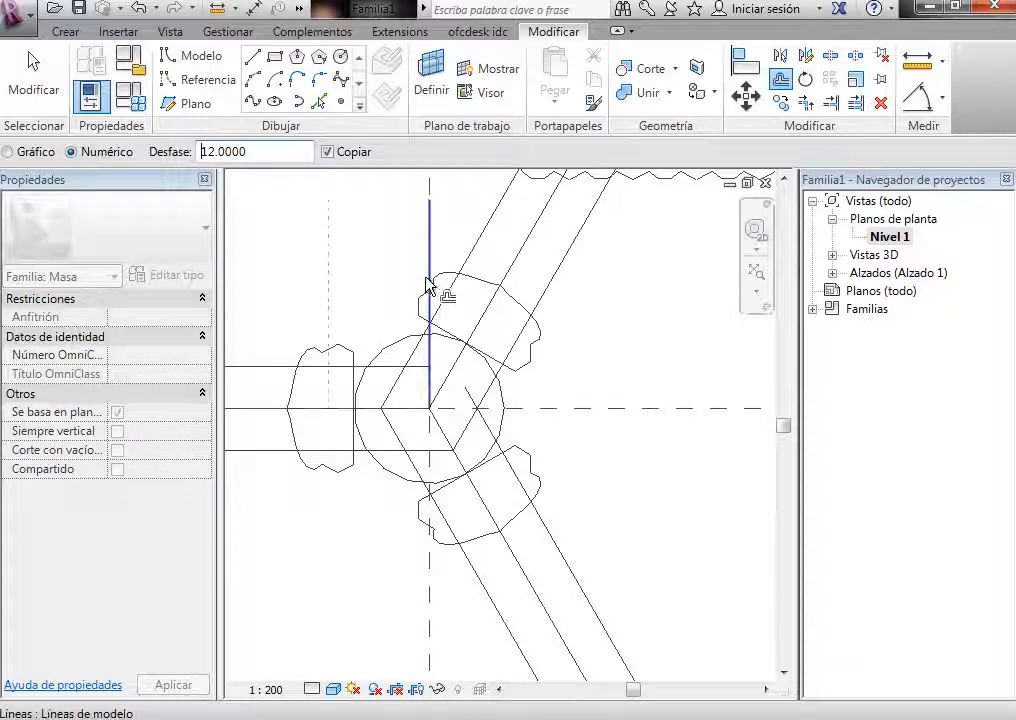
pyautogui.moveTo(252, 152); pyautogui.dragTo(196, 151)
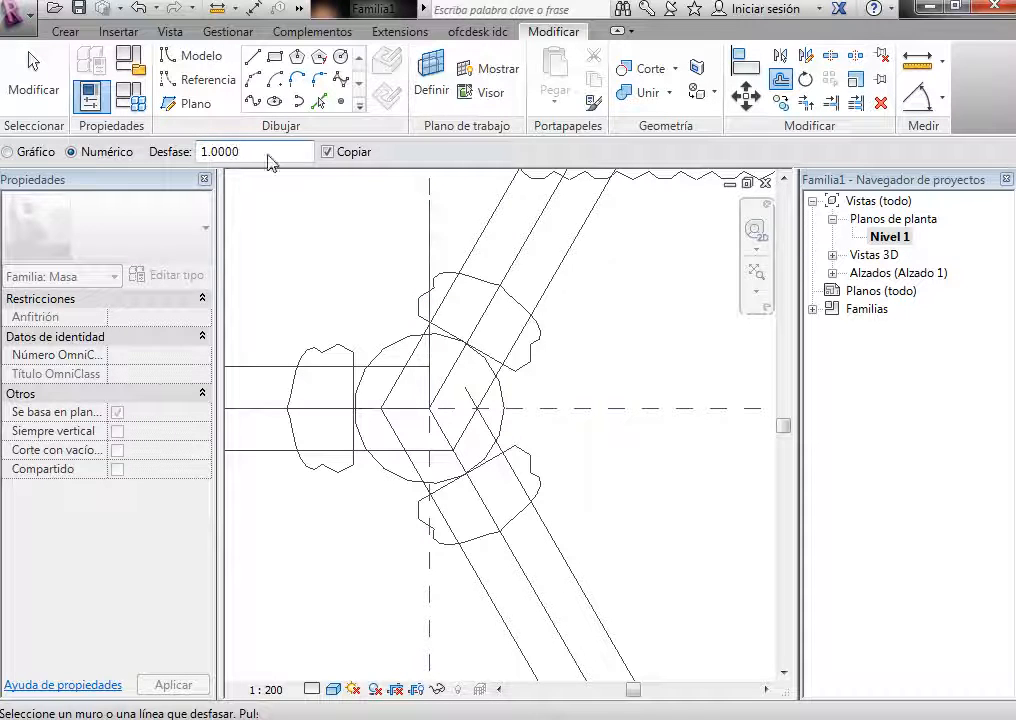
pyautogui.moveTo(268, 156); pyautogui.dragTo(188, 151)
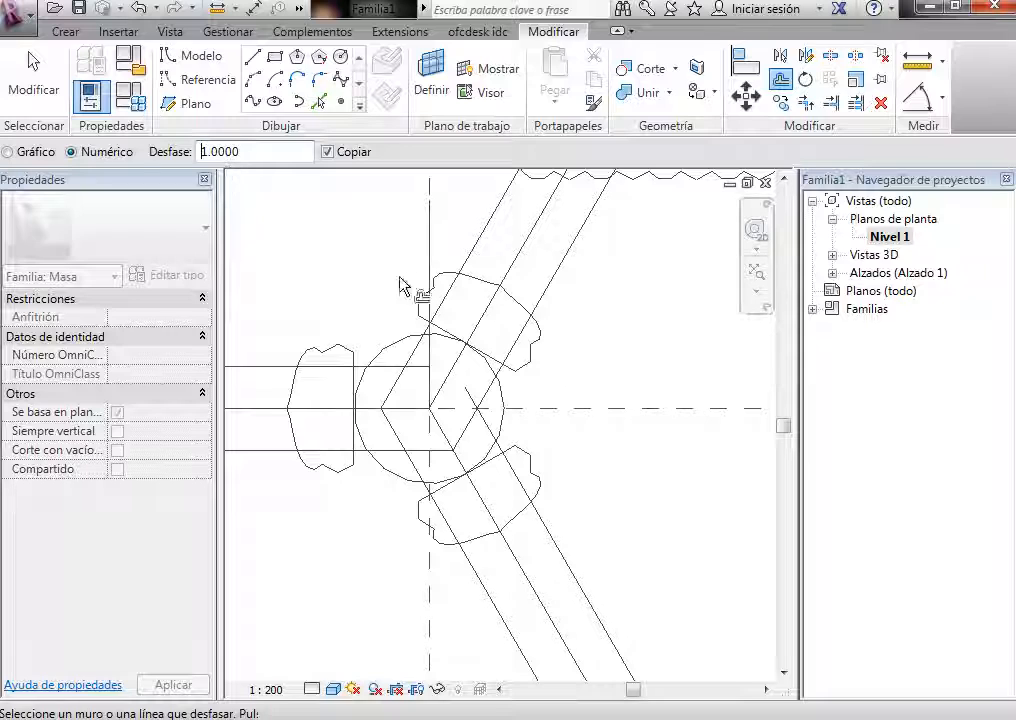
pyautogui.moveTo(243, 152); pyautogui.dragTo(188, 156)
pyautogui.write('1')
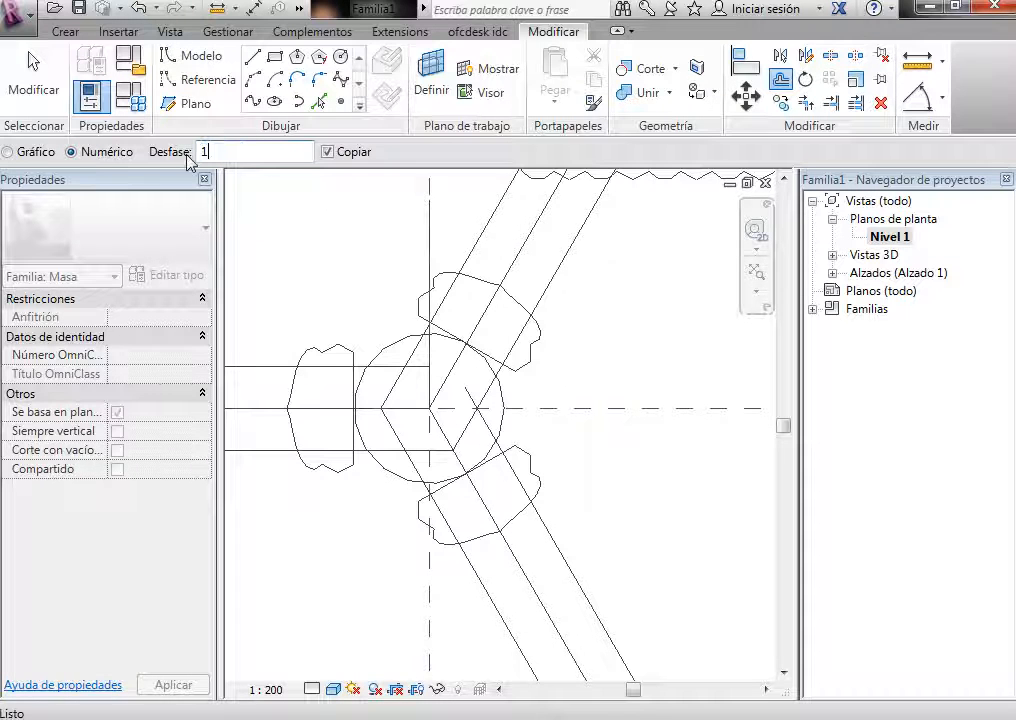
pyautogui.write('0')
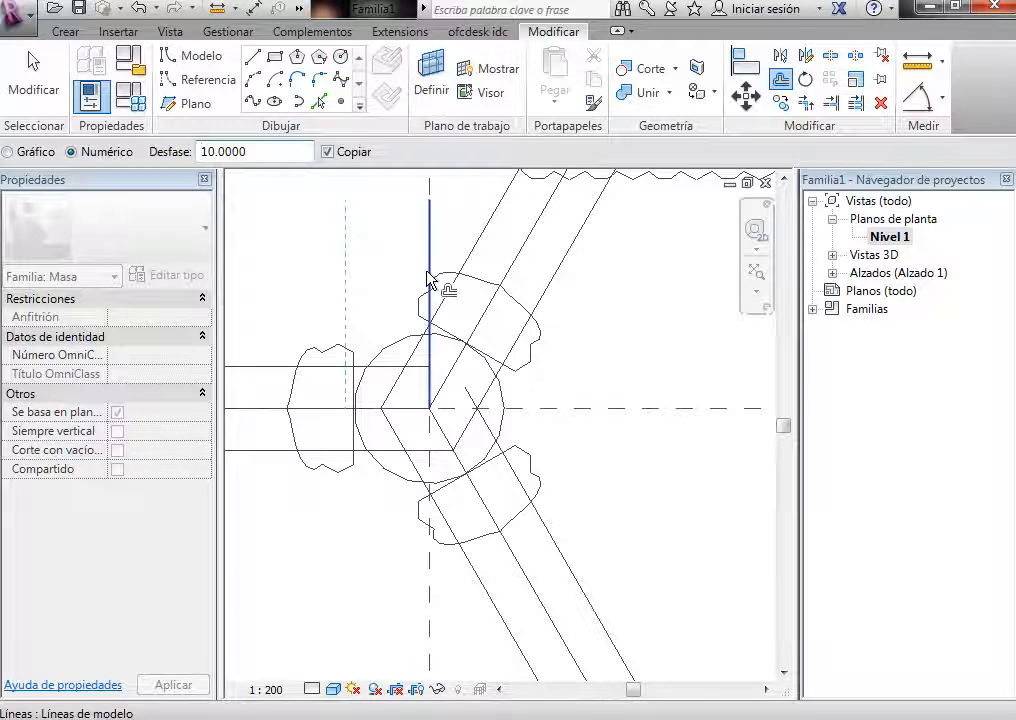
pyautogui.click(428, 282)
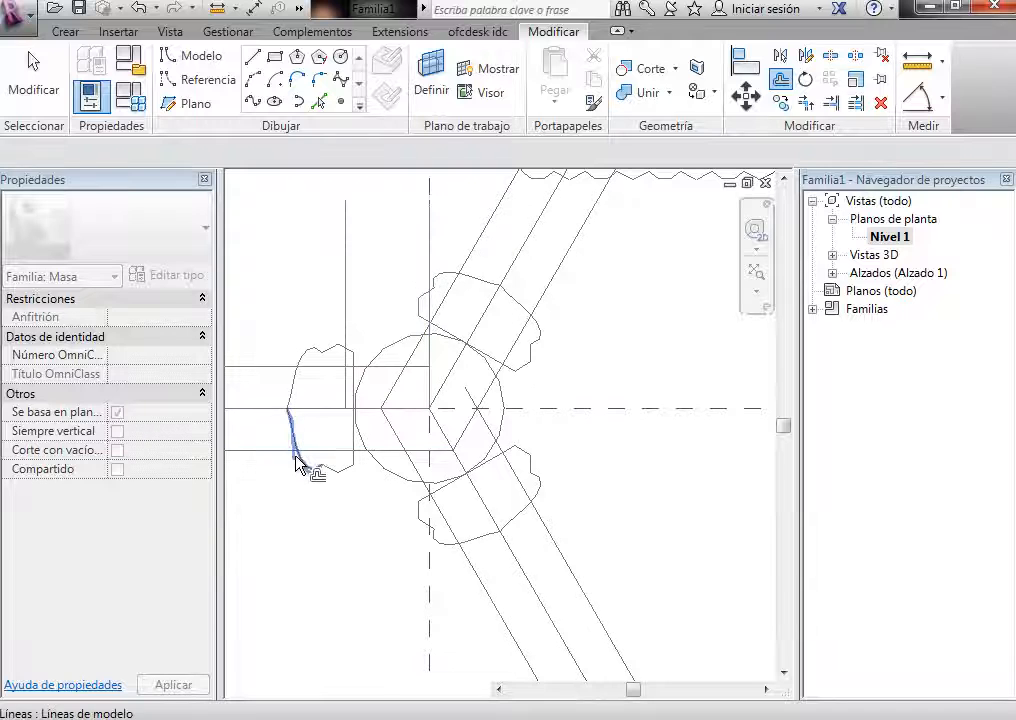
# Step: Move the left closed outline so its straight side lies on the offset vertical line
pyautogui.click(295, 458)
pyautogui.press('Escape')
pyautogui.scroll(2, 317, 464)
pyautogui.press('Tab')
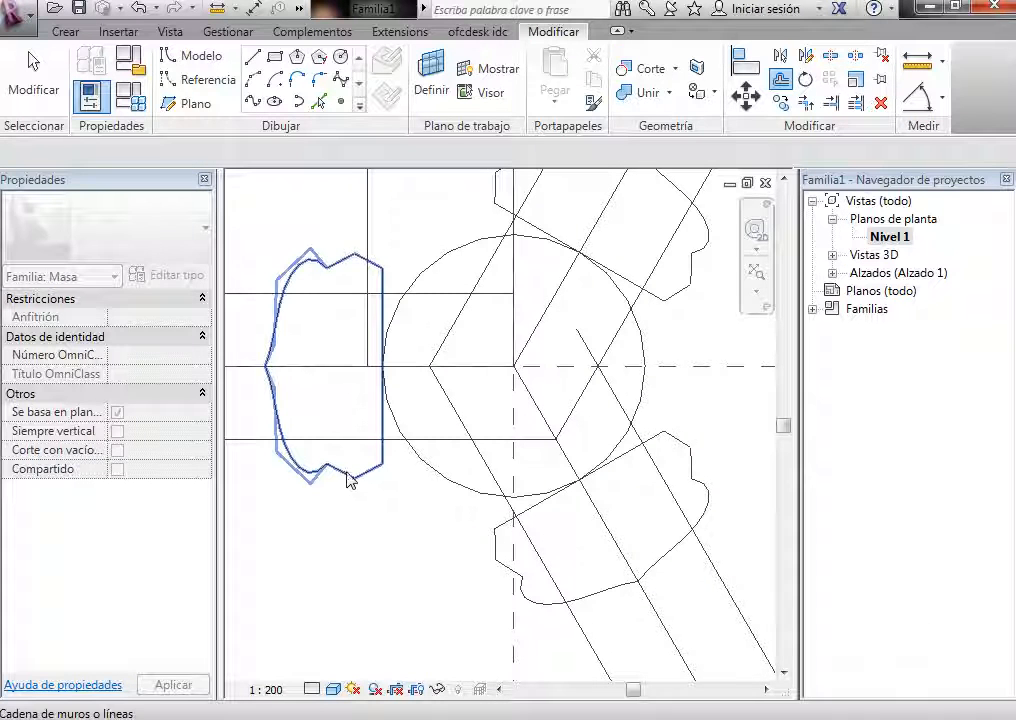
pyautogui.click(400, 408)
pyautogui.press('Escape')
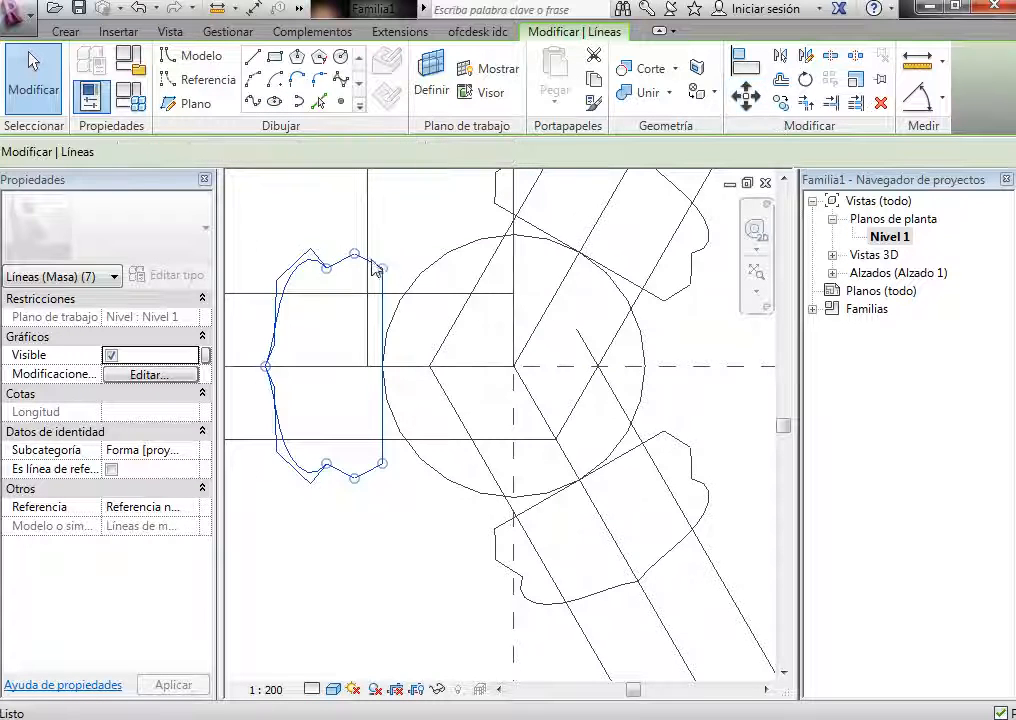
pyautogui.moveTo(382, 268)
pyautogui.mouseDown()
pyautogui.moveTo(404, 288)
pyautogui.moveTo(372, 280)
pyautogui.moveTo(364, 266)
pyautogui.mouseUp()
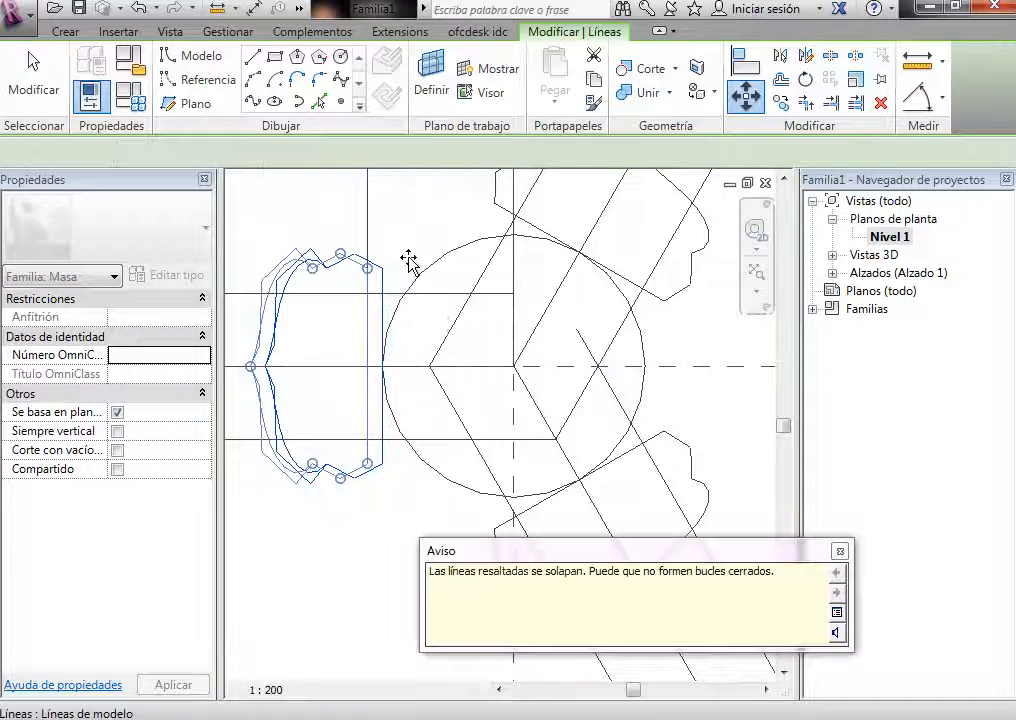
pyautogui.click(370, 233)
pyautogui.press('Escape')
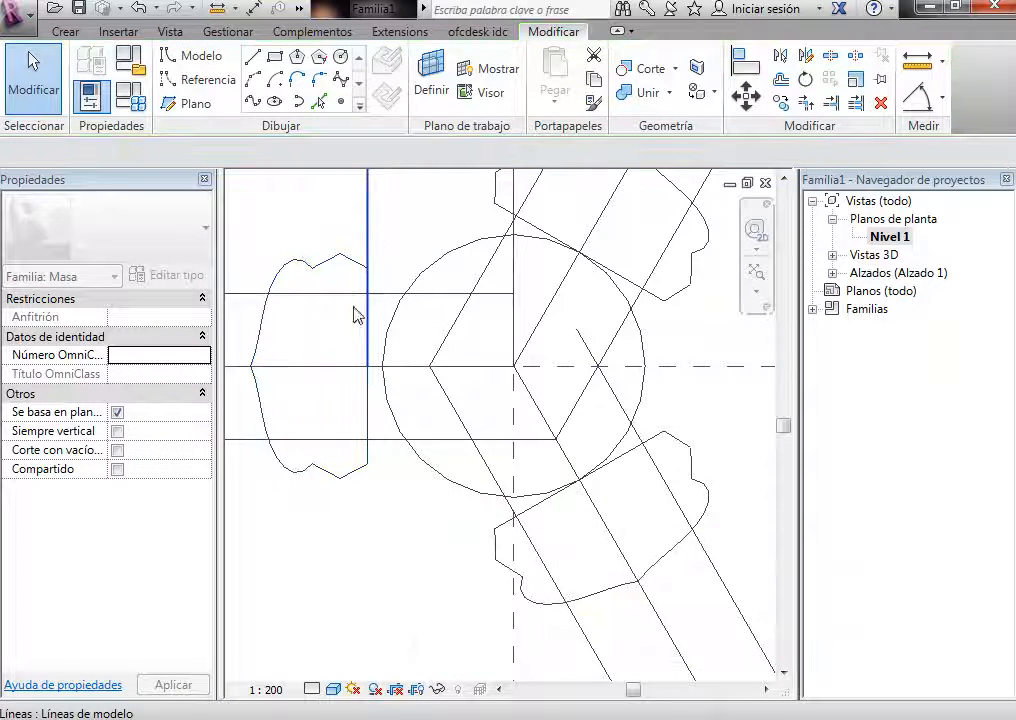
# Step: Delete the offset vertical line along the left outline's straight side
pyautogui.click(347, 304)
pyautogui.scroll(-3, 355, 441)
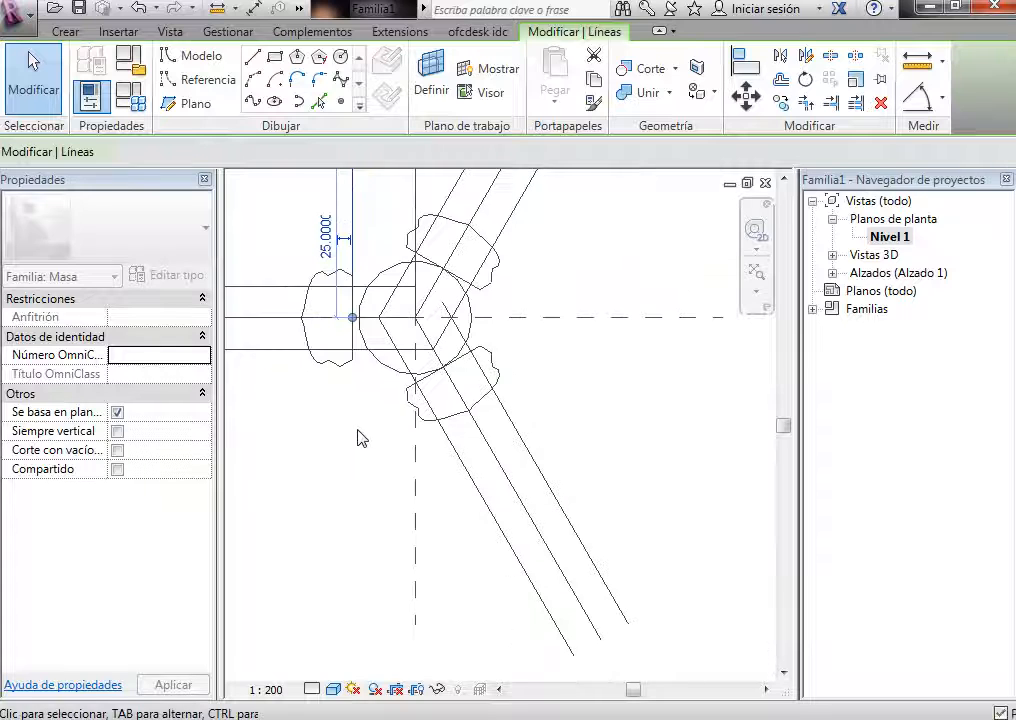
pyautogui.press('Delete')
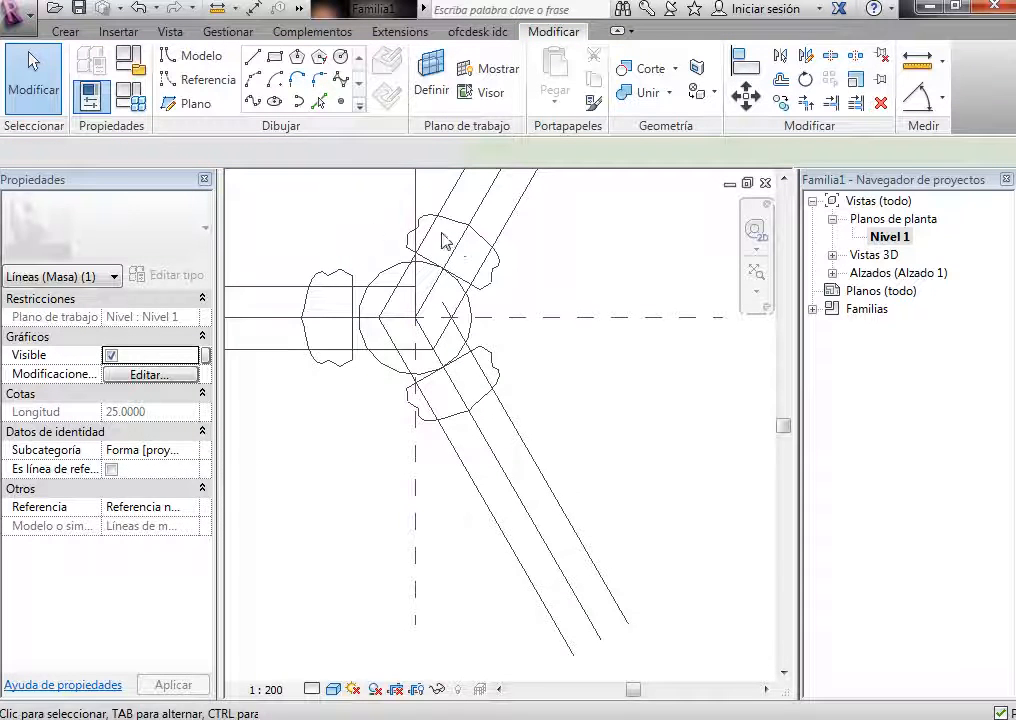
# Step: Delete the closed outline on the upper diagonal axis as one chain
pyautogui.press('Tab')
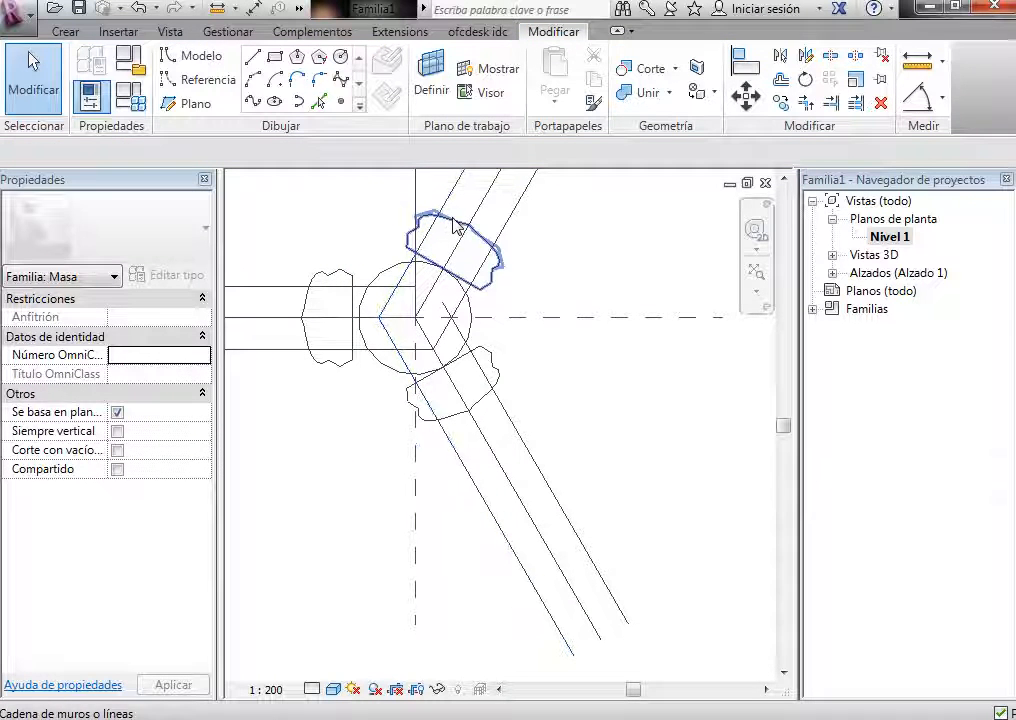
pyautogui.click(457, 200)
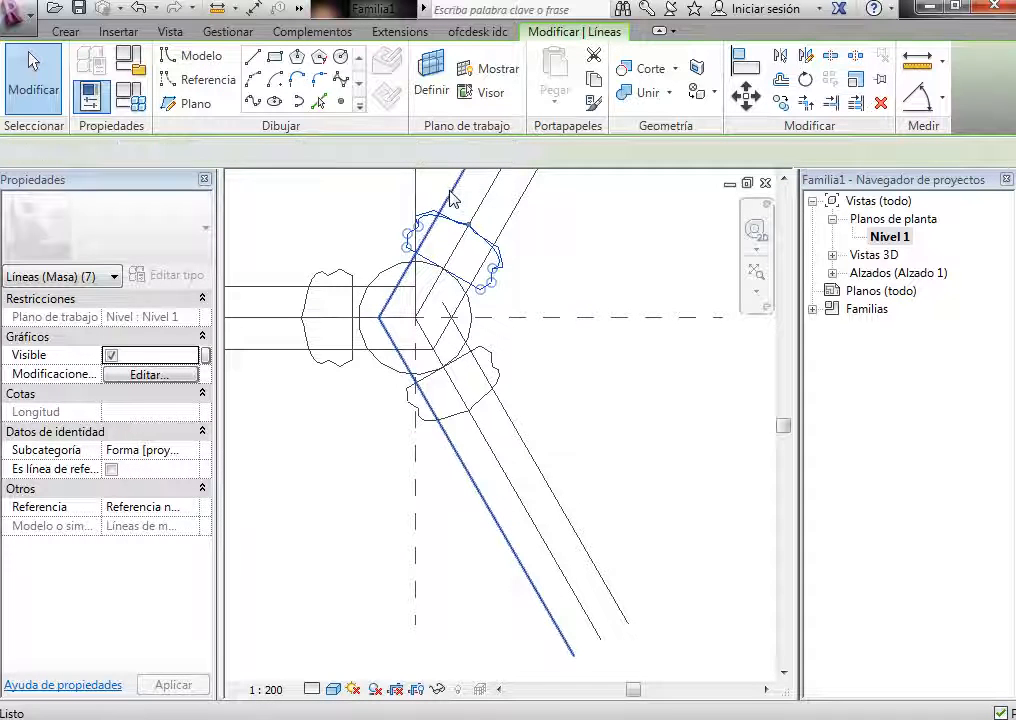
pyautogui.press('Escape')
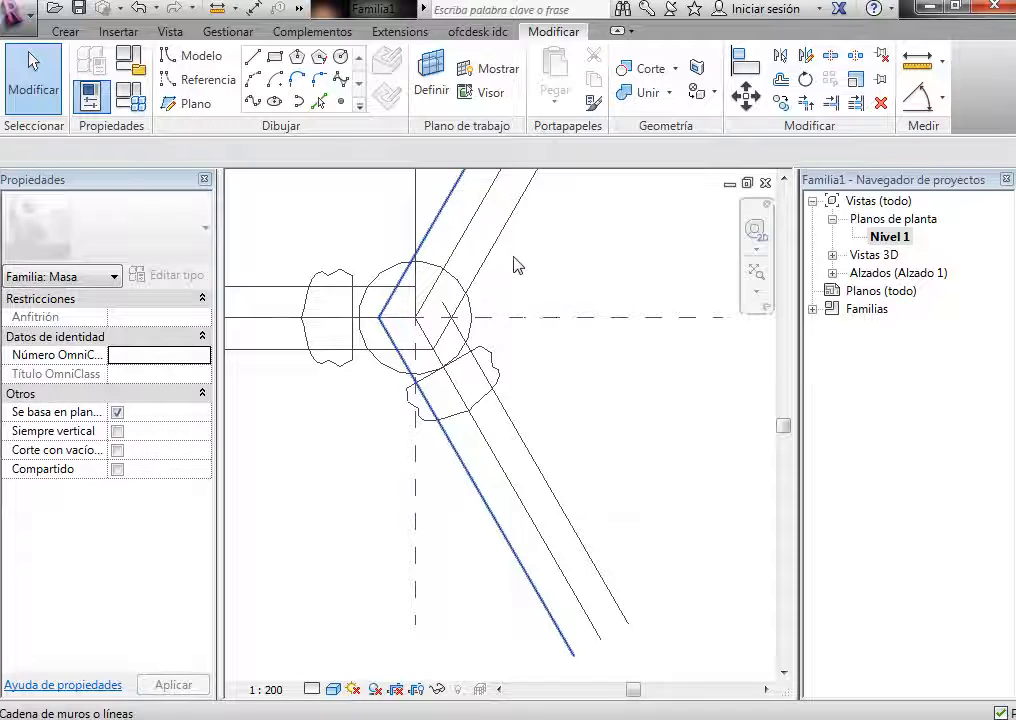
# Step: Delete all the corridor offset lines together with the horizontal and lower diagonal axis lines
pyautogui.click(494, 247)
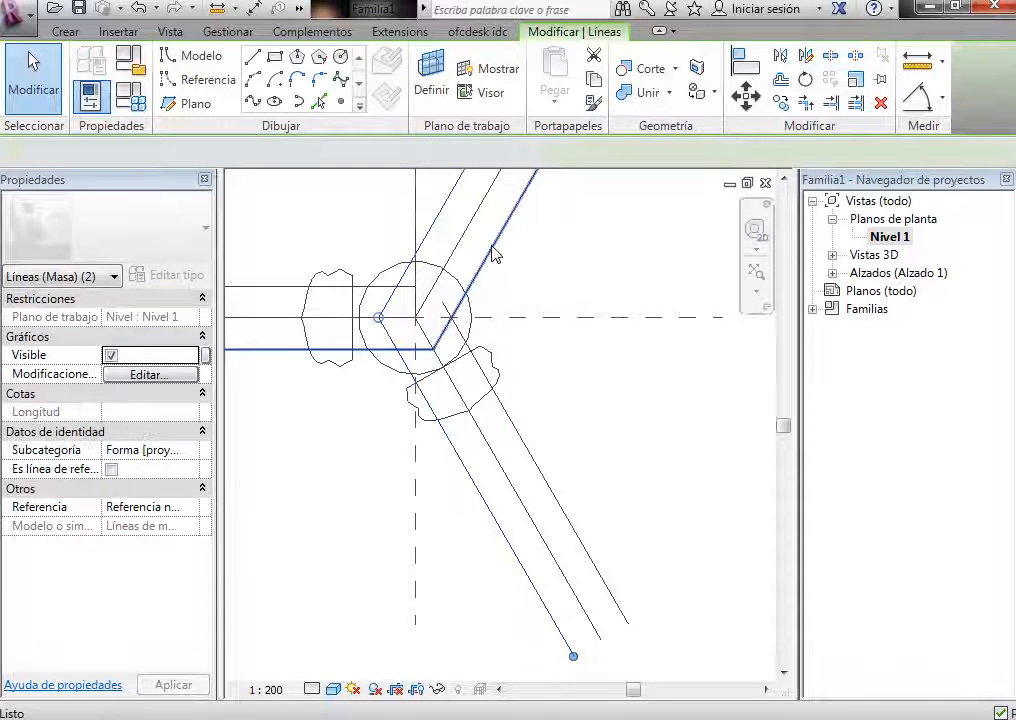
pyautogui.press('Escape')
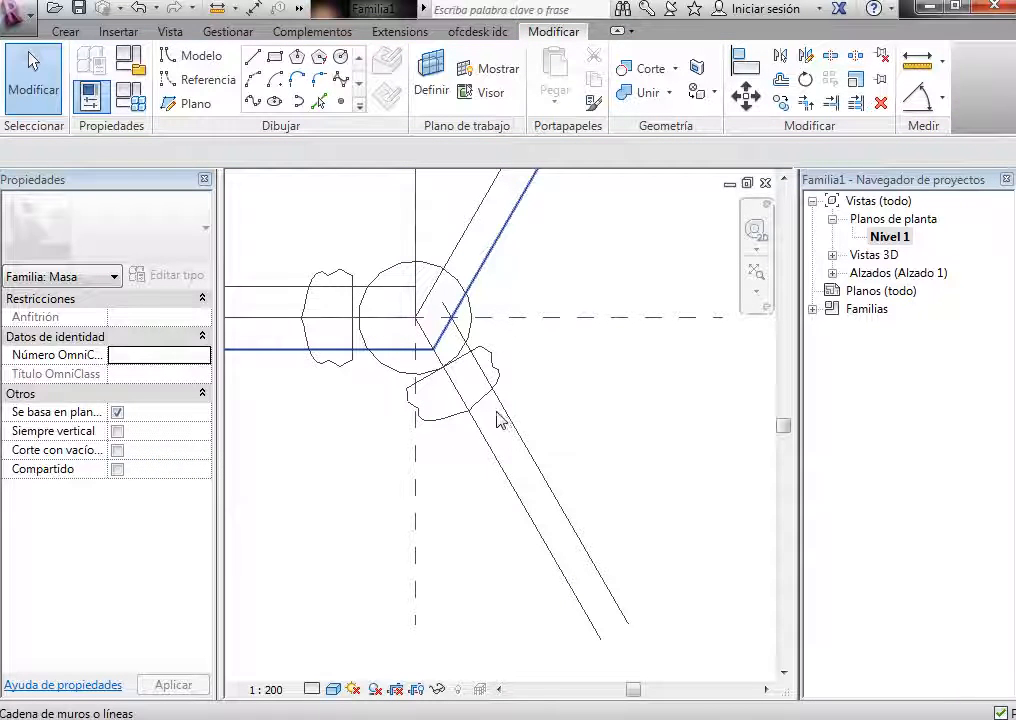
pyautogui.click(497, 414)
pyautogui.press('Escape')
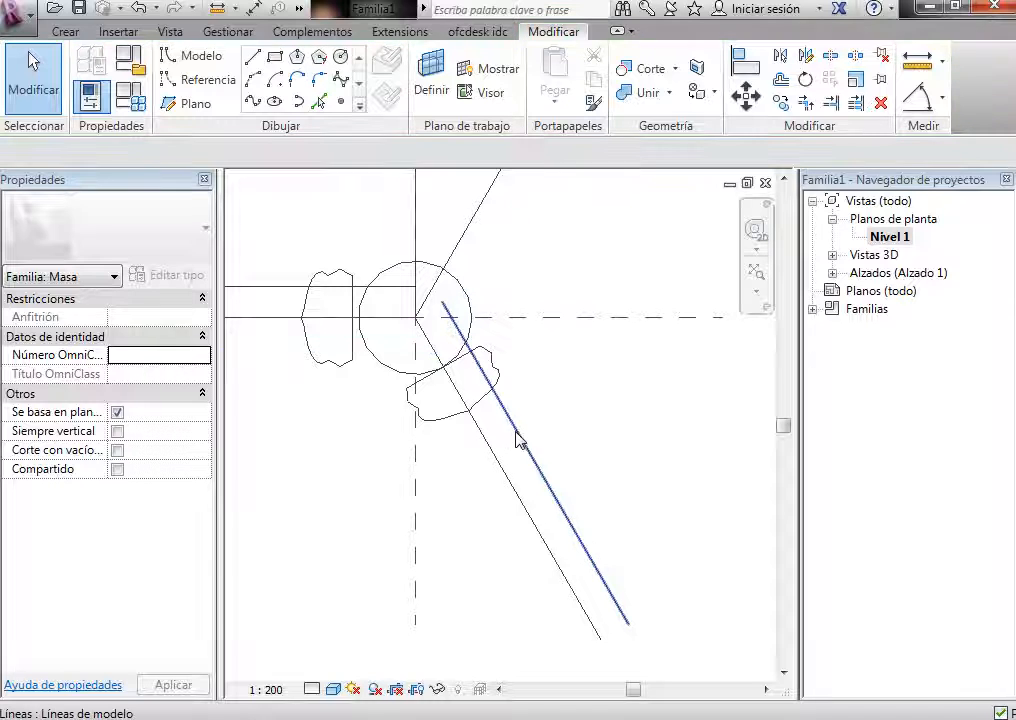
pyautogui.click(517, 434)
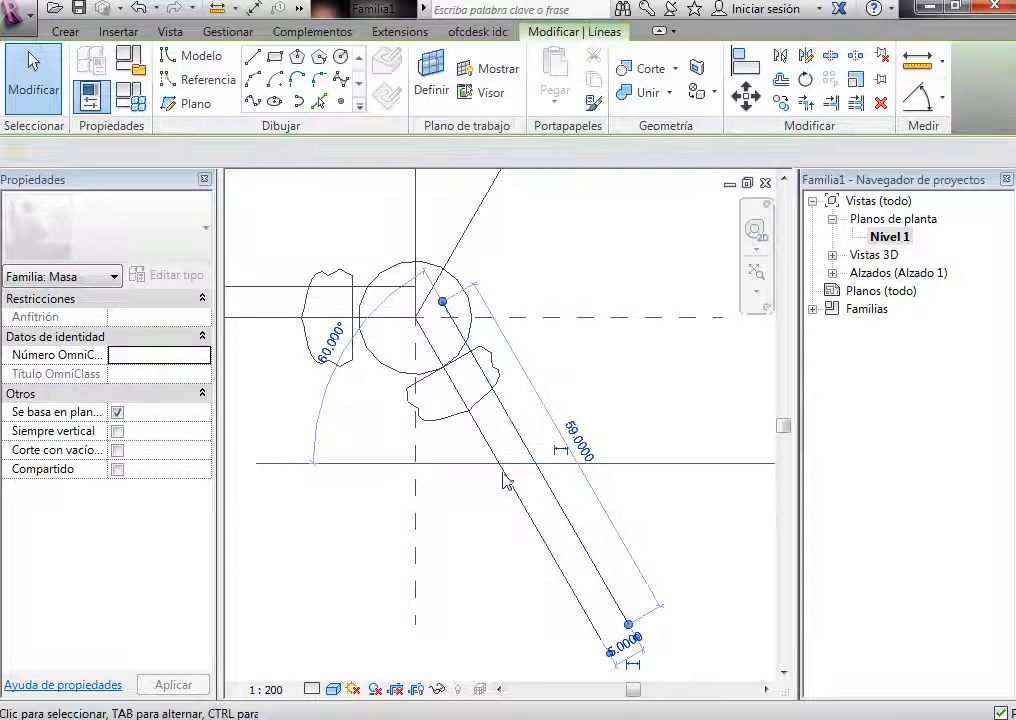
pyautogui.press('Escape')
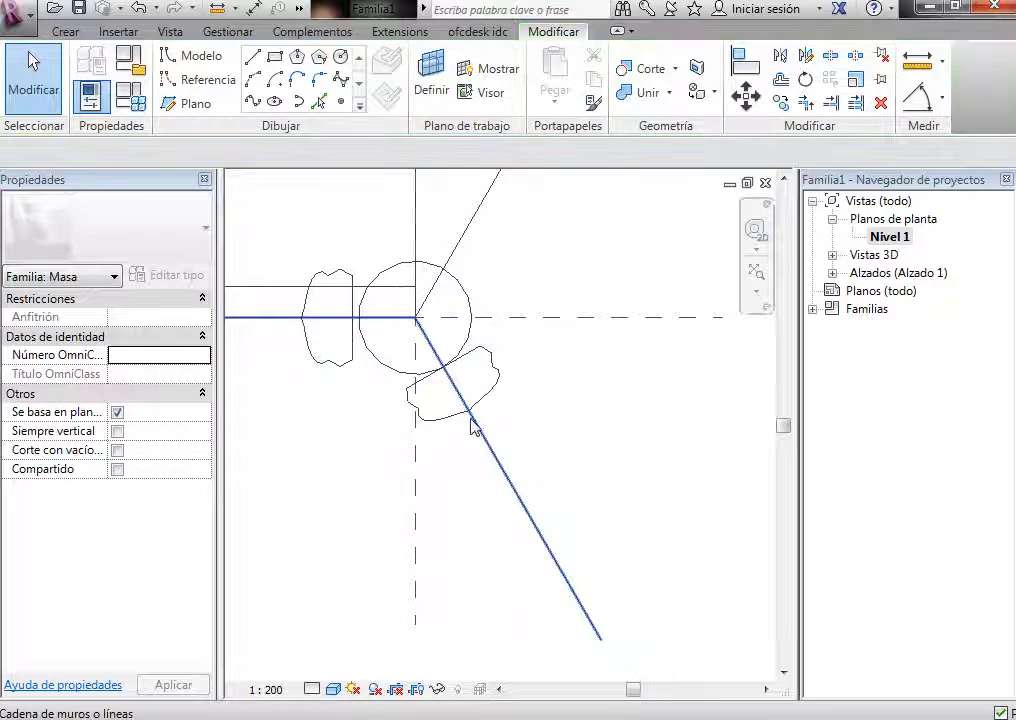
pyautogui.click(388, 297)
pyautogui.press('Escape')
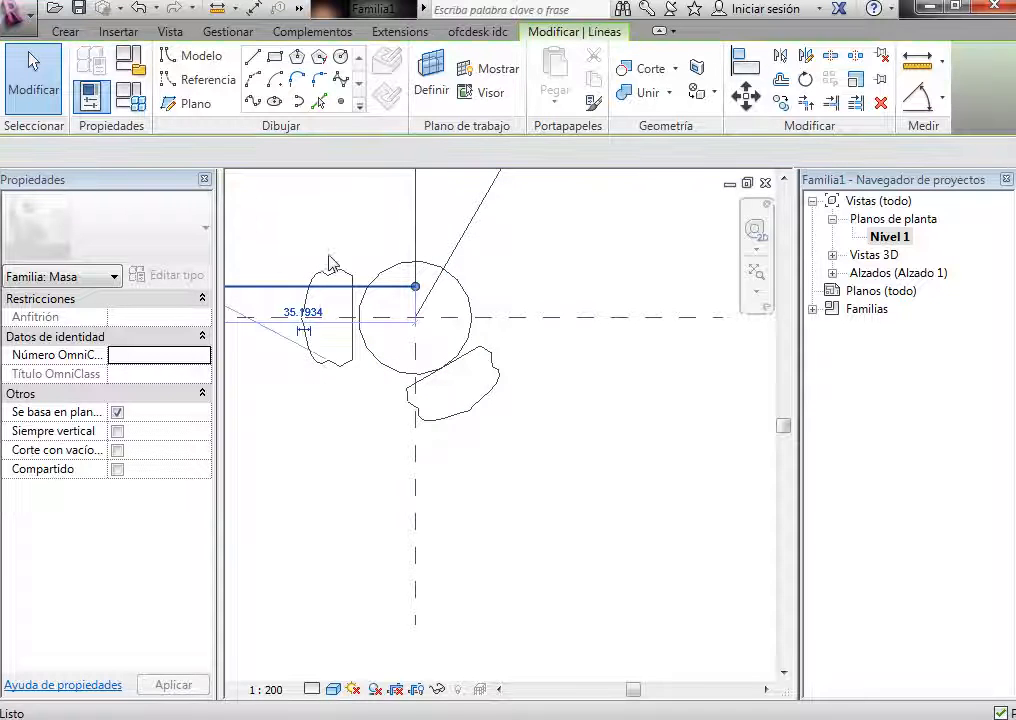
pyautogui.press('Delete')
# Step: Mirror the vertical line and the upper diagonal axis line about the horizontal reference plane
pyautogui.scroll(-1, 310, 244)
pyautogui.press('Tab')
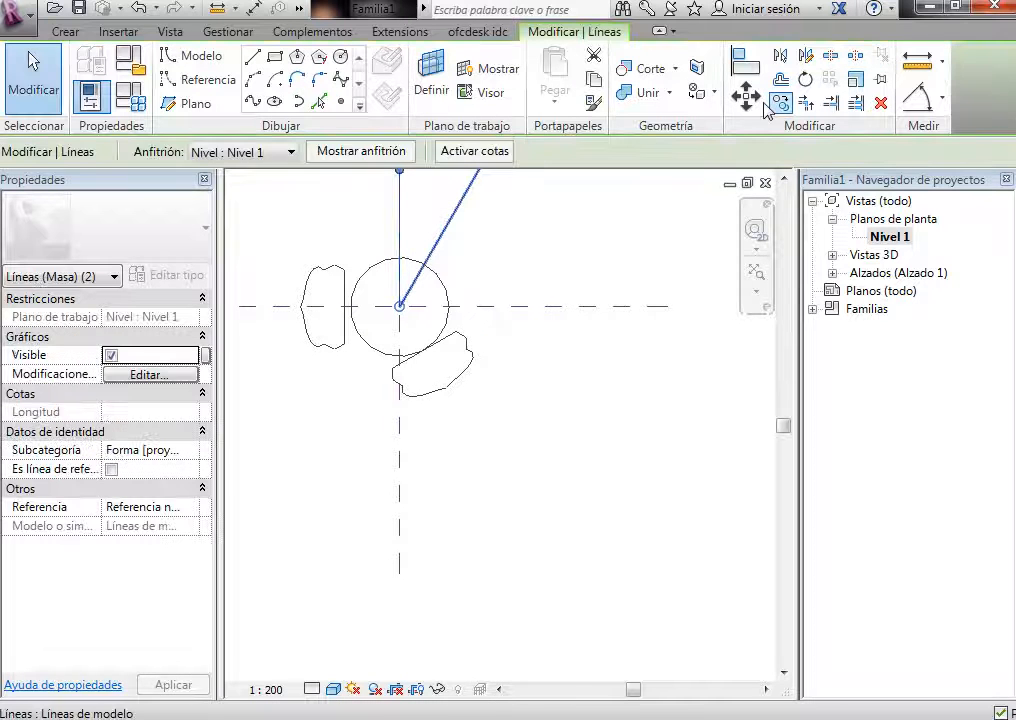
pyautogui.click(778, 54)
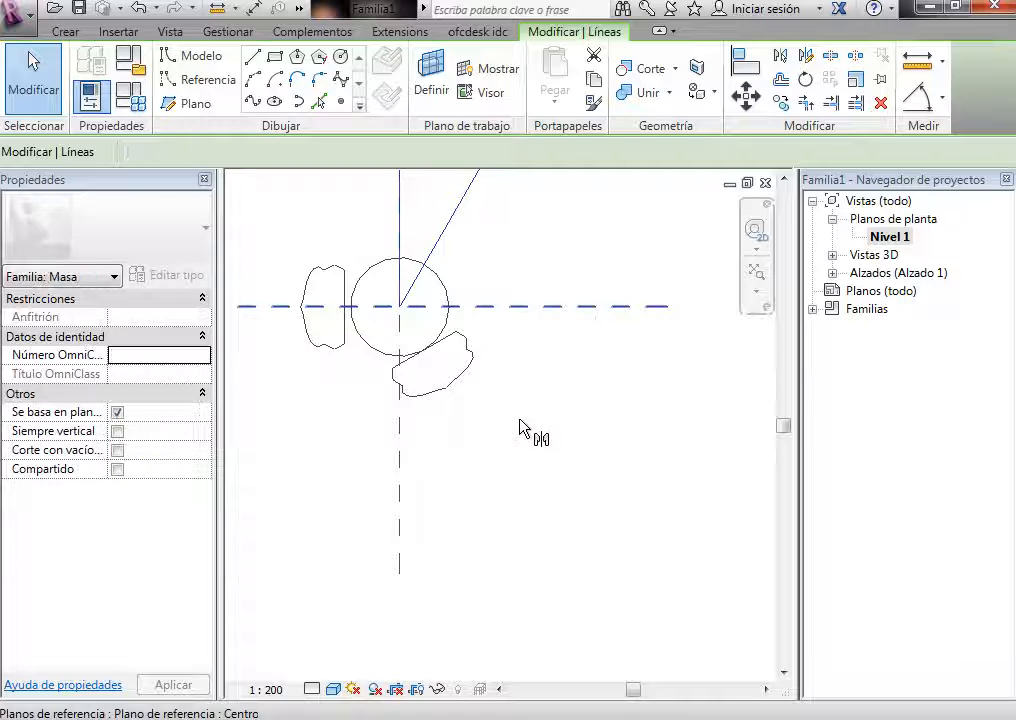
pyautogui.press('Escape')
# Step: Move the left closed outline so the middle of its straight side meets the circle's left quadrant
pyautogui.scroll(3, 316, 341)
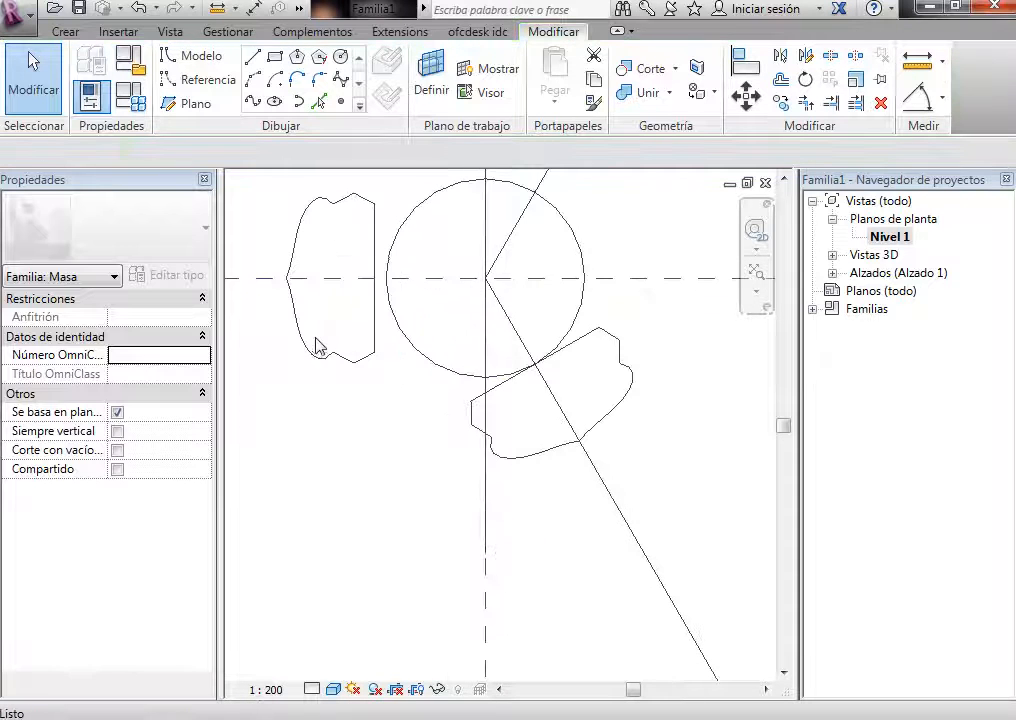
pyautogui.press('Tab')
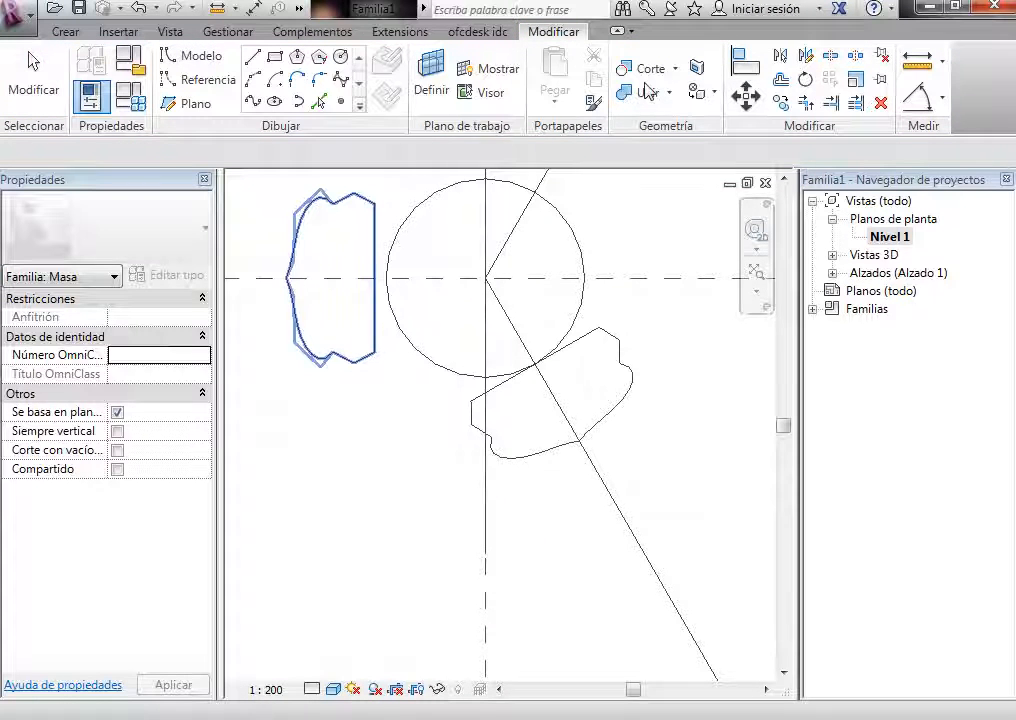
pyautogui.click(376, 281)
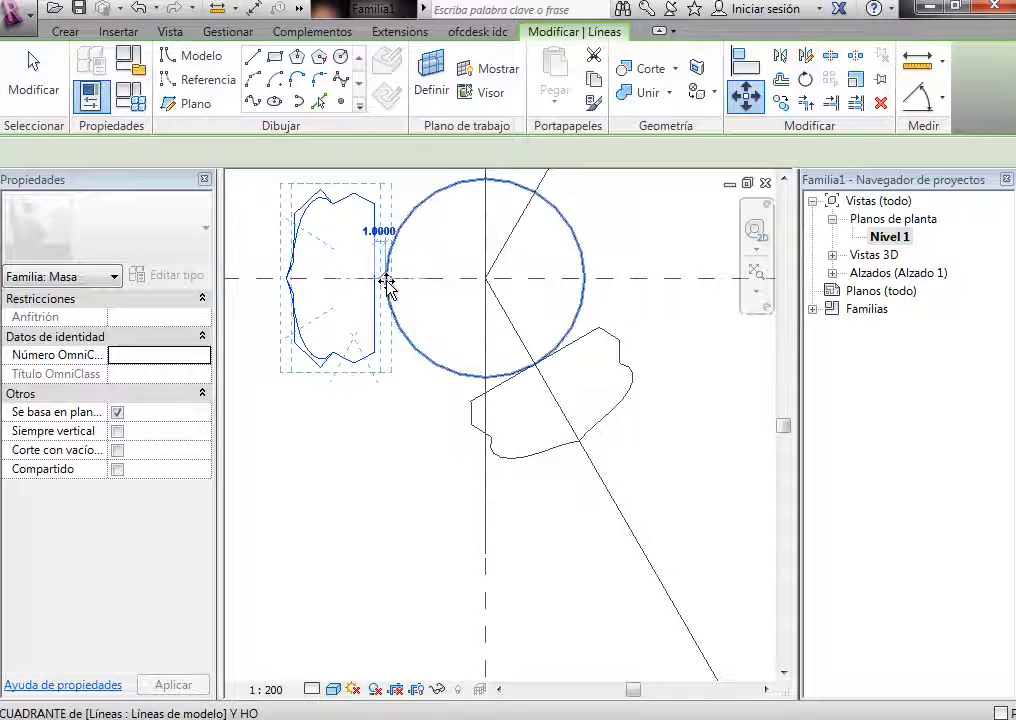
pyautogui.click(386, 284)
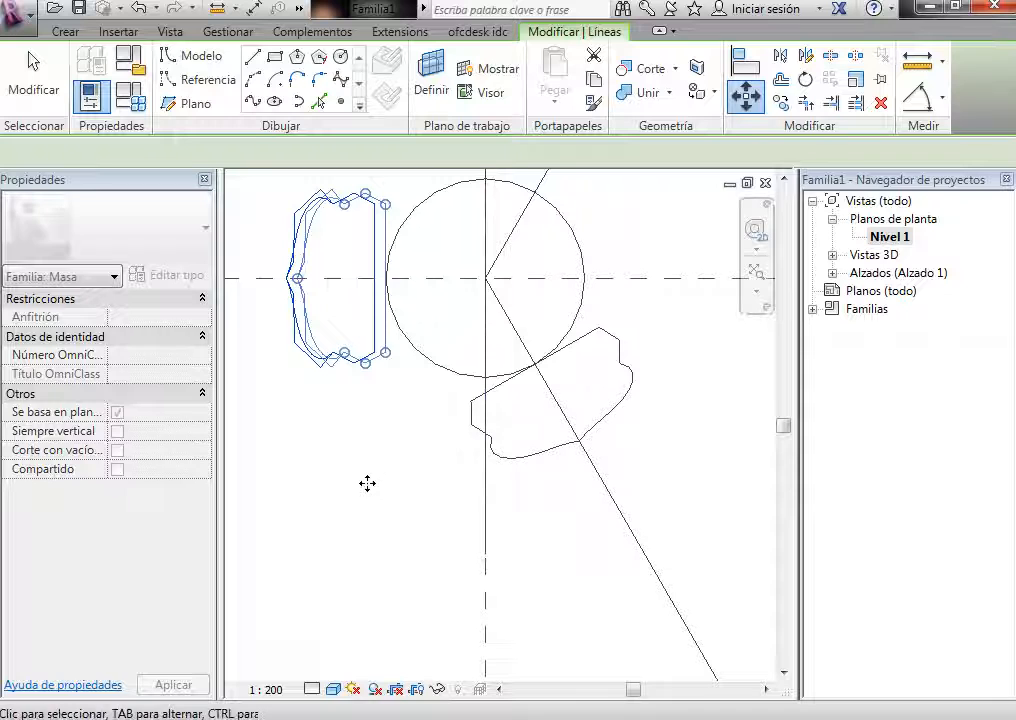
pyautogui.press('Escape')
pyautogui.scroll(-1, 370, 375)
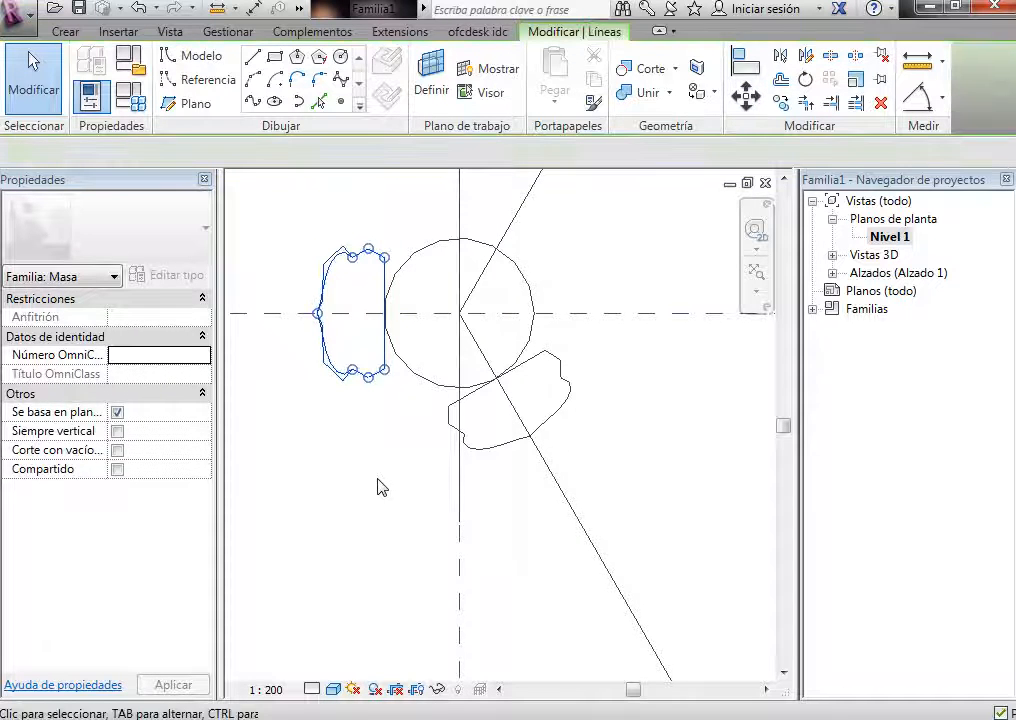
pyautogui.click(380, 421)
# Step: Delete the closed outline on the lower diagonal axis
pyautogui.scroll(-5, 360, 450)
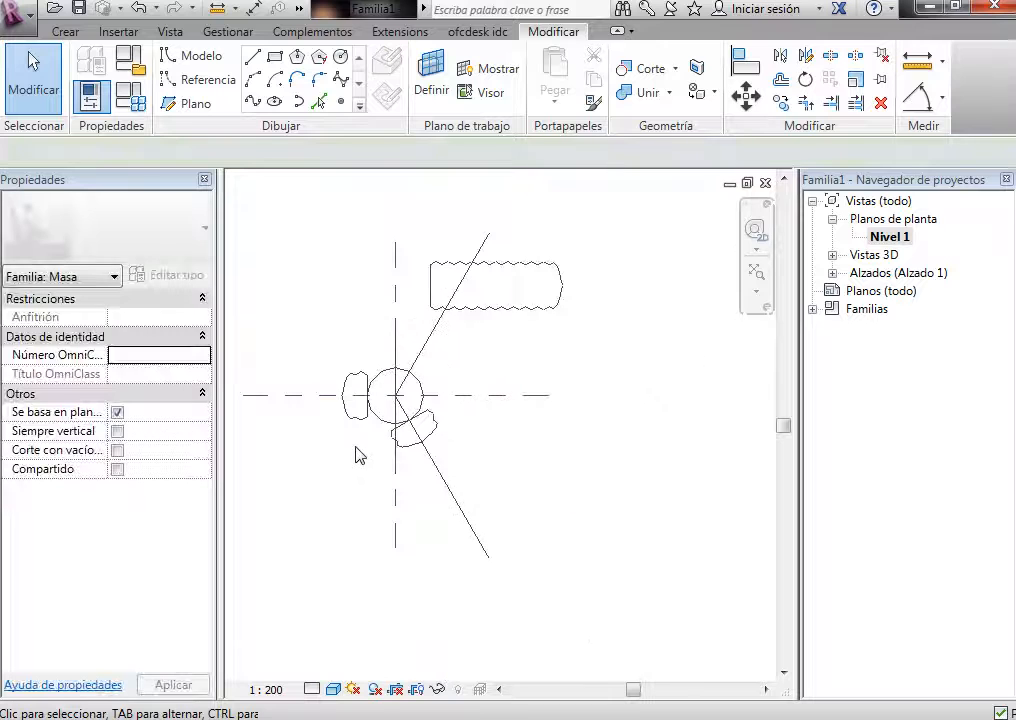
pyautogui.scroll(3, 272, 454)
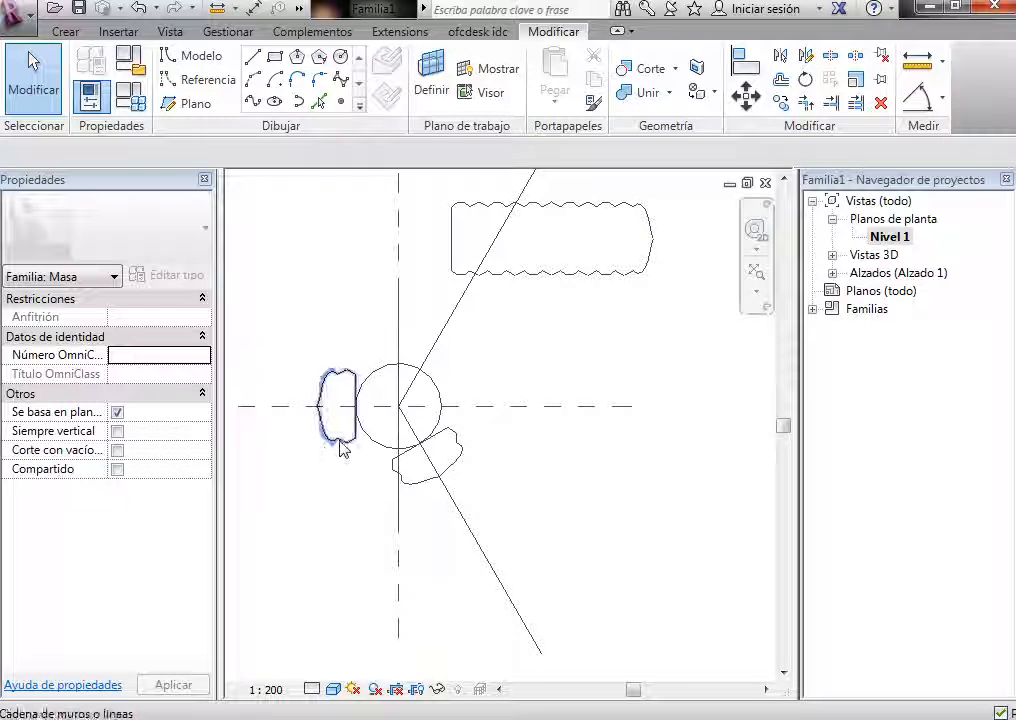
pyautogui.press('Tab')
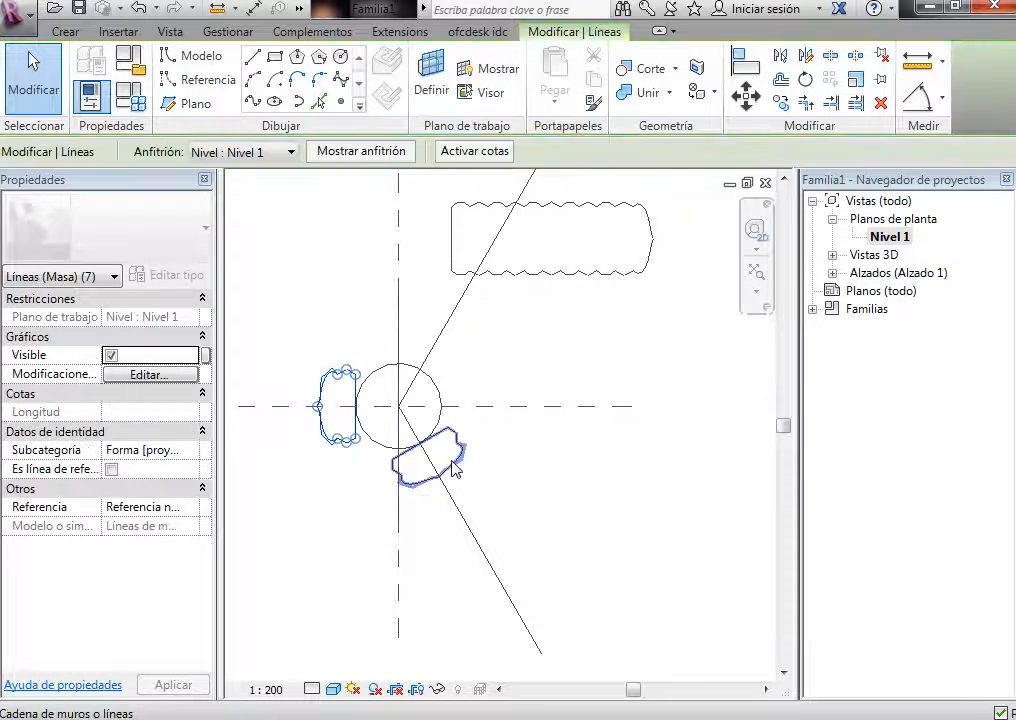
pyautogui.keyDown('ctrl'); pyautogui.click(453, 465); pyautogui.keyUp('ctrl')
pyautogui.press('Delete')
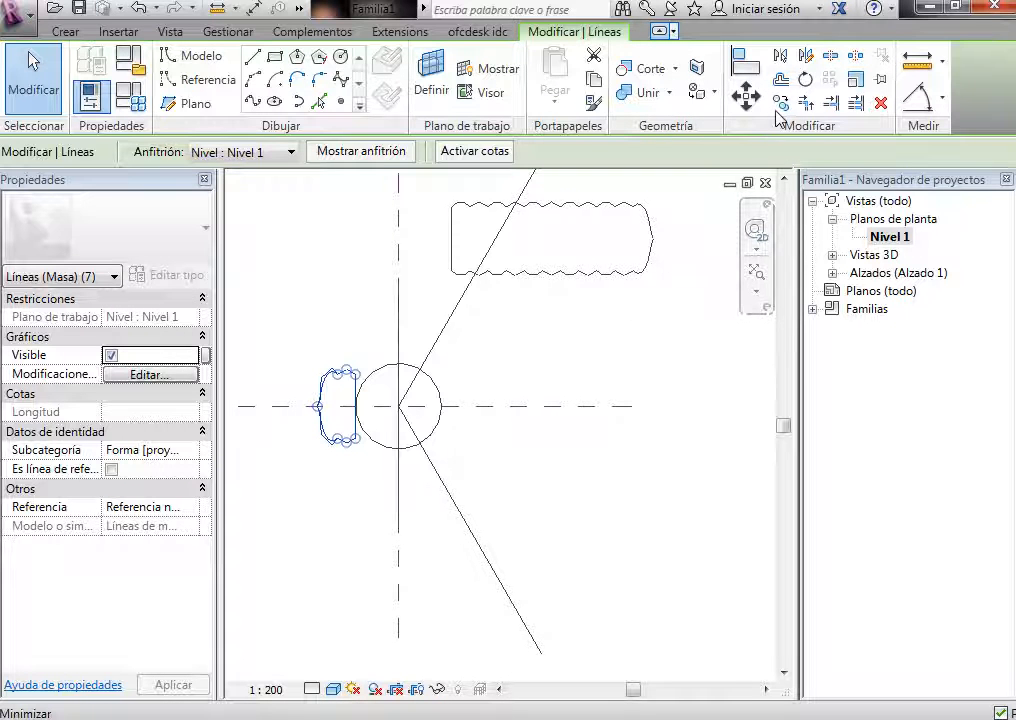
# Step: Create a mass form from the closed outline left of the circle
pyautogui.click(536, 92)
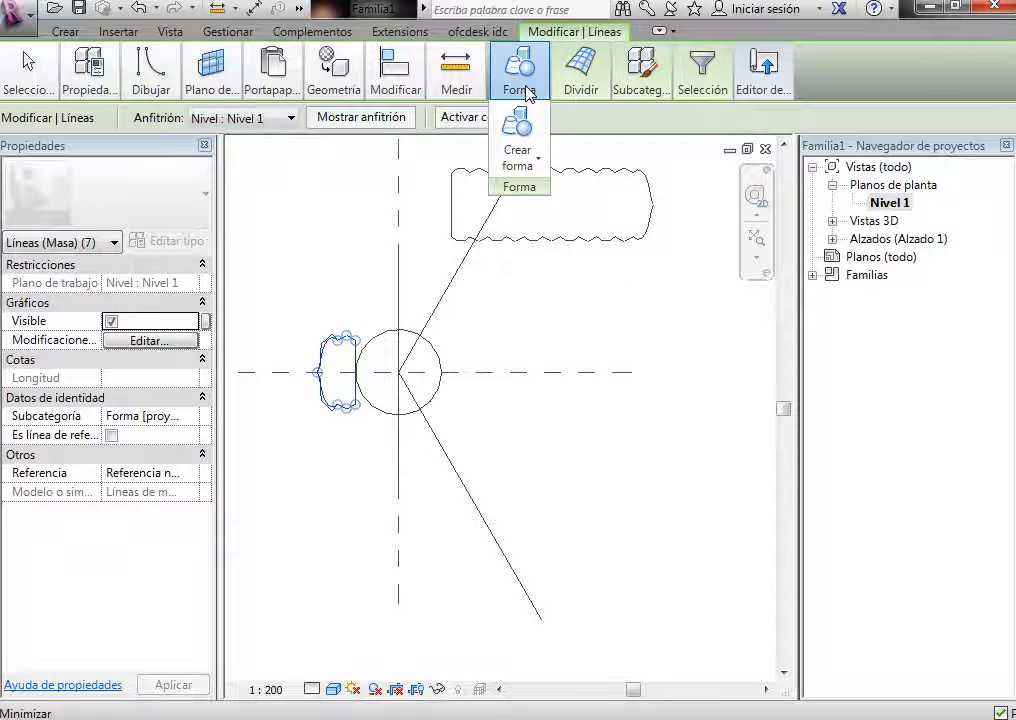
pyautogui.click(528, 161)
pyautogui.click(530, 198)
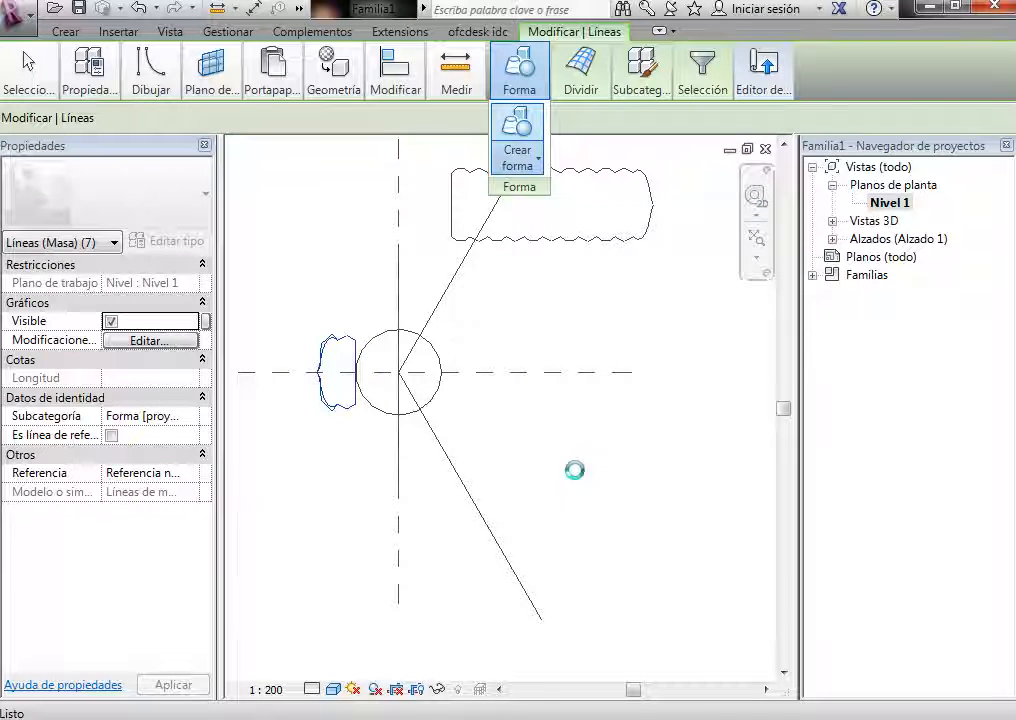
# Step: Create a solid form from the small closed profile beside the circle and open the default 3D view
pyautogui.click(343, 258)
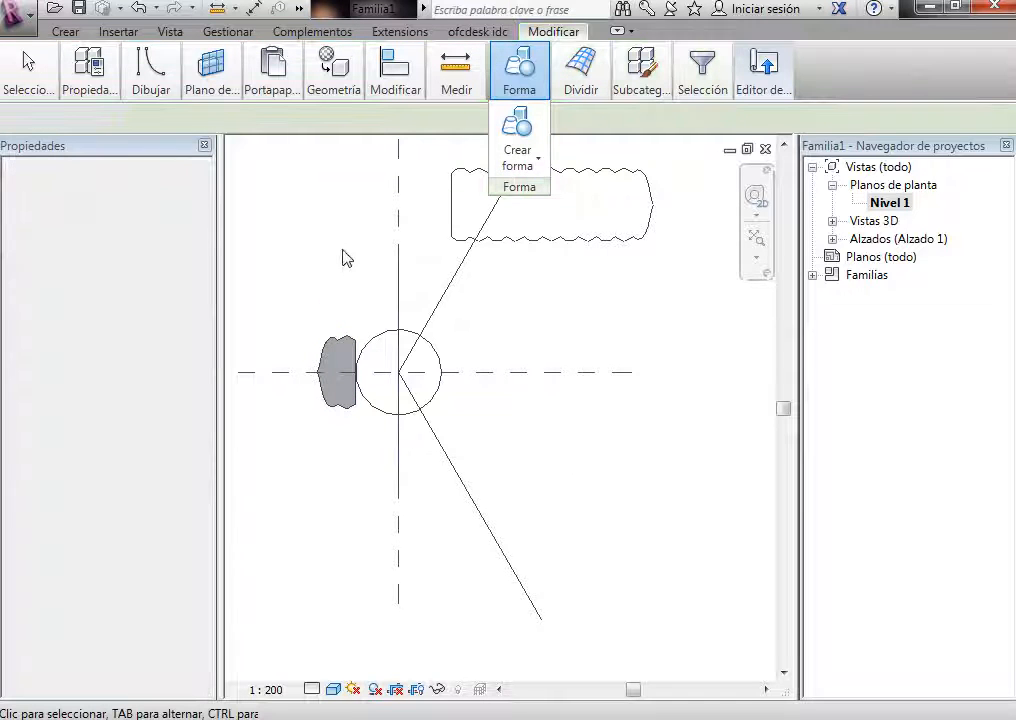
pyautogui.click(500, 60)
pyautogui.click(172, 32)
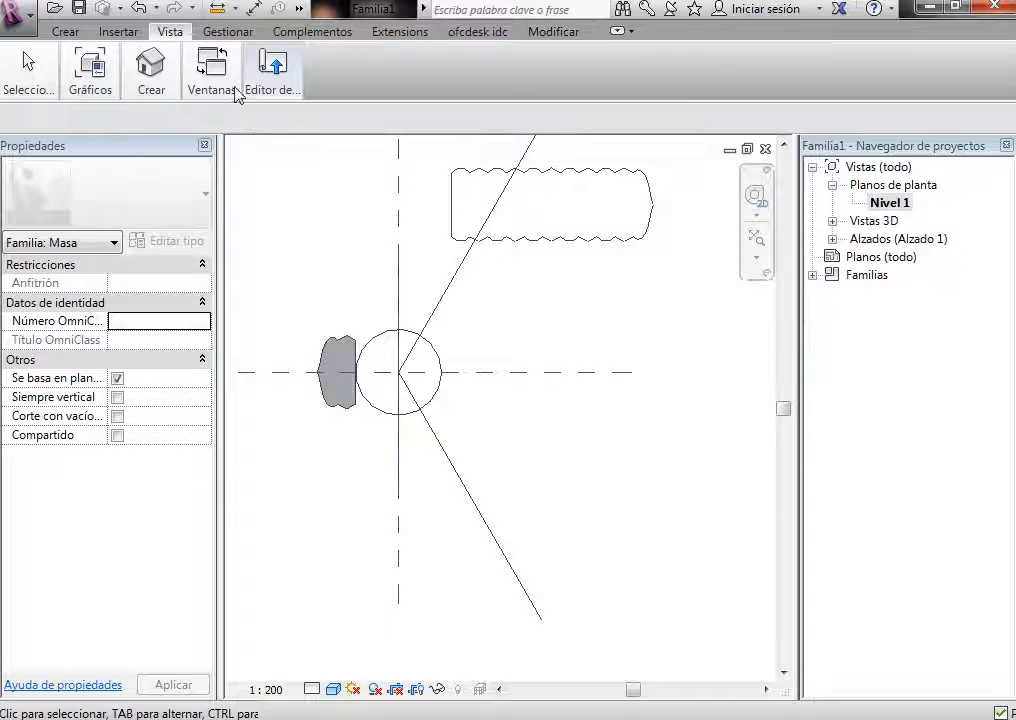
pyautogui.click(213, 72)
pyautogui.click(150, 88)
pyautogui.click(166, 147)
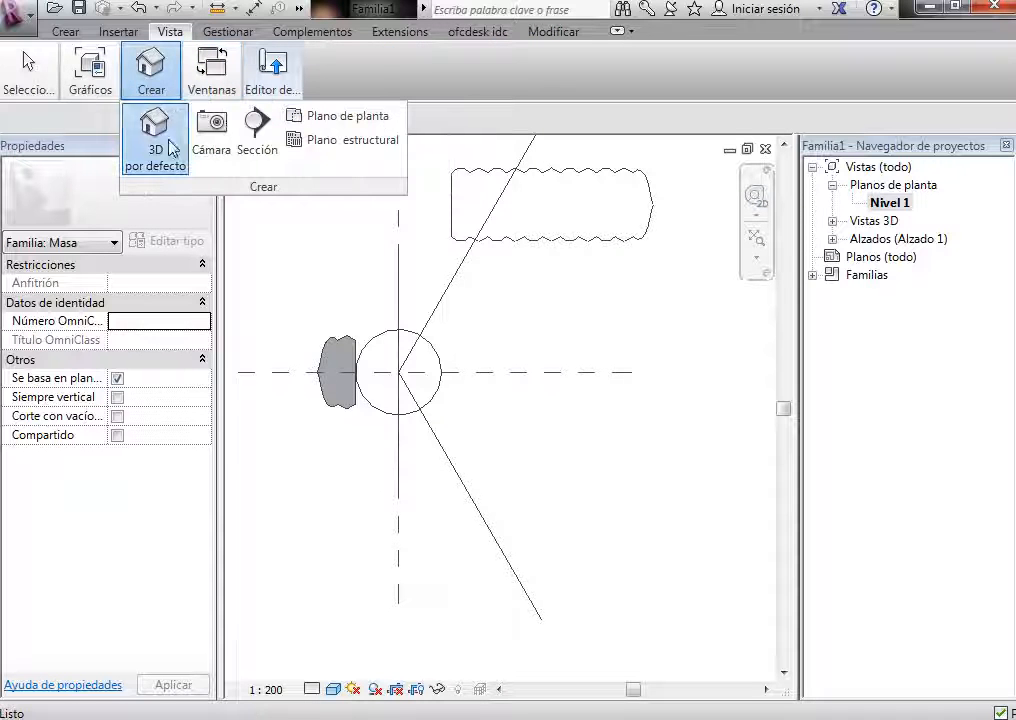
# Step: Set the height of the extruded form to 440 using its top face's vertical dimension
pyautogui.scroll(4, 478, 485)
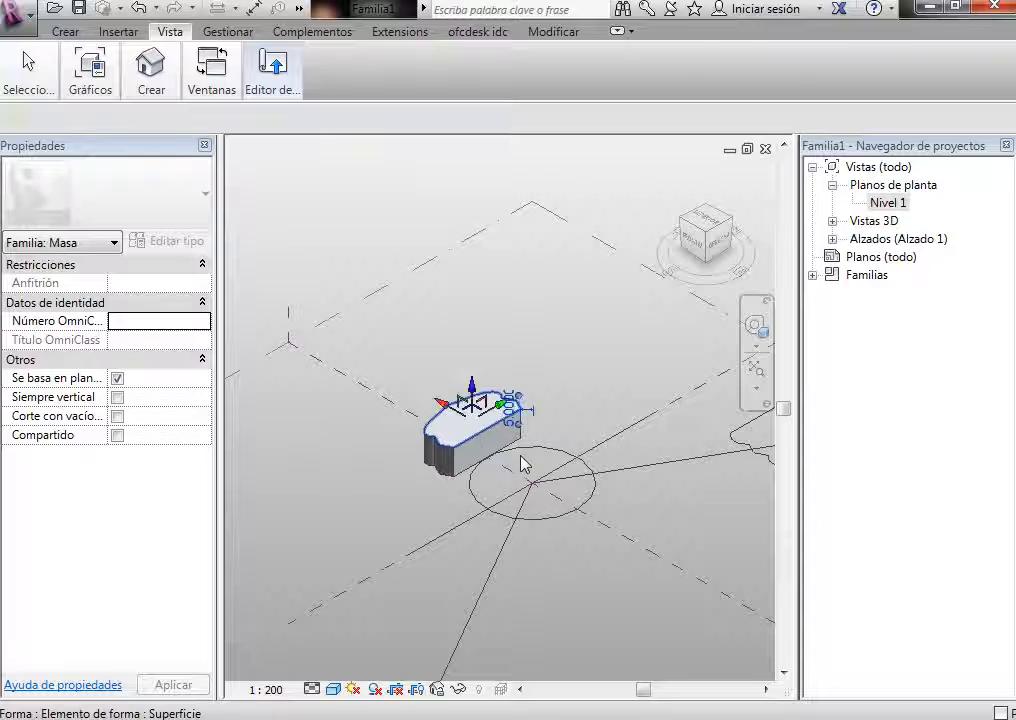
pyautogui.click(522, 463)
pyautogui.scroll(5, 524, 449)
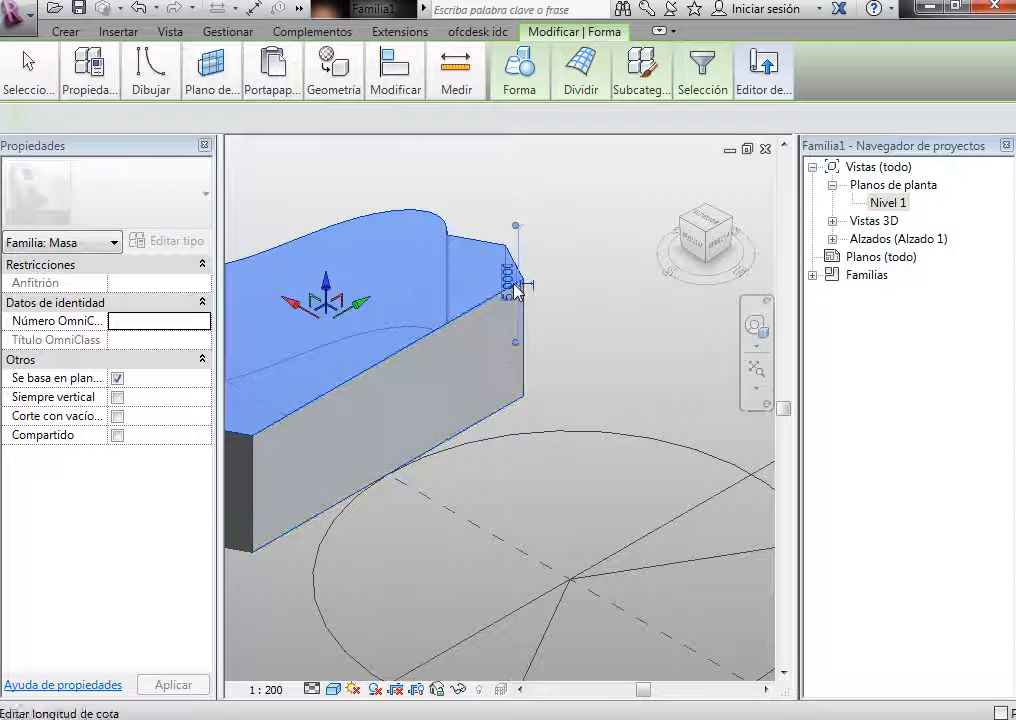
pyautogui.click(515, 286)
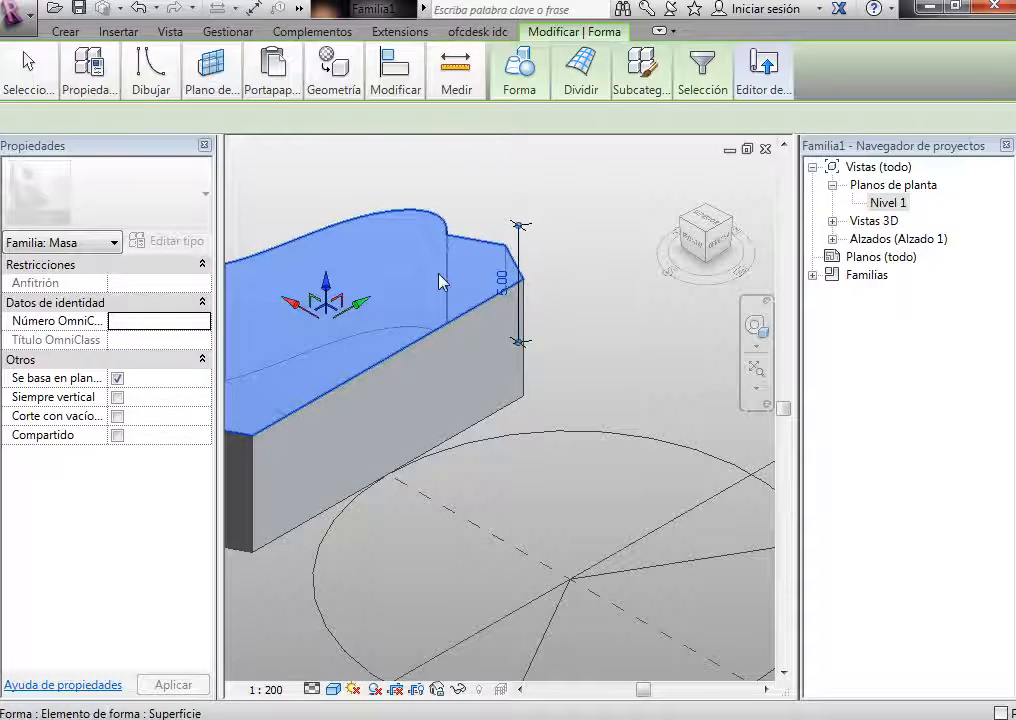
pyautogui.click(501, 281)
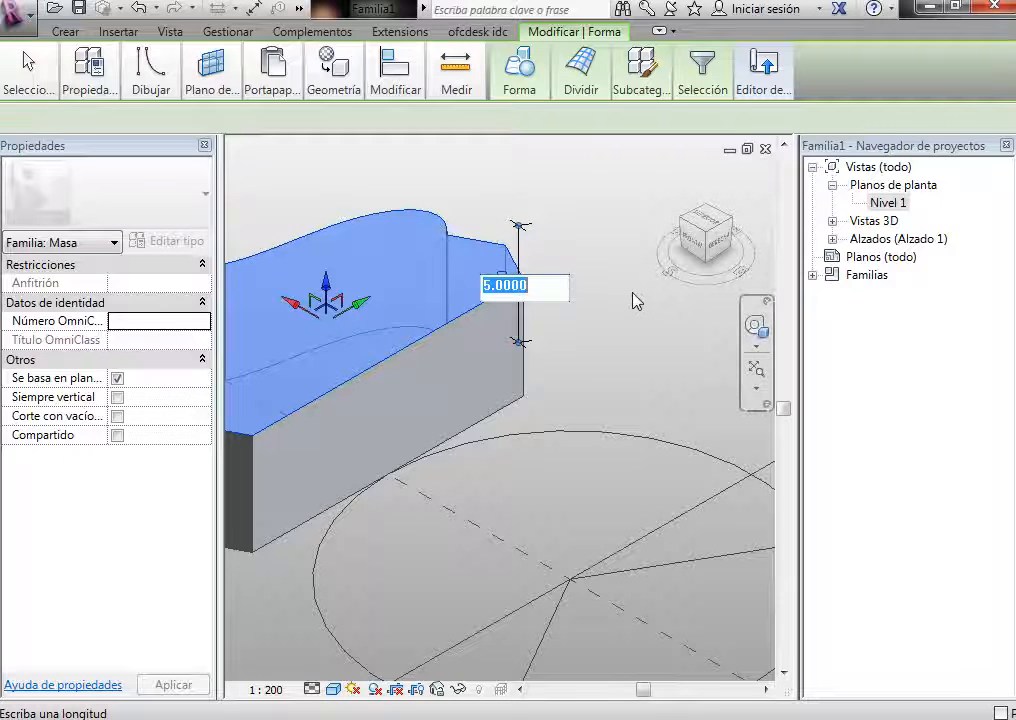
pyautogui.write('4')
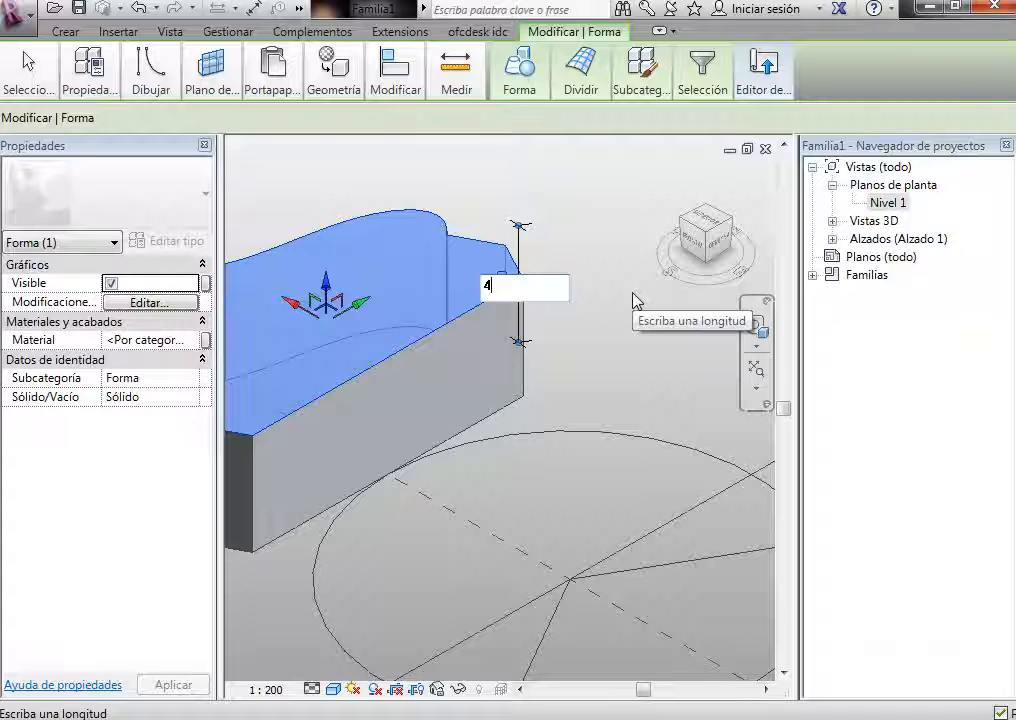
pyautogui.write('40')
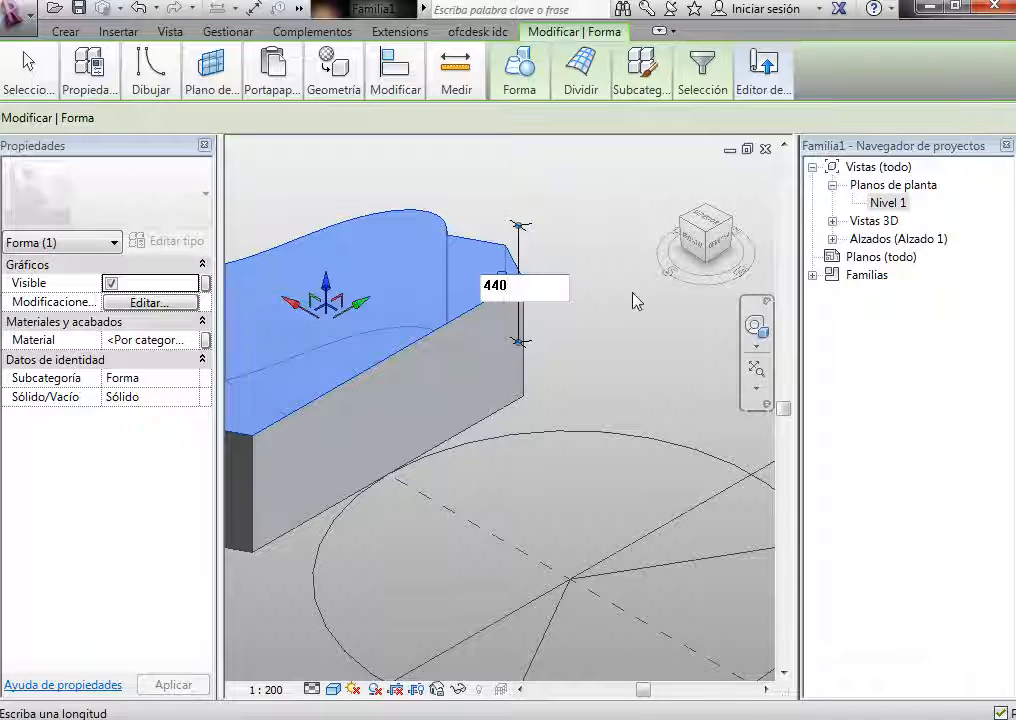
pyautogui.press('Return')
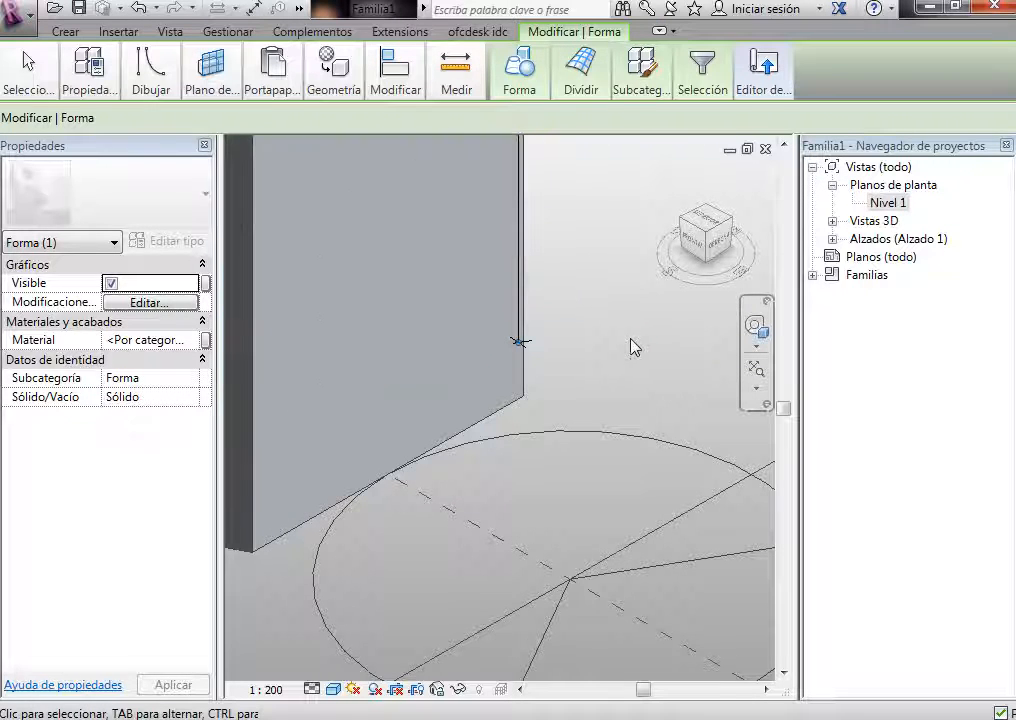
pyautogui.press('Escape')
pyautogui.scroll(-4, 578, 388)
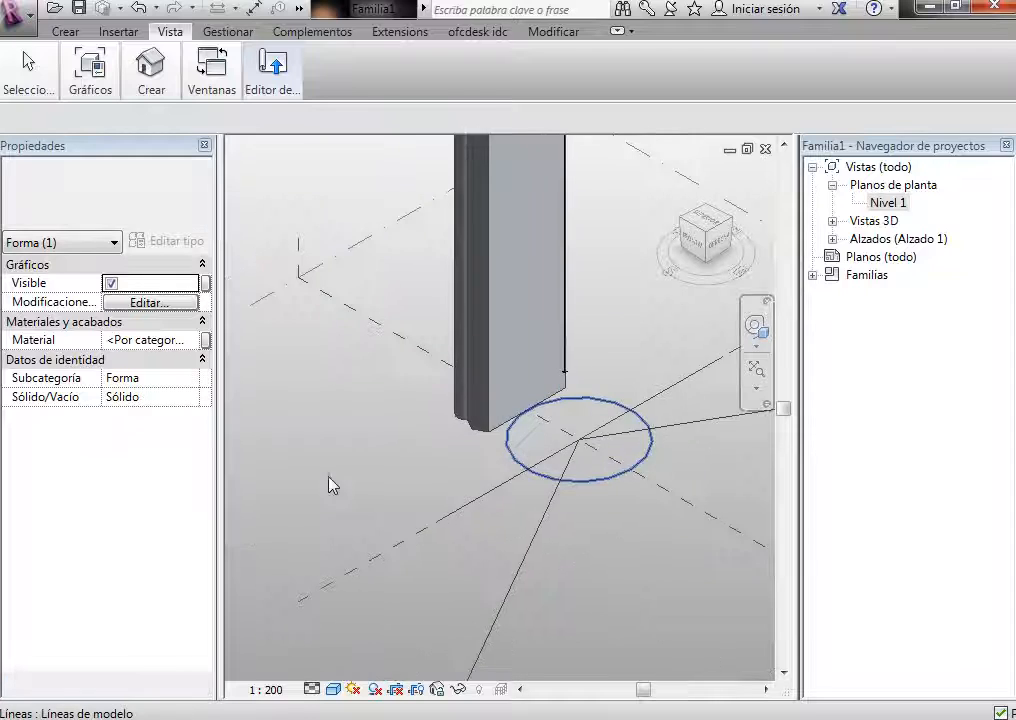
pyautogui.scroll(-6, 378, 485)
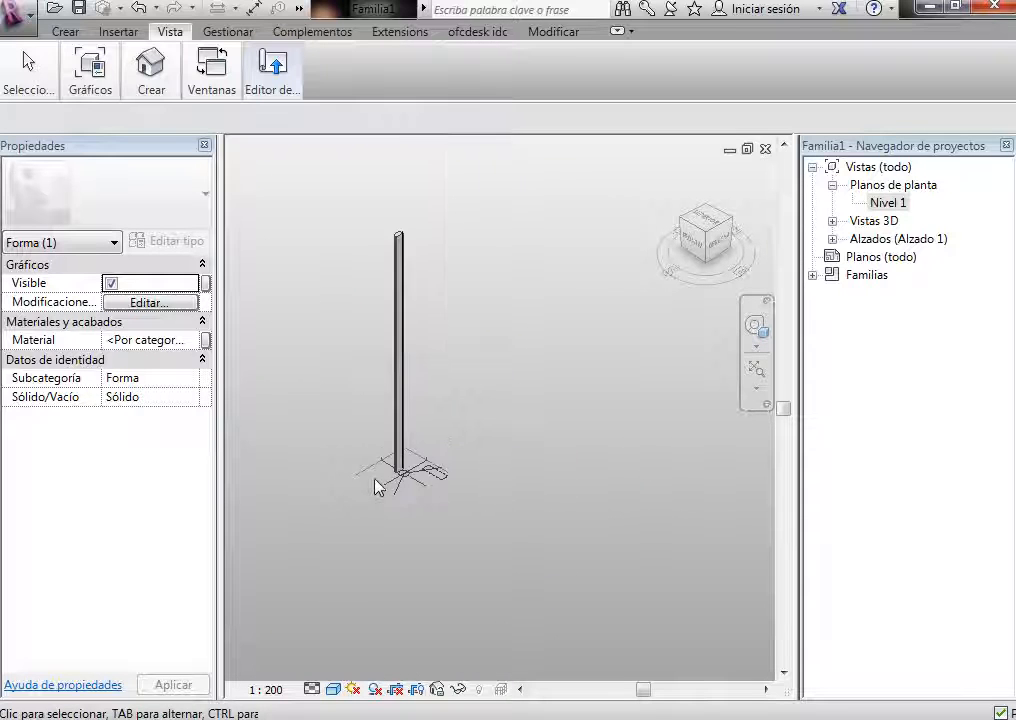
pyautogui.scroll(2, 365, 332)
pyautogui.scroll(3, 471, 180)
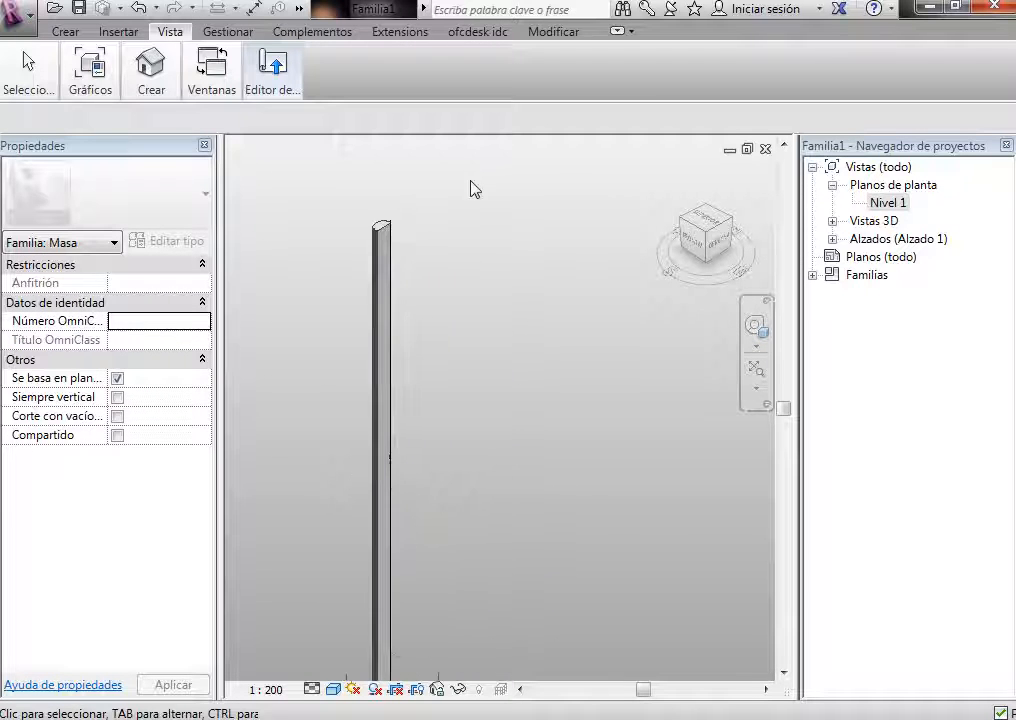
# Step: In the Nivel 1 plan, copy the form 3.8 away from the circle, from its lower inner corner to the lower notch
pyautogui.click(886, 202)
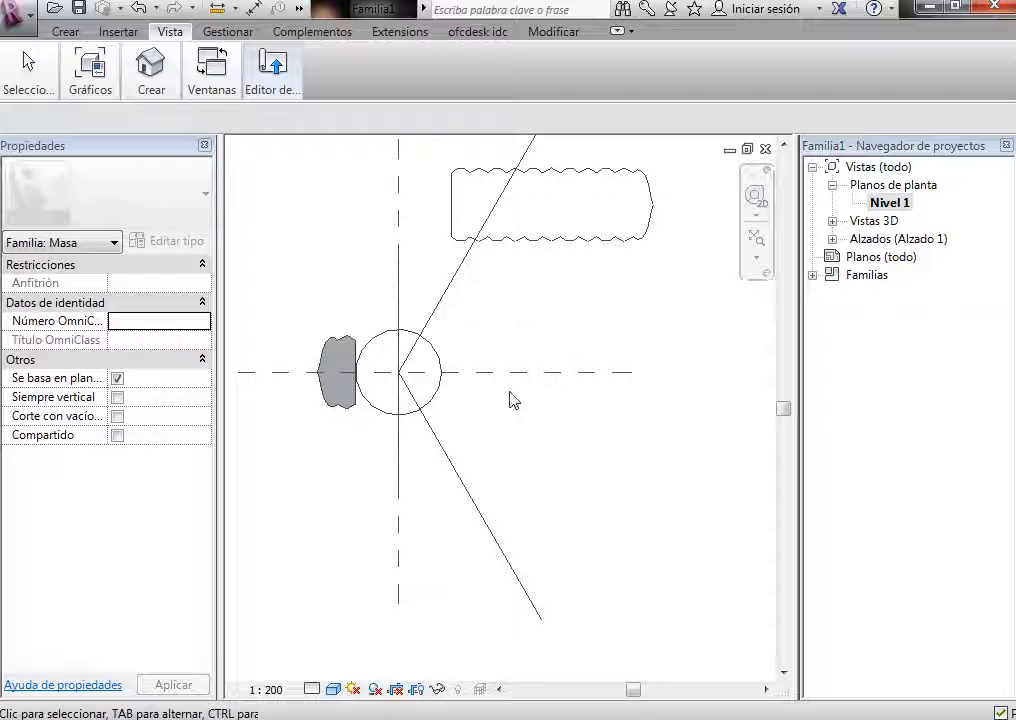
pyautogui.scroll(5, 317, 363)
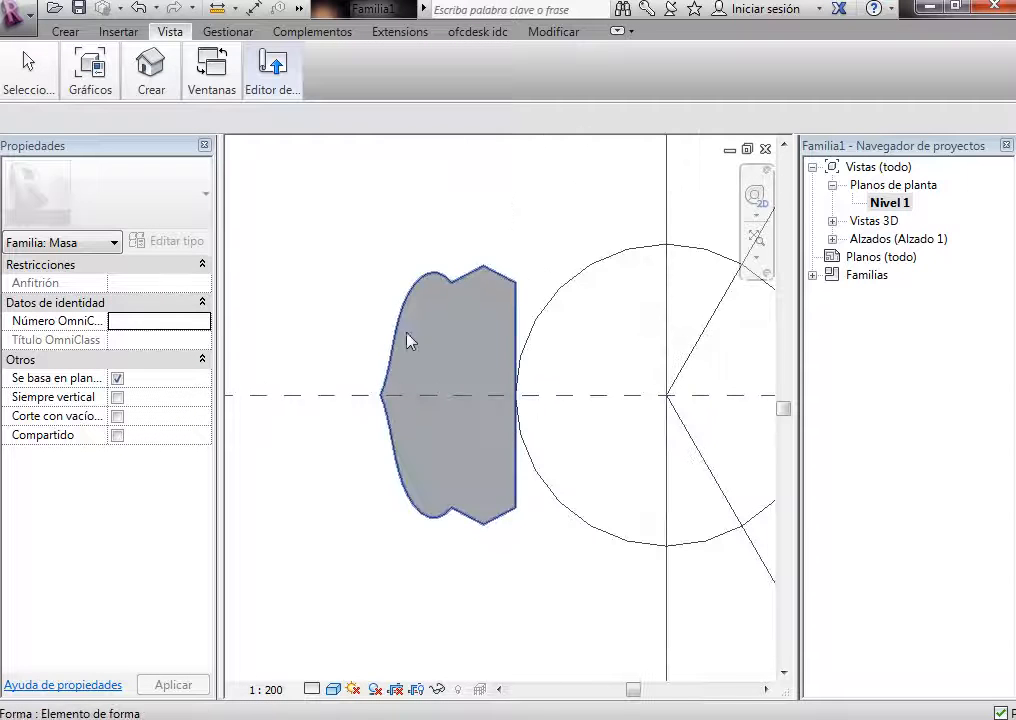
pyautogui.click(399, 336)
pyautogui.click(449, 390)
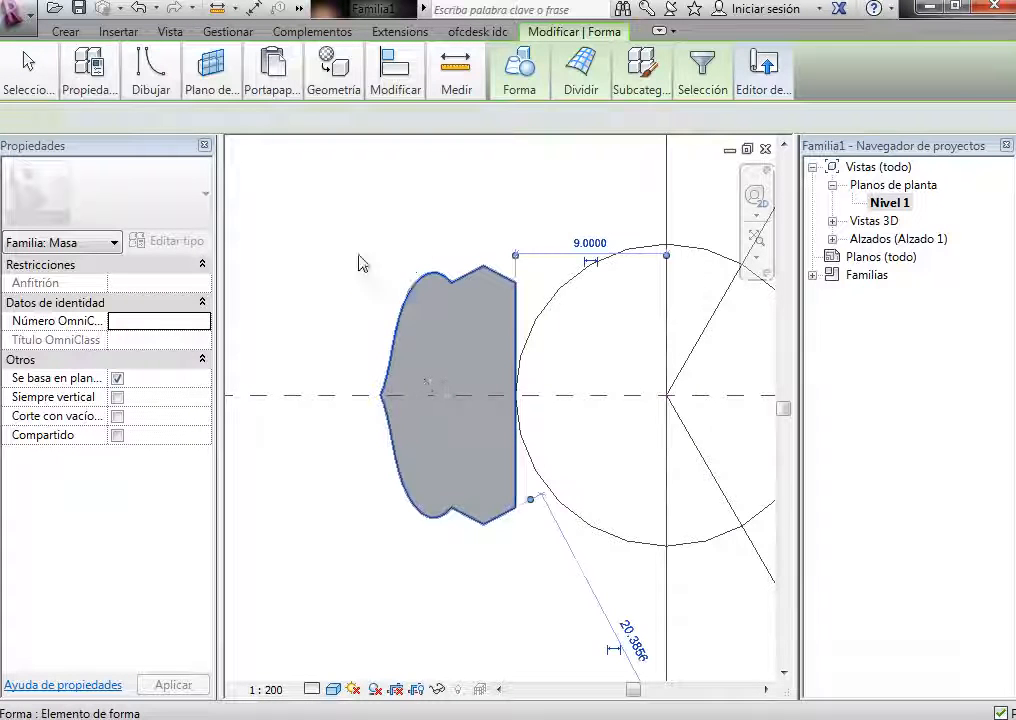
pyautogui.moveTo(332, 187); pyautogui.dragTo(546, 586)
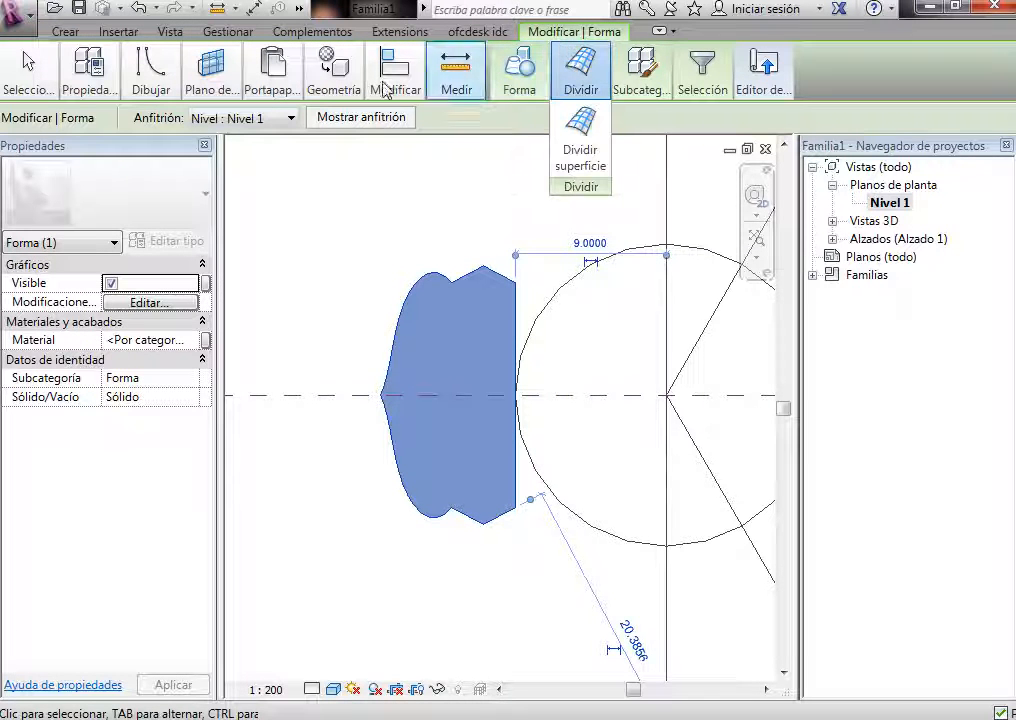
pyautogui.moveTo(393, 95)
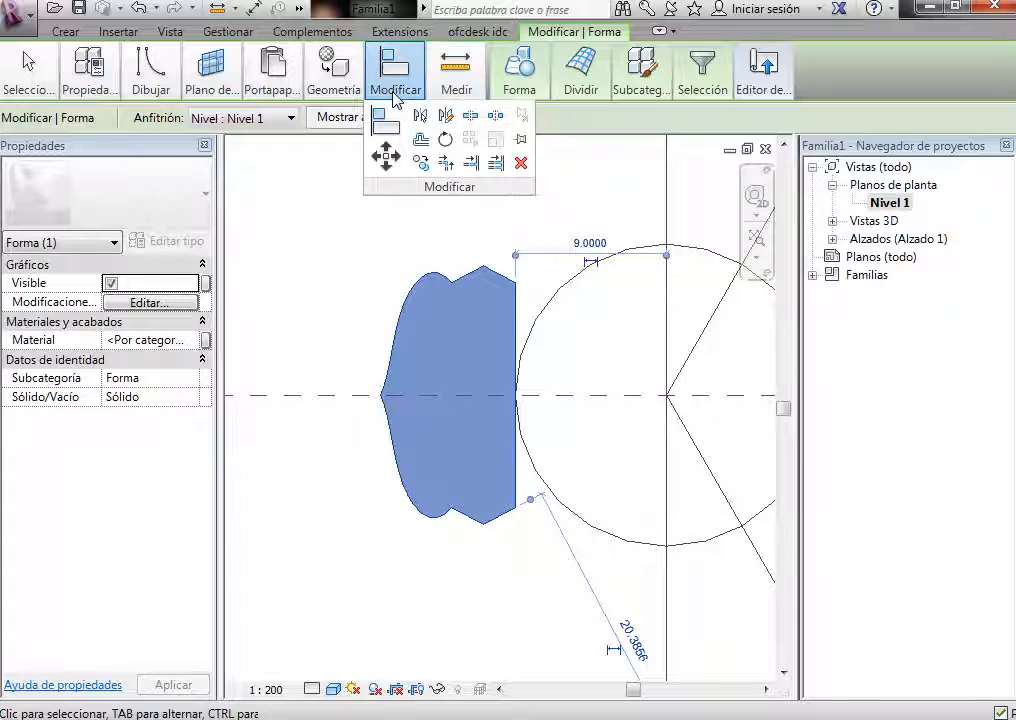
pyautogui.click(421, 163)
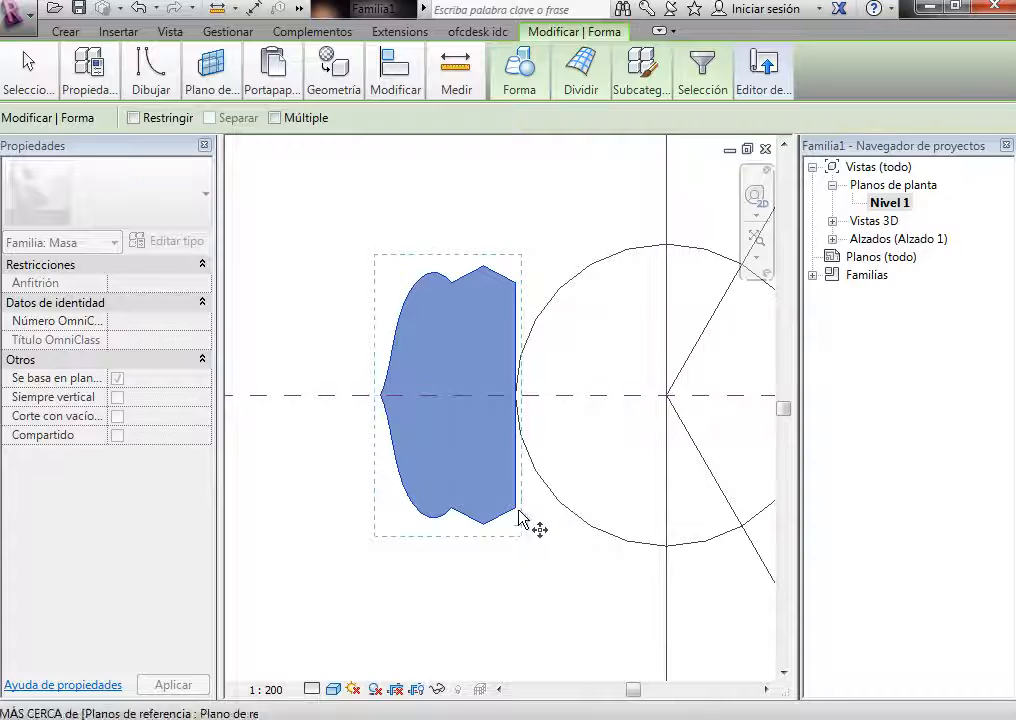
pyautogui.scroll(3, 519, 517)
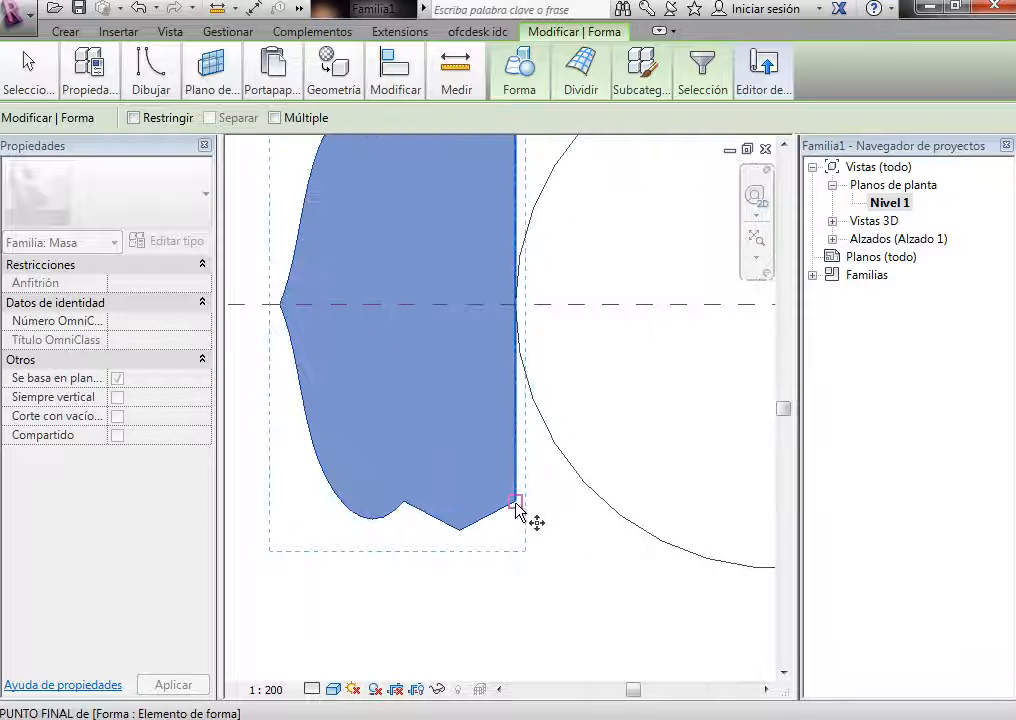
pyautogui.click(515, 500)
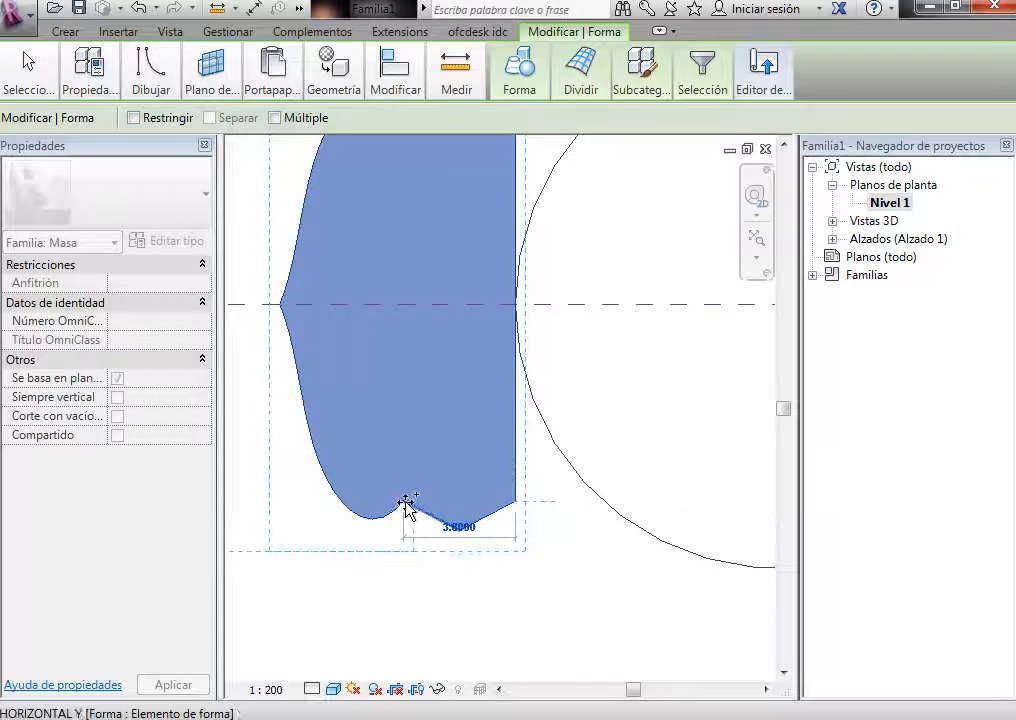
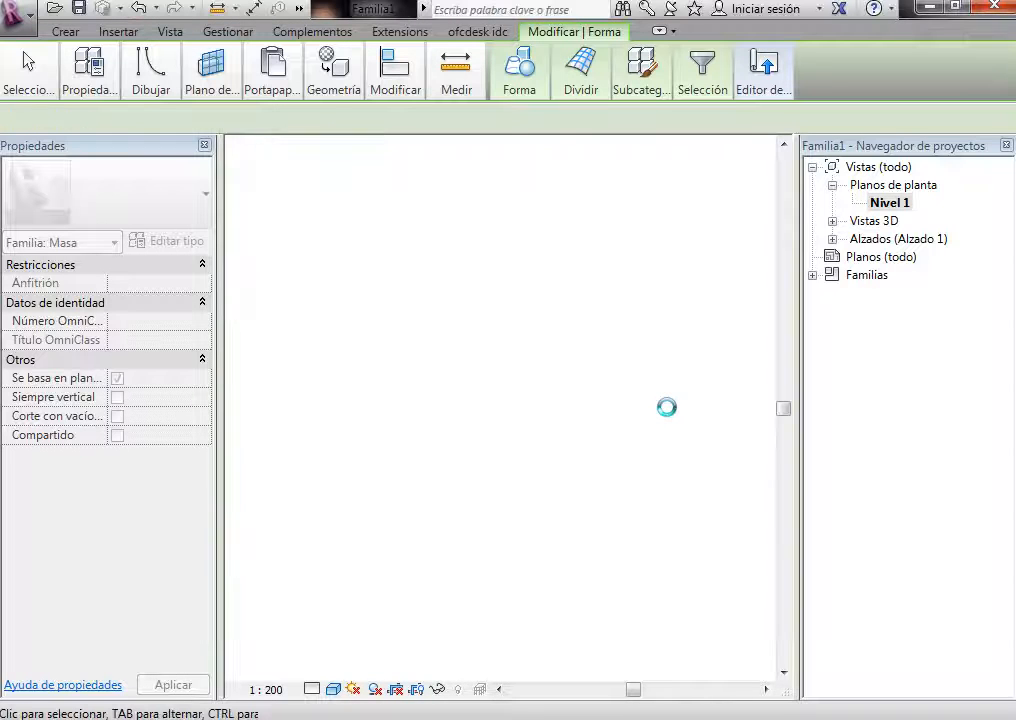
# Step: Move the copied form another 1.9 away from the circle along the horizontal reference plane
pyautogui.scroll(-4, 707, 466)
pyautogui.scroll(3, 694, 465)
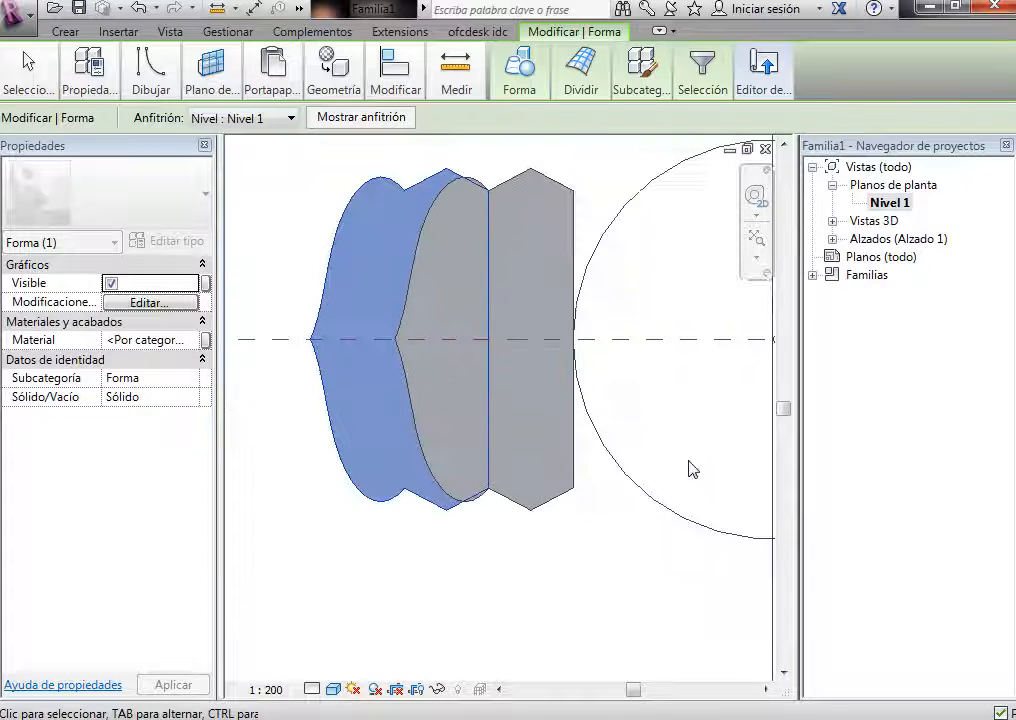
pyautogui.scroll(1, 688, 468)
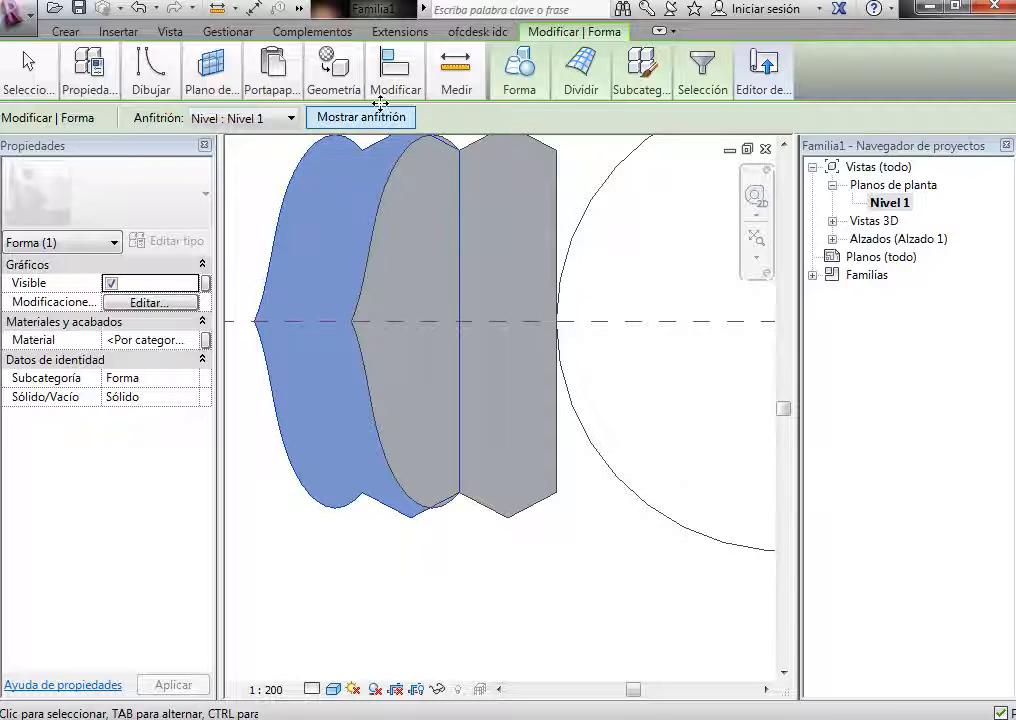
pyautogui.moveTo(398, 95)
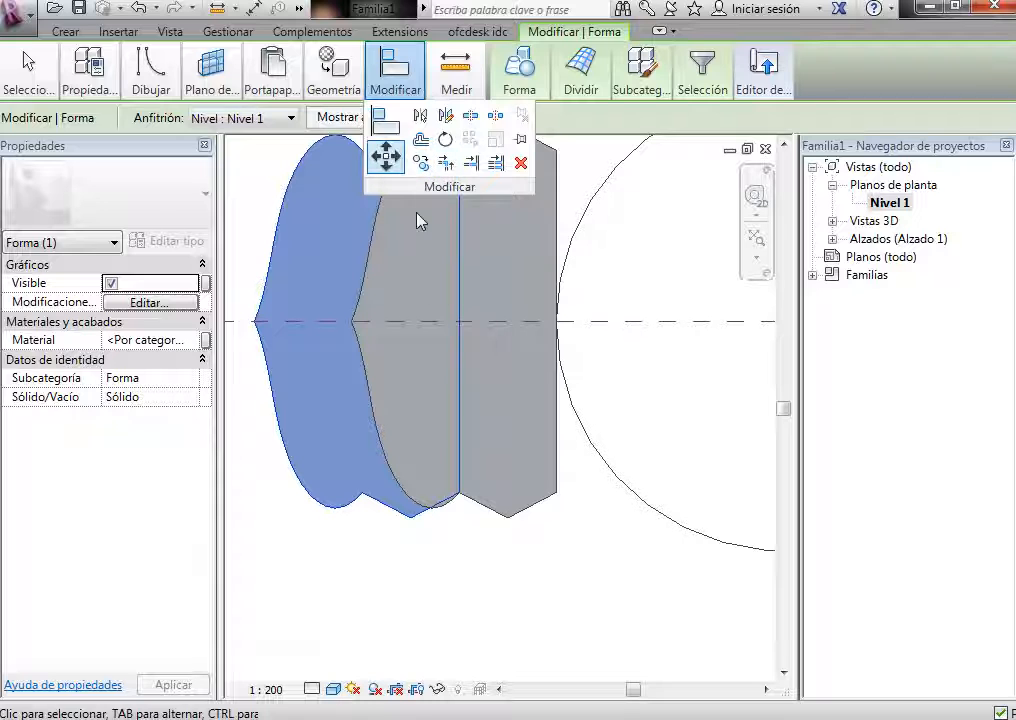
pyautogui.click(460, 322)
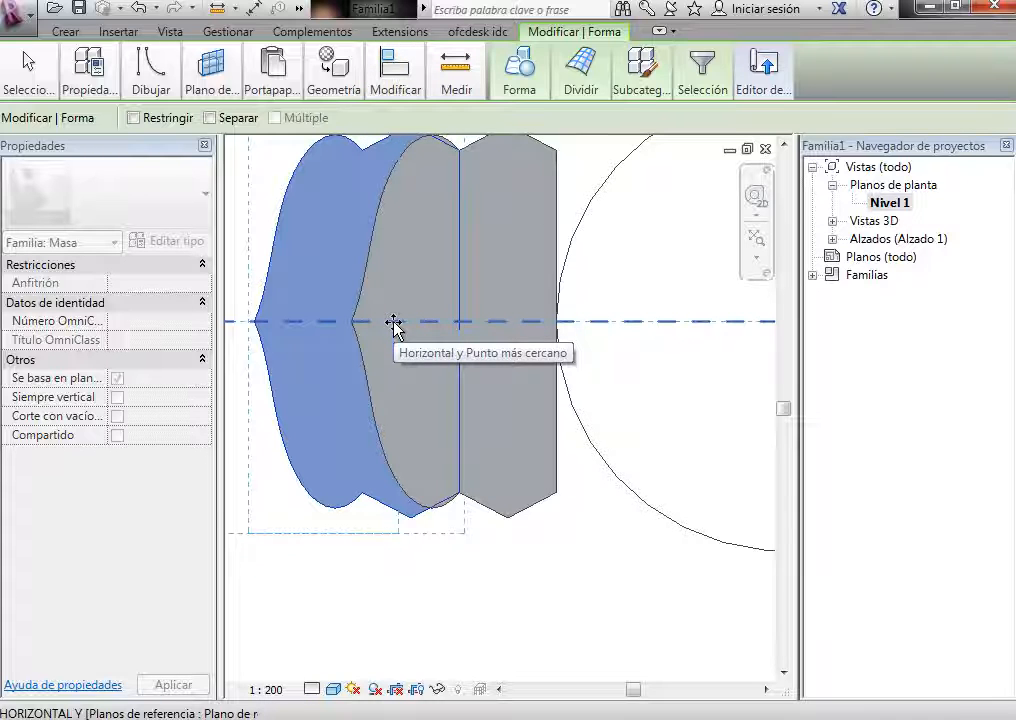
pyautogui.write('1.9')
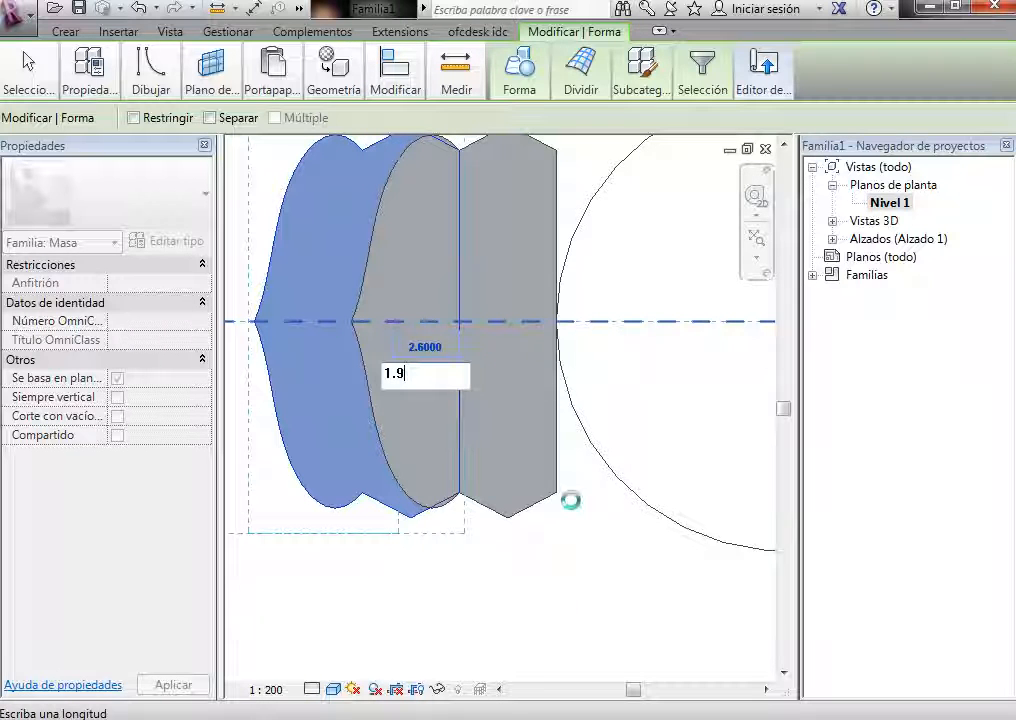
pyautogui.press('Return')
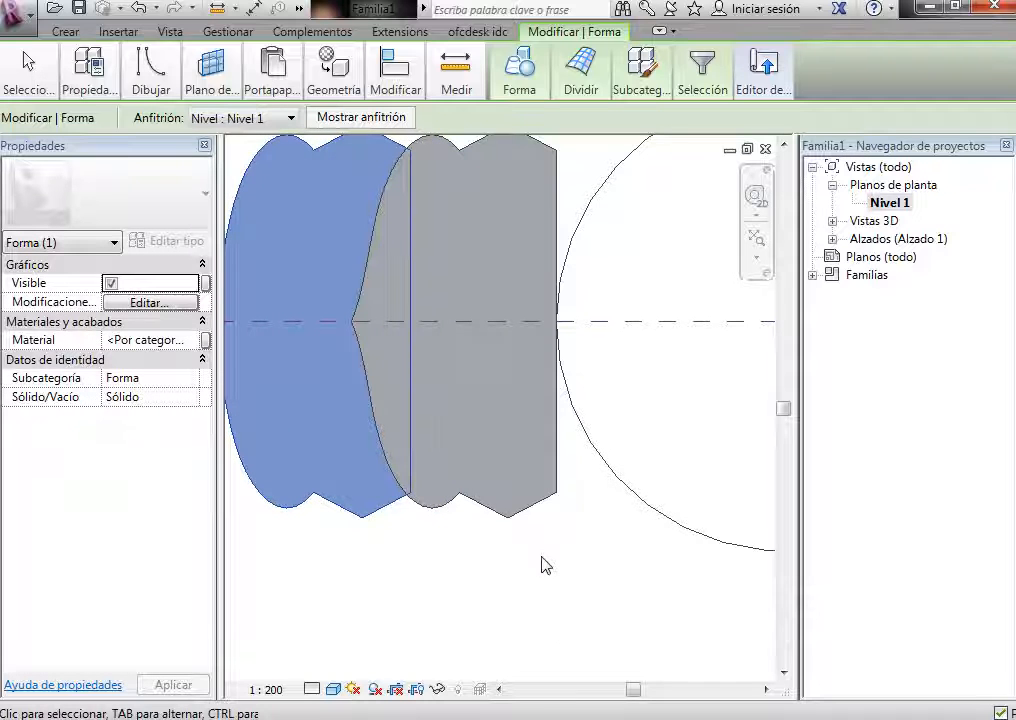
pyautogui.click(650, 605)
pyautogui.scroll(-2, 626, 580)
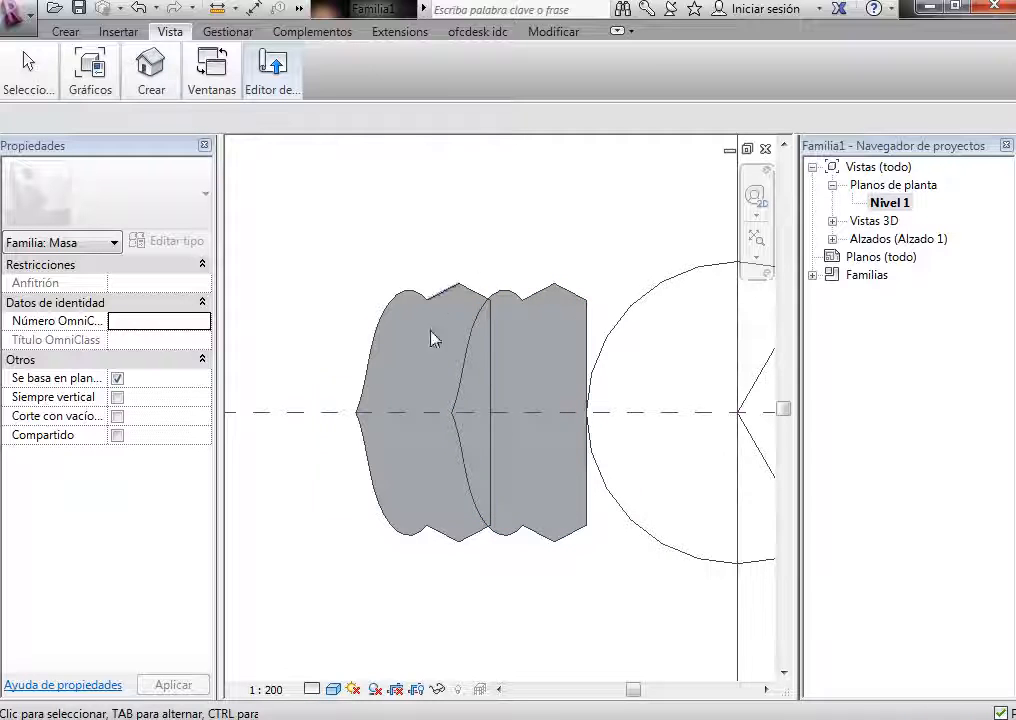
# Step: Open the default 3D view to edit the outer copied form
pyautogui.click(267, 66)
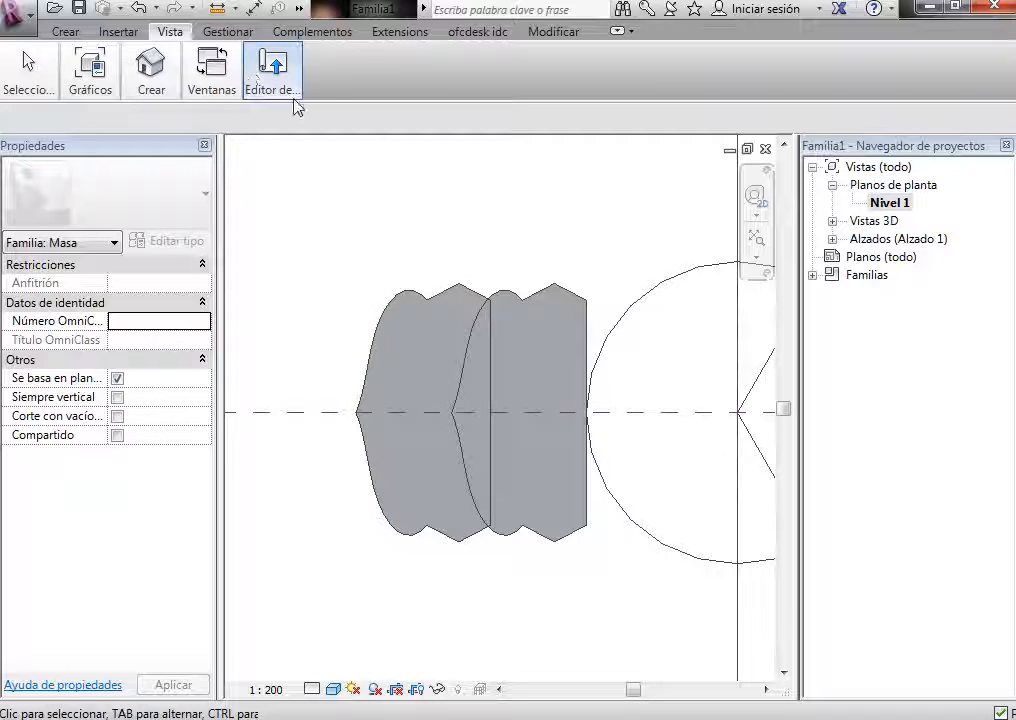
pyautogui.click(151, 70)
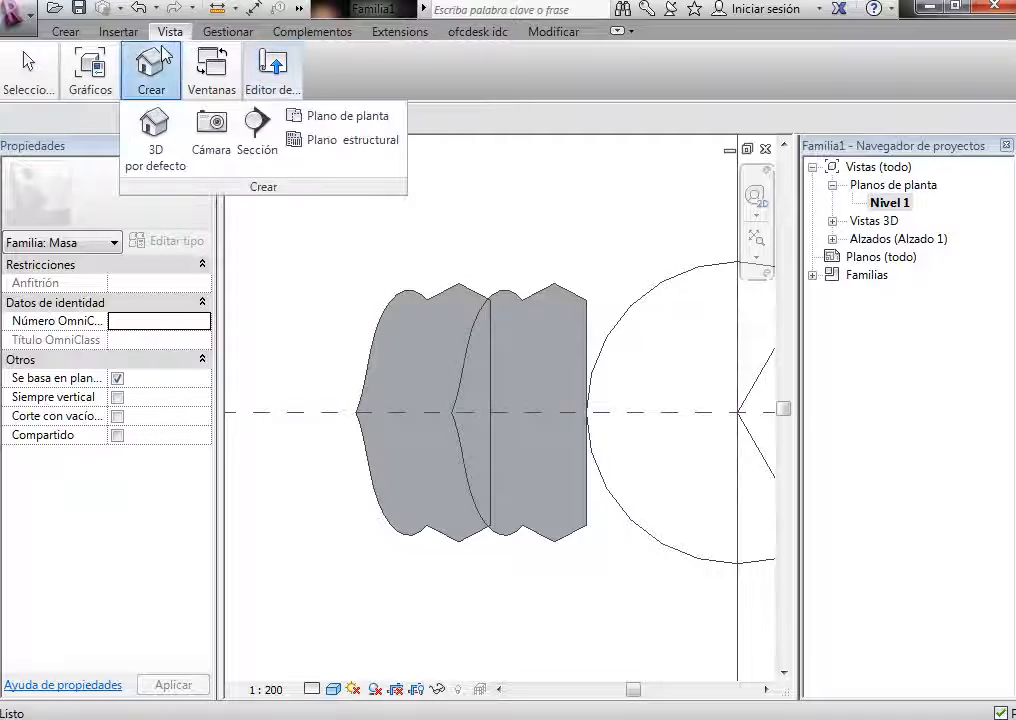
pyautogui.click(156, 145)
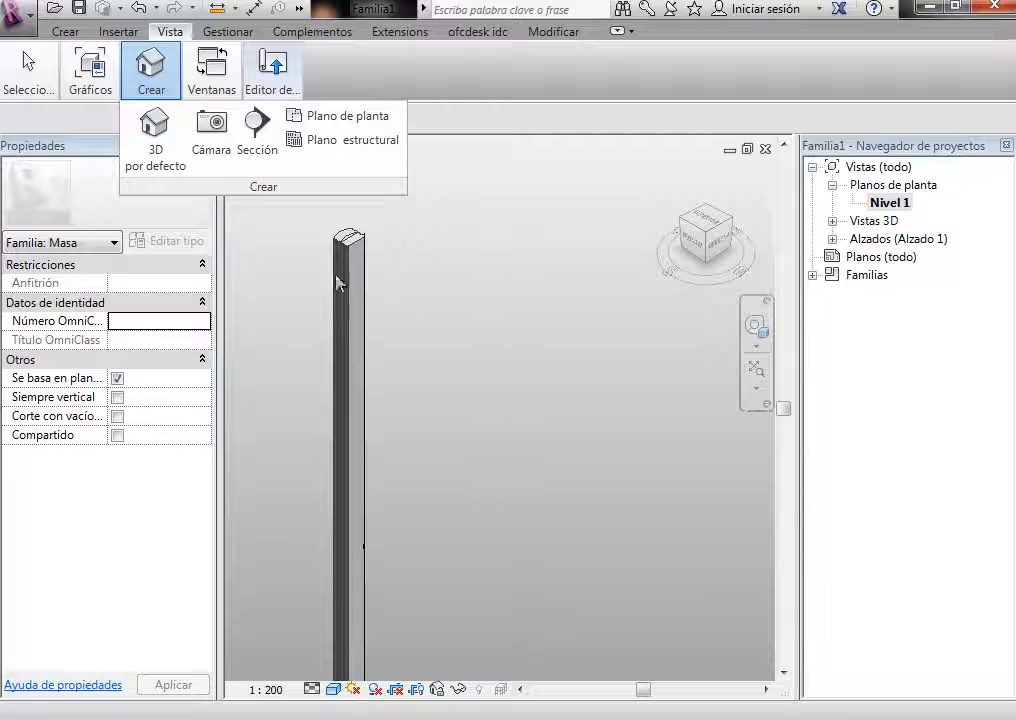
# Step: Set the height of the outer copied form to 380 using its top face's vertical dimension
pyautogui.scroll(8, 333, 222)
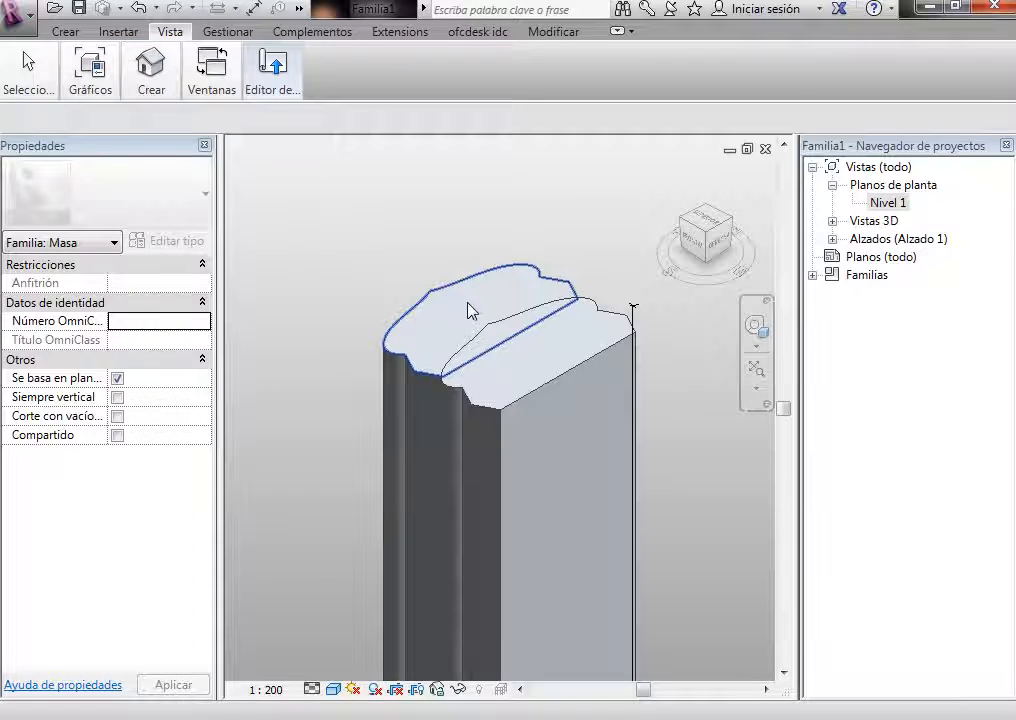
pyautogui.click(470, 305)
pyautogui.scroll(-6, 472, 140)
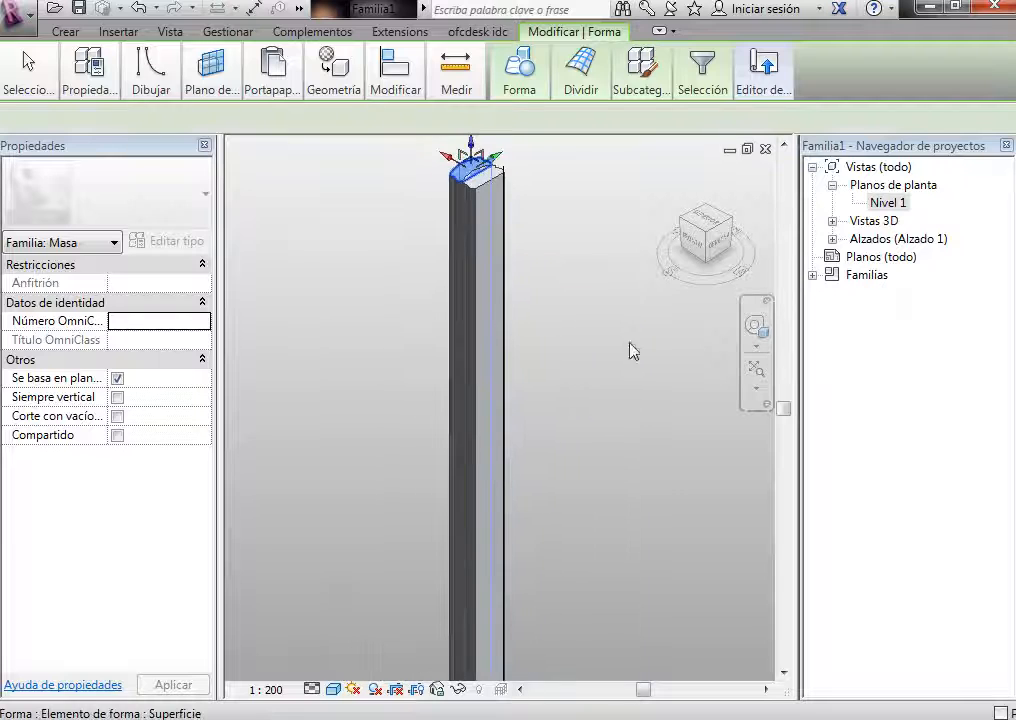
pyautogui.click(730, 222)
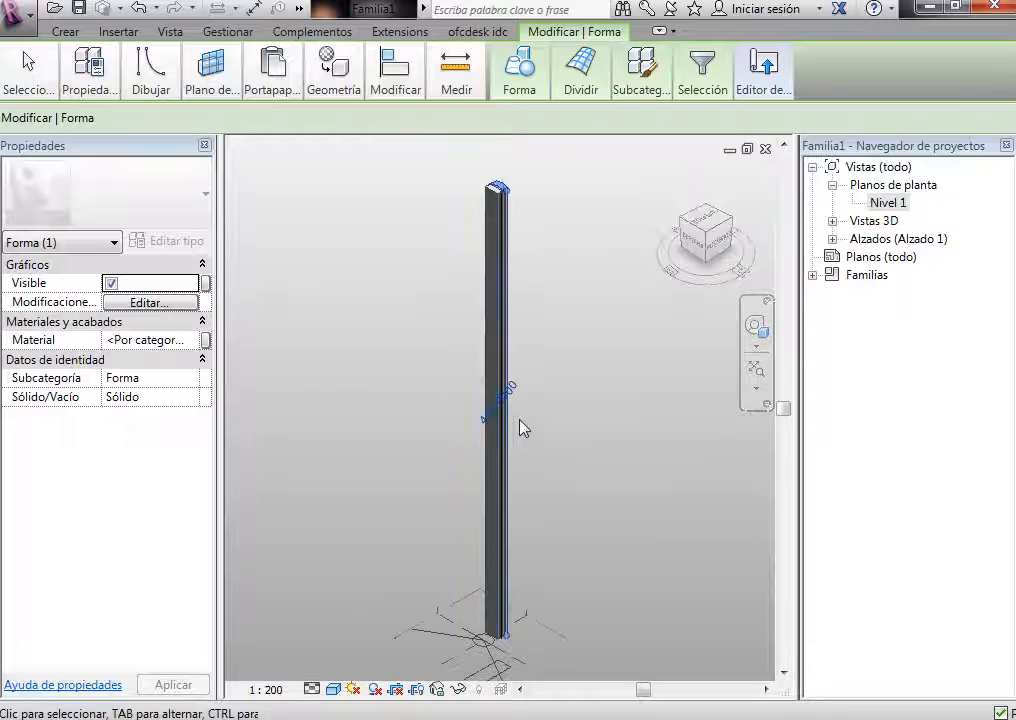
pyautogui.scroll(5, 509, 410)
pyautogui.scroll(3, 510, 430)
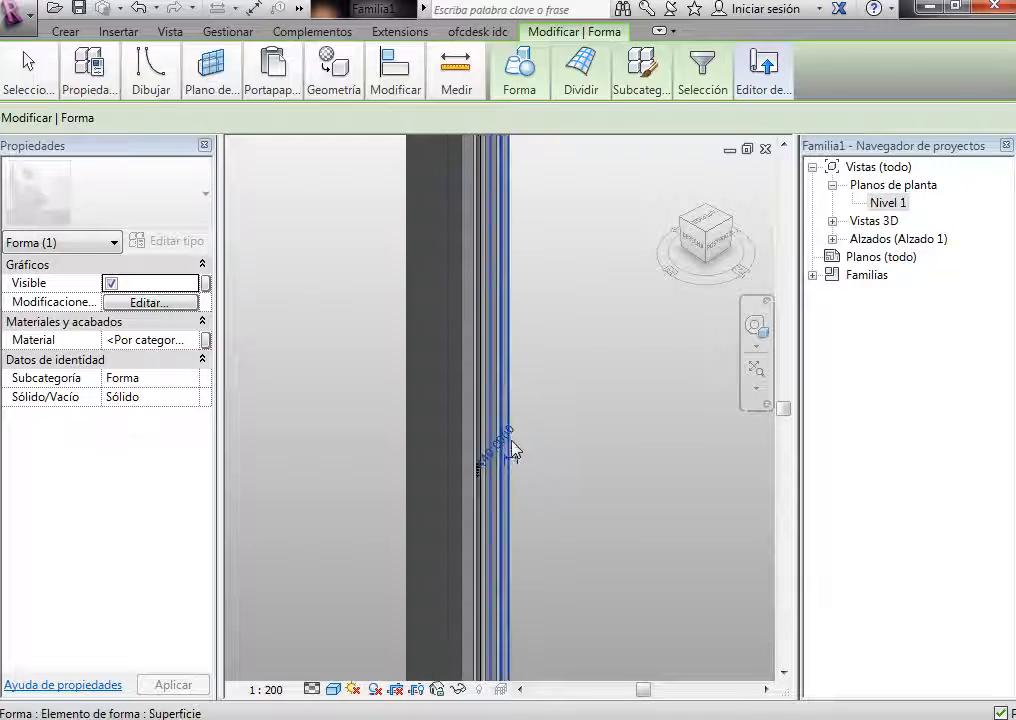
pyautogui.click(484, 497)
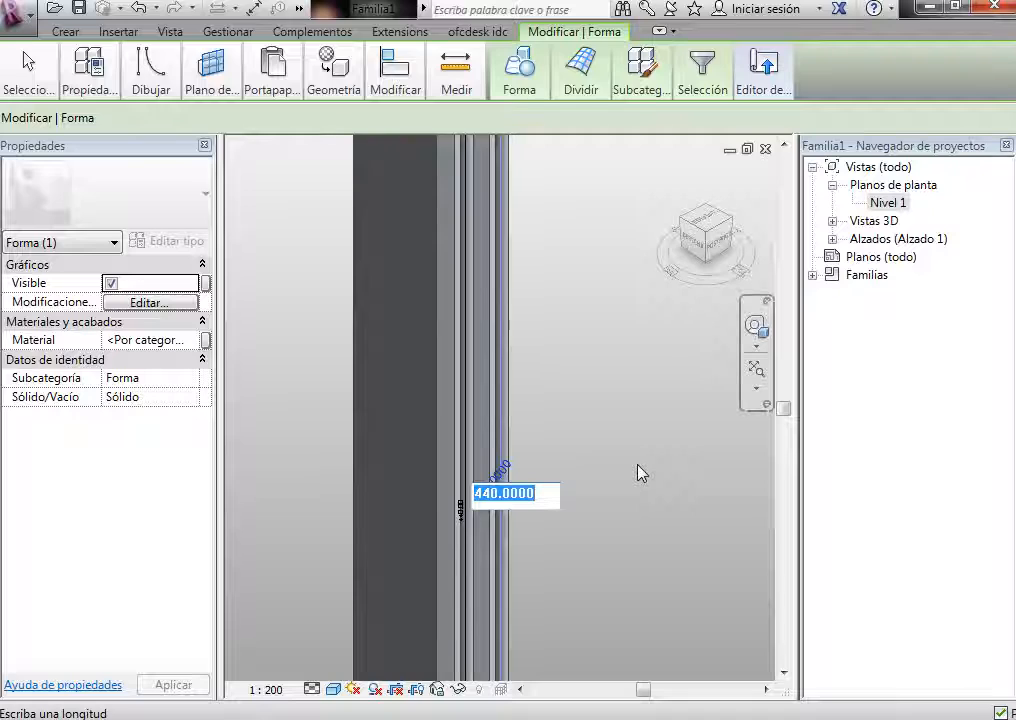
pyautogui.write('380')
pyautogui.press('Return')
pyautogui.click(601, 461)
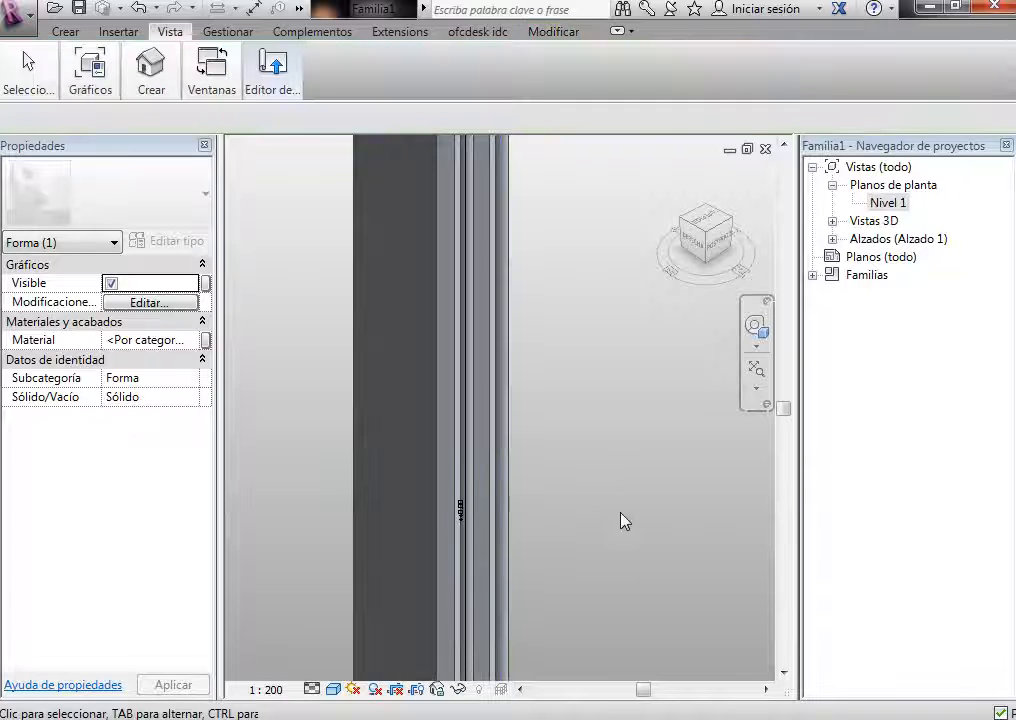
pyautogui.scroll(-3, 621, 519)
pyautogui.scroll(-4, 397, 536)
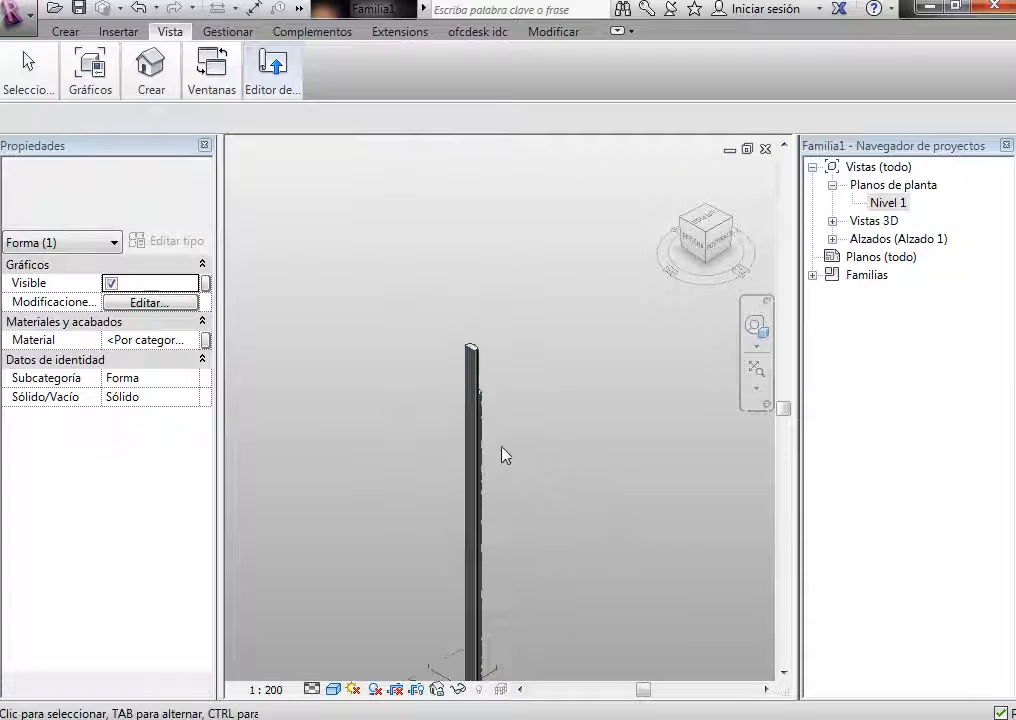
pyautogui.click(705, 233)
# Step: In the Nivel 1 plan, copy the outer form outward, from the circle's quadrant to the form's straight inner edge on the horizontal reference plane
pyautogui.doubleClick(886, 203)
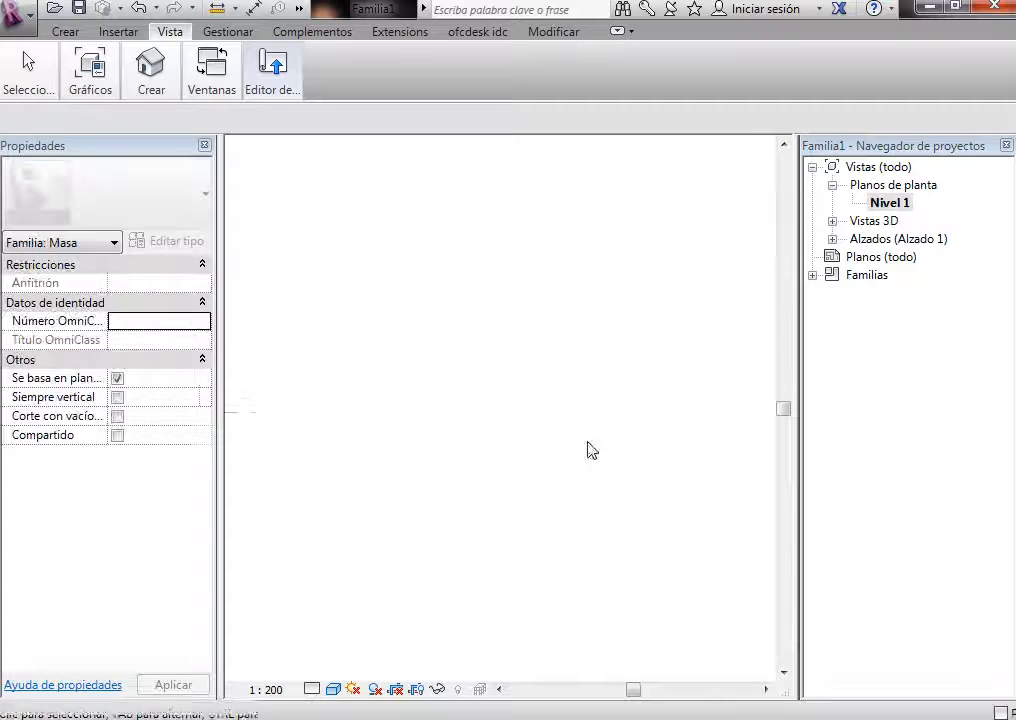
pyautogui.scroll(3, 543, 457)
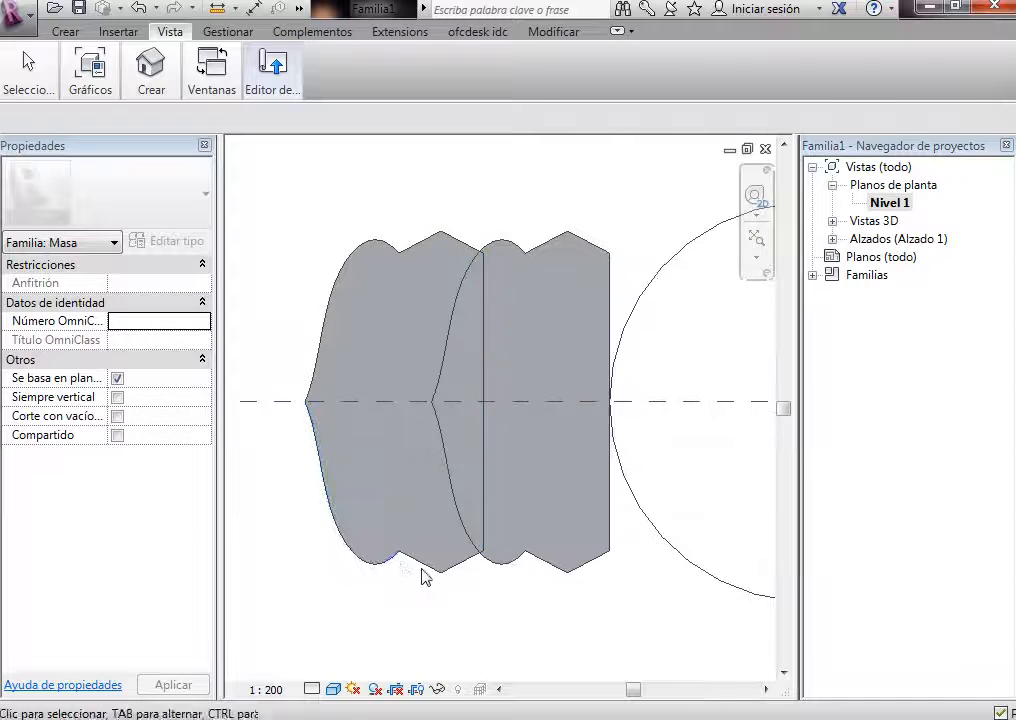
pyautogui.moveTo(271, 192); pyautogui.dragTo(506, 585)
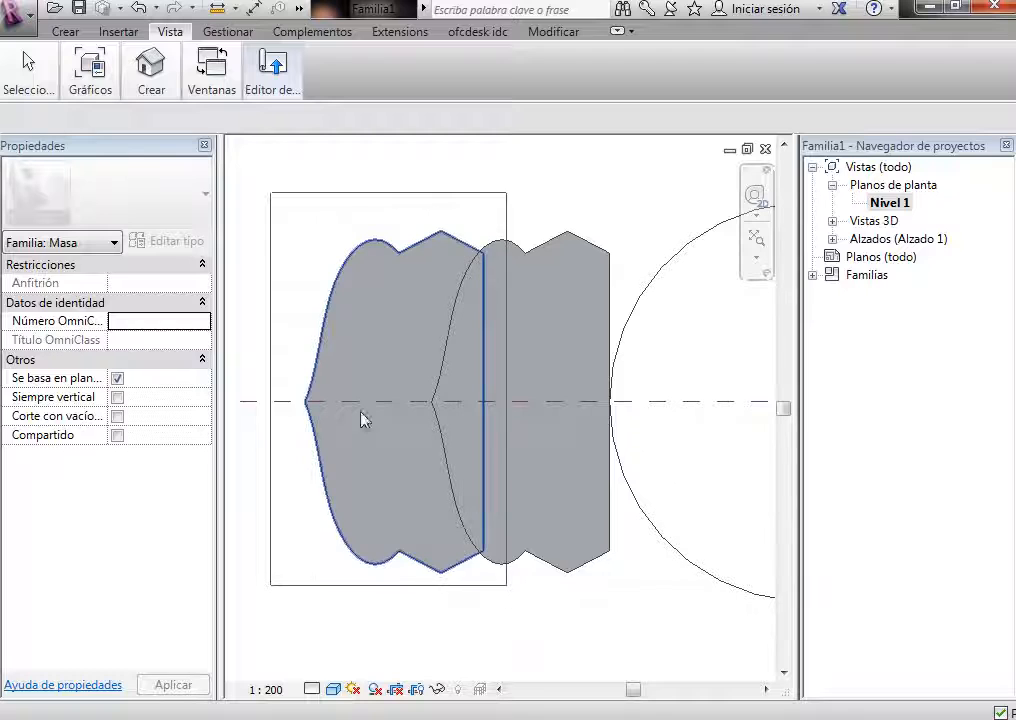
pyautogui.click(397, 93)
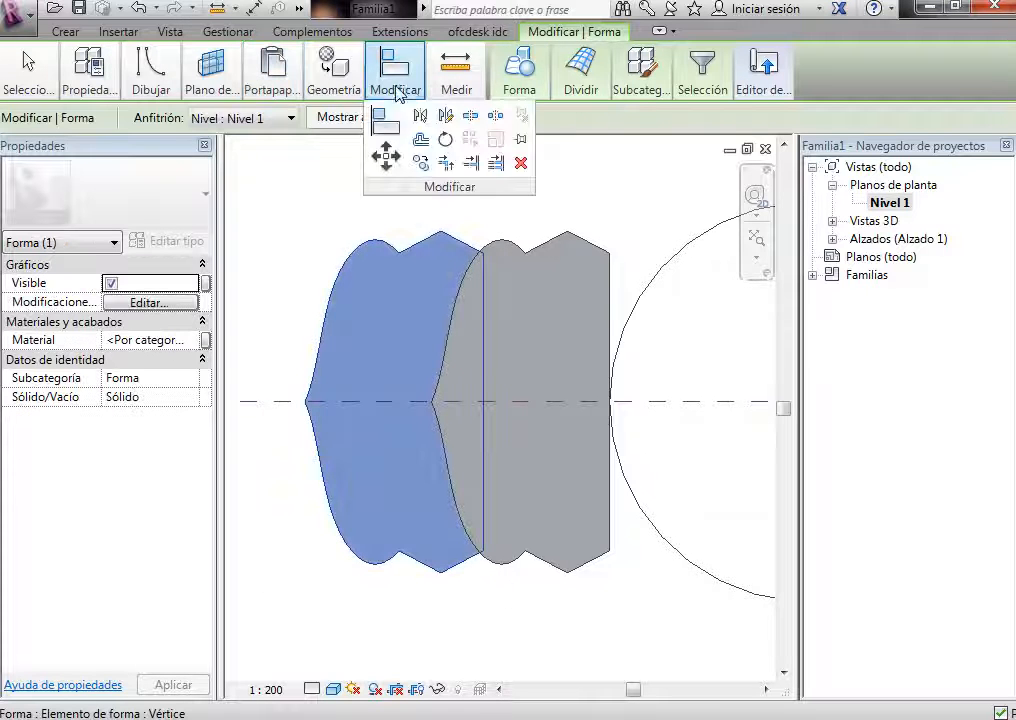
pyautogui.click(346, 90)
pyautogui.moveTo(388, 85)
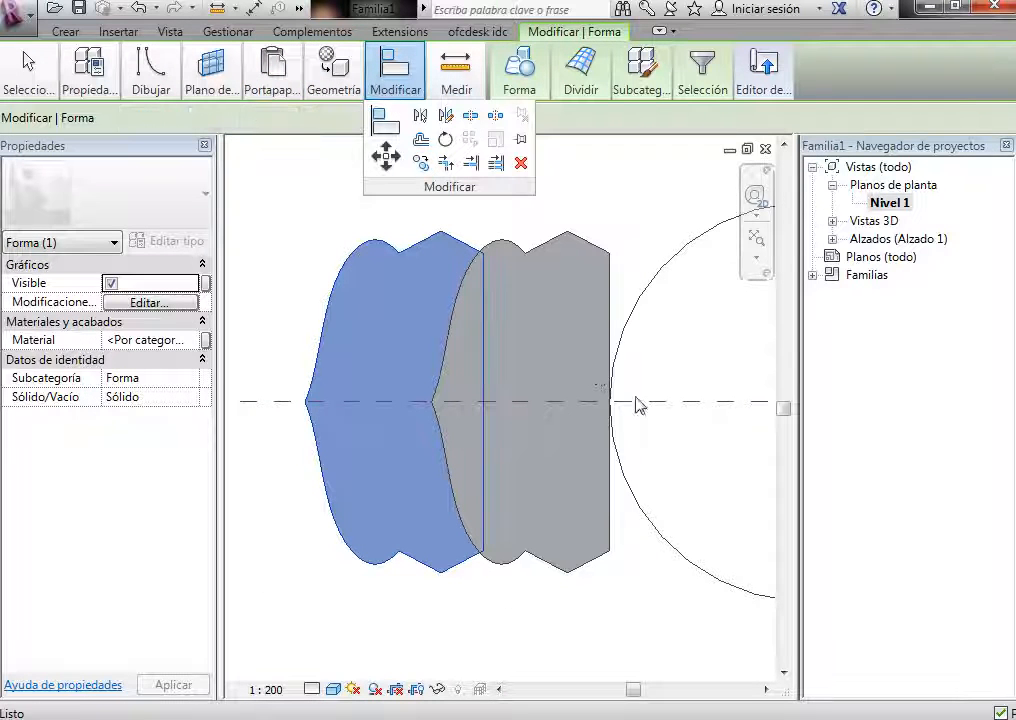
pyautogui.press('m')
pyautogui.press('v')
pyautogui.click(433, 404)
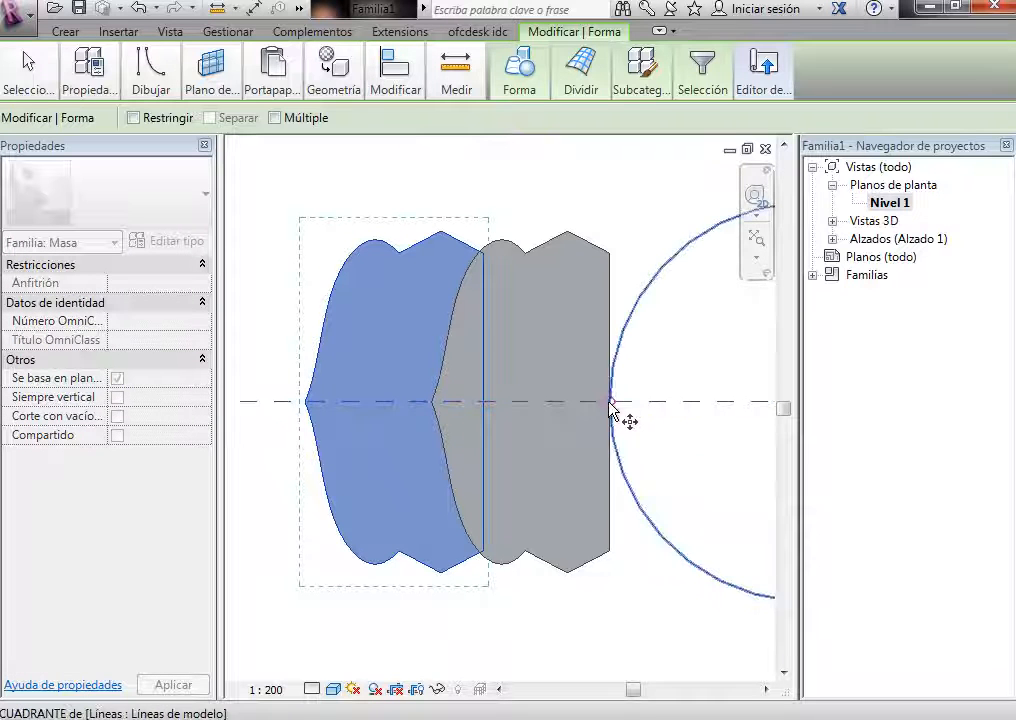
pyautogui.click(484, 402)
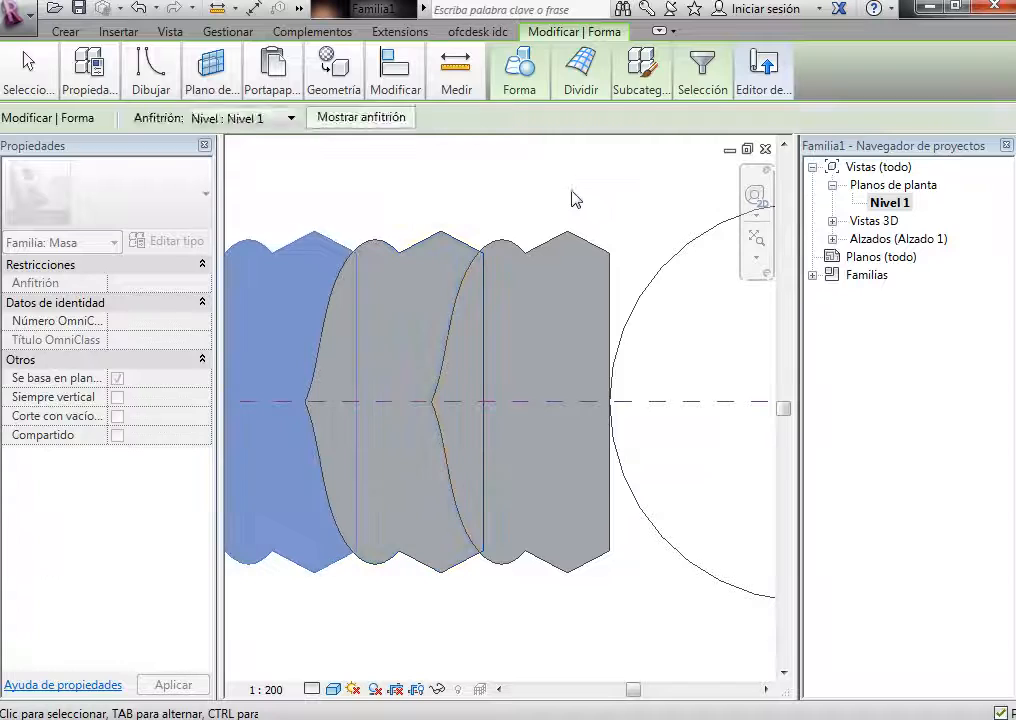
pyautogui.click(626, 209)
pyautogui.scroll(-3, 626, 209)
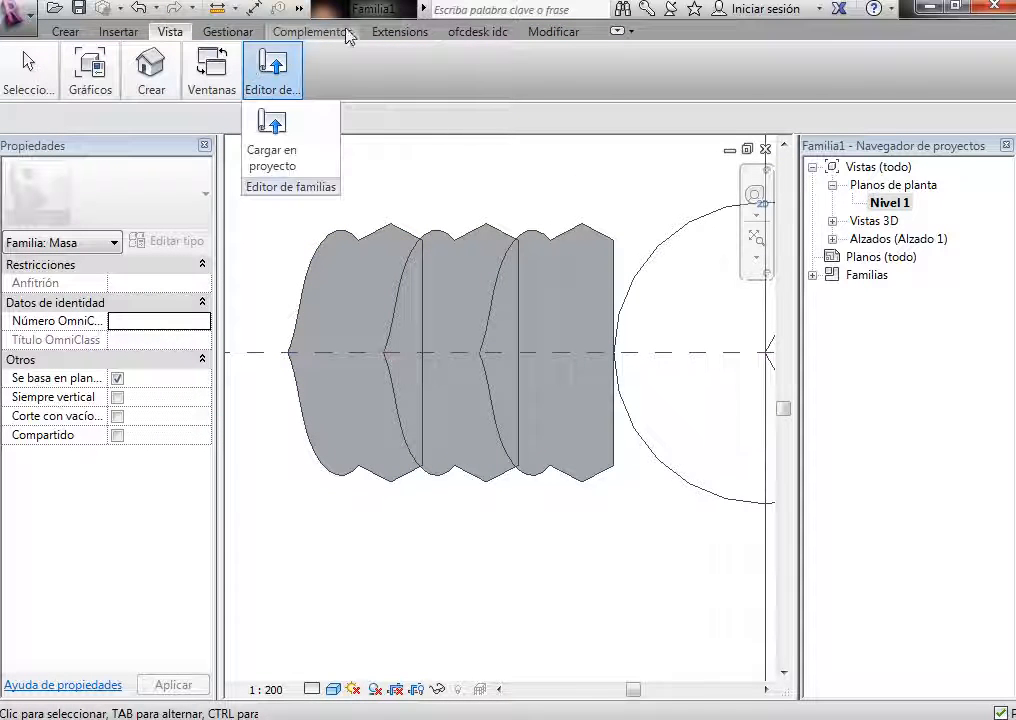
# Step: Return to the default 3D view and orient it to a corner view facing the outermost form
pyautogui.click(208, 34)
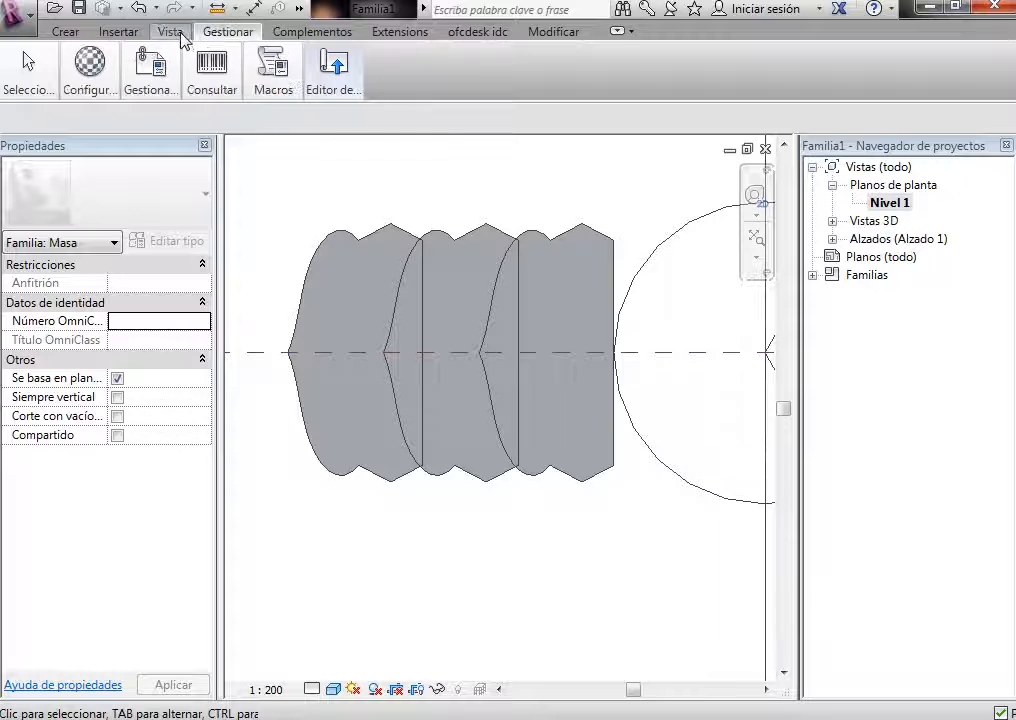
pyautogui.click(174, 34)
pyautogui.moveTo(154, 73)
pyautogui.click(154, 140)
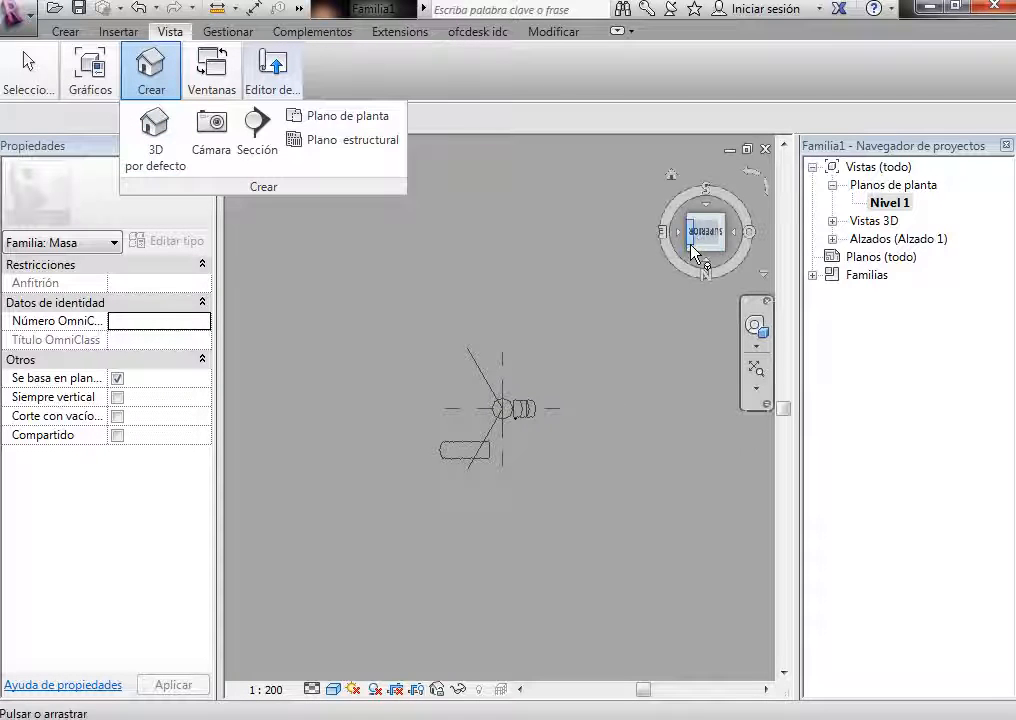
pyautogui.moveTo(702, 245); pyautogui.dragTo(616, 367)
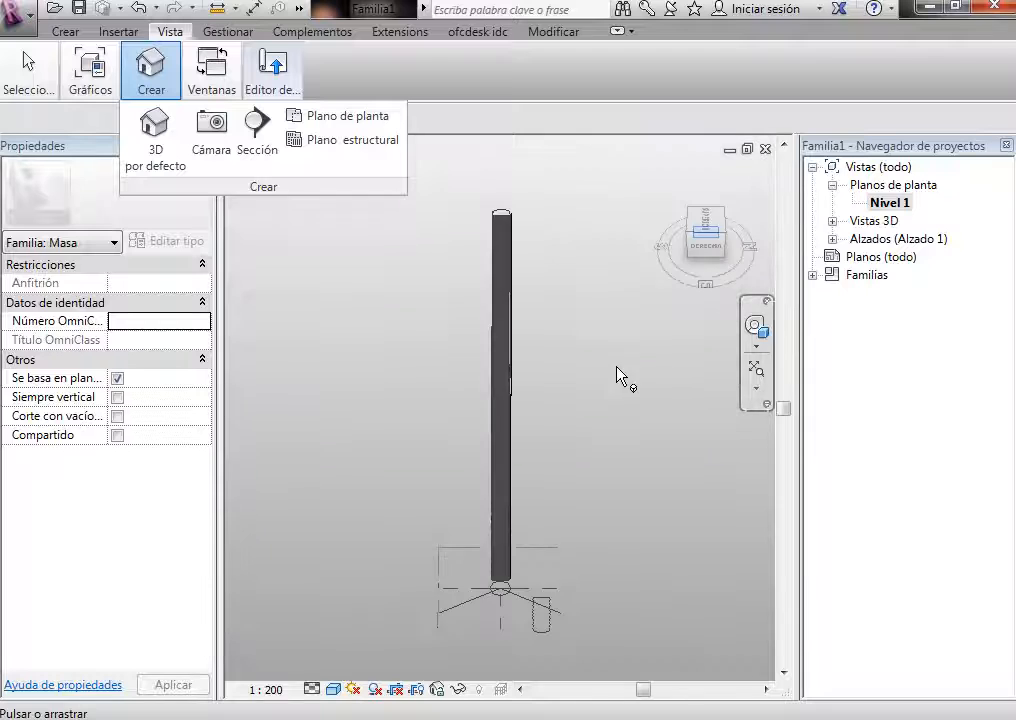
pyautogui.click(722, 233)
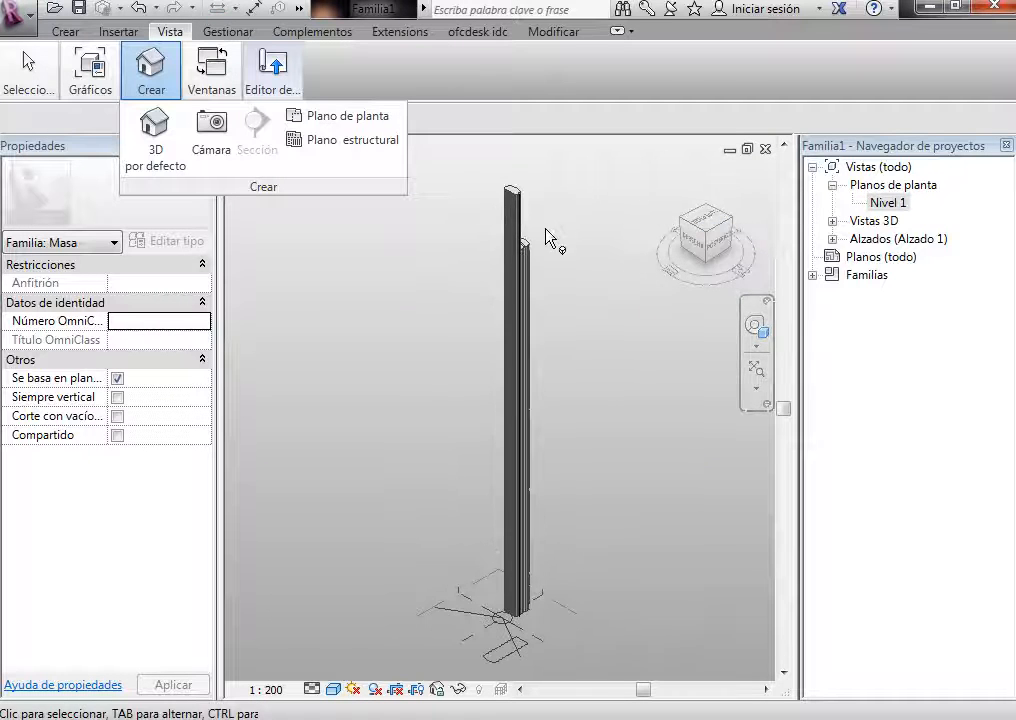
# Step: Set the height of the outermost form to 280 using its top face's vertical dimension
pyautogui.scroll(5, 545, 238)
pyautogui.scroll(-5, 499, 308)
pyautogui.moveTo(543, 201); pyautogui.dragTo(505, 247, button='middle')
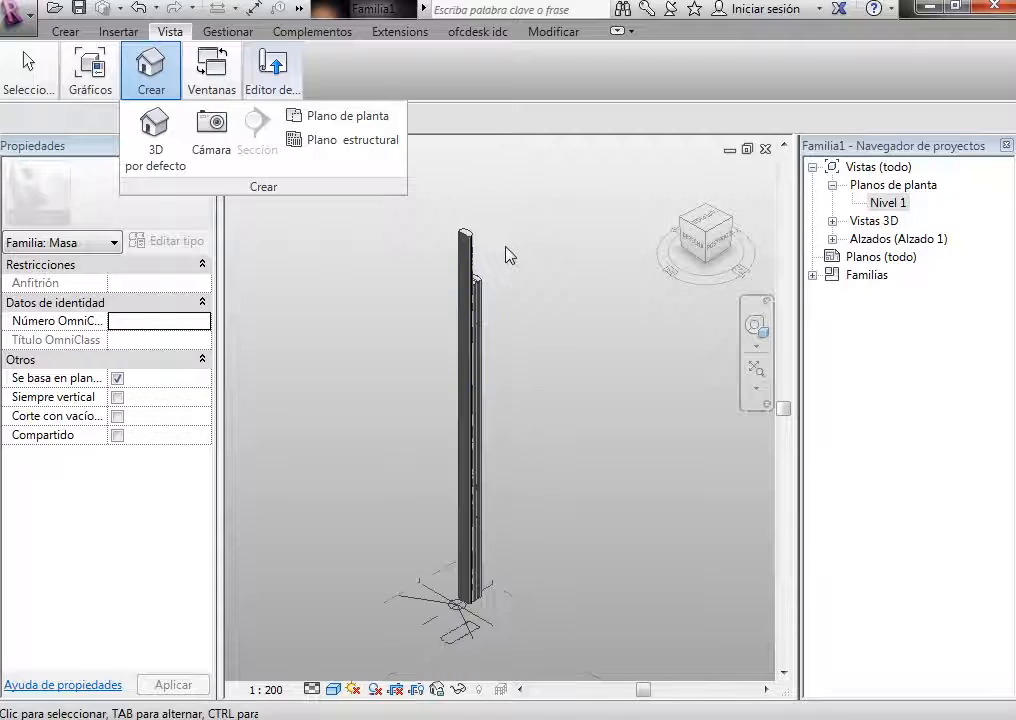
pyautogui.scroll(10, 472, 302)
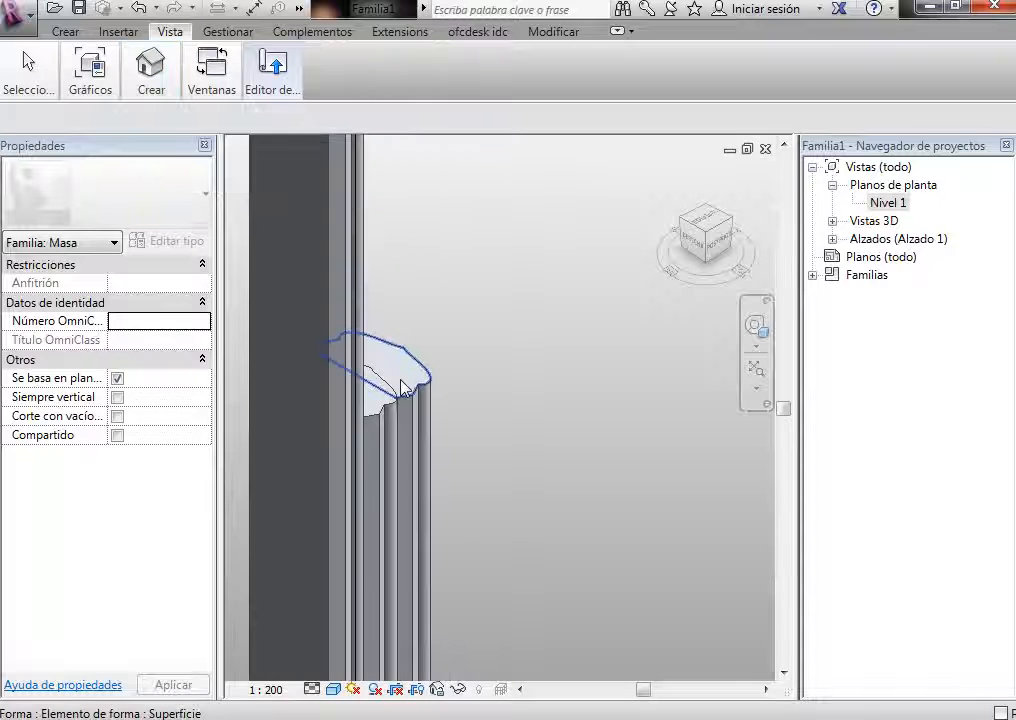
pyautogui.click(401, 387)
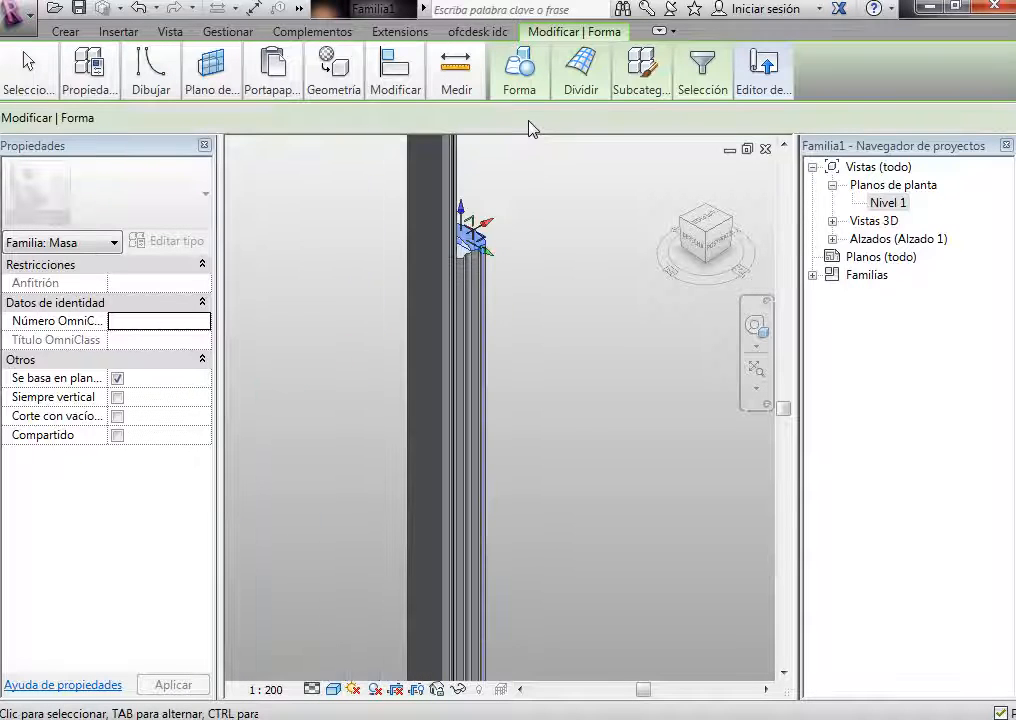
pyautogui.scroll(-2, 530, 130)
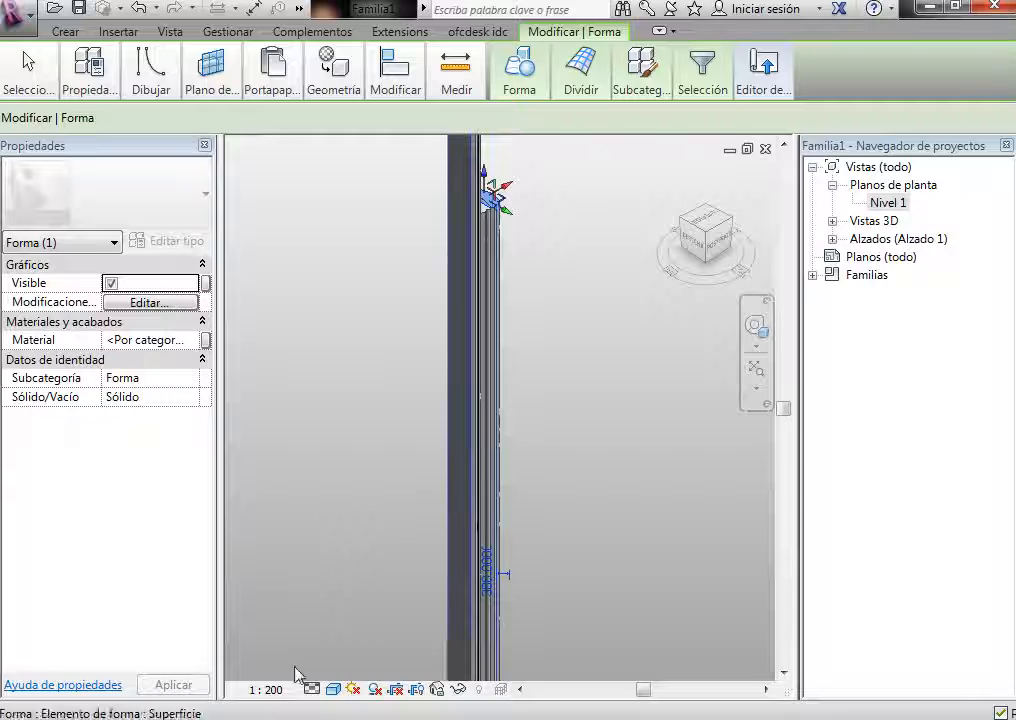
pyautogui.click(490, 586)
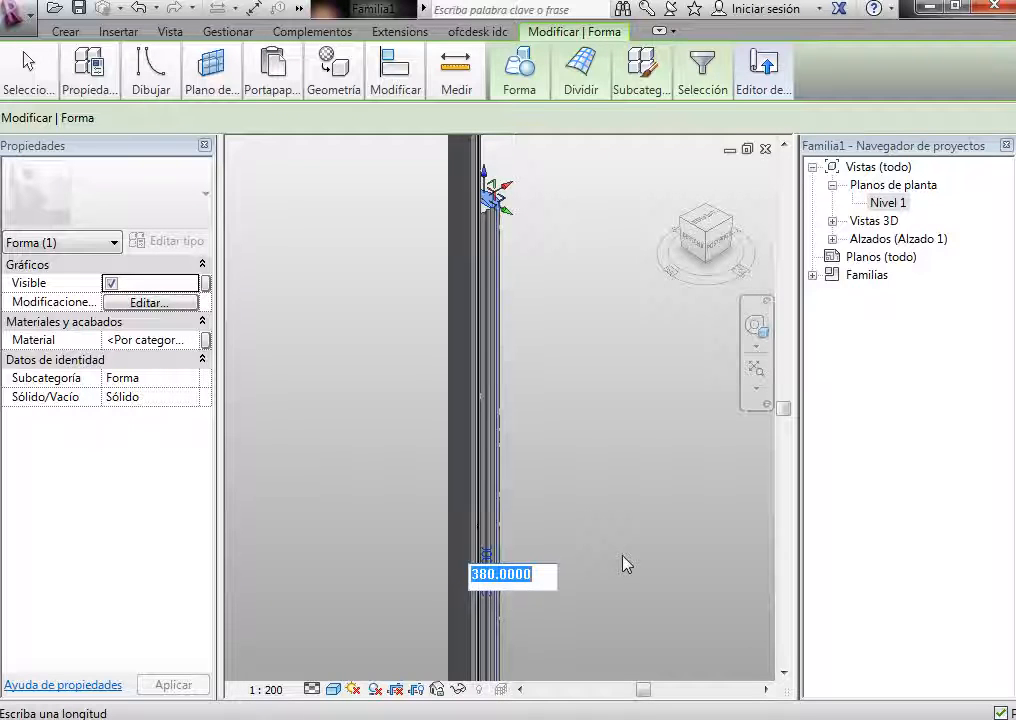
pyautogui.write('280')
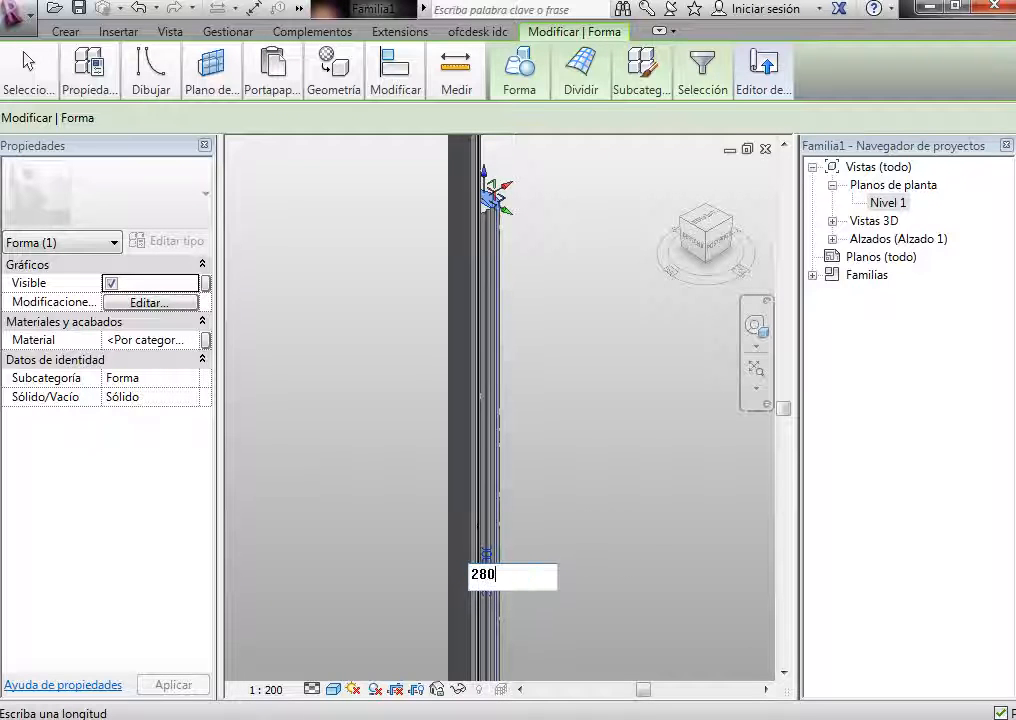
pyautogui.press('Return')
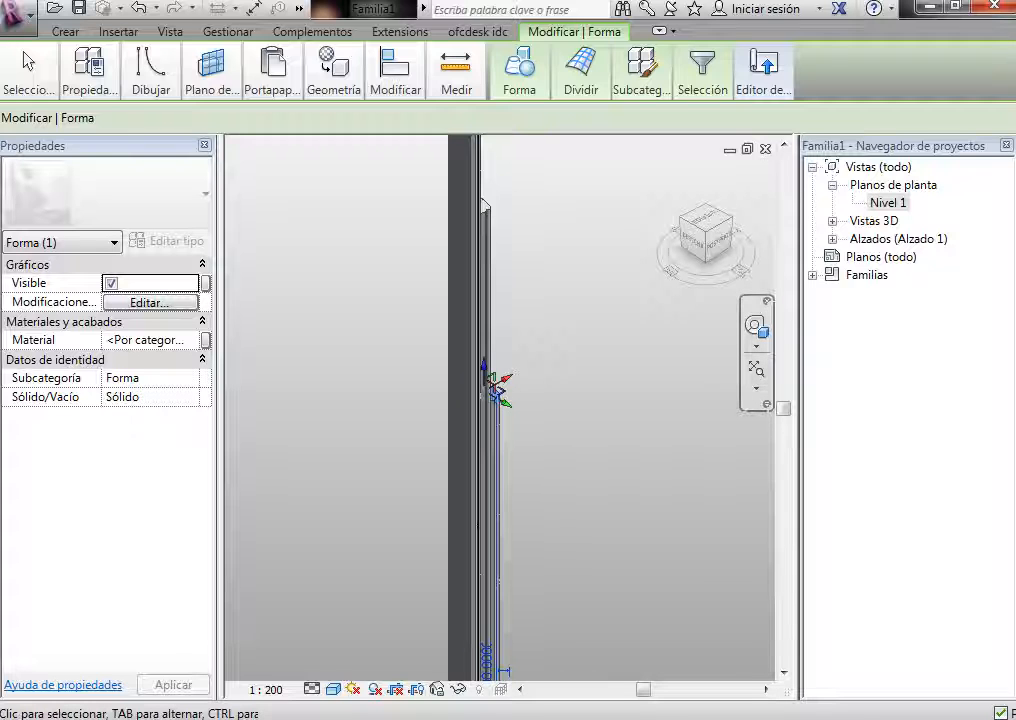
pyautogui.click(651, 424)
# Step: In the Nivel 1 plan, copy the outermost form outward, from the adjacent form's straight edge midpoint to the outermost form's straight edge midpoint
pyautogui.doubleClick(880, 204)
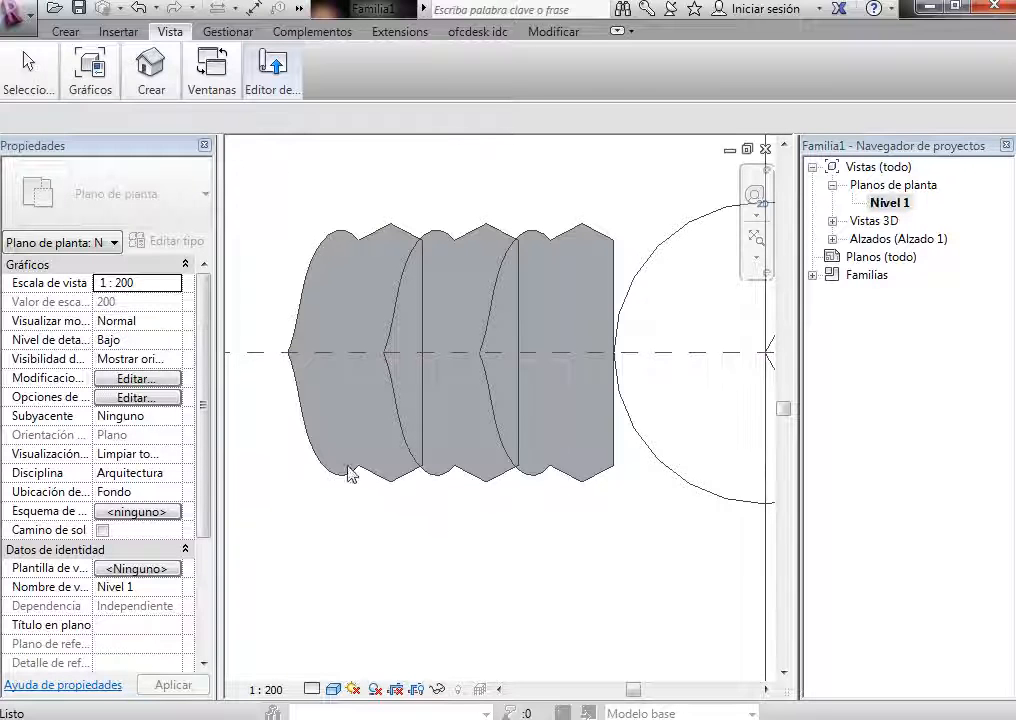
pyautogui.click(345, 424)
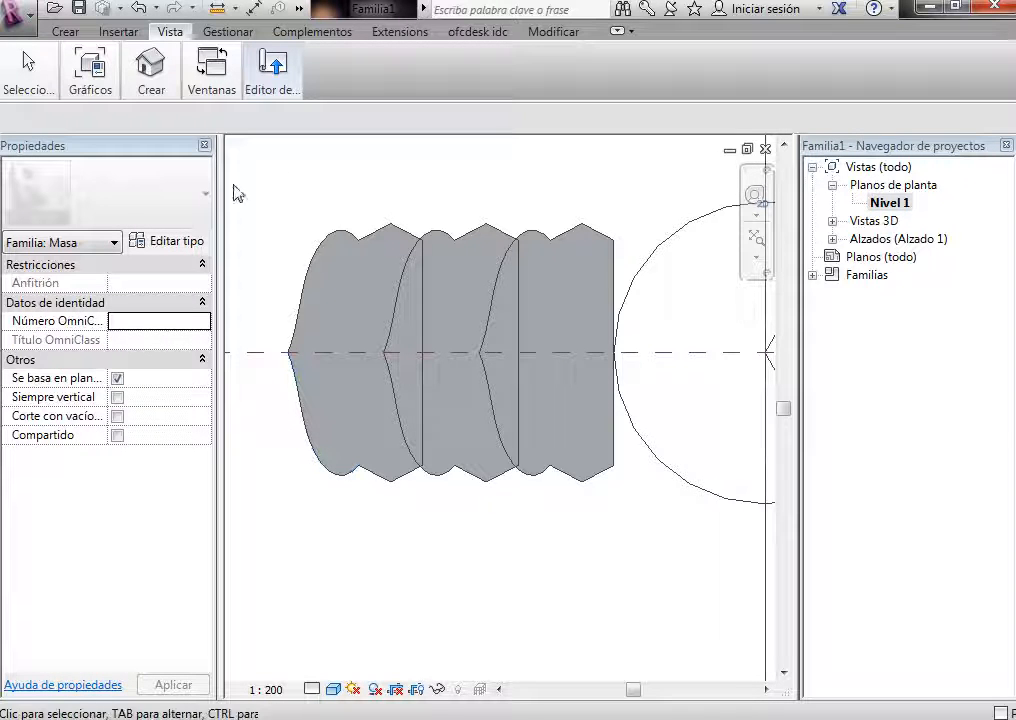
pyautogui.moveTo(263, 186); pyautogui.dragTo(460, 545)
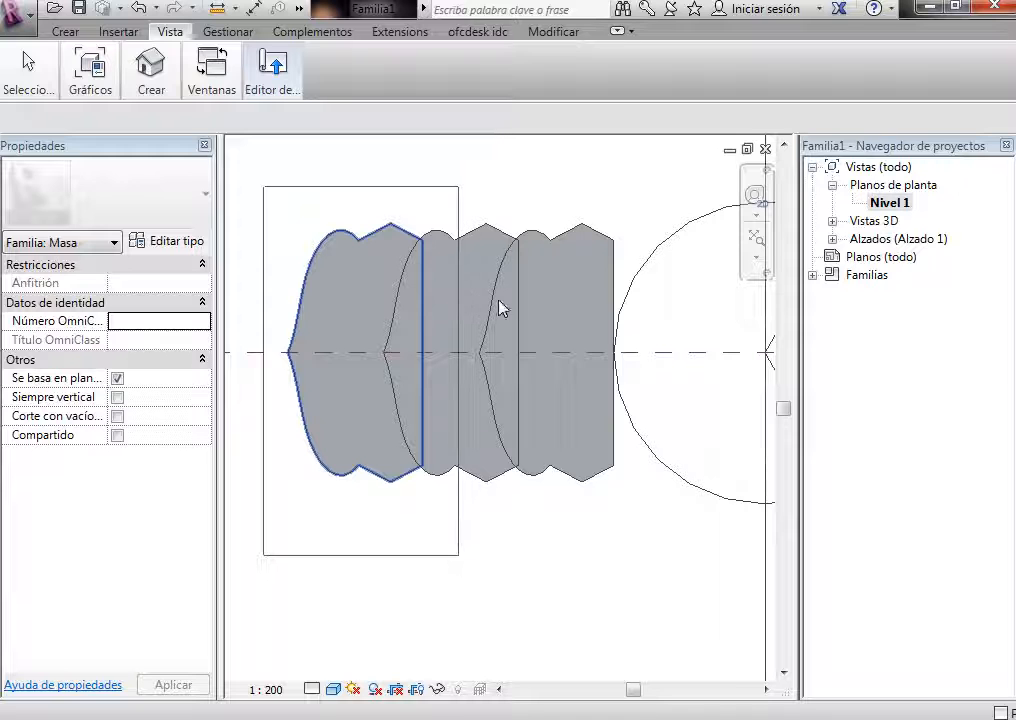
pyautogui.scroll(-4, 377, 352)
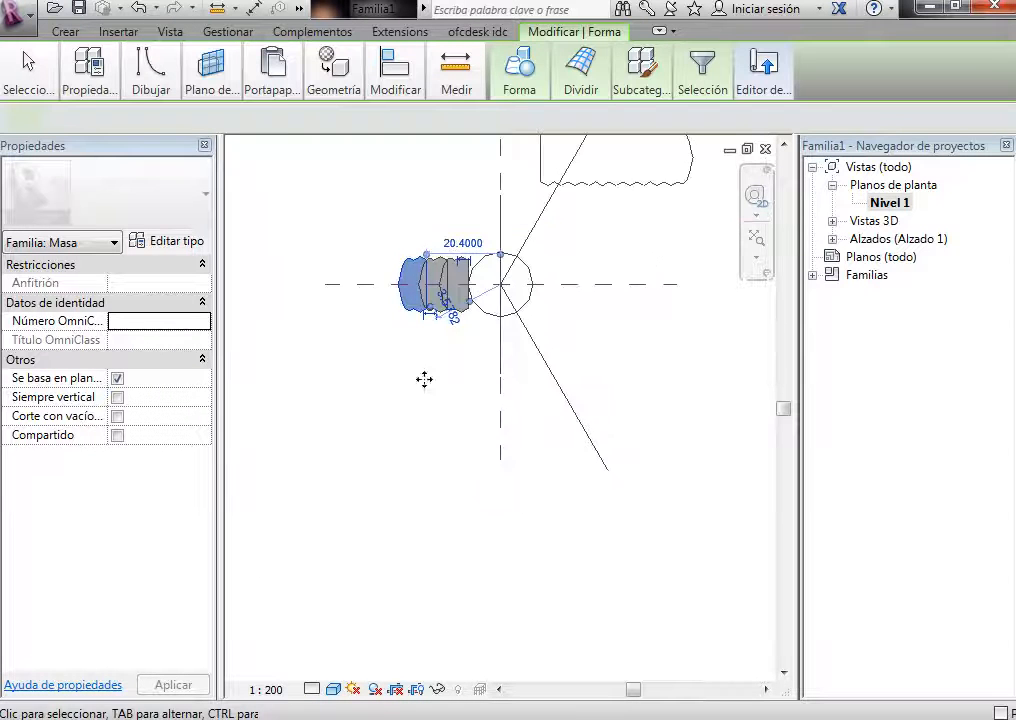
pyautogui.moveTo(424, 379); pyautogui.dragTo(402, 367, button='middle')
pyautogui.scroll(-1, 402, 367)
pyautogui.scroll(1, 387, 246)
pyautogui.scroll(2, 397, 262)
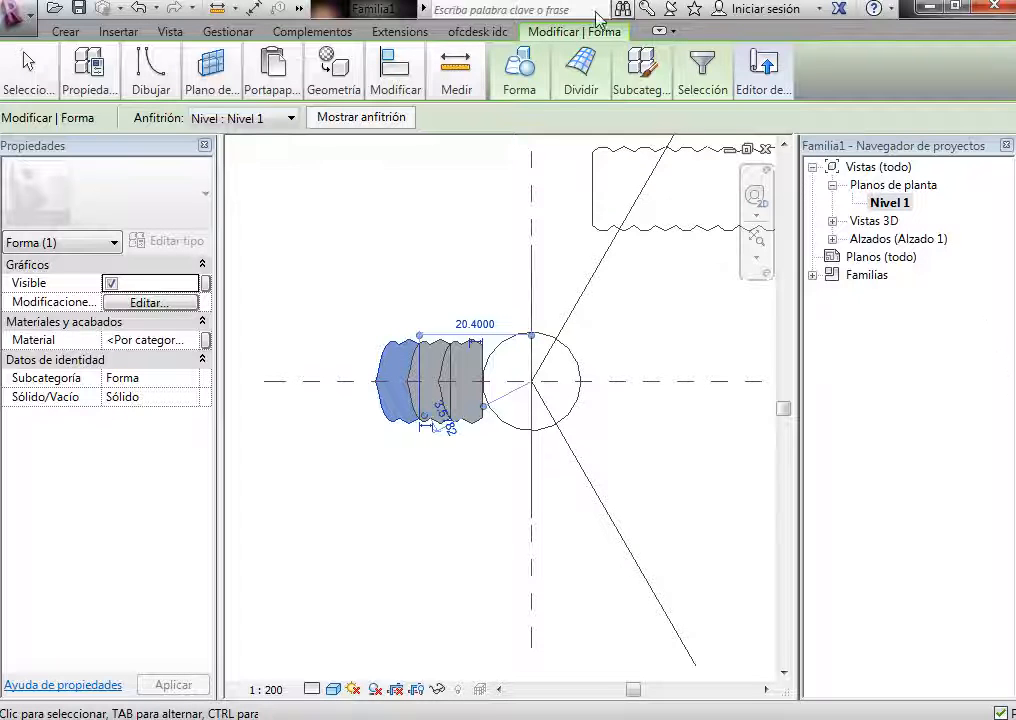
pyautogui.moveTo(395, 75)
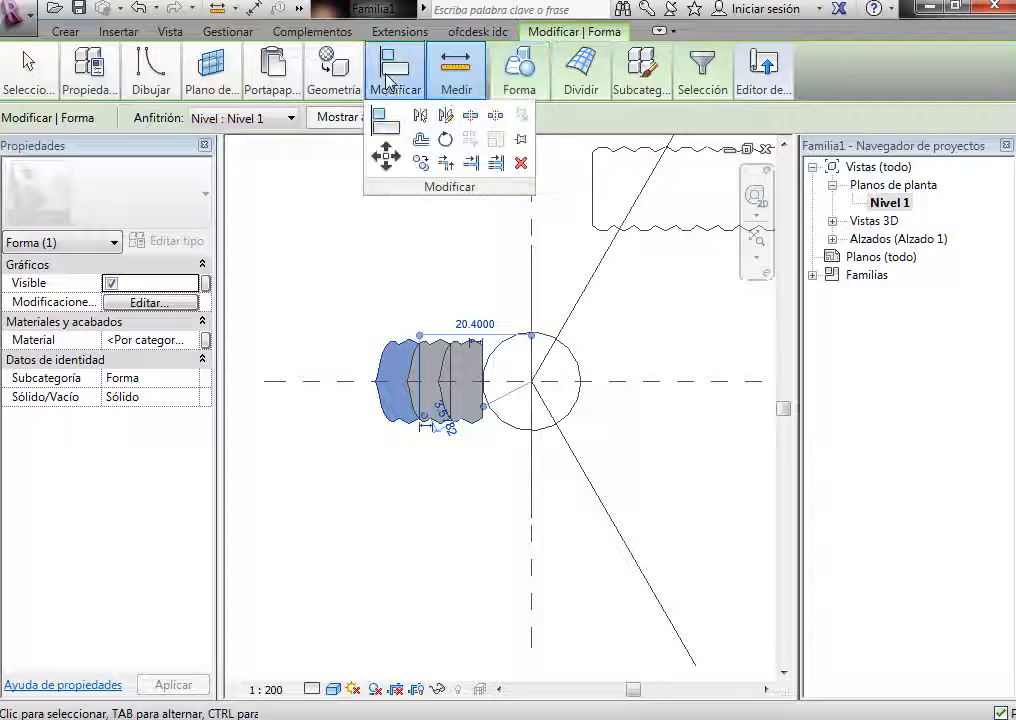
pyautogui.click(420, 163)
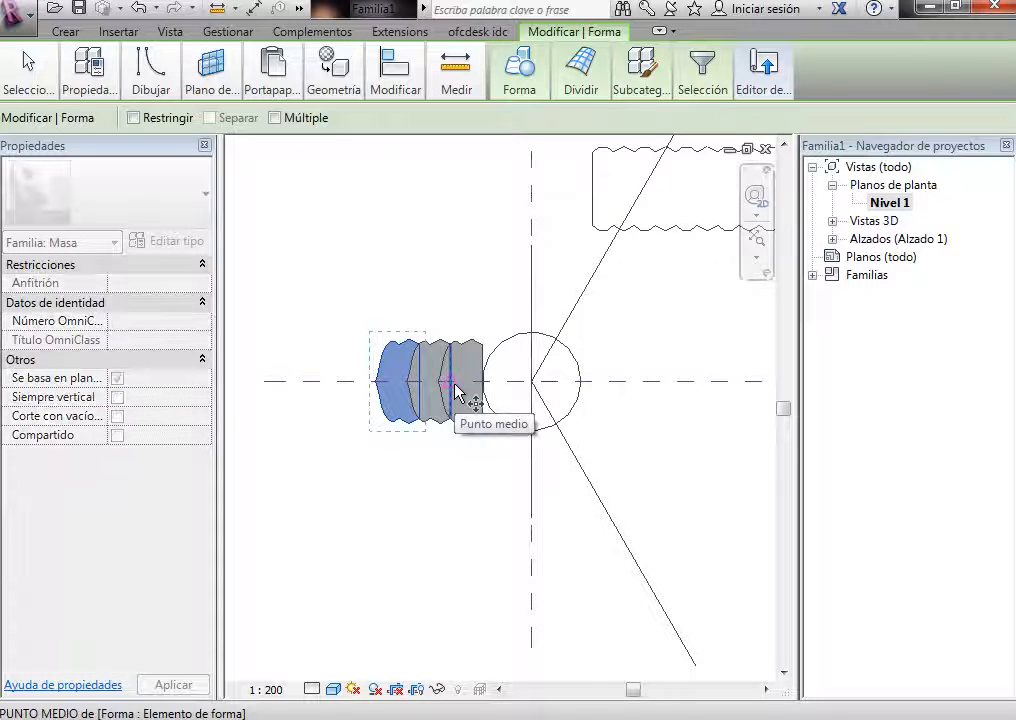
pyautogui.click(456, 392)
pyautogui.click(420, 388)
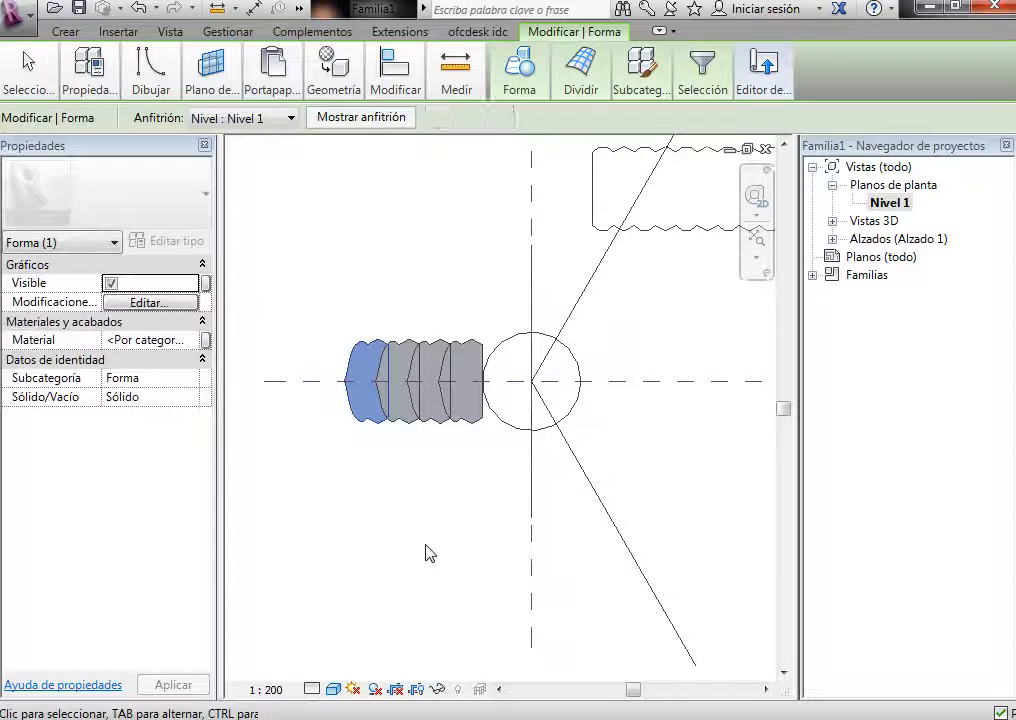
pyautogui.click(428, 553)
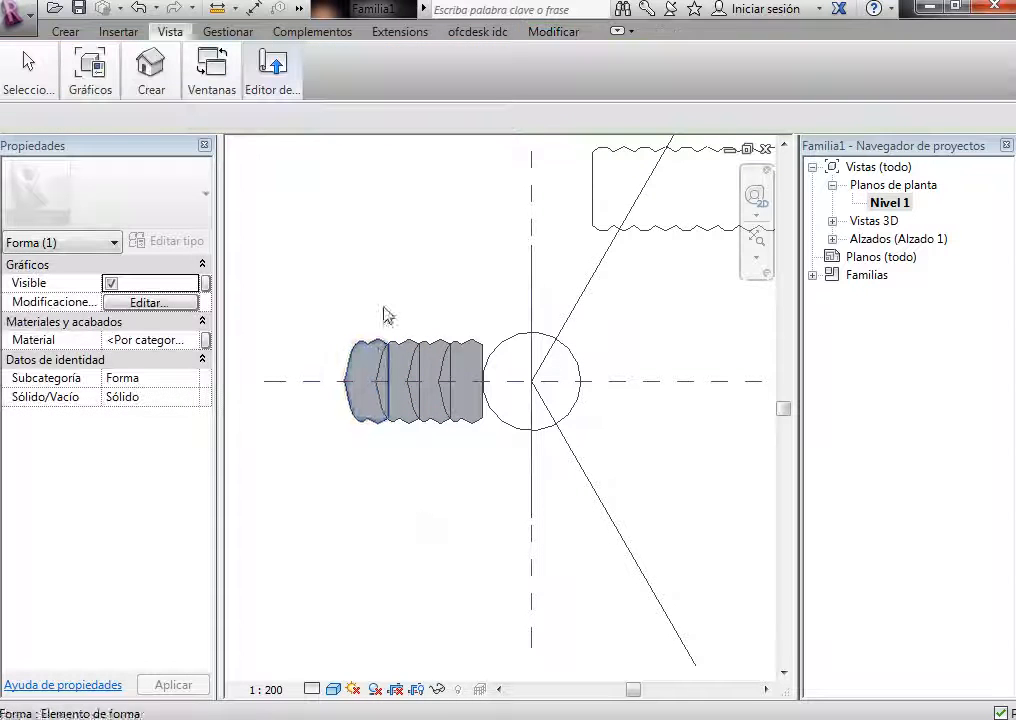
# Step: In the default 3D view, set the height of the new outermost form to 200 using its top face's vertical dimension
pyautogui.click(151, 72)
pyautogui.click(155, 125)
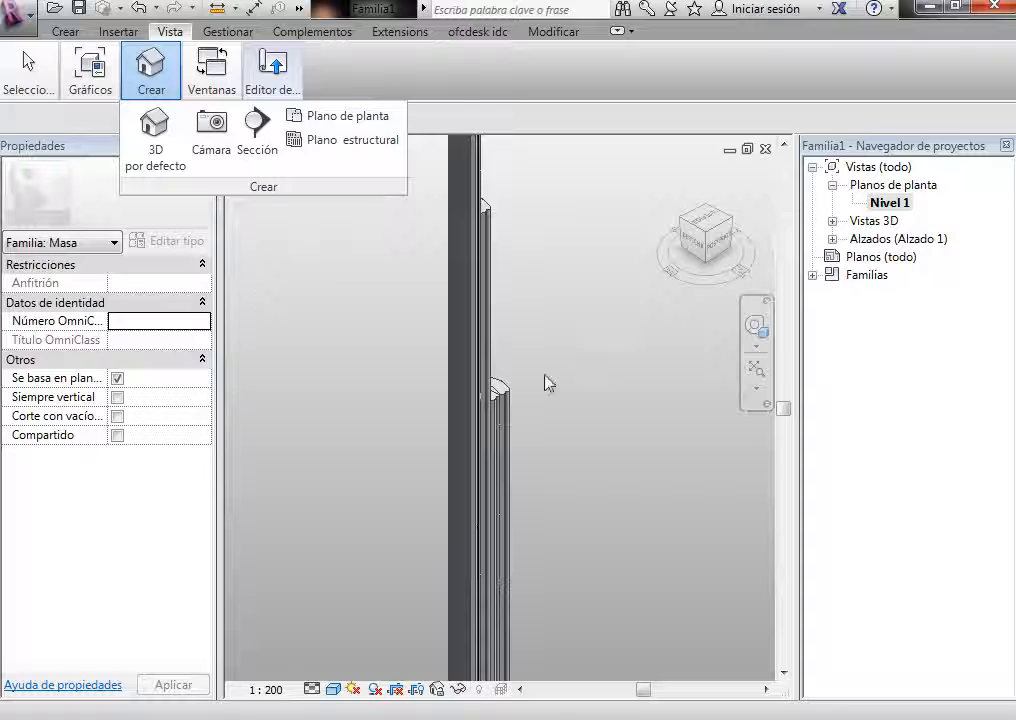
pyautogui.moveTo(710, 252); pyautogui.dragTo(713, 281)
pyautogui.scroll(3, 531, 481)
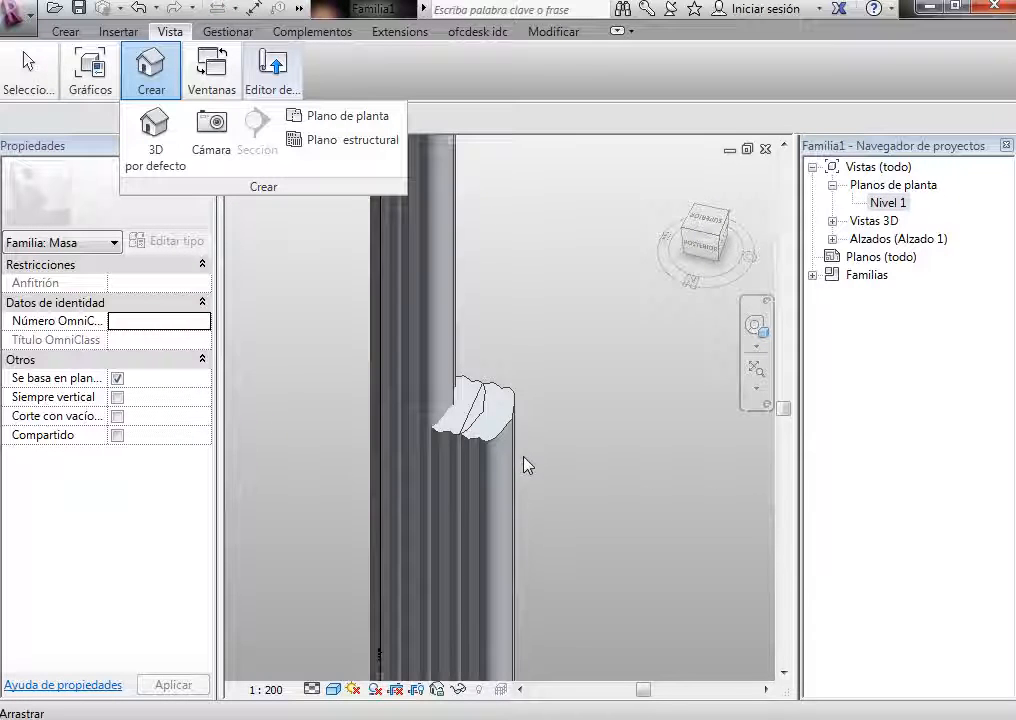
pyautogui.click(492, 405)
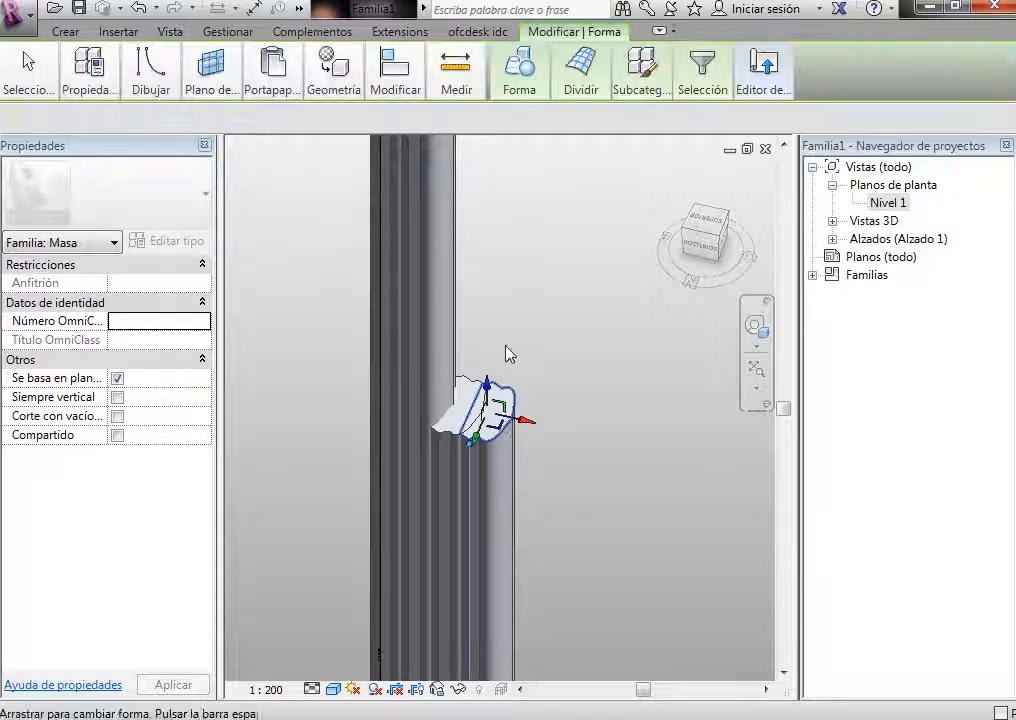
pyautogui.scroll(-2, 503, 195)
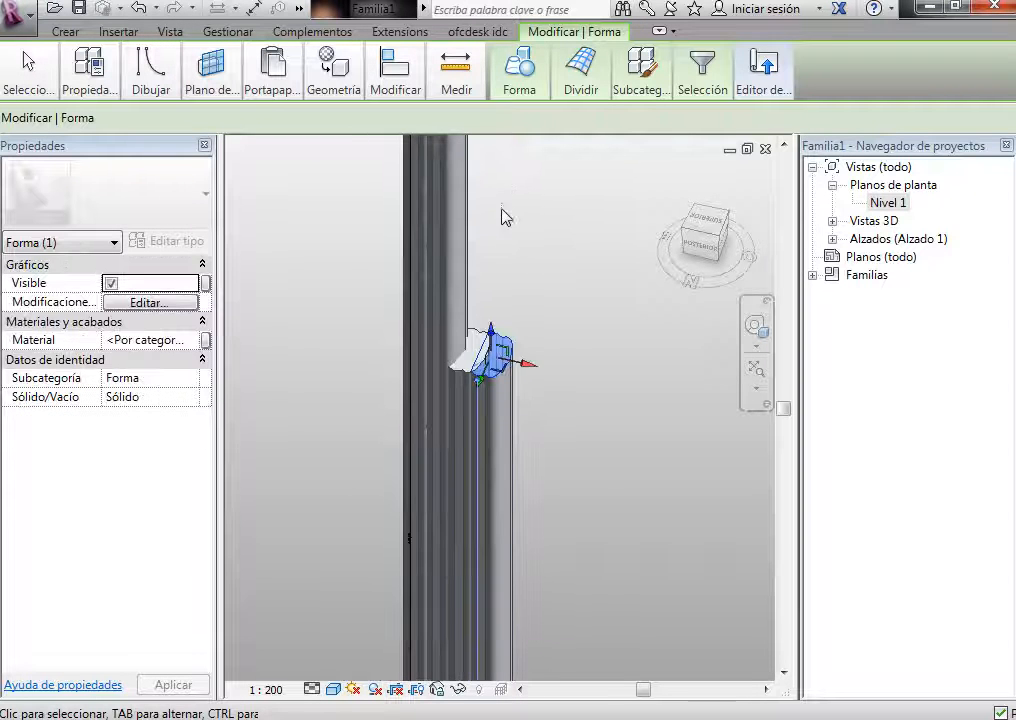
pyautogui.scroll(-2, 481, 265)
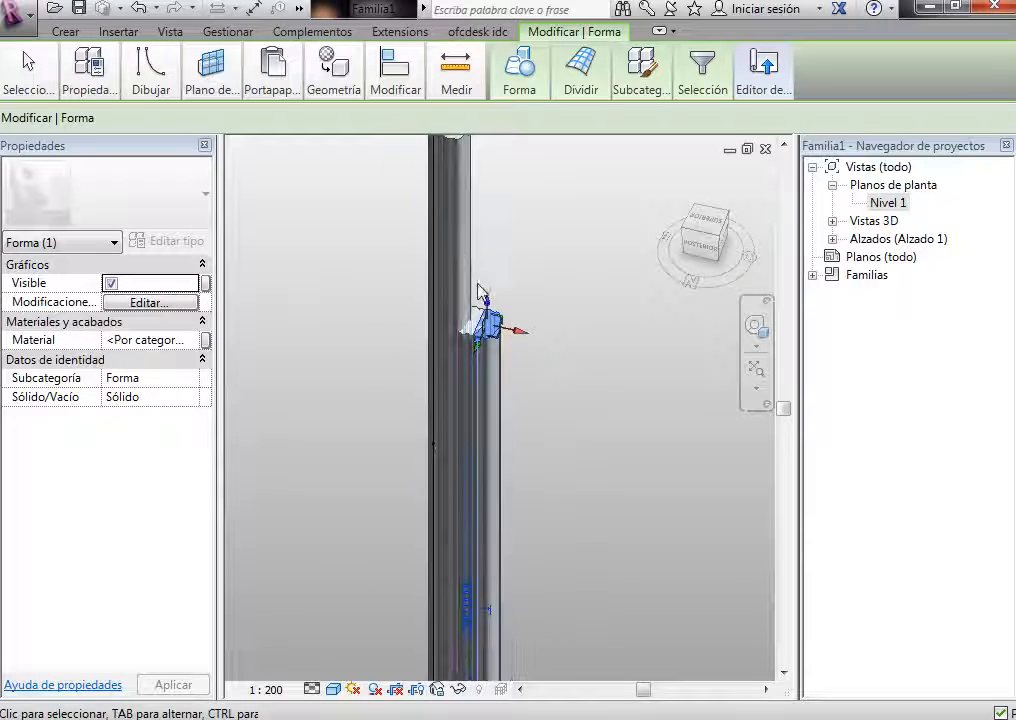
pyautogui.click(466, 612)
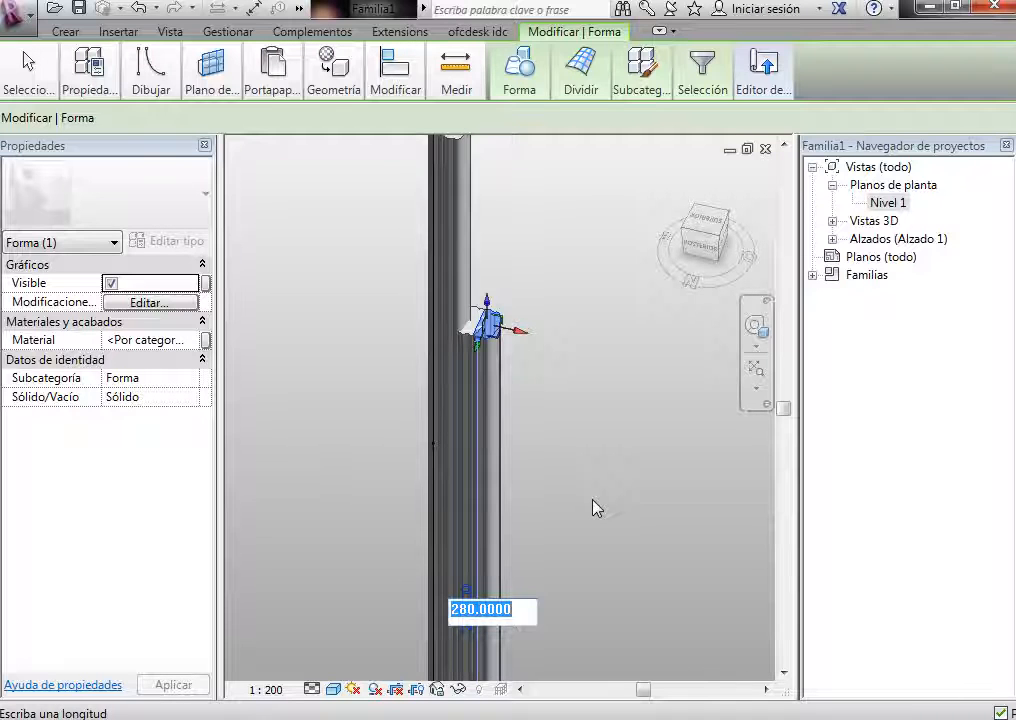
pyautogui.write('200')
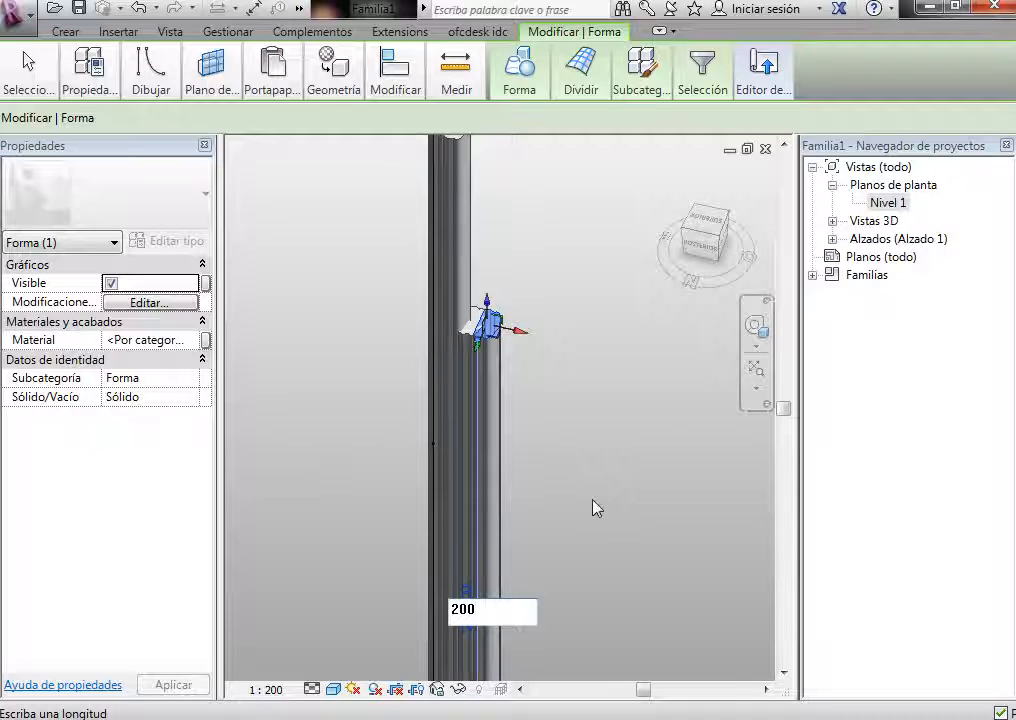
pyautogui.press('Return')
pyautogui.click(549, 313)
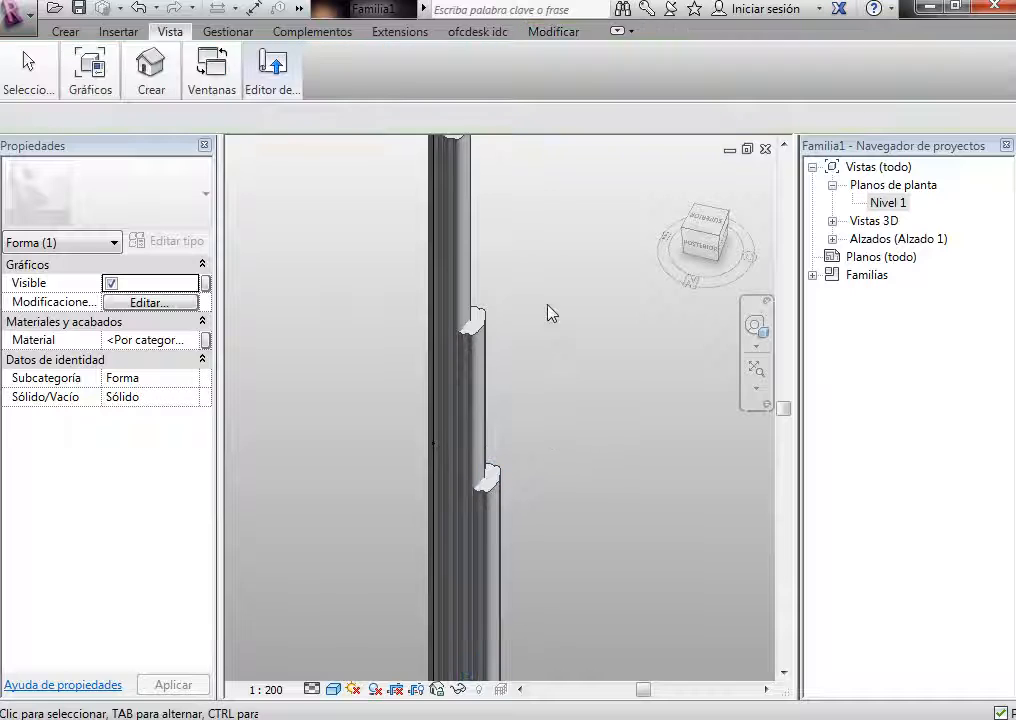
# Step: Return to the Nivel 1 floor plan with the row of copied forms in view
pyautogui.scroll(-5, 549, 313)
pyautogui.scroll(2, 563, 323)
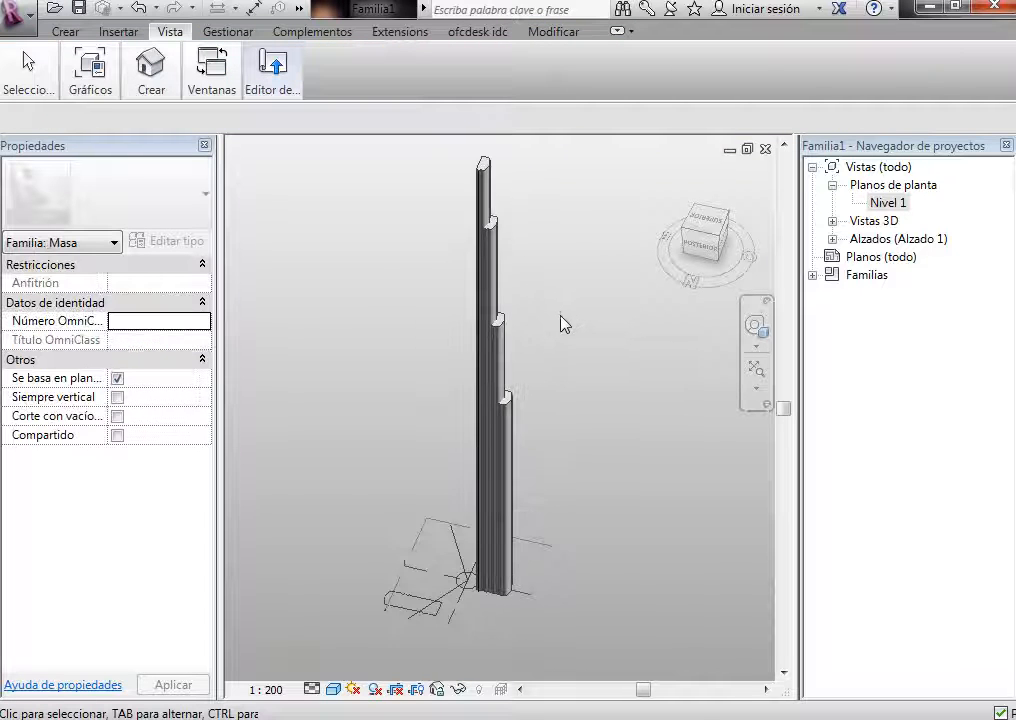
pyautogui.scroll(3, 565, 305)
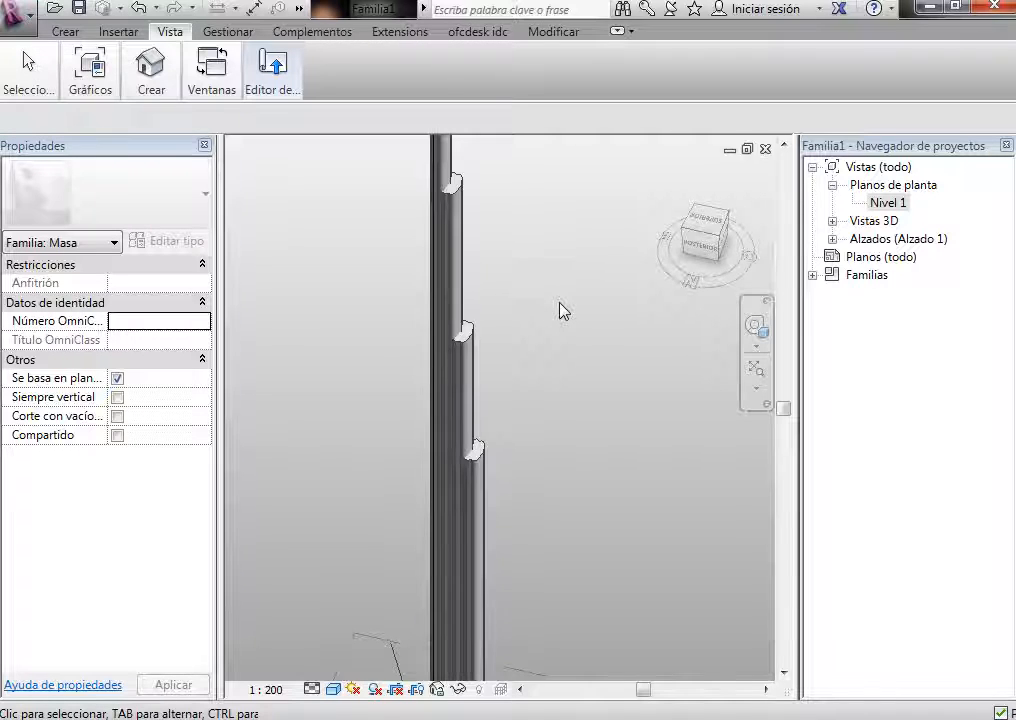
pyautogui.scroll(-3, 540, 340)
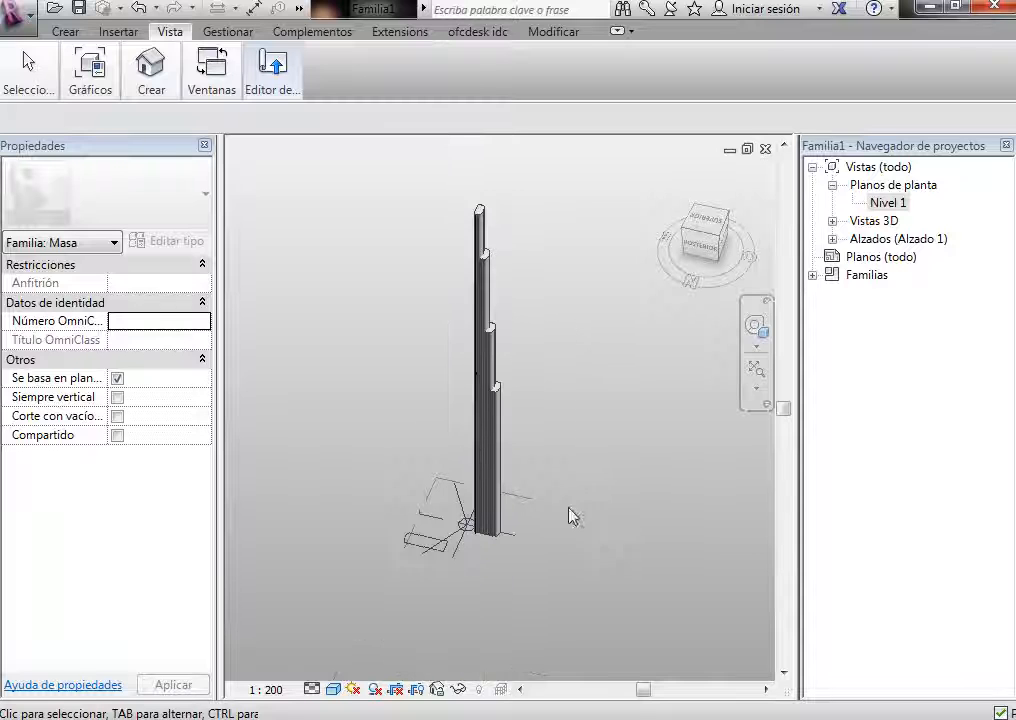
pyautogui.doubleClick(880, 204)
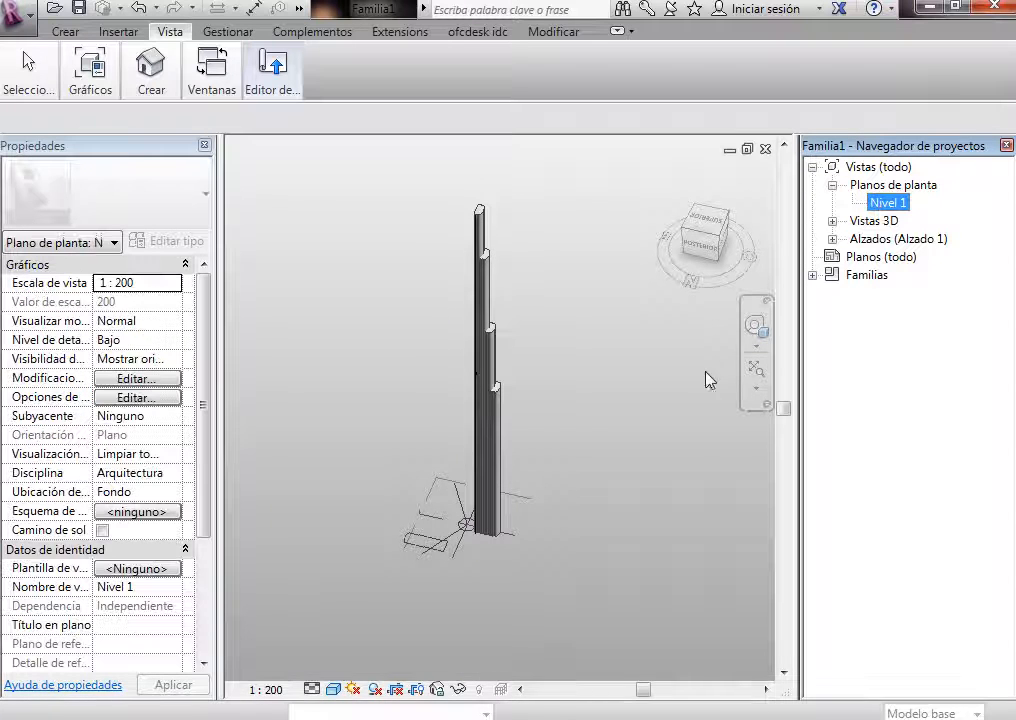
pyautogui.scroll(3, 350, 362)
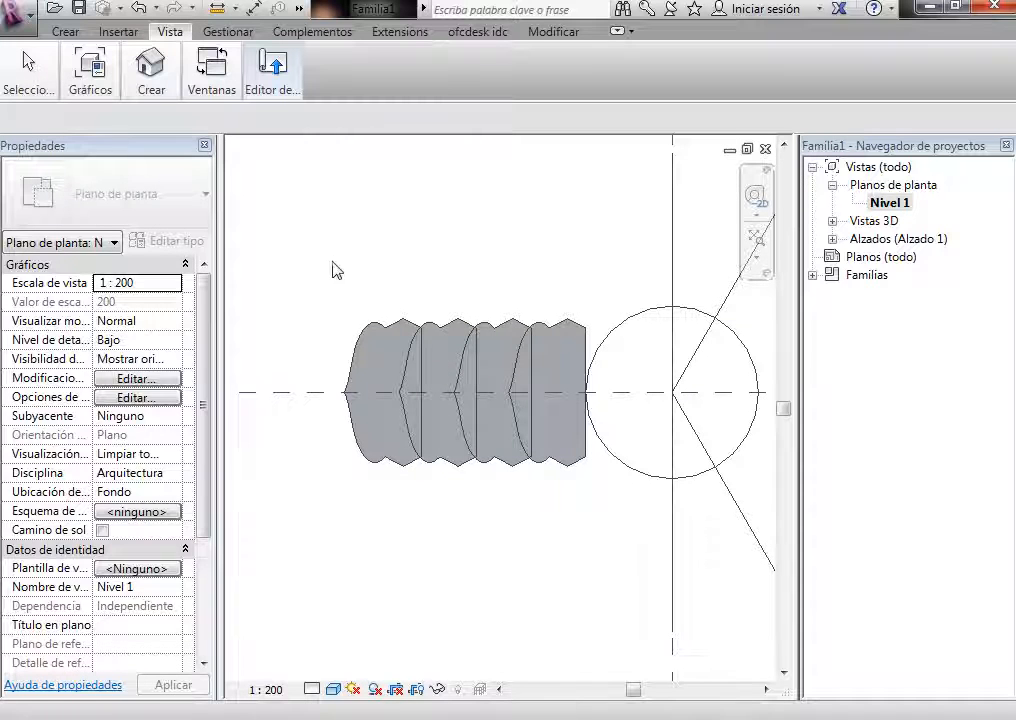
pyautogui.moveTo(331, 266); pyautogui.dragTo(450, 527)
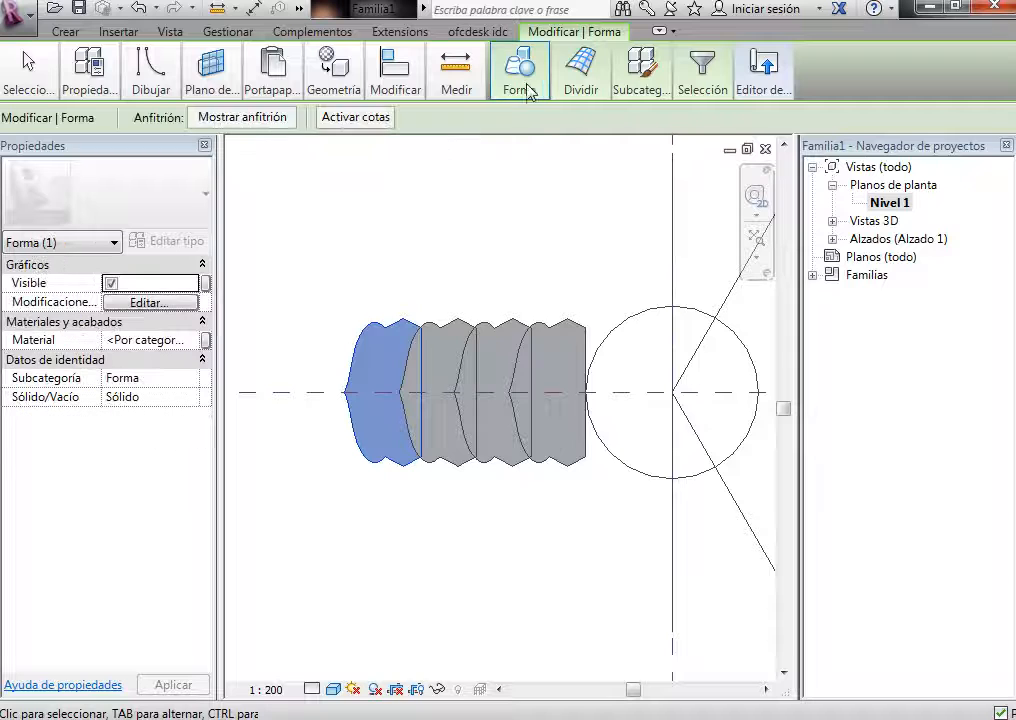
pyautogui.click(519, 72)
pyautogui.click(334, 70)
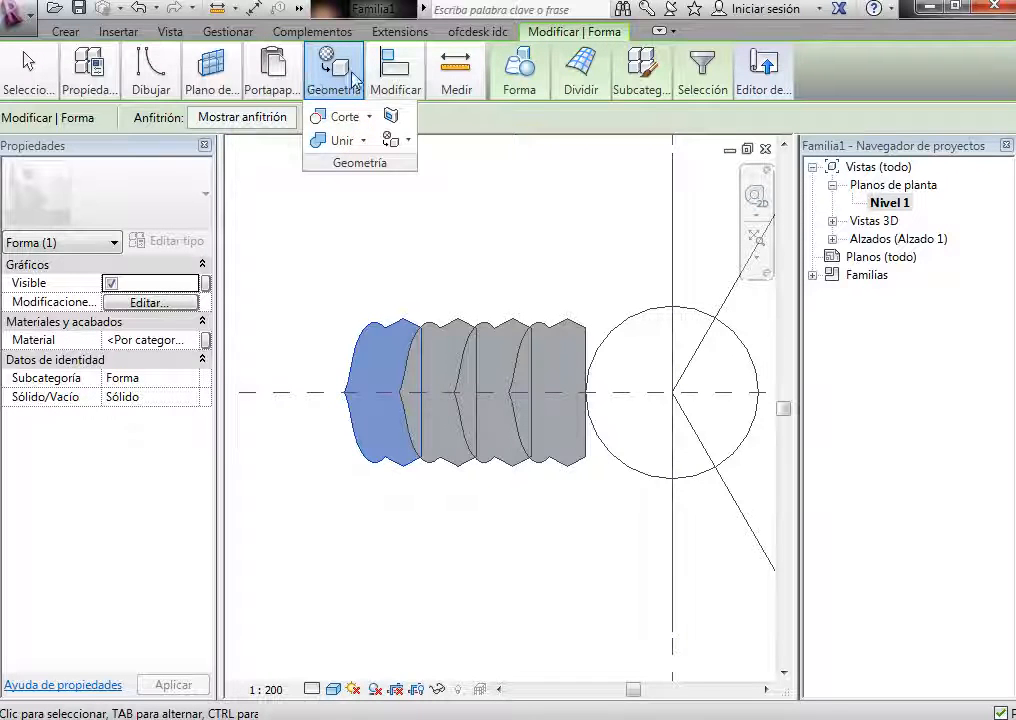
pyautogui.click(410, 76)
pyautogui.click(421, 166)
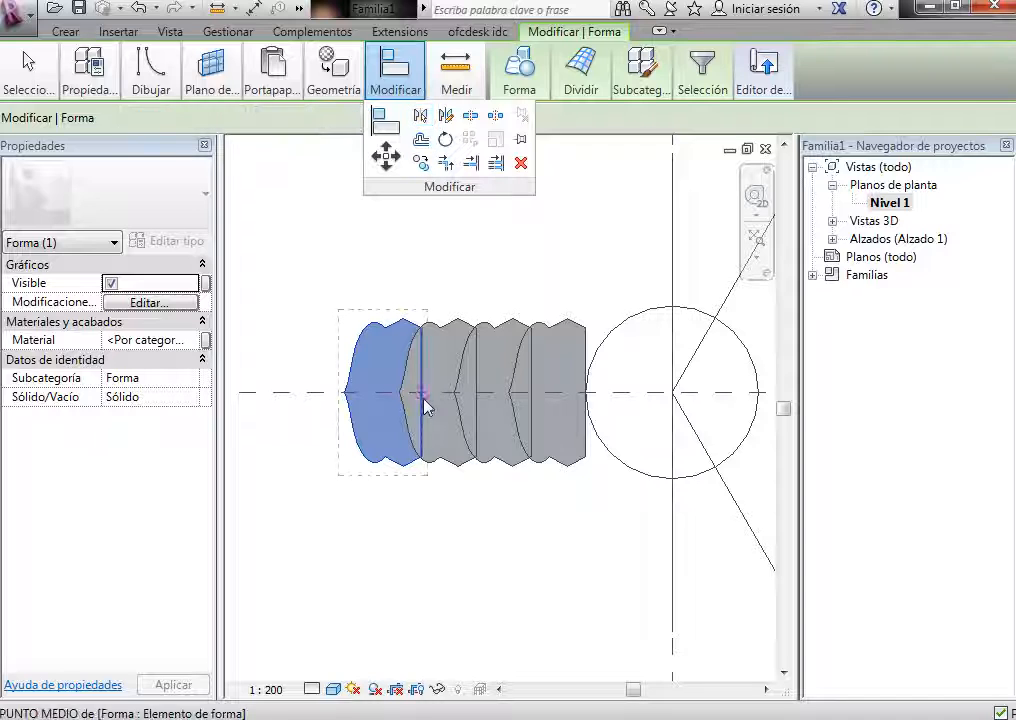
pyautogui.click(424, 403)
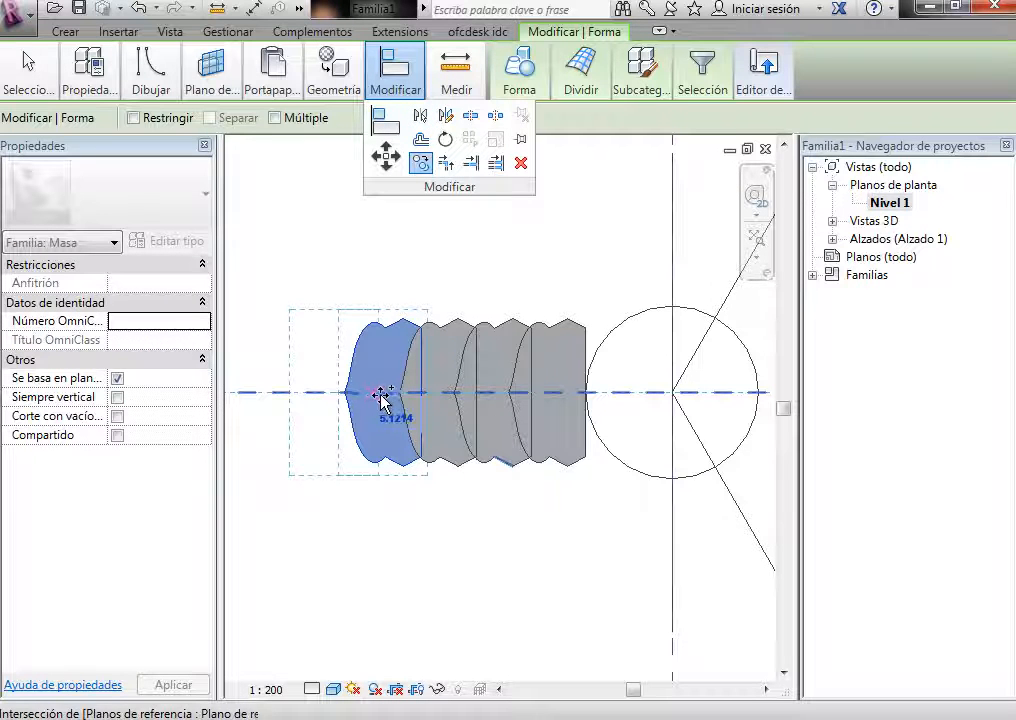
pyautogui.press('Escape')
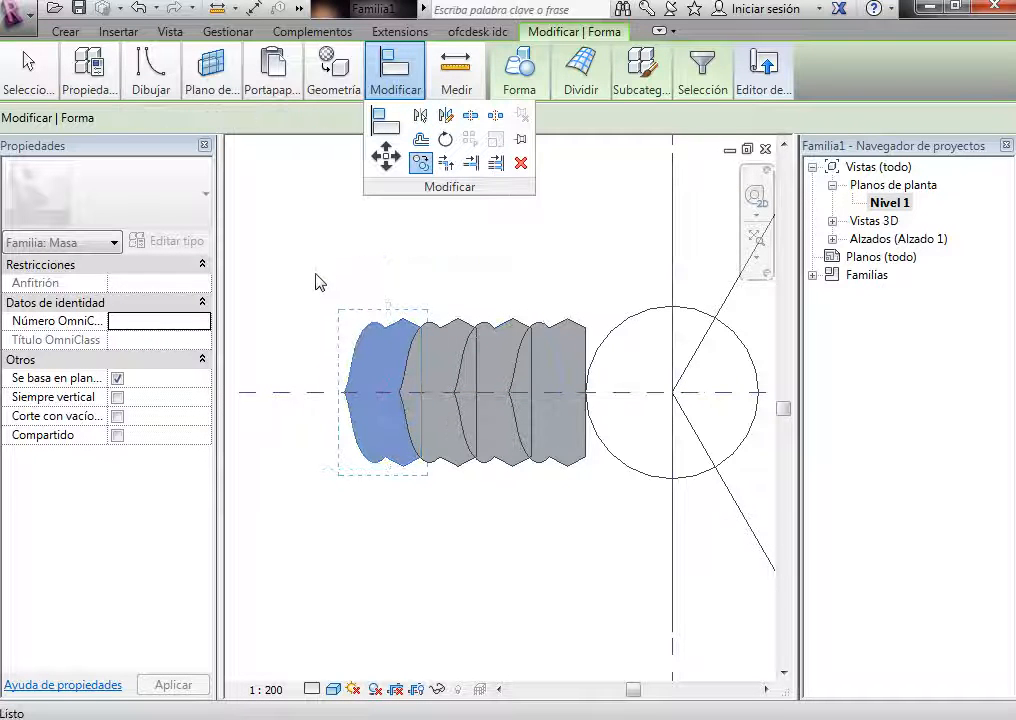
pyautogui.click(314, 273)
# Step: Copy the outermost 200-high form one more spacing outward, starting from the midpoint of the adjacent form's straight edge
pyautogui.moveTo(314, 272); pyautogui.dragTo(442, 500)
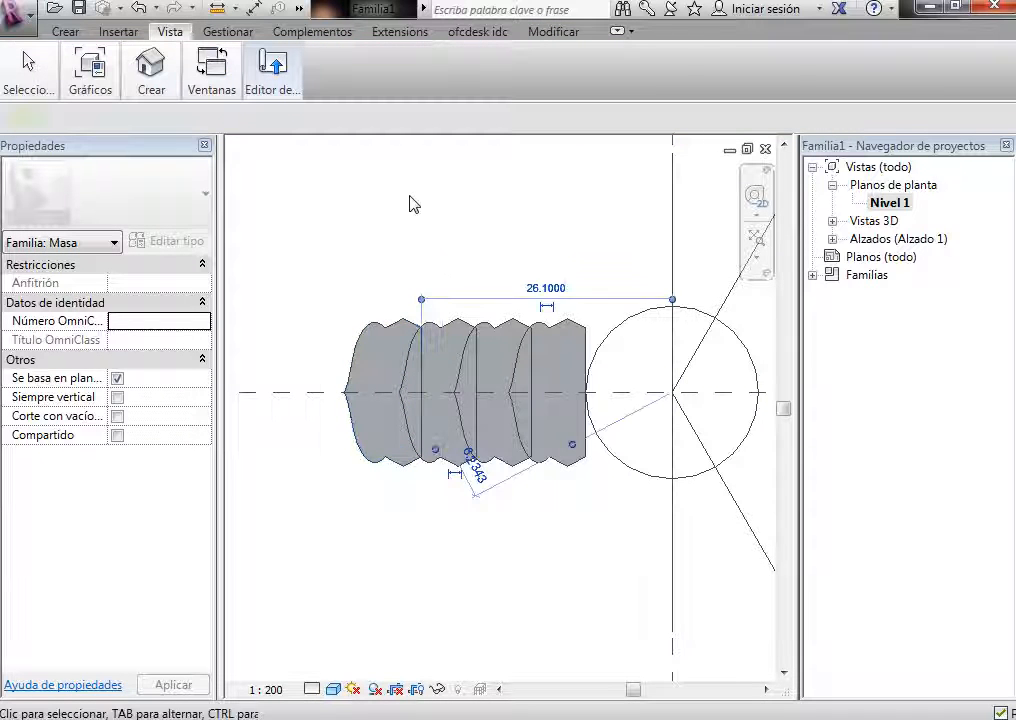
pyautogui.click(514, 92)
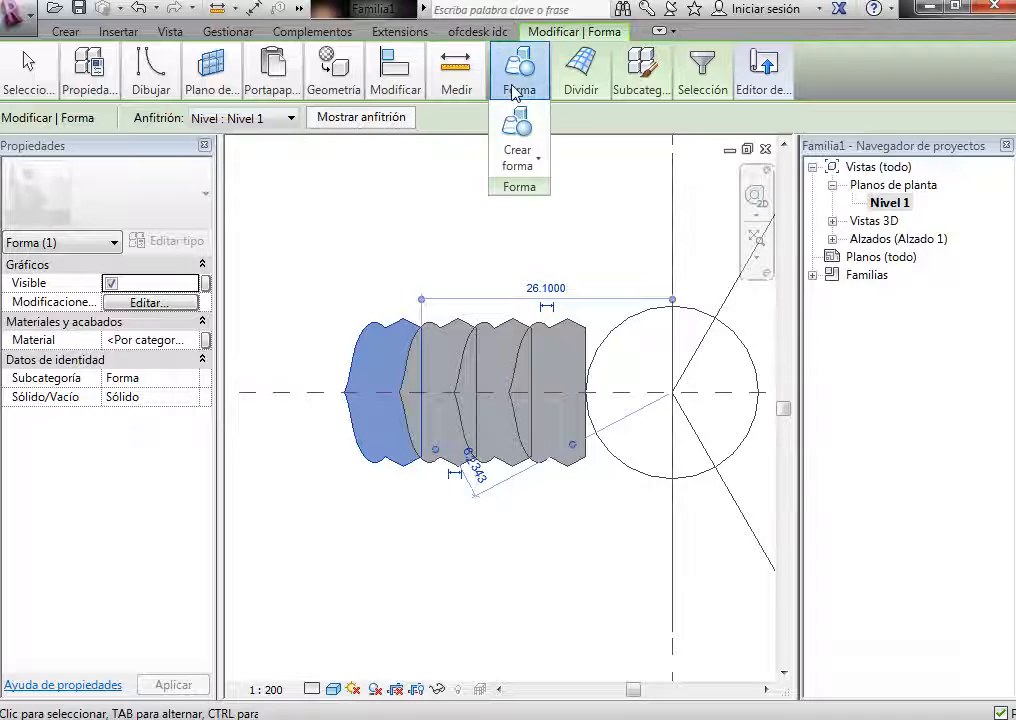
pyautogui.click(390, 85)
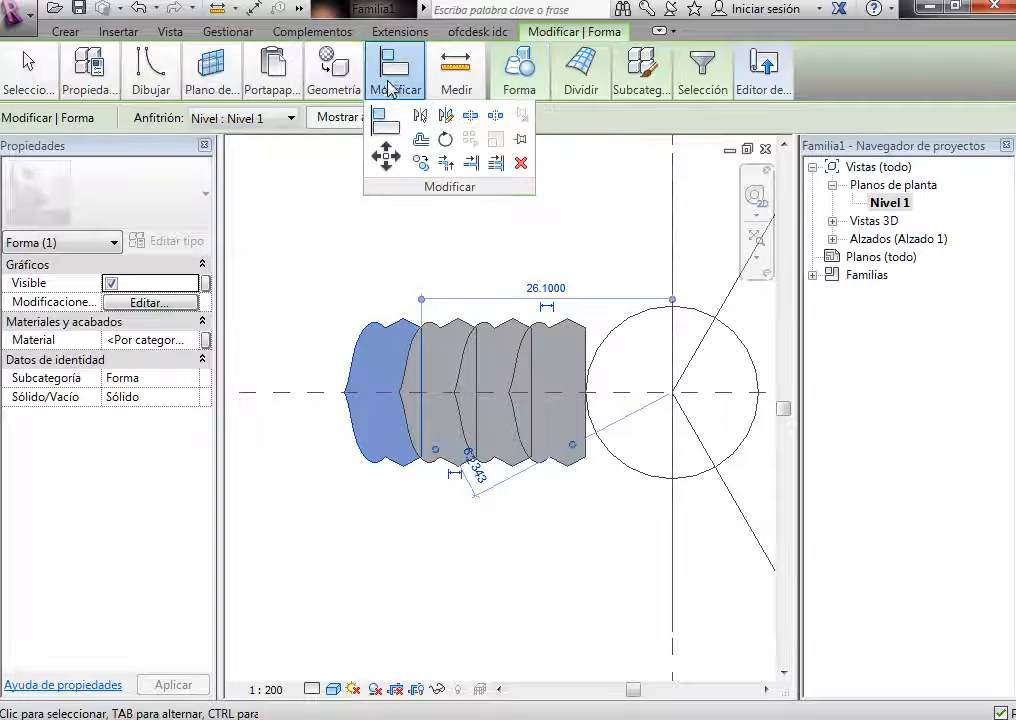
pyautogui.click(421, 162)
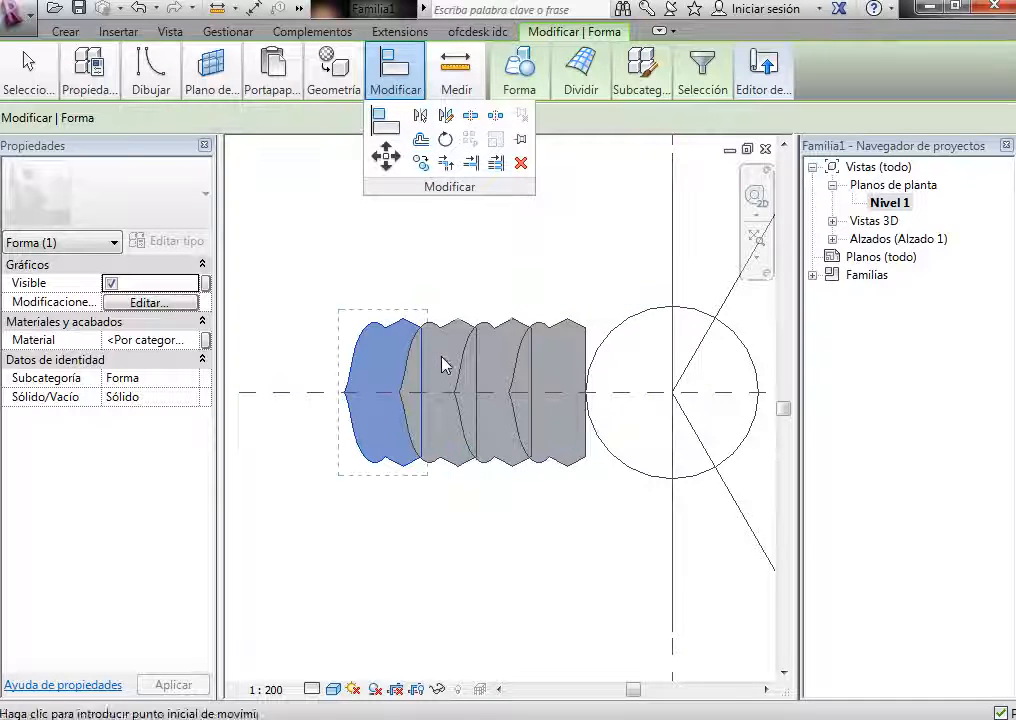
pyautogui.click(478, 398)
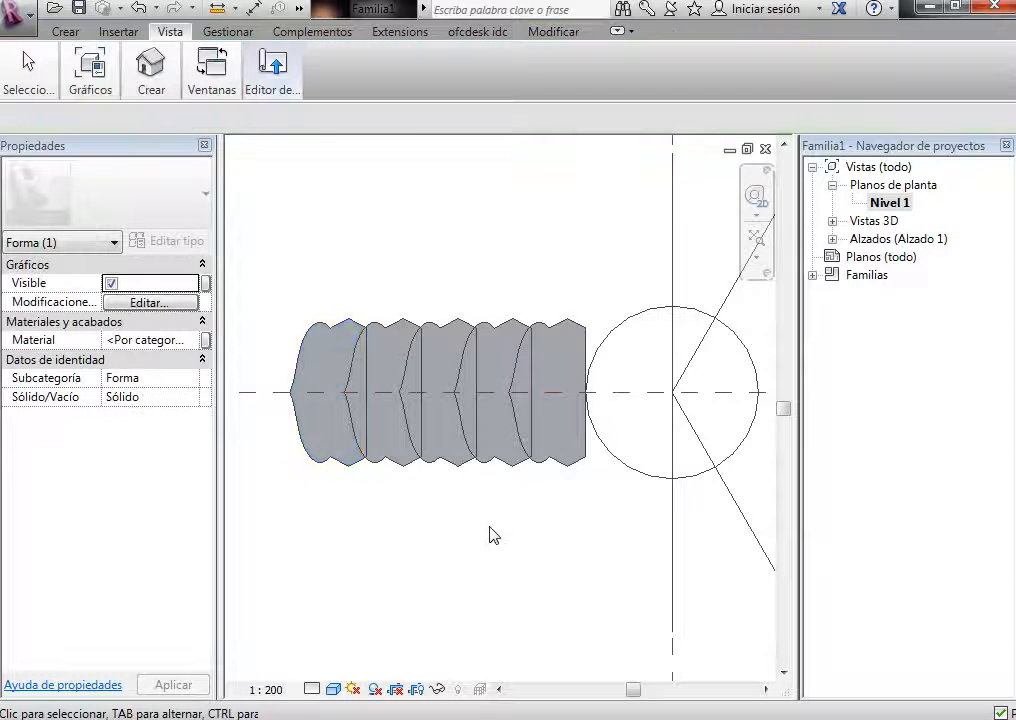
pyautogui.click(380, 272)
# Step: Return to the default 3D view and frame the tops of the two outermost forms
pyautogui.scroll(-5, 352, 313)
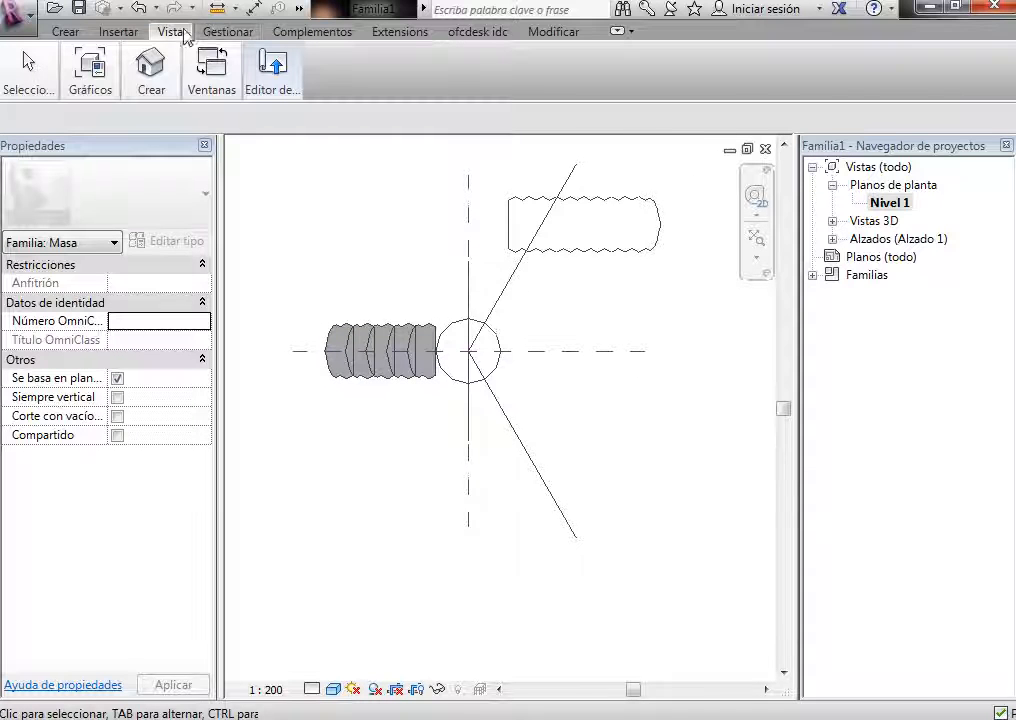
pyautogui.moveTo(152, 85)
pyautogui.click(154, 130)
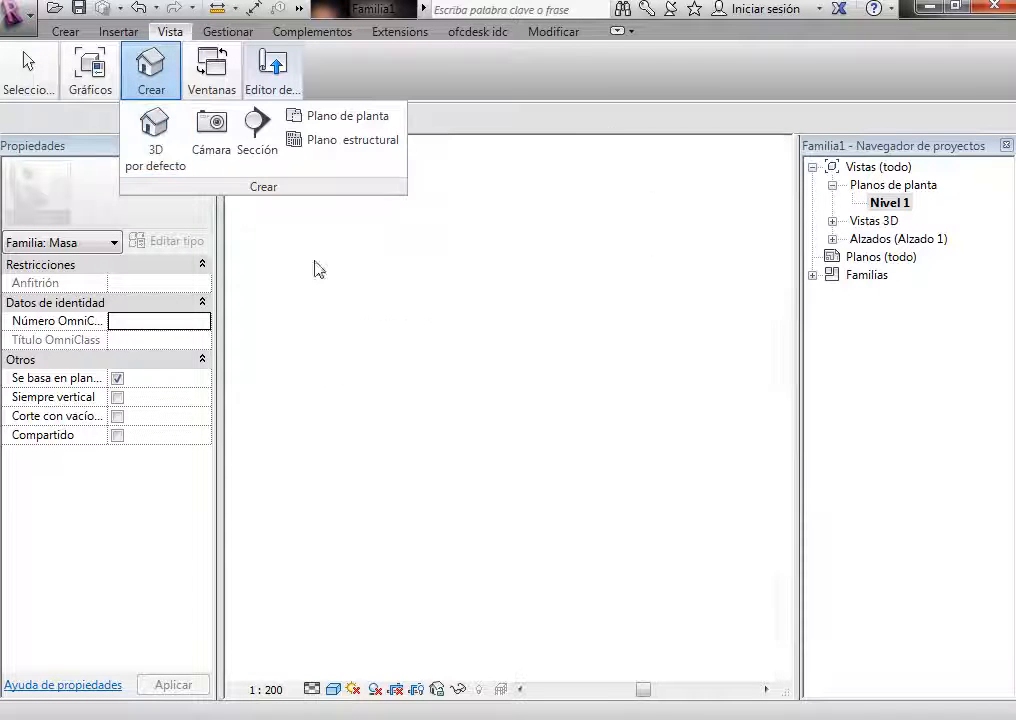
pyautogui.scroll(2, 508, 405)
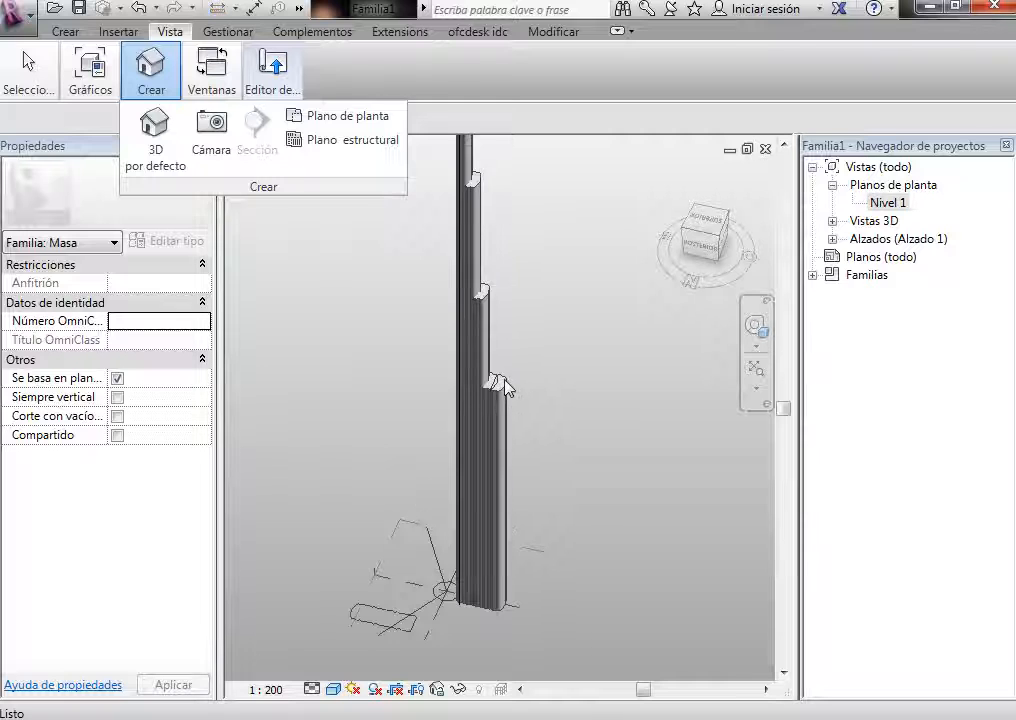
# Step: Set the height of the outermost copied form to 180 using its top face's vertical dimension
pyautogui.scroll(4, 505, 388)
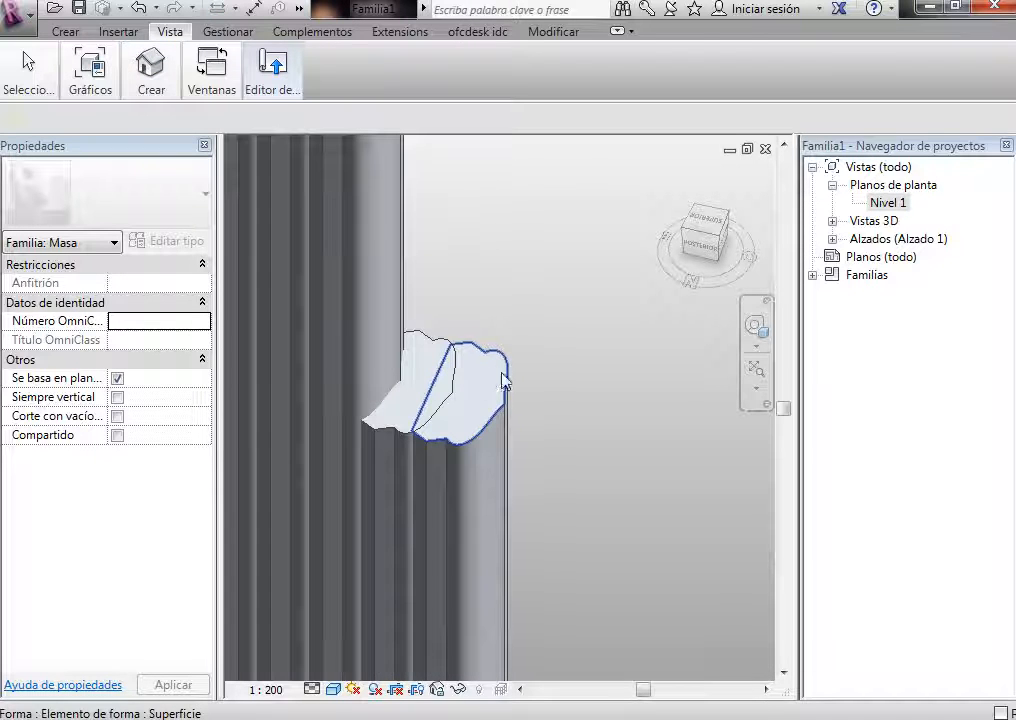
pyautogui.click(503, 381)
pyautogui.scroll(-3, 488, 199)
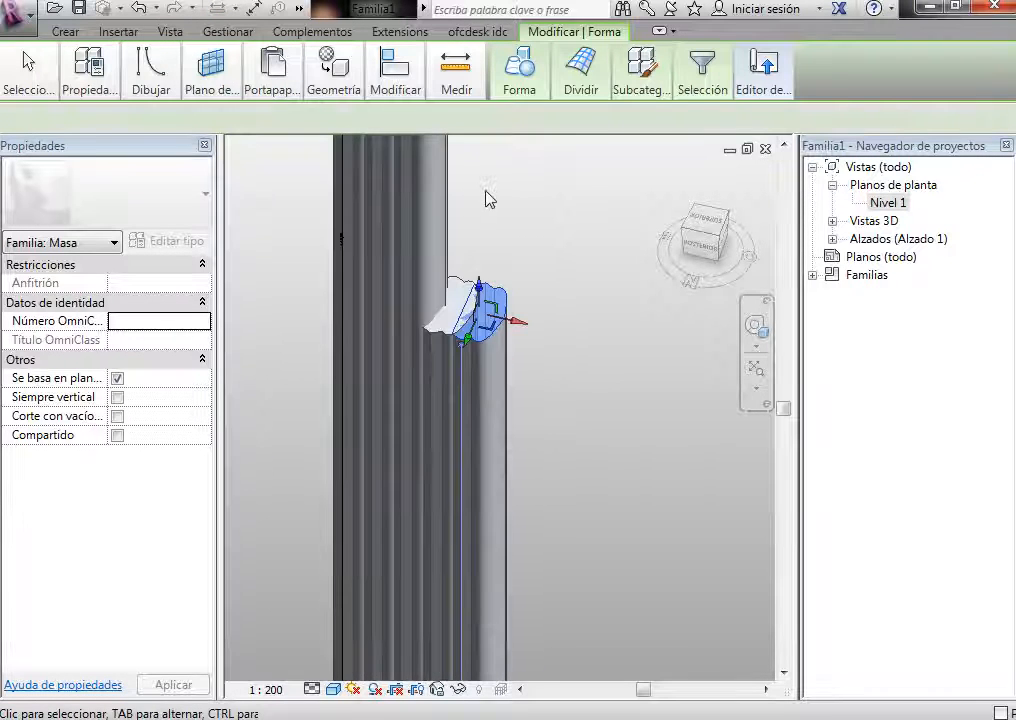
pyautogui.scroll(-2, 487, 199)
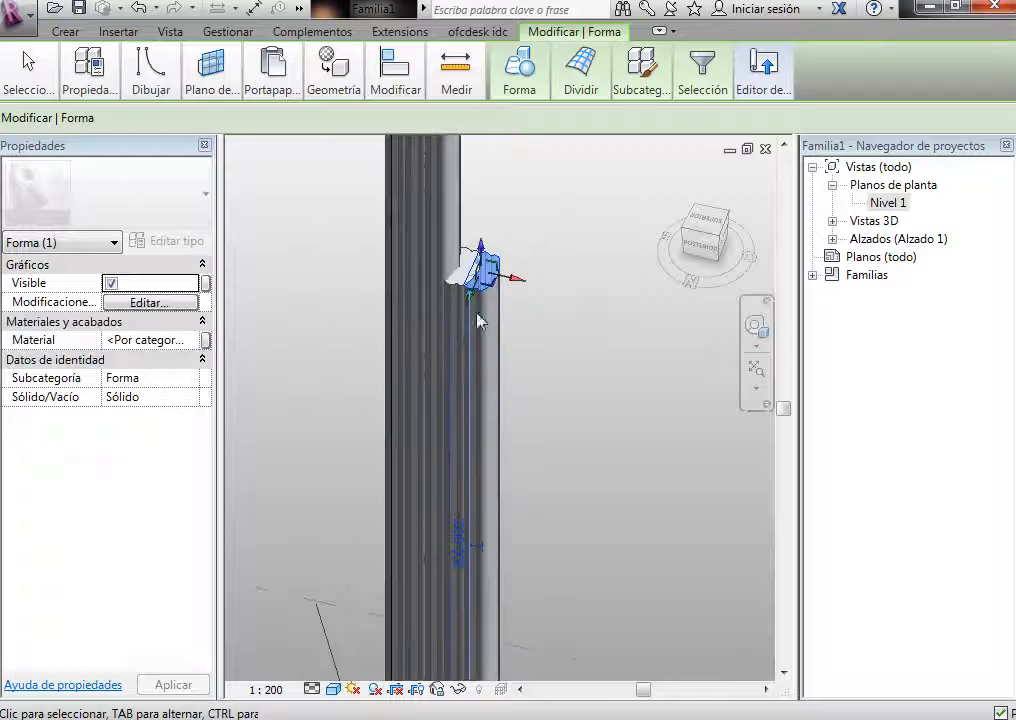
pyautogui.click(460, 556)
pyautogui.write('180')
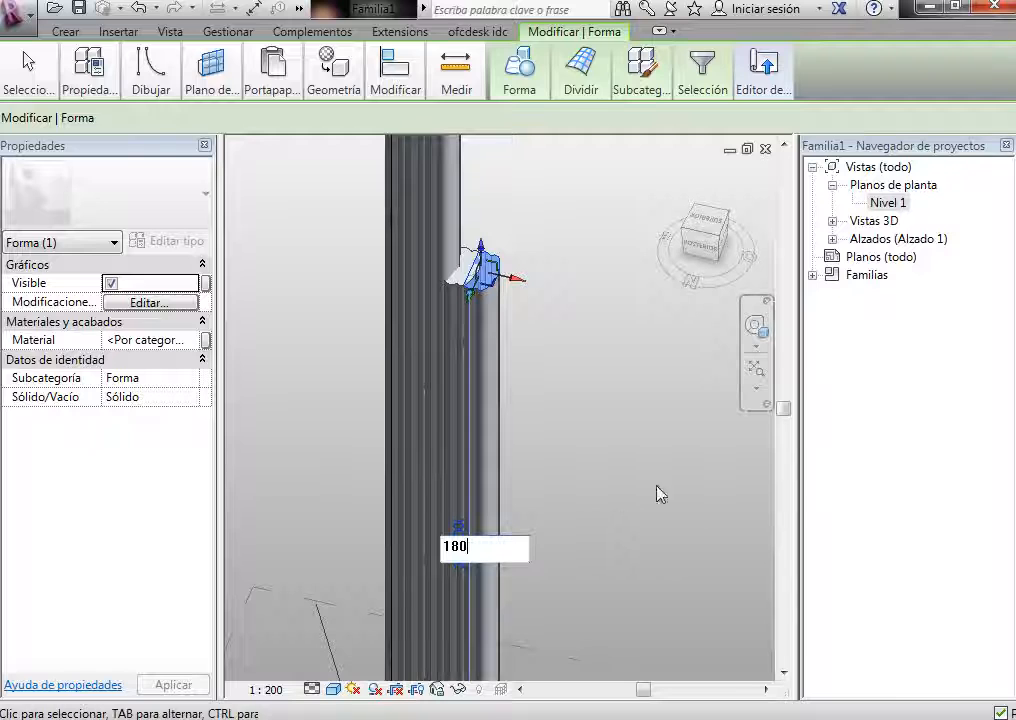
pyautogui.press('Return')
pyautogui.click(622, 458)
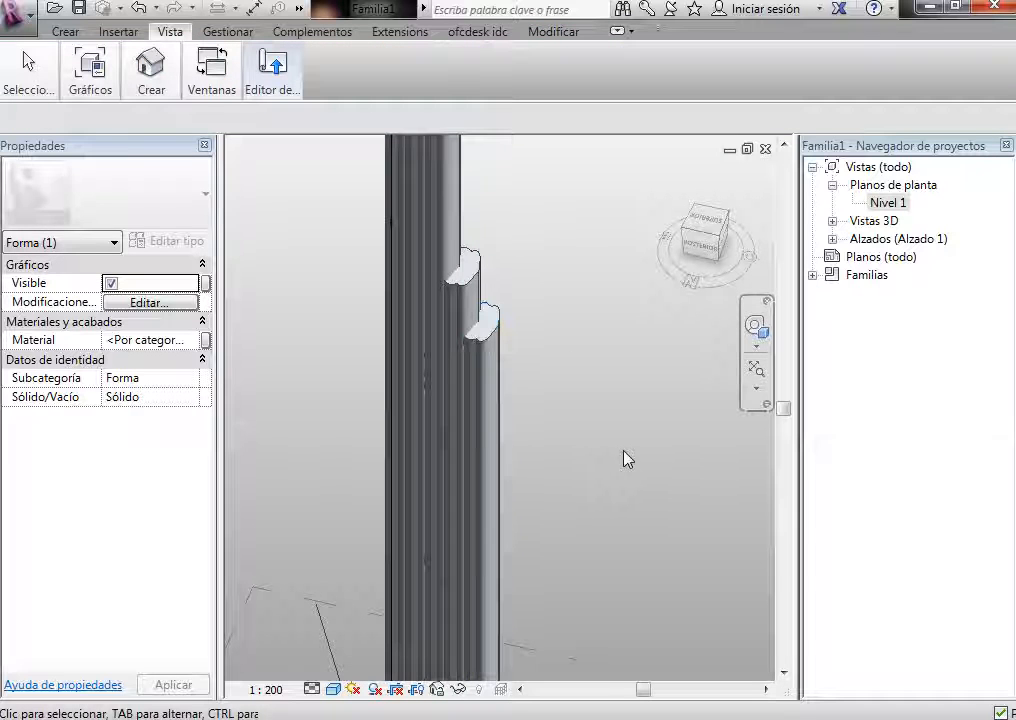
# Step: In the Nivel 1 floor plan, copy the outermost 180-high form one spacing outward, using the midpoints of neighbouring straight edges
pyautogui.click(884, 203)
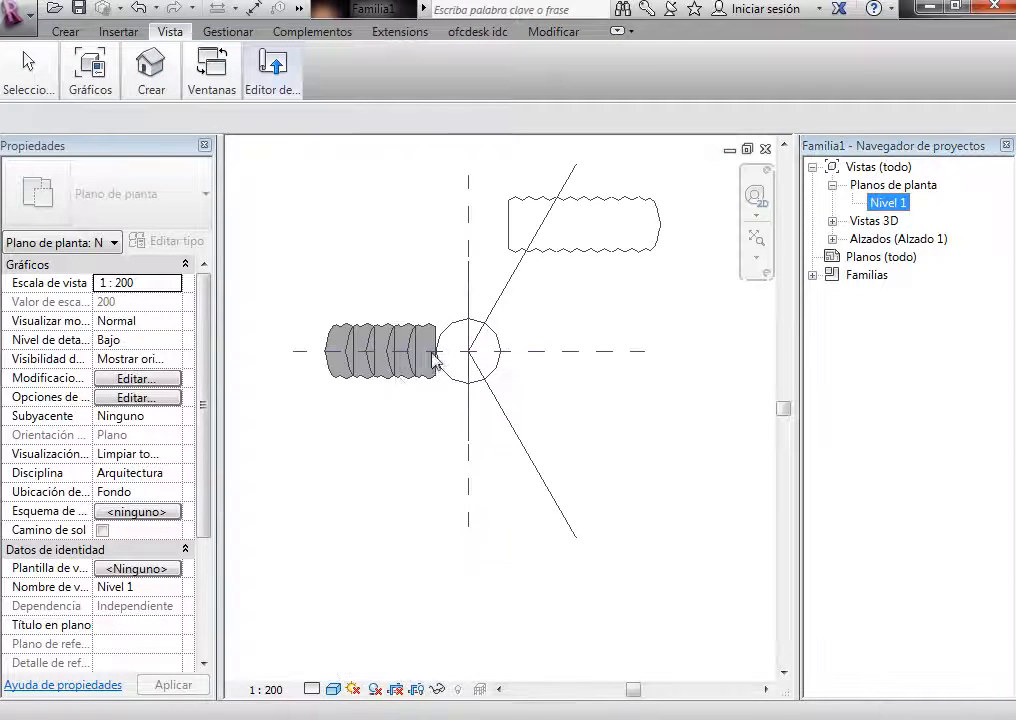
pyautogui.scroll(1, 324, 354)
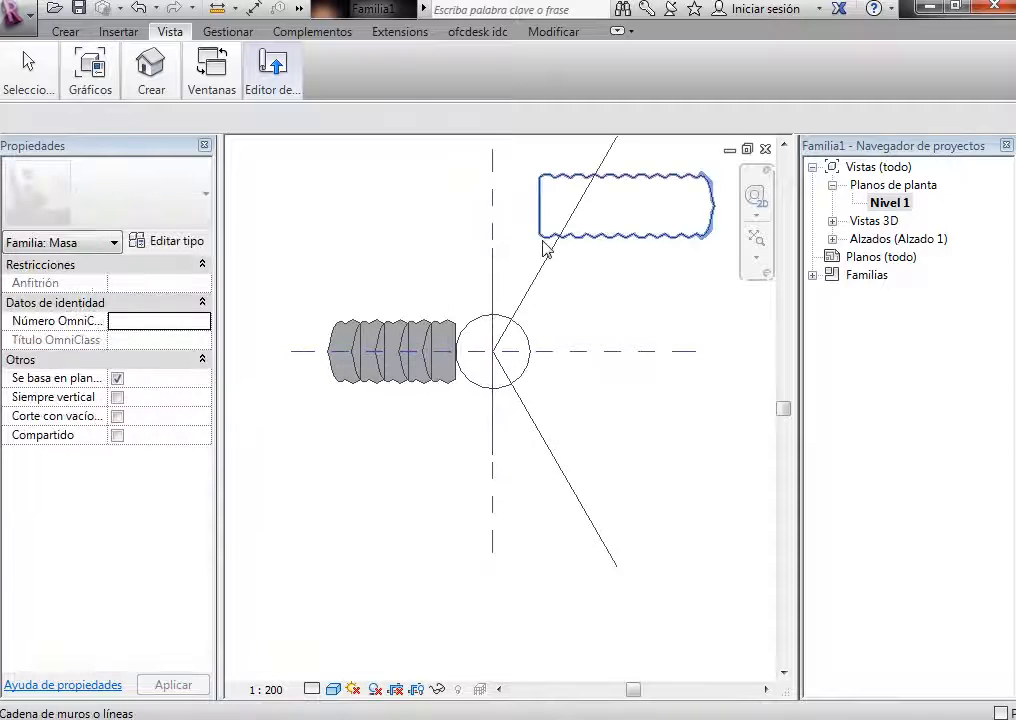
pyautogui.moveTo(322, 286); pyautogui.dragTo(370, 437)
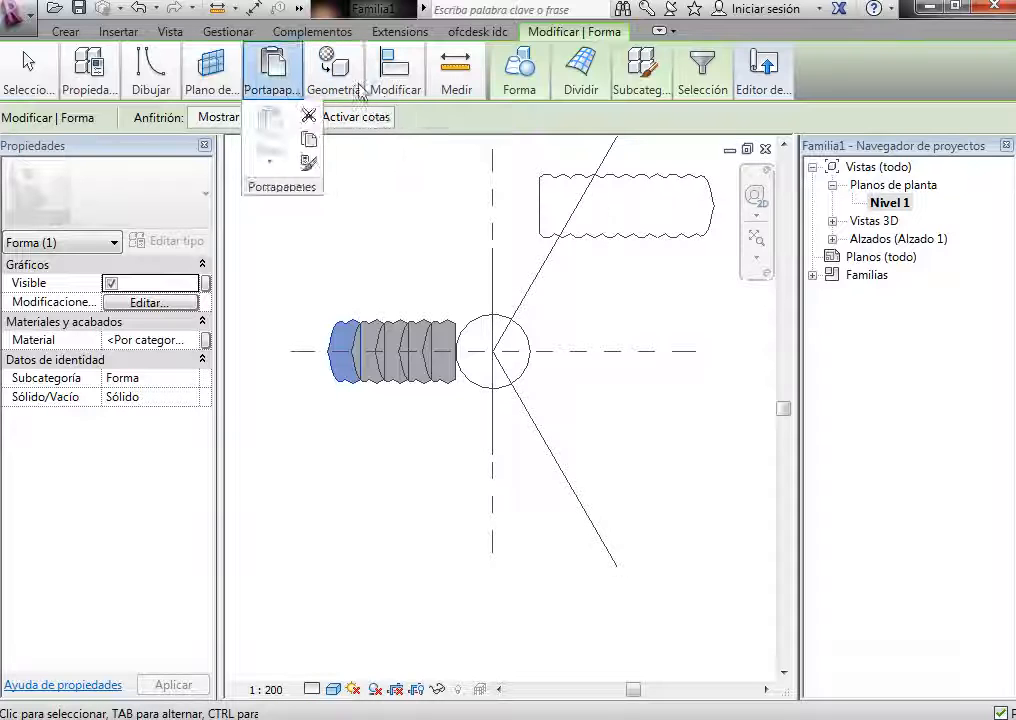
pyautogui.moveTo(393, 95)
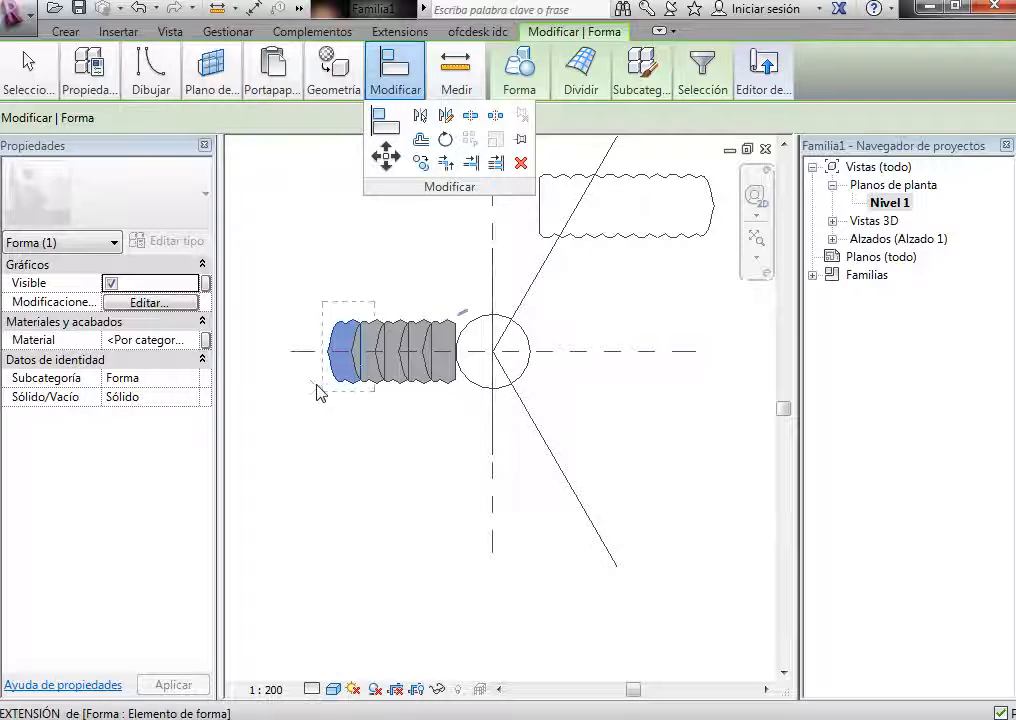
pyautogui.scroll(1, 330, 378)
pyautogui.scroll(5, 335, 370)
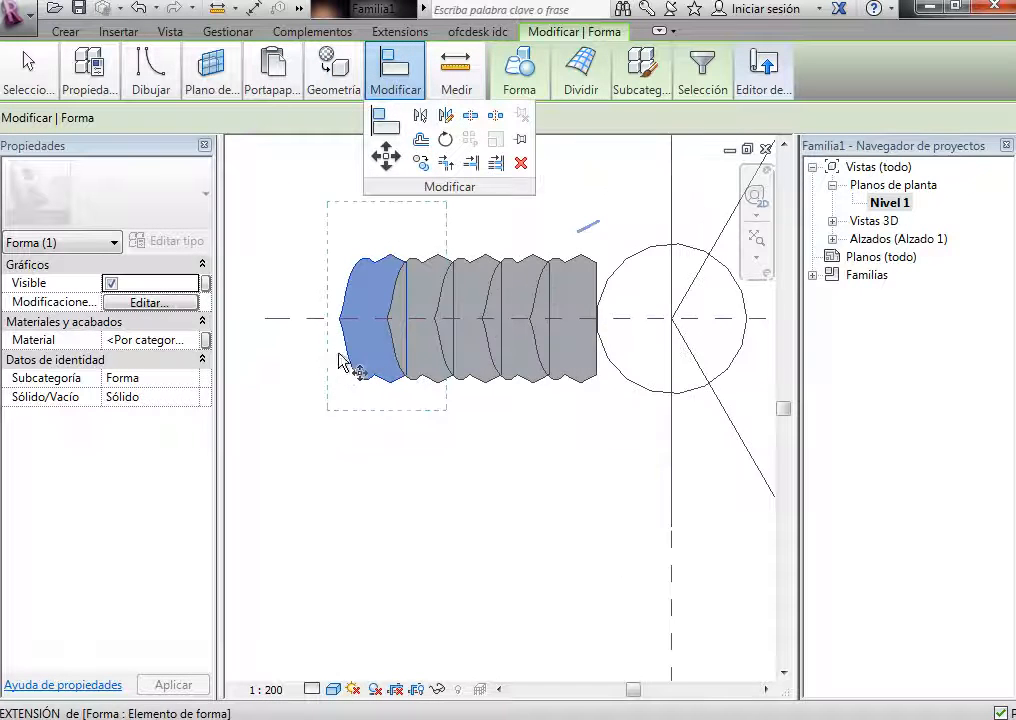
pyautogui.click(519, 298)
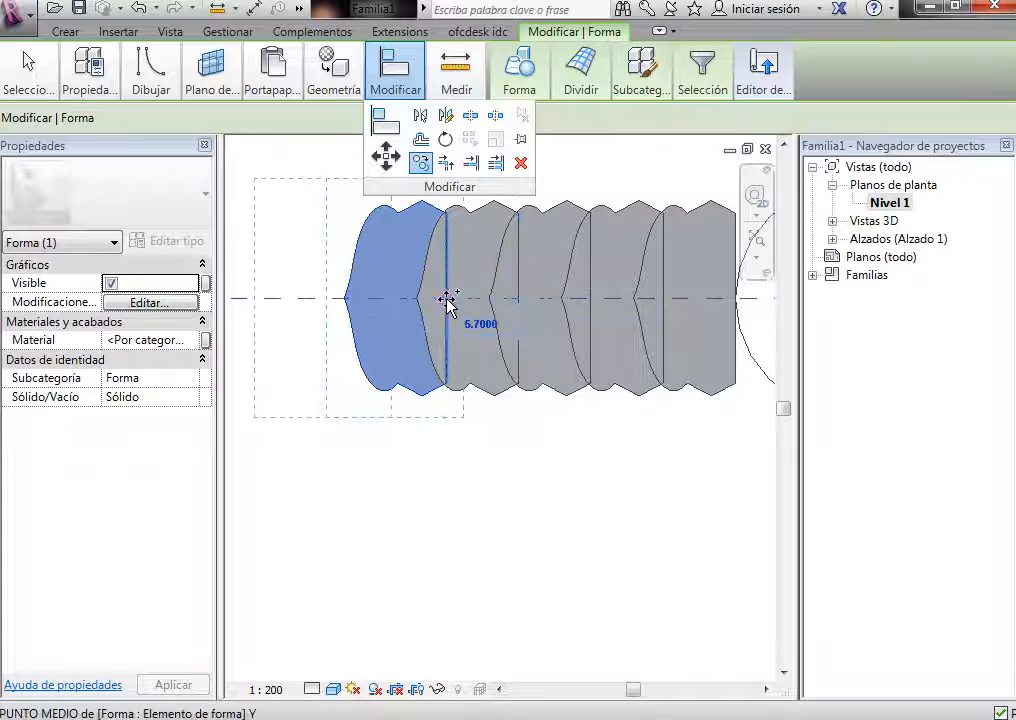
pyautogui.click(447, 298)
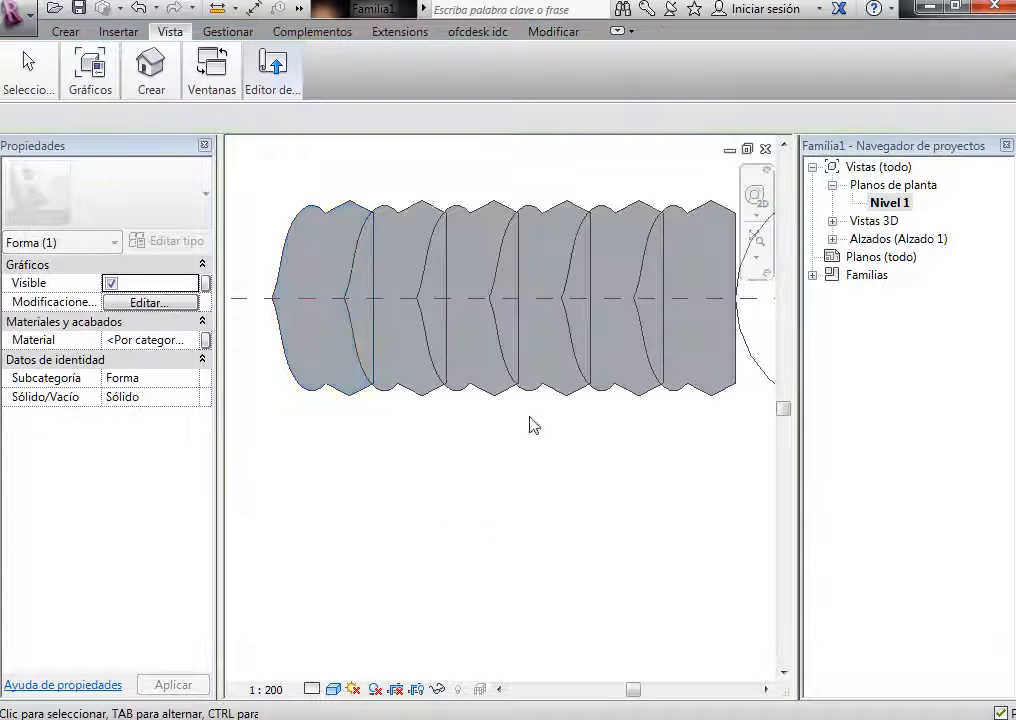
# Step: In the default 3D view, set the height of the new outermost form to 140 using its top face's vertical dimension
pyautogui.moveTo(151, 82)
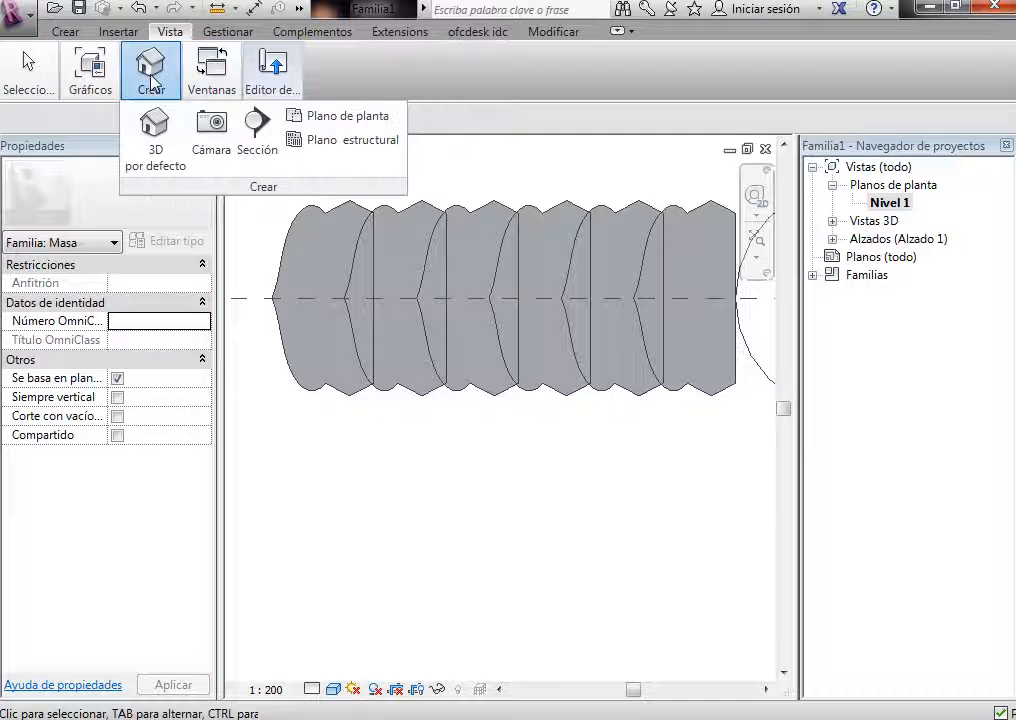
pyautogui.click(153, 140)
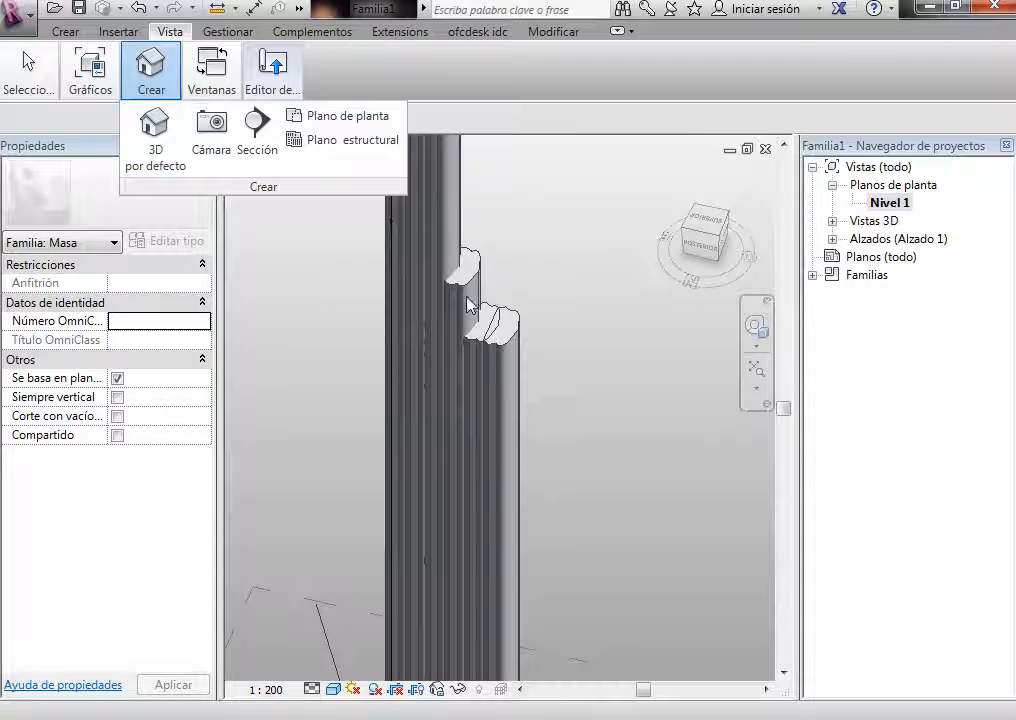
pyautogui.click(510, 330)
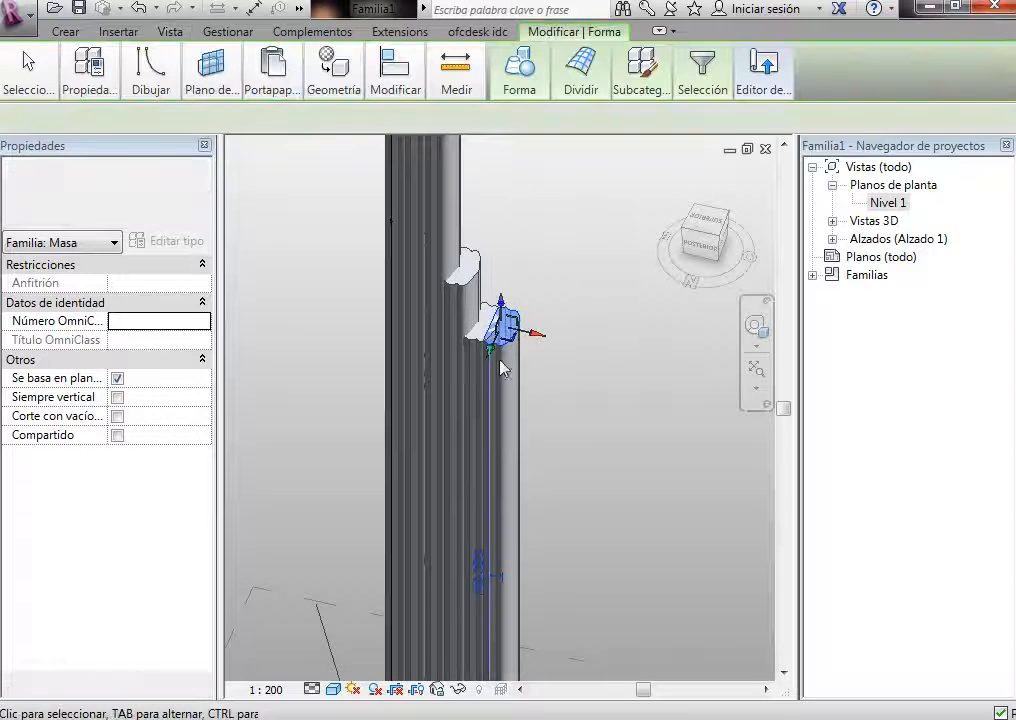
pyautogui.click(482, 580)
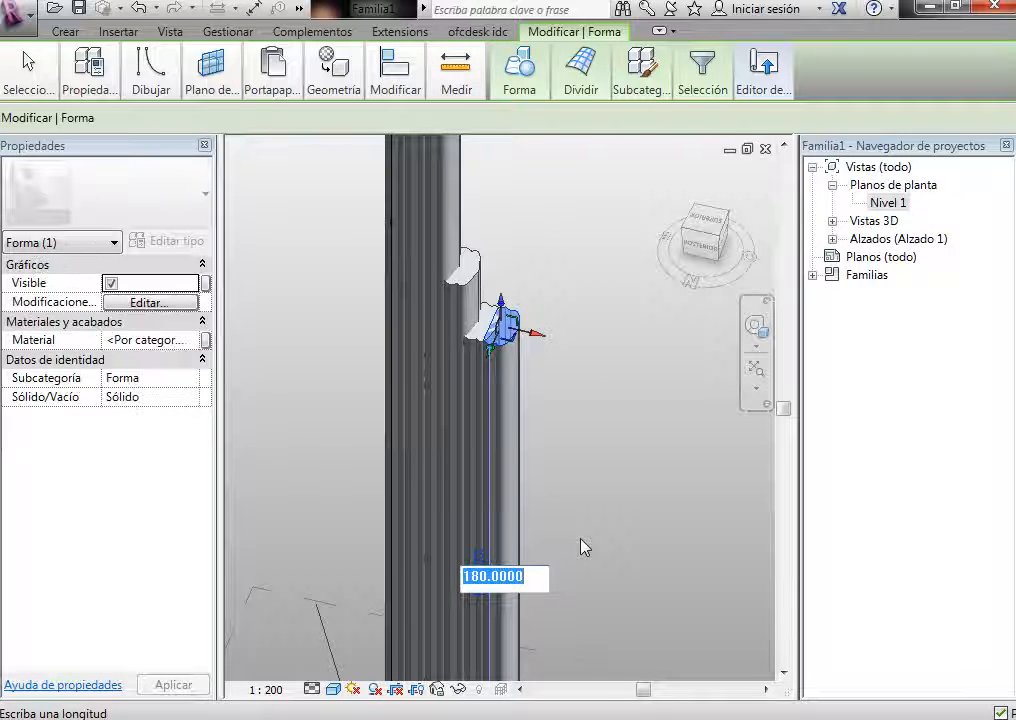
pyautogui.write('1')
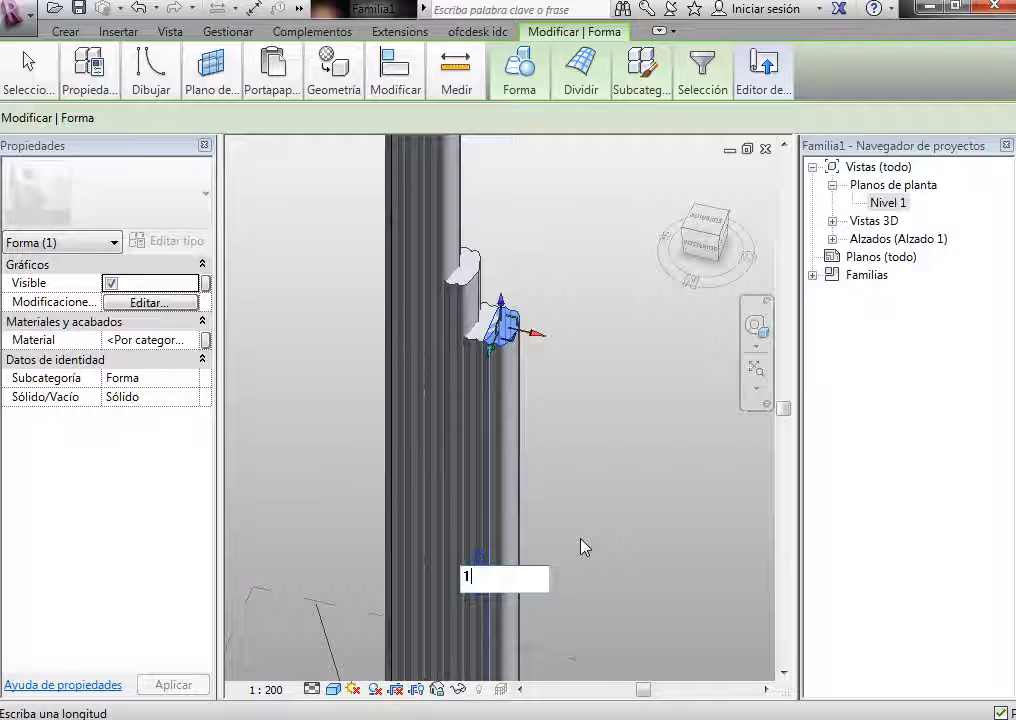
pyautogui.write('48')
pyautogui.press('Return')
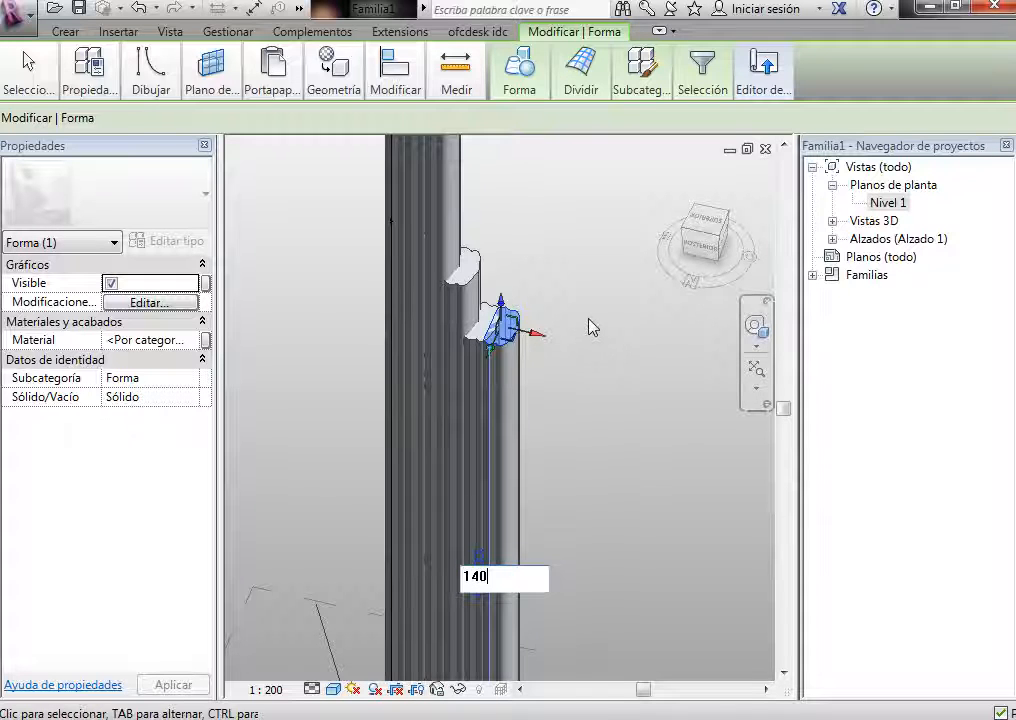
pyautogui.scroll(-5, 590, 327)
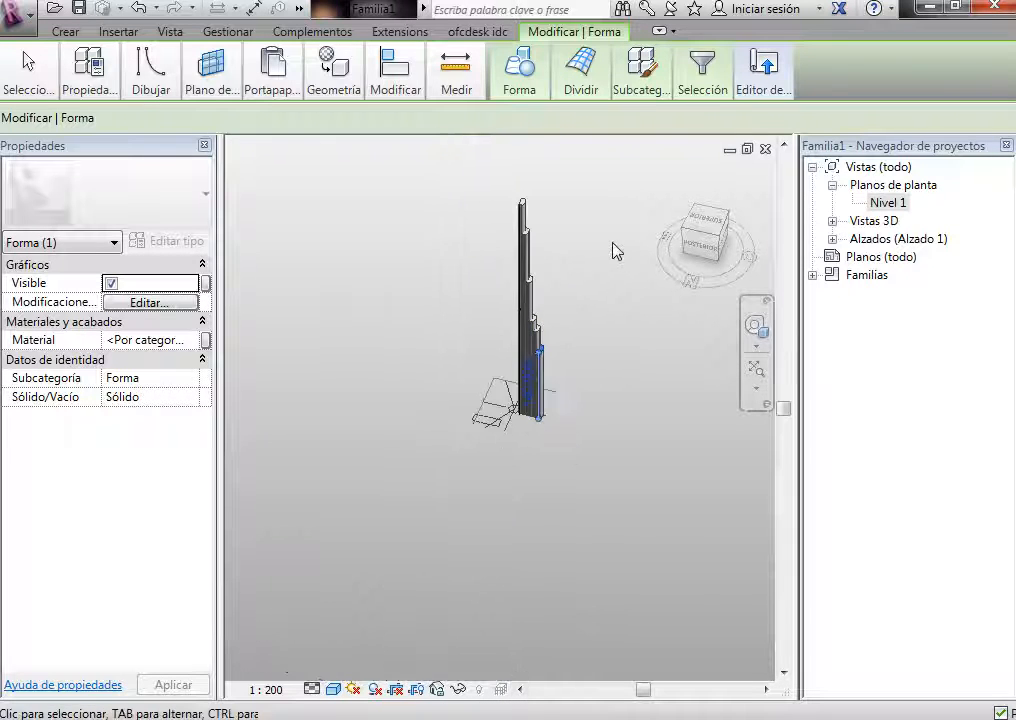
pyautogui.scroll(3, 612, 254)
pyautogui.scroll(-1, 580, 363)
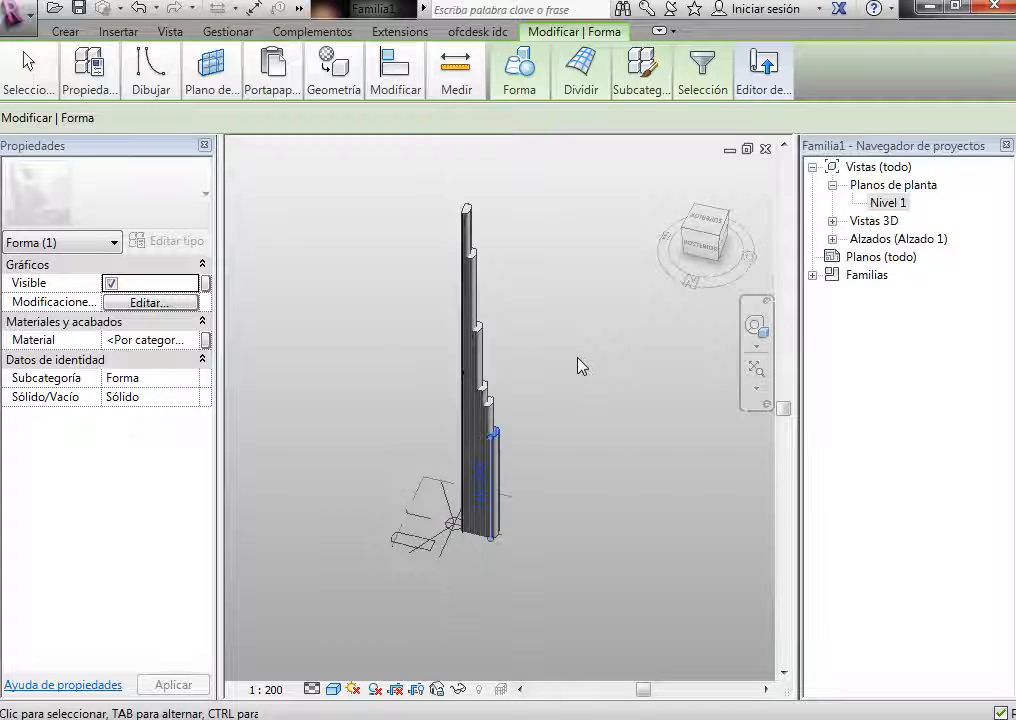
pyautogui.scroll(1, 580, 363)
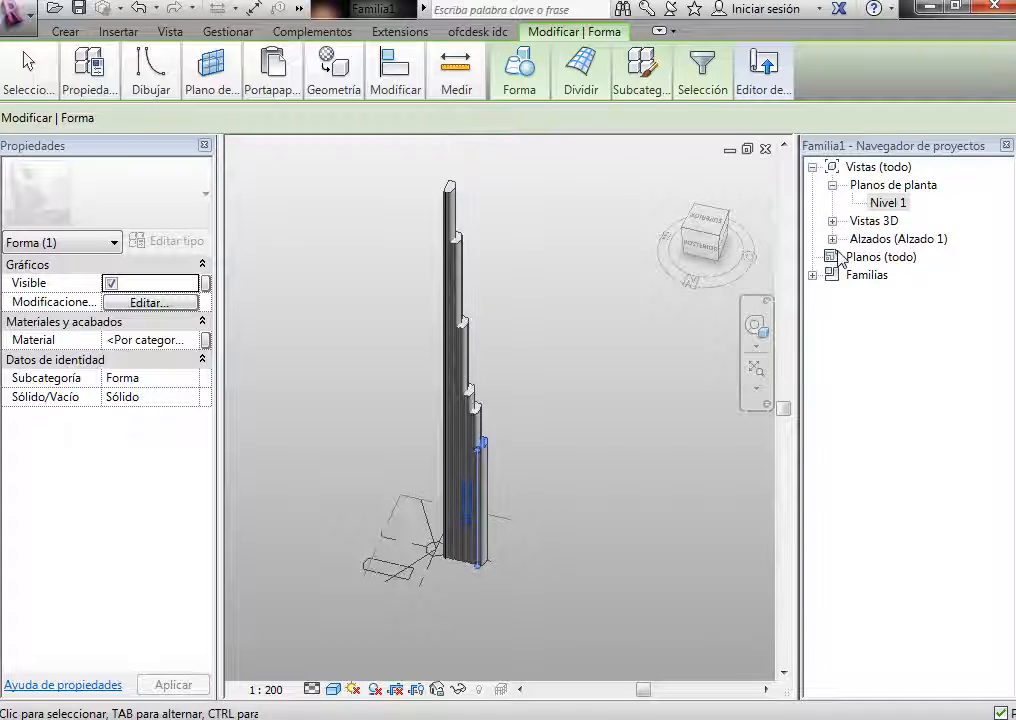
# Step: In the Nivel 1 floor plan, mirror the full lobed outline about the vertical reference axis, keeping the original
pyautogui.doubleClick(872, 202)
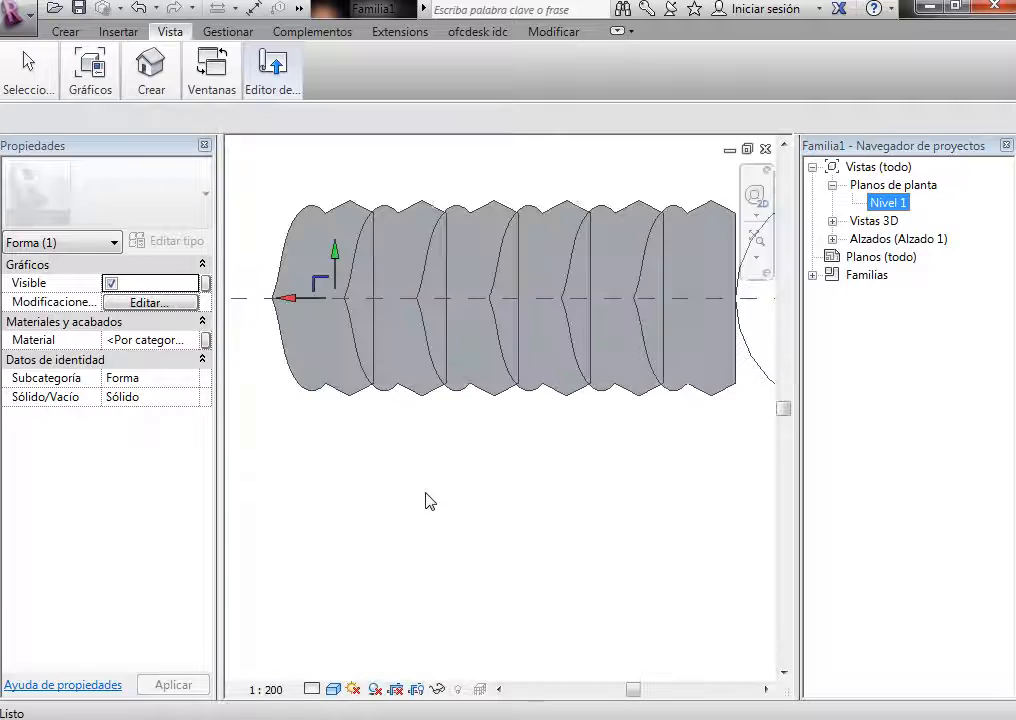
pyautogui.scroll(-4, 303, 457)
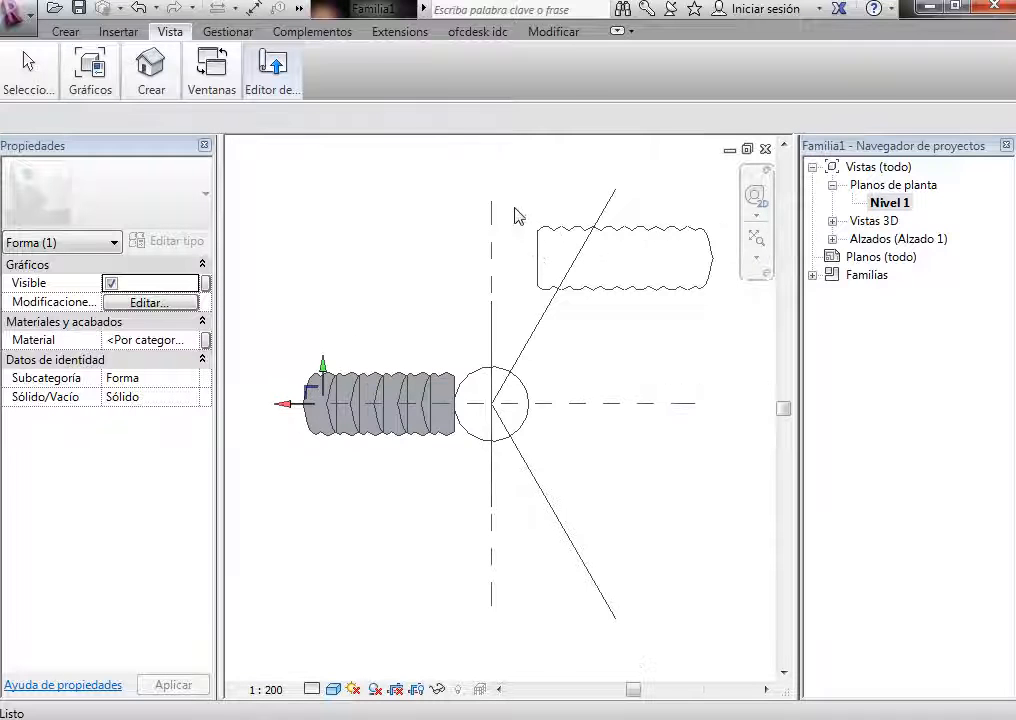
pyautogui.moveTo(514, 208)
pyautogui.mouseDown()
pyautogui.moveTo(679, 330)
pyautogui.moveTo(745, 326)
pyautogui.moveTo(668, 318)
pyautogui.mouseUp()
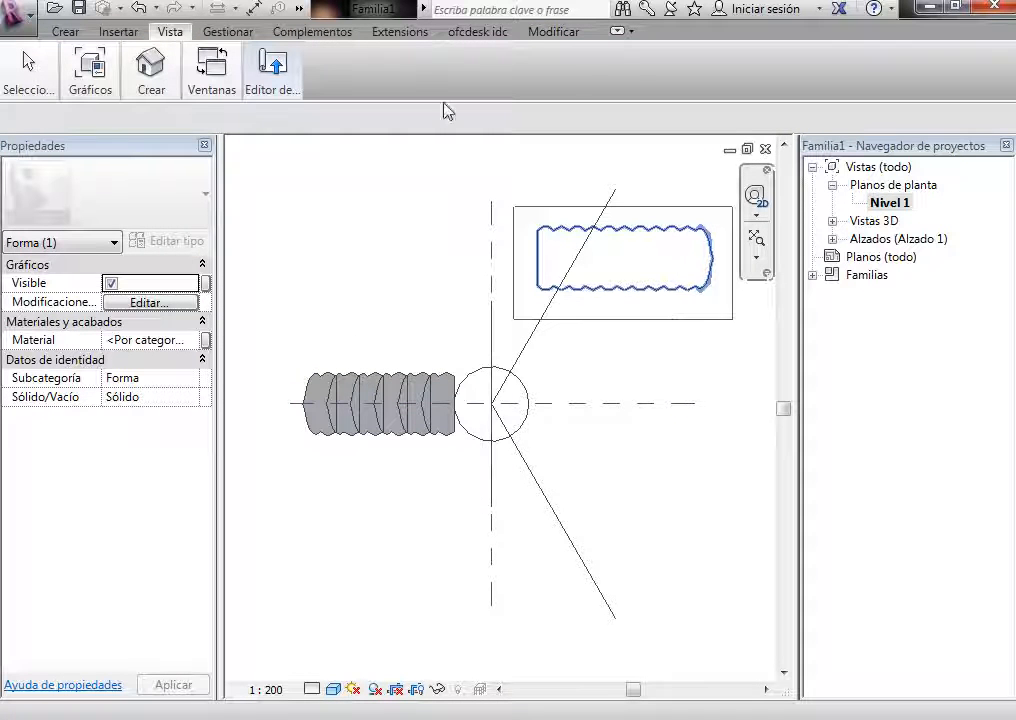
pyautogui.click(387, 73)
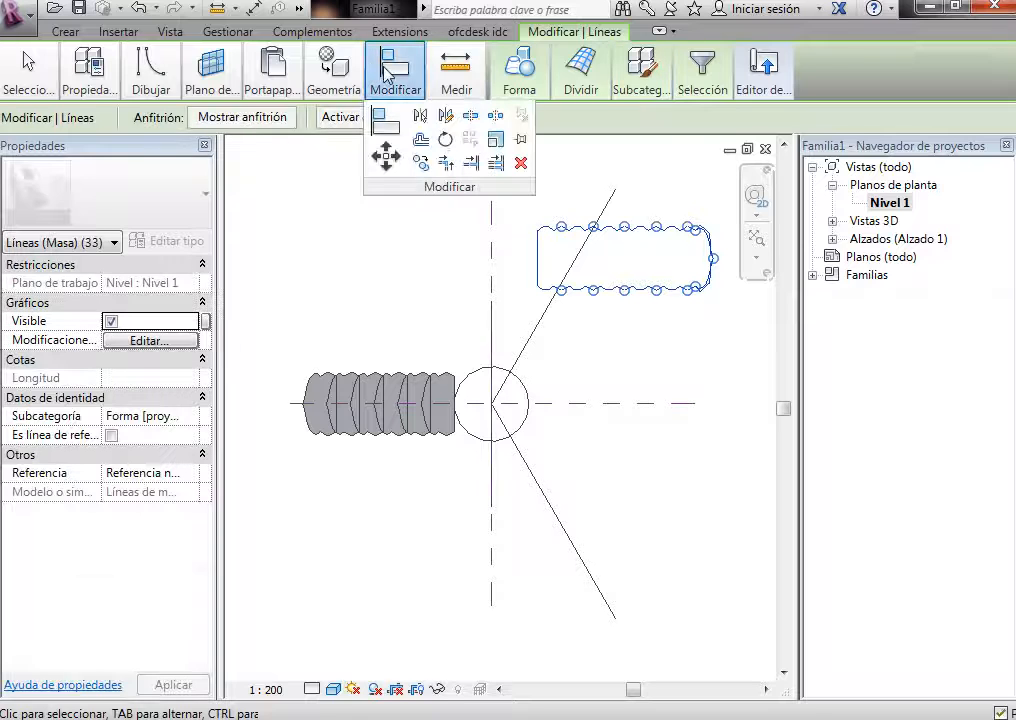
pyautogui.click(420, 115)
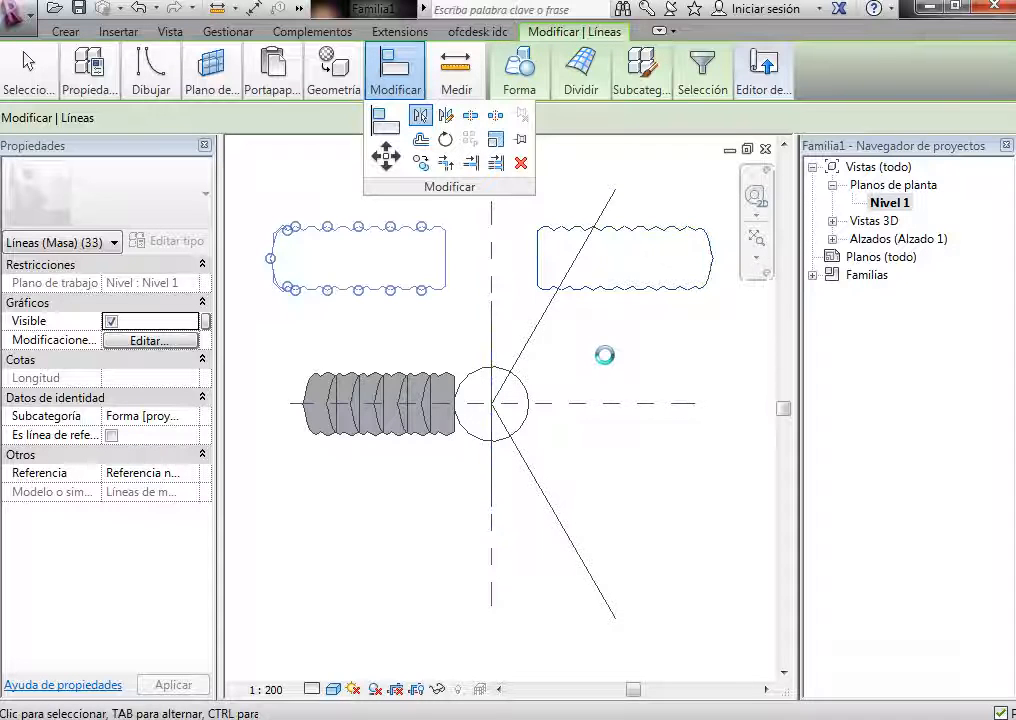
pyautogui.click(603, 355)
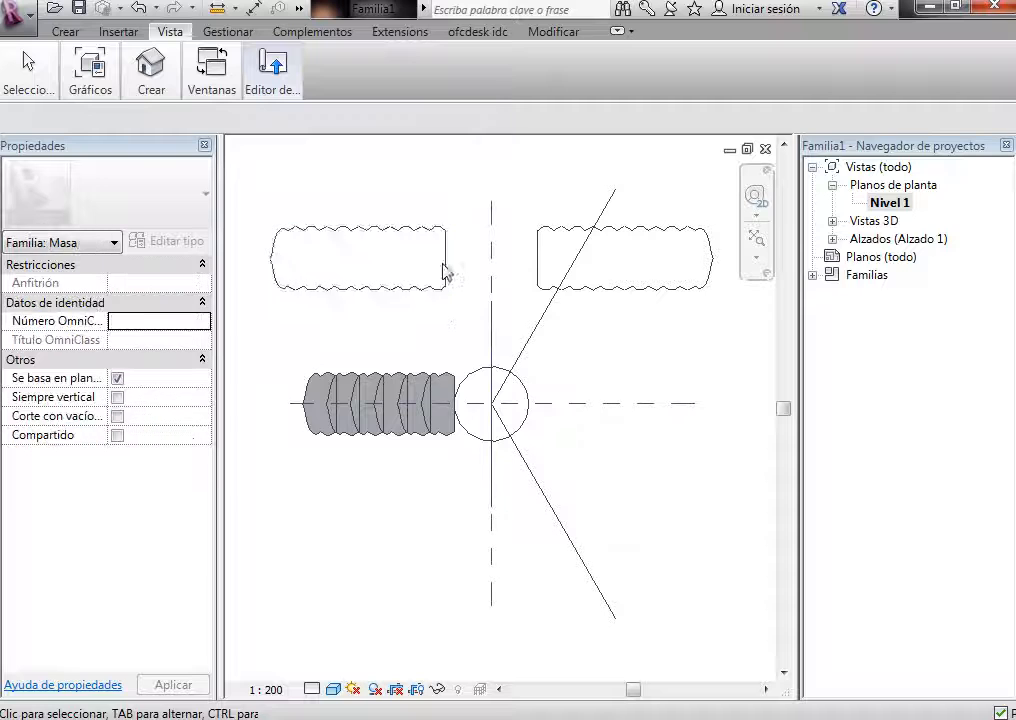
# Step: Select the whole mirrored outline and move it slightly toward the vertical axis from its straight edge's midpoint
pyautogui.press('Tab')
pyautogui.click(447, 262)
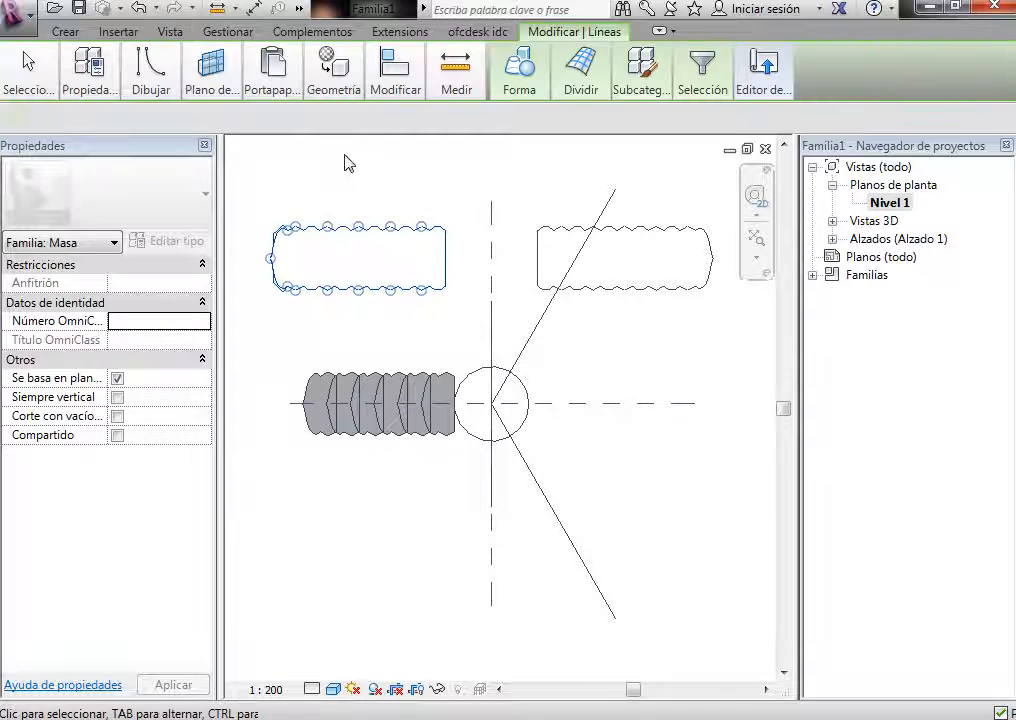
pyautogui.click(392, 88)
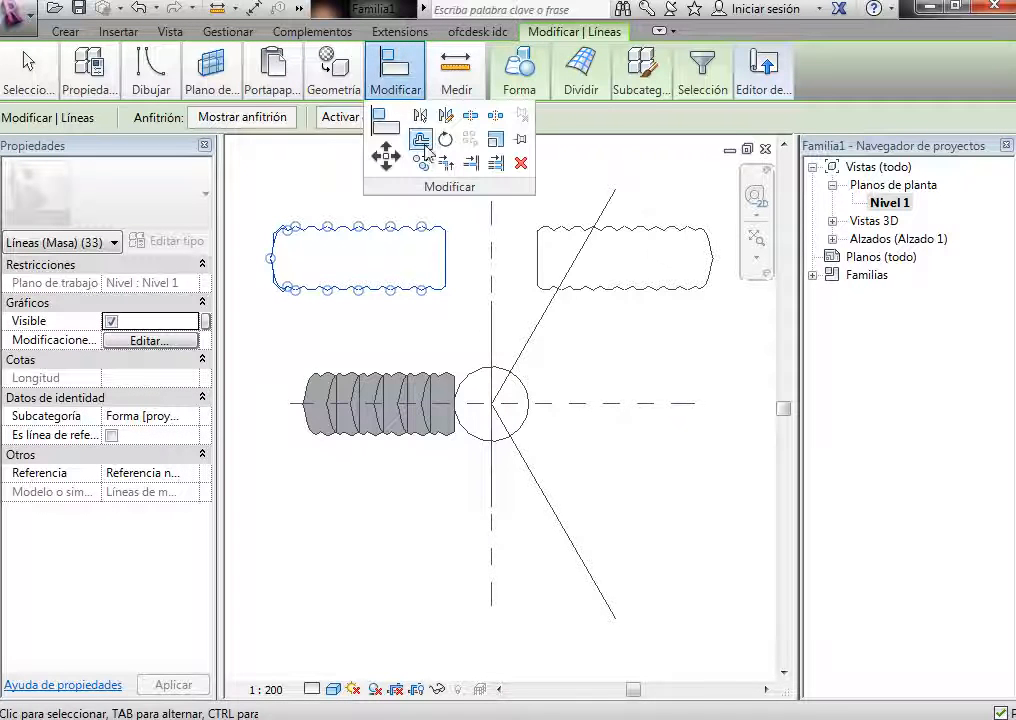
pyautogui.click(385, 155)
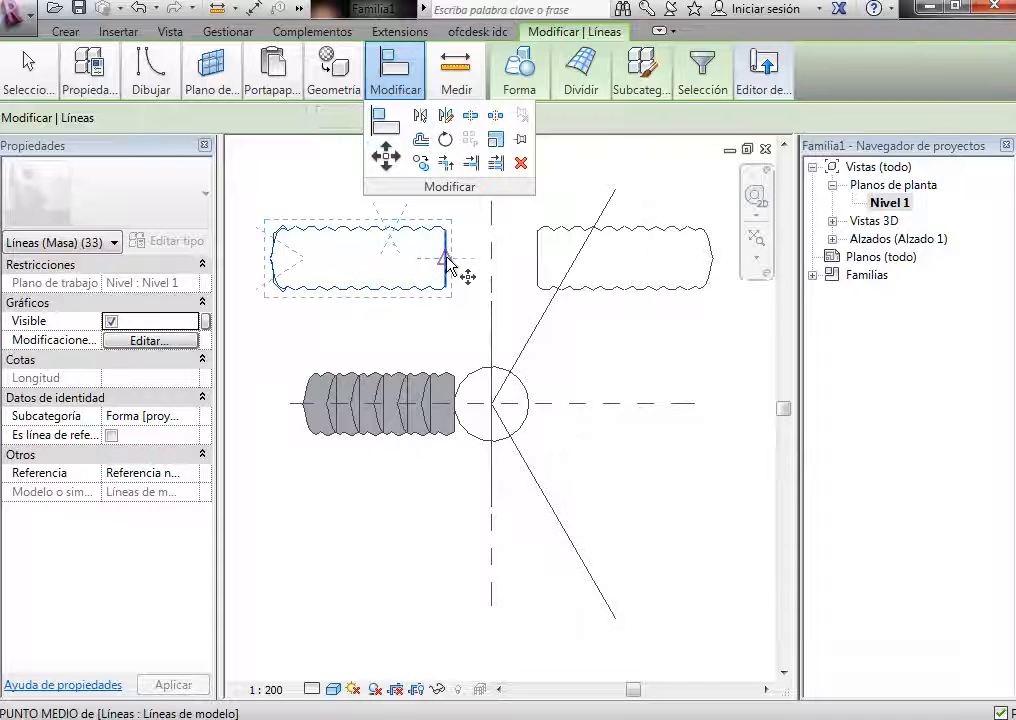
pyautogui.click(459, 270)
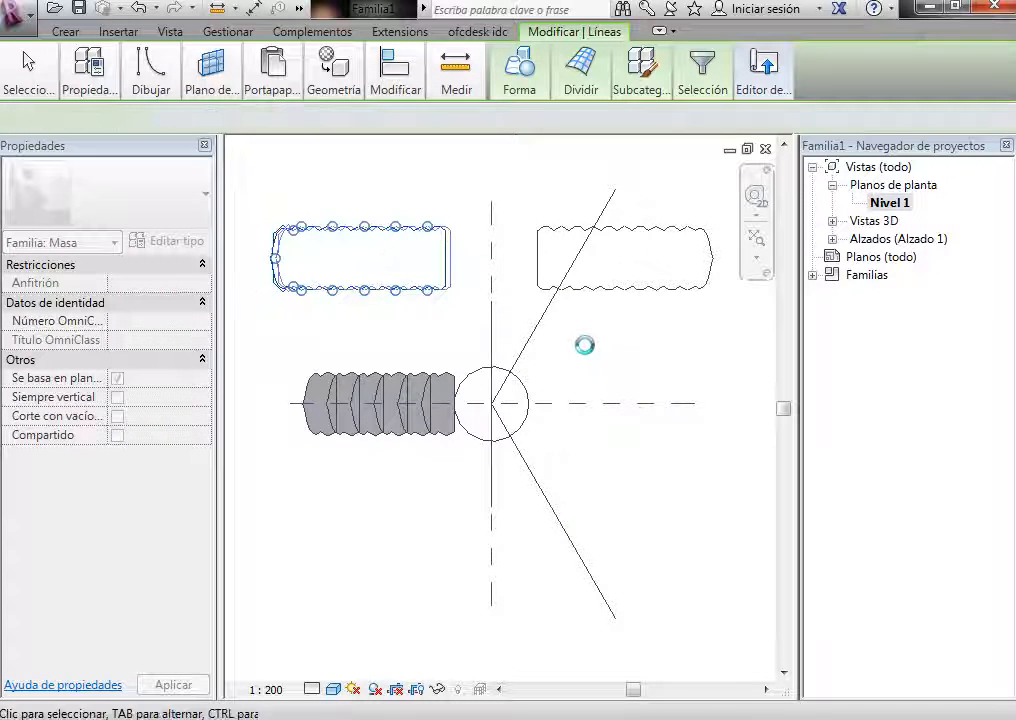
pyautogui.click(265, 347)
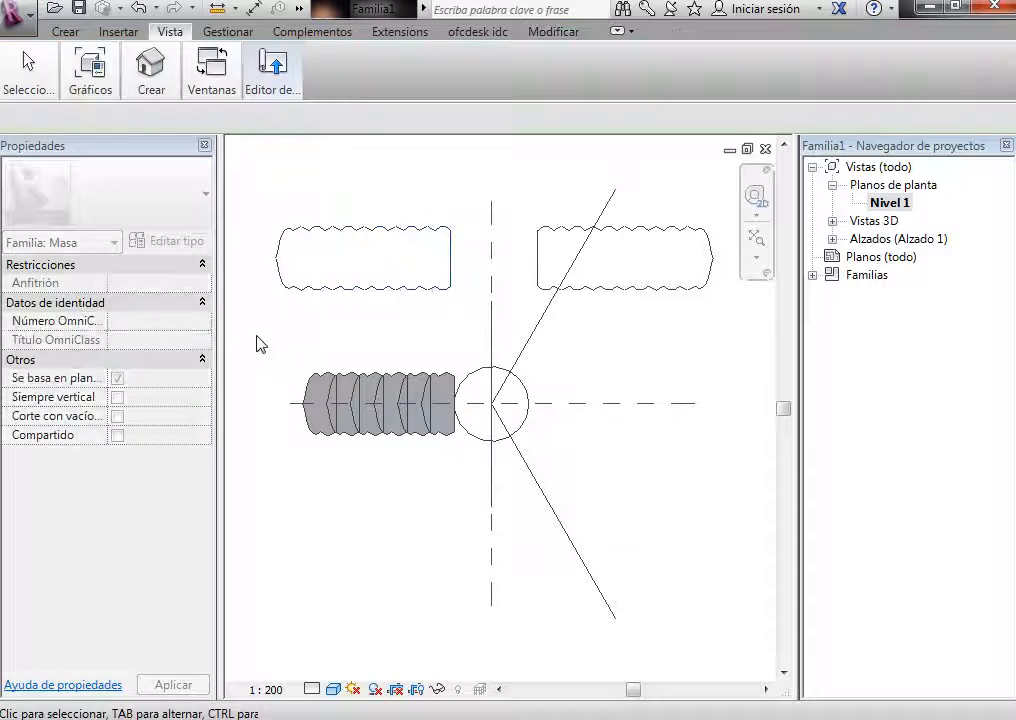
# Step: Copy the outermost 140-high form one spacing outward along the horizontal axis, using the midpoints of neighbouring straight edges
pyautogui.scroll(1, 268, 343)
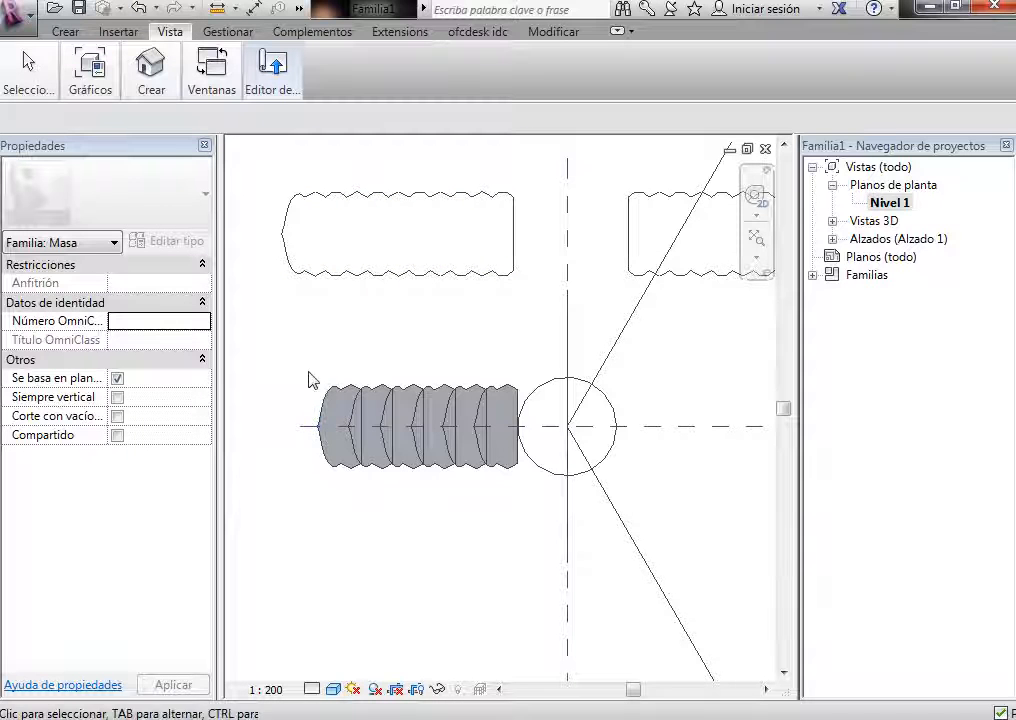
pyautogui.moveTo(370, 512); pyautogui.dragTo(374, 520)
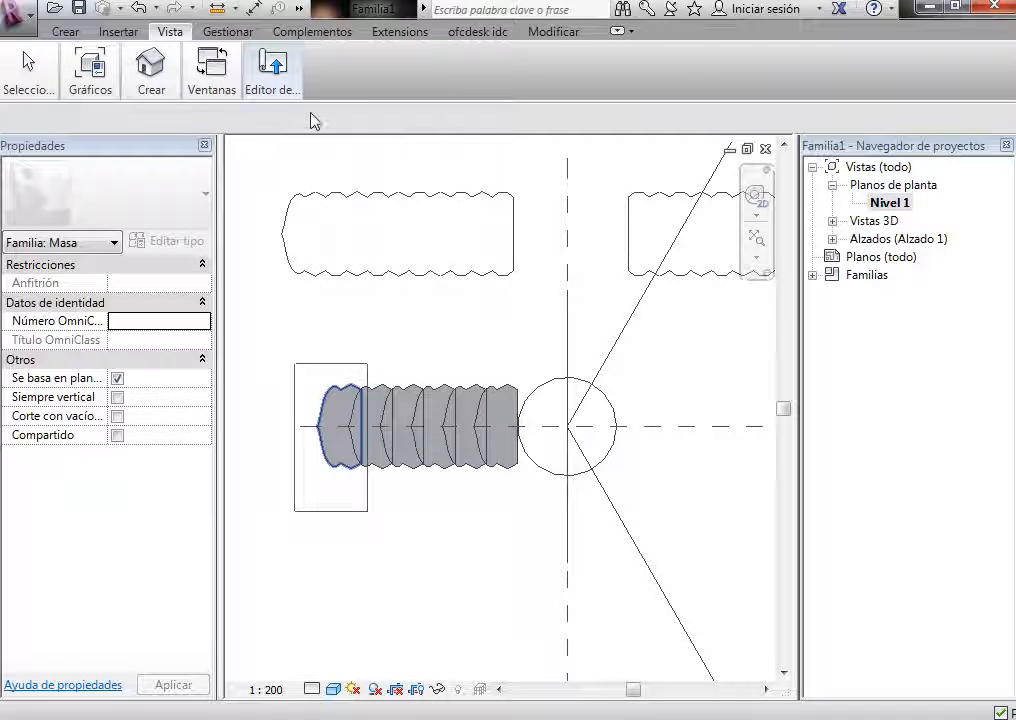
pyautogui.click(395, 72)
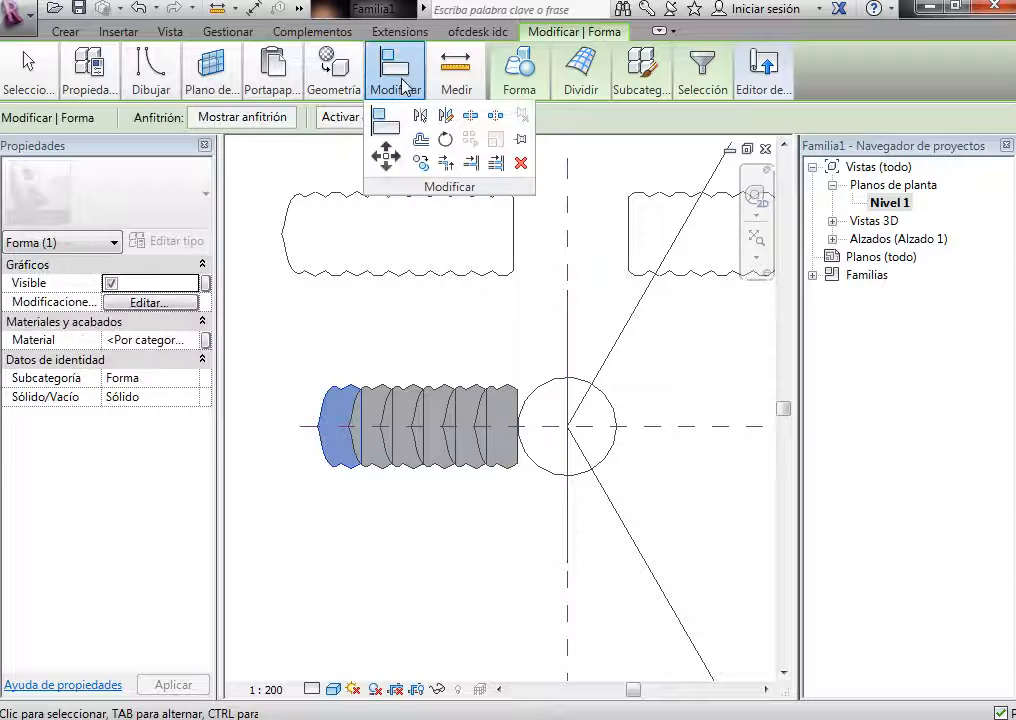
pyautogui.click(420, 162)
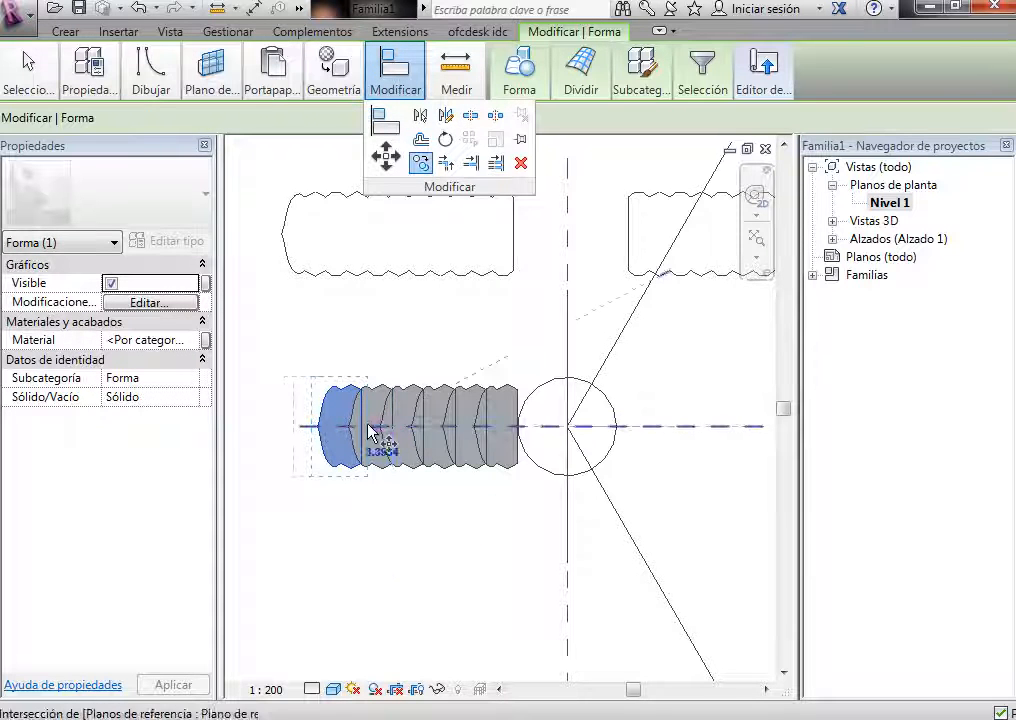
pyautogui.click(361, 427)
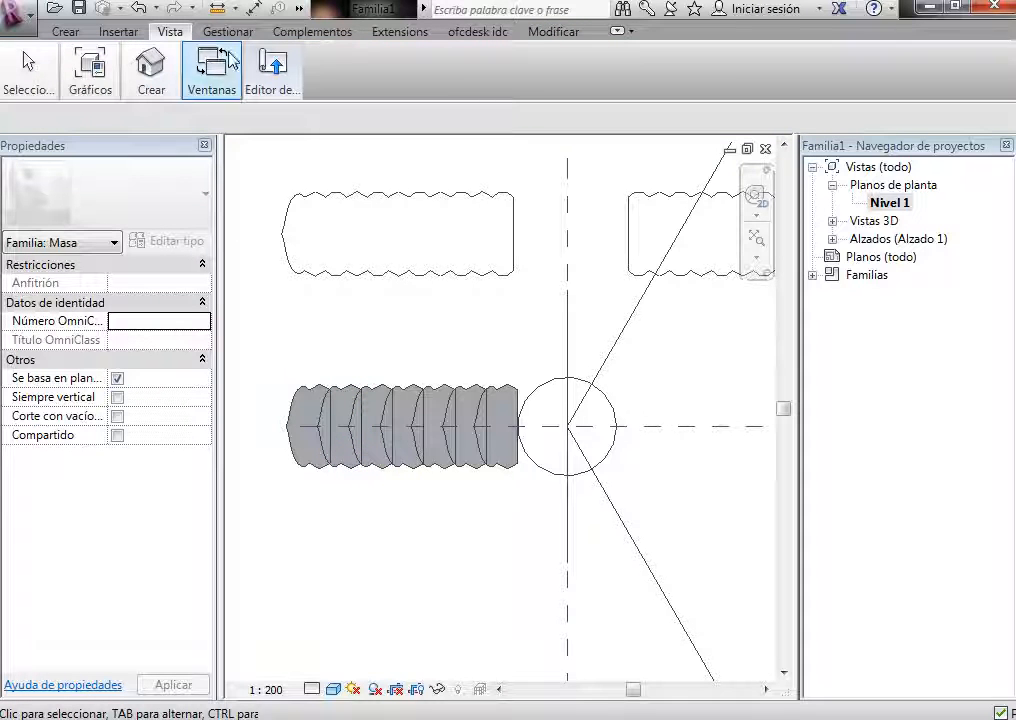
# Step: In the default 3D view, set the height of the new outermost form to 40 using its top face's vertical dimension
pyautogui.click(151, 68)
pyautogui.click(157, 148)
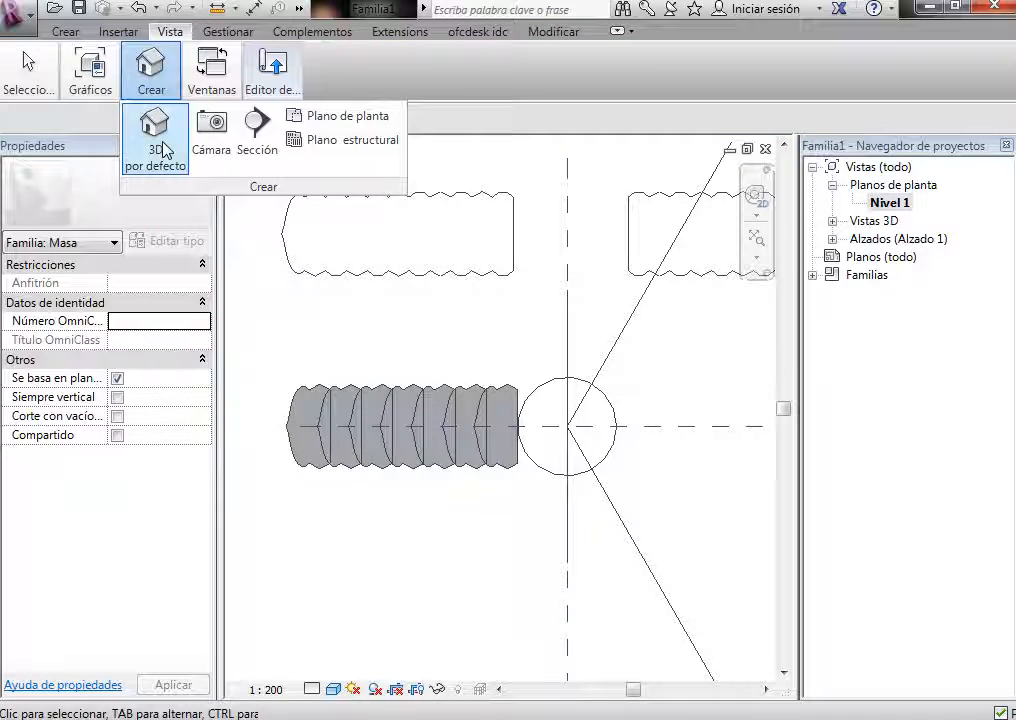
pyautogui.scroll(6, 486, 479)
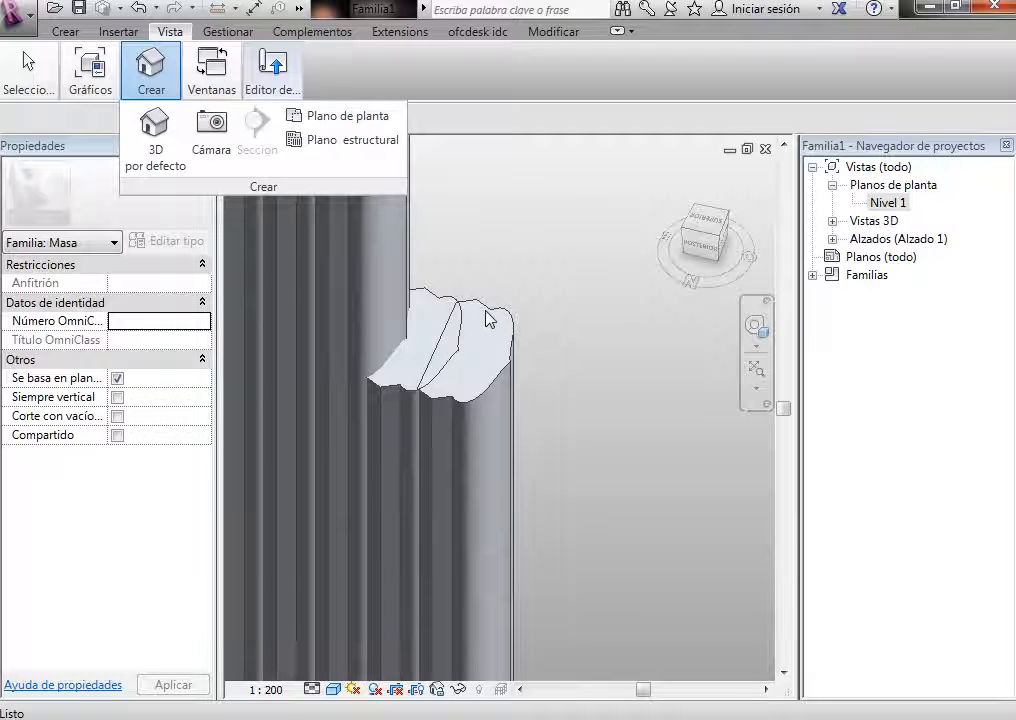
pyautogui.click(492, 349)
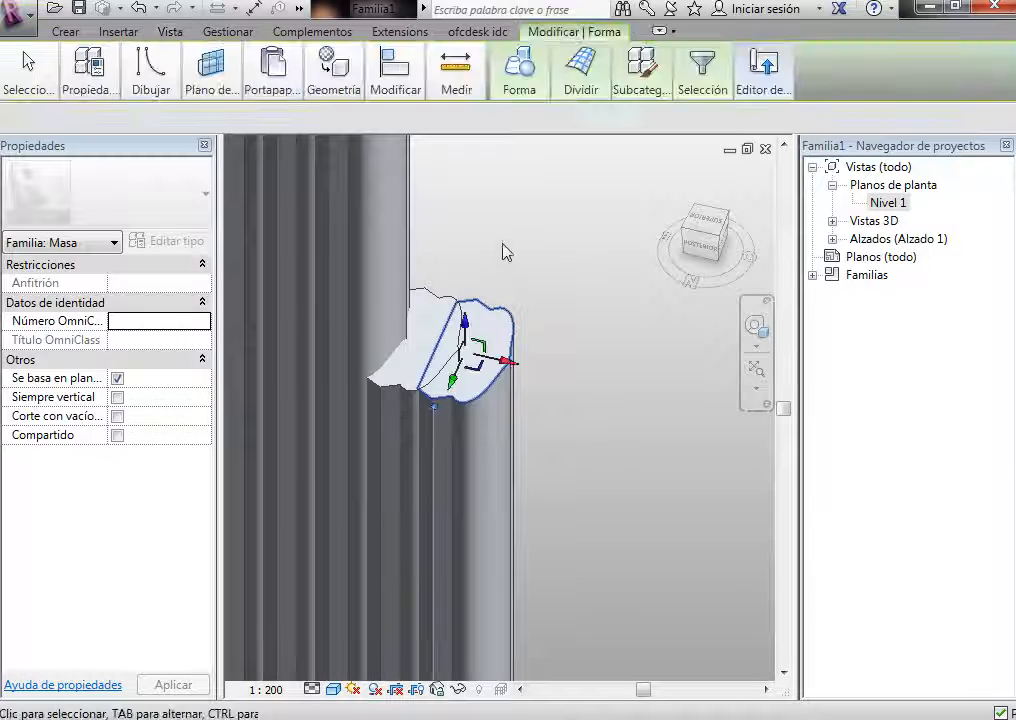
pyautogui.scroll(-2, 503, 249)
pyautogui.click(462, 566)
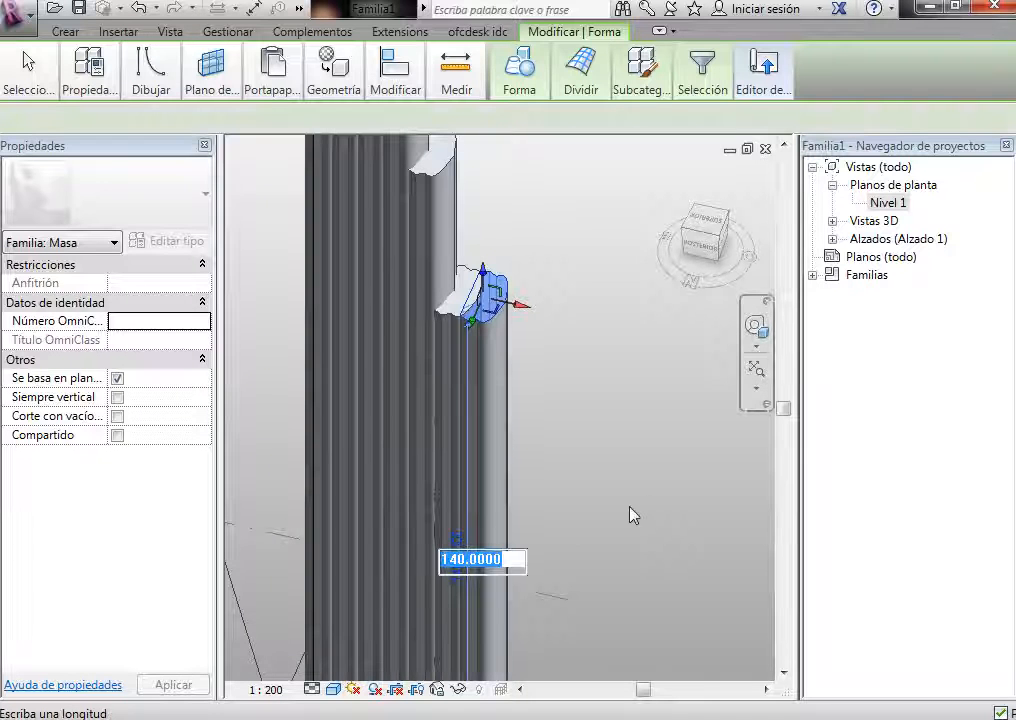
pyautogui.write('40')
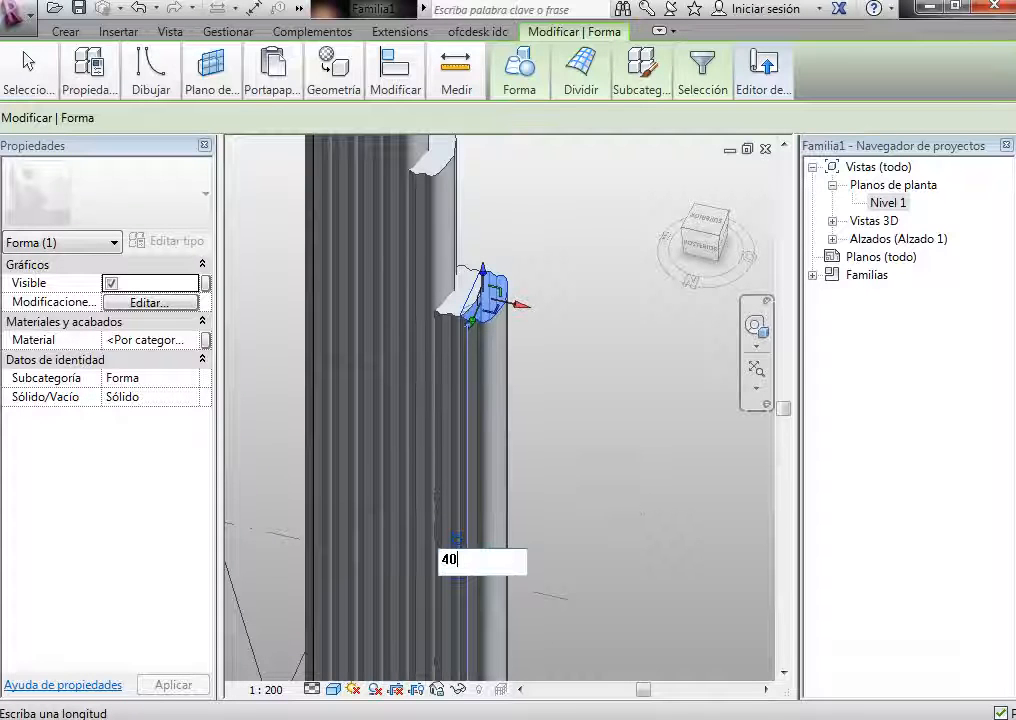
pyautogui.press('Return')
pyautogui.click(612, 496)
pyautogui.scroll(-2, 575, 227)
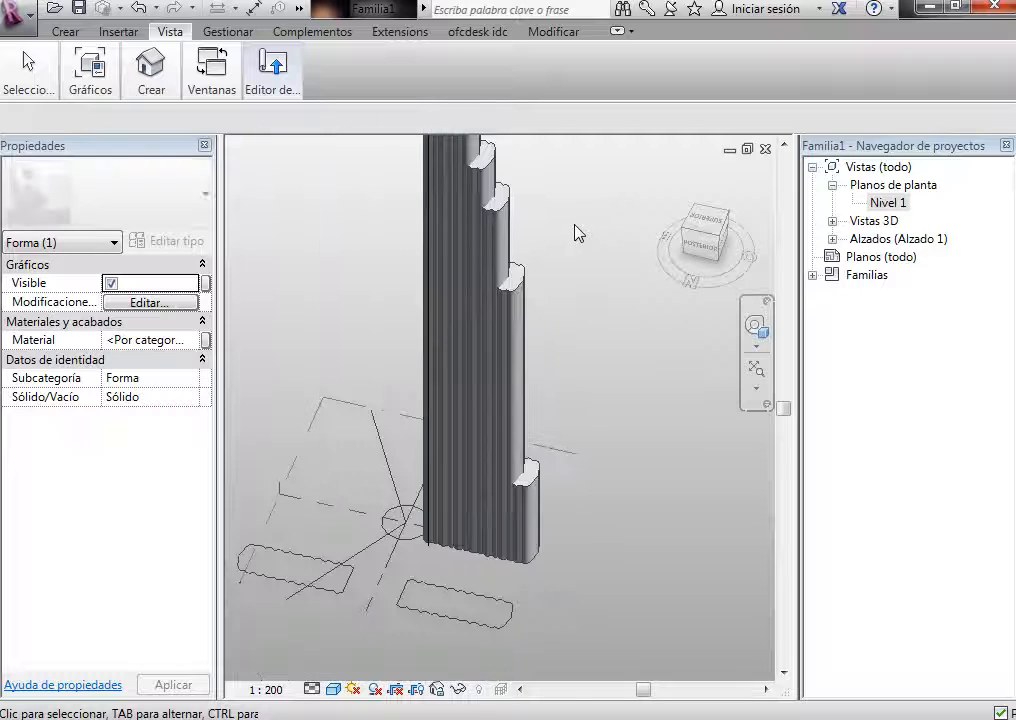
# Step: In the Nivel 1 floor plan, delete the original lobed outline and its mirrored copy above the forms
pyautogui.click(885, 203)
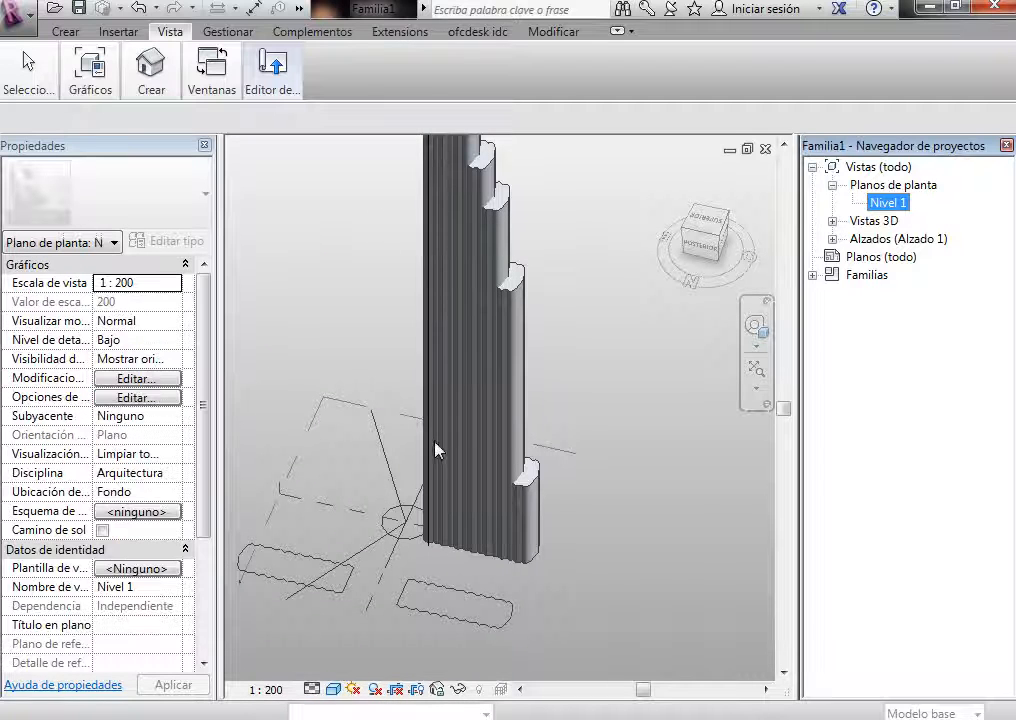
pyautogui.scroll(-2, 296, 394)
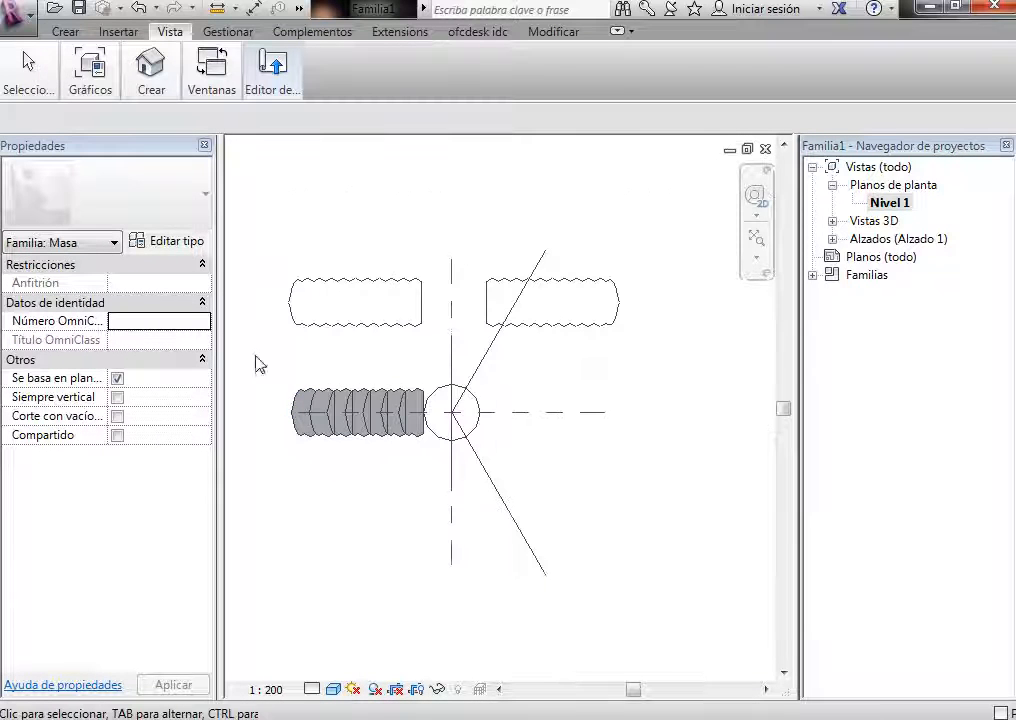
pyautogui.moveTo(264, 243)
pyautogui.mouseDown()
pyautogui.moveTo(445, 343)
pyautogui.moveTo(436, 336)
pyautogui.mouseUp()
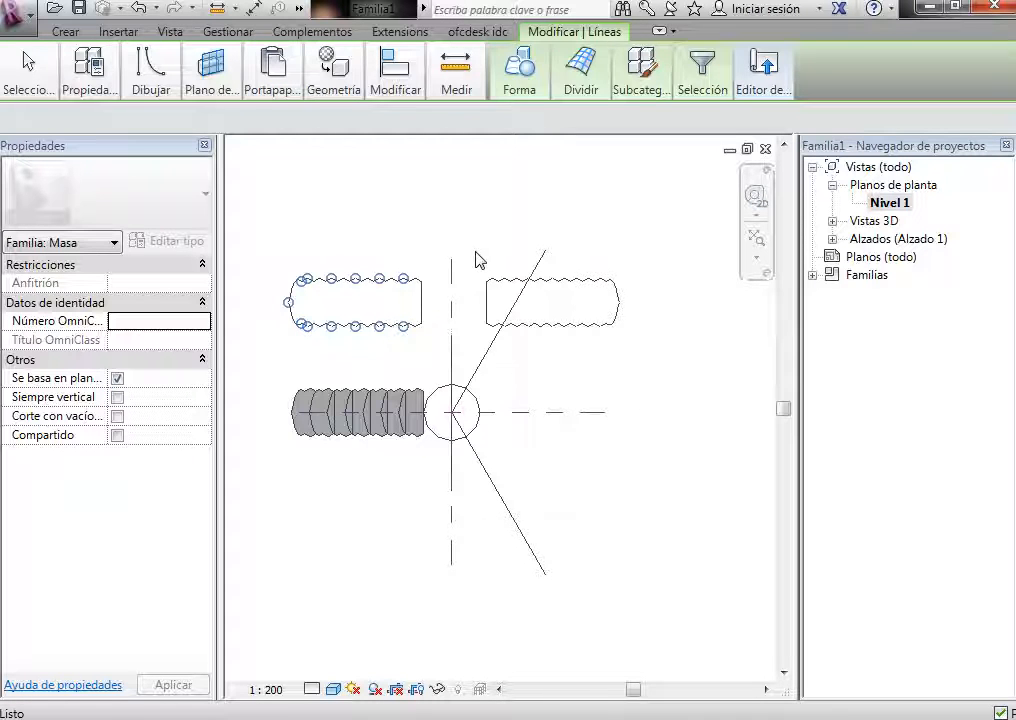
pyautogui.press('Delete')
pyautogui.moveTo(473, 250)
pyautogui.mouseDown()
pyautogui.moveTo(692, 367)
pyautogui.moveTo(684, 363)
pyautogui.mouseUp()
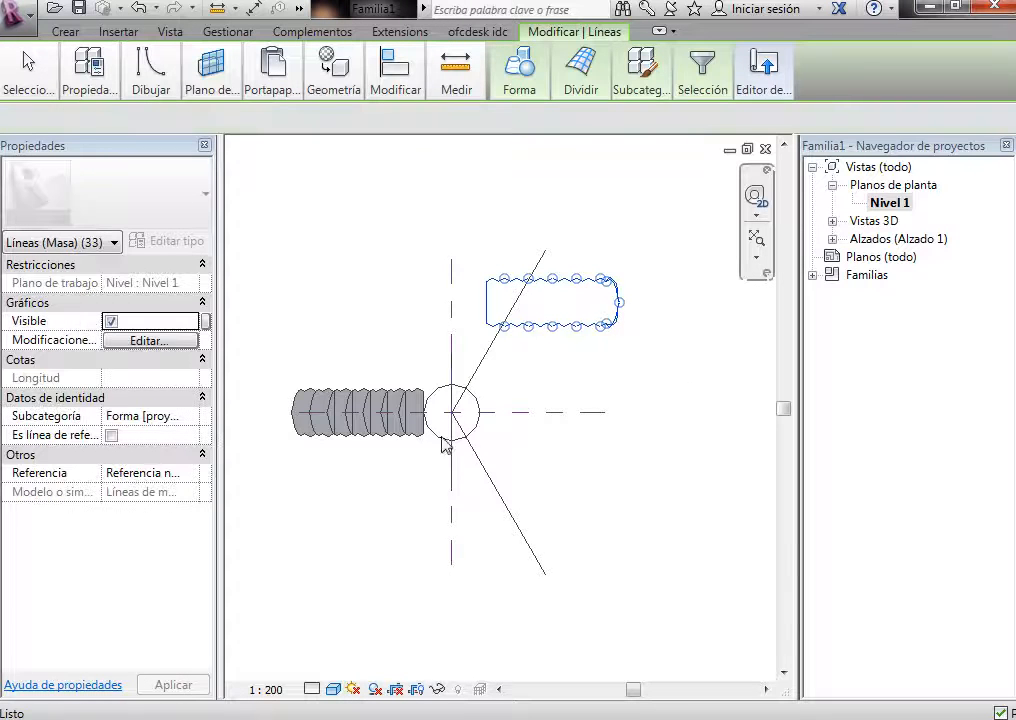
pyautogui.press('Delete')
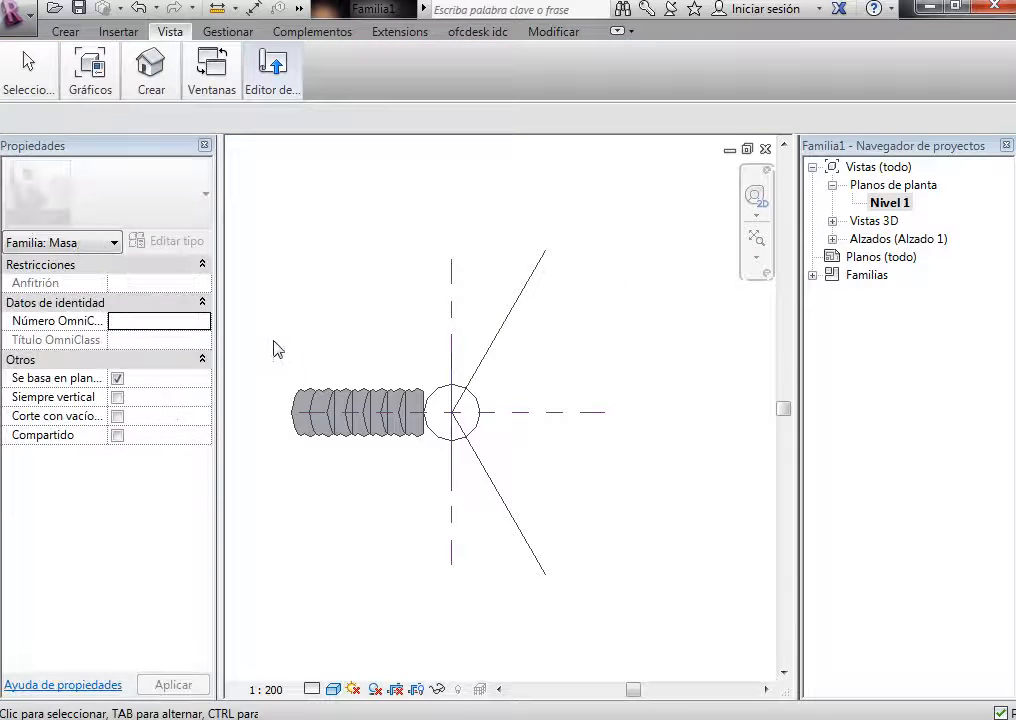
# Step: Select all seven lobed forms and create a copy of the wing along the lower diagonal line, keeping the original
pyautogui.moveTo(258, 337)
pyautogui.mouseDown()
pyautogui.moveTo(442, 469)
pyautogui.moveTo(236, 163)
pyautogui.mouseUp()
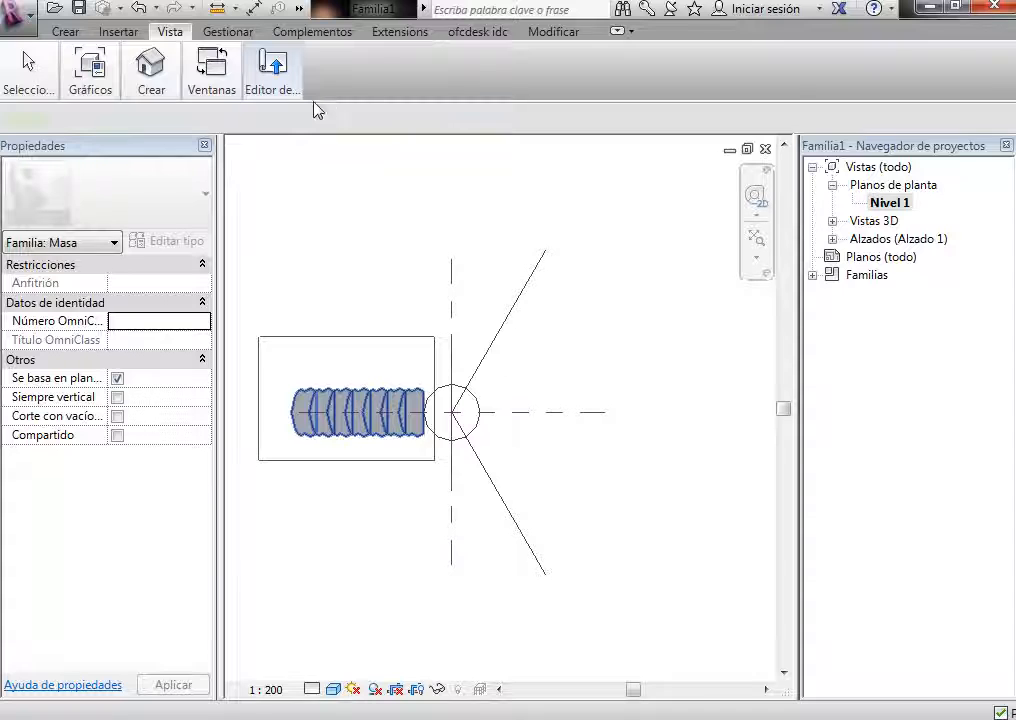
pyautogui.moveTo(395, 70)
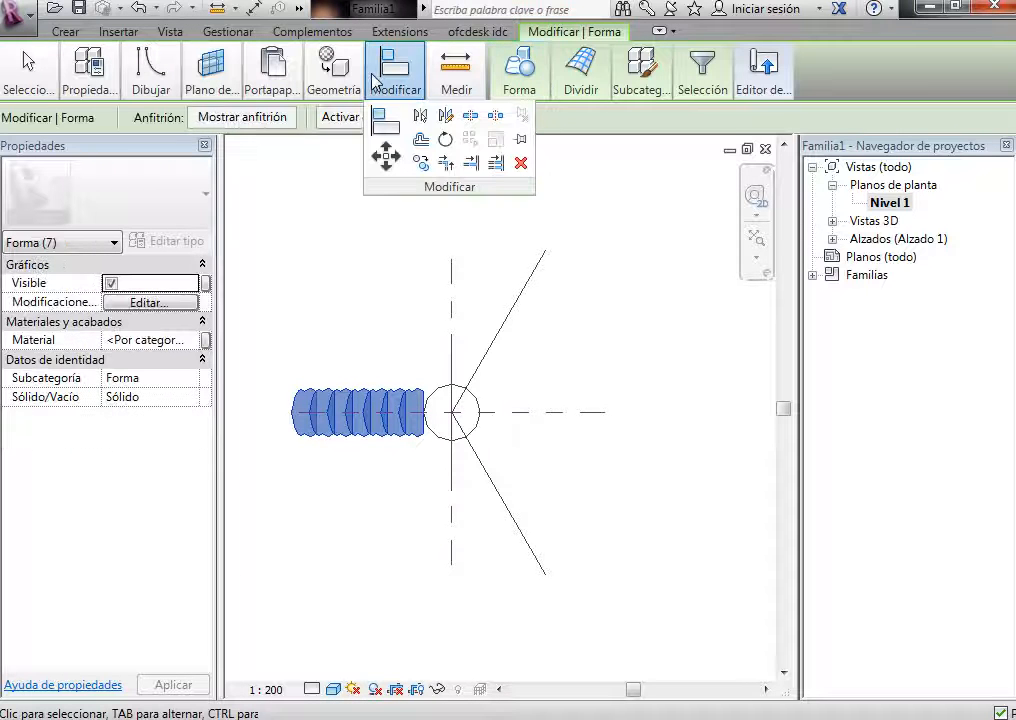
pyautogui.click(448, 166)
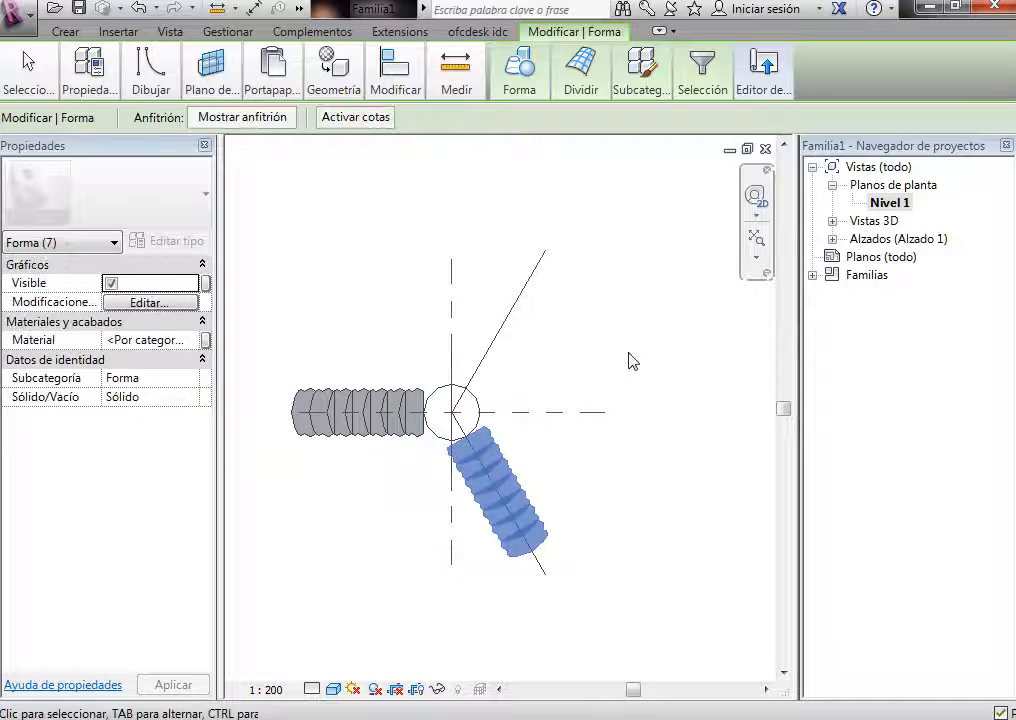
# Step: Mirror the lower diagonal wing about the horizontal reference axis to form the upper diagonal wing, keeping the original
pyautogui.click(394, 72)
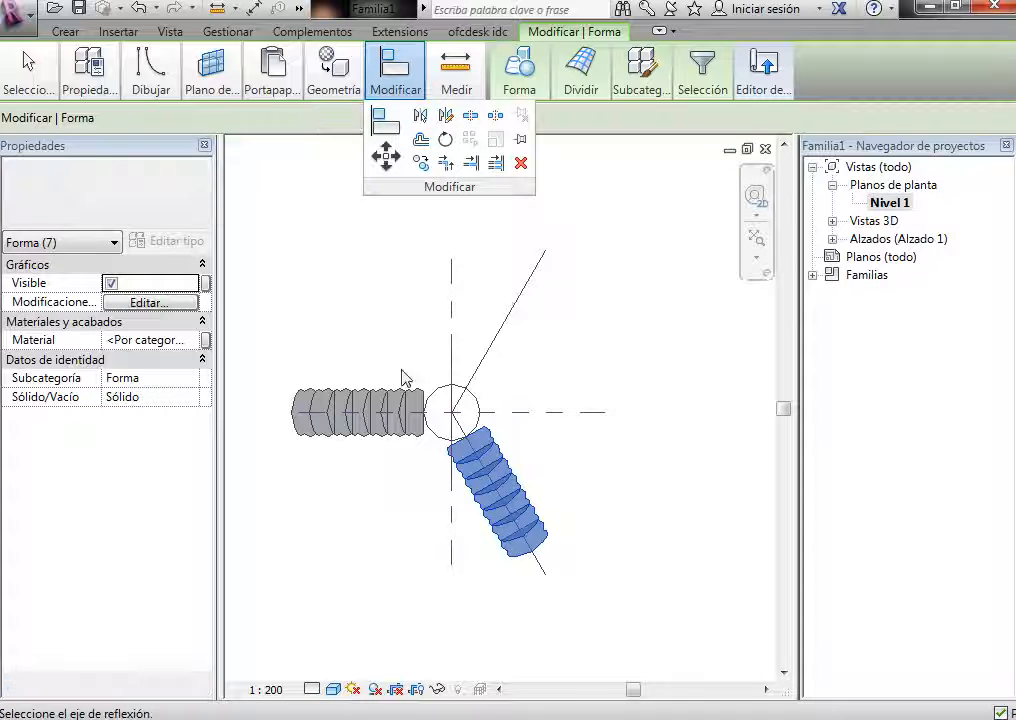
pyautogui.click(549, 416)
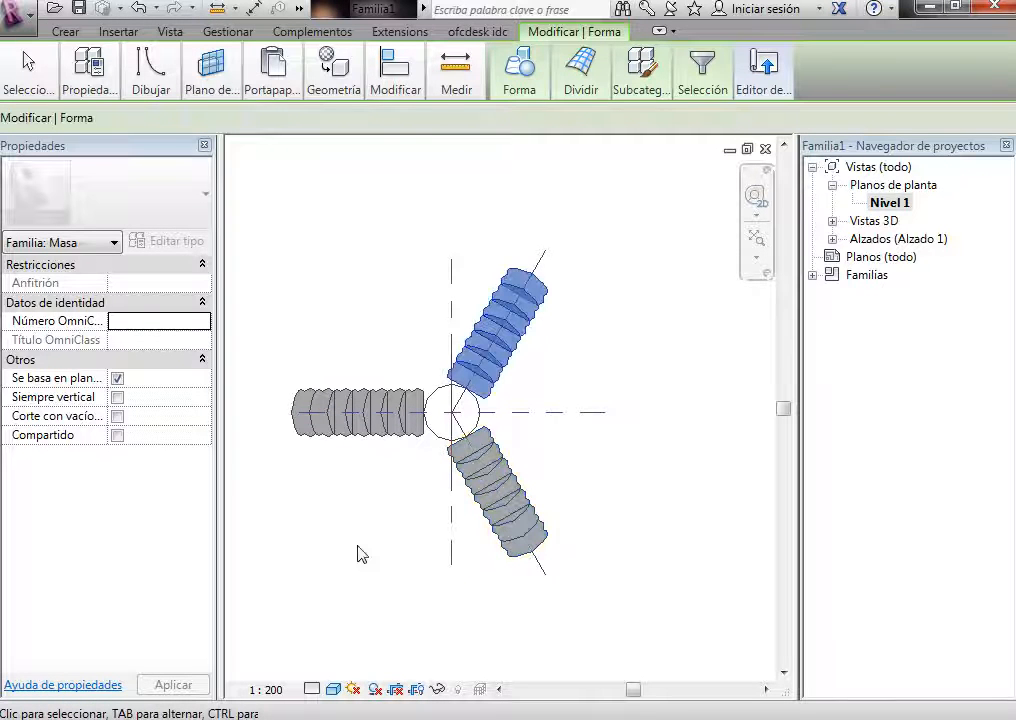
pyautogui.click(381, 308)
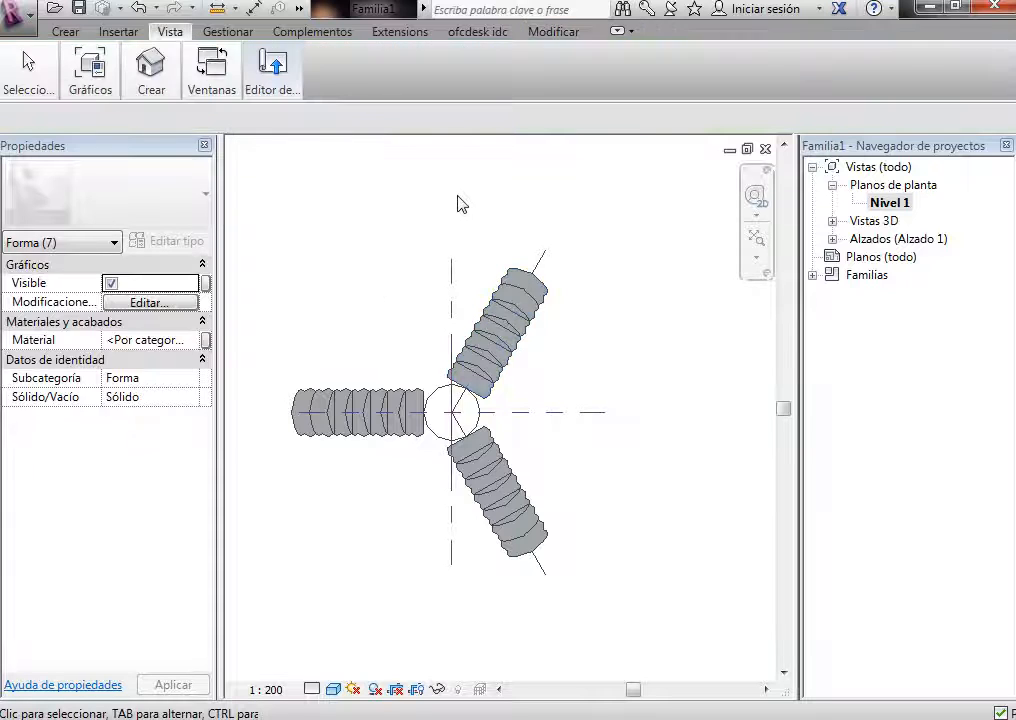
# Step: Inspect the stepped three-wing tower in the default 3D view, including its back and left sides
pyautogui.click(150, 78)
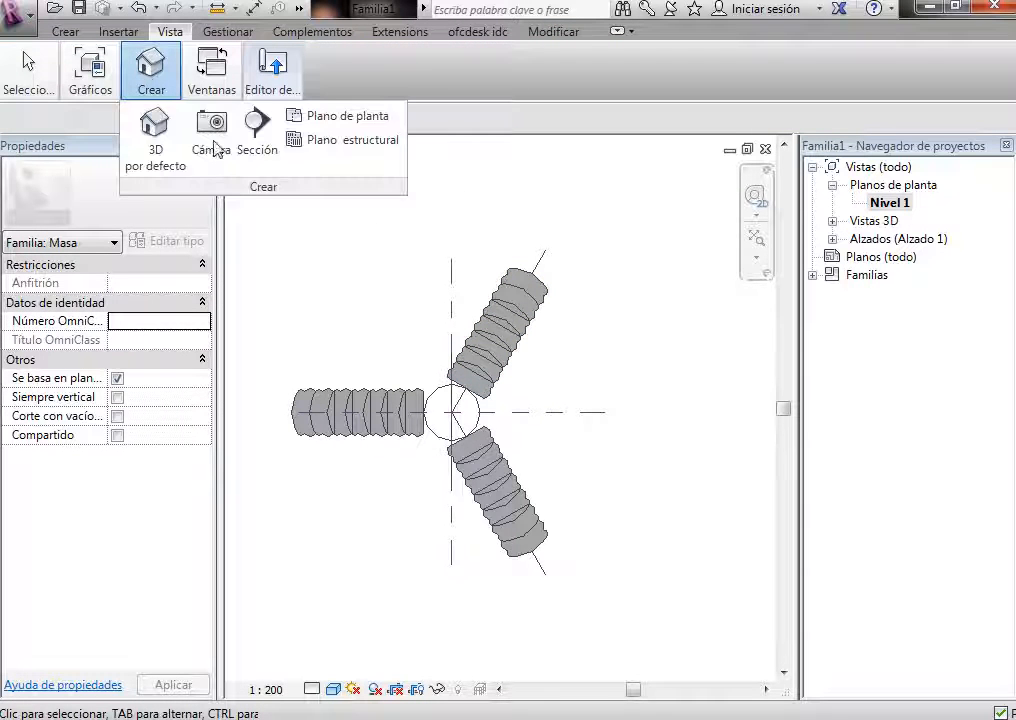
pyautogui.click(154, 130)
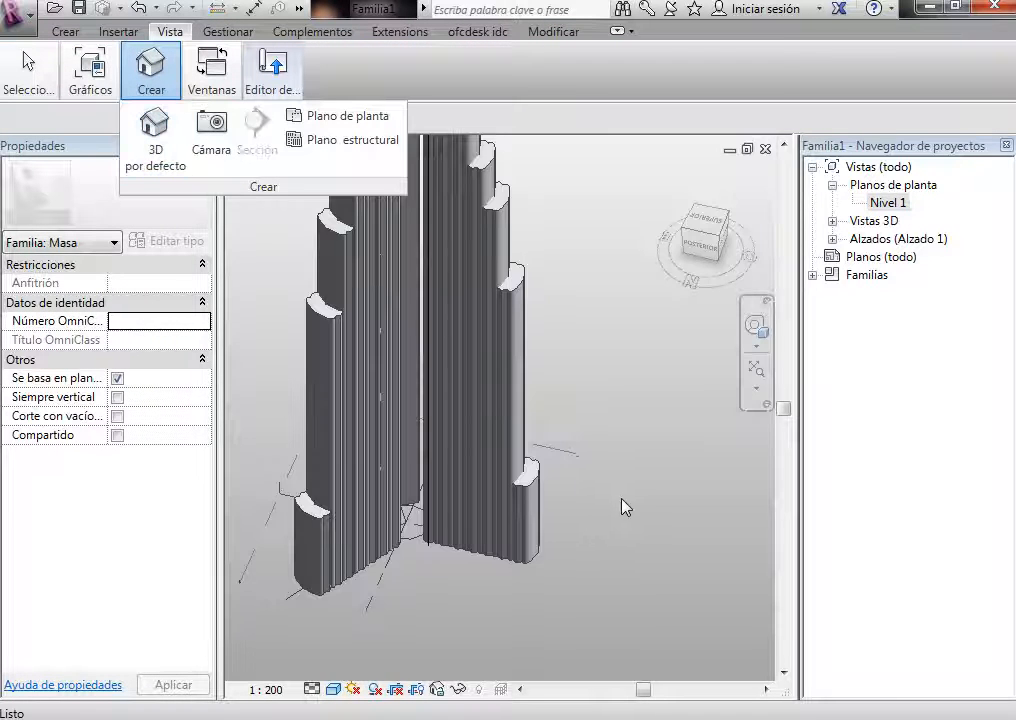
pyautogui.scroll(-4, 626, 536)
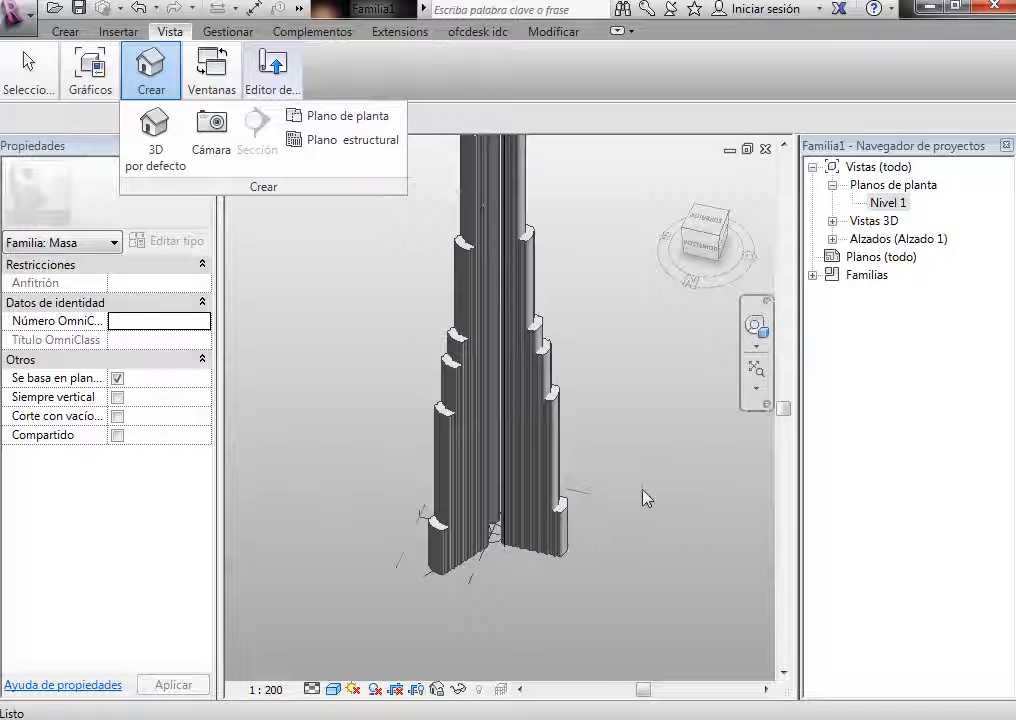
pyautogui.scroll(2, 680, 446)
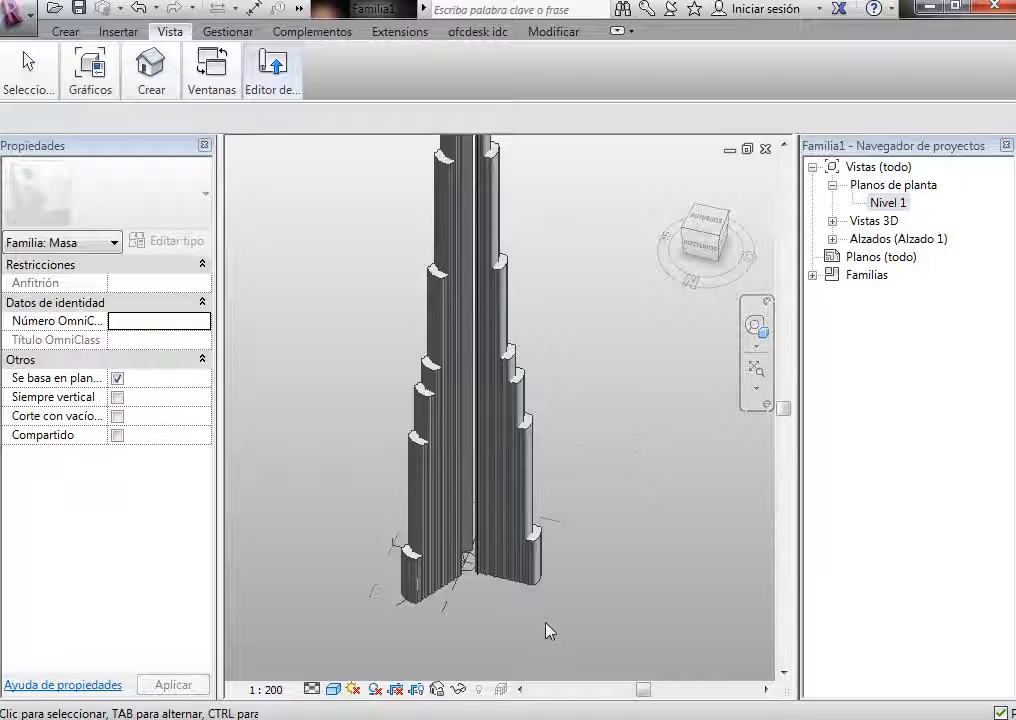
pyautogui.scroll(2, 585, 544)
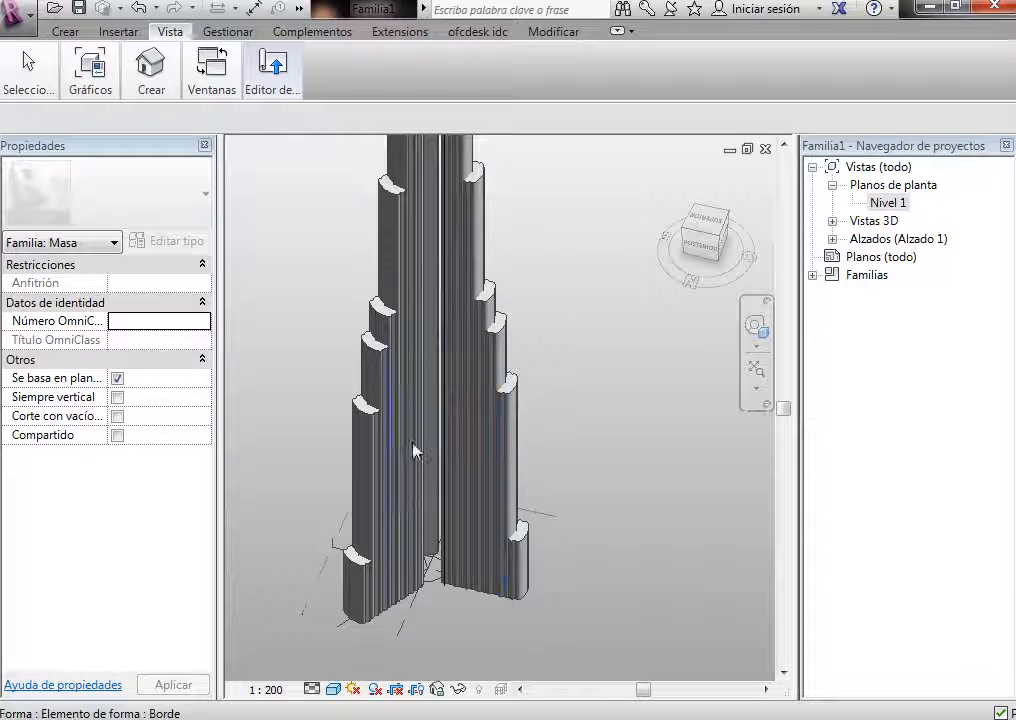
pyautogui.click(709, 245)
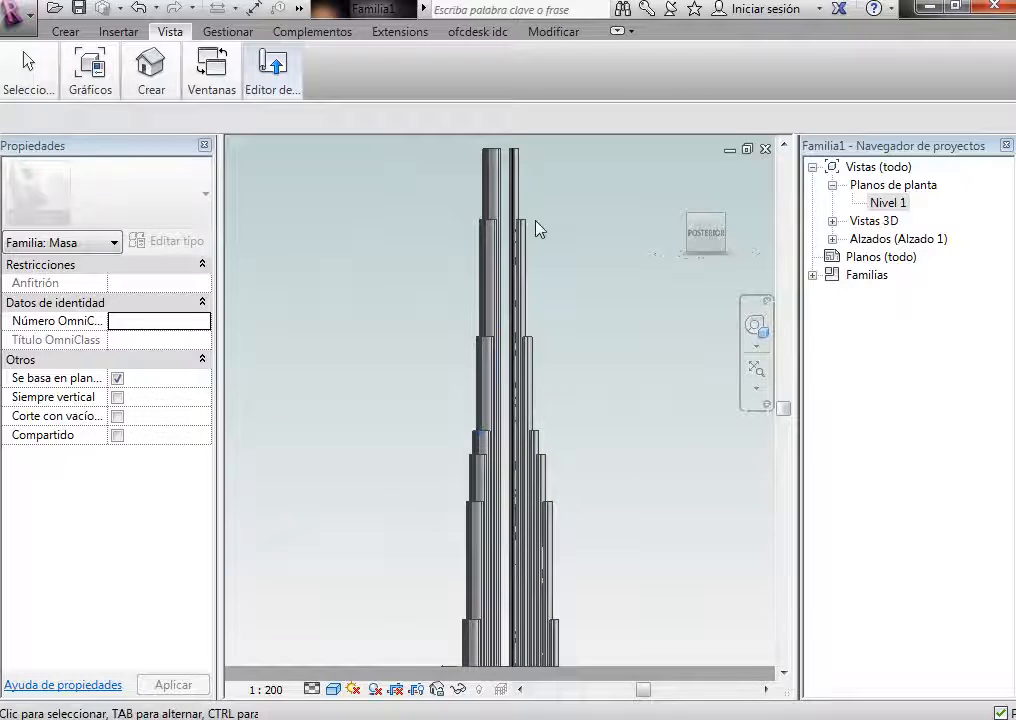
pyautogui.click(725, 228)
pyautogui.click(720, 240)
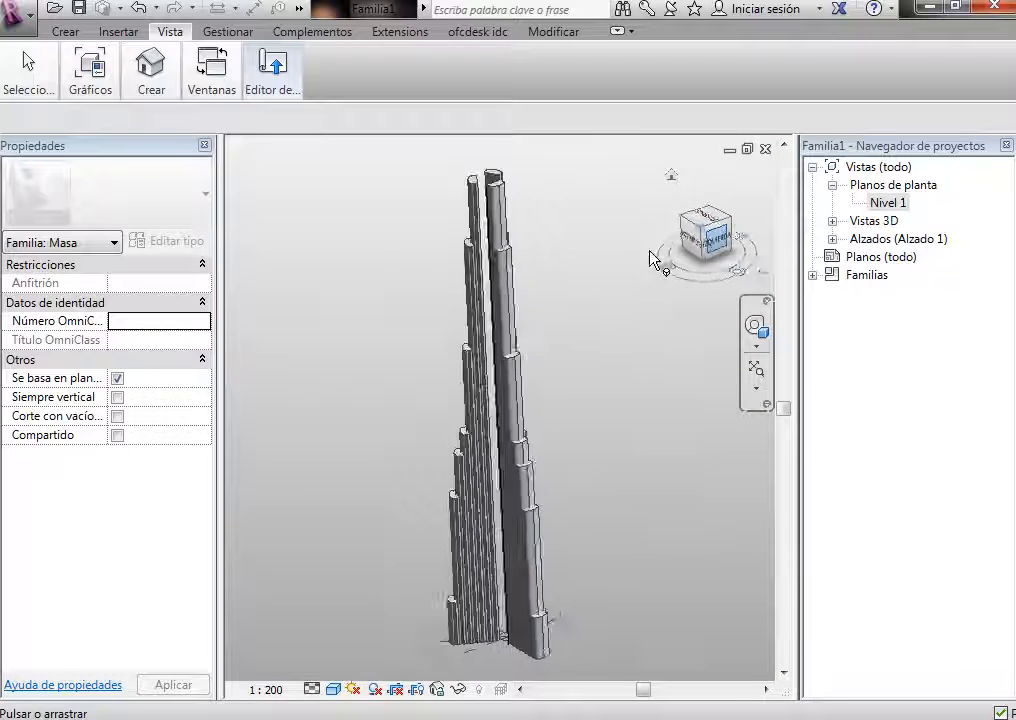
# Step: Open the Norte elevation view of the tower
pyautogui.click(832, 239)
pyautogui.click(885, 293)
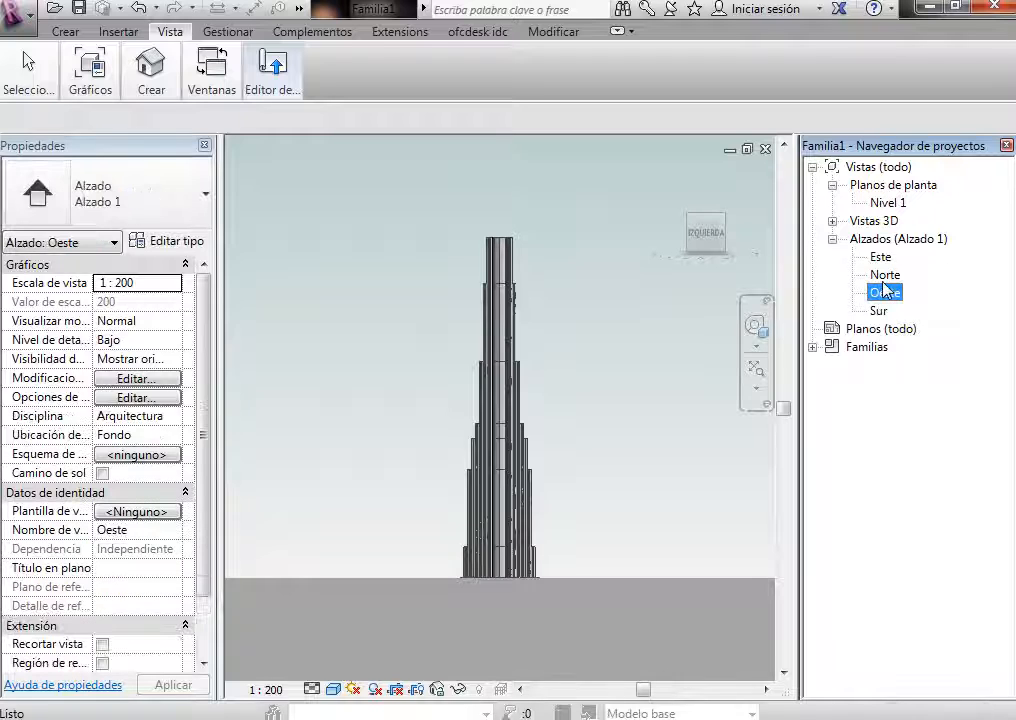
pyautogui.doubleClick(885, 274)
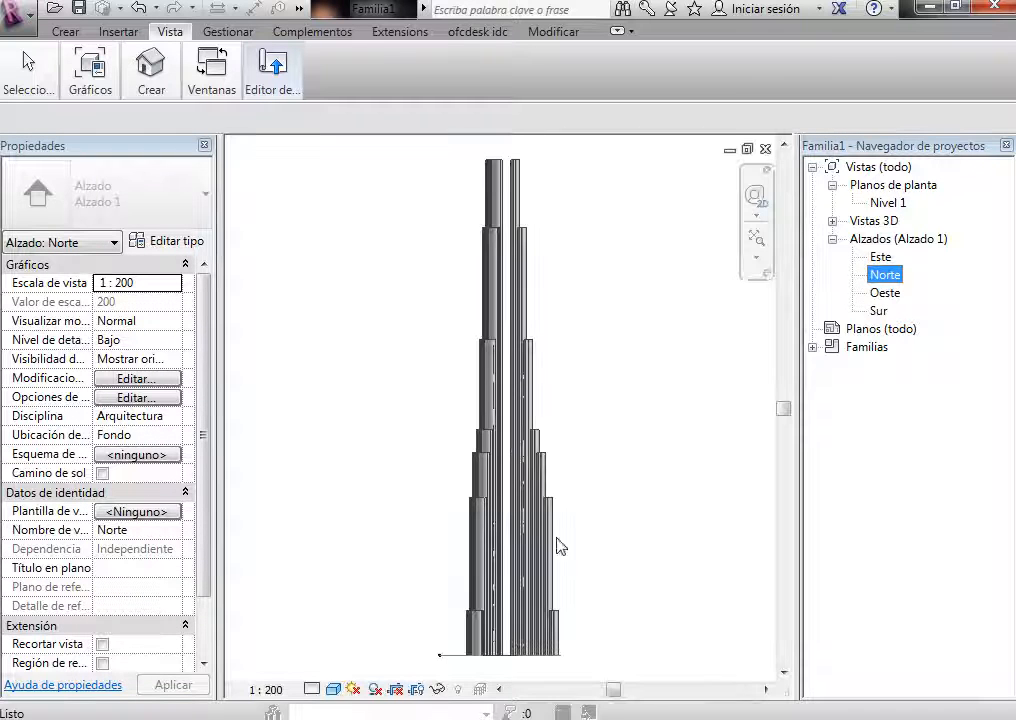
pyautogui.scroll(-2, 404, 352)
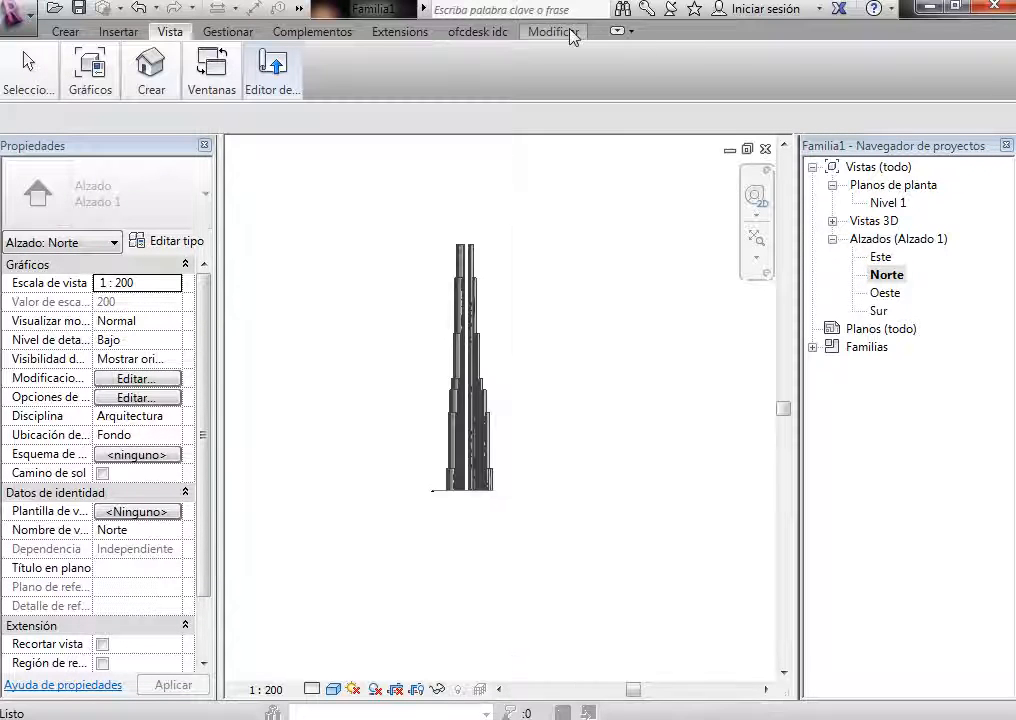
# Step: Place an aligned dimension for the height of the tower's lowest step, measured from the Nivel 1 level to the step's top vertex
pyautogui.click(553, 31)
pyautogui.click(538, 94)
pyautogui.moveTo(456, 75)
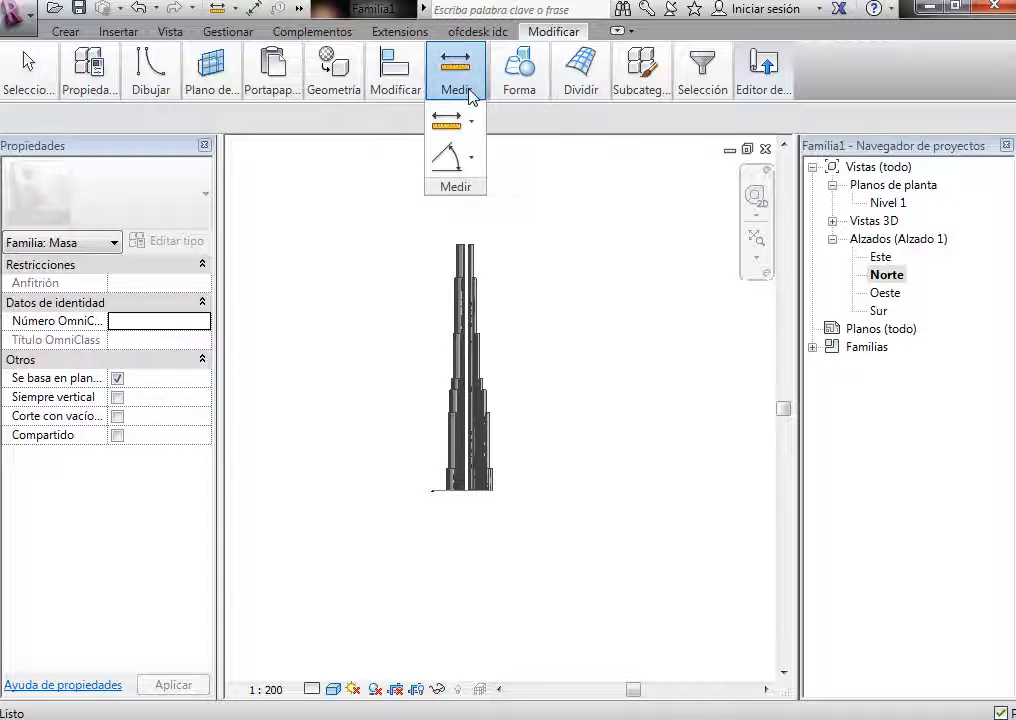
pyautogui.click(471, 162)
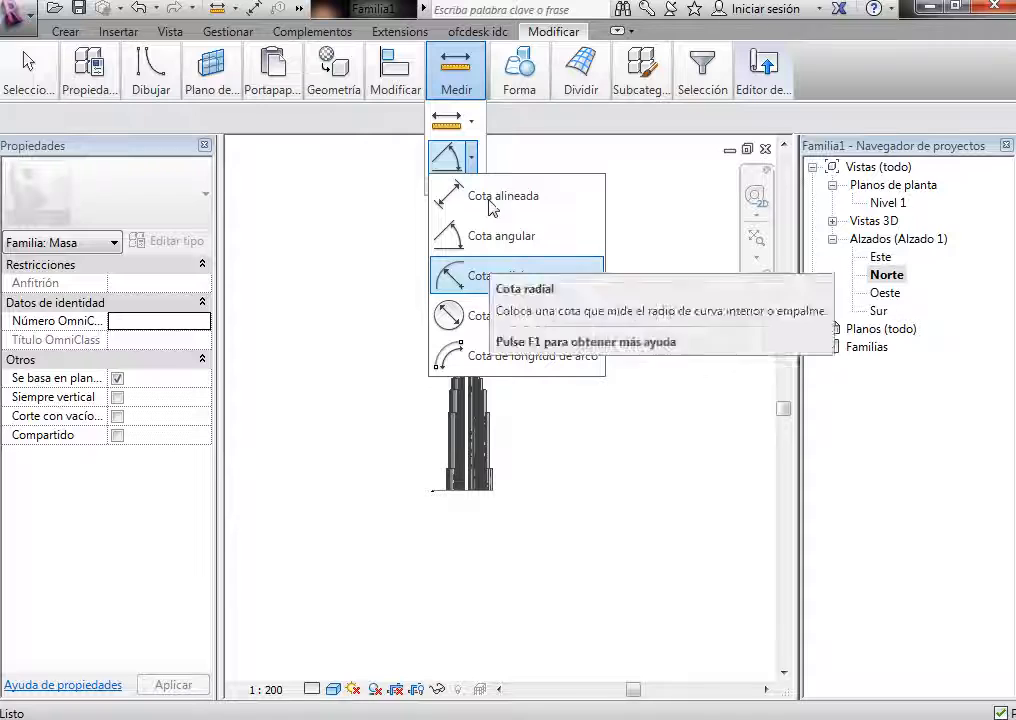
pyautogui.click(490, 202)
pyautogui.scroll(4, 476, 493)
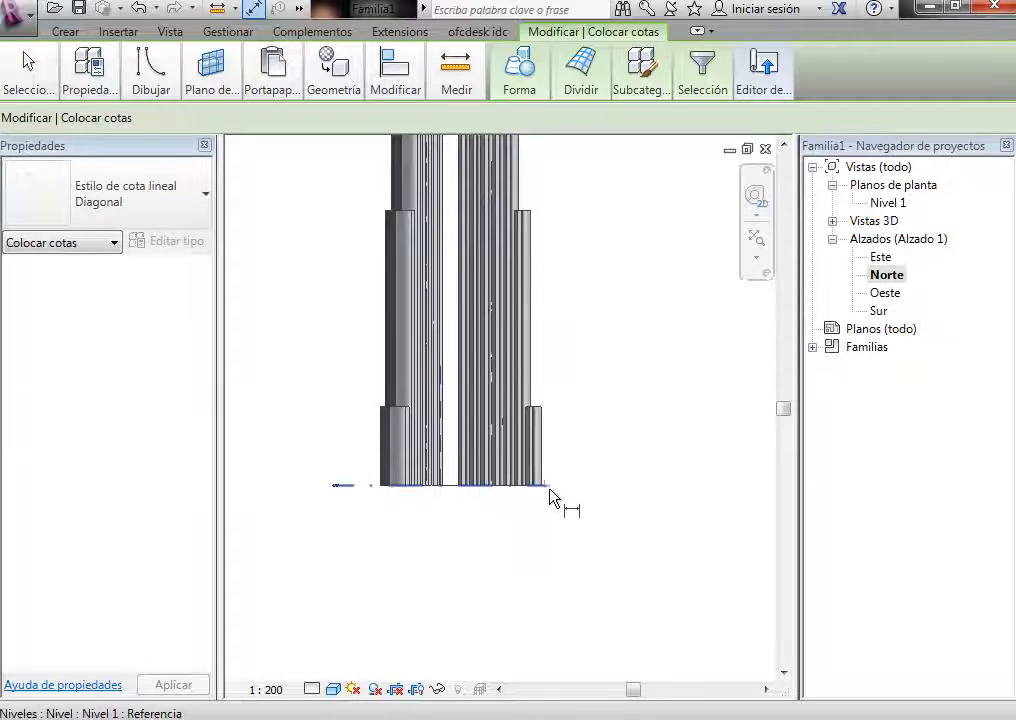
pyautogui.click(541, 408)
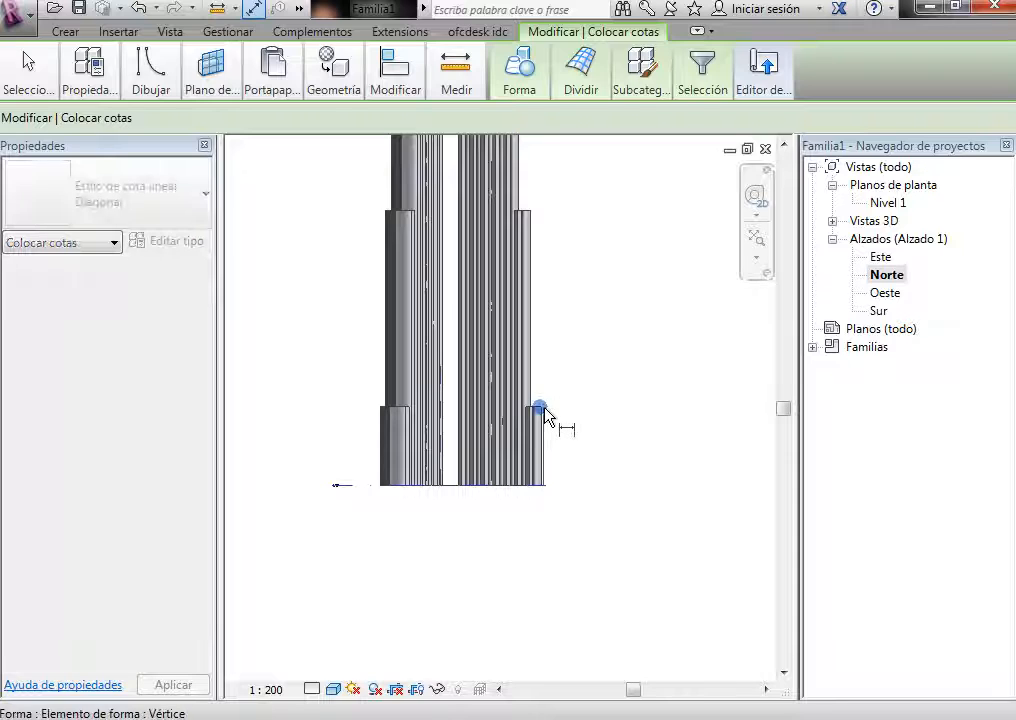
pyautogui.scroll(1, 647, 430)
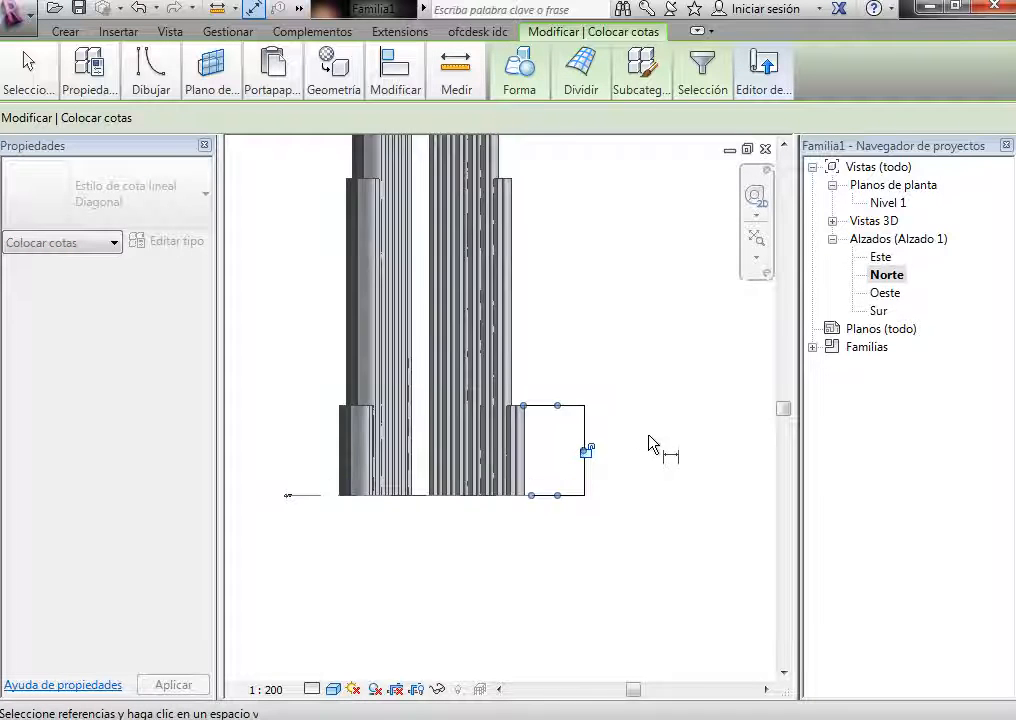
pyautogui.press('Escape')
pyautogui.press('Escape')
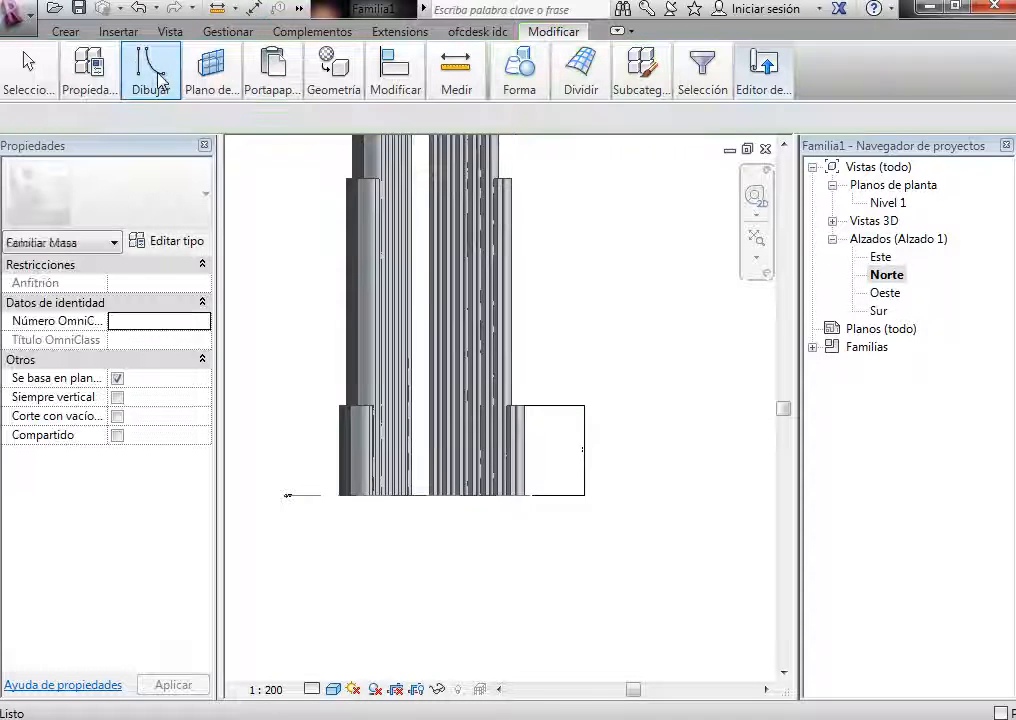
# Step: Draw a horizontal model line about 65 long on the base level, extending outward from the tower's lowest step
pyautogui.click(152, 70)
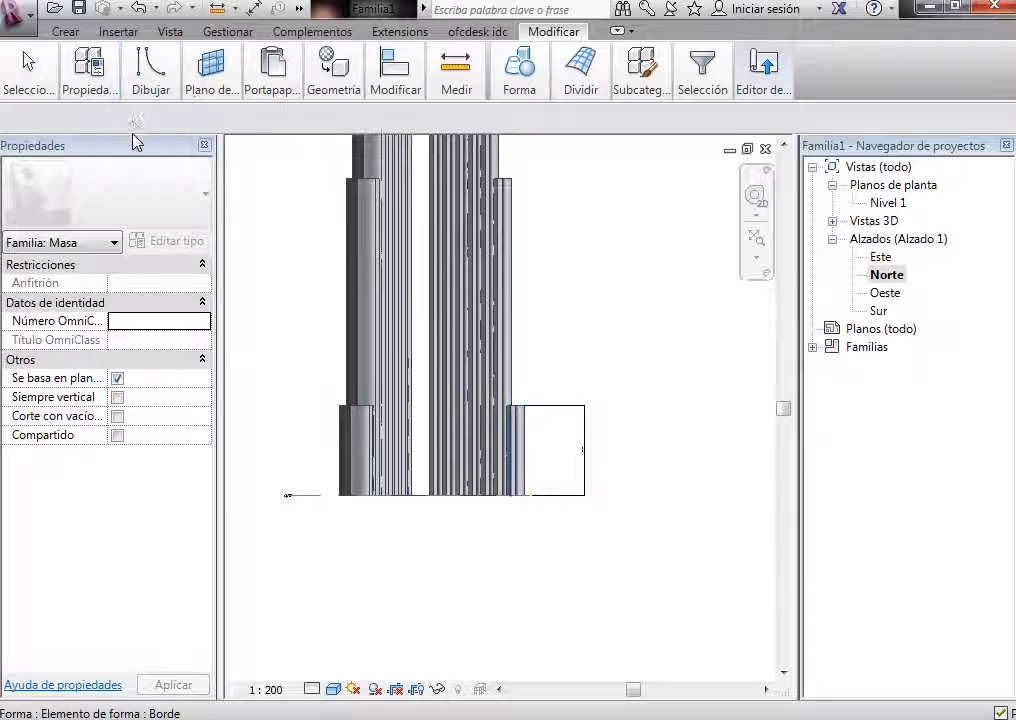
pyautogui.click(152, 68)
pyautogui.click(220, 118)
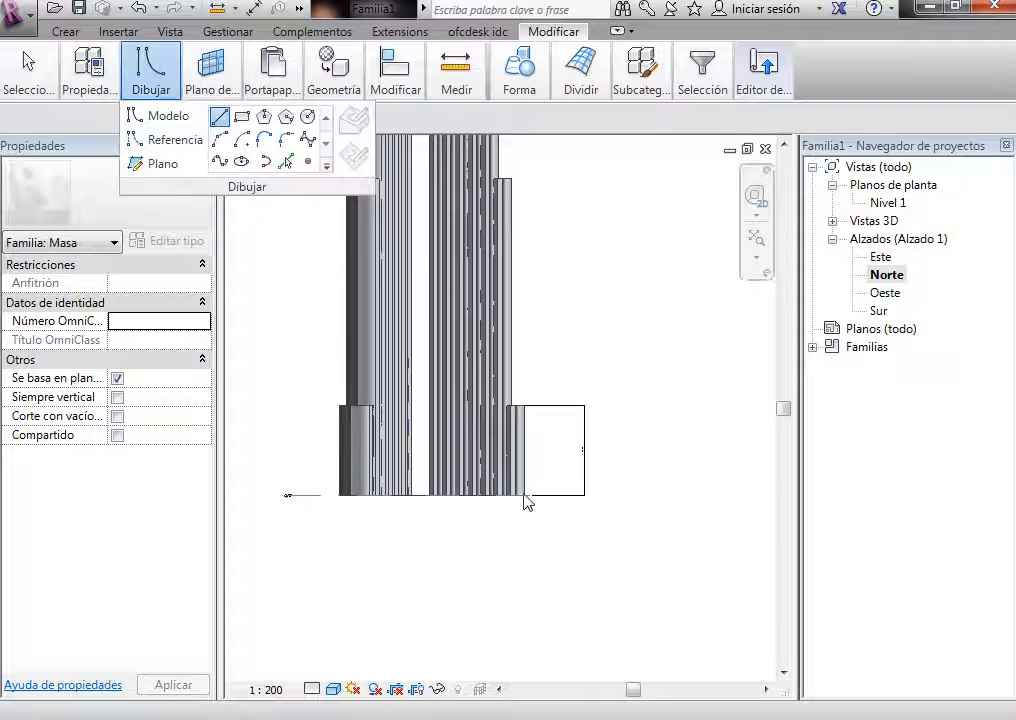
pyautogui.click(674, 493)
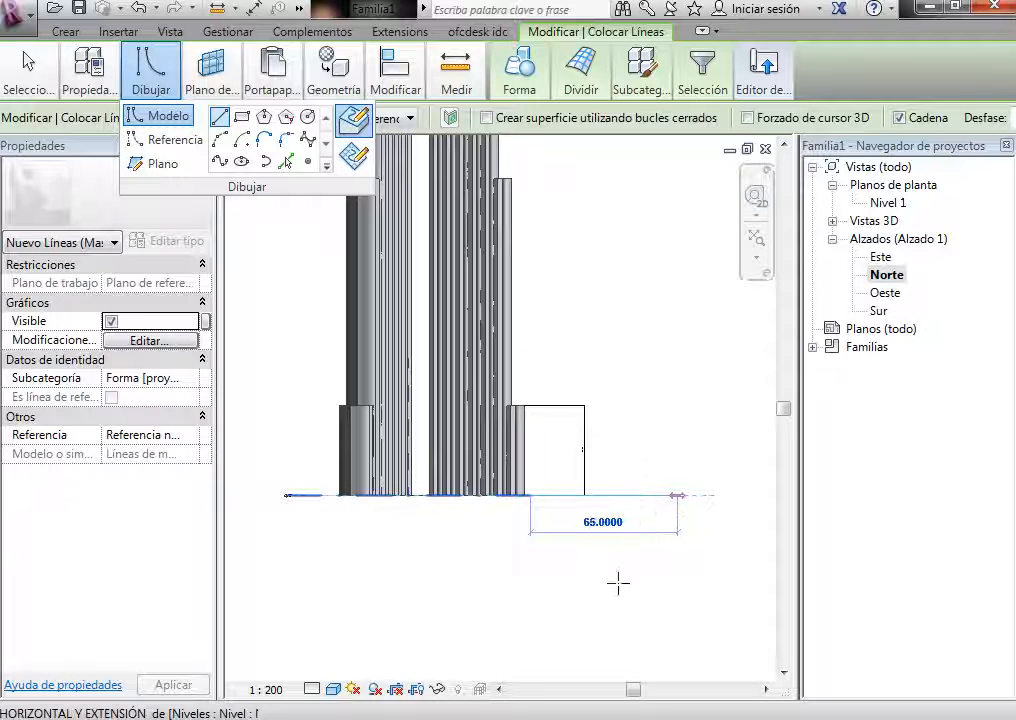
pyautogui.press('Escape')
pyautogui.press('Escape')
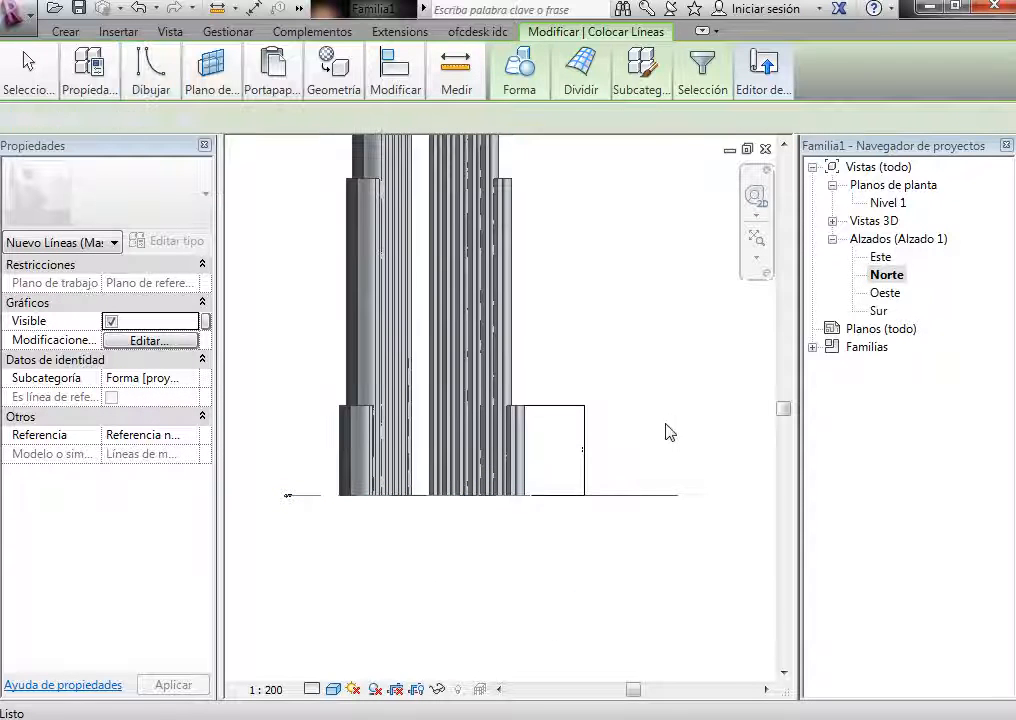
# Step: Offset a copy of the base line 20 upward
pyautogui.moveTo(395, 88)
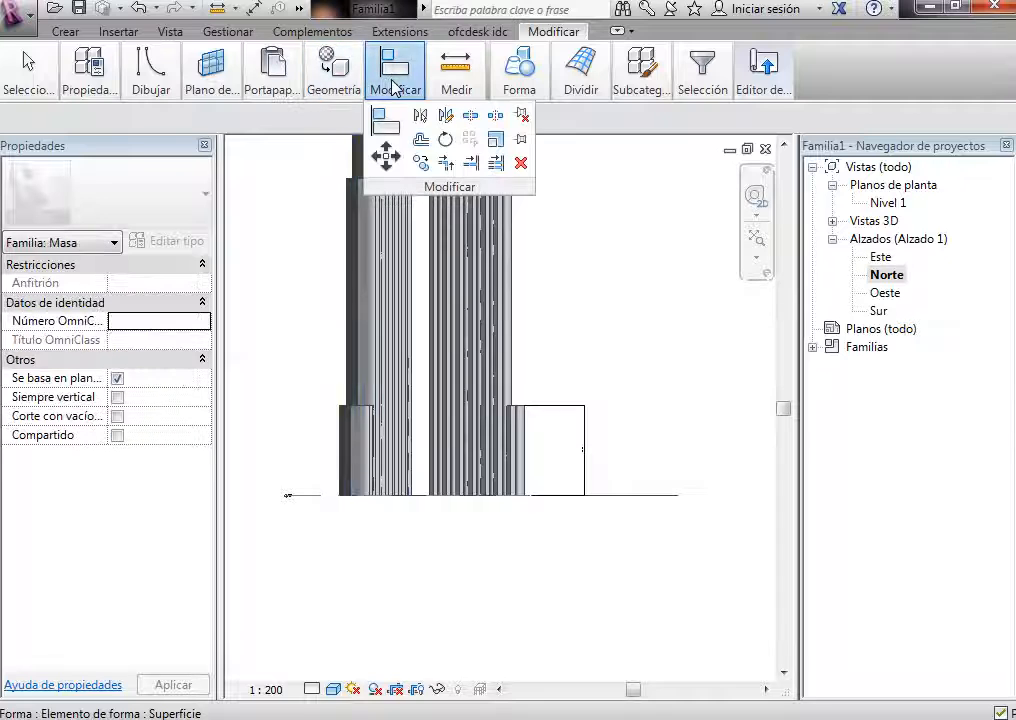
pyautogui.click(421, 141)
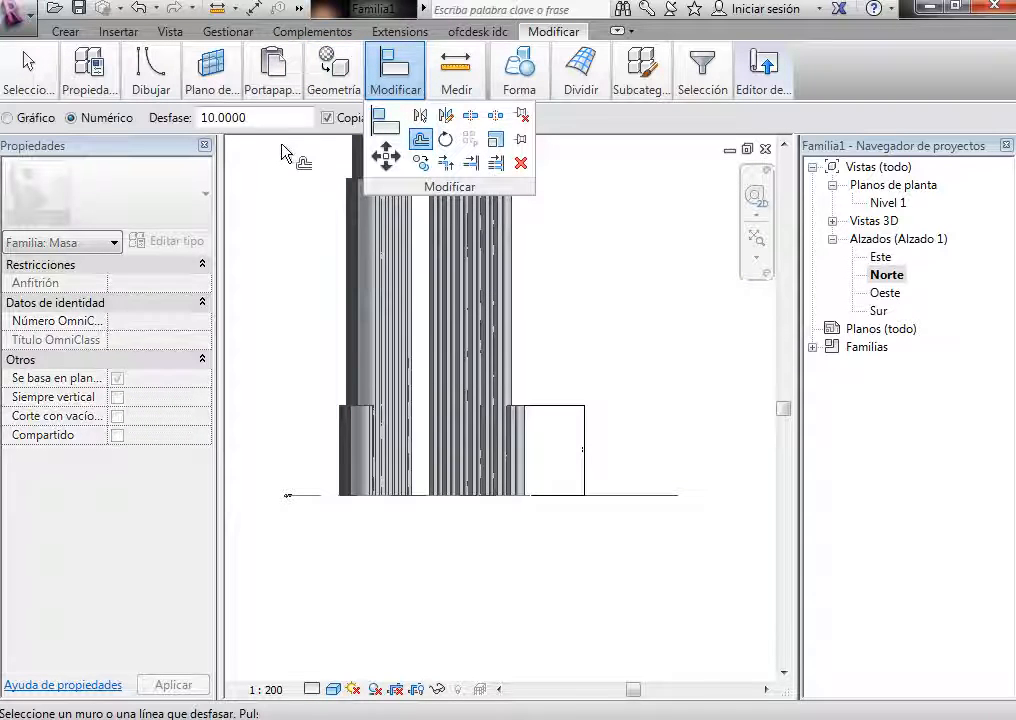
pyautogui.doubleClick(225, 118)
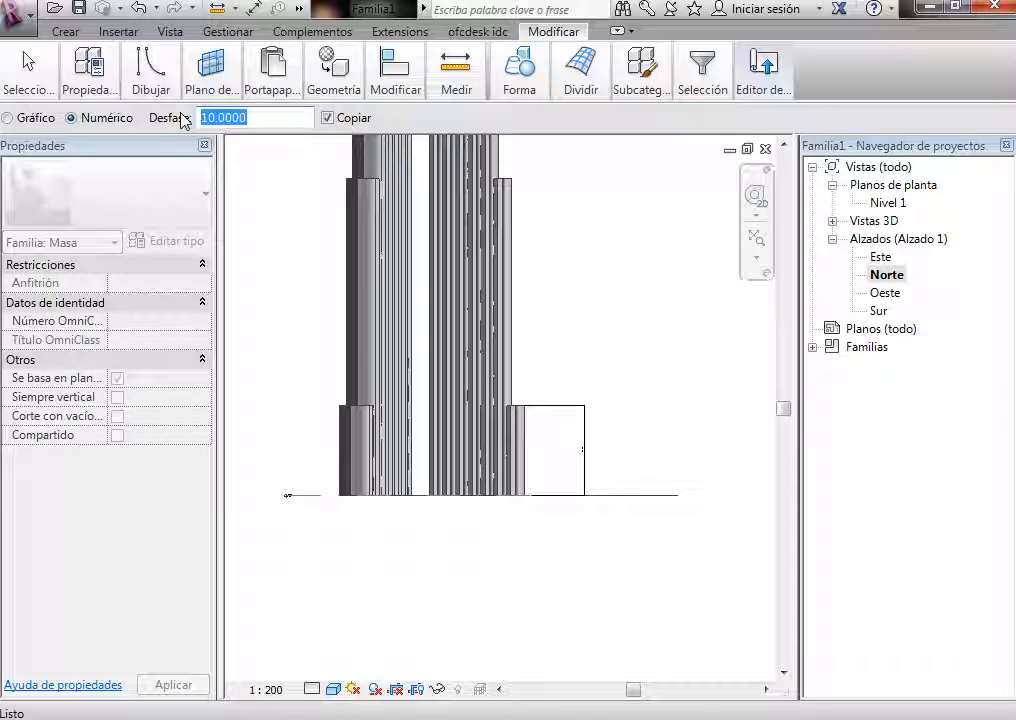
pyautogui.write('20')
pyautogui.press('Return')
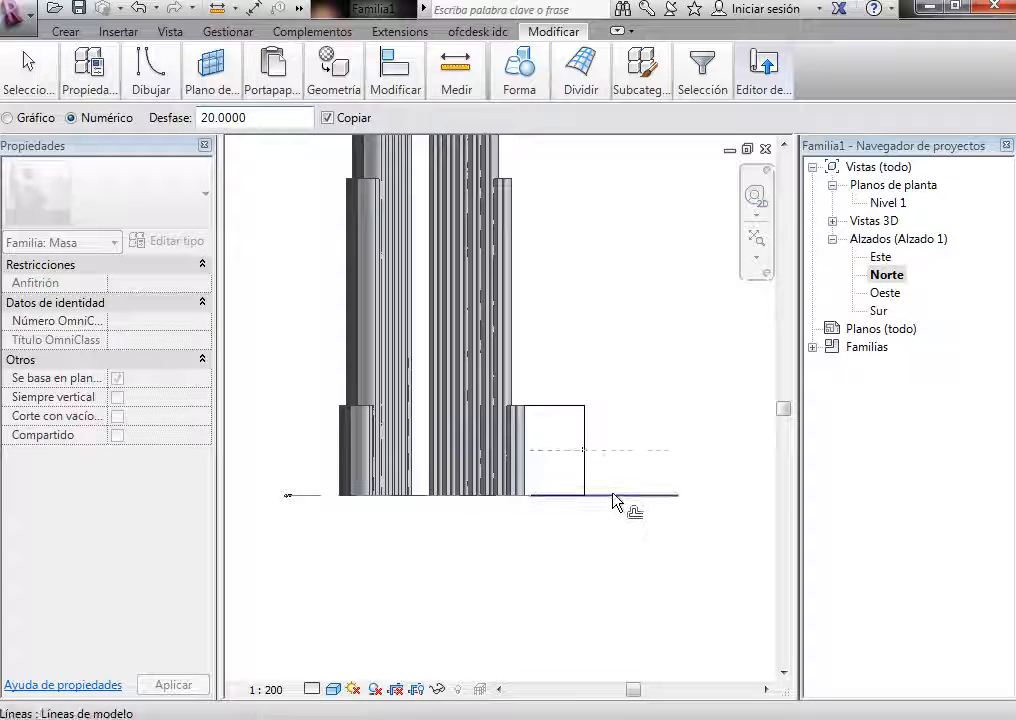
pyautogui.click(617, 495)
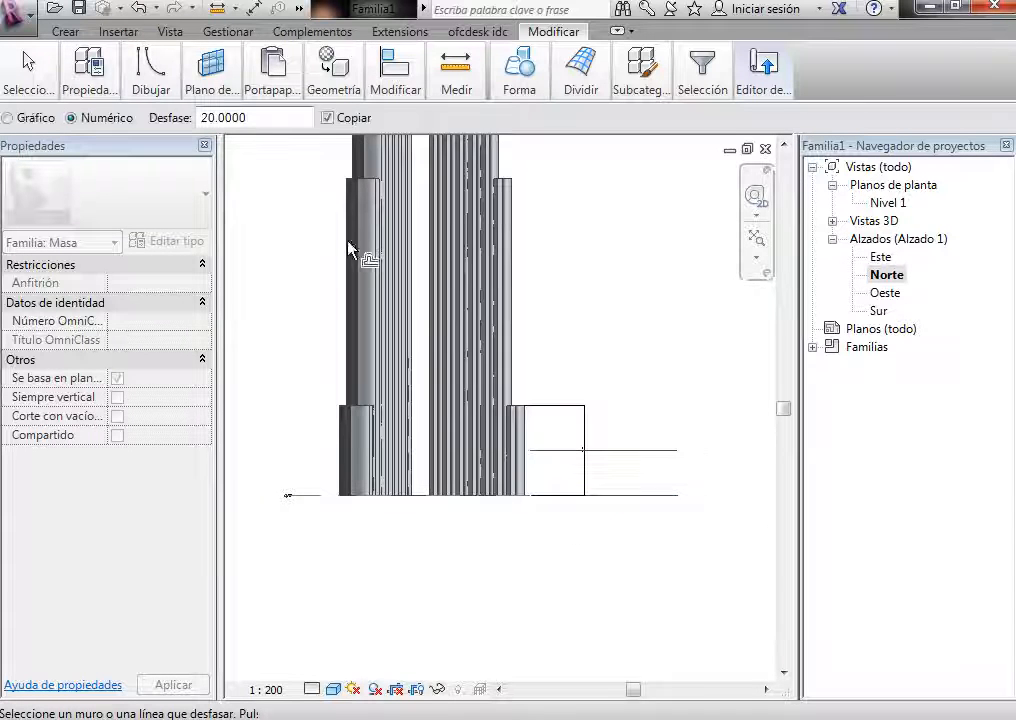
# Step: Offset the base line by 80 with copying on, creating one copy below it and one above it
pyautogui.moveTo(263, 118); pyautogui.dragTo(150, 115)
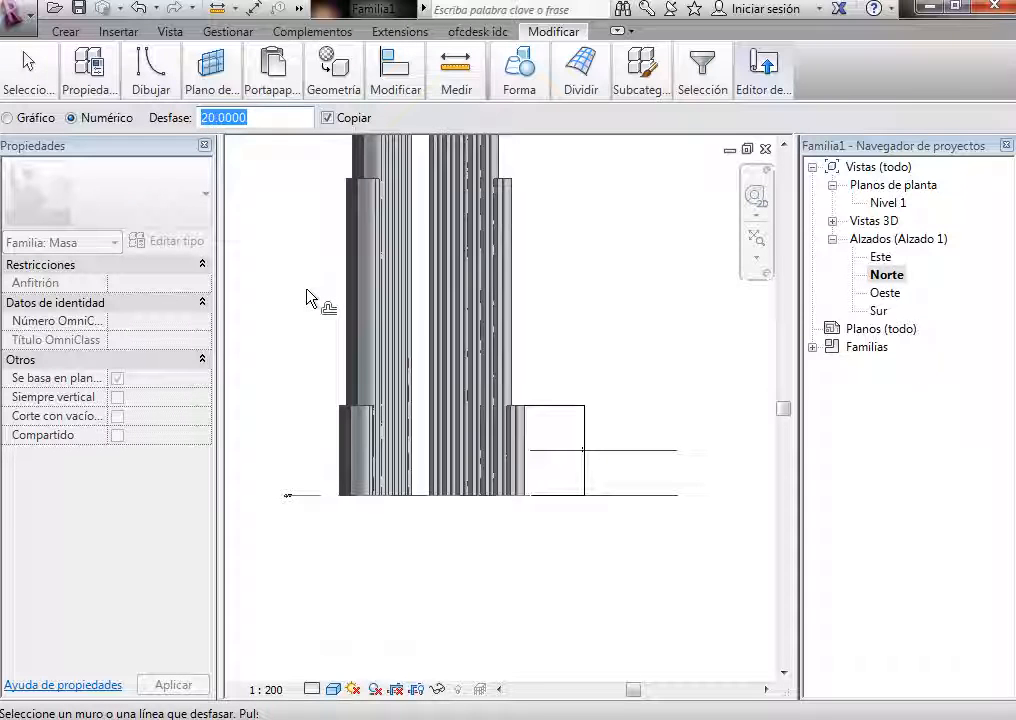
pyautogui.write('80')
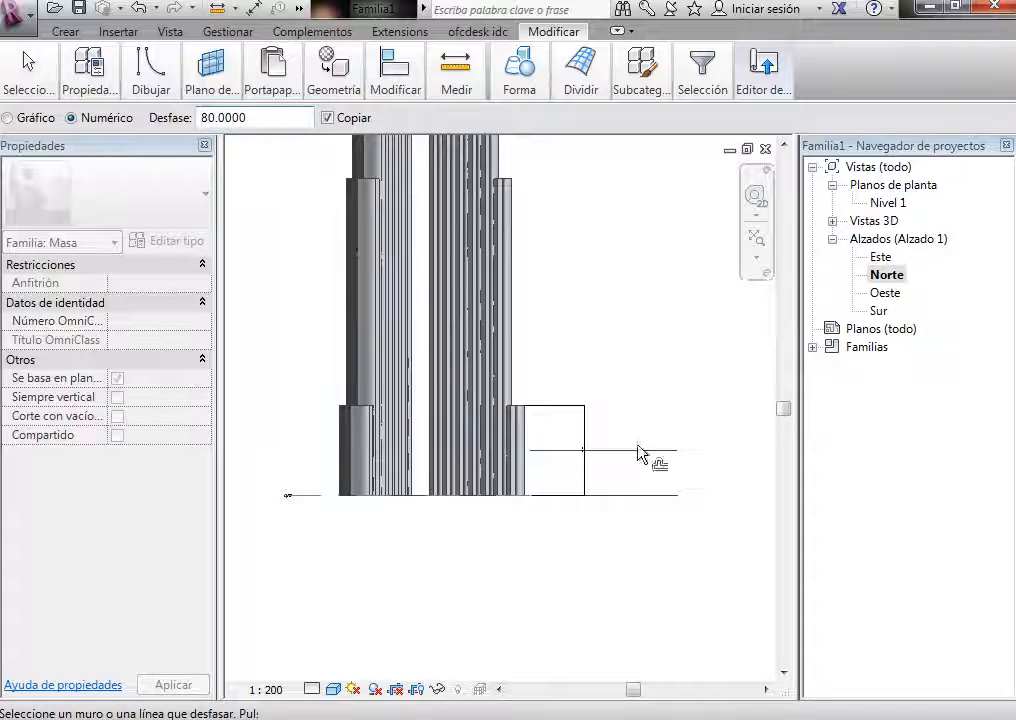
pyautogui.click(651, 495)
pyautogui.press('Escape')
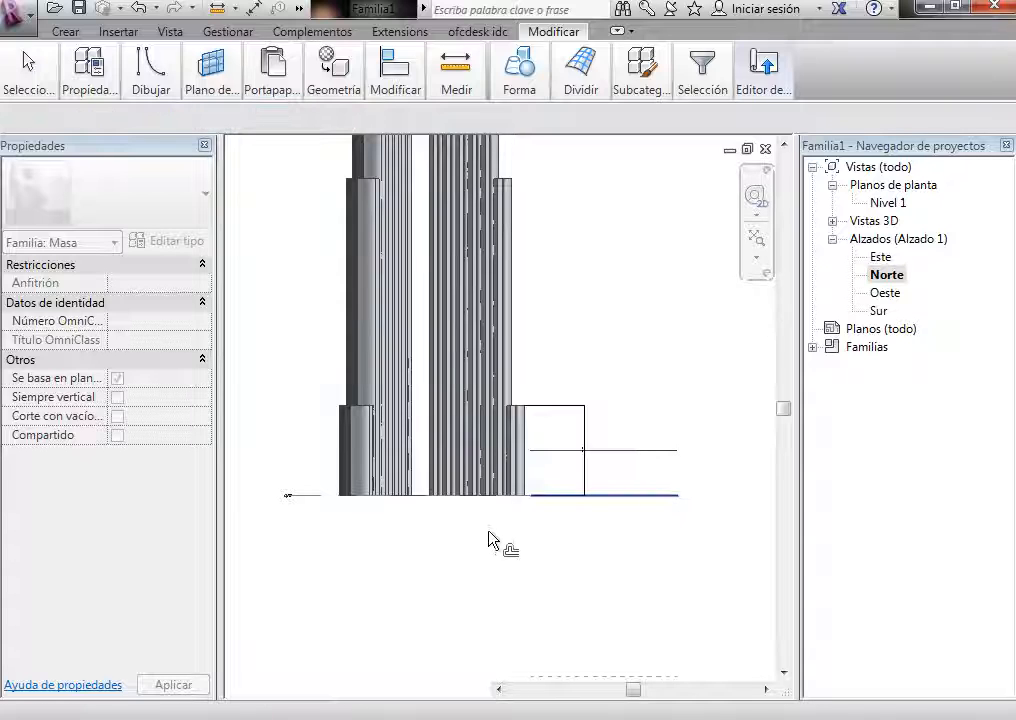
pyautogui.scroll(-2, 490, 540)
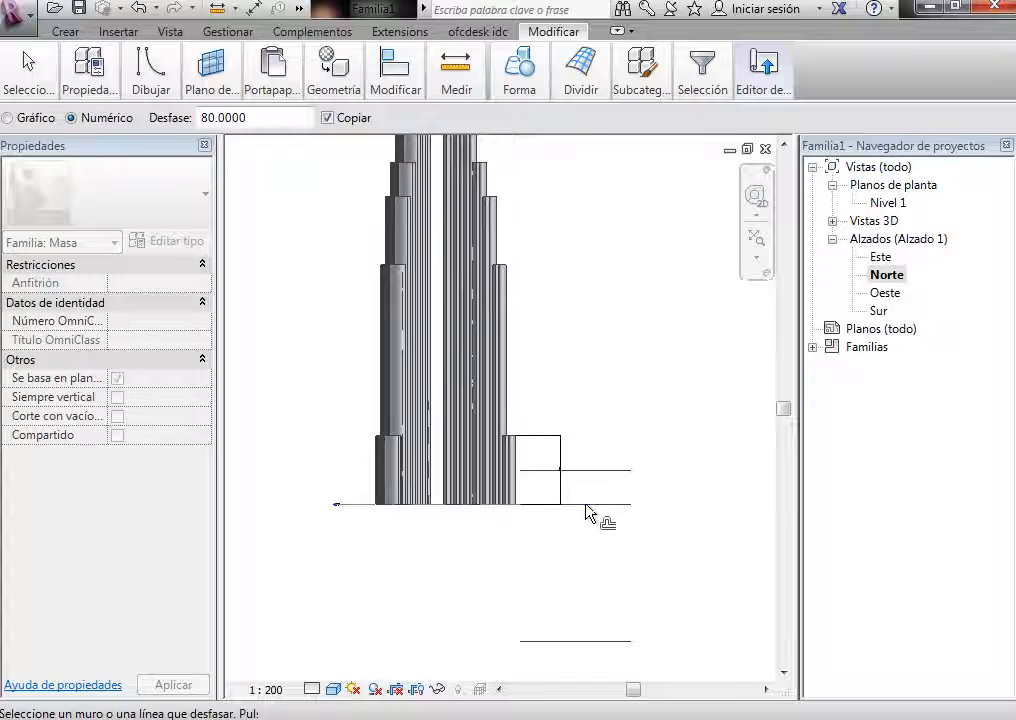
pyautogui.click(601, 662)
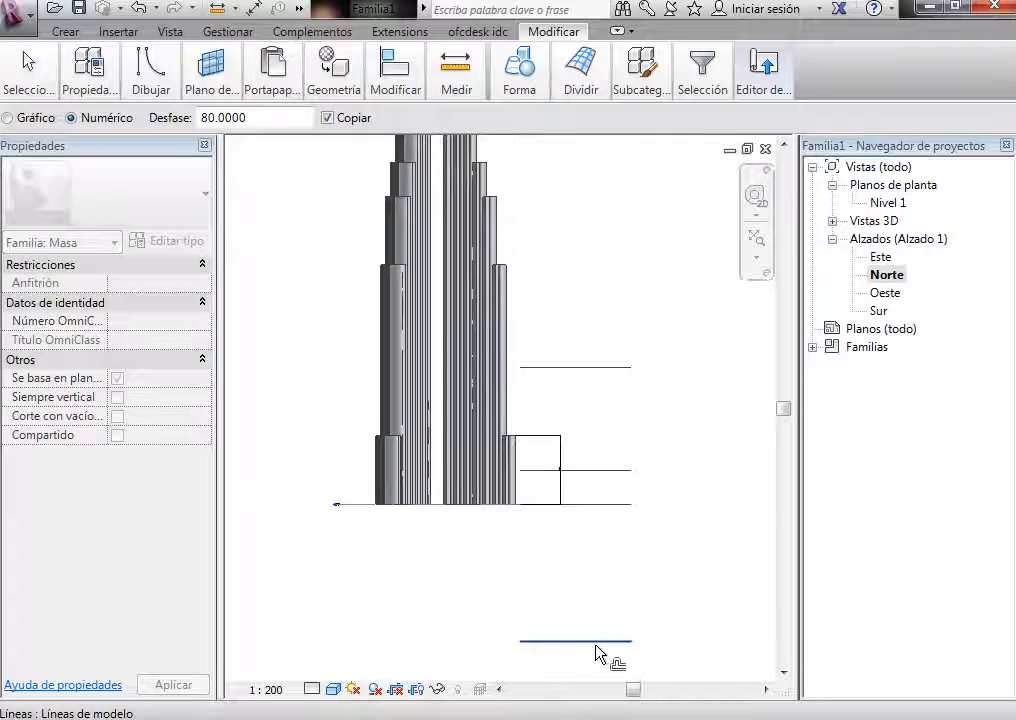
# Step: Delete the offset line 80 below the base line
pyautogui.press('Escape')
pyautogui.click(590, 641)
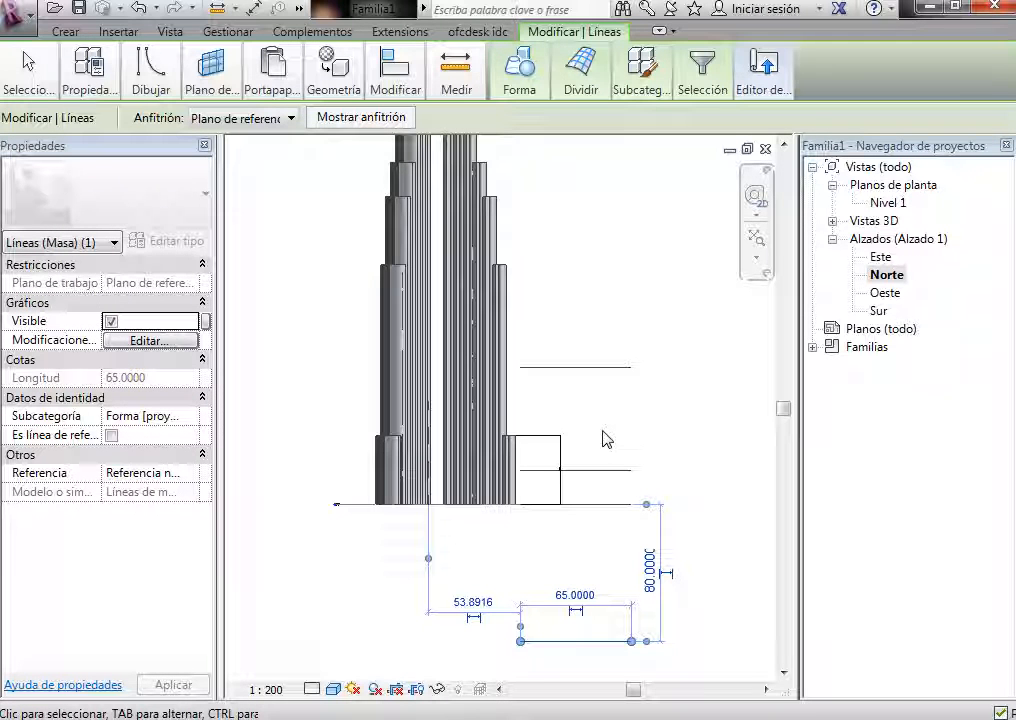
pyautogui.click(726, 587)
pyautogui.click(594, 641)
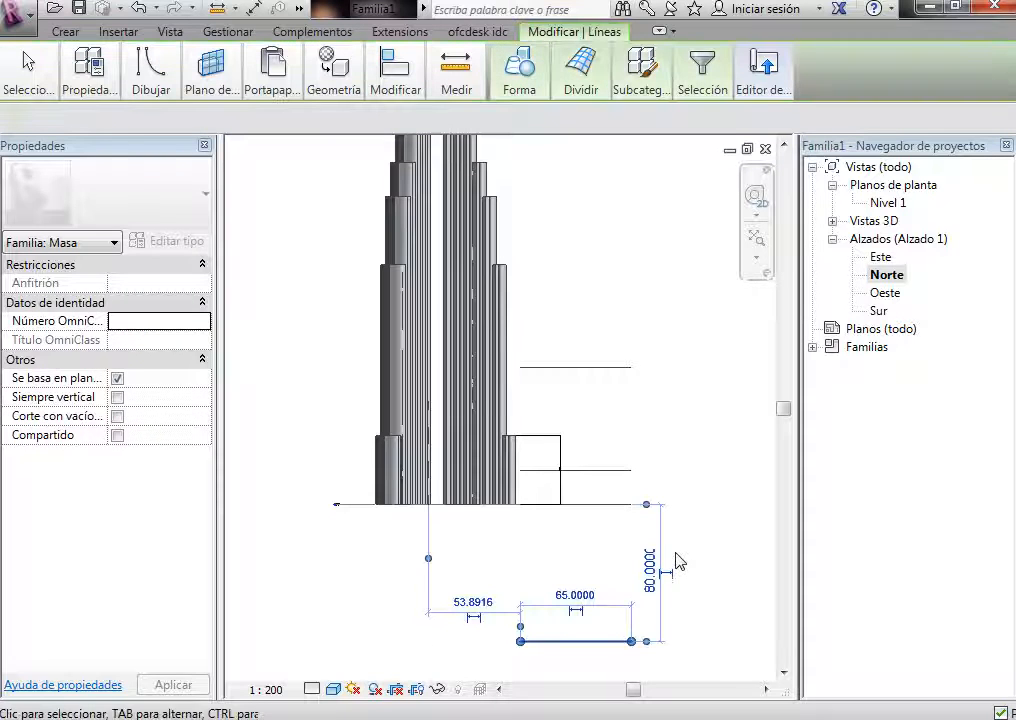
pyautogui.click(615, 447)
pyautogui.scroll(1, 612, 443)
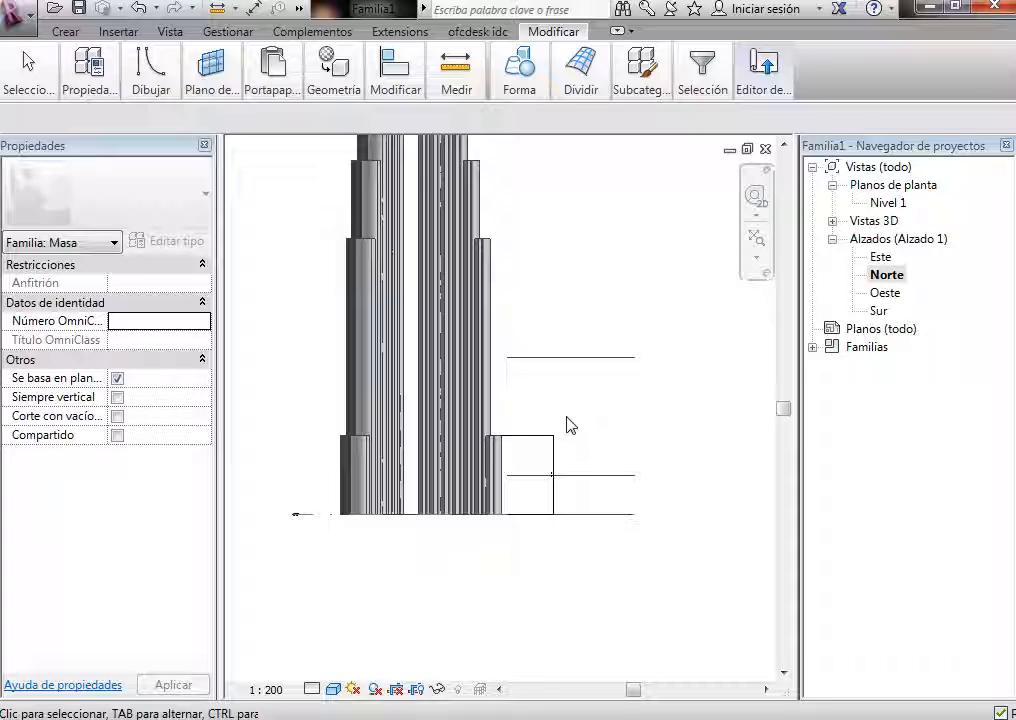
# Step: Offset two more line copies upward at 80 spacing, starting from the line 80 above the base
pyautogui.click(228, 72)
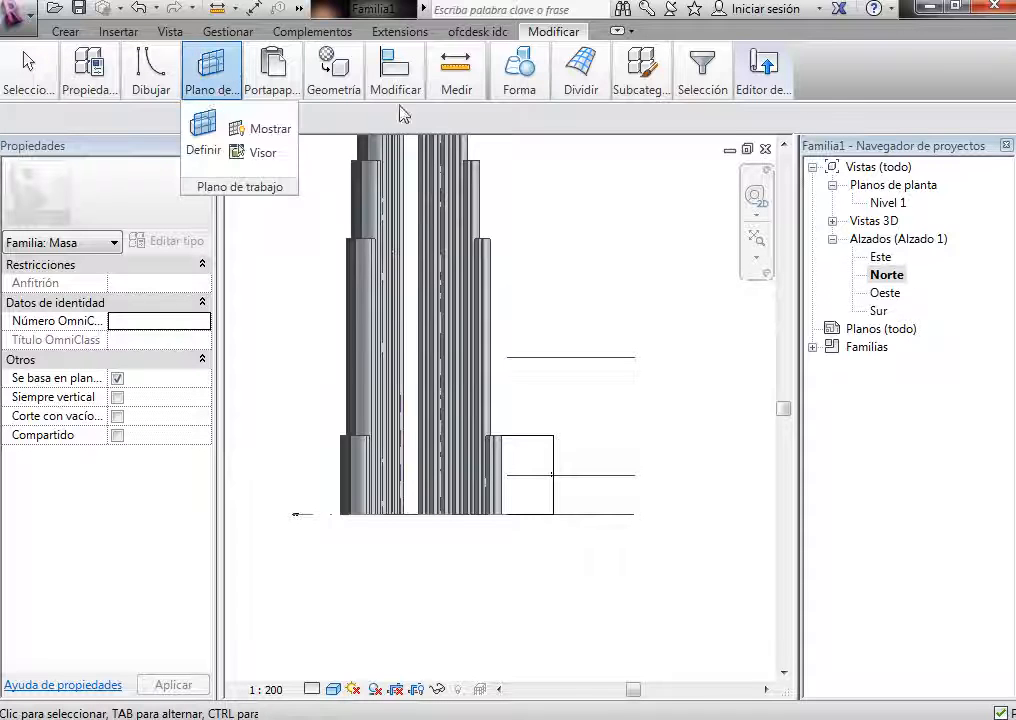
pyautogui.click(396, 75)
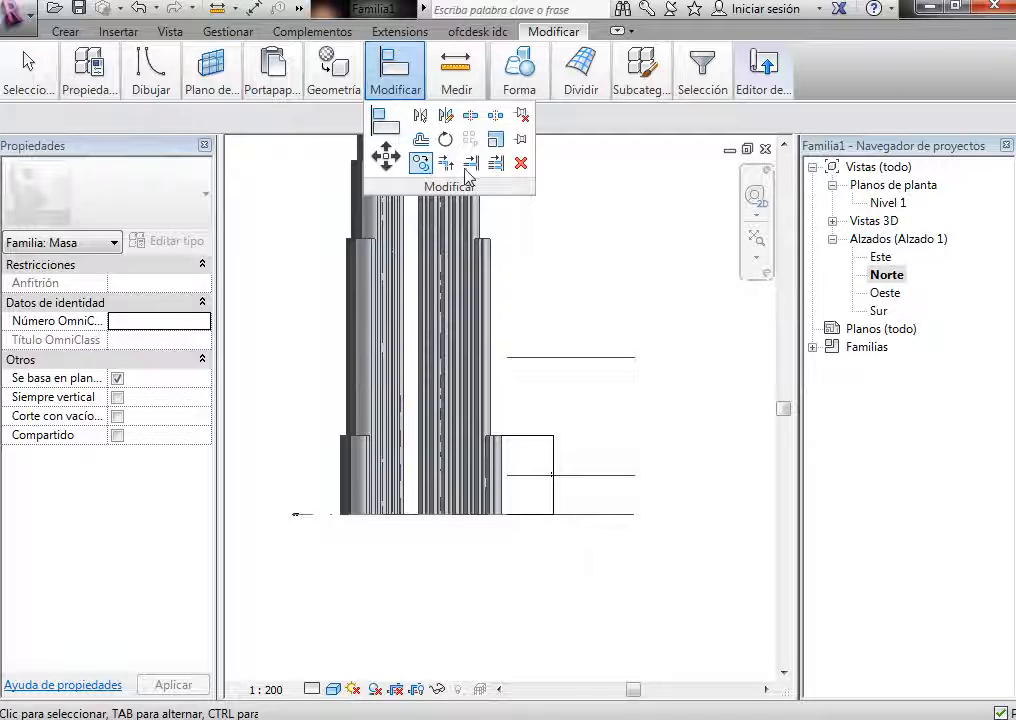
pyautogui.click(420, 139)
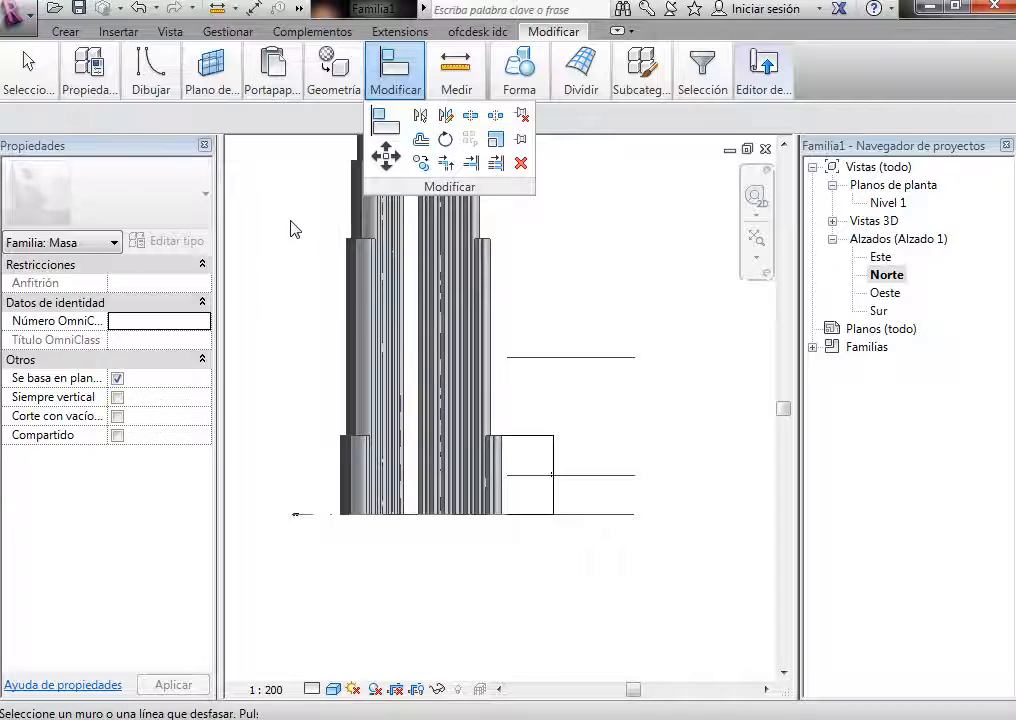
pyautogui.click(595, 369)
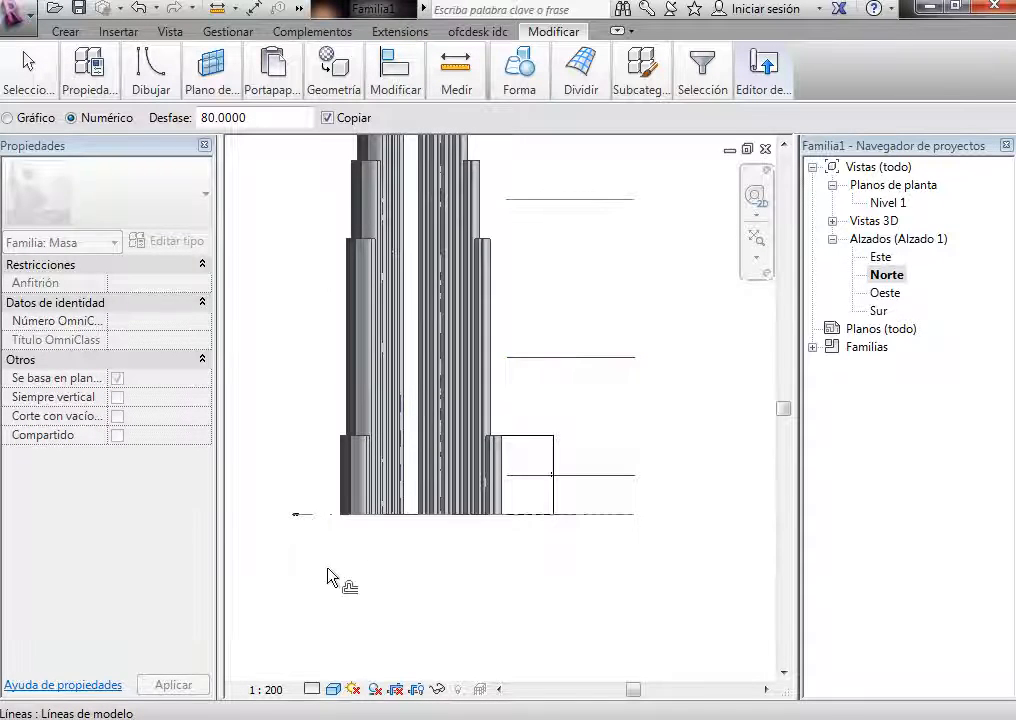
pyautogui.scroll(-2, 328, 578)
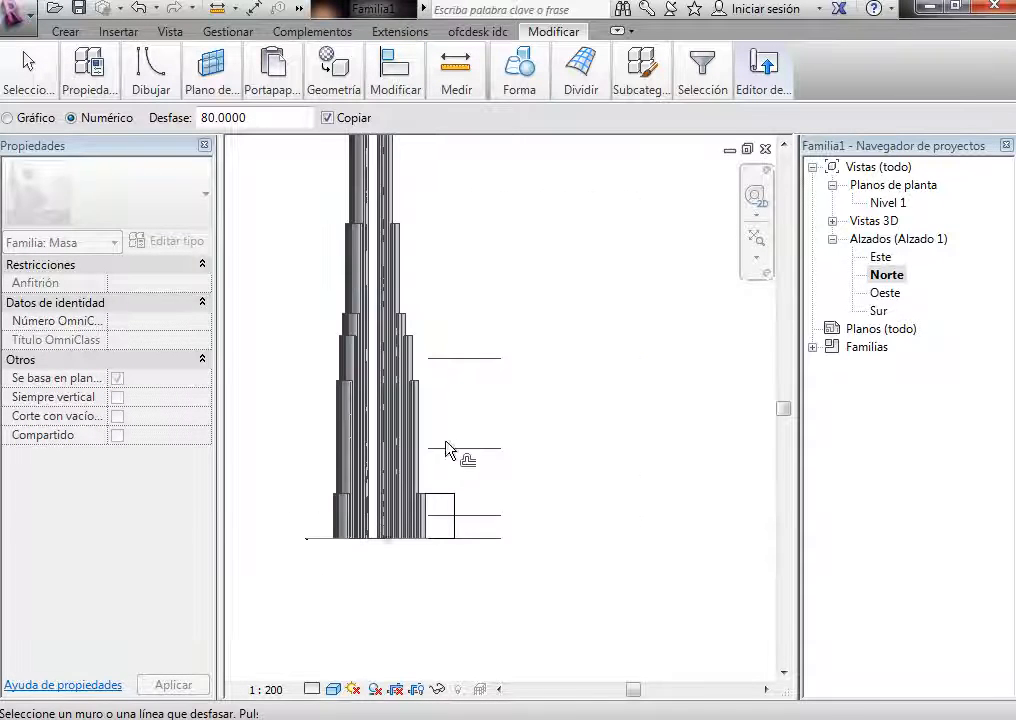
pyautogui.click(478, 250)
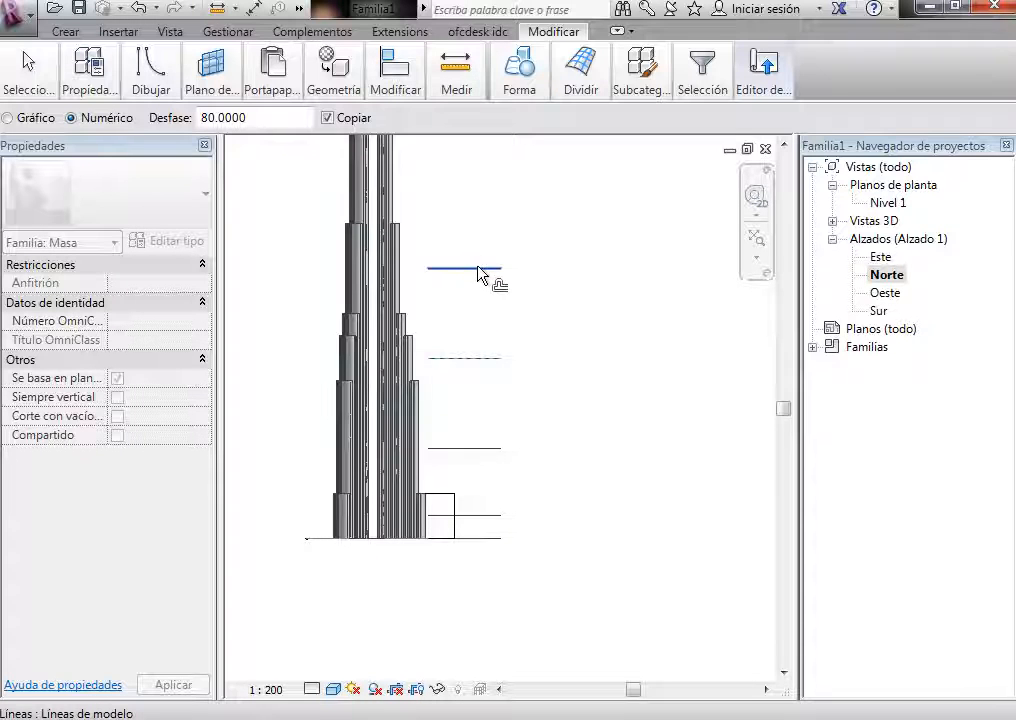
# Step: Try to offset one more copy by 80 from the uppermost line, and leave the Offset command
pyautogui.click(479, 272)
pyautogui.click(840, 551)
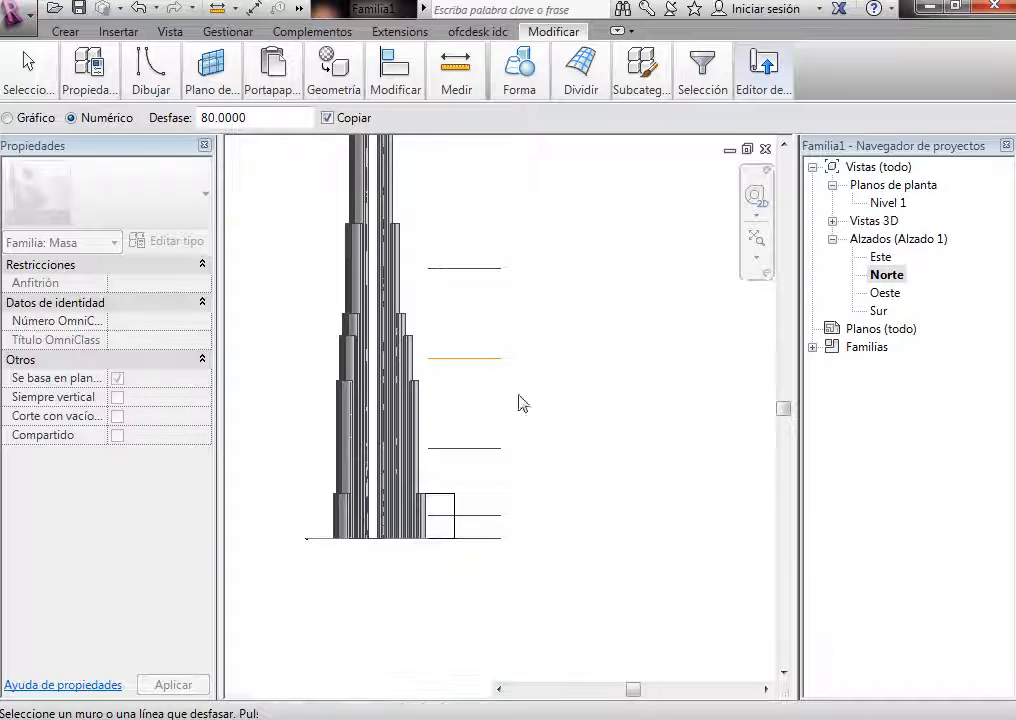
pyautogui.press('Escape')
pyautogui.click(481, 360)
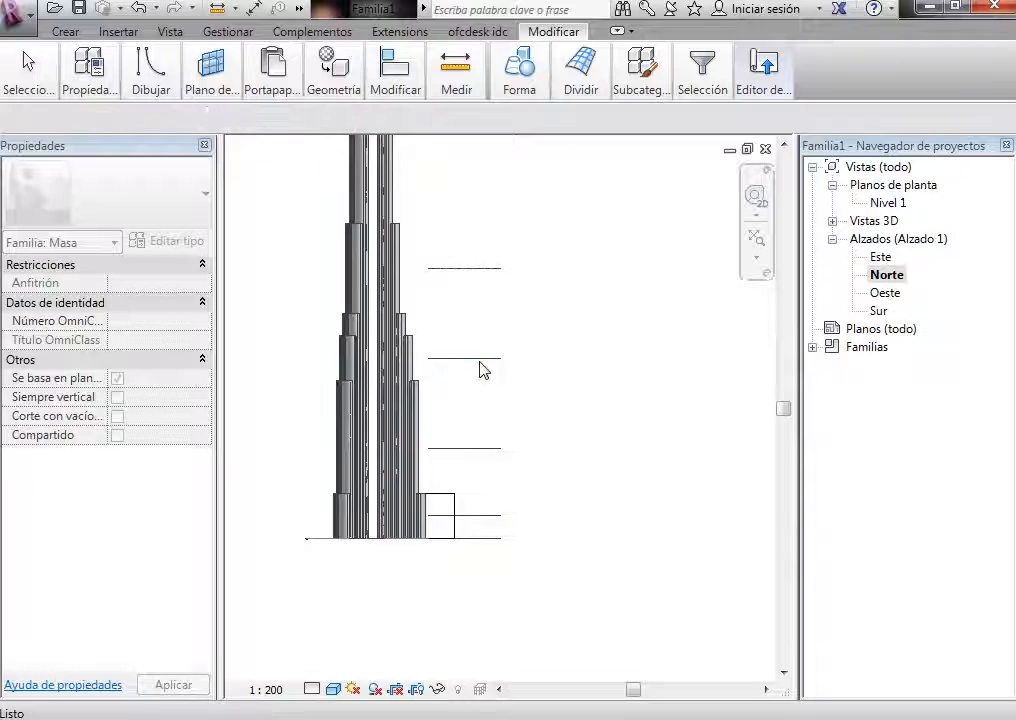
pyautogui.click(540, 407)
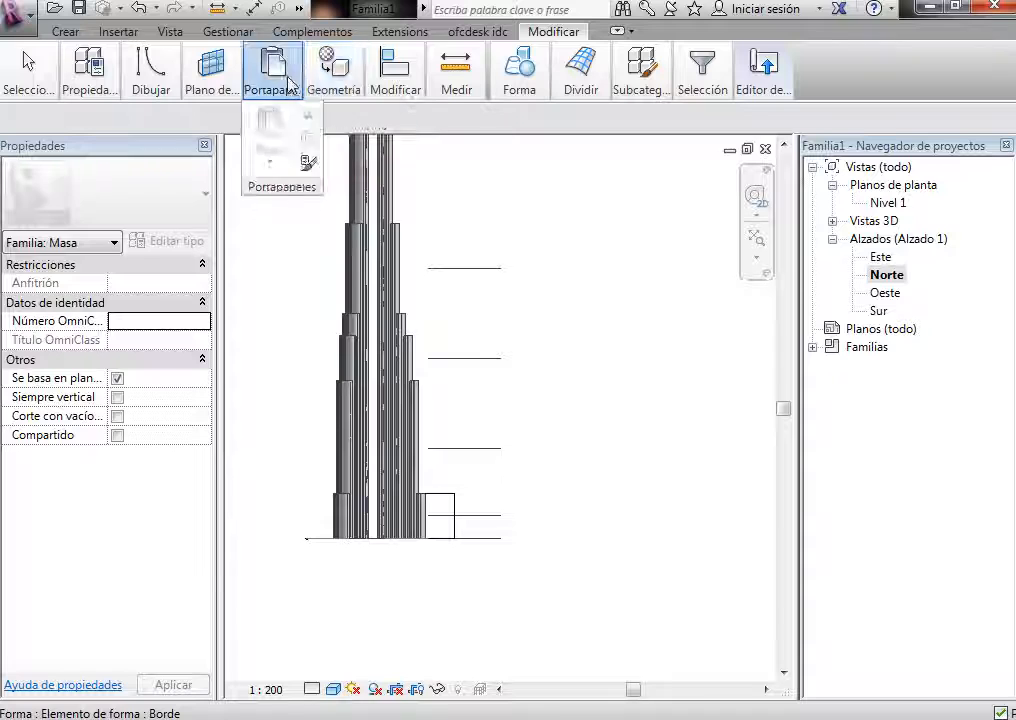
# Step: Offset three more line copies upward at 80 spacing, starting from the uppermost line and continuing from each new copy
pyautogui.moveTo(397, 85)
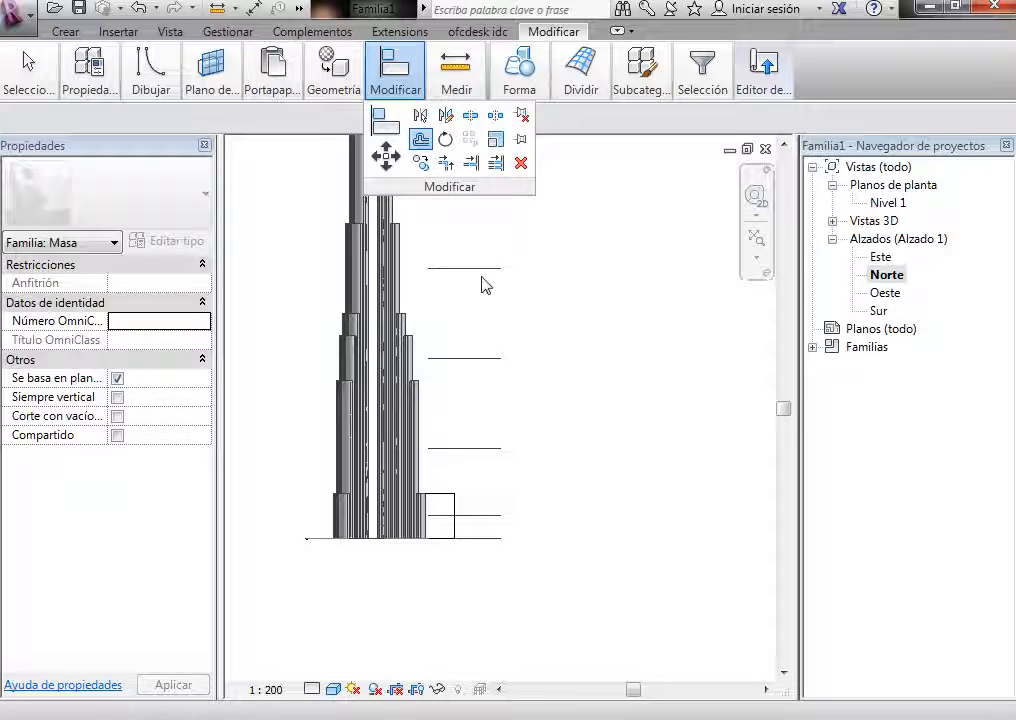
pyautogui.press('o')
pyautogui.press('f')
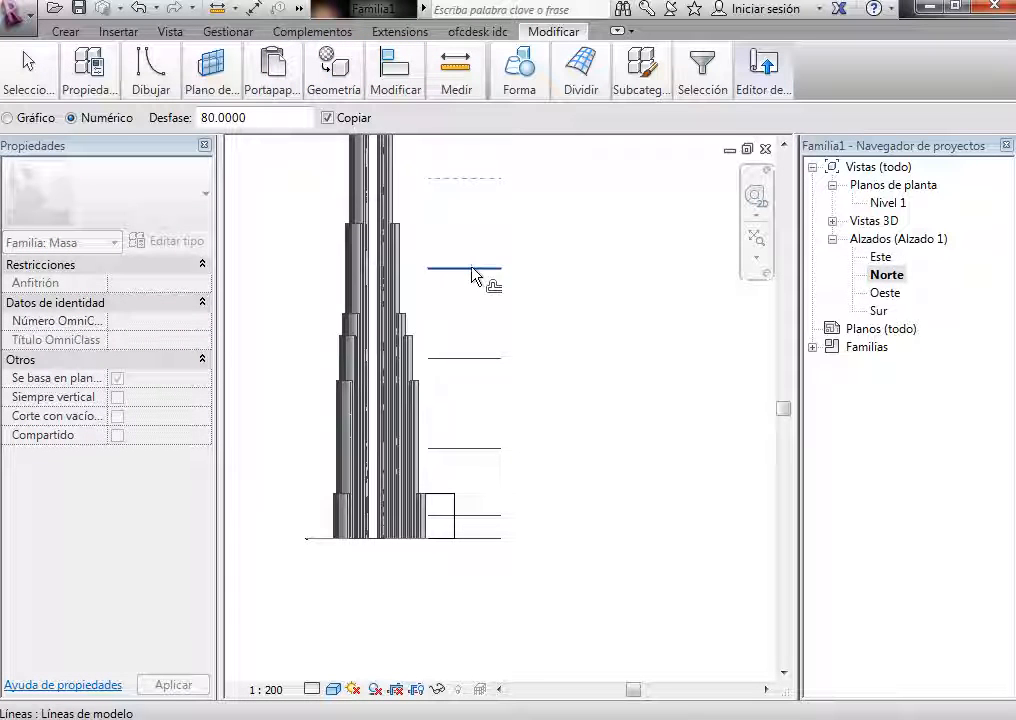
pyautogui.click(473, 274)
pyautogui.scroll(-3, 520, 540)
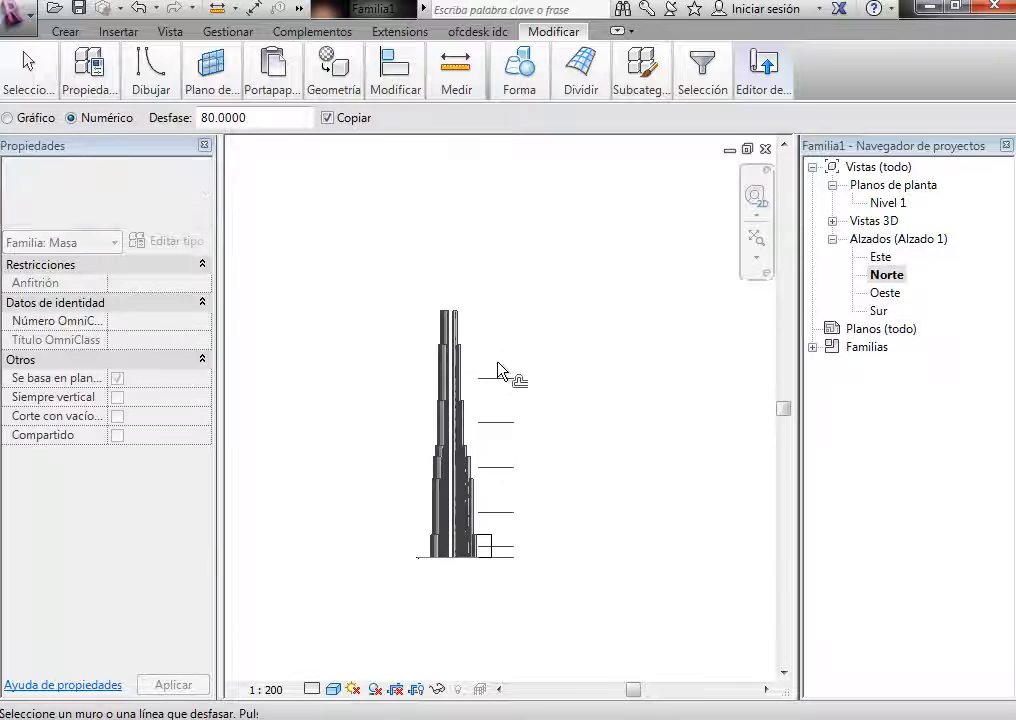
pyautogui.scroll(4, 500, 372)
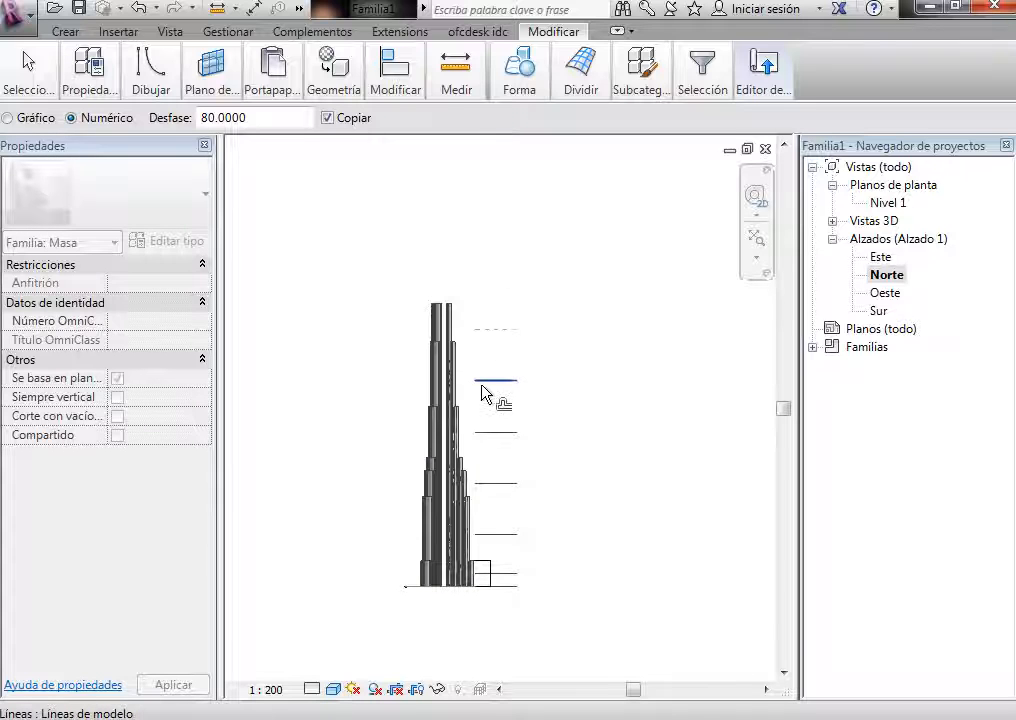
pyautogui.click(506, 316)
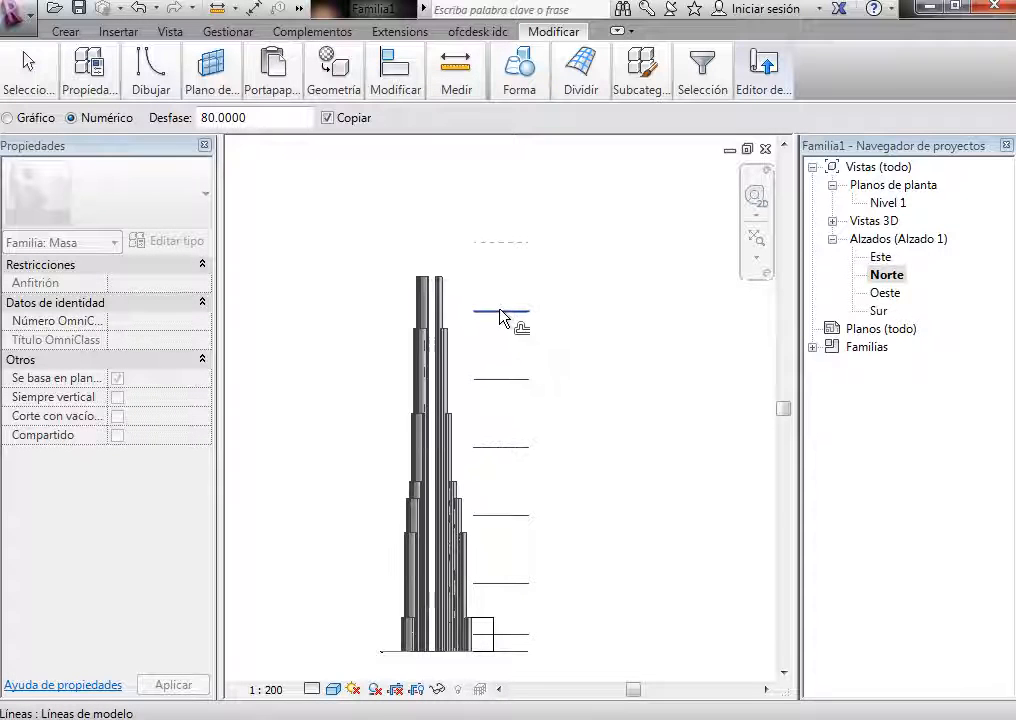
pyautogui.click(500, 312)
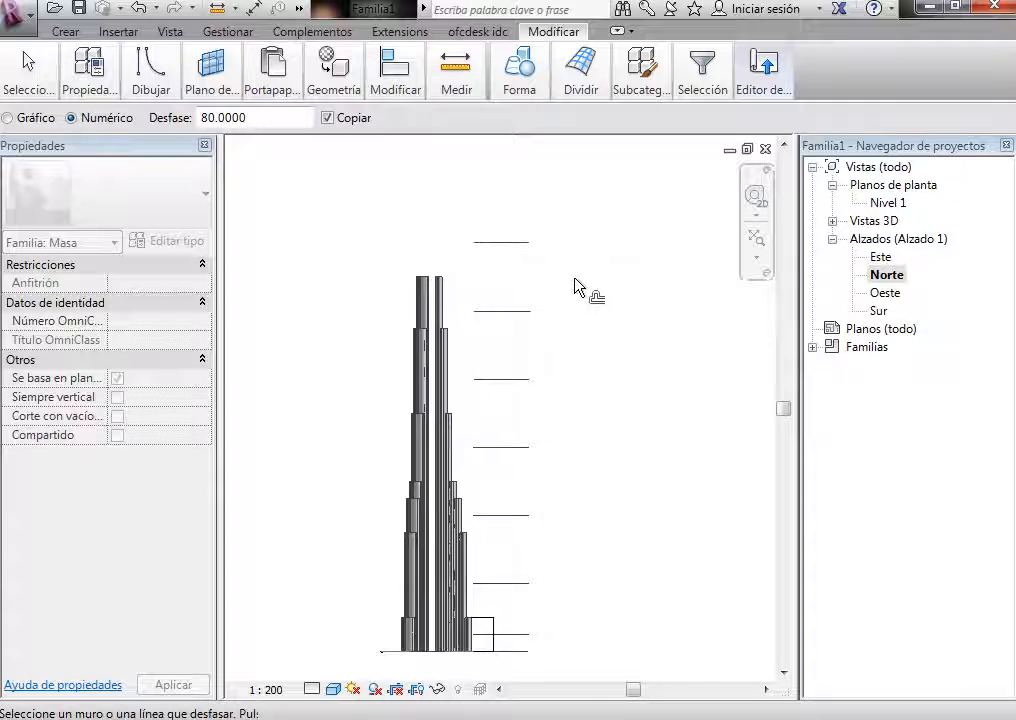
pyautogui.press('Escape')
# Step: Align the top faces of the lowest tier on all three tower wings to the first line above the base
pyautogui.scroll(-3, 600, 210)
pyautogui.scroll(2, 555, 428)
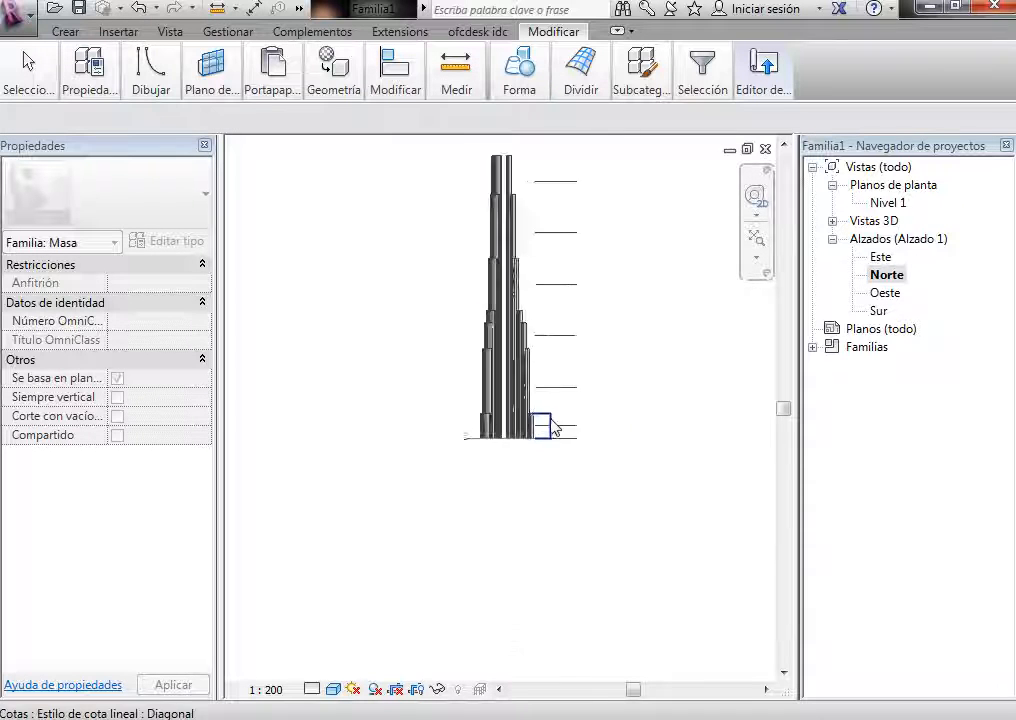
pyautogui.scroll(3, 555, 428)
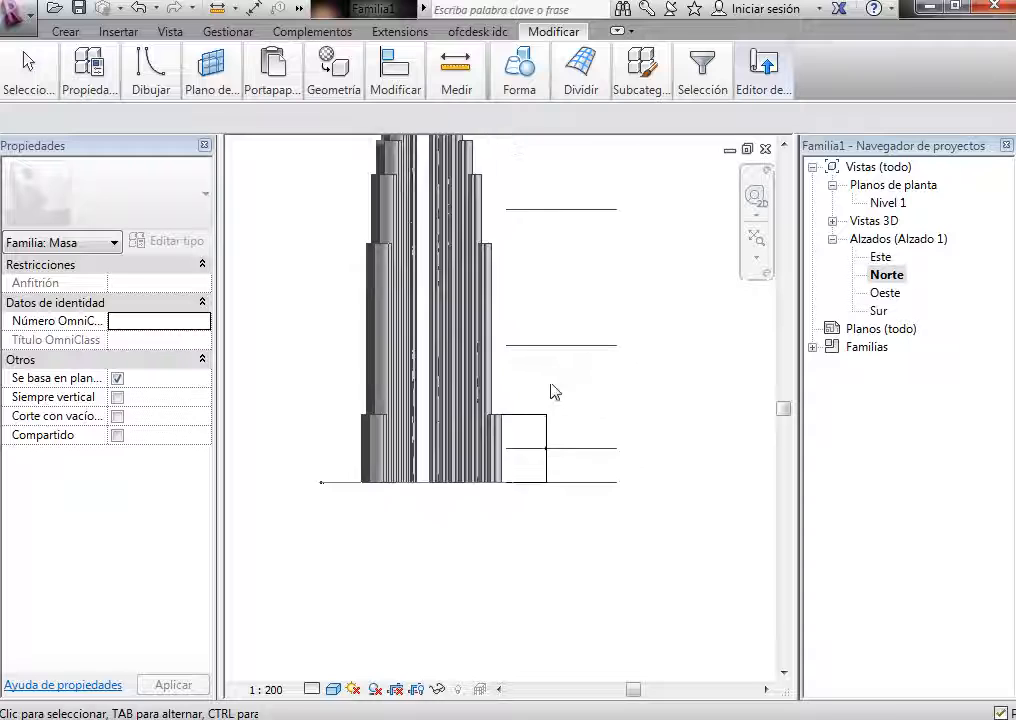
pyautogui.moveTo(395, 72)
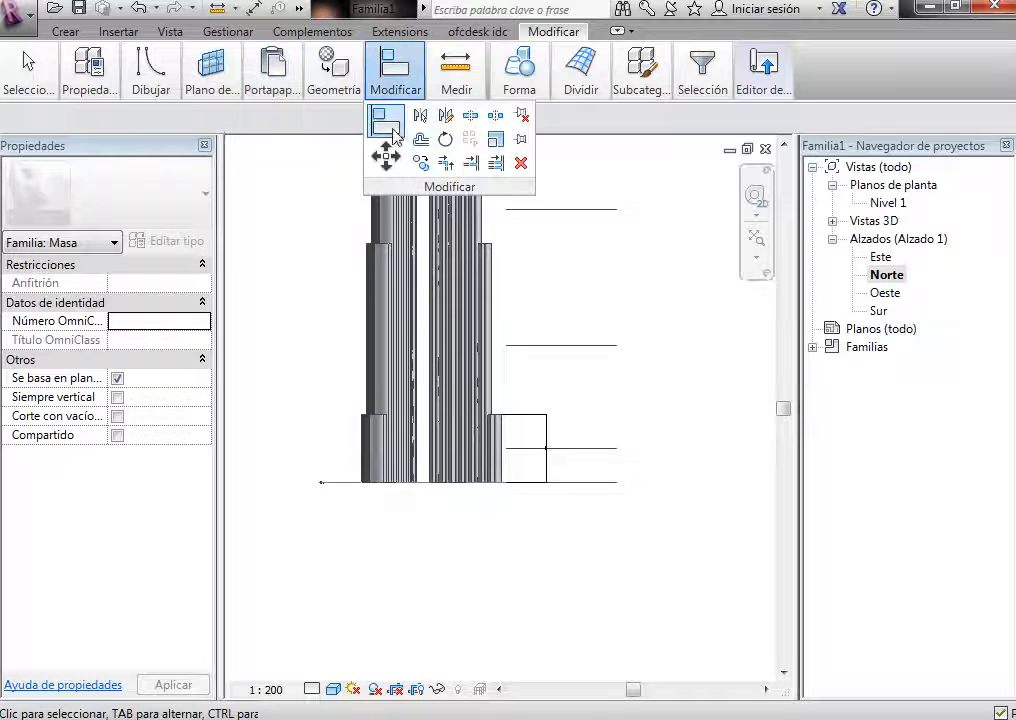
pyautogui.press('a')
pyautogui.press('l')
pyautogui.scroll(3, 524, 460)
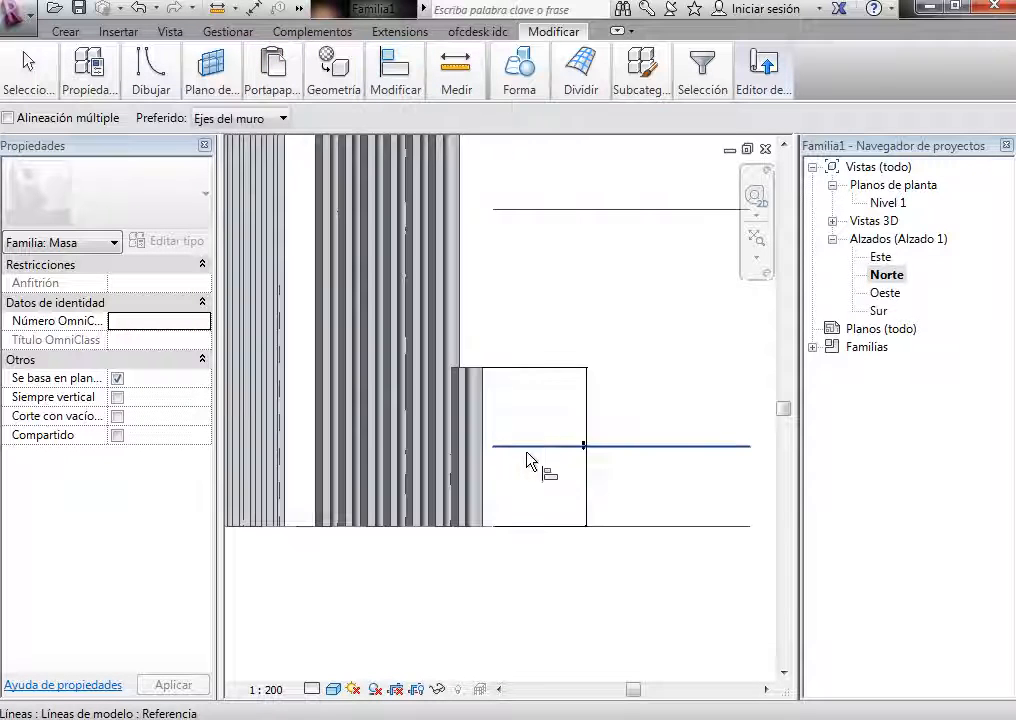
pyautogui.click(527, 447)
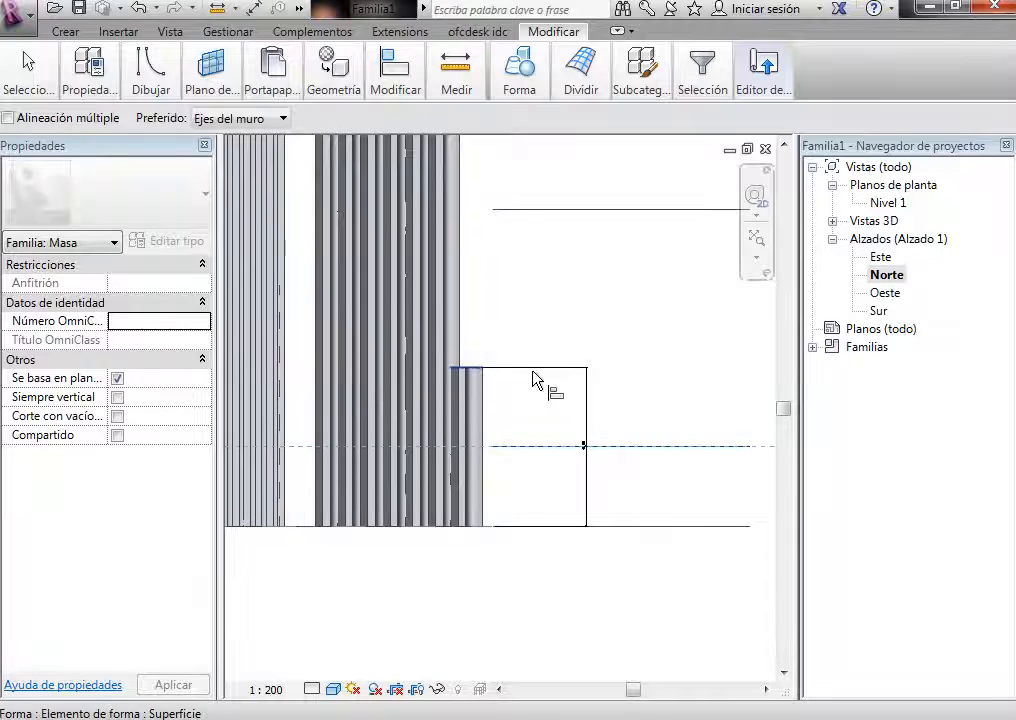
pyautogui.scroll(-1, 608, 322)
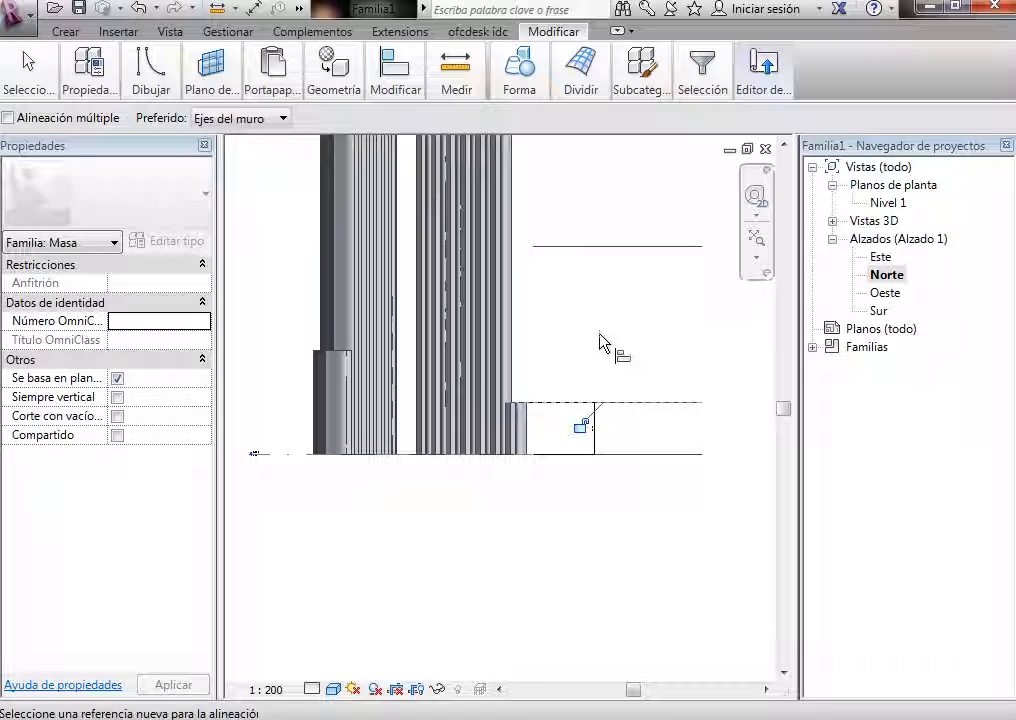
pyautogui.click(645, 404)
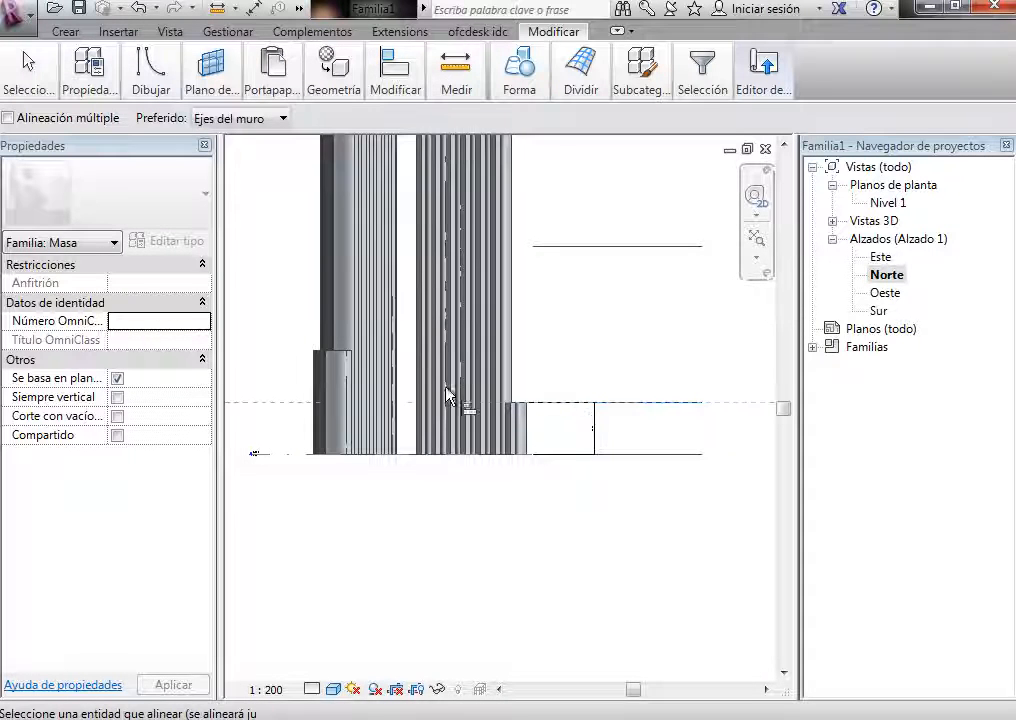
pyautogui.click(333, 356)
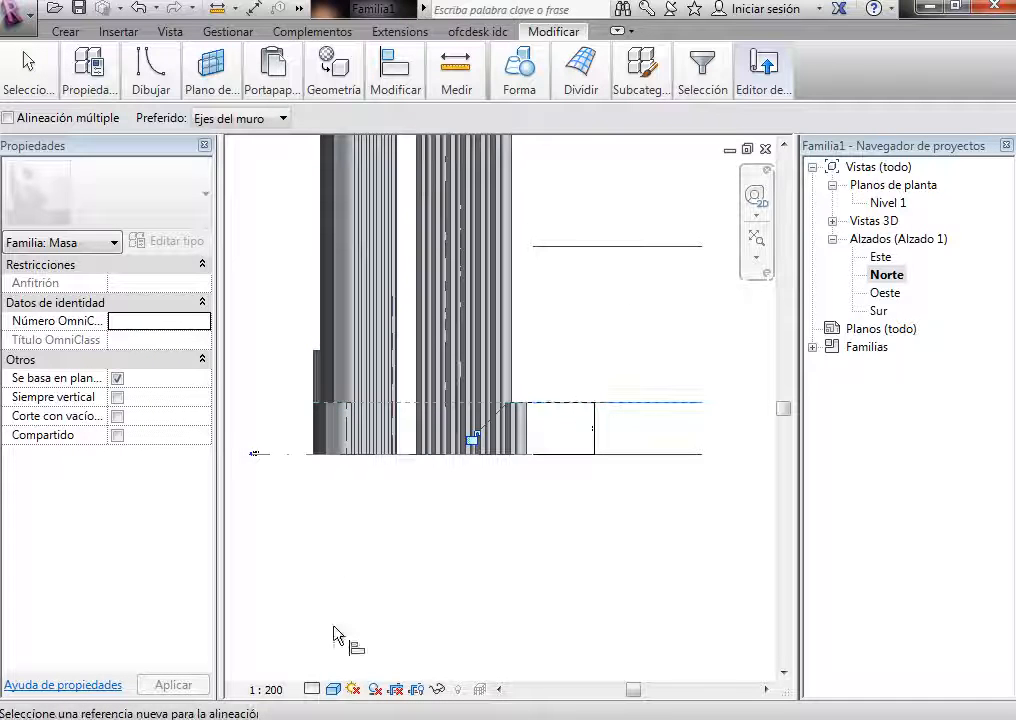
pyautogui.click(483, 404)
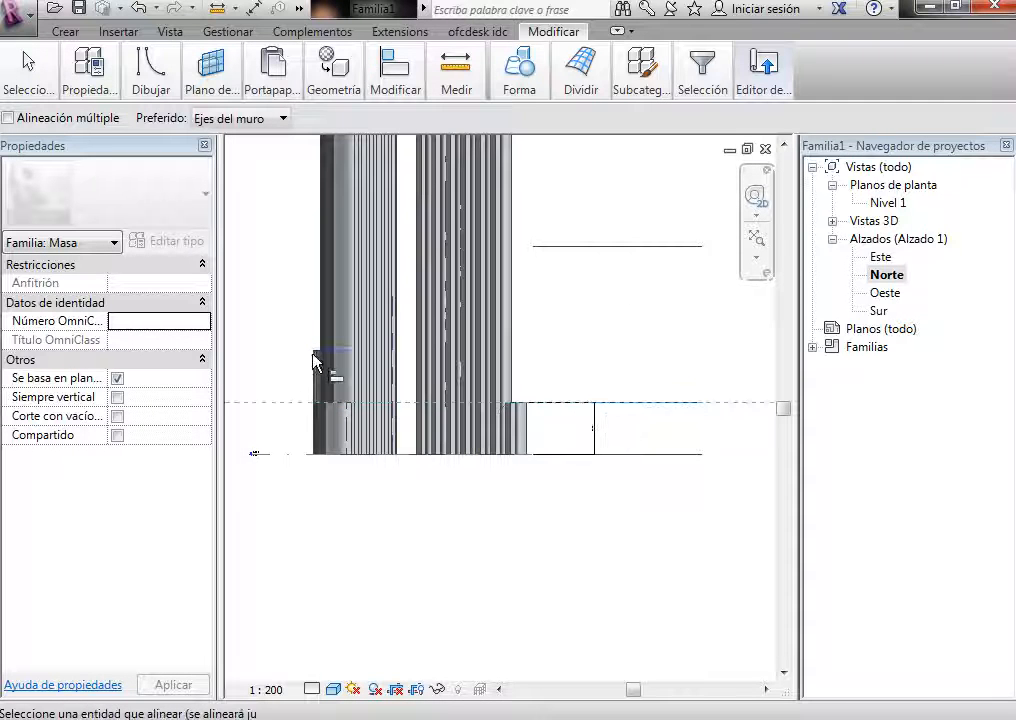
pyautogui.click(316, 352)
pyautogui.click(326, 350)
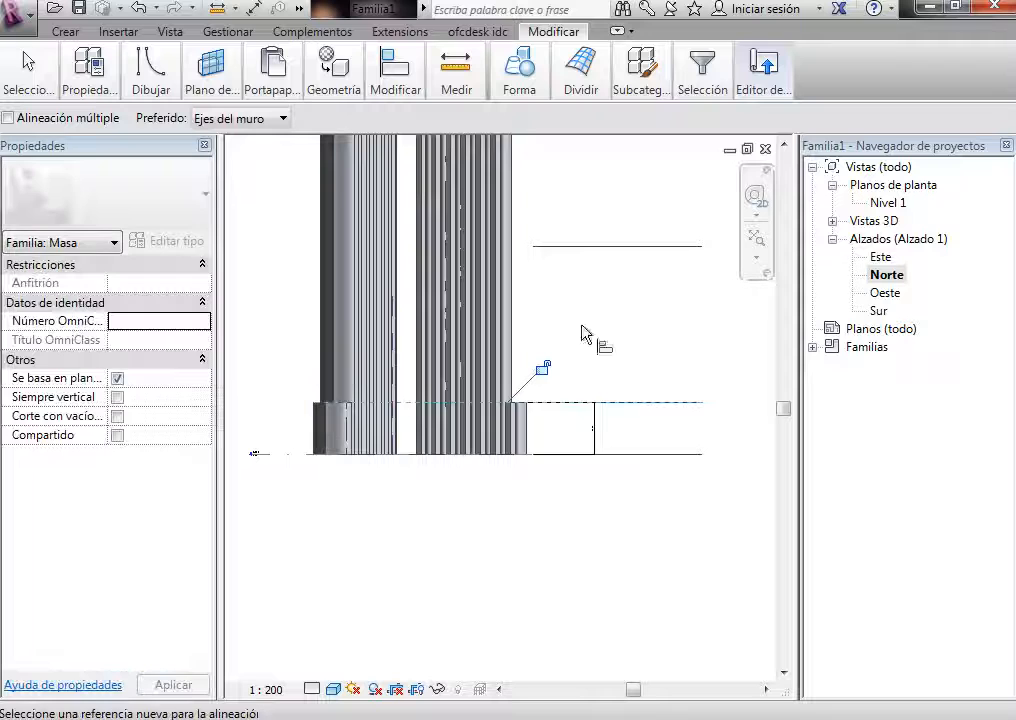
# Step: Align the top faces of the second tier on all three wings to the second line above the base
pyautogui.scroll(-2, 474, 363)
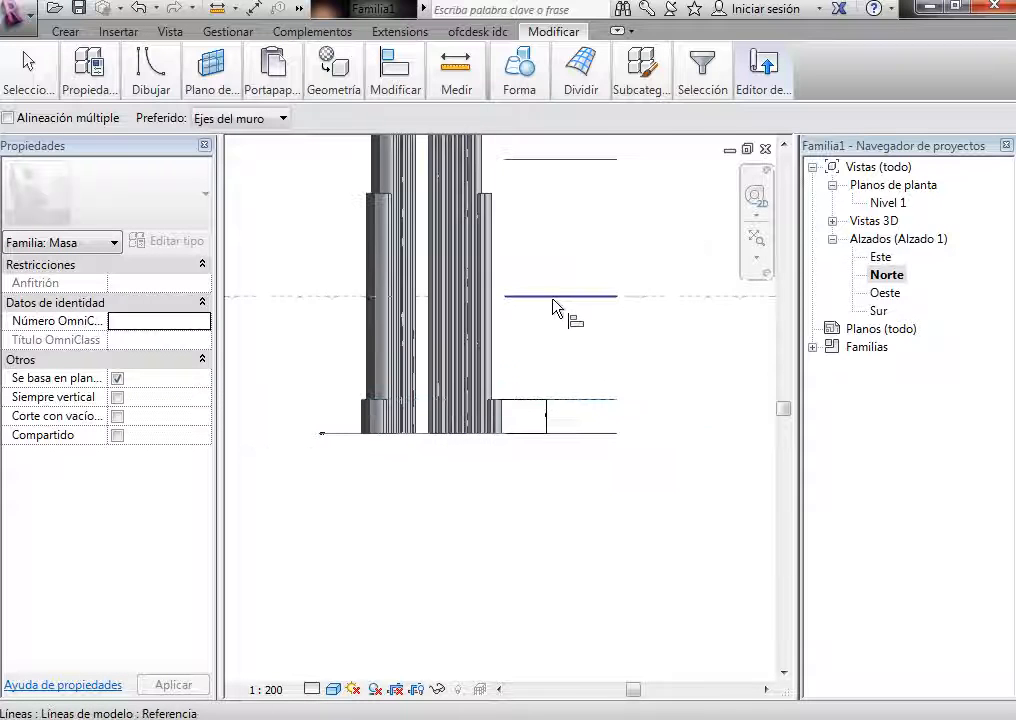
pyautogui.click(553, 299)
pyautogui.click(483, 194)
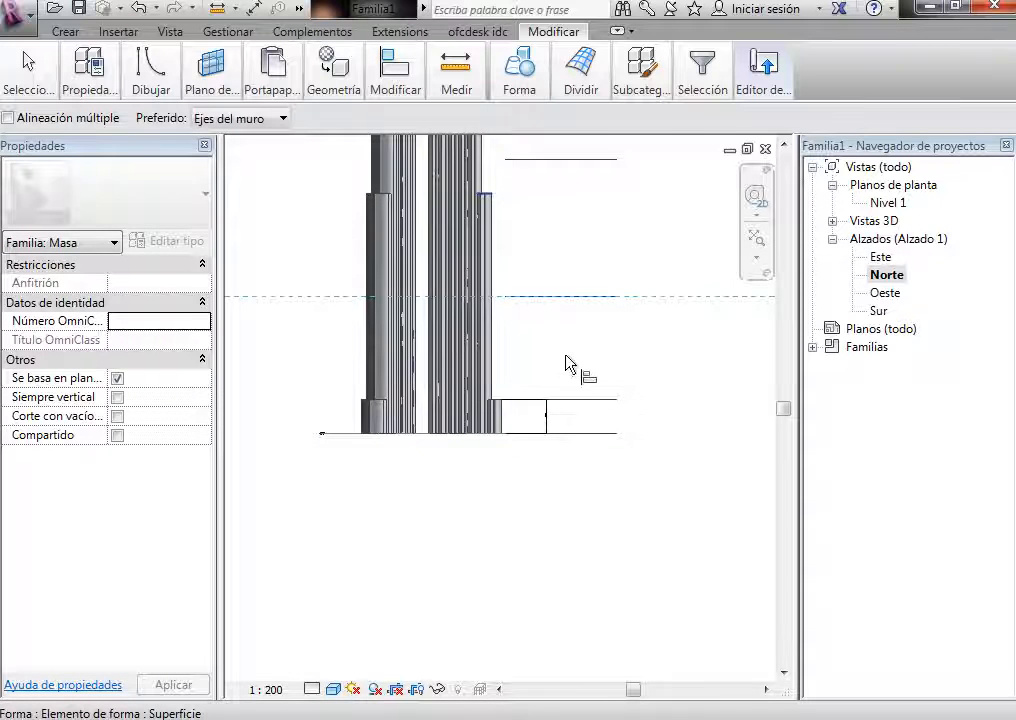
pyautogui.click(552, 298)
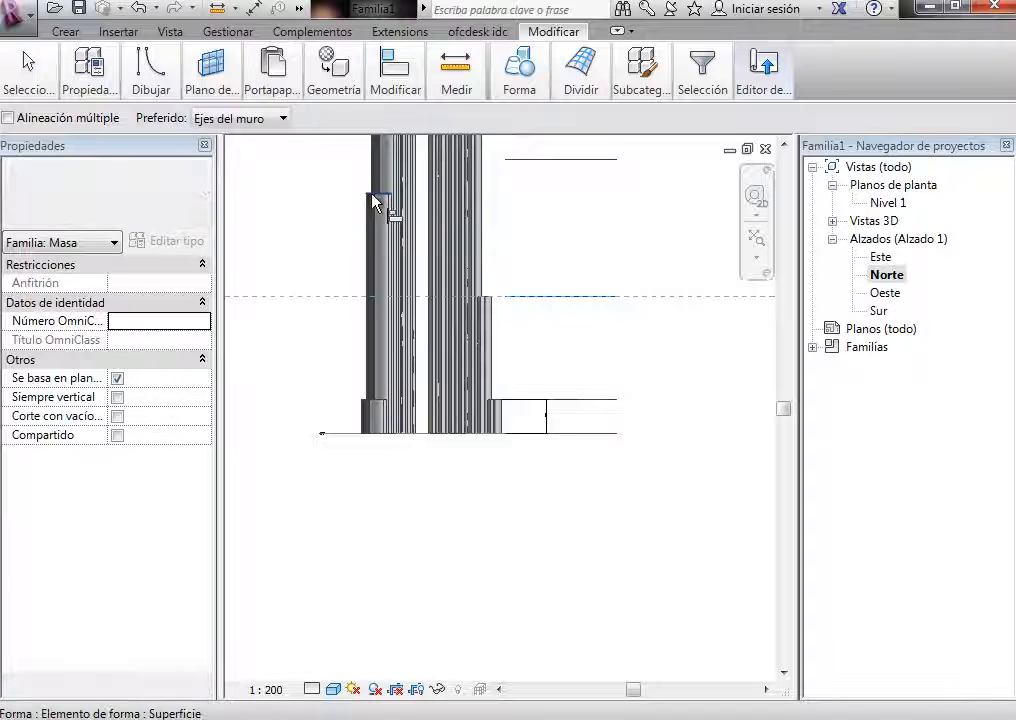
pyautogui.click(437, 383)
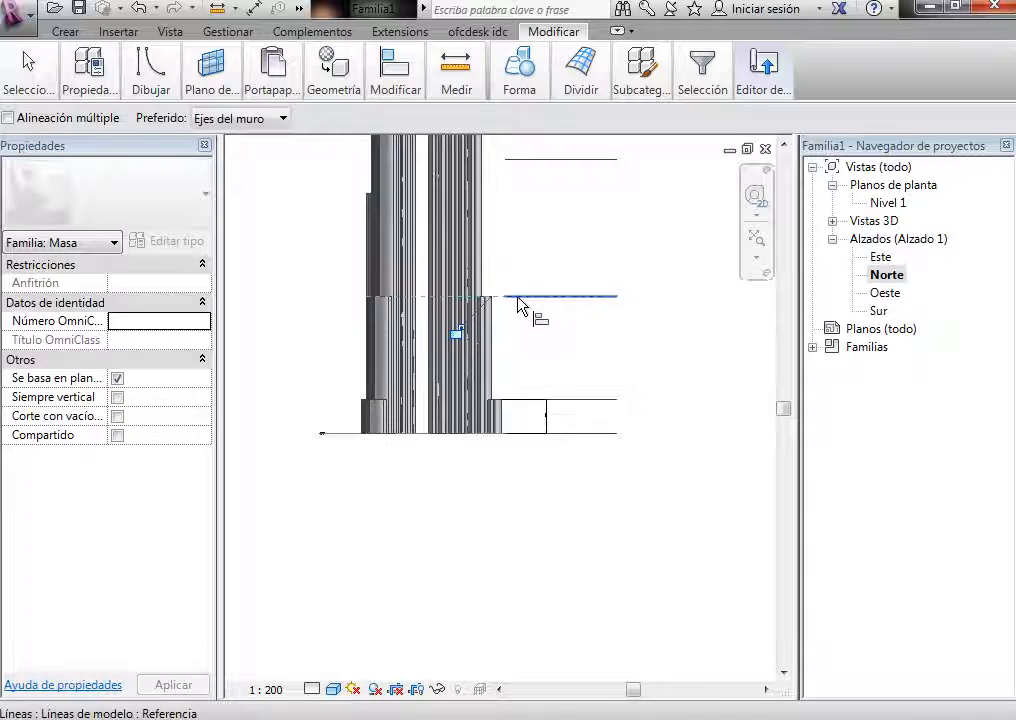
pyautogui.click(522, 298)
pyautogui.click(371, 192)
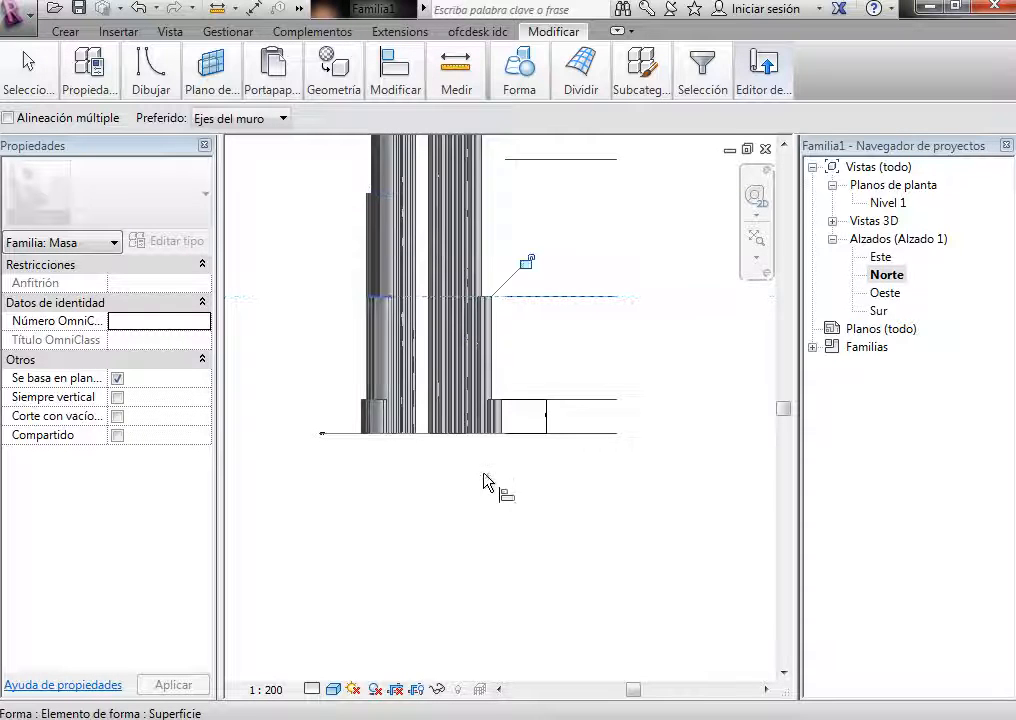
# Step: Align the top faces of the third tier on all three wings to the third line above the base, and leave the Align command
pyautogui.scroll(-2, 487, 475)
pyautogui.scroll(2, 484, 360)
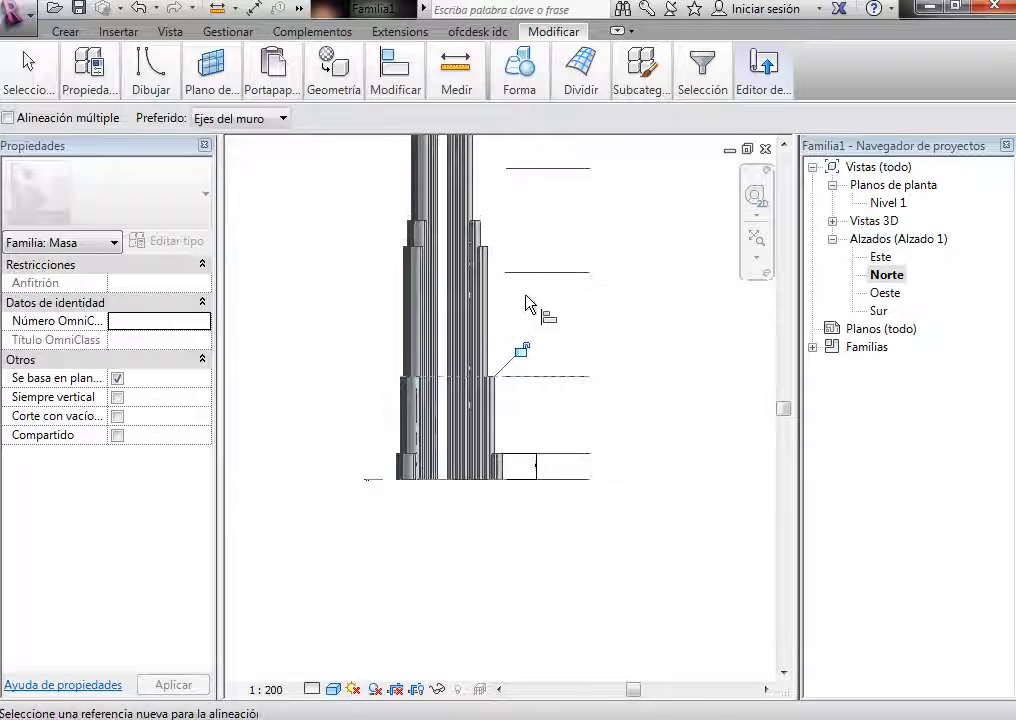
pyautogui.click(535, 268)
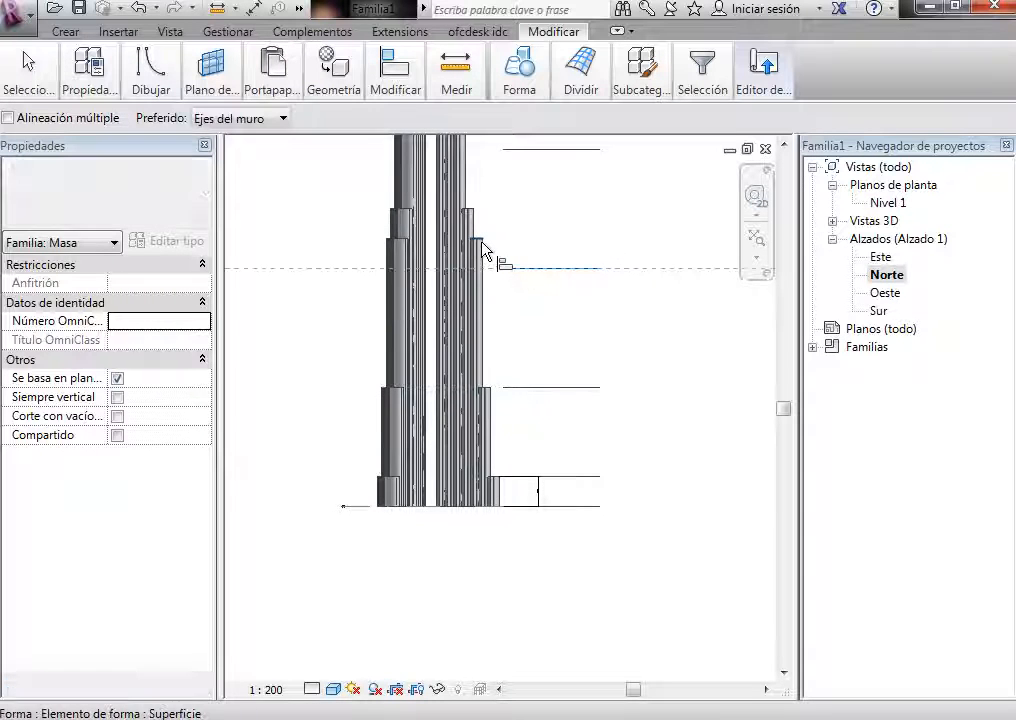
pyautogui.click(549, 269)
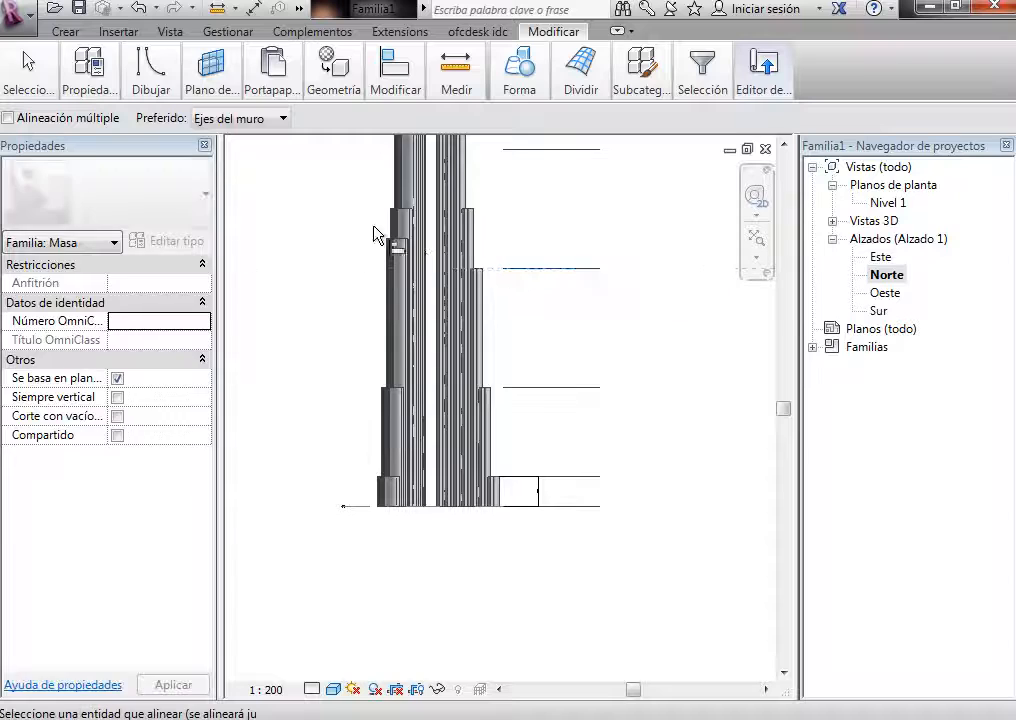
pyautogui.click(399, 242)
pyautogui.scroll(-2, 405, 568)
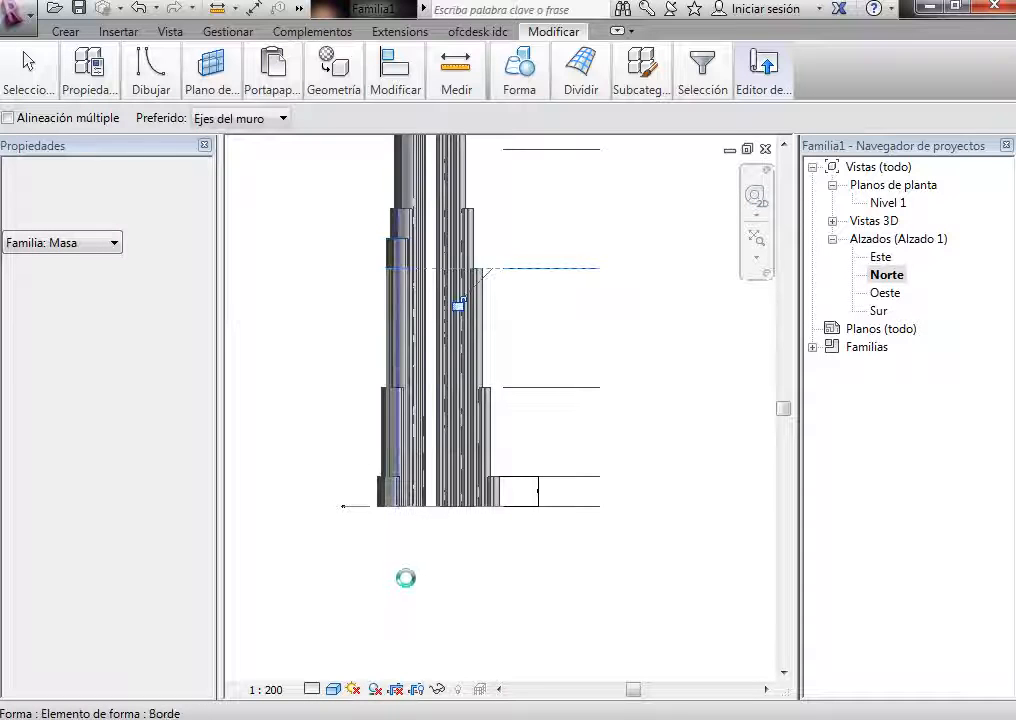
pyautogui.scroll(3, 467, 381)
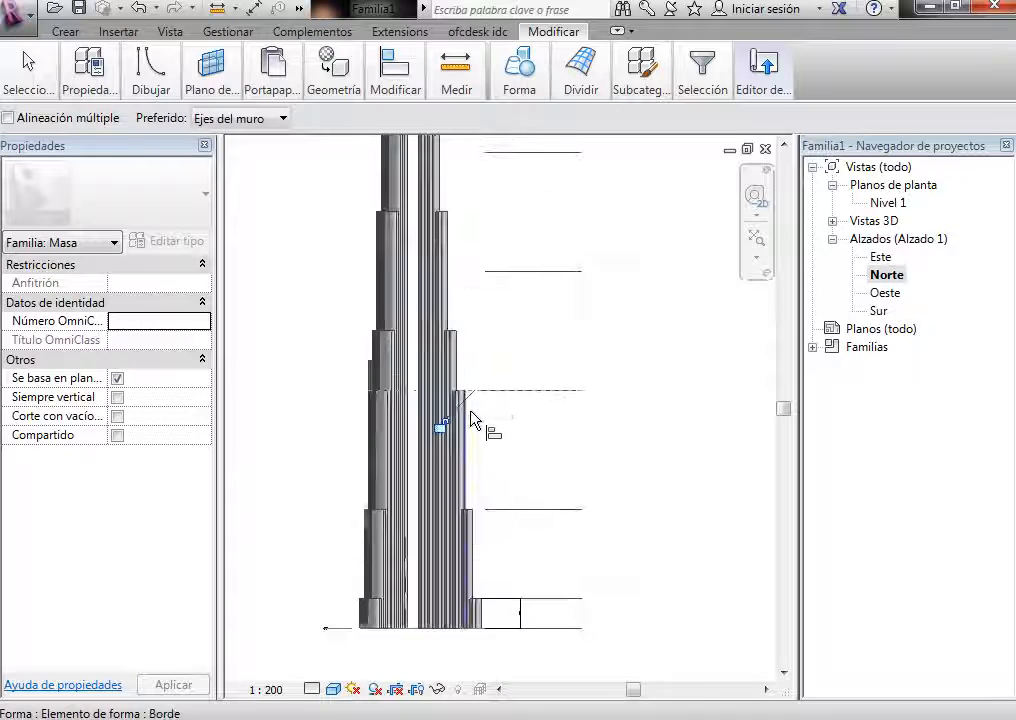
pyautogui.click(502, 391)
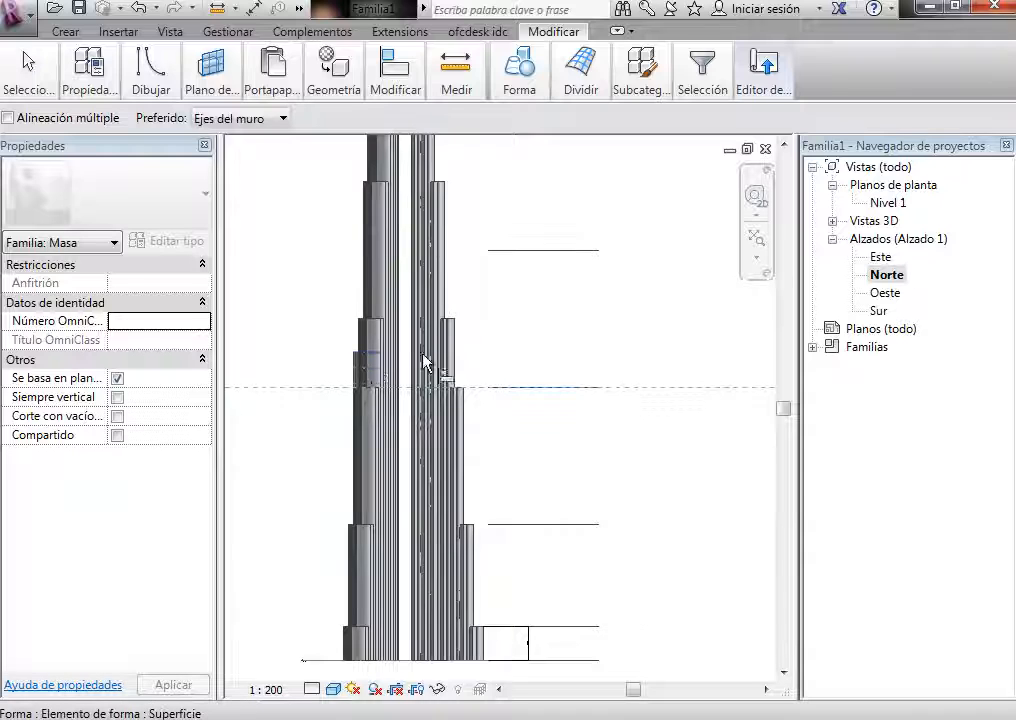
pyautogui.click(517, 368)
pyautogui.scroll(-1, 490, 440)
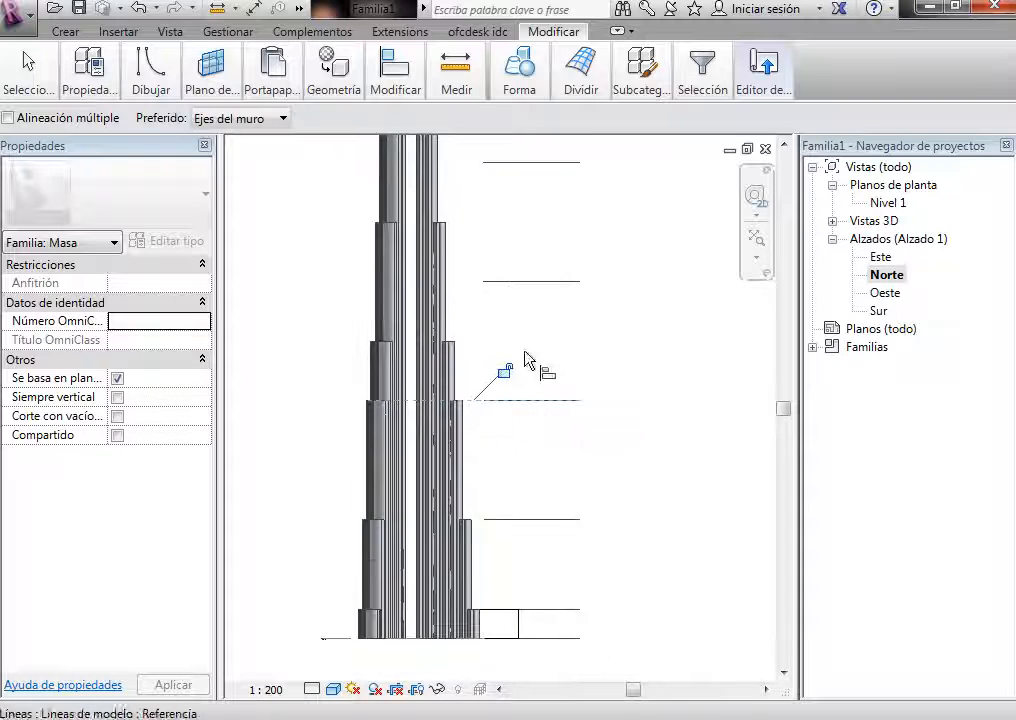
pyautogui.scroll(-2, 520, 385)
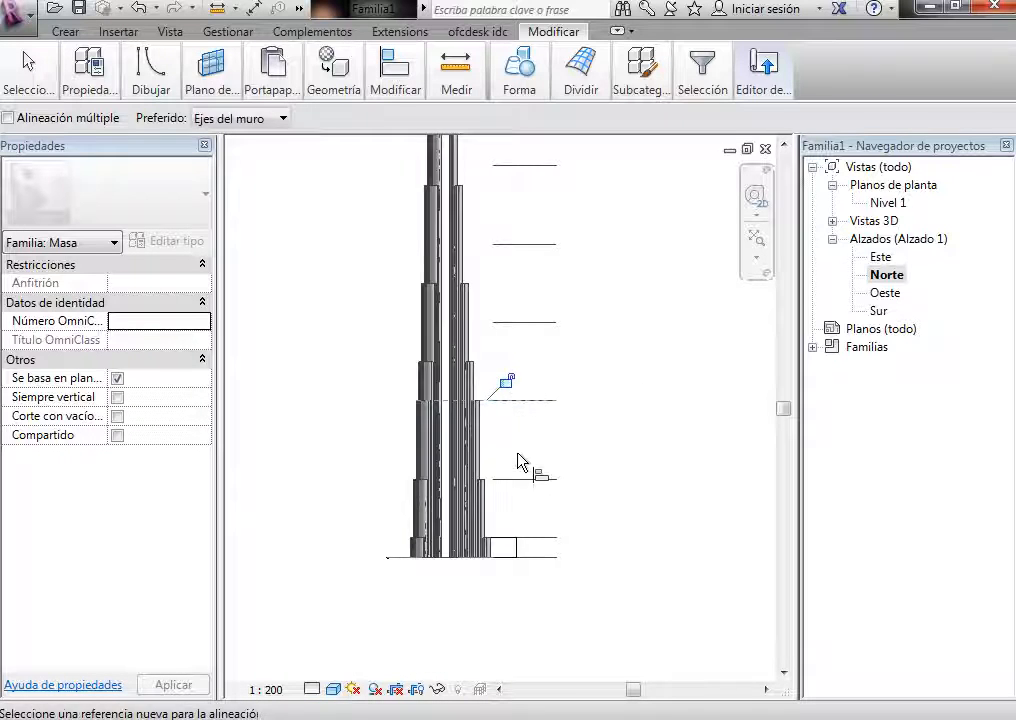
pyautogui.scroll(3, 518, 462)
pyautogui.press('Escape')
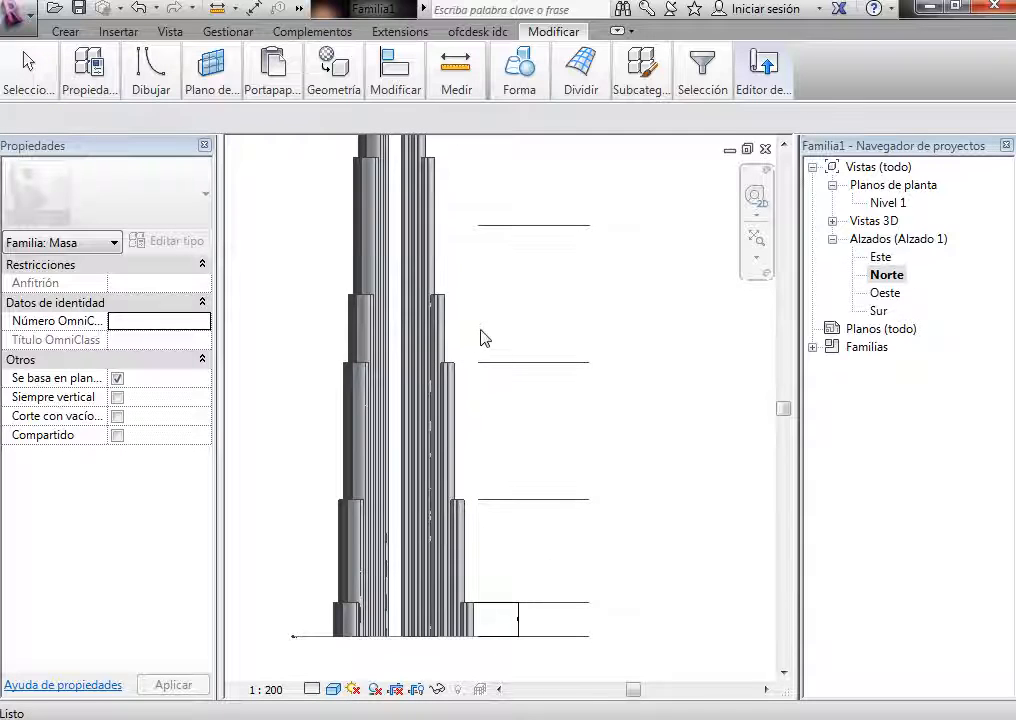
# Step: Offset a copy of the third line above the base downward by 40
pyautogui.moveTo(408, 78)
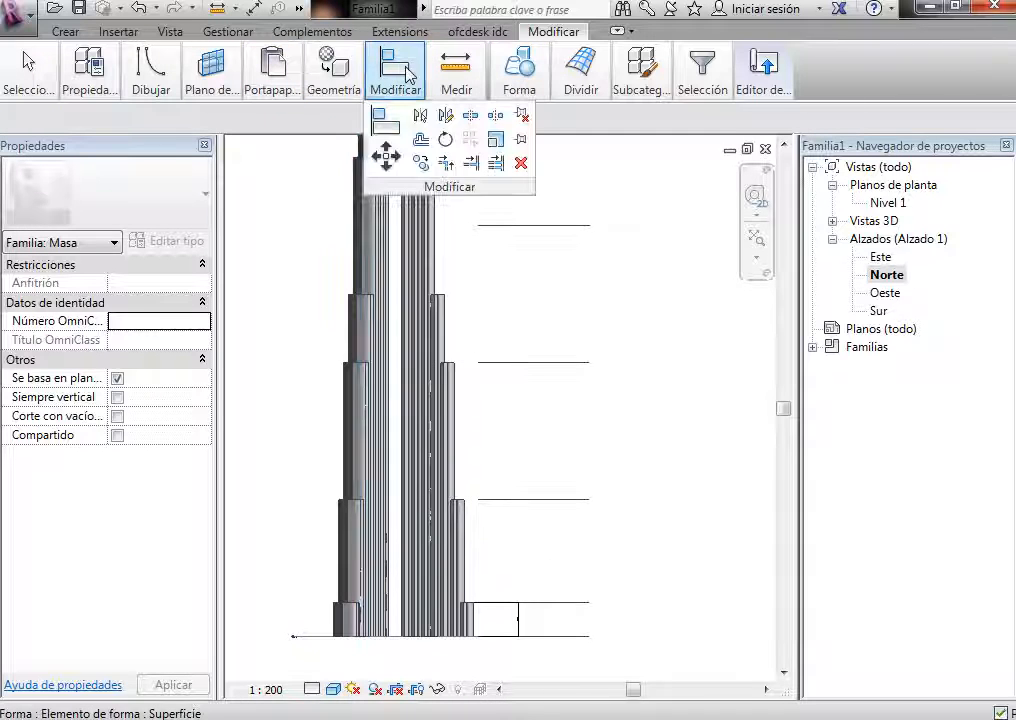
pyautogui.click(424, 142)
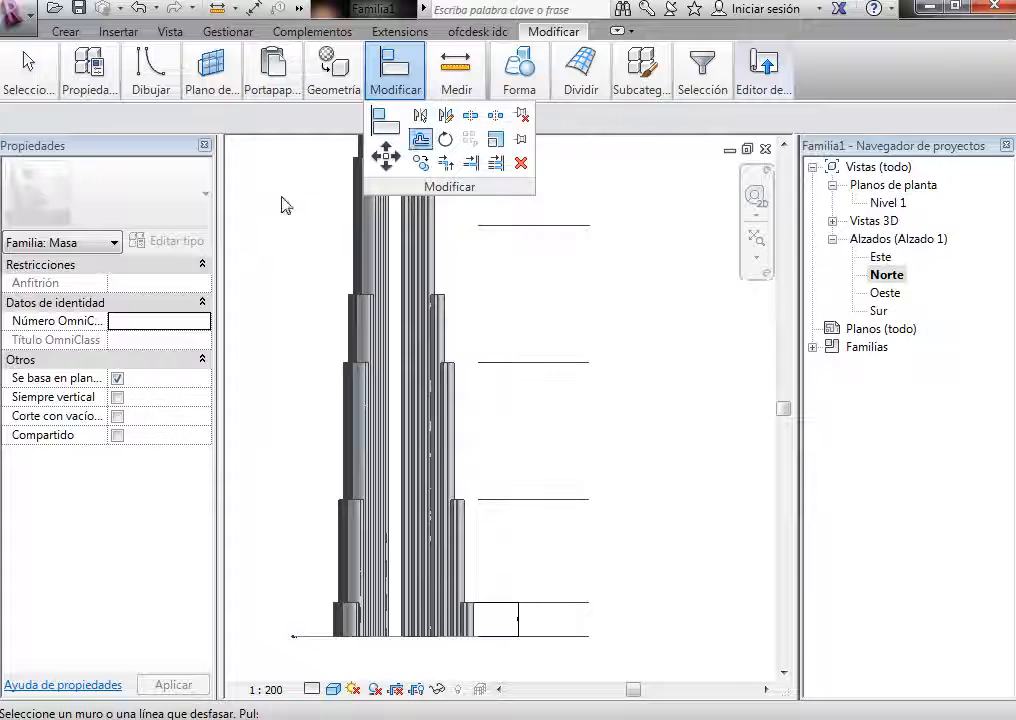
pyautogui.moveTo(262, 120); pyautogui.dragTo(171, 117)
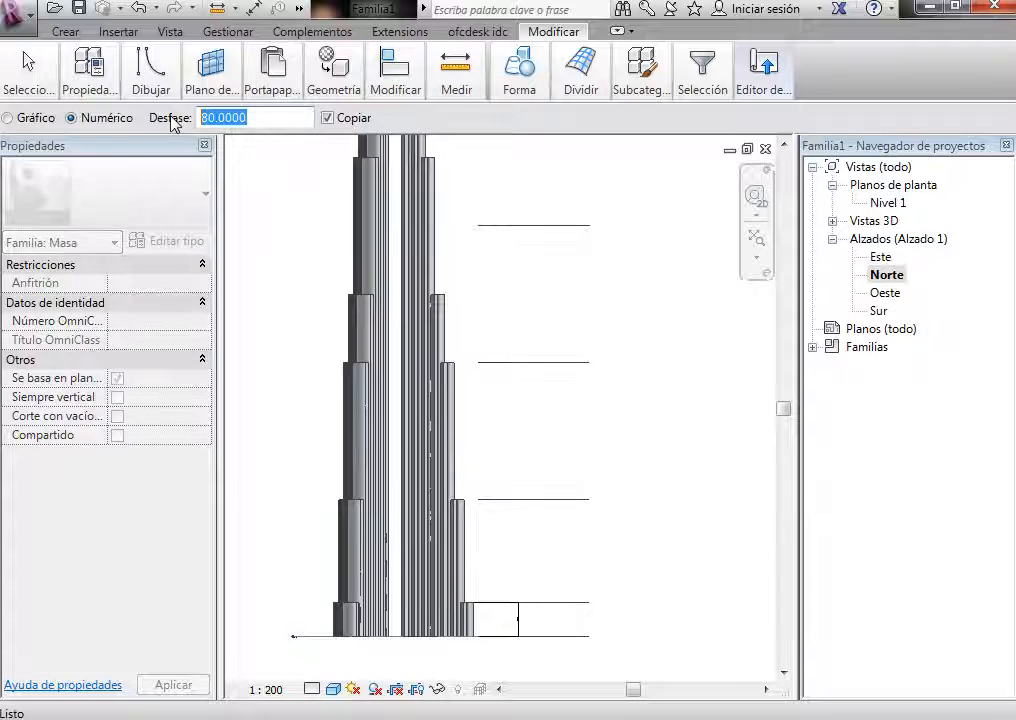
pyautogui.write('40')
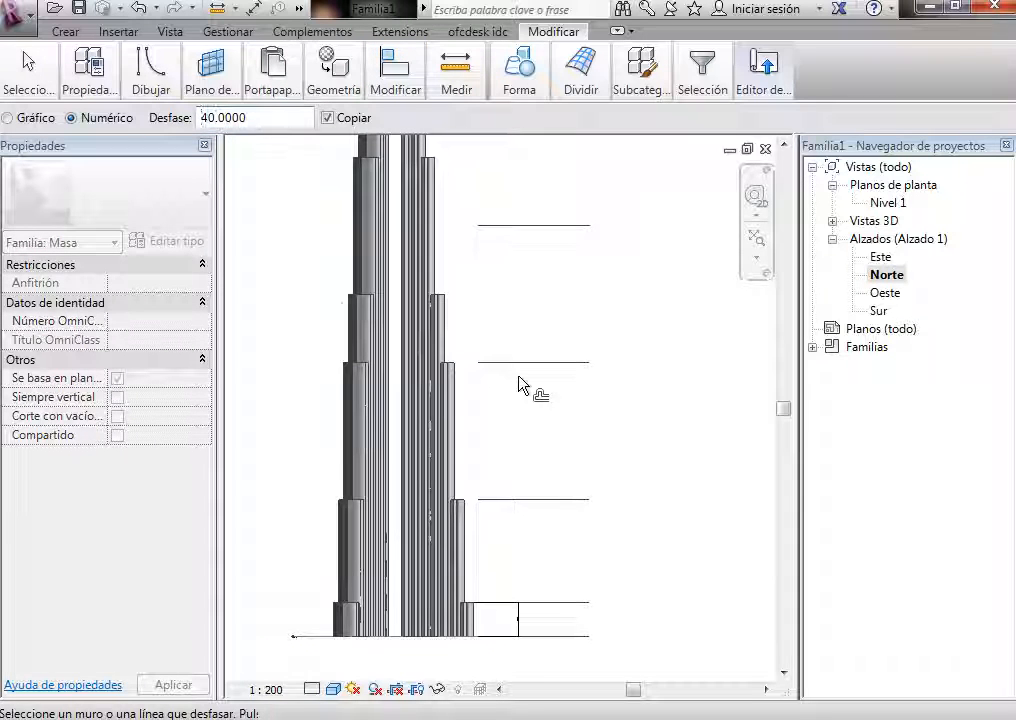
pyautogui.click(530, 376)
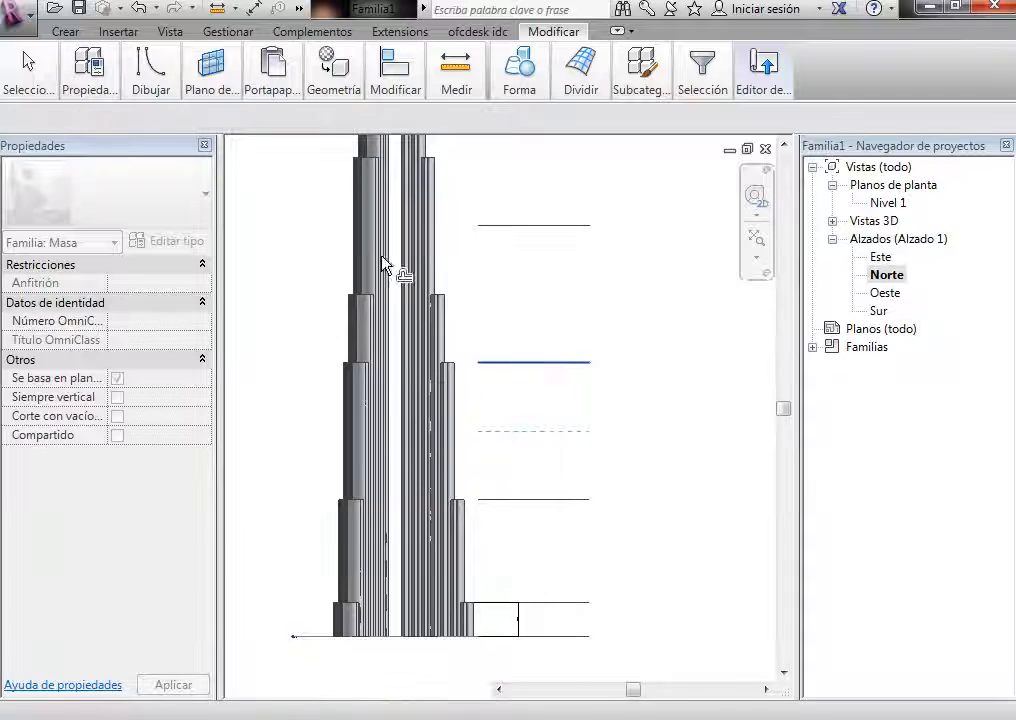
# Step: Offset copies at 4: two below the first line, one above and two below the second, one below each of the next two, one above the fifth
pyautogui.moveTo(265, 120); pyautogui.dragTo(165, 119)
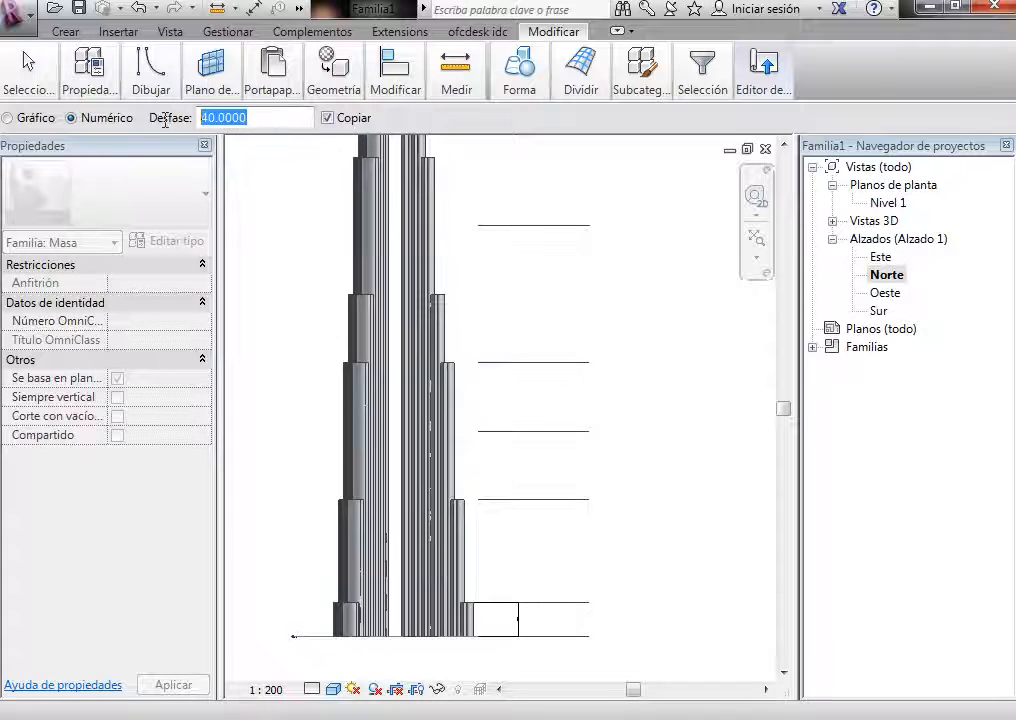
pyautogui.write('4')
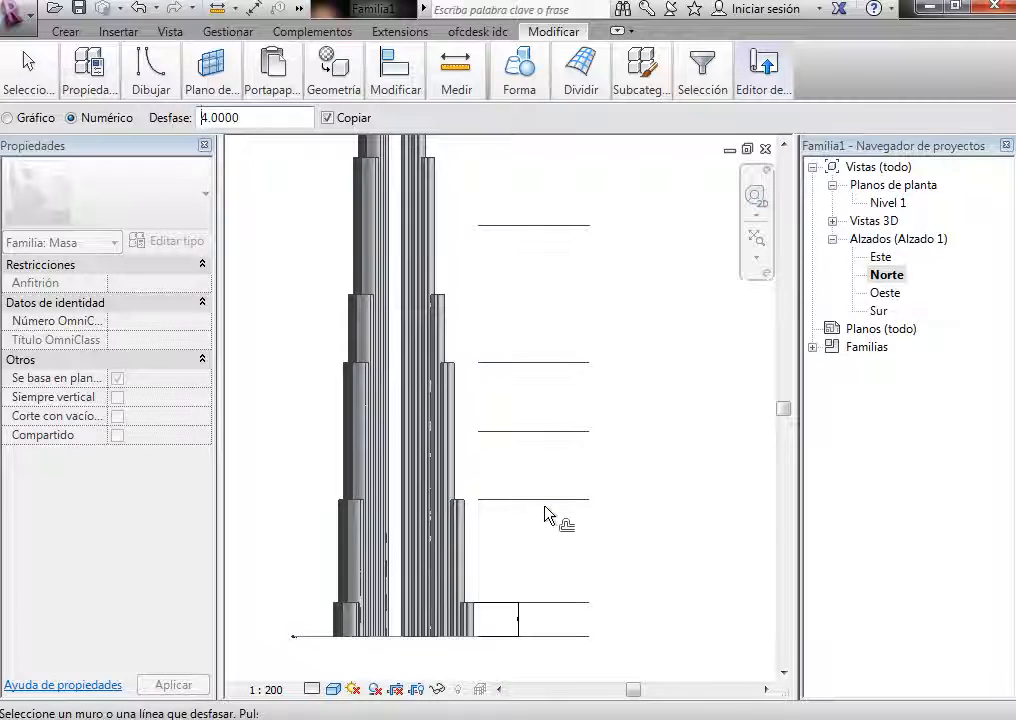
pyautogui.click(550, 508)
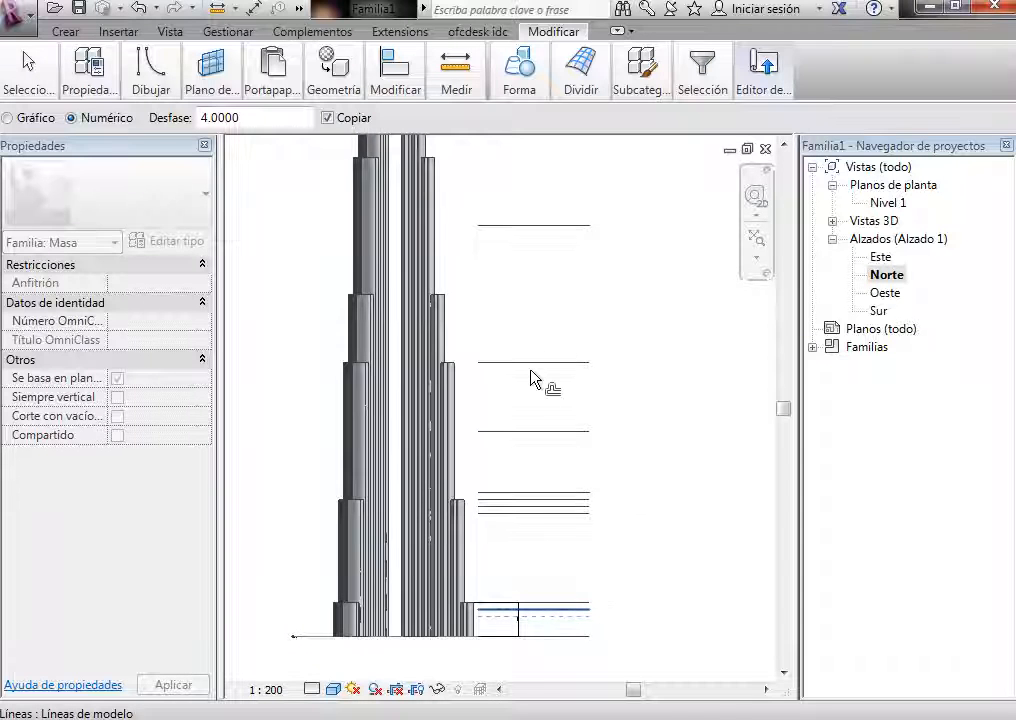
pyautogui.click(533, 445)
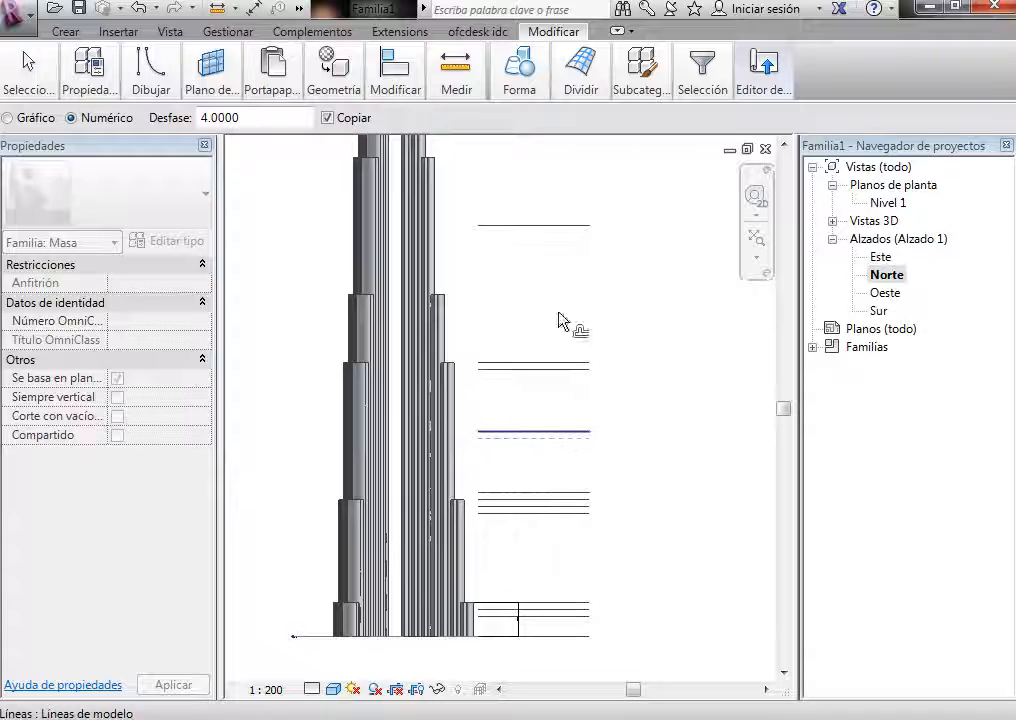
pyautogui.click(530, 232)
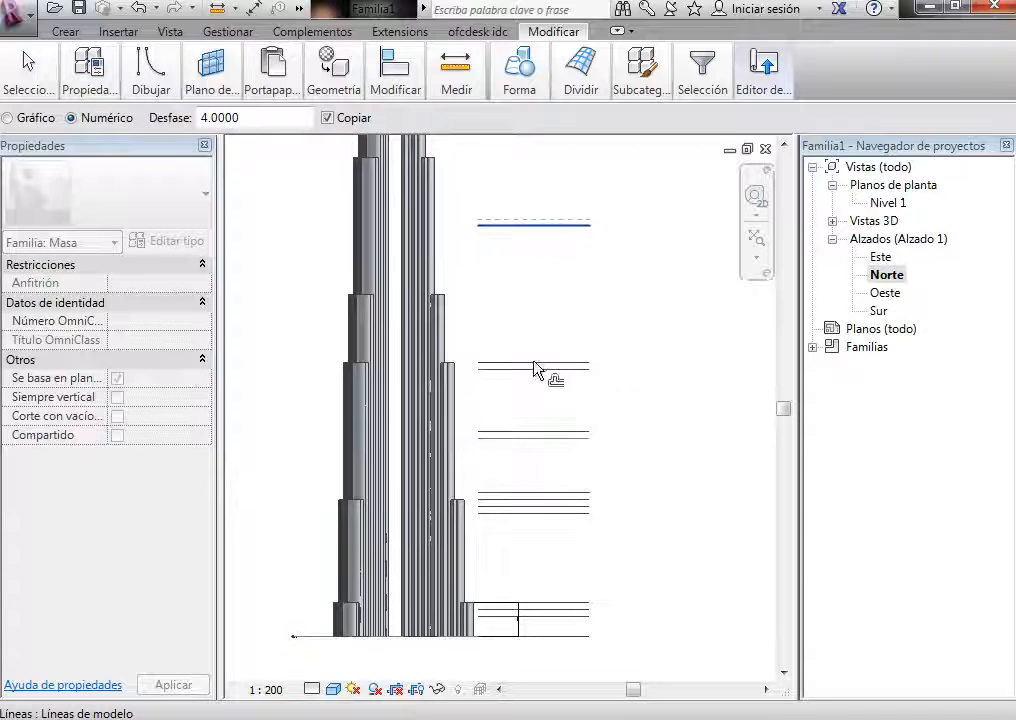
pyautogui.press('Escape')
# Step: Dismiss the save reminder and align the third tier's top faces on all three wings to the upper line of the third group above the base
pyautogui.click(396, 88)
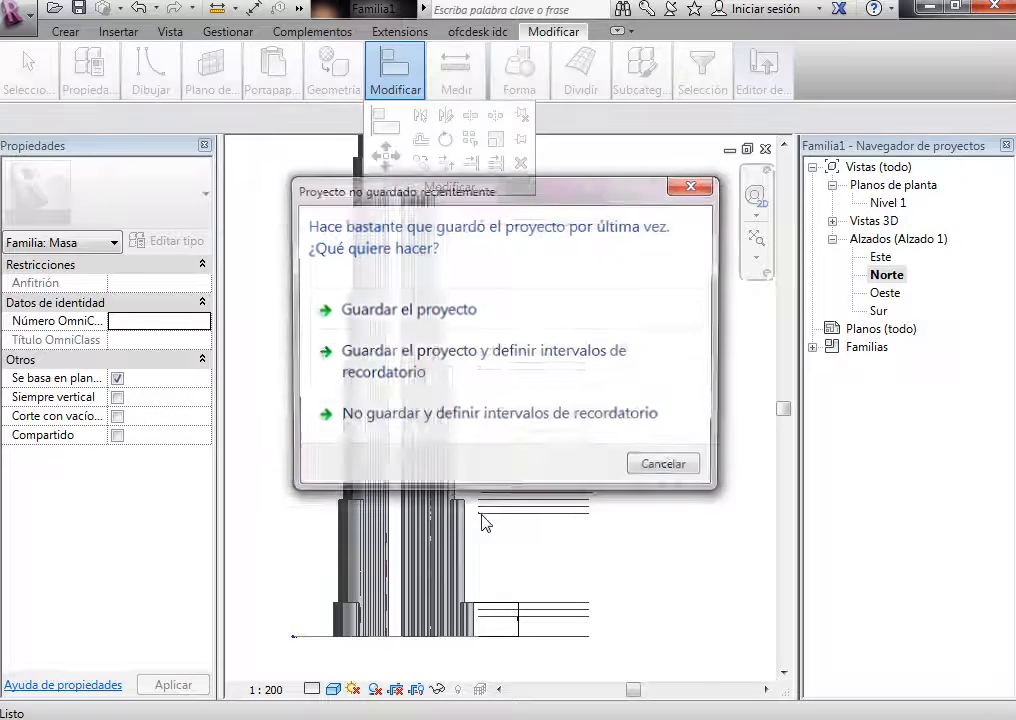
pyautogui.click(655, 466)
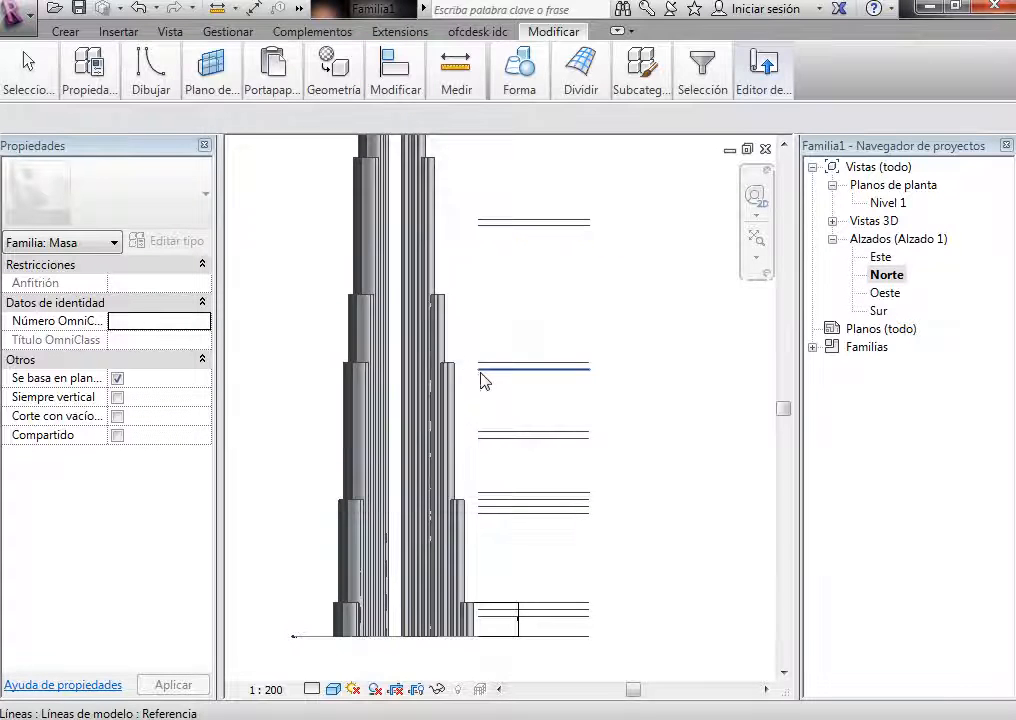
pyautogui.press('a')
pyautogui.press('l')
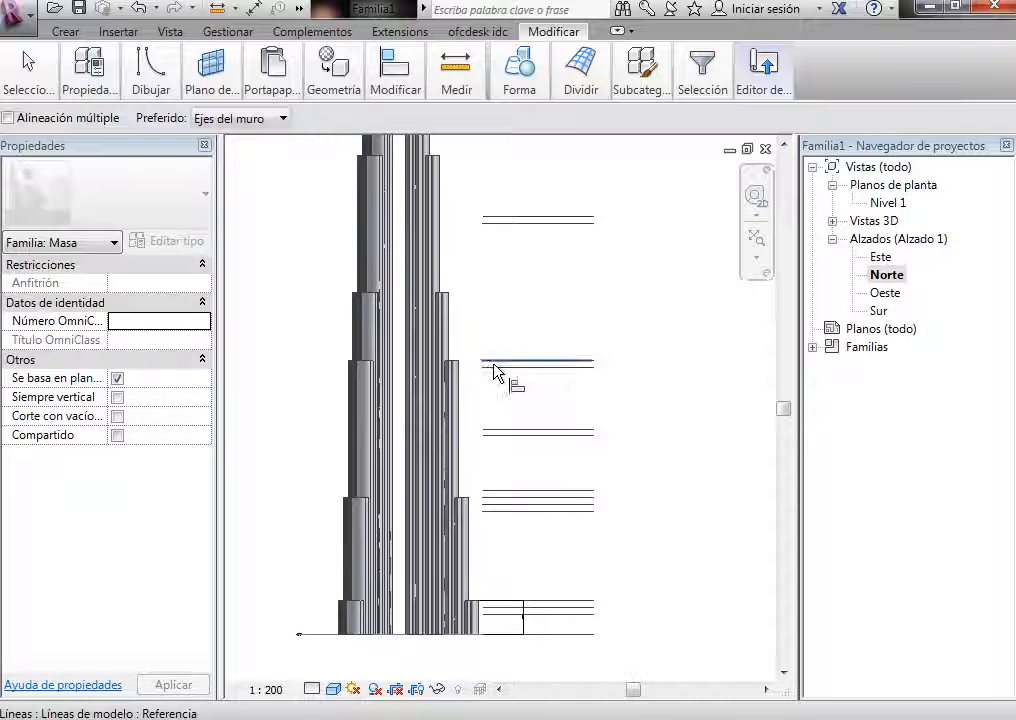
pyautogui.click(520, 433)
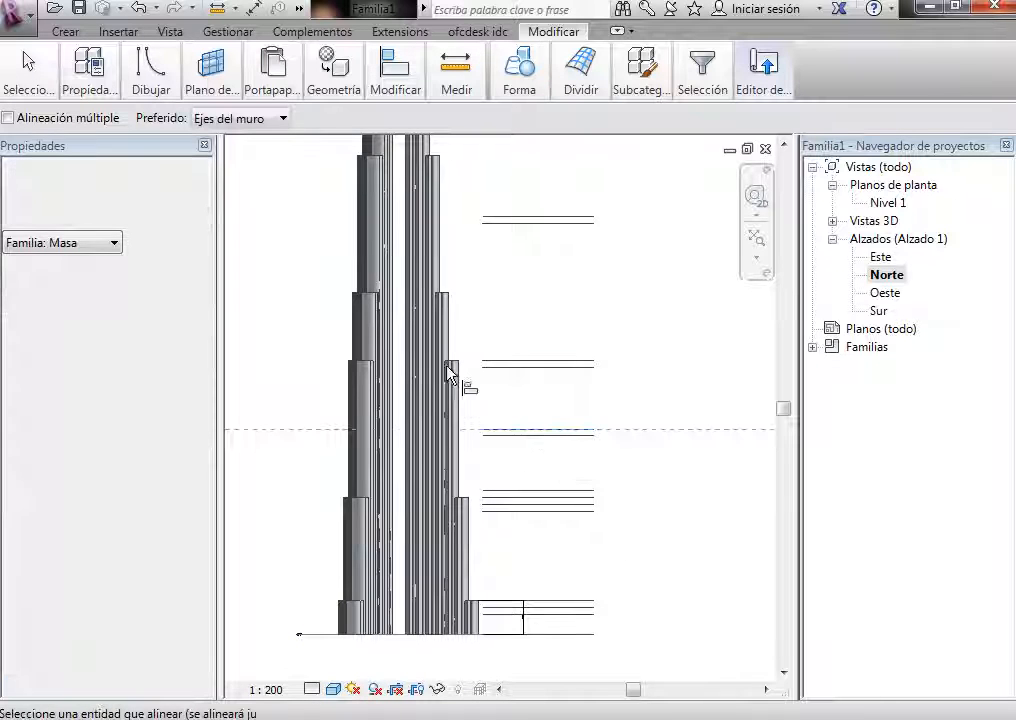
pyautogui.click(451, 369)
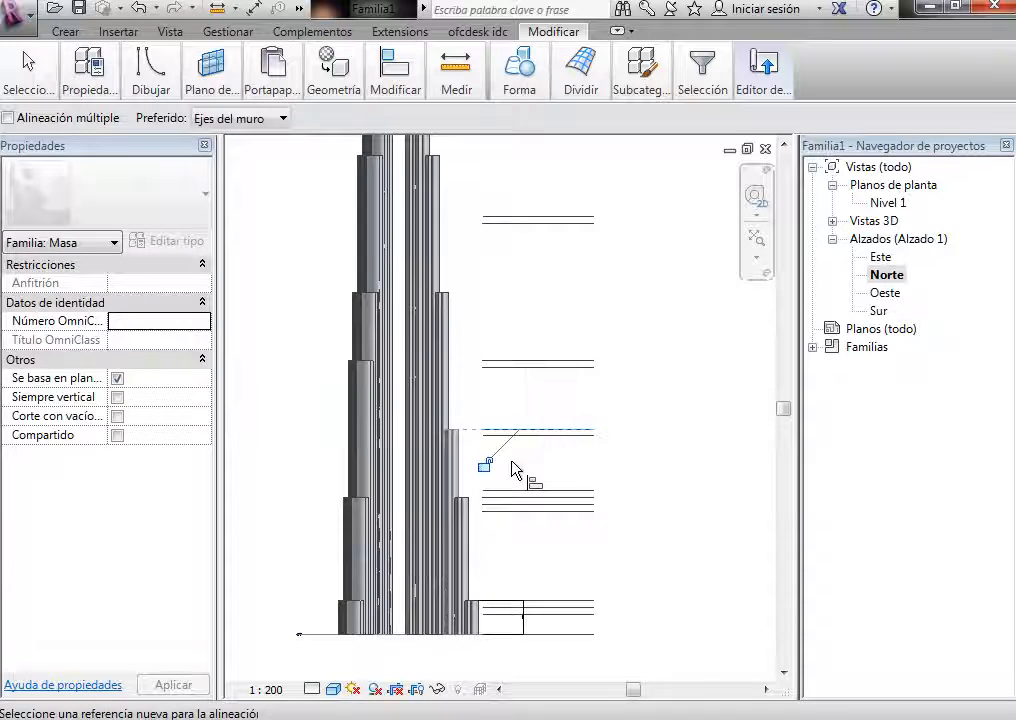
pyautogui.click(560, 434)
pyautogui.click(366, 366)
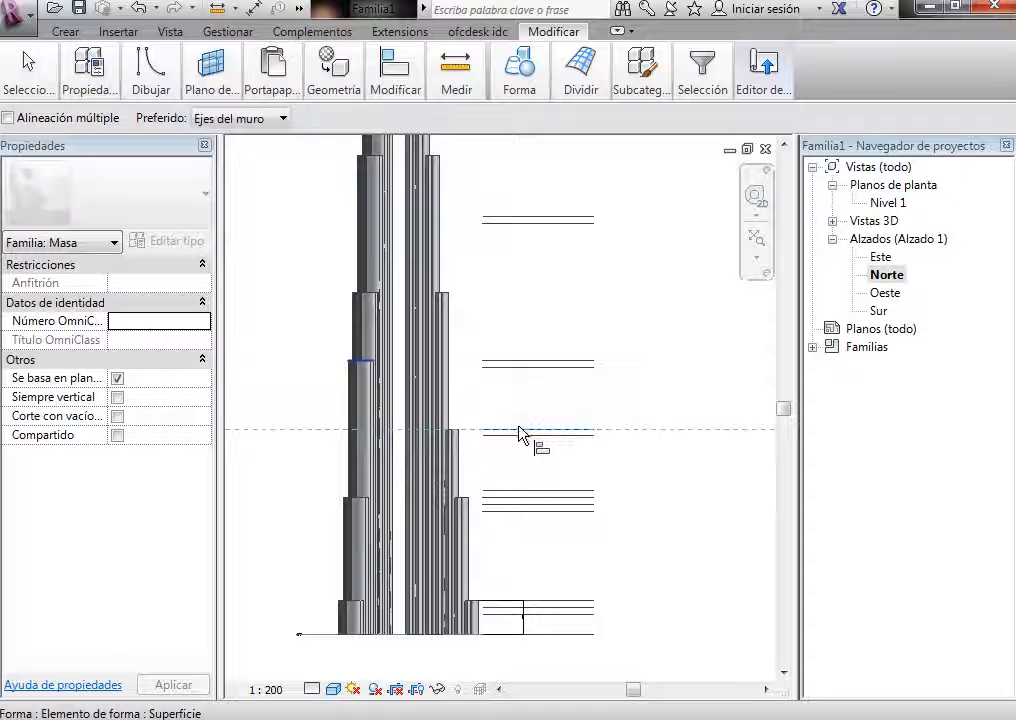
pyautogui.click(535, 435)
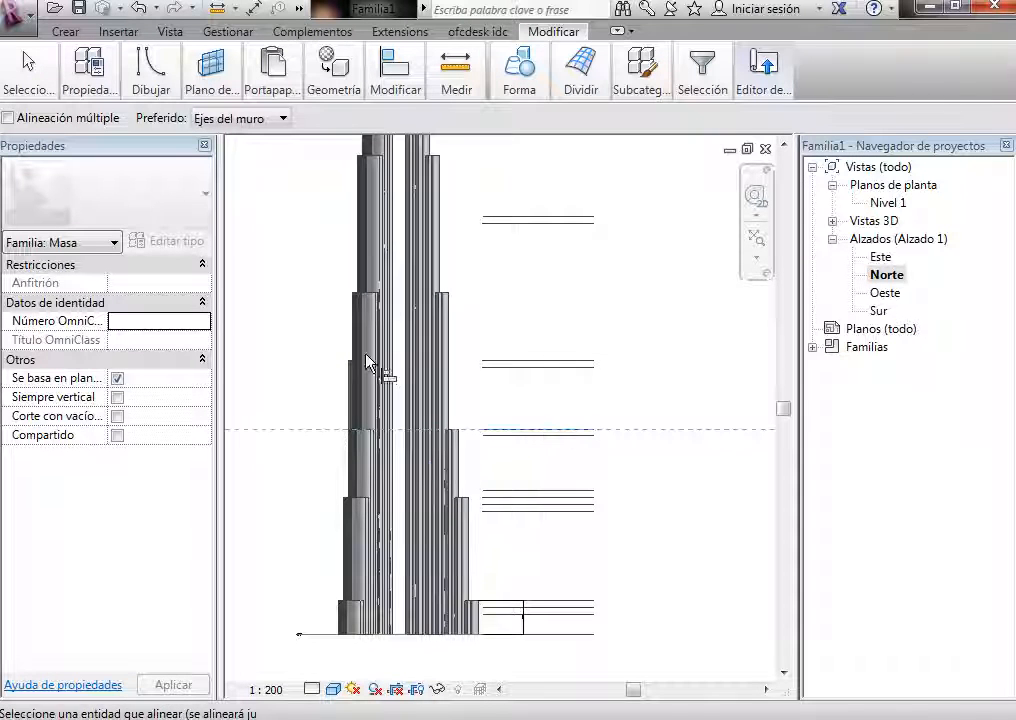
pyautogui.click(356, 363)
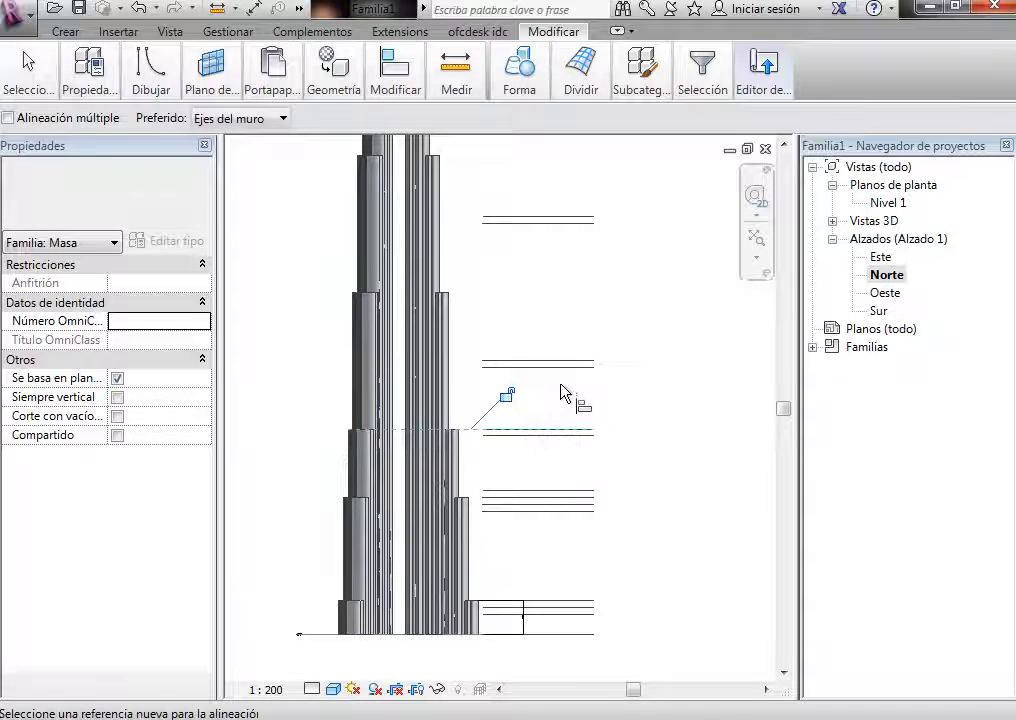
# Step: Align the fourth tier's top faces on all three wings to the upper line of the fourth group above the base
pyautogui.click(530, 362)
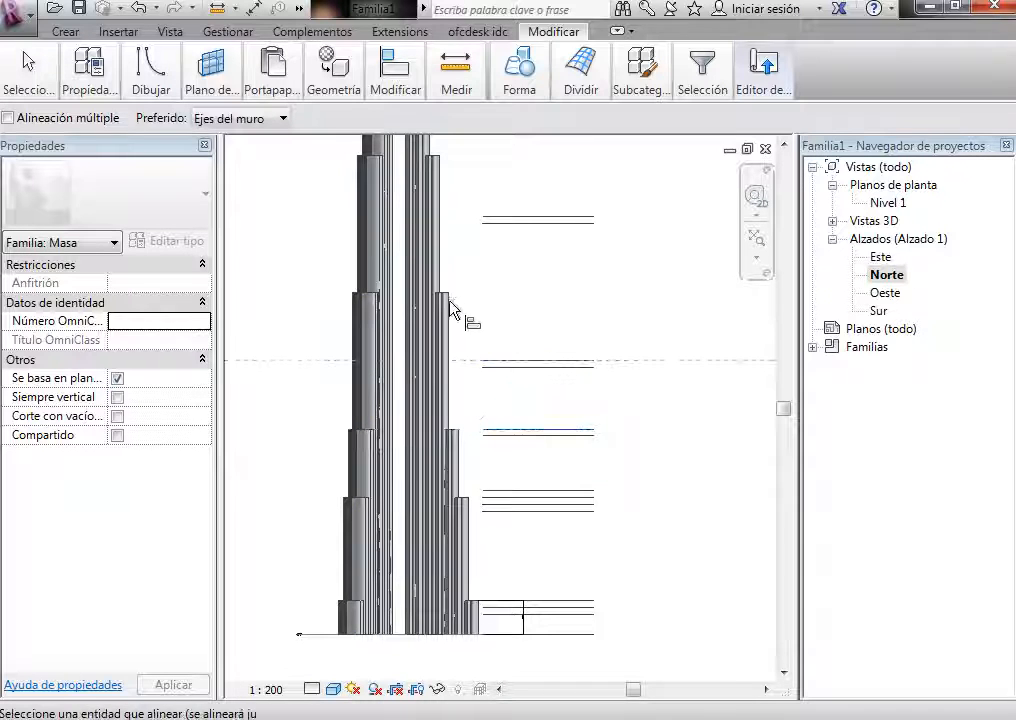
pyautogui.click(548, 382)
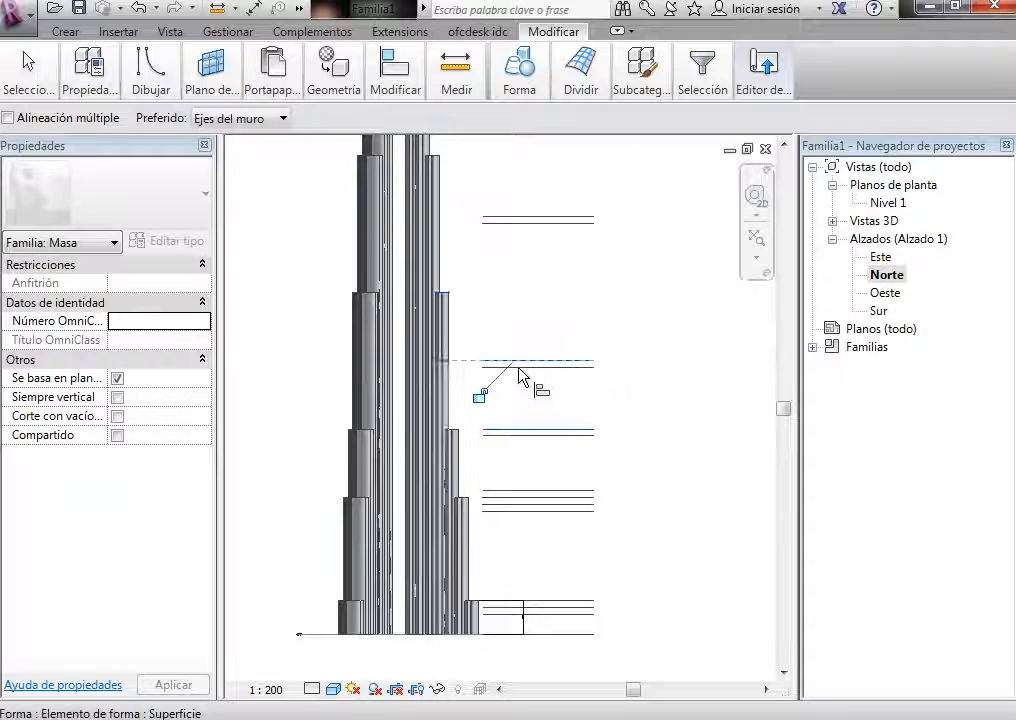
pyautogui.click(557, 362)
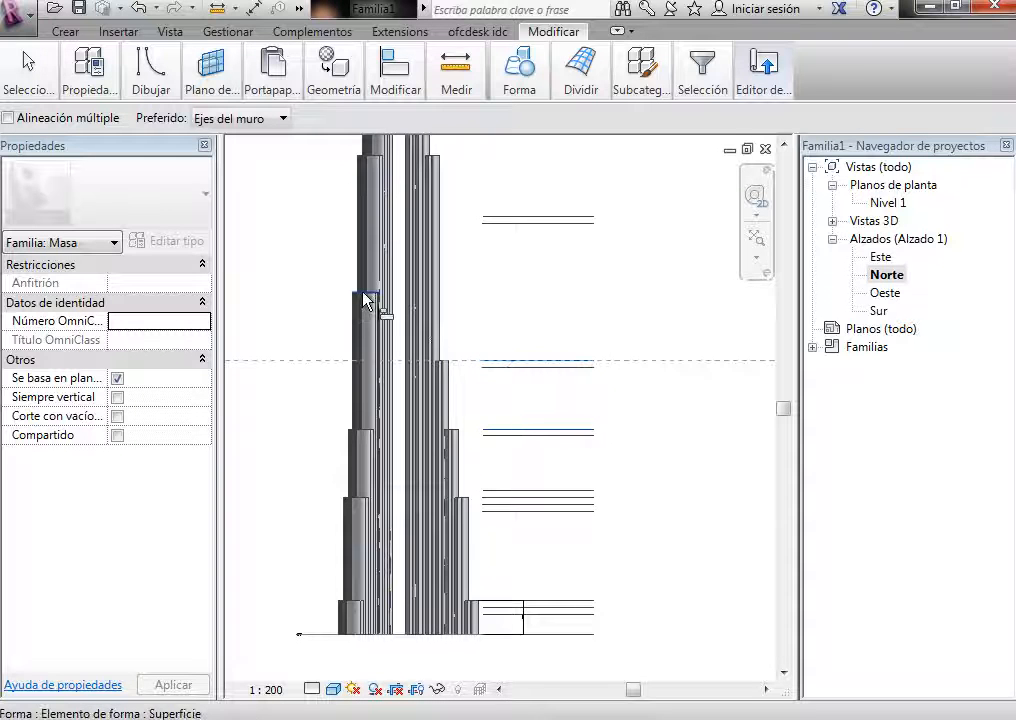
pyautogui.click(548, 363)
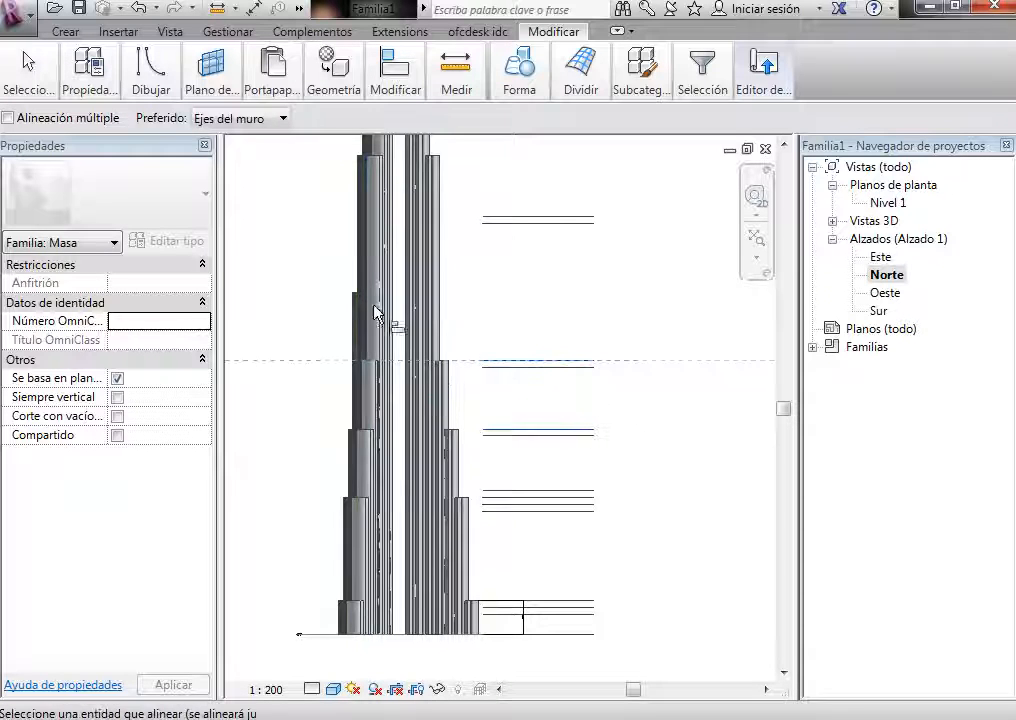
pyautogui.click(525, 378)
# Step: Align the fifth tier's top faces on all three wings to the upper line of the fifth group above the base
pyautogui.click(528, 219)
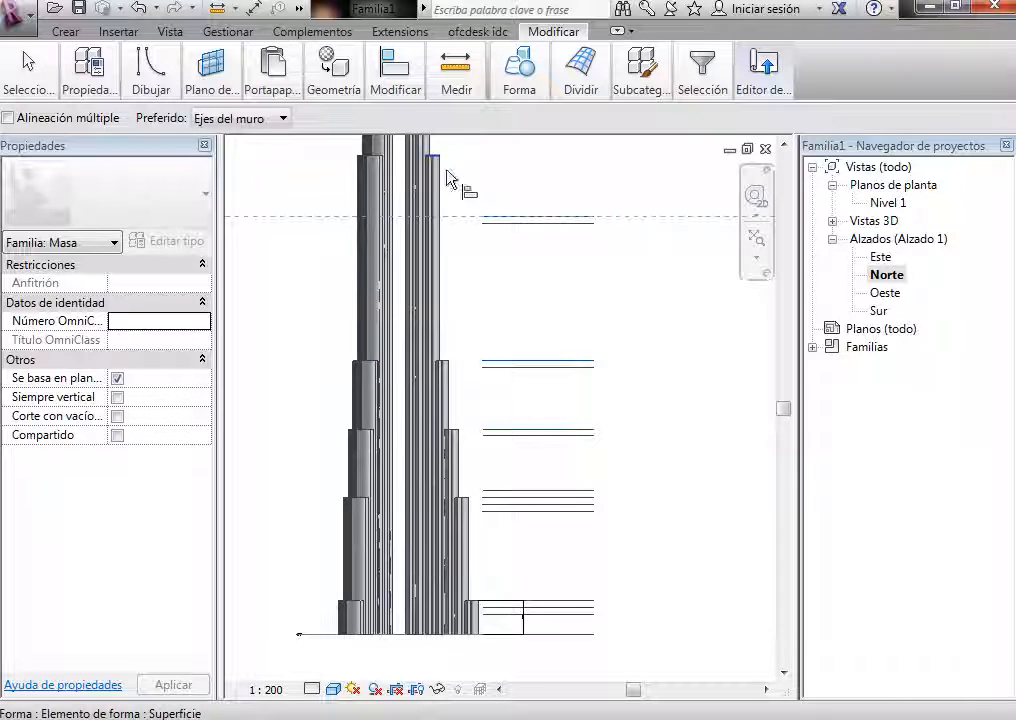
pyautogui.click(528, 218)
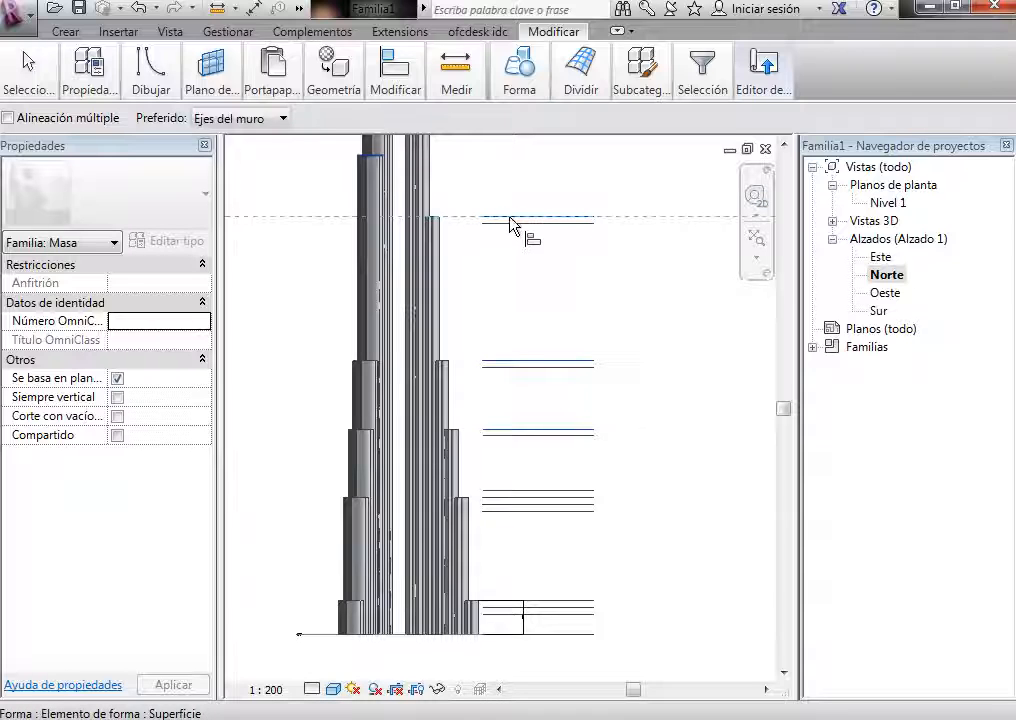
pyautogui.click(518, 217)
pyautogui.click(361, 156)
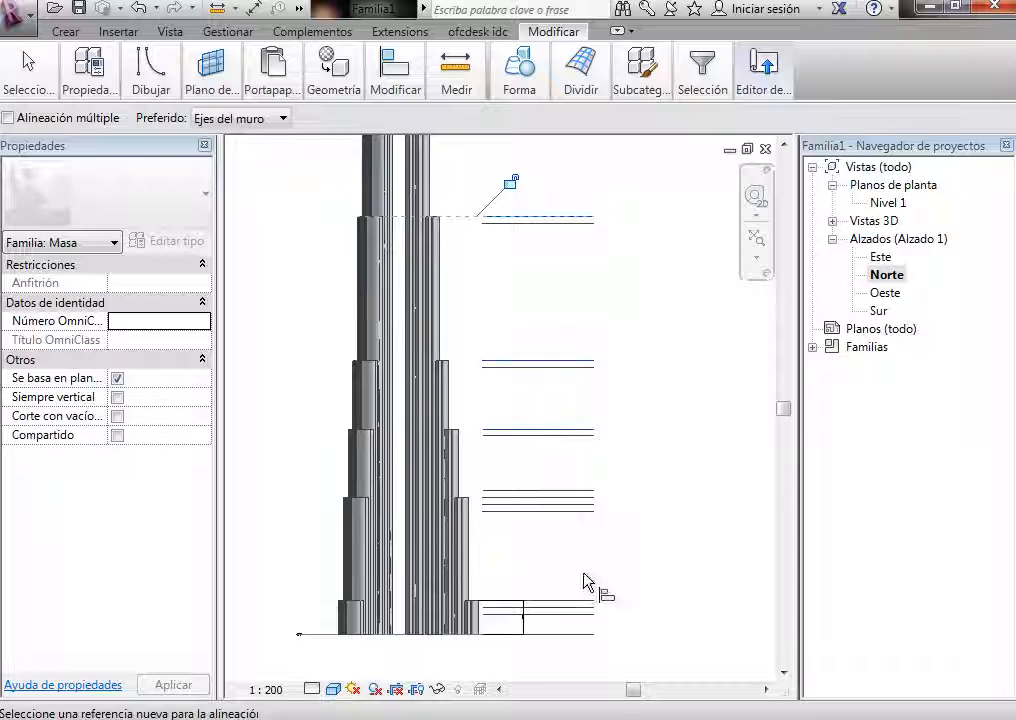
# Step: Align the lowest tier's top on the nearer left wing to the line 4 below the first, and on the far left wing to the line 8 below
pyautogui.click(508, 607)
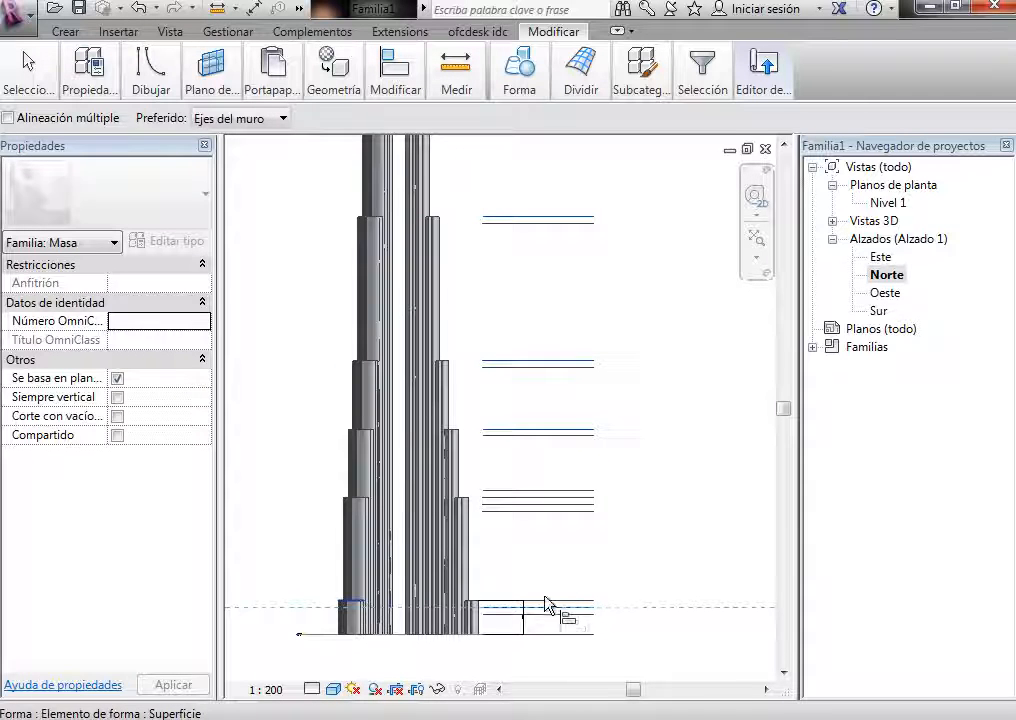
pyautogui.click(545, 605)
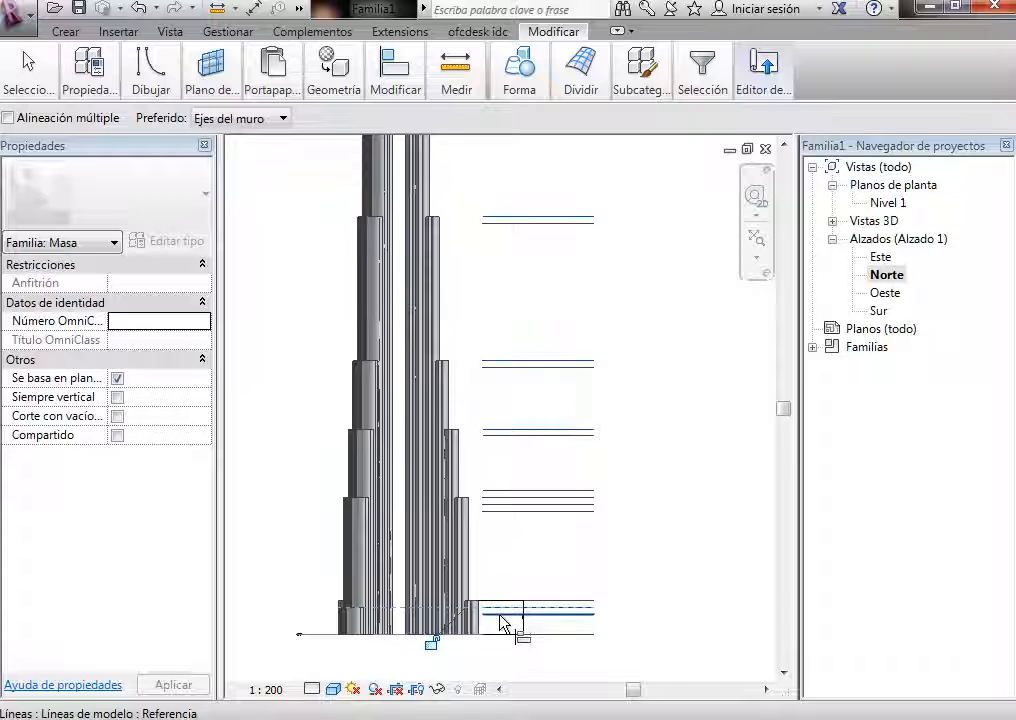
pyautogui.click(500, 615)
pyautogui.click(340, 603)
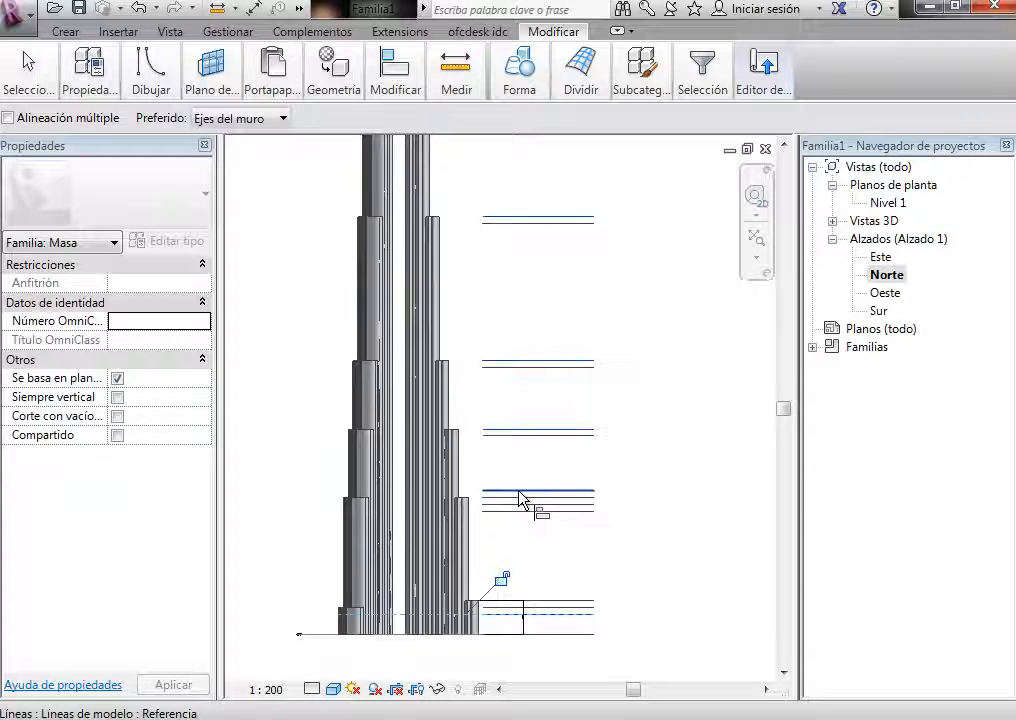
# Step: Align the second tier's top on the right wing to the second group's highest line, and on the nearer left wing to its lowest line
pyautogui.click(520, 495)
pyautogui.click(521, 510)
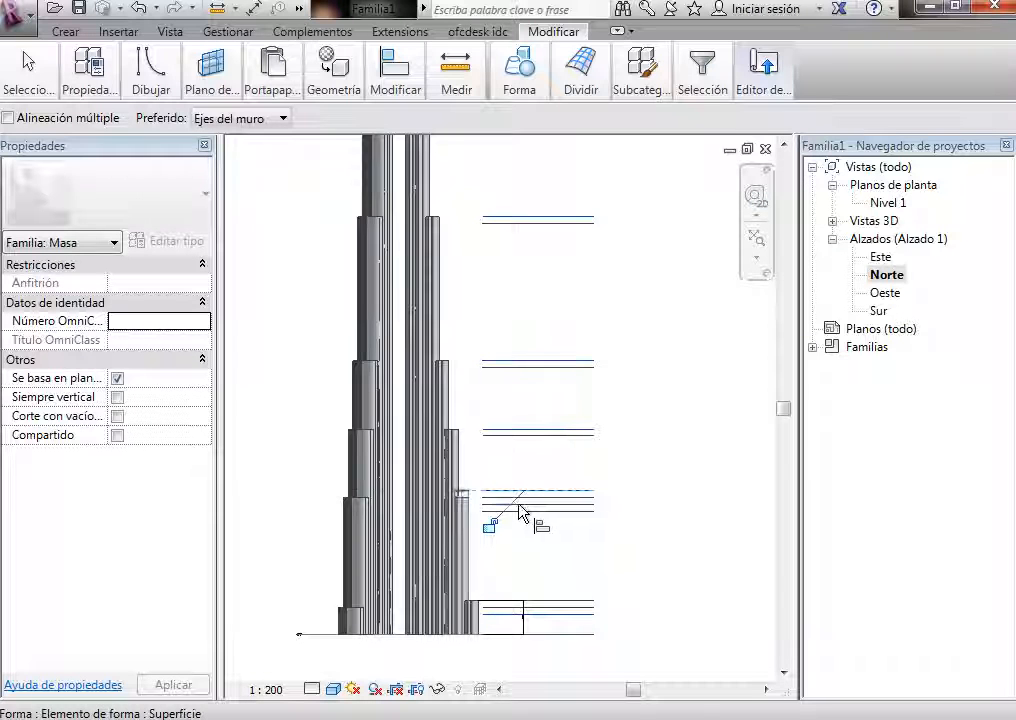
pyautogui.click(521, 511)
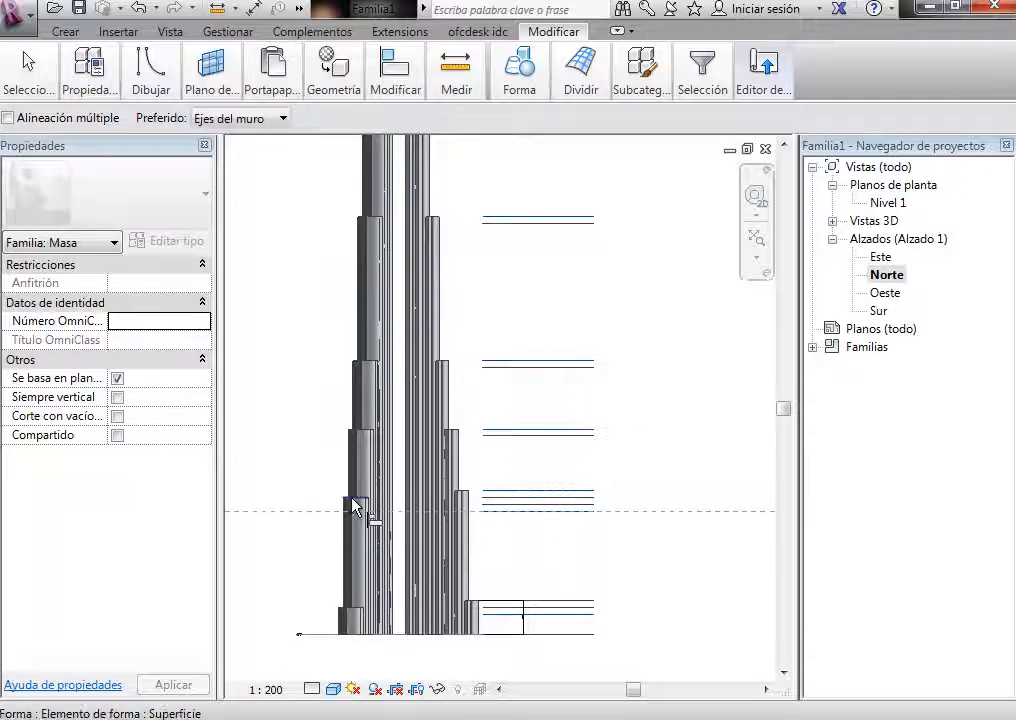
pyautogui.click(555, 551)
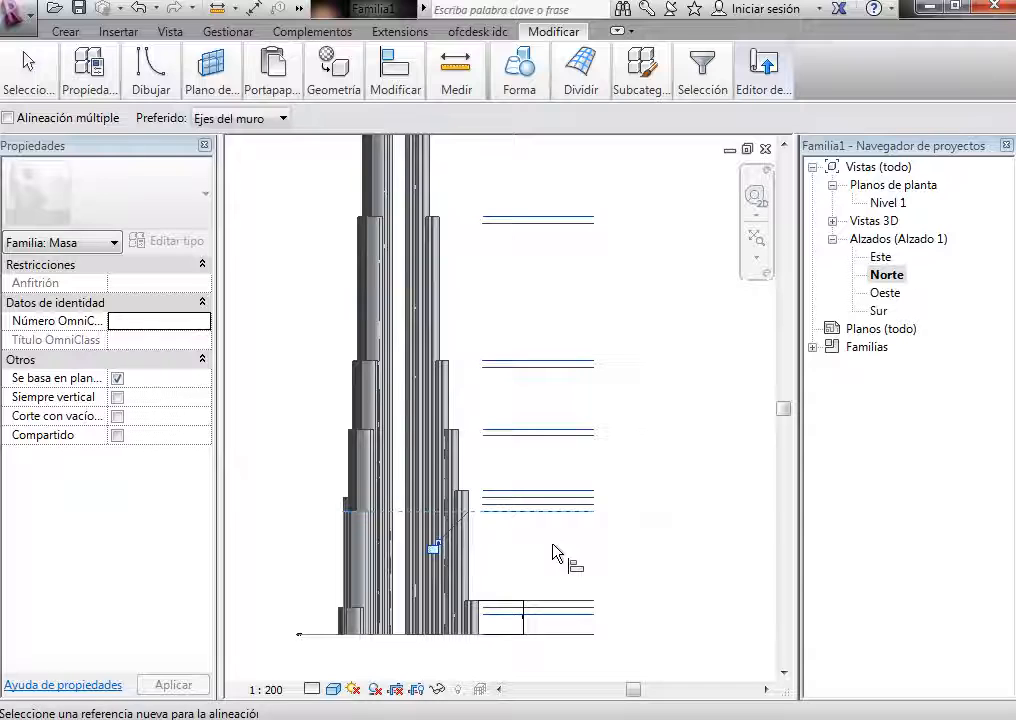
# Step: Align the right wing's third, fourth and fifth tier tops to the lower line of each tier's own line group
pyautogui.click(507, 432)
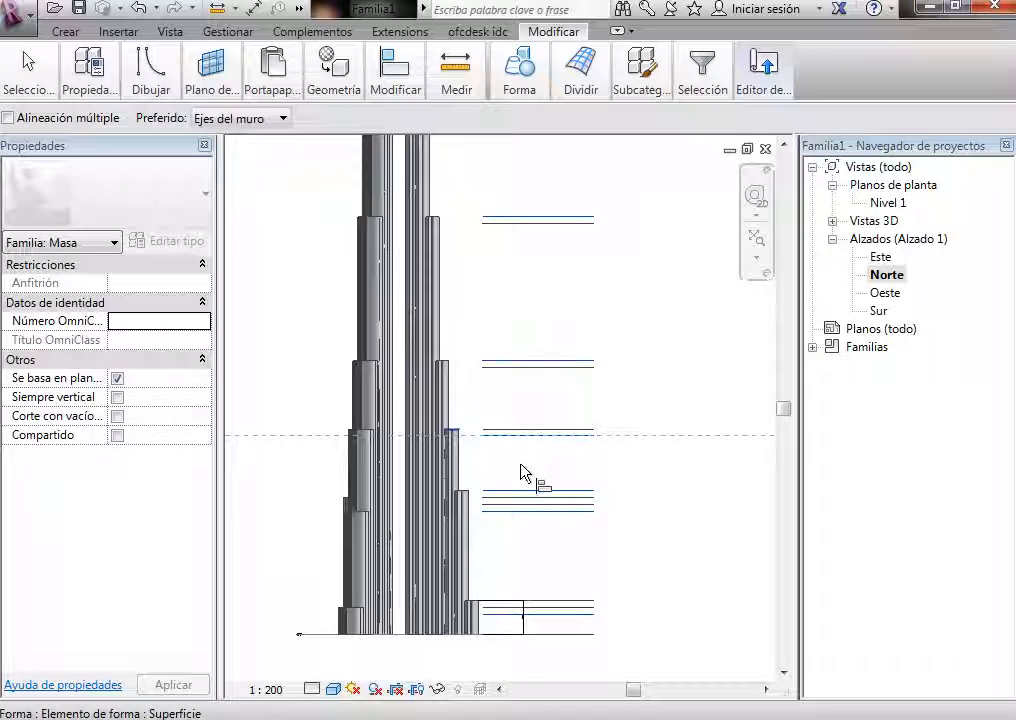
pyautogui.click(520, 472)
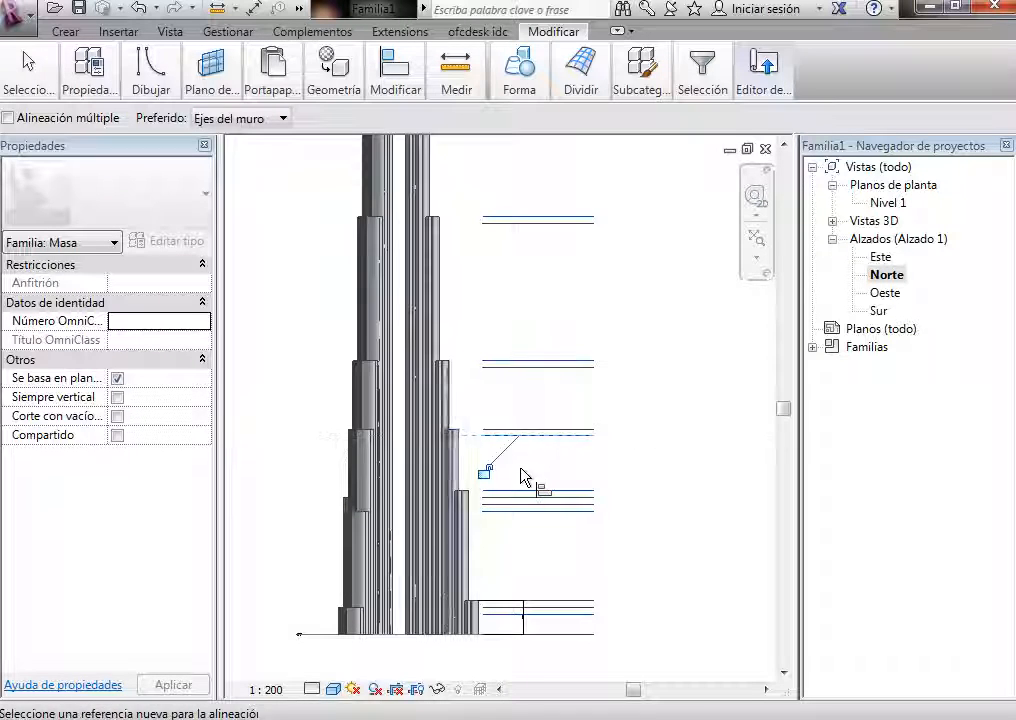
pyautogui.click(508, 369)
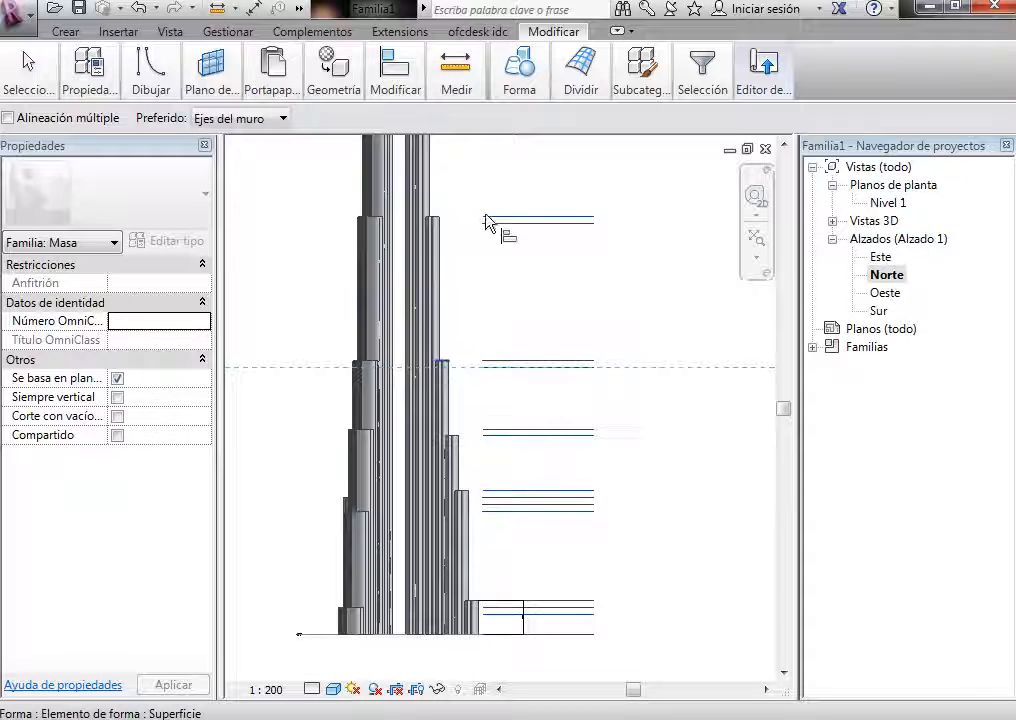
pyautogui.click(516, 225)
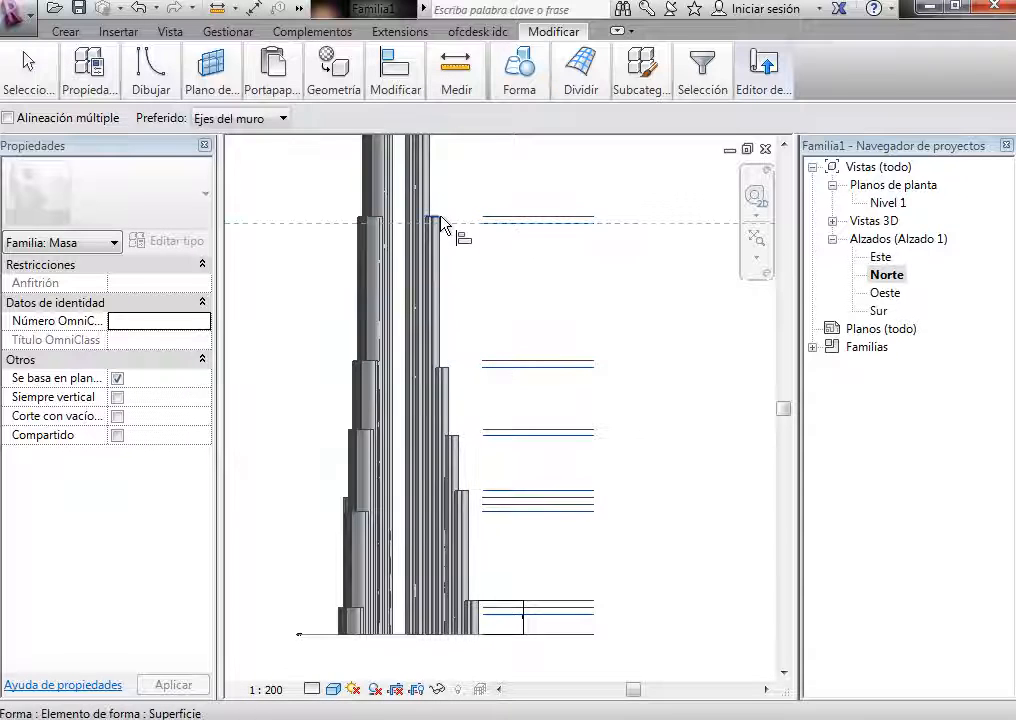
pyautogui.click(441, 219)
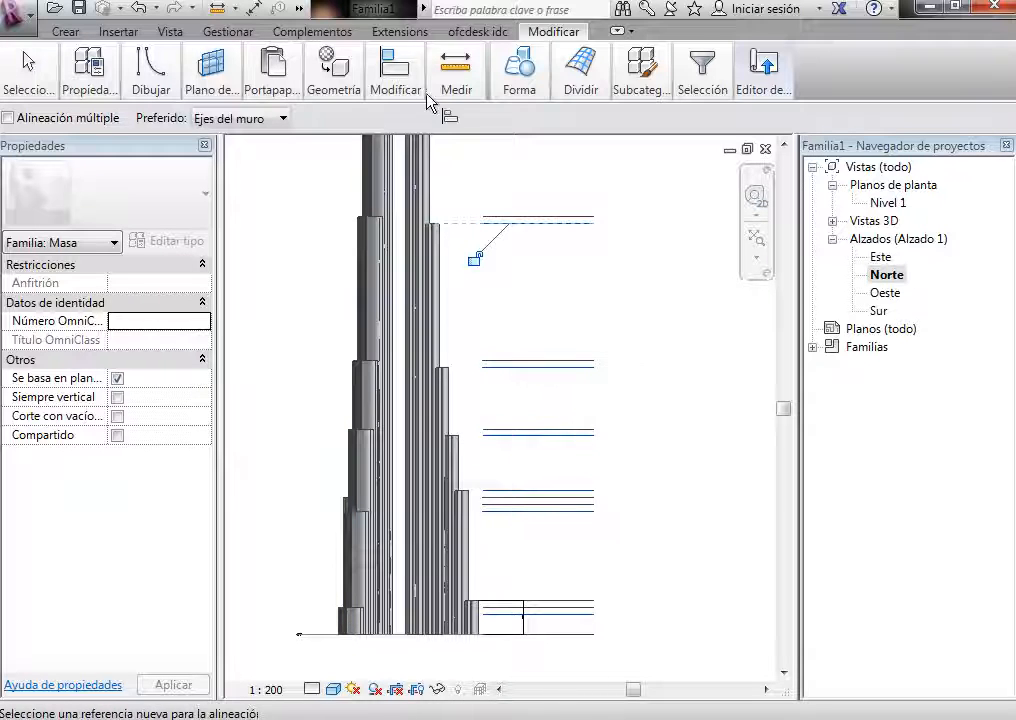
# Step: Offset a copy of the third group's upper height line 4 upward
pyautogui.moveTo(390, 74)
pyautogui.click(428, 146)
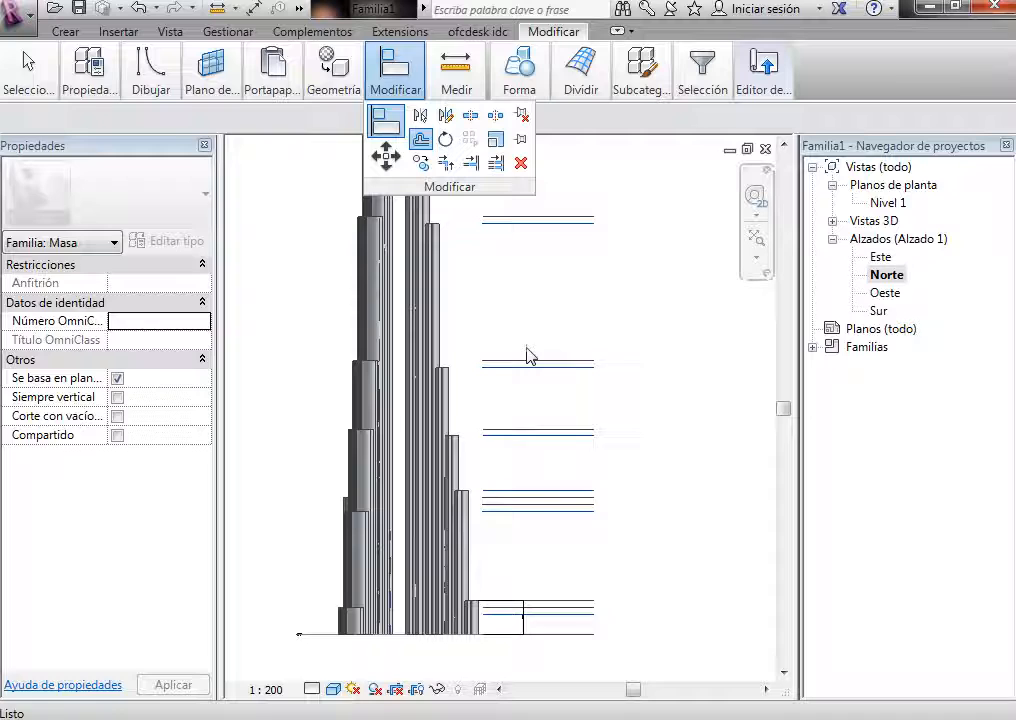
pyautogui.click(537, 445)
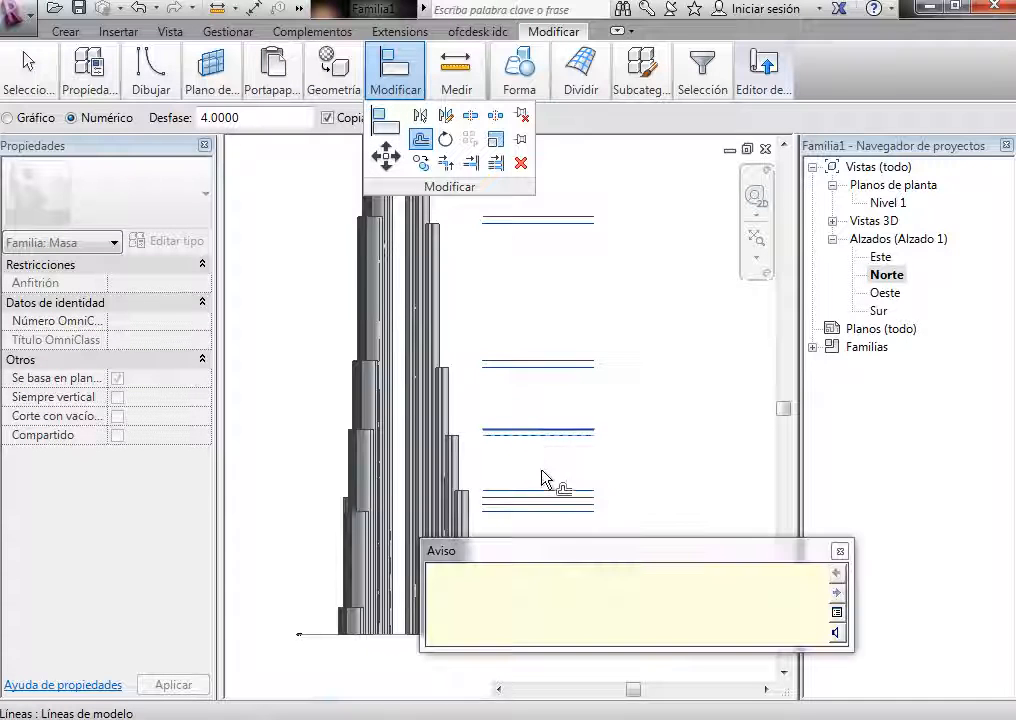
pyautogui.click(835, 550)
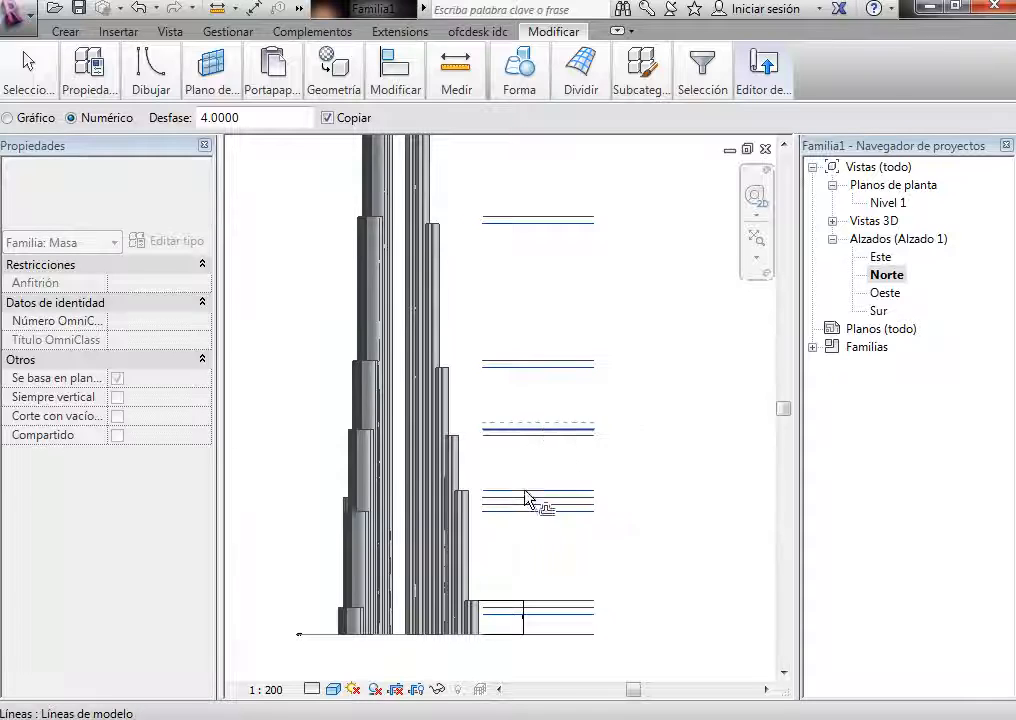
# Step: Align the third tier's top on the far left wing to the third group's highest line
pyautogui.moveTo(390, 77)
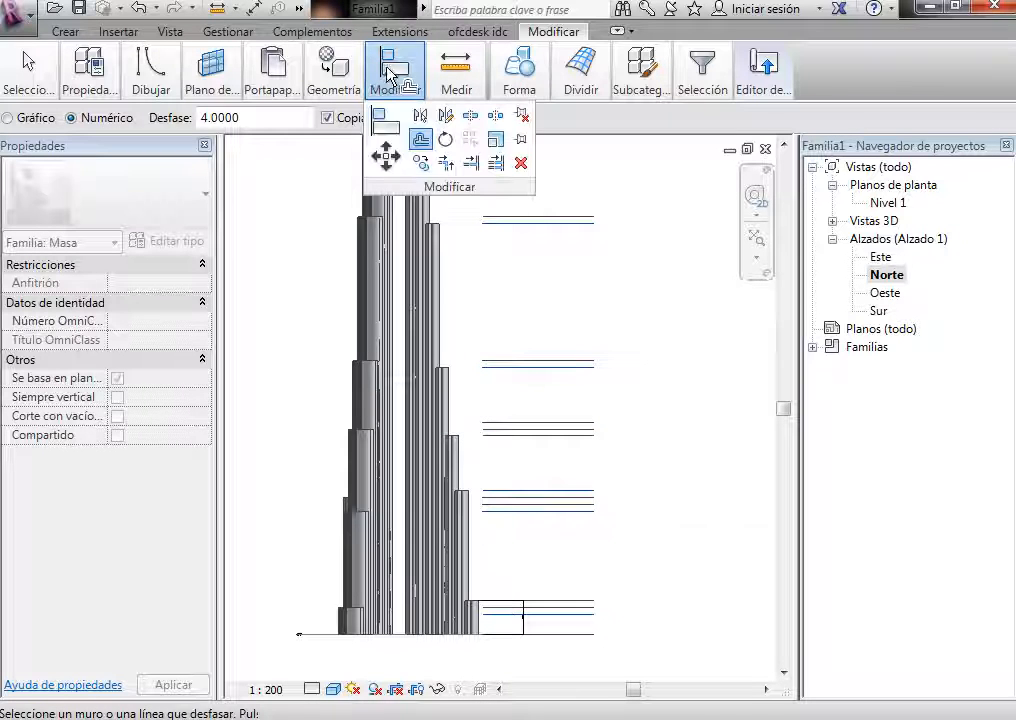
pyautogui.click(385, 120)
pyautogui.click(535, 426)
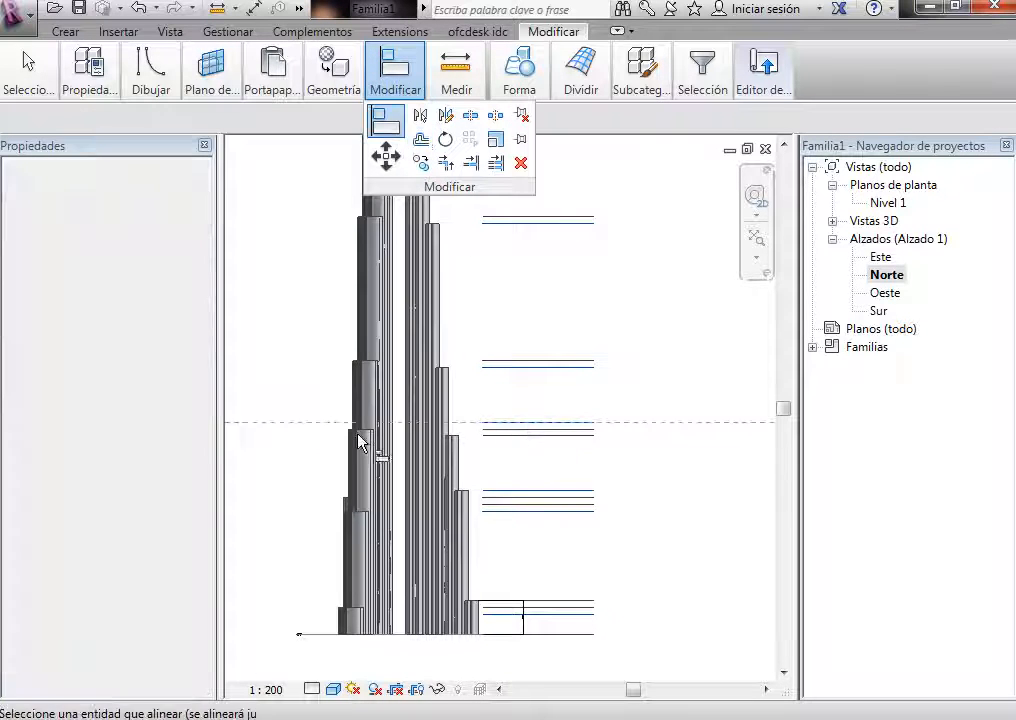
pyautogui.click(360, 430)
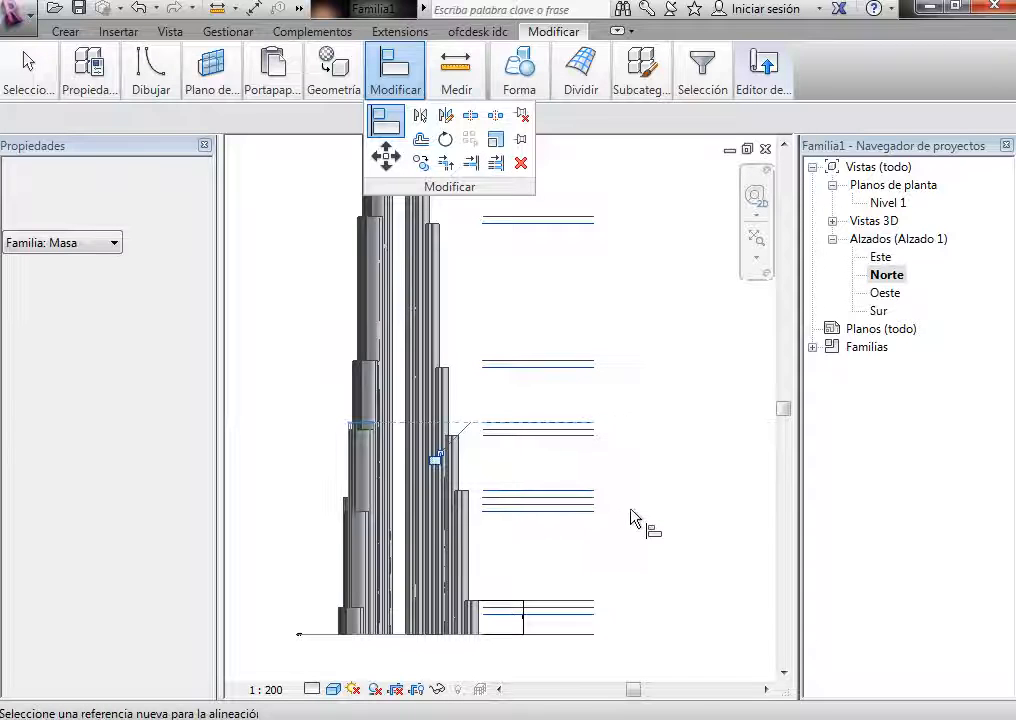
pyautogui.press('Escape')
pyautogui.press('Escape')
# Step: Open the Nivel 1 floor plan and delete the circle at the tower's centre
pyautogui.scroll(-3, 442, 571)
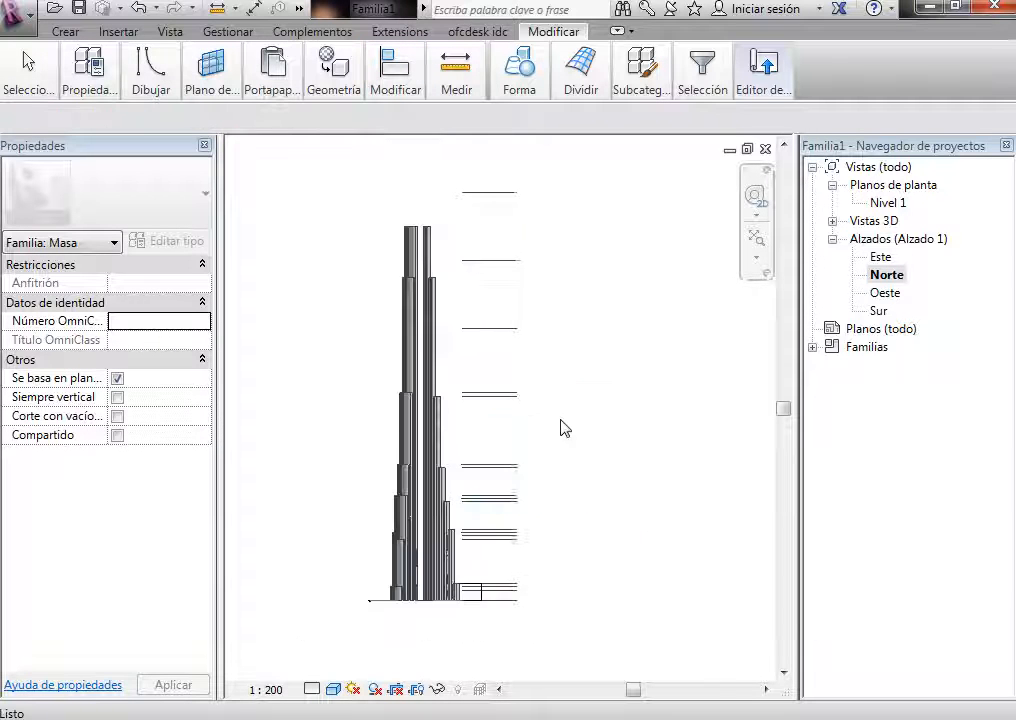
pyautogui.scroll(-2, 561, 424)
pyautogui.scroll(1, 537, 461)
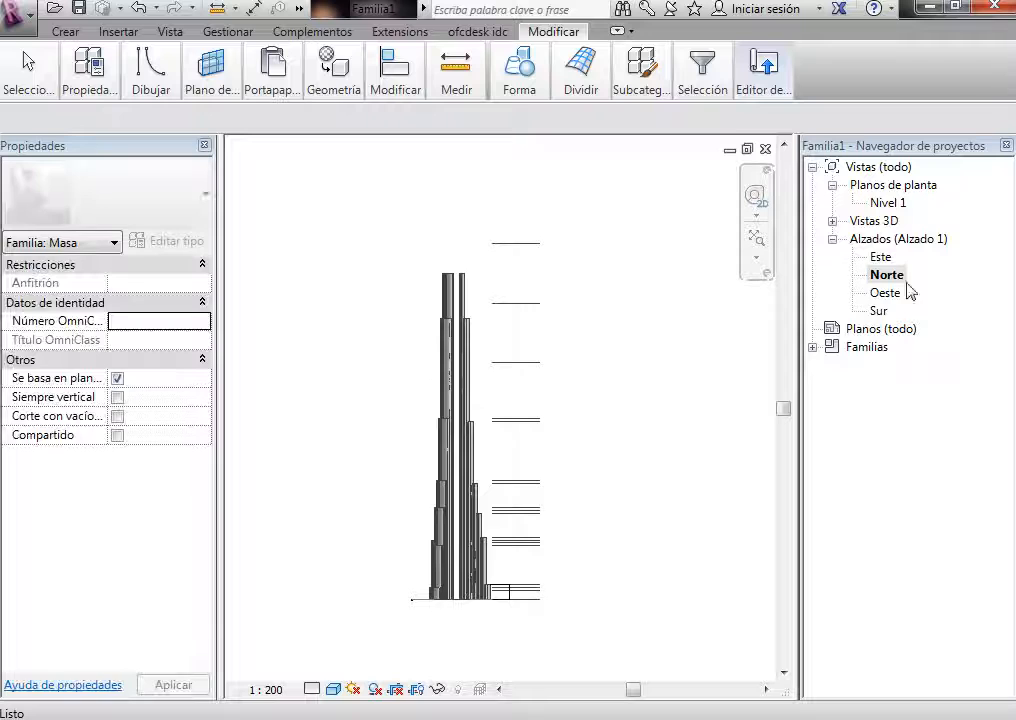
pyautogui.doubleClick(886, 203)
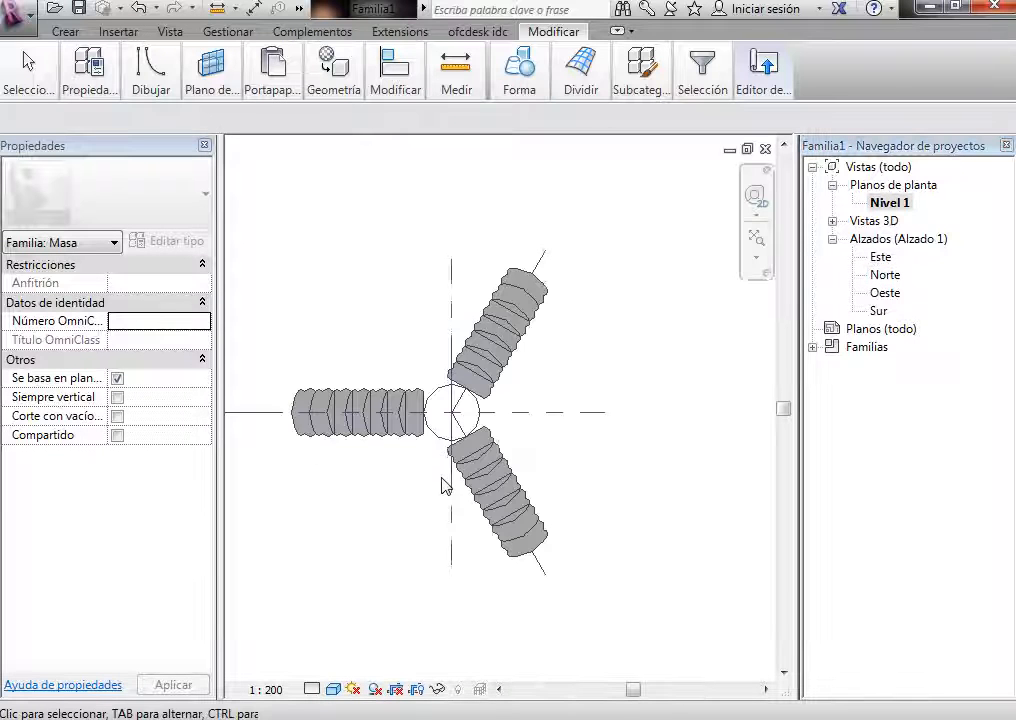
pyautogui.scroll(5, 445, 420)
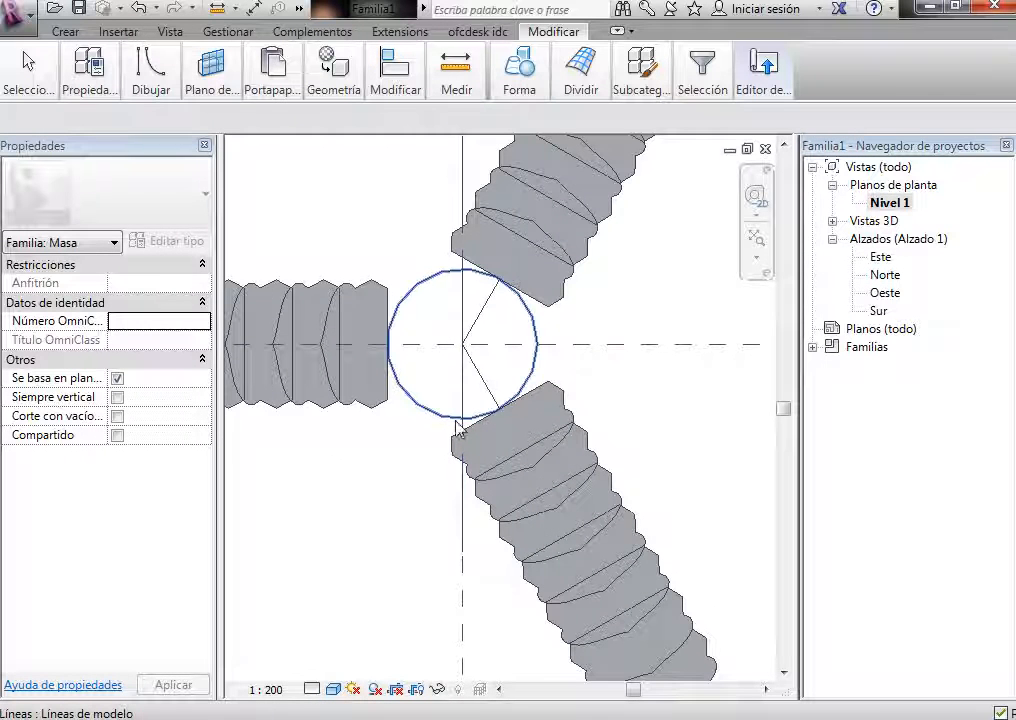
pyautogui.click(456, 449)
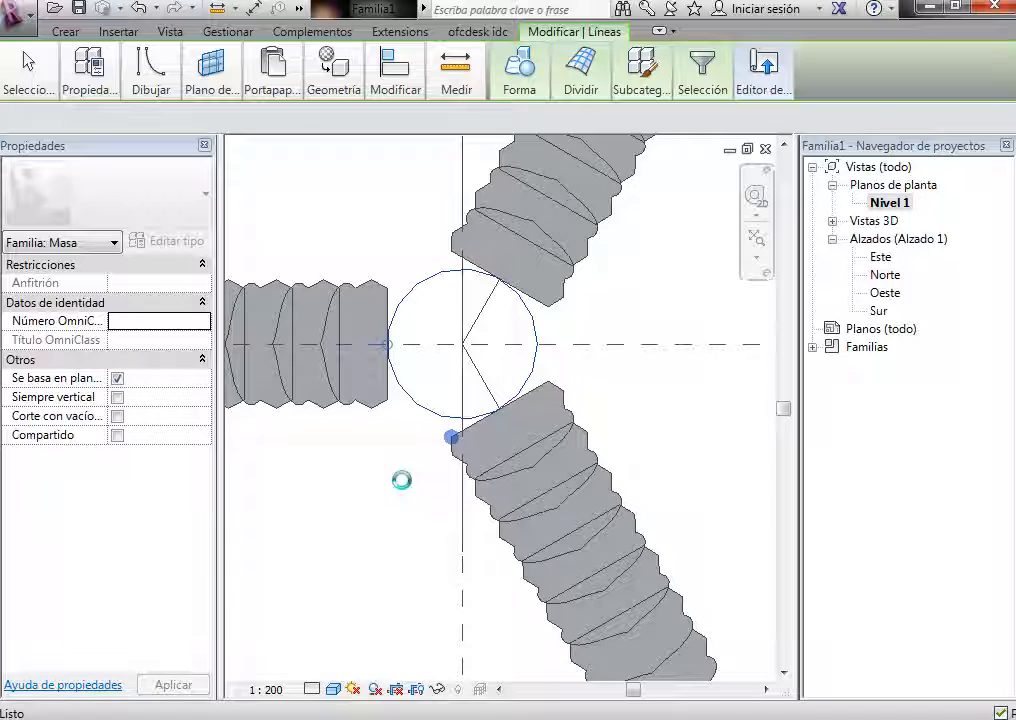
pyautogui.press('Delete')
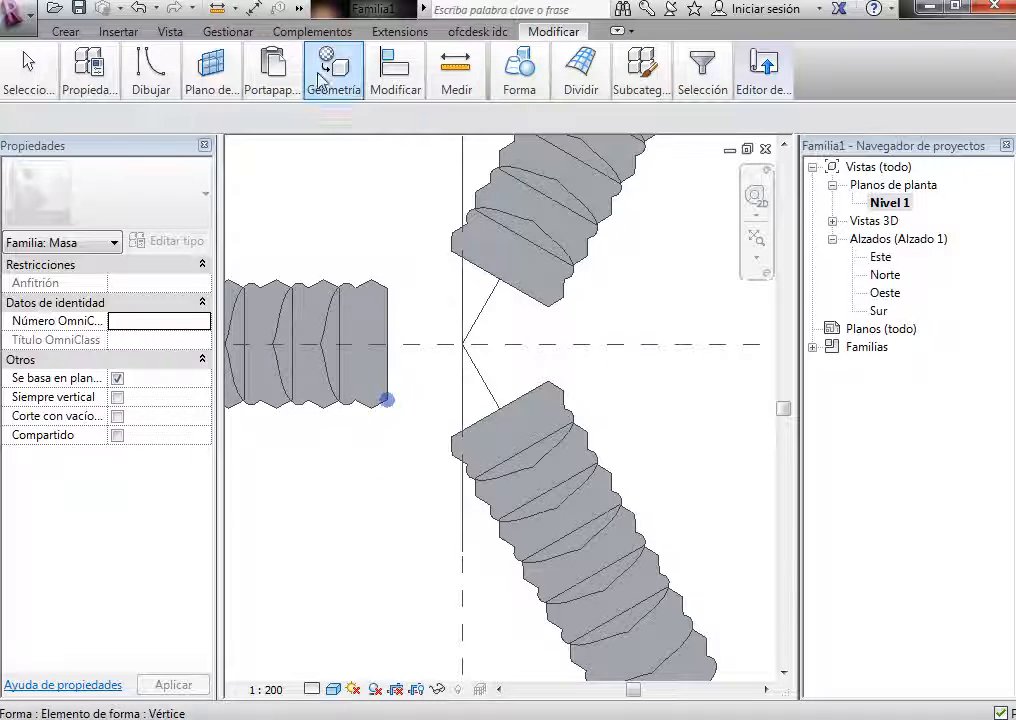
# Step: Draw a model line from the upper-right wing's inner corner to the left wing's upper inner corner
pyautogui.click(150, 70)
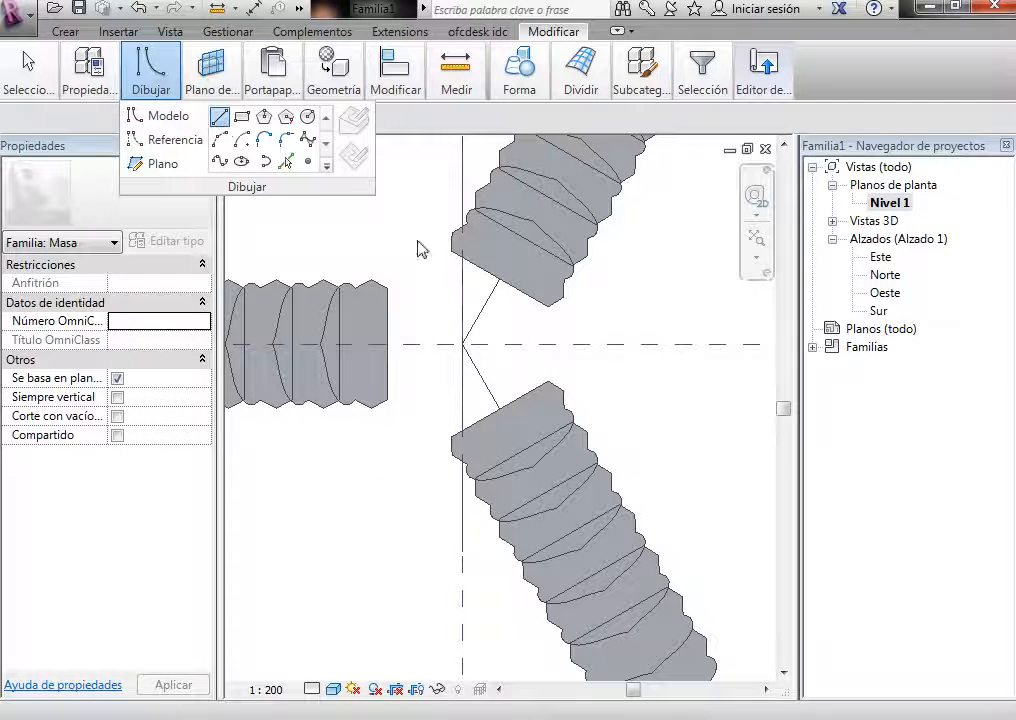
pyautogui.click(454, 251)
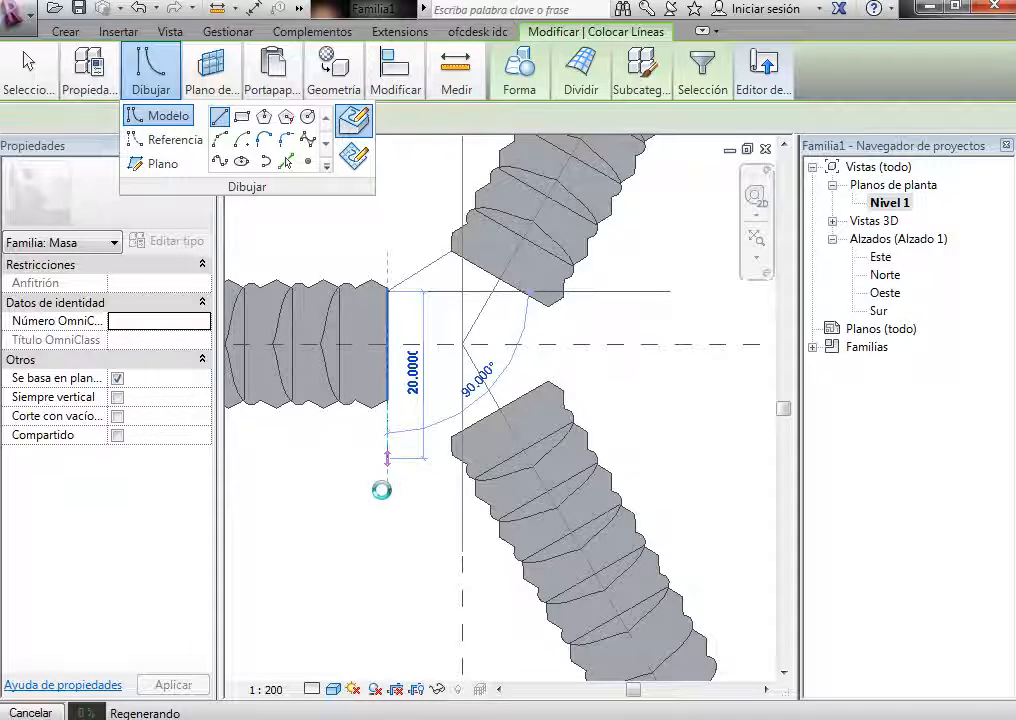
pyautogui.press('Escape')
pyautogui.press('Escape')
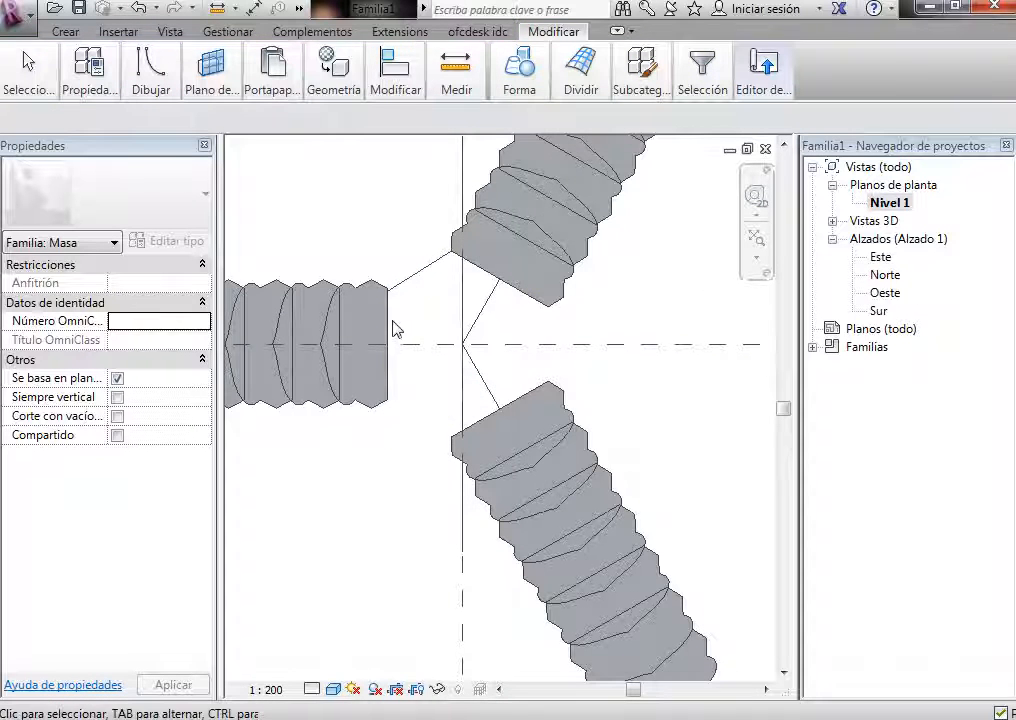
# Step: Delete the model line connecting the upper-right and left wings
pyautogui.scroll(1, 408, 283)
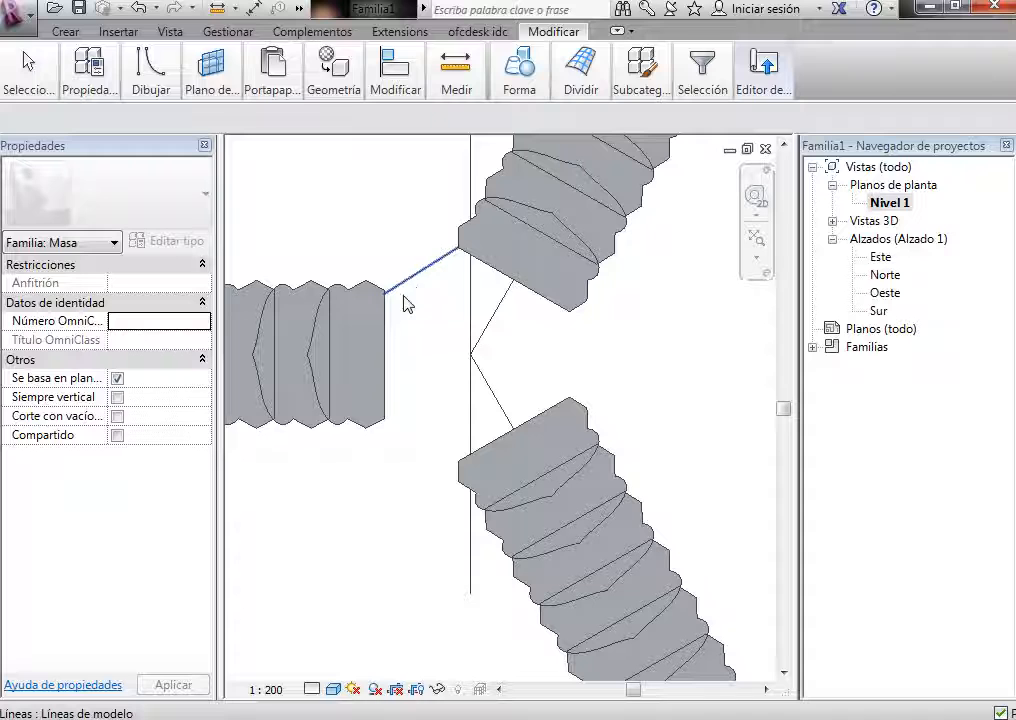
pyautogui.click(422, 290)
pyautogui.scroll(2, 424, 292)
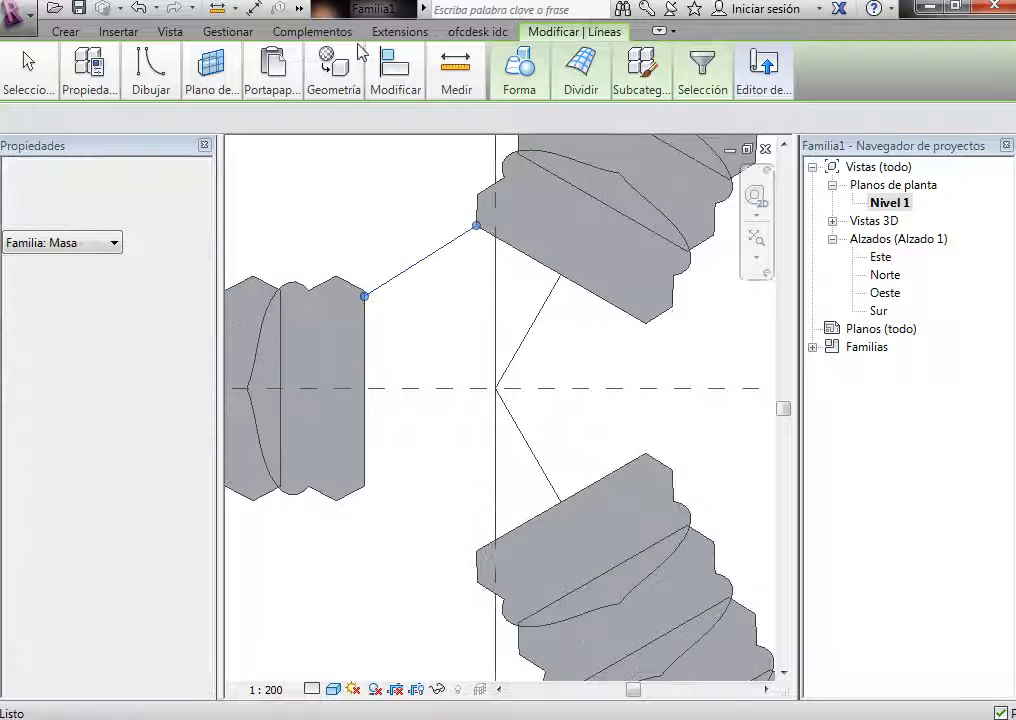
# Step: Redraw the line between the upper-right and left wings and move its end exactly onto the left wing's upper inner corner
pyautogui.click(151, 68)
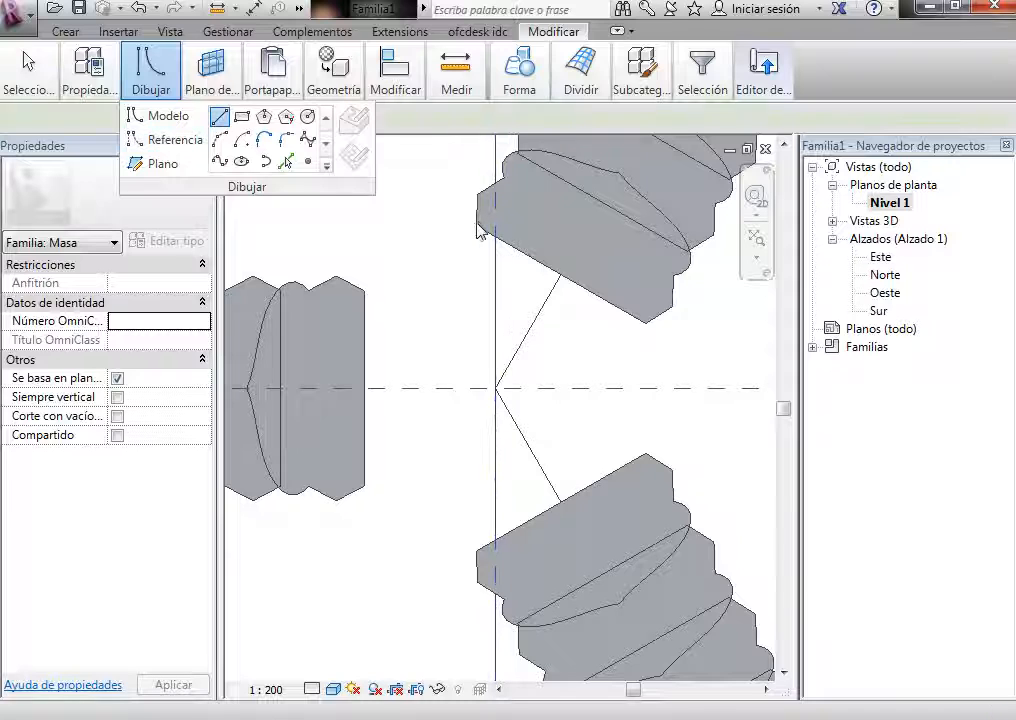
pyautogui.press('l')
pyautogui.press('i')
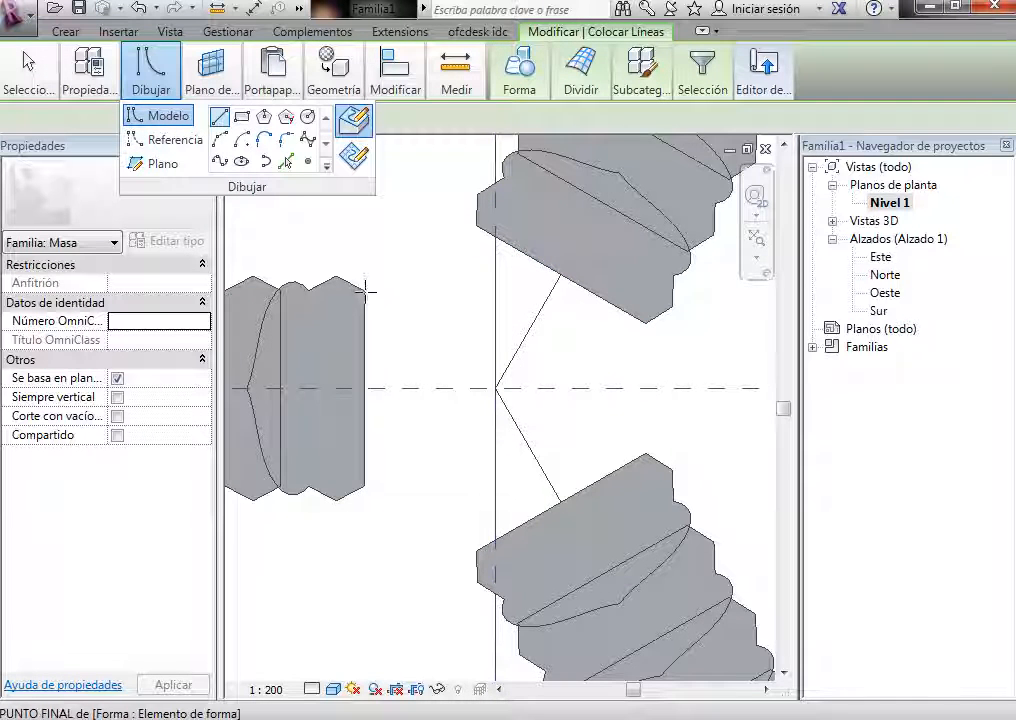
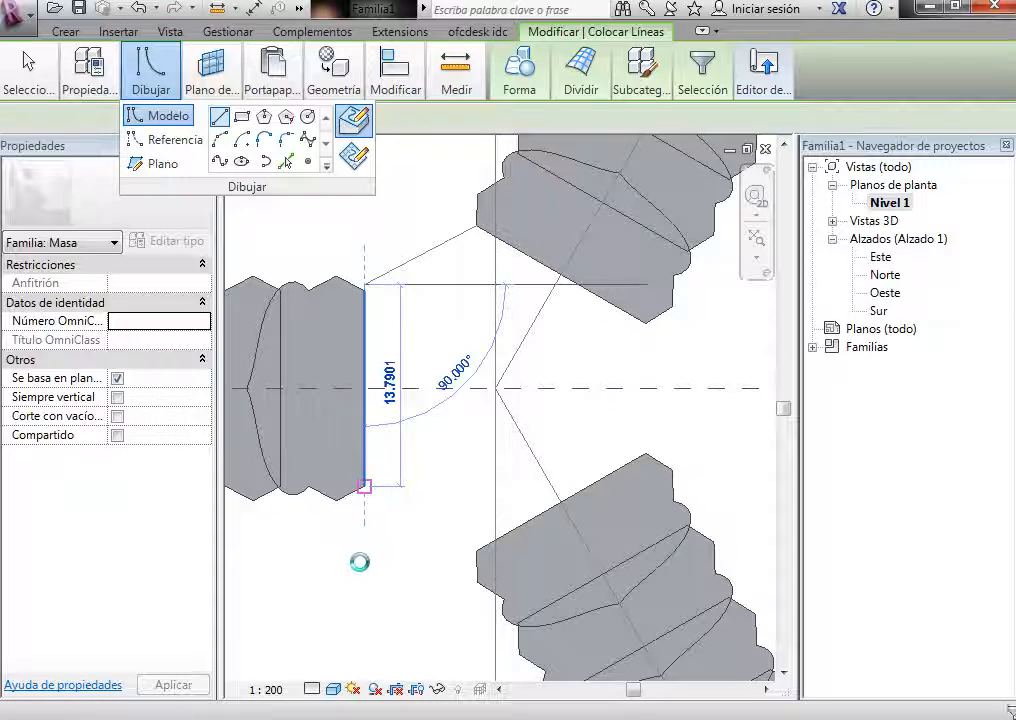
pyautogui.press('Escape')
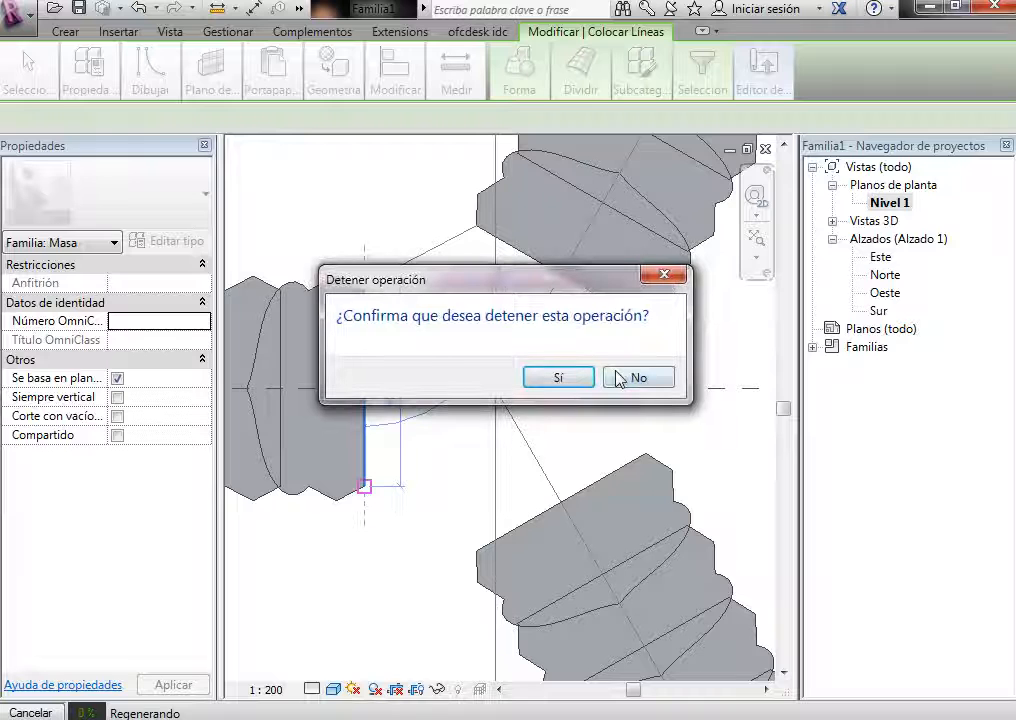
pyautogui.click(558, 378)
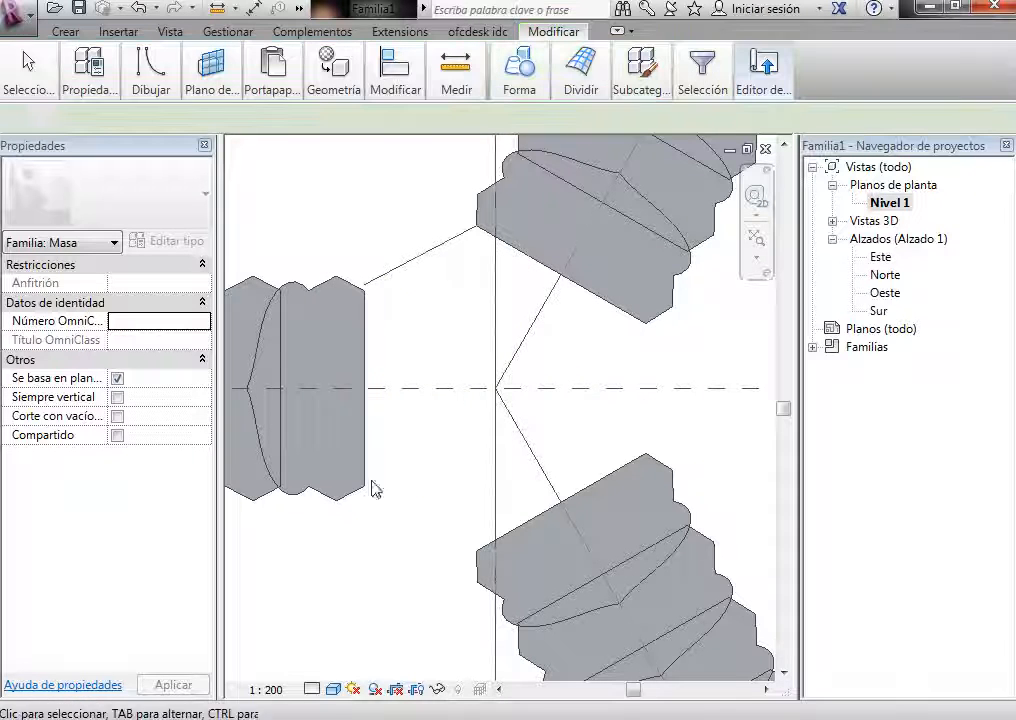
pyautogui.click(368, 290)
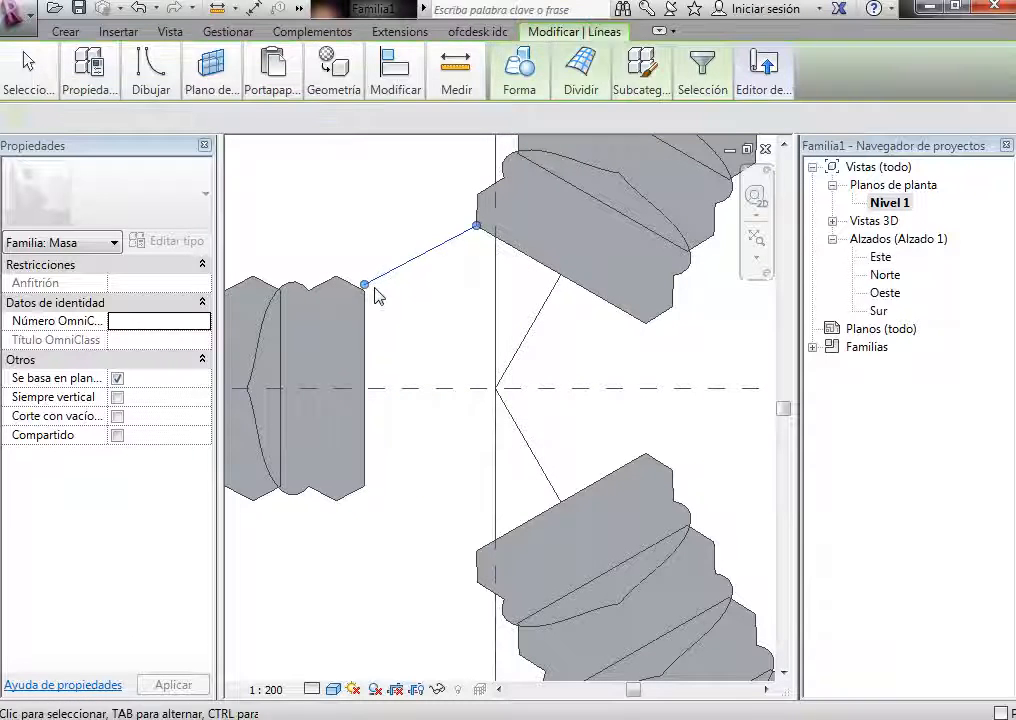
pyautogui.moveTo(370, 292)
pyautogui.mouseDown()
pyautogui.moveTo(417, 336)
pyautogui.moveTo(366, 292)
pyautogui.mouseUp()
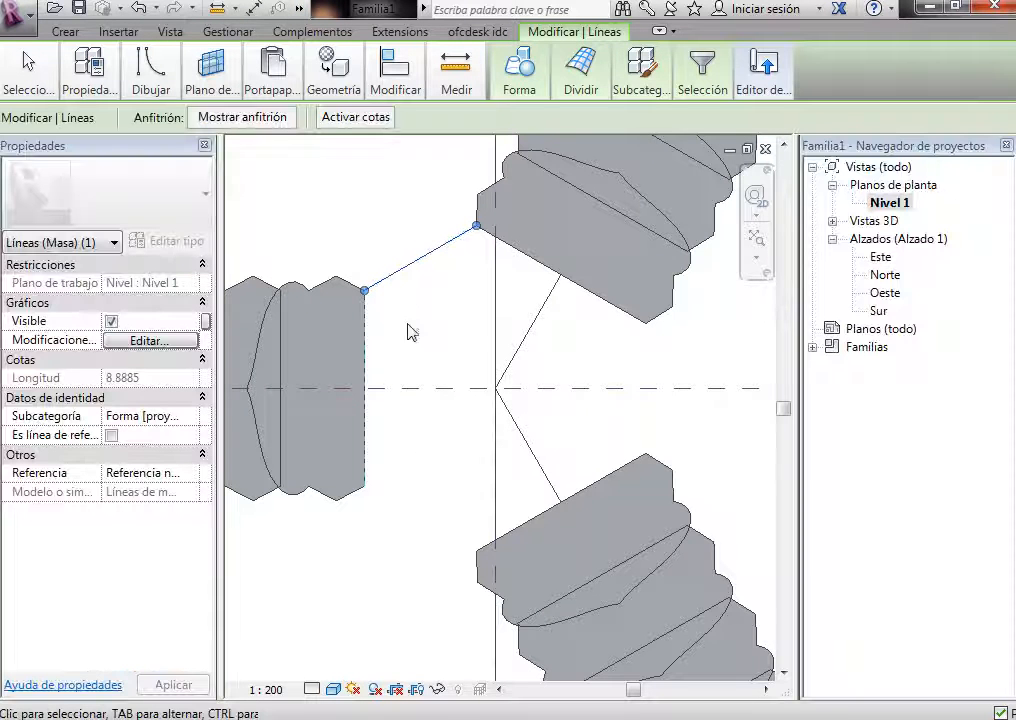
# Step: Draw a model line about 8.89 long from the left wing's lower inner corner to the lower-right wing's, and delete both connecting lines
pyautogui.moveTo(158, 75)
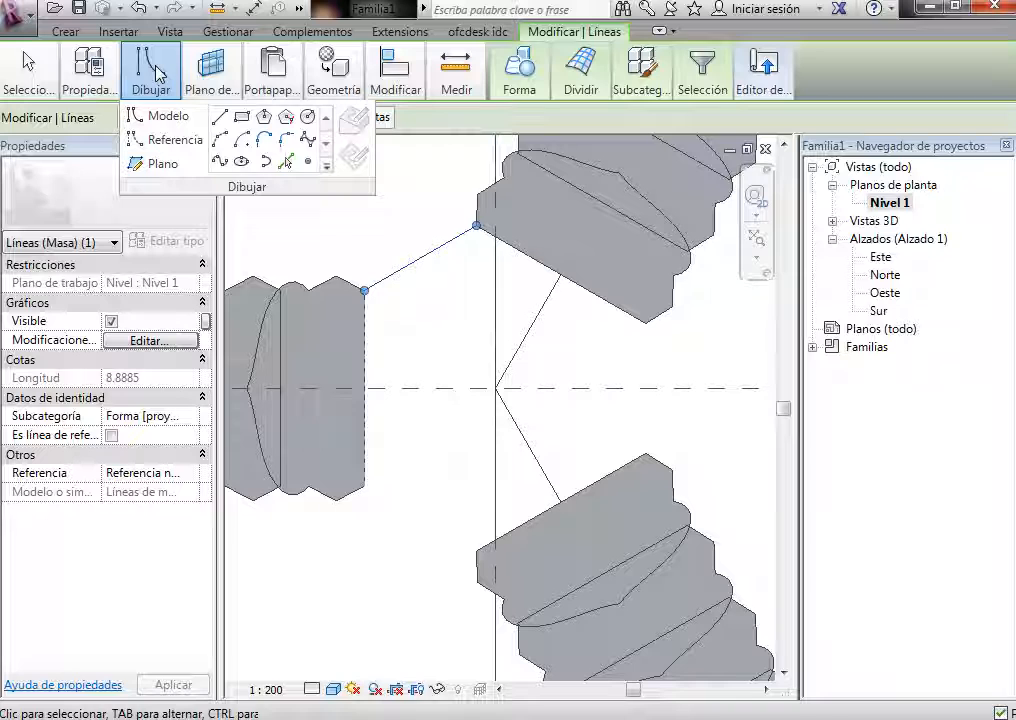
pyautogui.click(219, 117)
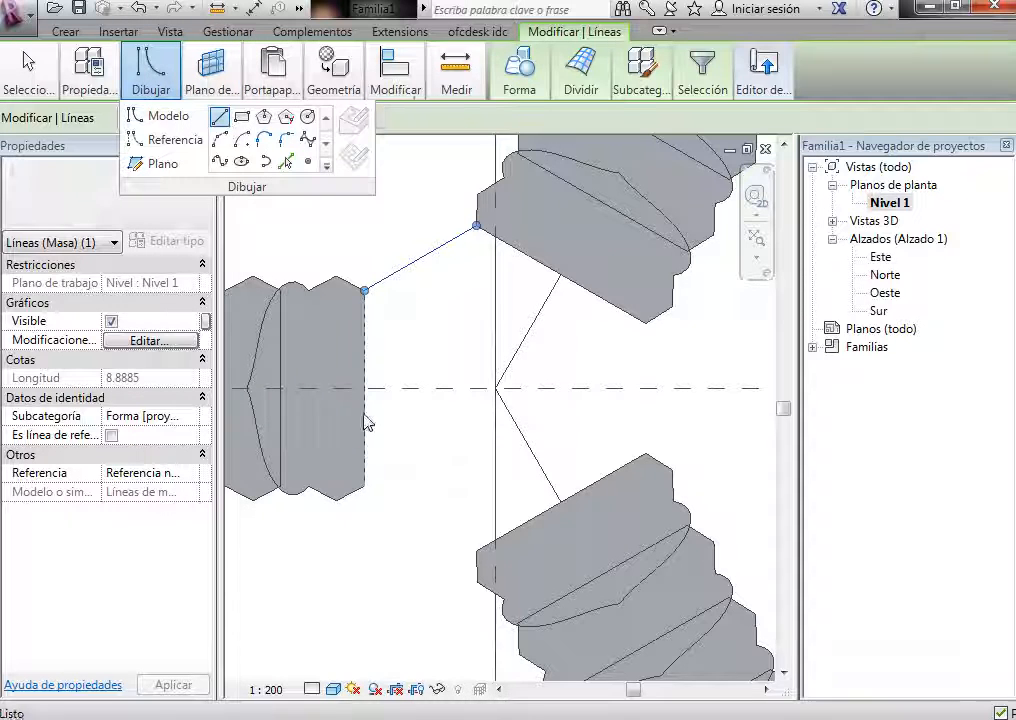
pyautogui.click(365, 488)
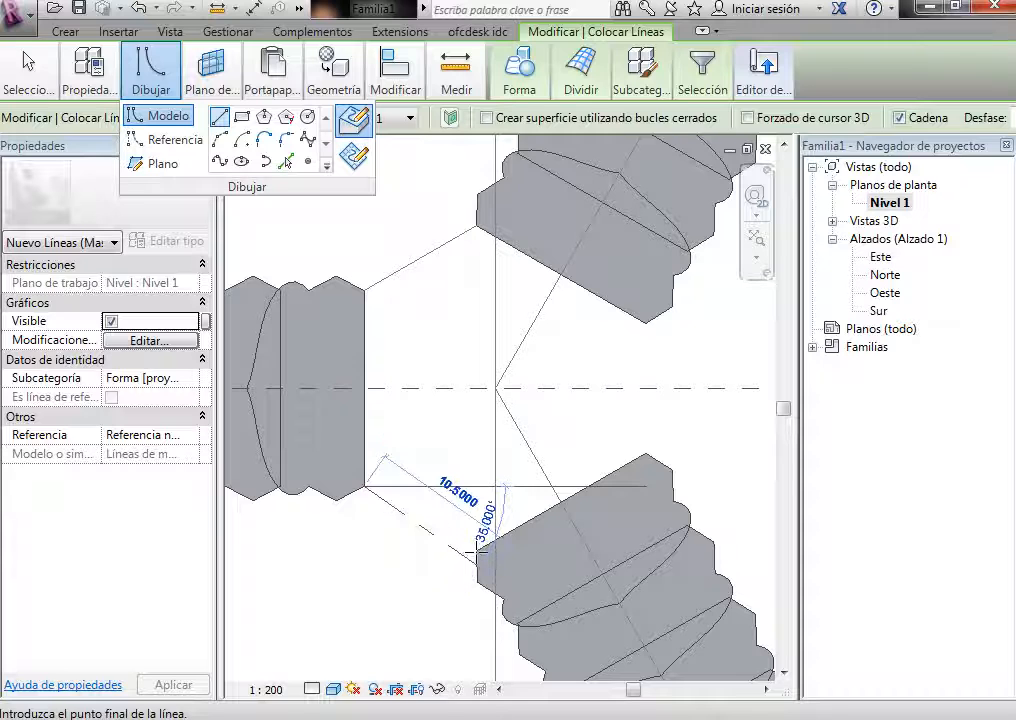
pyautogui.click(475, 553)
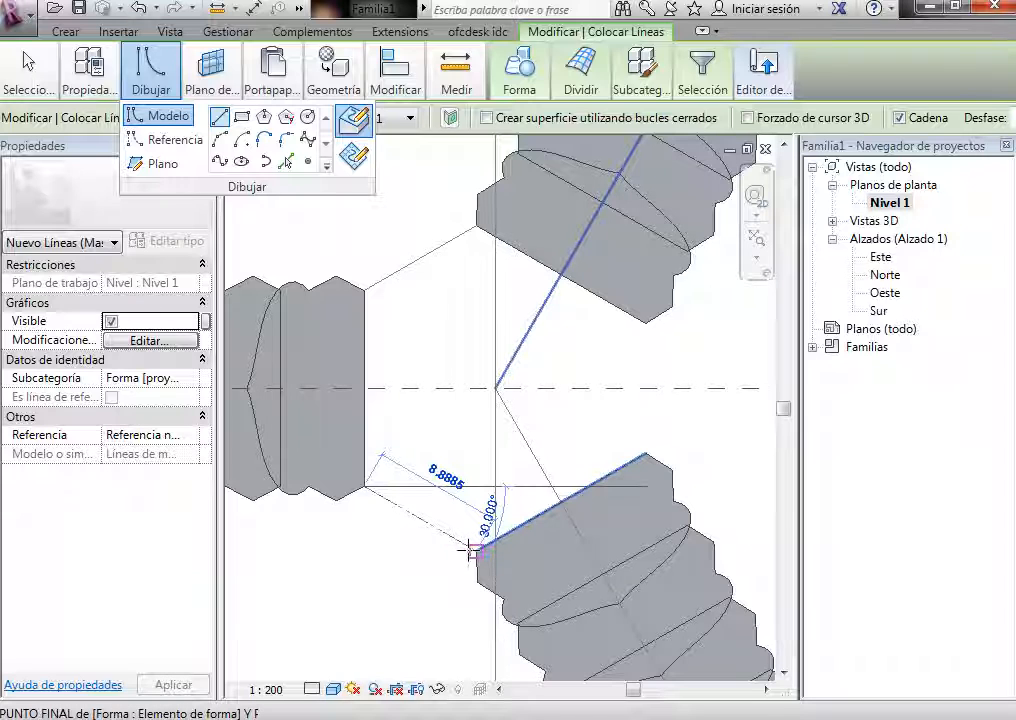
pyautogui.click(472, 551)
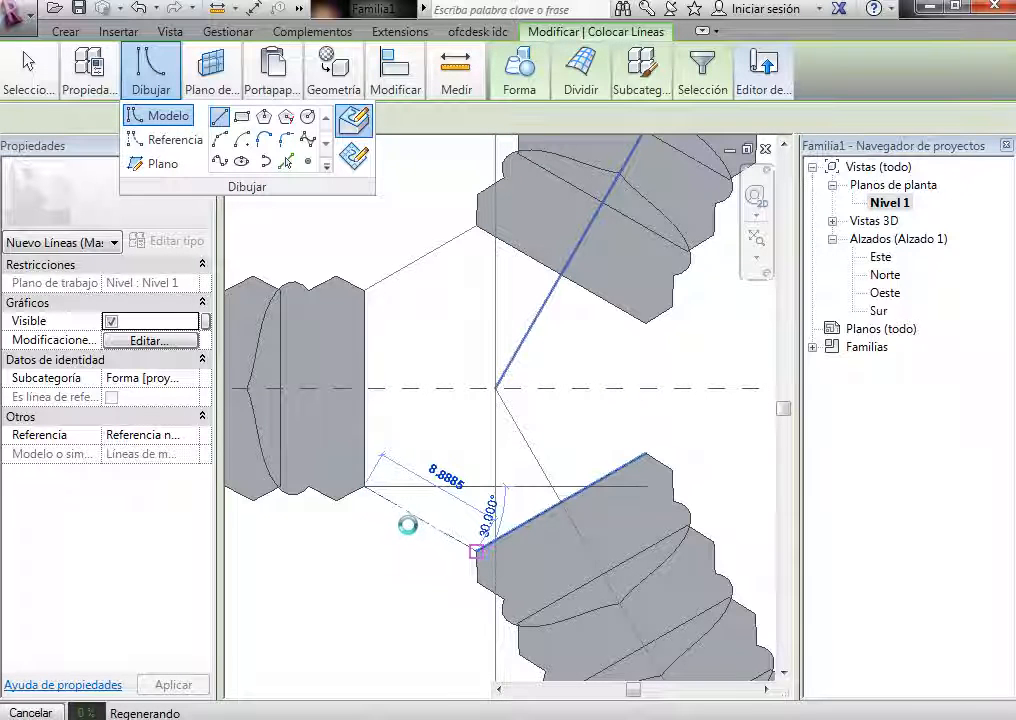
pyautogui.click(401, 268)
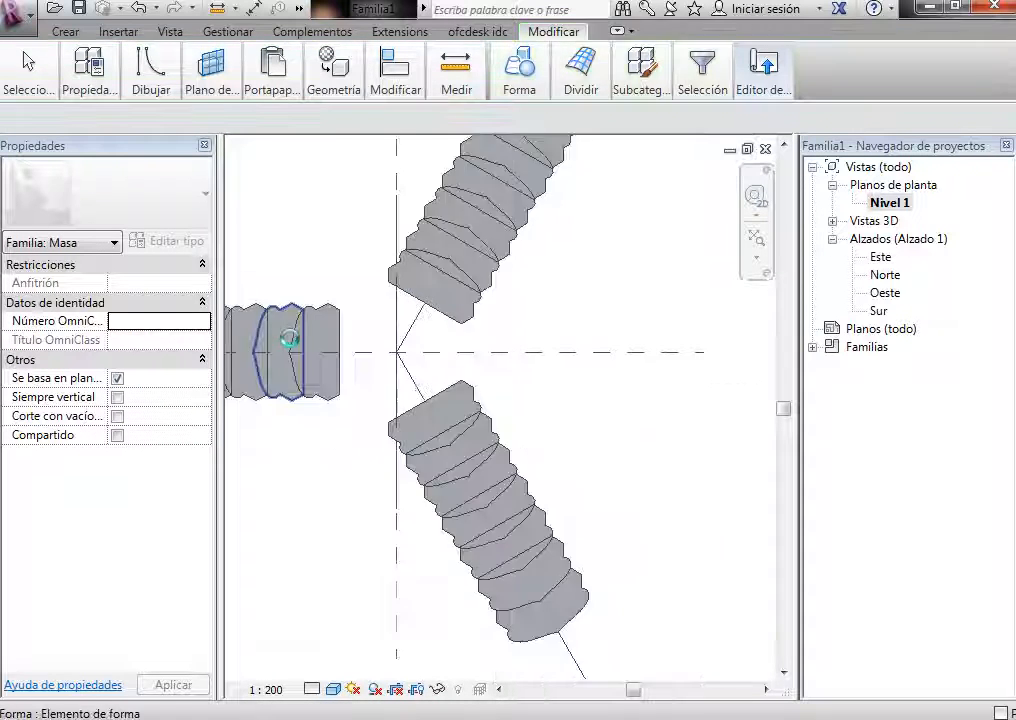
# Step: Try a model line from the left wing's lower inner corner to the lower-right wing's inner corner, and discard it
pyautogui.click(158, 88)
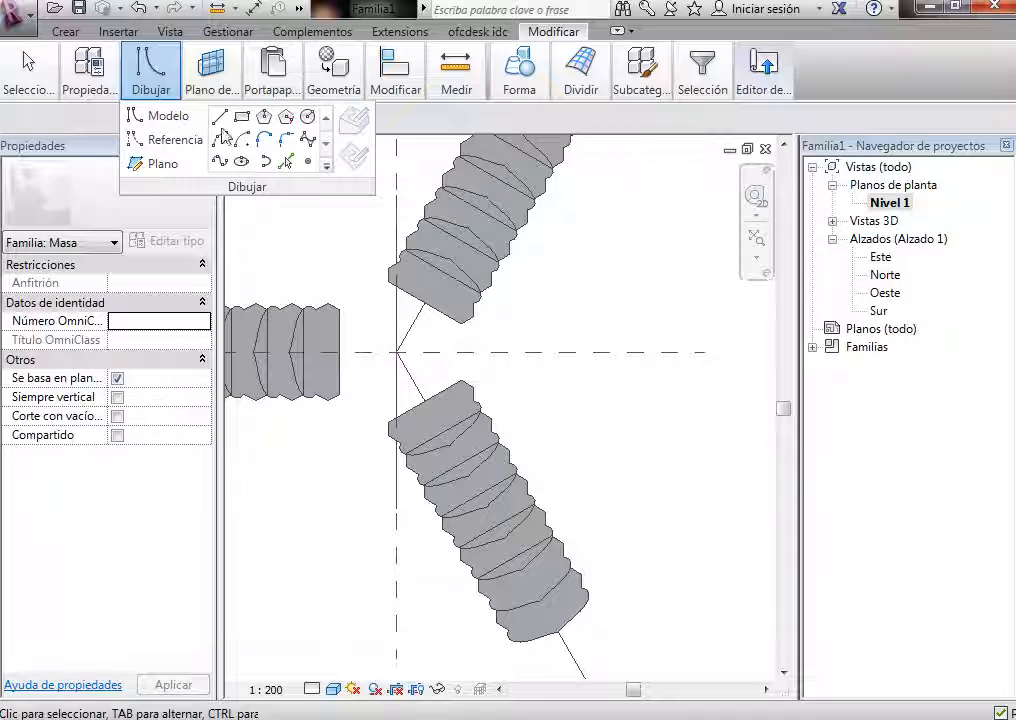
pyautogui.click(219, 117)
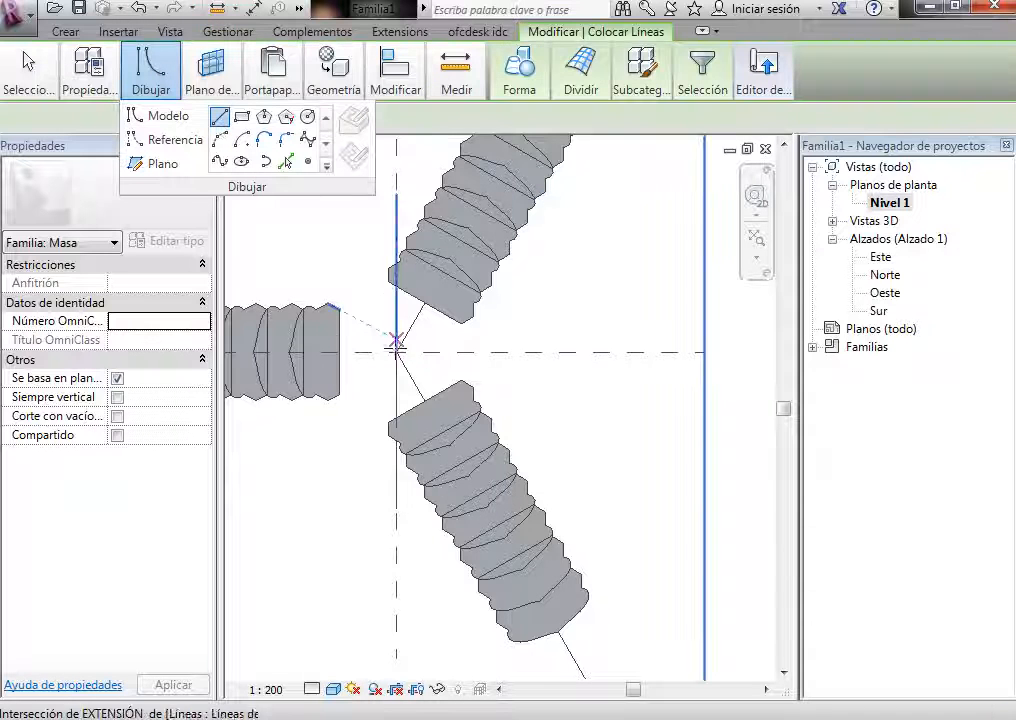
pyautogui.click(339, 394)
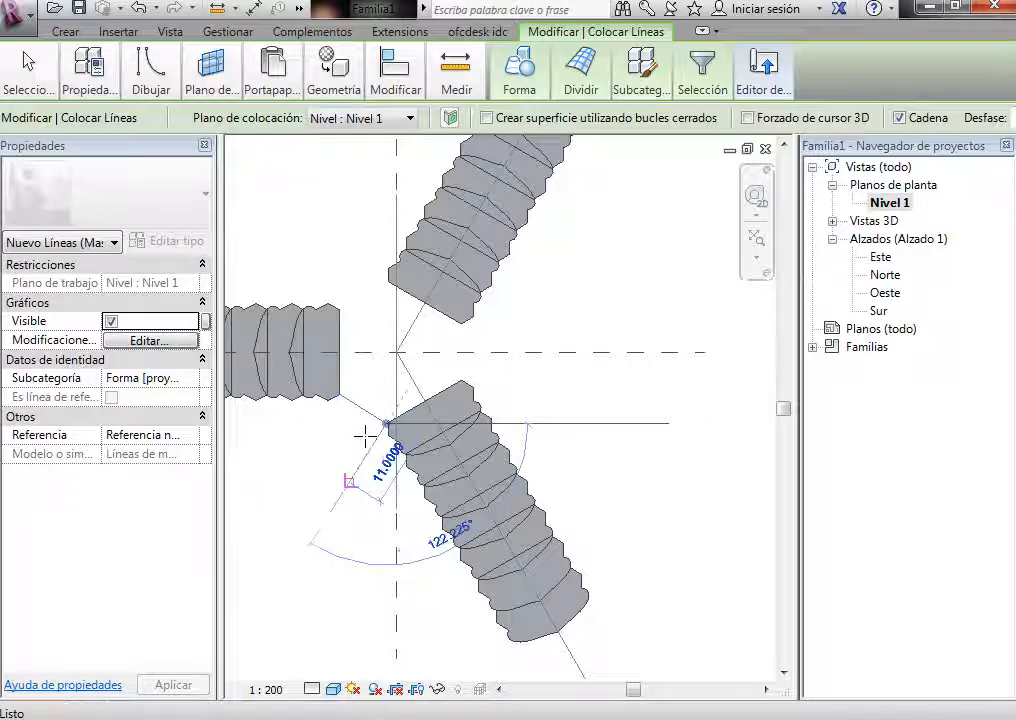
pyautogui.press('Escape')
pyautogui.press('Escape')
pyautogui.scroll(4, 370, 418)
pyautogui.click(354, 442)
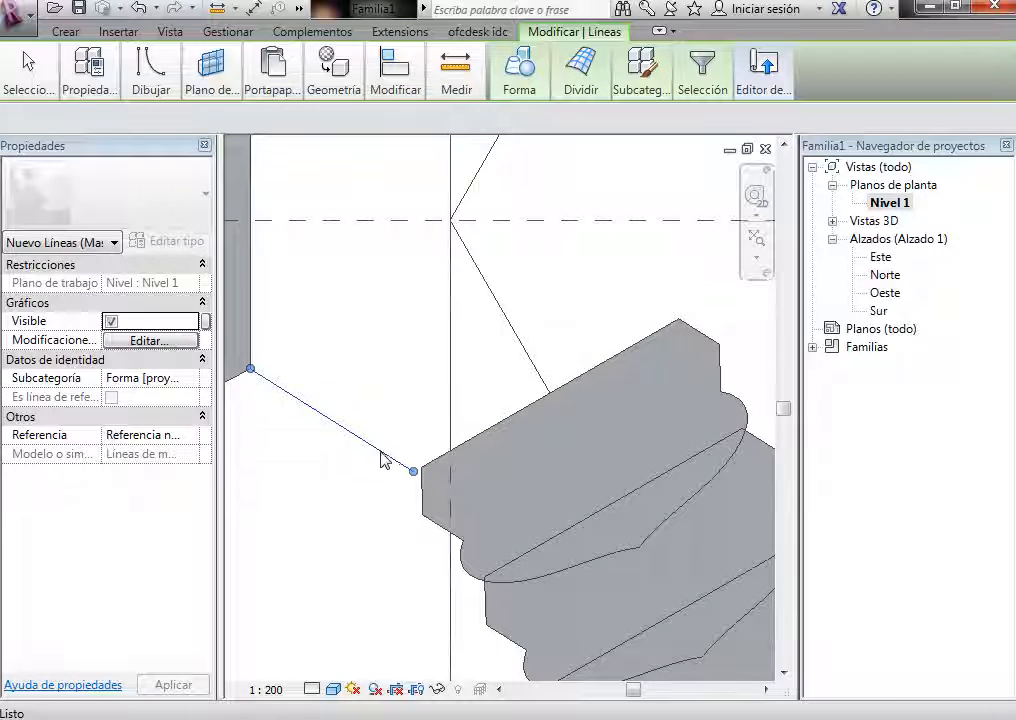
pyautogui.press('Escape')
pyautogui.scroll(-3, 338, 413)
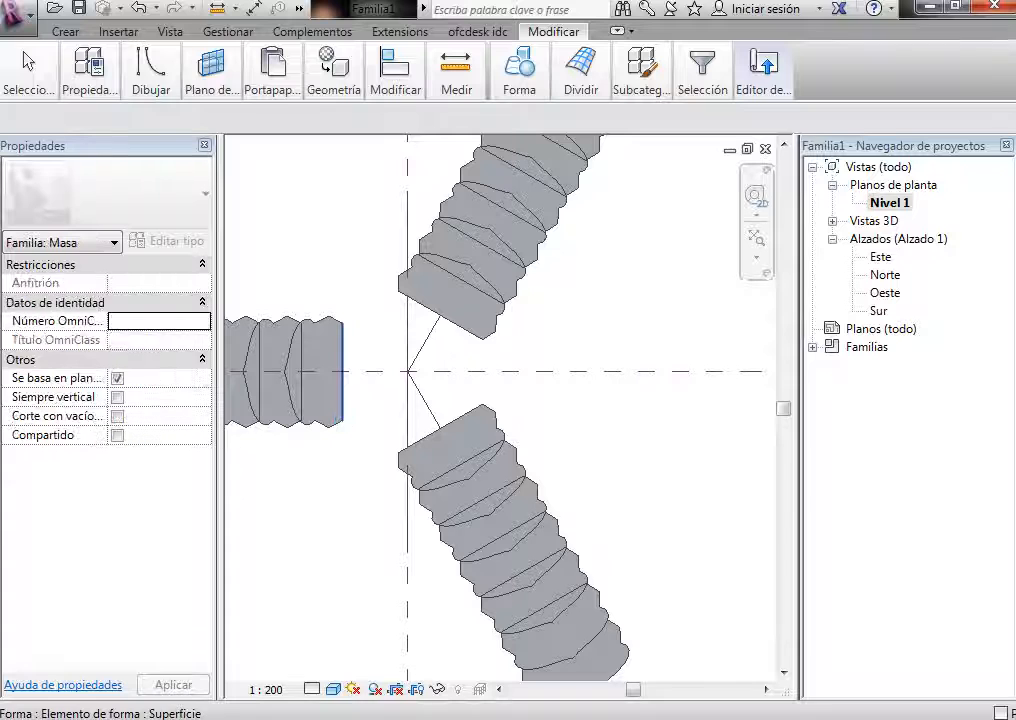
# Step: Draw a model circle of radius 11.2201 centred on the reference plane intersection, through the lower-right wing's inner corner
pyautogui.click(141, 78)
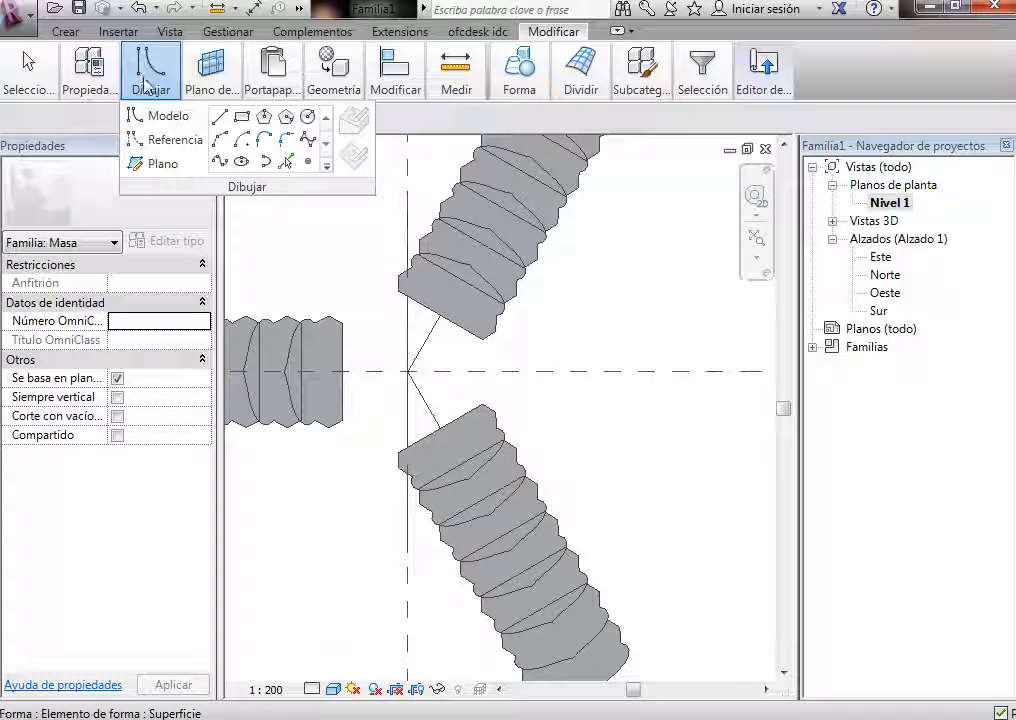
pyautogui.click(307, 116)
pyautogui.click(407, 371)
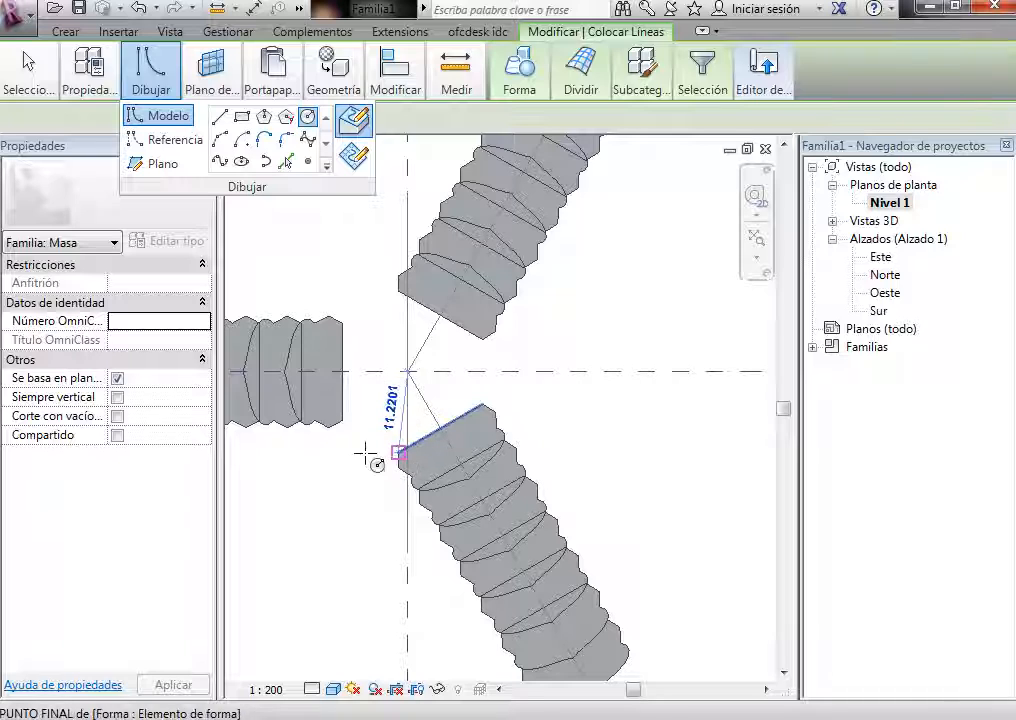
pyautogui.click(335, 460)
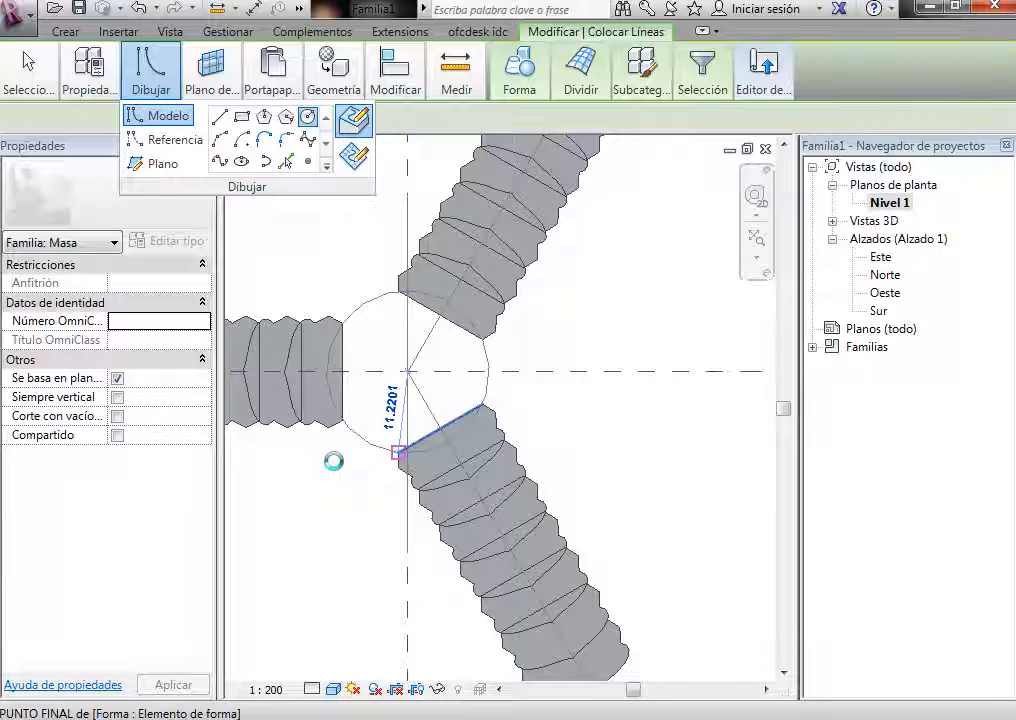
pyautogui.click(494, 364)
pyautogui.press('Escape')
pyautogui.press('Escape')
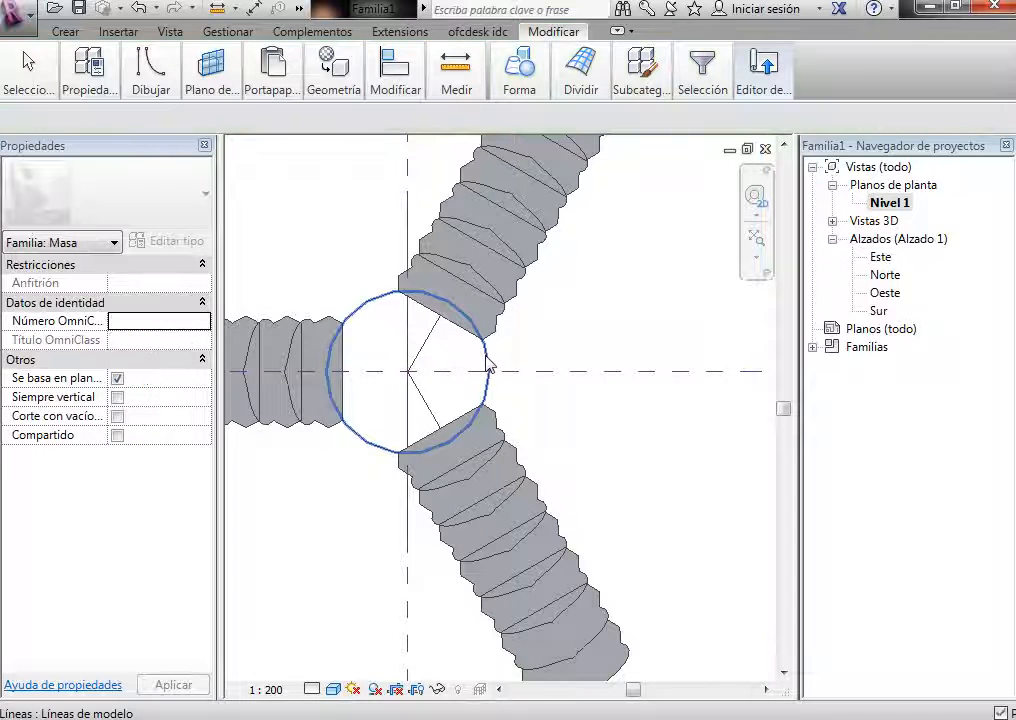
# Step: Move the core circle horizontally to the right along the horizontal reference plane, into the empty area clear of the wings
pyautogui.click(390, 300)
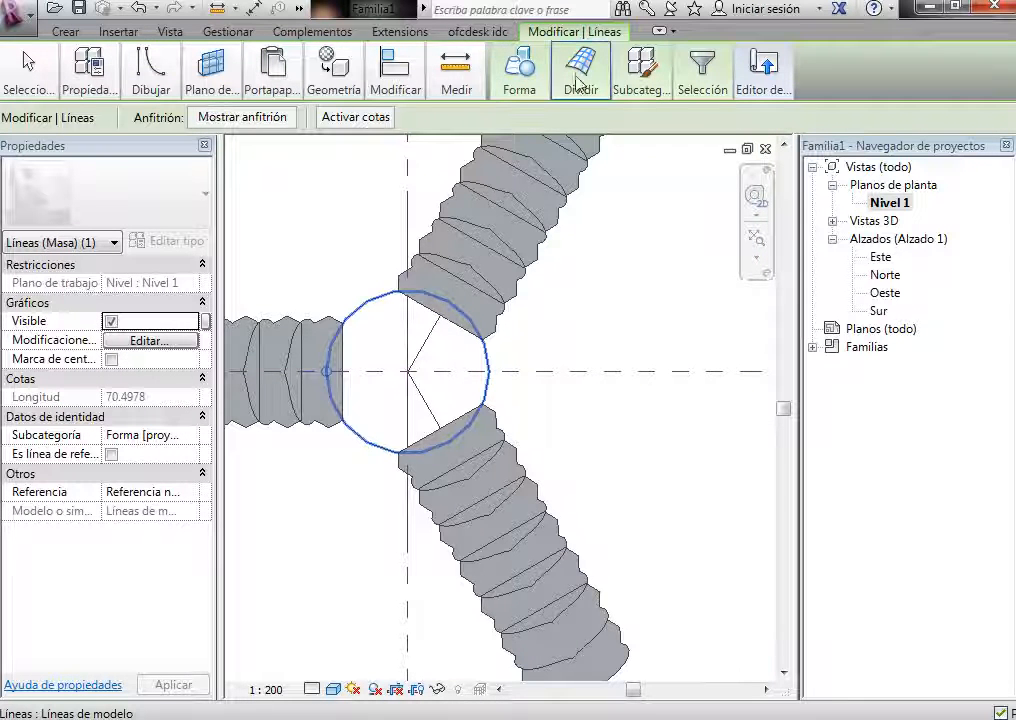
pyautogui.moveTo(396, 78)
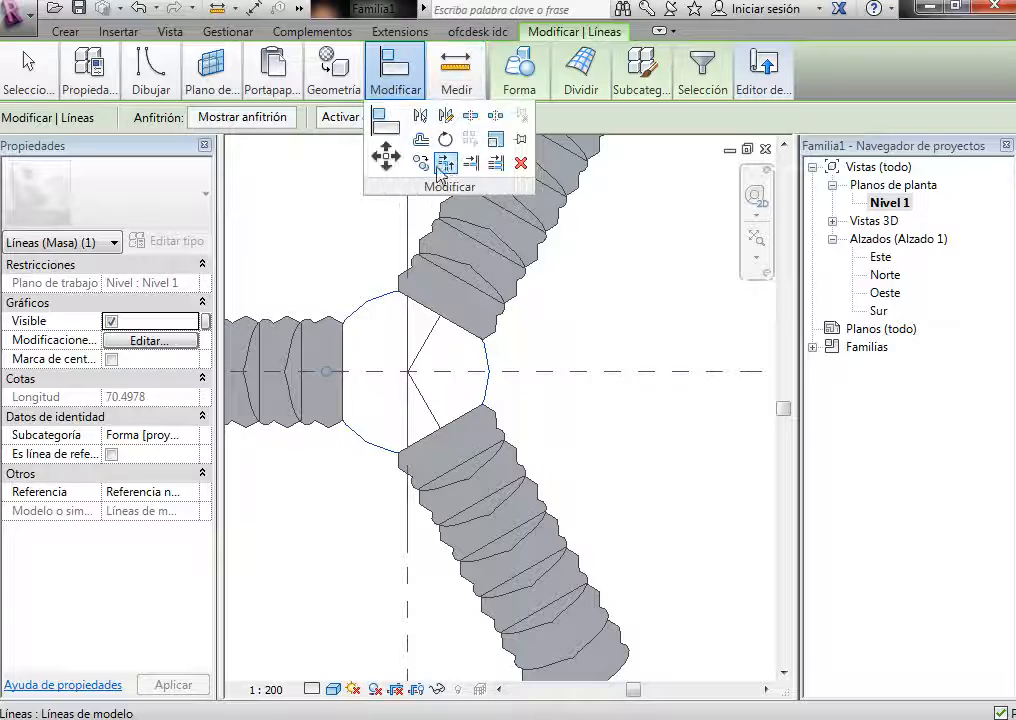
pyautogui.click(386, 155)
pyautogui.click(408, 371)
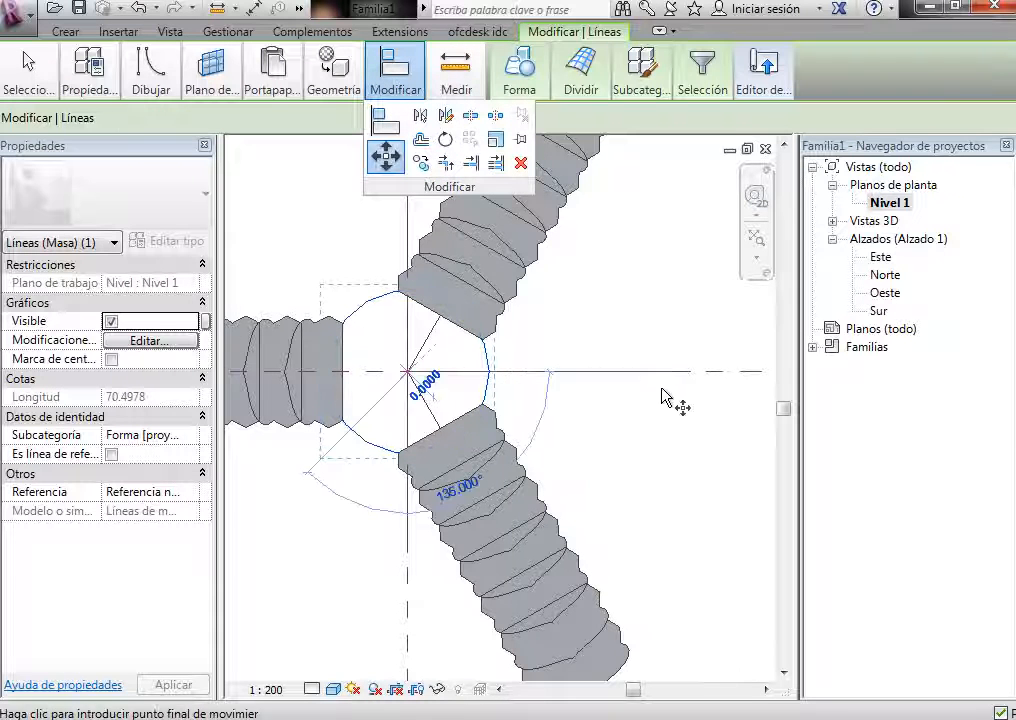
pyautogui.click(698, 371)
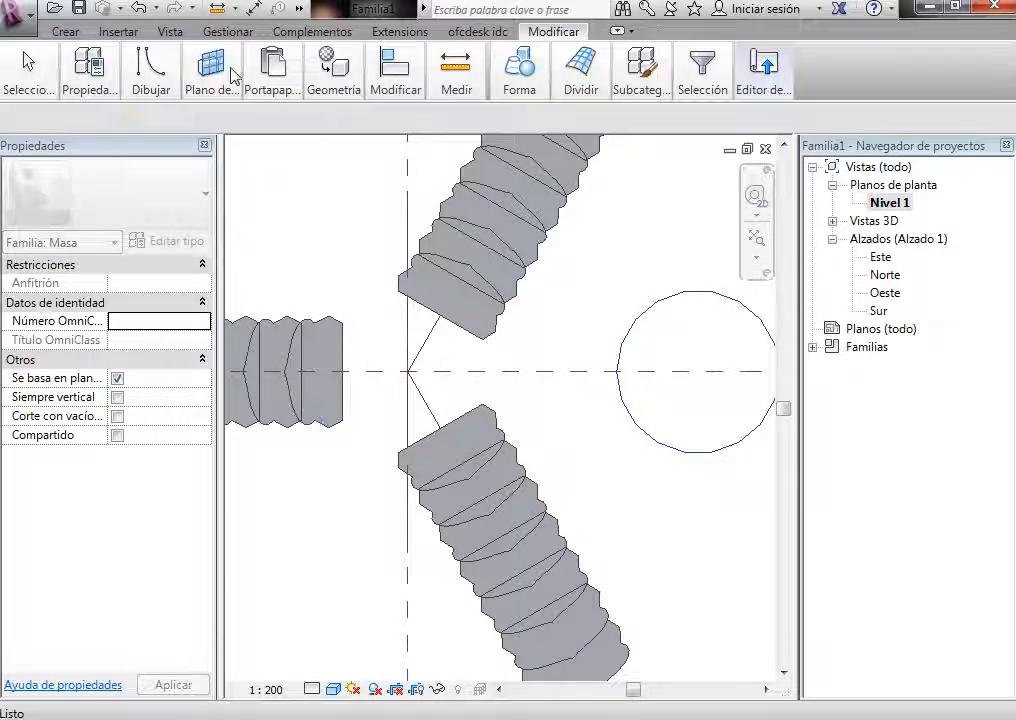
# Step: Draw a model circle of radius 6.7 centred on the midpoint of the left wing's inner end
pyautogui.moveTo(152, 70)
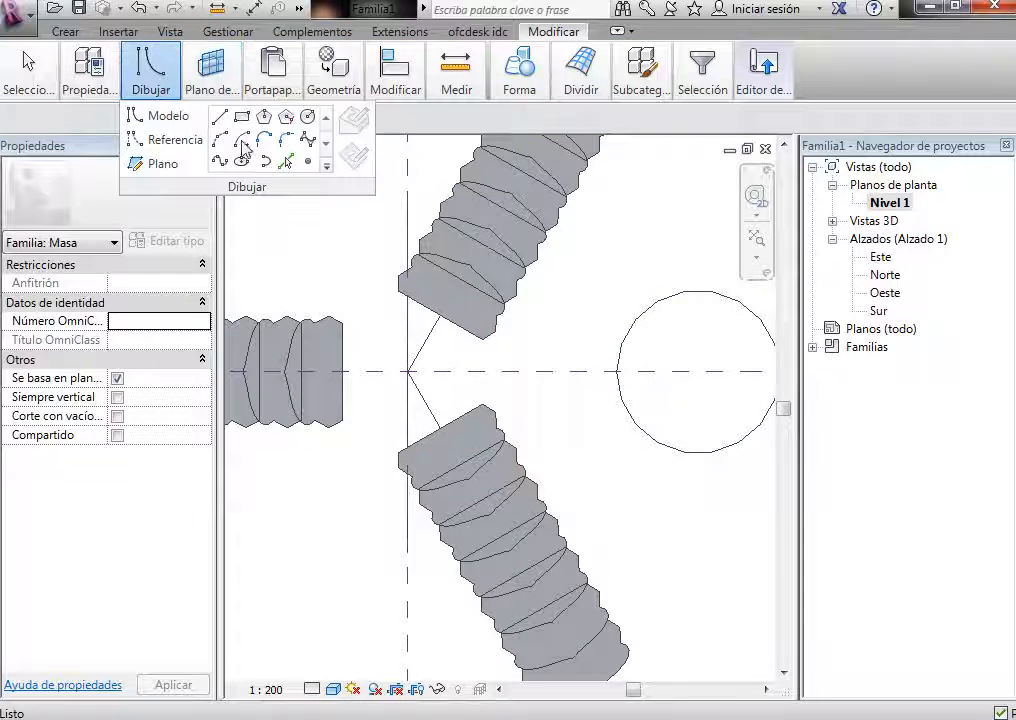
pyautogui.click(307, 116)
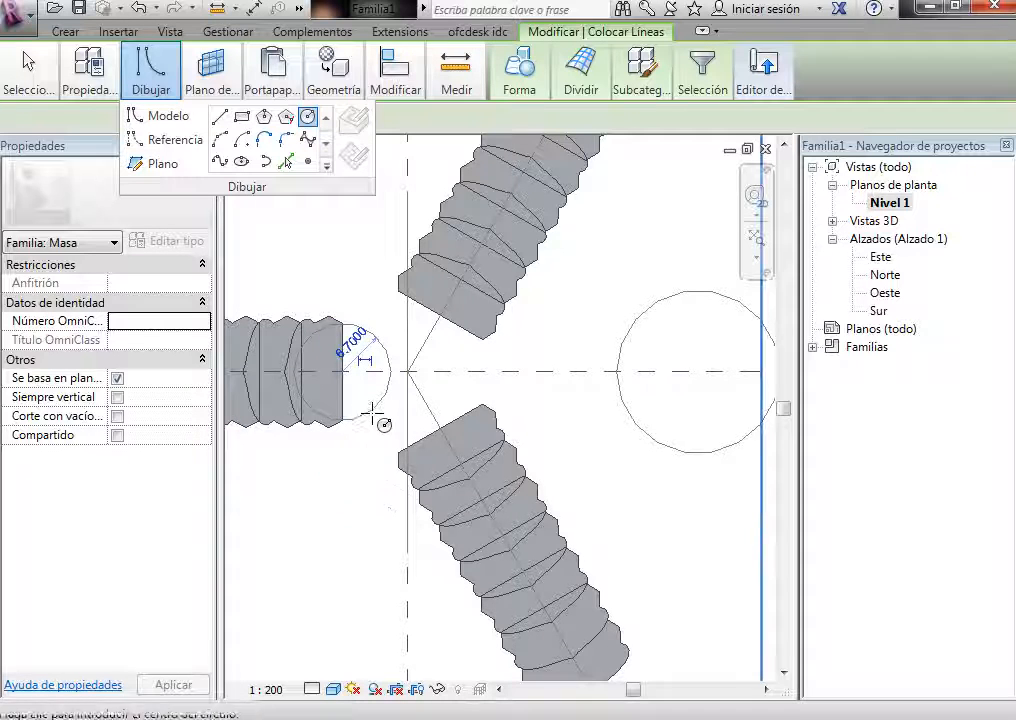
pyautogui.press('Escape')
pyautogui.press('Escape')
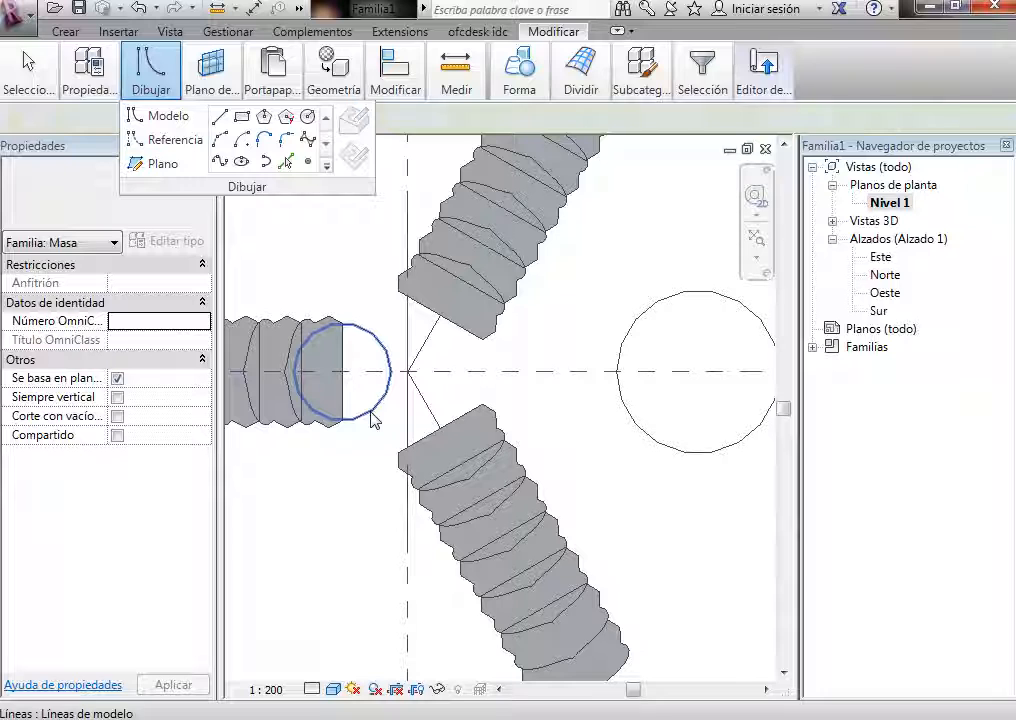
# Step: Move the 6.7-radius circle 40 units horizontally to the right so it overlaps the left part of the large circle
pyautogui.click(373, 421)
pyautogui.moveTo(237, 103)
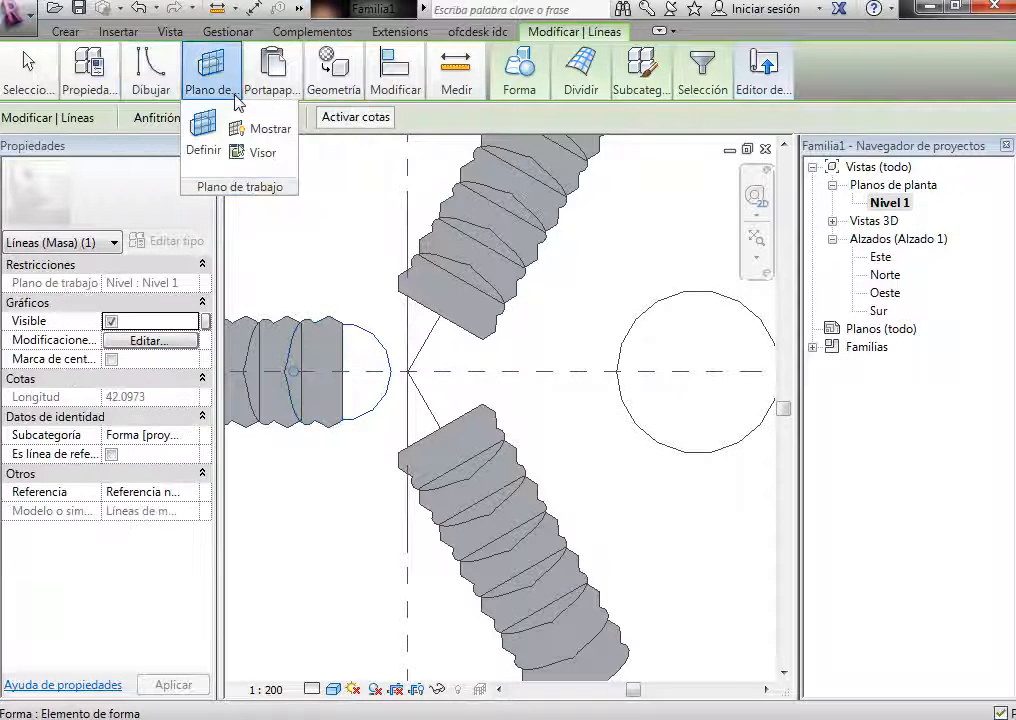
pyautogui.moveTo(397, 76)
pyautogui.click(389, 160)
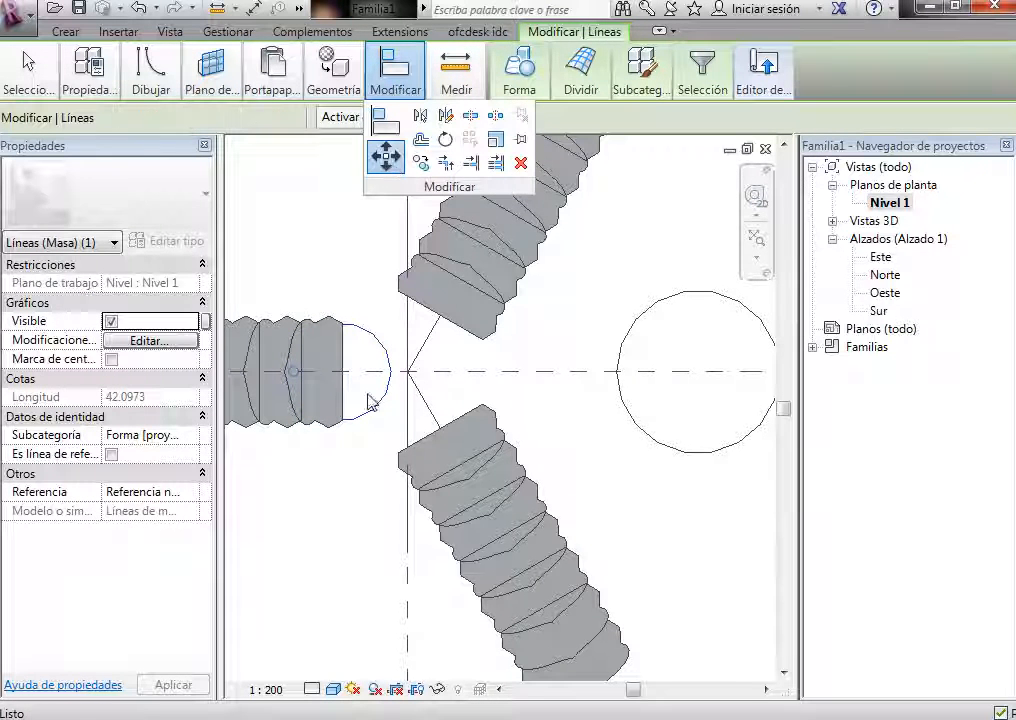
pyautogui.click(343, 423)
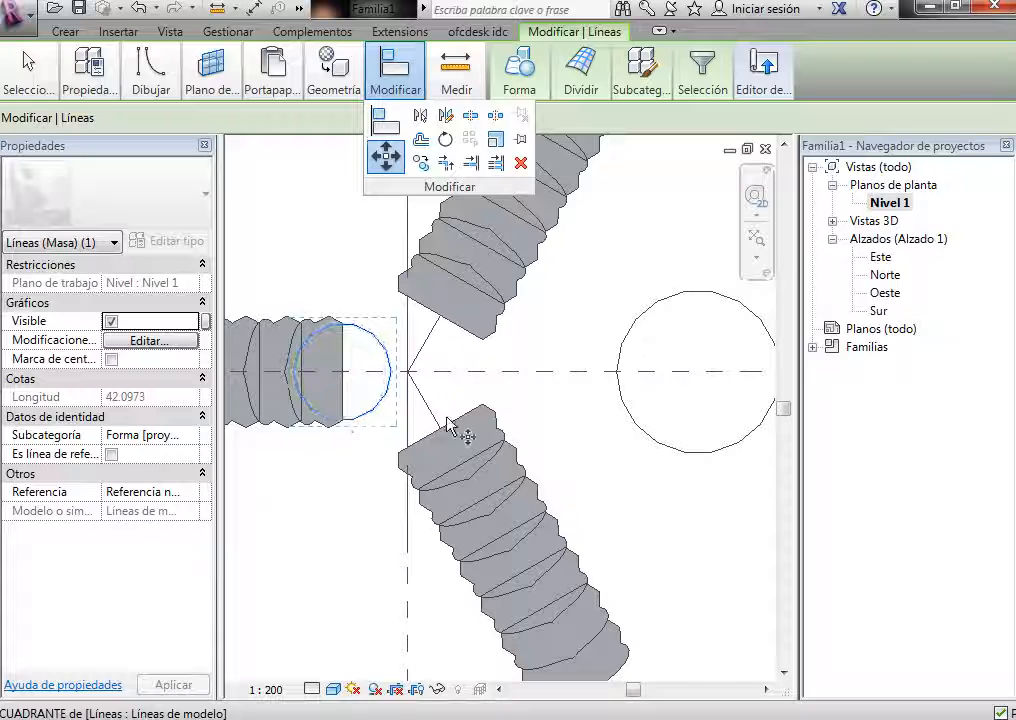
pyautogui.click(631, 421)
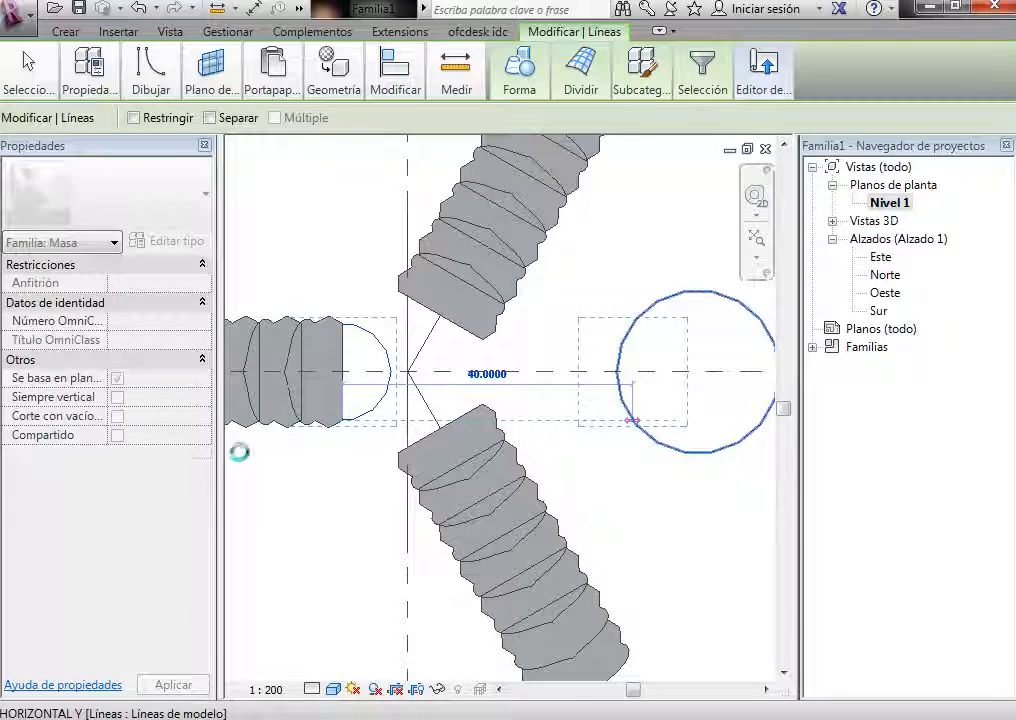
pyautogui.scroll(-1, 234, 455)
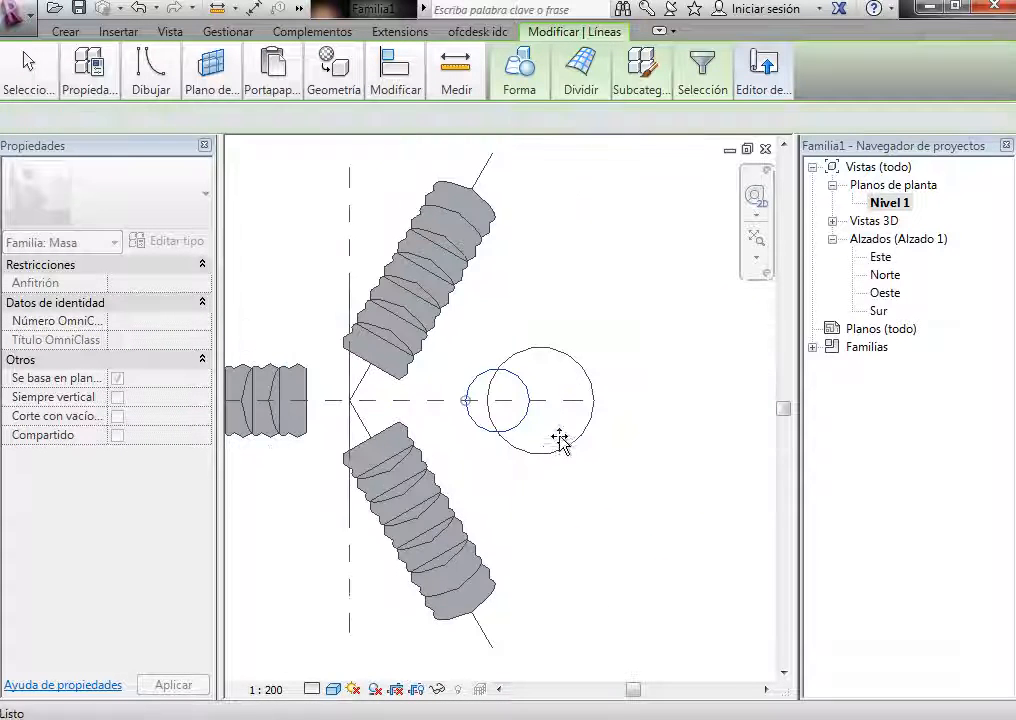
pyautogui.scroll(2, 520, 440)
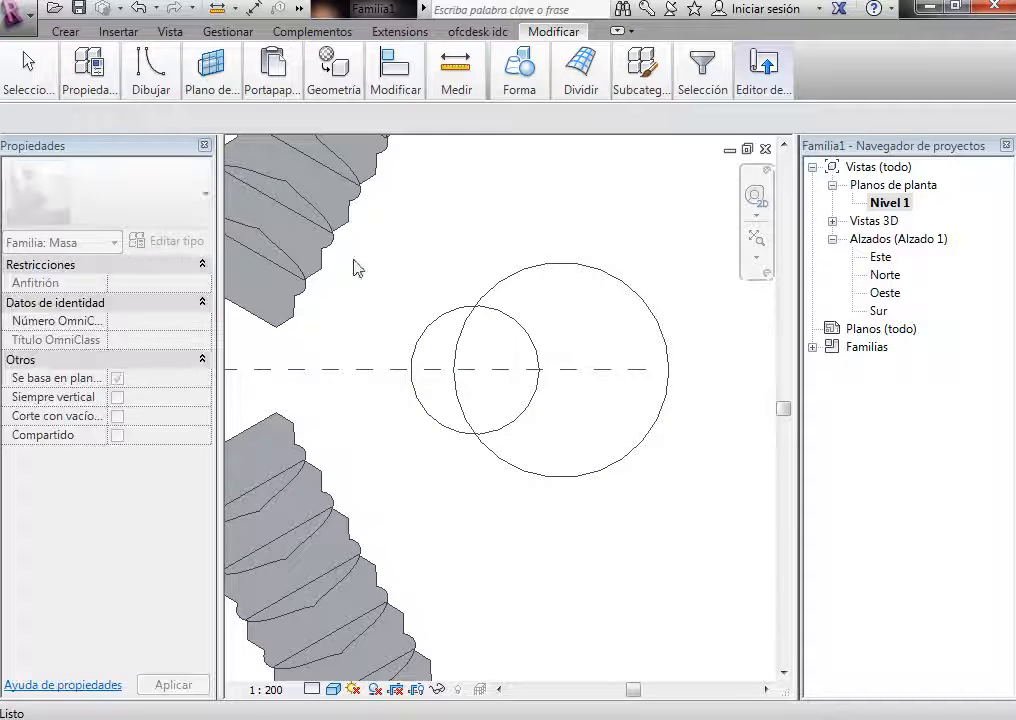
pyautogui.click(508, 337)
pyautogui.scroll(-3, 504, 337)
pyautogui.press('Escape')
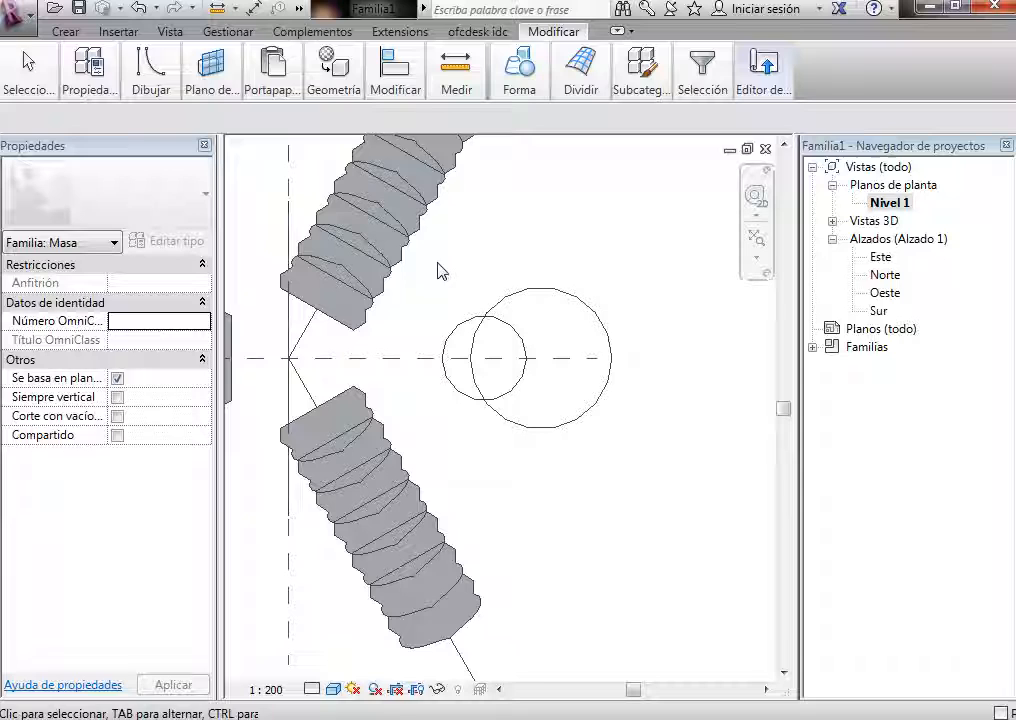
# Step: Draw a diagonal model line about 33.81 long between the large circle's centre and a point to its upper right
pyautogui.click(155, 68)
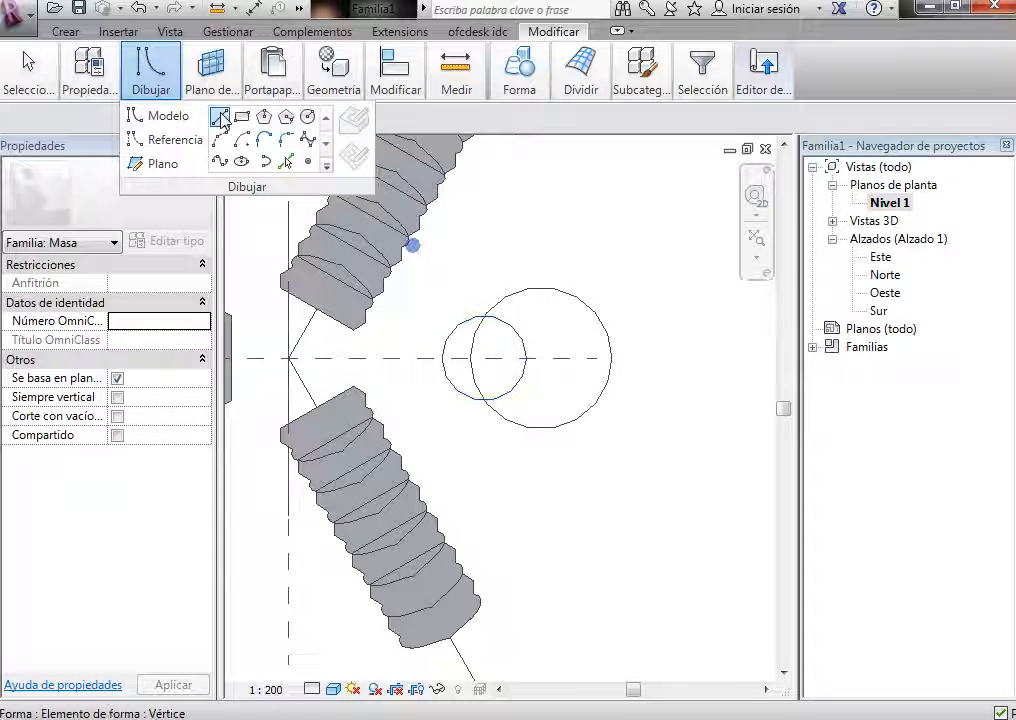
pyautogui.click(219, 116)
pyautogui.click(541, 358)
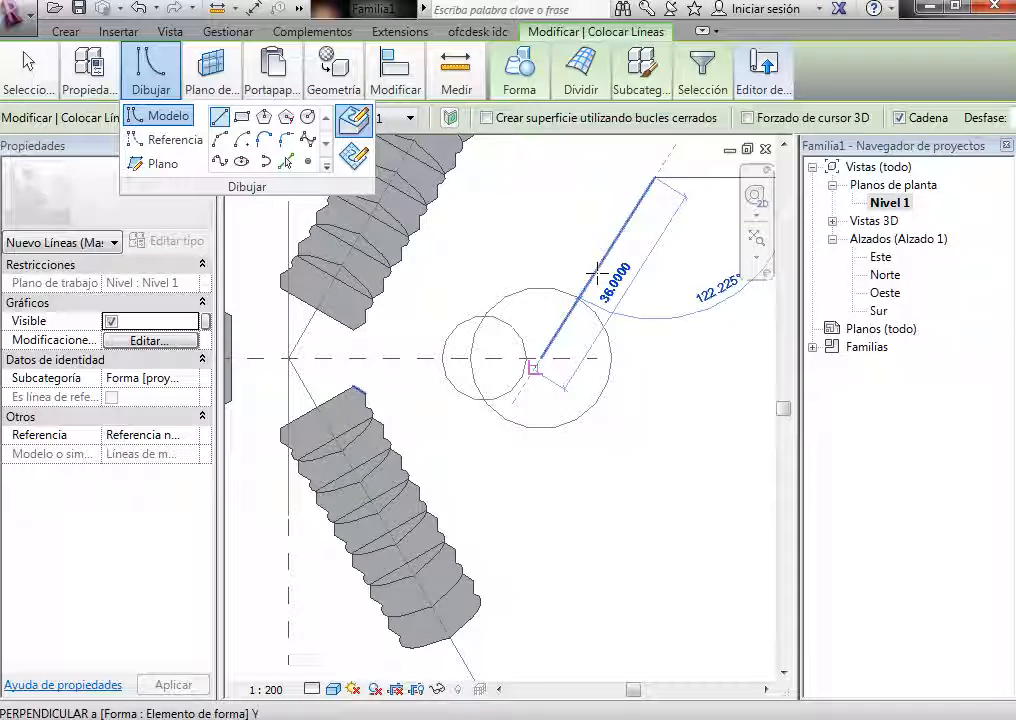
pyautogui.click(597, 270)
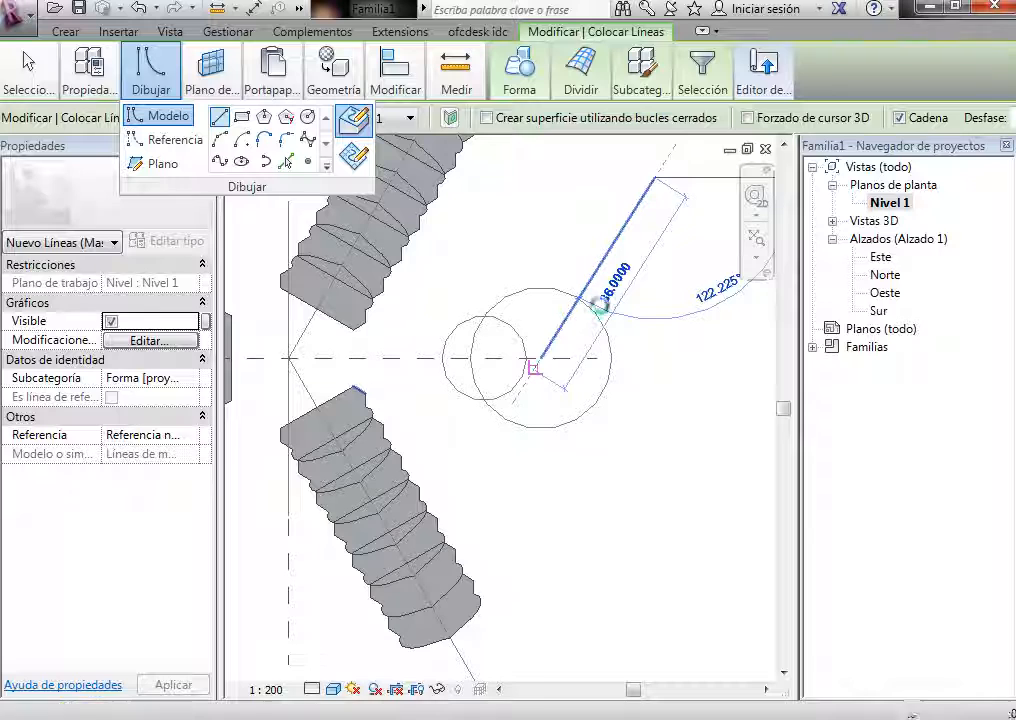
pyautogui.click(617, 255)
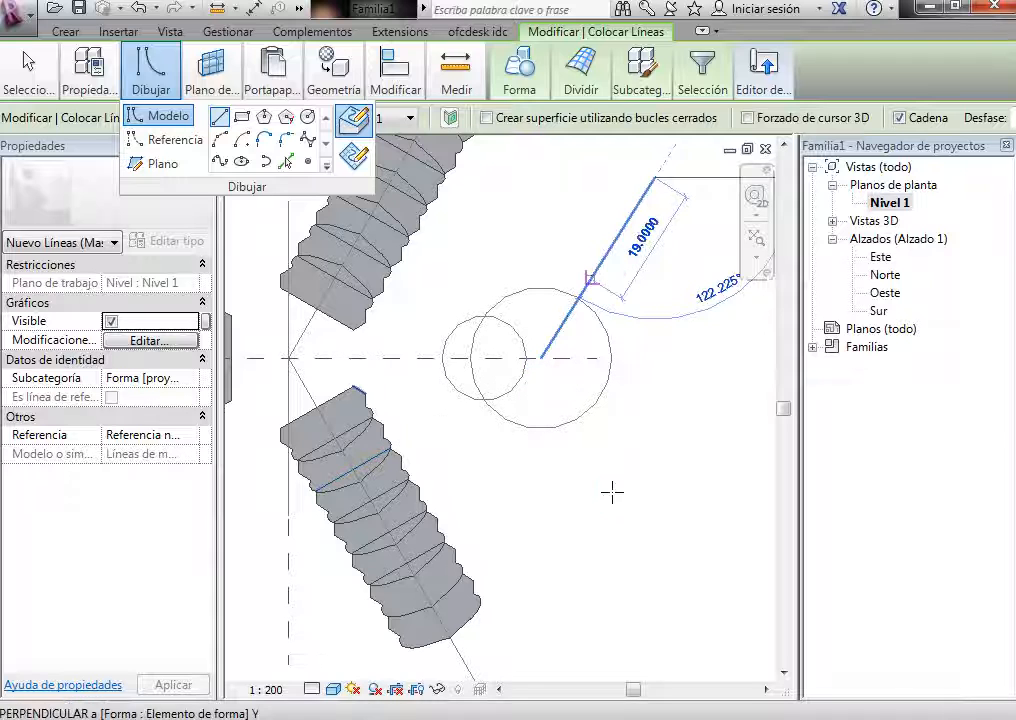
pyautogui.press('Escape')
pyautogui.press('Escape')
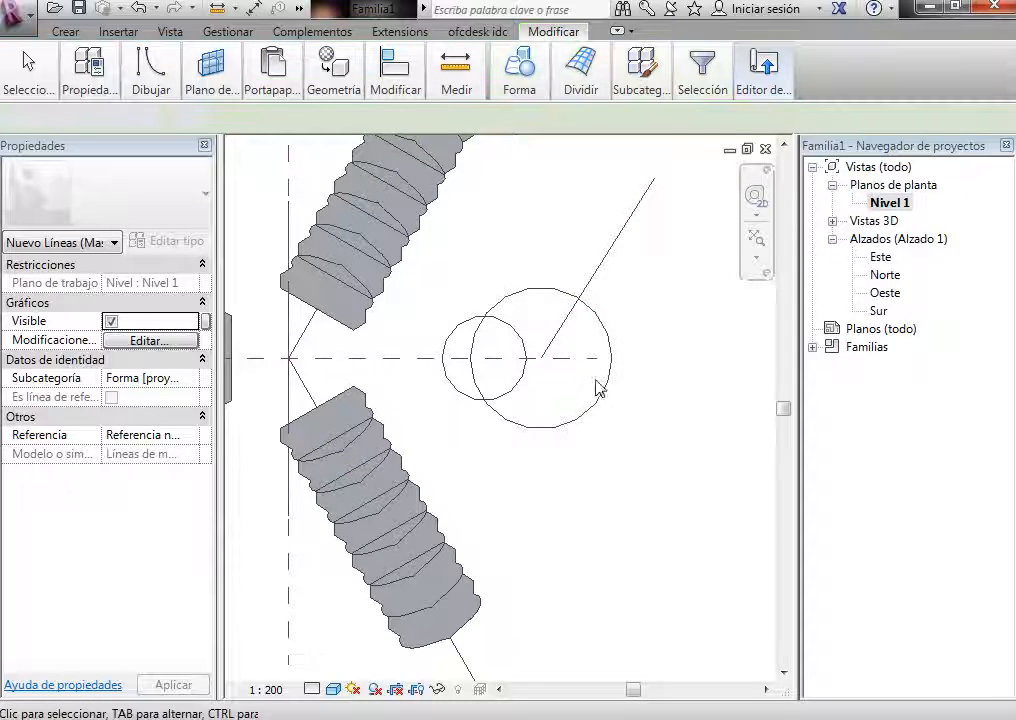
# Step: Mirror the diagonal line across the horizontal axis through the large circle's centre, keeping the original
pyautogui.click(600, 283)
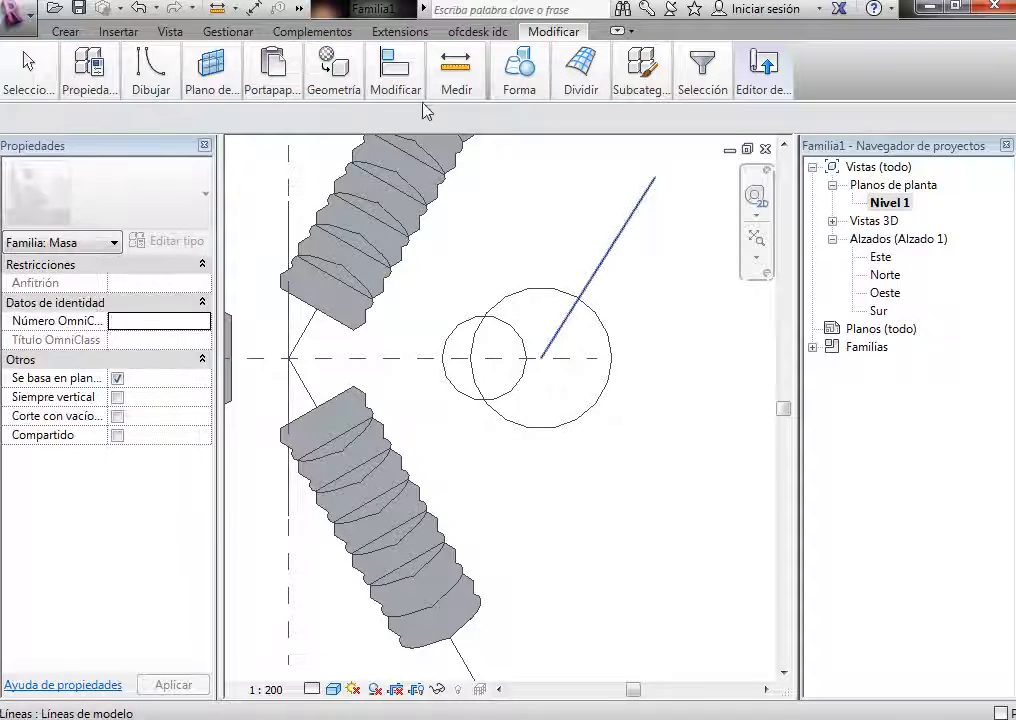
pyautogui.moveTo(396, 70)
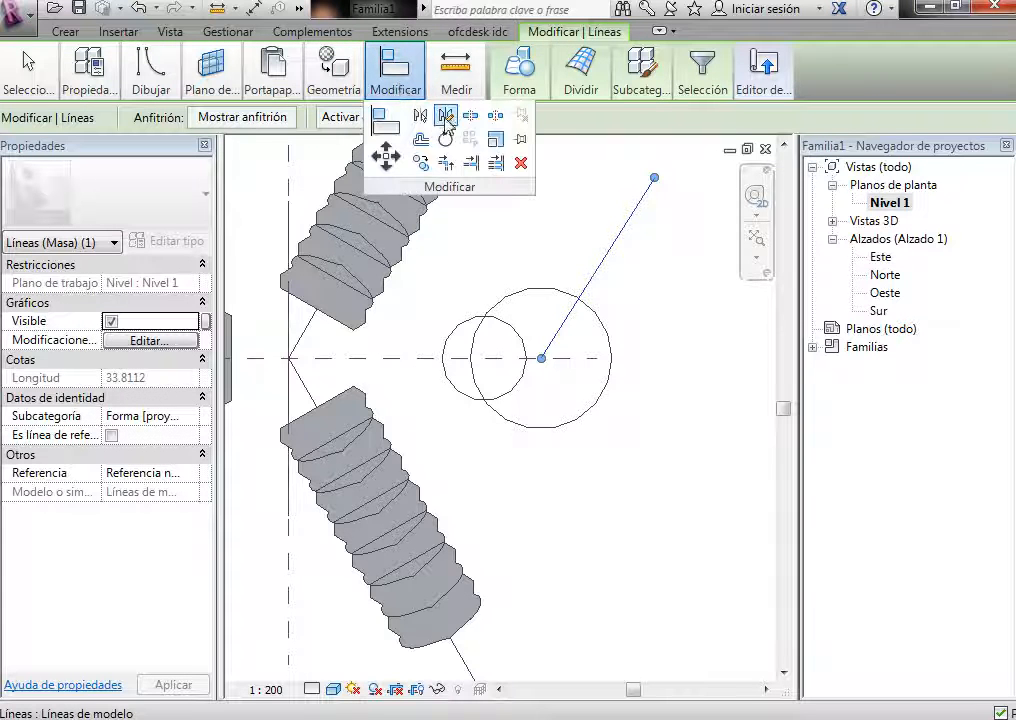
pyautogui.click(445, 116)
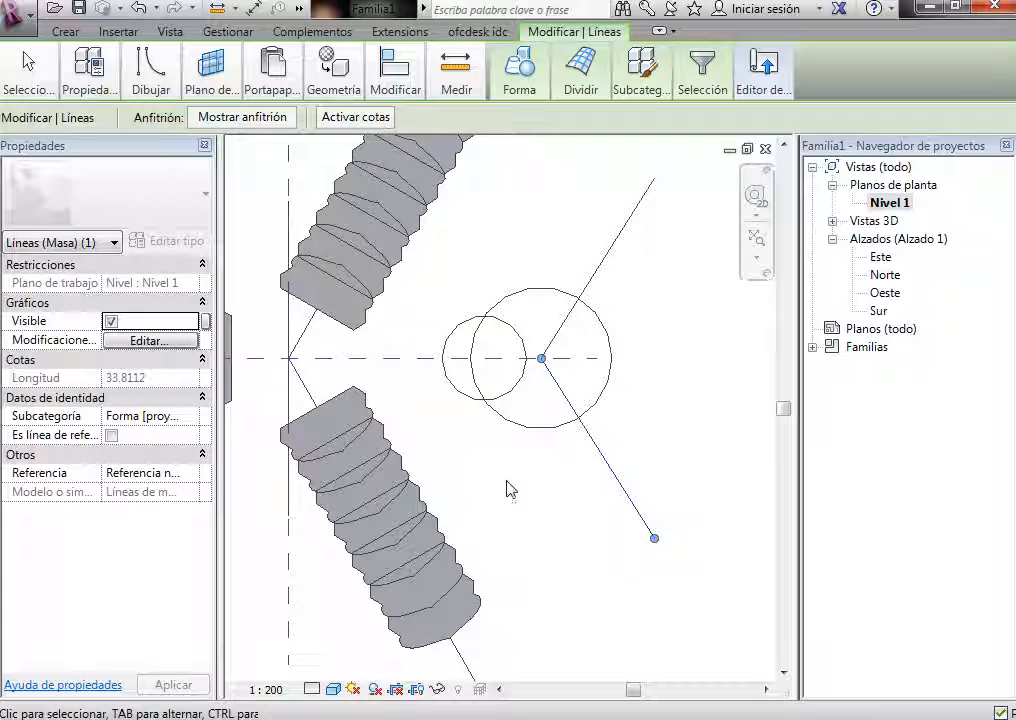
# Step: Mirror a copy of the small circle across the lower diagonal line onto the large circle's upper part
pyautogui.click(510, 391)
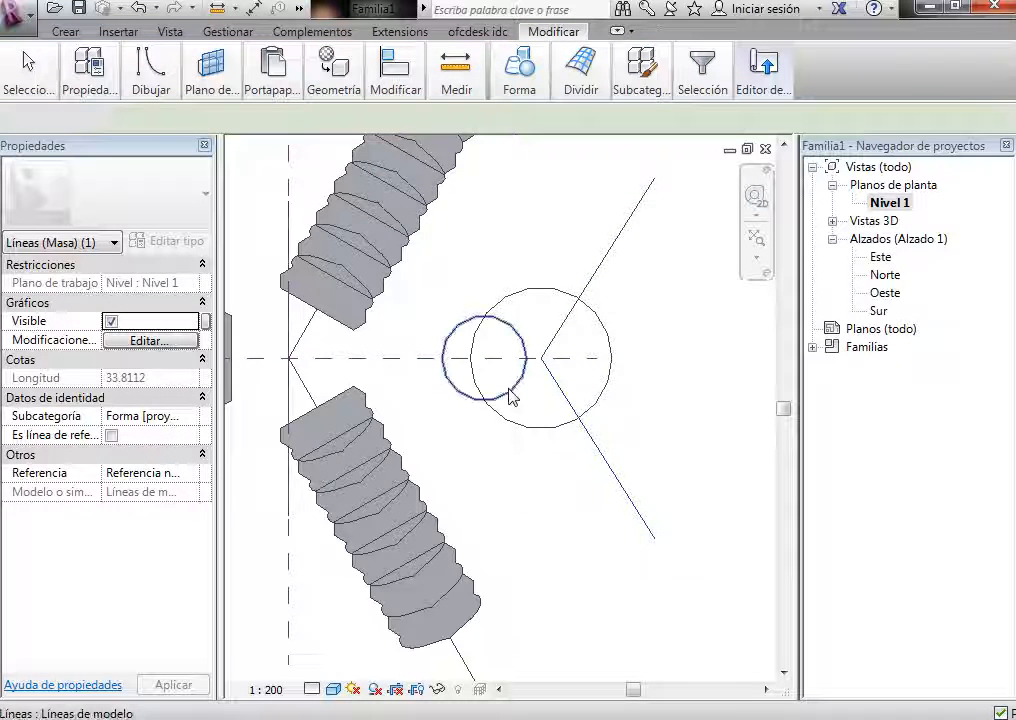
pyautogui.click(408, 78)
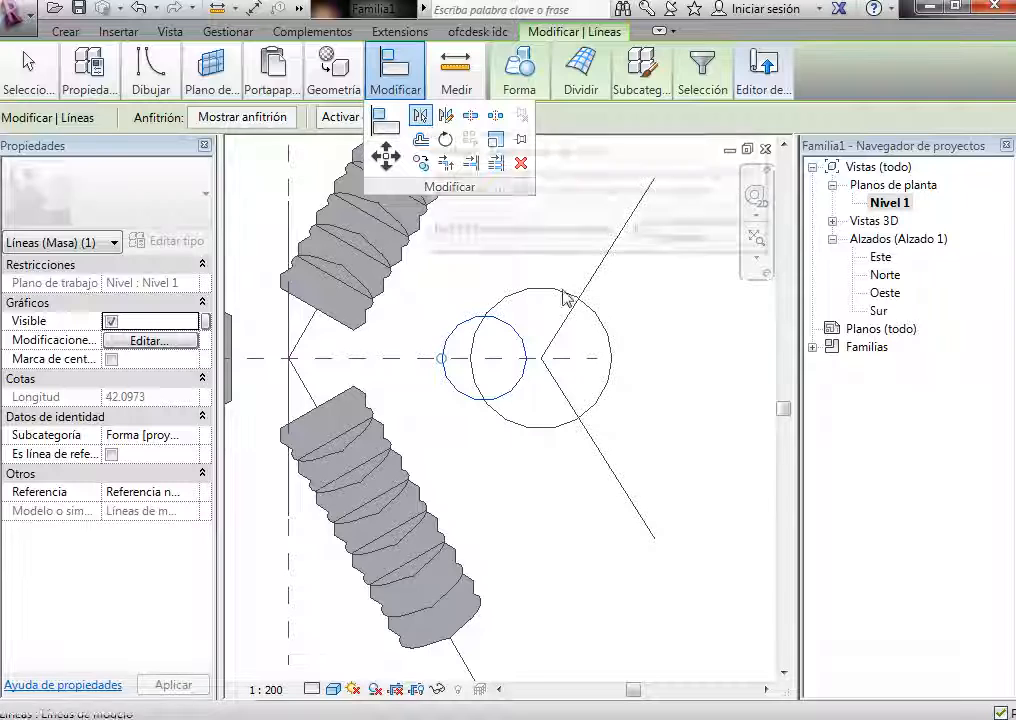
pyautogui.click(600, 453)
pyautogui.press('m')
pyautogui.press('m')
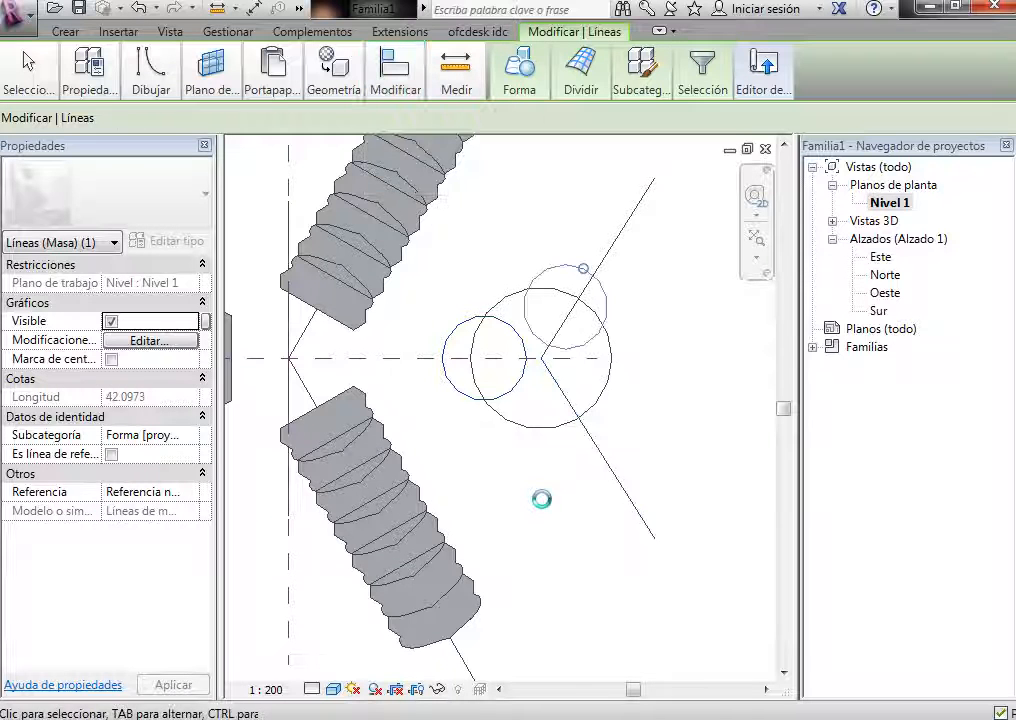
pyautogui.click(521, 224)
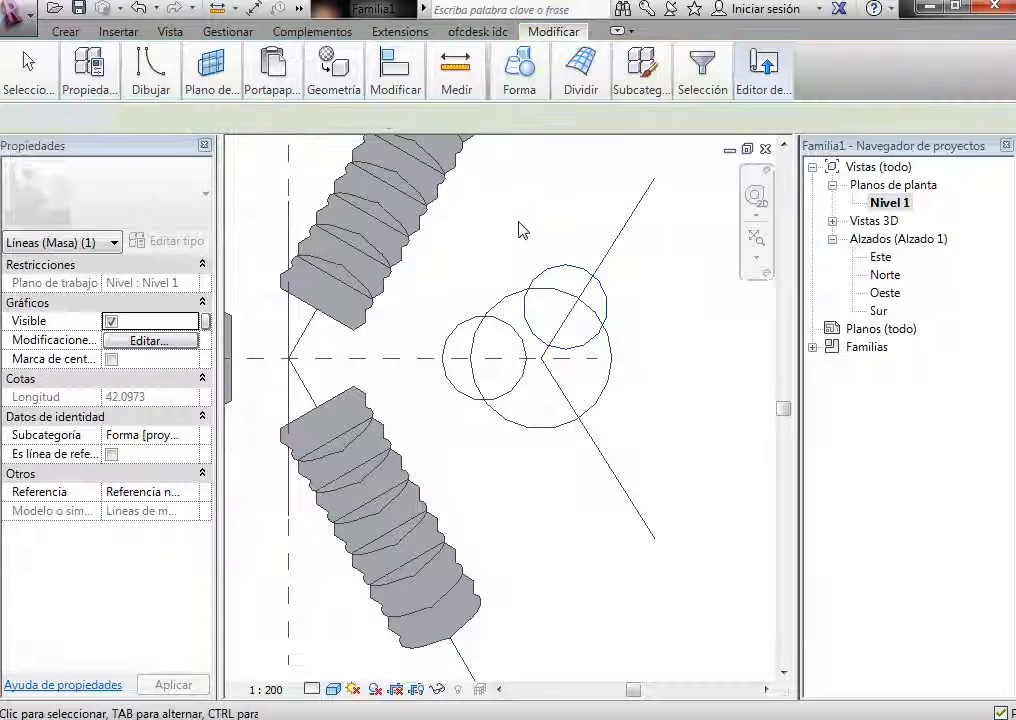
# Step: Draw two connected model lines from the left small circle's top through the circles' upper intersection to the upper small circle's right intersection with the large circle
pyautogui.moveTo(393, 80)
pyautogui.moveTo(147, 87)
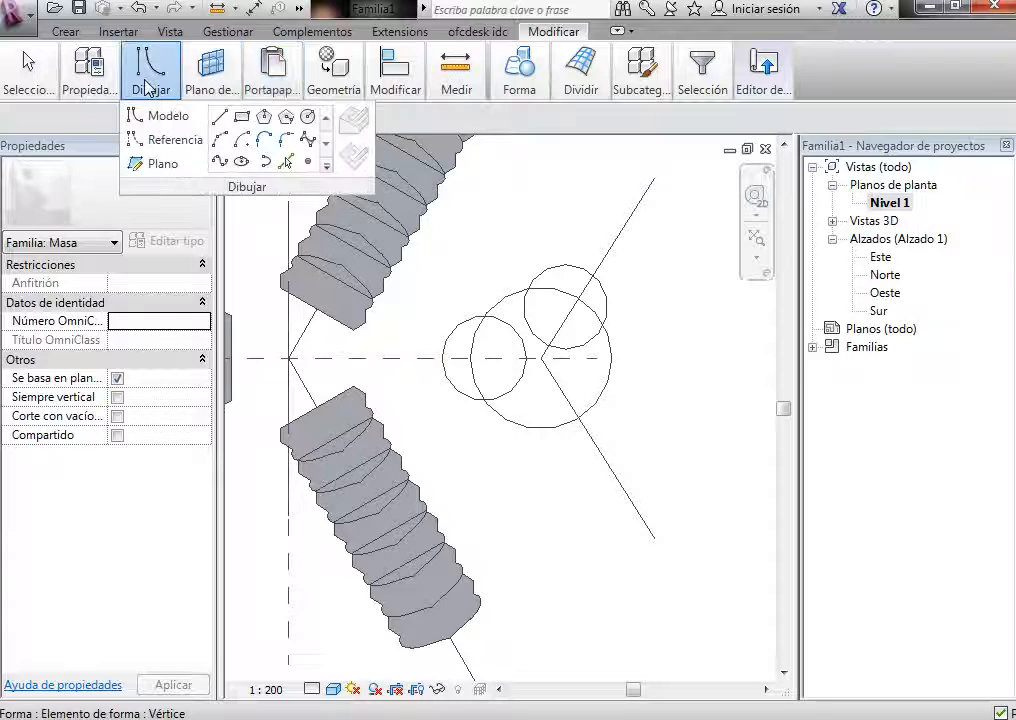
pyautogui.click(221, 118)
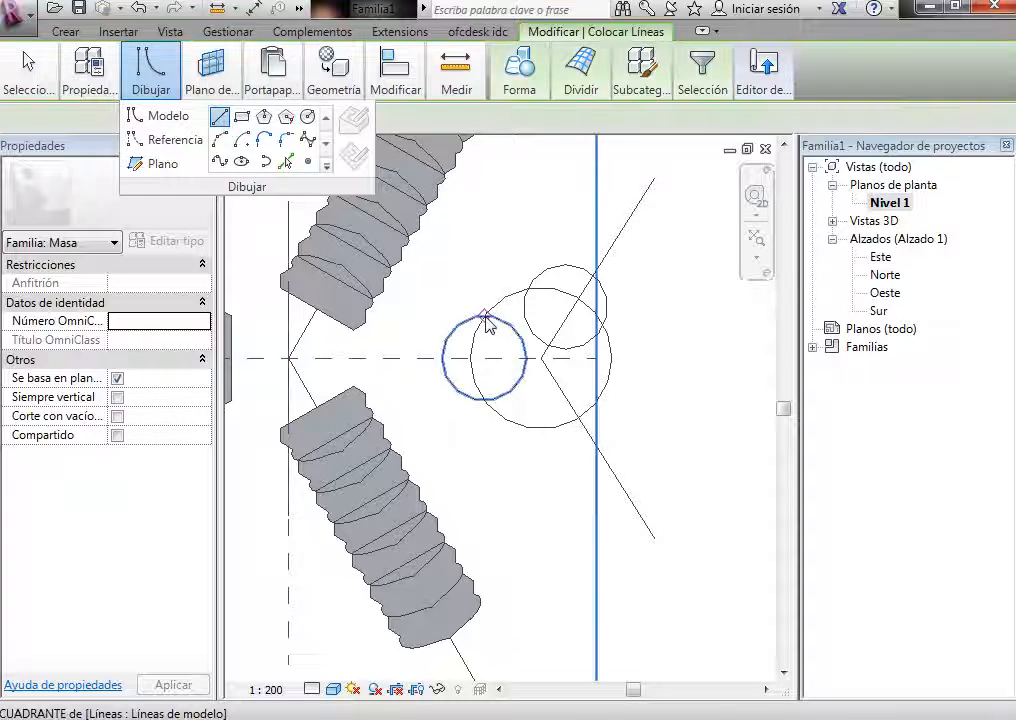
pyautogui.click(527, 290)
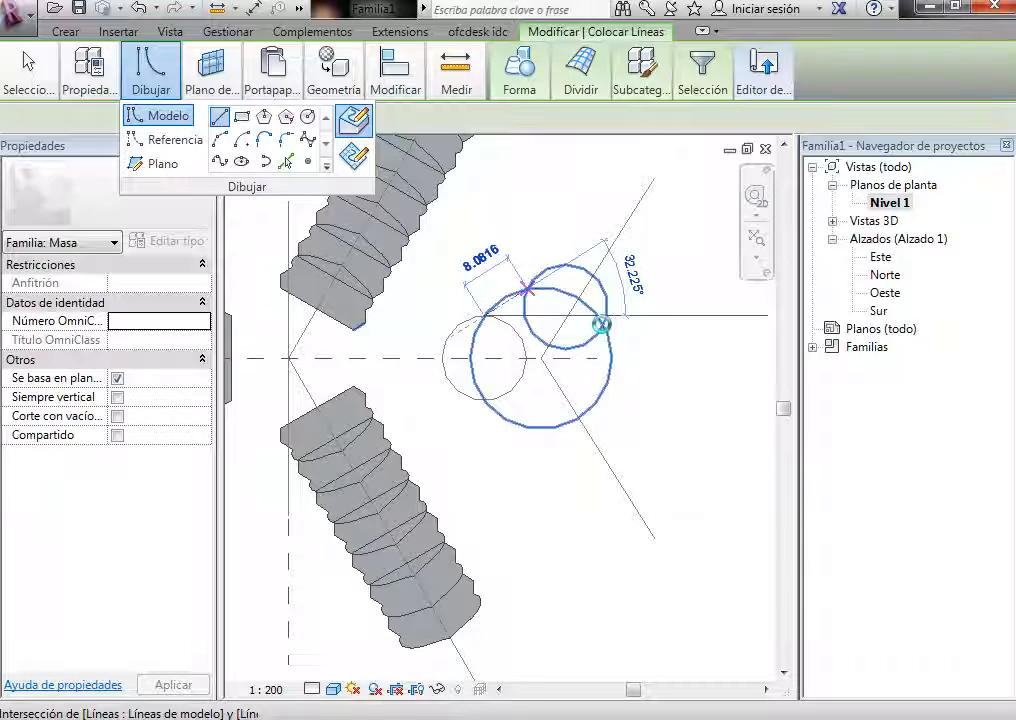
pyautogui.click(600, 324)
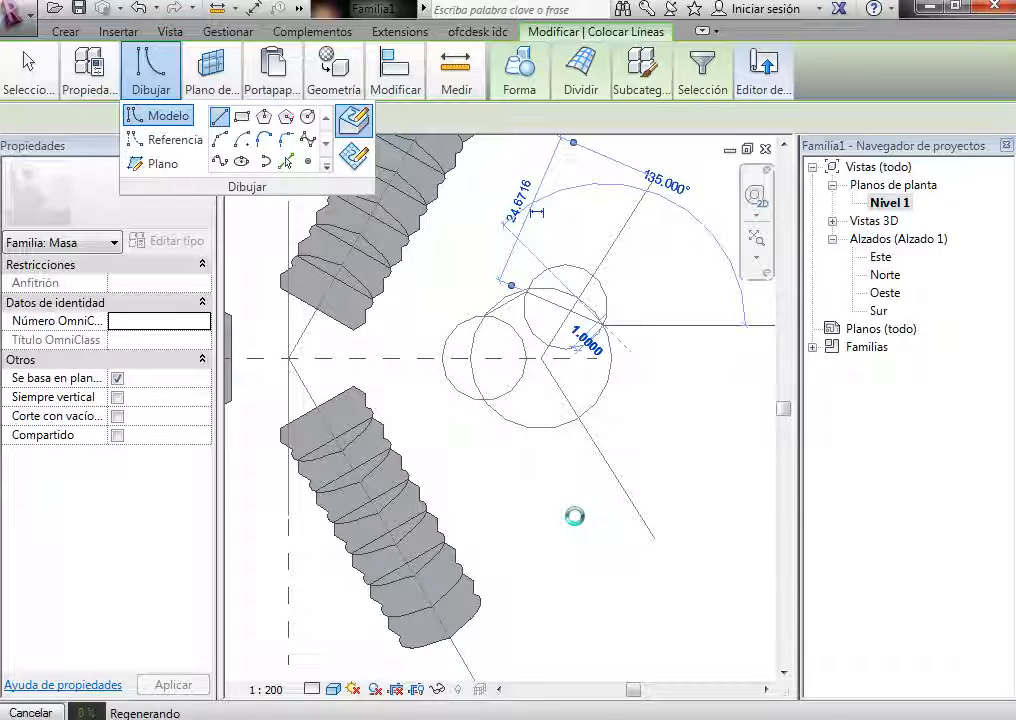
pyautogui.press('Escape')
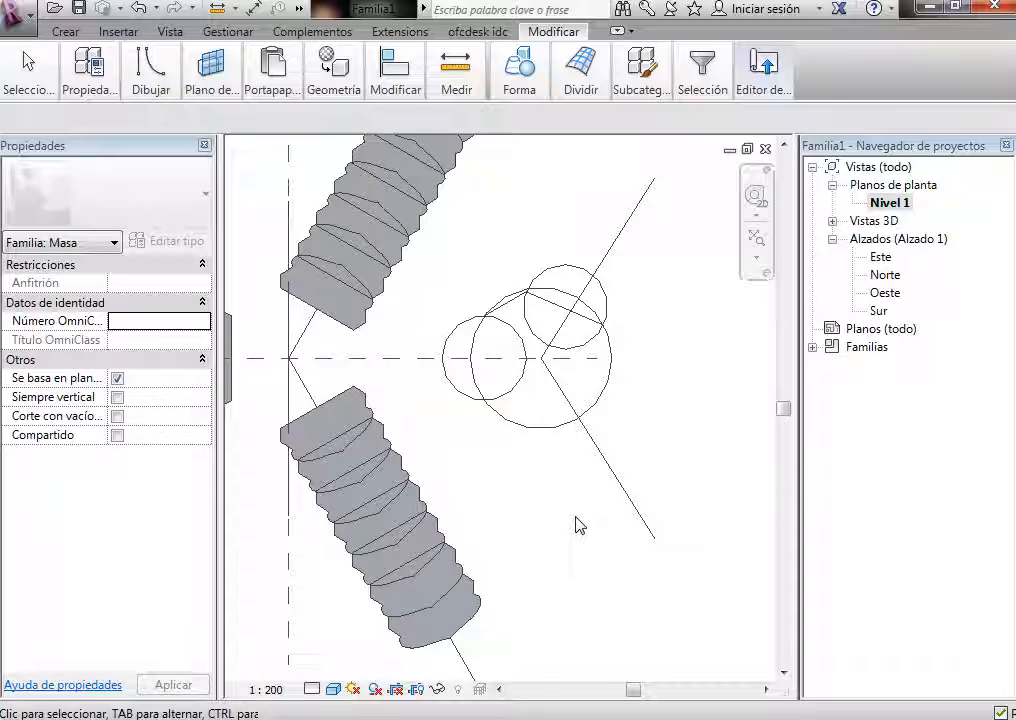
# Step: Open the default 3D view of the mass model with the wings and core outline
pyautogui.click(170, 33)
pyautogui.moveTo(150, 88)
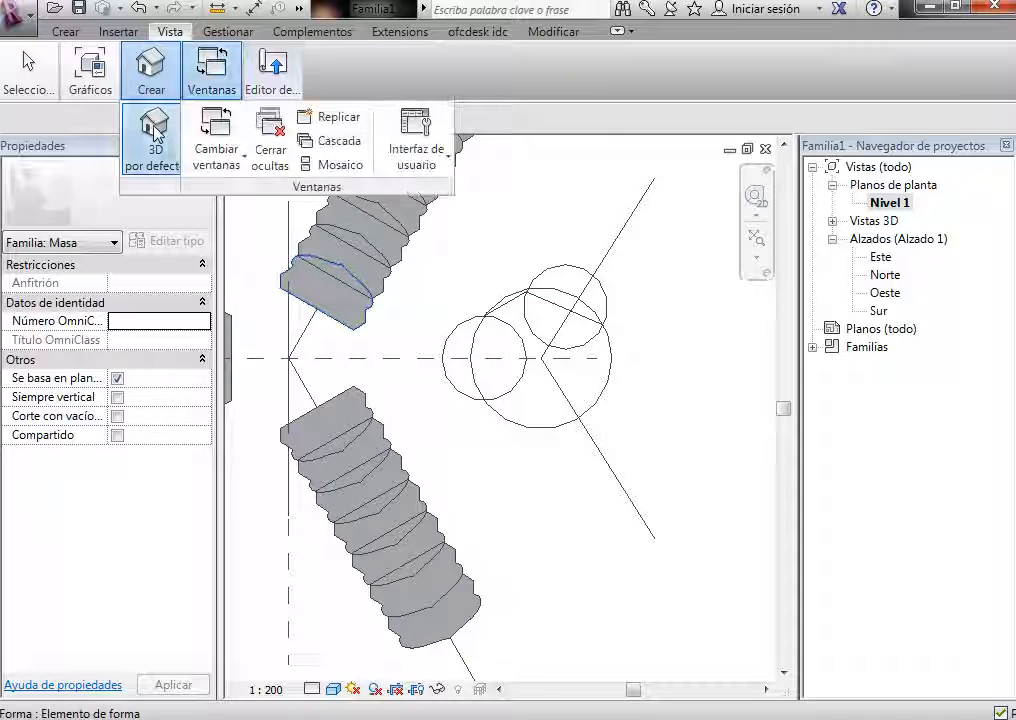
pyautogui.click(156, 134)
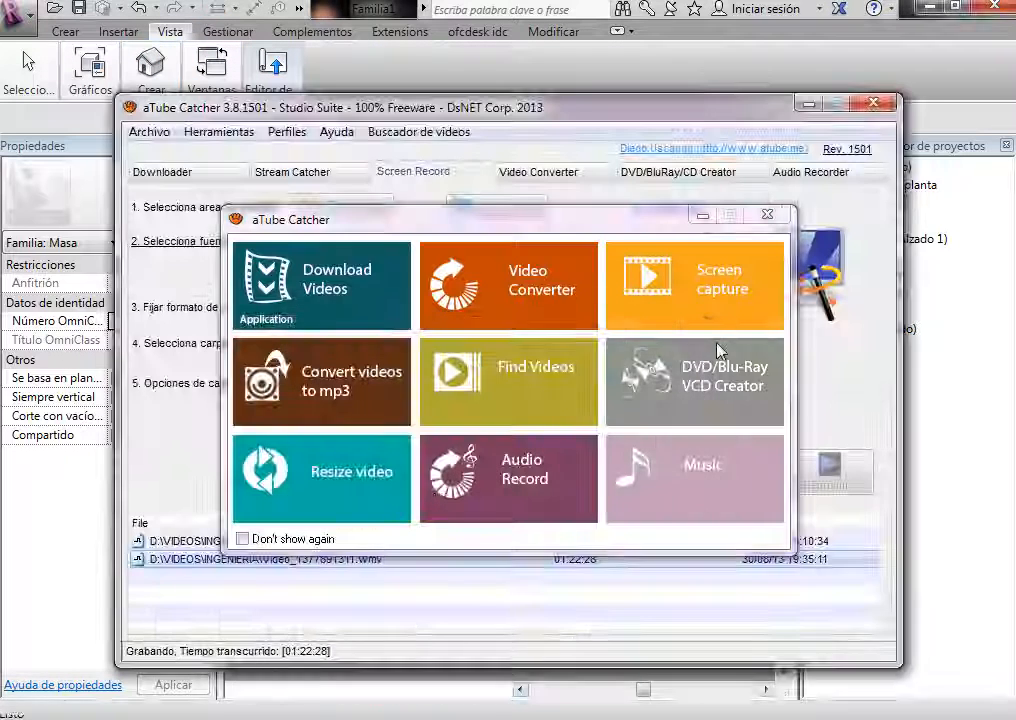